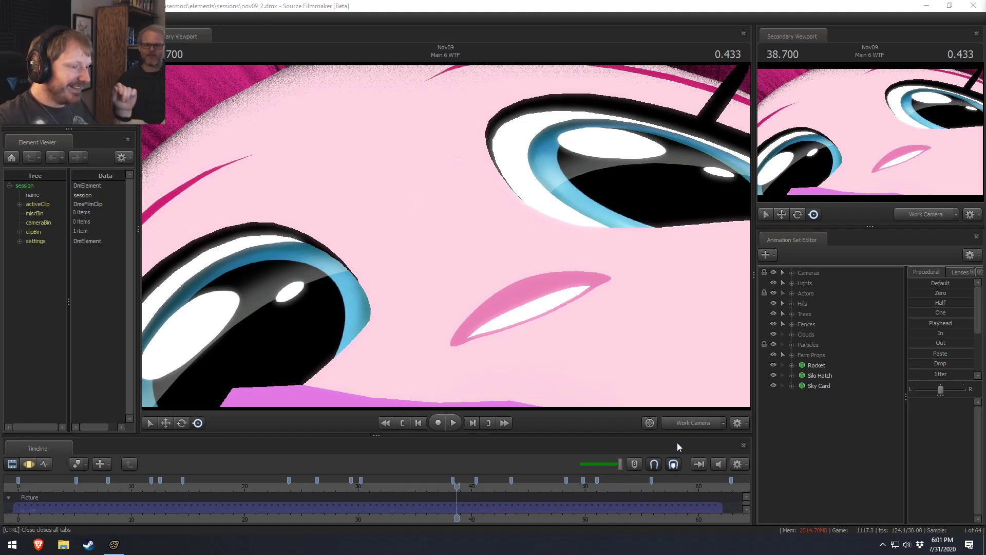
Show the Main 6 WTF shot through the main camera and enable lighting in the primary viewport.
left_click(683, 423)
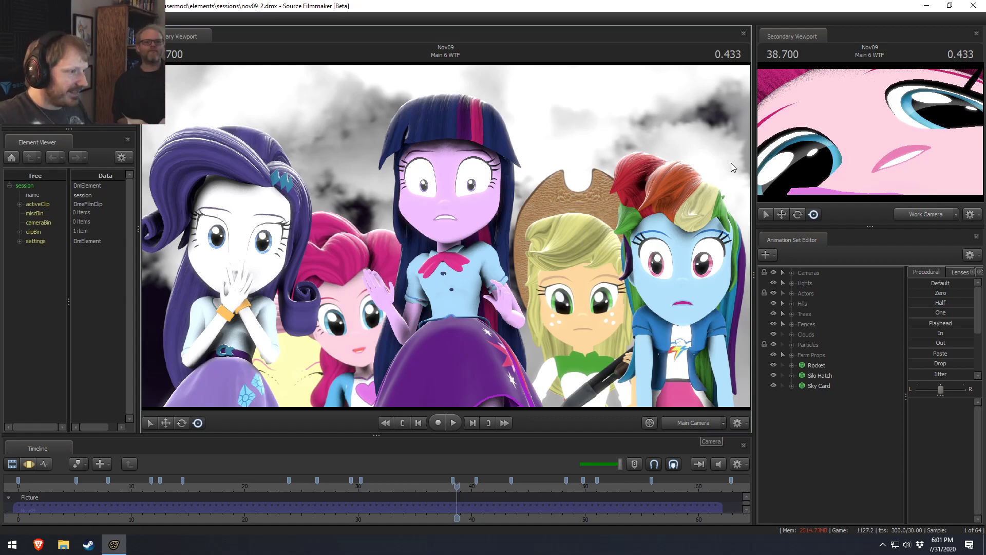
right_click(444, 141)
left_click(471, 168)
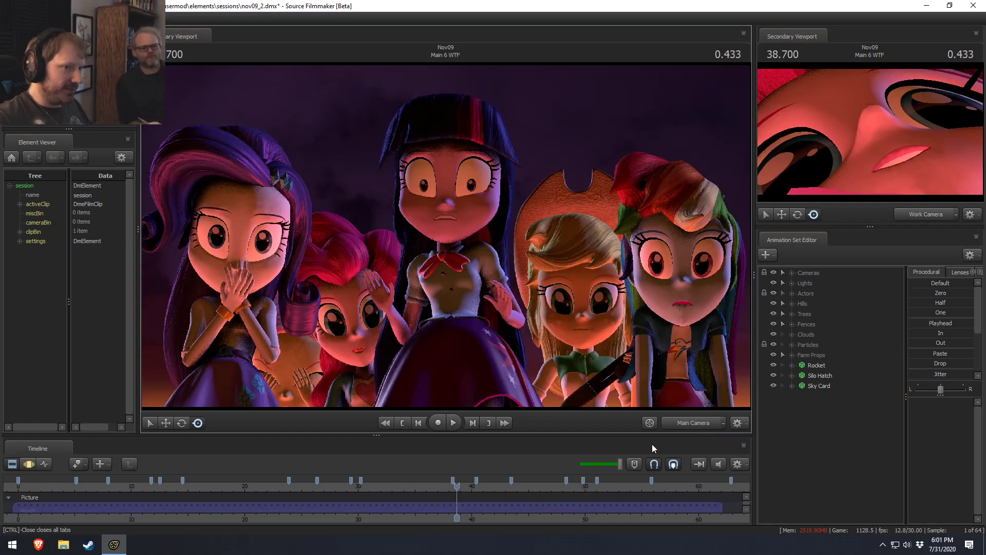
Switch the primary viewport to the work camera and disable lighting.
left_click(650, 423)
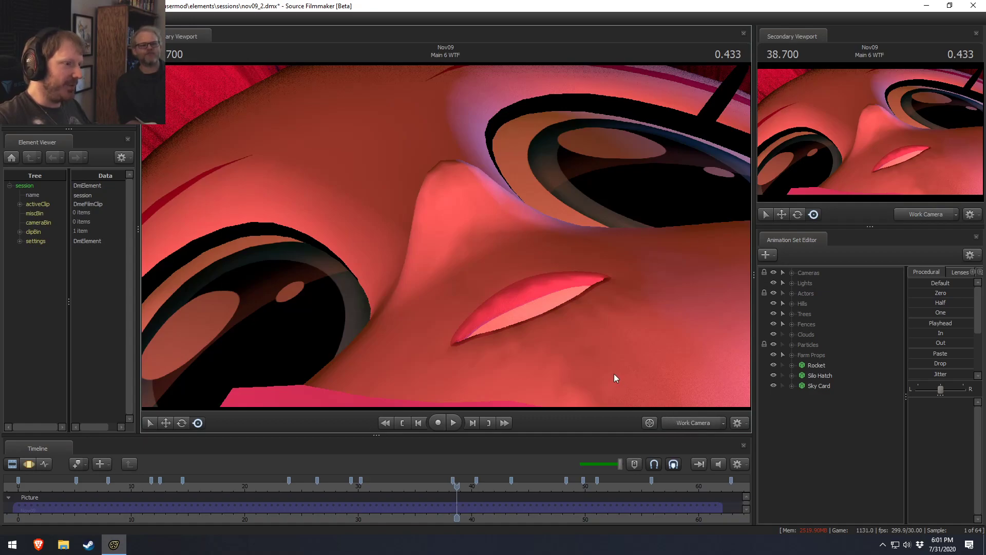
right_click(612, 359)
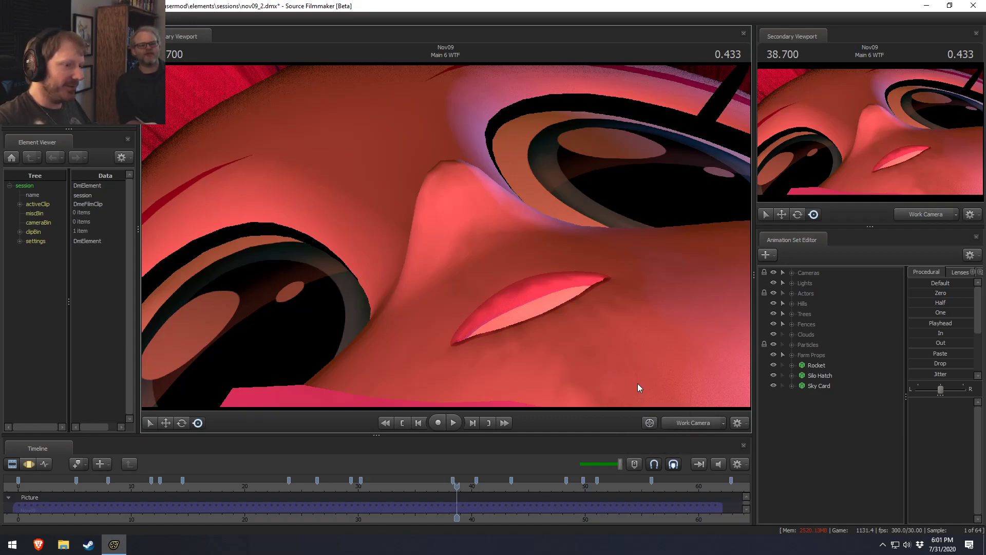
left_click(637, 384)
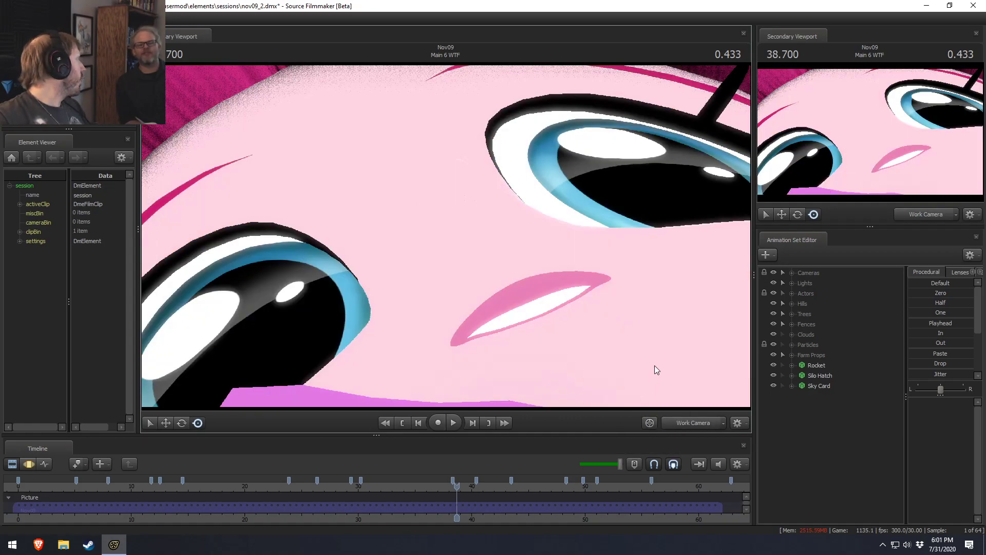
Toggle the viewport lighting on and back off to compare the lit and unlit face close-up.
right_click(654, 365)
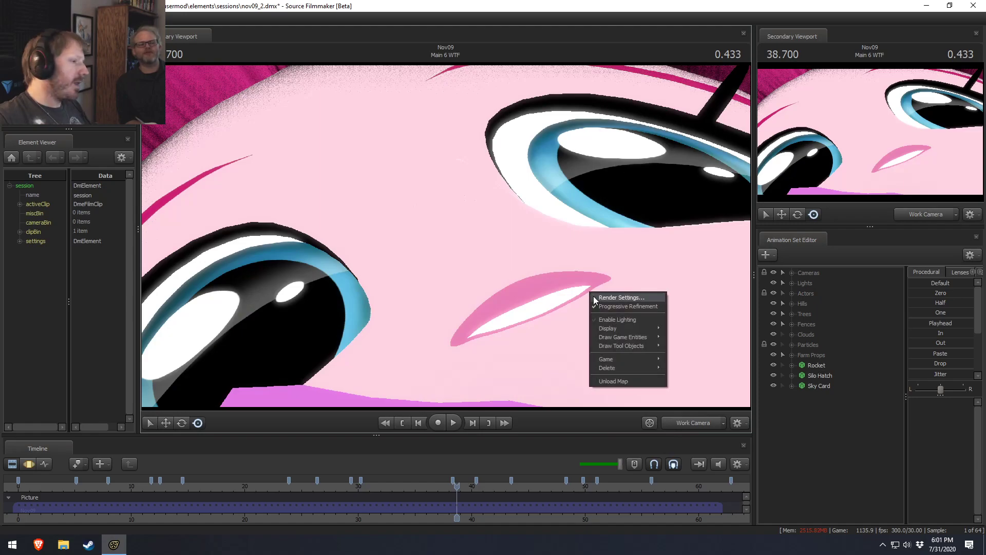
left_click(620, 321)
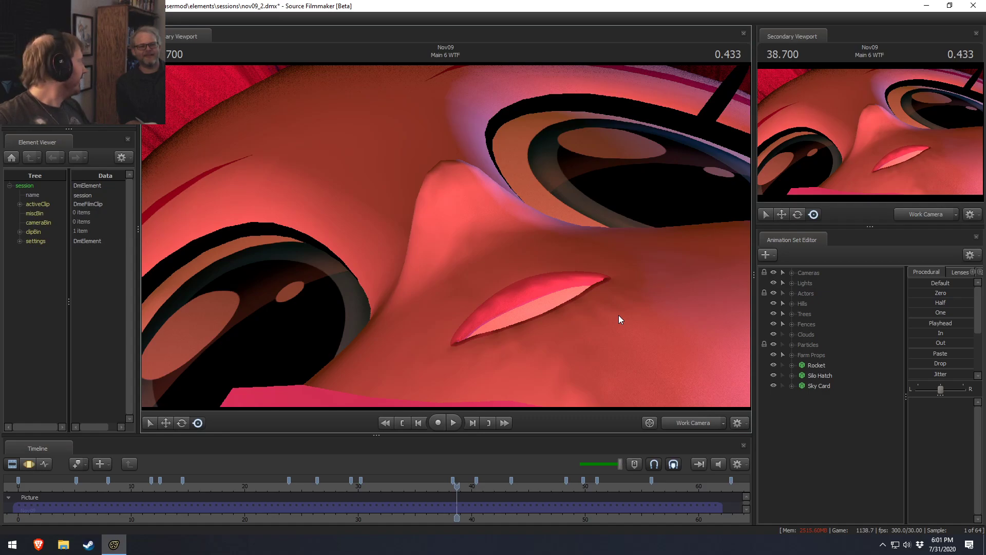
right_click(551, 275)
left_click(580, 301)
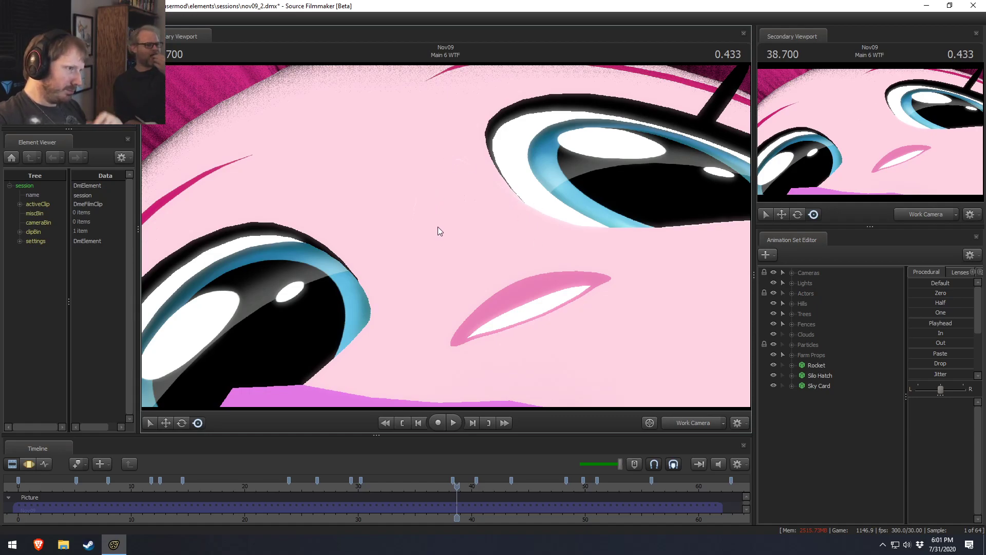
Compare the main and work camera views, and copy the scene camera's position to the work camera.
left_click(692, 422)
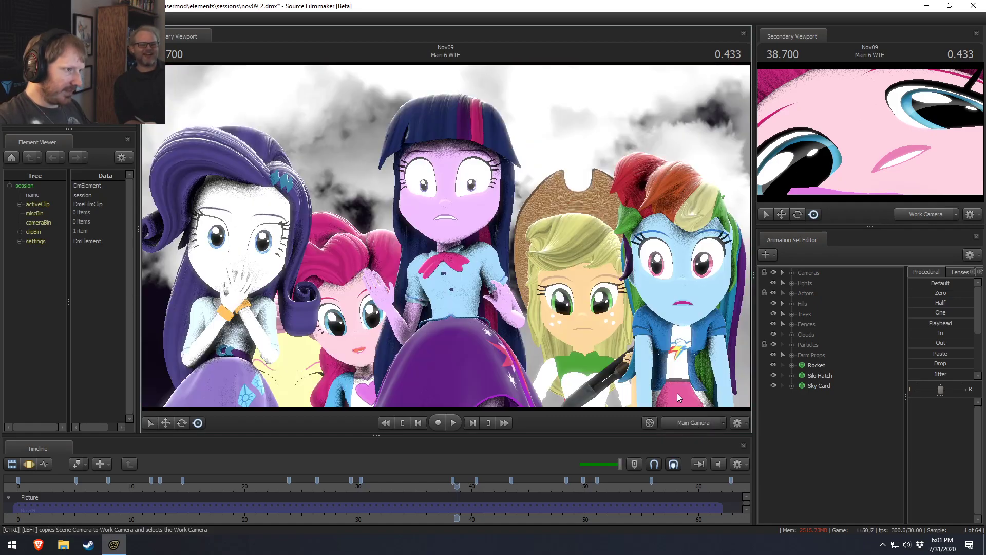
left_click(689, 423)
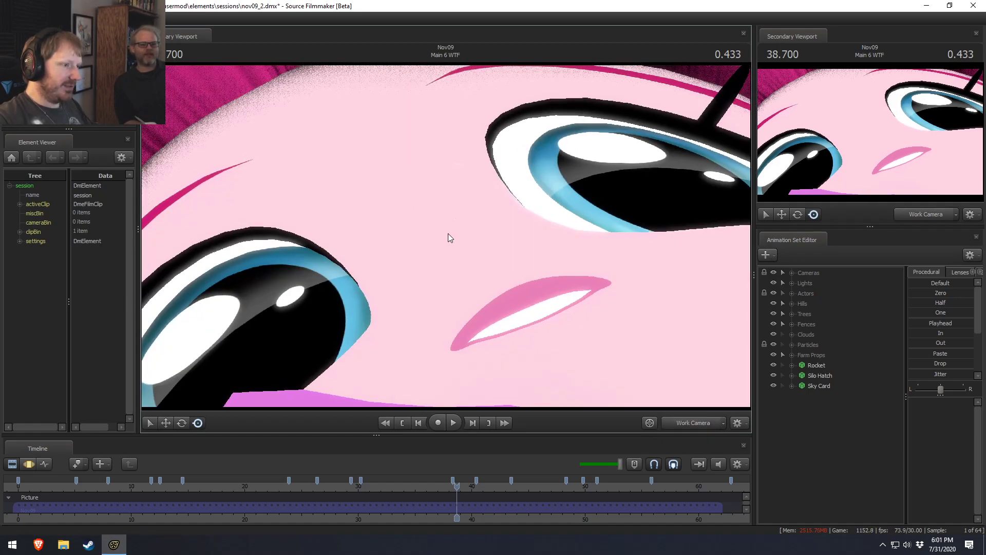
left_click(694, 423, "ctrl")
Fly the work camera around the characters, from a close-up to a wide view of the group and sky card.
left_click_drag(646, 314, 426, 180)
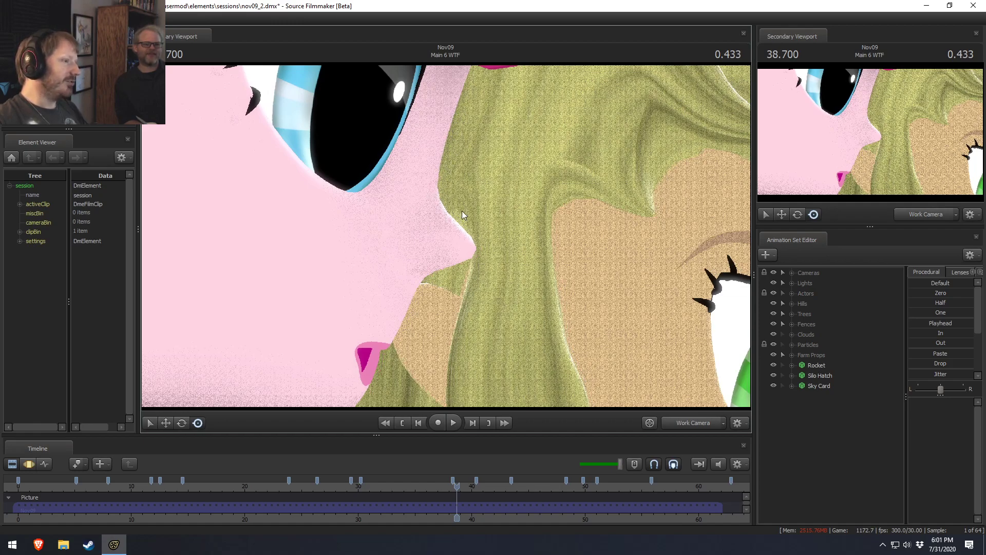
key("s")
left_click_drag(529, 271, 529, 271)
key("a")
key("d")
mouse_move(447, 238)
left_mouse_down()
mouse_move(519, 252)
mouse_move(446, 239)
left_mouse_up()
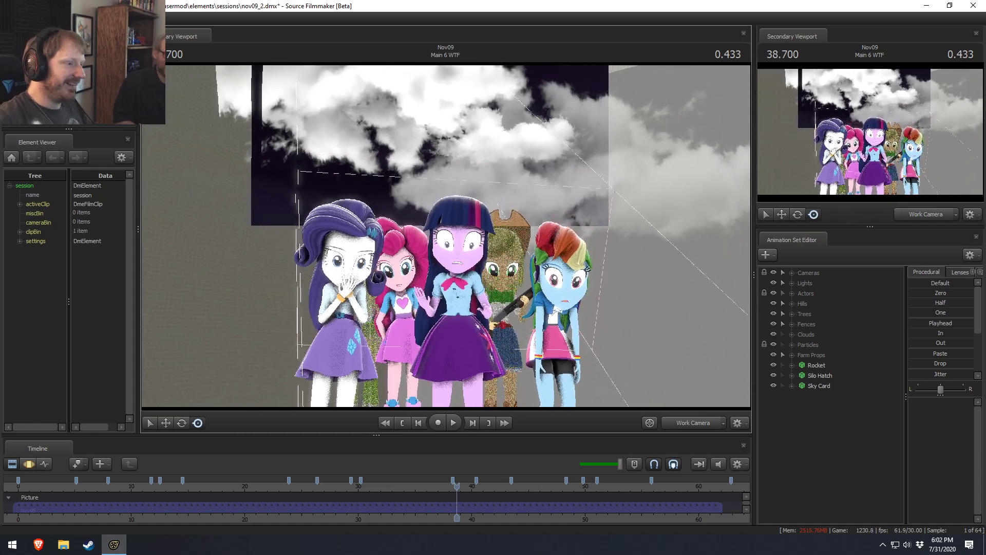
left_click_drag(387, 249, 387, 250)
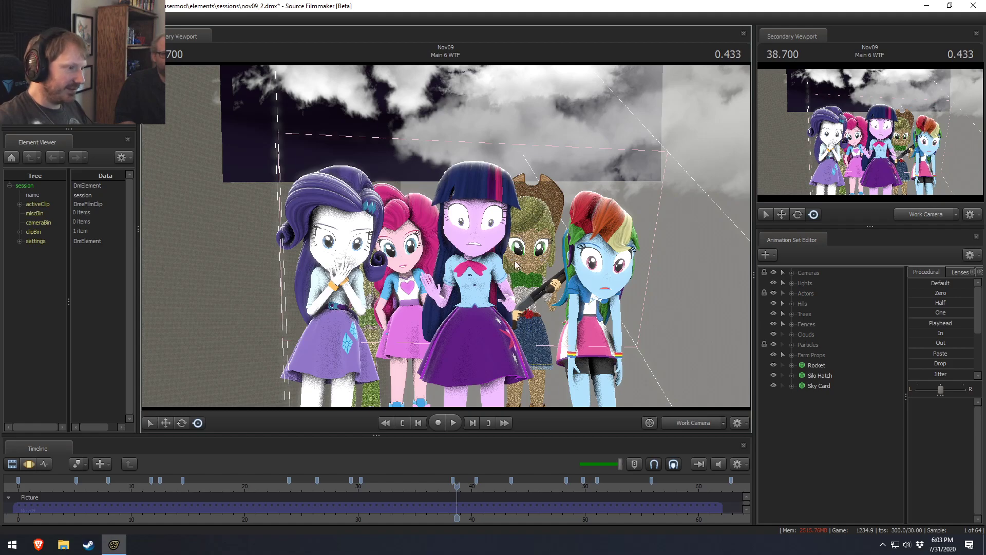
Return to the main camera and move the playhead to 30.700 in the Sunset Shimmer Impact shot.
left_click(695, 420)
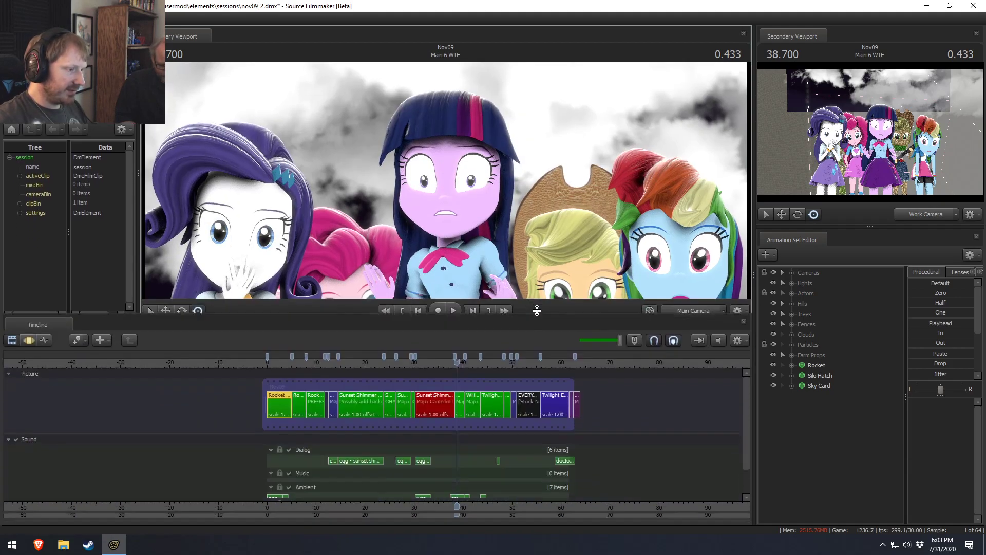
scroll(534, 435, "up", 3)
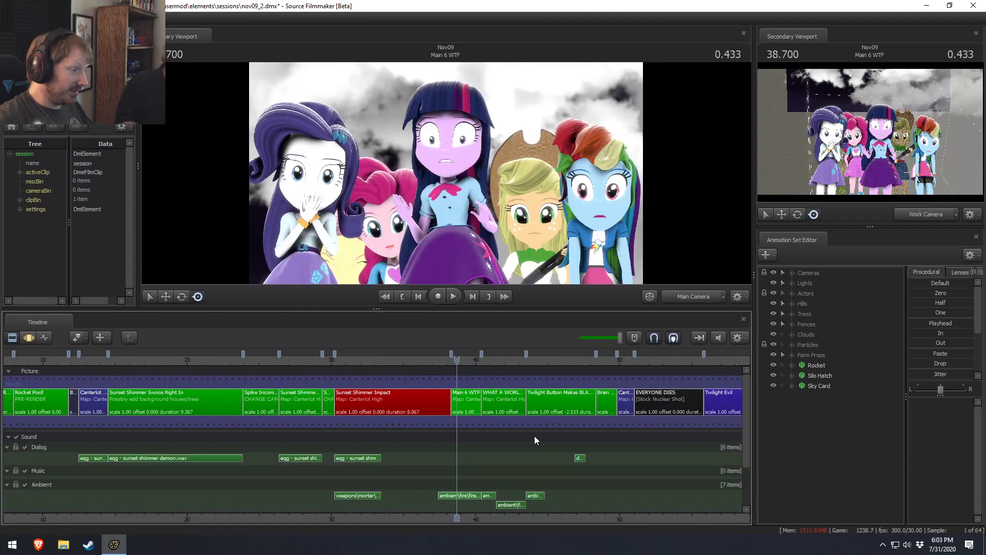
left_click(342, 360)
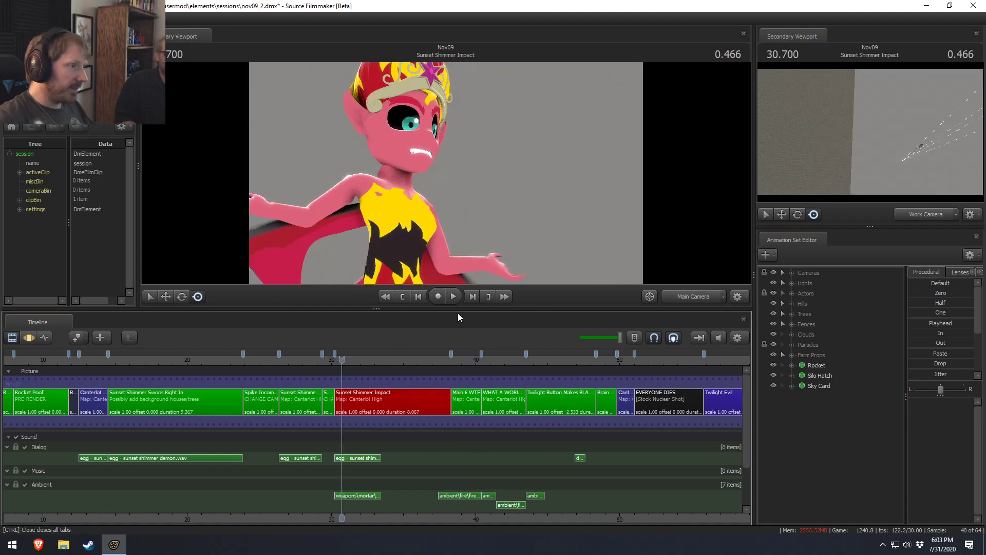
Give the primary viewport more height over the timeline and move the playhead to 30.300, near the start of Sunset Shimmer Impact.
left_click_drag(476, 308, 459, 368)
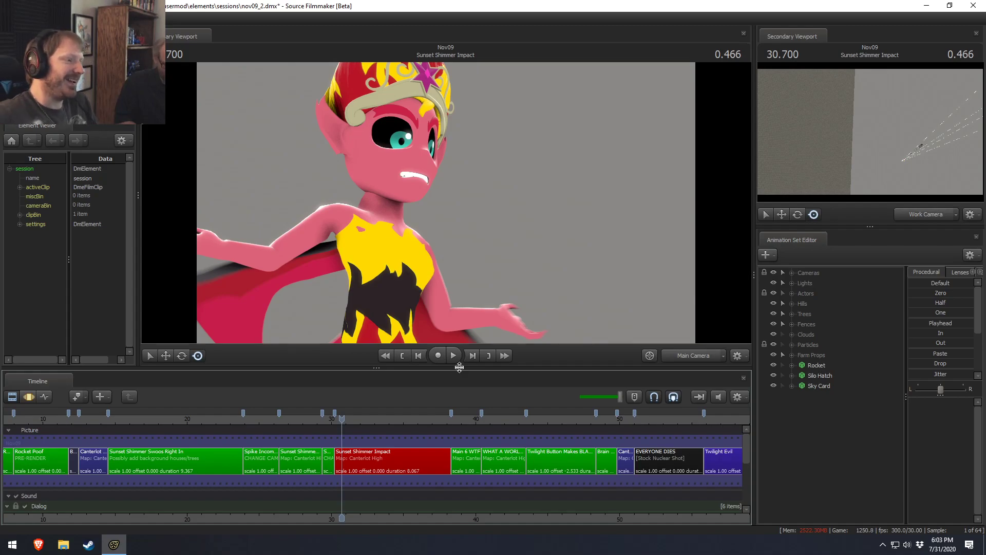
middle_click_drag(400, 514, 295, 520)
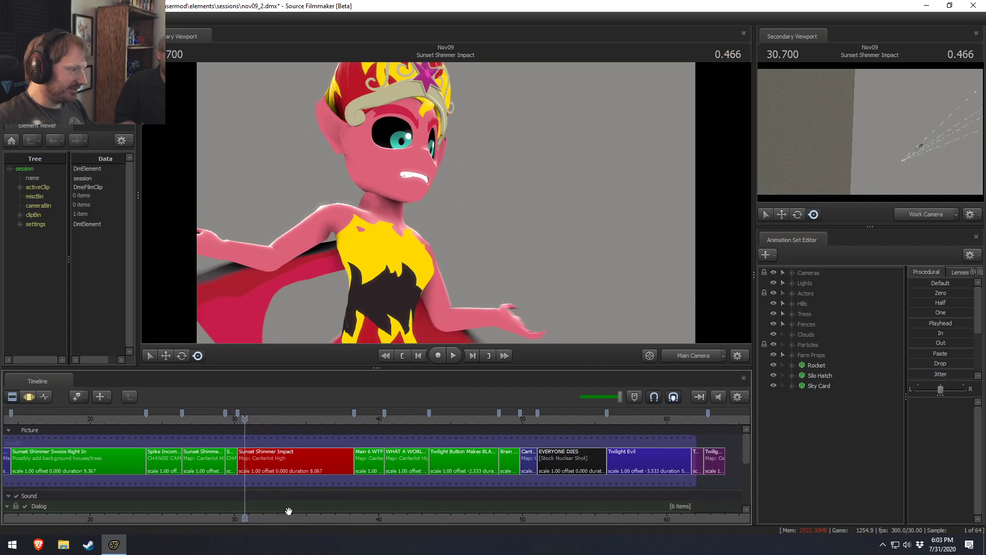
left_click(239, 421)
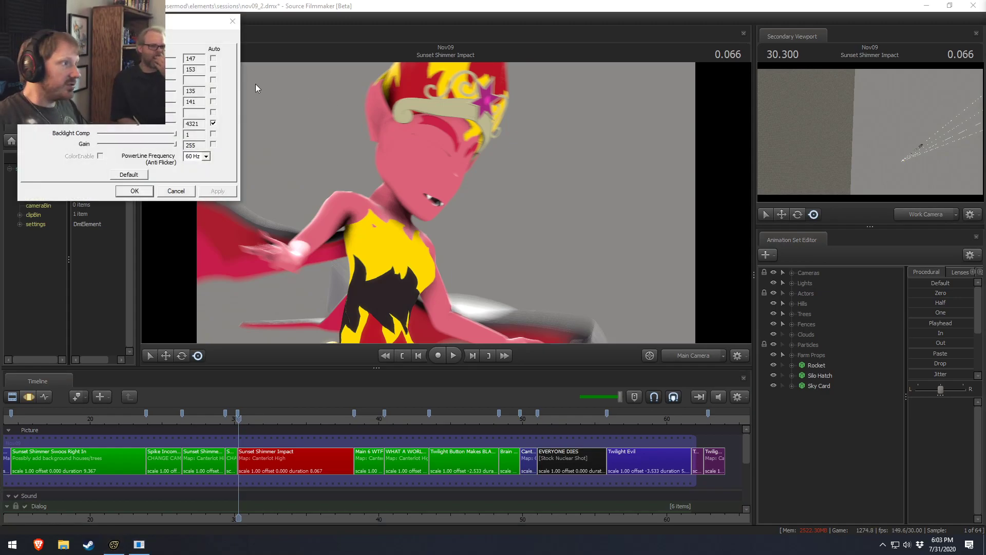
Lower the webcam's zoom to 100 in its camera control properties.
left_click(86, 37)
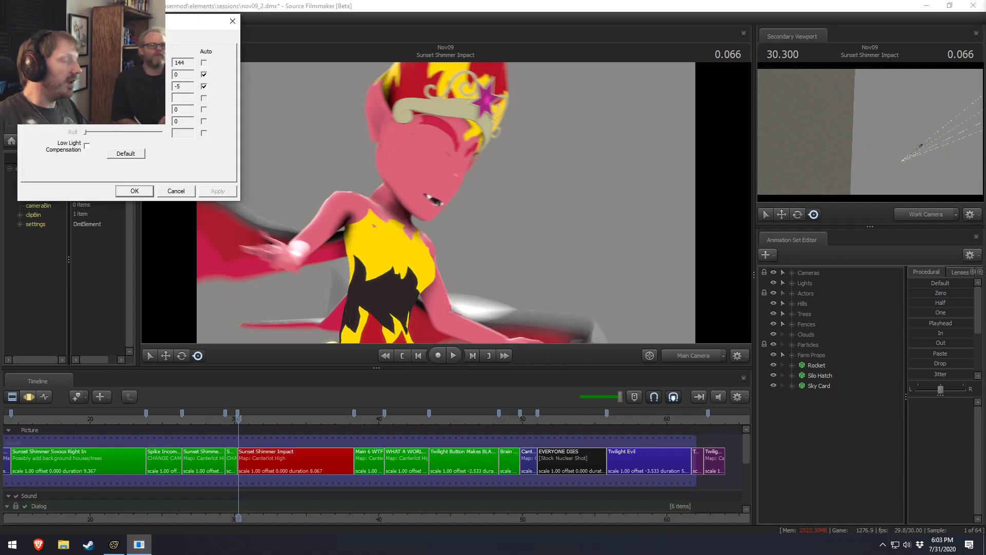
key("Left")
key("Left")
key("Left")
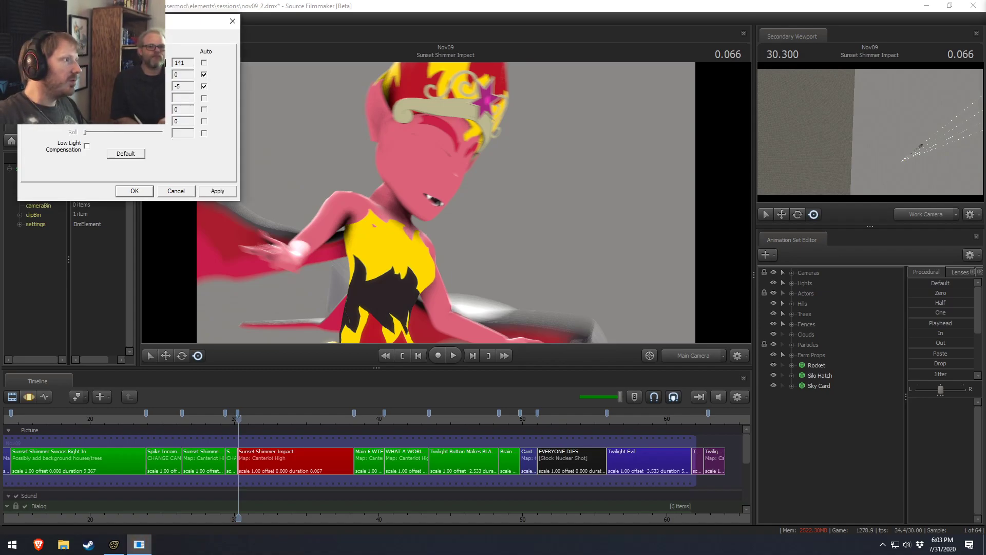
key("Left")
key("Left")
key("Left")
key("Left")
key("Left")
key("Left")
key("Left")
key("Left")
key("Left")
key("Left")
key("Left")
key("Left")
key("Left")
key("Left")
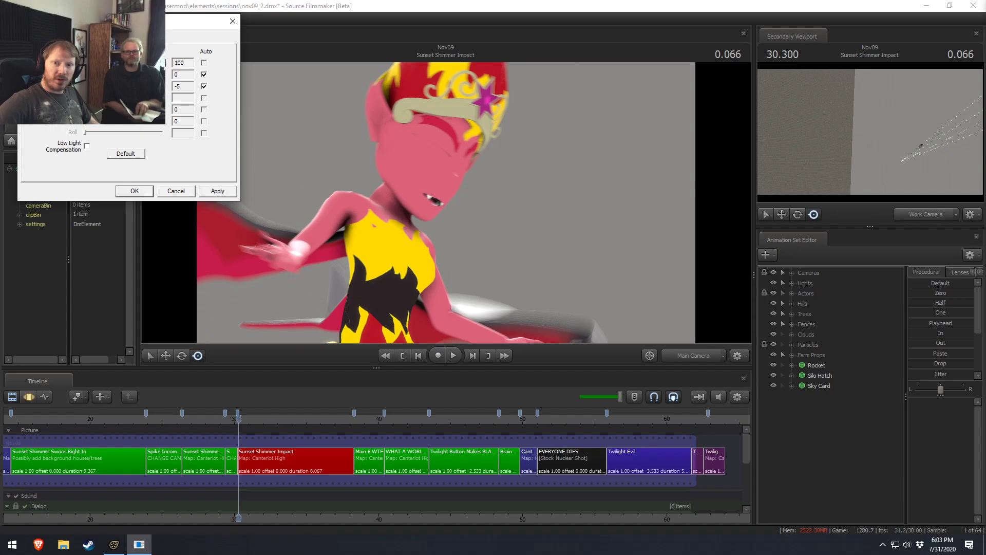
Try different webcam zoom levels, set the zoom to 127 and accept the webcam properties.
key("Right")
key("Right")
key("Right")
key("Right")
key("Right")
key("Right")
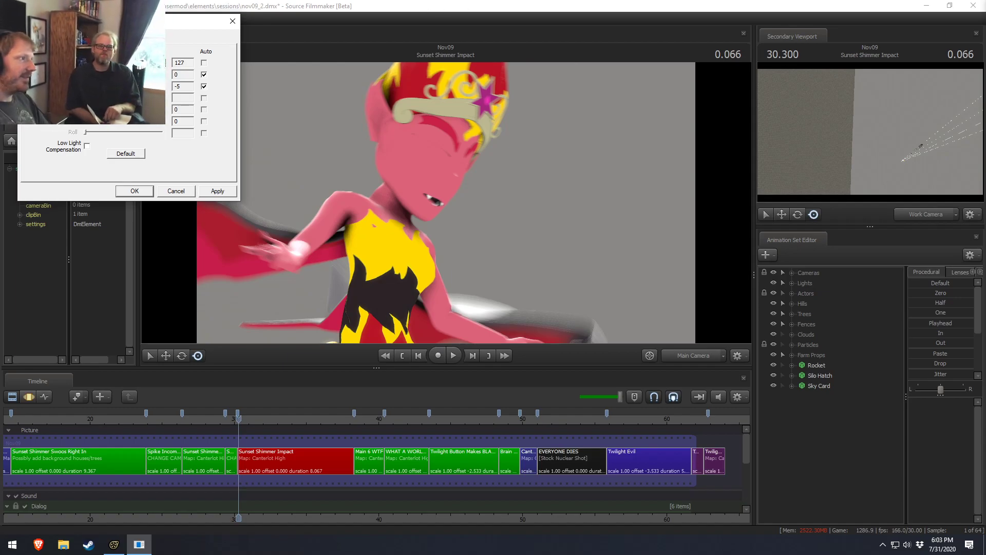
left_click_drag(102, 62, 312, 76)
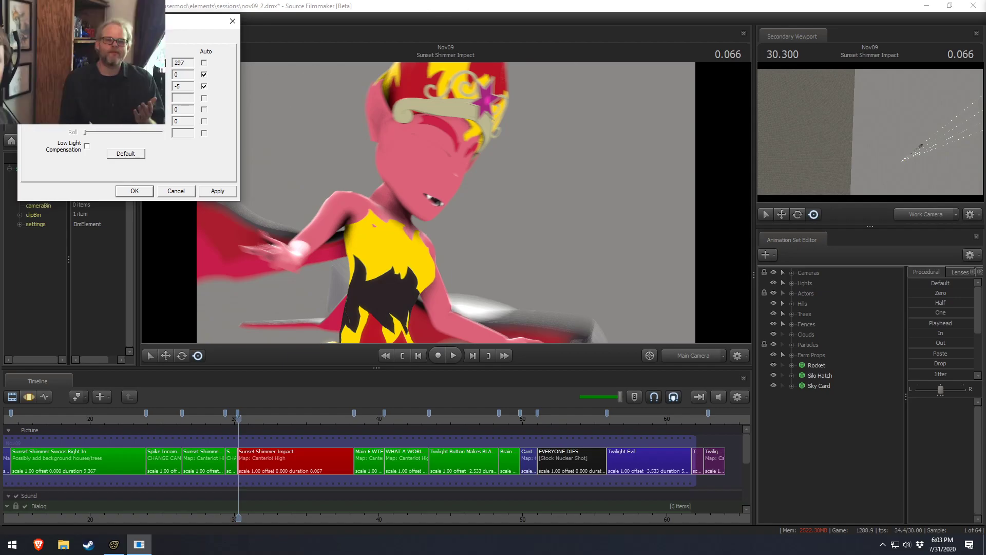
left_click_drag(160, 62, 97, 62)
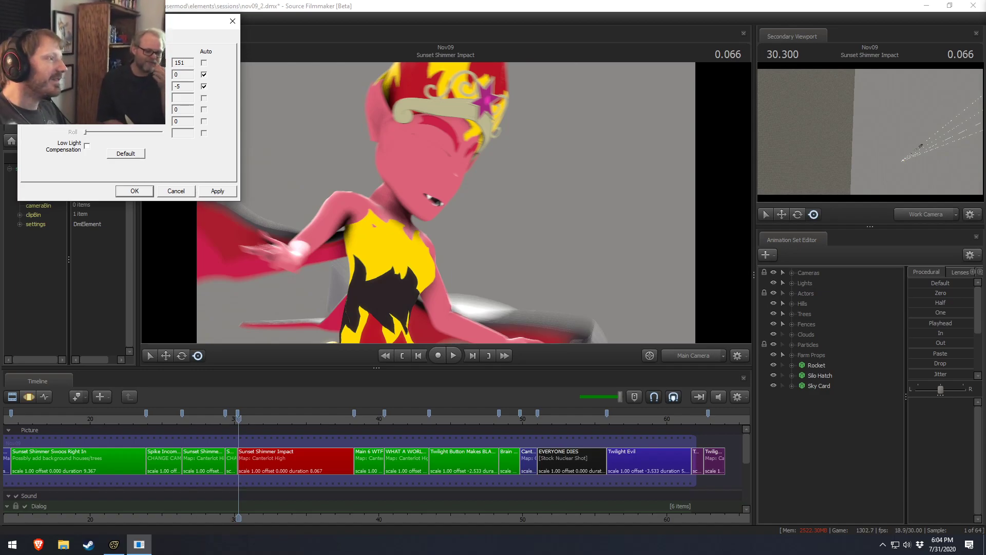
left_click_drag(96, 63, 95, 62)
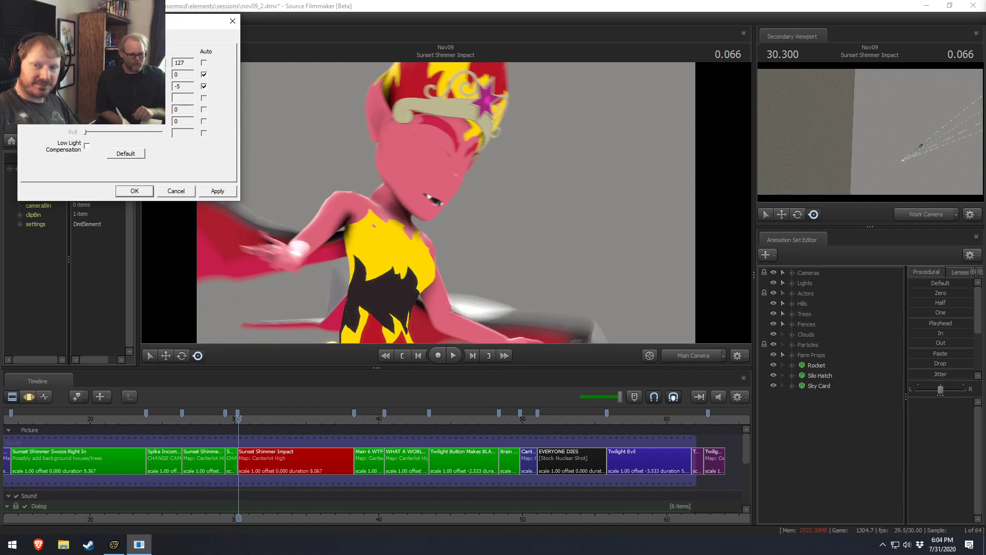
left_click(134, 191)
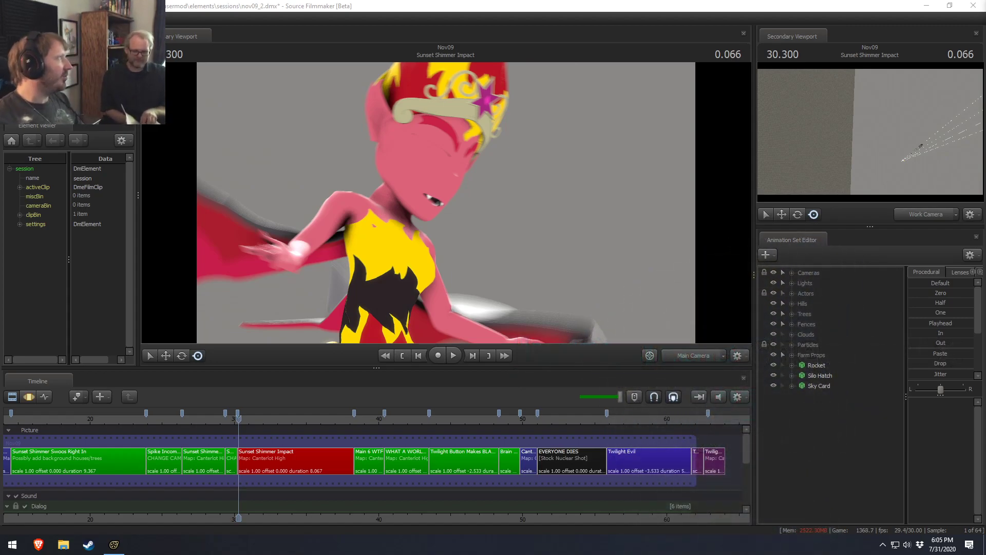
Move the playhead to 31.266 in the Sunset Shimmer Impact shot, keeping the following shots visible on the timeline.
scroll(388, 499, "up", 3)
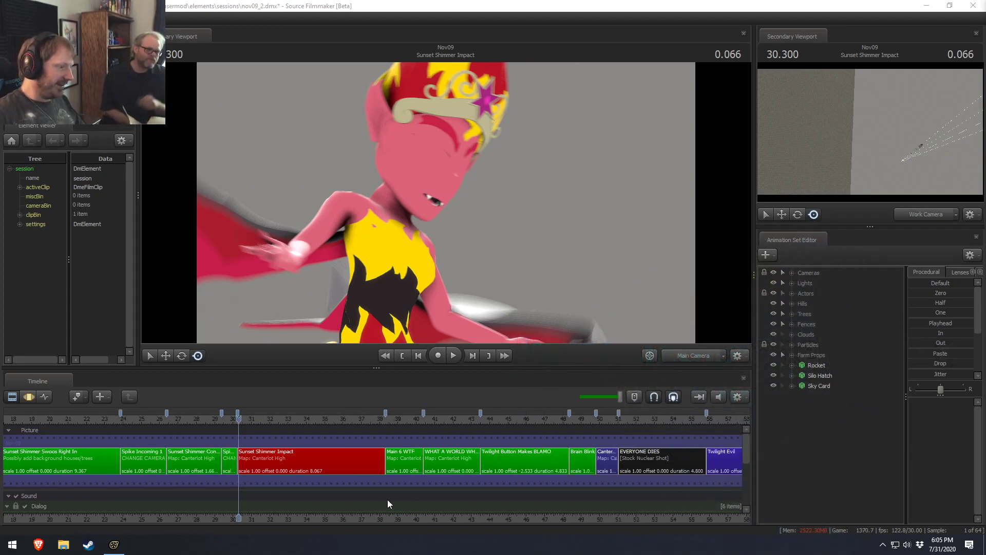
scroll(369, 510, "down", 1)
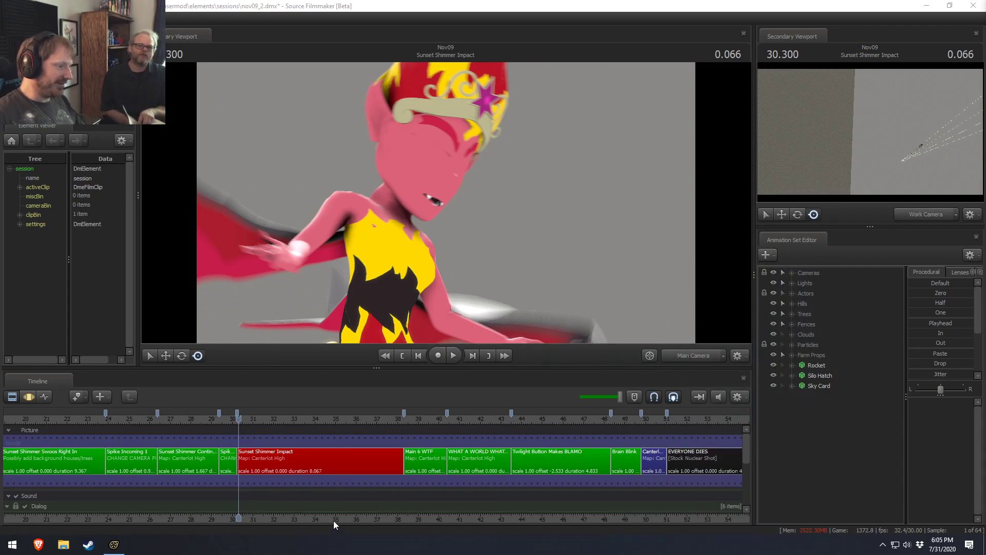
middle_click_drag(335, 520, 267, 521)
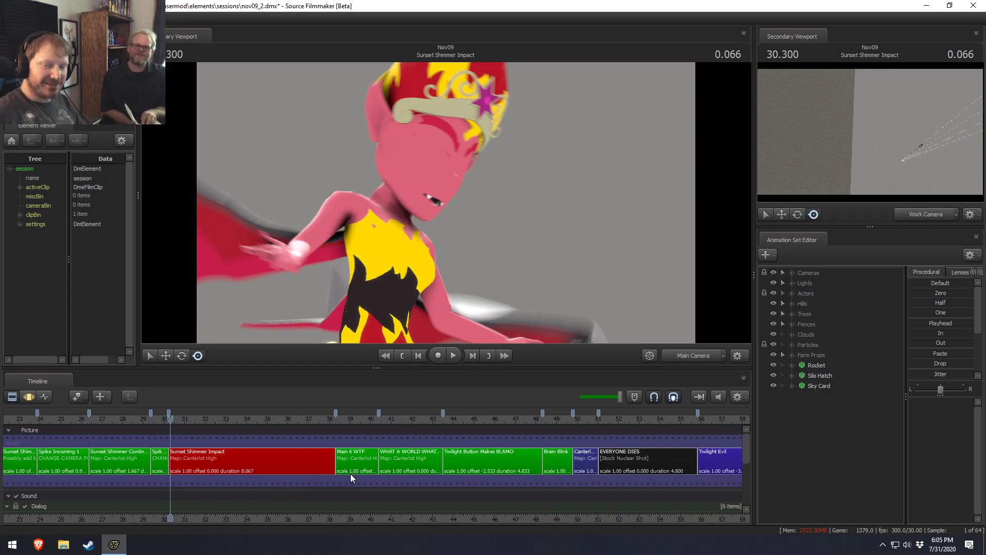
scroll(267, 470, "up", 2)
scroll(316, 495, "down", 4)
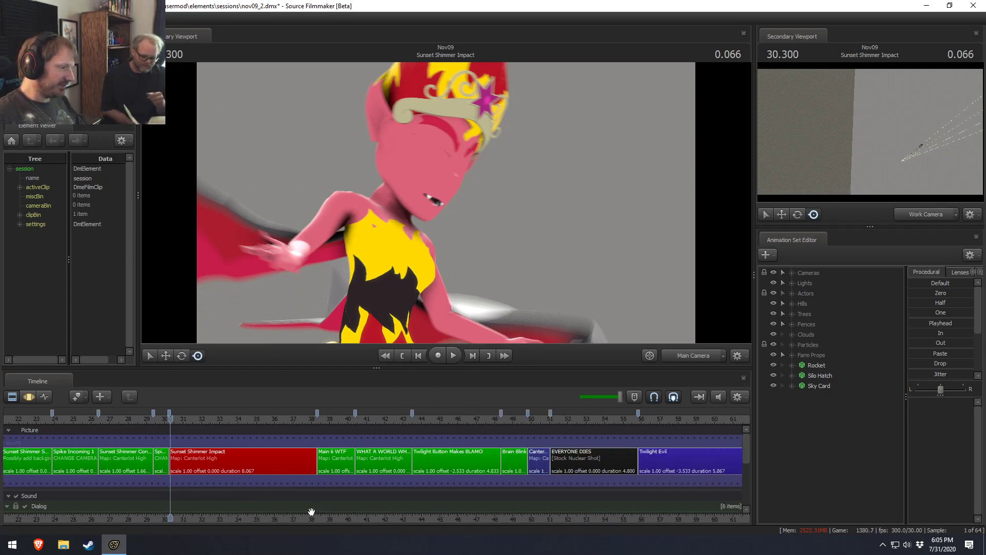
middle_click_drag(313, 510, 213, 511)
left_click(88, 417)
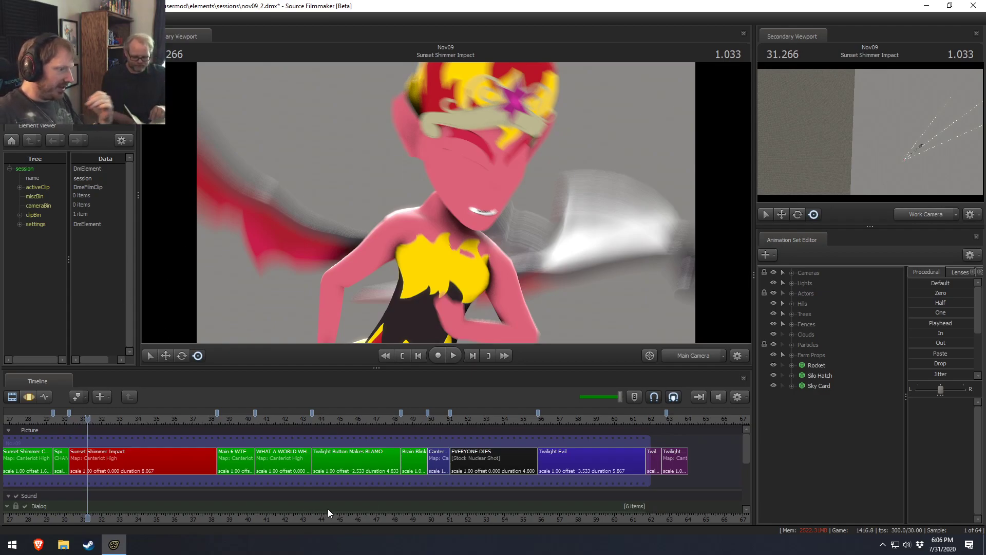
Move the playhead to 30.433 in the Sunset Shimmer Impact shot and magnify the timeline around that shot.
middle_click_drag(353, 513, 529, 504)
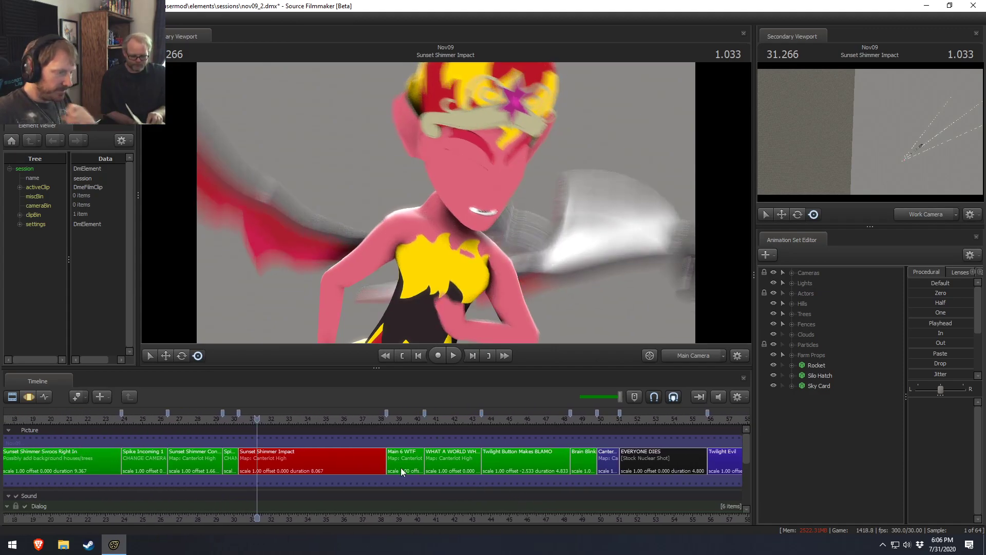
left_click_drag(248, 418, 242, 418)
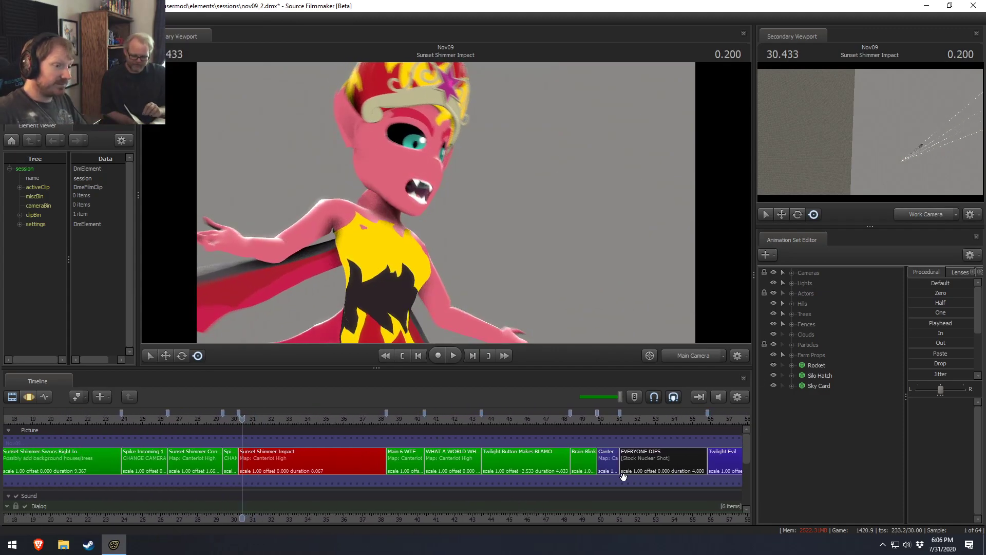
scroll(618, 513, "up", 2)
scroll(618, 513, "up", 4)
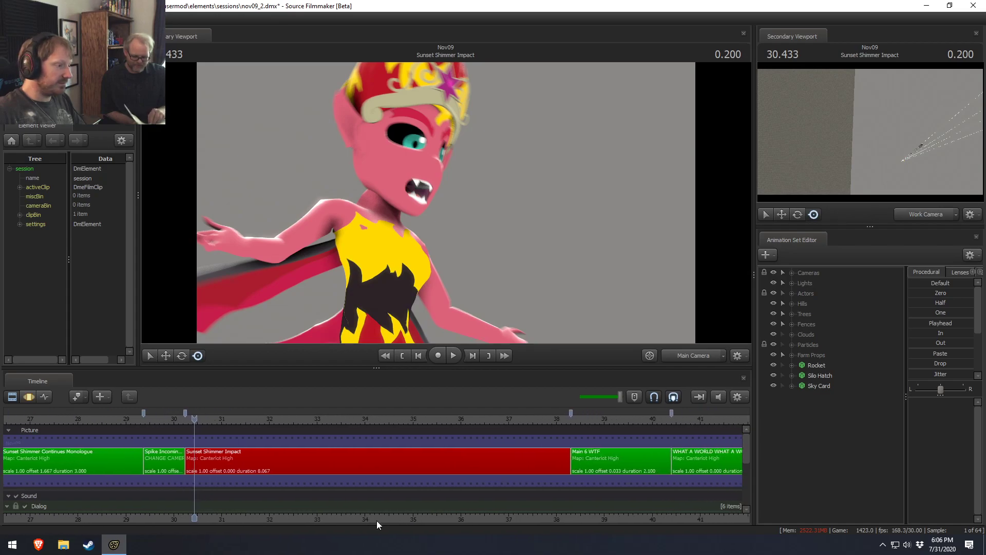
Play the Sunset Shimmer Impact shot from 30.333, and replay it from 30.400 through to about 36 seconds.
left_click_drag(192, 419, 185, 423)
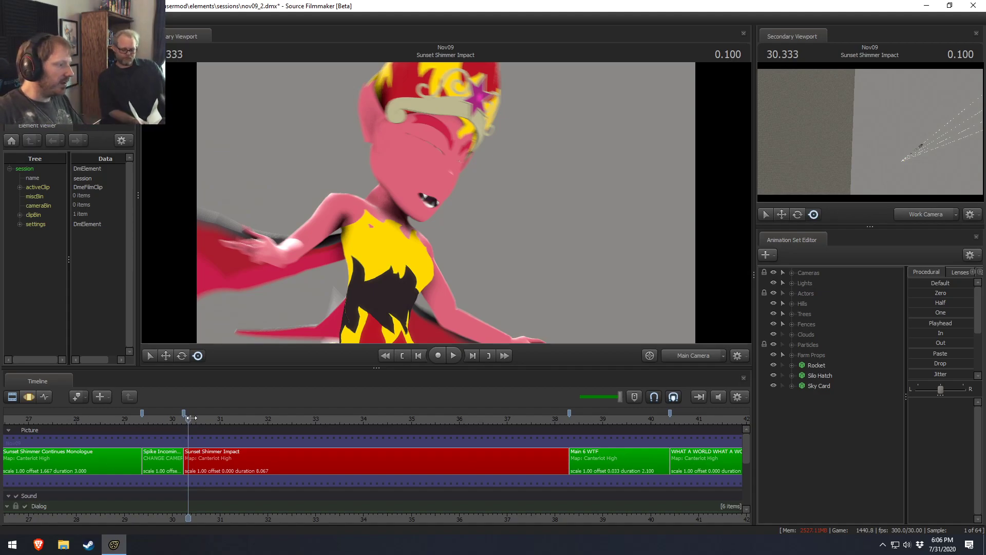
key("space")
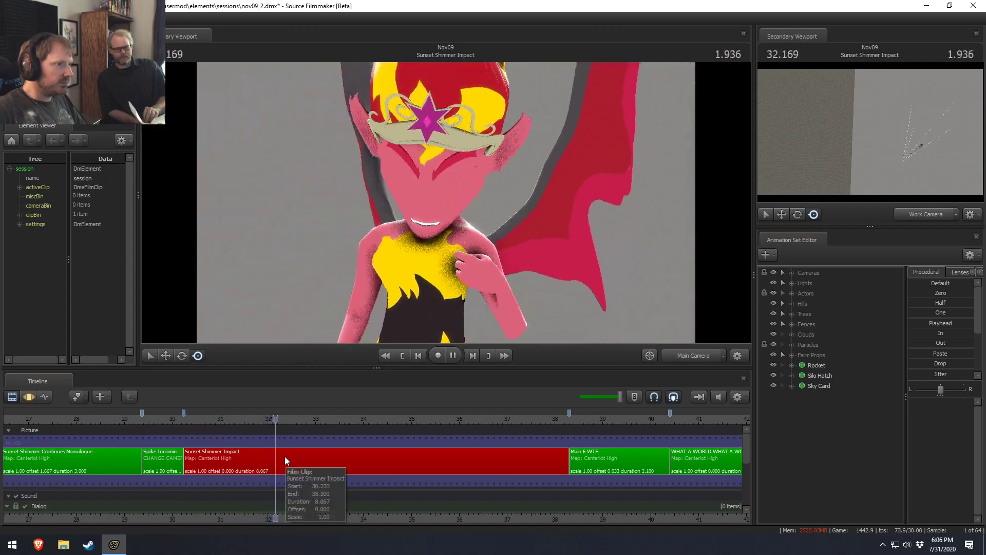
key("space")
left_click(190, 418)
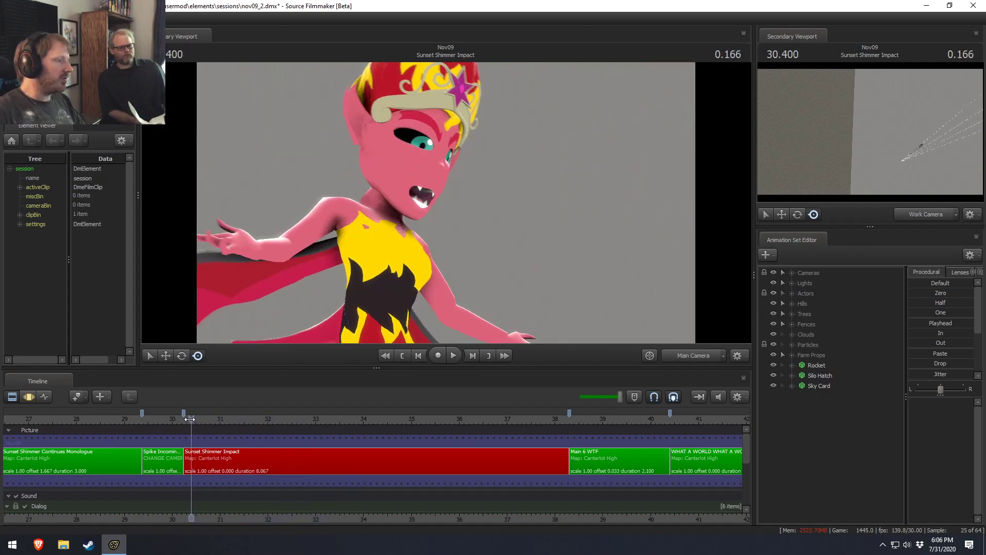
key("space")
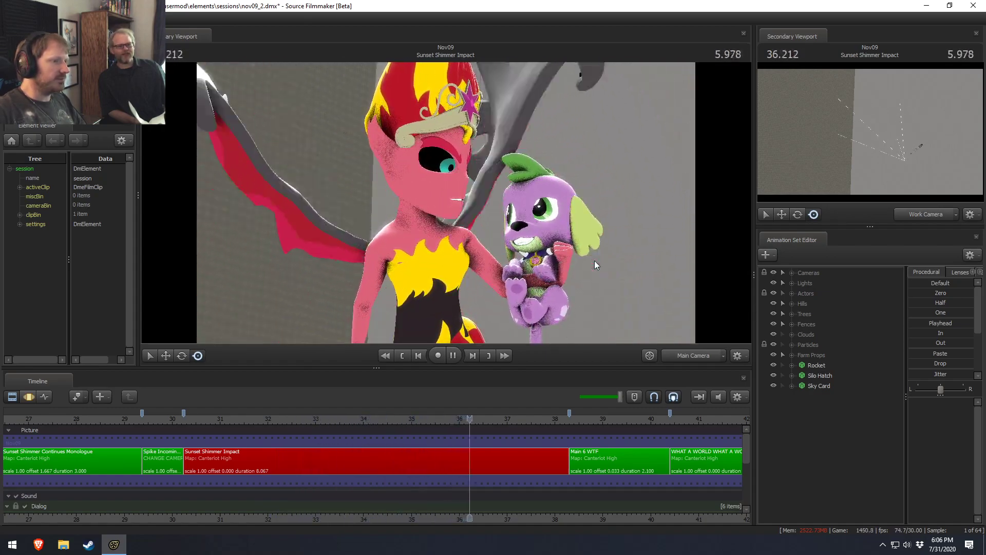
Replay the moment Spike hits Sunset Shimmer several times from around 33 seconds, pausing at 34.166.
left_click(370, 419)
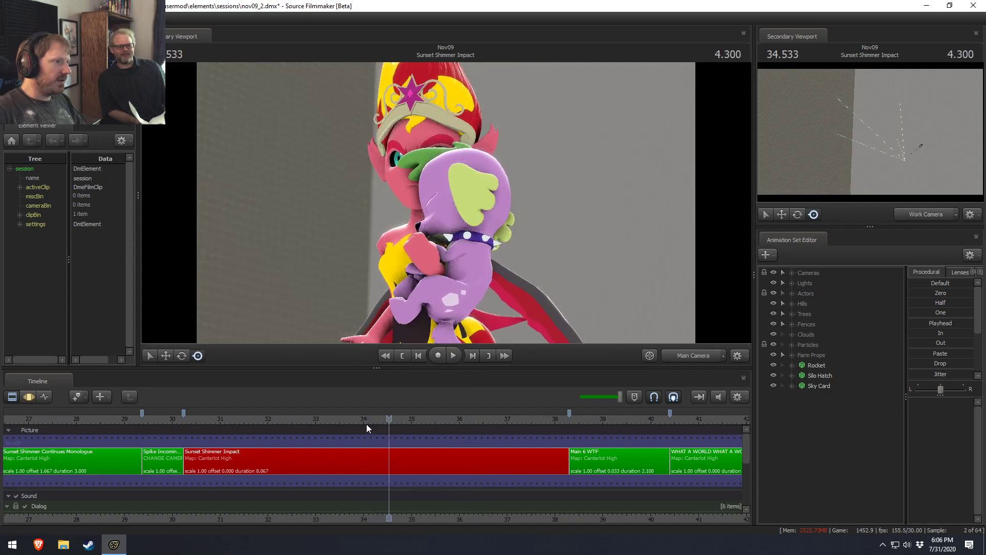
left_click(300, 417)
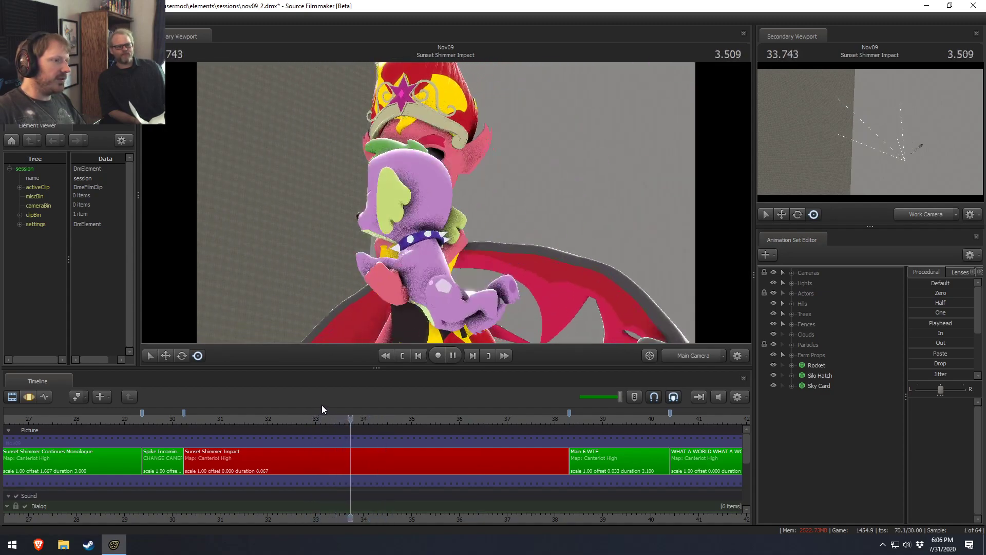
left_click(328, 418)
key("space")
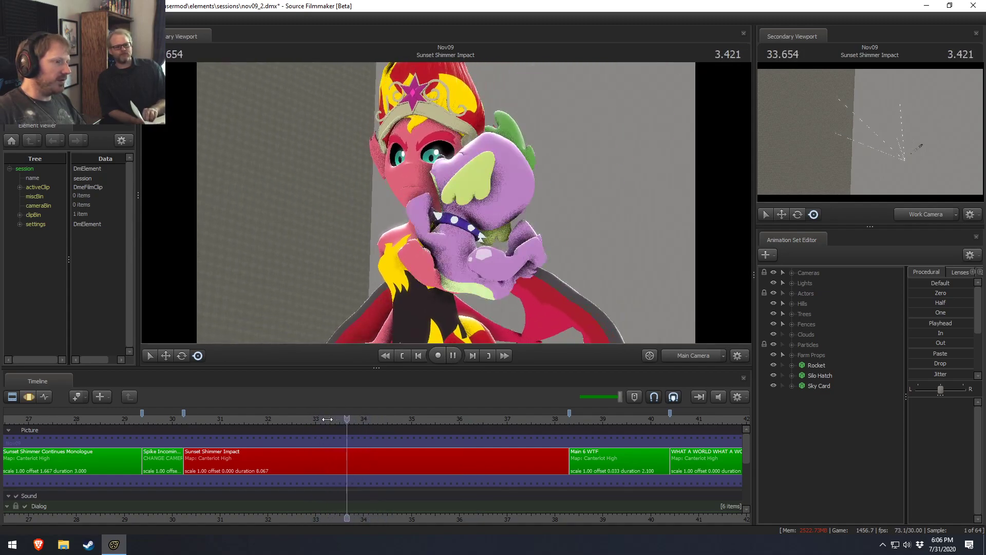
key("space")
left_click(331, 419)
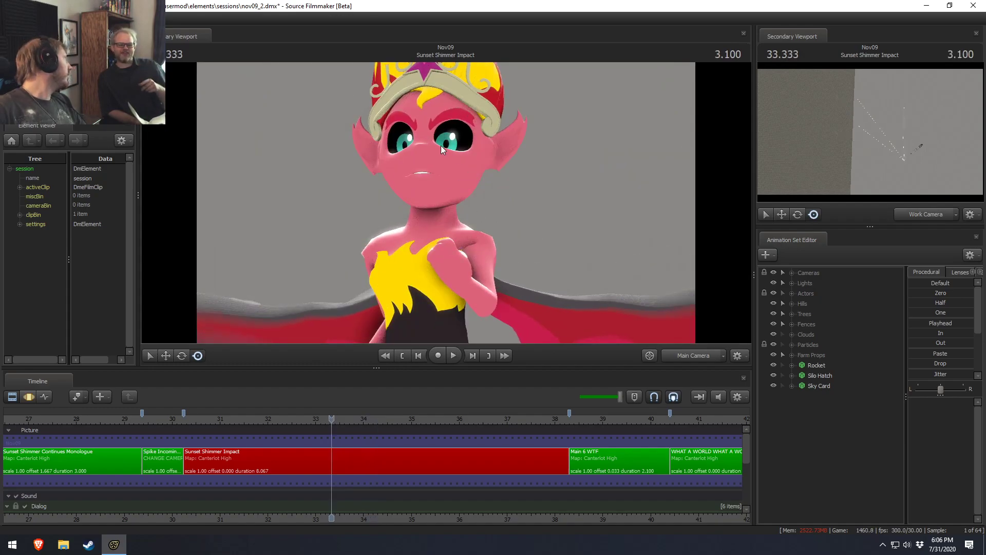
key("space")
key("space")
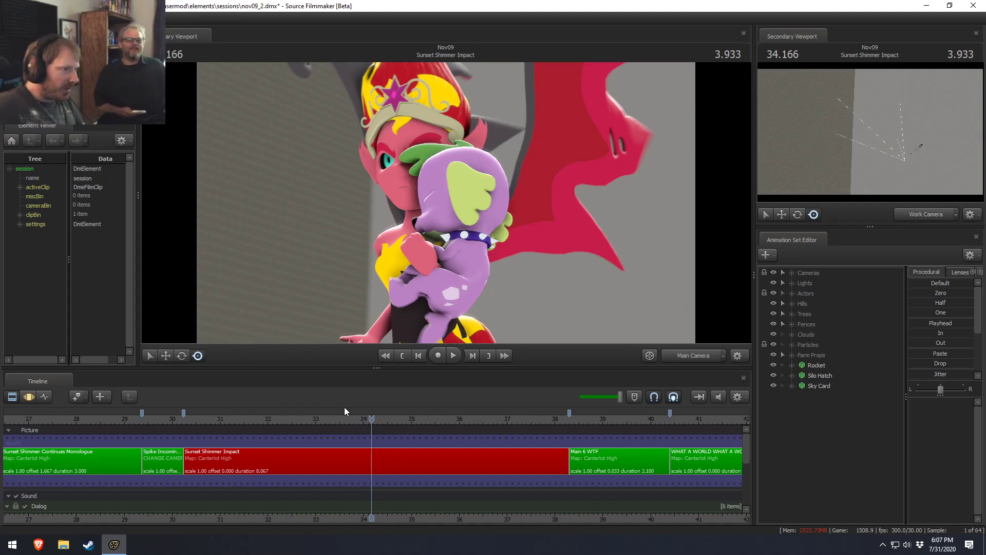
Move the playhead to 32.633 and step forward frame by frame to 32.966 to examine Sunset Shimmer's pose before the impact.
left_click(298, 417)
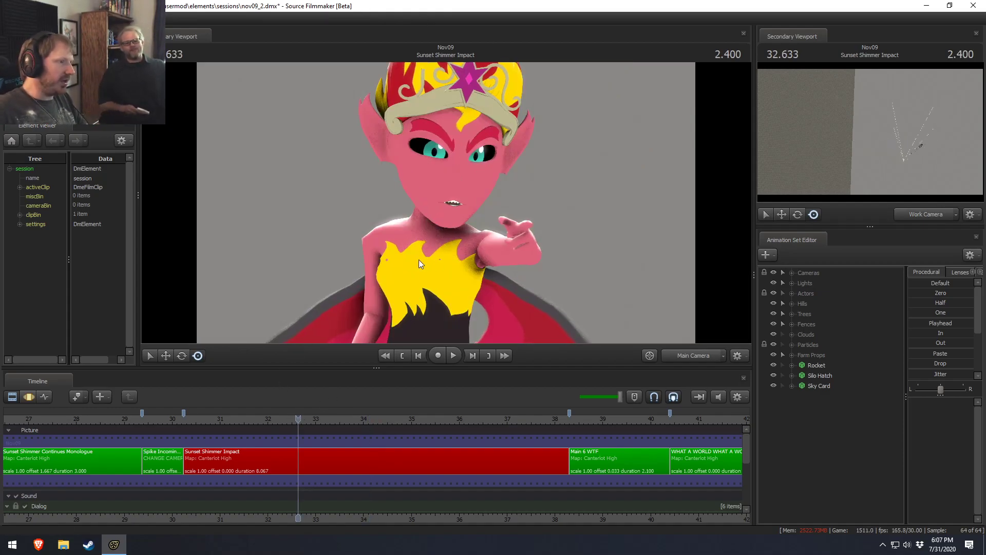
key("Right")
key("Right")
key("Right")
key("Right")
key("Right")
key("Right")
key("Right")
key("Right")
key("Right")
key("Right")
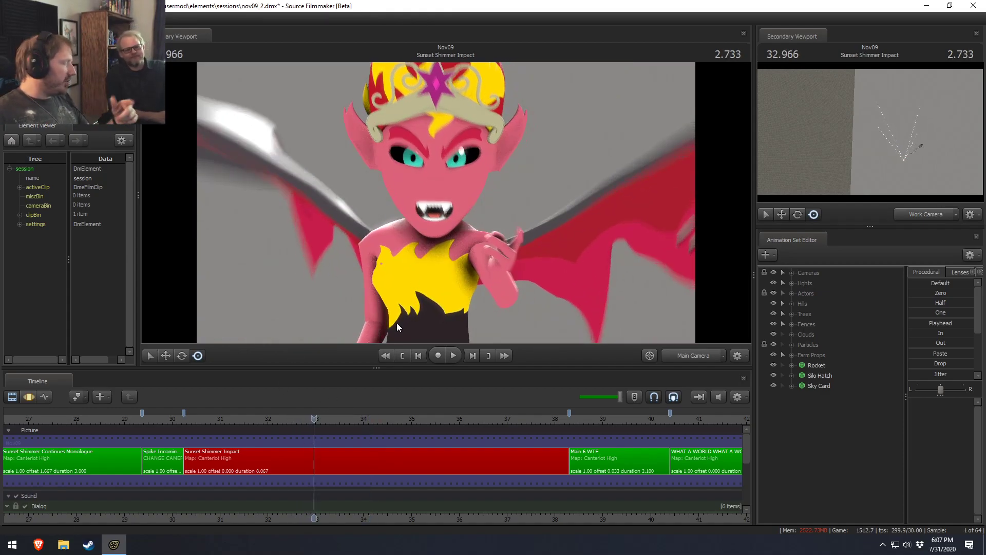
Play the impact from 32.966 in stages, pausing at 34.533 and 35.466 to examine both characters' poses.
key("space")
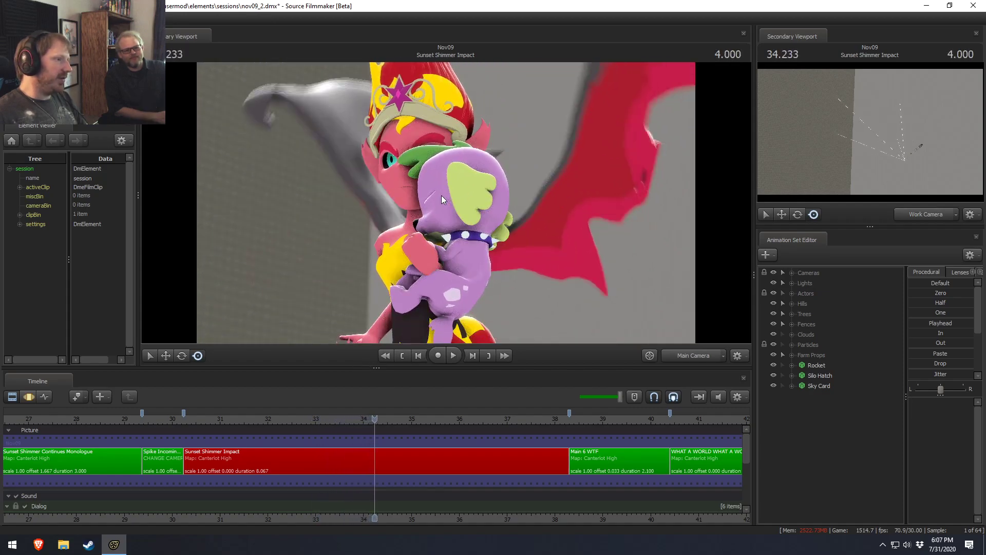
key("space")
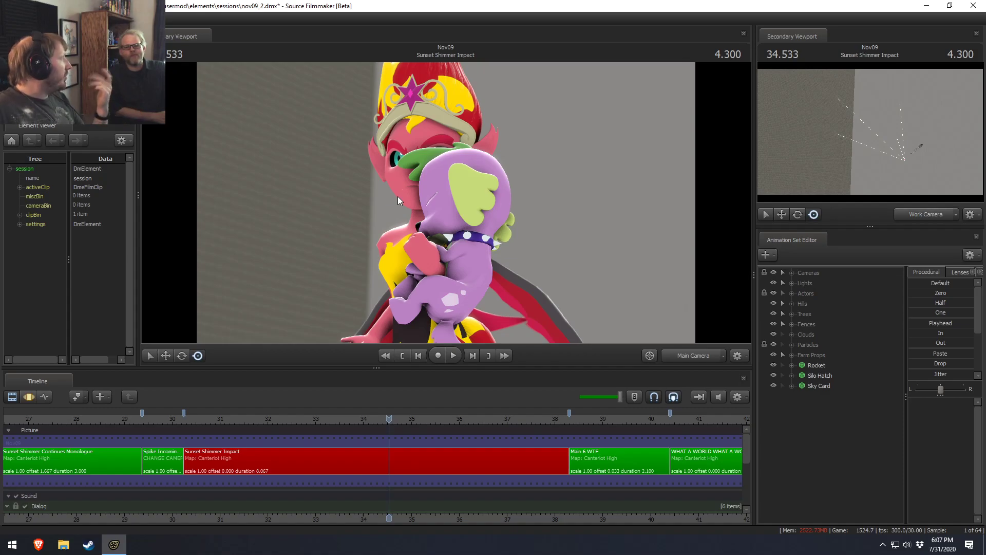
left_click(454, 356)
key("space")
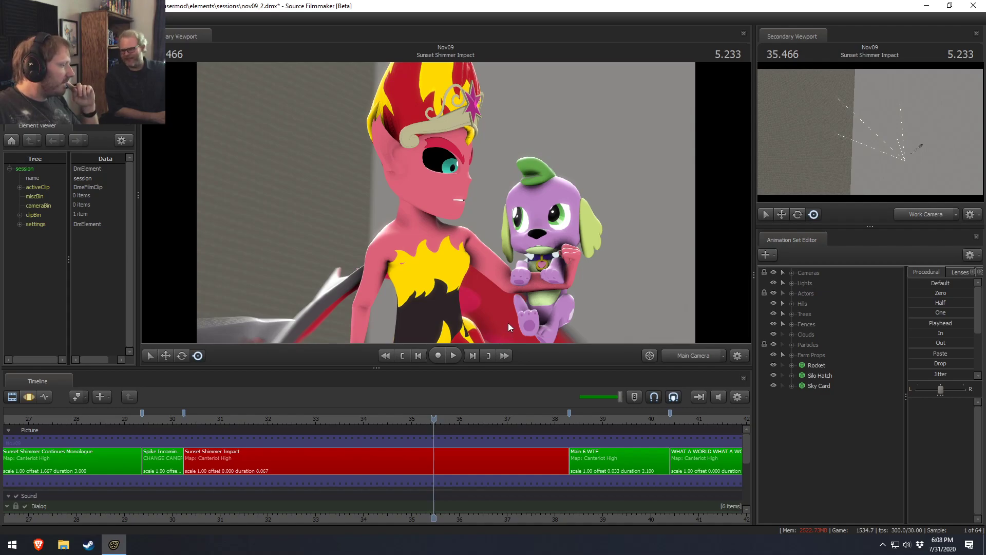
key("space")
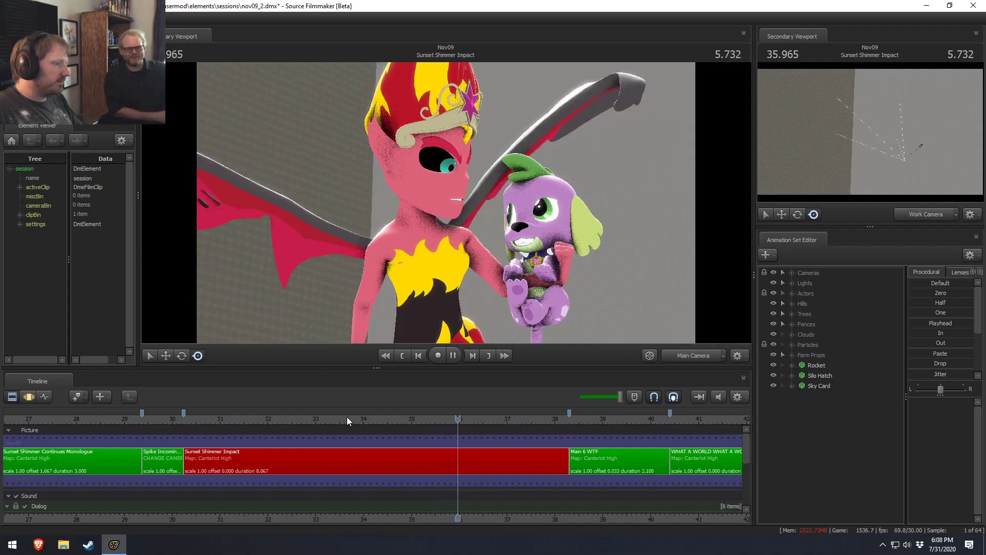
Replay the impact from about 33.3 seconds, pausing at 34.300 and again at 35.366.
left_click(386, 423)
left_click(331, 423)
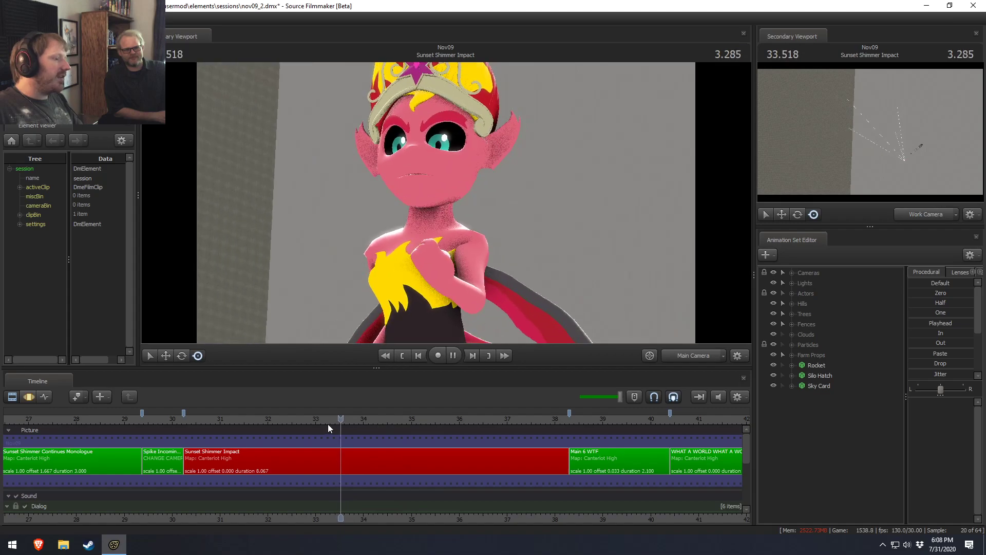
key("space")
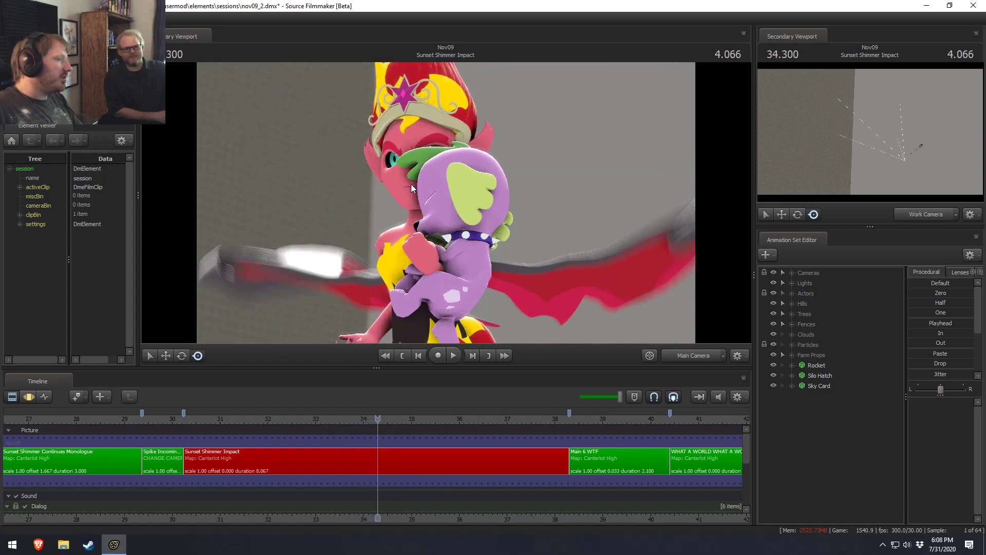
key("space")
key("space")
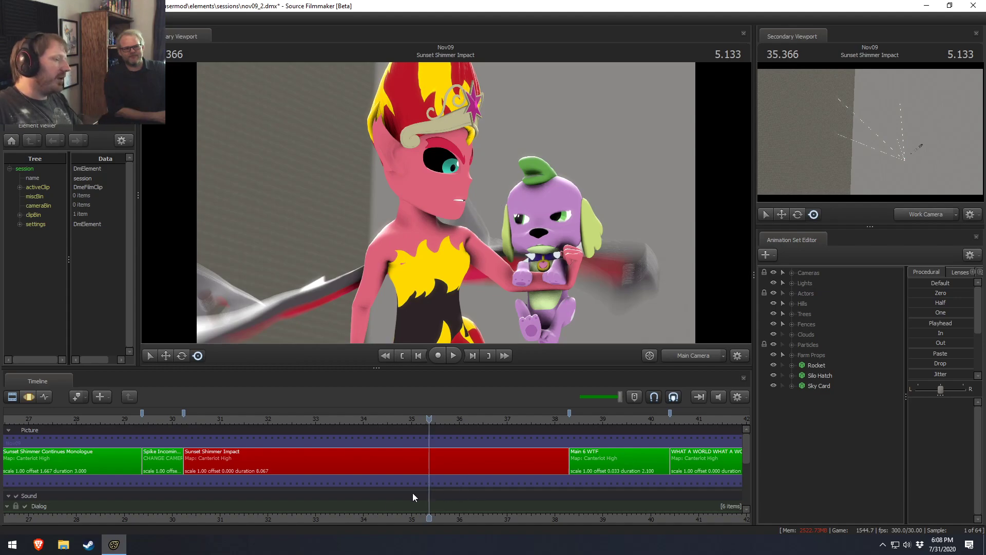
Replay the impact from about 33.5 seconds to 34.233, and once more from 33.133 to 34.300.
left_click(343, 425)
key("space")
key("space")
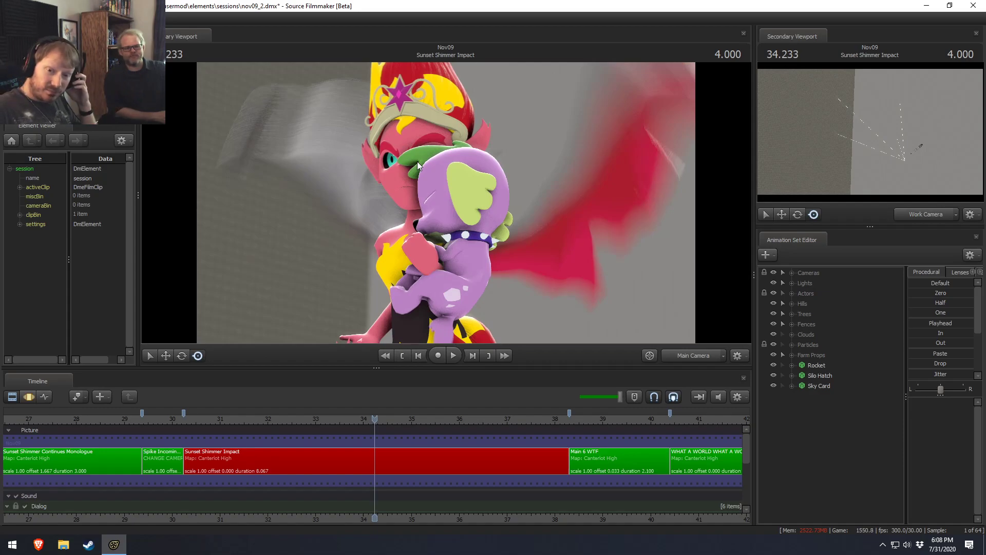
left_click(321, 422)
key("space")
key("space")
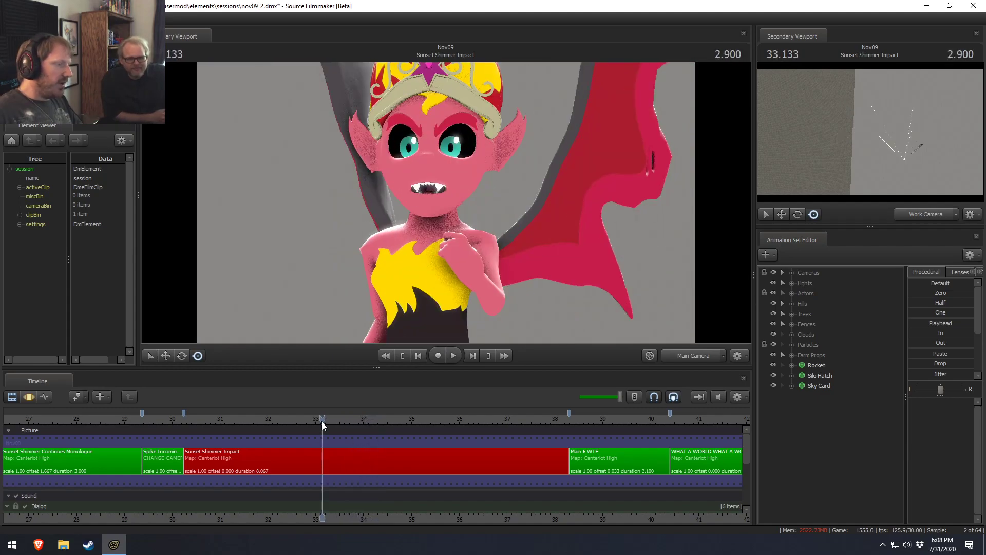
key("space")
key("space")
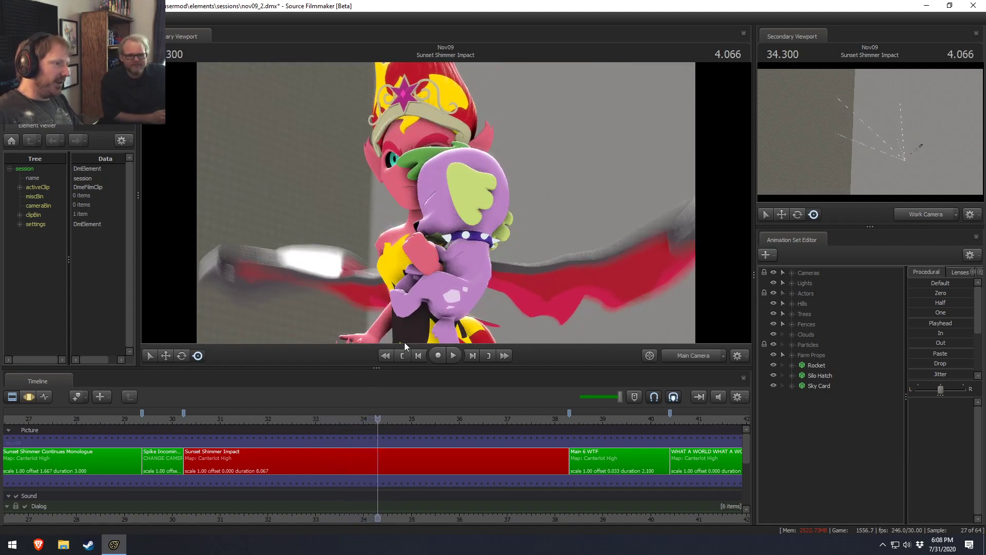
Play from about 33.6 seconds, pausing at 34.366, and continue to the rocket close-up at 37.400.
left_click(345, 421)
key("space")
key("space")
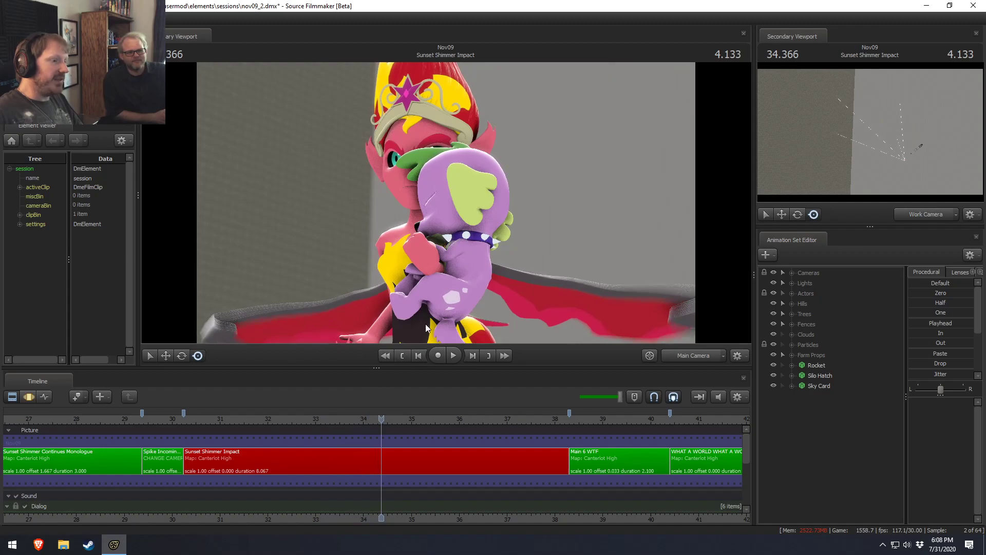
key("space")
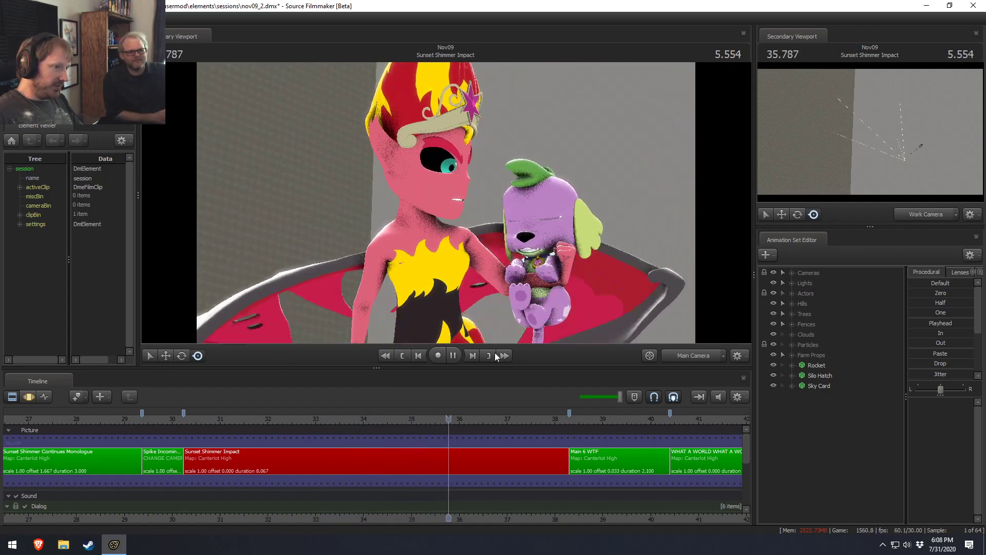
left_click_drag(476, 421, 473, 422)
key("space")
key("space")
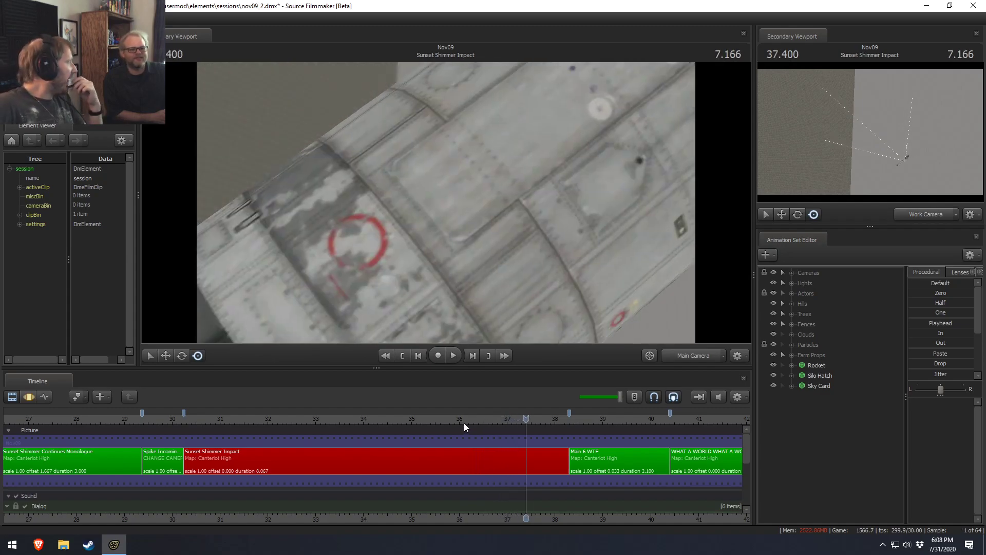
Move the playhead back to 34.600 in the Sunset Shimmer Impact shot and play to 36.233.
left_click_drag(464, 422, 394, 421)
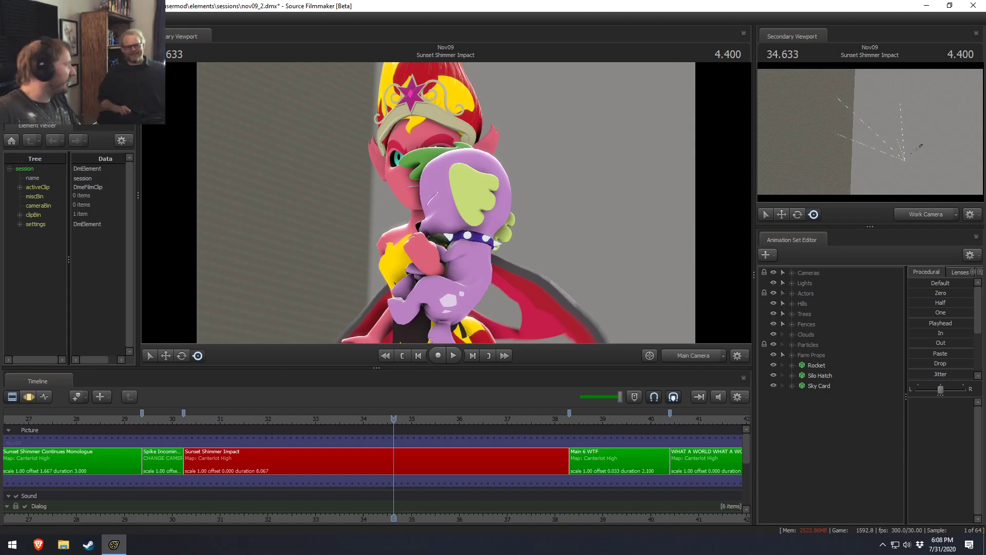
left_click(393, 418)
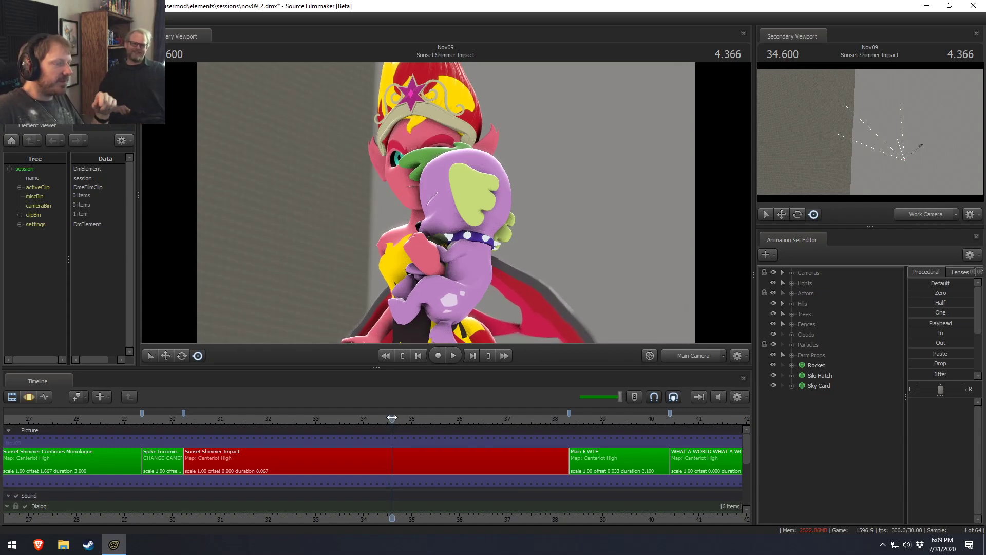
key("space")
left_click(391, 417)
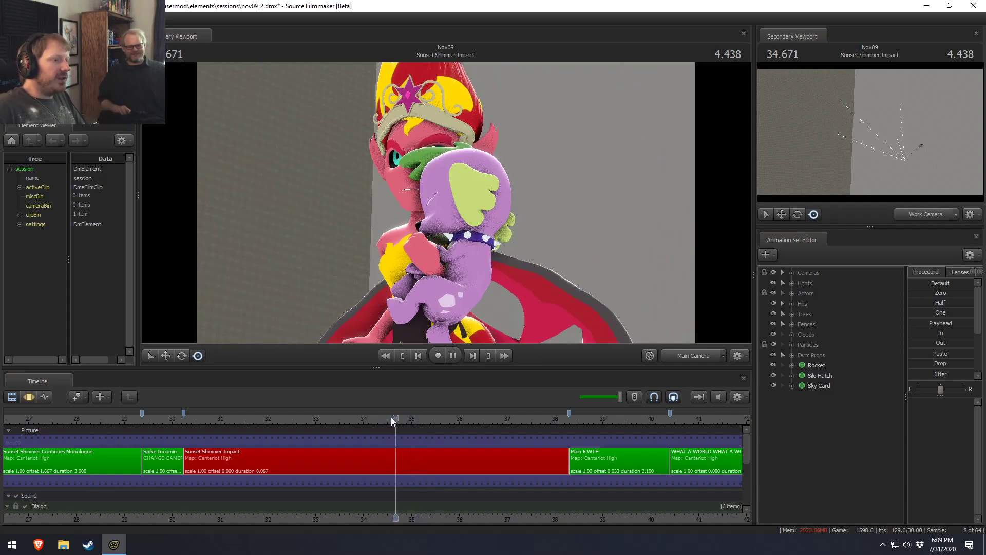
key("space")
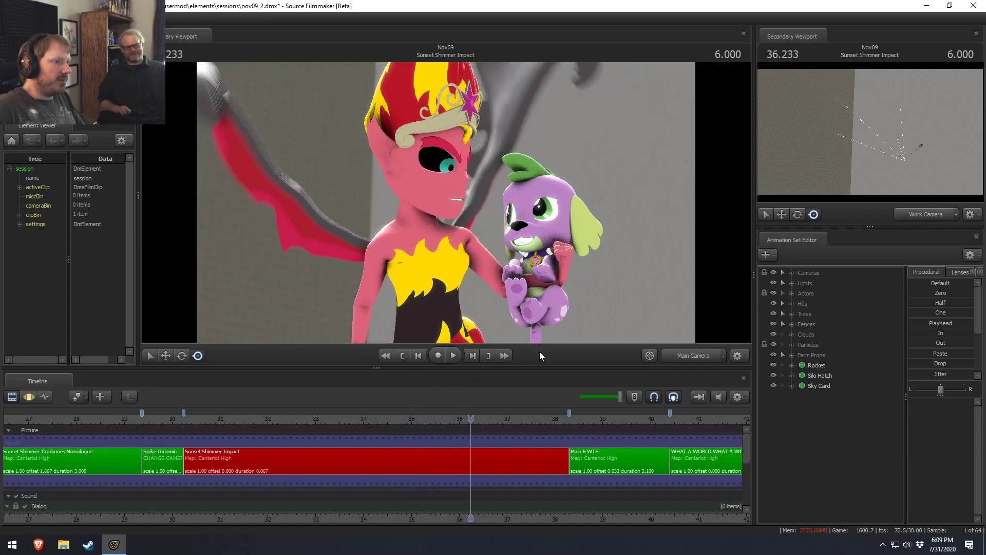
Play Spike's reaction in Sunset Shimmer's hand from 35.433 to 35.933.
mouse_move(446, 417)
left_mouse_down()
mouse_move(465, 414)
mouse_move(432, 415)
left_mouse_up()
key("space")
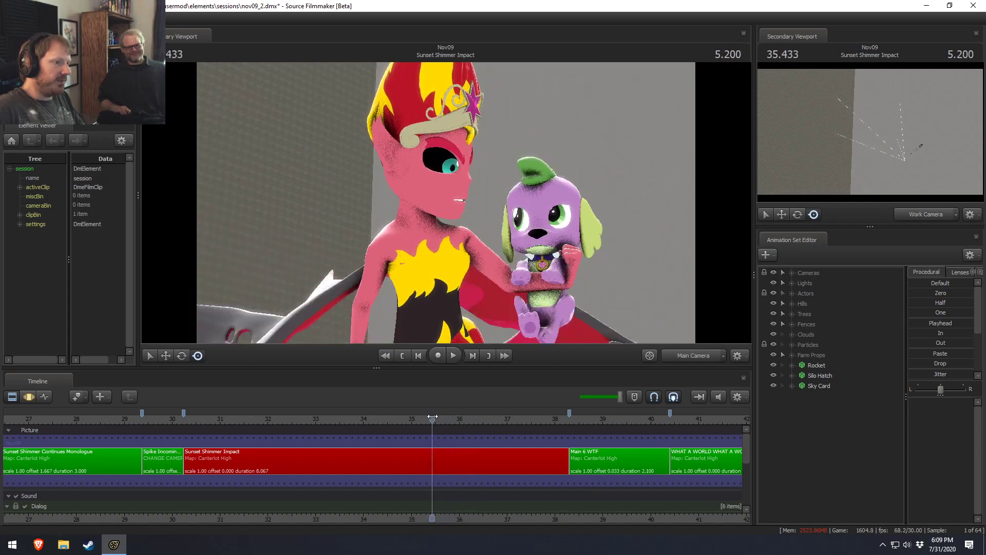
key("space")
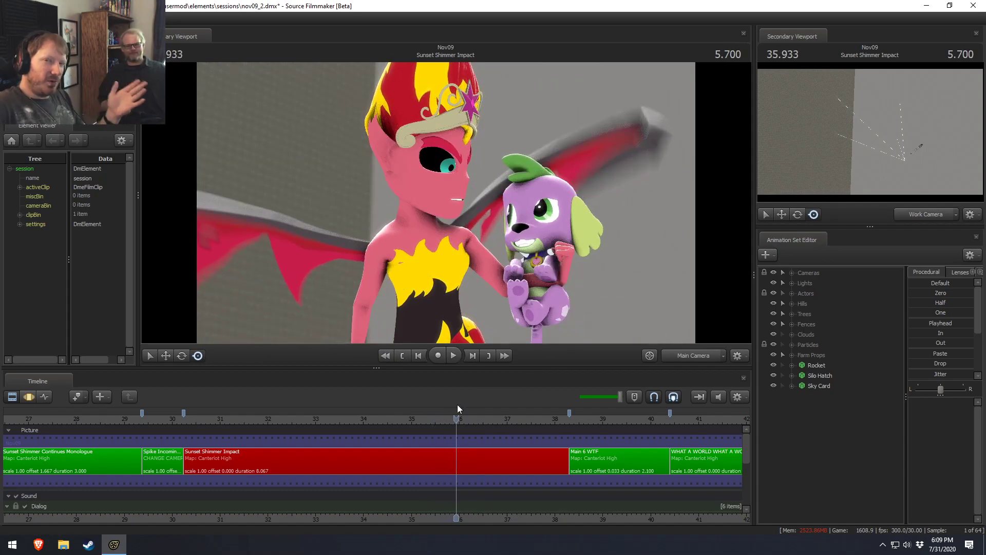
Replay the shot from about 34 seconds with the neighbouring shots shown on the timeline, pausing on the rocket at 37.066.
left_click_drag(458, 408, 374, 426)
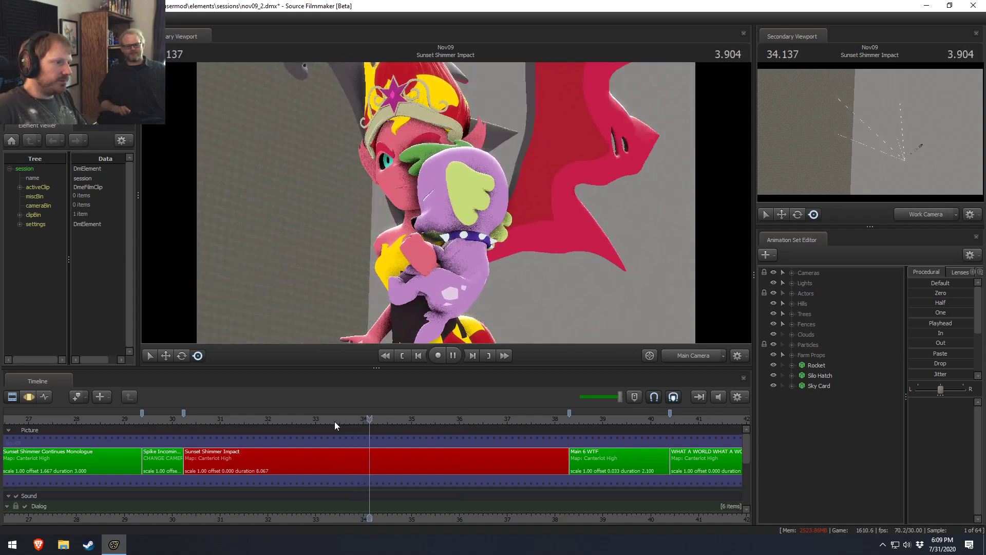
scroll(335, 426, "down", 3)
scroll(335, 422, "down", 2)
key("space")
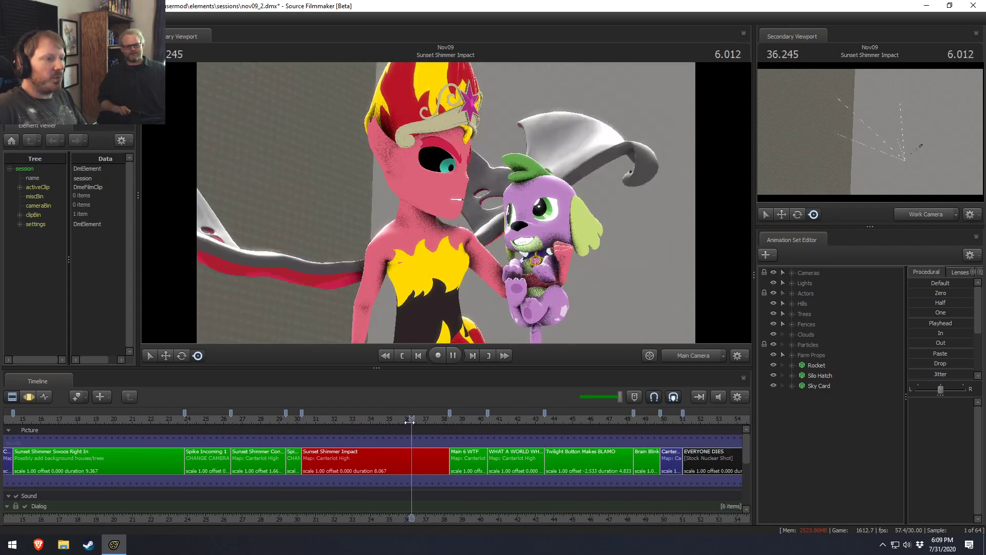
key("space")
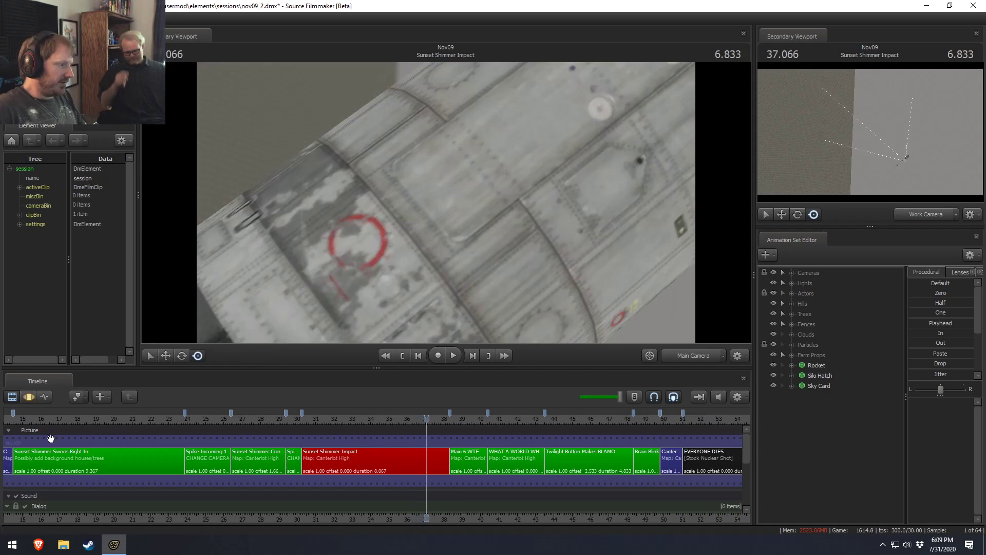
Show the whole sequence on the timeline and move the playhead to 10.733 in the Rocket Poof shot.
scroll(51, 436, "down", 2)
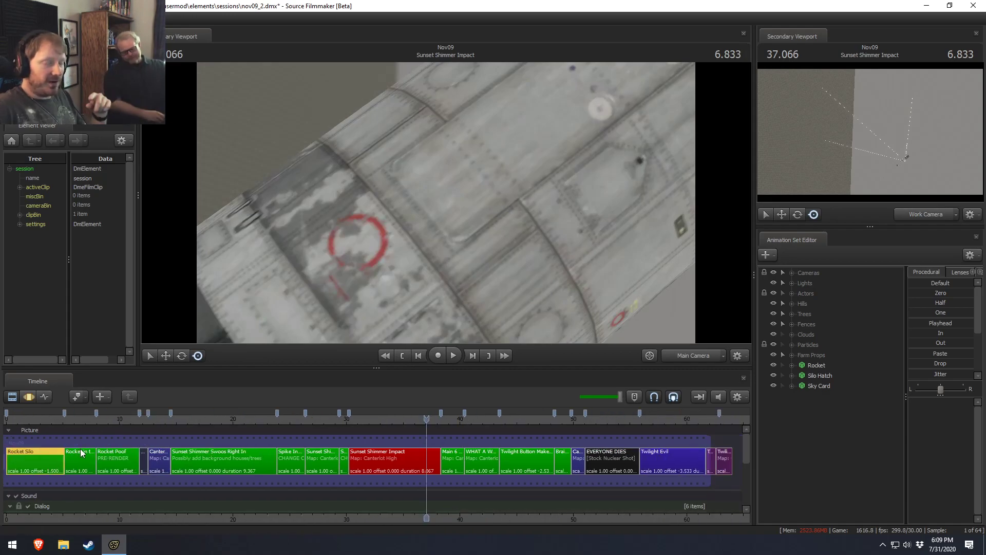
left_click(128, 419)
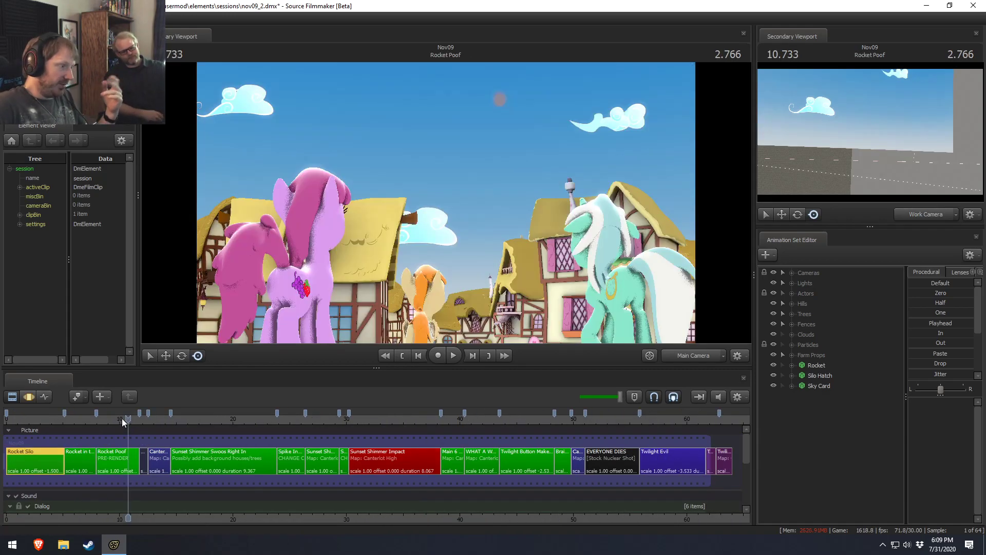
Play the rocket shots up to 10.800 in Rocket Poof, and Sunset Shimmer Swoos Right In from about 15 seconds to 17.166.
left_click(71, 418)
key("space")
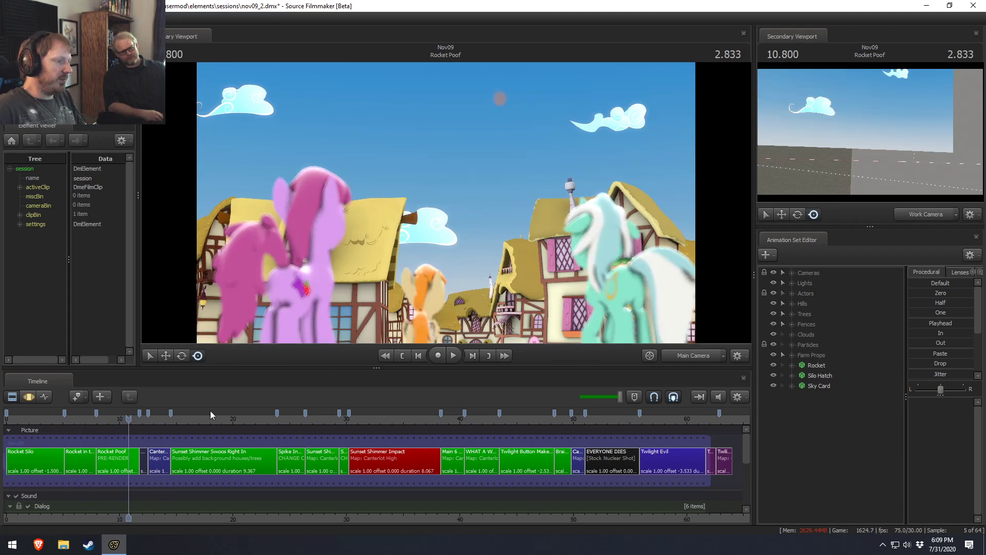
left_click(176, 419)
key("space")
Enable lighting in the primary viewport and play the Sunset Shimmer Swoos Right In shot through to 23.766.
right_click(496, 111)
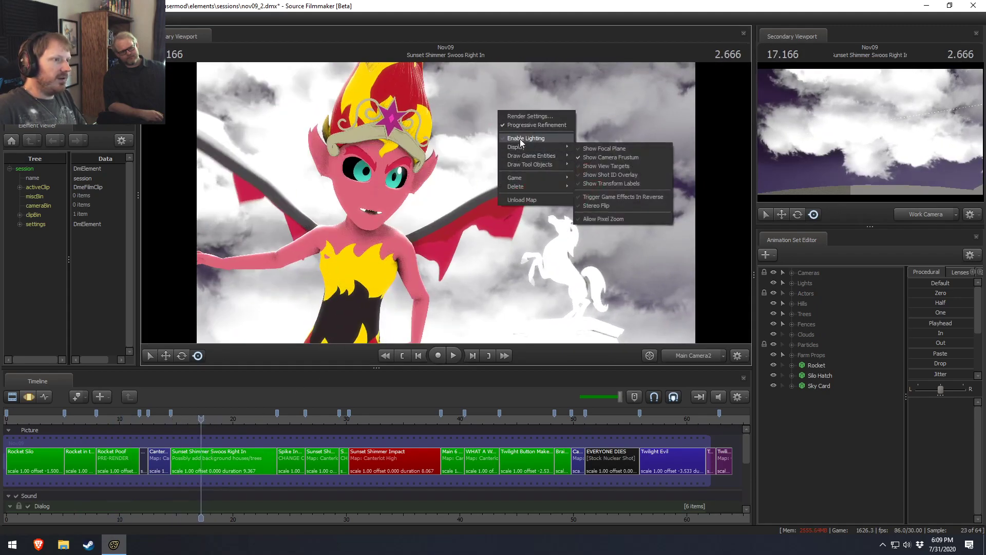
left_click(425, 366)
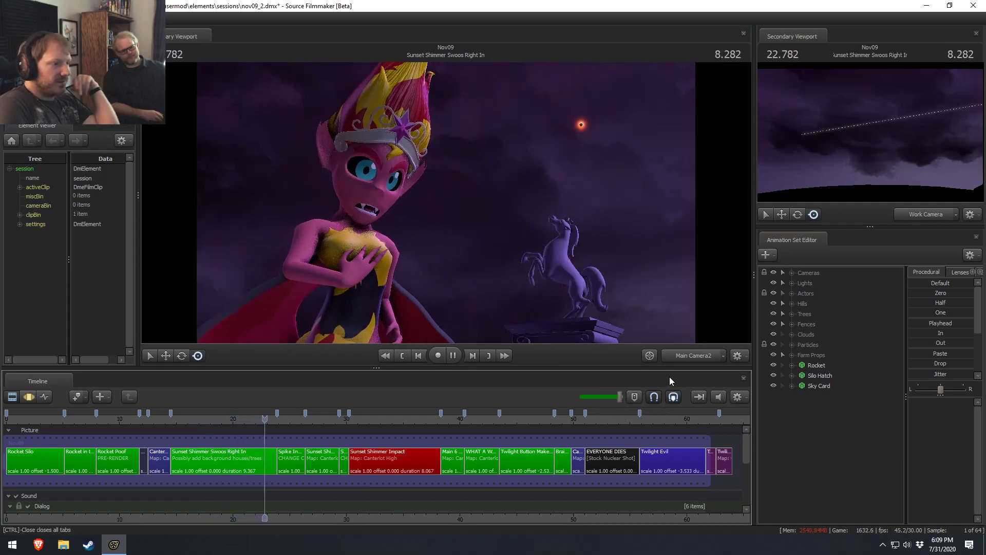
key("space")
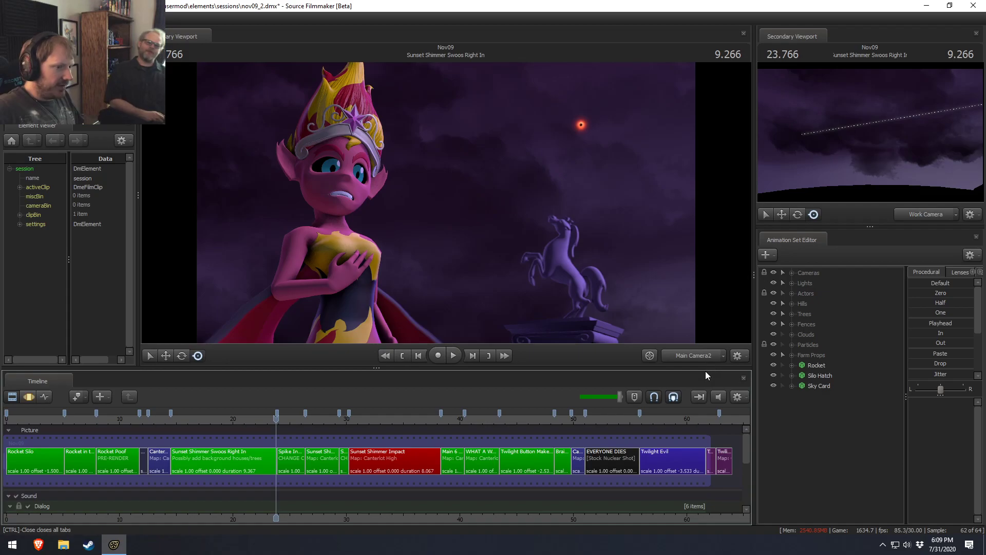
Look at Sunset Shimmer through the Work Camera at 23.766, and return the primary viewport to Main Camera2.
left_click(699, 355)
left_click_drag(446, 203, 446, 241)
left_click(693, 356)
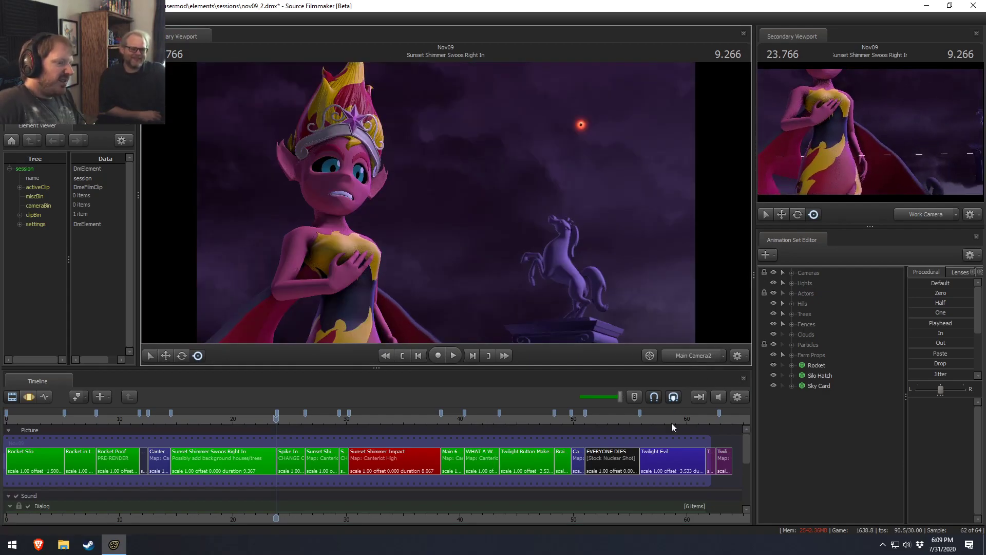
Show more of the timeline and play the Spike Incoming 1 shot from 24.466 to 26.033.
scroll(414, 470, "down", 2)
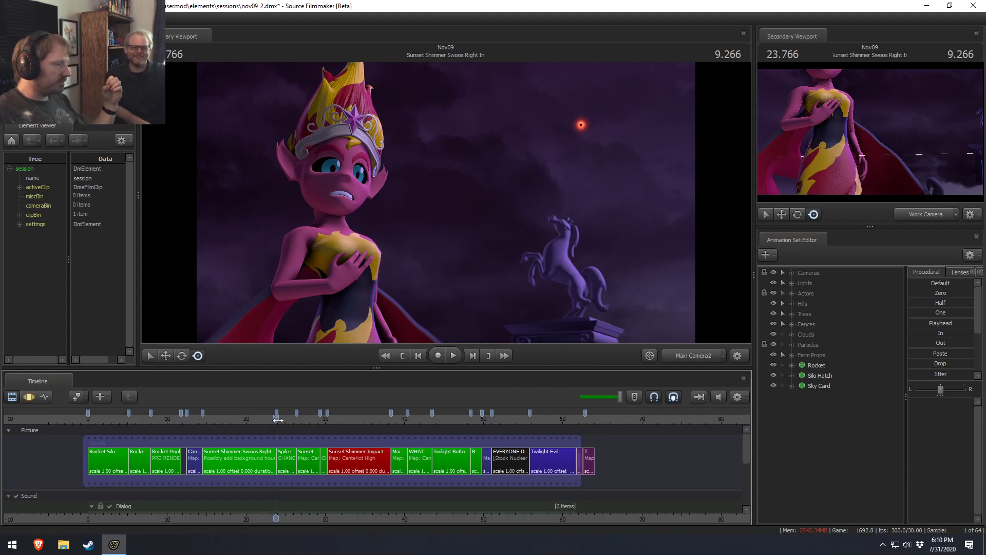
left_click(282, 419)
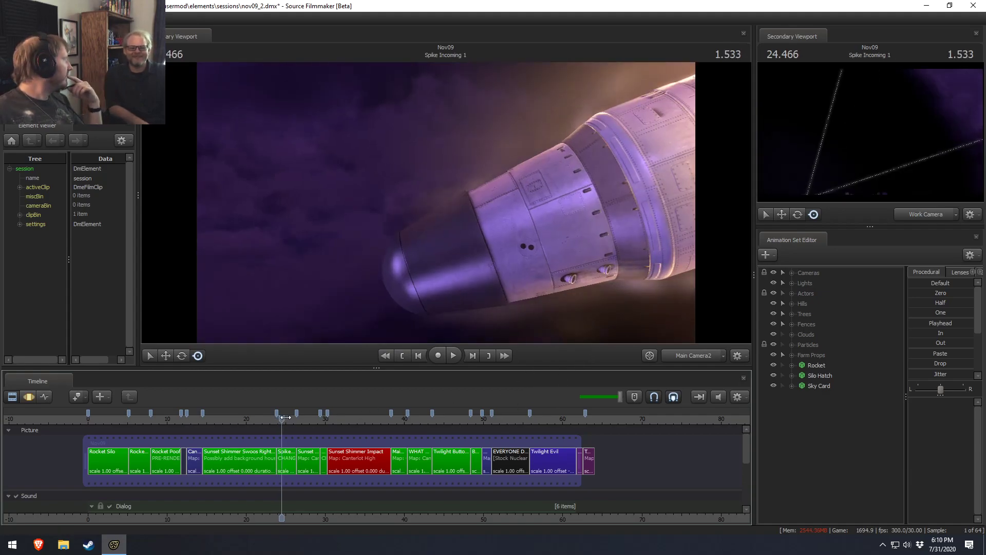
key("space")
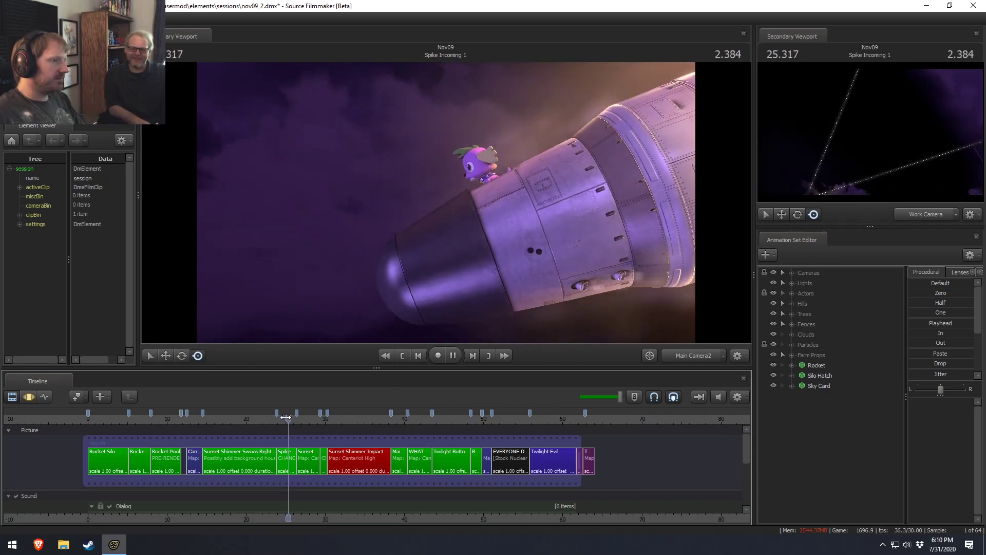
key("space")
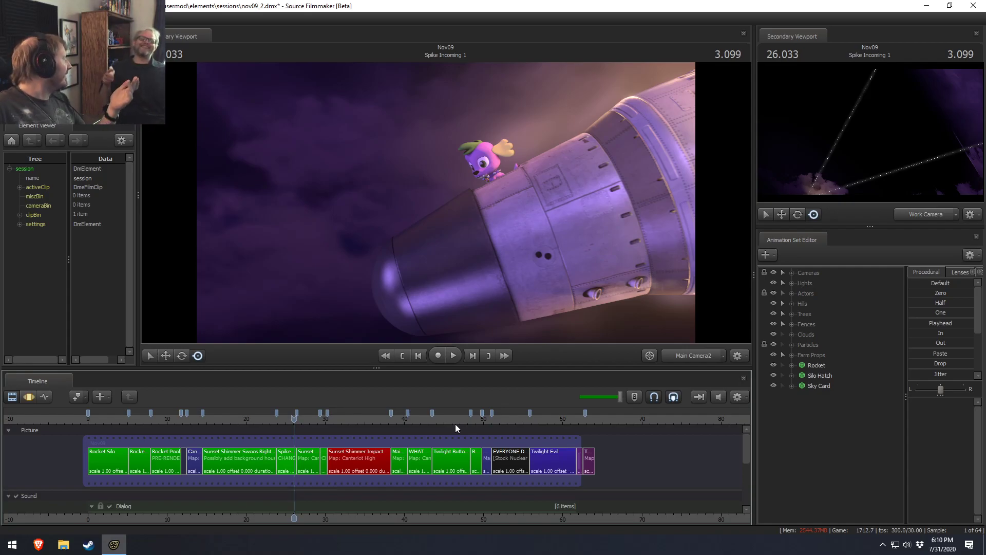
Scrub through Canterlot Distant back to 31.866 in the Sunset Shimmer Impact shot and turn off lighting in the primary viewport.
left_click_drag(445, 416, 488, 420)
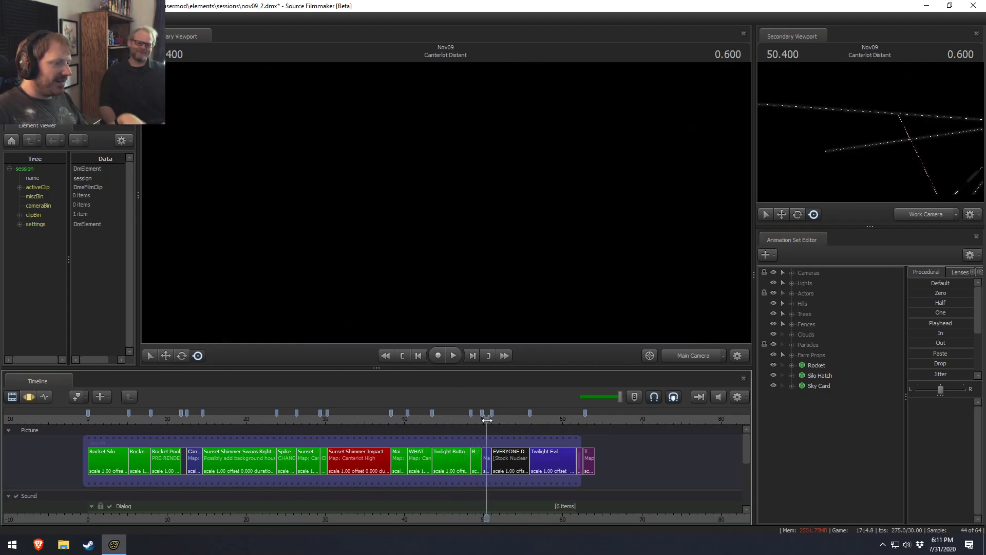
left_click_drag(375, 415, 359, 417)
left_click(341, 452)
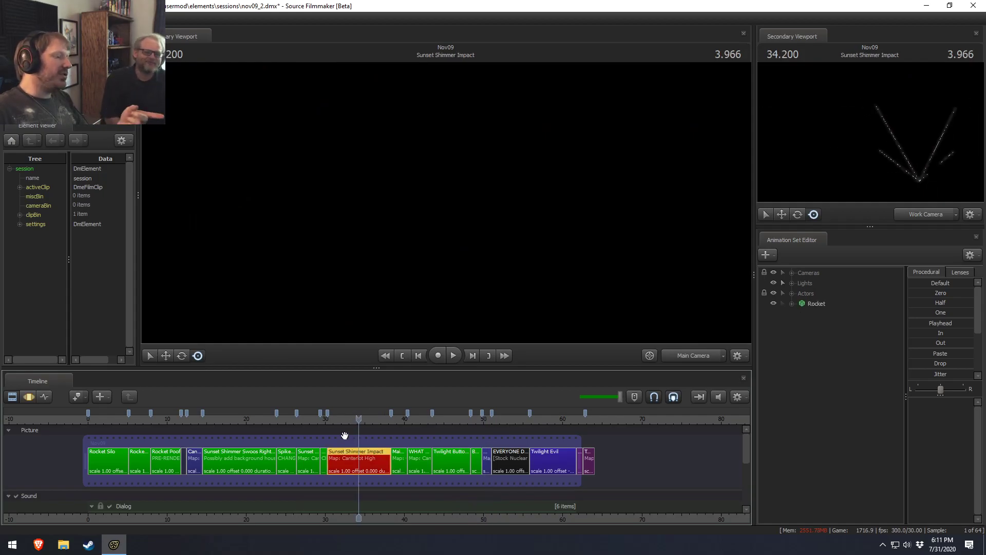
right_click(422, 259)
left_click(438, 286)
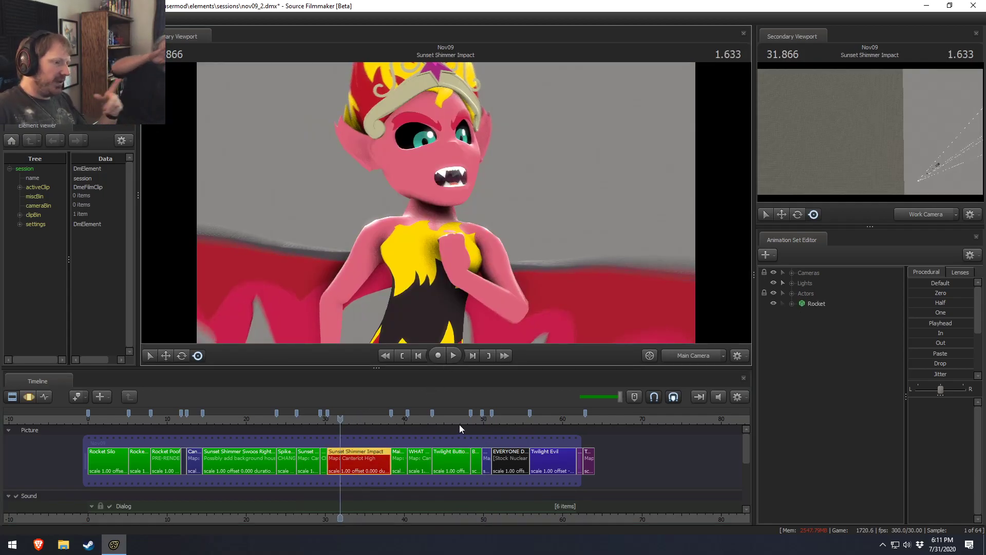
Check the Canterlot Distant shot at 50.366 and the EVERYONE DIES shot at 52.500.
scroll(487, 457, "up", 3)
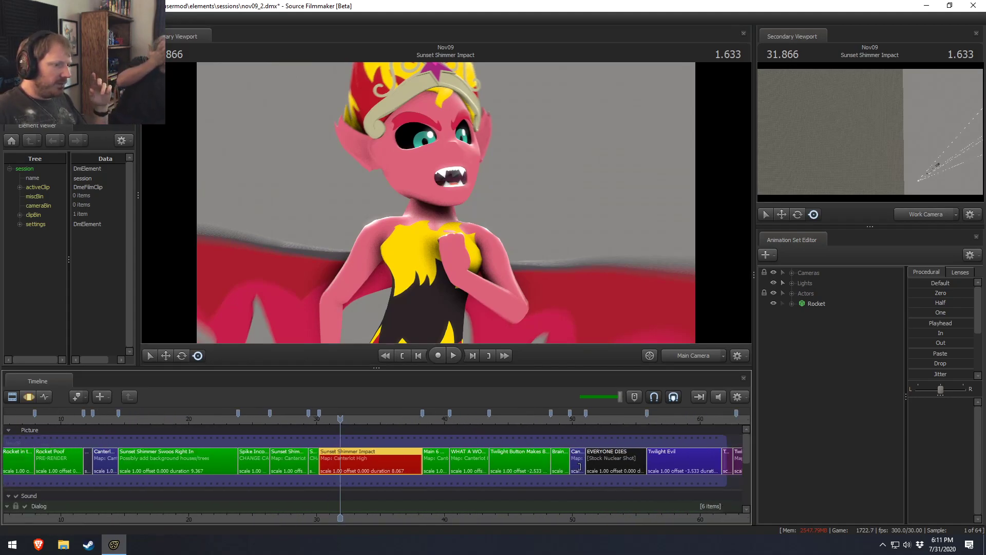
left_click_drag(93, 417, 577, 419)
scroll(590, 485, "up", 3)
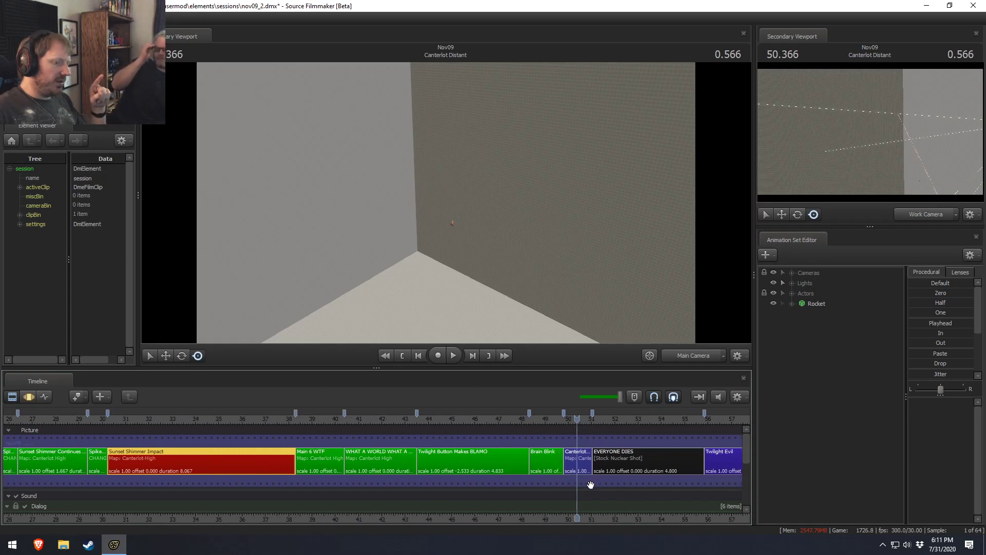
middle_click_drag(513, 514, 342, 478)
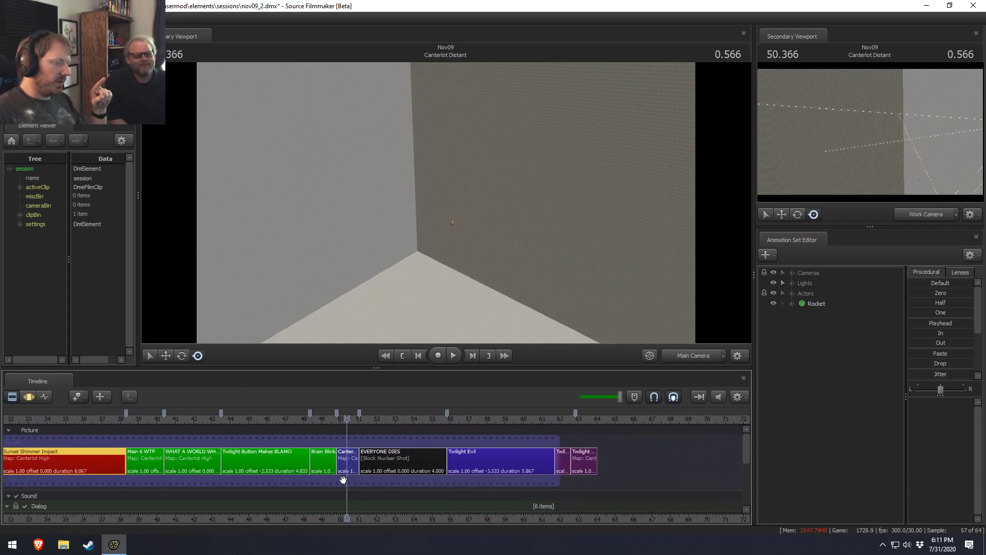
left_click(387, 420)
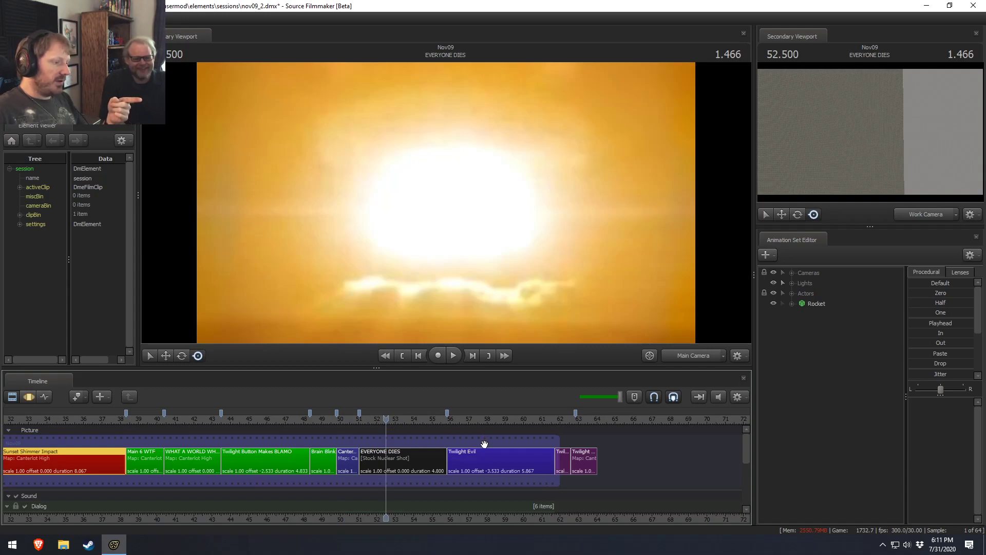
Play the Twilight Evil shot from 57.366 to 60.966 and move the playhead to 62.200 in Twilight at Control Panel2.
left_click(476, 420)
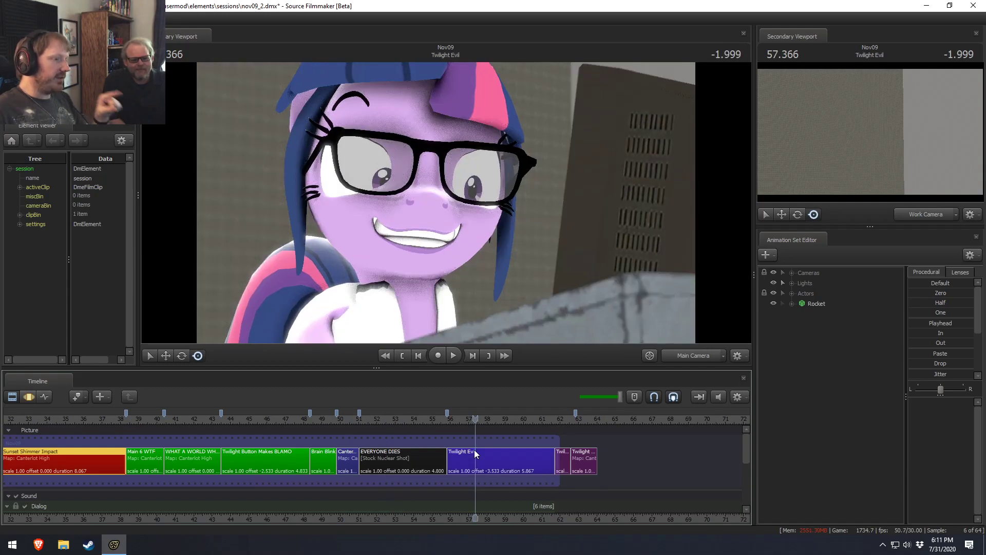
key("space")
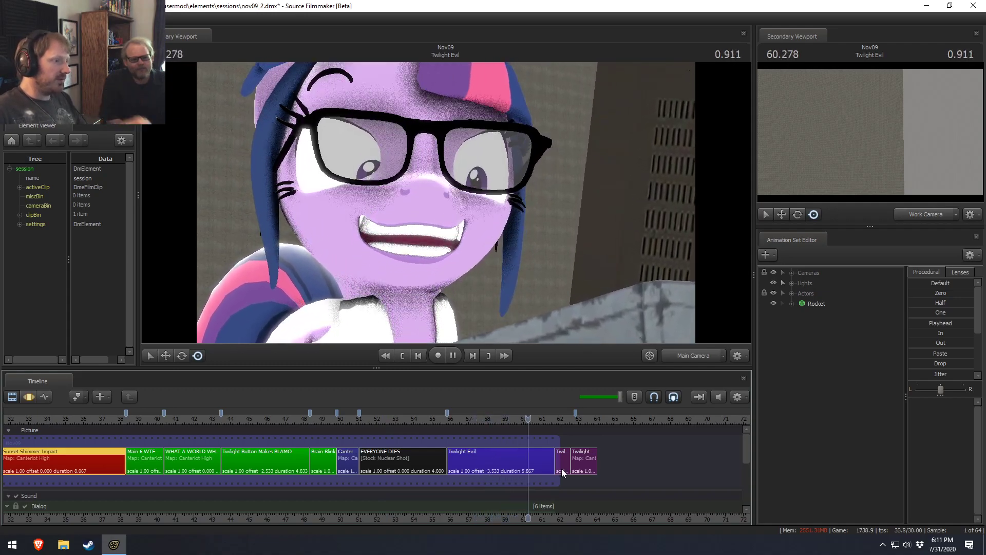
key("space")
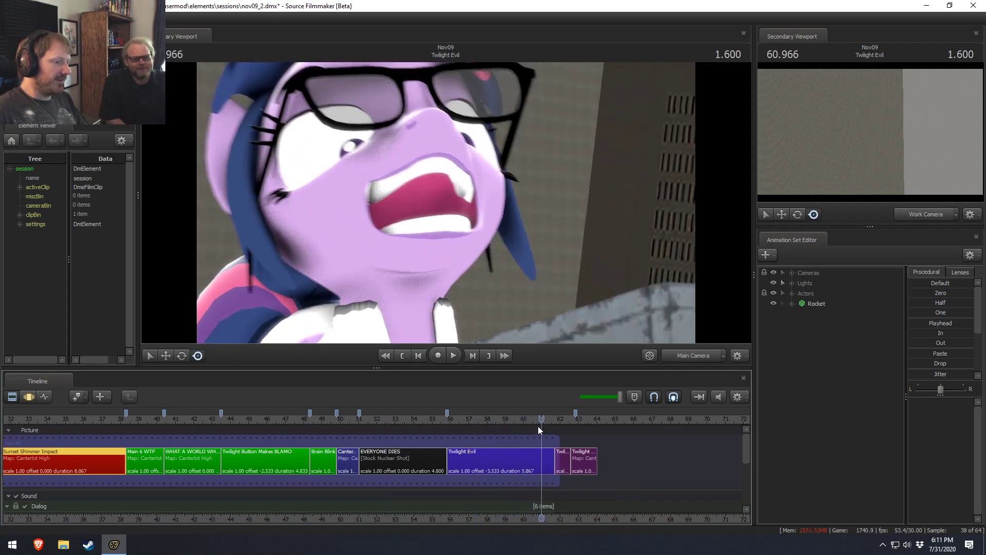
mouse_move(569, 420)
left_mouse_down()
mouse_move(584, 418)
mouse_move(564, 420)
left_mouse_up()
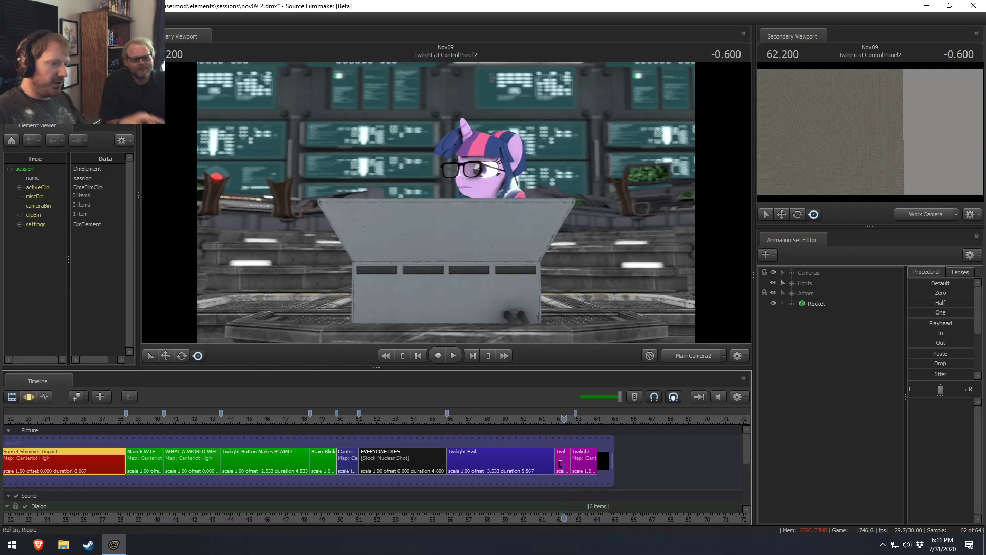
Show the Twilight Evil shot at 58.633 through the Work Camera and select its clip to list its animation sets.
left_click(500, 418)
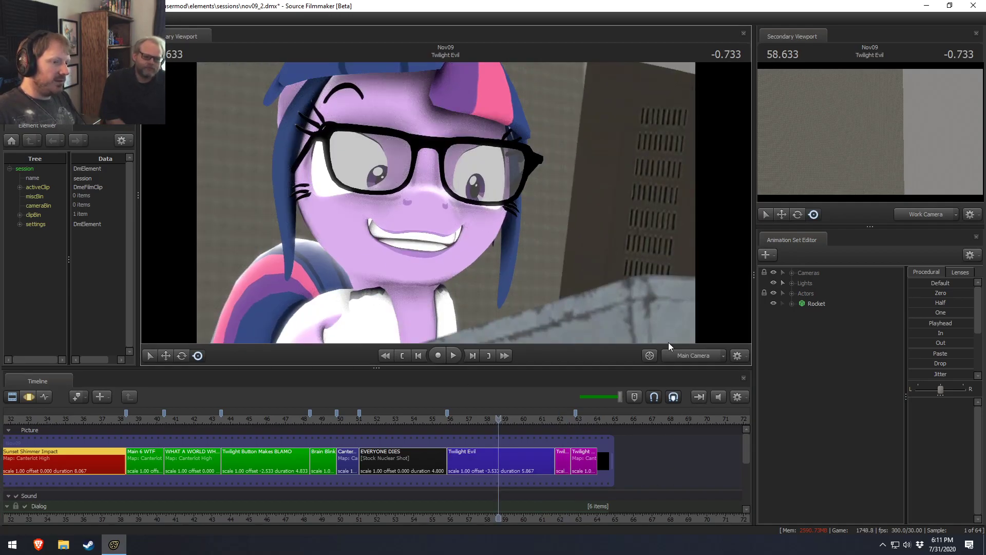
left_click(680, 356)
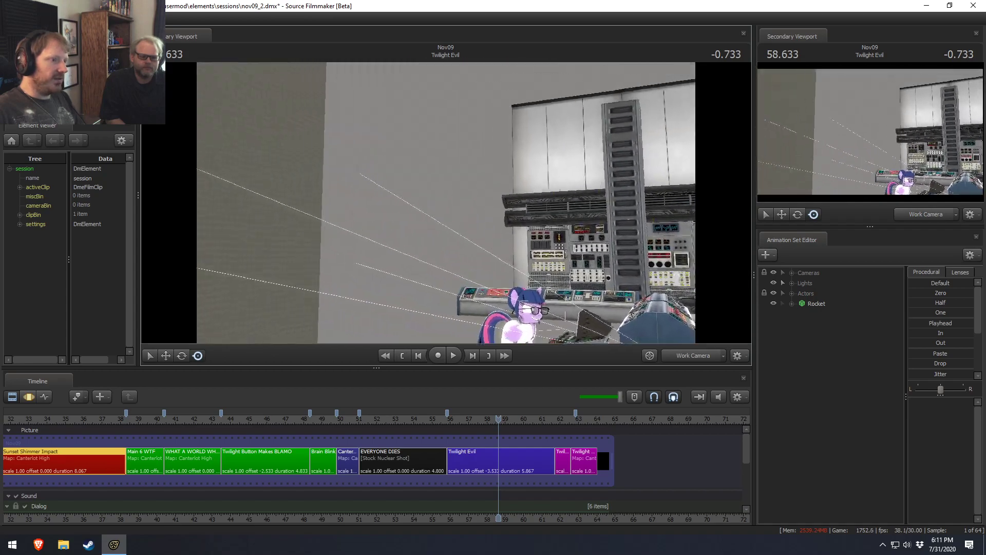
left_click(465, 457)
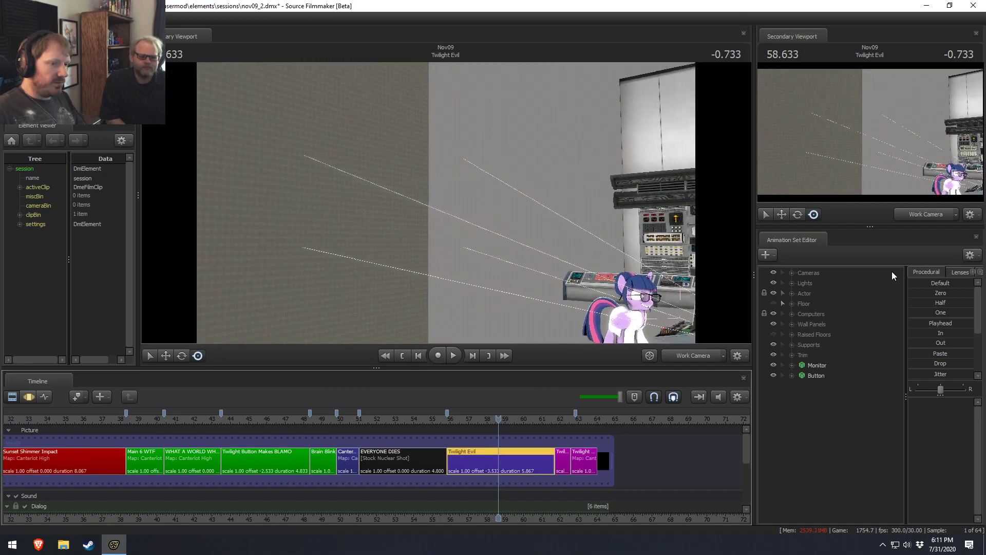
Delete the Wall Panels, Raised Floors, Supports and Trim groups from the Twilight Evil shot.
left_click(792, 334)
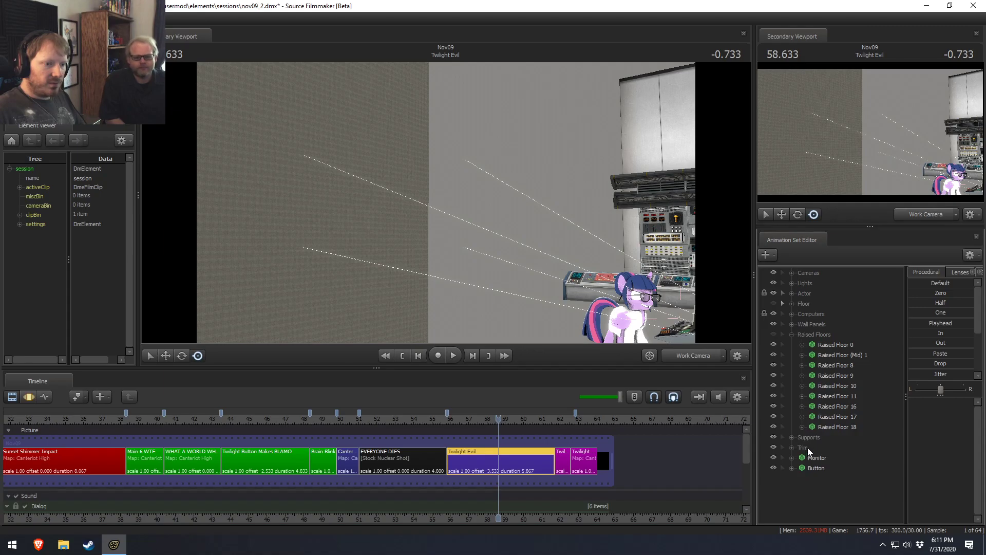
left_click(808, 447)
left_click(811, 323, "shift")
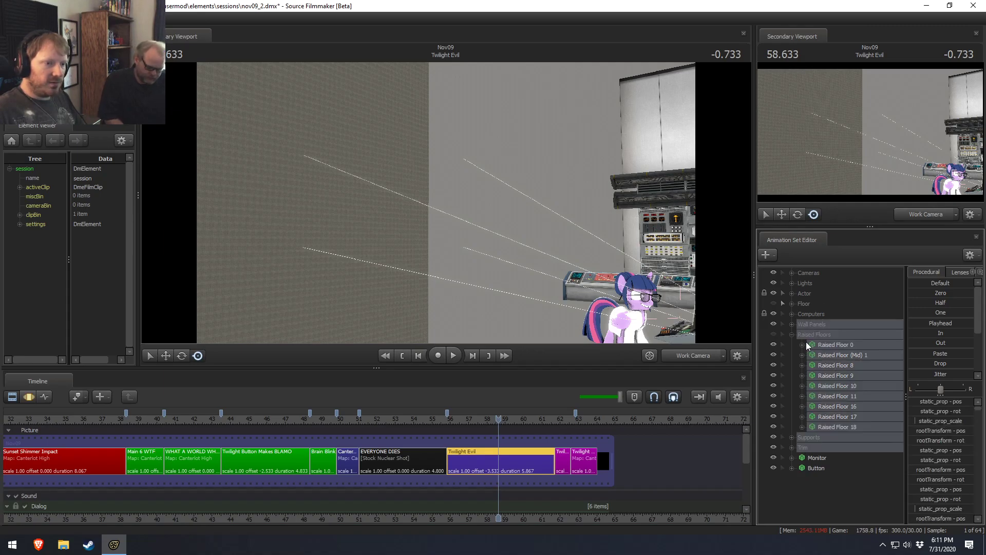
right_click(852, 368)
left_click(881, 389)
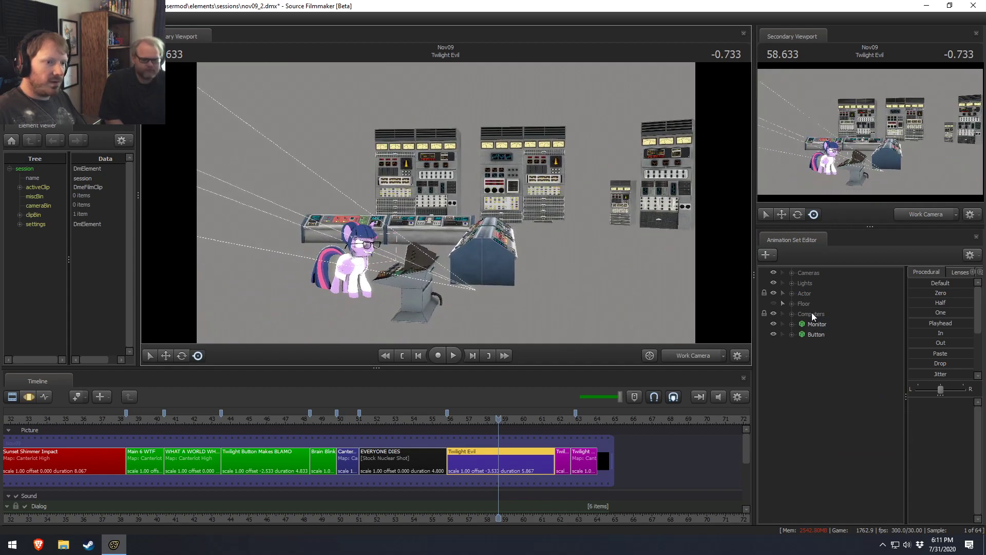
Delete the Floor group from the Twilight Evil shot.
left_click(792, 304)
left_click(799, 305)
right_click(825, 317)
left_click(840, 337)
Delete the models from console01a2 through console01b7 in the Computers group, keeping Control Panel (Main), and select the Monitor.
left_click(791, 293)
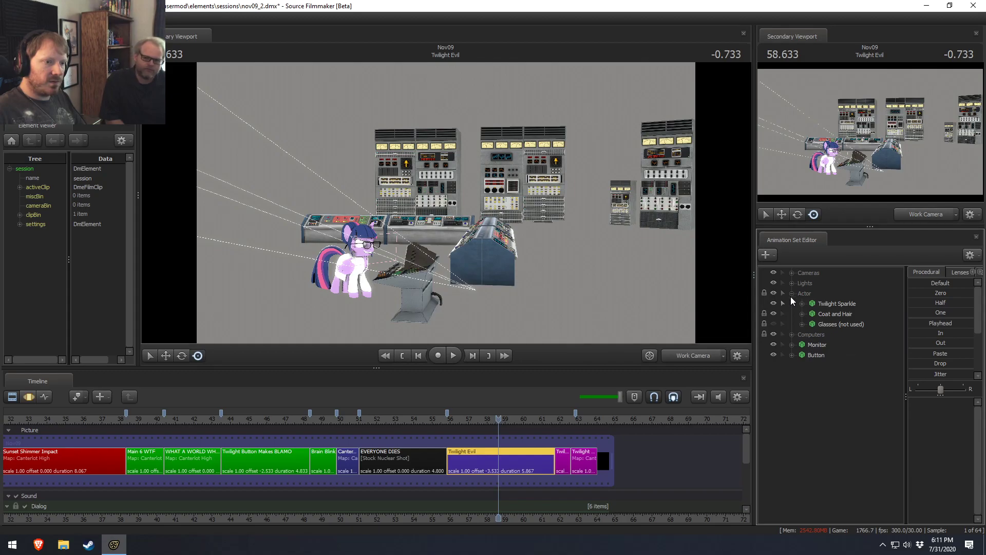
left_click(791, 293)
left_click(792, 282)
left_click(791, 283)
left_click(793, 303)
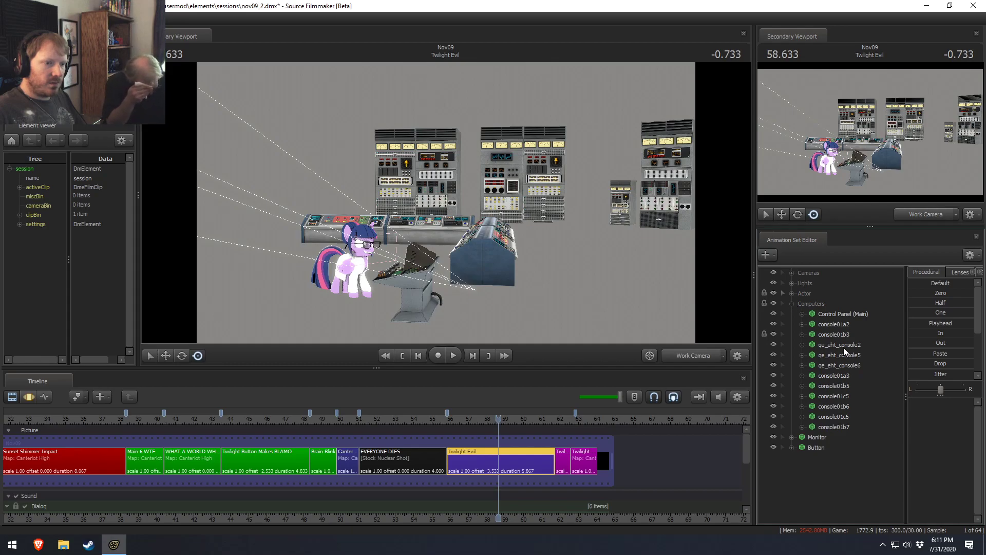
left_click(845, 325)
left_click(834, 427, "shift")
right_click(859, 389)
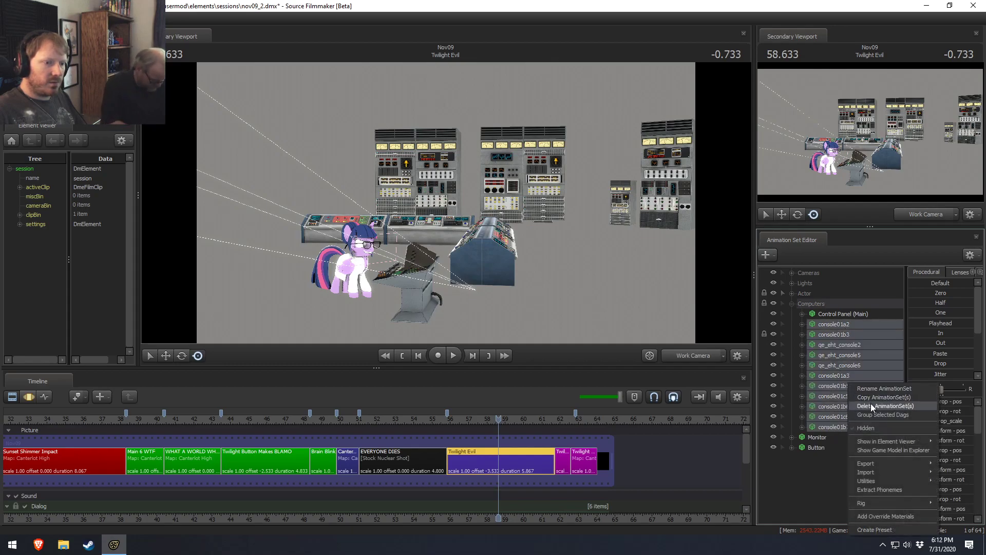
left_click(871, 403)
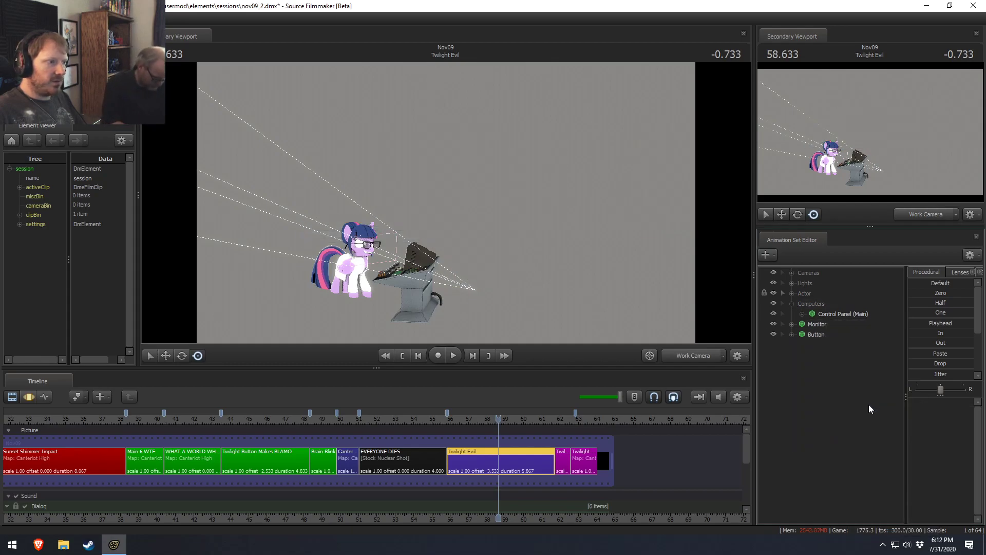
left_click(817, 334)
left_click(819, 325)
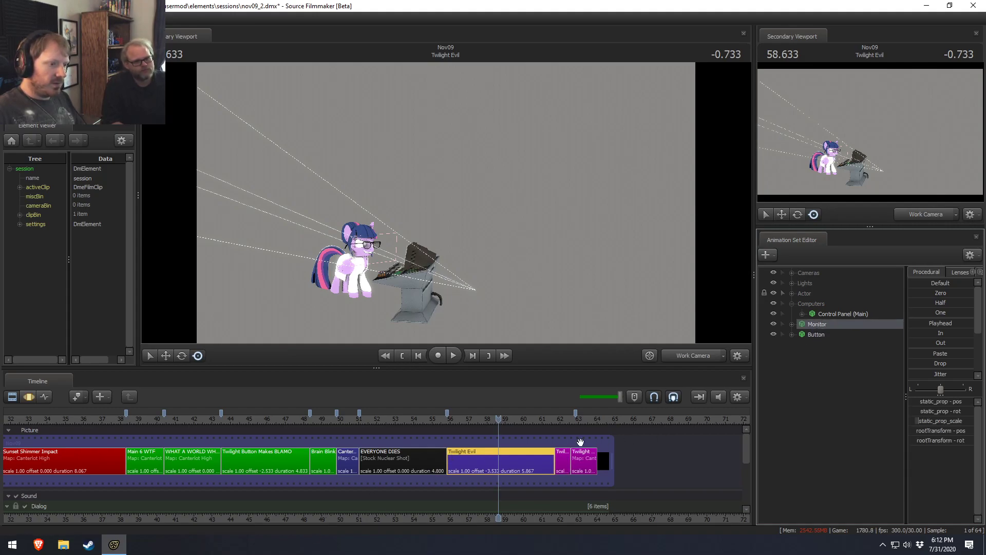
Move the playhead to 62.466 in the Twilight at Control Panel2 shot, and select and expand its Floor group.
left_click(570, 418)
left_click_drag(621, 286, 447, 207)
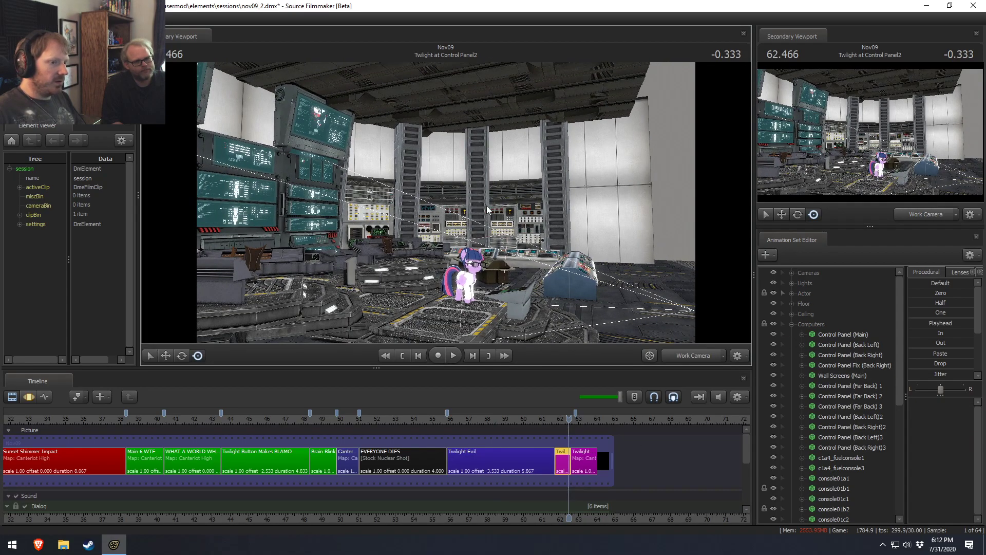
left_click(793, 324)
left_click(806, 303)
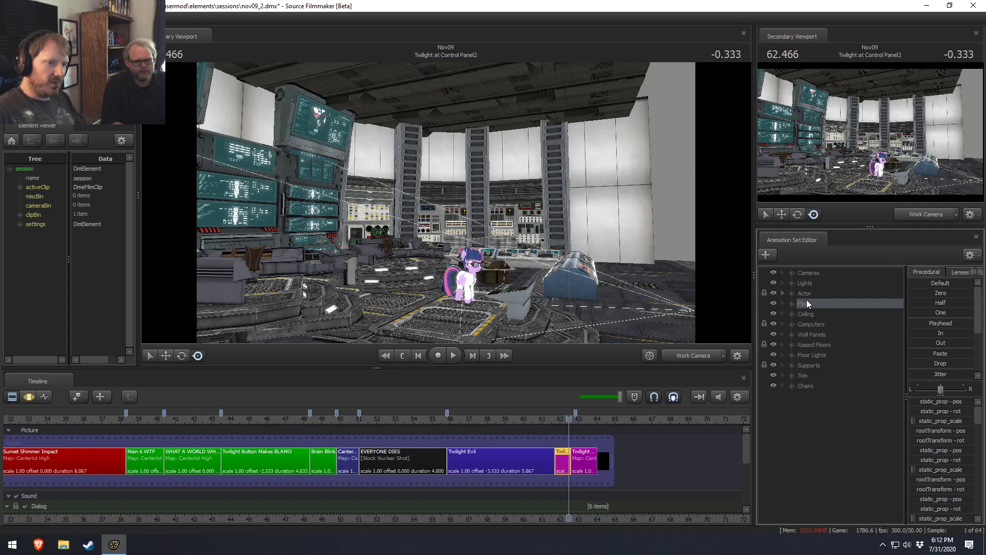
left_click(792, 303)
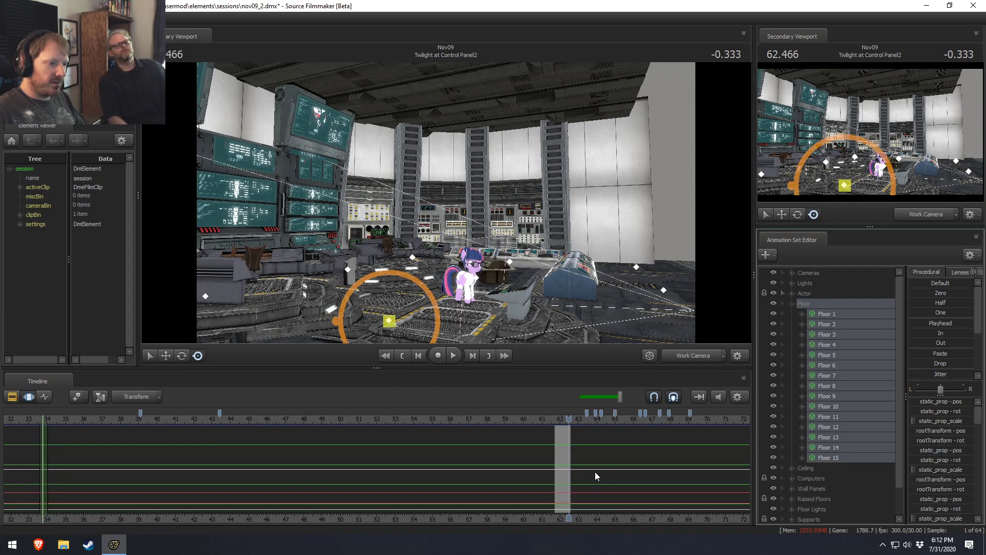
Turn on the display of hidden controls in the Twilight Evil shot's animation set list.
left_click(520, 471)
right_click(859, 463)
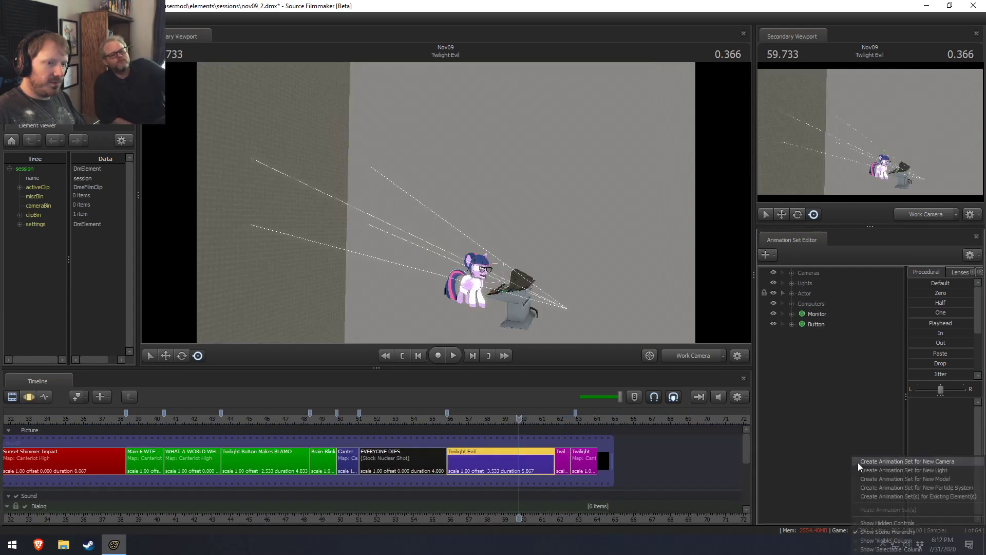
left_click(879, 522)
Copy the Floor 1 through Floor 15 animation sets from Twilight at Control Panel2 and paste them into Twilight Evil.
left_click(562, 462)
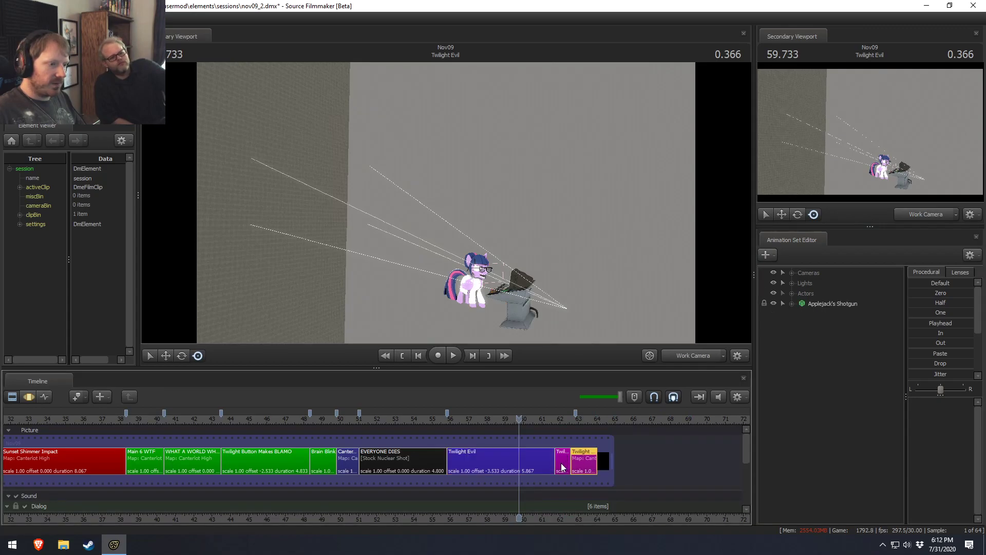
left_click(793, 304)
right_click(834, 340)
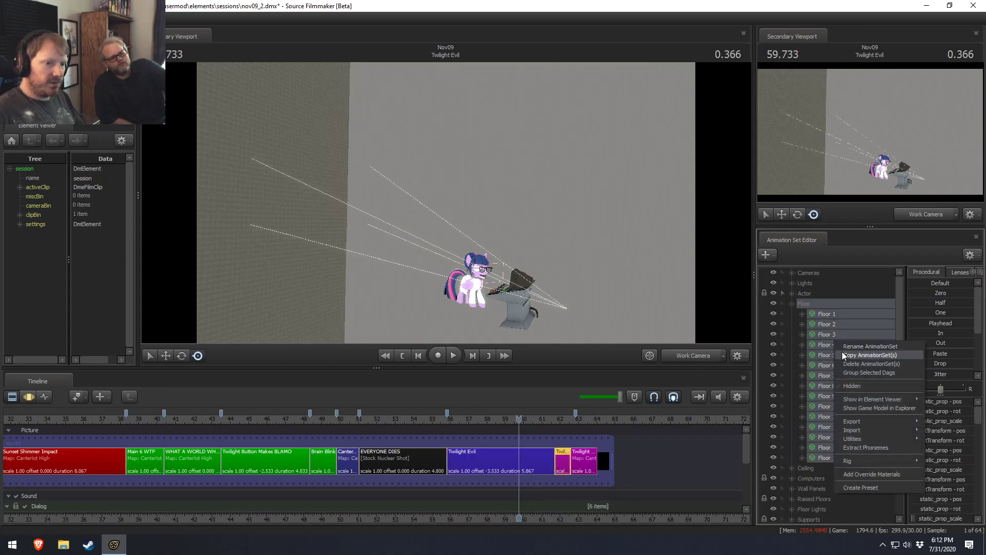
left_click(494, 469)
right_click(806, 304)
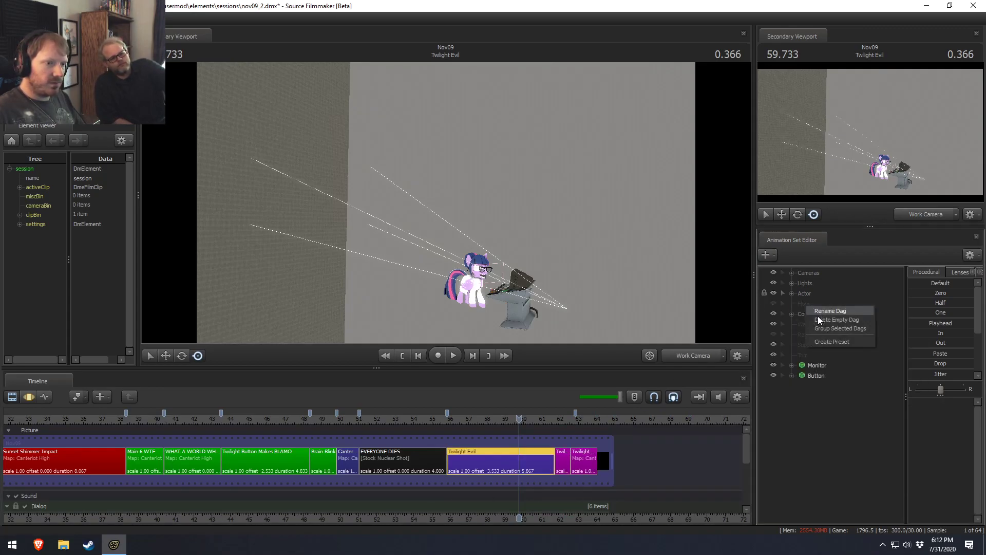
left_click(821, 430)
right_click(821, 431)
left_click(853, 480)
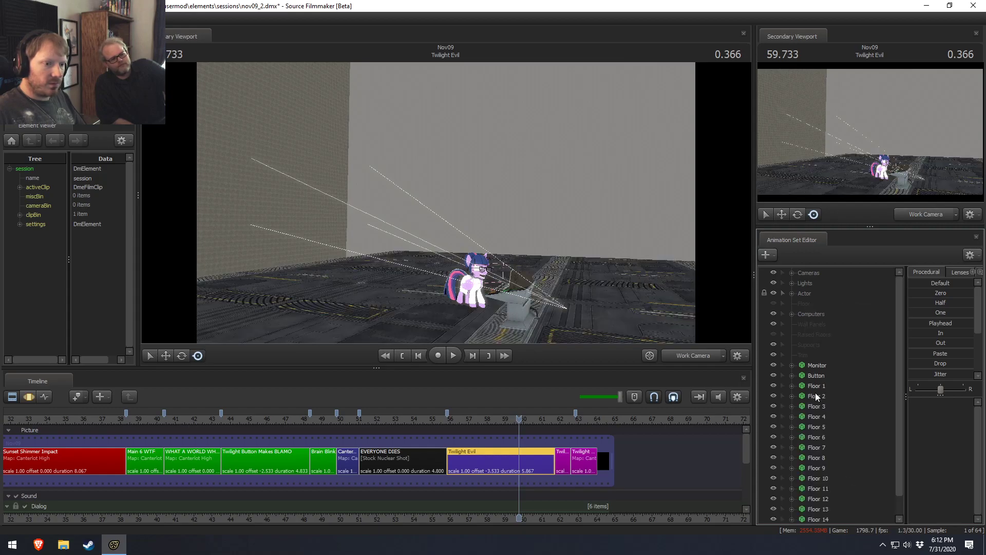
Move the pasted Floor 1 through Floor 15 models into the Floor group of Twilight Evil.
left_click(815, 386)
scroll(827, 437, "down", 1)
left_click(829, 509, "shift")
left_click_drag(829, 510, 811, 303)
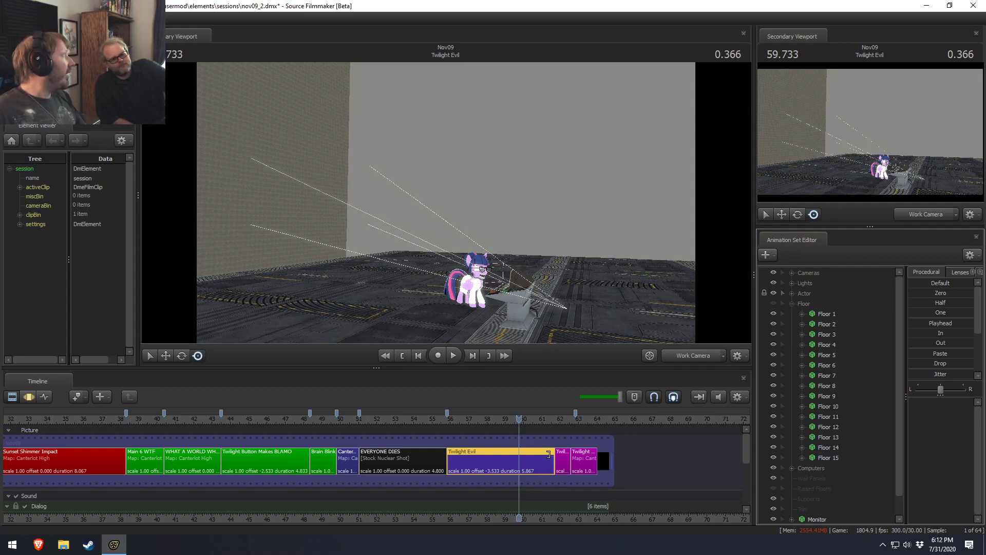
Copy the Ceiling group's animation sets from Twilight at Control Panel2 and paste them into Twilight Evil.
mouse_move(579, 452)
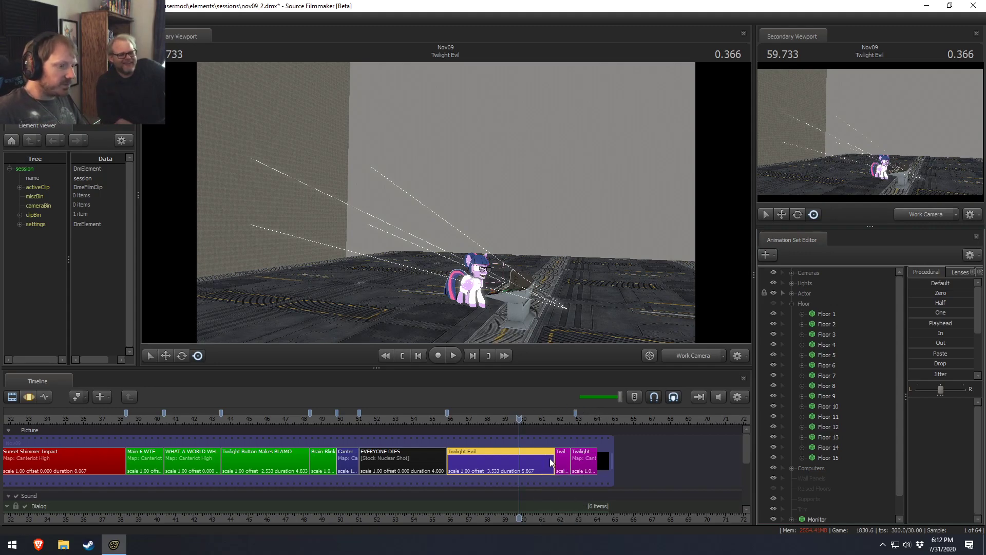
left_click(561, 419)
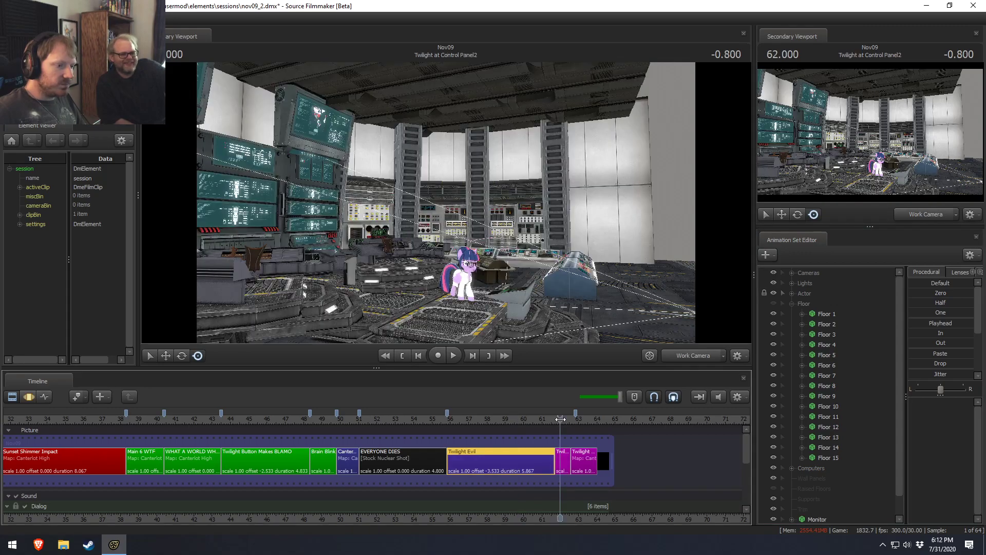
left_click_drag(561, 419, 538, 419)
left_click(563, 463)
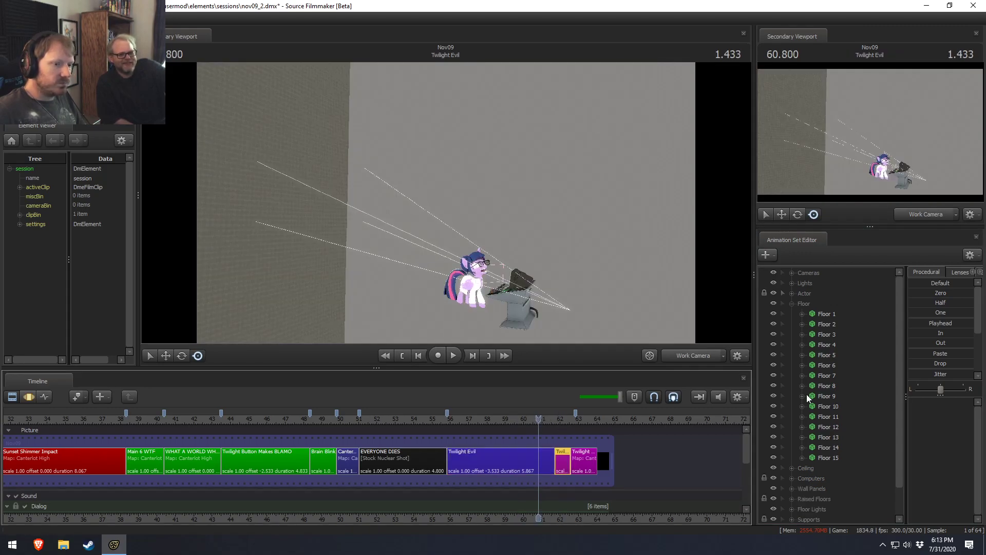
left_click(792, 304)
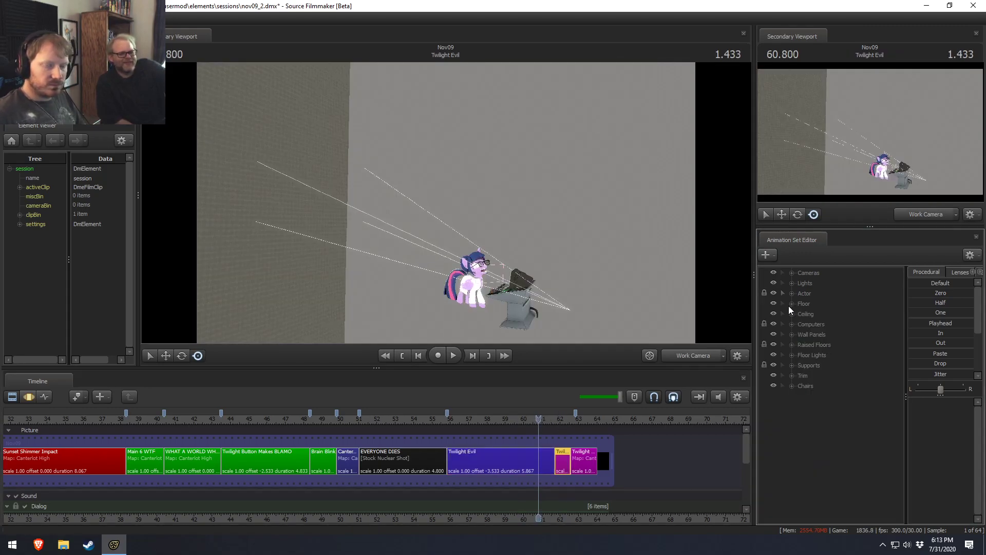
left_click(792, 314)
left_click(806, 314)
right_click(831, 335)
left_click(856, 353)
left_click(501, 462)
right_click(791, 422)
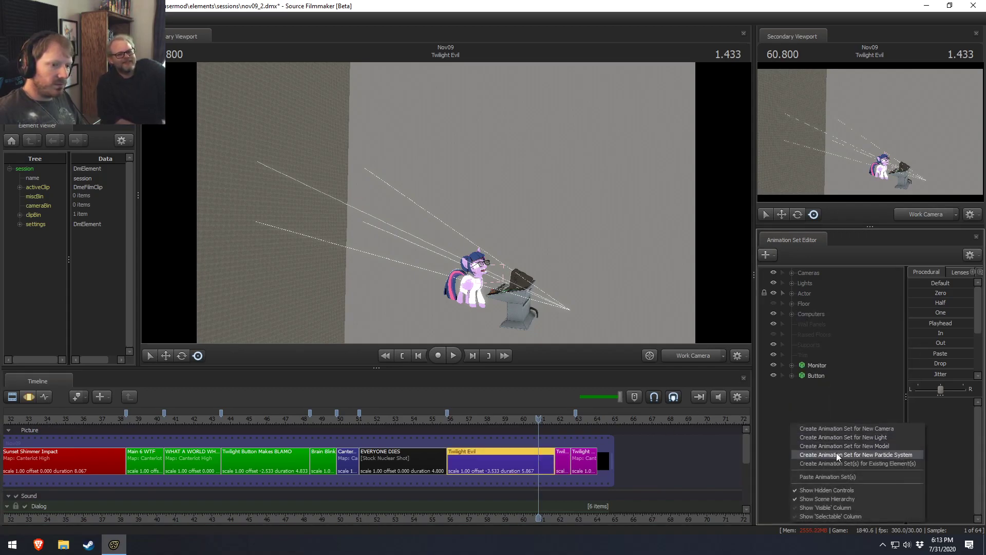
left_click(843, 476)
Group the two pasted ceiling models in Twilight Evil and rename the group Ceiling.
left_click(817, 386)
left_click(813, 396, "shift")
left_click_drag(813, 396, 824, 340)
right_click(827, 391)
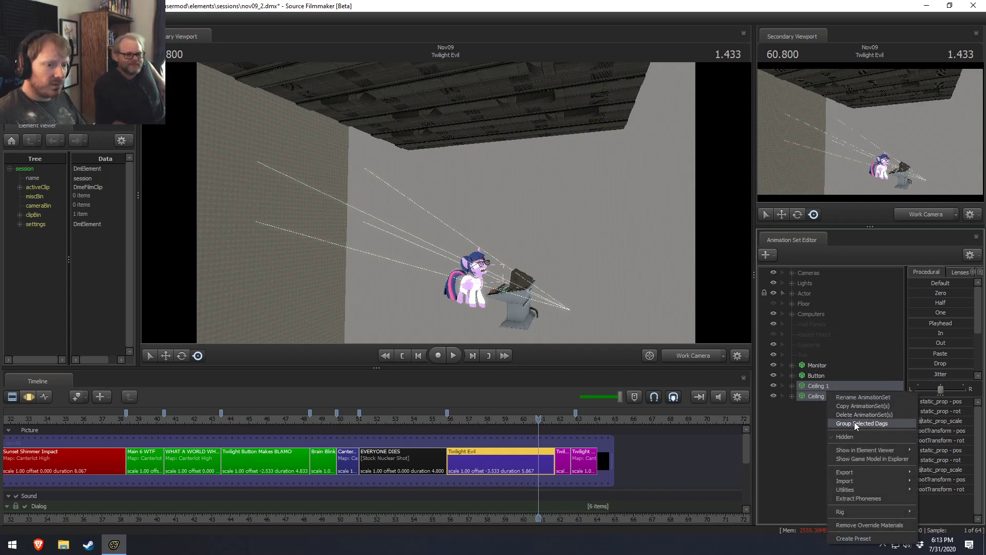
left_click(855, 423)
right_click(821, 380)
right_click(817, 384)
left_click(847, 387)
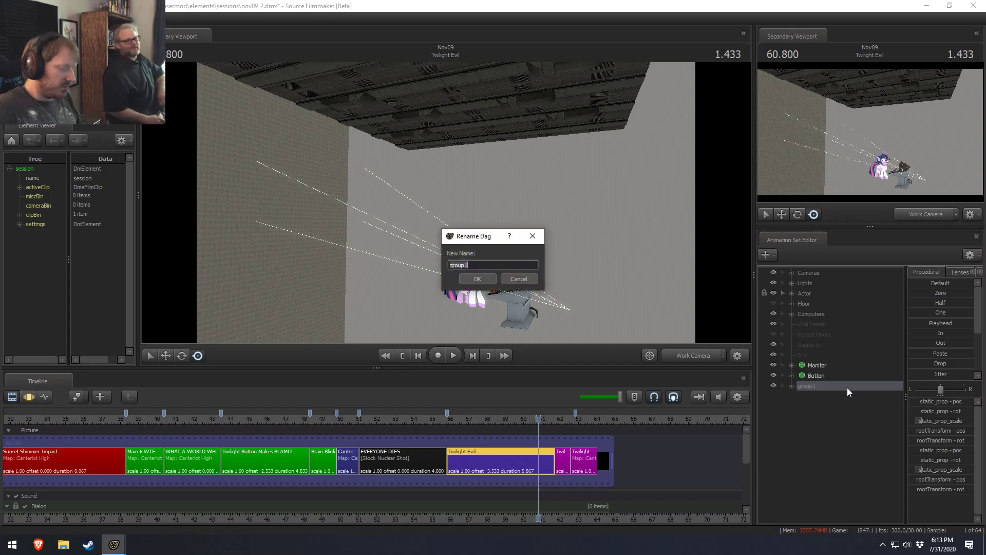
type("Ceiling")
key("Return")
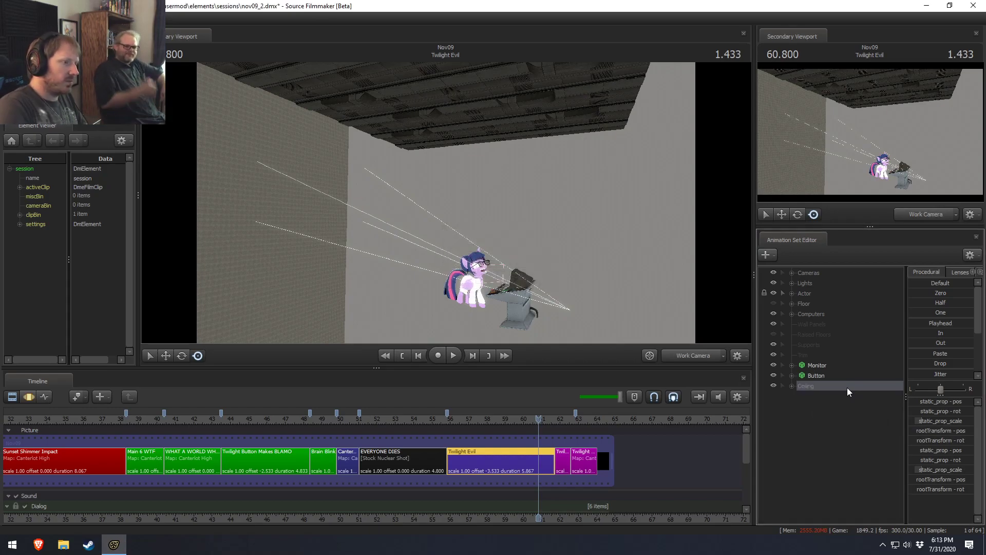
Move the playhead to 60.400 and copy the Wall Panels group's animation sets from Twilight at Control Panel2.
left_click(565, 459)
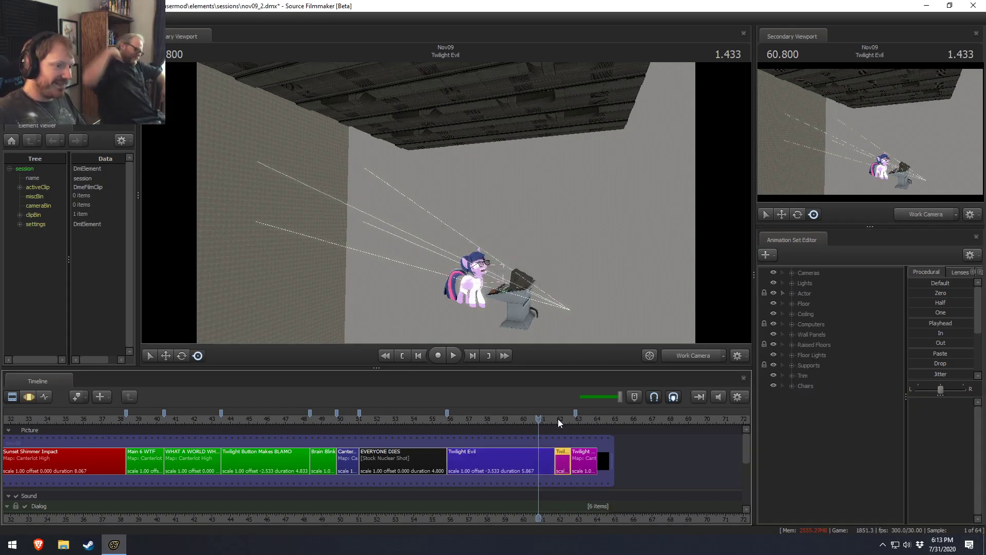
left_click(558, 419)
left_click(531, 436)
left_click(523, 457)
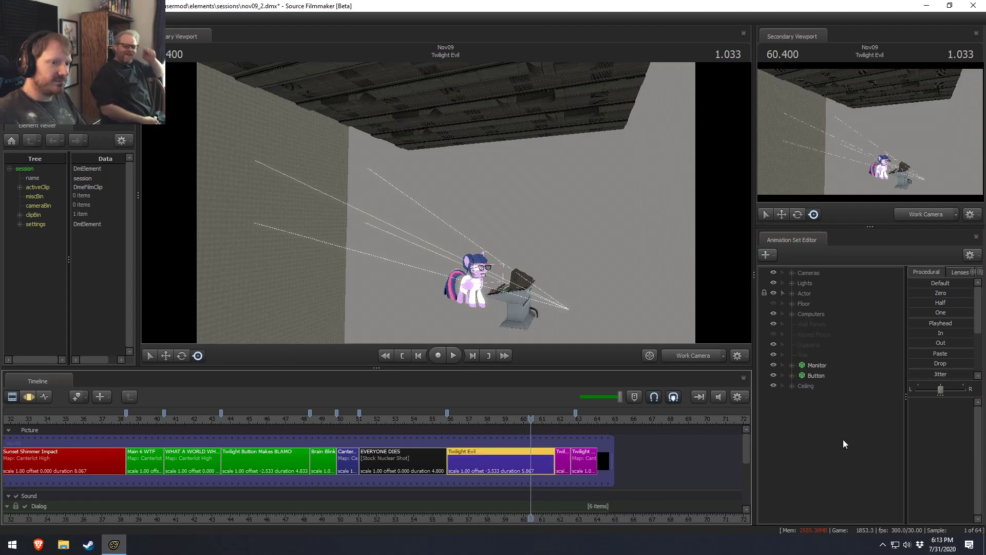
left_click(563, 459)
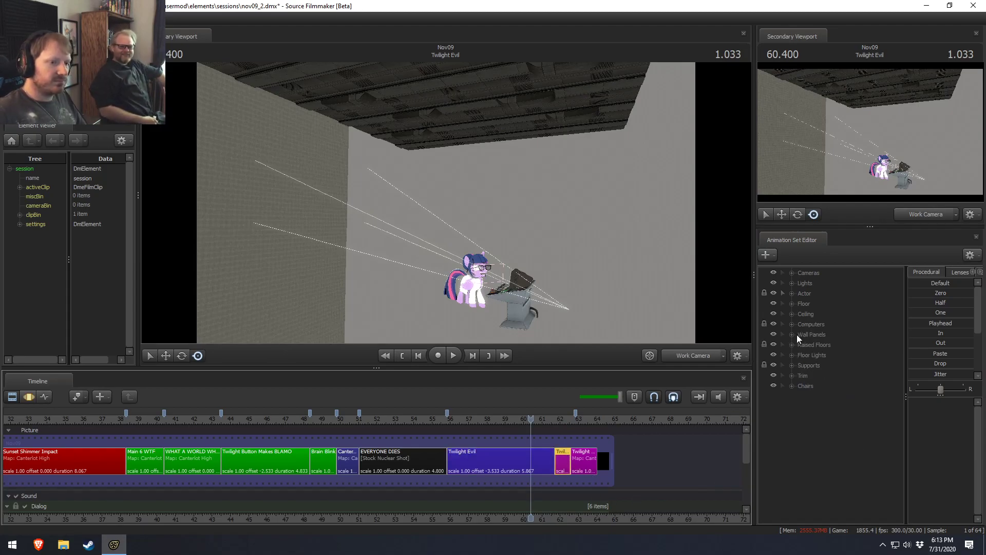
left_click(797, 335)
left_click(792, 334)
right_click(839, 362)
left_click(866, 375)
Paste the wall panel animation sets into Twilight Evil and move them into its Wall Panels group.
left_click(543, 453)
right_click(822, 445)
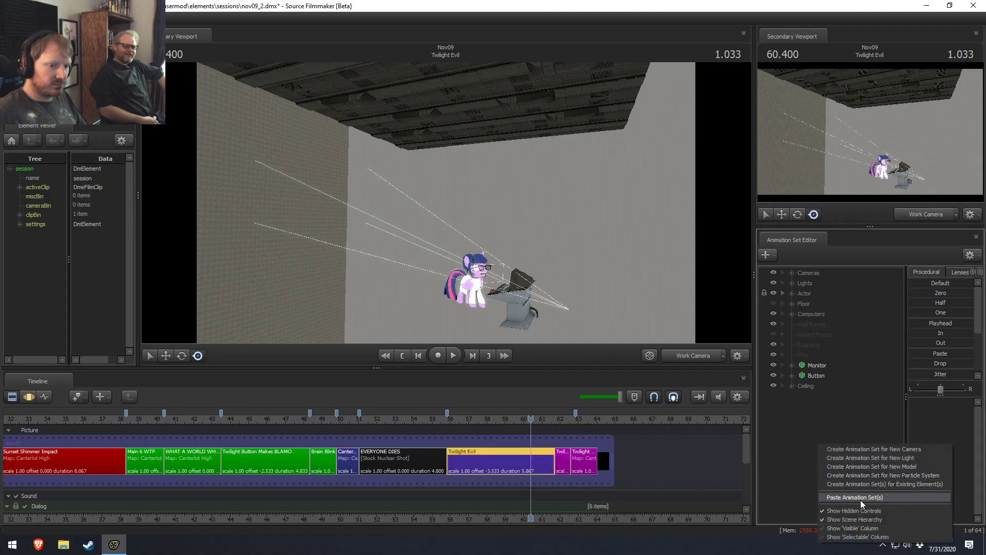
left_click(859, 498)
left_click(828, 509, "shift")
left_click_drag(843, 466, 803, 321)
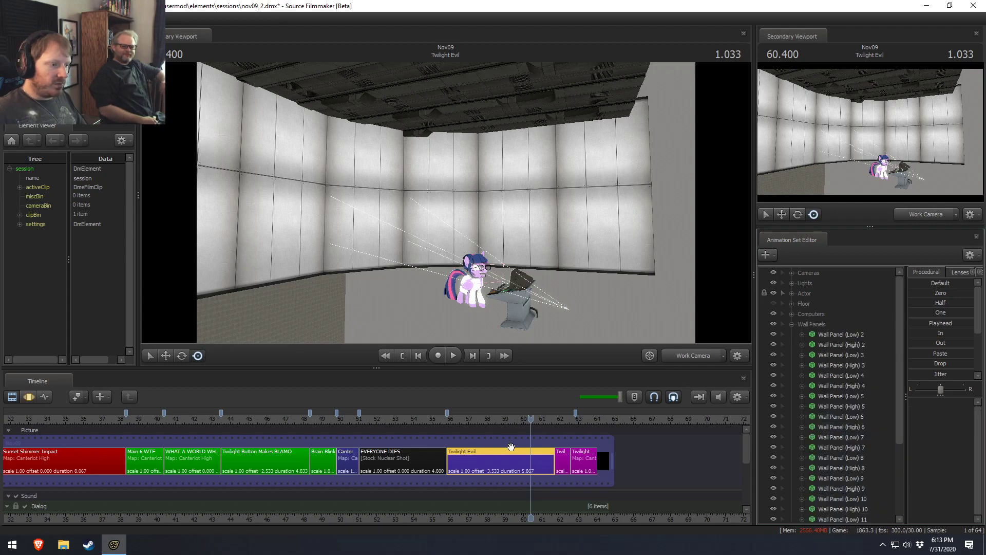
Copy the Raised Floors group's animation sets from Twilight at Control Panel2, including those with locked controls.
left_click(561, 420)
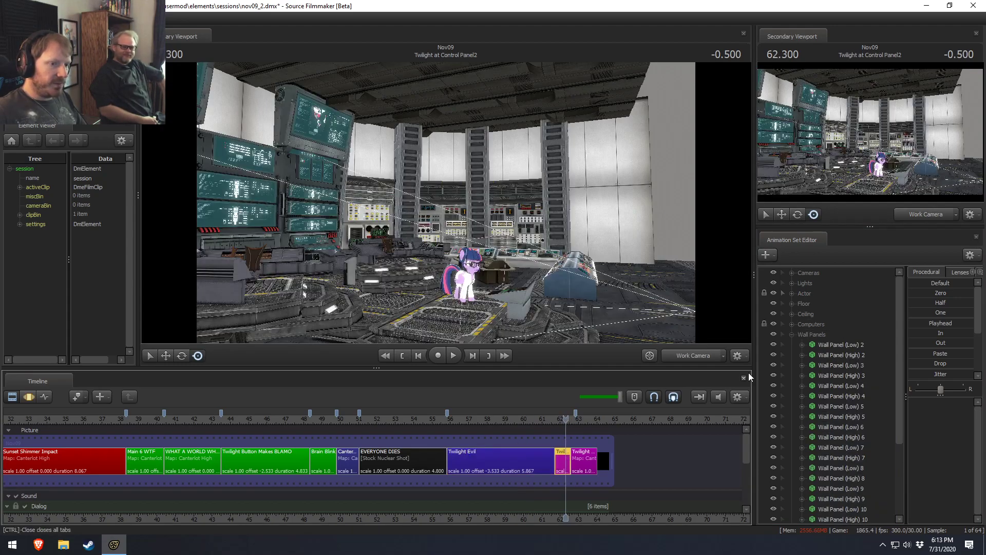
left_click(791, 335)
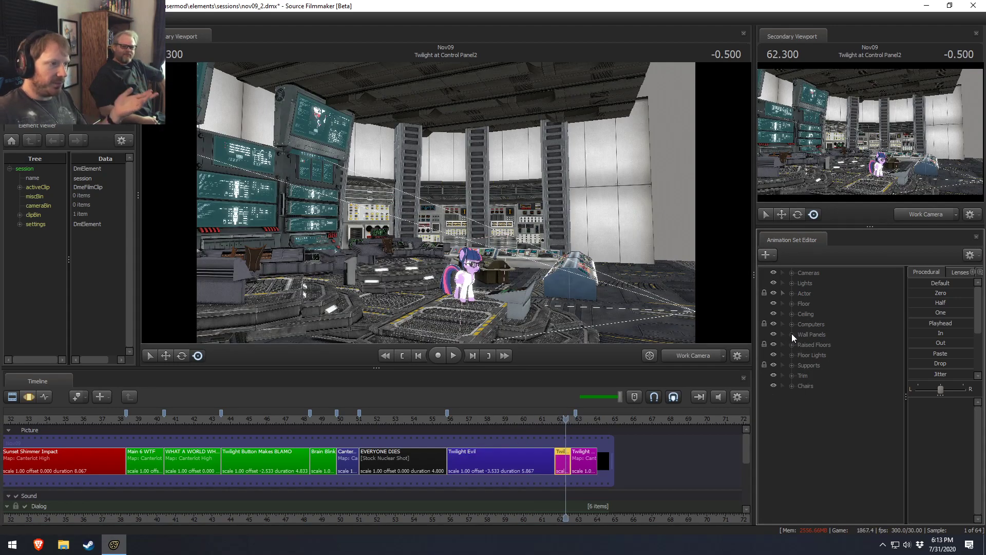
left_click(787, 345)
left_click(814, 345)
right_click(837, 372)
left_click(856, 390)
left_click(472, 281)
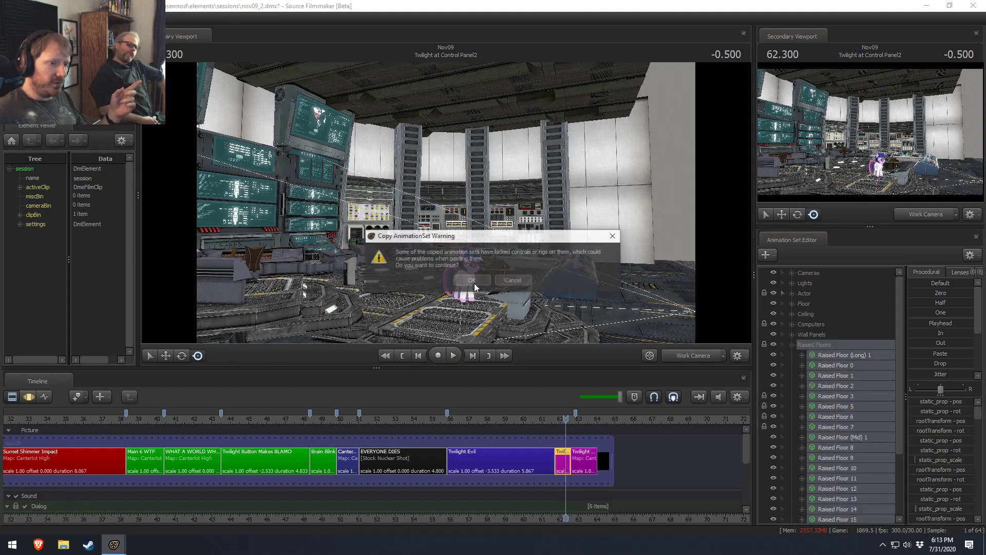
Paste the raised floor animation sets into Twilight Evil and move them into its Raised Floors group.
left_click(510, 449)
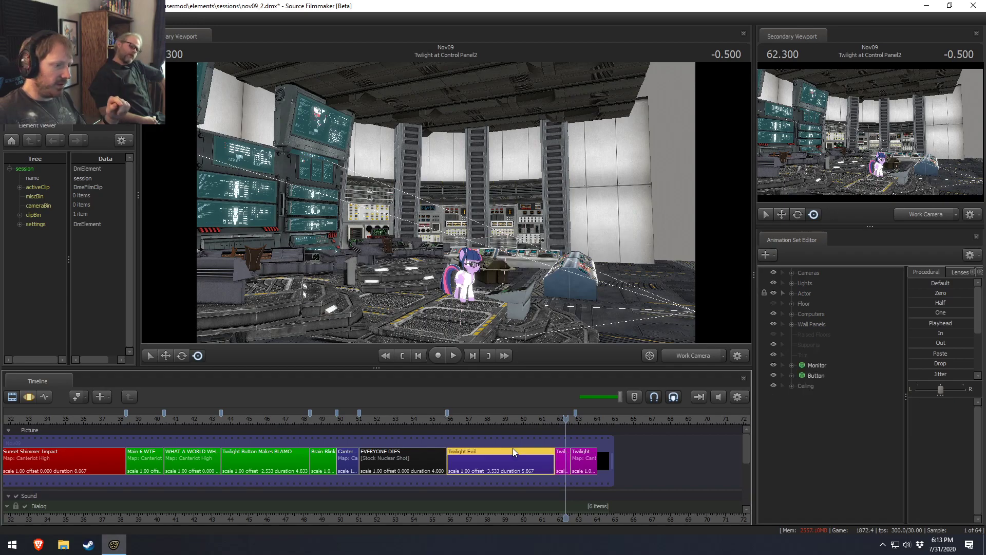
right_click(815, 425)
left_click(862, 484)
left_click(820, 395)
scroll(822, 437, "down", 3)
left_click(821, 509, "shift")
scroll(823, 488, "up", 3)
left_click_drag(824, 460, 811, 336)
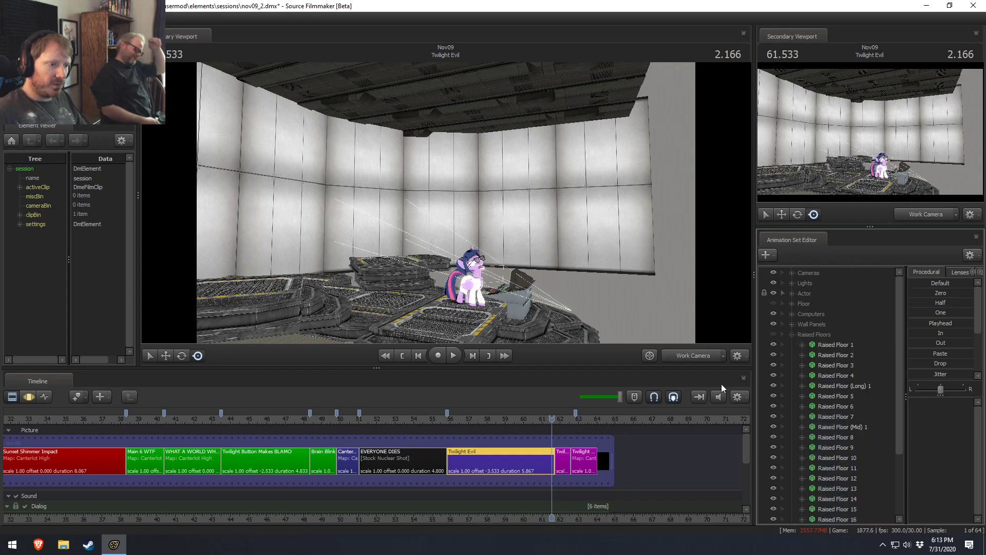
Move the playhead to 61.500 and make the Raised Floors and Floor groups visible in Twilight Evil.
left_click(563, 460)
left_click(565, 419)
left_click_drag(565, 419, 551, 421)
left_click(792, 345)
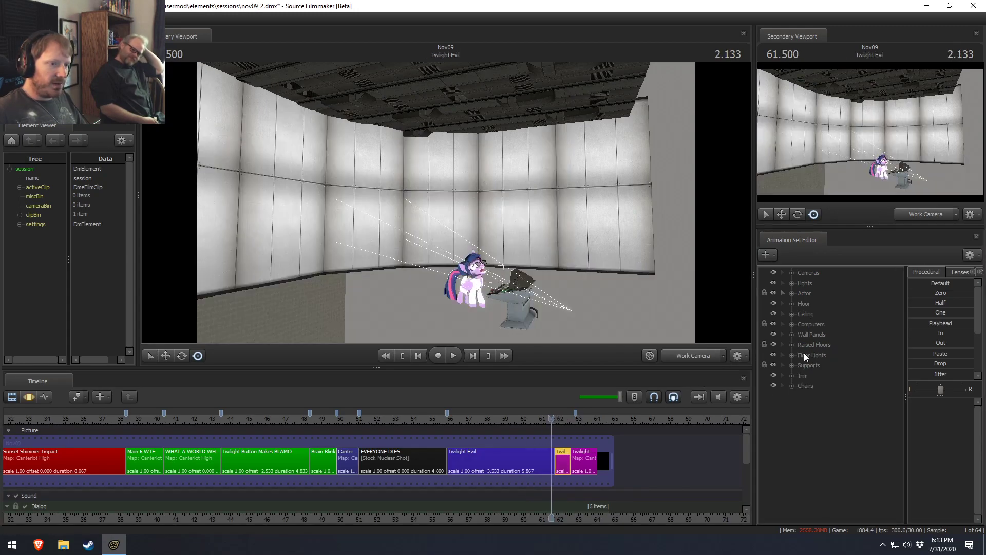
left_click(539, 460)
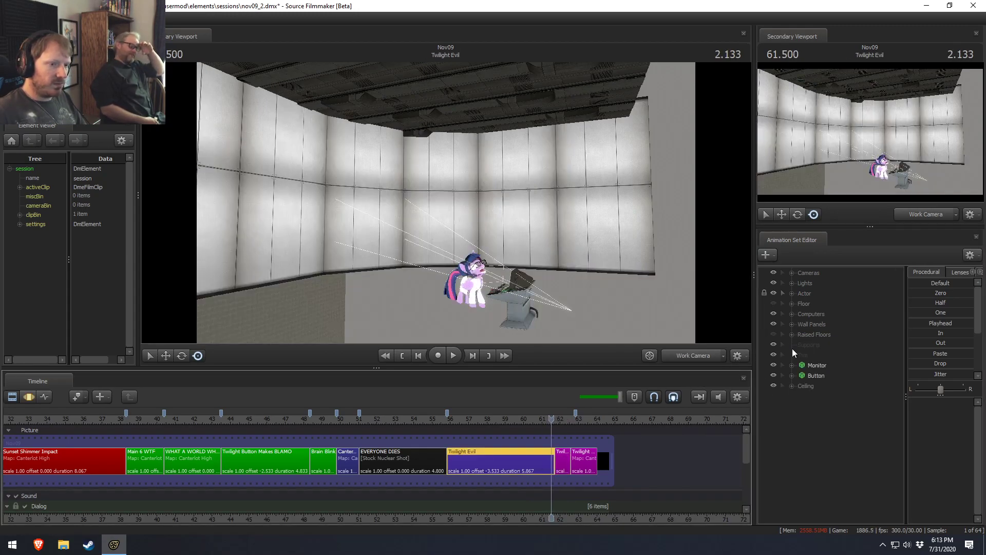
left_click(773, 334)
left_click(774, 304)
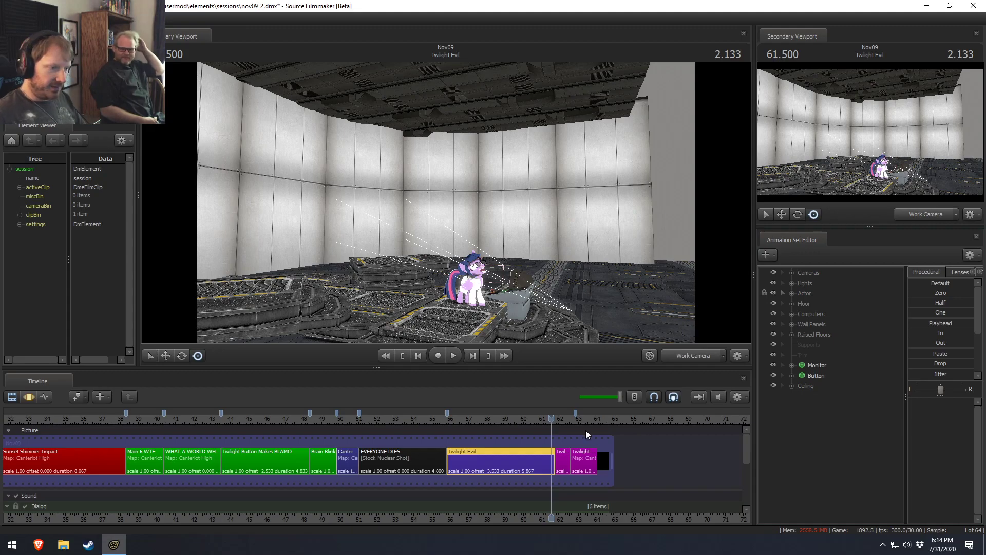
Move the playhead to 61.266 and copy the Supports group's animation sets from Twilight at Control Panel2, including locked ones.
left_click_drag(552, 419, 547, 419)
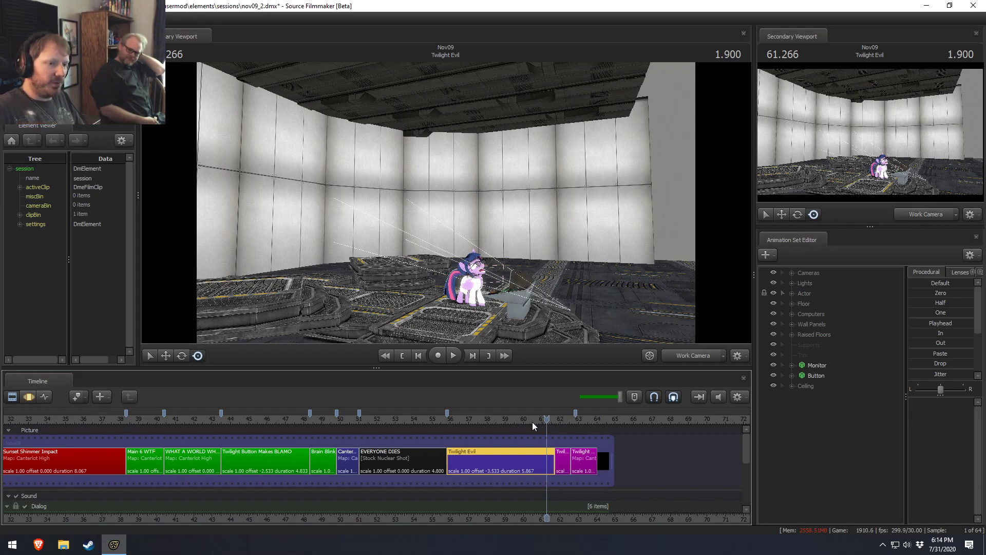
left_click(563, 466)
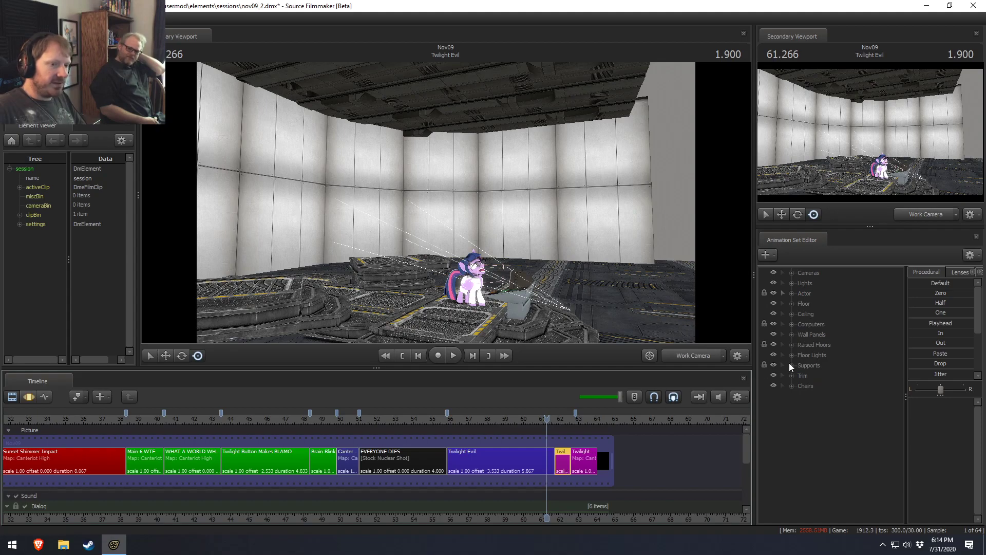
left_click(792, 365)
left_click(807, 366)
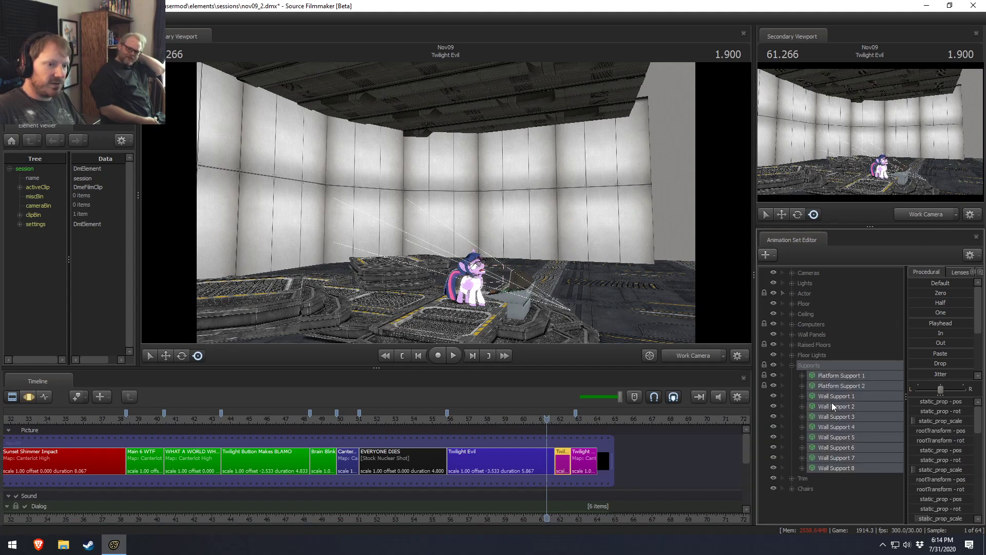
right_click(832, 402)
left_click(852, 257)
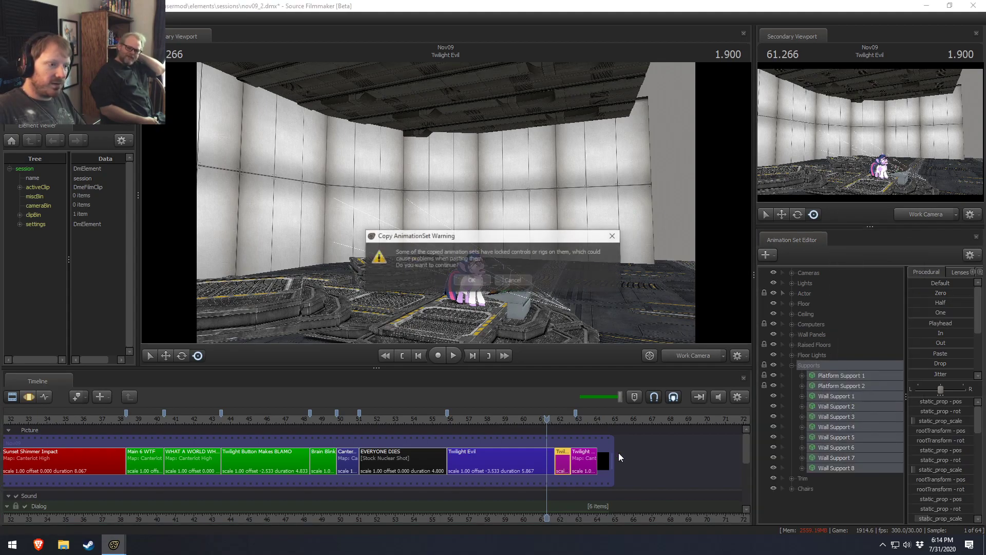
left_click(464, 280)
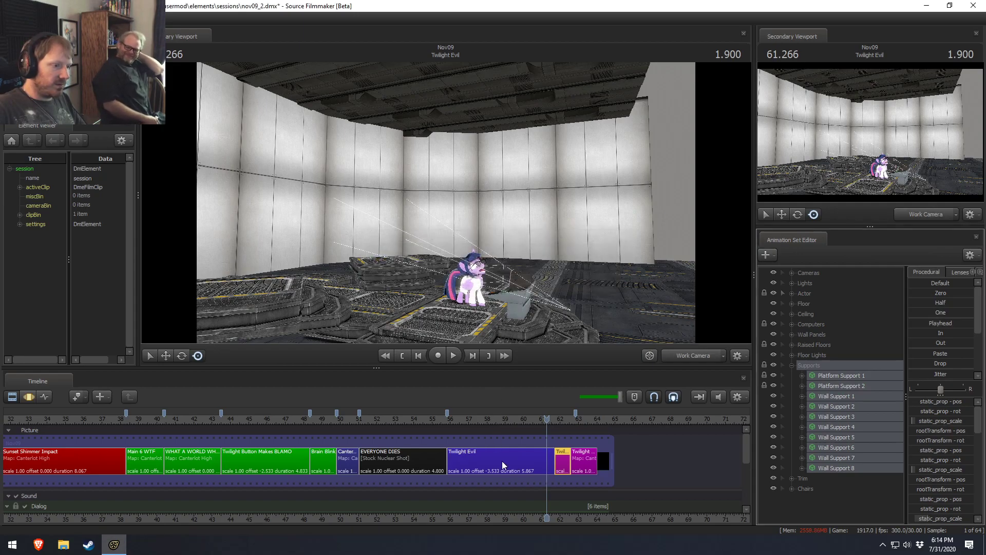
Paste the platform and wall support animation sets into Twilight Evil and move them into its Supports group.
left_click(501, 458)
right_click(867, 441)
left_click(877, 495)
left_click(823, 394)
left_click(811, 487, "shift")
left_click_drag(847, 479, 803, 348)
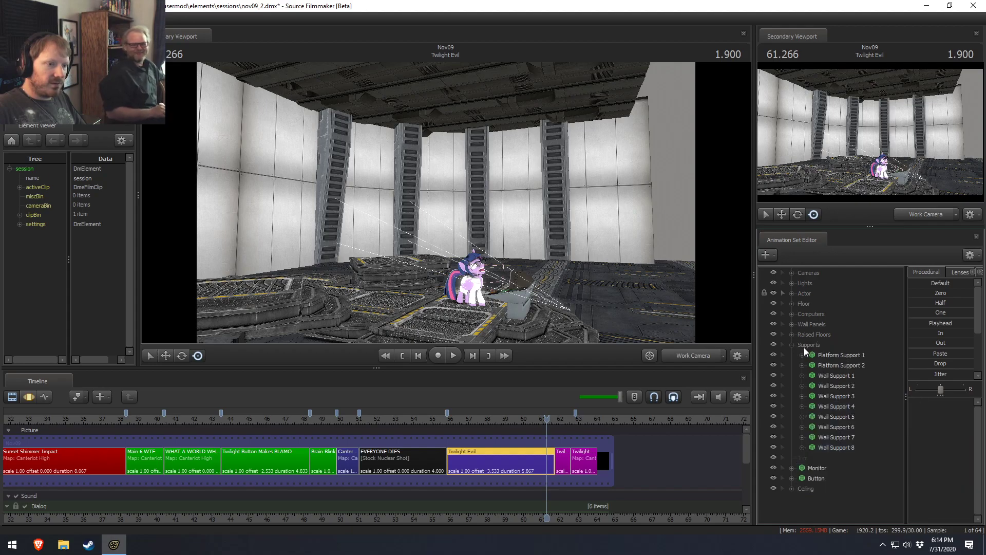
Copy the Trim group's animation sets from the Twilight at Control Panel2 shot.
left_click(565, 464)
left_click(792, 364)
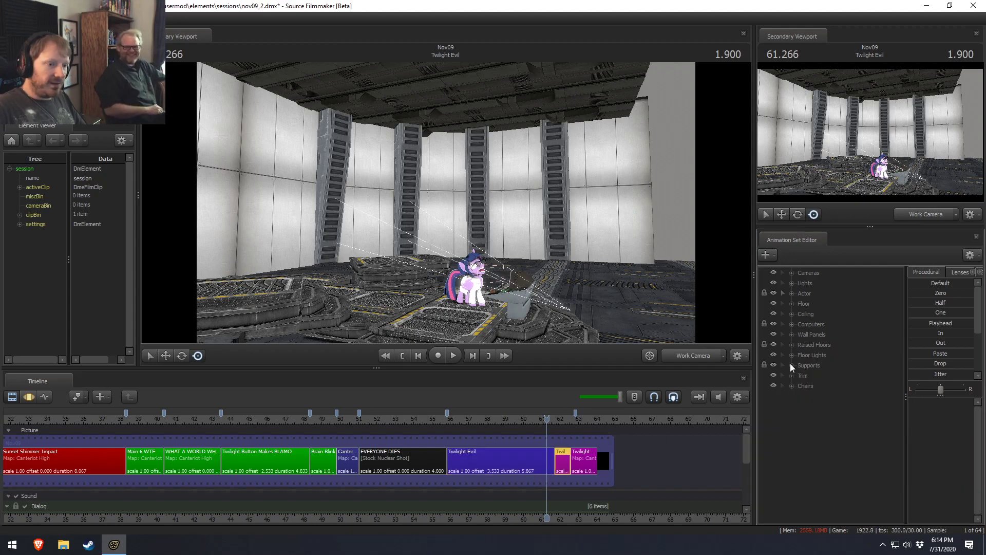
left_click(792, 375)
left_click(812, 377)
right_click(821, 390)
left_click(849, 406)
left_click(792, 376)
Paste the trim and trim light animation sets into Twilight Evil and move them into its Trim group.
right_click(796, 418)
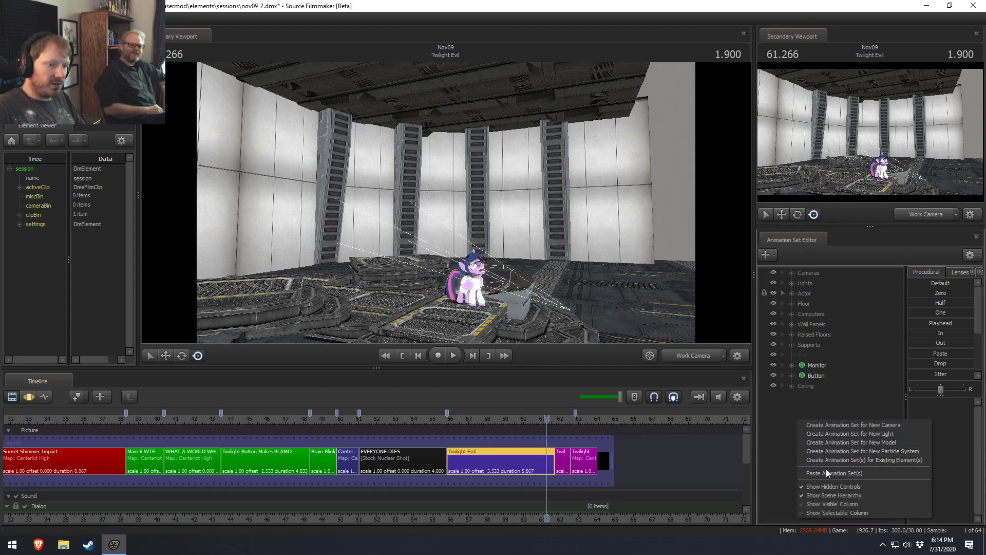
left_click(825, 470)
scroll(819, 498, "down", 15)
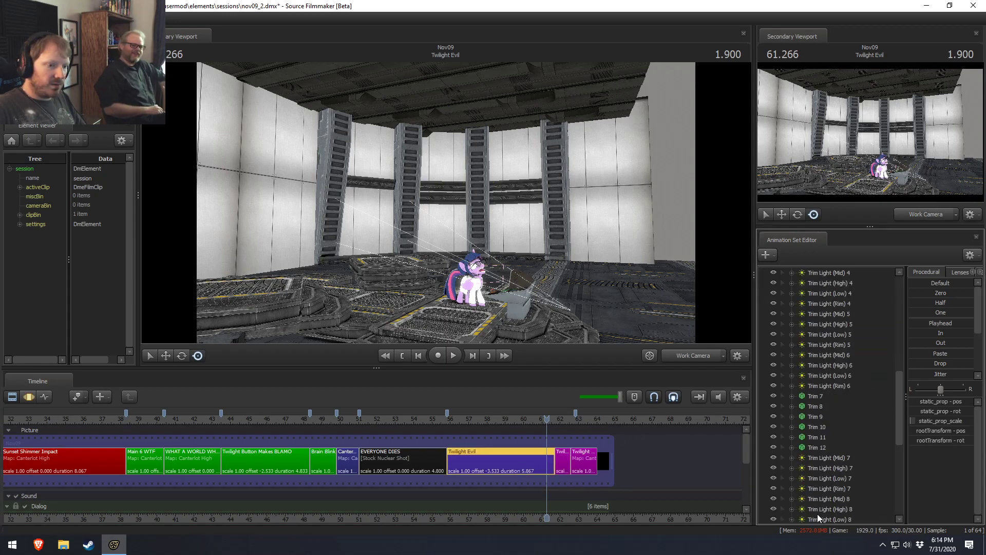
left_click(818, 511, "shift")
scroll(820, 494, "up", 15)
left_click_drag(821, 493, 808, 357)
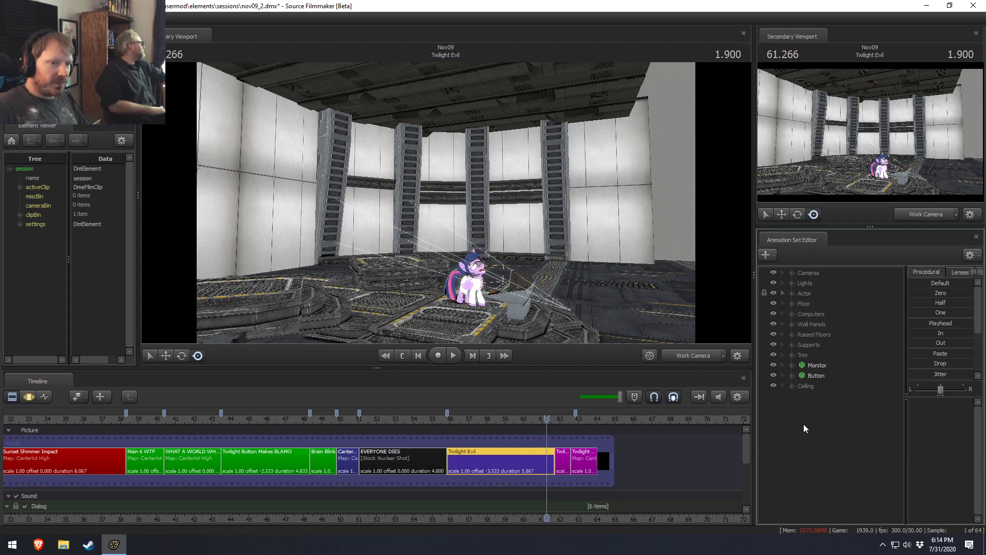
Move the playhead to 62.000 and copy the Computers group's animation sets from Twilight at Control Panel2, including locked ones.
left_click(560, 460)
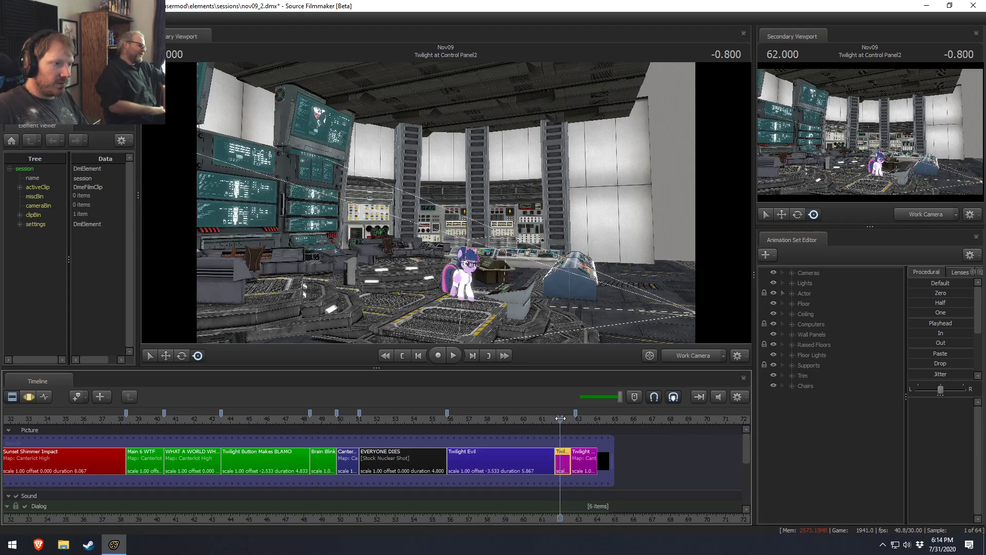
left_click(791, 324)
left_click(809, 324)
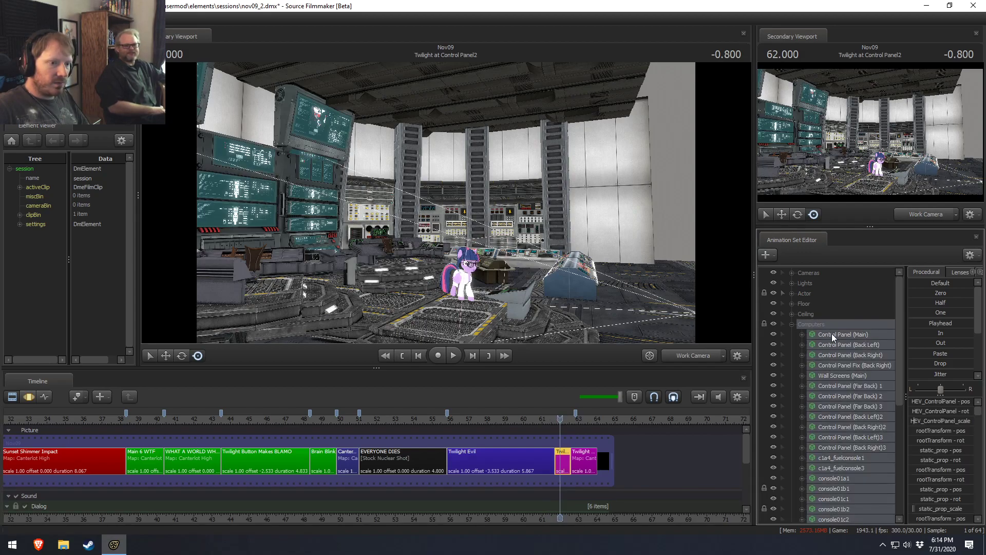
right_click(844, 345)
left_click(865, 362)
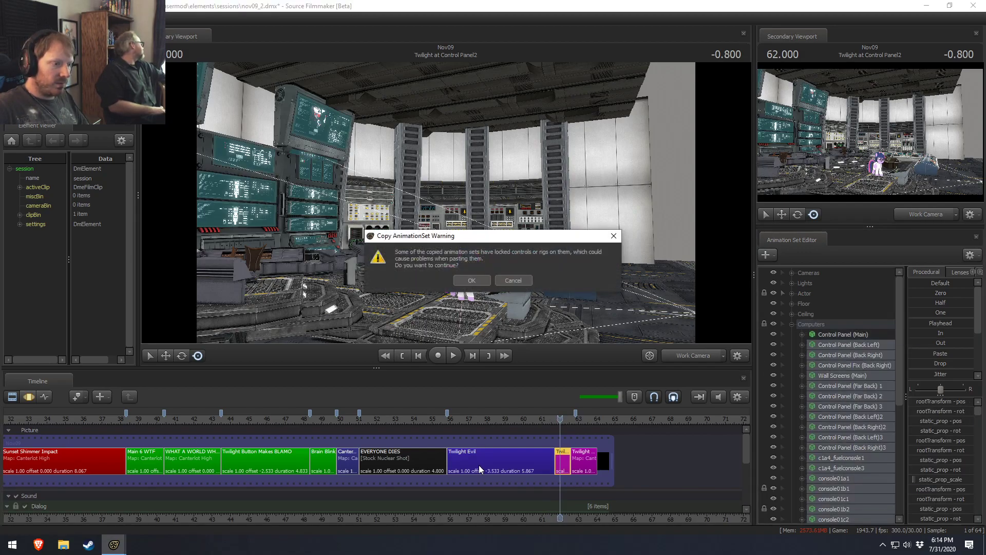
left_click(476, 280)
left_click(476, 281)
Move the playhead to 61.100, paste the computer animation sets into Twilight Evil and move them into its Computers group.
left_click(544, 460)
right_click(849, 432)
left_click(846, 433)
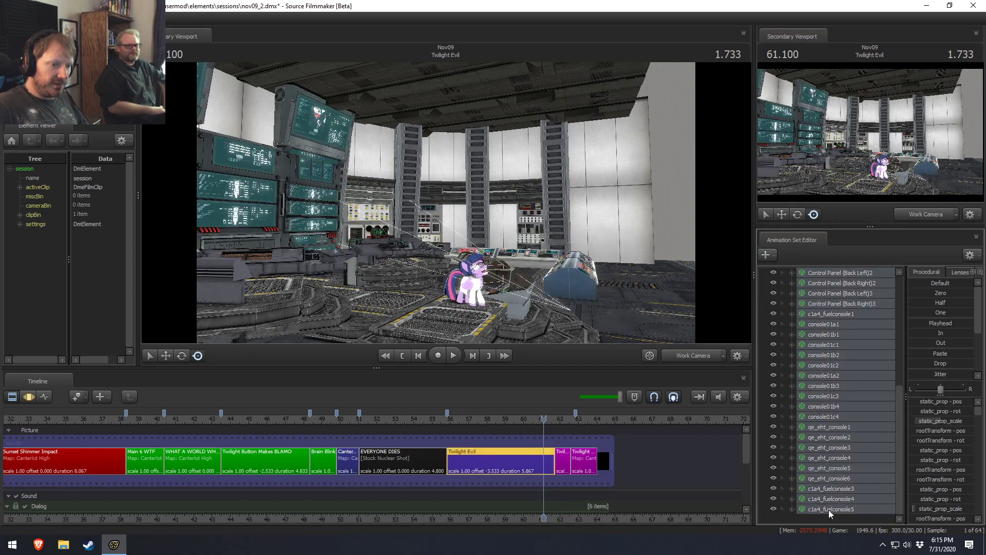
left_click_drag(852, 488, 812, 315)
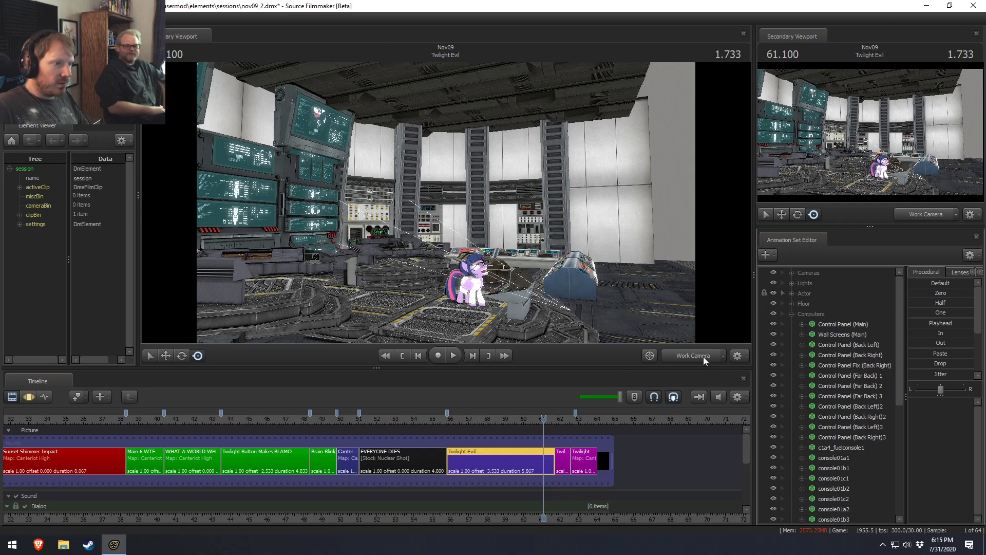
Inspect the control panels and the room in Twilight Evil from several angles and compare them with the neighbouring shot.
left_click(700, 356)
left_click(694, 355, "ctrl")
left_click_drag(668, 319, 462, 214)
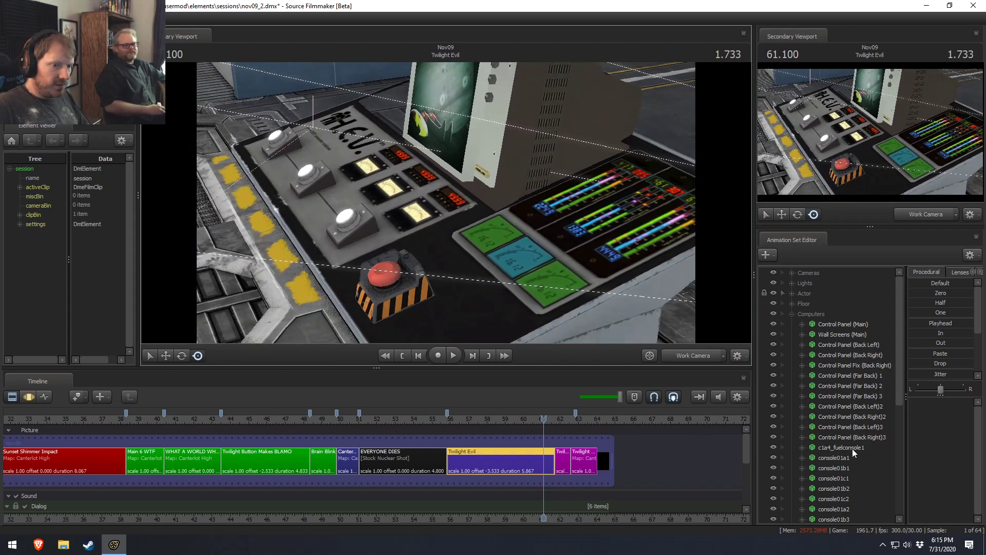
left_click(773, 344)
left_click_drag(642, 288, 480, 340)
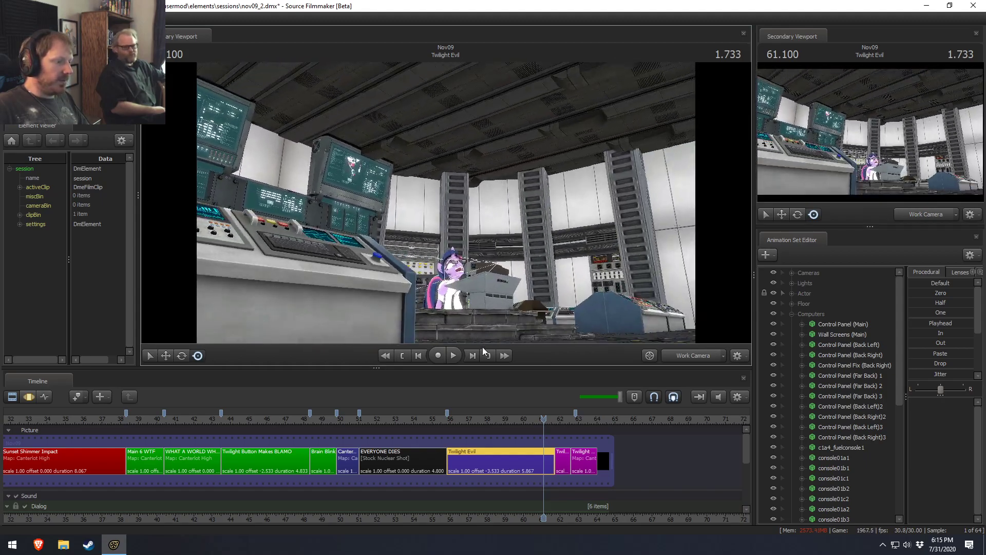
left_click_drag(559, 421, 542, 421)
left_click_drag(529, 288, 540, 339)
mouse_move(556, 429)
left_mouse_down()
mouse_move(565, 426)
mouse_move(538, 426)
left_mouse_up()
Copy the Chairs group's animation sets from Twilight at Control Panel2 and move the playhead to 62.100.
left_click(563, 457)
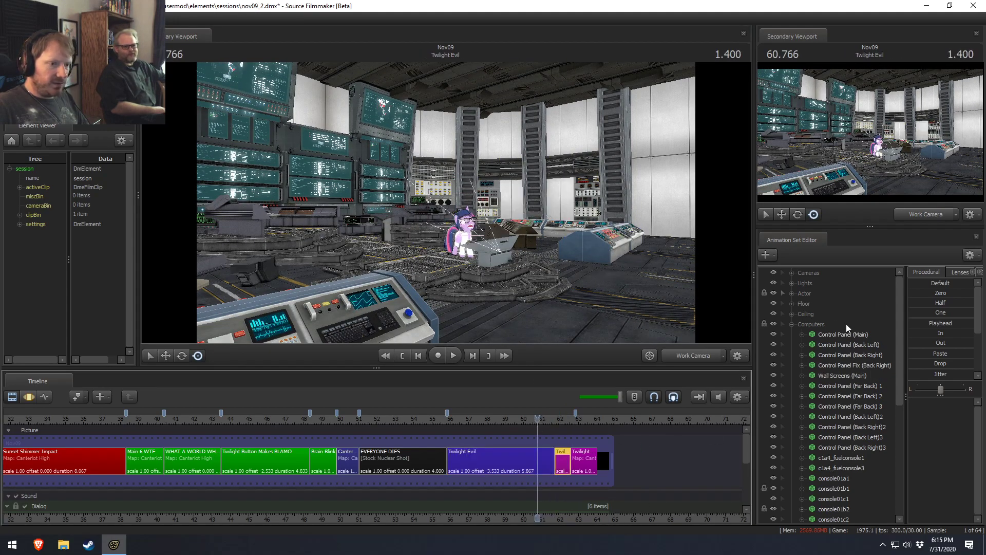
left_click(792, 324)
left_click(792, 365)
left_click(792, 366)
left_click(793, 385)
left_click(806, 386)
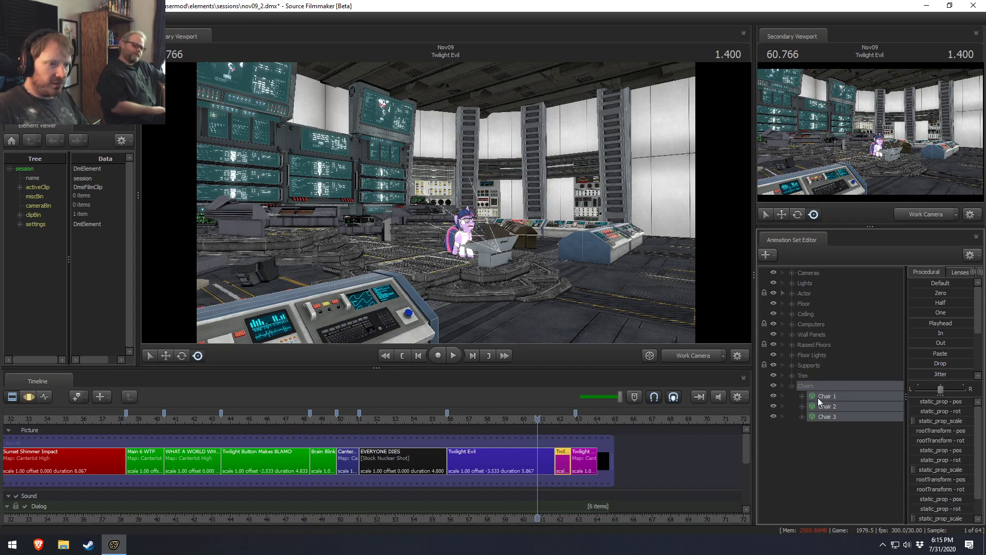
right_click(822, 403)
key("Escape")
left_click(551, 465)
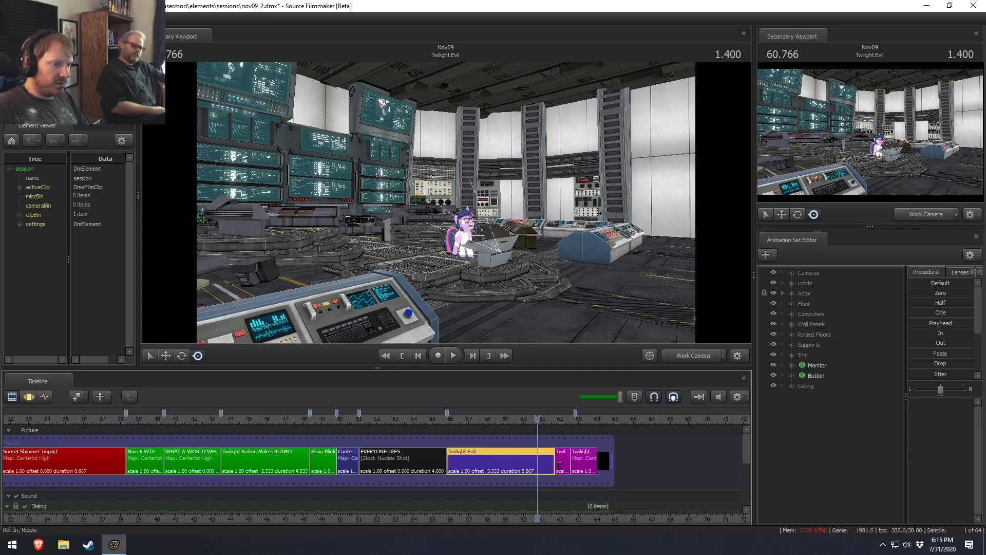
left_click(561, 468)
right_click(836, 444)
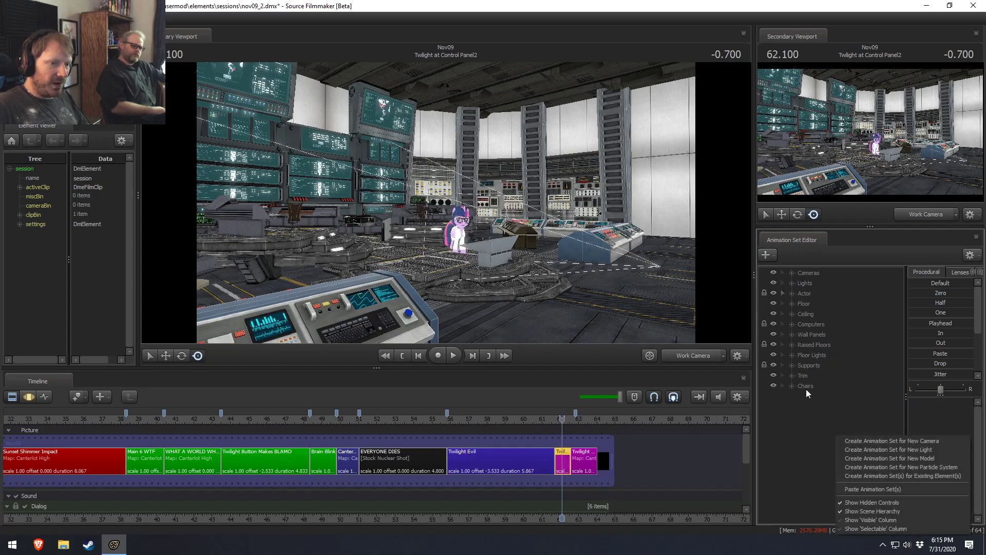
left_click(806, 389)
left_click(792, 386)
Paste the three chair animation sets into Twilight Evil and put them in a new group named Chairs.
left_click(509, 465)
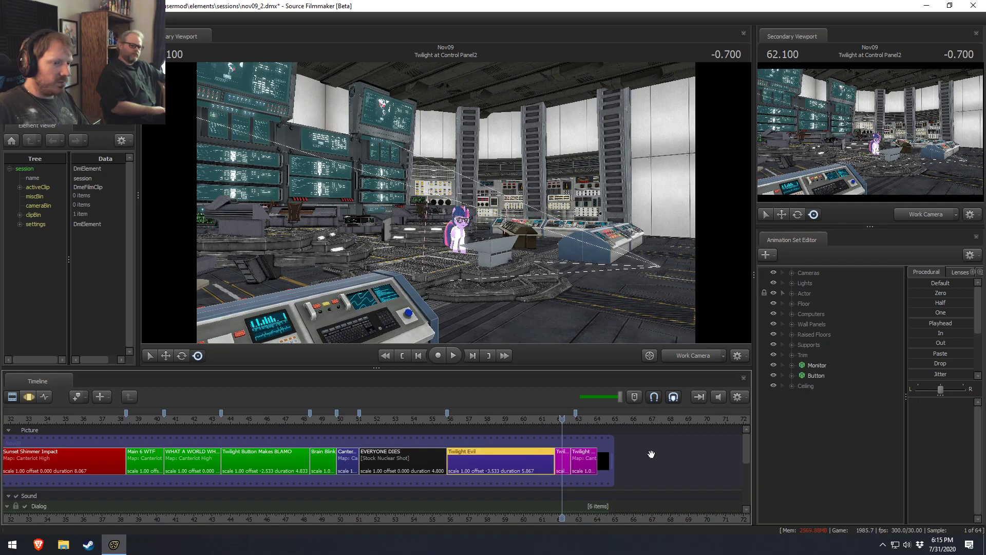
right_click(821, 417)
left_click(858, 470)
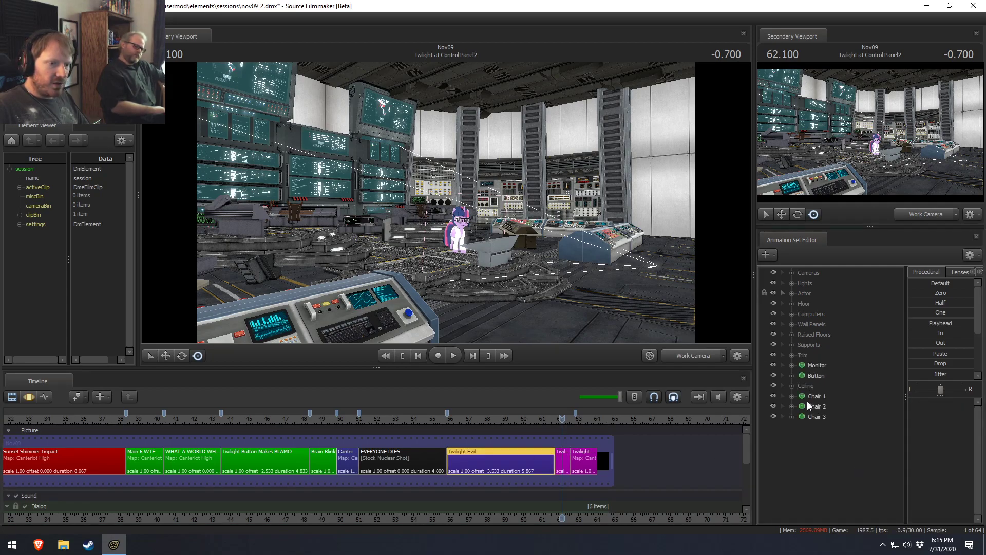
right_click(818, 415)
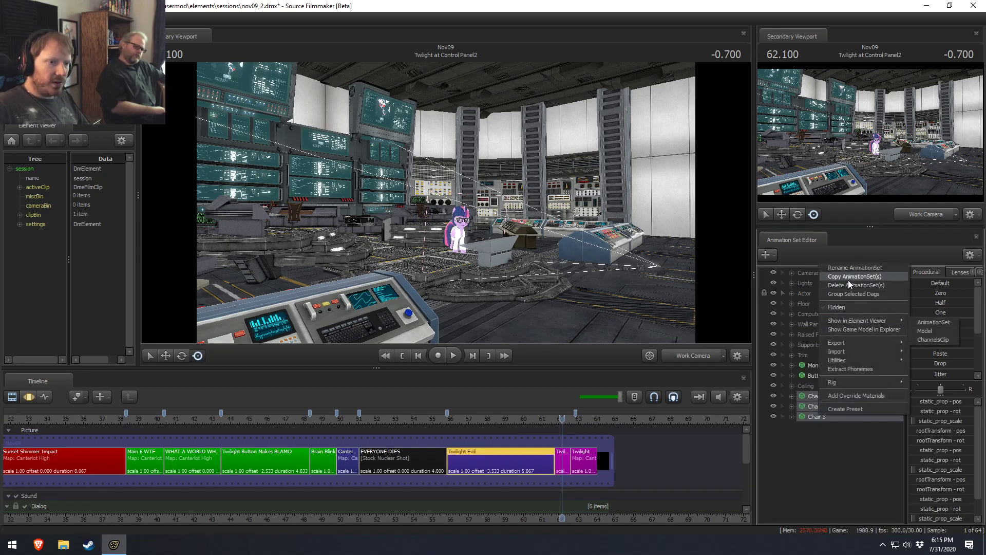
left_click(849, 294)
right_click(806, 391)
left_click(823, 394)
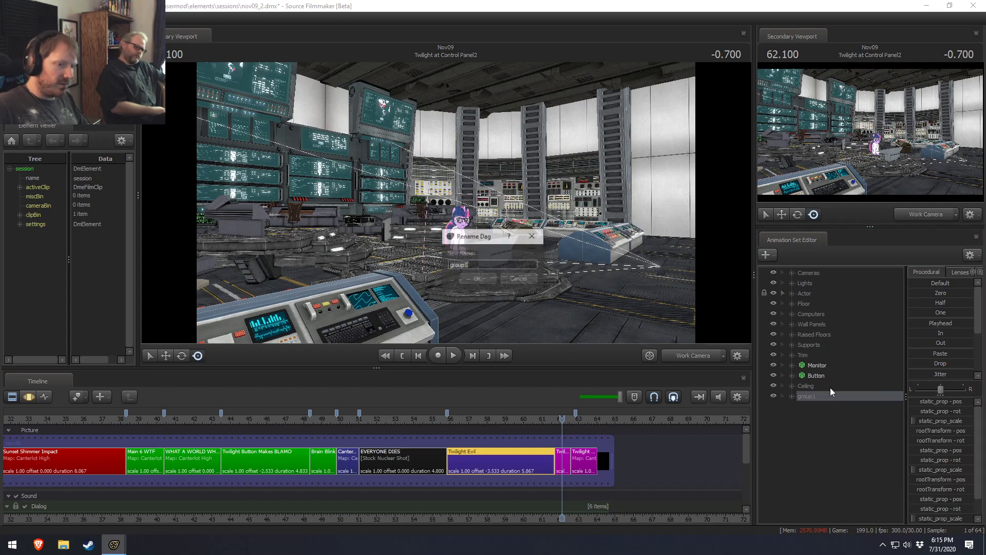
type("Chairs")
key("Return")
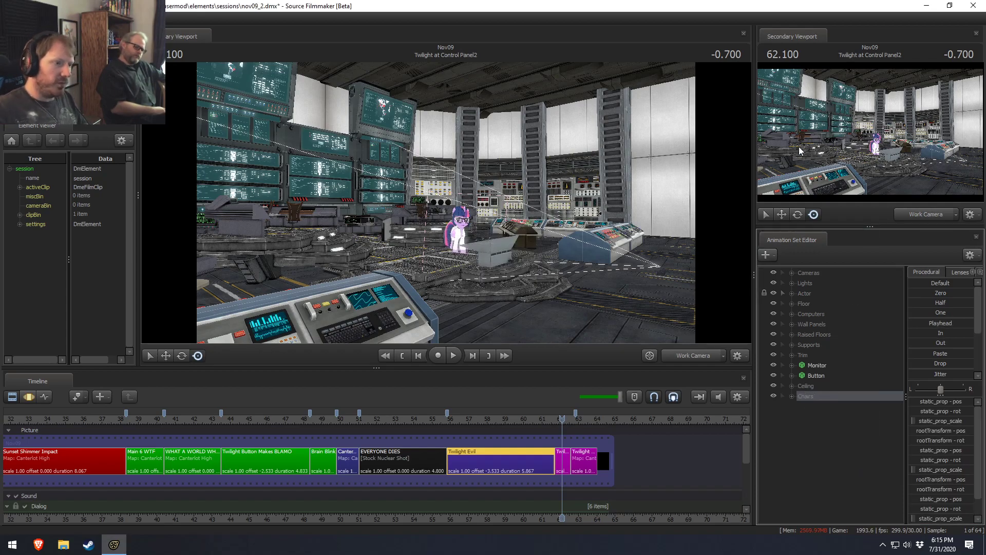
Compare the two Twilight shots around their cut through the work camera and the scene camera, stopping at 62.066.
left_click_drag(552, 423, 557, 428)
left_click_drag(418, 219, 418, 219)
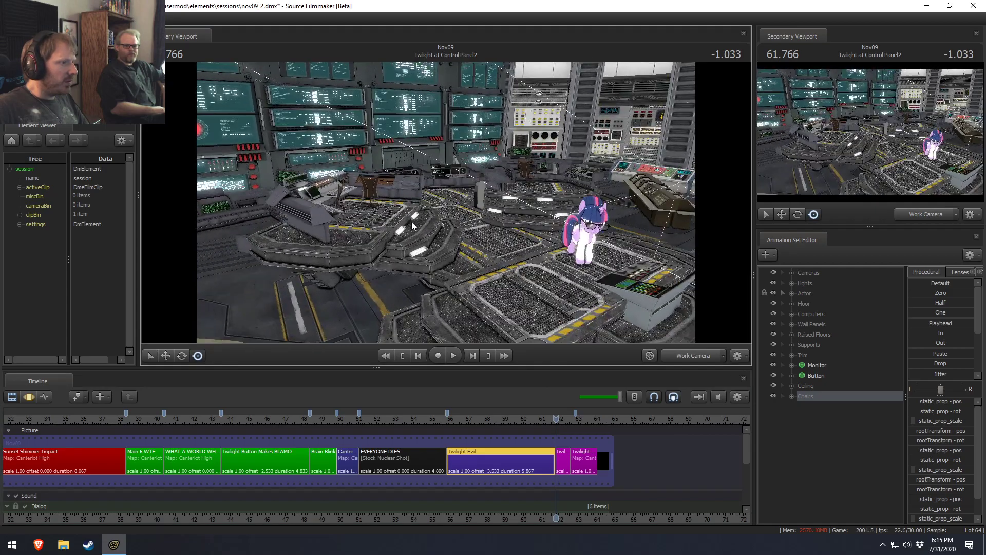
left_click(679, 359)
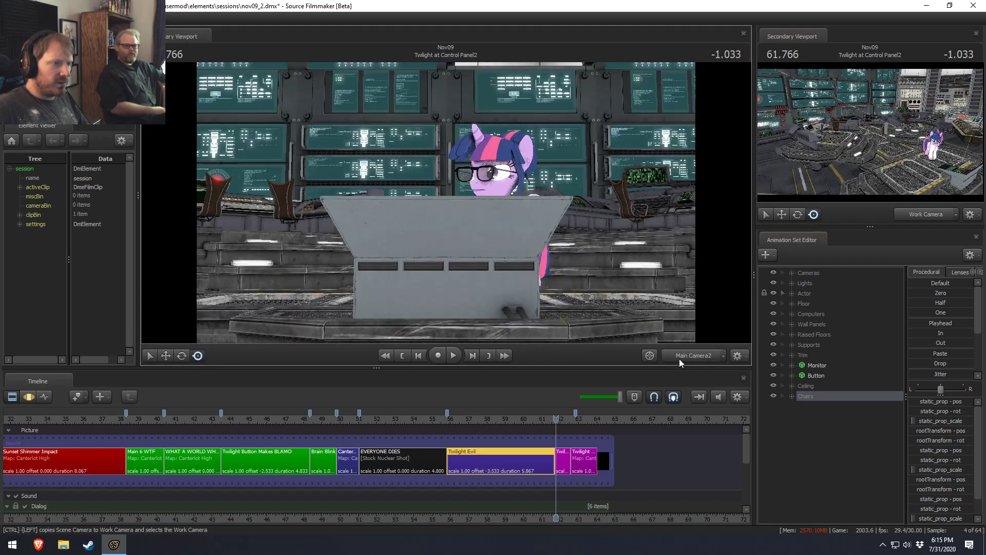
left_click_drag(550, 420, 546, 420)
left_click(563, 420)
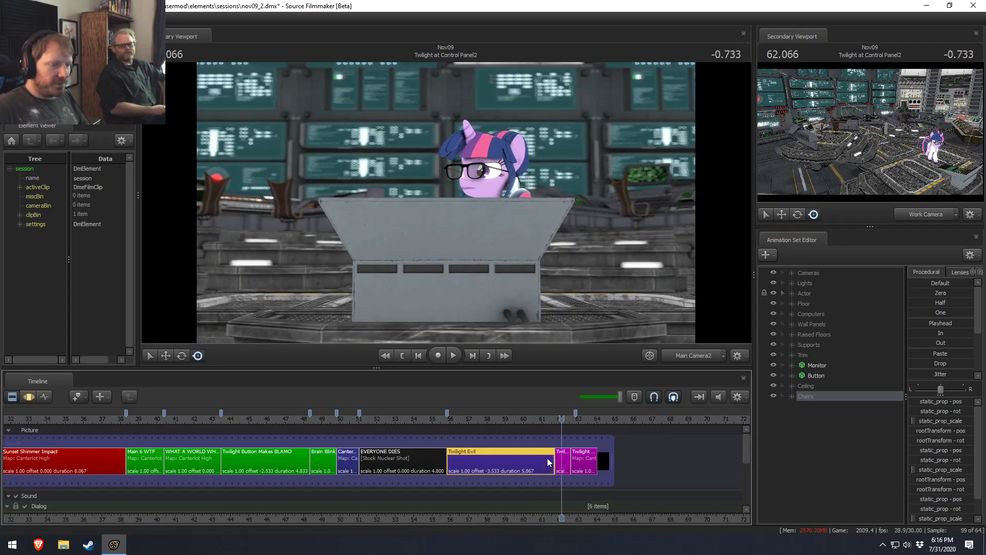
Copy the Floor Lights group's animation sets from Twilight at Control Panel2 and paste them into Twilight Evil.
left_click(563, 457)
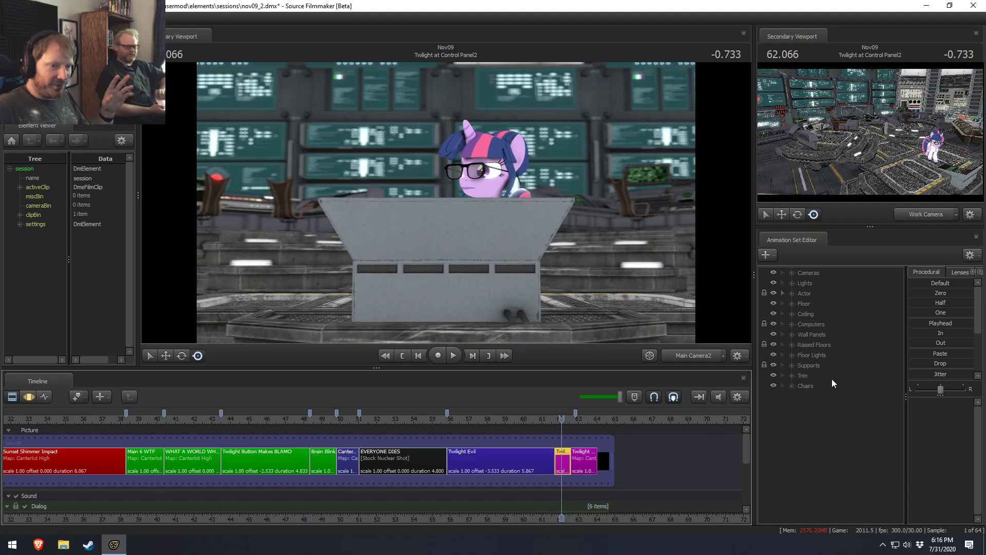
left_click(808, 355)
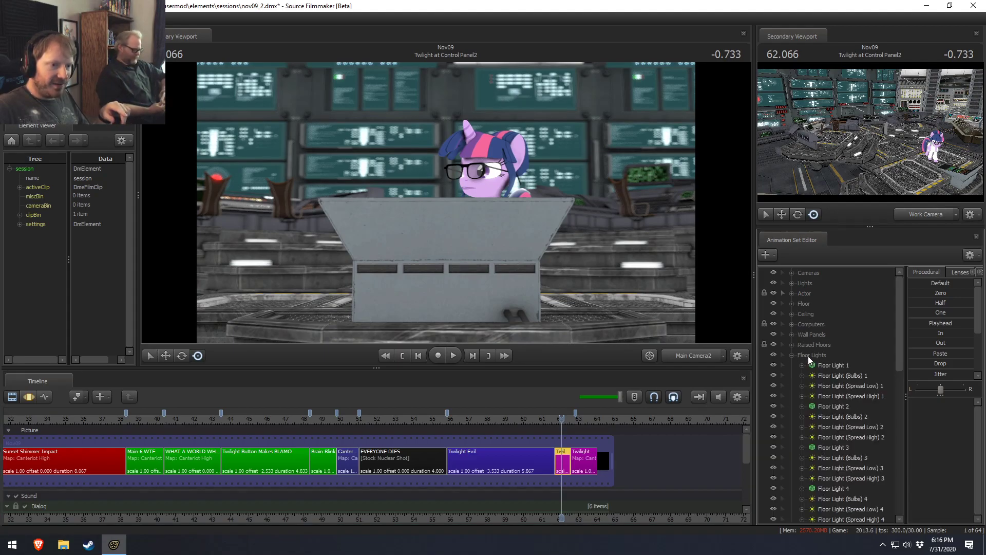
left_click(522, 453)
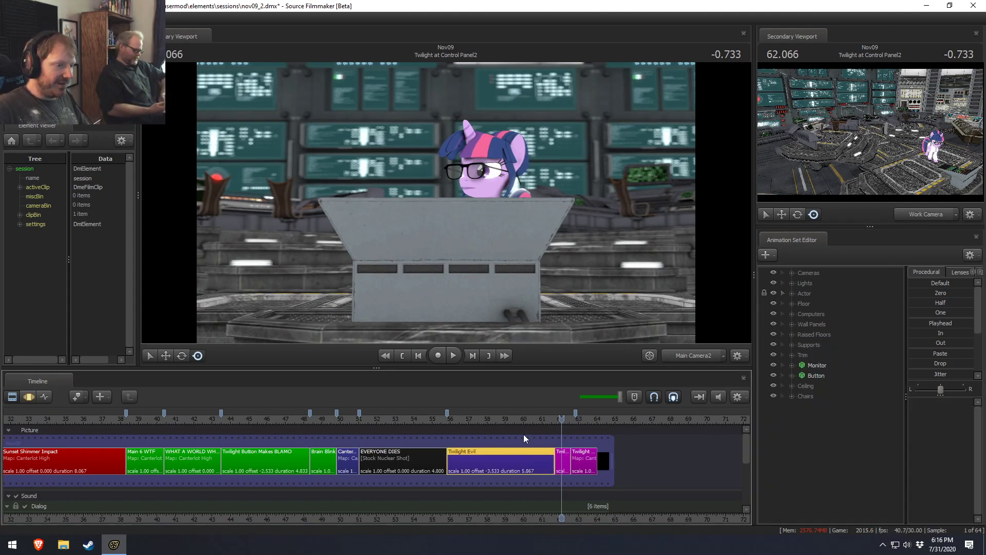
right_click(781, 454)
key("Escape")
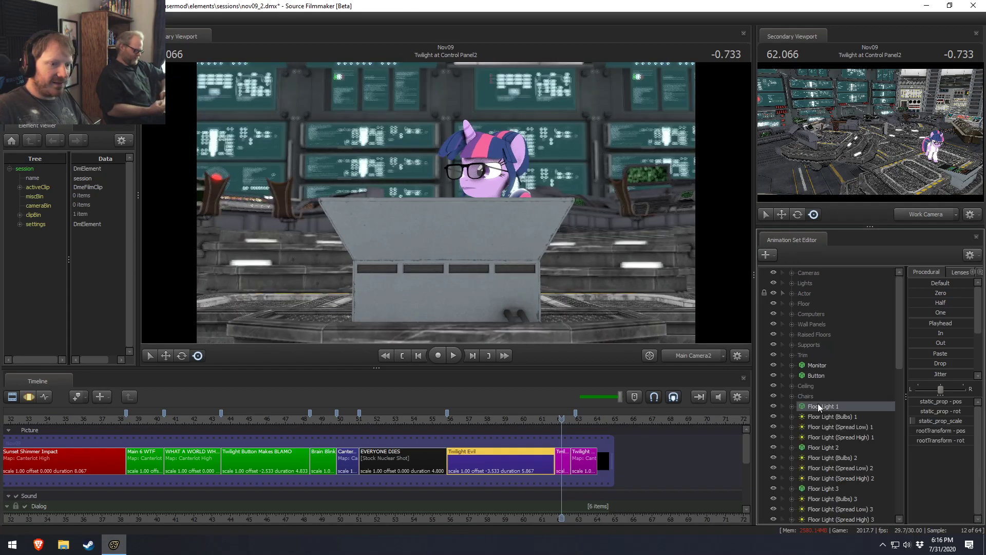
Group all the pasted floor light animation sets in Twilight Evil and name the group Floor Lights.
scroll(834, 505, "up", 10)
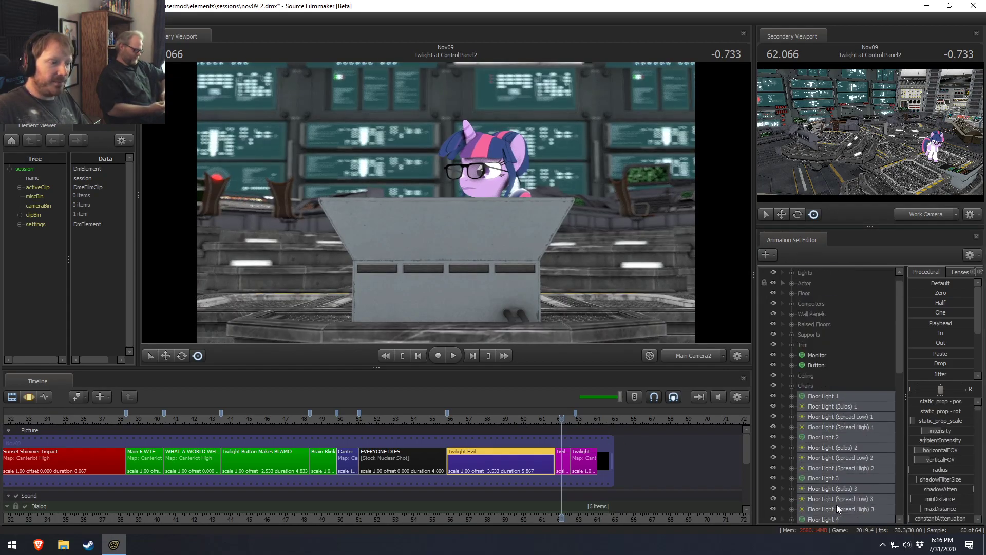
right_click(841, 448)
left_click(863, 315)
right_click(819, 406)
left_click(839, 412)
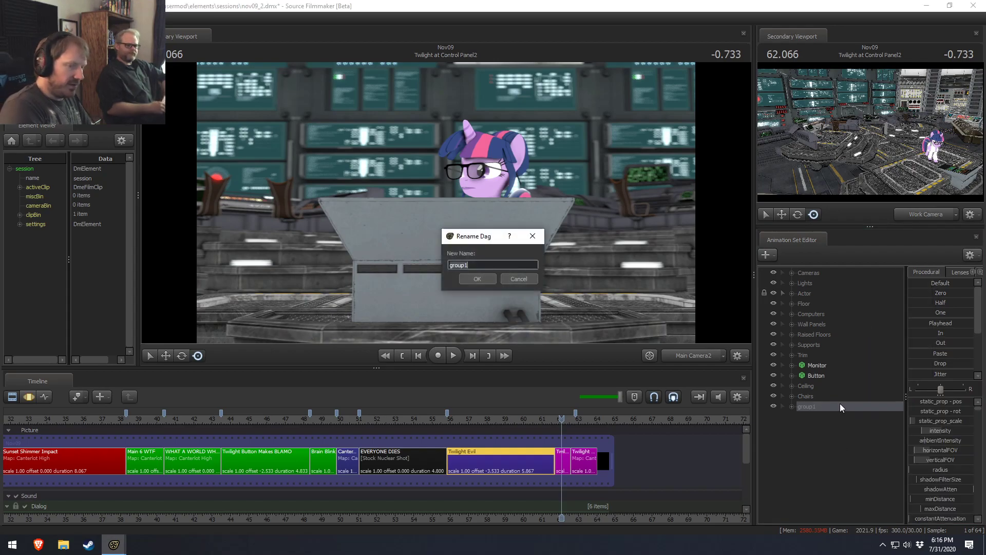
type("Floor Lights")
key("Return")
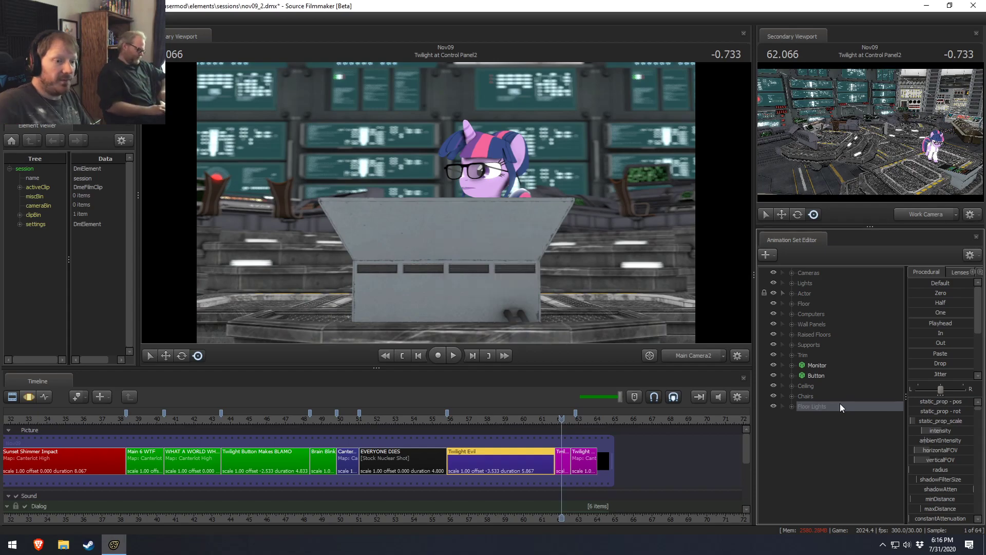
Move the Monitor and Button animation sets to the end of Twilight Evil's list, below the Floor Lights group.
left_click(817, 366)
left_click(817, 376, "ctrl")
left_click_drag(821, 371, 820, 422)
left_click(792, 314)
left_click(832, 325)
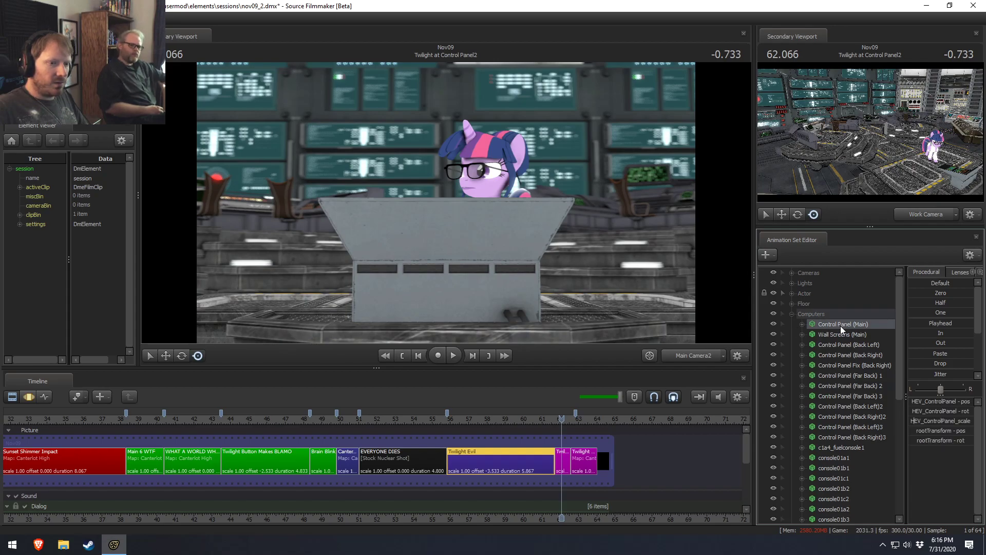
left_click(791, 314)
Check the set through the work camera, return to Main Camera2 and display the shot with its lighting in the viewport.
left_click(692, 355, "ctrl")
left_click_drag(446, 207, 446, 207)
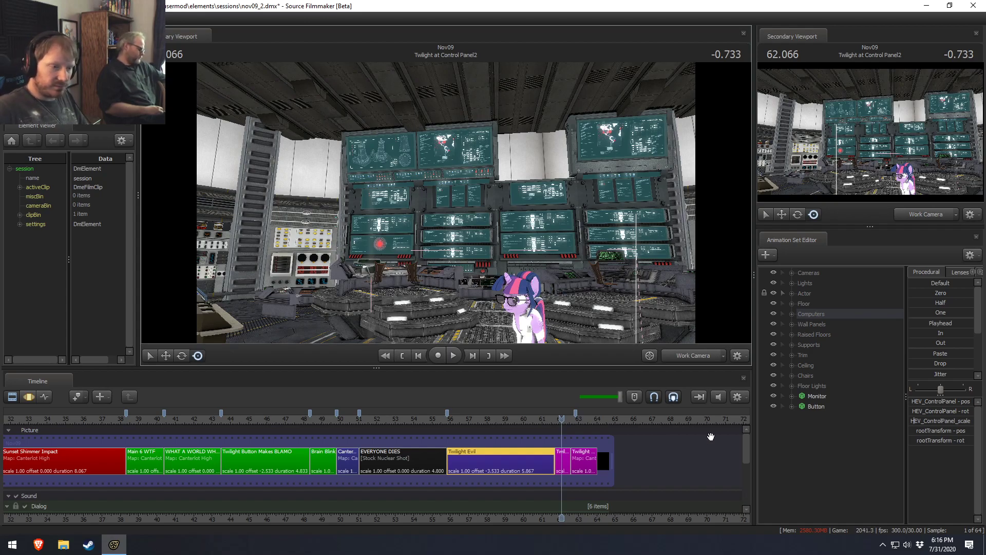
left_click(693, 355, "ctrl")
right_click(483, 254)
left_click(535, 383)
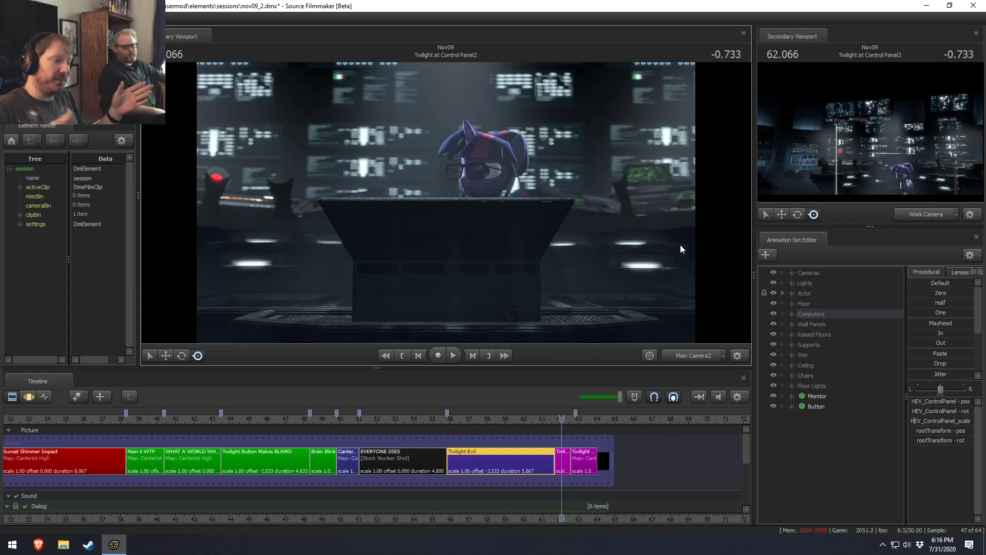
scroll(563, 437, "down", 5)
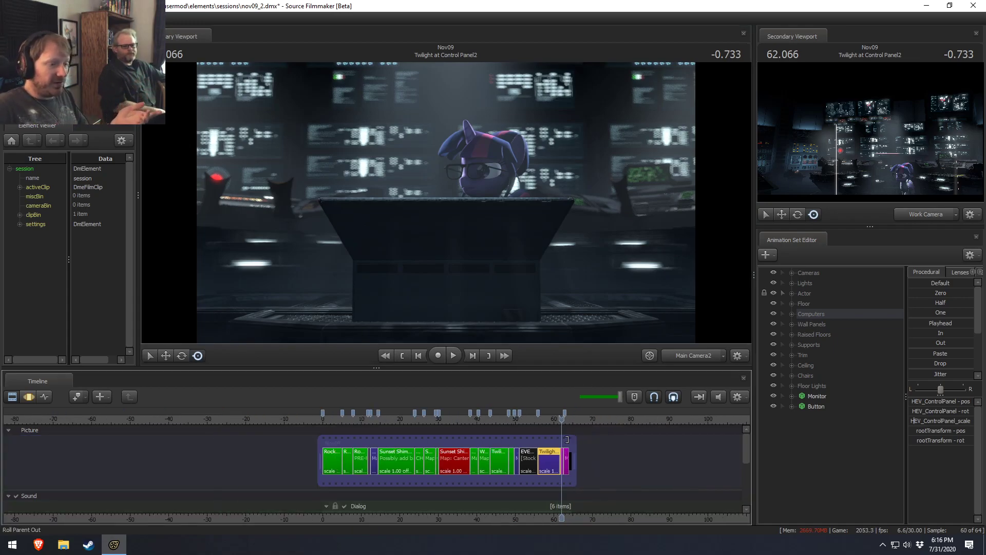
scroll(564, 437, "up", 2)
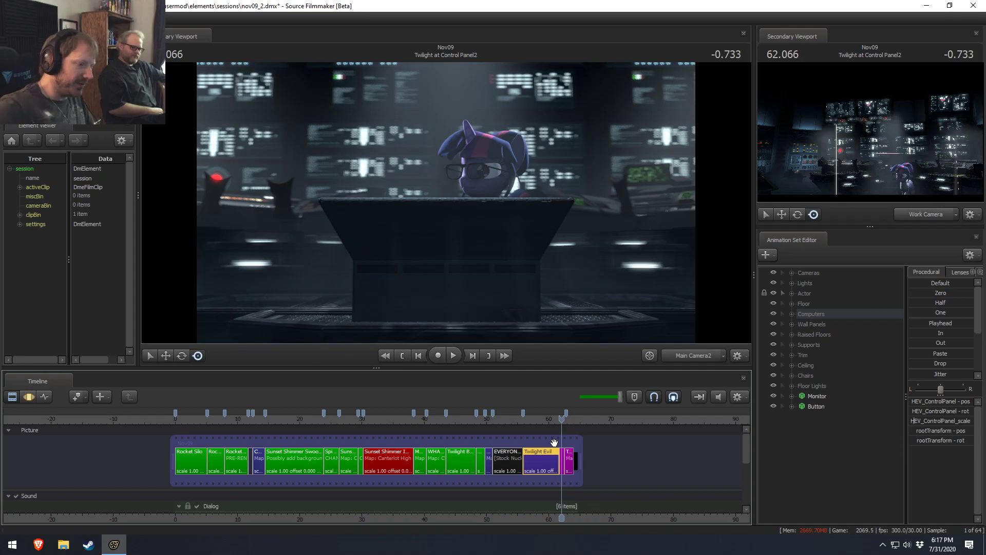
Go to the Twilight Evil shot, view it through the work camera and expand its Lights group.
left_click(539, 413)
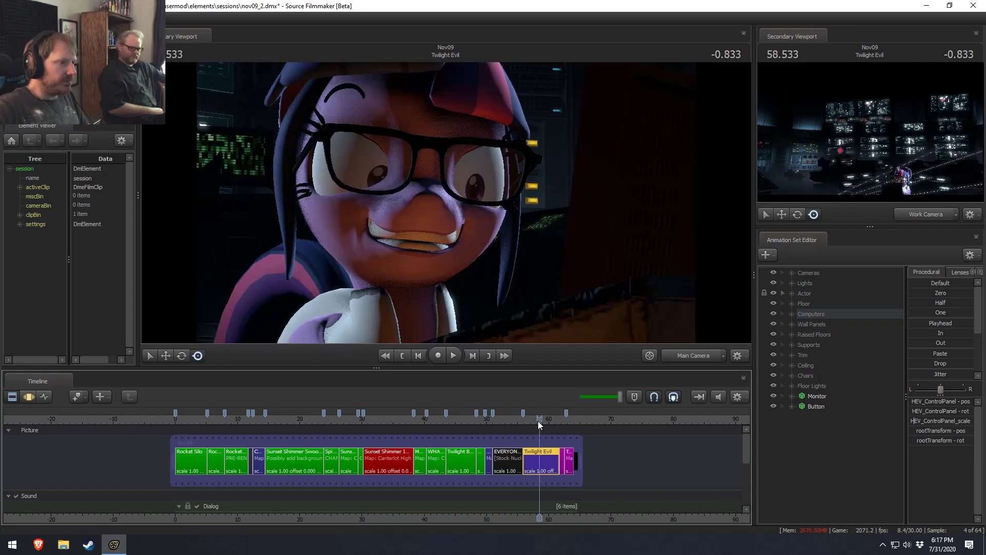
left_click_drag(686, 331, 705, 340)
key("s")
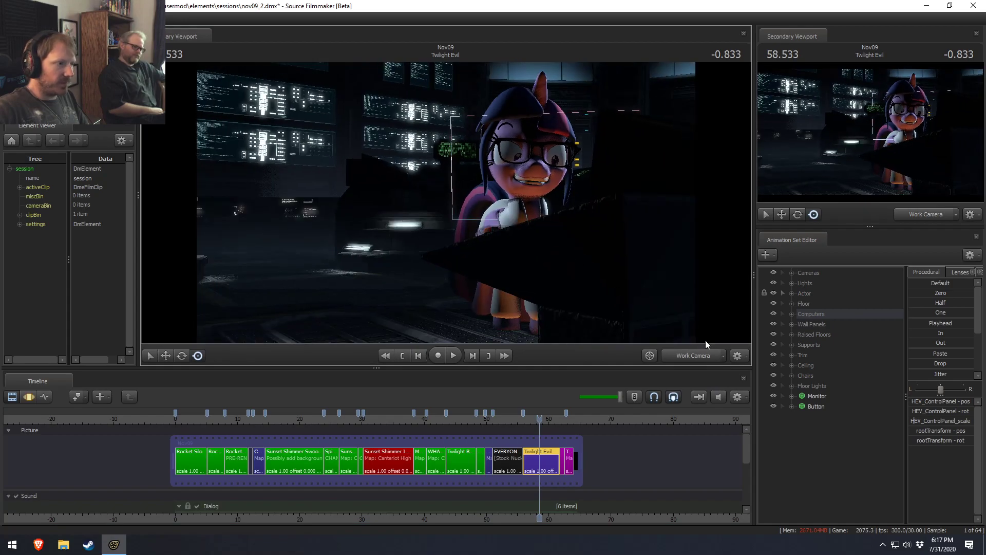
left_click(792, 286)
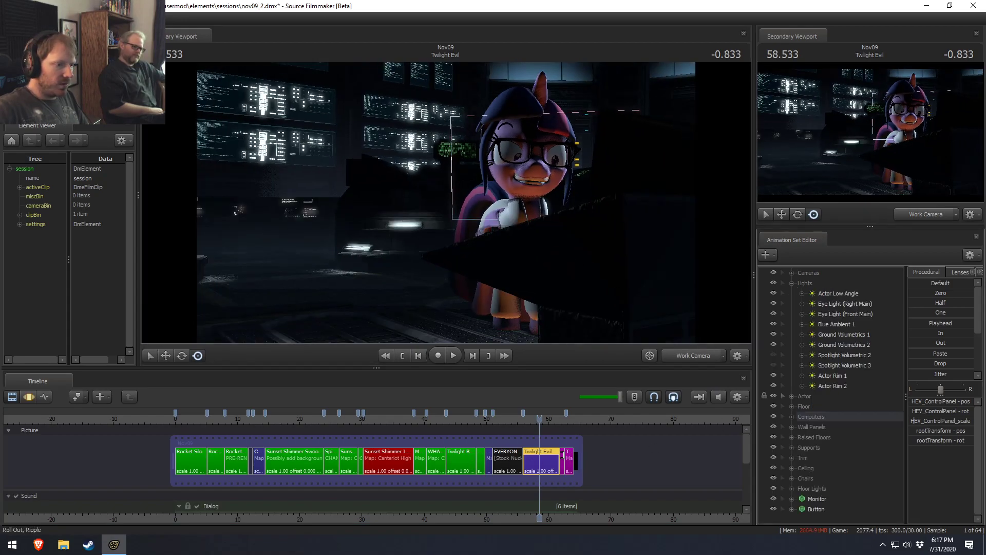
Delete the empty group inside the Lights group of the Twilight at Control Panel2 shot.
scroll(563, 459, "up", 4)
left_click(591, 462)
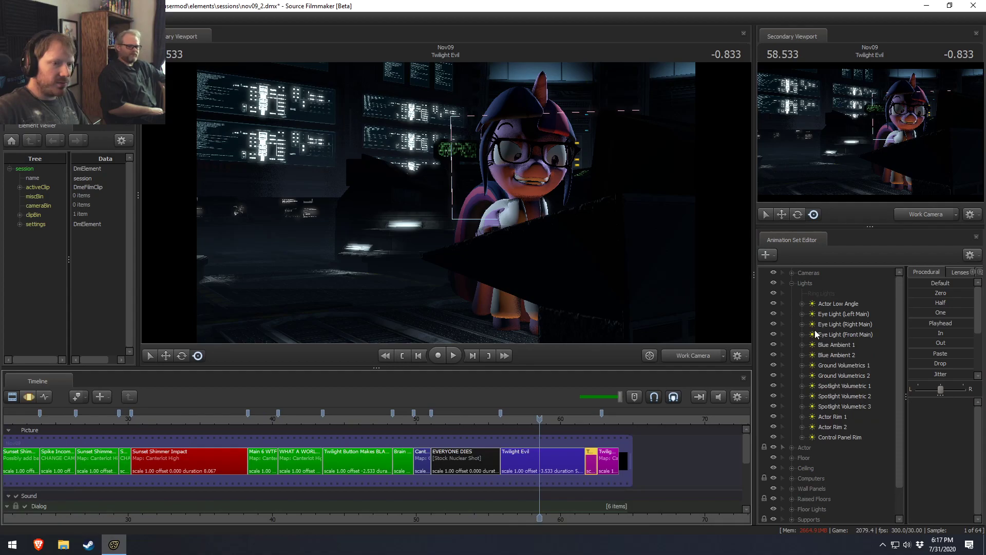
right_click(822, 294)
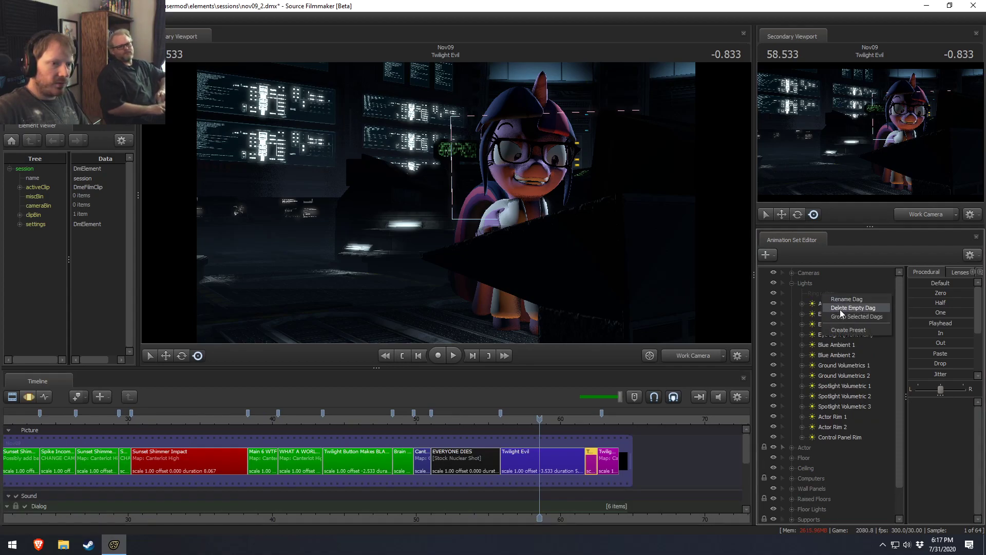
left_click(840, 309)
Copy all animation sets in Twilight at Control Panel2's Lights group and paste them into Twilight Evil.
left_click(819, 285)
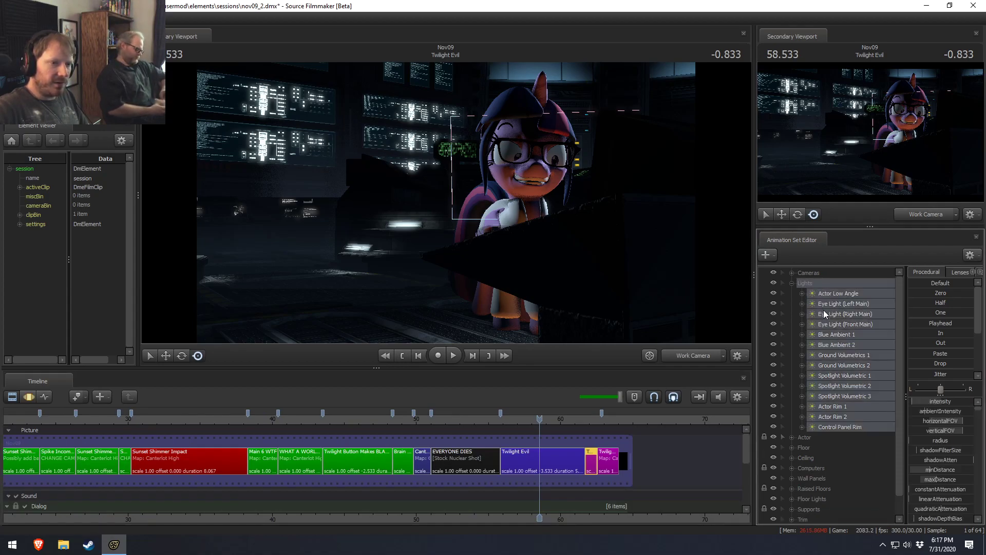
right_click(824, 315)
left_click(849, 331)
left_click(537, 466)
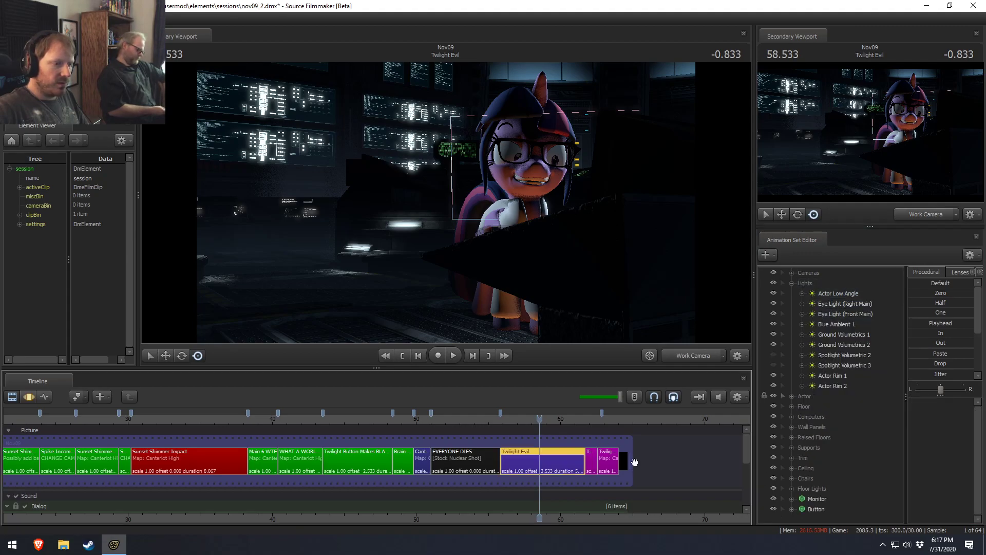
left_click_drag(526, 226, 699, 347)
left_click(792, 283)
right_click(819, 458)
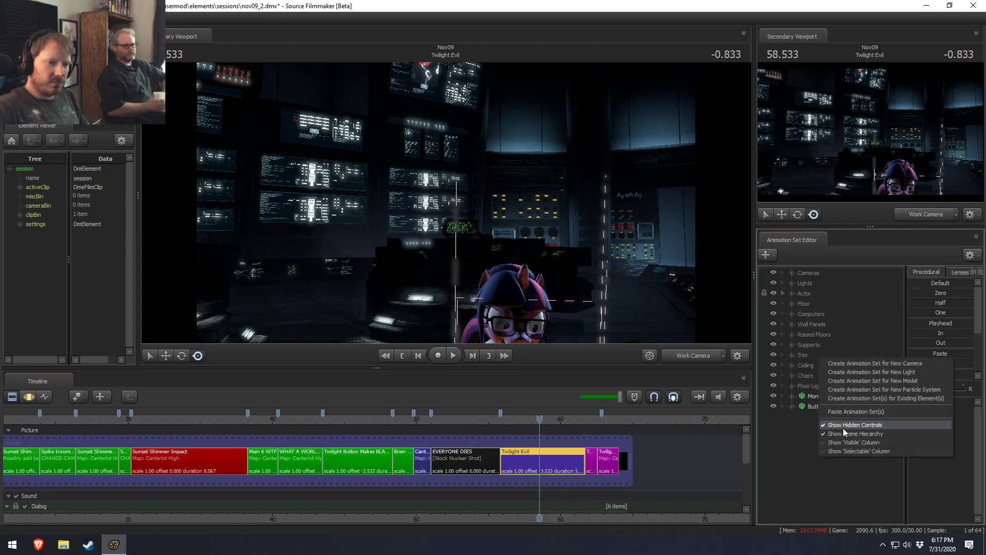
left_click(851, 414)
Try to move the pasted lights into the collapsed Lights group, and undo the move.
scroll(820, 488, "down", 2)
scroll(833, 507, "up", 2)
left_click(830, 417, "shift")
left_click_drag(828, 432, 815, 291)
left_click(792, 293)
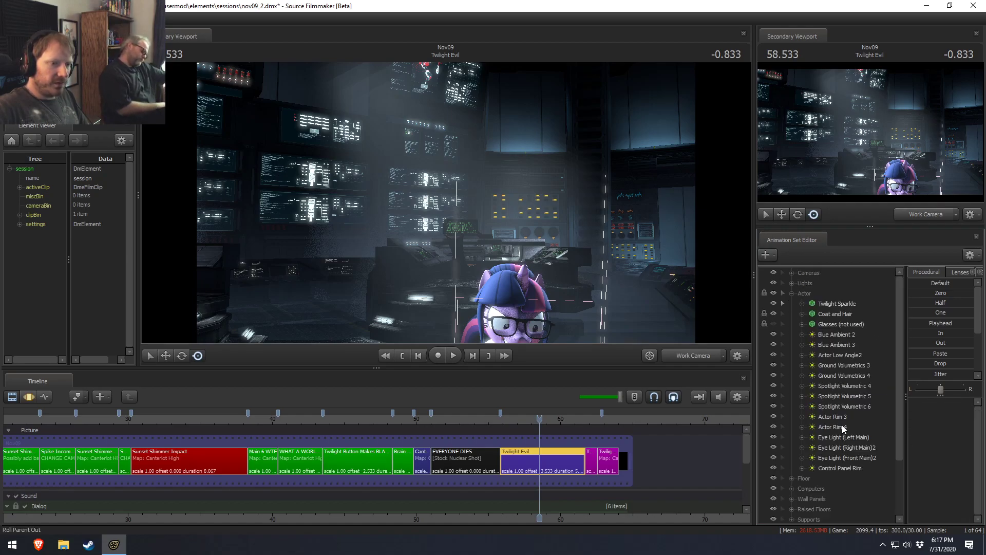
left_click(840, 334)
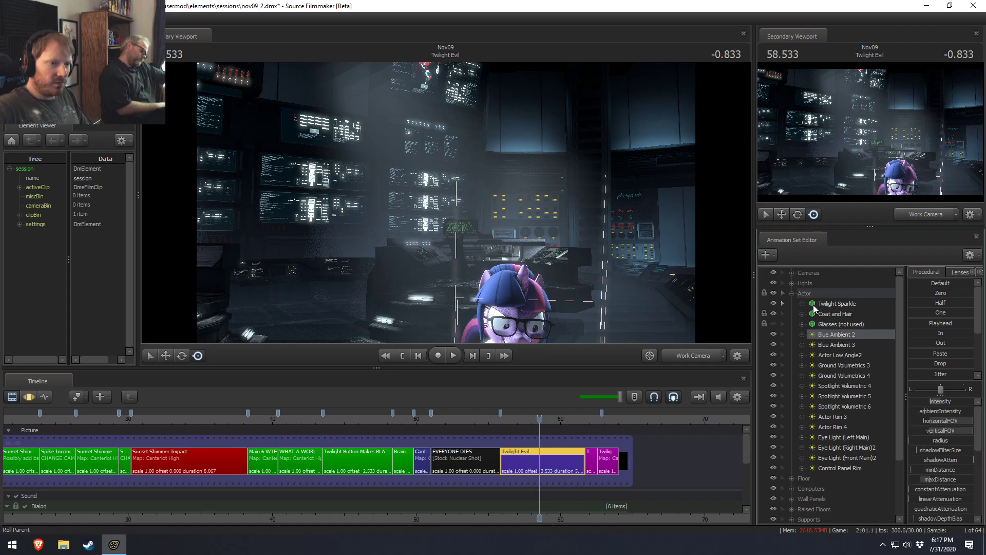
key("ctrl+z")
Expand the Lights group and move the pasted lights, Blue Ambient 2 through Control Panel Rim, into it.
left_click(792, 283)
scroll(824, 513, "down", 6)
left_click(831, 510)
left_click(821, 378, "shift")
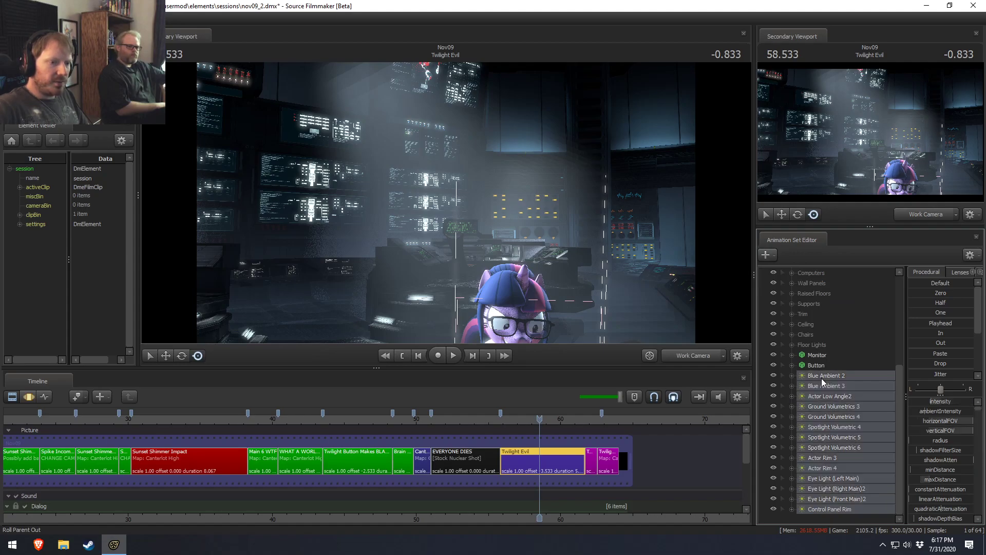
scroll(843, 462, "up", 5)
scroll(850, 491, "down", 2)
left_click_drag(848, 495, 836, 329)
Delete Twilight Evil's original lights, Actor Low Angle through Actor Rim 2, and check the shot through Main Camera.
left_click(840, 325)
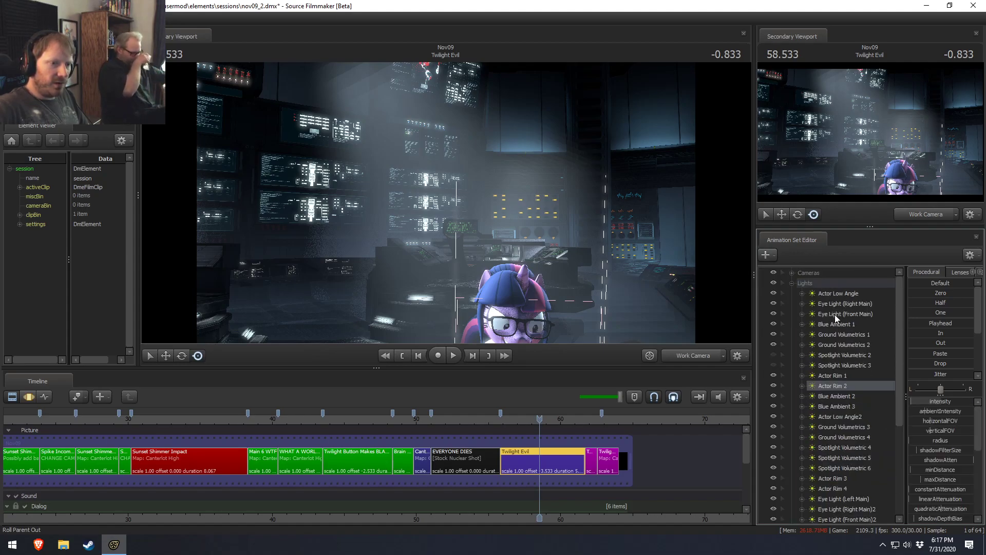
left_click(837, 297, "shift")
right_click(840, 315)
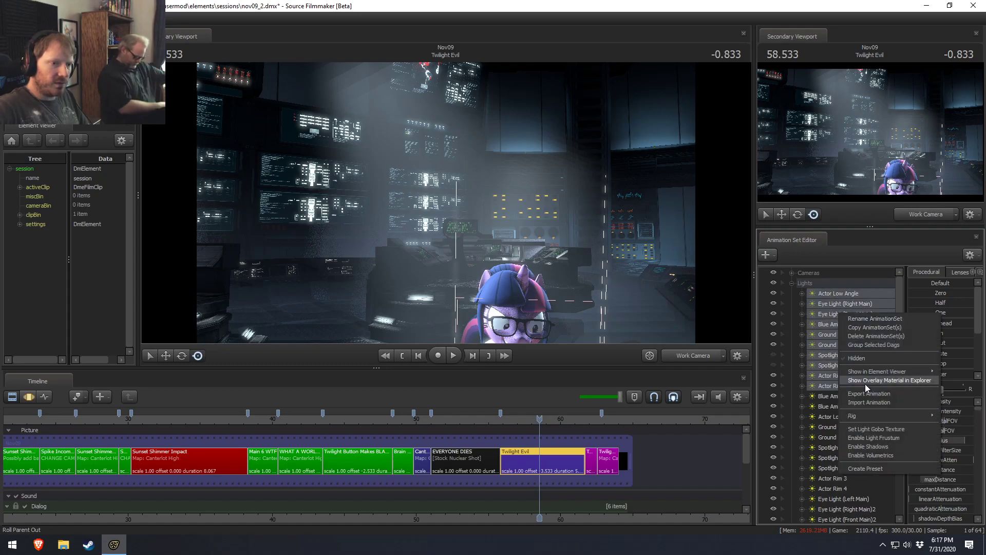
left_click(881, 327)
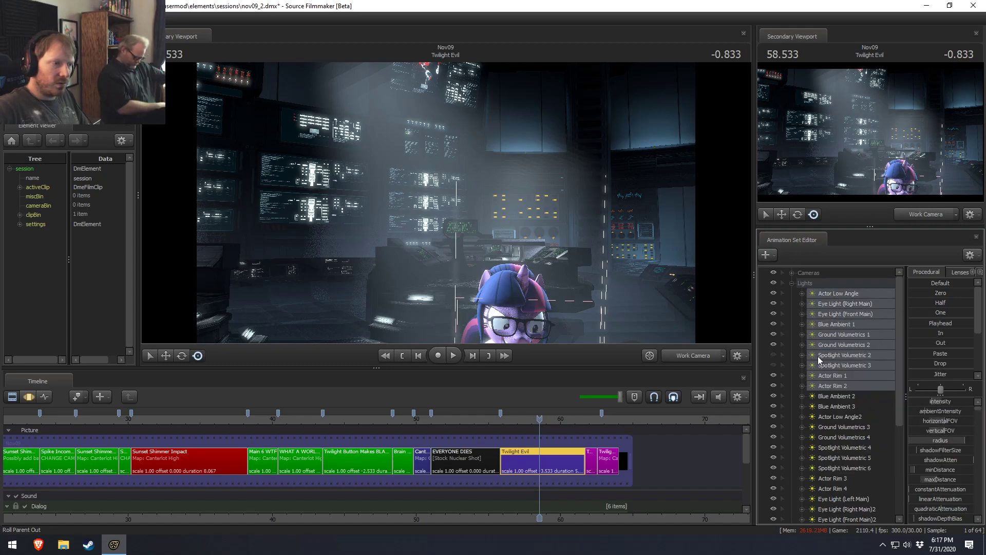
left_click(695, 357)
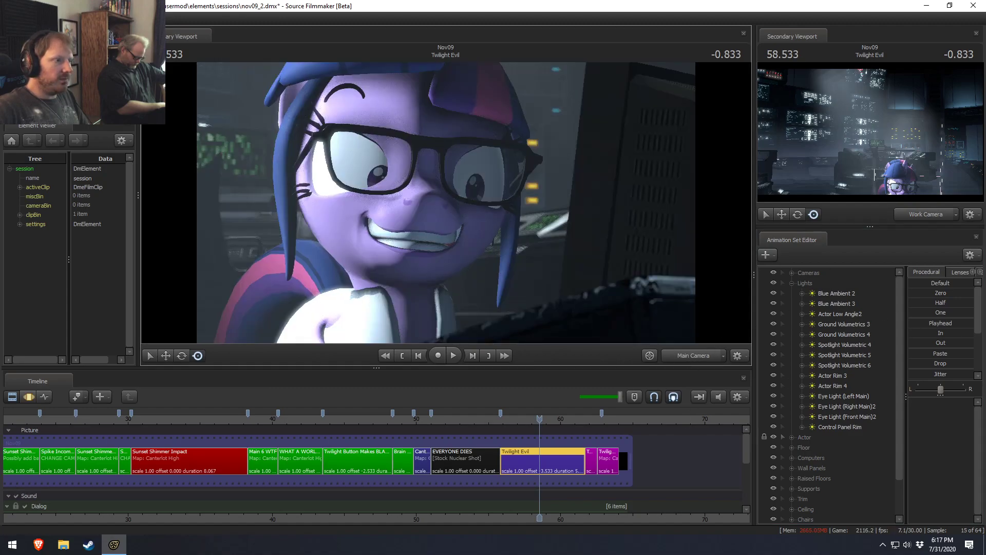
Turn off lighting in the viewport, view the whole control room through the work camera and switch to the Motion Editor.
right_click_drag(640, 244, 639, 370)
right_click(434, 203)
left_click(473, 219)
mouse_move(444, 198)
left_mouse_down()
mouse_move(444, 216)
mouse_move(445, 198)
left_mouse_up()
left_click_drag(524, 200, 466, 189)
key("F3")
left_click_drag(444, 202, 444, 216)
Delete the animation sets Floor 1 through Floor 15 from Twilight Evil, along with the emptied Floor group.
left_click(791, 287)
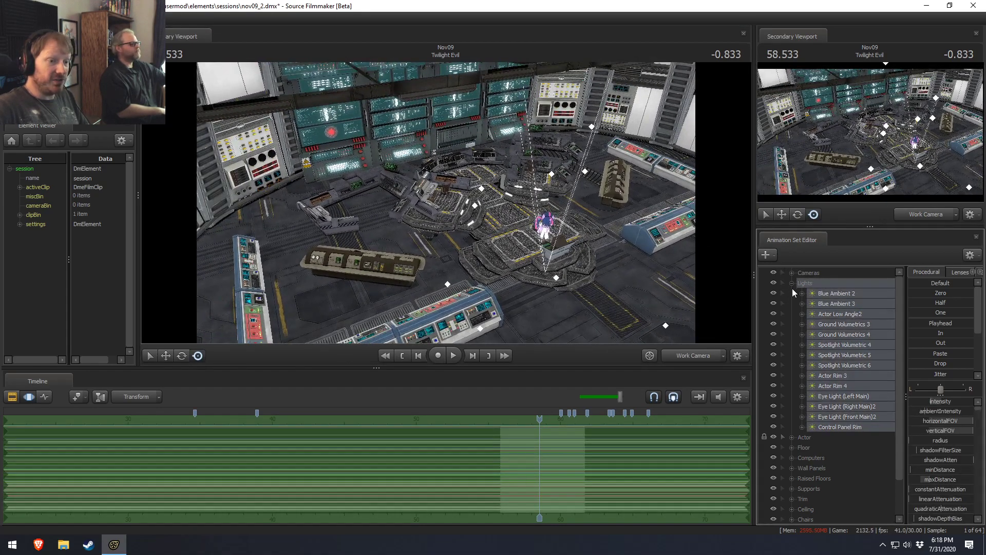
left_click(792, 284)
left_click(792, 304)
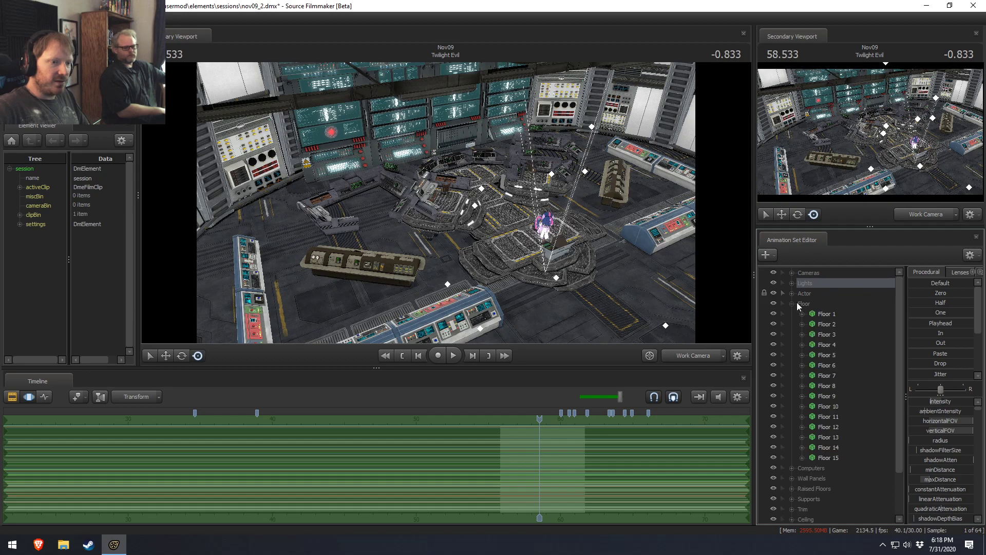
left_click(804, 304)
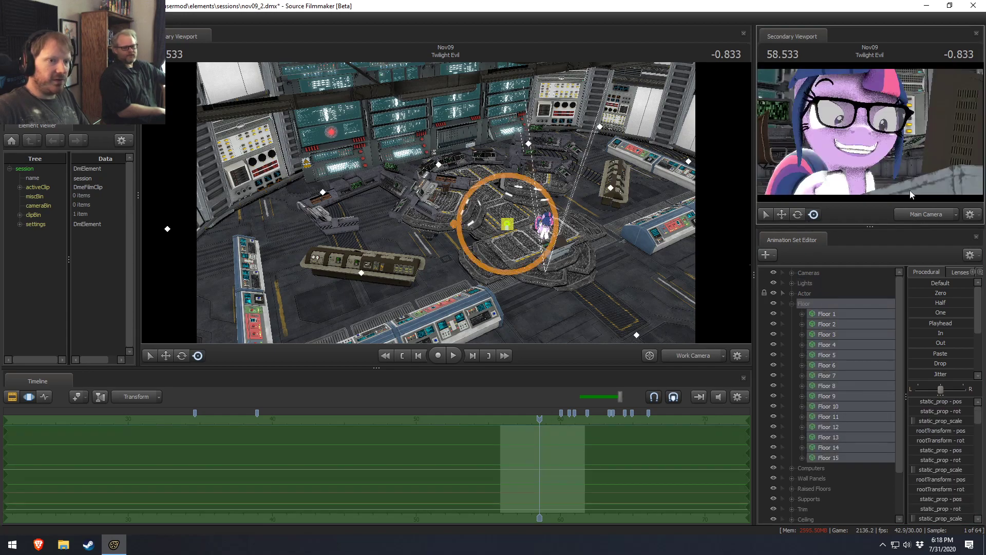
right_click(828, 355)
left_click(859, 366)
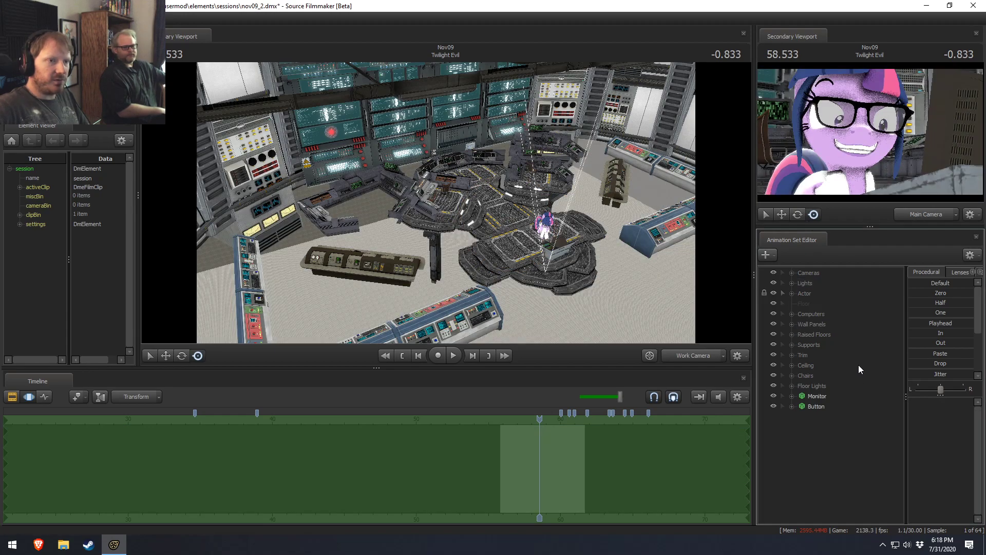
right_click(814, 305)
left_click(822, 323)
Select the Computers and Wall Panels groups in turn to examine which set pieces they contain.
left_click(792, 304)
left_click(809, 303)
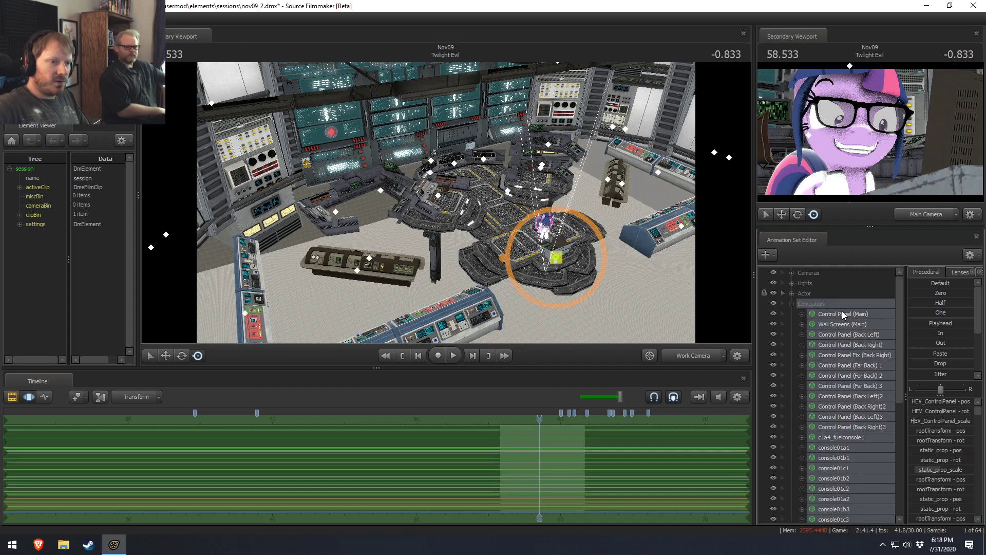
left_click(792, 304)
left_click(806, 314)
left_click(794, 314)
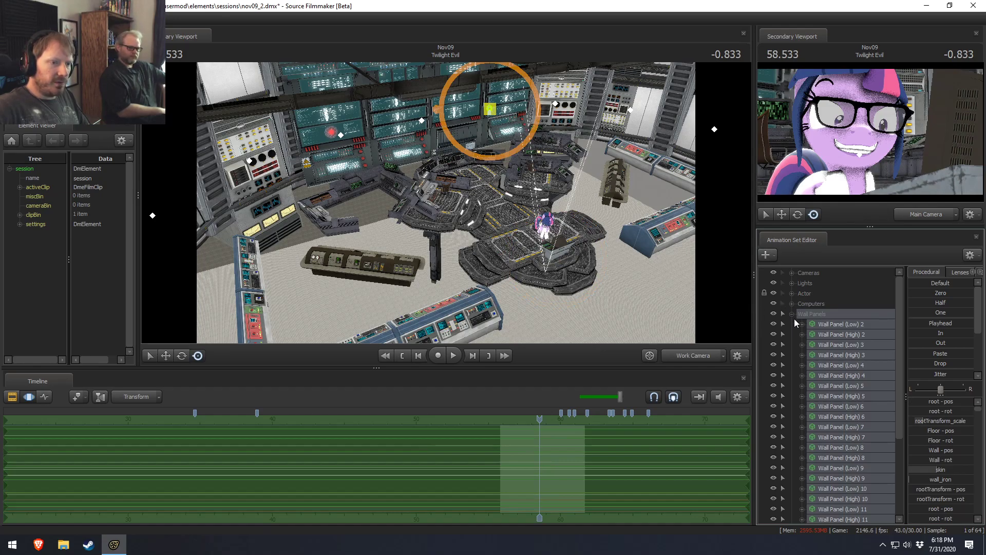
left_click(792, 314)
Lasso-select the wall panels around the control room and find the matching entries in the Wall Panels group.
key("f")
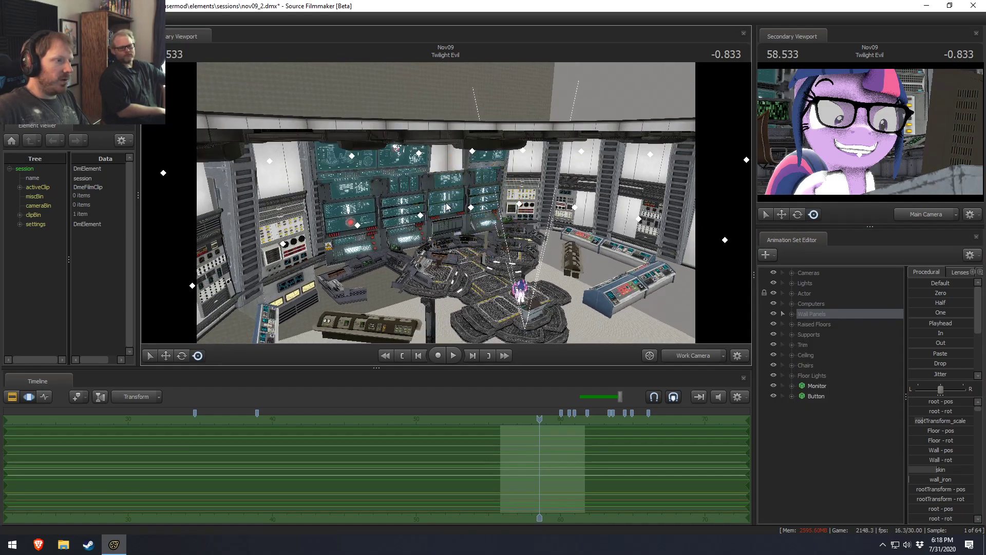
left_click_drag(411, 98, 411, 98)
left_click(411, 97)
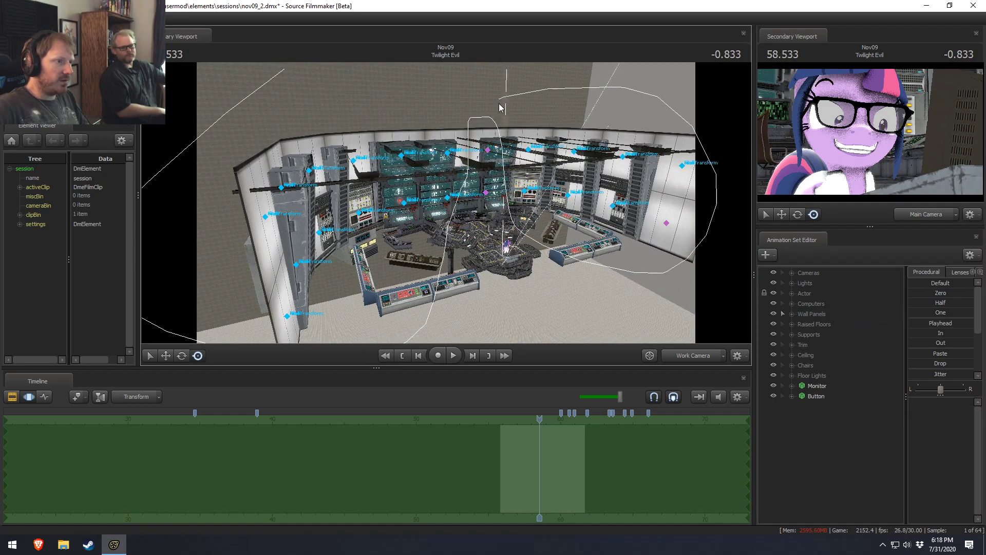
left_click(688, 252)
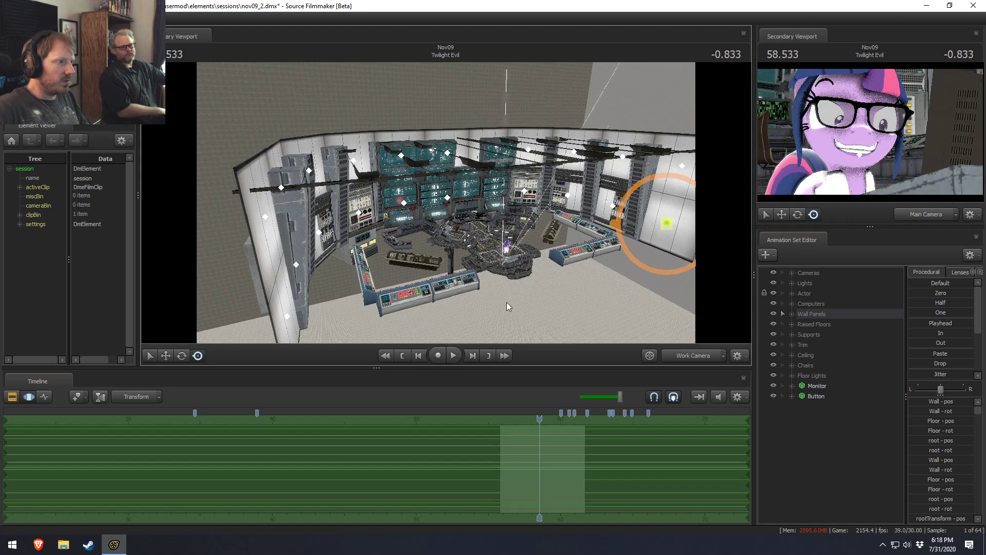
left_click(783, 313)
scroll(847, 380, "down", 4)
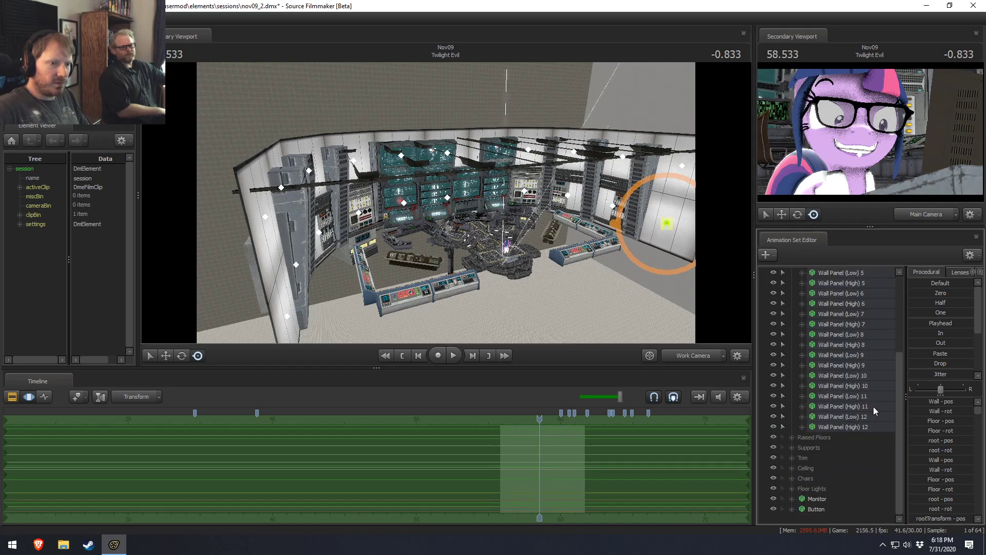
scroll(860, 458, "up", 4)
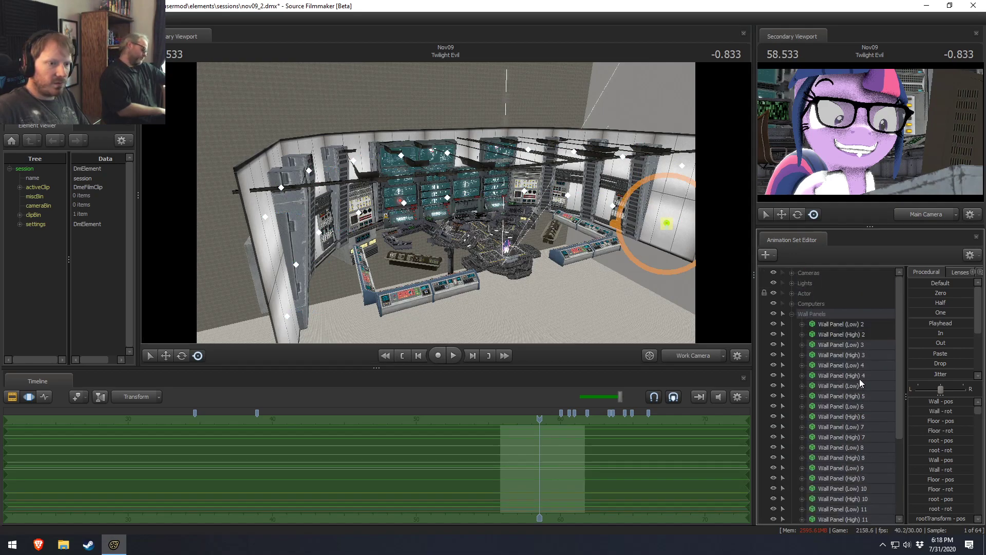
Delete Wall Panel (Low) 3 through Wall Panel (High) 12, and undo the deletion.
left_click(862, 346)
scroll(863, 354, "down", 4)
left_click(863, 427, "shift")
right_click(866, 426)
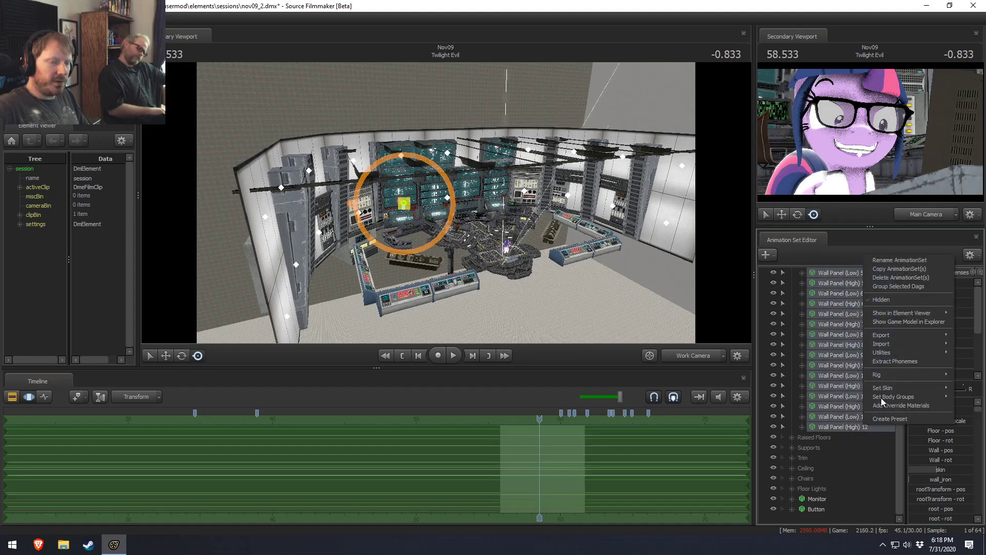
left_click(887, 278)
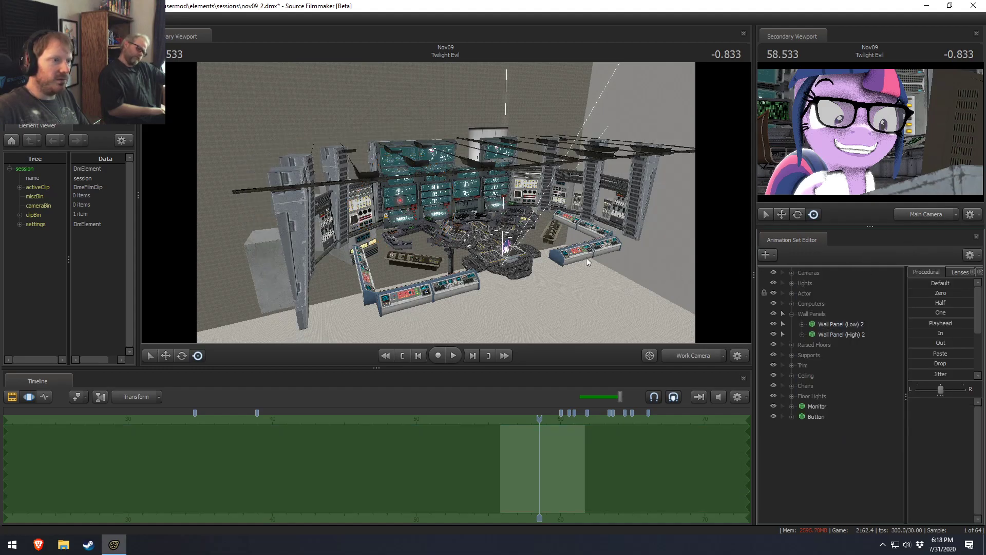
key("ctrl+z")
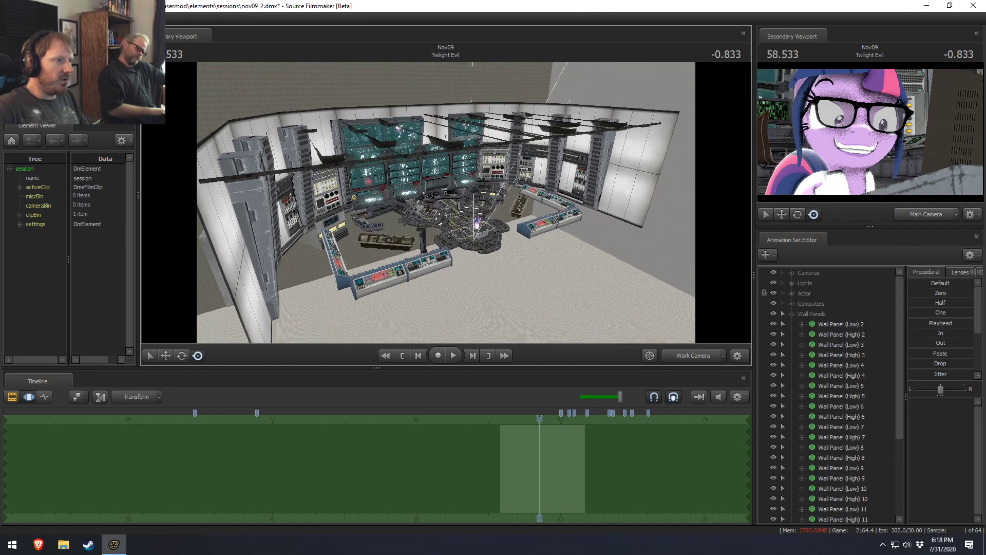
Lasso-select the wall panels along both sides of the control room in the work camera view.
left_click_drag(446, 203, 461, 192)
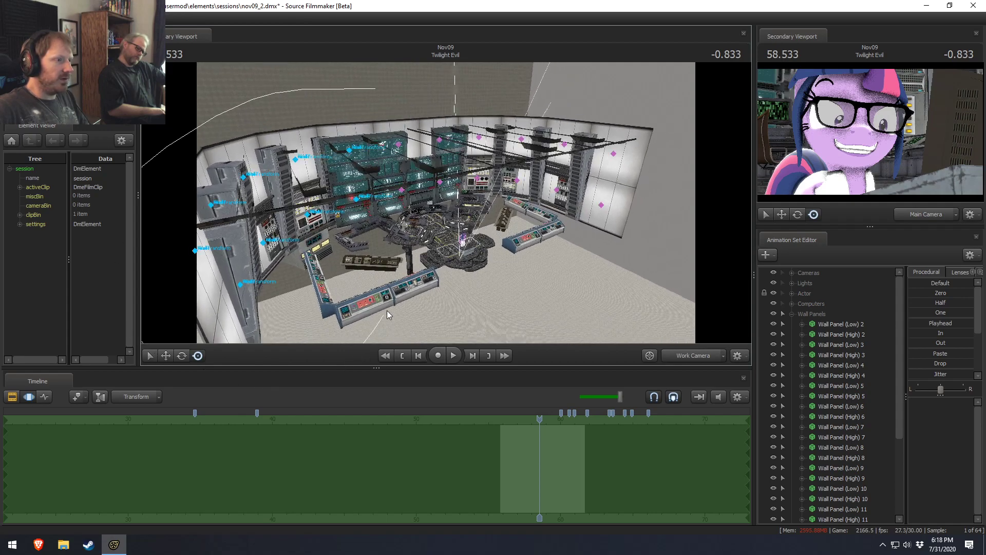
left_click_drag(446, 230, 539, 220)
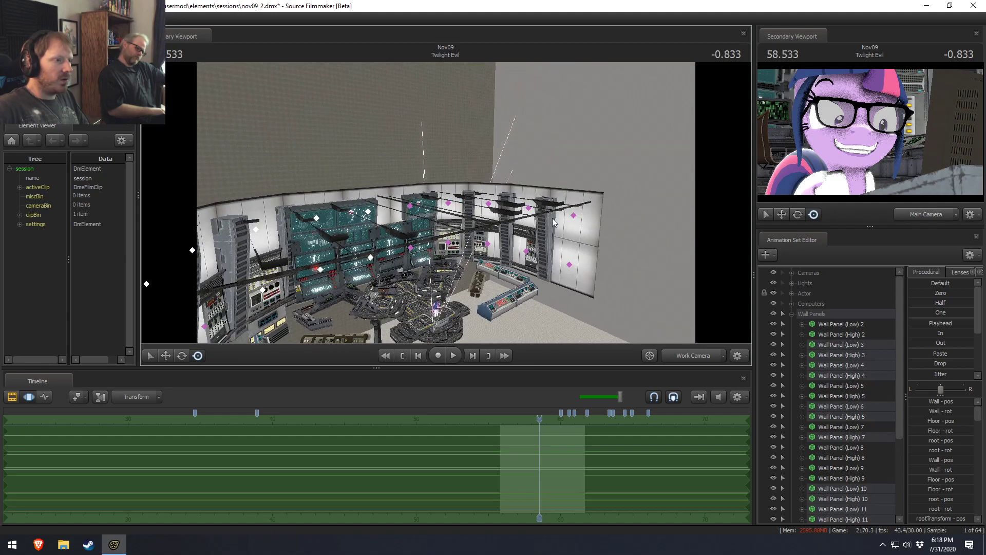
left_click_drag(530, 172, 586, 137, "ctrl+shift")
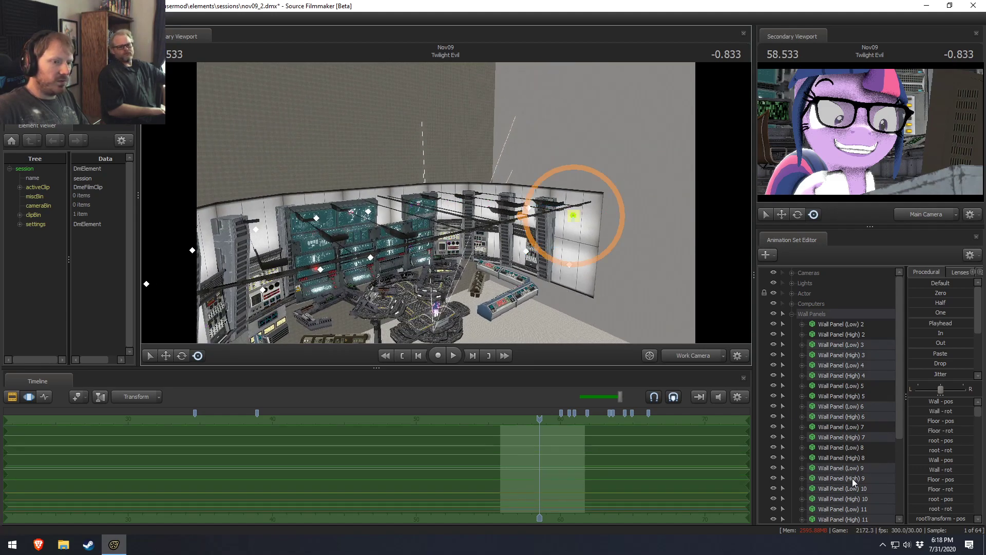
Delete the Low and High wall panels 3, 4, 6 and 9 through 12, plus Wall Panel (High) 7.
left_click_drag(856, 377, 860, 346)
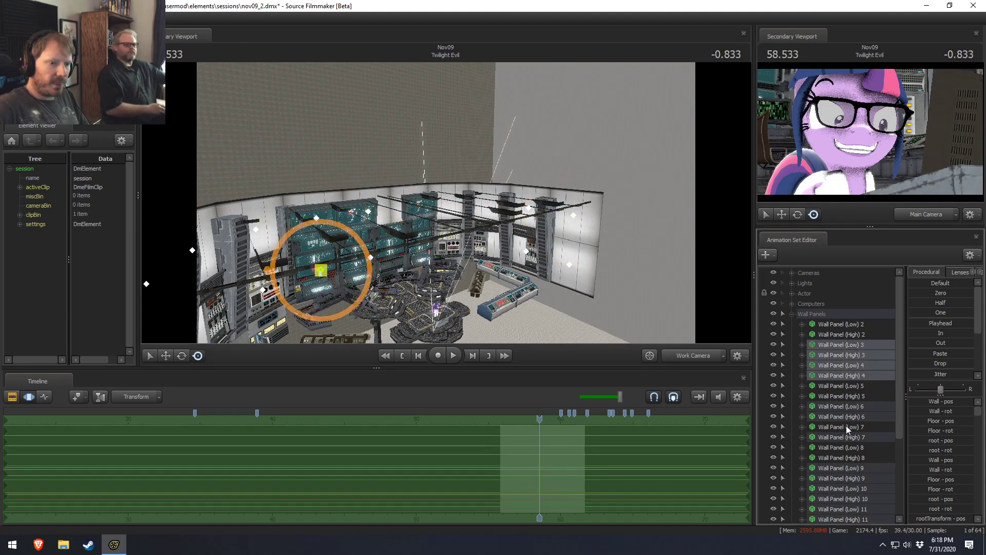
left_click(855, 403, "ctrl")
left_click(852, 417, "ctrl")
left_click(850, 438, "ctrl")
scroll(852, 421, "down", 3)
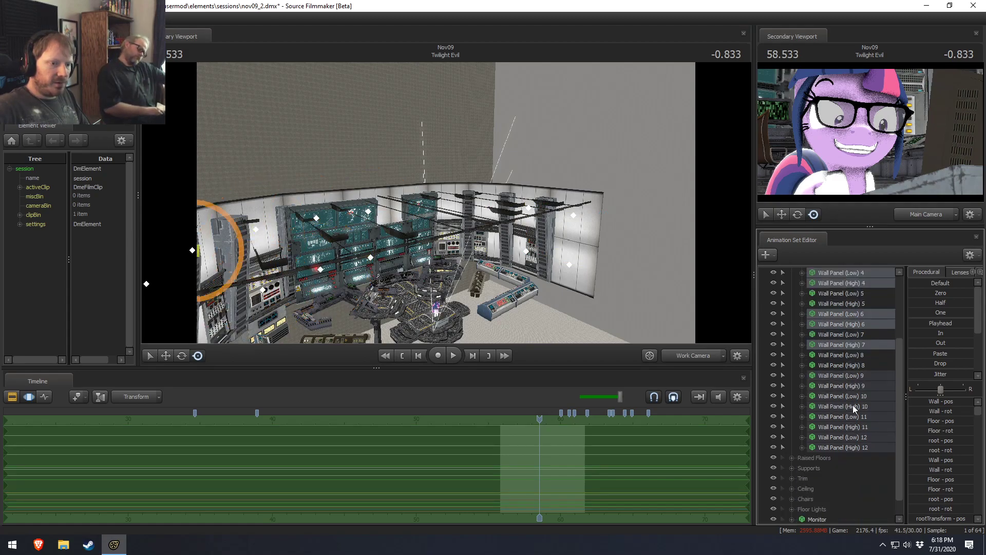
left_click_drag(859, 378, 859, 445, "ctrl")
right_click(859, 445)
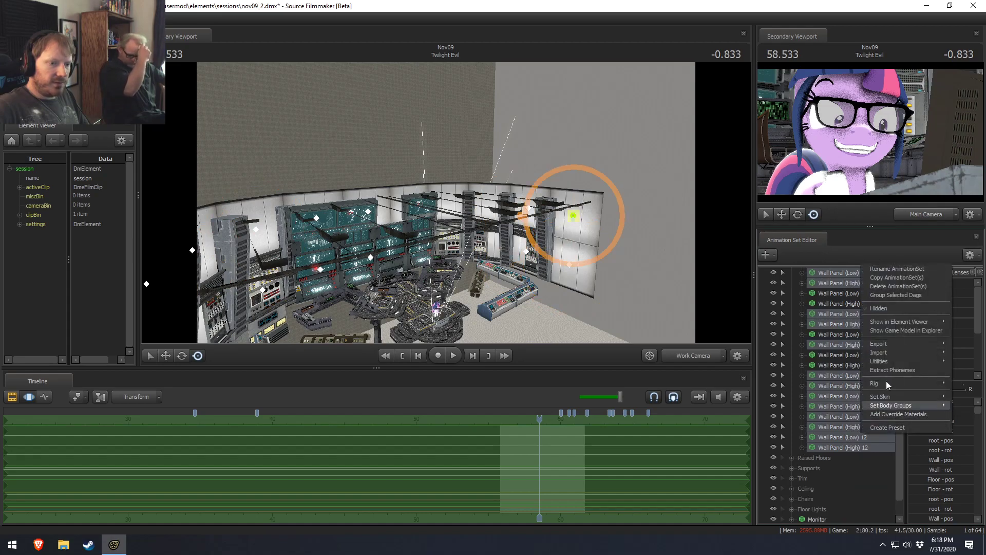
left_click(880, 286)
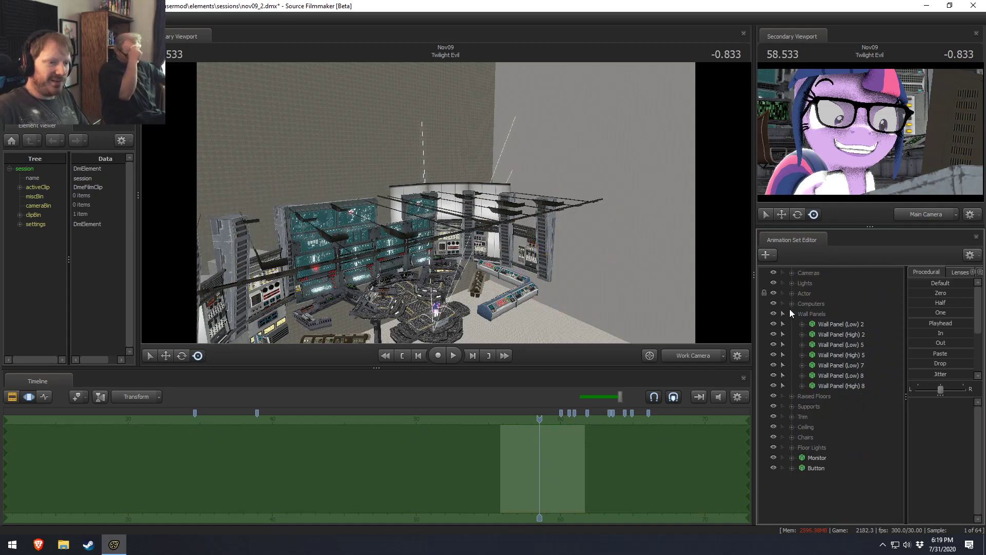
In the Raised Floors group, move the lasso-selected platform pieces aside and delete Raised Floor 1, 3, 5, 14, 15 and Raised Floor (Long) 1.
left_click(792, 313)
left_click(792, 324)
left_click(810, 324)
key("f")
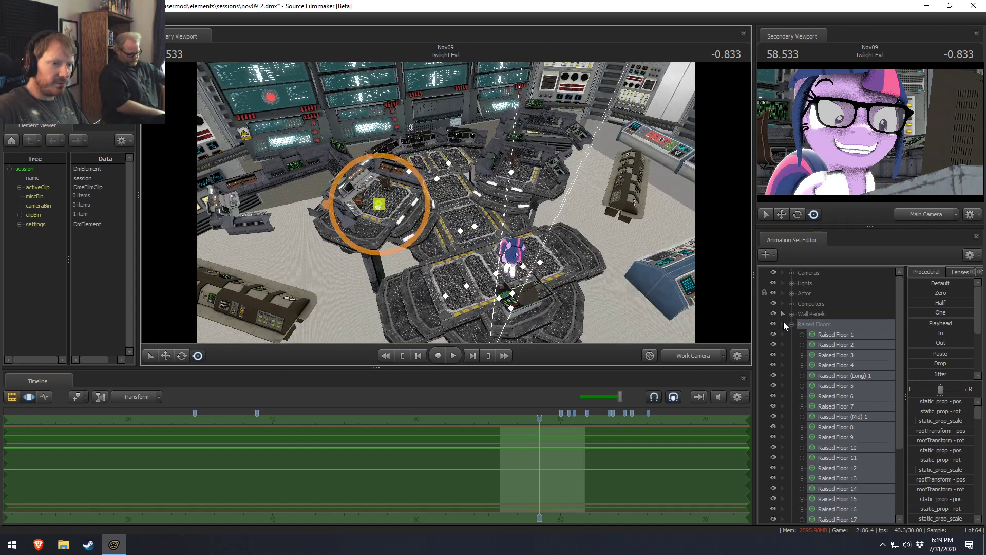
left_click_drag(406, 244, 405, 244)
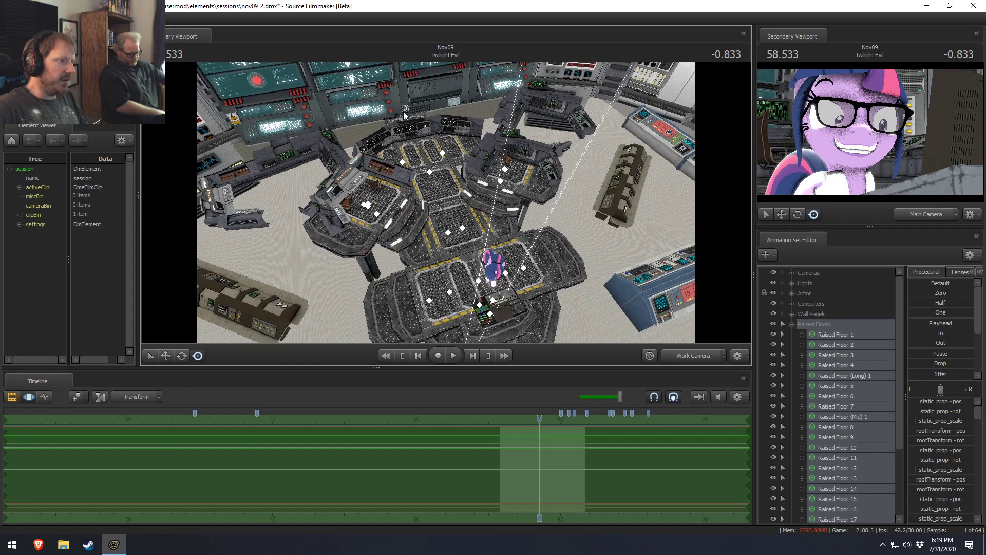
left_click(352, 265)
left_click(385, 149)
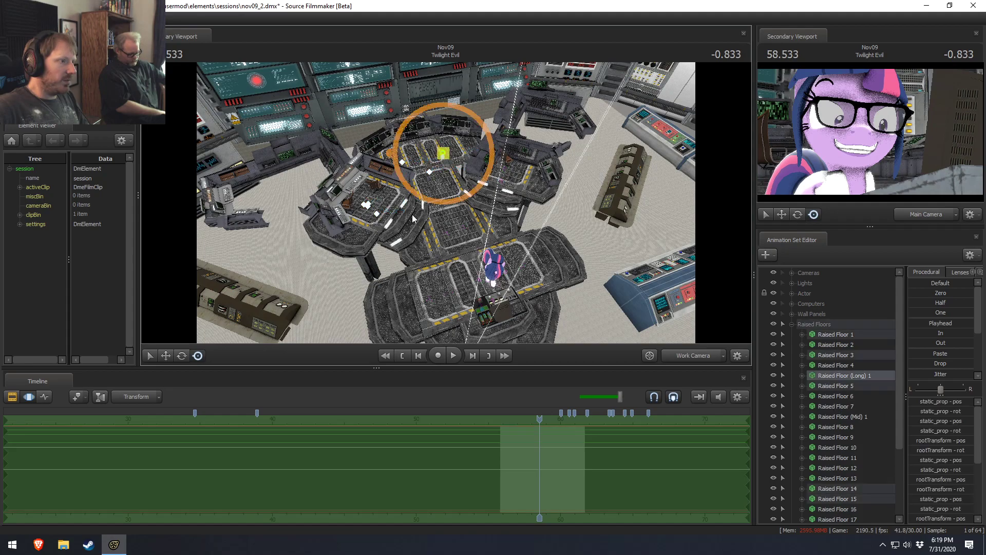
left_click_drag(452, 154, 311, 186)
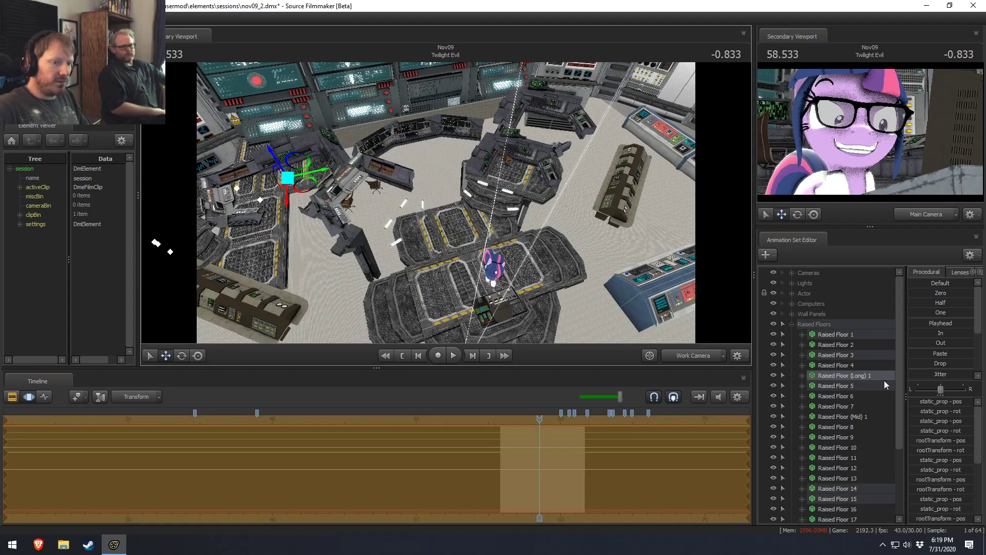
left_click(843, 386, "ctrl")
scroll(863, 412, "down", 3)
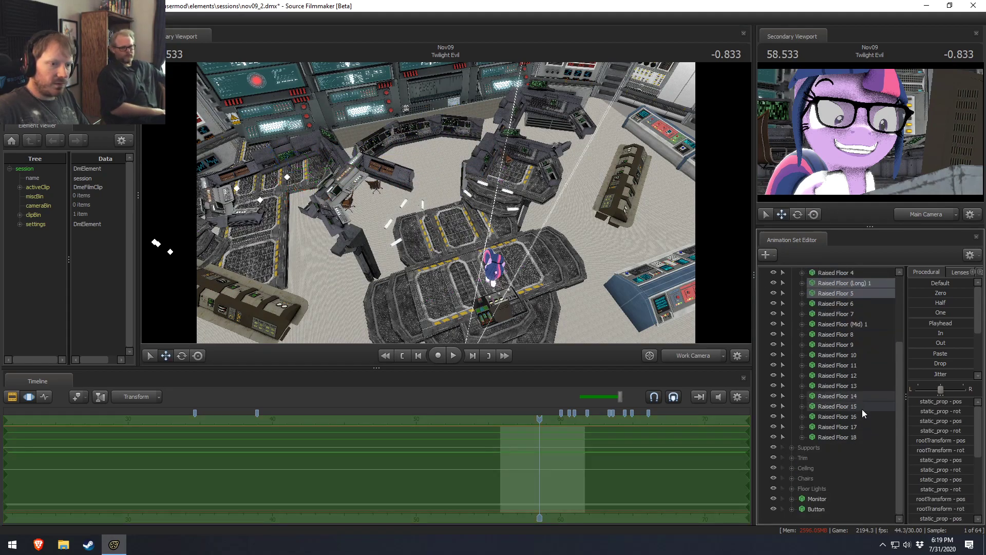
left_click(857, 403, "ctrl")
right_click(856, 403)
left_click(878, 307)
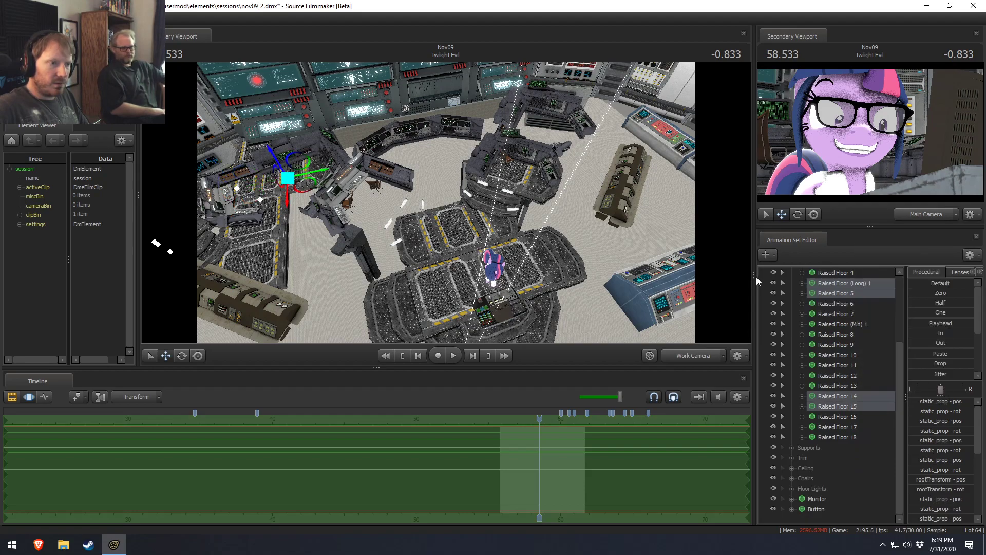
Delete Raised Floor 4, Raised Floor (Mid) 1, Raised Floor 8 through 13 and Raised Floor 16 through 18 around the character.
left_click(489, 124)
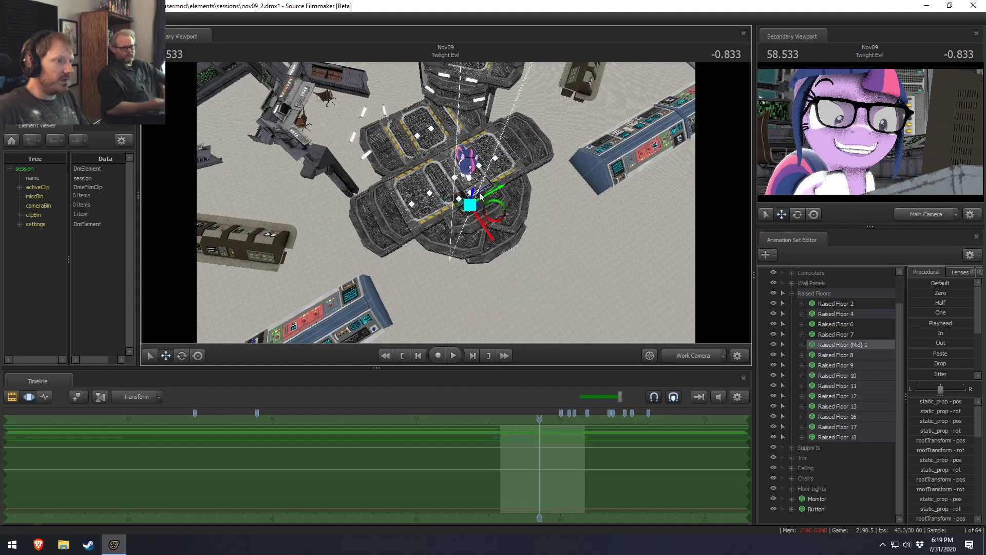
left_click_drag(519, 231, 572, 247)
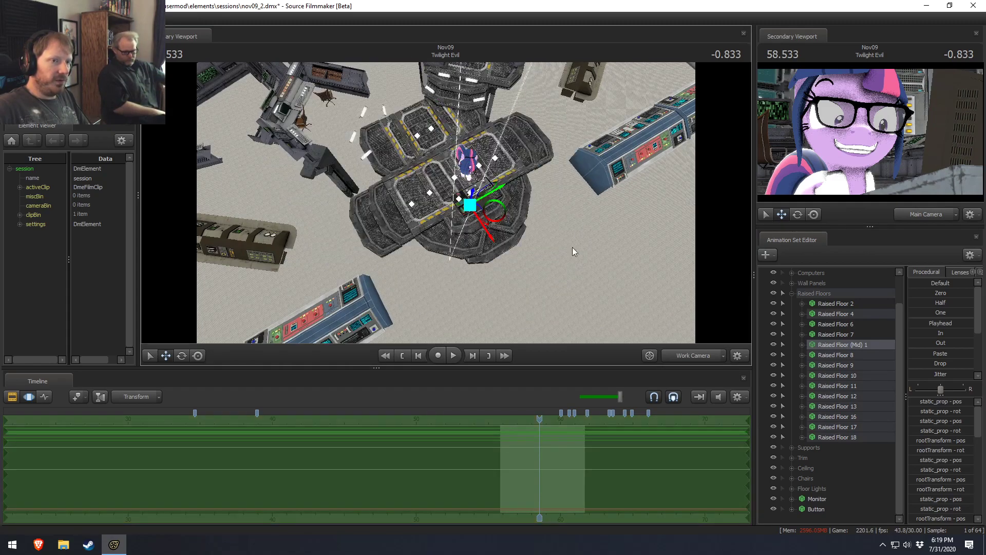
left_click(851, 347)
left_click(853, 437, "shift")
left_click(847, 313, "ctrl")
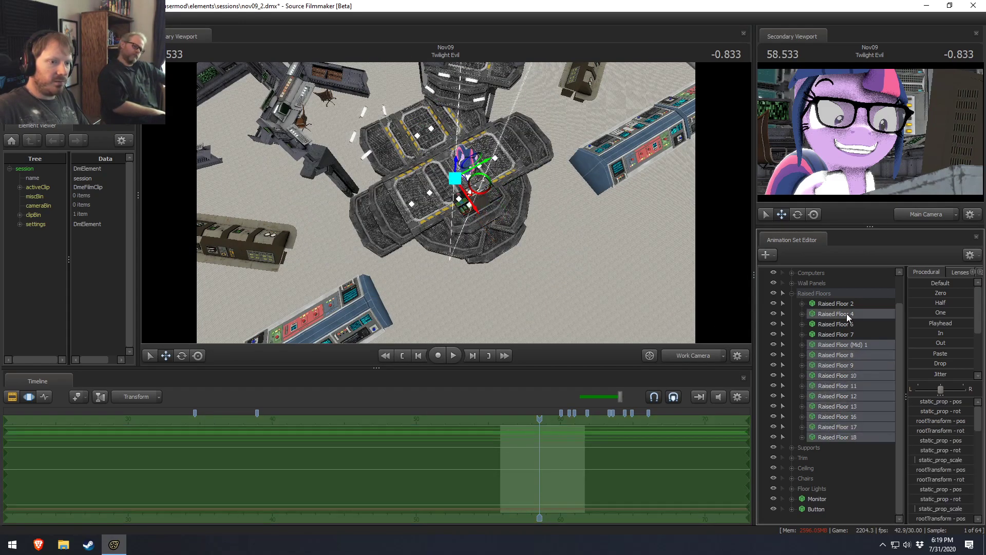
right_click(847, 313)
left_click(882, 338)
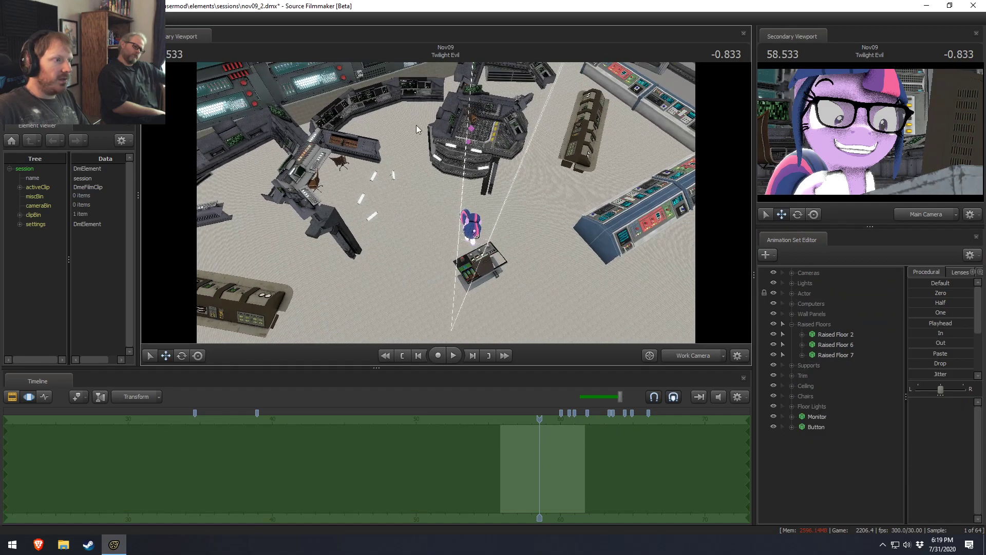
Lasso-select the outer wall supports in the Supports group and delete Wall Support 1, 3, 5, 6 and 7.
left_click(792, 324)
left_click(792, 334)
left_click_drag(537, 250, 537, 250)
left_click_drag(446, 202, 446, 203)
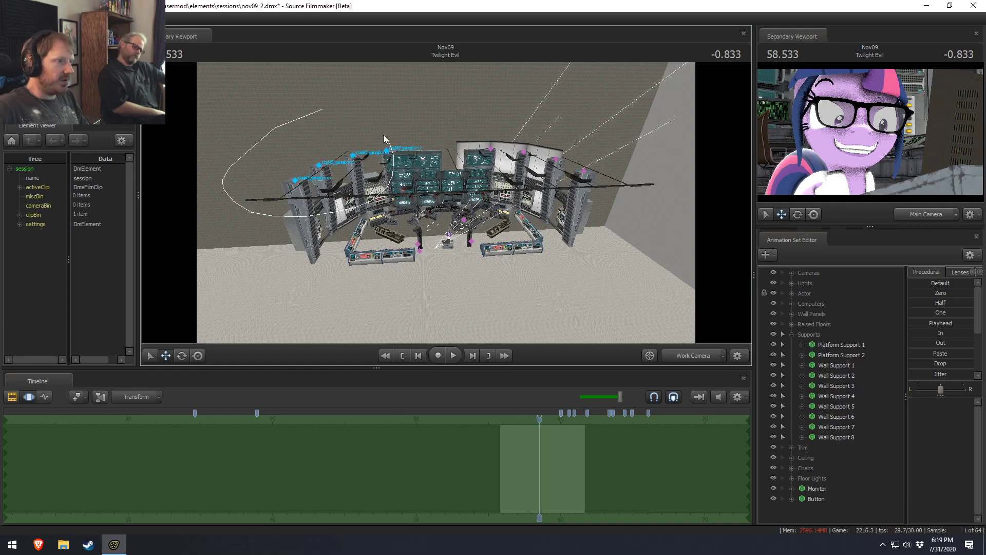
left_click(591, 178)
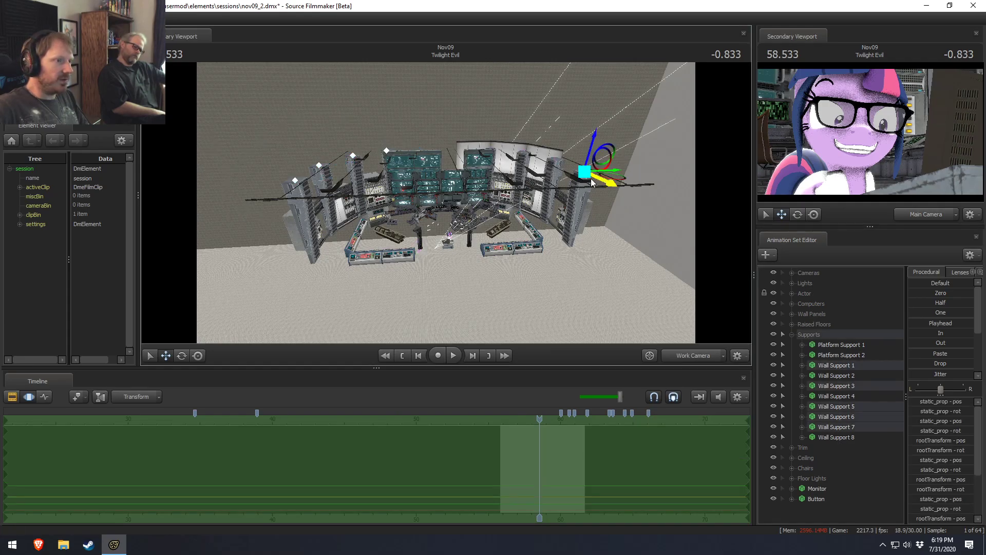
left_click(851, 418, "ctrl")
right_click(855, 364)
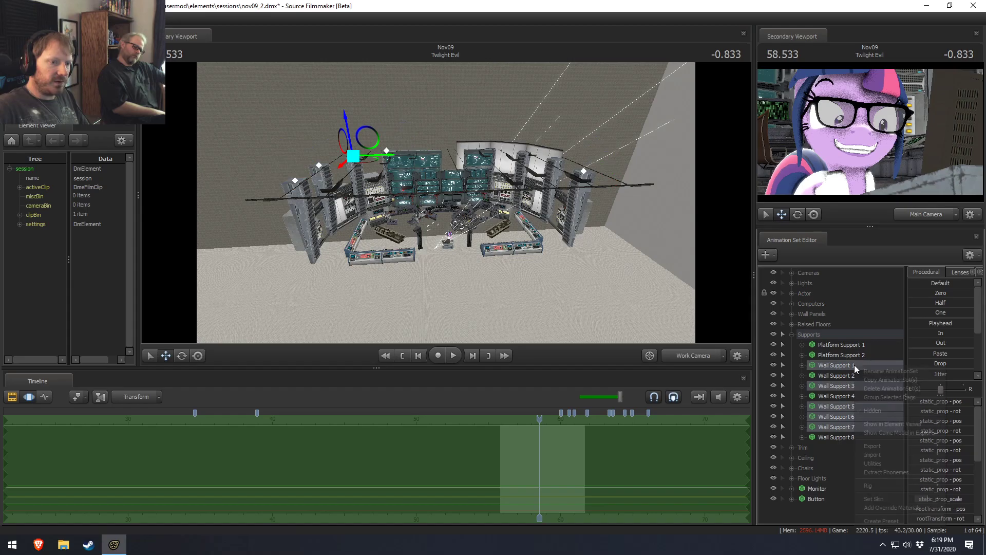
left_click(877, 385)
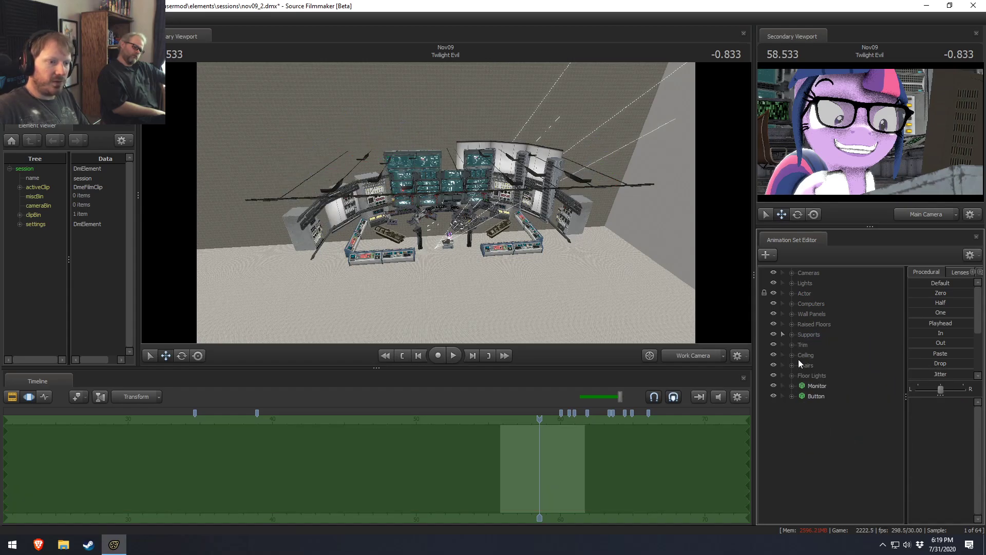
Delete Trim 1 through 3 and all Mid, High, Low and Rim trim lights numbered 1 through 3 from the Trim group.
left_click(792, 345)
left_click(810, 345)
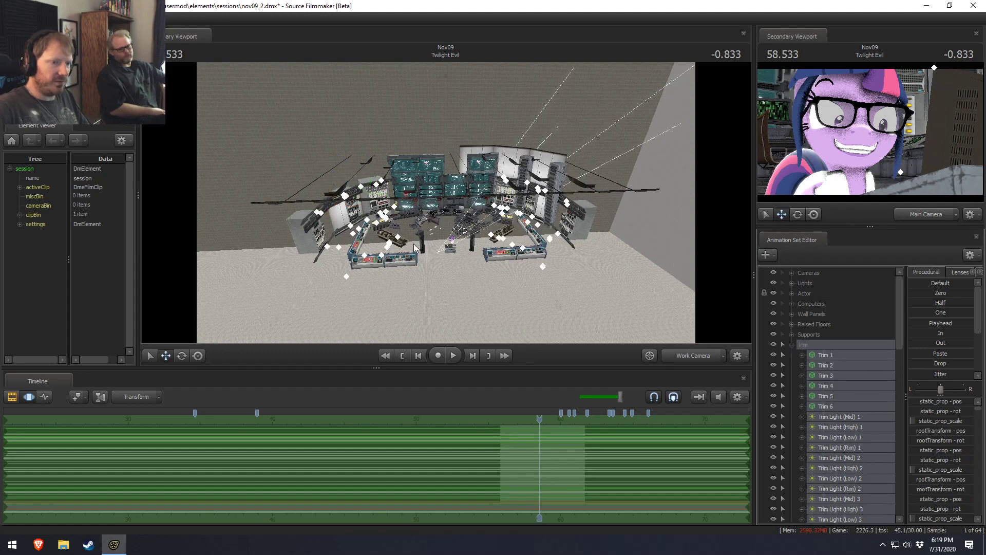
left_click_drag(238, 295, 413, 182)
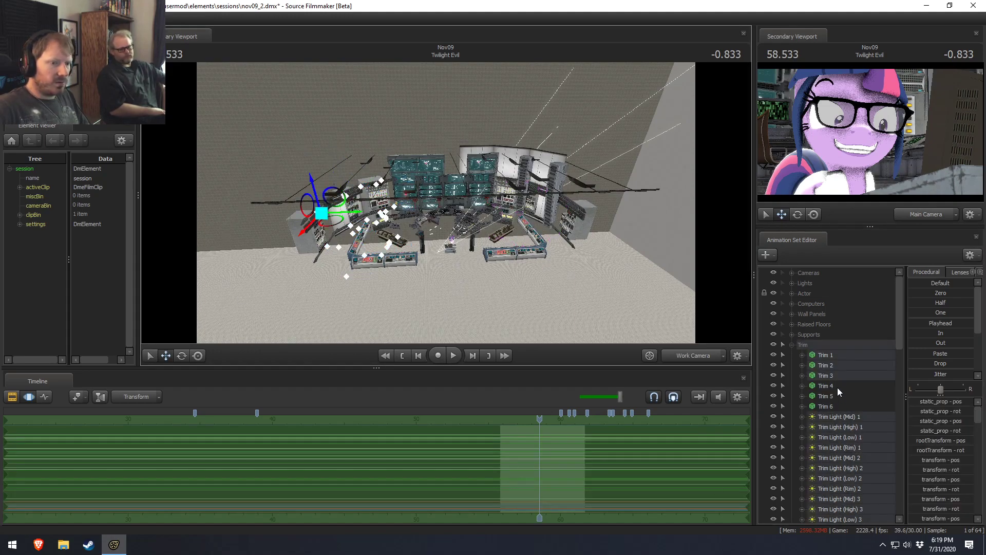
left_click(832, 357)
left_click(836, 376, "shift")
scroll(852, 418, "down", 3)
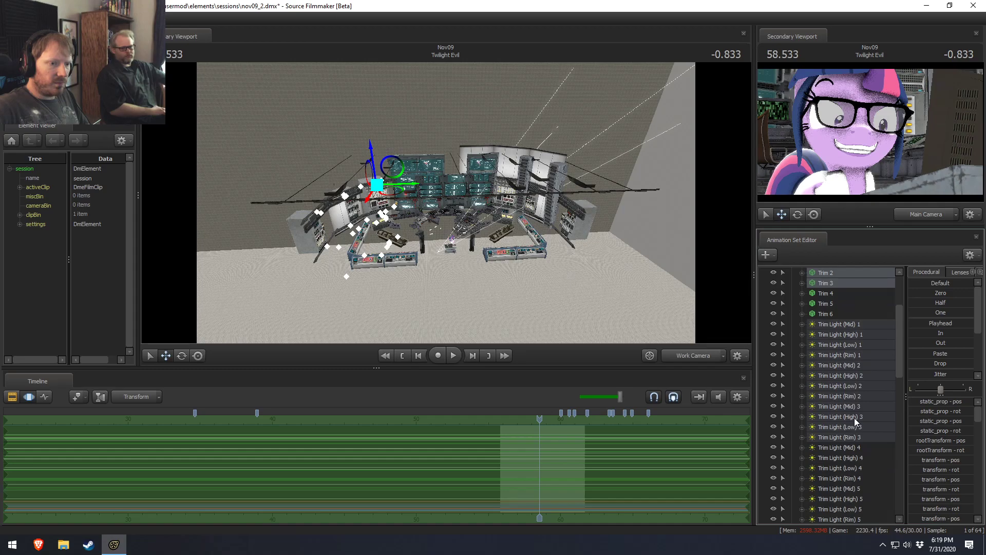
scroll(854, 449, "up", 2)
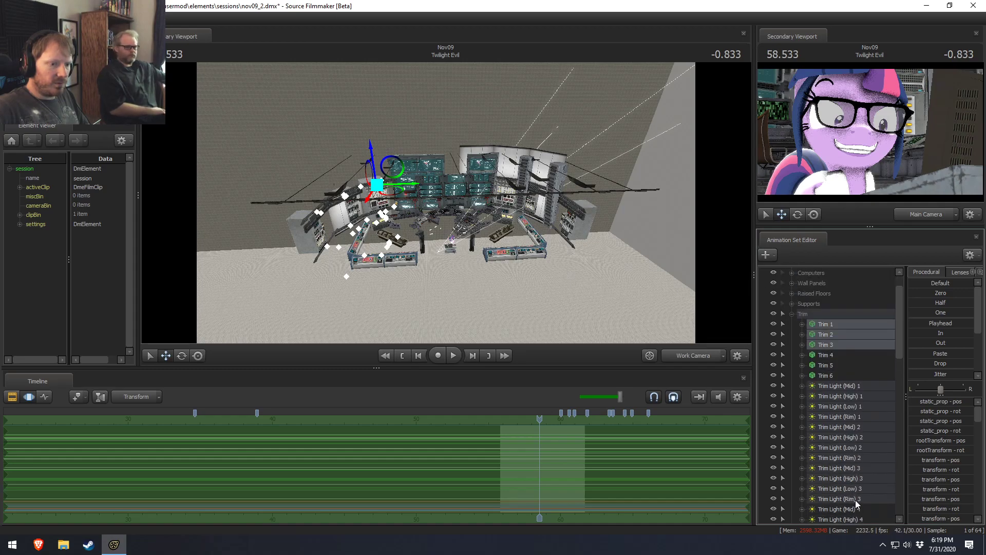
left_click(856, 501, "ctrl")
left_click(852, 386, "ctrl+shift")
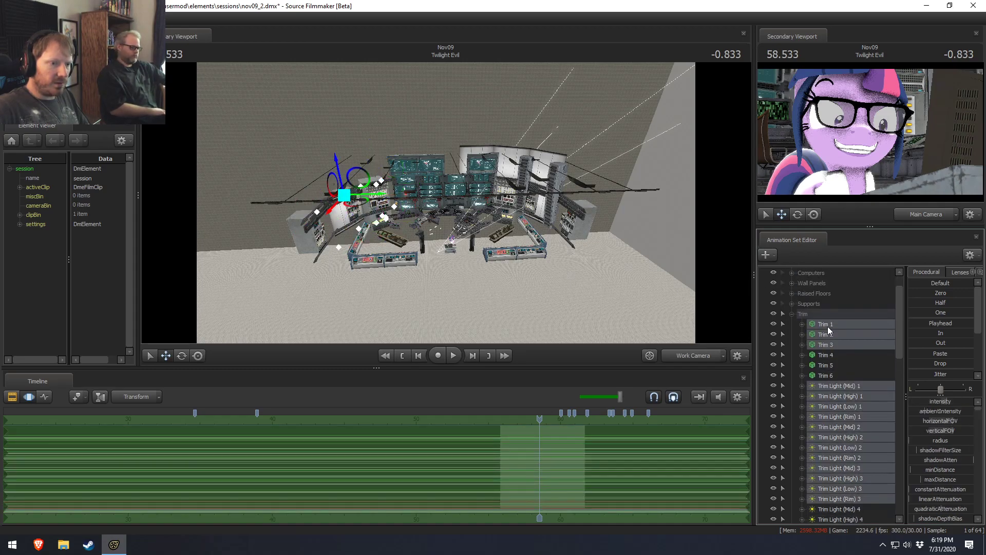
right_click(827, 326)
left_click(856, 350)
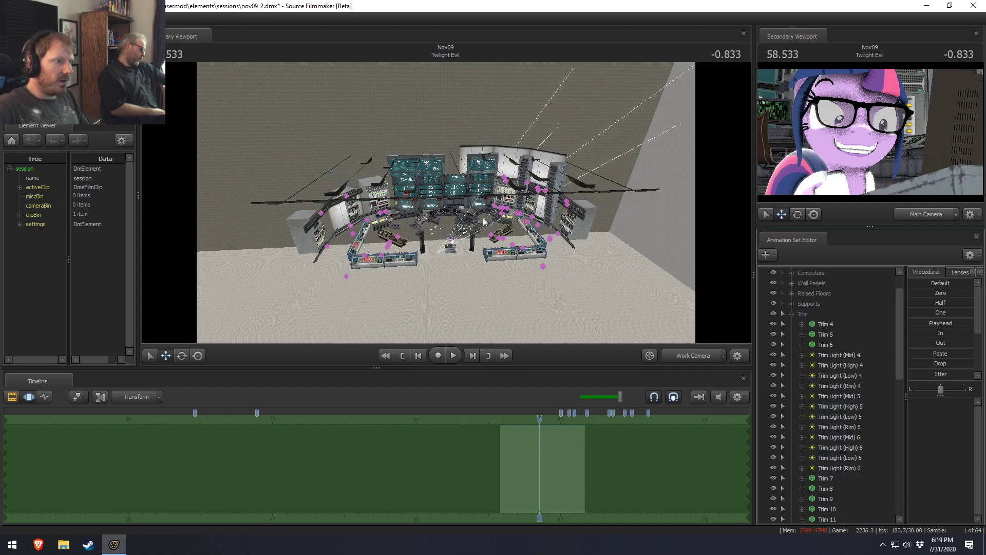
Delete Trim 7 through 9 together with the Mid, High, Low and Rim trim lights numbered 7 through 9.
mouse_move(330, 160)
left_mouse_down()
mouse_move(406, 203)
mouse_move(334, 165)
left_mouse_up()
scroll(863, 462, "down", 5)
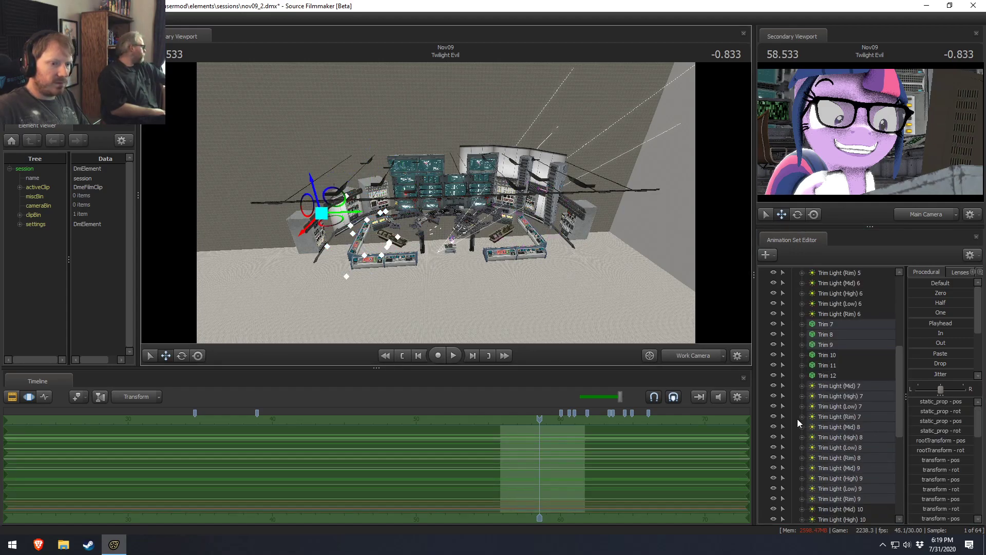
left_click(861, 498)
left_click(853, 386, "shift")
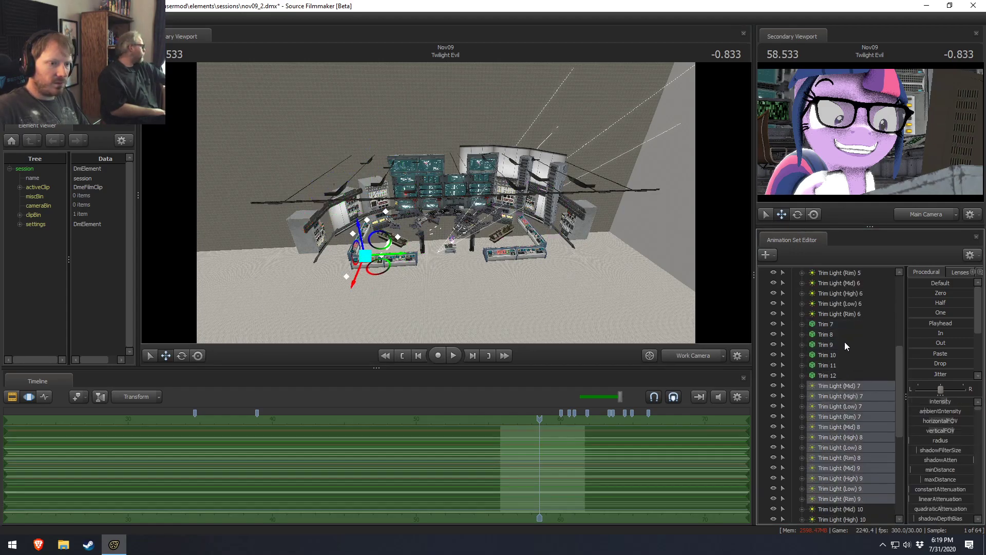
left_click(834, 325, "ctrl")
left_click(833, 343, "ctrl")
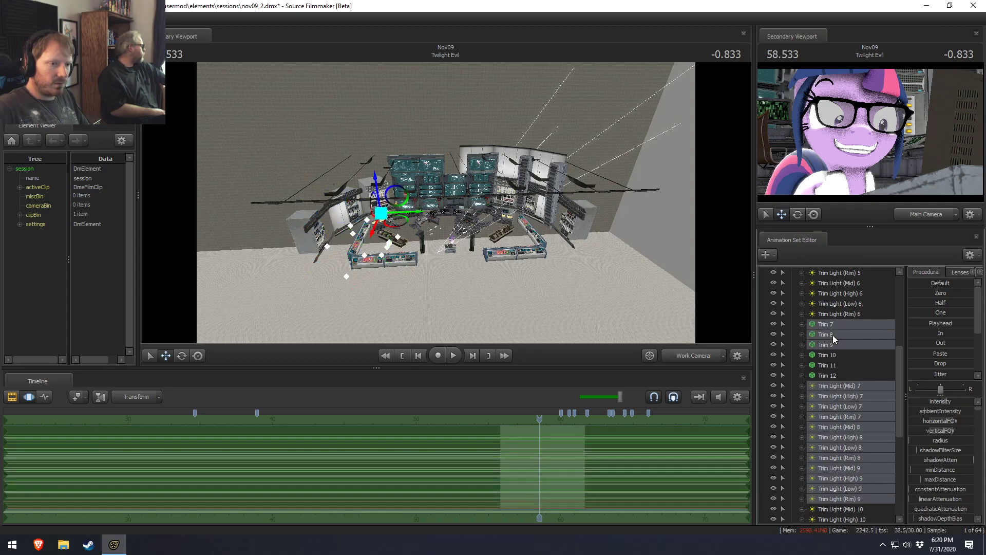
right_click(834, 335)
left_click(863, 356)
Lasso-select the last two trim pieces on the same side of the control room and delete Trim 13 and Trim 14.
left_click(251, 212)
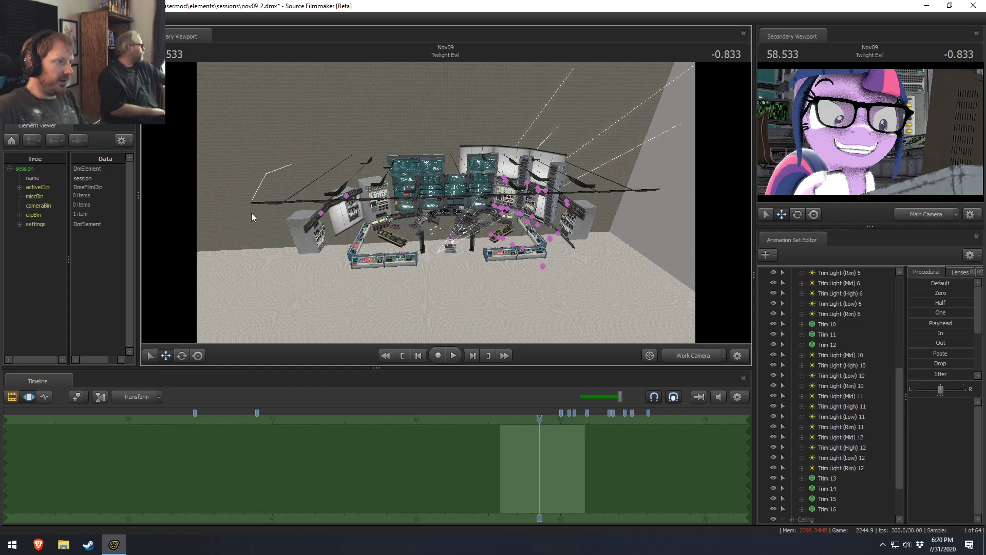
right_click(840, 479)
left_click(850, 355)
Lasso-select the trim at the opposite end of the room and move Trim 16 directly below Trim Light (Rim) 11 in the Trim group.
left_click_drag(446, 203, 518, 173)
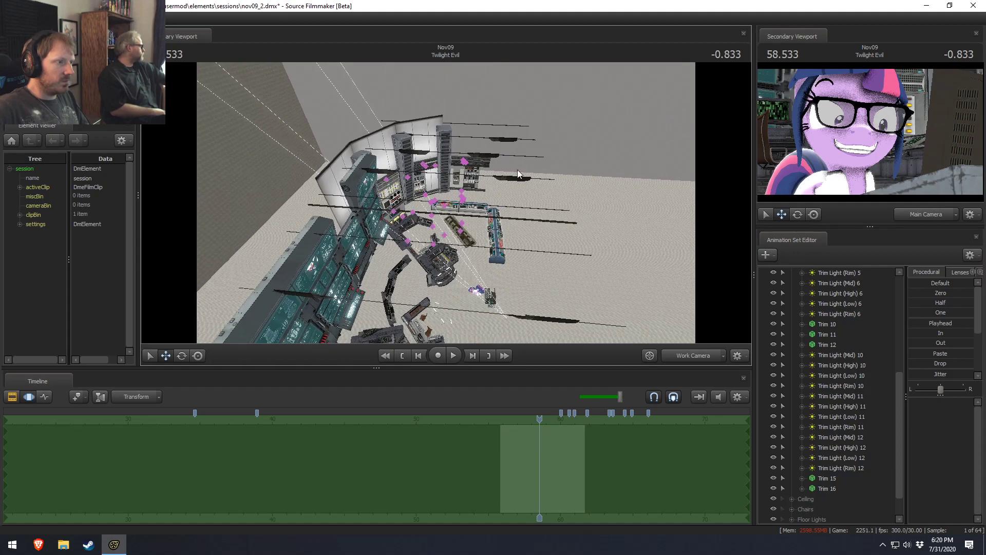
left_click(494, 235)
left_click(843, 487, "ctrl")
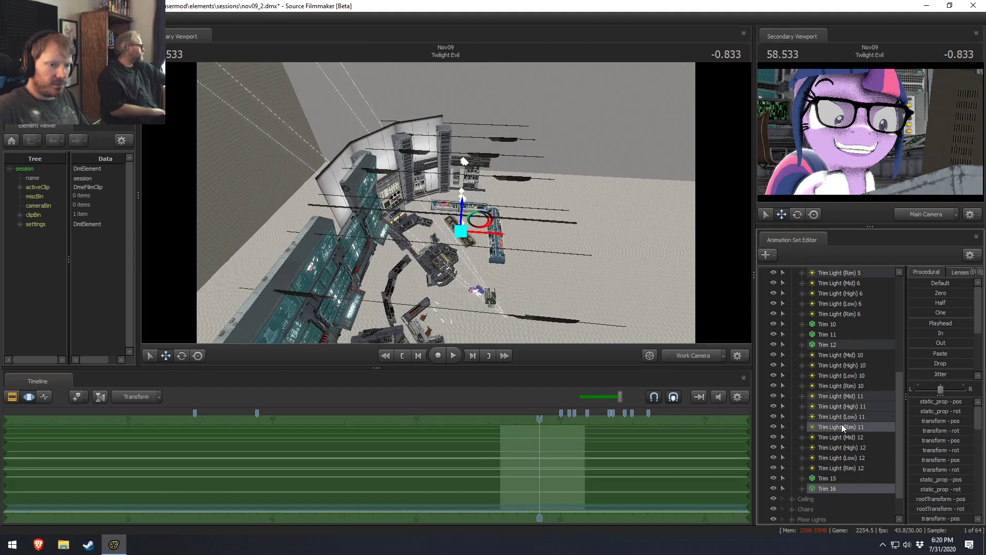
left_click_drag(841, 424, 847, 414)
Delete Trim 6, Trim 12 and Trim 16 together with the Mid, High, Low and Rim trim lights numbered 5 and 11.
left_click_drag(378, 100, 371, 91)
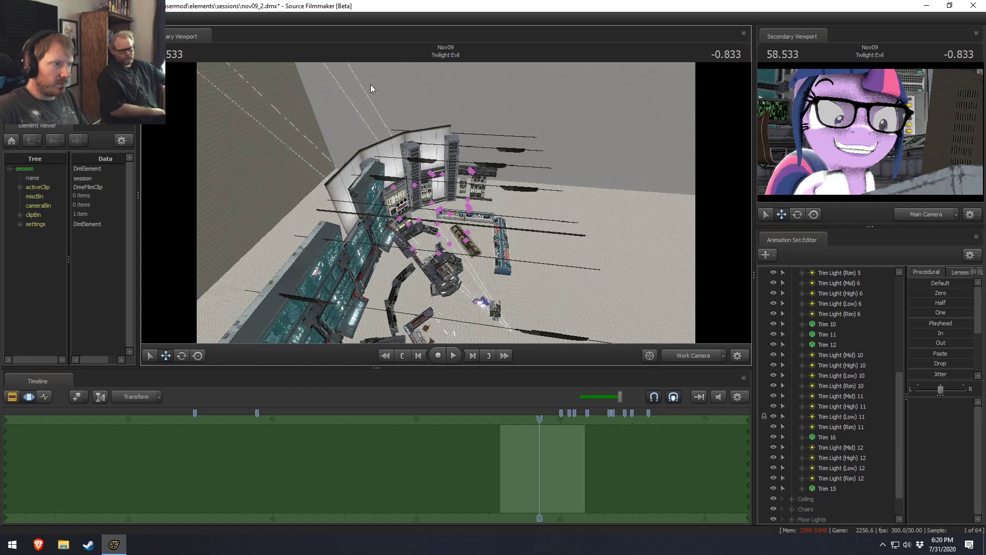
left_click(459, 237)
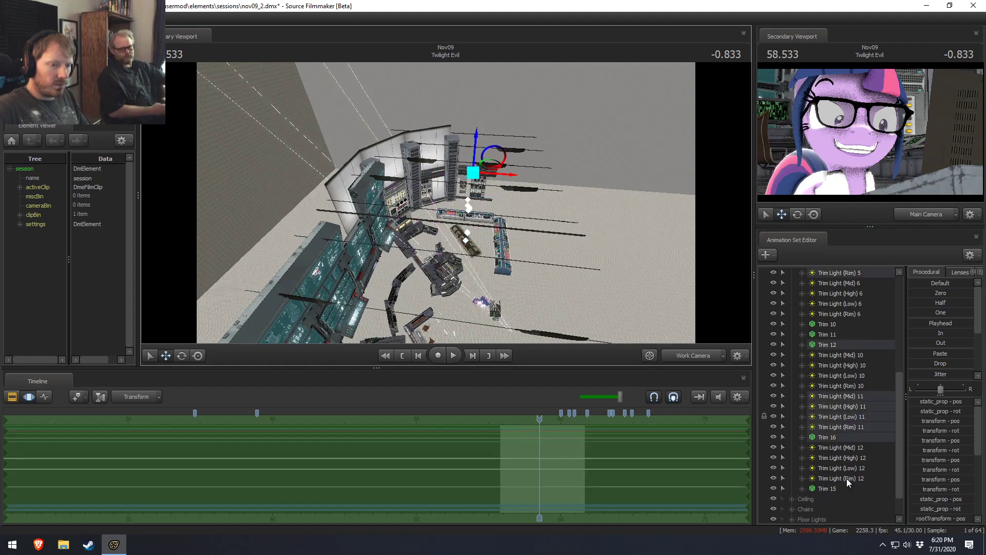
left_click(840, 437)
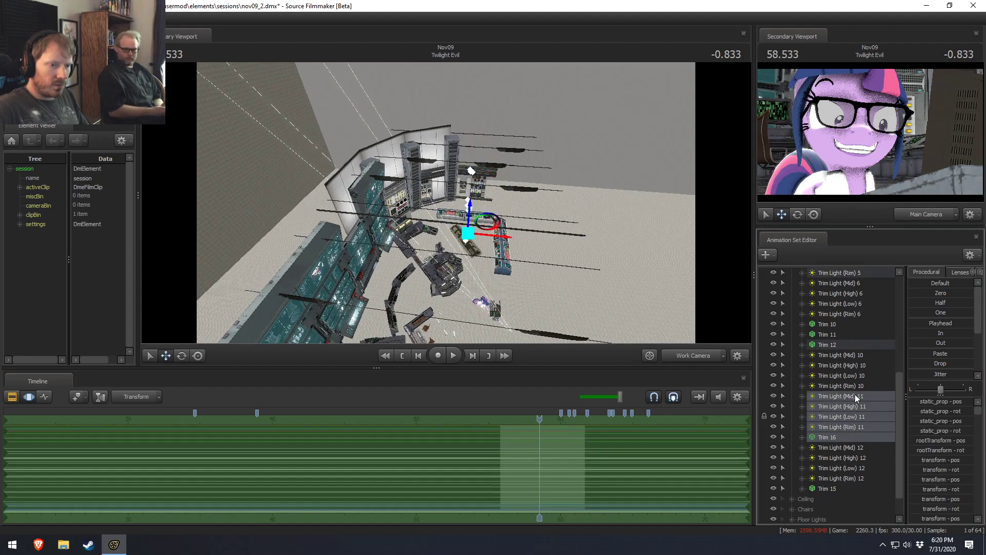
scroll(839, 355, "up", 3)
left_click(844, 354, "ctrl")
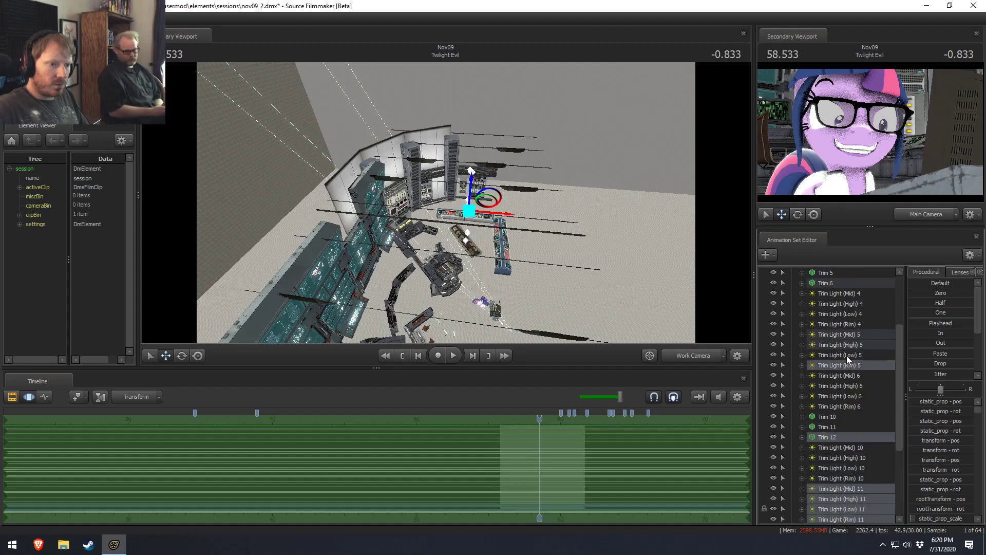
right_click(842, 282)
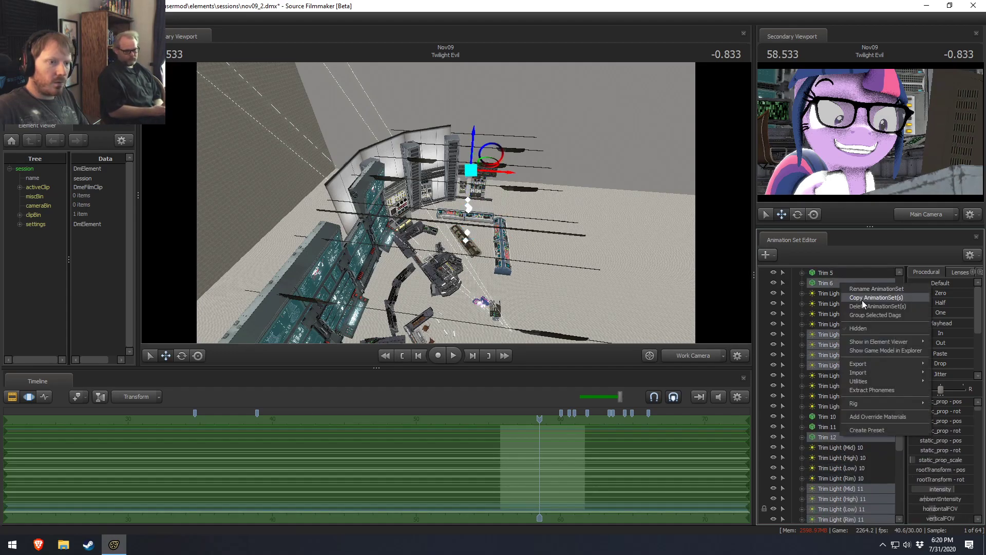
left_click(863, 303)
left_click_drag(549, 252, 501, 234)
scroll(778, 391, "up", 5)
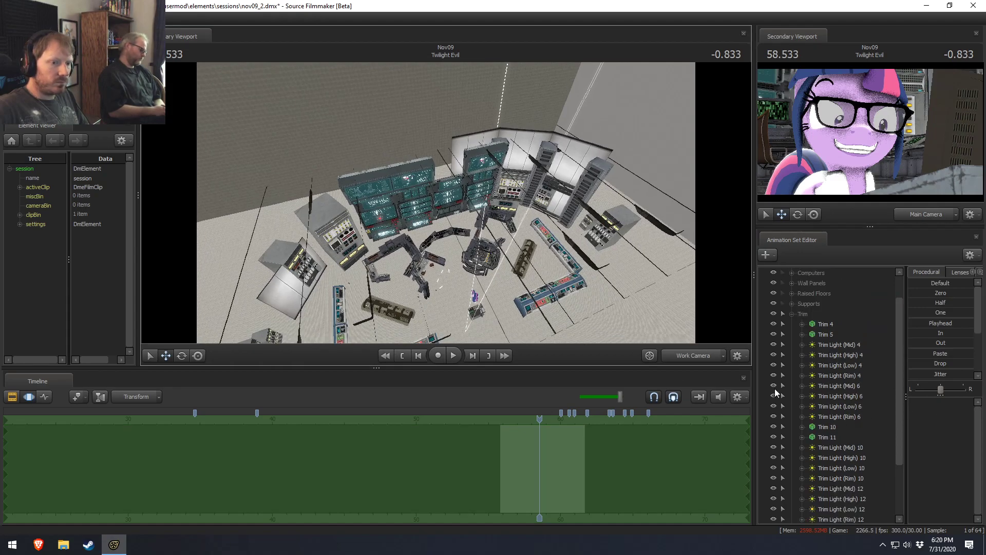
Select the Ceiling group and the Chairs group in turn to see where their pieces sit in the control room.
left_click(793, 345)
left_click(792, 354)
left_click(815, 359)
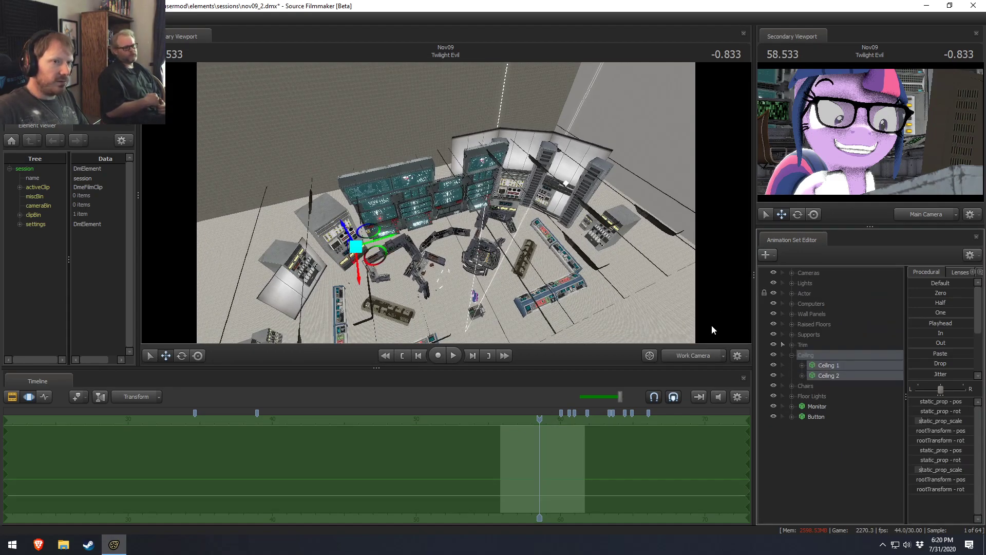
left_click(792, 355)
left_click(792, 365)
left_click(813, 366)
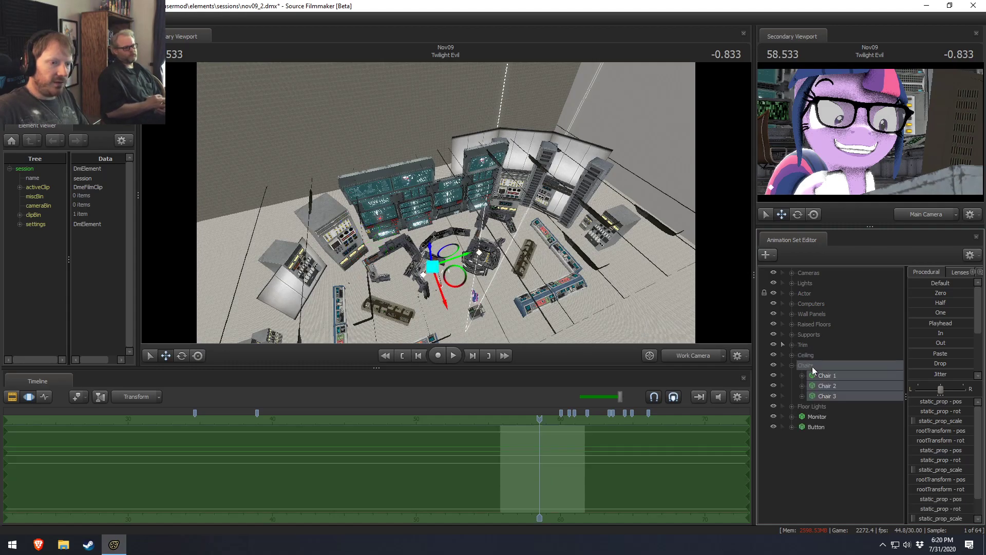
left_click_drag(446, 226, 473, 218)
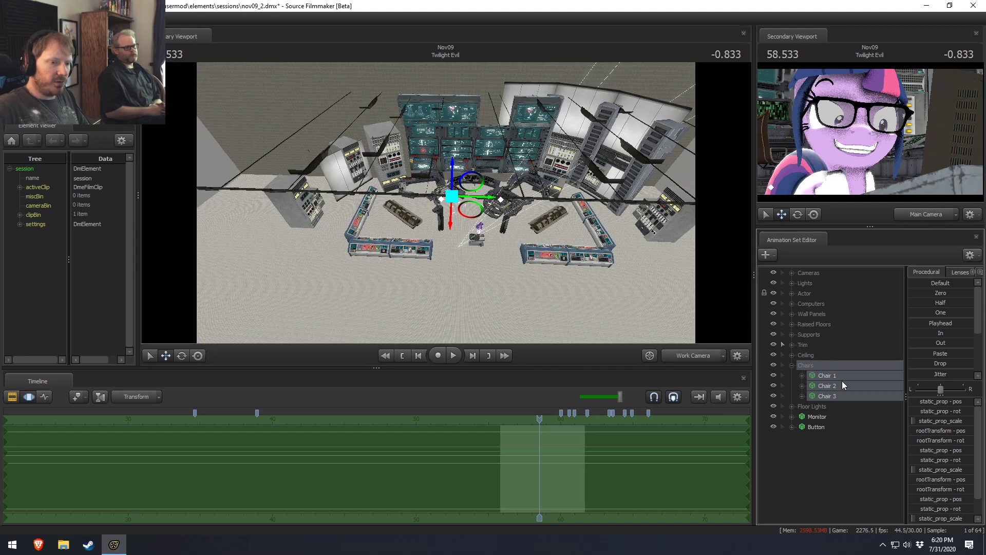
Check which seat Chair 3 is, and delete Chair 1 and Chair 2 from the Chairs group.
left_click(843, 382)
double_click(778, 393)
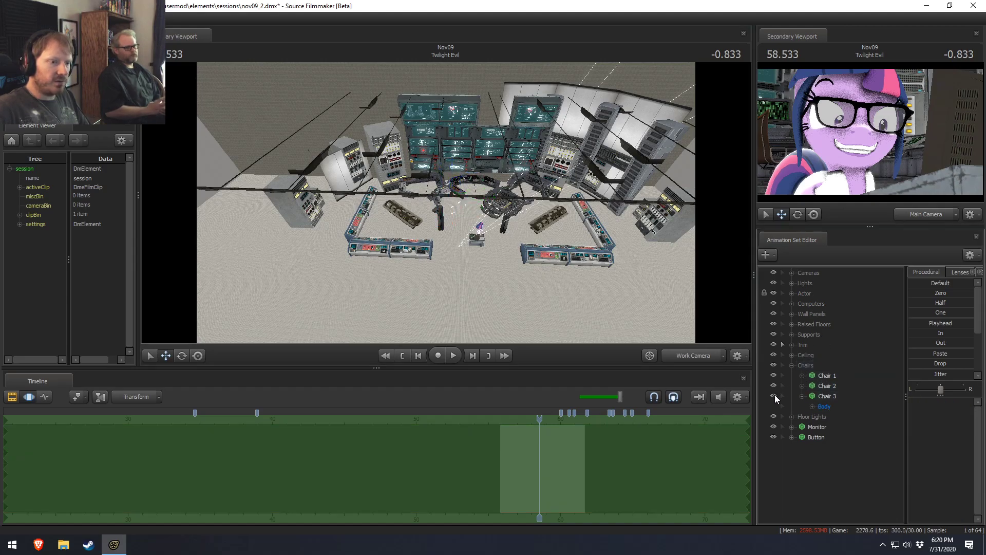
left_click(802, 396)
left_click_drag(817, 386, 821, 374)
right_click(821, 374)
left_click(852, 387)
left_click(792, 365)
Expand the Floor Lights group, make it selectable in the viewport, and make the Trim group unselectable.
left_click(793, 376)
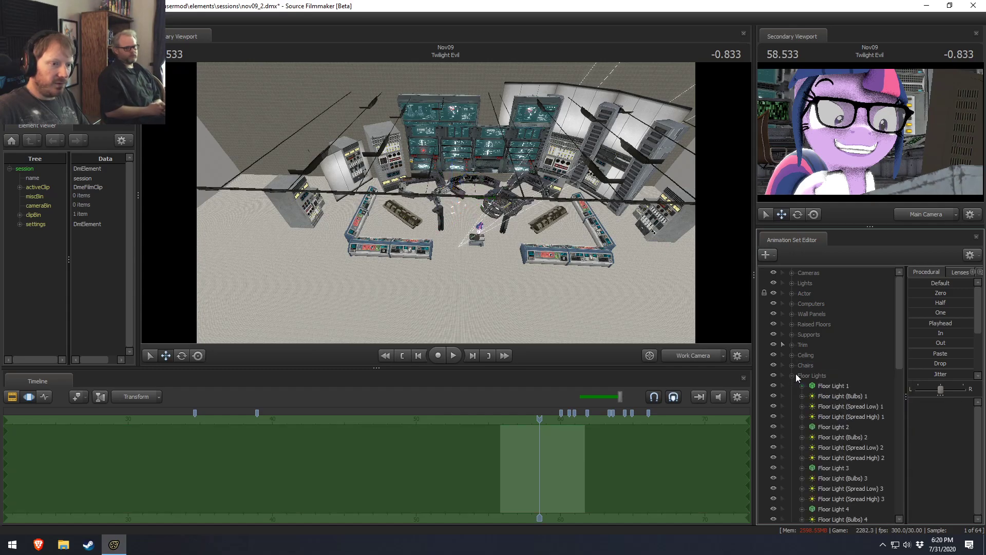
left_click(798, 375)
left_click(782, 373)
left_click(782, 344)
Frame the consoles and floor lights in the work camera view and turn on scene lighting in the primary viewport.
left_click(402, 138, "ctrl")
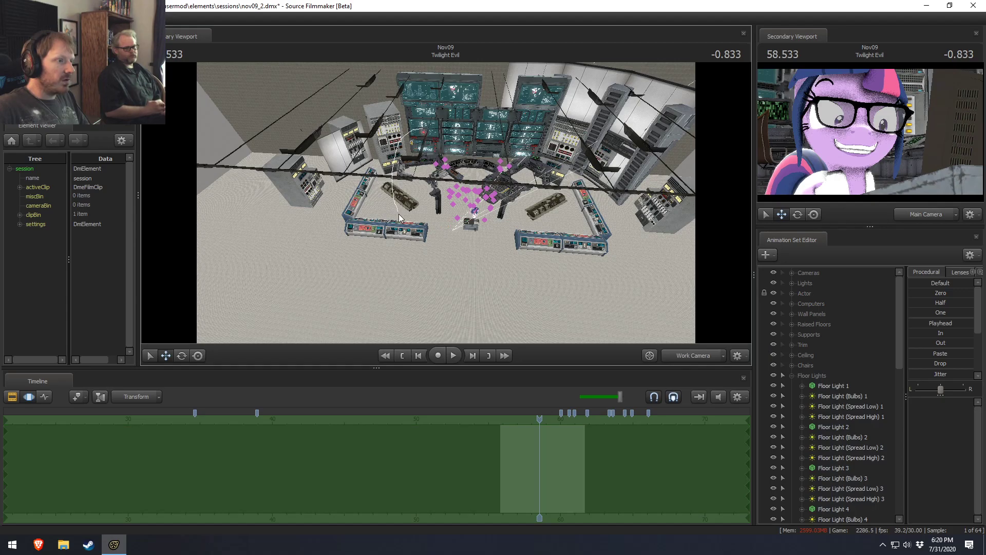
mouse_move(403, 227)
left_mouse_down("ctrl")
mouse_move(517, 262)
mouse_move(529, 206)
mouse_move(546, 214)
mouse_move(575, 275)
left_mouse_up("ctrl")
left_click(575, 272)
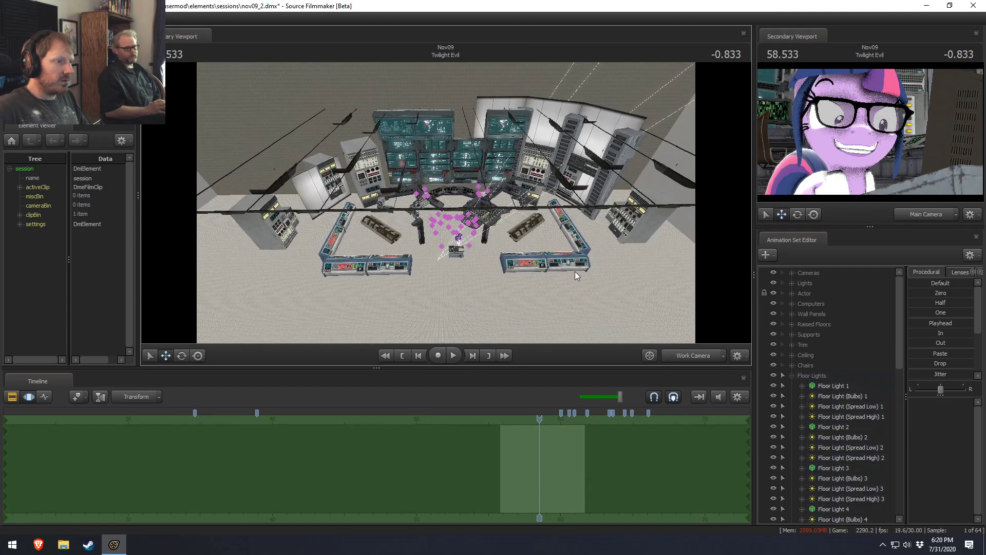
right_click(553, 230)
left_click(575, 254)
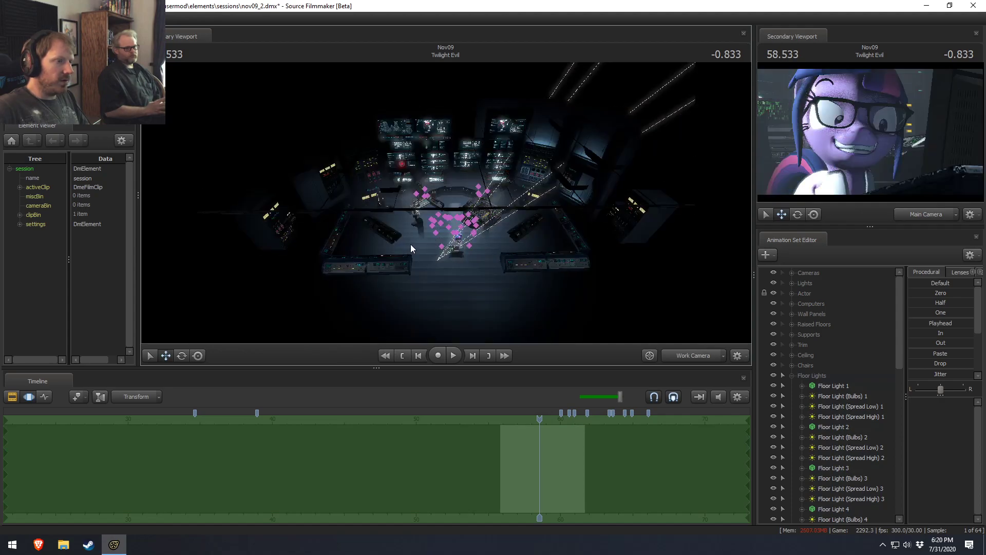
Lasso-select the floor lights, review them in the list, and delete Floor Light 1 down through Floor Light (Bulbs) 5.
mouse_move(398, 248)
left_mouse_down("ctrl")
mouse_move(495, 236)
mouse_move(492, 247)
left_mouse_up("ctrl")
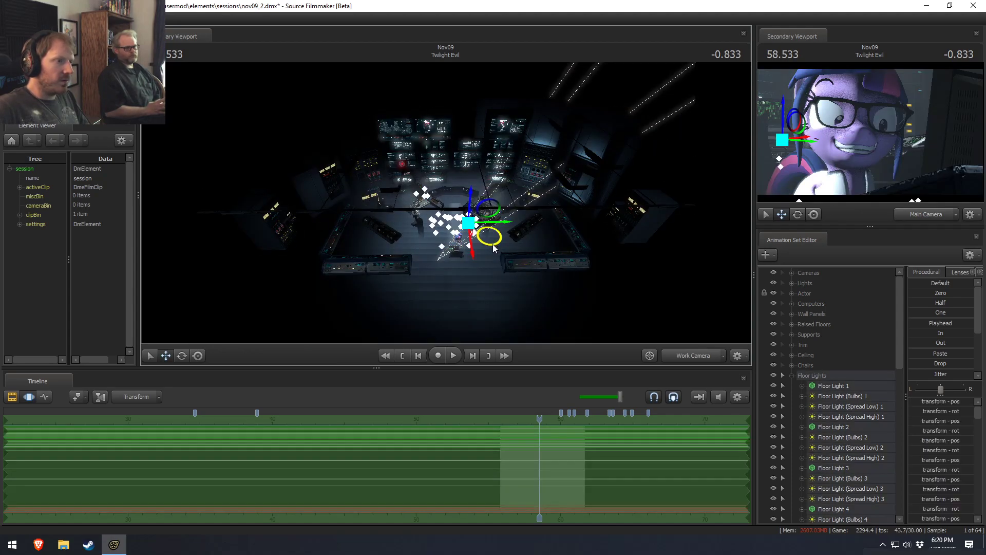
left_click(832, 377)
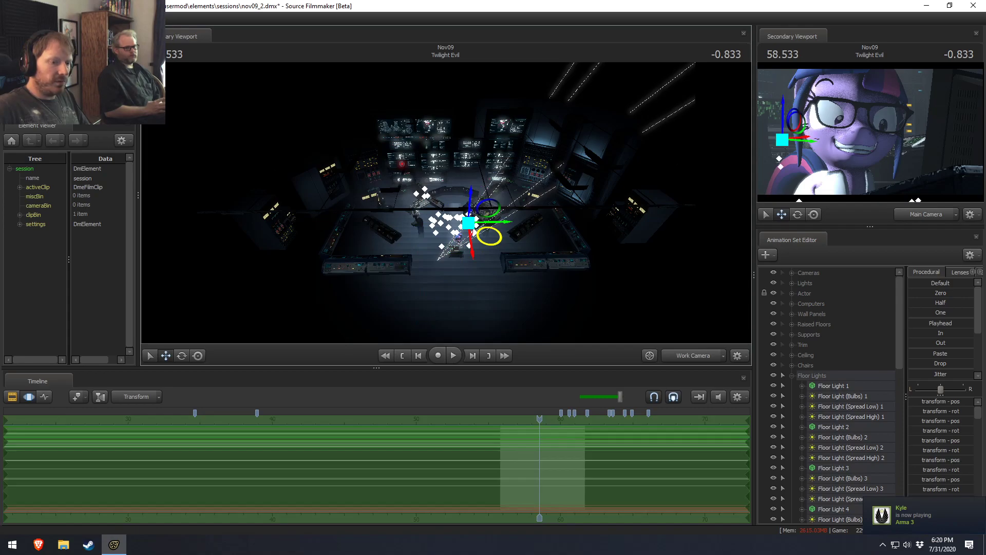
scroll(833, 465, "down", 10)
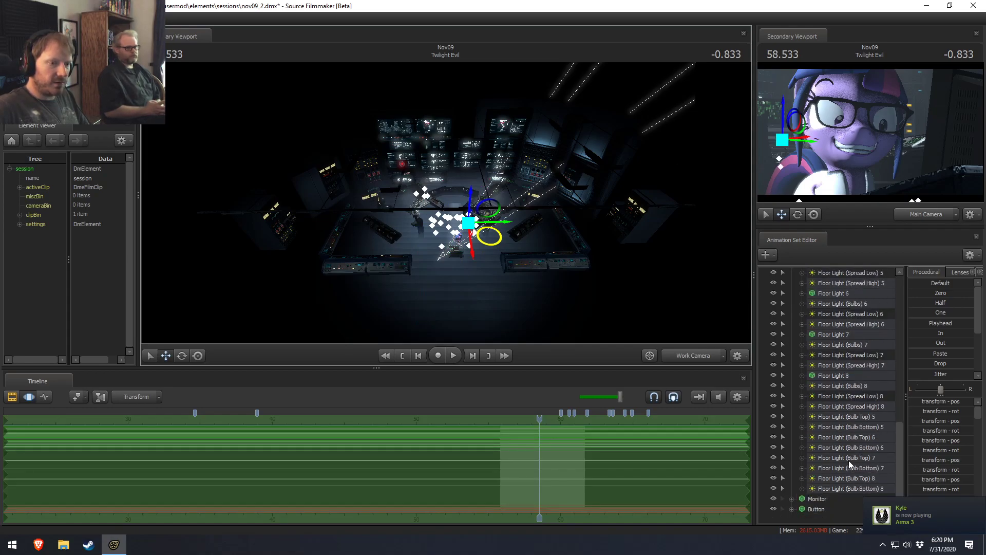
scroll(849, 461, "up", 3)
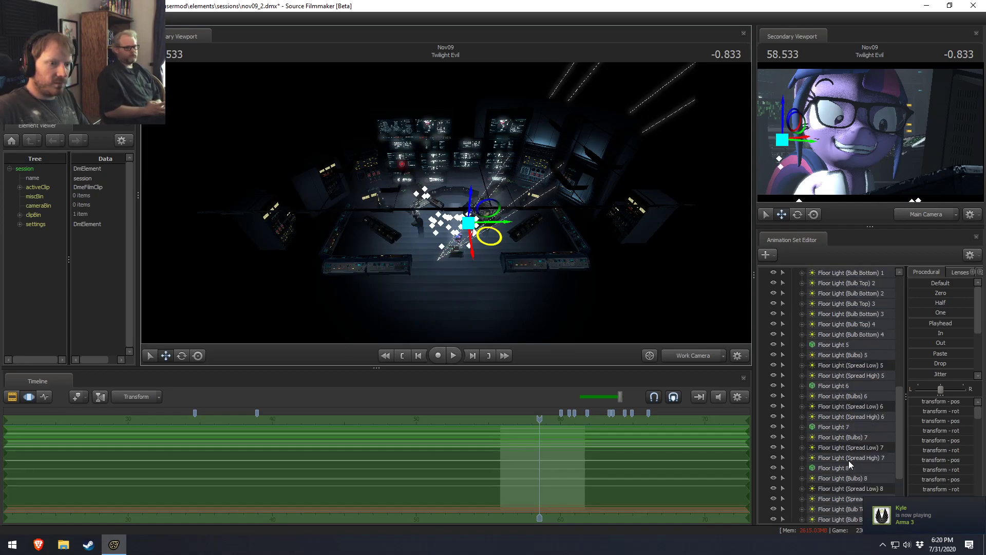
scroll(849, 461, "up", 3)
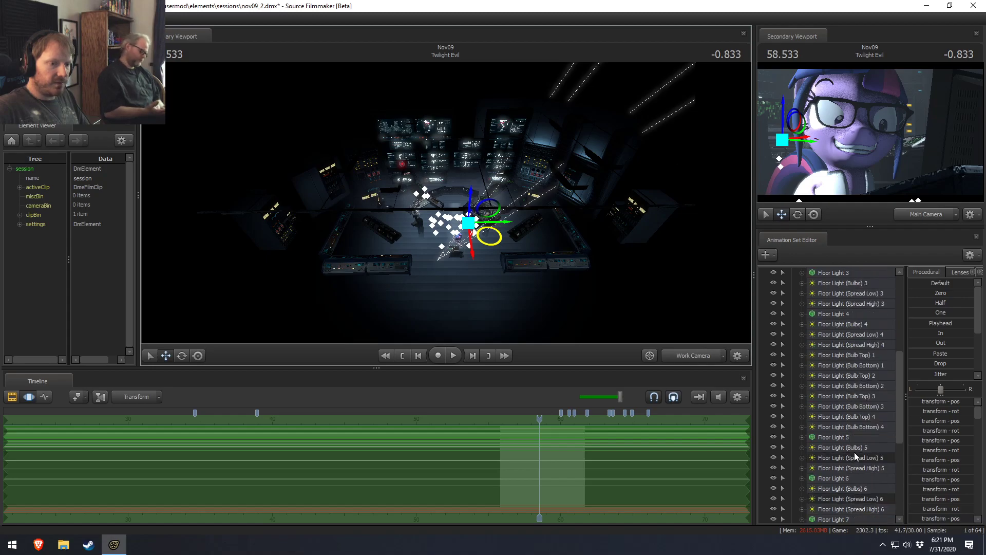
scroll(854, 453, "up", 4)
left_click(833, 312, "shift")
right_click(834, 318)
left_click(845, 337)
Toggle the visibility of the remaining floor lights to check their effect on the shot, and delete everything left in the Floor Lights group.
mouse_move(381, 184)
left_mouse_down("ctrl")
mouse_move(372, 224)
mouse_move(497, 229)
left_mouse_up("ctrl")
scroll(832, 412, "down", 2)
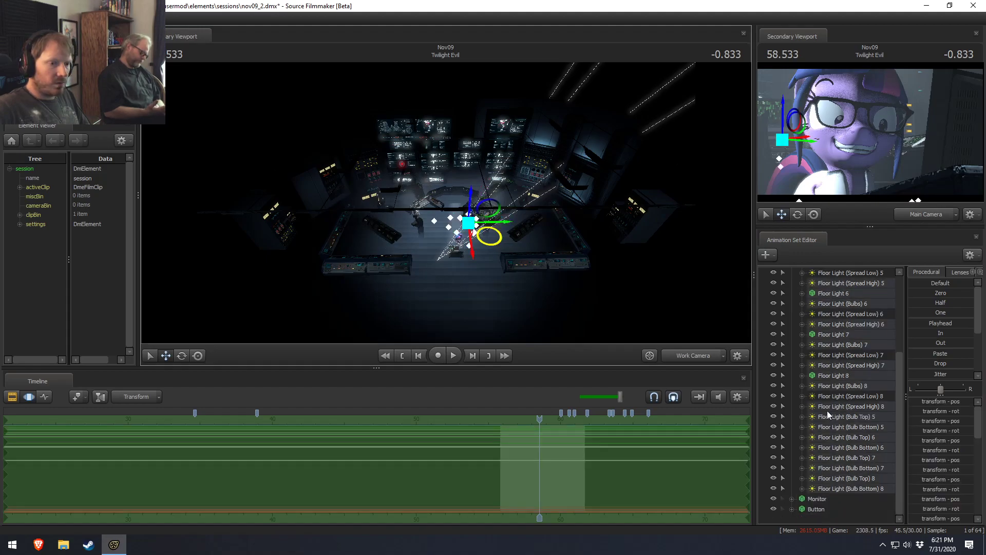
scroll(829, 410, "up", 2)
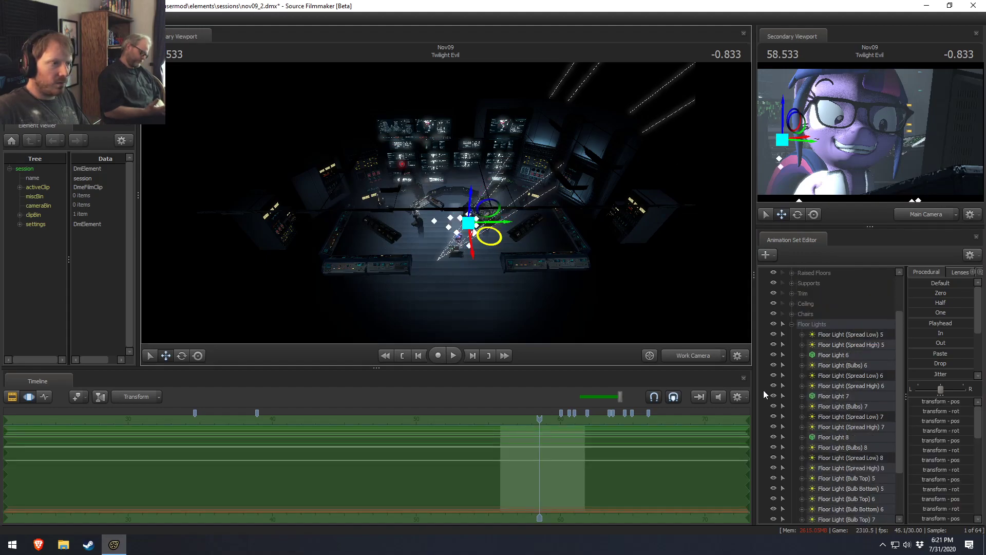
left_click(529, 263)
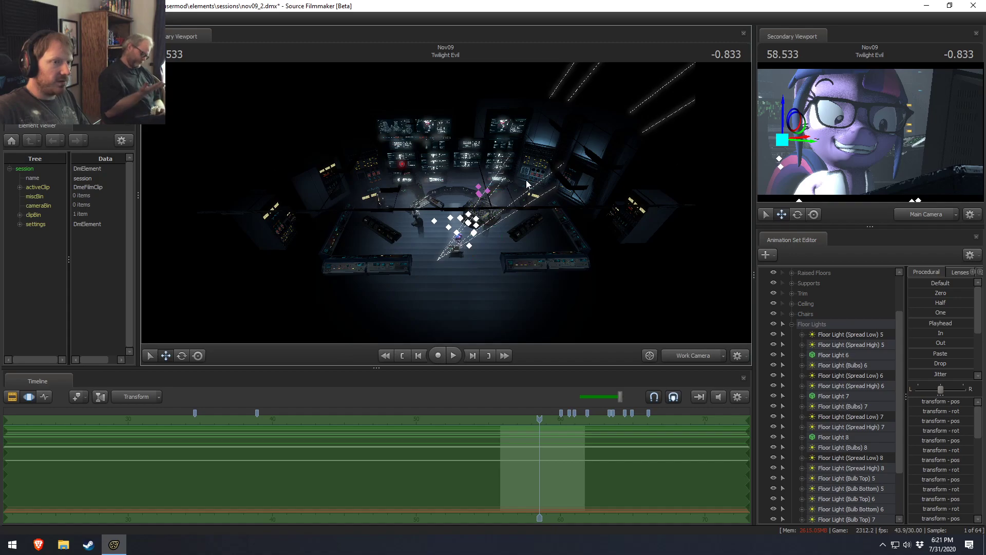
left_click(772, 324)
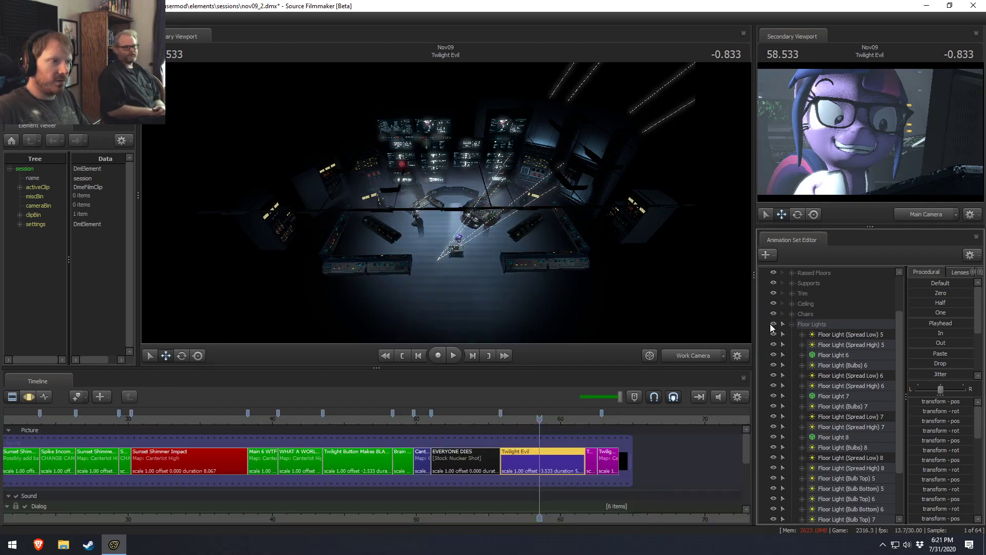
left_click(772, 324)
right_click(853, 351)
left_click(875, 381)
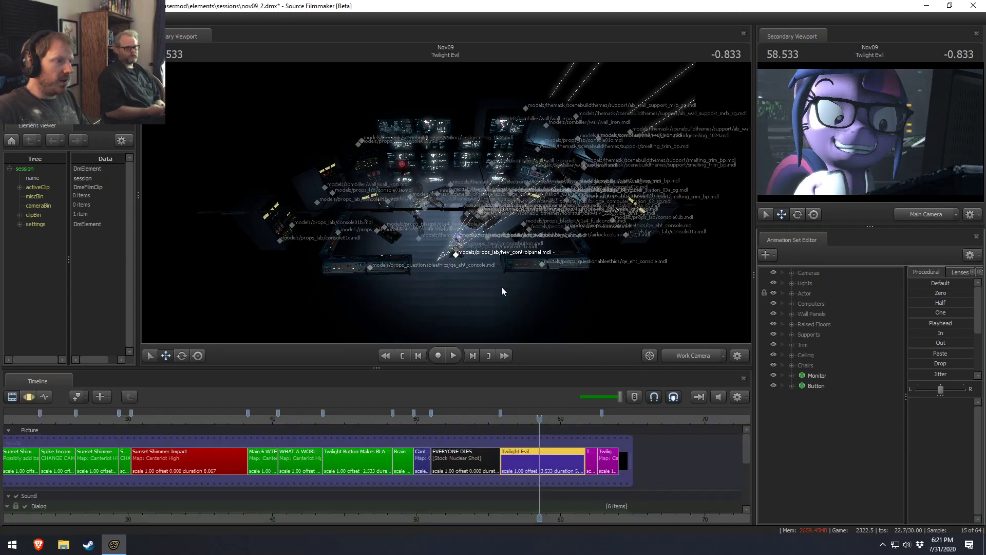
Make the Computers group selectable and lasso-select the consoles and control panels on one side of the control room.
left_click(792, 303)
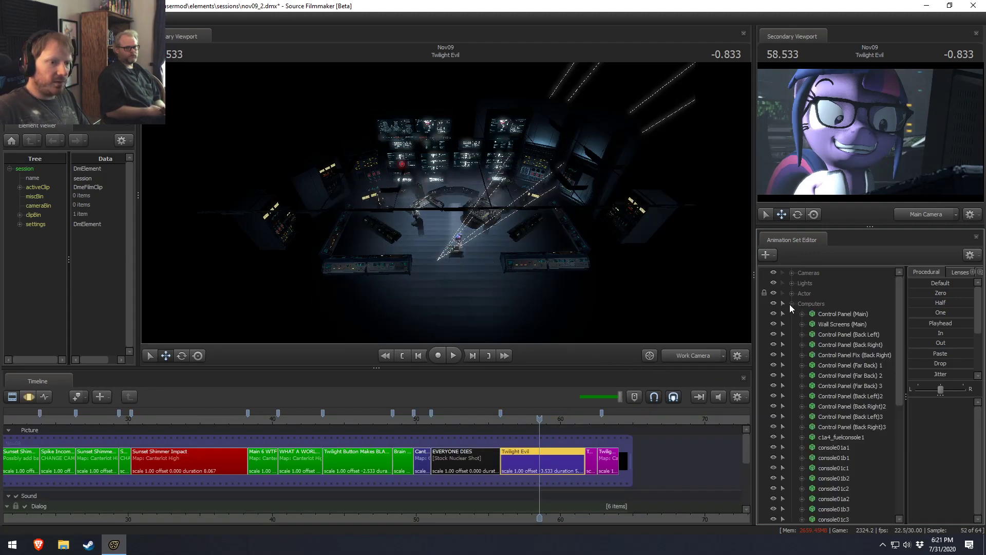
left_click(792, 304)
key("F3")
left_click_drag(250, 144, 319, 313)
mouse_move(414, 270)
left_mouse_down()
mouse_move(513, 273)
mouse_move(606, 195)
mouse_move(360, 144)
left_mouse_up()
Move the selected consoles aside to test their effect on the main camera shot, and undo each move.
left_click_drag(400, 242, 361, 254)
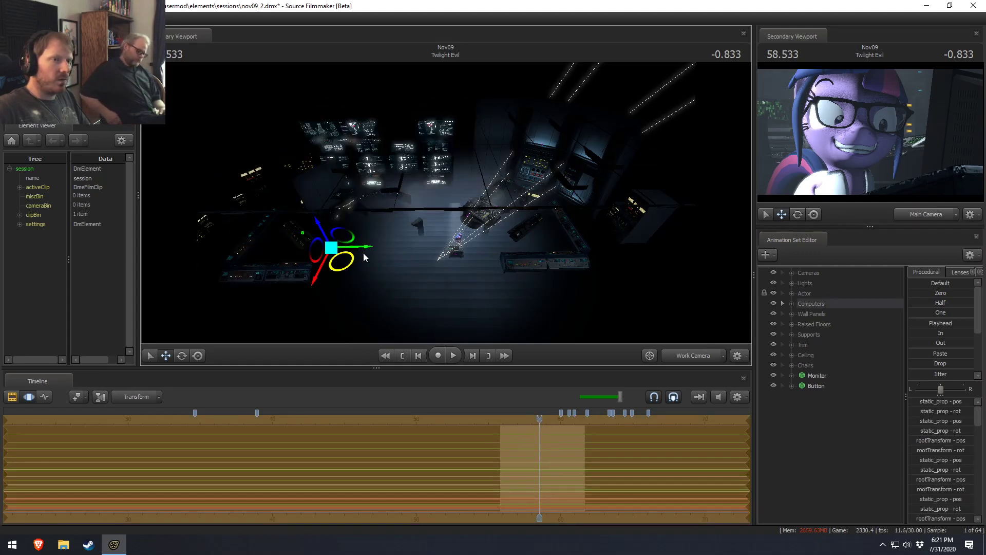
key("ctrl+z")
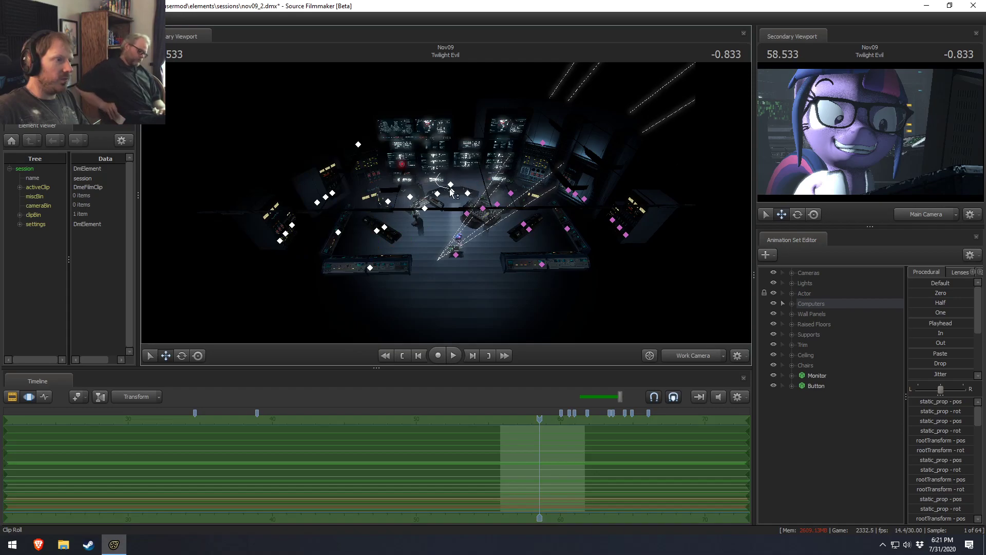
left_click(384, 227)
left_click_drag(403, 245, 270, 290)
key("ctrl+z")
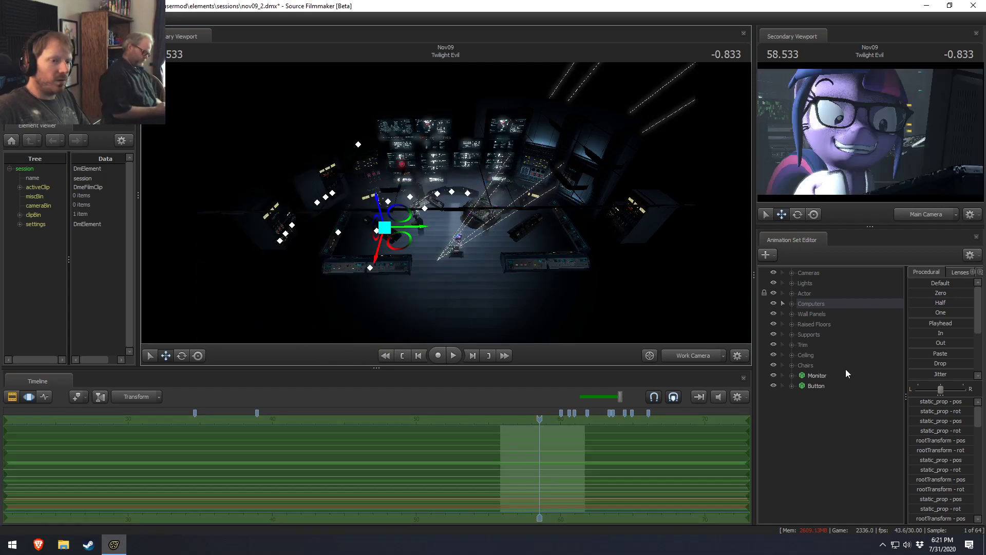
Delete Control Panel (Back Left), (Back Left)3, (Back Right)3 and (Far Back) 1 through 3, plus the selected consoles on the same side.
left_click(792, 303)
left_click_drag(854, 350, 839, 454, "ctrl")
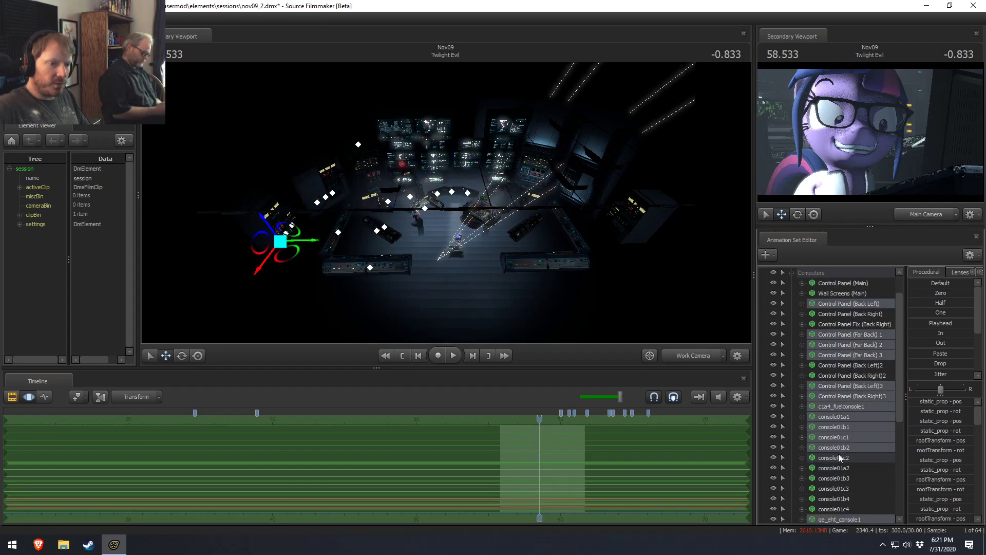
left_click(839, 458, "ctrl")
scroll(846, 456, "down", 3)
right_click(860, 460)
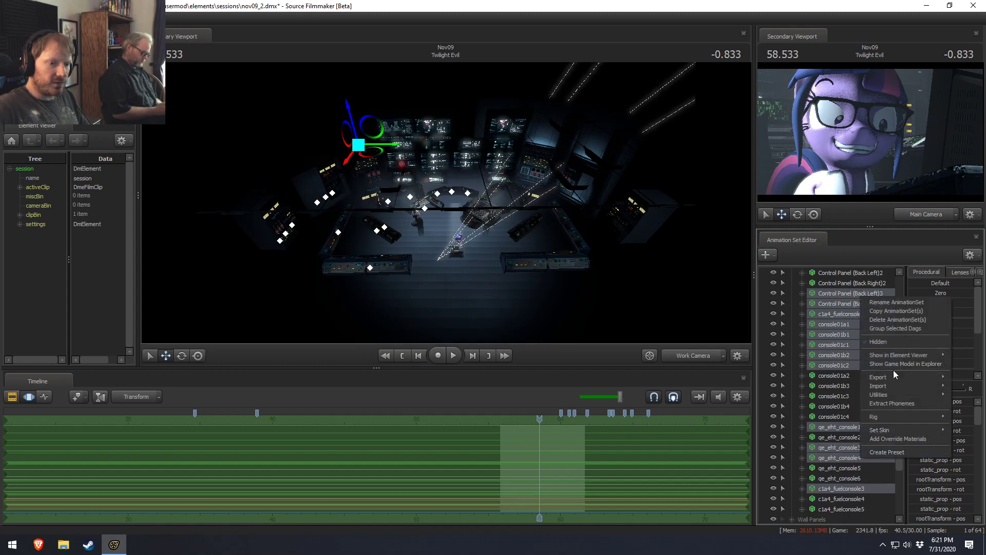
left_click(879, 320)
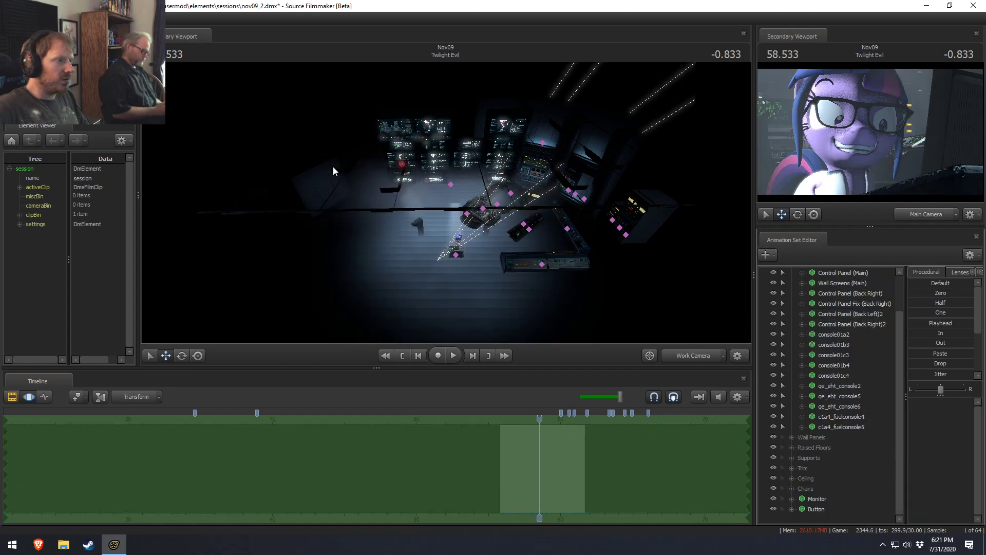
Lasso-select the consoles on the opposite side and delete console01a2, b3, c3 and b4, qe_eht_console2, 5 and 6, and c1a4_fuelconsole4 and 5.
mouse_move(638, 183)
left_mouse_down("ctrl")
mouse_move(601, 171)
mouse_move(566, 191)
left_mouse_up("ctrl")
mouse_move(515, 226)
left_mouse_down("ctrl")
mouse_move(672, 246)
mouse_move(643, 196)
left_mouse_up("ctrl")
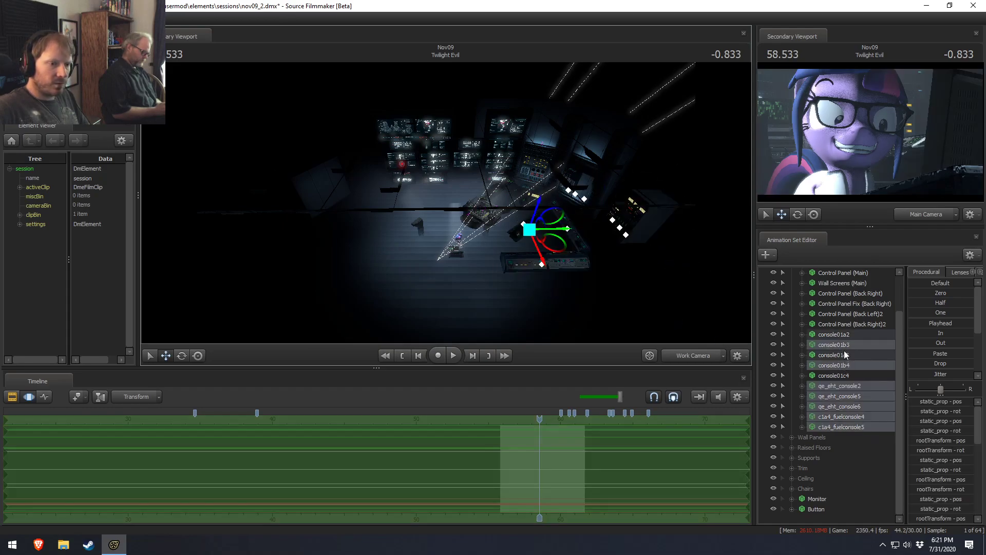
scroll(850, 383, "up", 2)
right_click(849, 404)
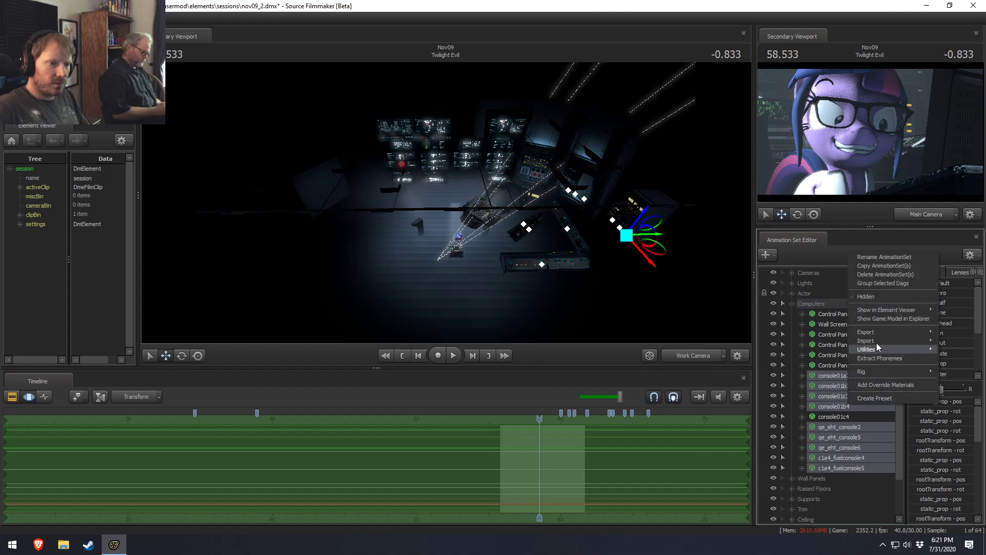
left_click(864, 273)
Check the remaining wall panels in the Wall Panels group and delete Wall Panel (Low) 7.
left_click(793, 386)
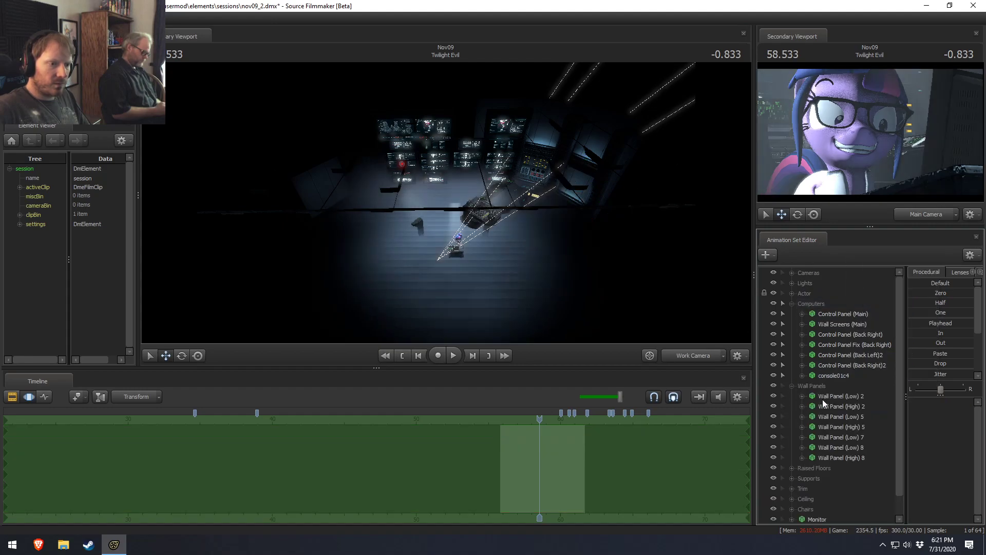
left_click(847, 406)
left_click(848, 428)
left_click(850, 437)
left_click(851, 447)
left_click(853, 438)
right_click(852, 440)
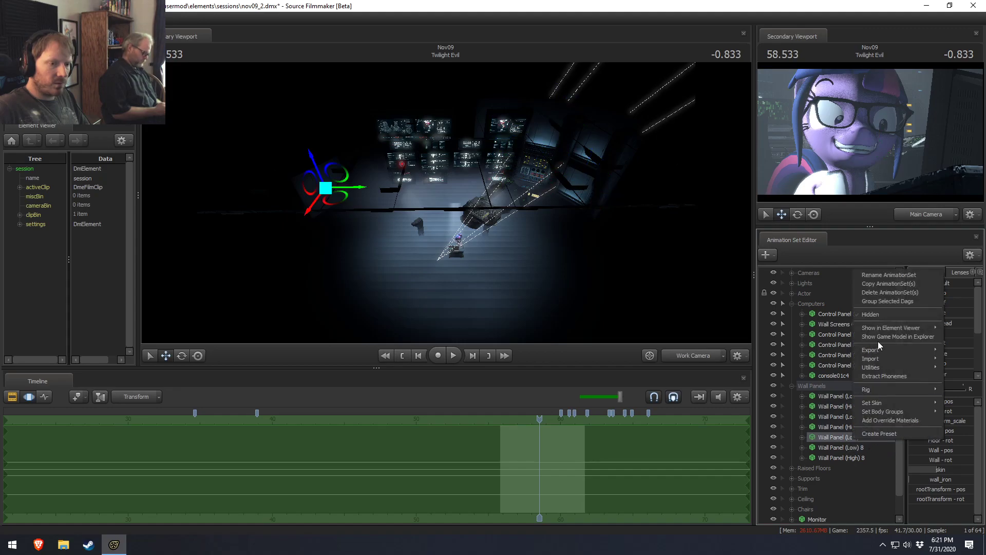
left_click(871, 292)
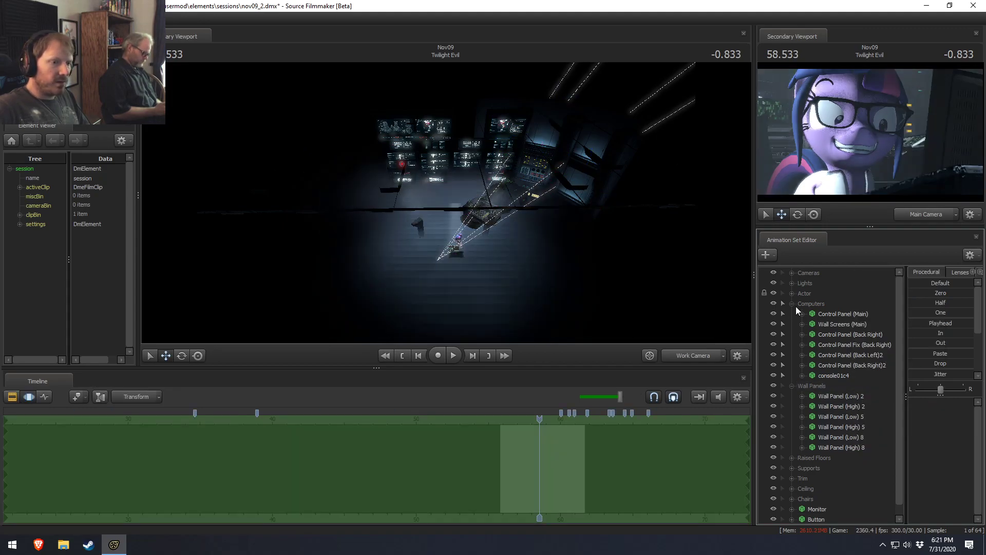
left_click(793, 385)
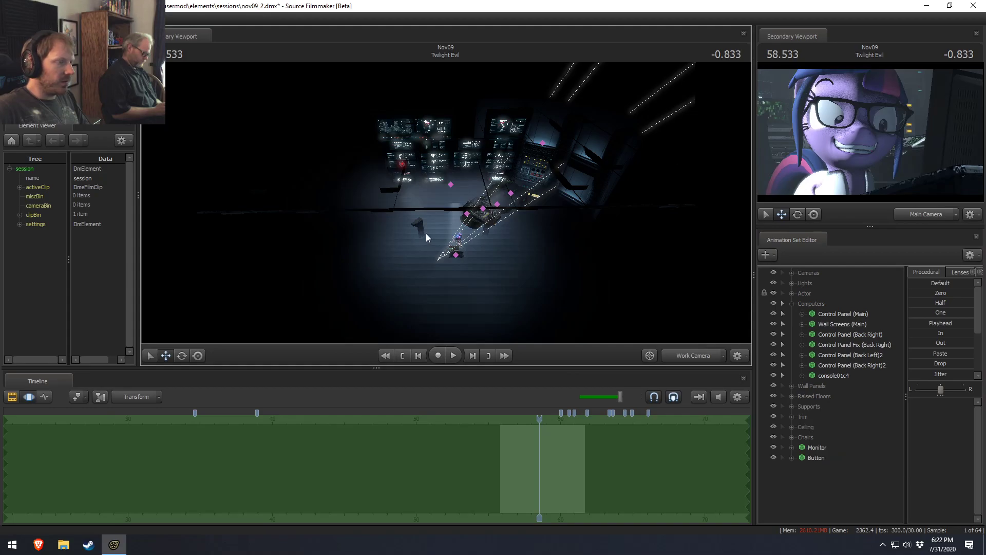
Check the Supports group's effect on the set by toggling its visibility, and delete Platform Support 1.
scroll(448, 205, "up", 5)
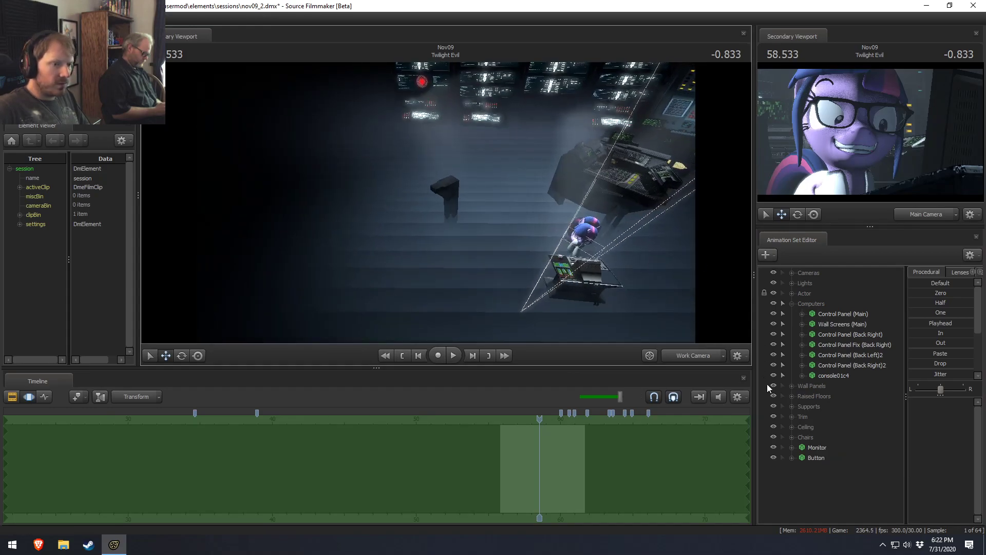
left_click(791, 406)
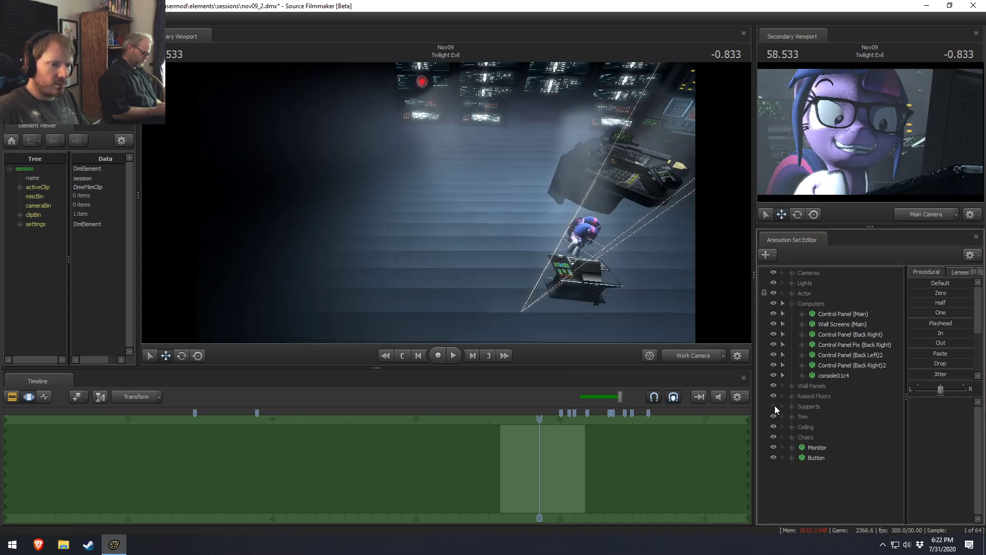
left_click(809, 407)
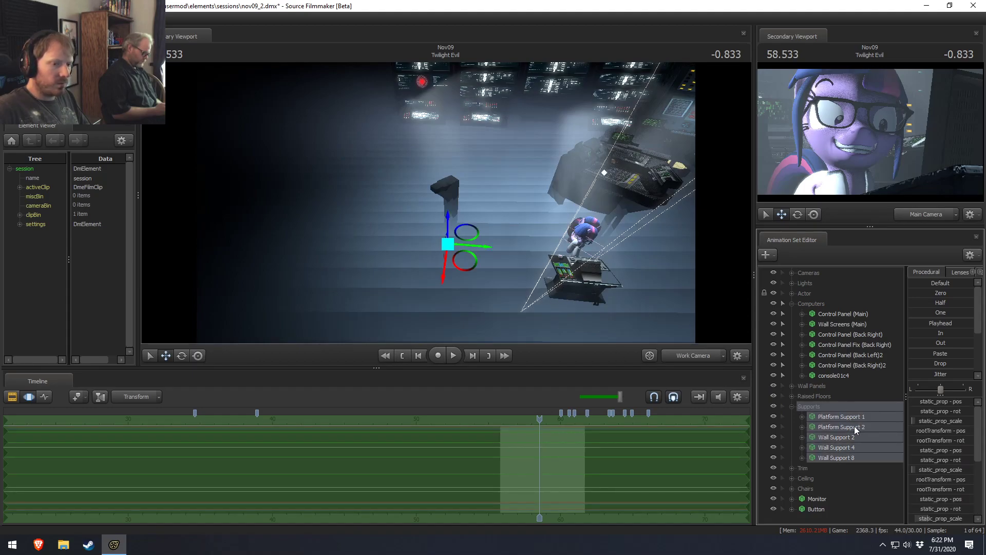
left_click(840, 438)
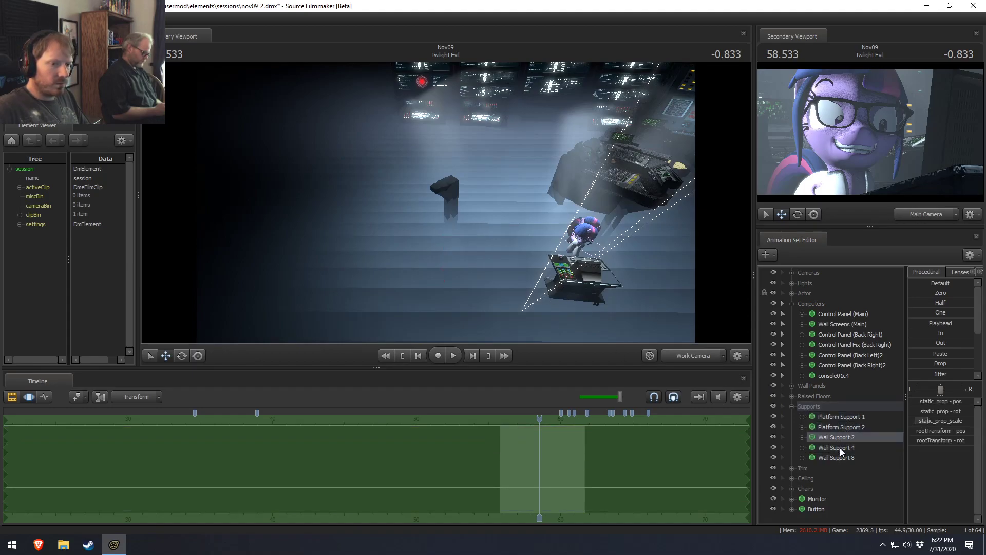
right_click(843, 419)
left_click(856, 289)
left_click(793, 407)
Switch the primary viewport to the Main Camera and play back the Twilight Evil shot from near its start.
left_click_drag(565, 232, 505, 239)
left_click(696, 352)
left_click(698, 353)
left_click(698, 352)
key("F2")
key("space")
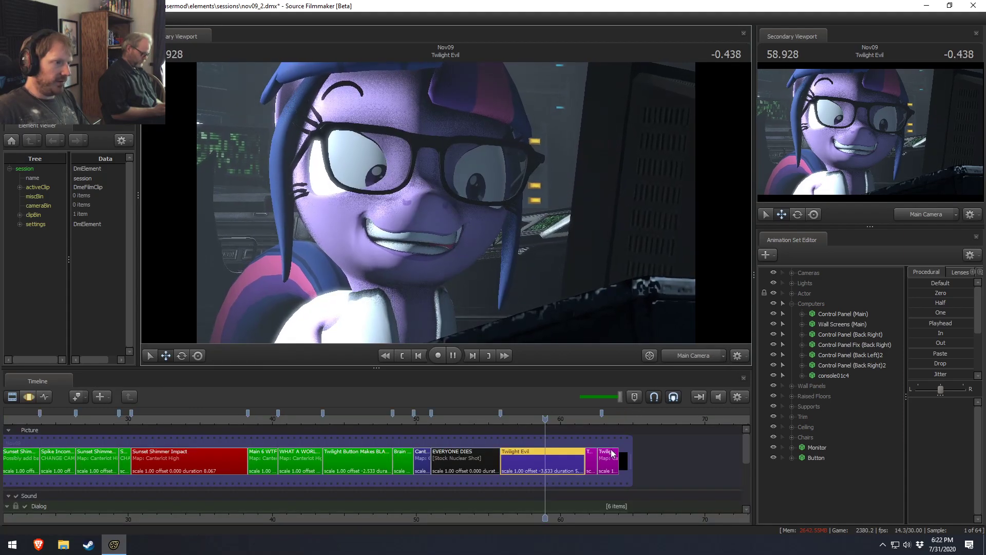
left_click(513, 414)
key("space")
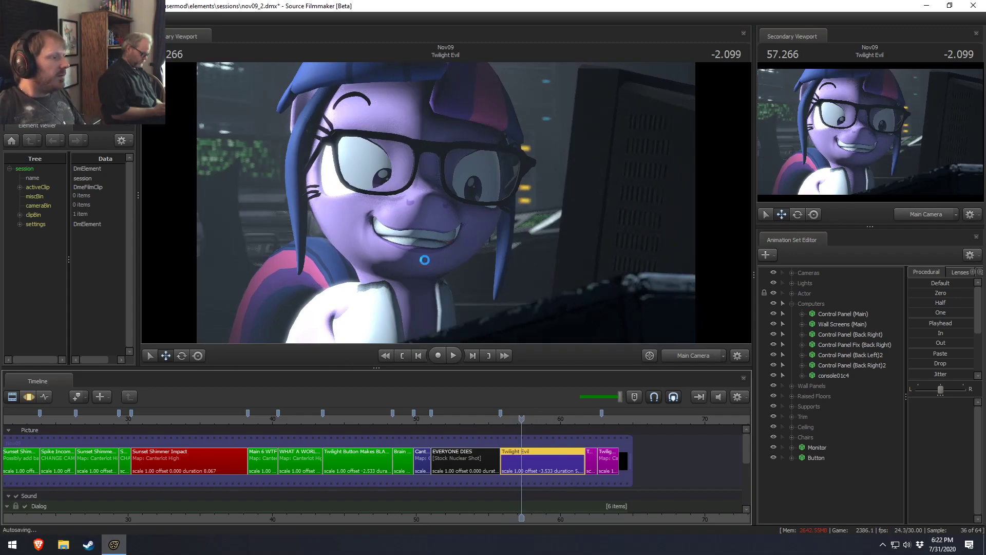
Hide the lights Actor Rim 3, Actor Rim 4 and Actor Low Angle2.
left_click(792, 283)
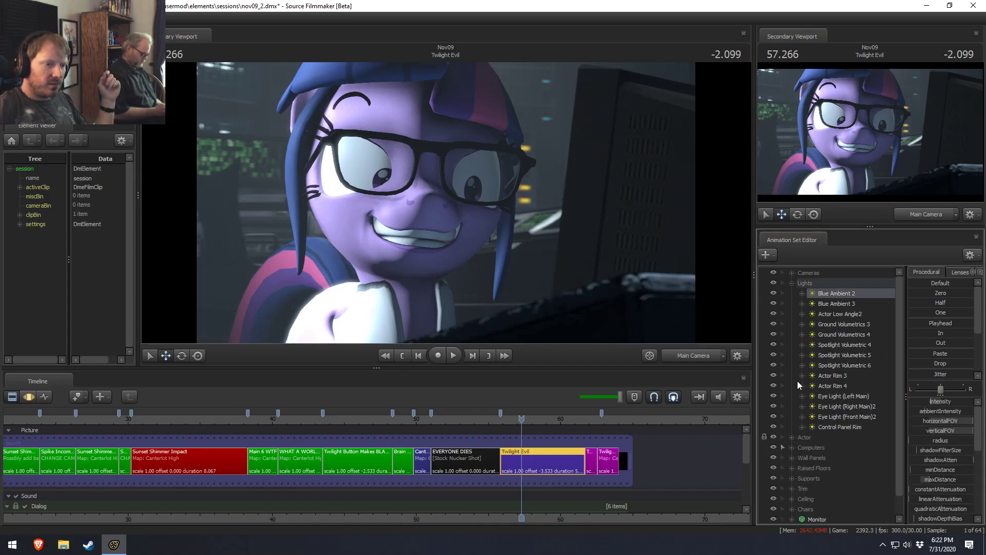
left_click(774, 375)
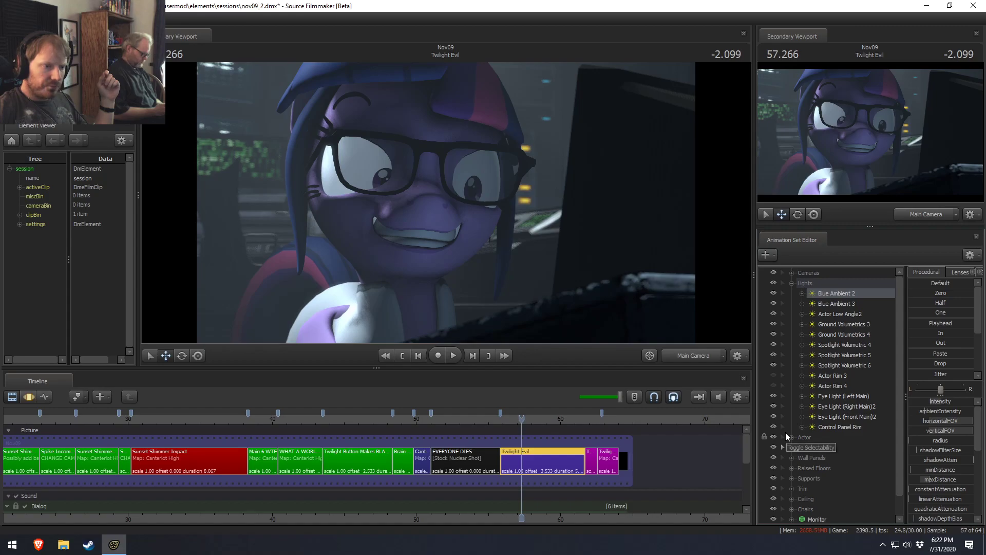
left_click(772, 314)
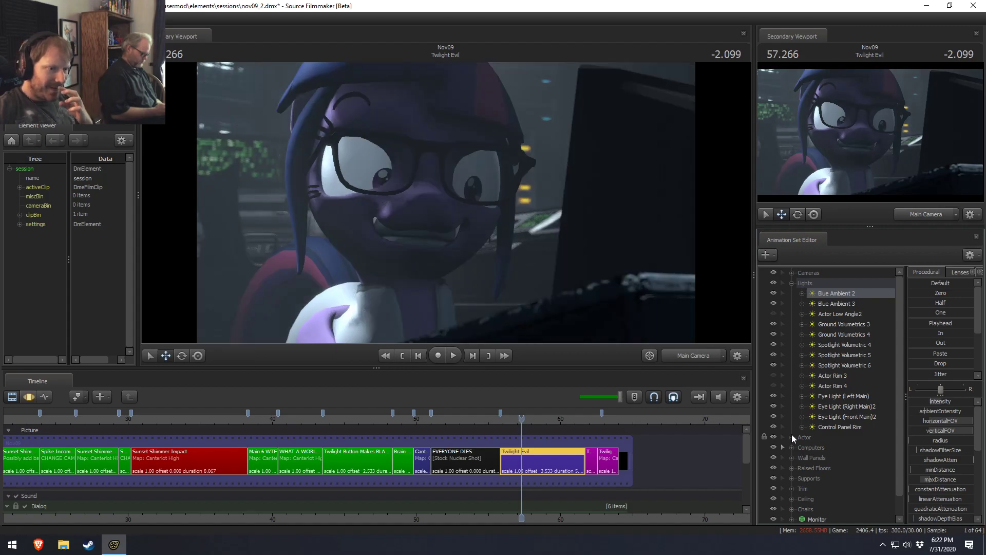
Toggle Control Panel Rim, the Blue Ambient lights, Ground Volumetrics 3 and Spotlight Volumetrics 4 to 6 to examine each one's effect.
left_click(772, 427)
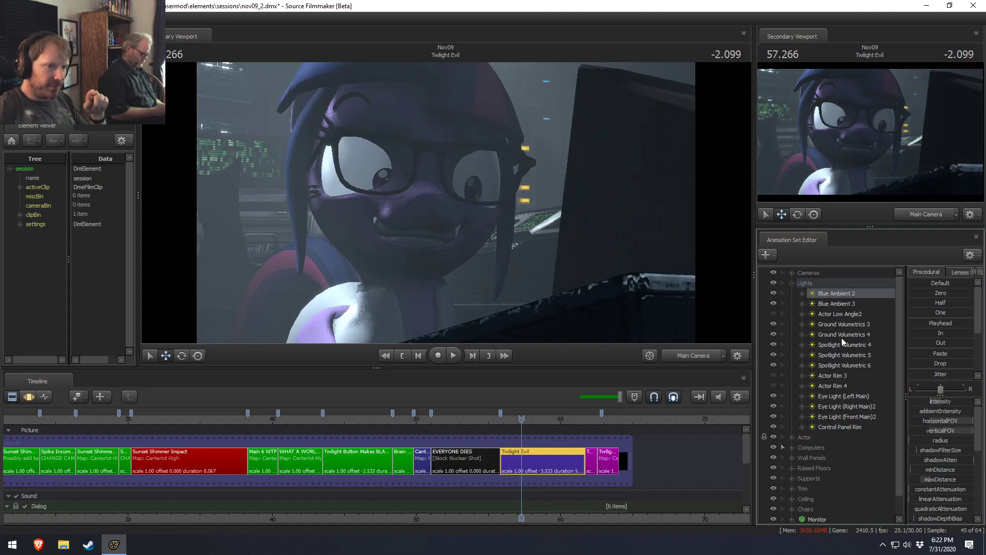
left_click(774, 303)
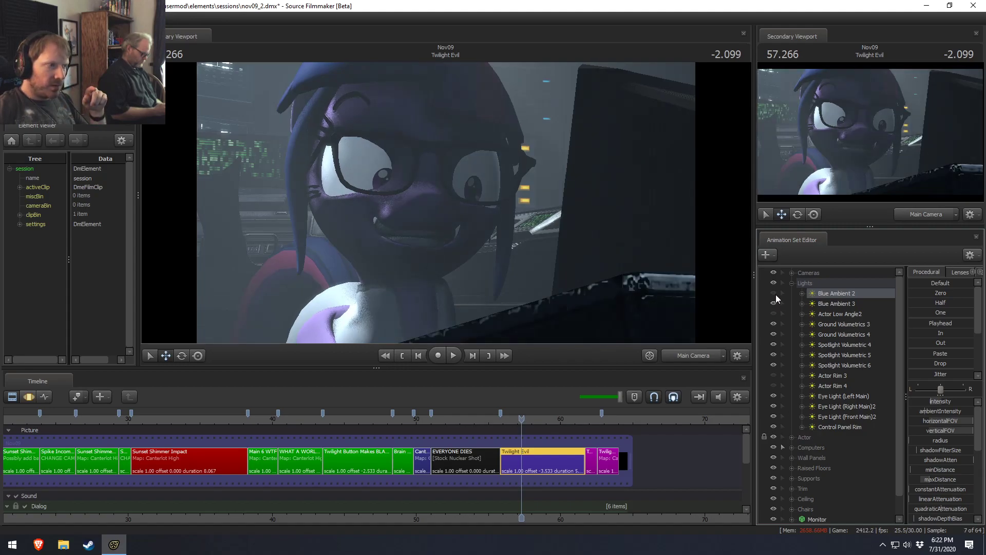
left_click(776, 294)
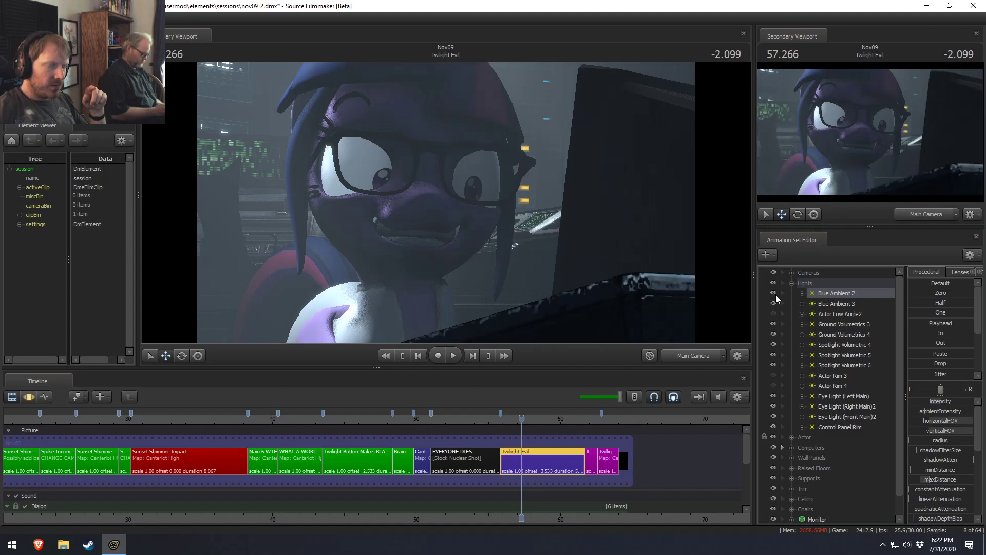
left_click(773, 324)
left_click(772, 346)
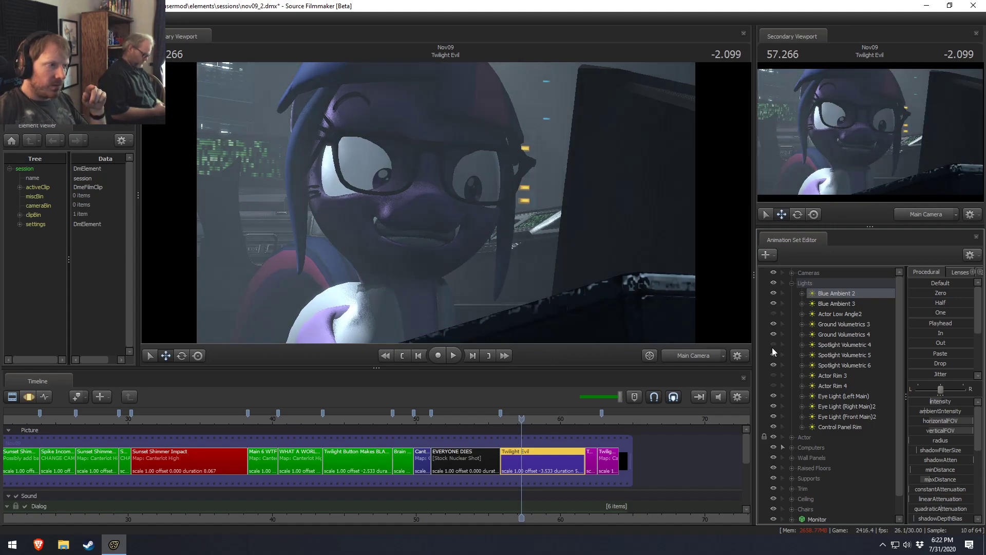
left_click(773, 355)
left_click(774, 366)
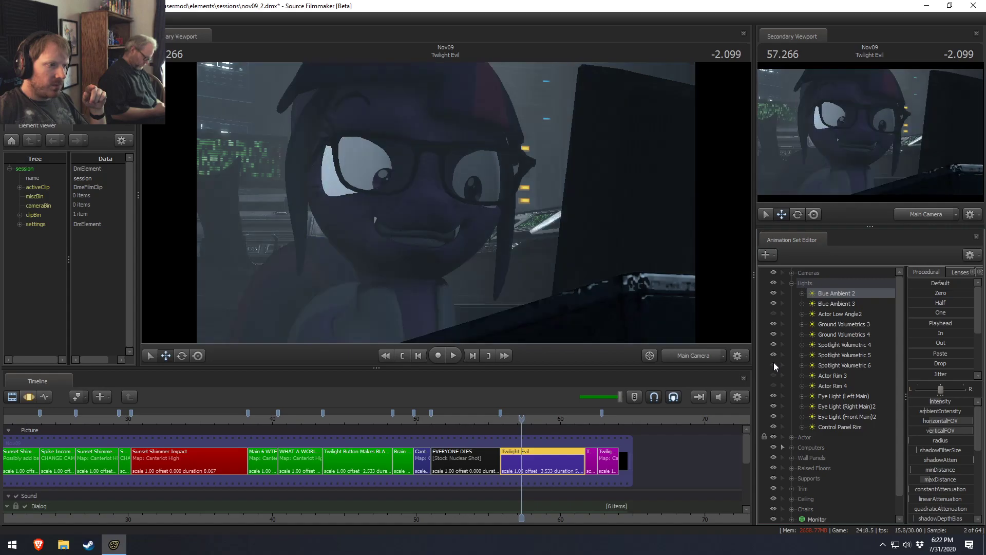
Look through Spotlight Volumetric 6 in the primary viewport and try to re-aim it in the Motion Editor.
double_click(834, 366)
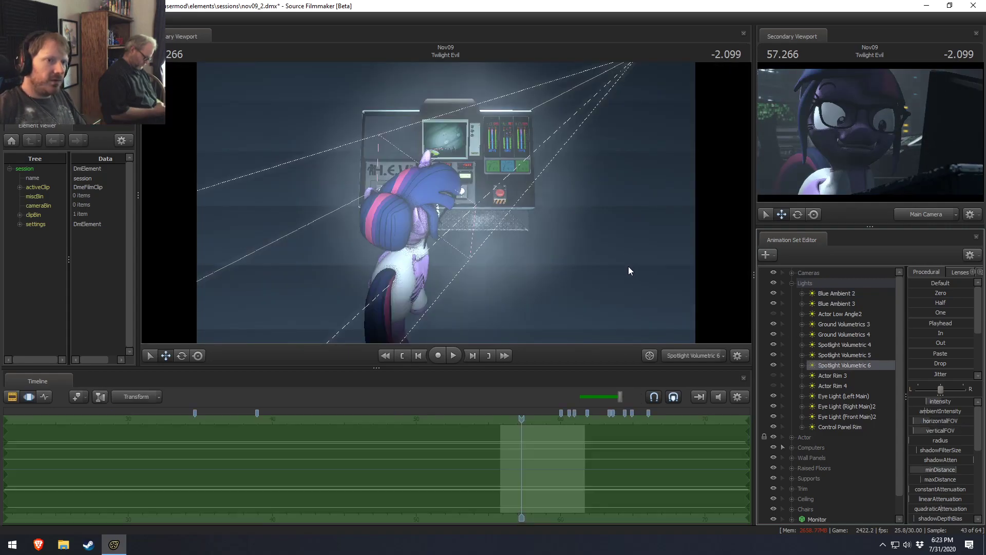
key("F3")
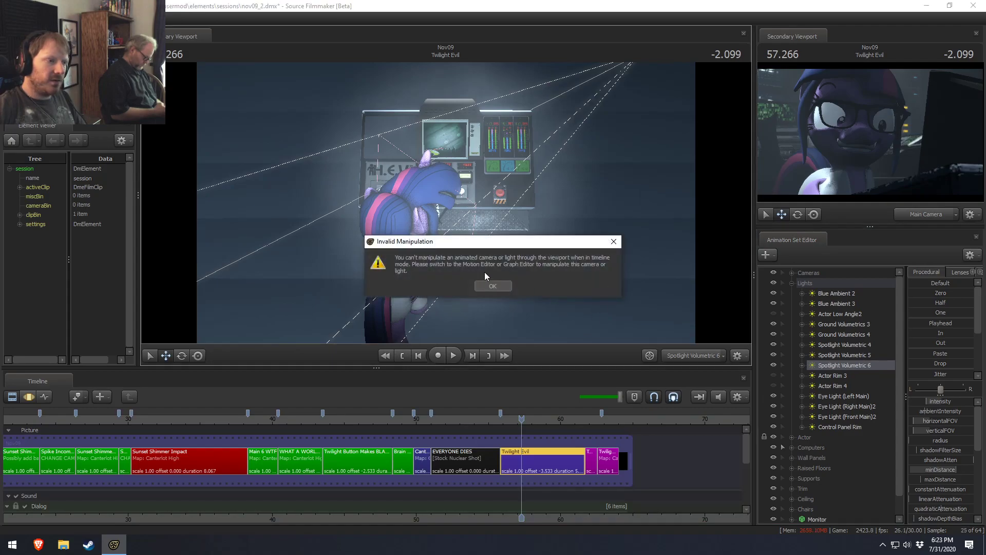
left_click(493, 283)
left_click_drag(562, 251, 446, 202)
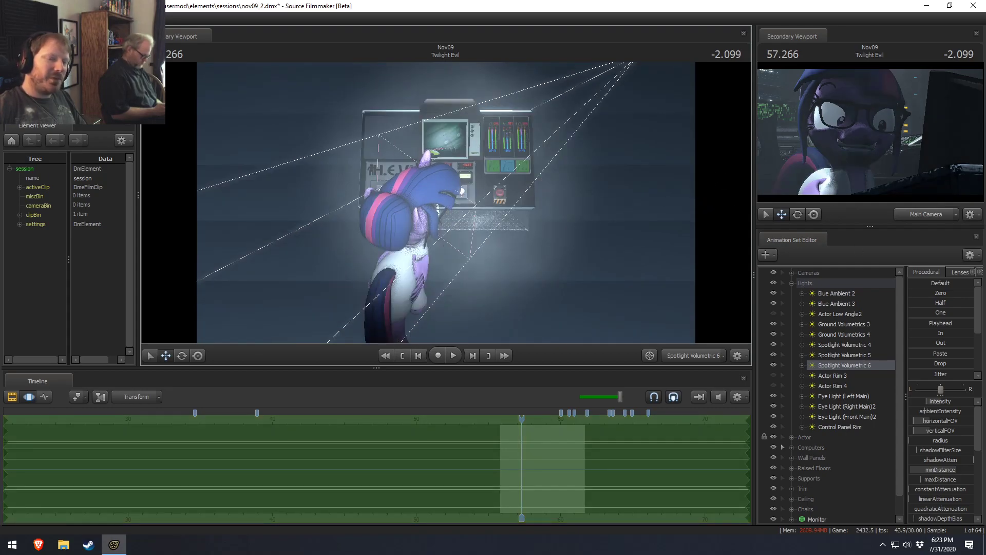
Look through Actor Low Angle2 and toggle its visibility to compare its effect on the main camera shot.
left_click(834, 314)
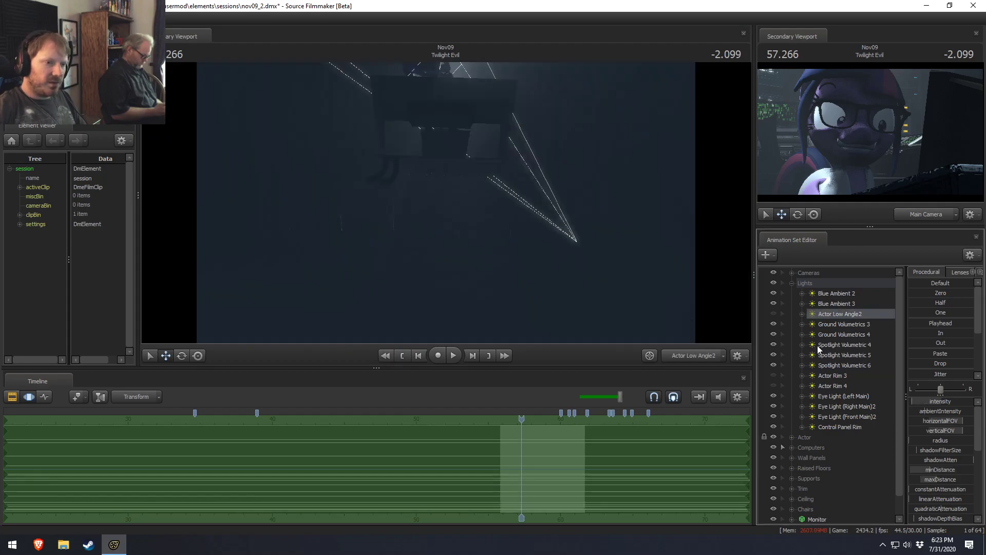
left_click(774, 314)
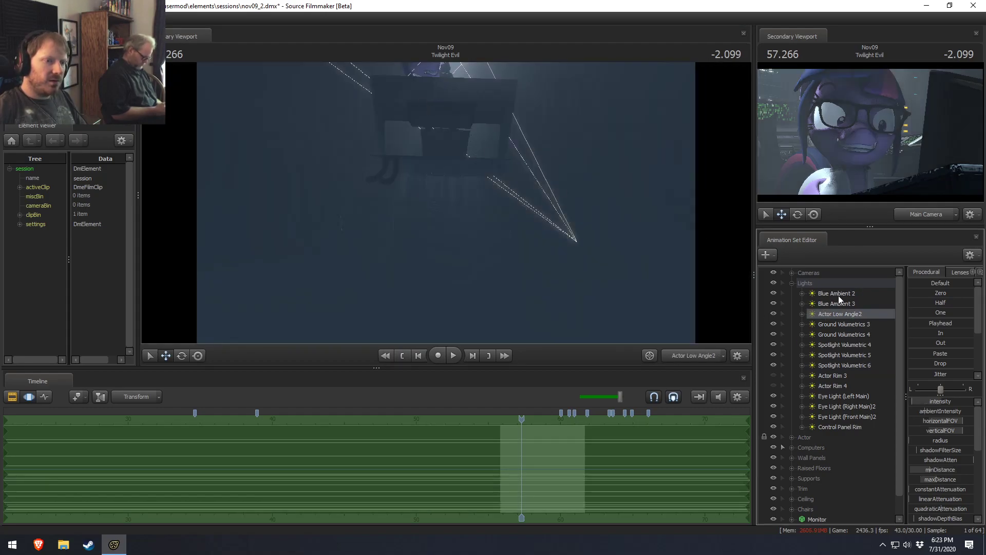
left_click(773, 314)
Reposition and re-aim Actor Rim 3 at Twilight while looking through the light.
left_click(832, 375)
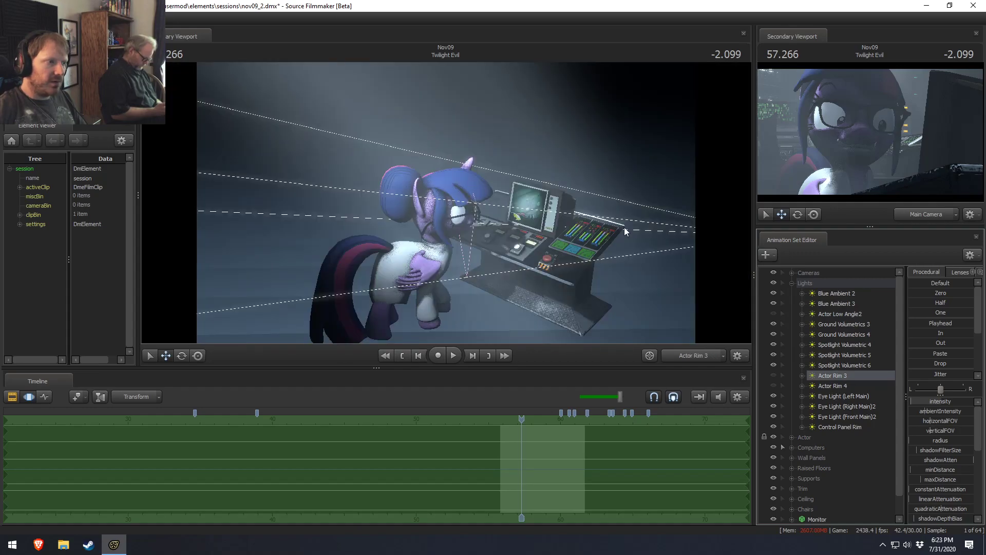
key("F2")
key("F3")
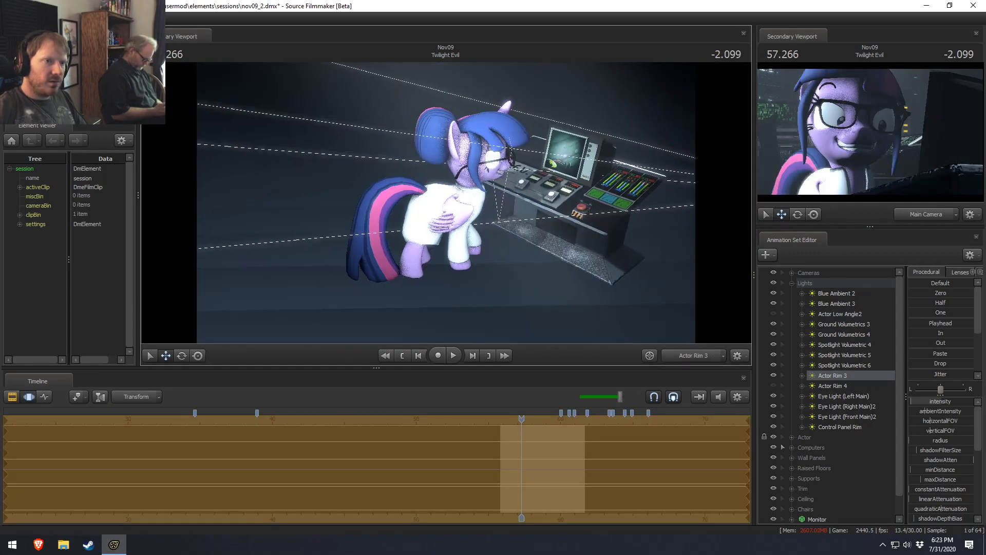
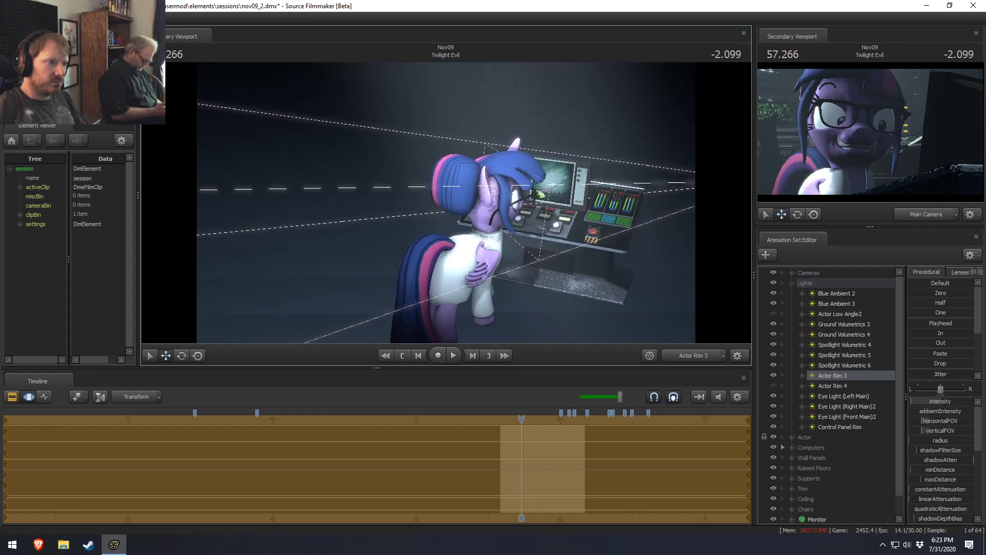
Reposition Actor Rim 4 through its own view to light Twilight from the other side, and commit the change.
left_click(840, 386)
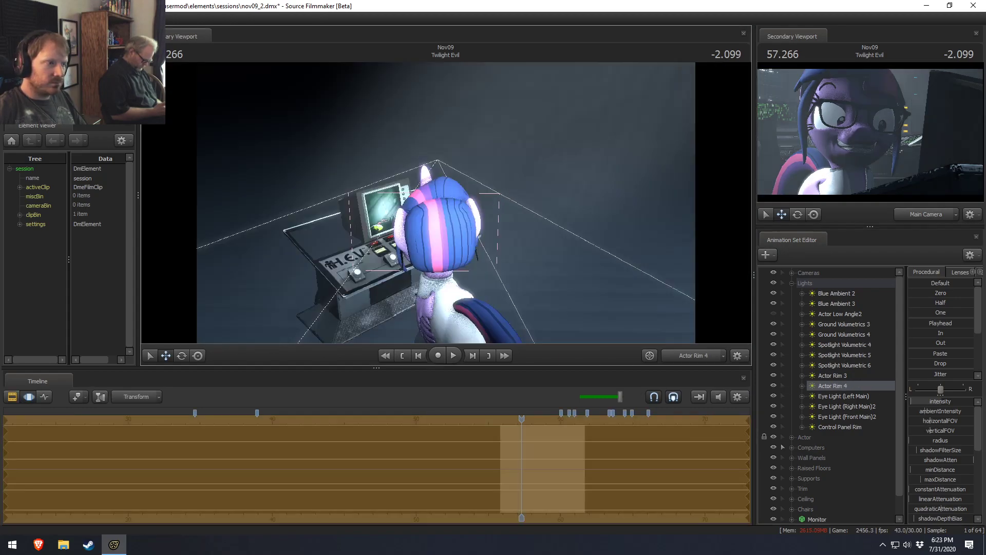
left_click_drag(472, 205, 442, 208)
left_click_drag(446, 202, 415, 210)
key("F2")
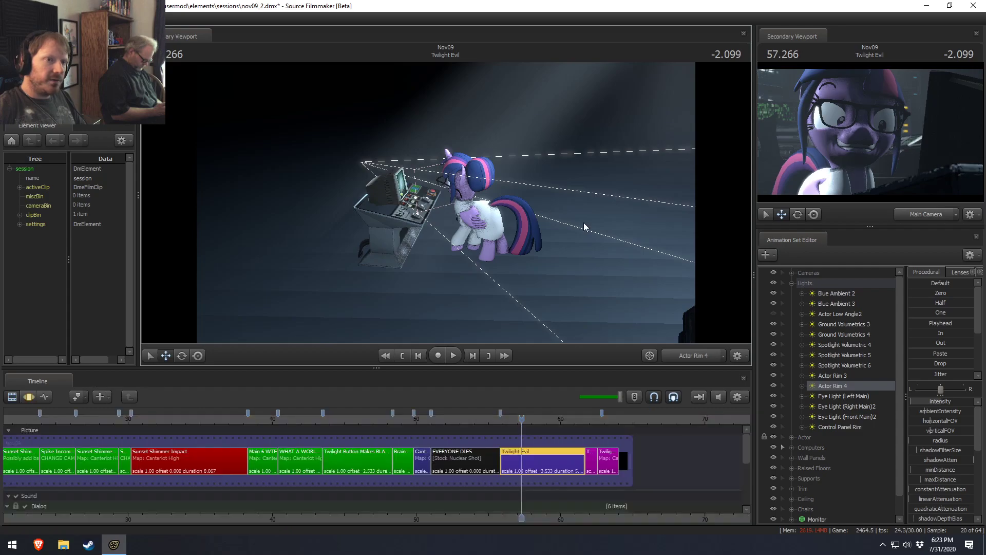
key("F3")
Look through the main eye lights and hide Eye Light (Left Main) and Eye Light (Right Main)2.
left_click_drag(845, 396, 728, 332)
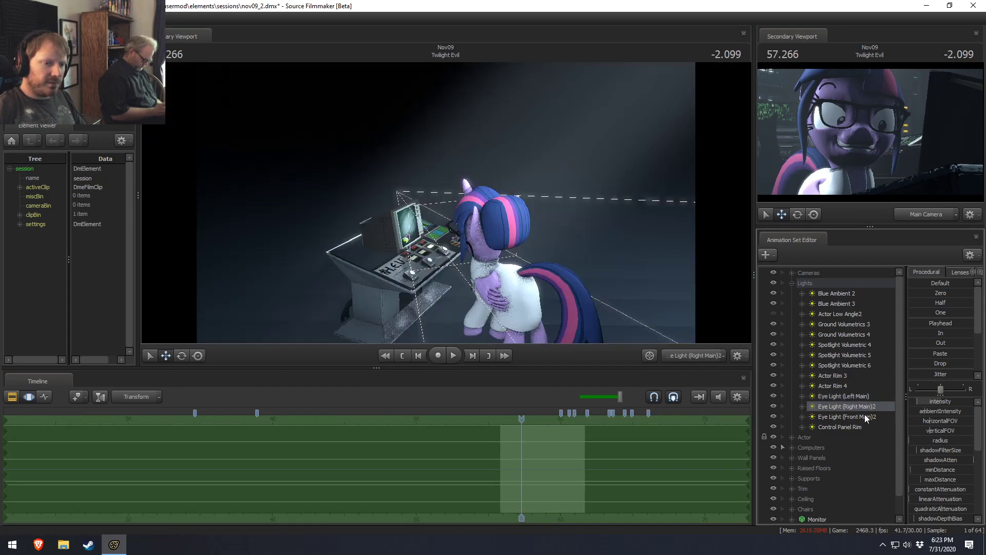
left_click_drag(865, 415, 597, 237)
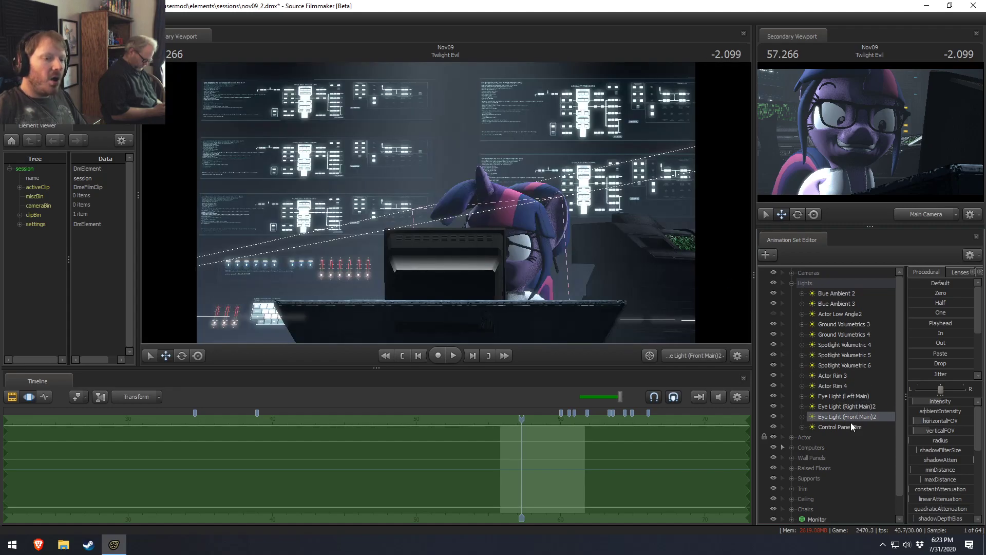
left_click(865, 403)
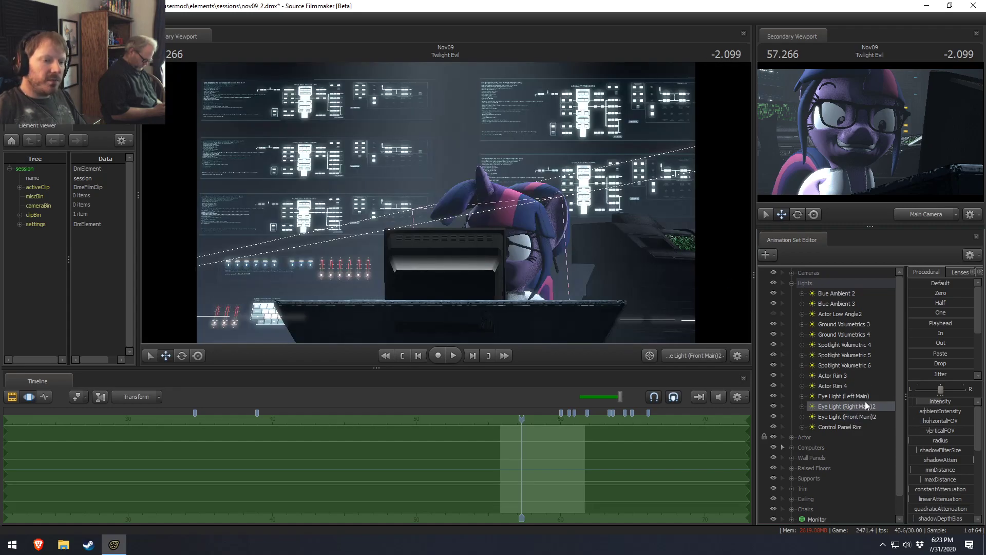
left_click(773, 406)
left_click(777, 394)
Reposition Eye Light (Front Main)2 toward Twilight's face through its own view and commit the change.
left_click(846, 420)
mouse_move(846, 420)
left_mouse_down()
mouse_move(592, 203)
mouse_move(852, 417)
left_mouse_up()
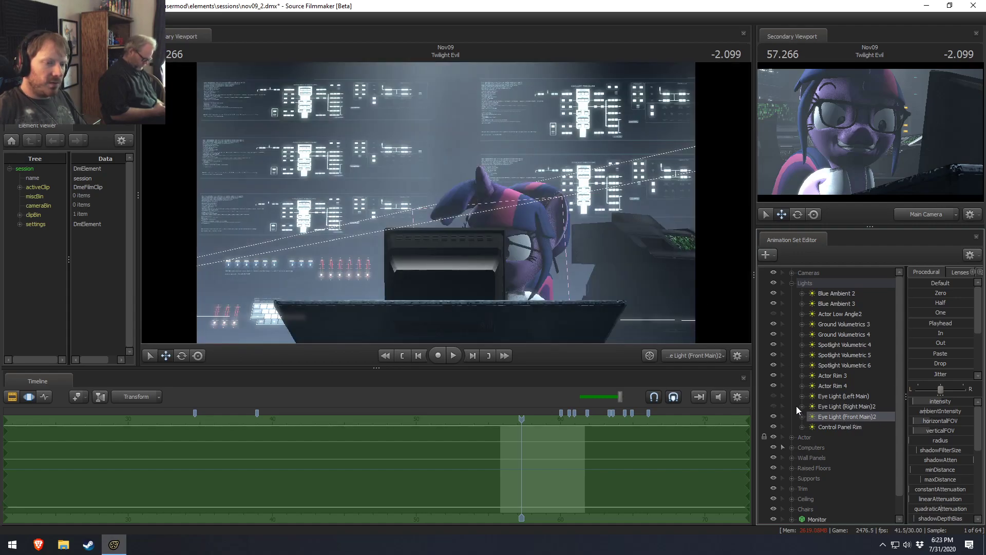
left_click_drag(565, 216, 622, 216)
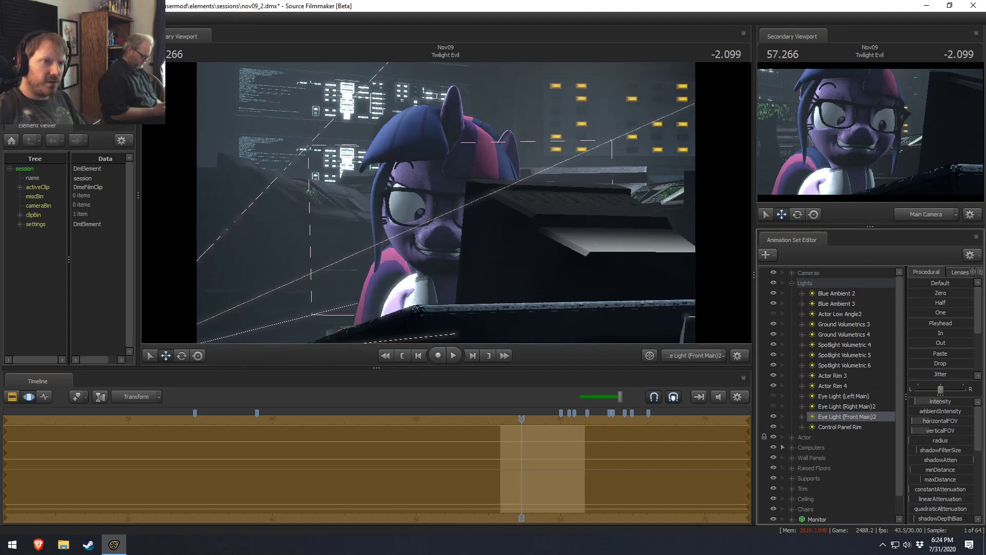
key("F3")
key("F3")
Delete Eye Light (Left Main) and Eye Light (Right Main)2.
left_click(841, 405)
left_click(841, 400, "ctrl")
right_click(841, 400)
left_click(873, 266)
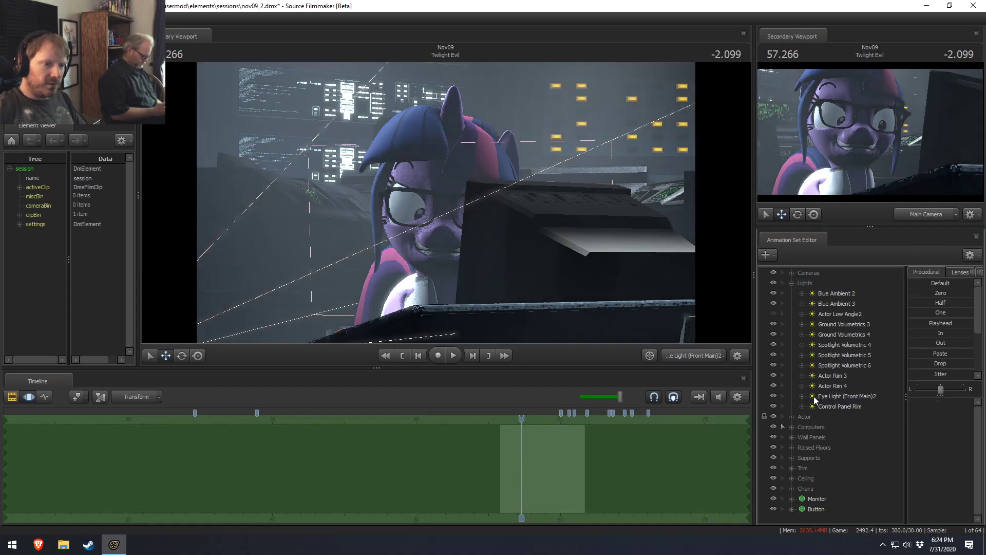
Unhide Actor Low Angle2 and reposition it beneath Twilight through its own view.
left_click(836, 313)
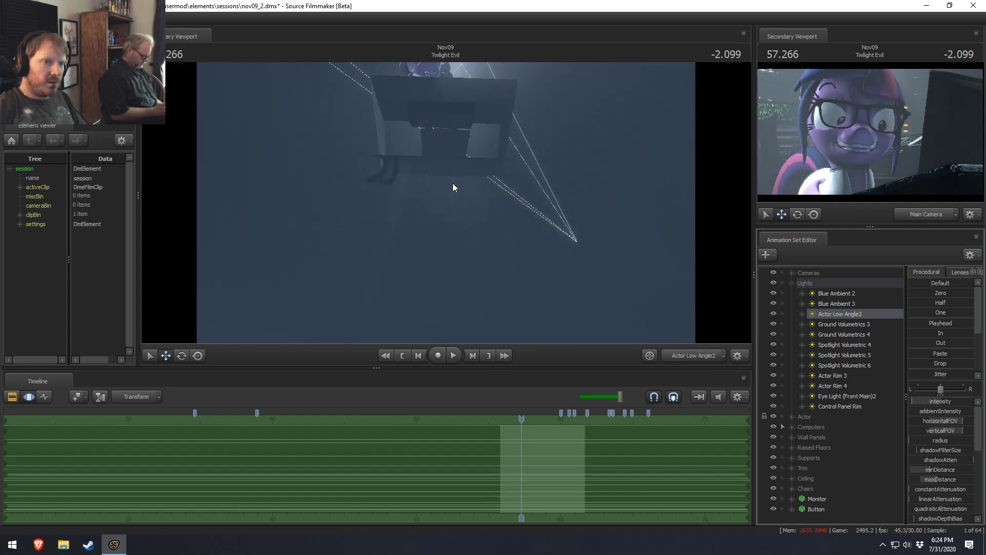
left_click_drag(452, 183, 652, 315)
key("F3")
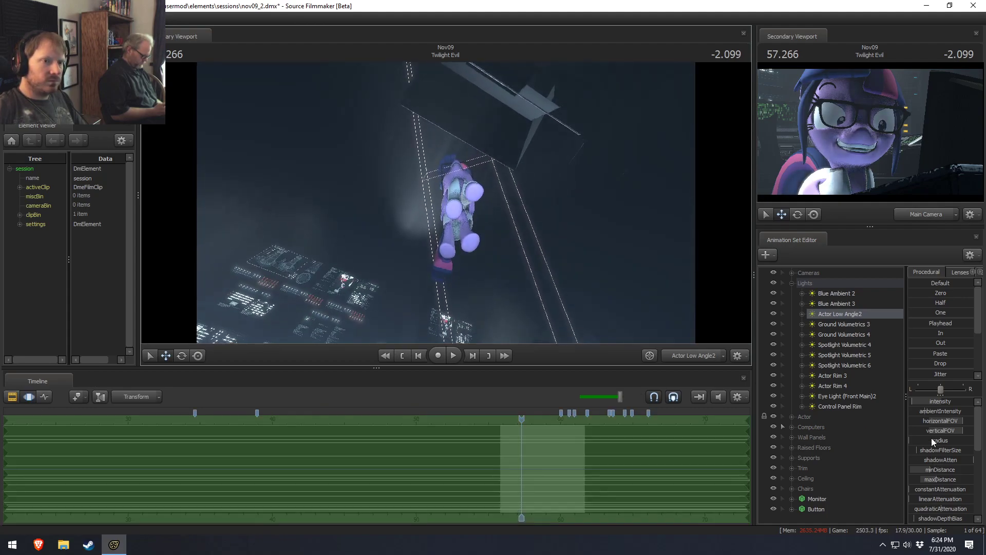
Adjust the intensity slider range of Actor Low Angle2, lower the light's intensity and commit the change.
right_click(948, 402)
left_click(950, 415)
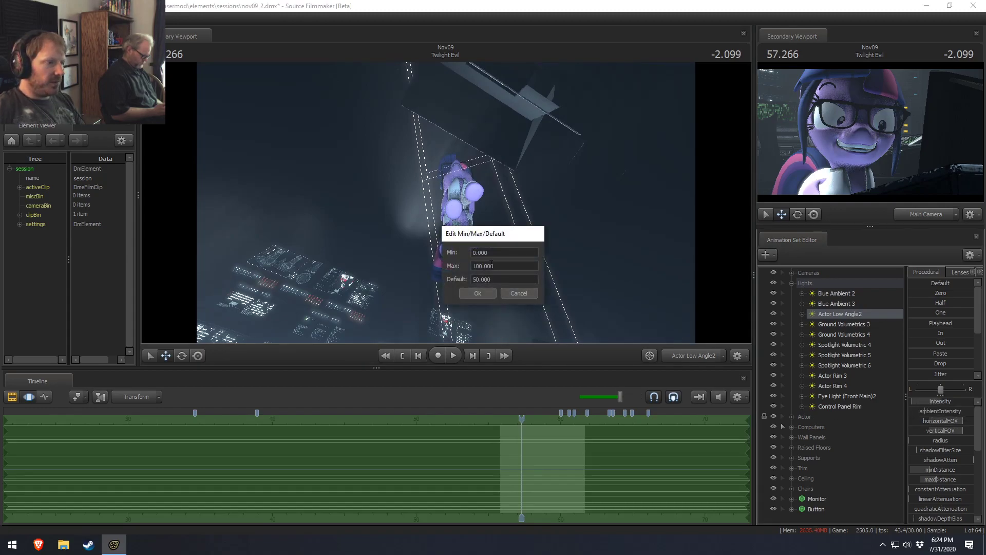
left_click(478, 293)
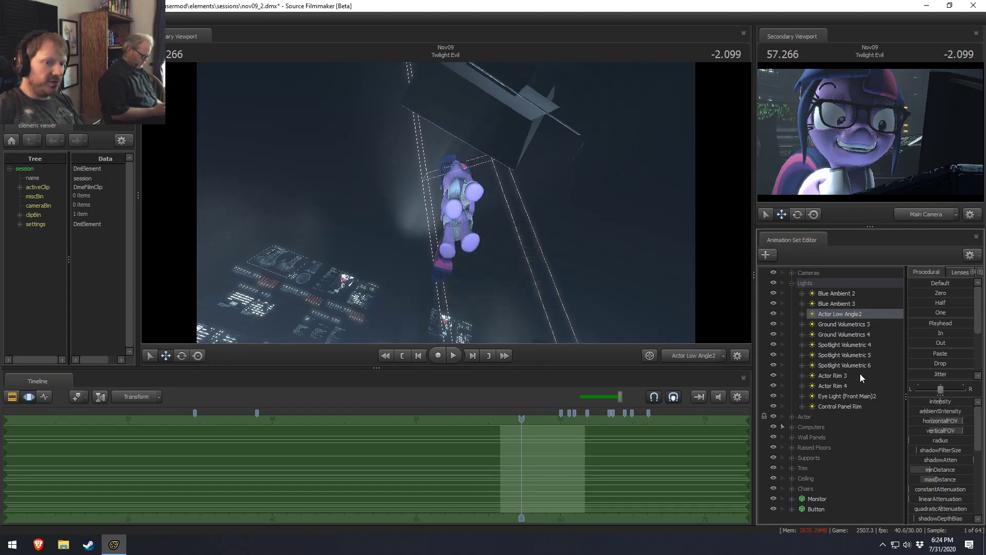
left_click_drag(952, 400, 917, 400)
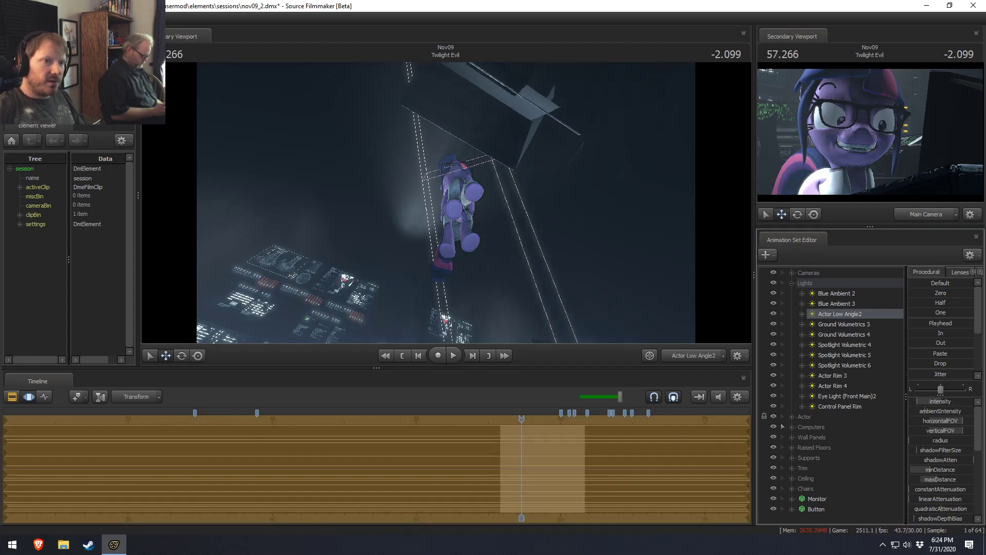
left_click(840, 313)
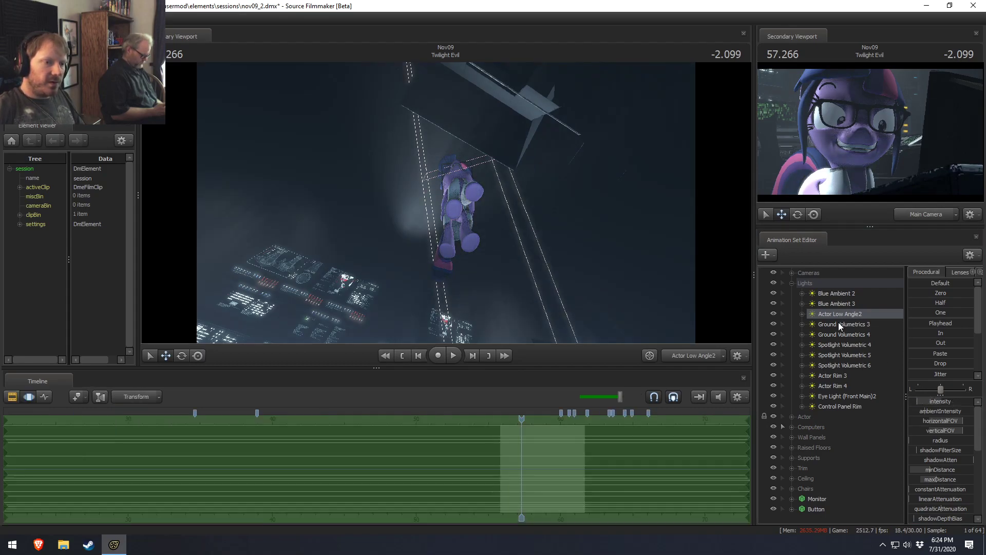
Duplicate Actor Rim 3 as Actor Rim 5 and aim the copy at Twilight's front through its own view.
right_click(837, 377)
left_click(839, 375)
left_click(793, 286)
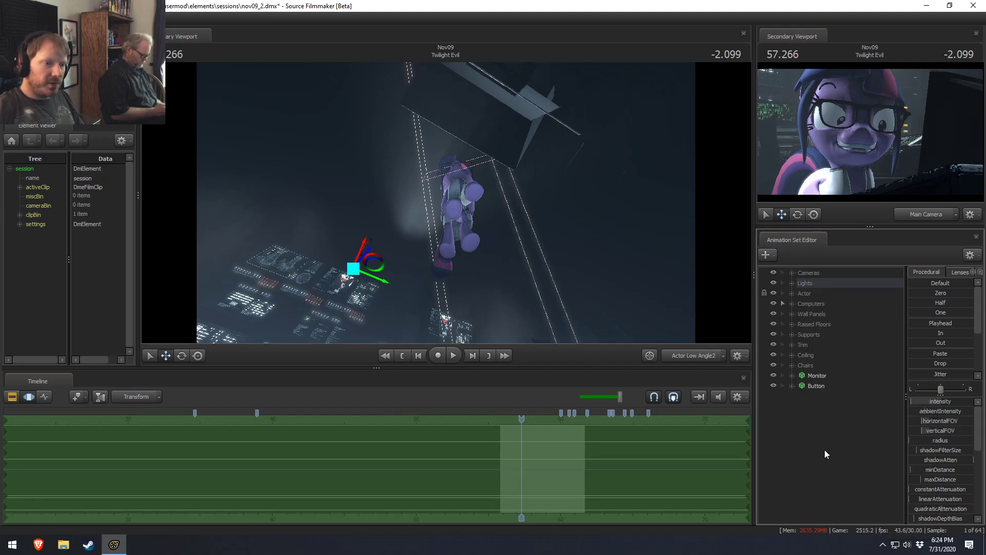
right_click(825, 452)
left_click(858, 481)
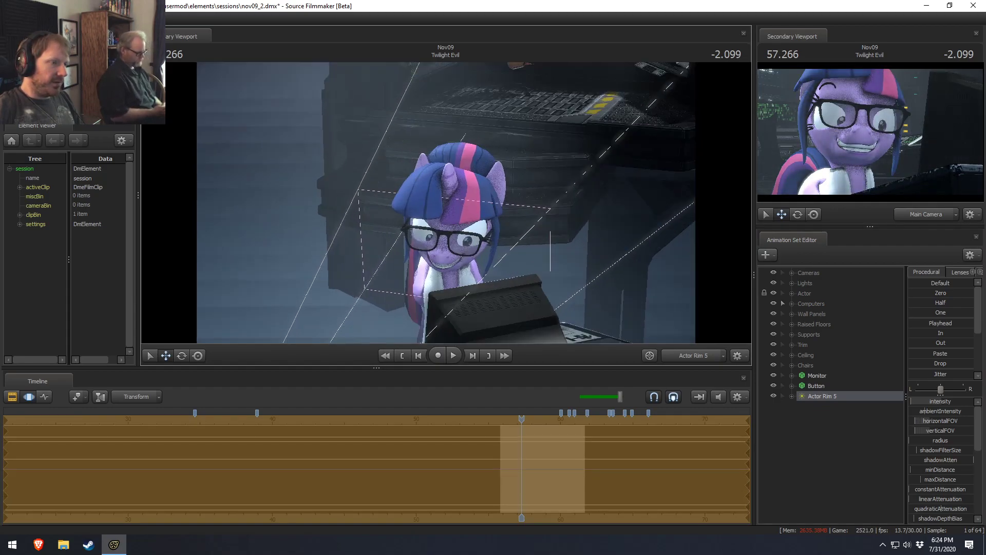
Adjust the intensity slider range of Actor Rim 5 and commit the light's changes.
right_click(948, 408)
left_click(951, 413)
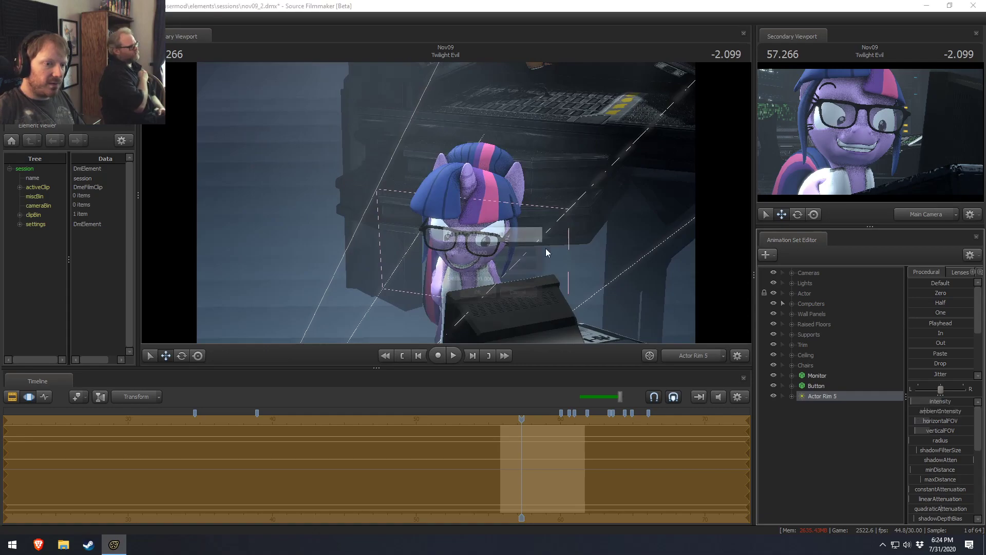
left_click(480, 297)
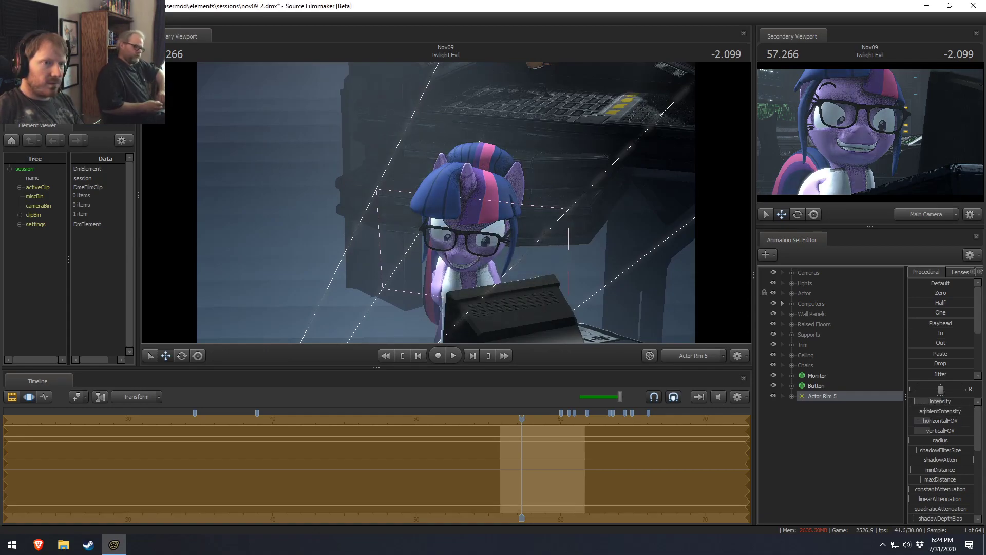
key("F3")
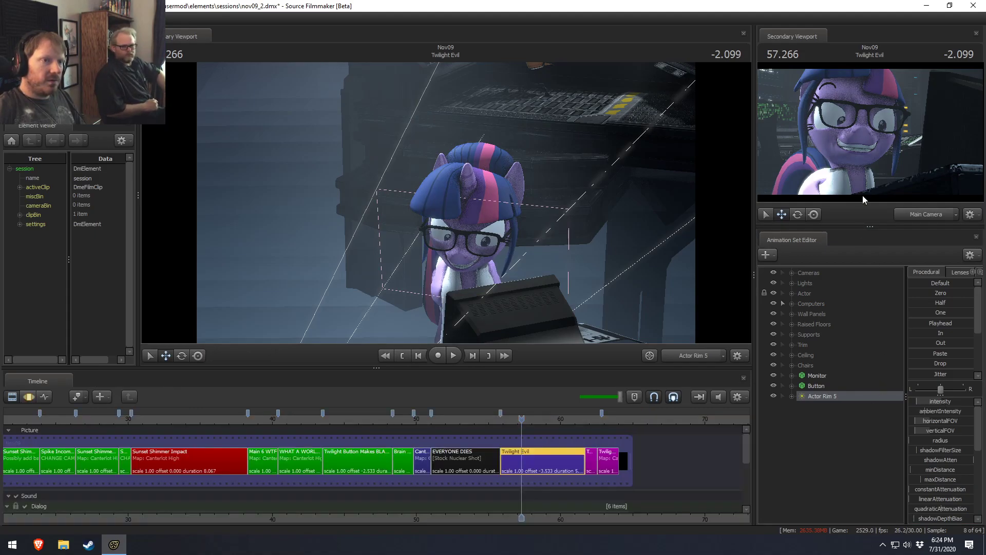
key("F4")
key("F3")
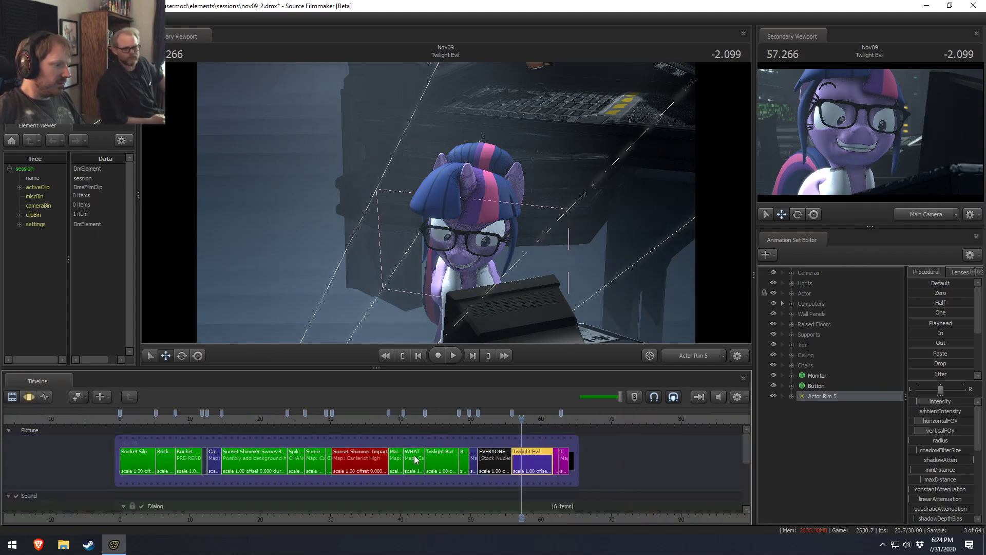
Compare Twilight's lighting in the Twilight Button Makes BLAMO and Twilight Evil shots through the main camera.
left_click(448, 422)
left_click(528, 419)
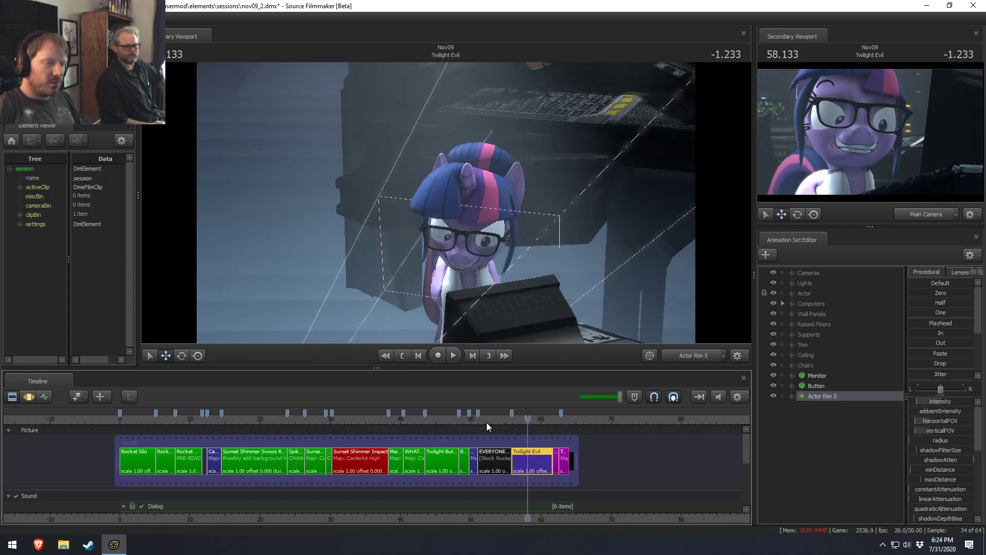
left_click(794, 283)
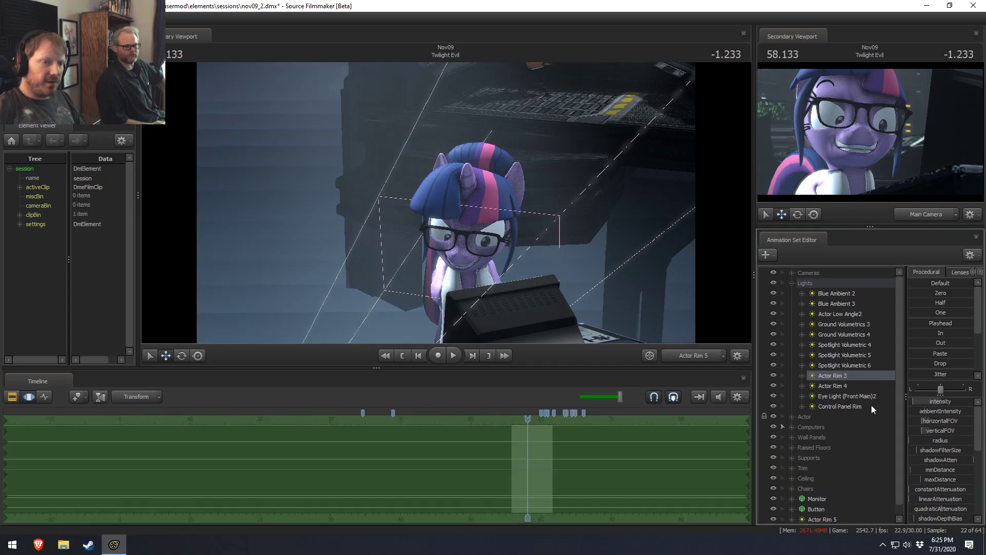
left_click(874, 386)
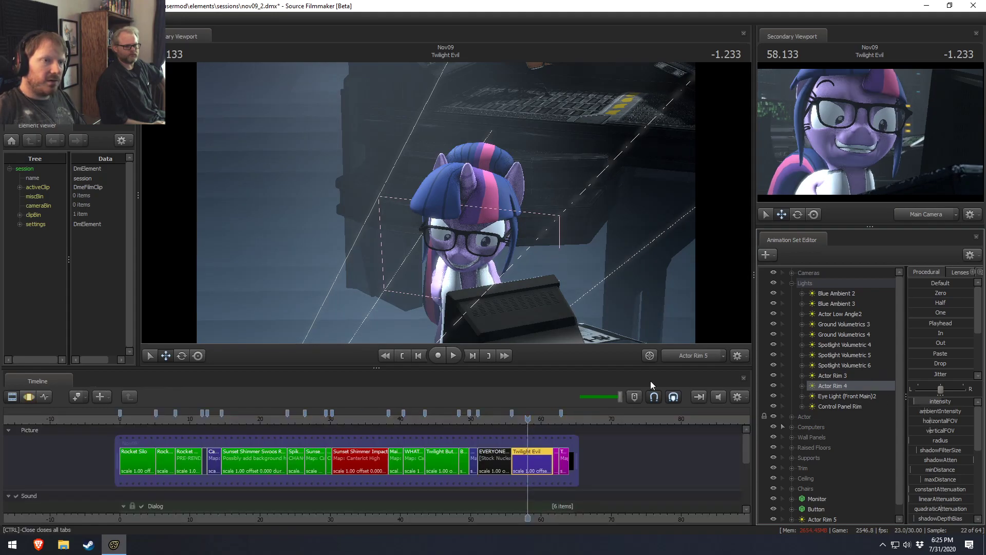
left_click(443, 417)
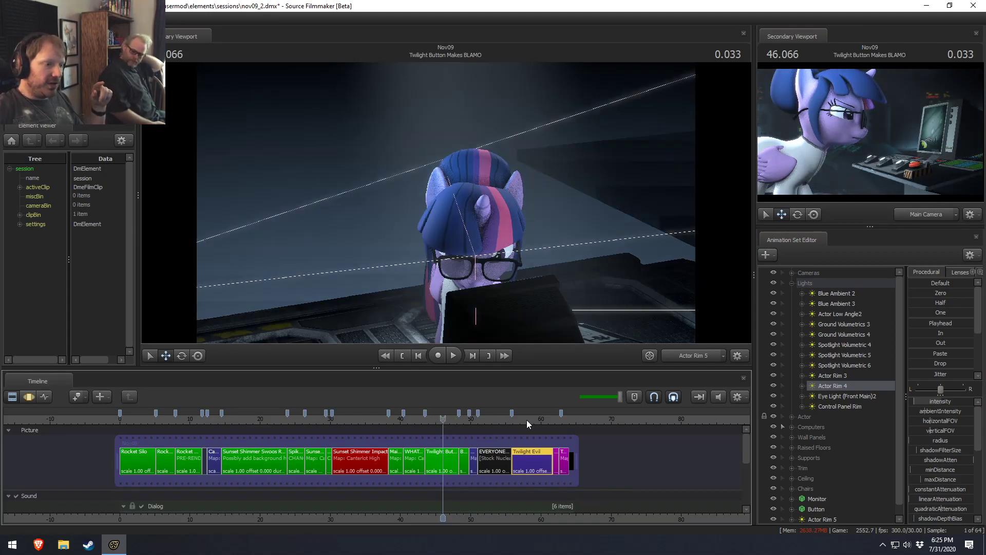
left_click(439, 419)
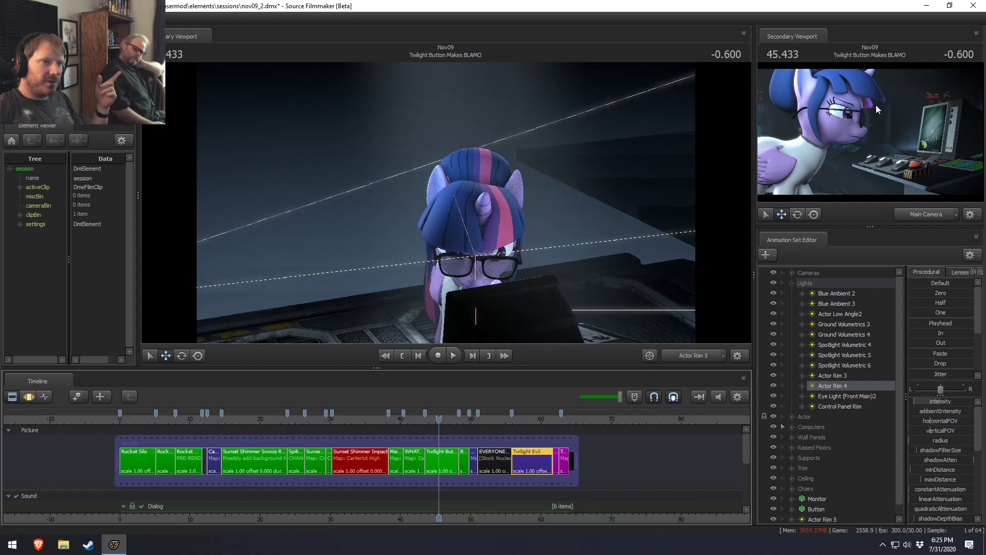
left_click(692, 355)
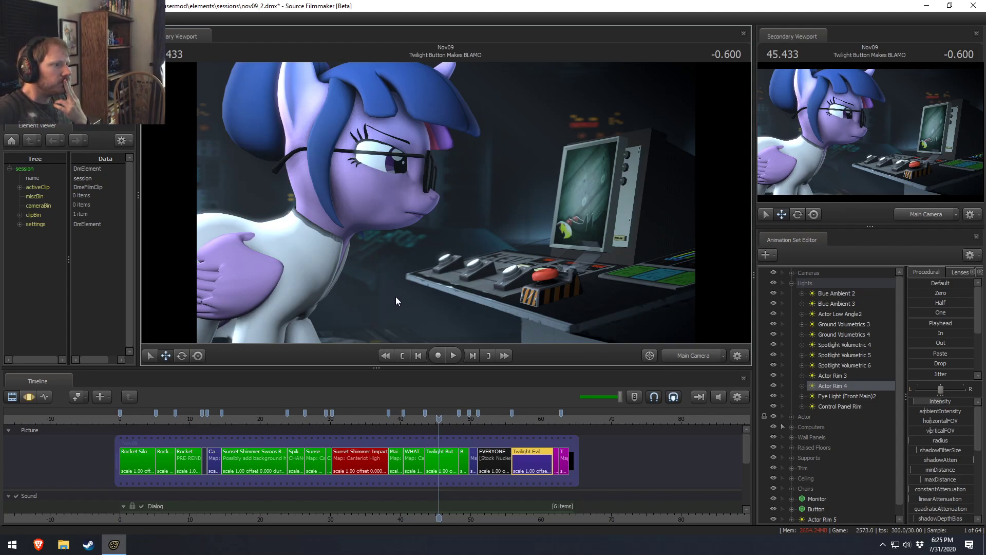
mouse_move(452, 419)
left_mouse_down()
mouse_move(421, 419)
mouse_move(436, 420)
left_mouse_up()
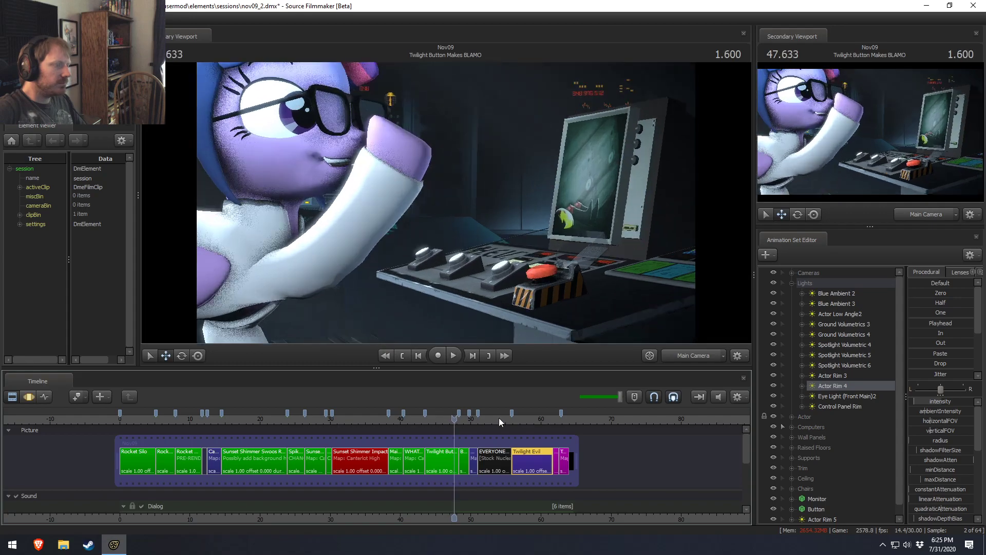
left_click(524, 419)
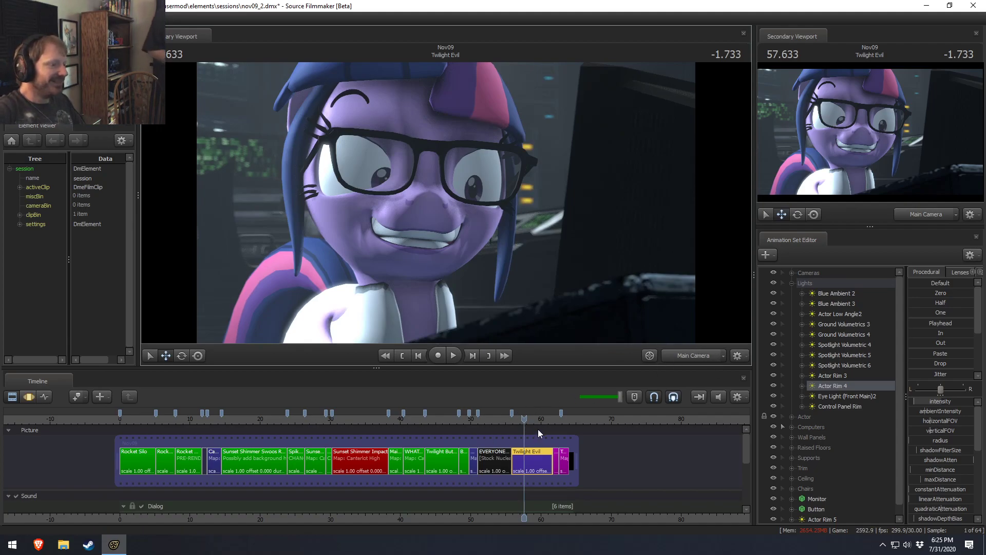
key("space")
left_click_drag(524, 420, 517, 419)
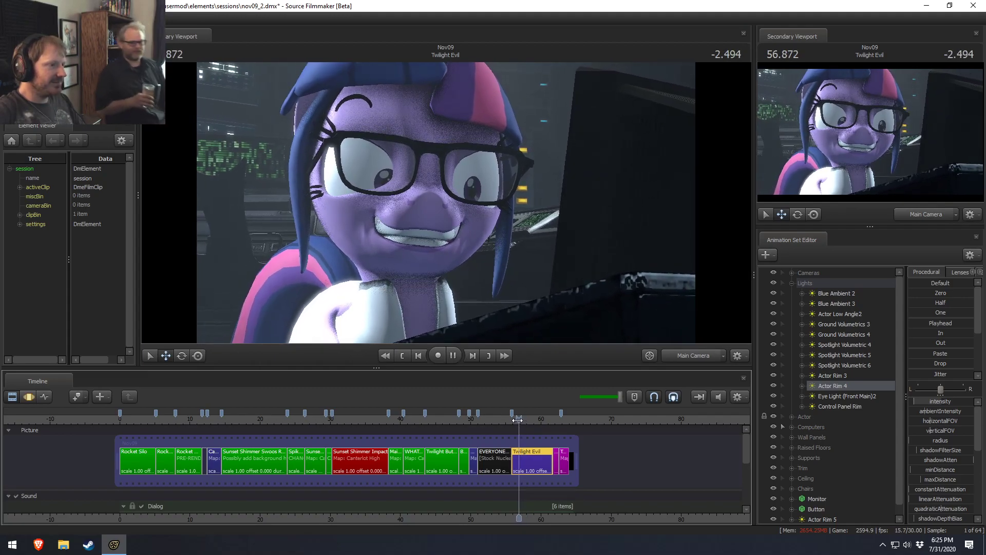
key("space")
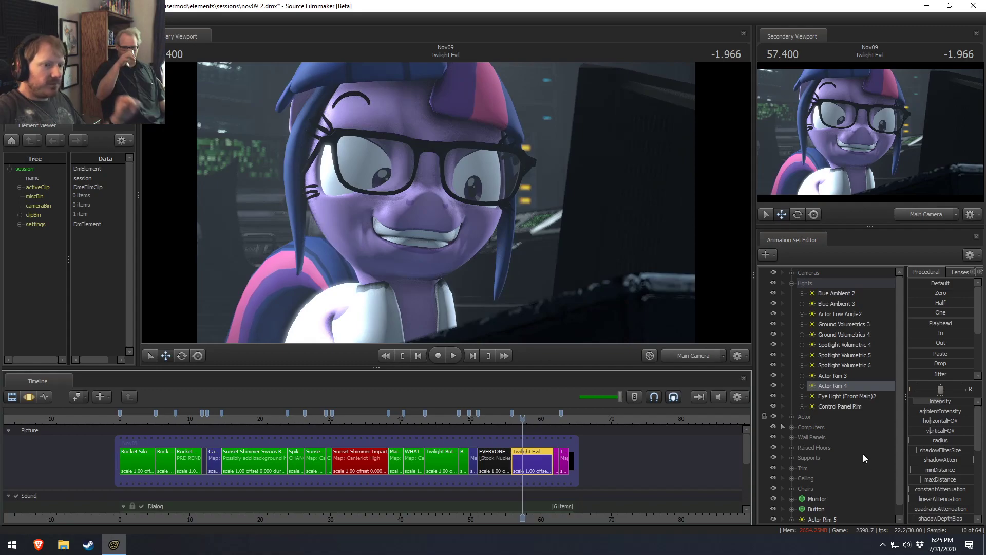
Move Actor Rim 5 into the Lights group and scrub the Twilight Evil shot.
left_click_drag(818, 514, 849, 380)
left_click(792, 273)
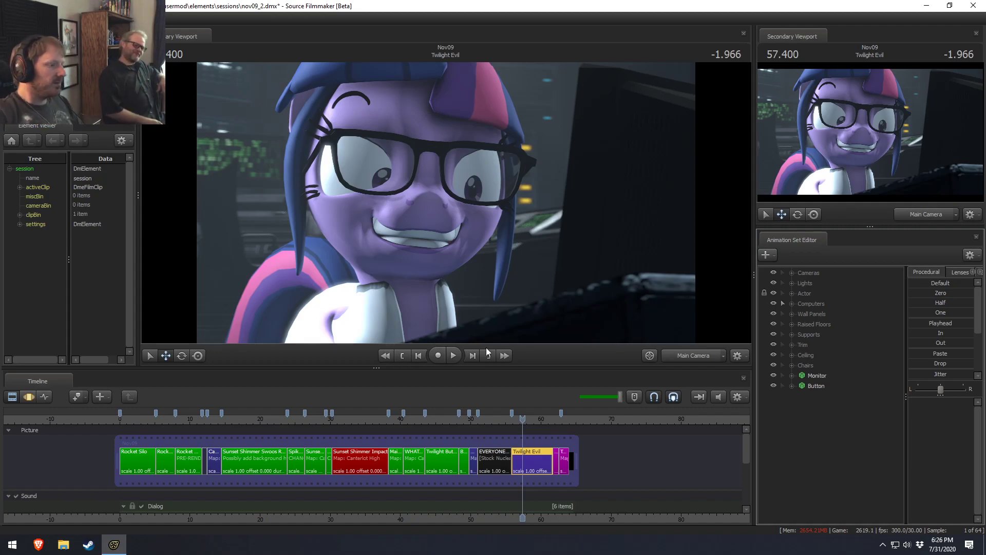
left_click_drag(535, 417, 520, 418)
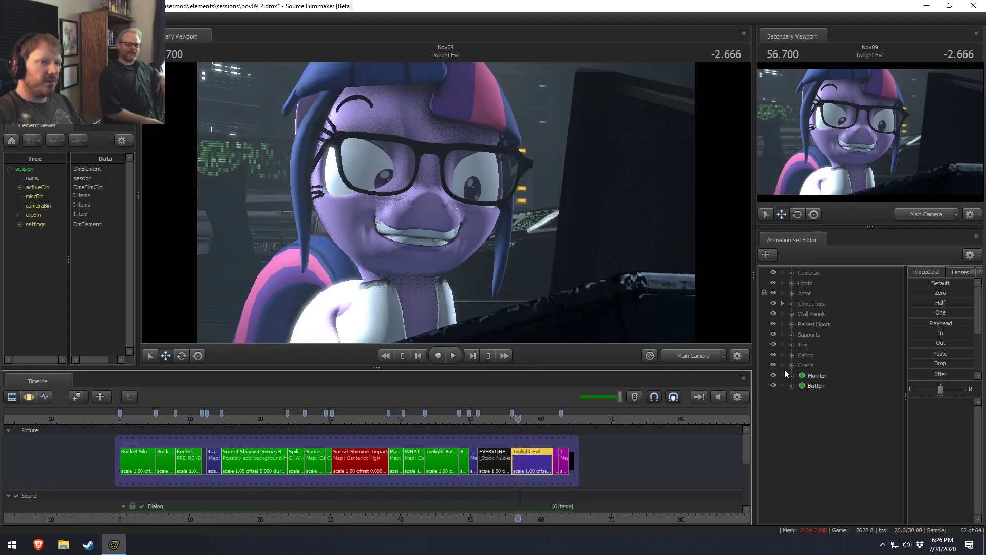
Duplicate Actor Rim 3 as Actor Rim 6 and look through the new light.
left_click(793, 283)
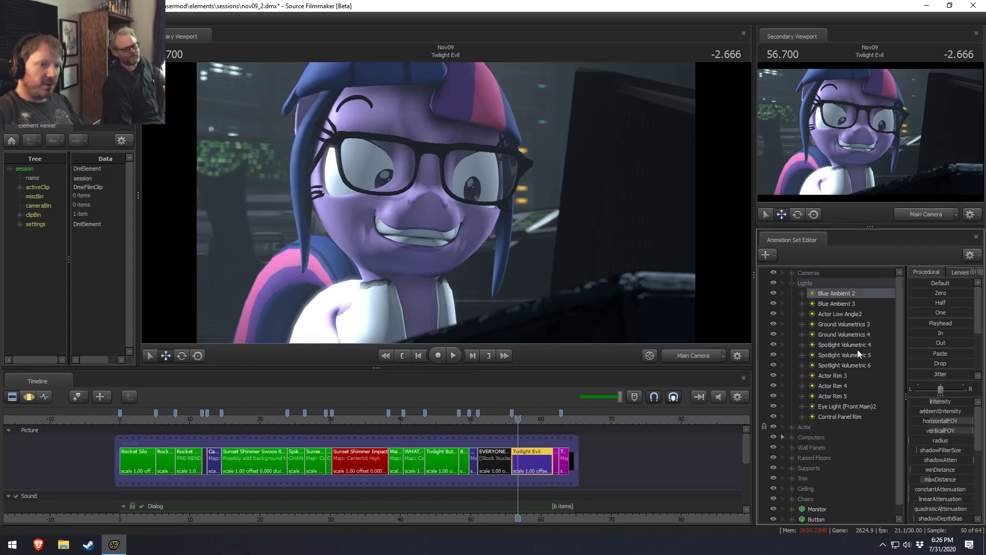
right_click(848, 375)
left_click(858, 388)
left_click(792, 283)
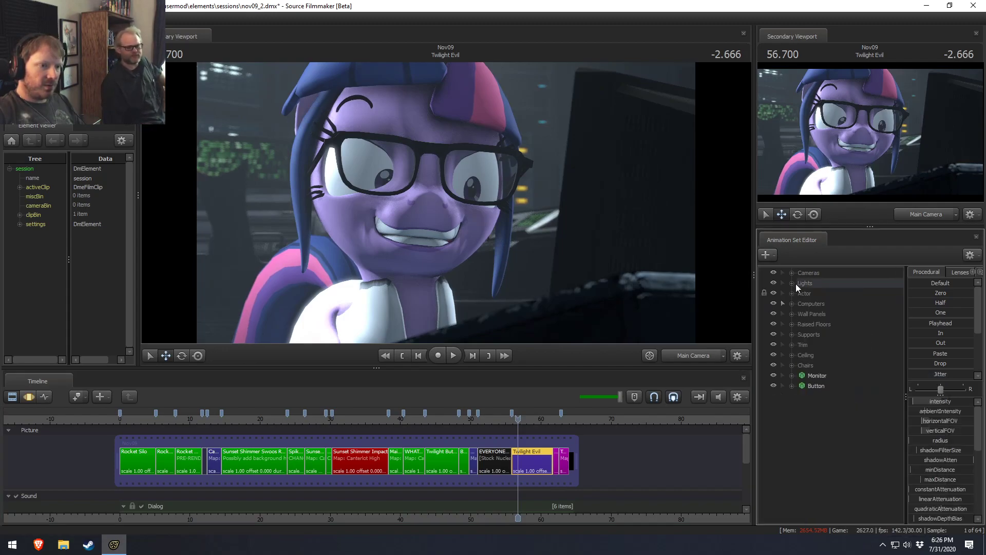
right_click(804, 437)
left_click(834, 488)
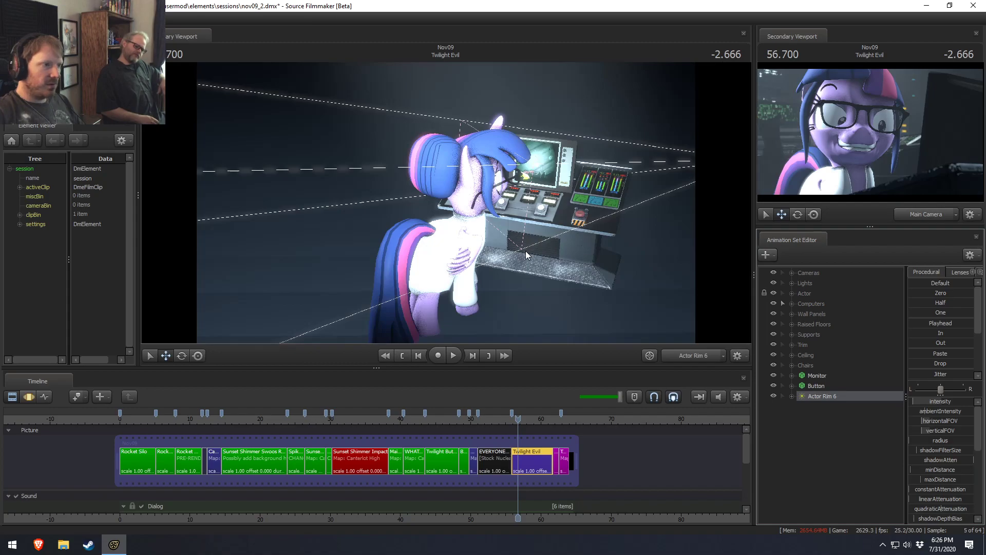
Reposition Actor Rim 6 behind the monitor facing Twilight and raise its minDistance past the monitor and console.
left_click_drag(569, 261, 600, 310)
left_click(508, 288)
key("F3")
left_click_drag(540, 291, 668, 298)
mouse_move(446, 202)
left_mouse_down()
mouse_move(406, 216)
mouse_move(463, 206)
mouse_move(447, 206)
left_mouse_up()
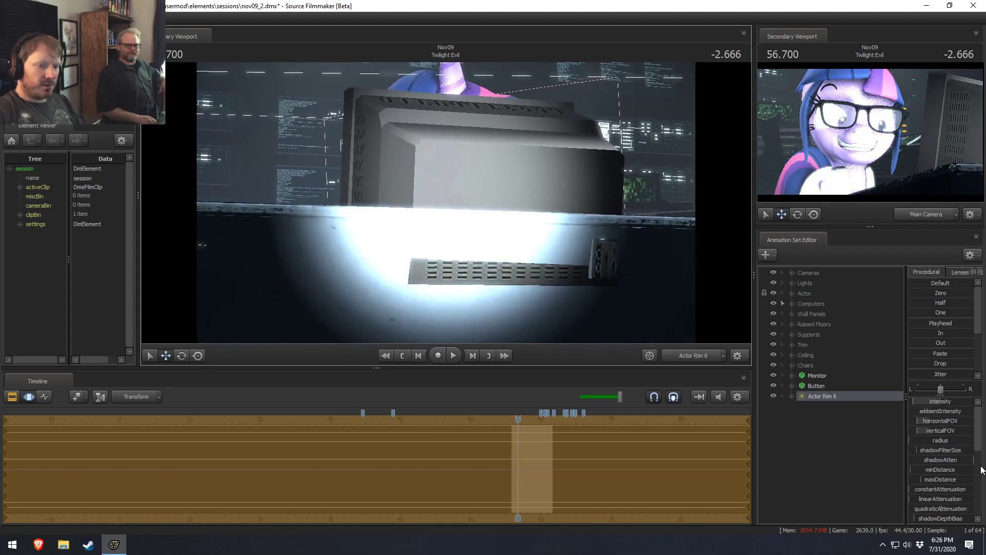
left_click_drag(925, 474, 964, 474)
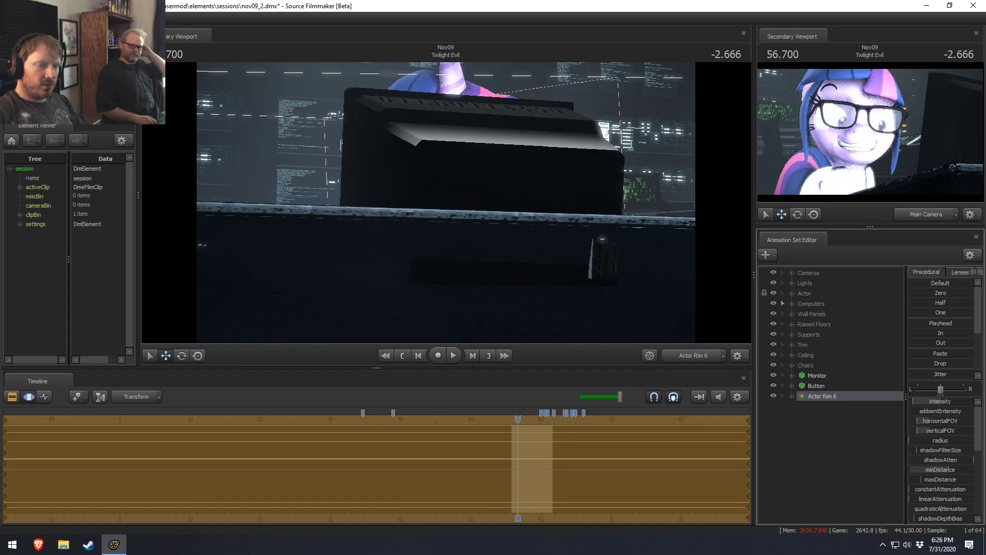
Limit Actor Rim 6's intensity range to a maximum of 100 and default of 50, and adjust the light through the main camera.
right_click(956, 413)
left_click(925, 409)
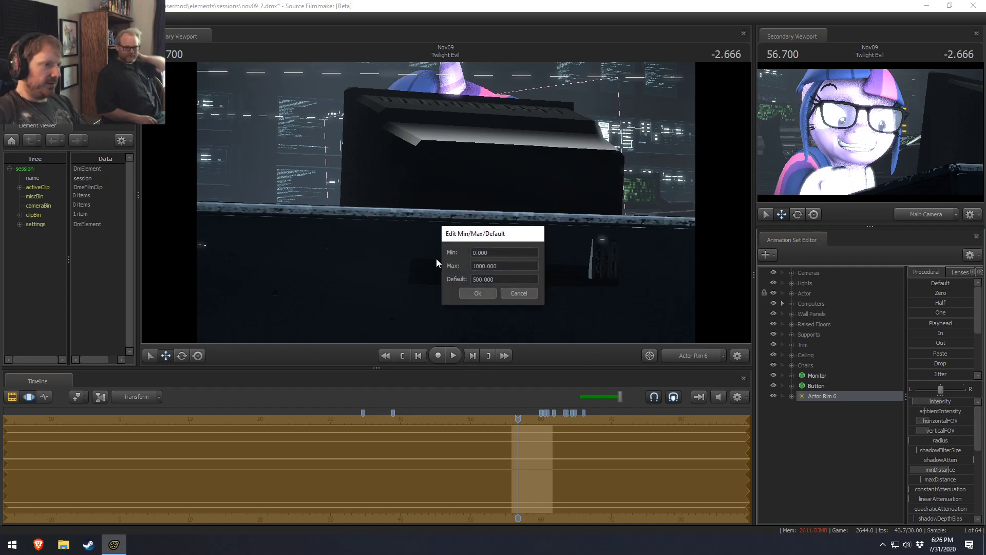
left_click(478, 279)
left_click(480, 265)
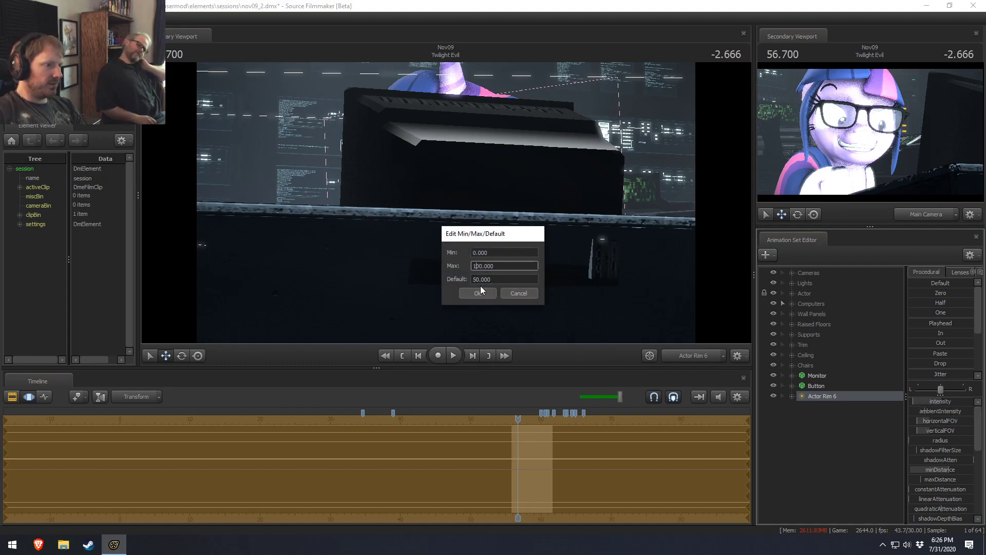
left_click(477, 293)
left_click(707, 356)
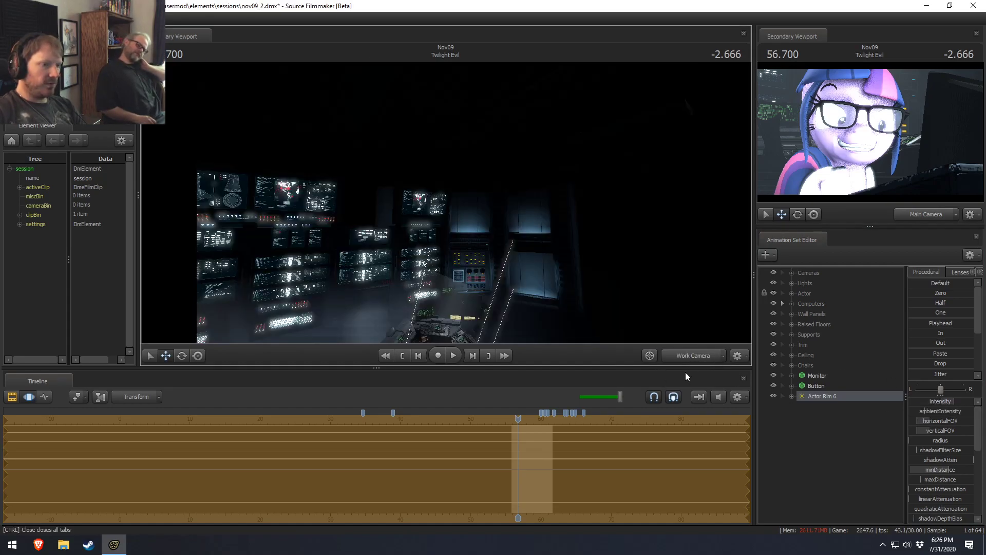
left_click(691, 356)
left_click_drag(936, 412, 931, 412)
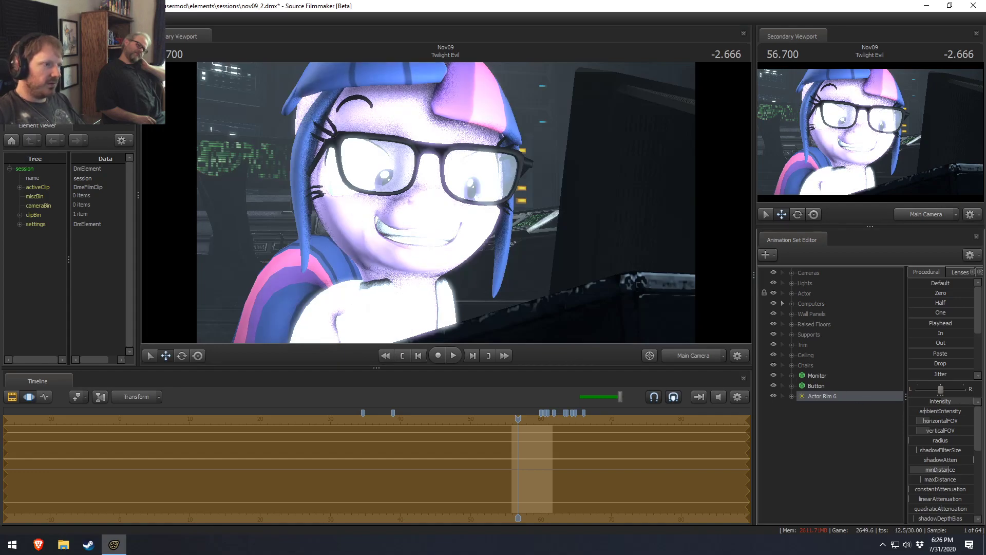
Set the Actor Rim 6 slider range to a maximum of 10000 and a default of 5000.
right_click(931, 403)
left_click(946, 469)
left_click(476, 266)
left_click(478, 280)
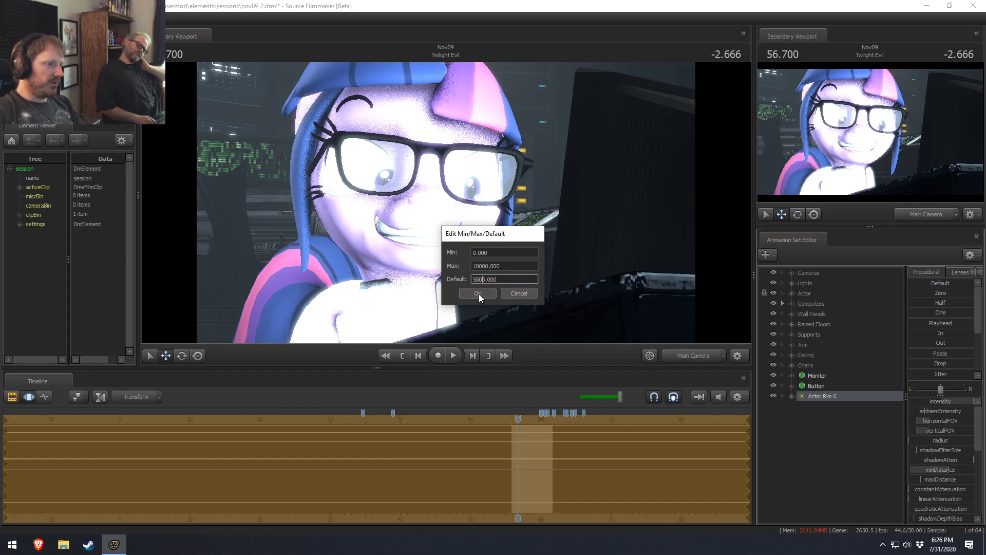
Set Actor Rim 6's intensity range to a maximum of 10000 with a default of 5000.
left_click(476, 293)
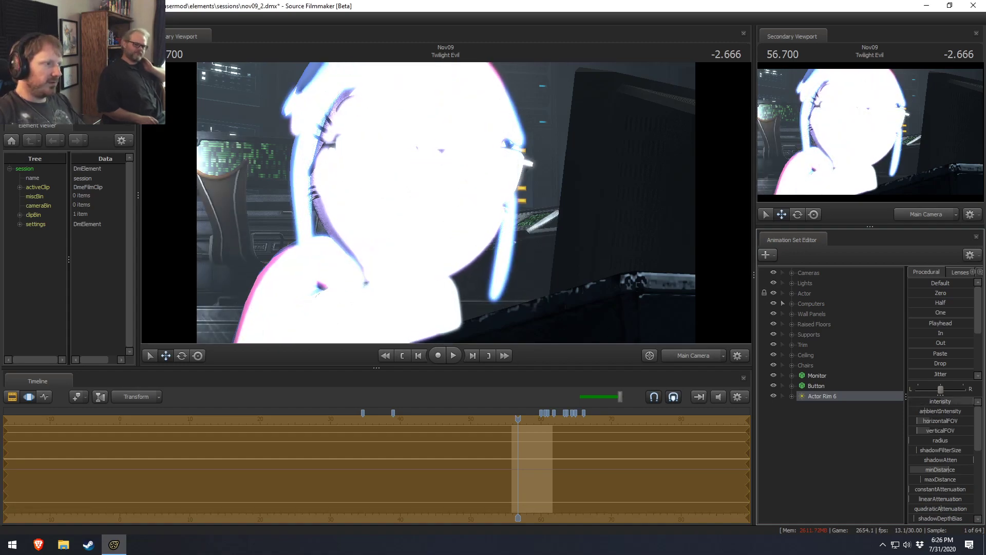
mouse_move(941, 401)
left_mouse_down()
mouse_move(920, 401)
mouse_move(941, 401)
left_mouse_up()
key("F2")
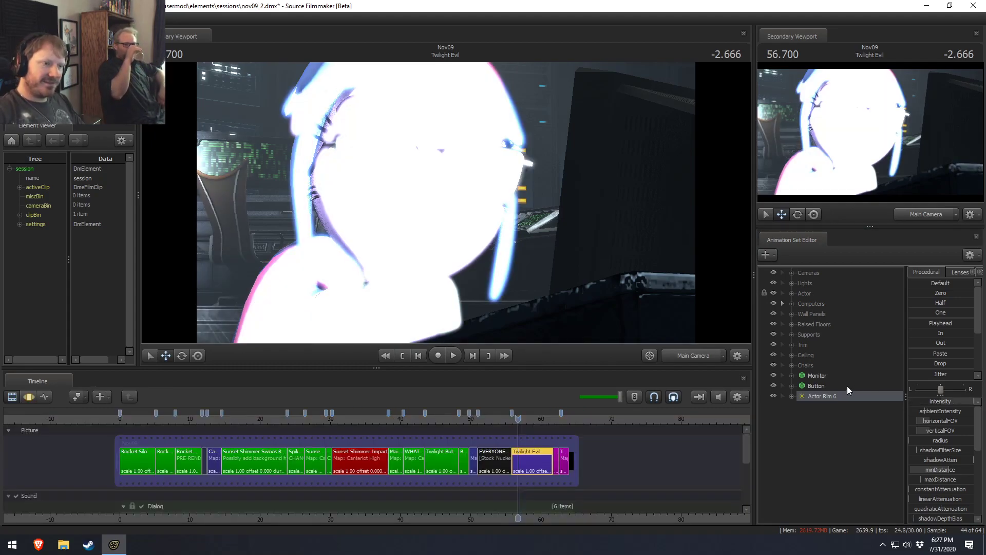
key("F3")
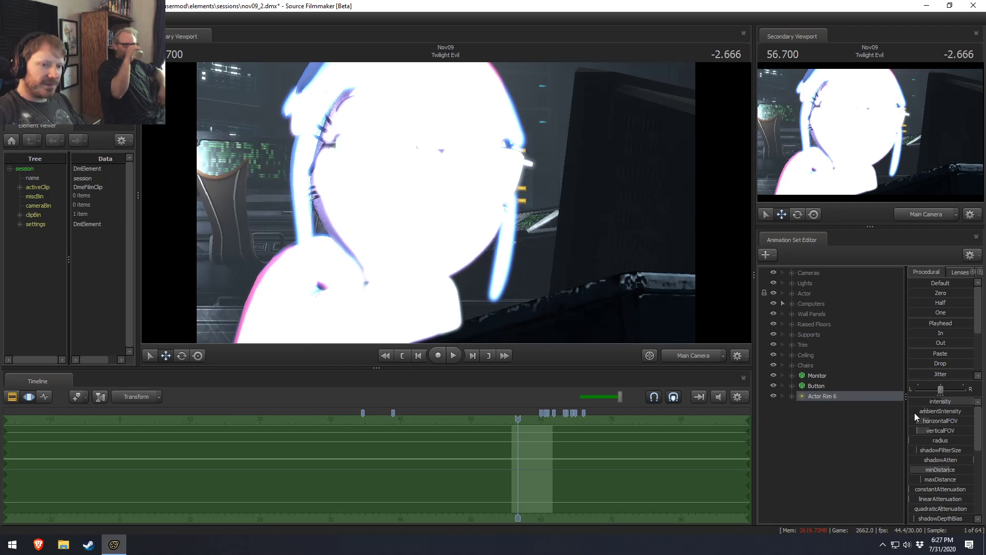
Remap Actor Rim 6's intensity range to a maximum of 100 with a default of 50, and lower the light's intensity.
left_click_drag(952, 401, 952, 402)
right_click(951, 401)
left_click(954, 416)
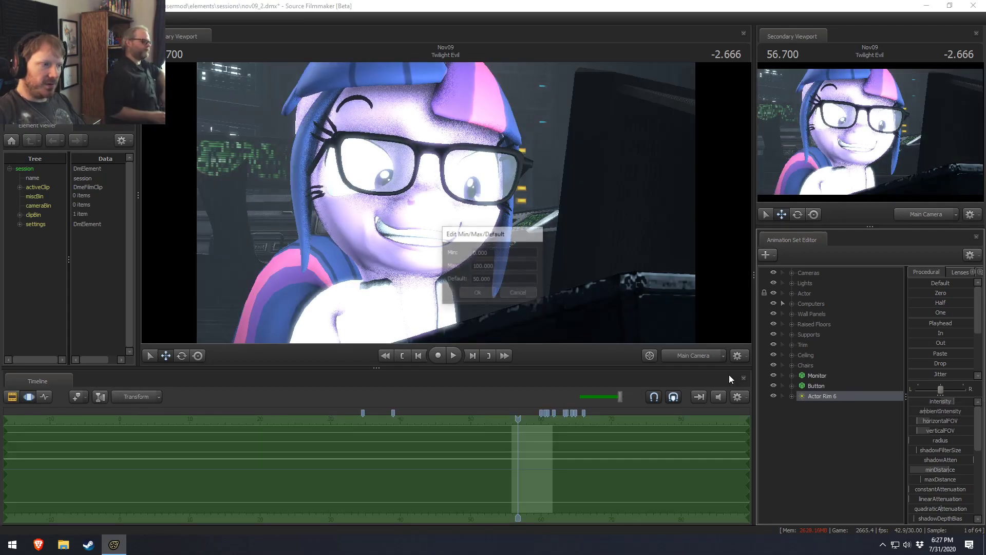
left_click(477, 293)
left_click_drag(957, 404, 943, 404)
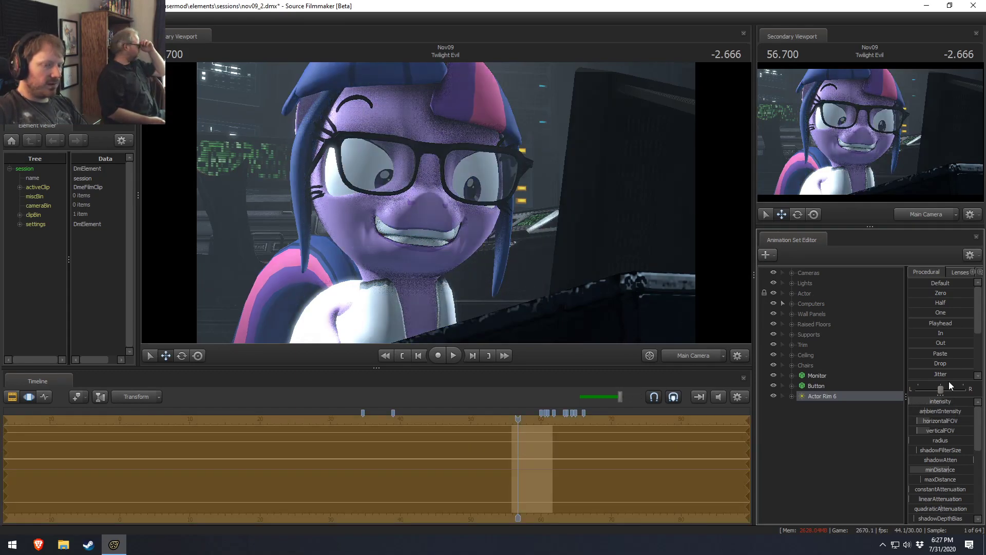
Look through the Actor Rim 6 light in the primary viewport.
left_click_drag(821, 392, 448, 206)
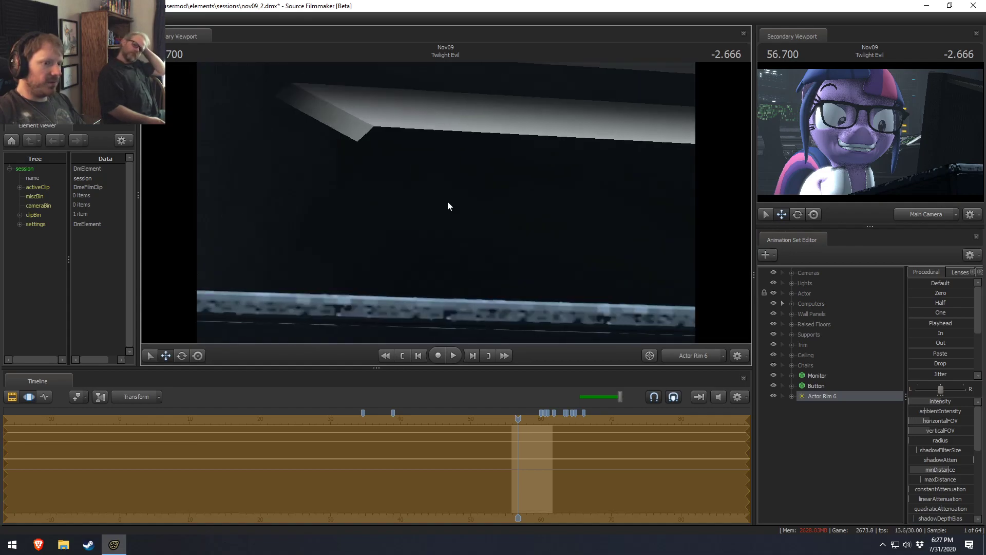
left_click_drag(538, 211, 537, 211)
key("F2")
key("F3")
Select the time range from about 53 to 63 seconds around the Twilight Evil shot and set the playback volume to 24%.
scroll(545, 501, "up", 2)
scroll(545, 501, "down", 3)
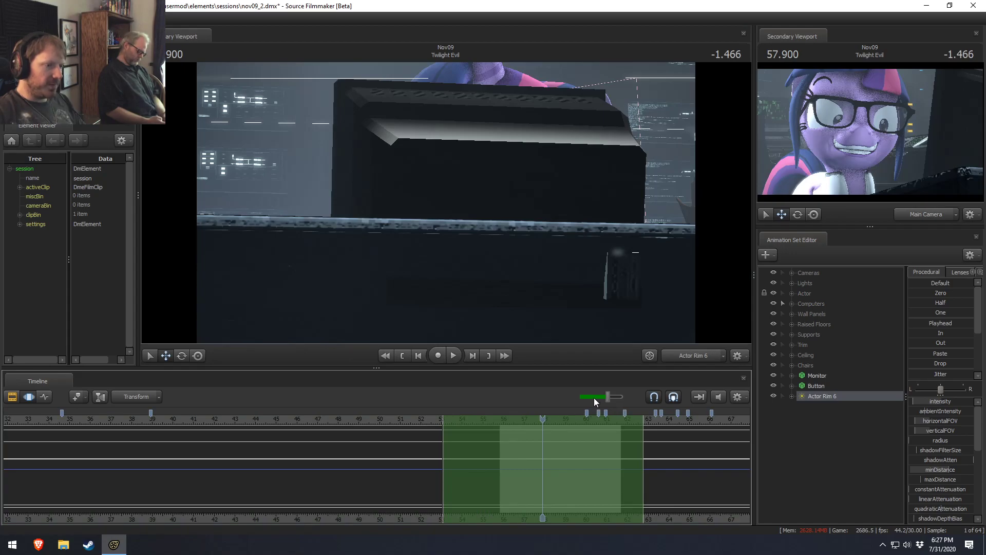
left_click_drag(600, 397, 591, 392)
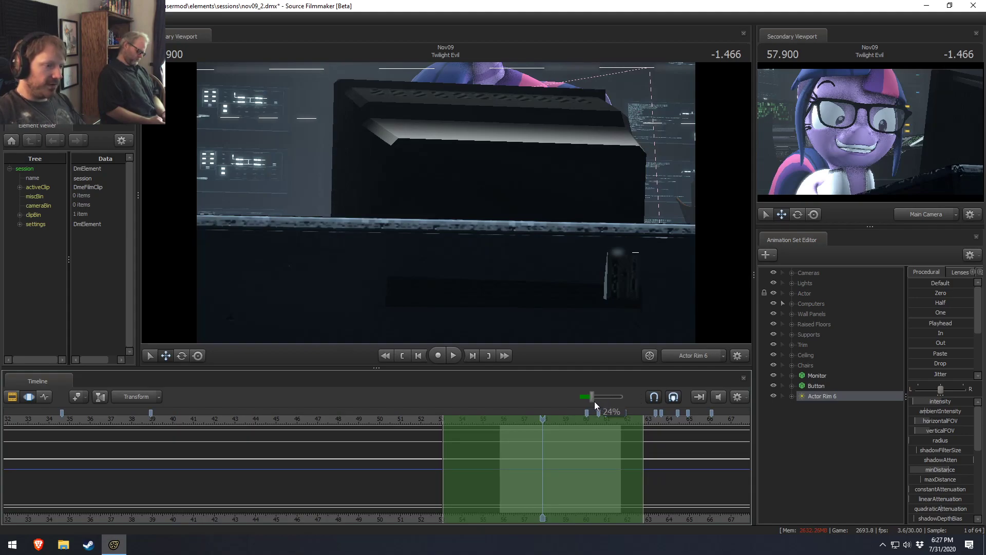
middle_click_drag(693, 520, 572, 501)
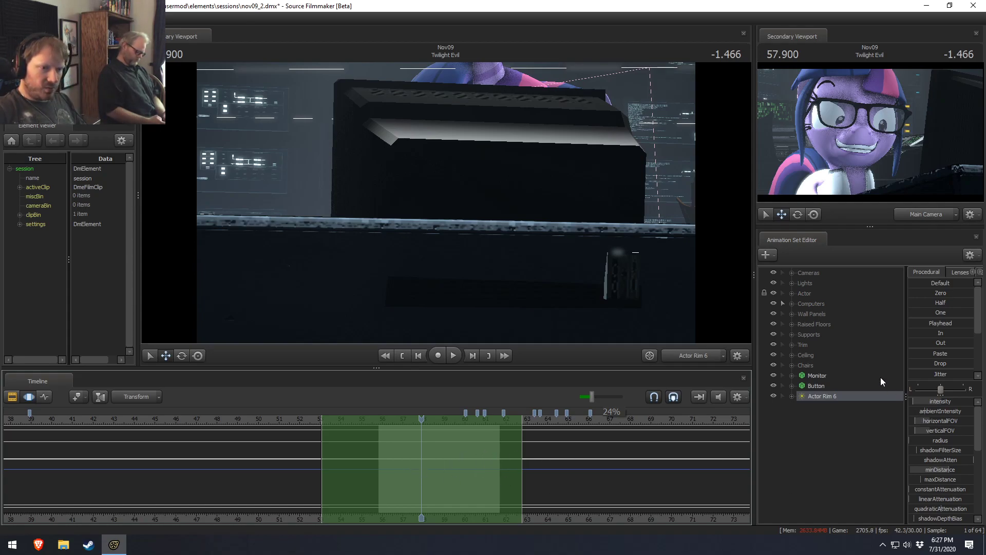
Apply Jitter to only Actor Rim 6's intensity within the selected time range and play back the shot.
left_click(792, 396)
scroll(831, 440, "down", 4)
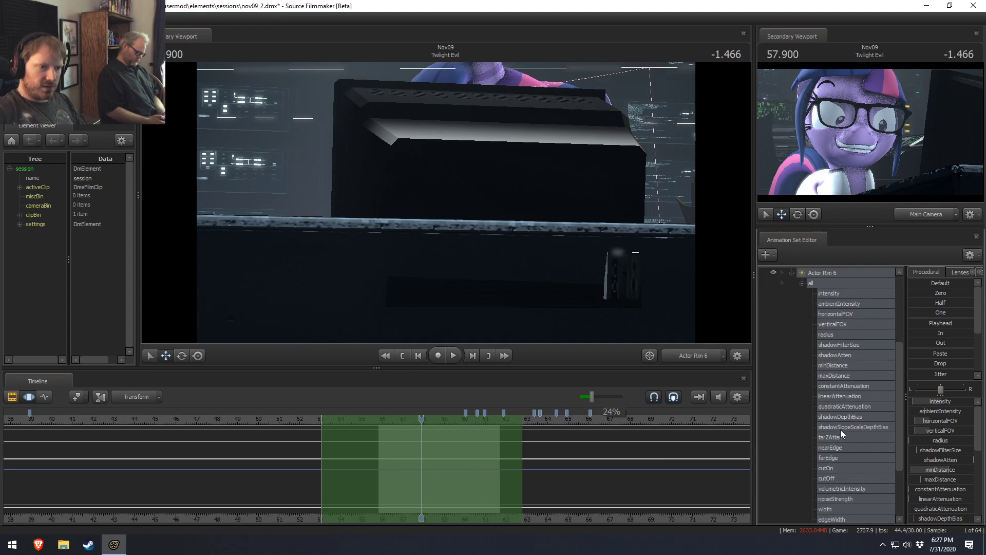
left_click(832, 294)
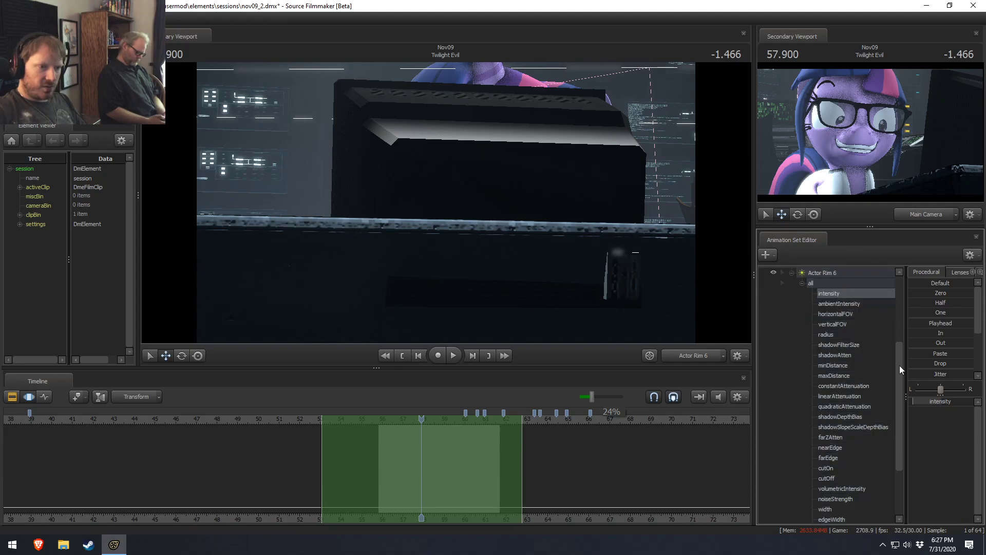
left_click(925, 374)
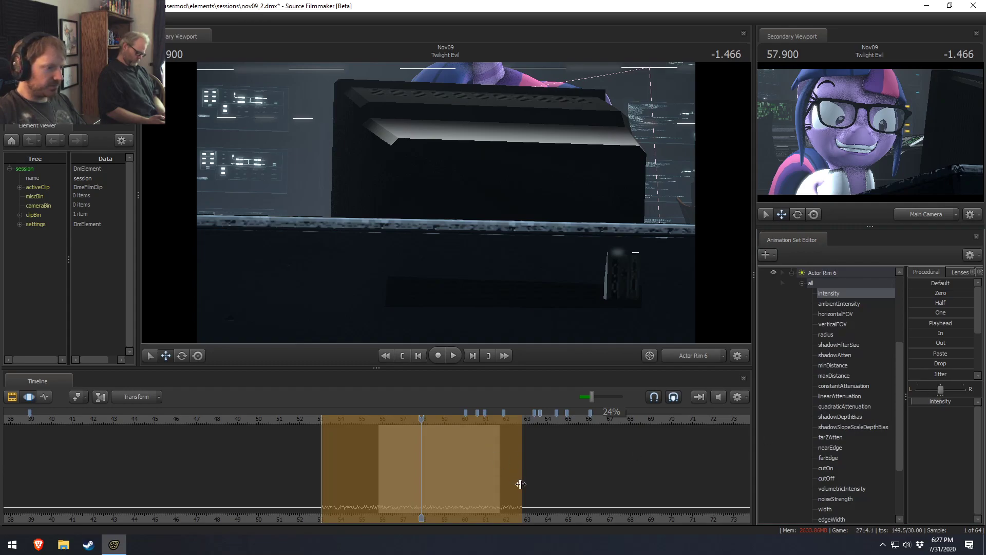
key("space")
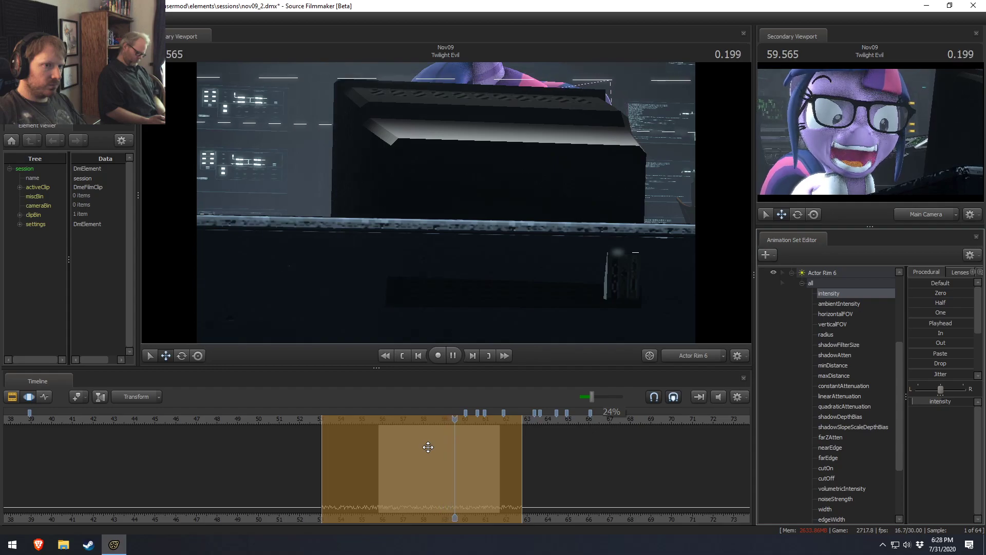
Try to stretch the jittered intensity section to about 52 to 66 seconds, and undo the last stretches.
mouse_move(521, 469)
left_mouse_down()
mouse_move(452, 469)
mouse_move(577, 469)
mouse_move(452, 469)
mouse_move(523, 463)
left_mouse_up()
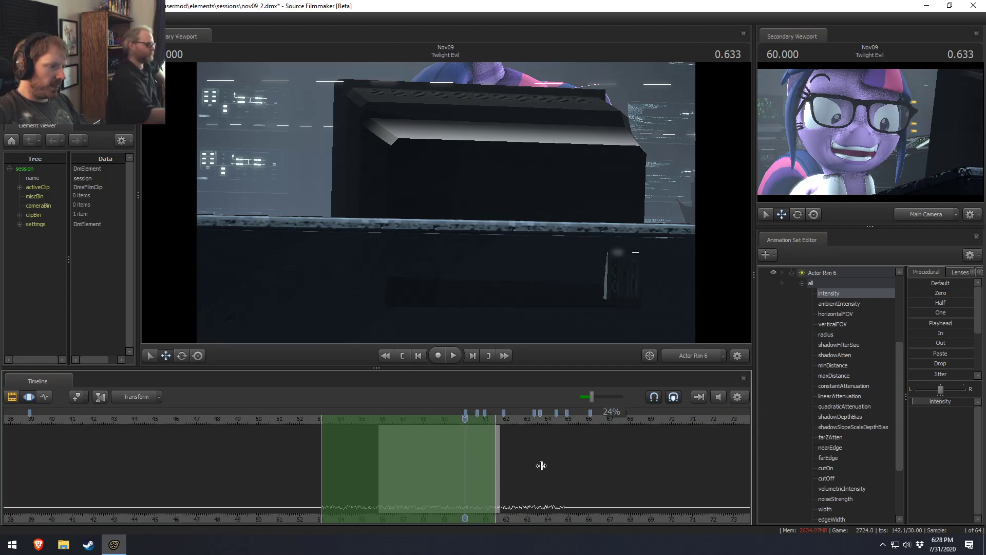
left_click_drag(414, 489, 584, 489)
left_click_drag(413, 477, 292, 487)
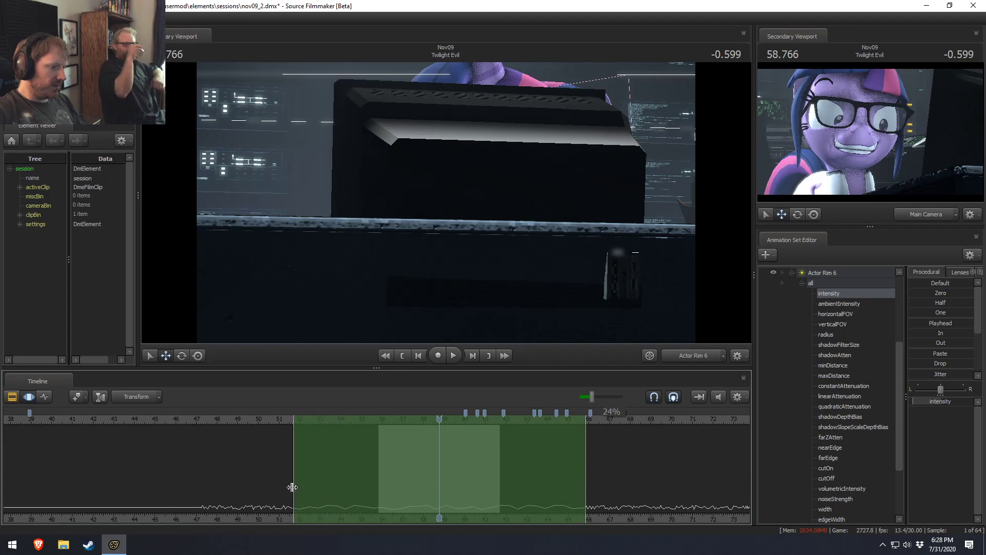
key("ctrl+z")
key("ctrl+z")
Flatten the intensity jitter before about 55 and after about 63.5 seconds, and stretch the remaining jitter across about 53 to 67 seconds.
left_click_drag(493, 500, 369, 488)
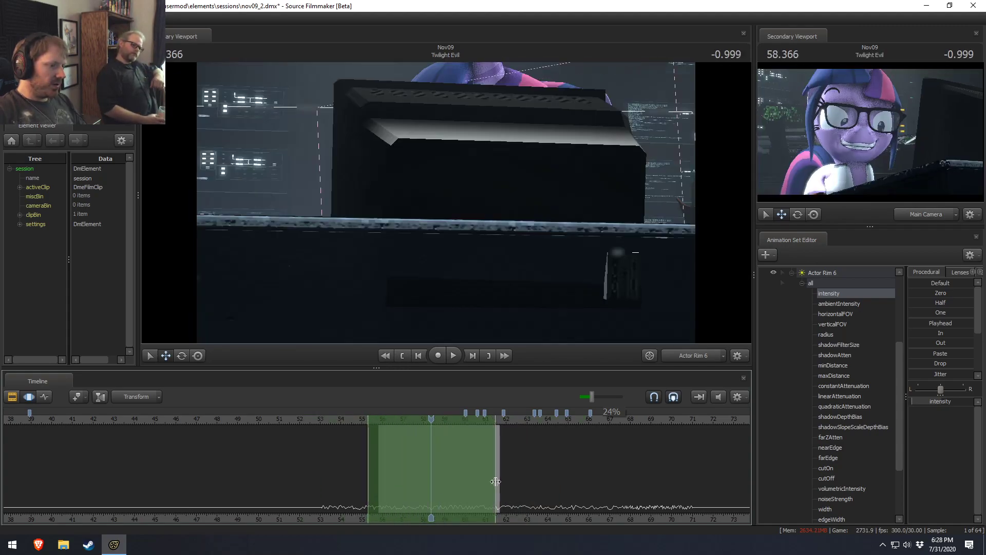
left_click_drag(494, 481, 538, 482)
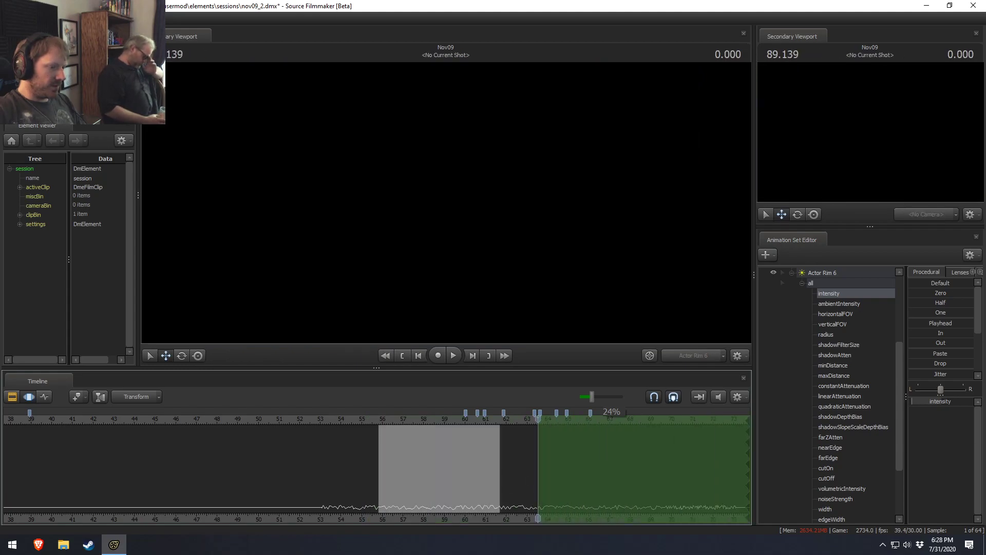
left_click_drag(365, 498, 5, 508)
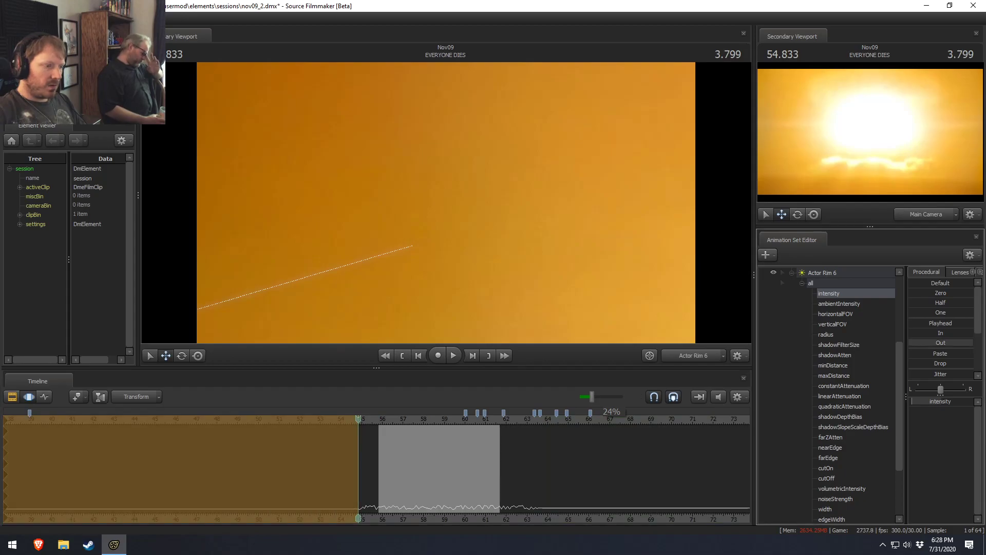
left_click_drag(356, 488, 639, 479)
left_click_drag(563, 478, 456, 488)
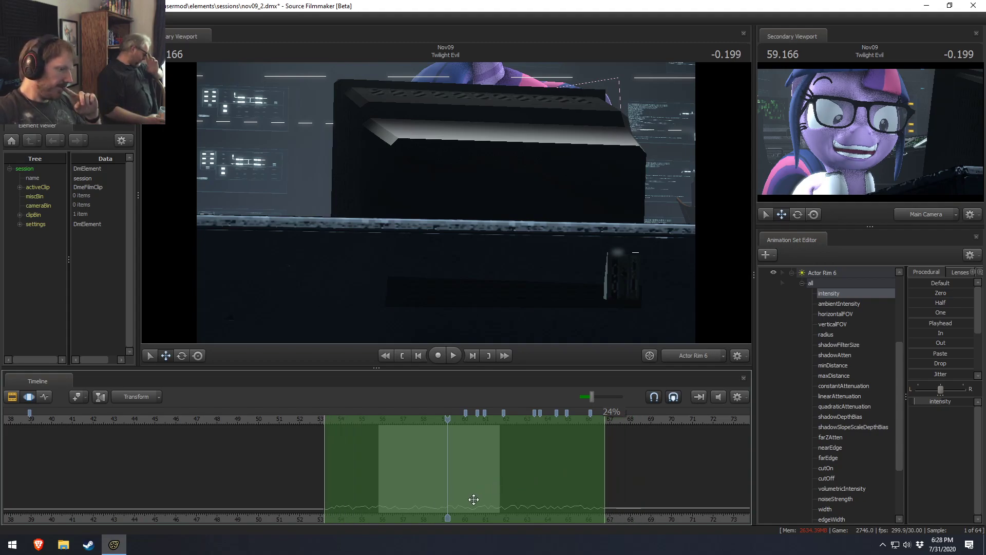
Play back the shot to review the stretched jitter, and return the playhead to about 56 seconds.
key("space")
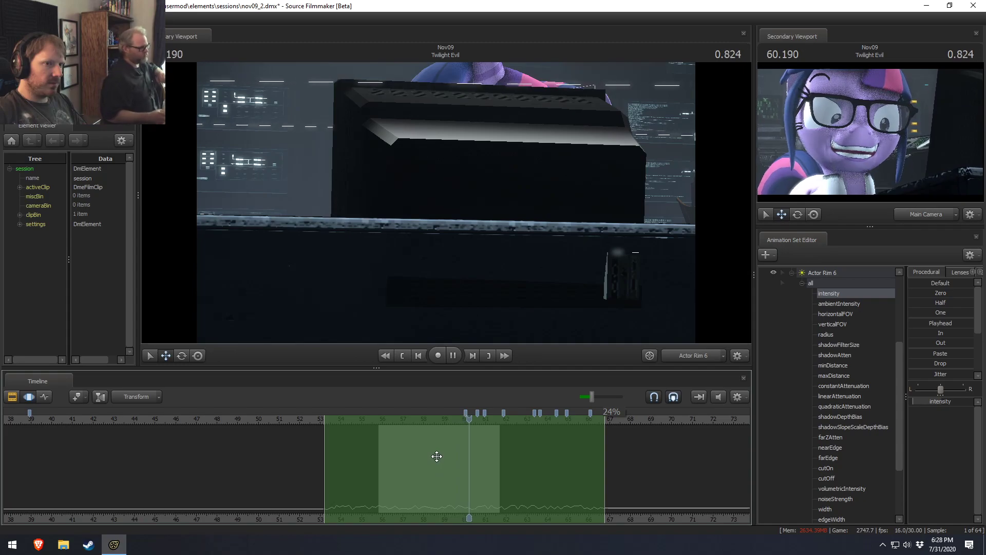
key("space")
left_click_drag(491, 419, 384, 435)
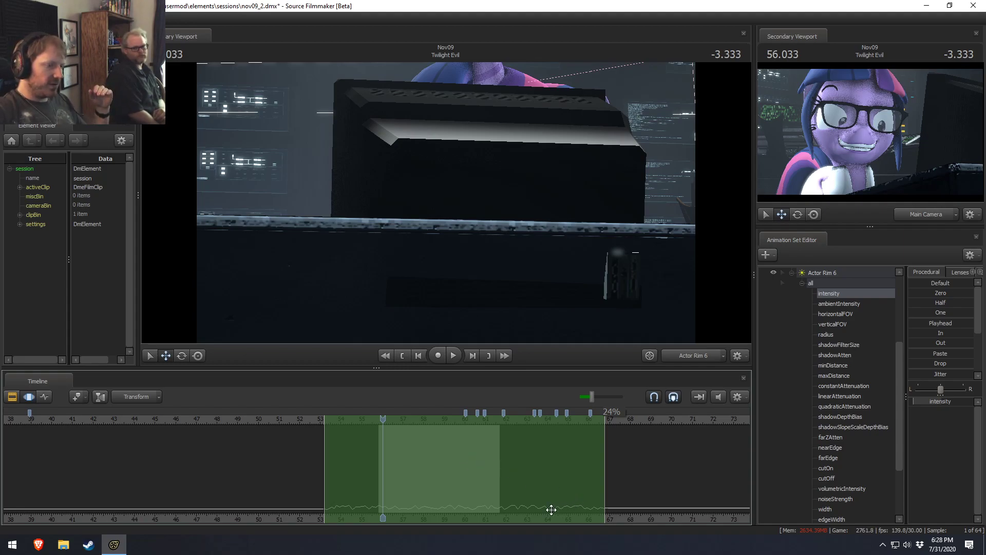
Raise Actor Rim 6's intensity over a short time selection around 56.7 seconds.
scroll(933, 358, "down", 3)
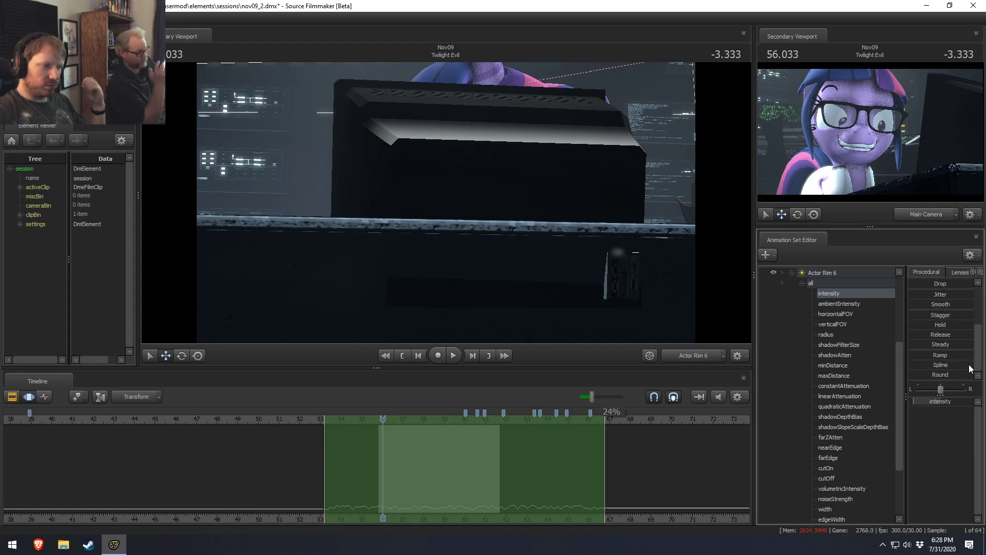
left_click_drag(388, 500, 407, 503)
left_click_drag(946, 403, 948, 403)
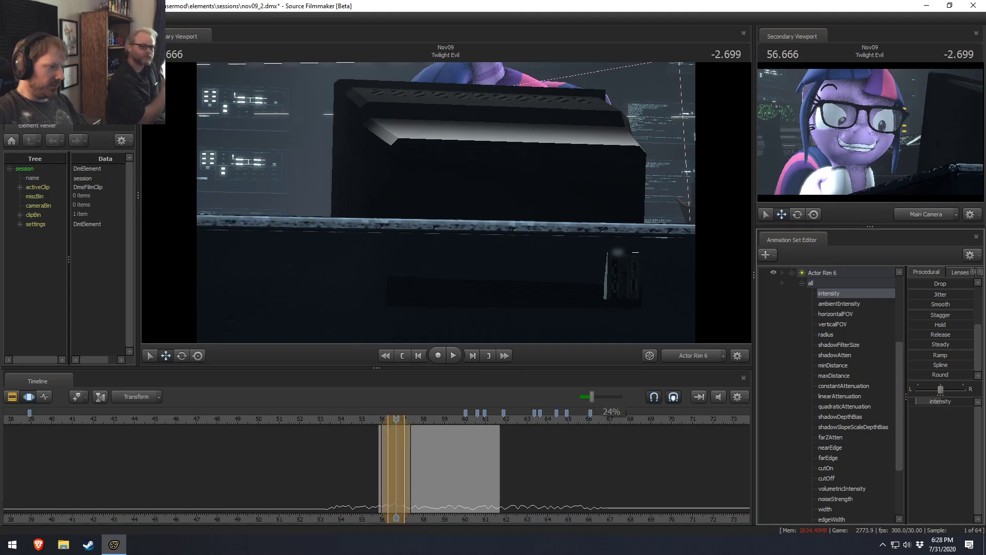
Lower the light's intensity around 58 and 60 seconds, raise it around 59 seconds, and play back the flicker.
left_click_drag(410, 490, 460, 490)
left_click(921, 402)
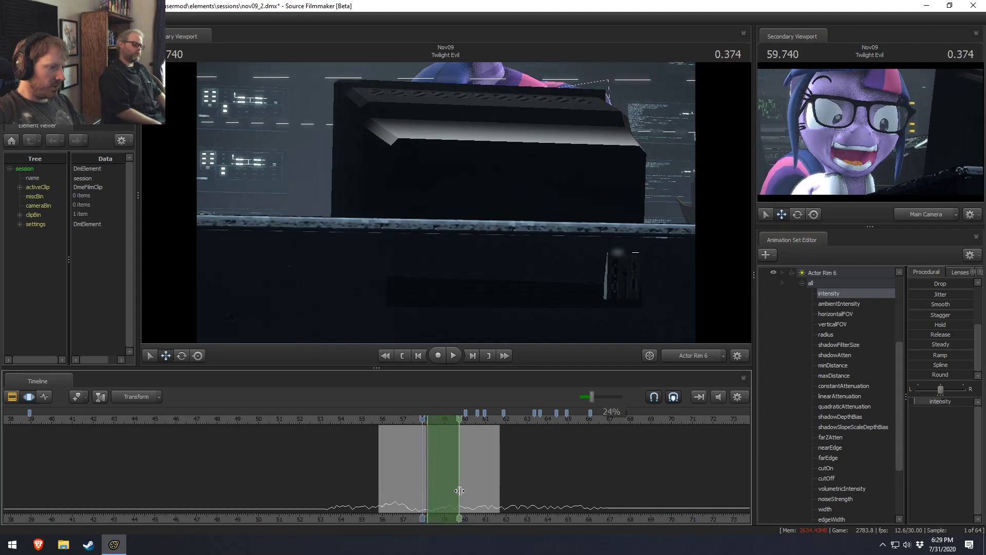
left_click(931, 403)
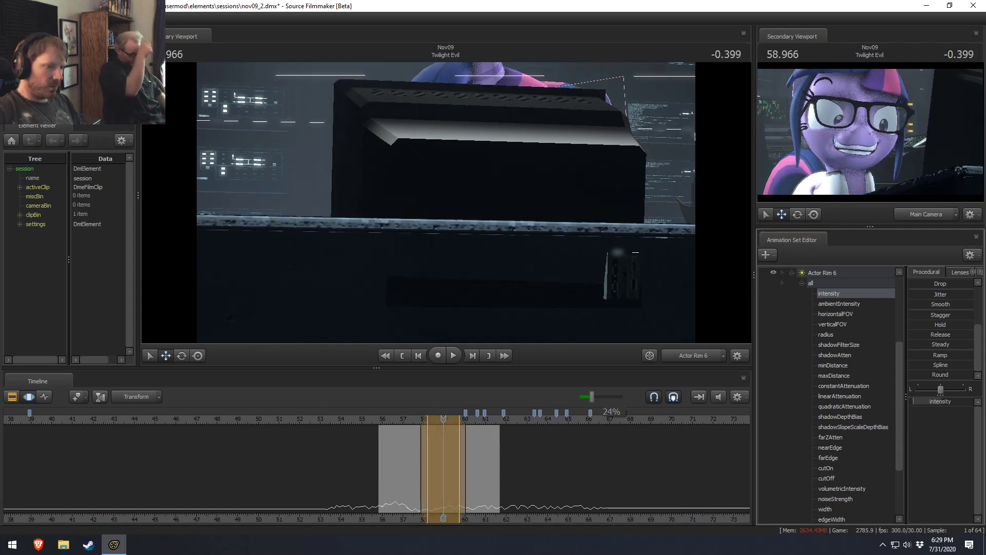
left_click_drag(495, 462, 487, 491)
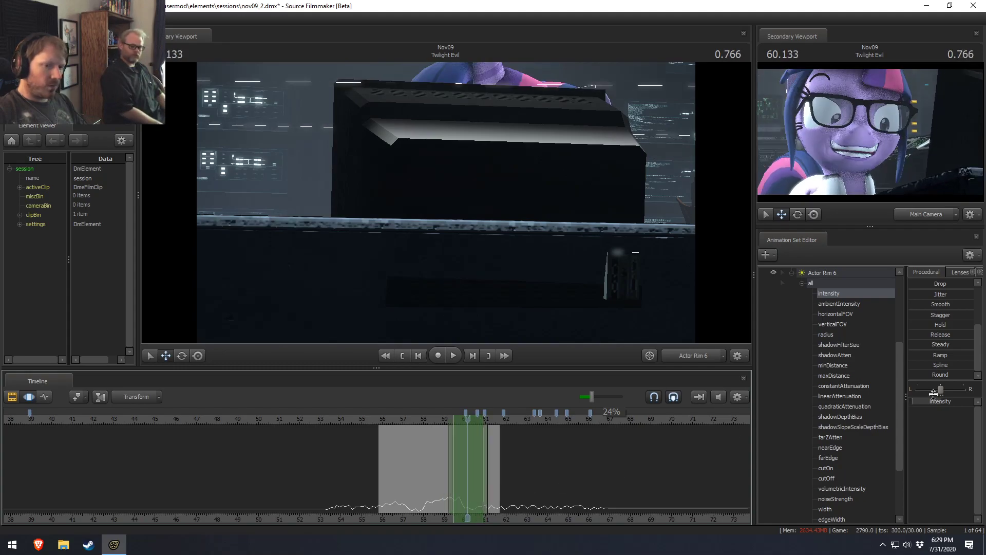
left_click_drag(936, 406, 940, 406)
left_click(384, 418)
key("space")
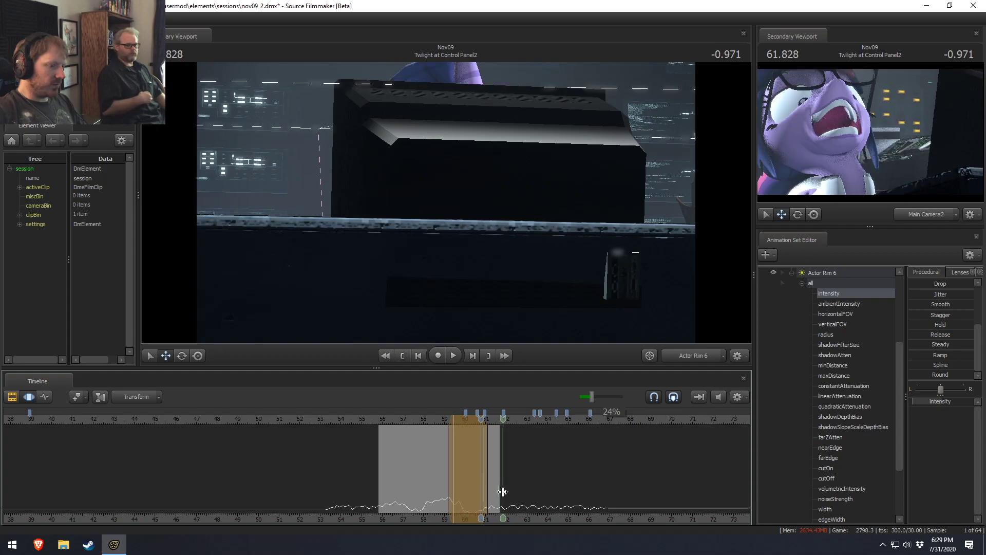
Continue the flicker past the shot by lowering the intensity around 62.5 seconds, raising it around 64, and adjusting it around 65.
left_click_drag(500, 489, 547, 497)
scroll(547, 498, "up", 4, "shift")
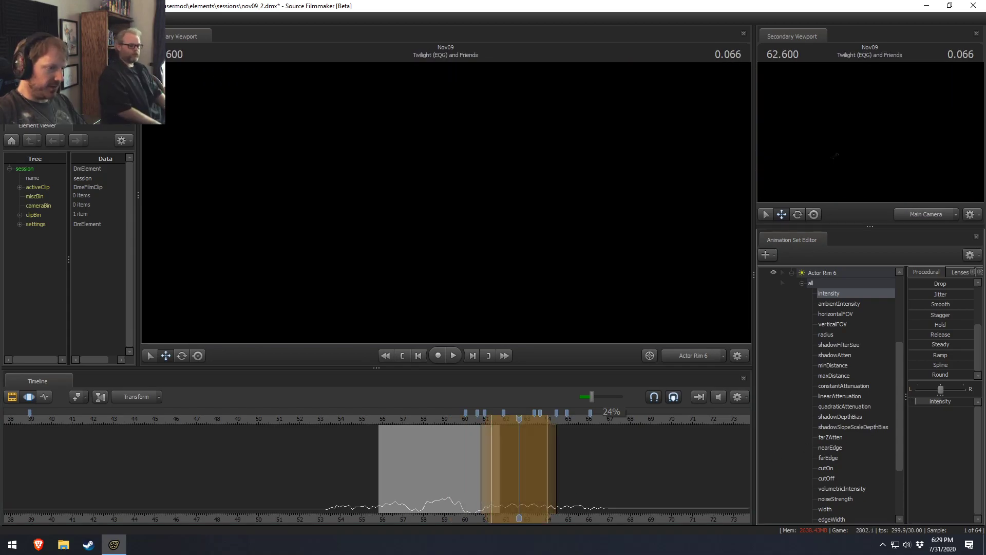
left_click_drag(501, 505, 538, 502)
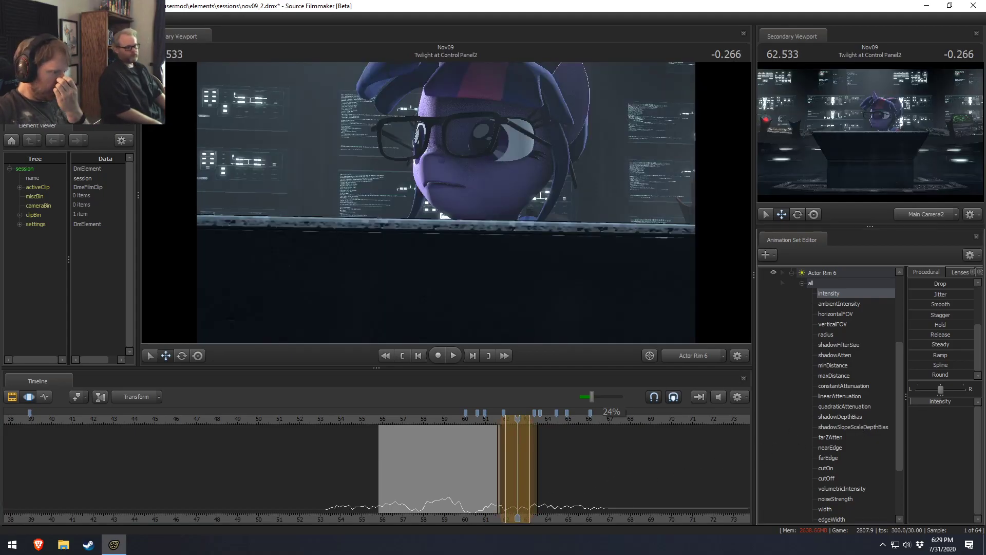
mouse_move(560, 498)
left_mouse_down()
mouse_move(529, 489)
mouse_move(562, 493)
left_mouse_up()
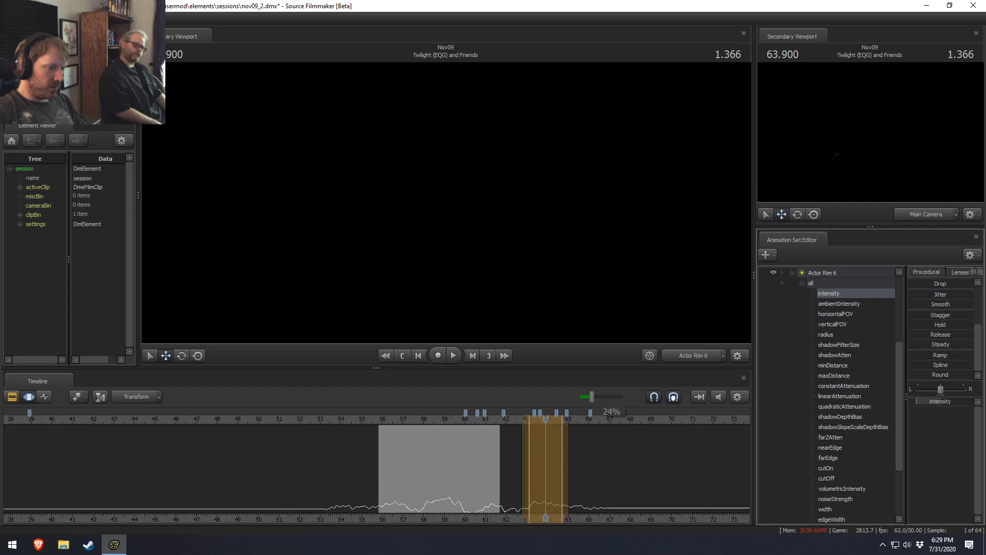
left_click_drag(559, 479, 591, 484)
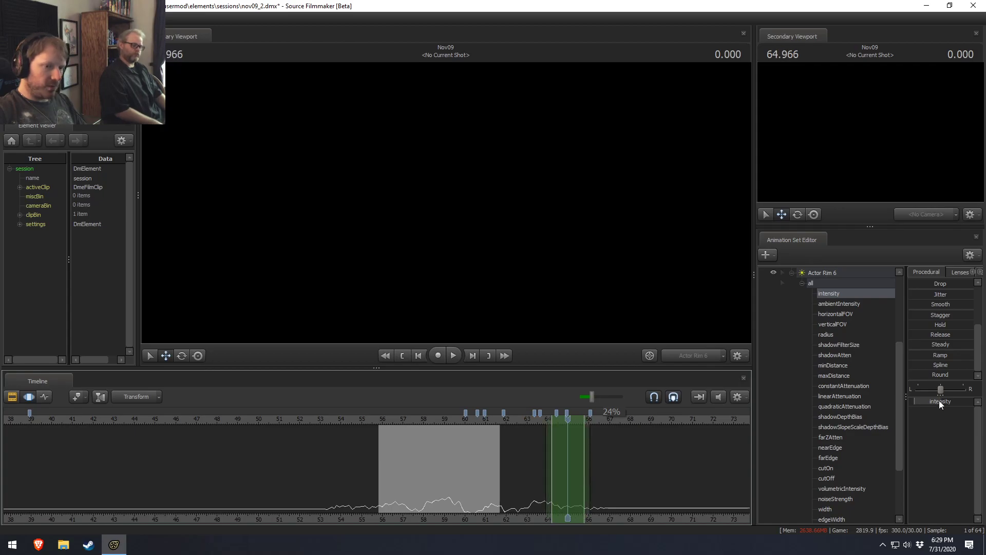
Raise the light's intensity over a narrow time selection around 61.3 seconds and play back the result.
mouse_move(511, 491)
left_mouse_down()
mouse_move(447, 498)
mouse_move(497, 499)
left_mouse_up()
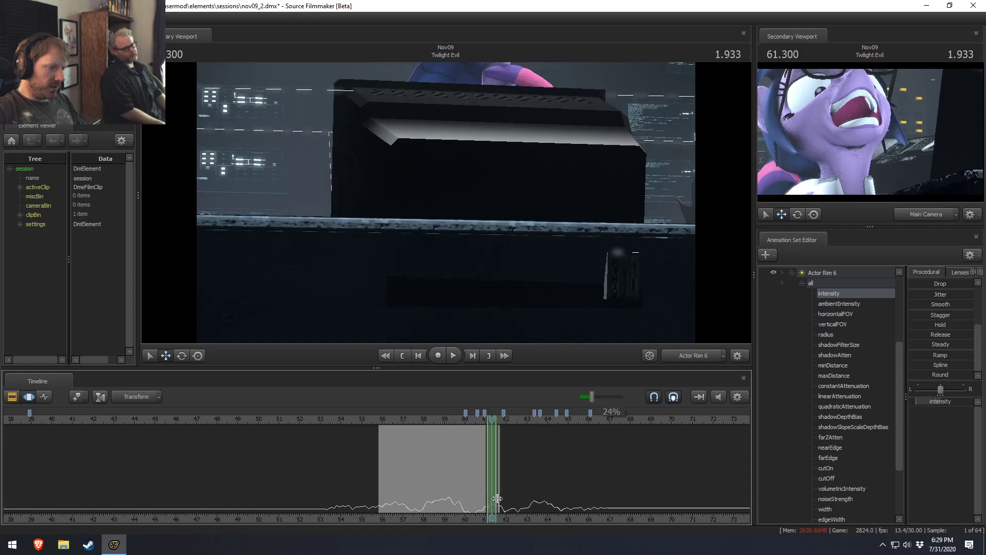
left_click(942, 403)
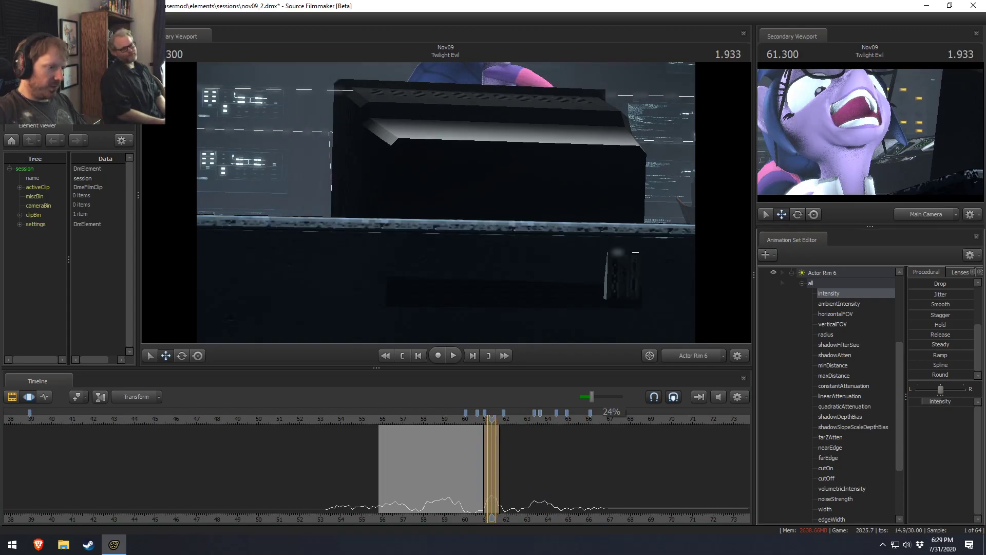
key("space")
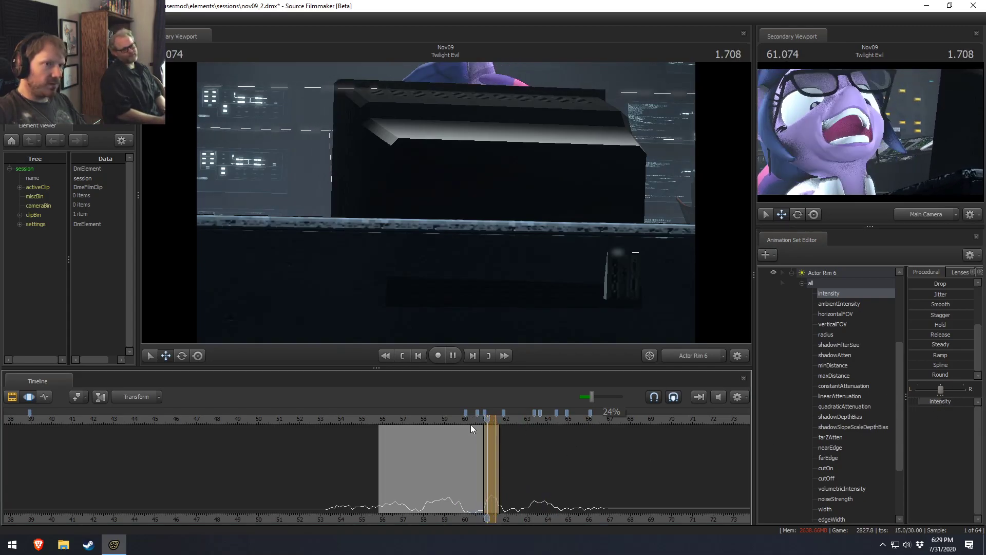
key("F3")
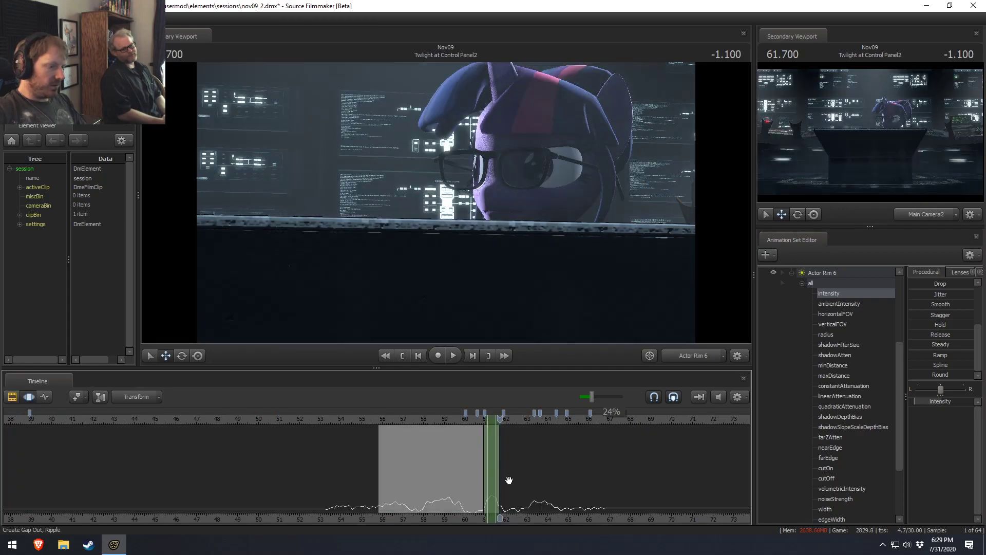
Blend Actor Rim 6's intensity partway toward Zero over the whole timeline and view the shot through the Main Camera.
key("F3")
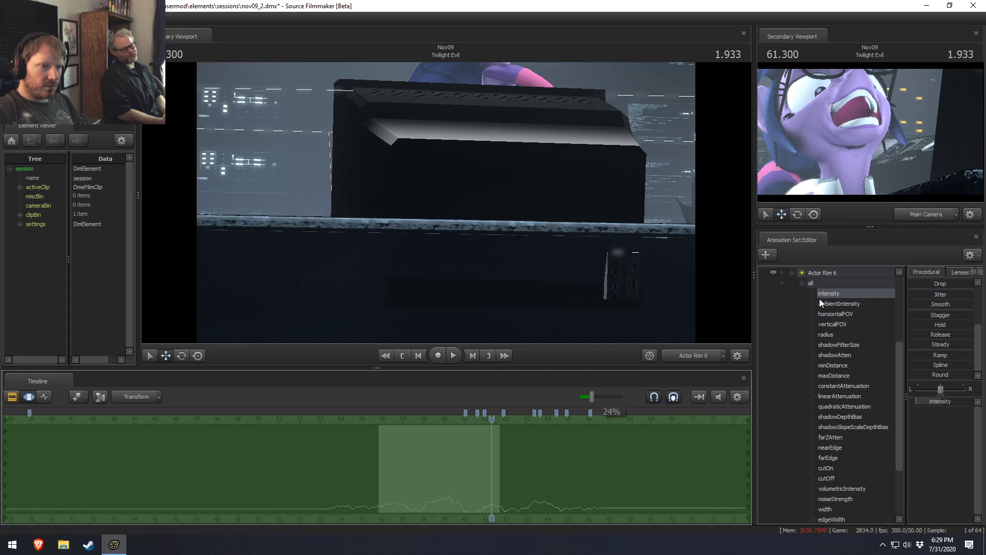
scroll(925, 313, "up", 3)
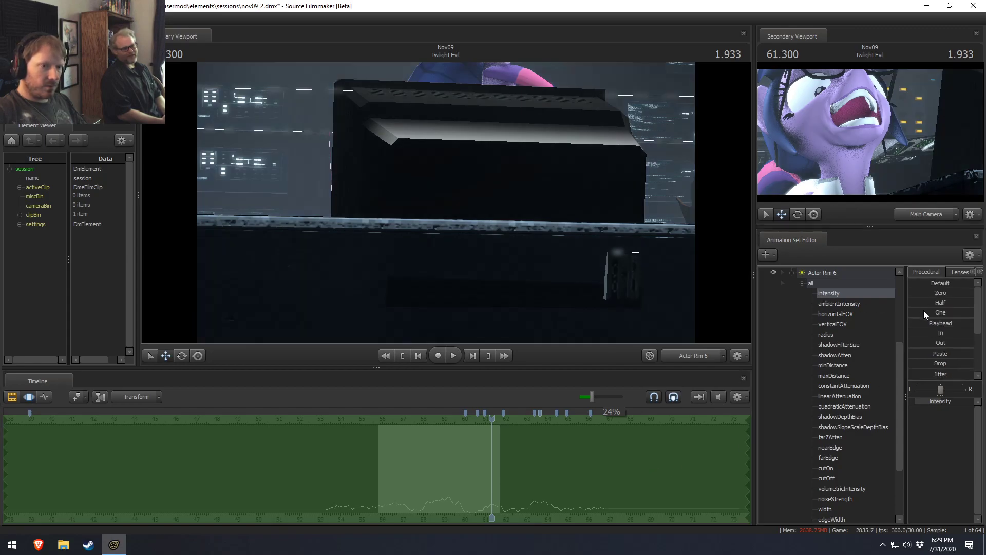
left_click_drag(938, 293, 942, 293)
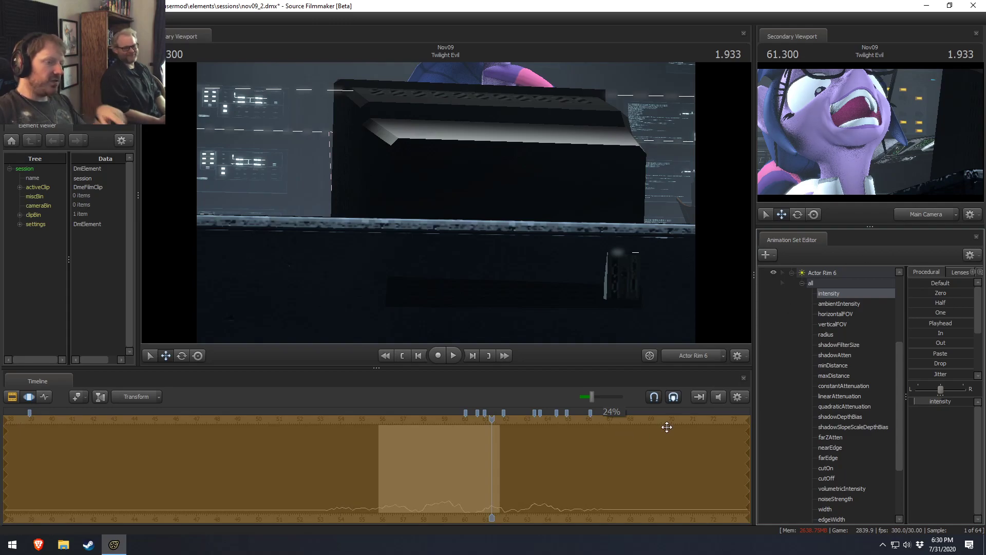
left_click(704, 355)
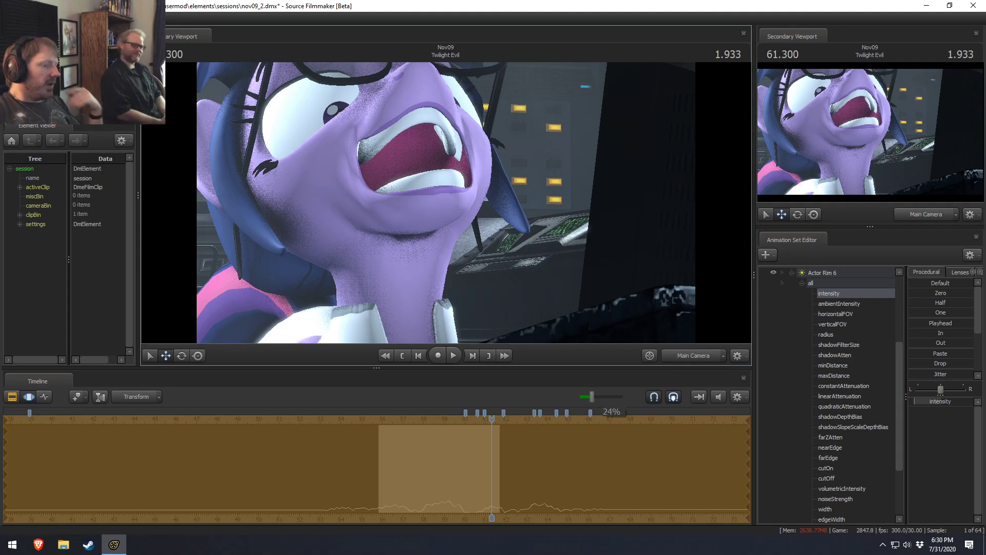
key("F2")
key("F3")
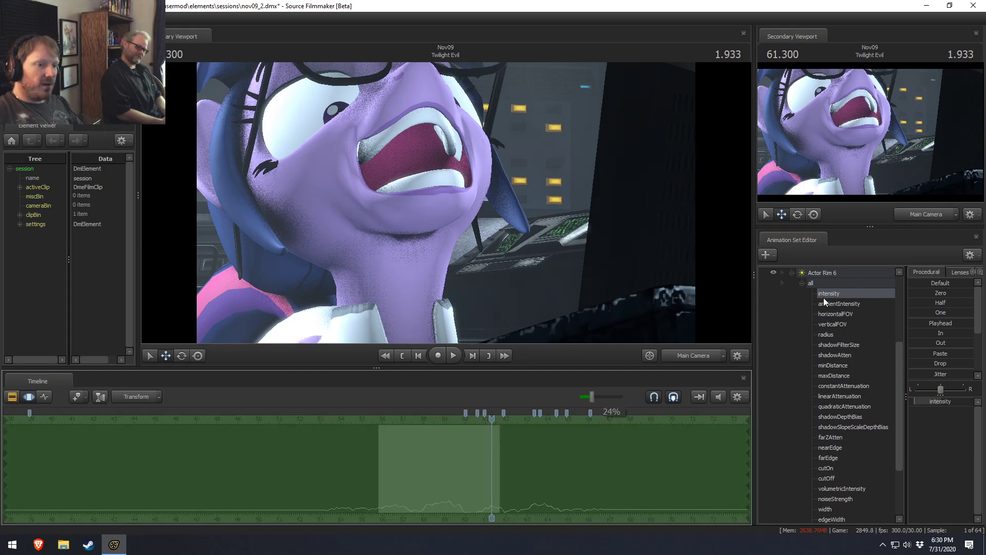
Rename the Actor Rim 6 animation set to Screen Light 1.
left_click(800, 277)
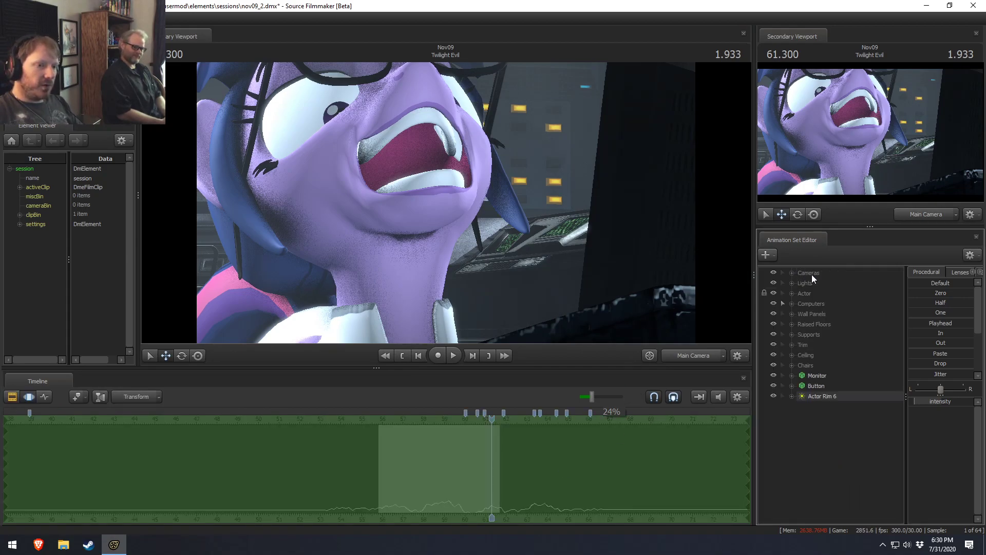
right_click(821, 396)
left_click(843, 242)
type("Screen Light")
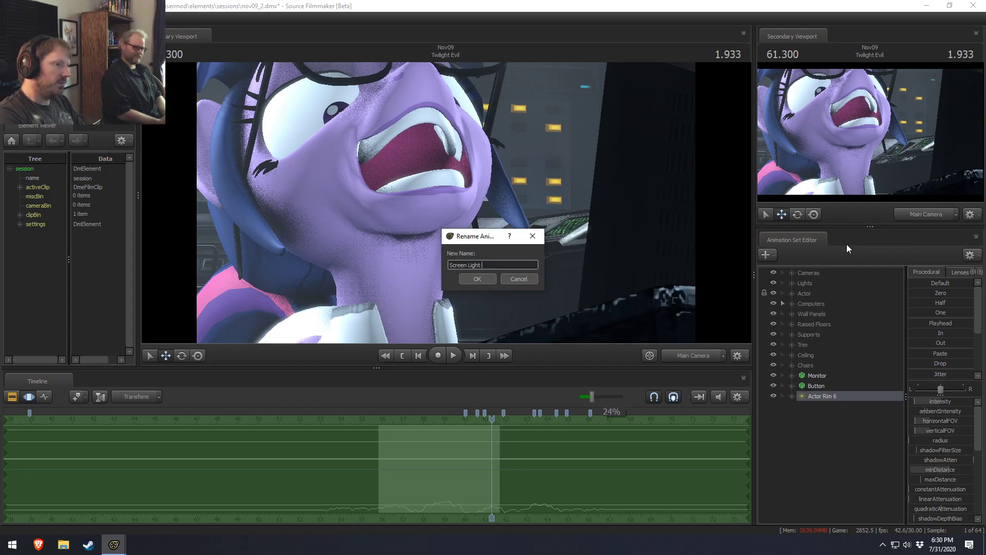
type("1")
key("Return")
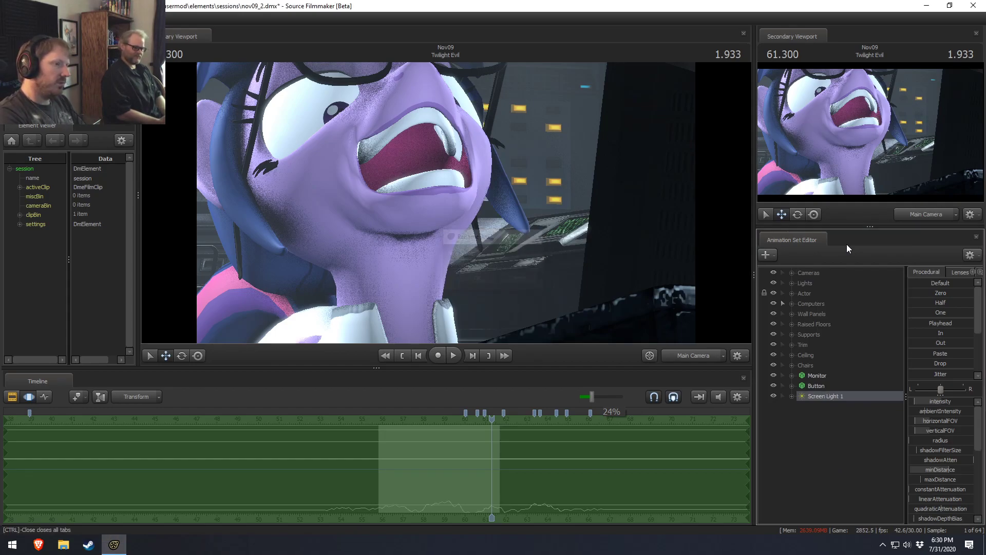
Look through Screen Light 1 and reposition it around the monitor, with the playhead at 58.4 seconds so it faces Twilight.
right_click(831, 396)
left_click(848, 388)
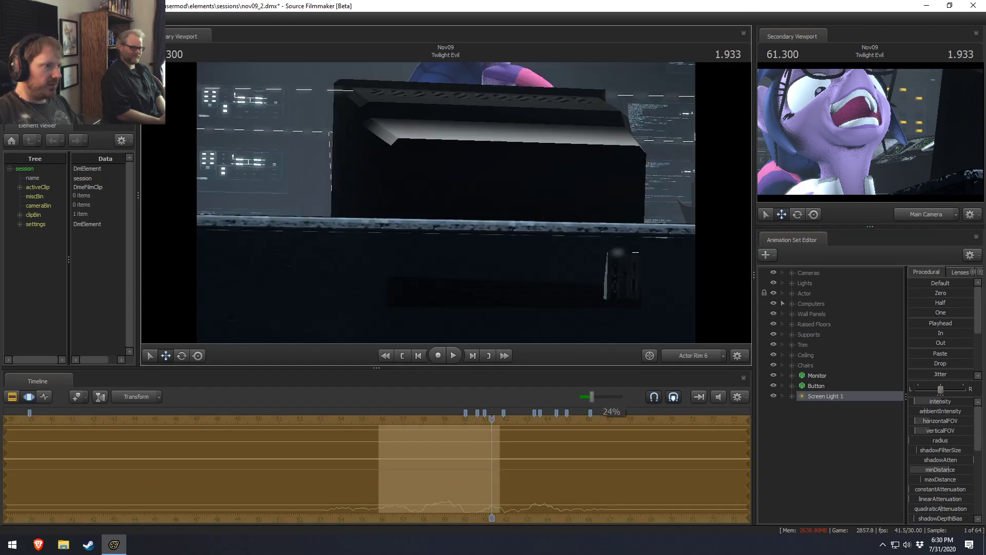
left_click_drag(359, 187, 385, 180)
key("F2")
key("F3")
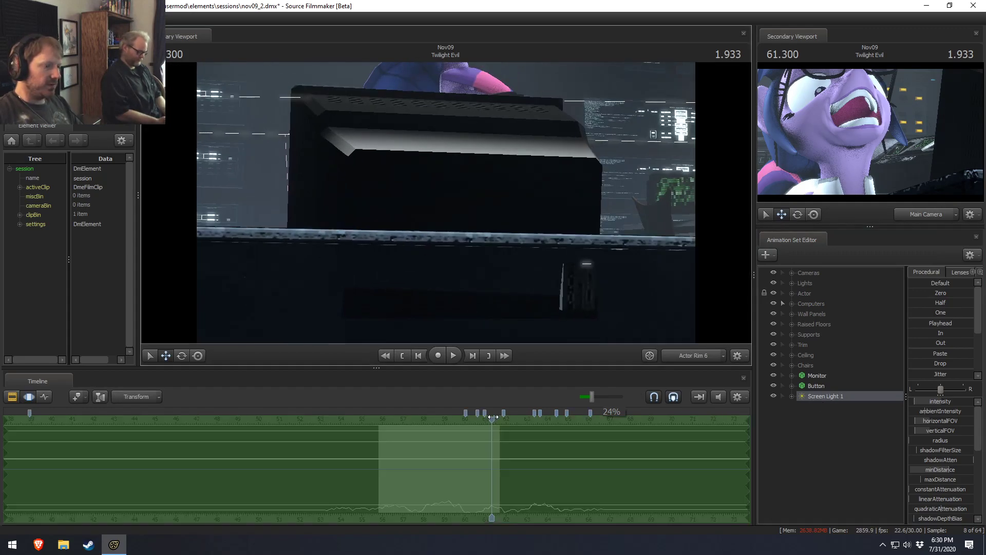
left_click_drag(493, 416, 433, 416)
left_click_drag(390, 205, 442, 227)
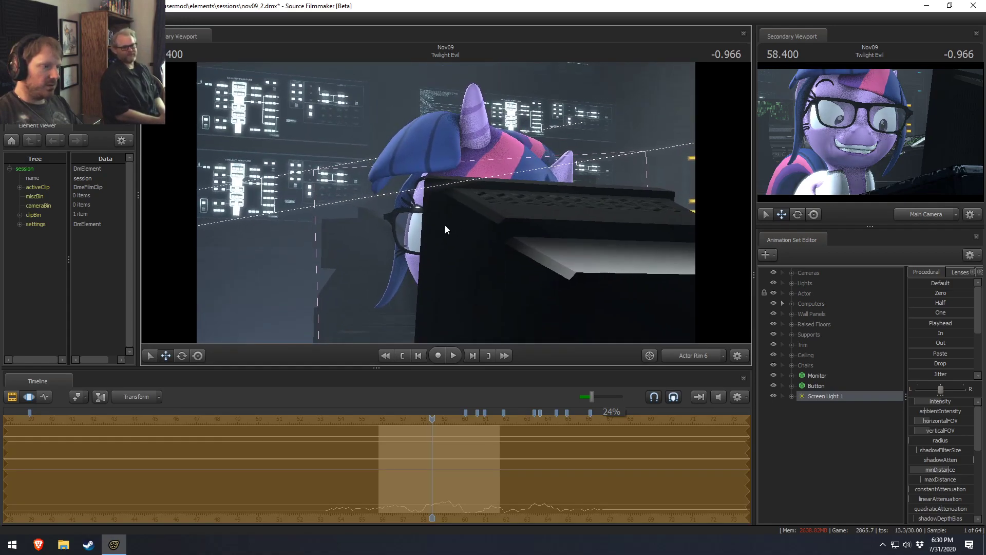
Duplicate Screen Light 1 by copying and pasting its animation set, and move the copy lower behind the desk.
right_click(824, 400)
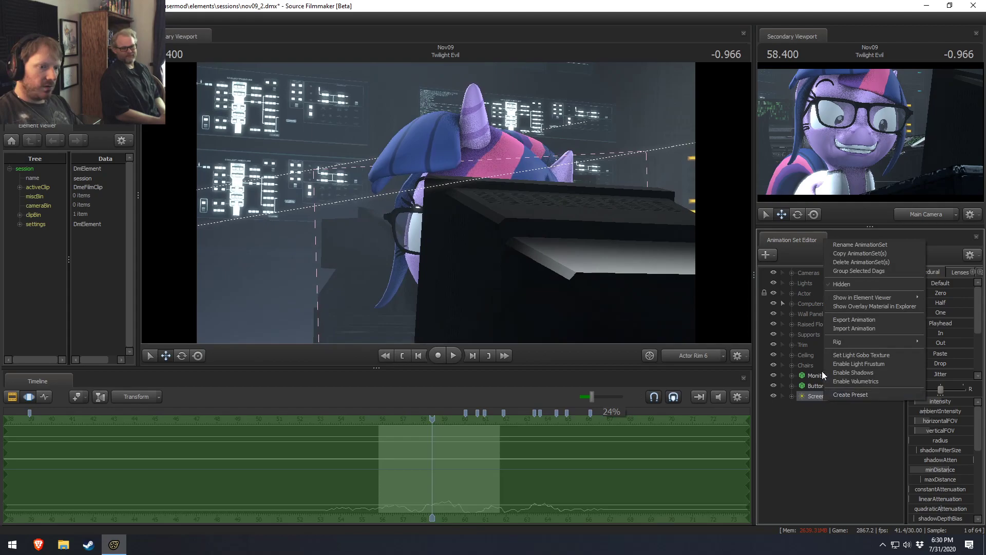
left_click(853, 251)
right_click(836, 418)
left_click(861, 471)
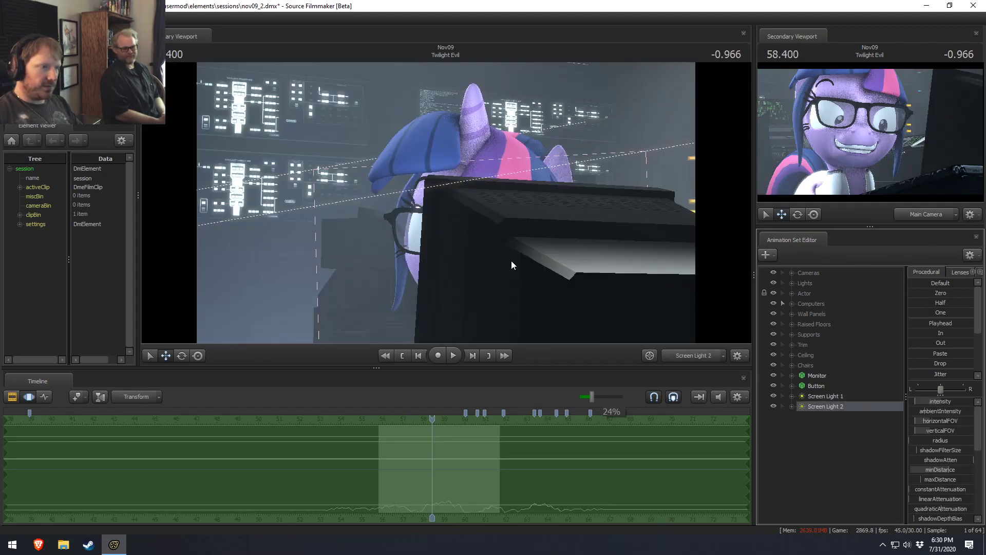
right_click(824, 394)
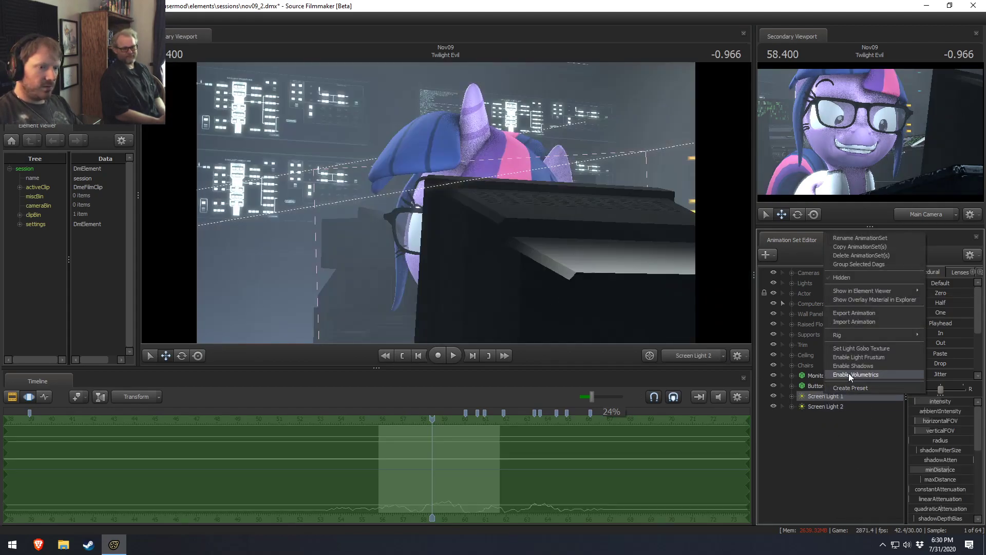
left_click(819, 407)
left_click_drag(449, 243, 446, 202)
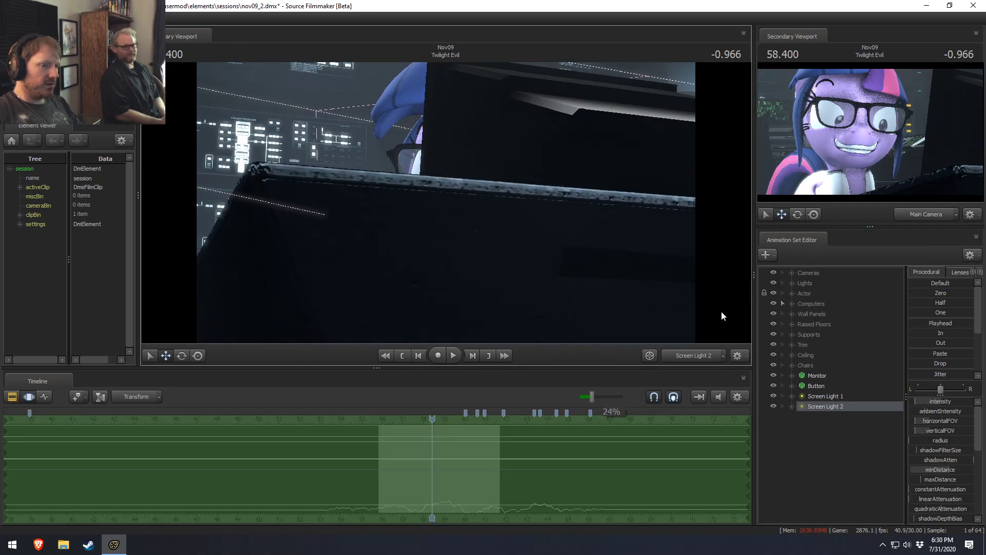
Paste two more copies of the light, placing one above the monitor and the other lower behind the desk.
right_click(840, 424)
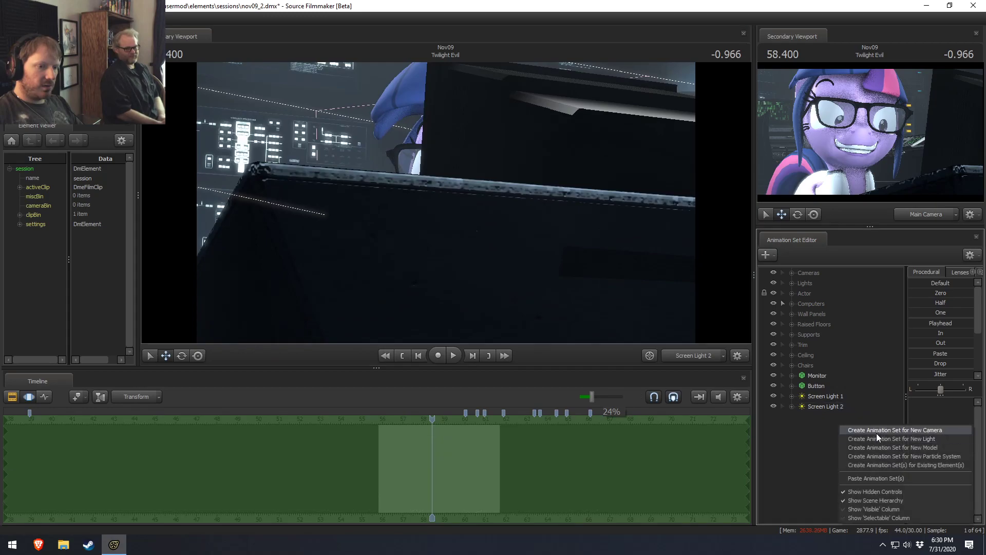
left_click(881, 477)
left_click_drag(838, 417, 532, 240)
right_click(829, 442)
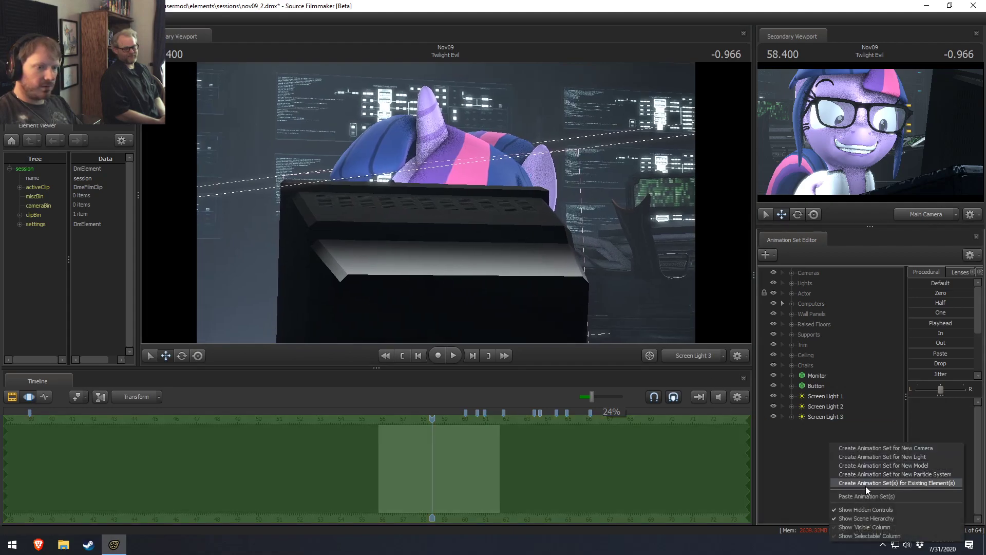
left_click(859, 494)
left_click_drag(817, 426, 489, 212)
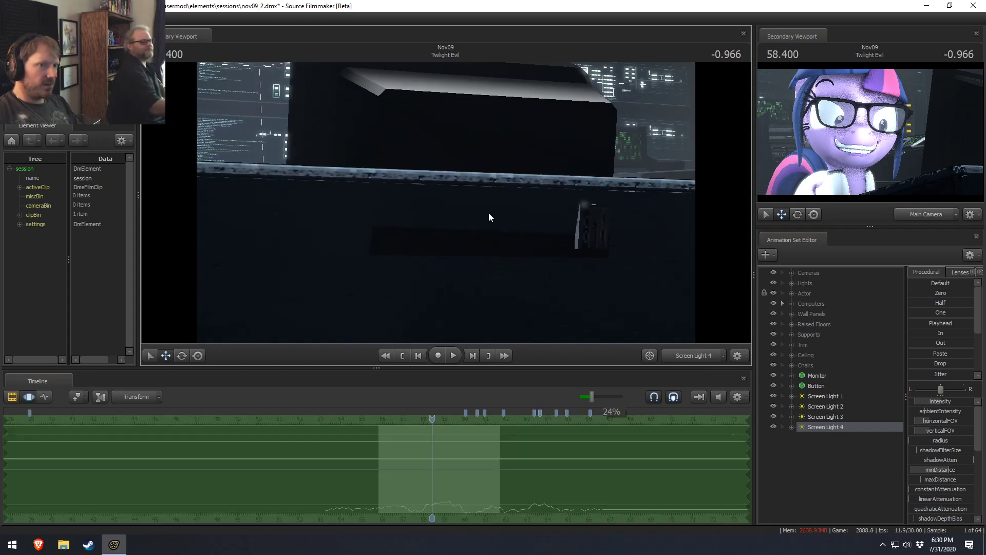
Stagger the flicker by shifting Screen Lights 1 and 4 earlier and 2 and 3 later, and play back from about 56 seconds.
left_click(825, 397, "shift")
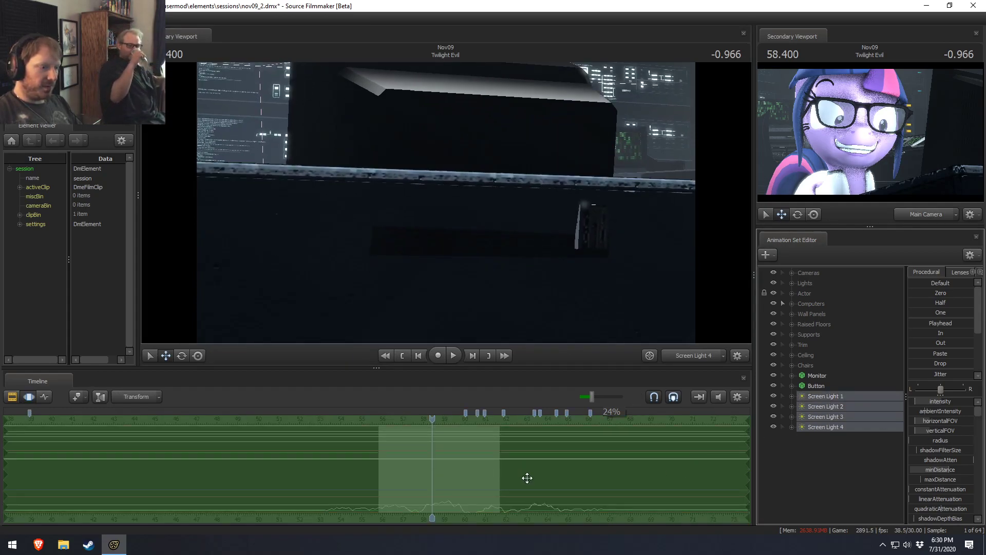
left_click(843, 400)
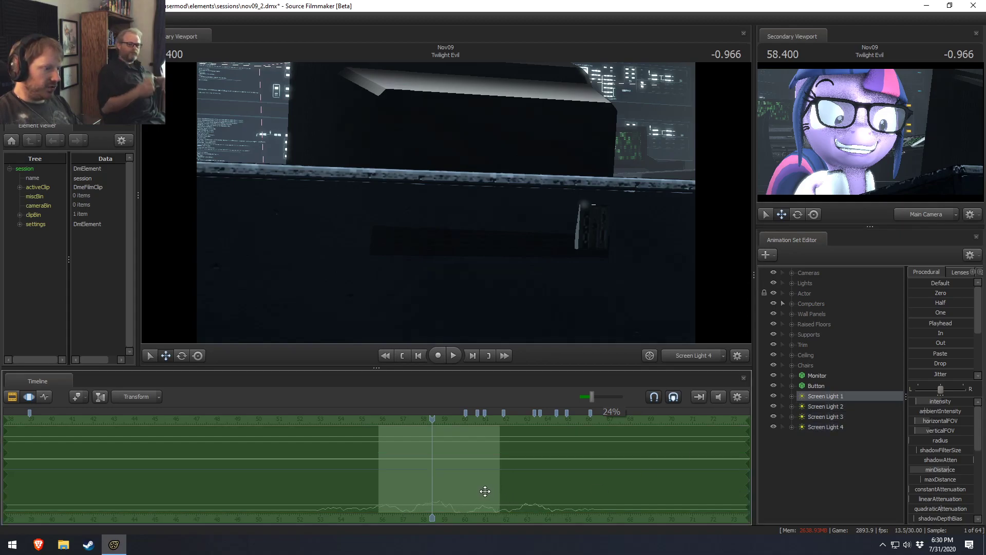
left_click(824, 406)
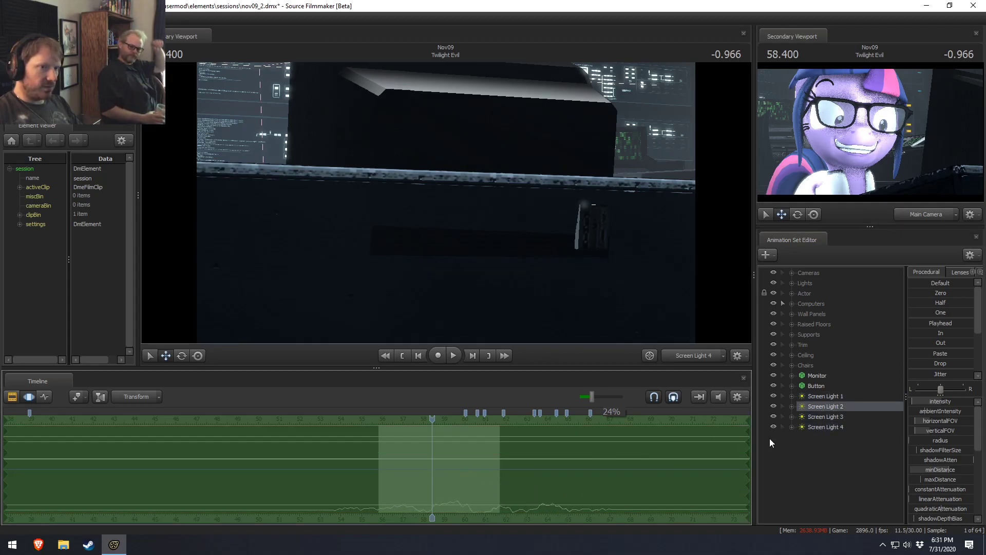
left_click(814, 416)
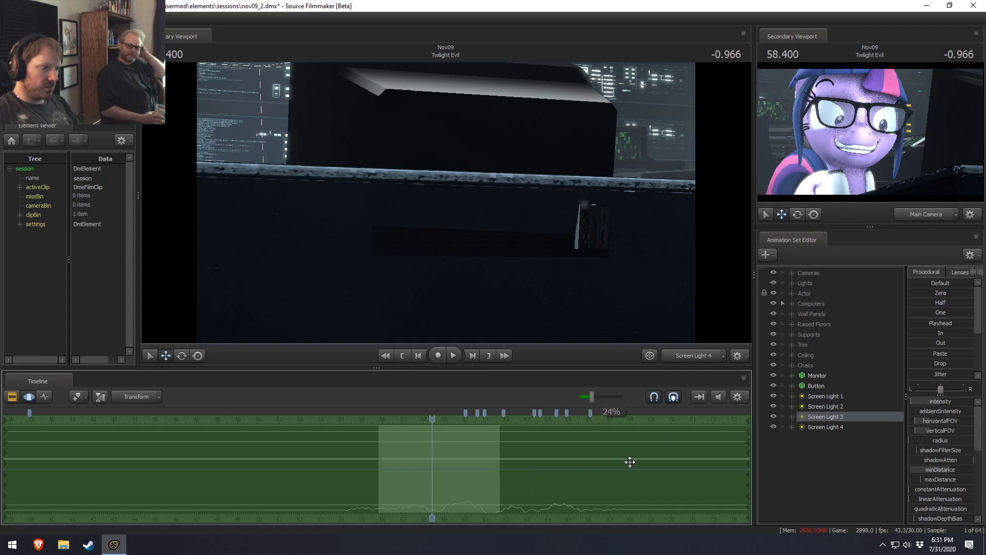
left_click(857, 428)
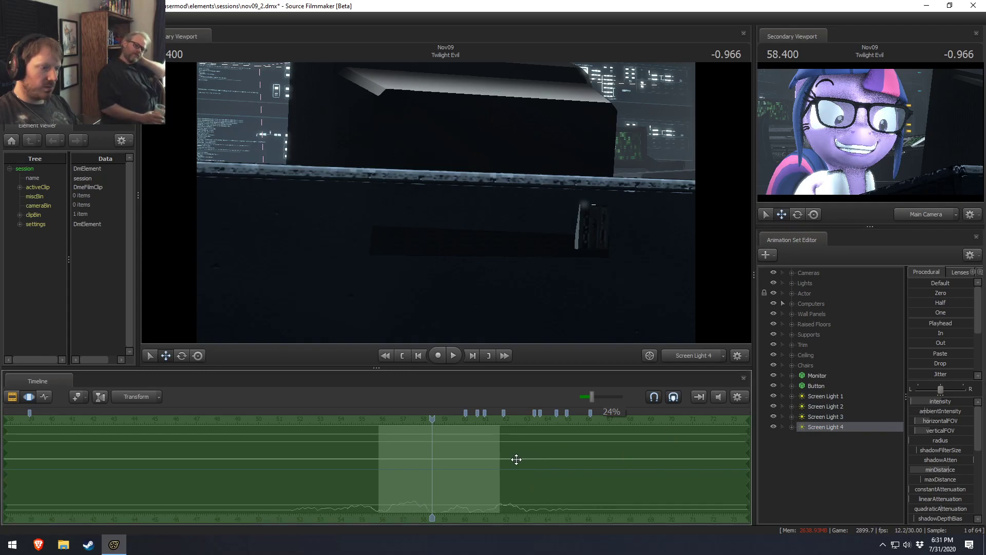
left_click(833, 406)
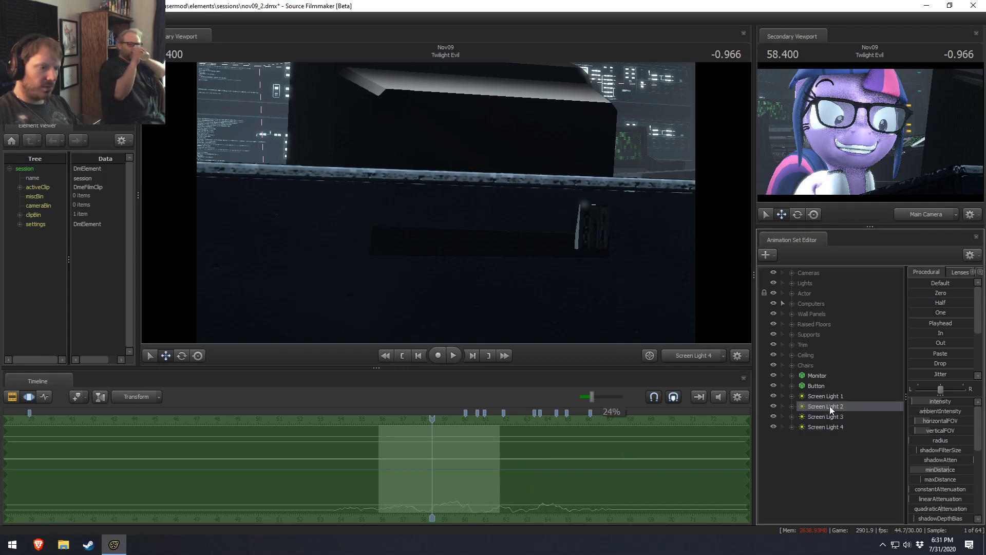
key("F3")
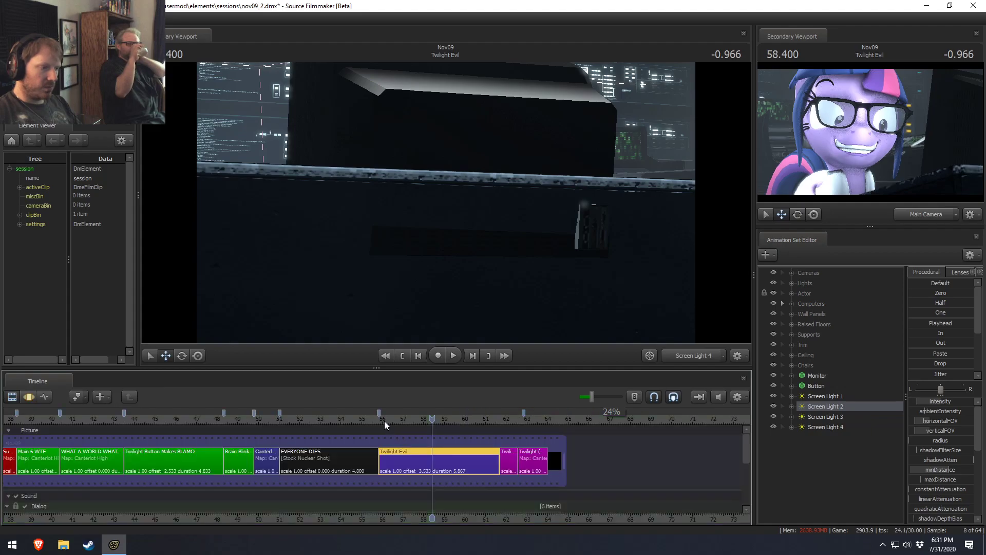
left_click(387, 419)
key("space")
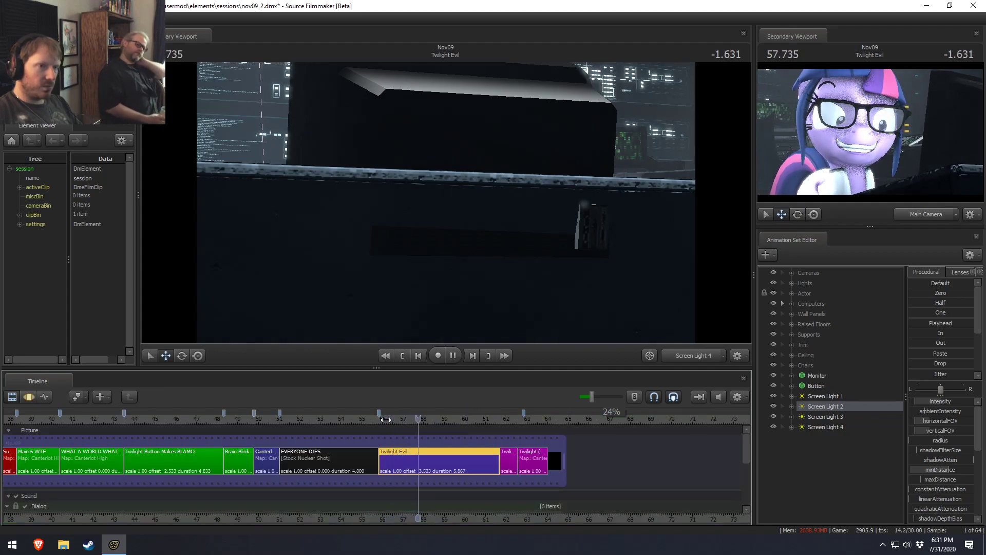
key("space")
Expand the control groups of Screen Lights 1 to 4 and select all four intensity controls together.
left_click(792, 427)
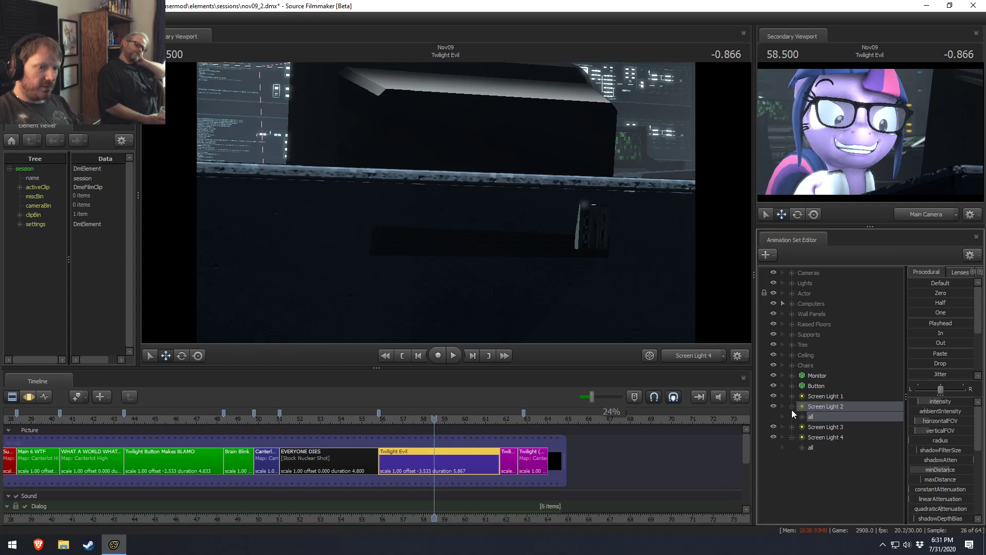
left_click(791, 417)
left_click(791, 406)
left_click(792, 396)
left_click(822, 458)
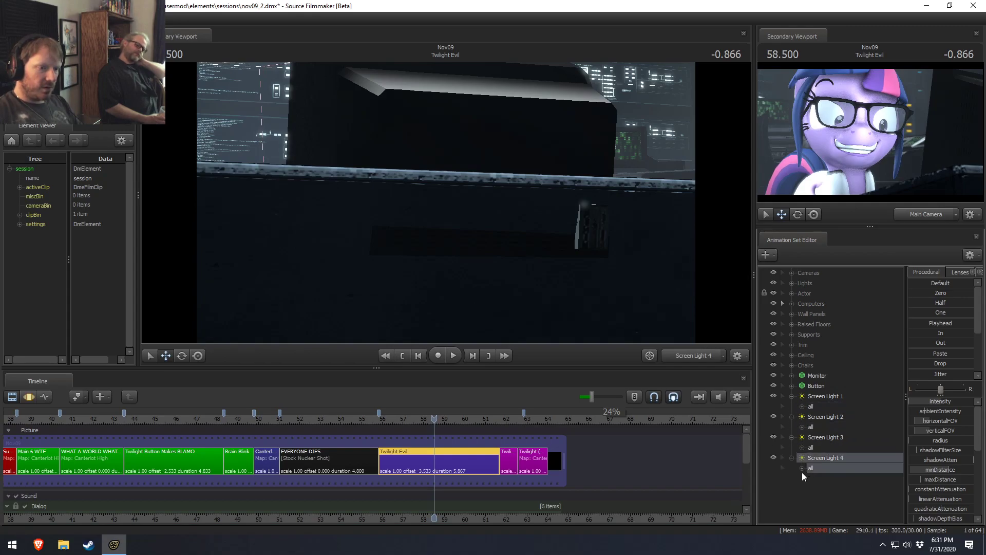
left_click(802, 468)
left_click(830, 478)
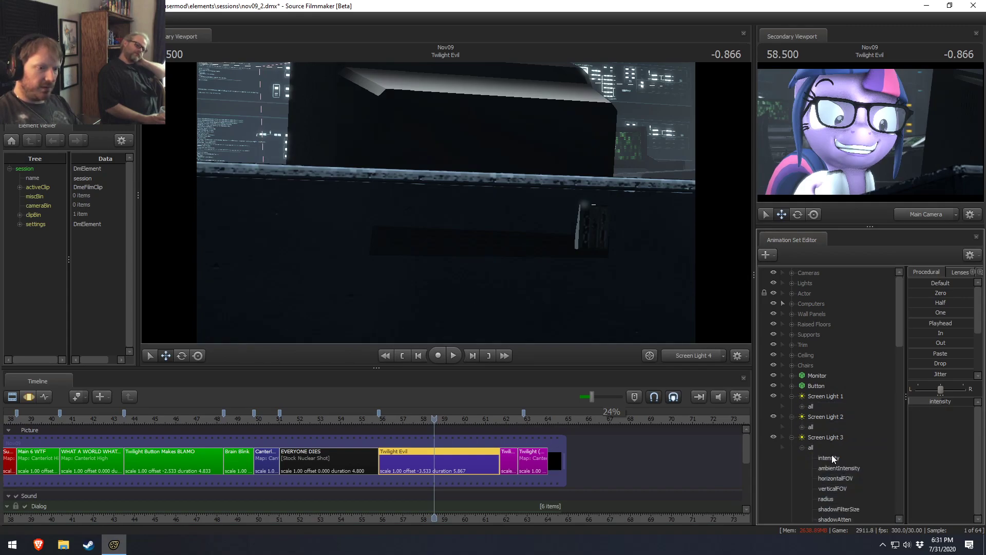
scroll(829, 440, "down", 5)
scroll(822, 449, "up", 4)
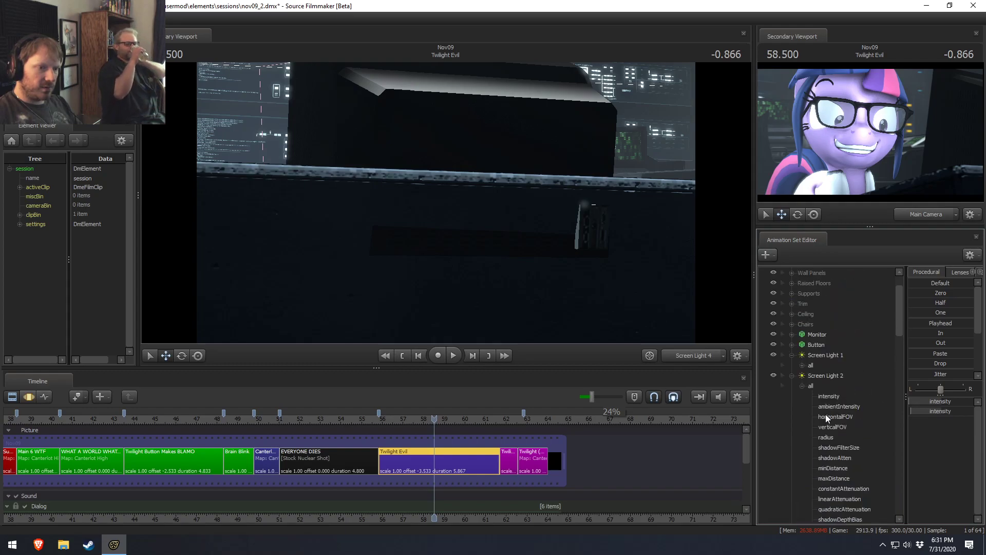
left_click(830, 396, "ctrl")
scroll(830, 377, "down", 5)
scroll(828, 415, "up", 7)
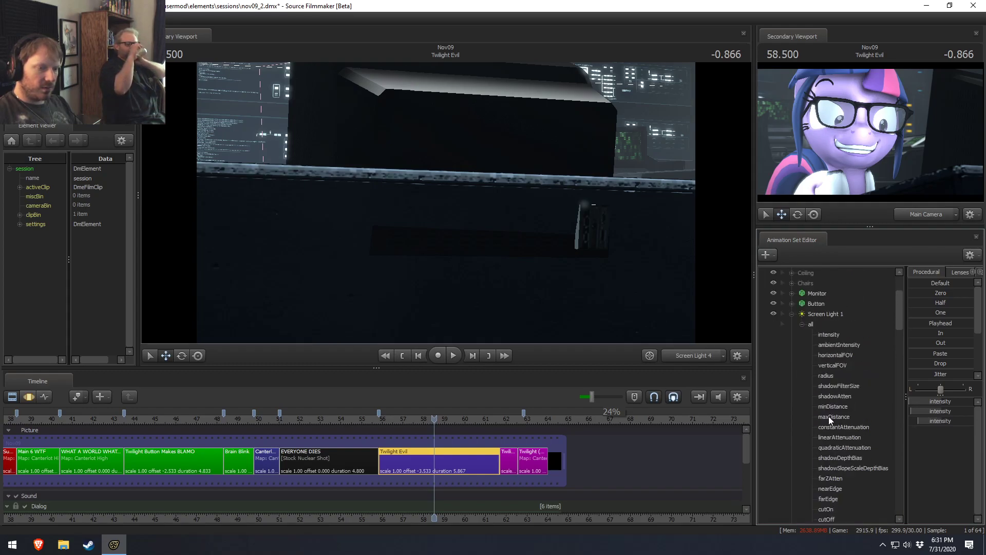
left_click(829, 399, "ctrl")
Blend the four lights' intensities partway toward Zero over the whole timeline and play back the shot from about 56 seconds.
key("F3")
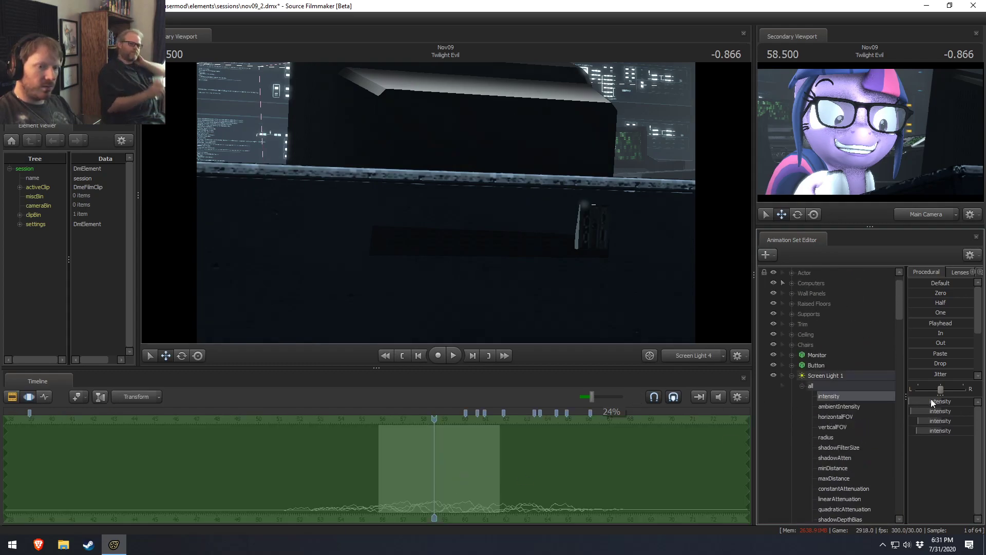
left_click_drag(941, 293, 951, 293)
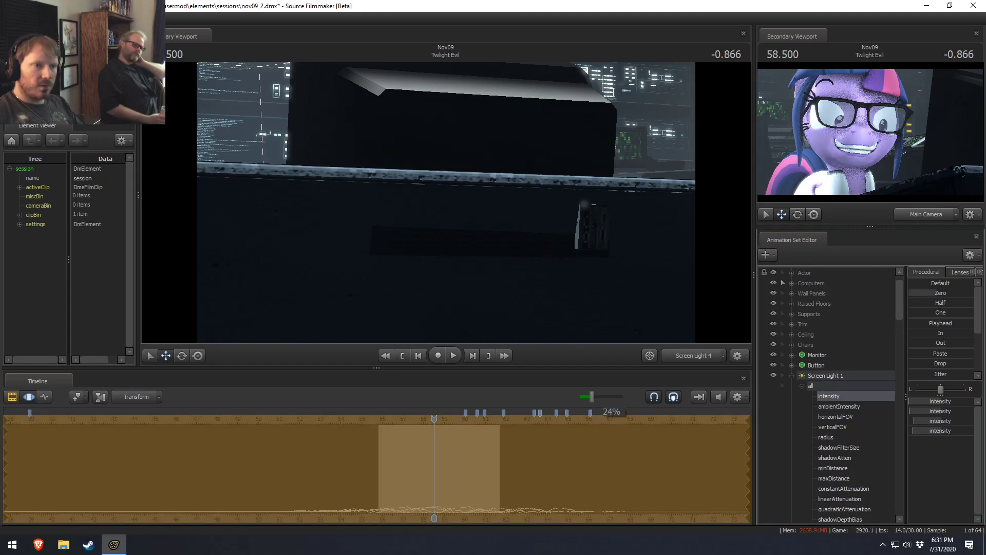
key("F2")
left_click(383, 420)
key("space")
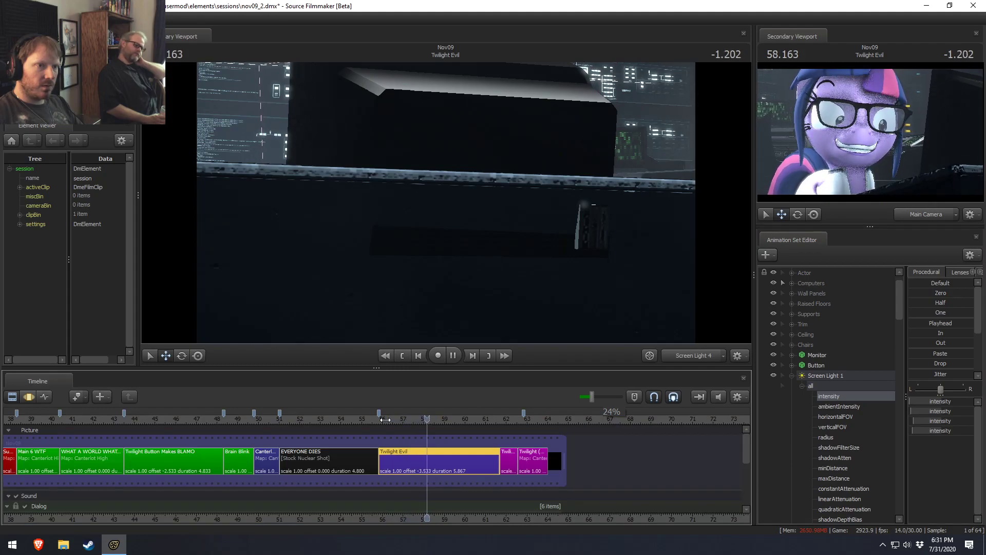
key("space")
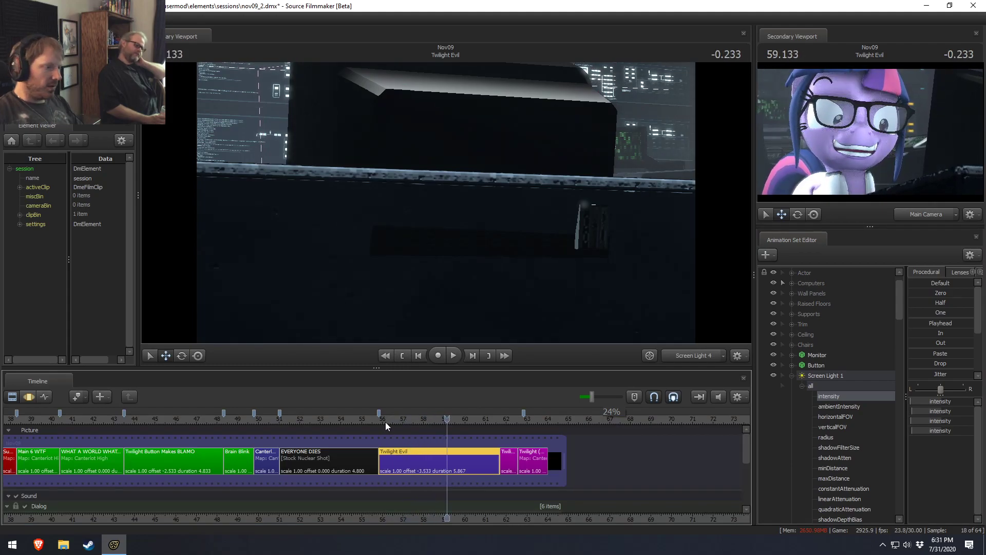
Move the playhead to about 56 seconds and select the color_red, color_green and color_blue controls of Screen Lights 1 and 2.
left_click(386, 420)
scroll(842, 451, "down", 7)
left_click_drag(843, 437, 832, 454)
scroll(806, 426, "up", 8)
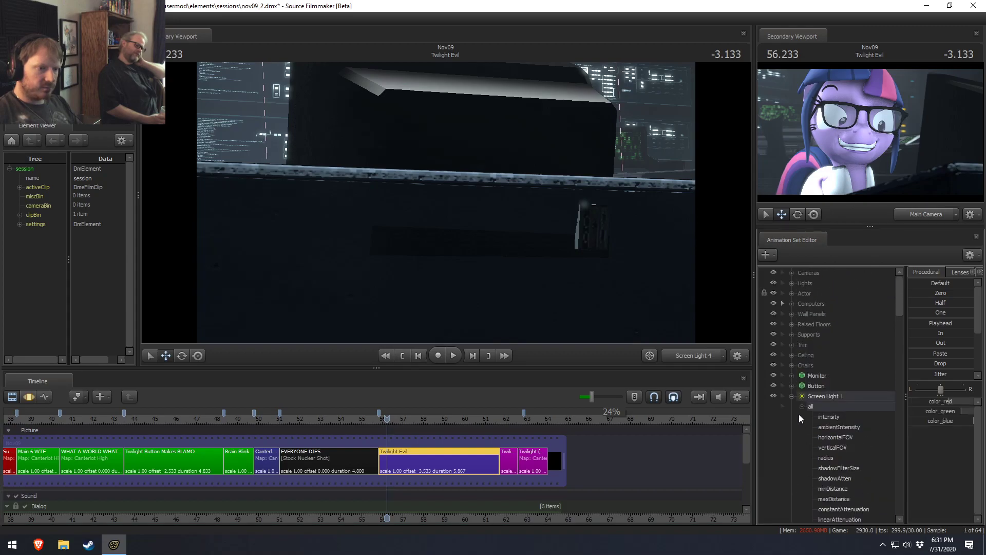
left_click(792, 395)
left_click(792, 406)
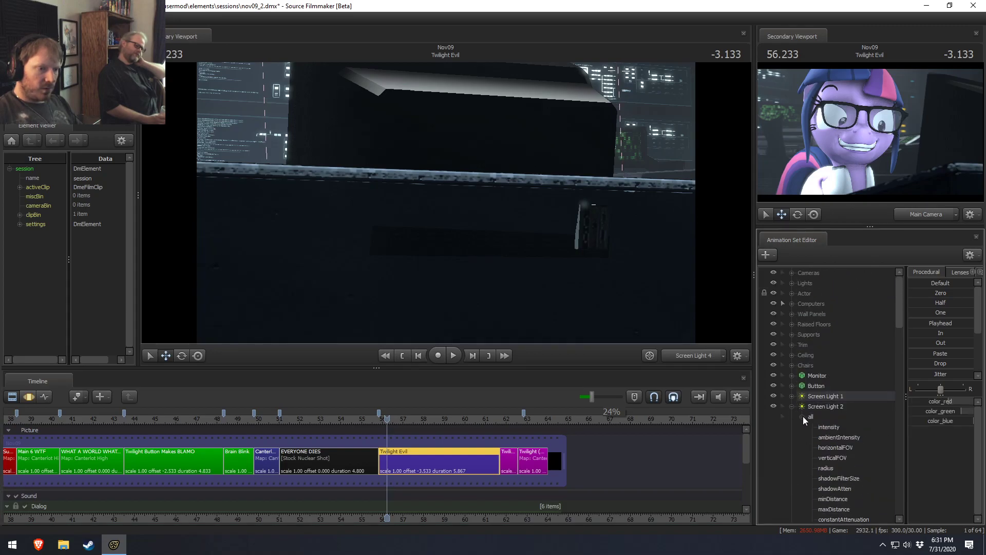
scroll(825, 443, "down", 3)
scroll(825, 443, "down", 4)
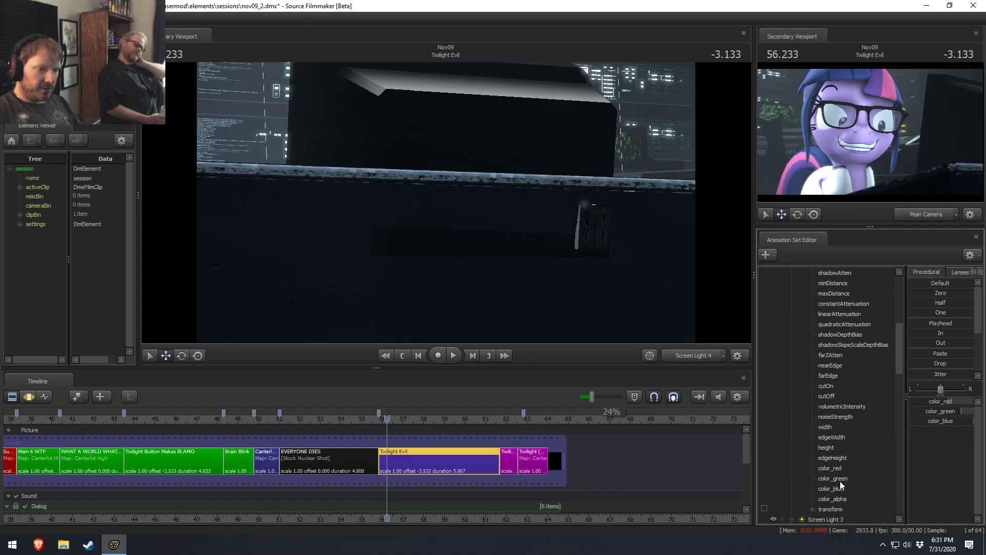
left_click(836, 468)
left_click_drag(842, 480, 839, 488)
Extend the selection with the color_red, color_green and color_blue controls of Screen Lights 3 and 4.
scroll(837, 463, "up", 5)
left_click(793, 406)
left_click(792, 416)
scroll(832, 439, "down", 8)
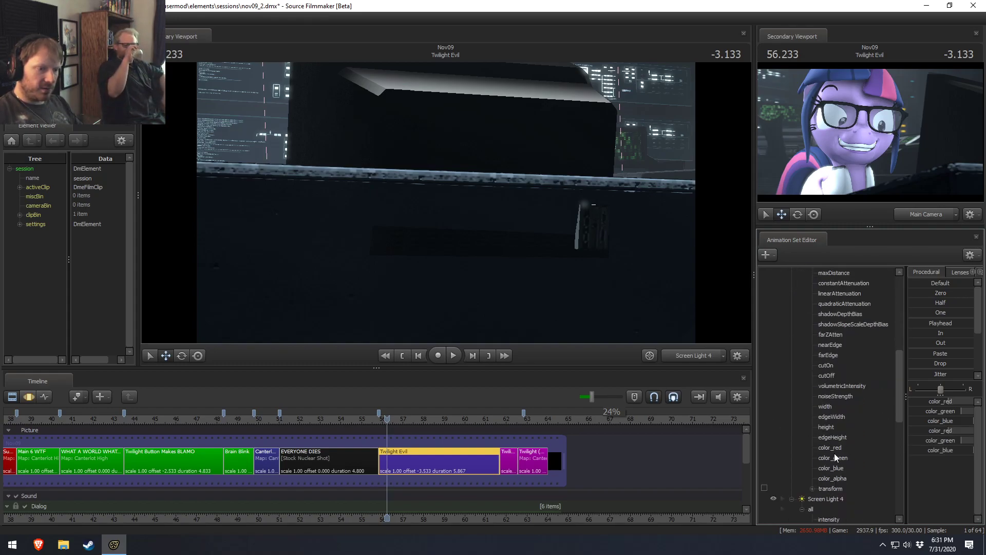
left_click(833, 449)
left_click_drag(836, 458, 835, 465)
scroll(822, 447, "up", 7)
left_click(792, 386)
scroll(815, 437, "down", 5)
scroll(823, 437, "up", 3)
scroll(830, 441, "down", 5)
left_click(830, 501, "ctrl")
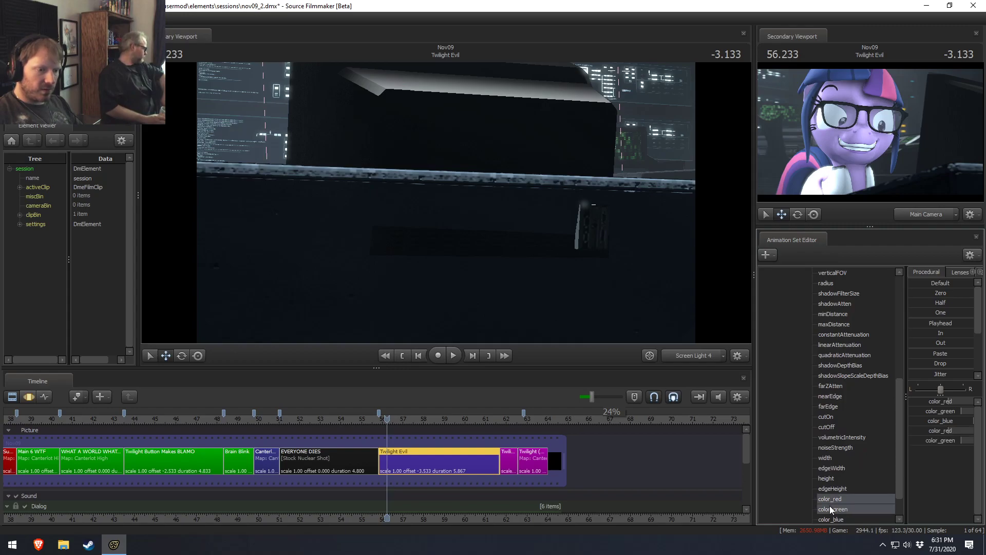
left_click(831, 517, "ctrl")
left_click(831, 509, "ctrl")
Check the lights' colour selections and add Screen Light 1's color_red, color_green and color_blue, so all four lights' colours are selected together.
scroll(812, 482, "up", 5)
scroll(794, 455, "up", 2)
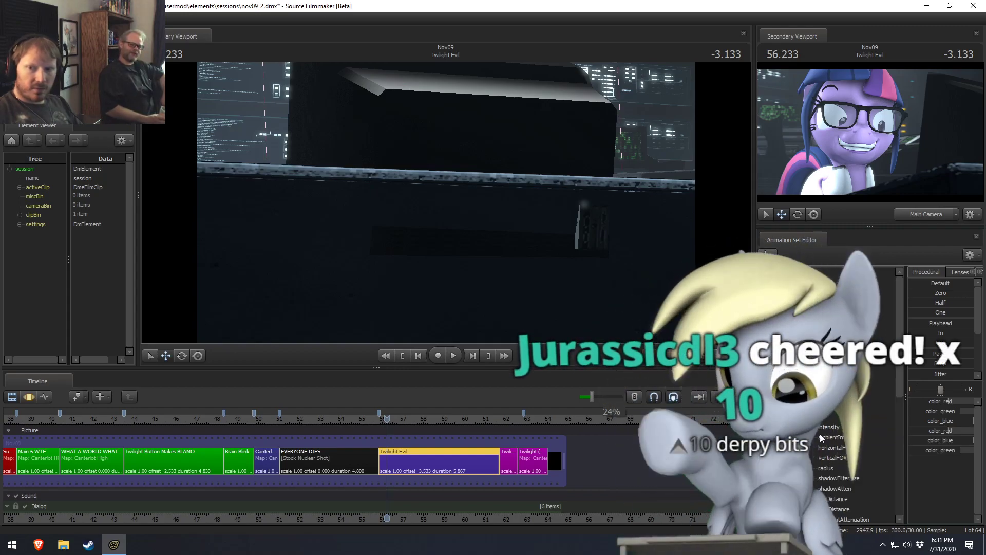
scroll(838, 445, "down", 8)
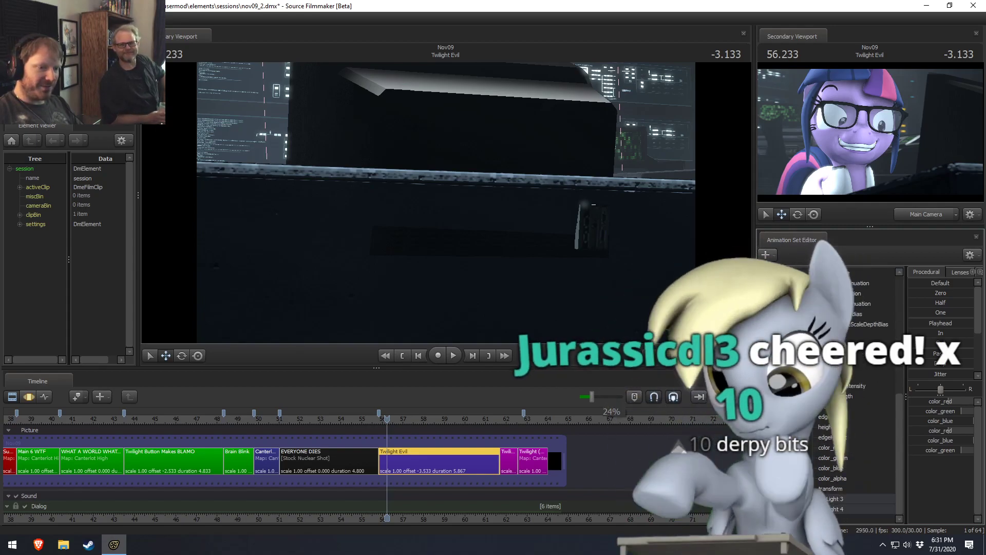
scroll(836, 466, "up", 4)
scroll(801, 421, "up", 3)
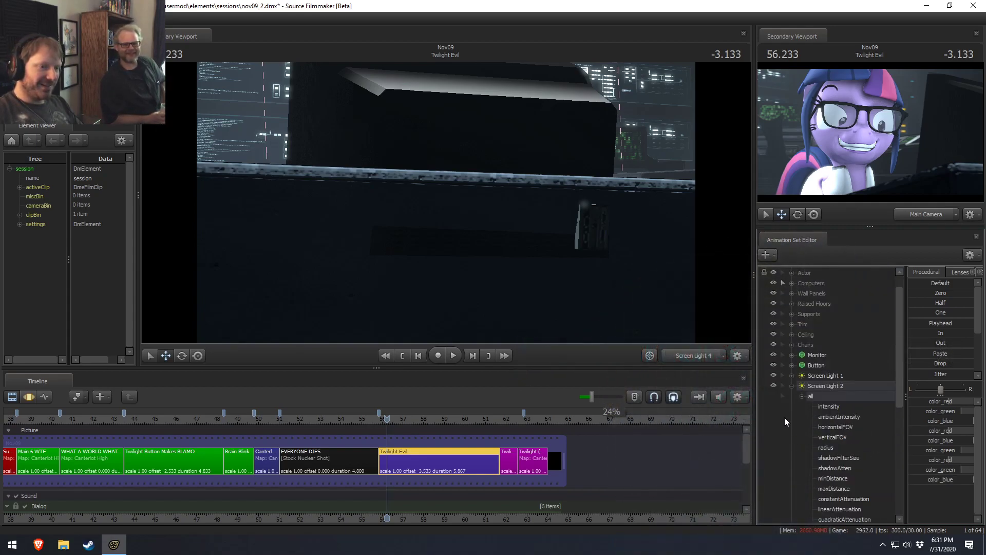
scroll(791, 385, "up", 1)
left_click(793, 396)
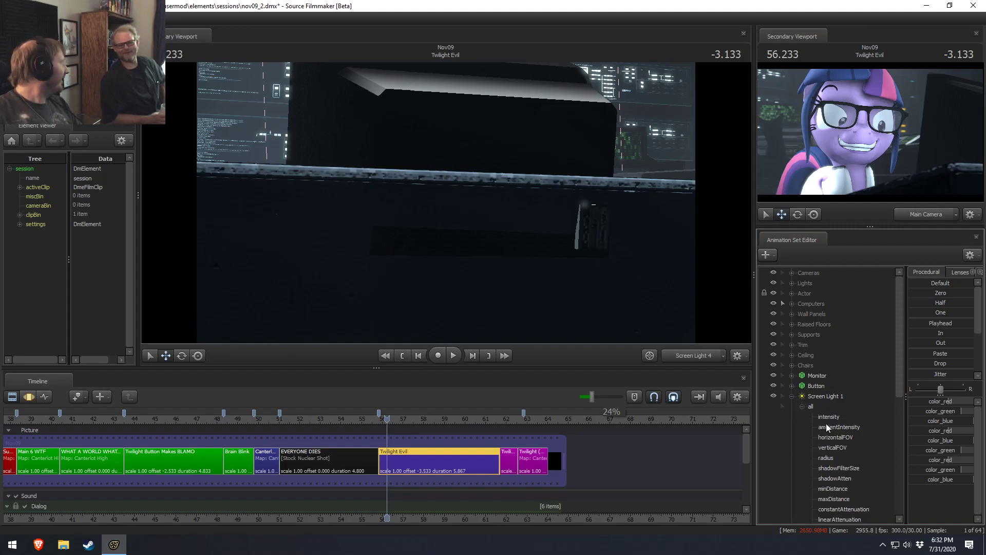
scroll(832, 426, "down", 8)
left_click_drag(837, 439, 837, 458)
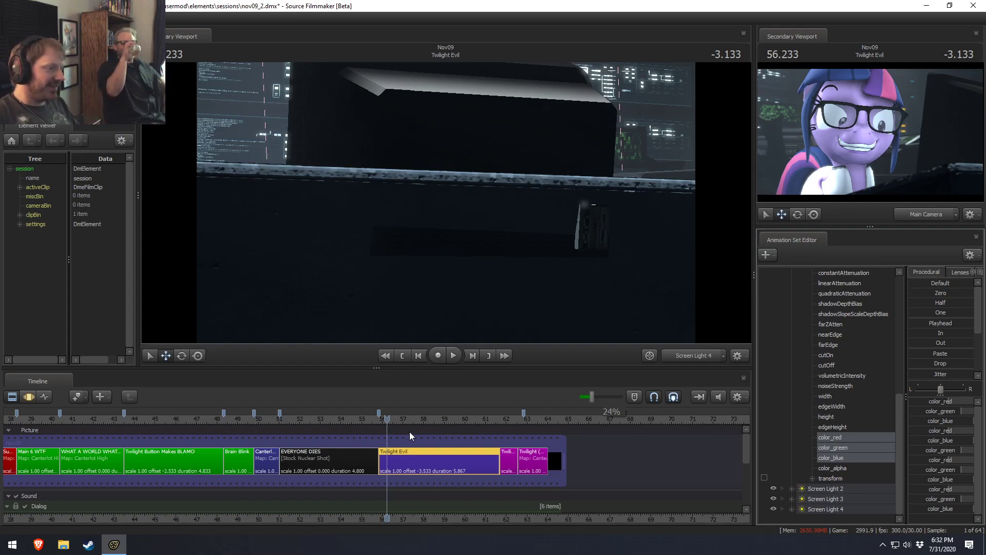
Show the Main Camera in the primary viewport and play the shot from about 56 seconds.
key("space")
left_click(698, 352)
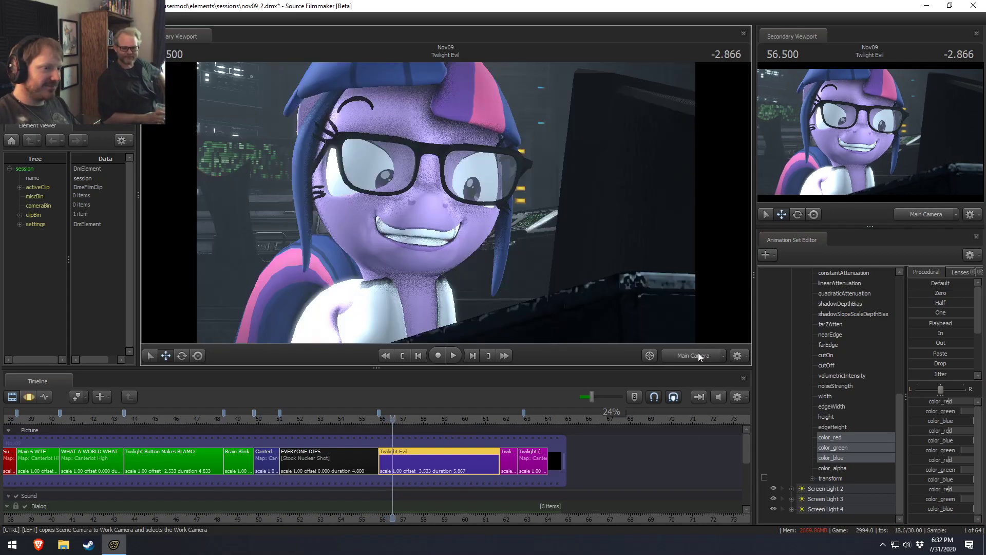
key("space")
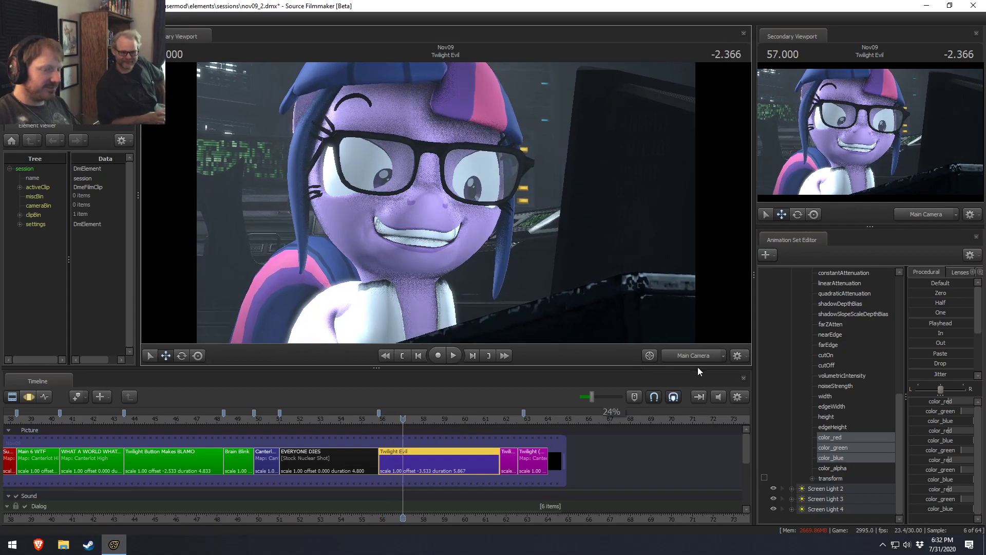
Jitter the selected light colours in the Motion Editor from about 48 to 67 seconds, and Smooth them over the whole timeline.
double_click(497, 473)
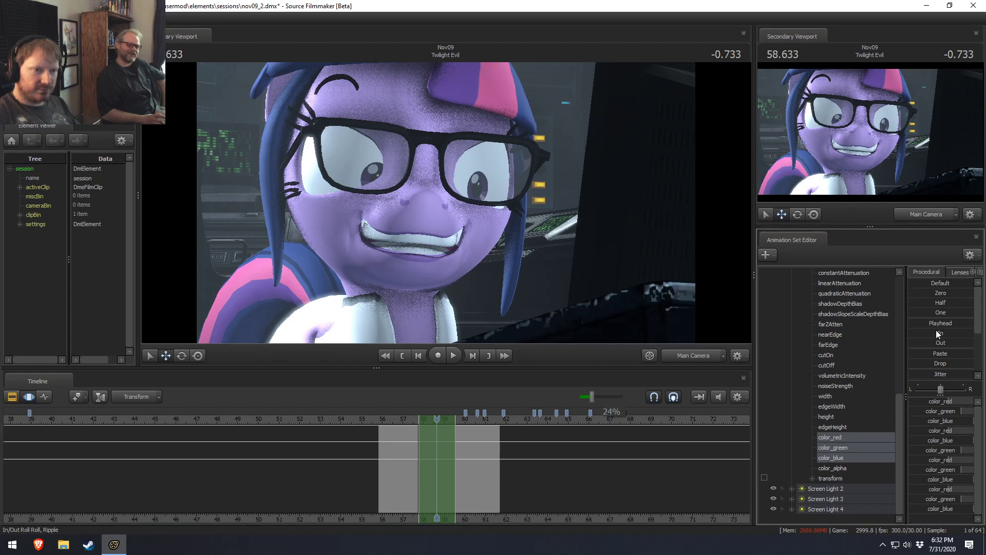
scroll(925, 346, "down", 3)
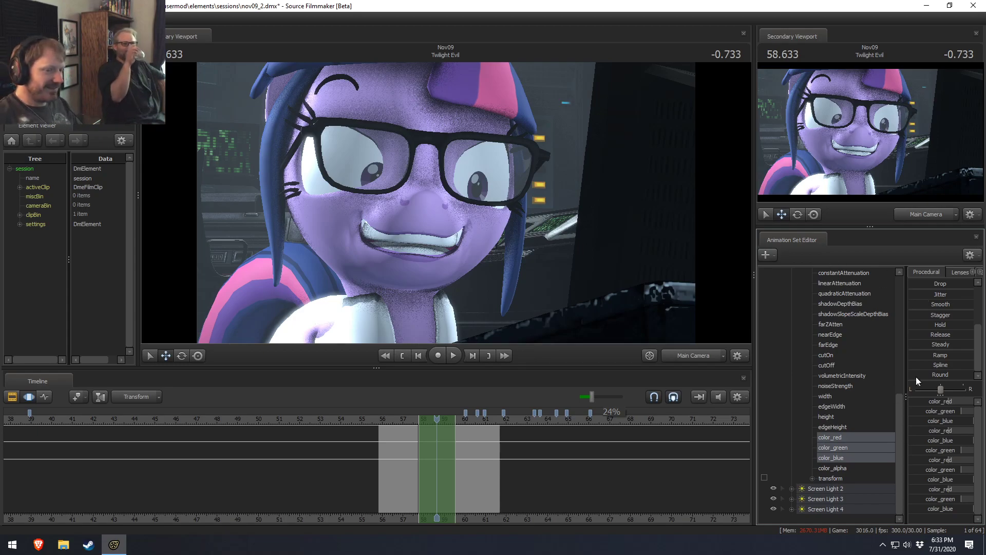
left_click_drag(926, 300, 935, 300)
mouse_move(436, 452)
middle_mouse_down()
mouse_move(407, 452)
mouse_move(455, 453)
mouse_move(437, 455)
middle_mouse_up()
key("ctrl+z")
key("ctrl+z")
left_click_drag(419, 456, 315, 476)
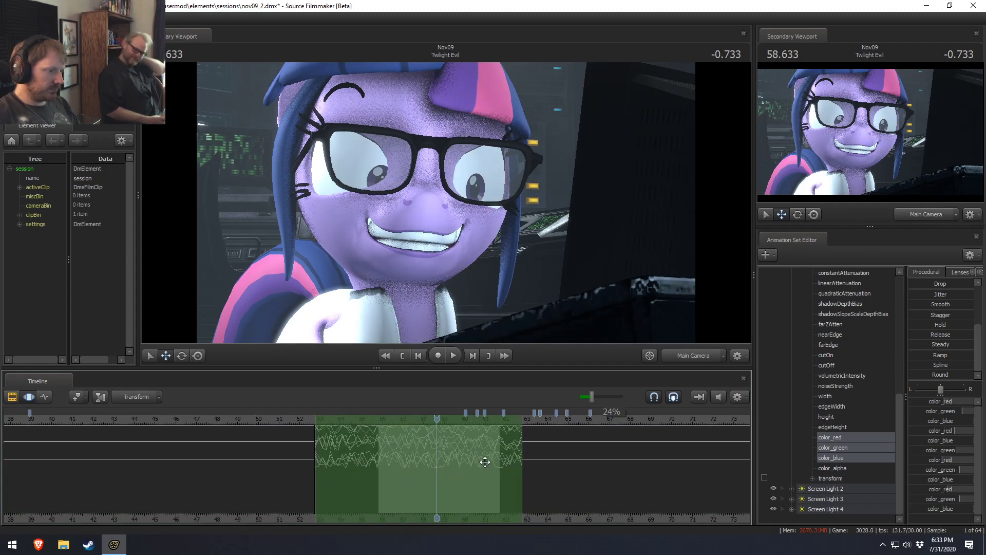
left_click_drag(522, 453, 612, 465)
left_click_drag(309, 443, 227, 465)
key("Escape")
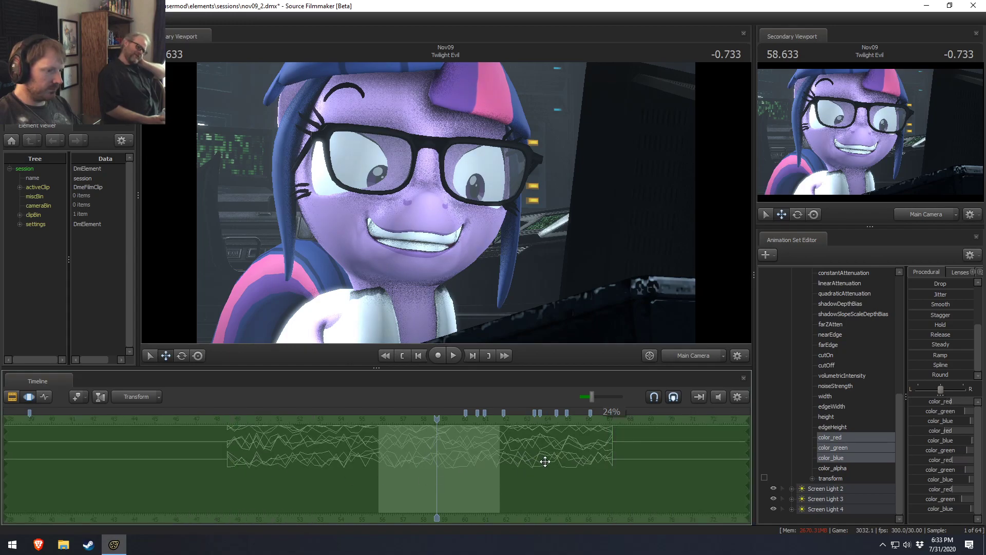
left_click_drag(922, 305, 976, 313)
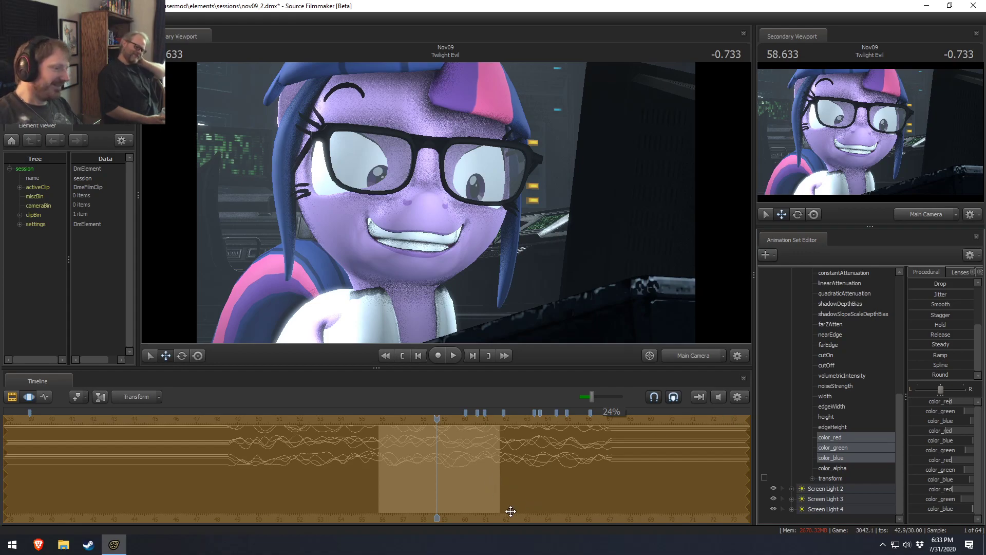
Flatten the colour animation outside the Twilight Evil shot, using In for the time after it and Out for the time before it.
key("Down")
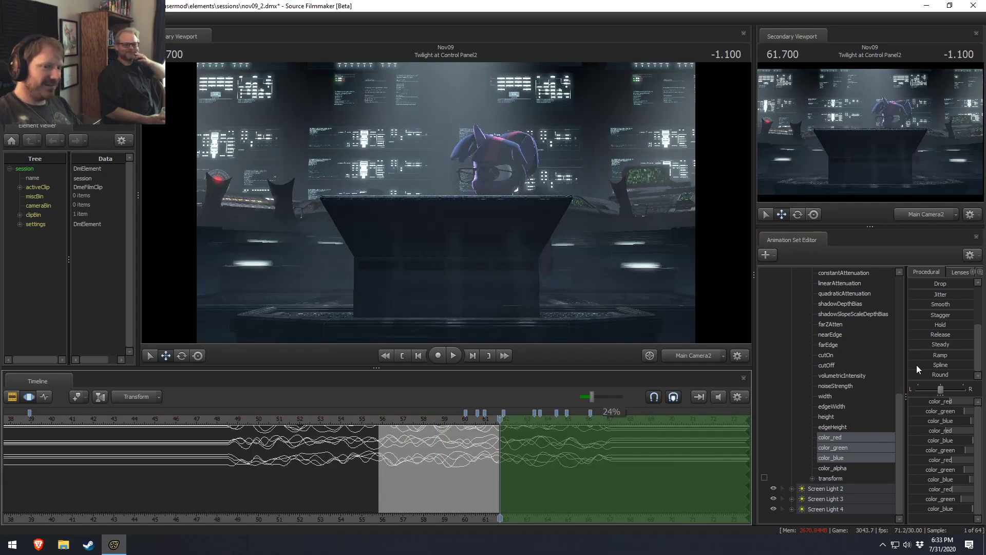
scroll(931, 319, "up", 3)
left_click_drag(925, 332, 924, 332)
key("Up")
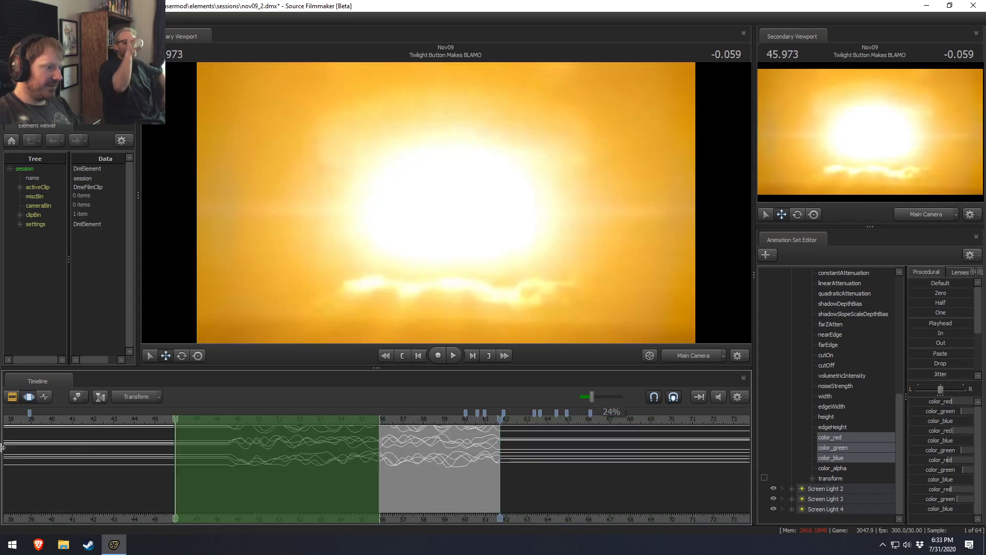
key("Left")
scroll(297, 452, "up", 4)
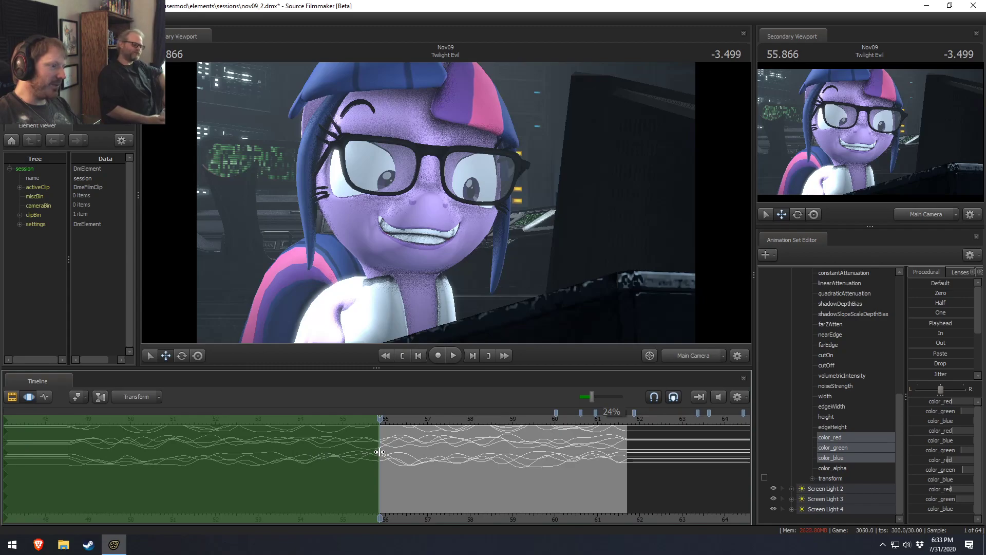
key("Right")
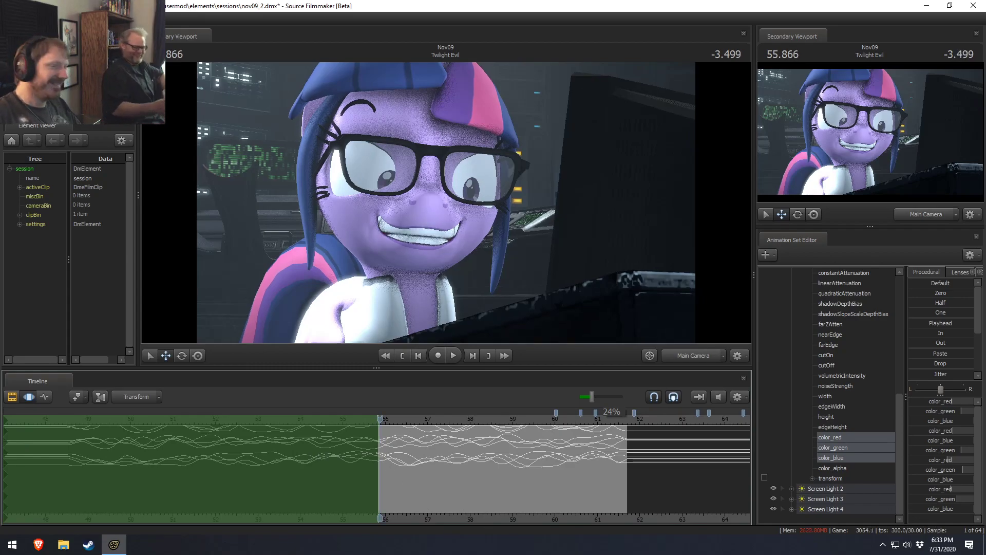
left_click(914, 340)
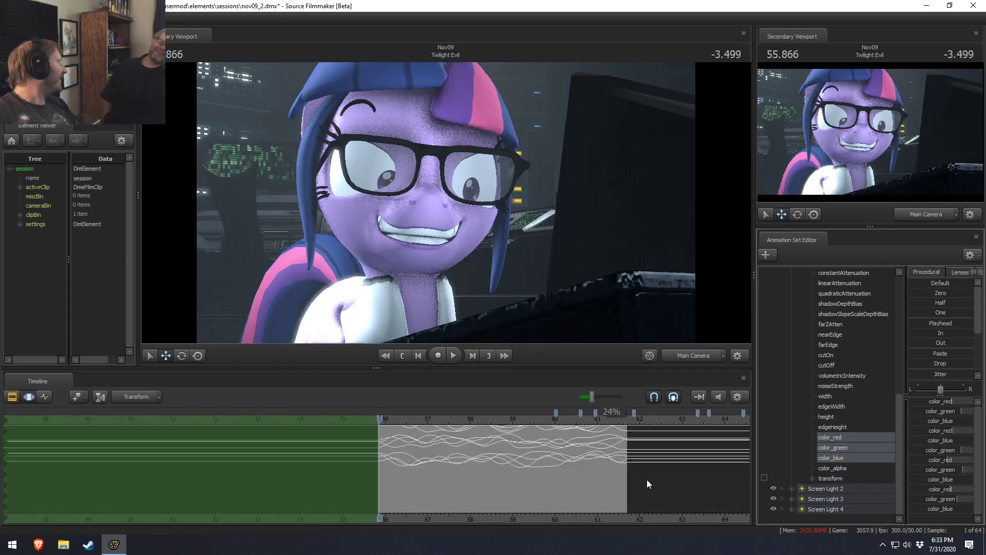
Return to the Clip Editor and play and scrub the Twilight Evil shot from about 56 seconds to review the colour flicker.
key("F2")
scroll(646, 479, "down", 3)
left_click(397, 417)
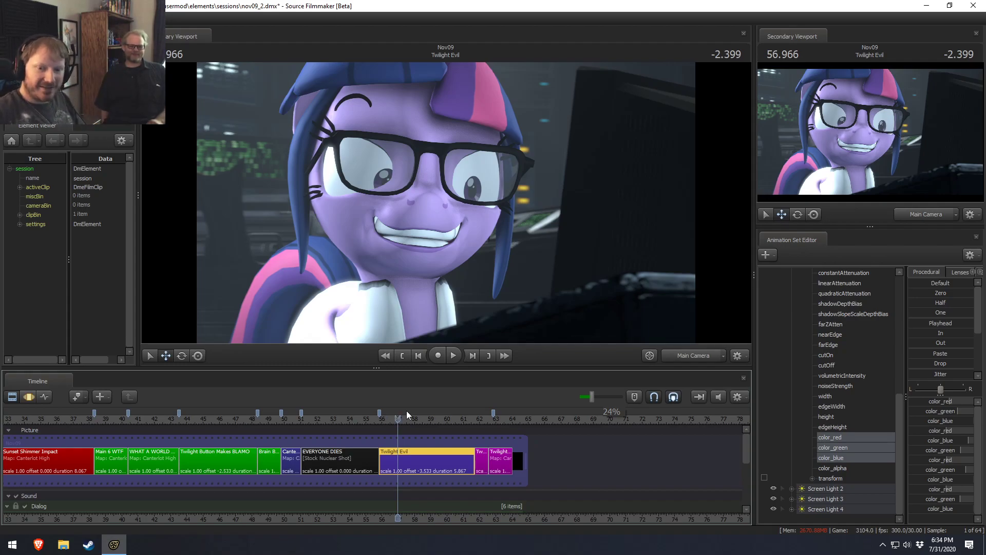
left_click(388, 418)
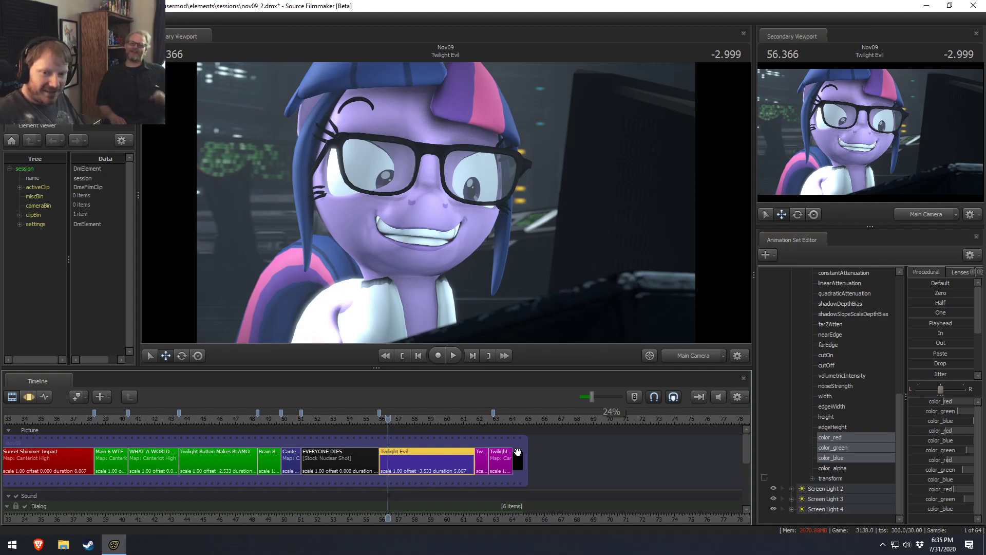
left_click(384, 421)
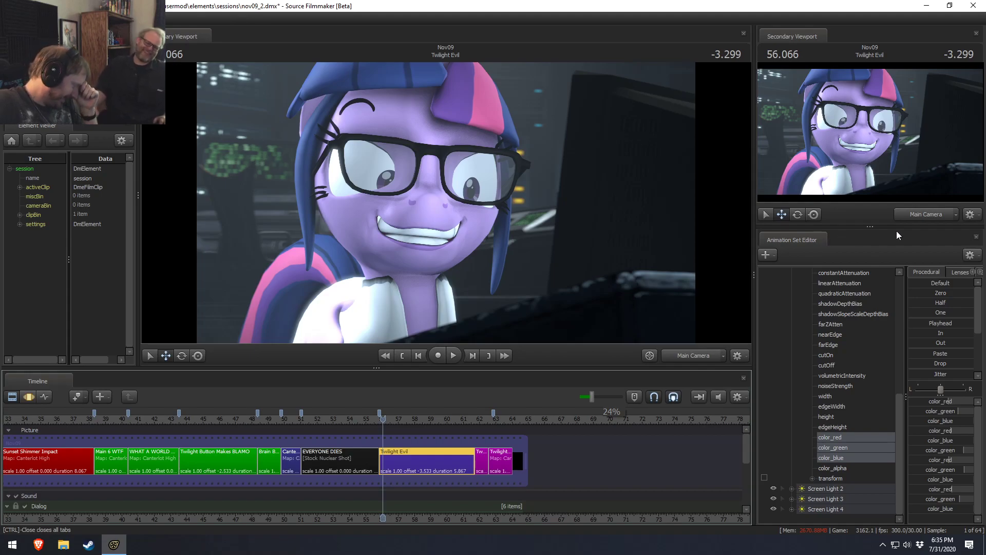
left_click(383, 417)
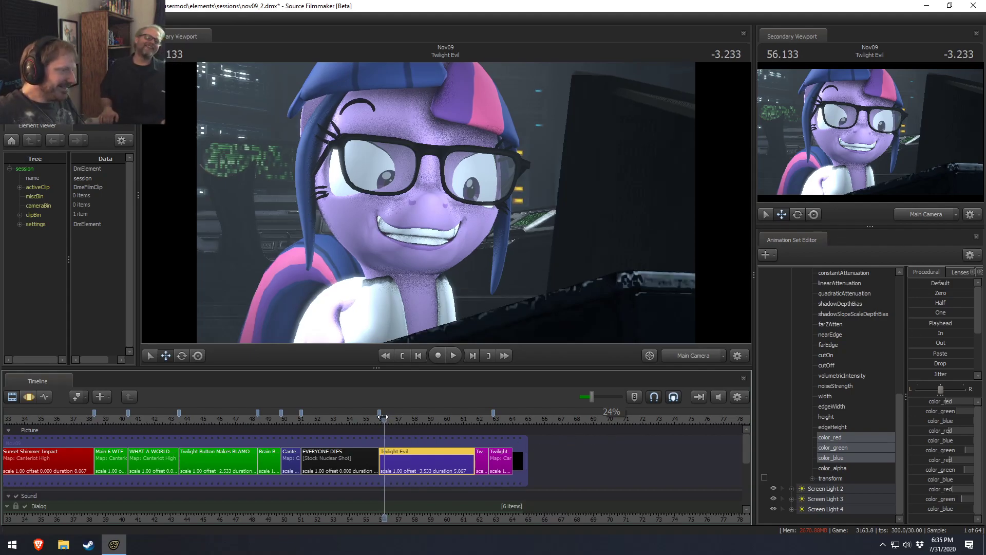
key("space")
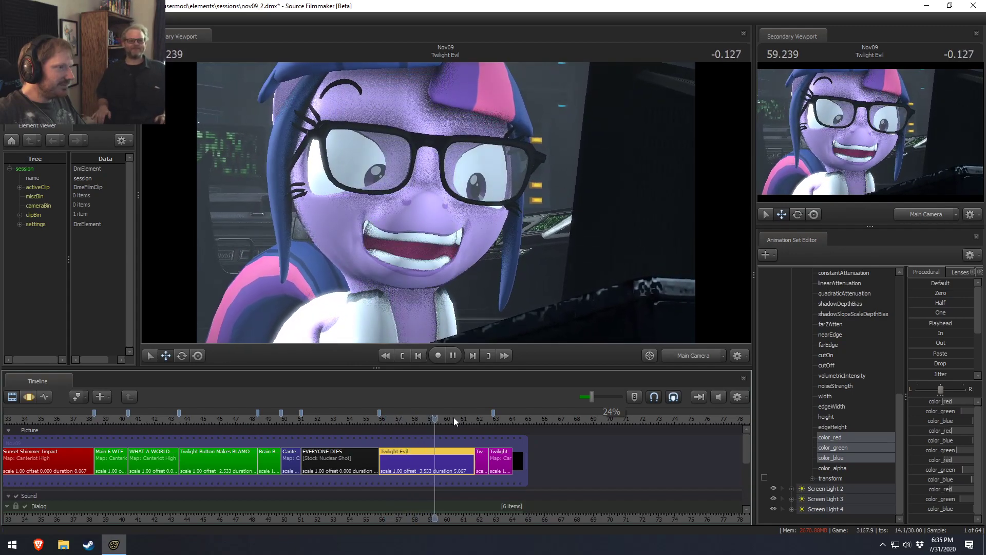
key("space")
left_click_drag(463, 417, 417, 420)
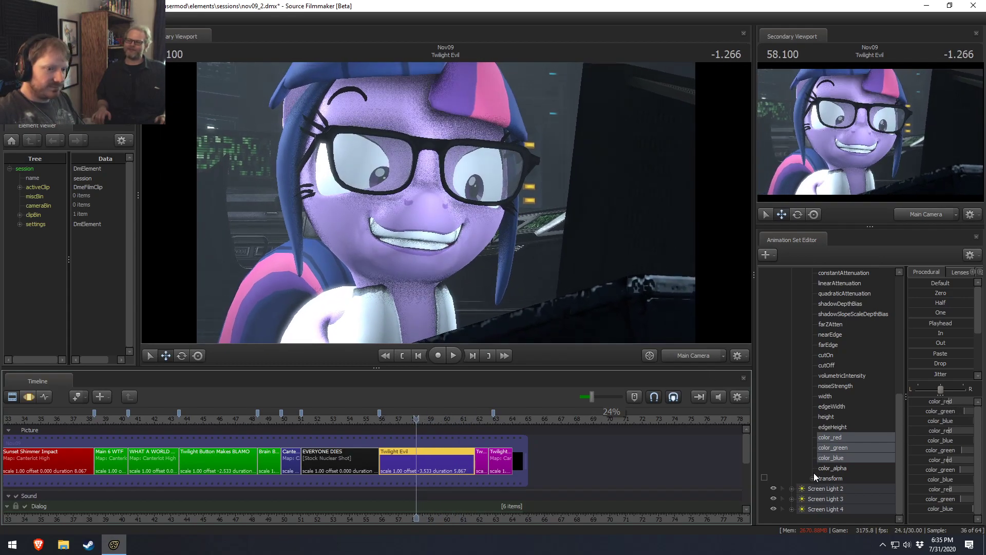
Deselect color_red and color_green of Screen Lights 1 and 2, keeping only their color_blue controls selected.
left_click(840, 447, "ctrl")
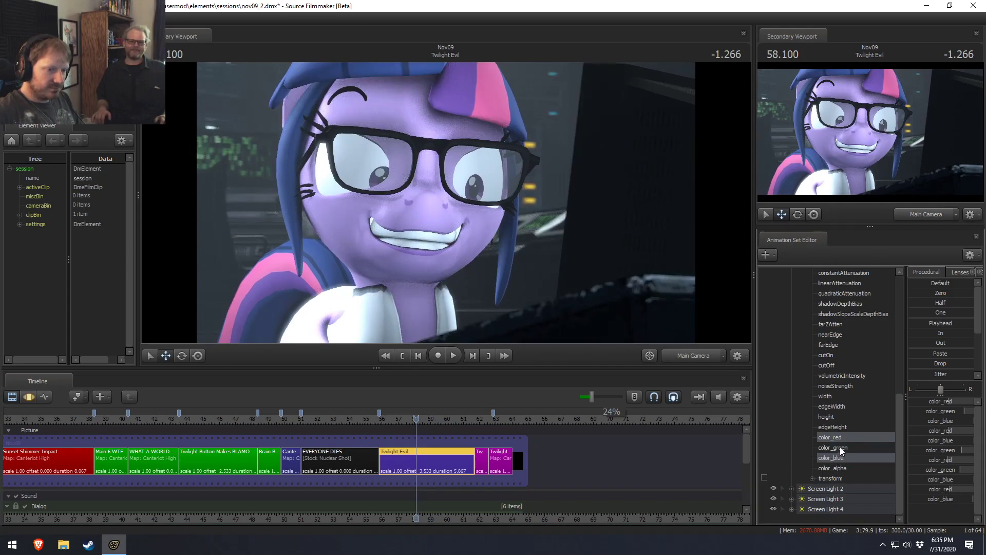
left_click(829, 457)
left_click(792, 489)
scroll(828, 505, "down", 5)
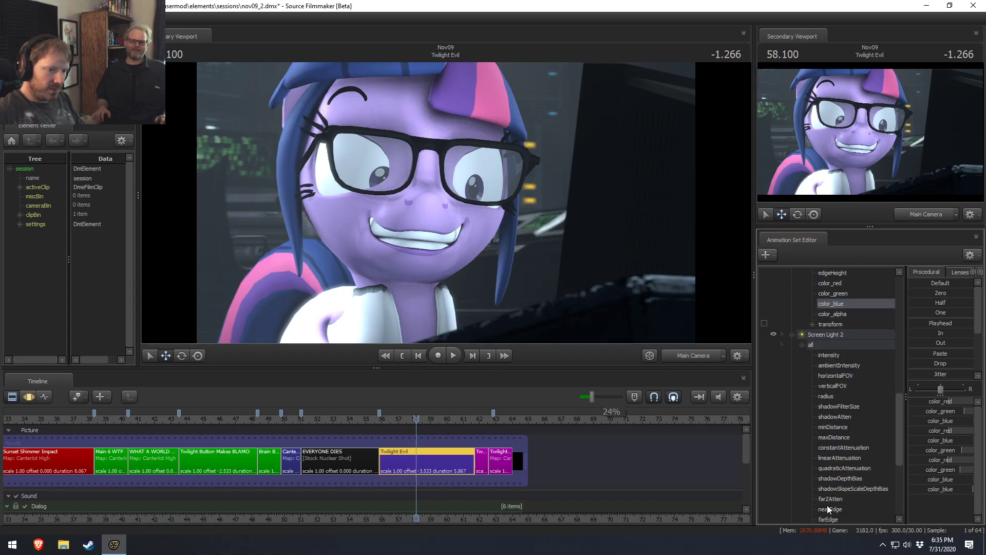
left_click(840, 459, "ctrl")
left_click(837, 468, "ctrl")
Deselect color_red and color_green of Screen Lights 3 and 4, leaving only color_blue selected for all four lights.
left_click(793, 509)
scroll(819, 510, "down", 4)
scroll(819, 510, "down", 5)
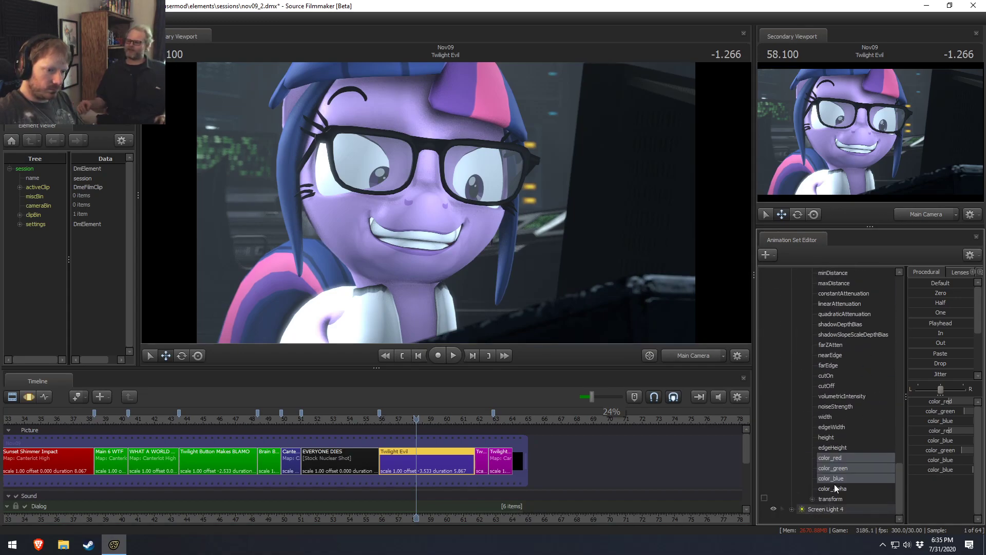
left_click(835, 458, "ctrl")
left_click(835, 468, "ctrl")
left_click(791, 509)
scroll(792, 511, "down", 5)
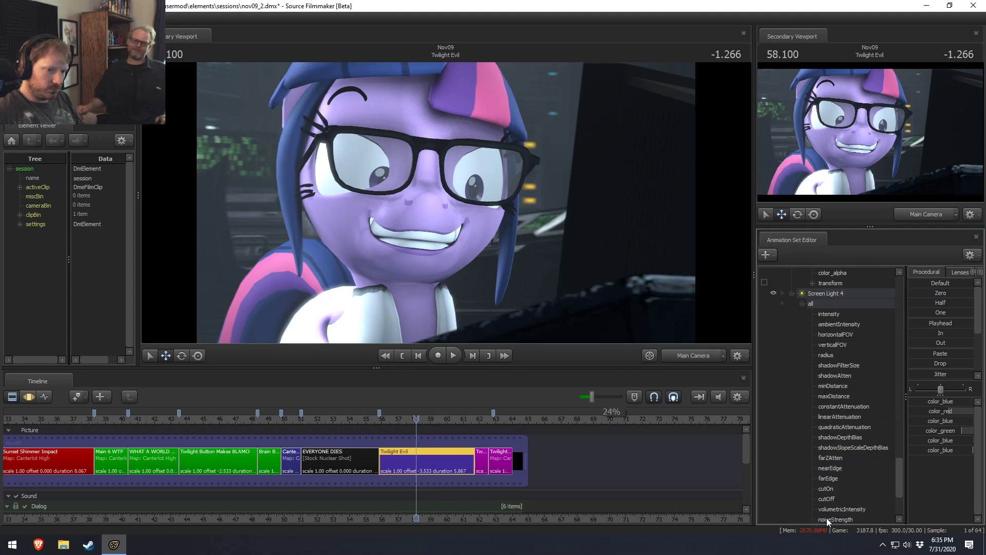
left_click(830, 468, "ctrl")
left_click(831, 478, "ctrl")
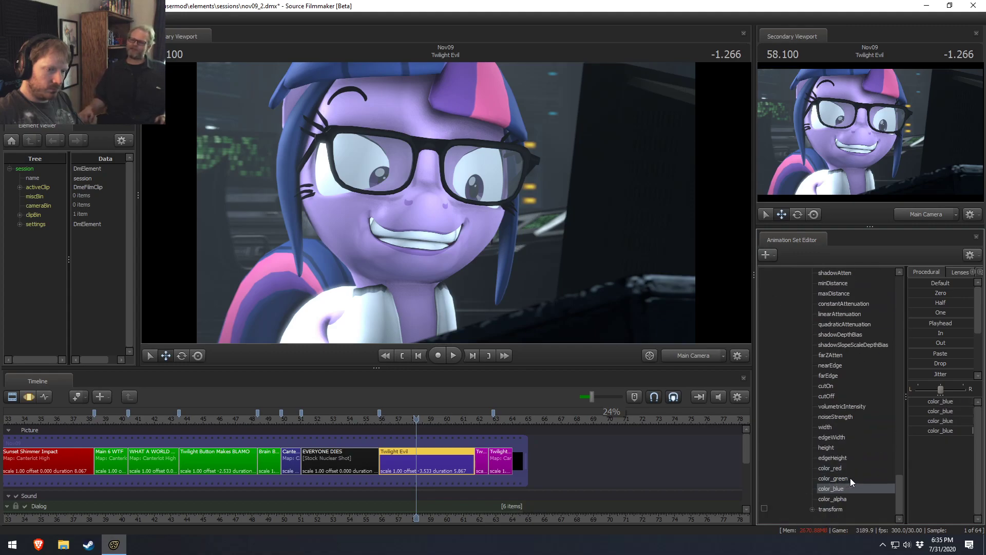
Blend the four lights' color_blue values partway toward Zero over the whole timeline and play the shot from about 58 seconds.
scroll(849, 478, "up", 3)
key("F3")
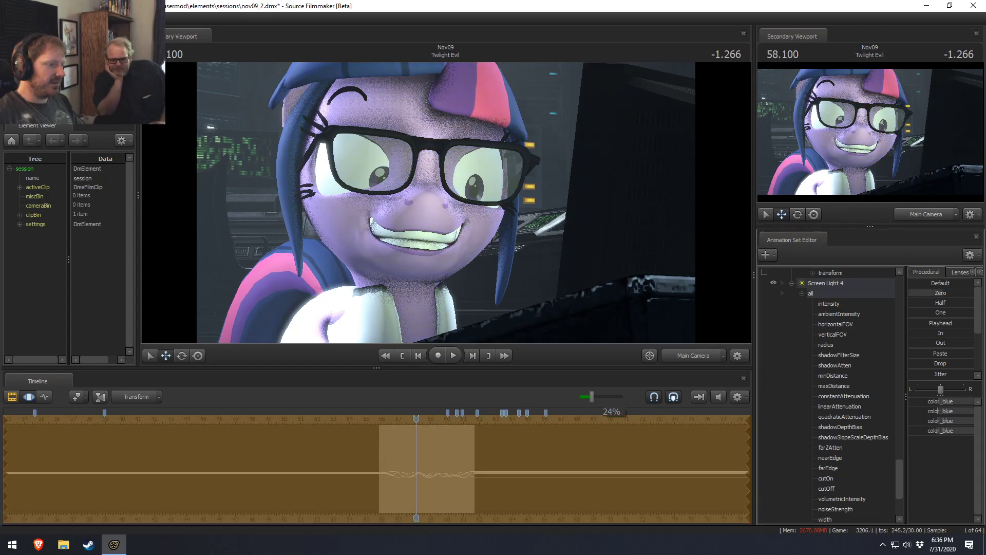
key("F2")
key("space")
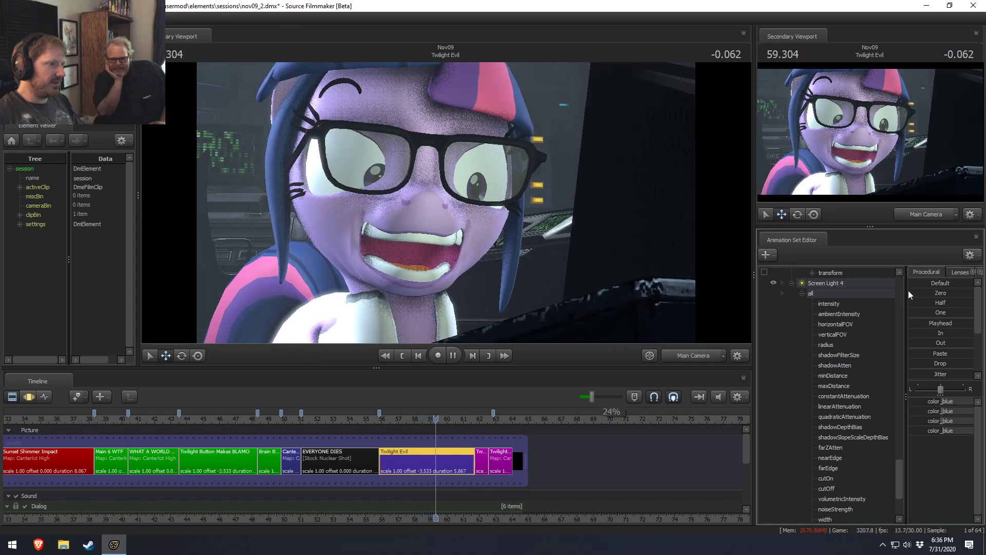
Stop playback, return to the start of the Twilight Evil shot and play it from about 55.7 seconds to review the light flicker.
key("space")
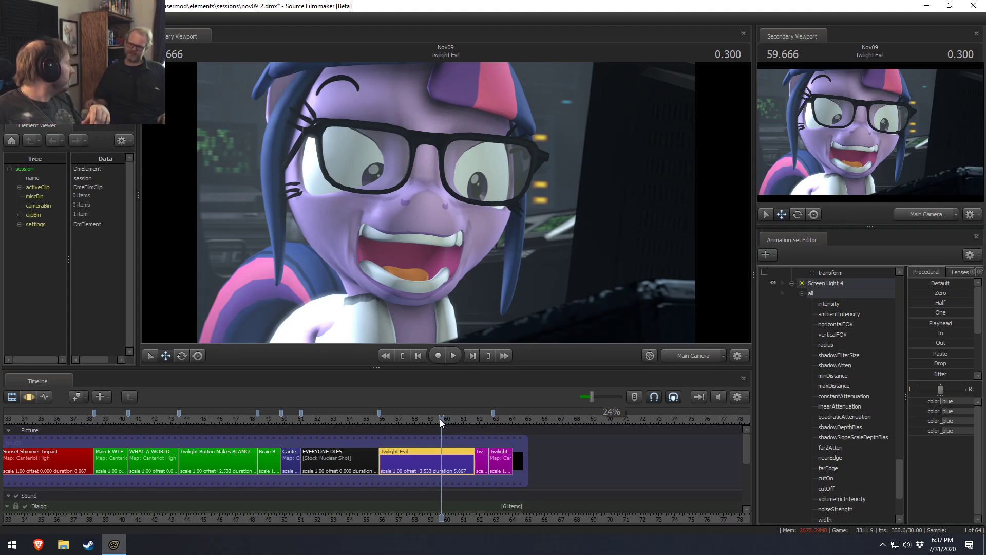
left_click_drag(432, 418, 398, 417)
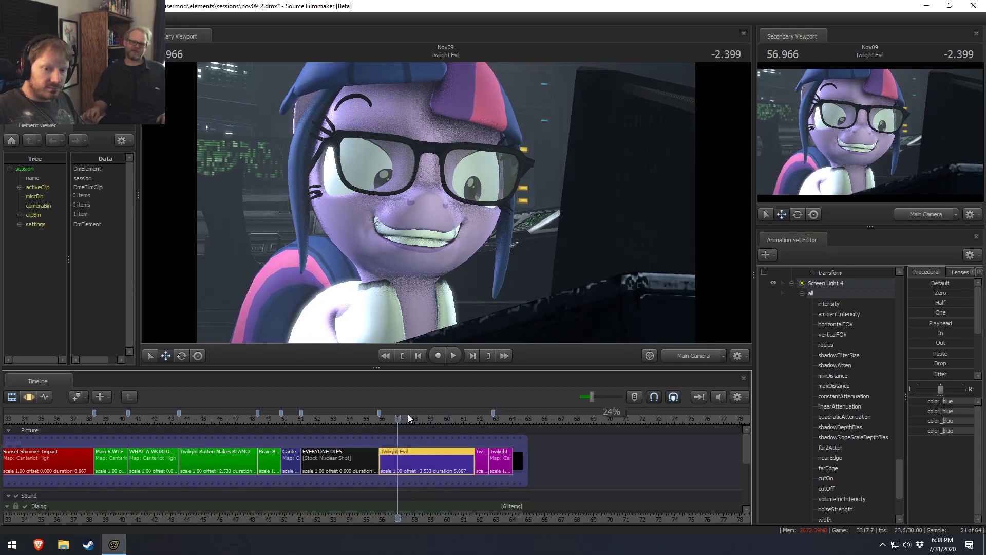
scroll(461, 522, "down", 5)
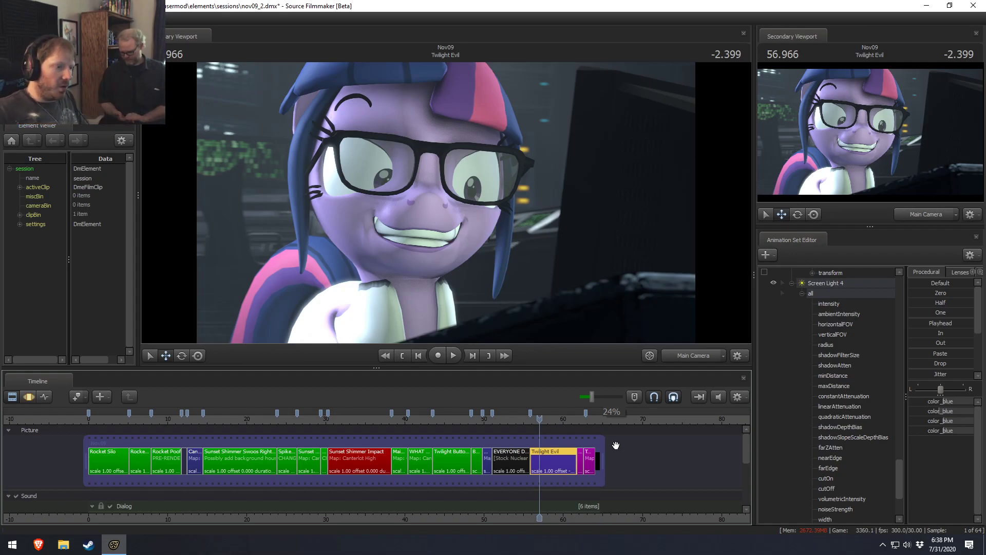
scroll(566, 485, "up", 3)
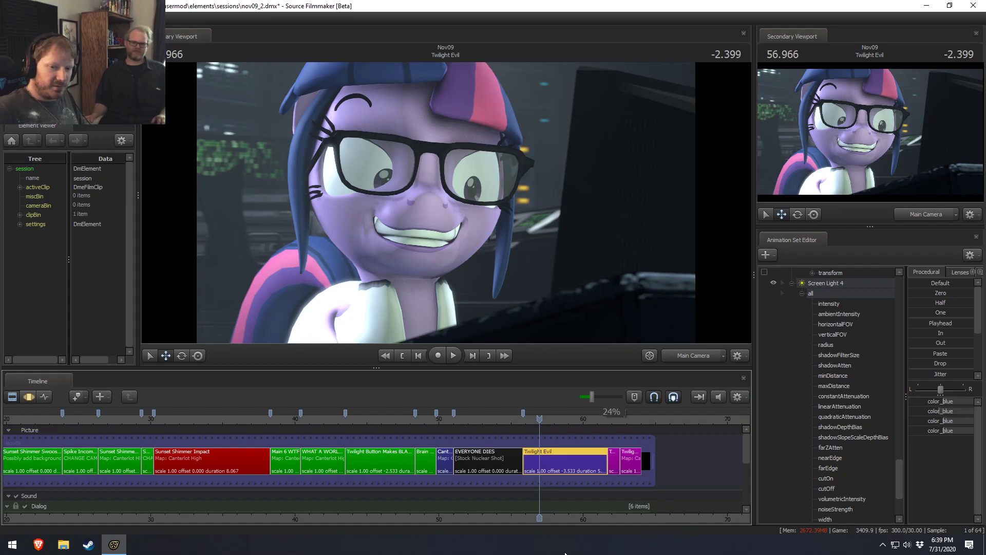
left_click(522, 419)
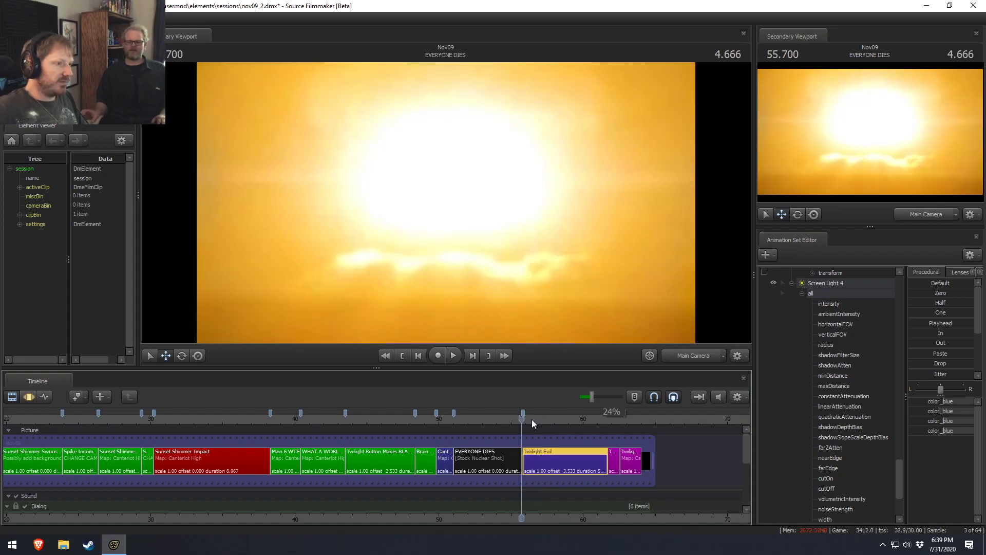
key("space")
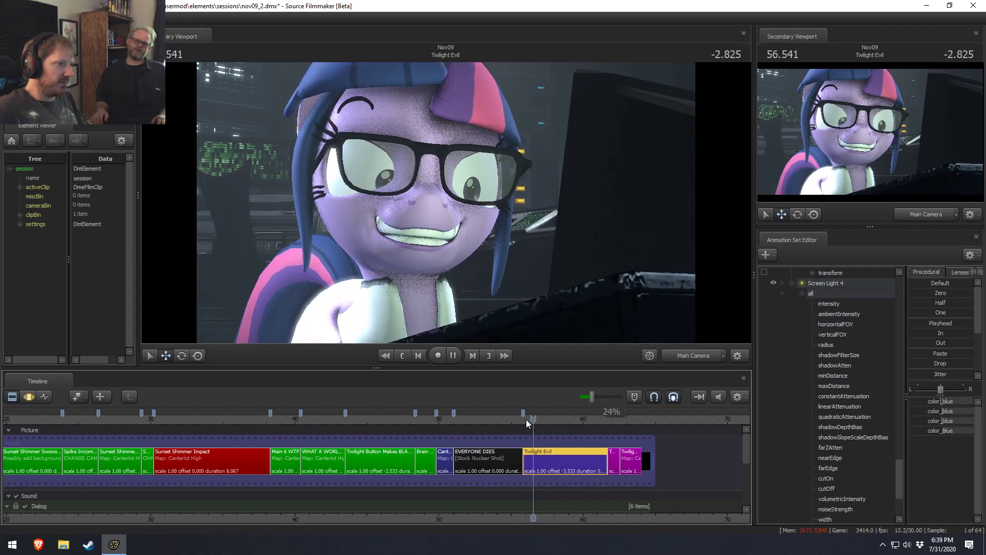
key("space")
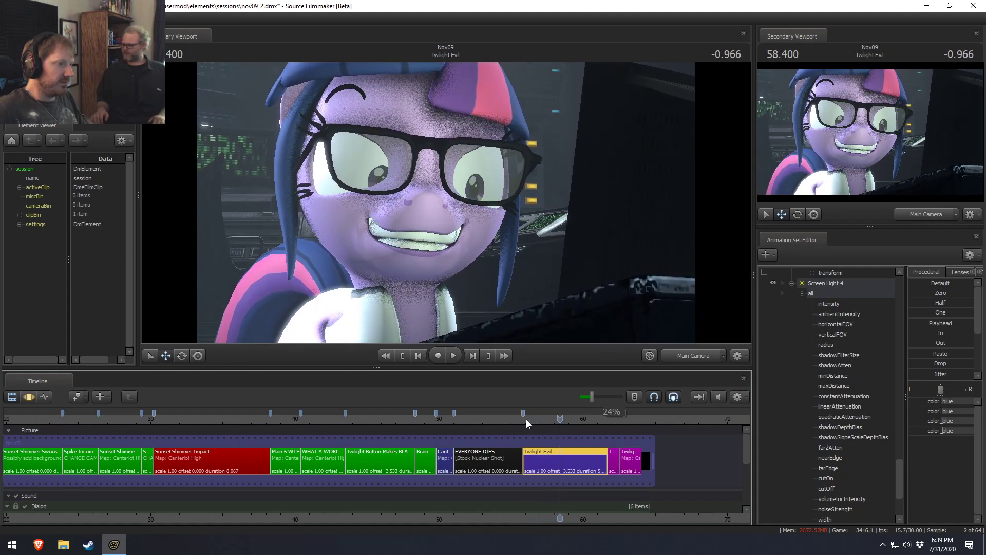
scroll(587, 454, "up", 2)
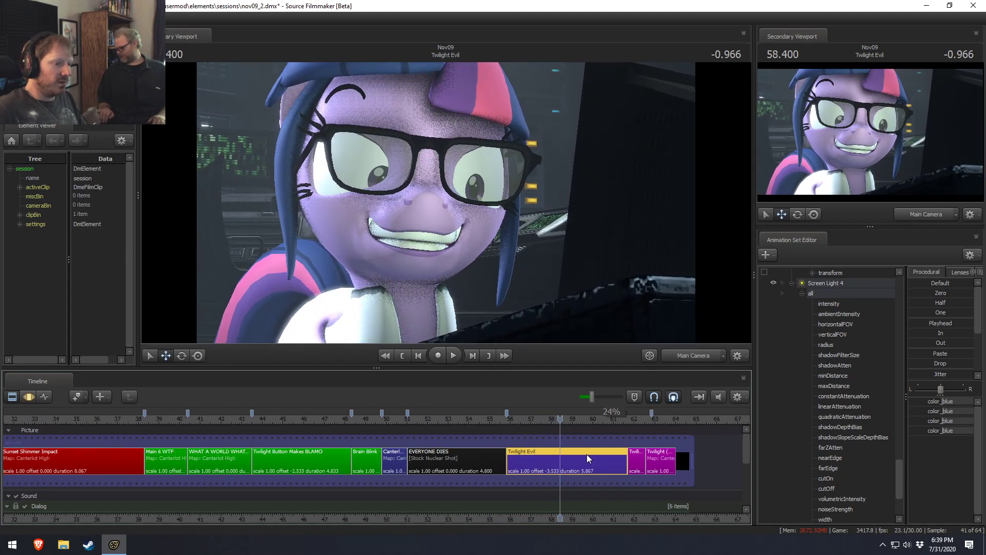
scroll(587, 454, "down", 1)
scroll(579, 514, "down", 2)
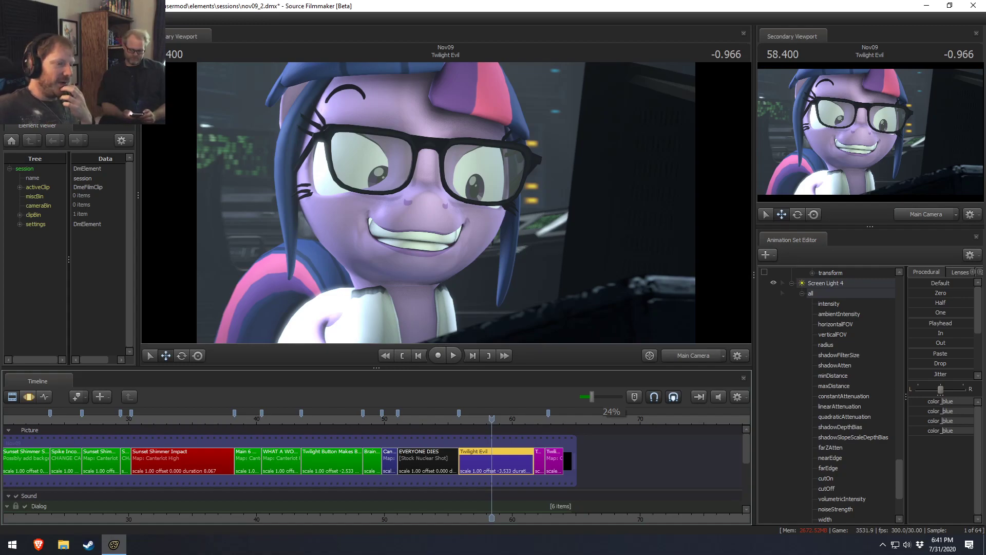
scroll(501, 462, "up", 3)
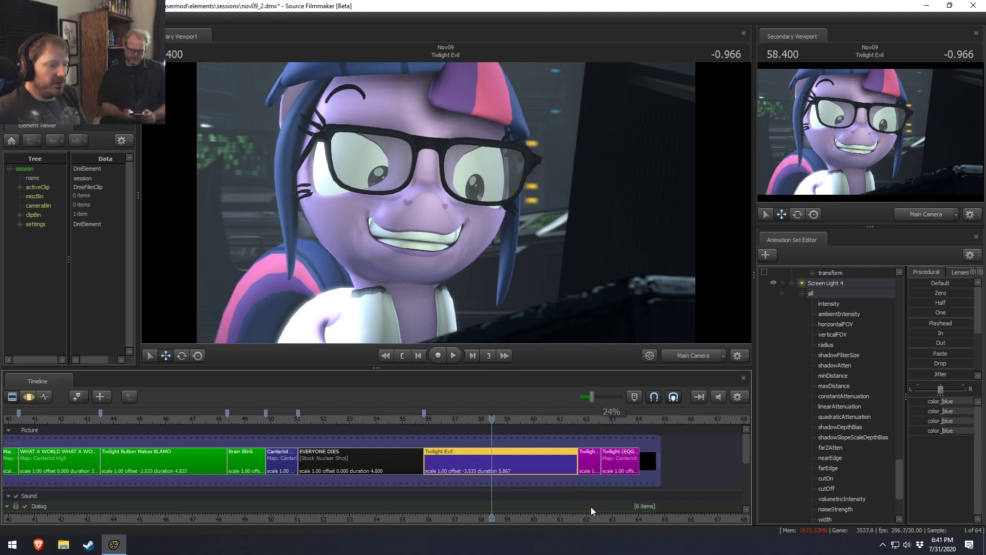
middle_click_drag(565, 508, 504, 510)
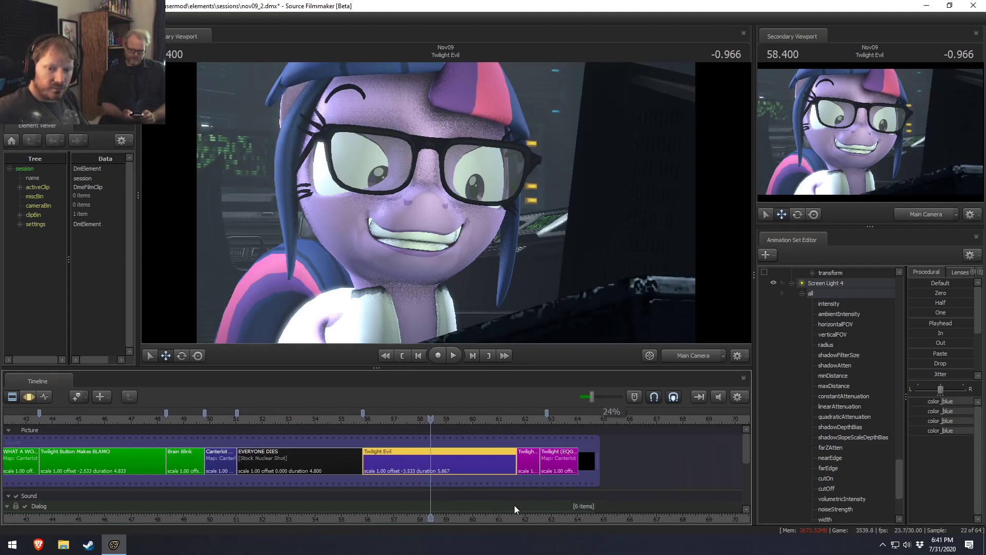
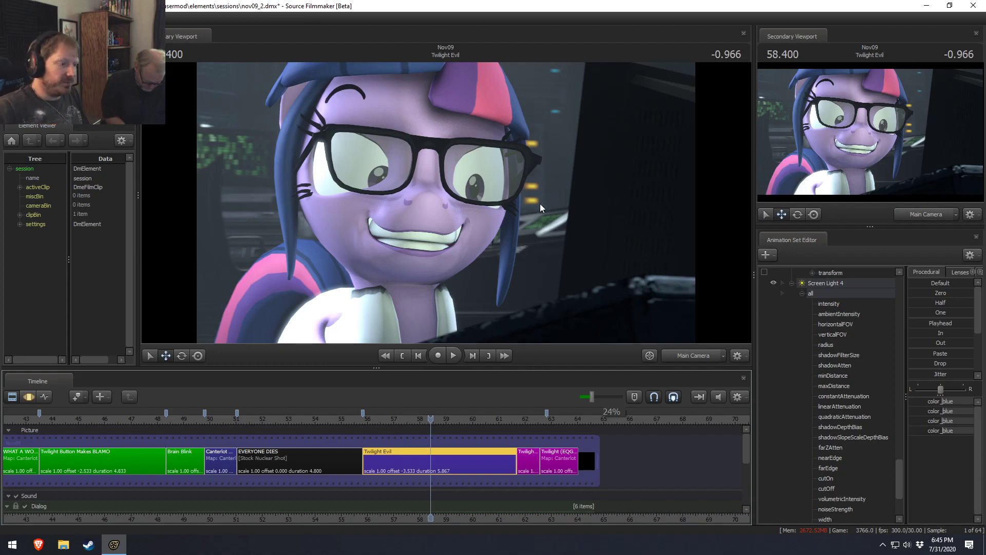
middle_click_drag(531, 514, 418, 516)
scroll(444, 520, "up", 2)
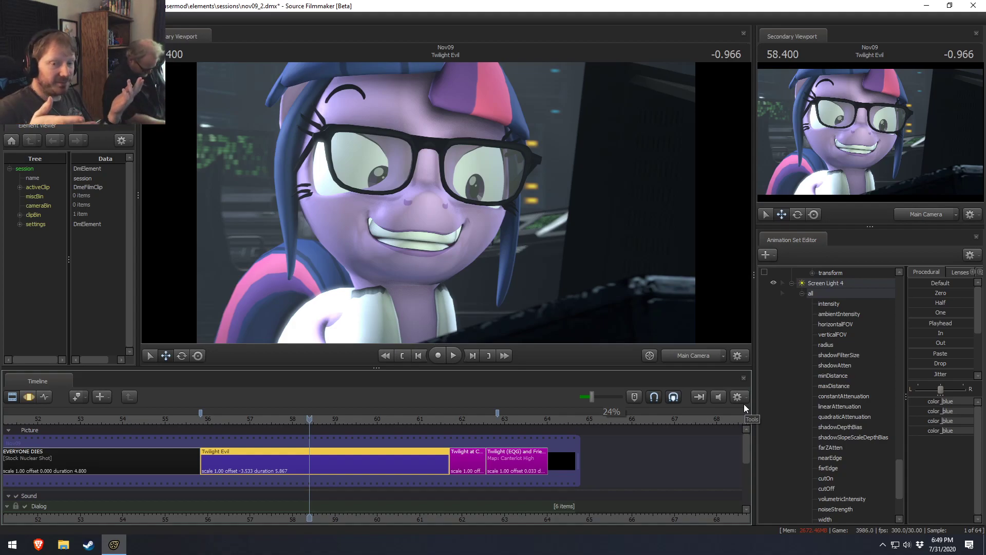
Collapse the expanded control lists of all four Screen Lights in the animation set list.
scroll(800, 297, "down", 4)
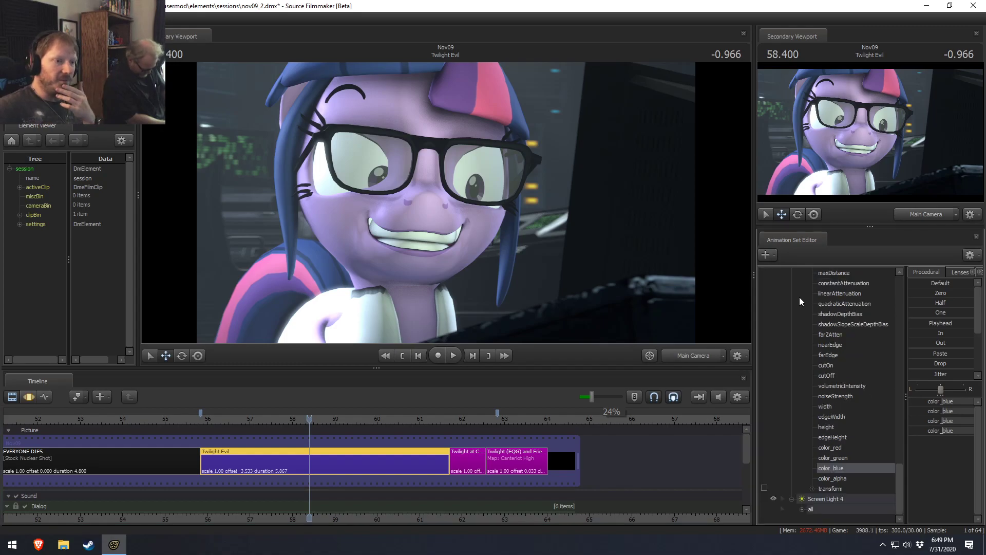
left_click(801, 509)
scroll(792, 427, "down", 3)
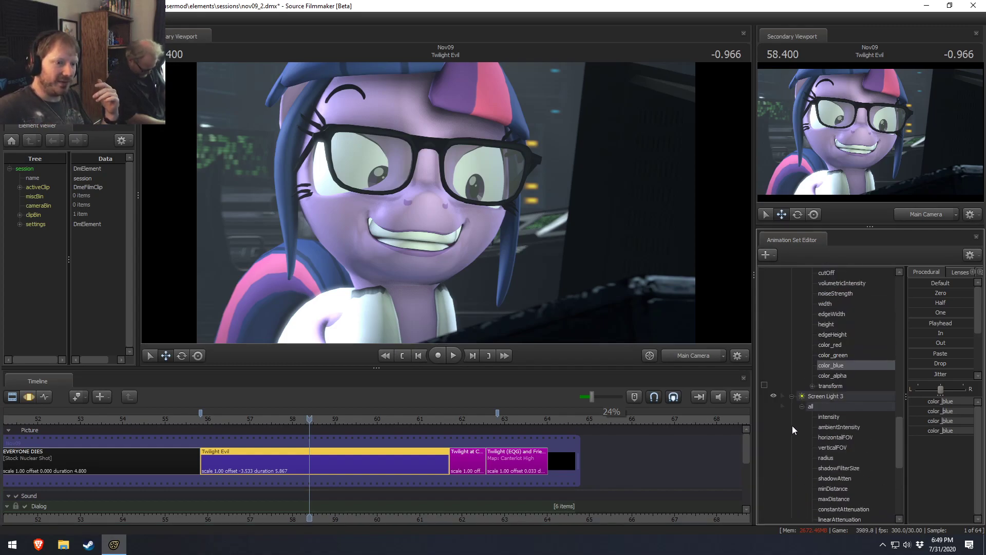
left_click(794, 417)
scroll(794, 418, "up", 7)
left_click(792, 315)
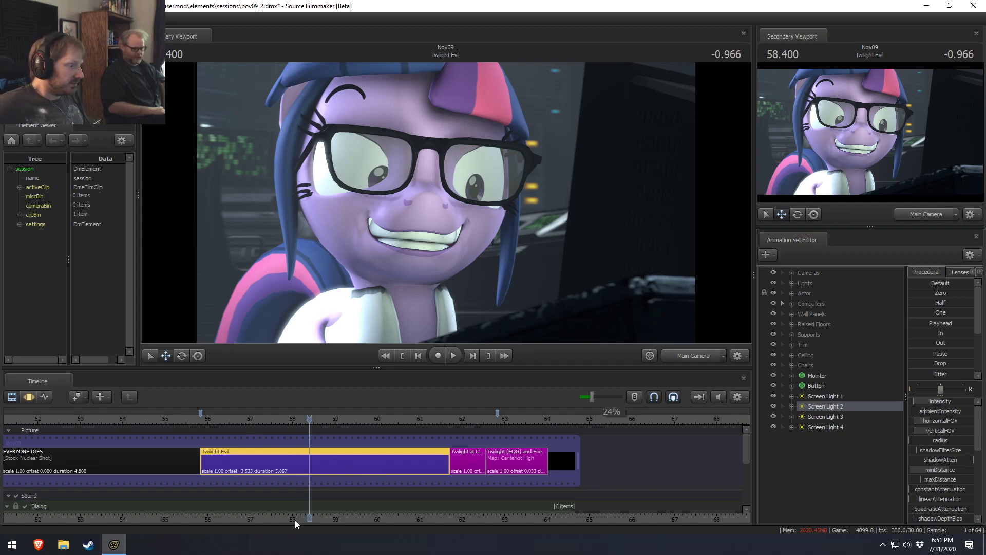
middle_click_drag(295, 520, 424, 511)
middle_click_drag(502, 519, 419, 521)
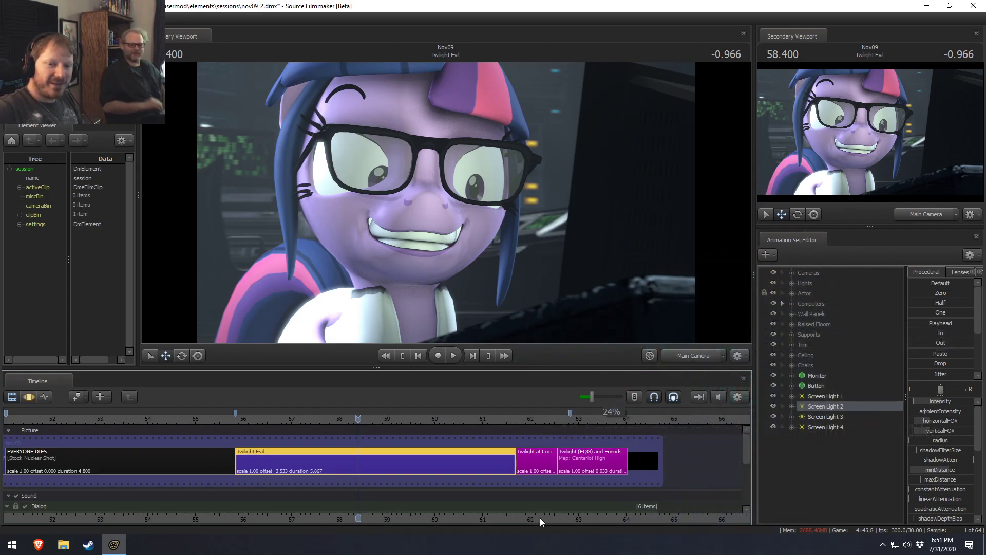
scroll(408, 519, "down", 2)
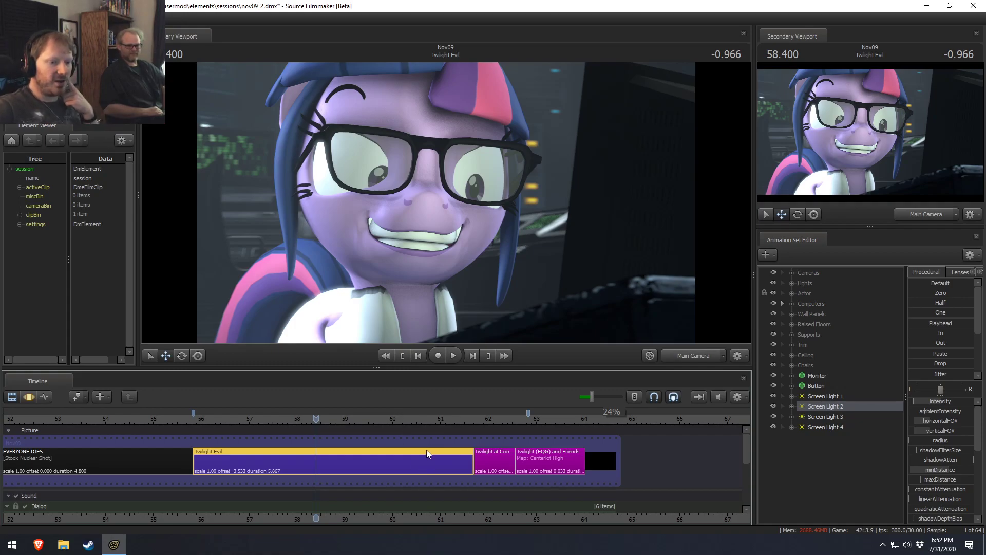
mouse_move(427, 450)
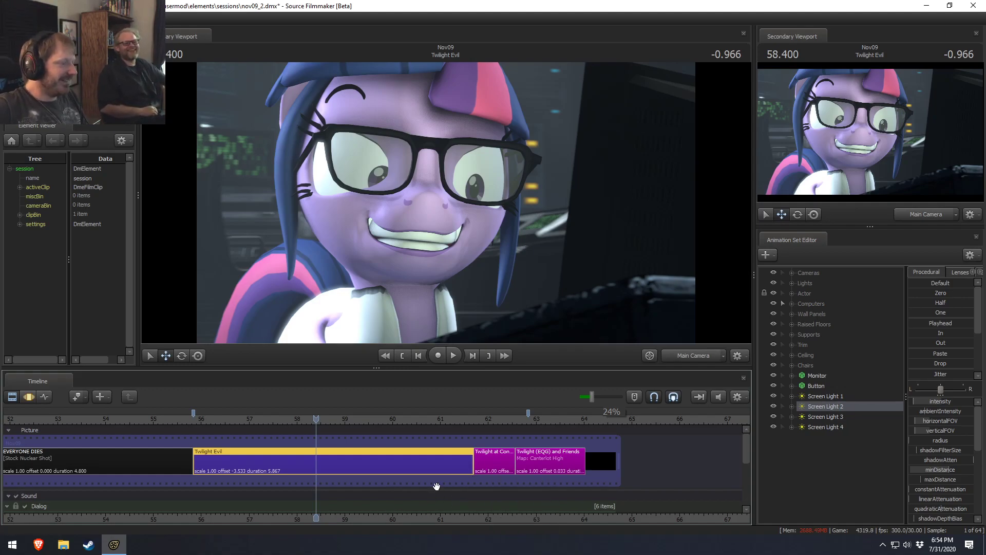
middle_click_drag(369, 519, 430, 516)
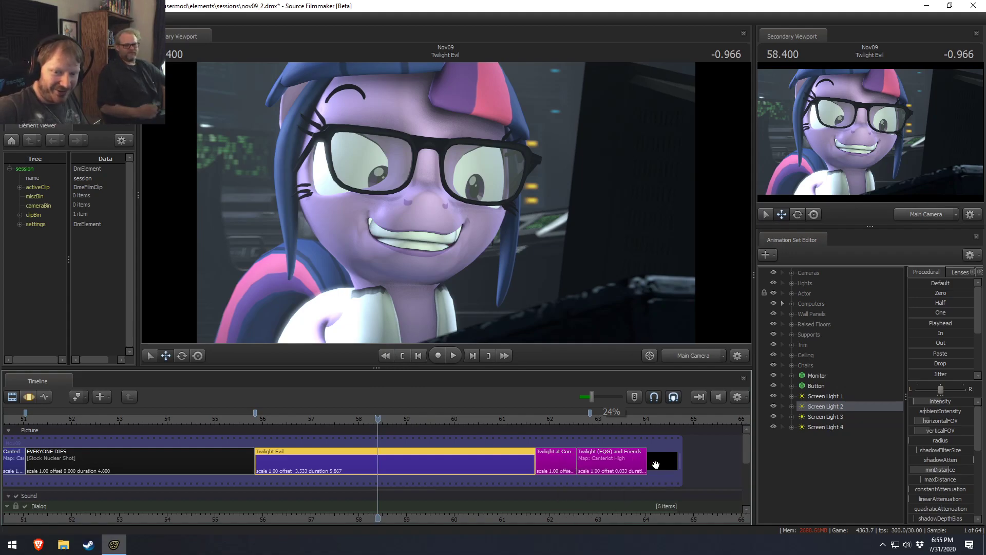
Move the playhead to about 30.67 seconds in the Sunset Shimmer Impact shot and load the shot's map.
left_click(305, 417)
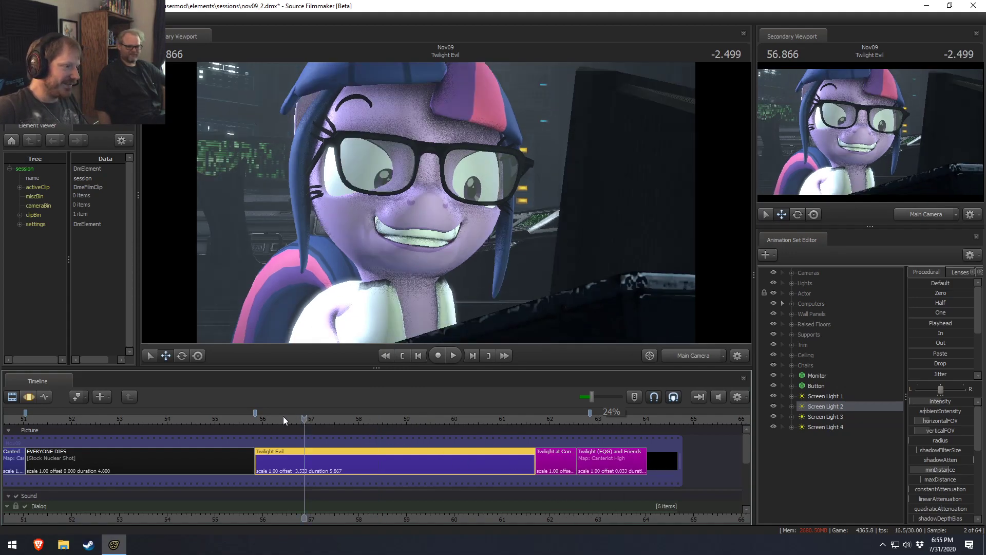
scroll(303, 478, "down", 3)
scroll(313, 519, "down", 5)
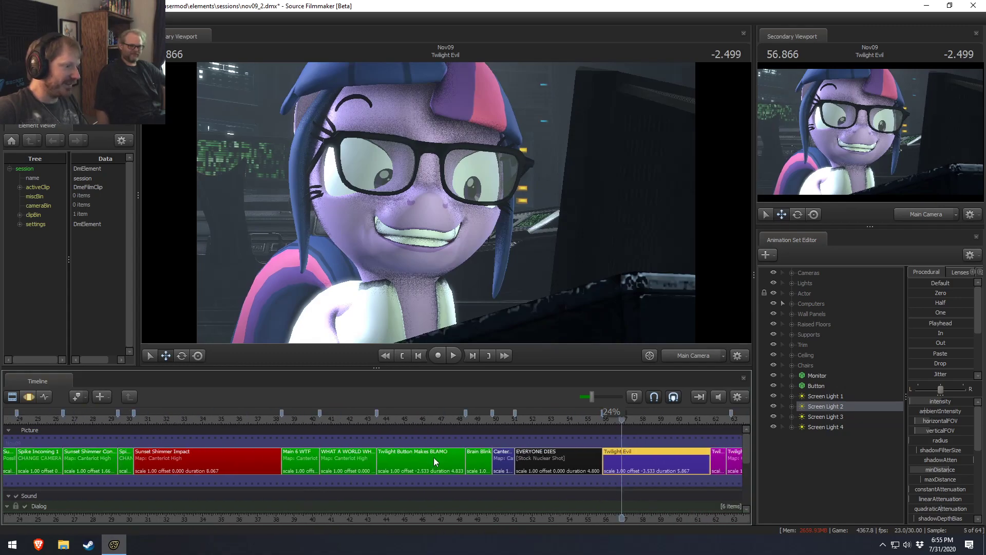
left_click(257, 419)
scroll(289, 514, "up", 3)
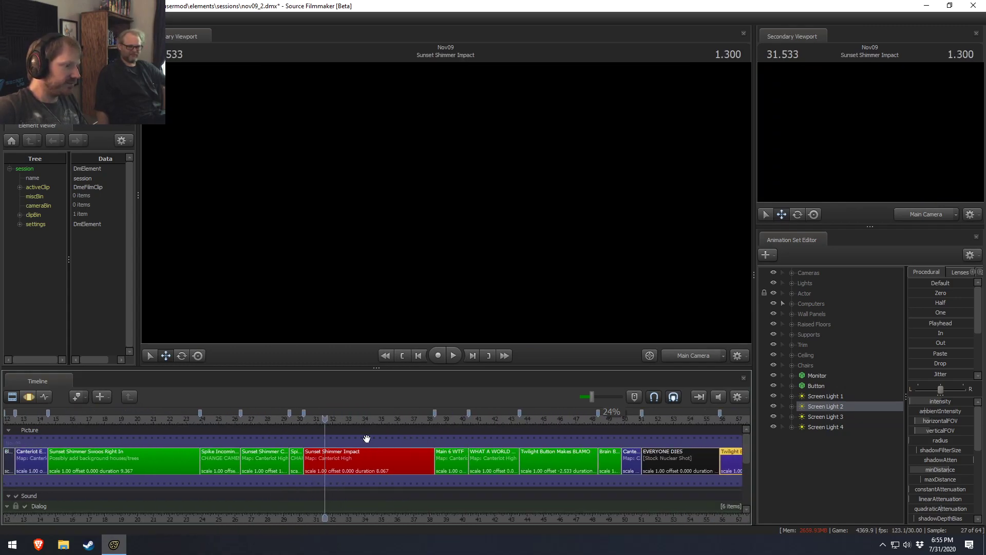
left_click(305, 417)
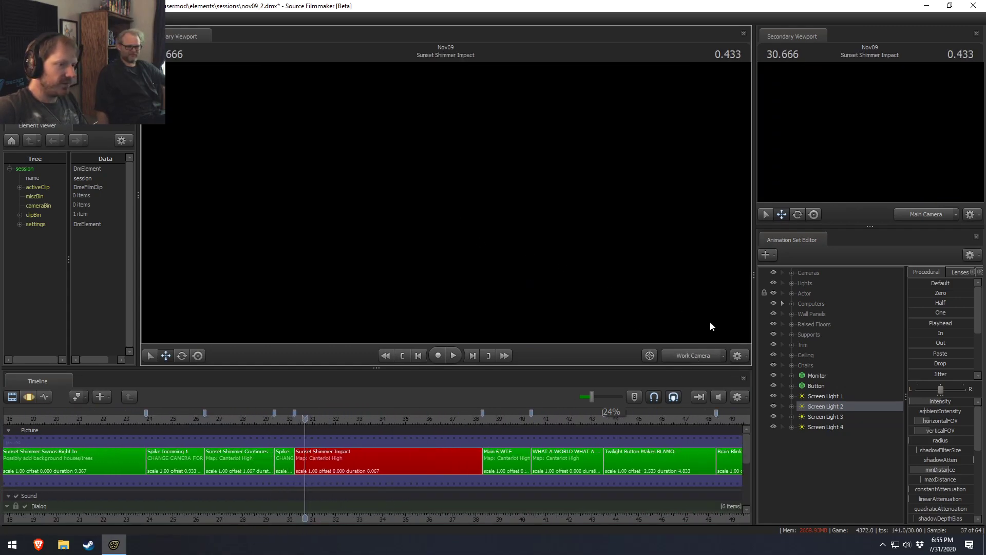
right_click(560, 223)
mouse_move(595, 268)
left_click(598, 250)
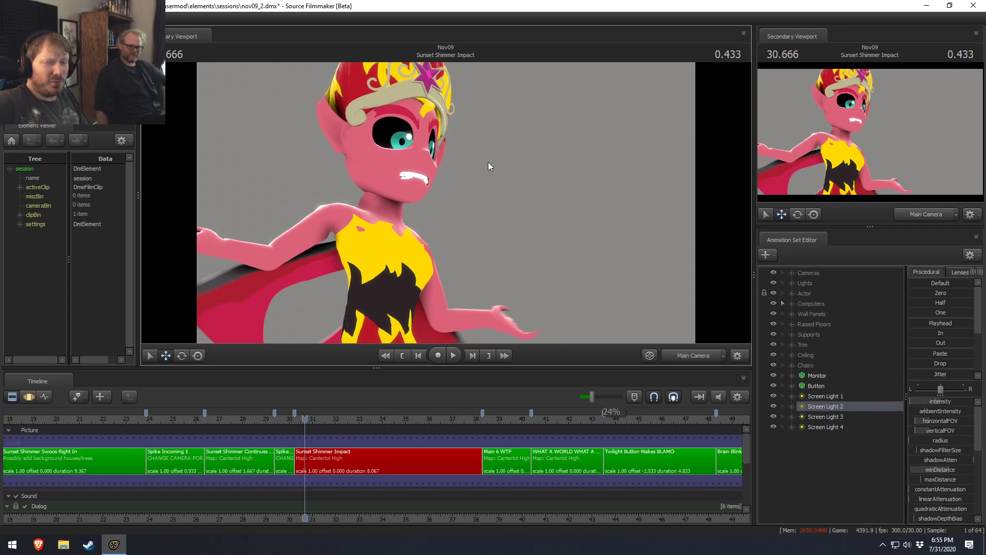
Select the Sunset Shimmer Impact shot and switch the primary viewport to the Work Camera.
left_click(363, 473)
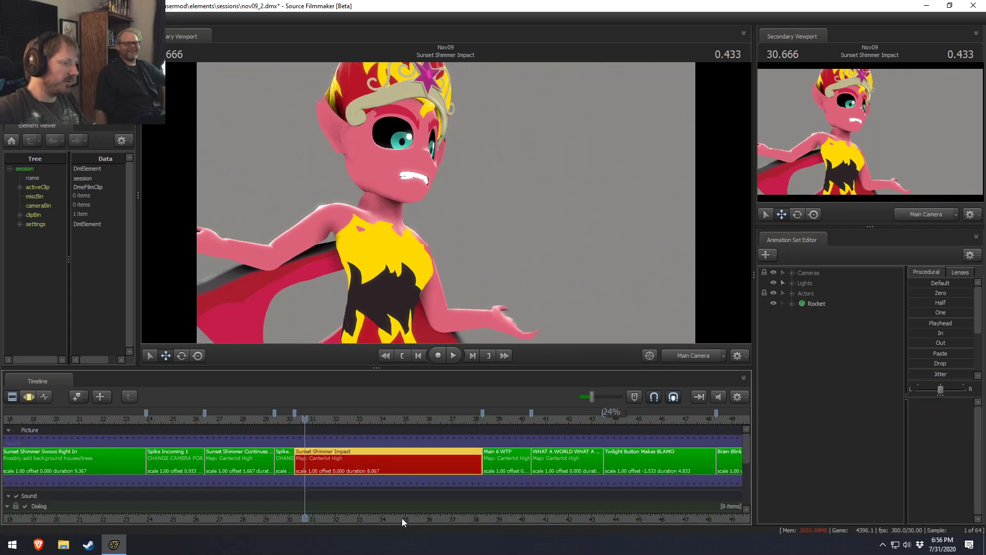
middle_click_drag(402, 517, 350, 510)
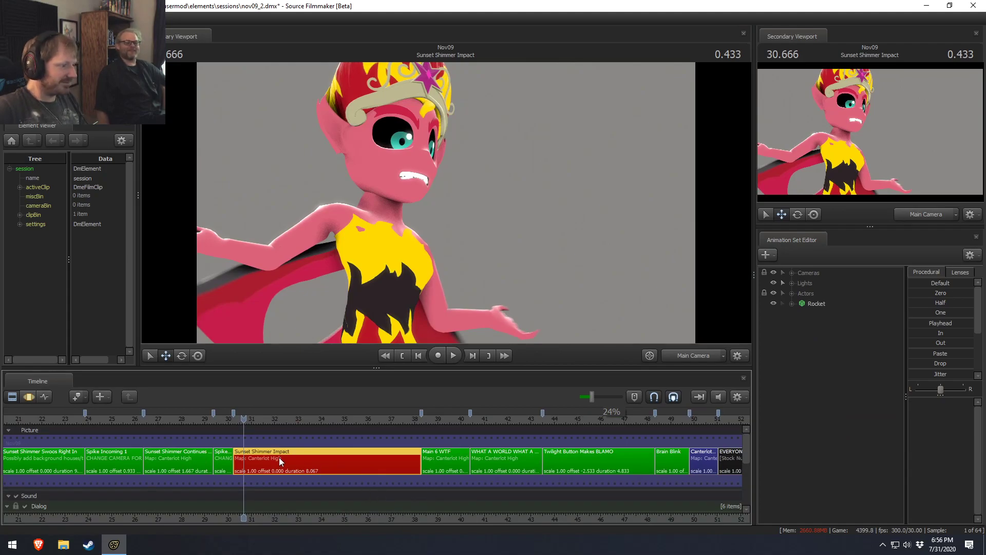
left_click(677, 356)
left_click(677, 347)
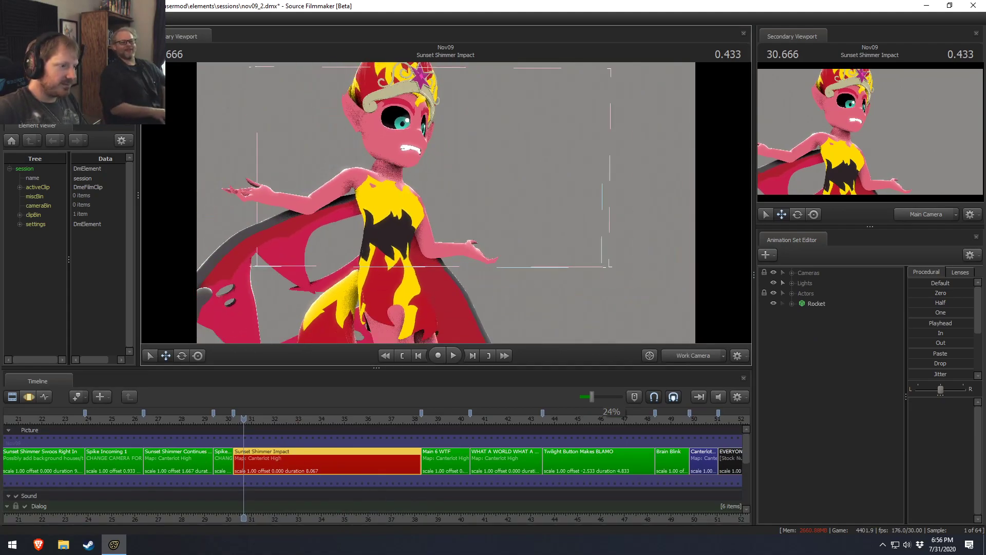
Select the Sunset Shimmer Continues Monologue shot at about 27.33 seconds and expand its Lights group.
scroll(202, 421, "down", 3)
left_click(200, 420)
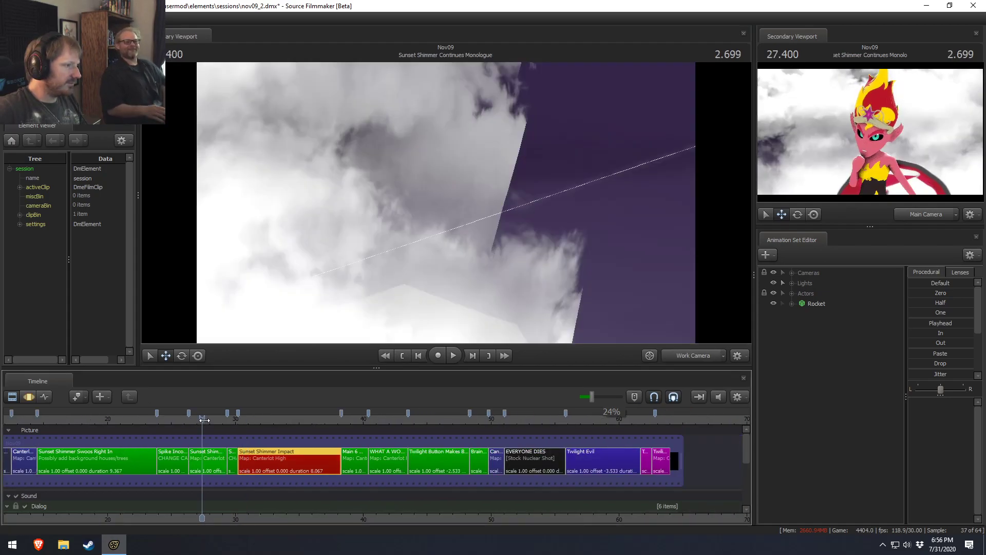
left_click_drag(200, 421, 201, 420)
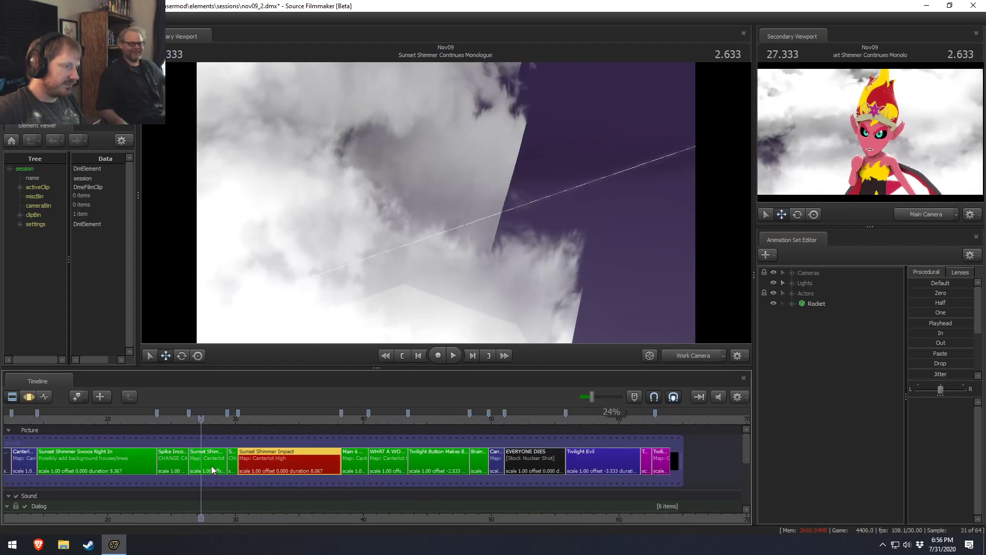
left_click(784, 283)
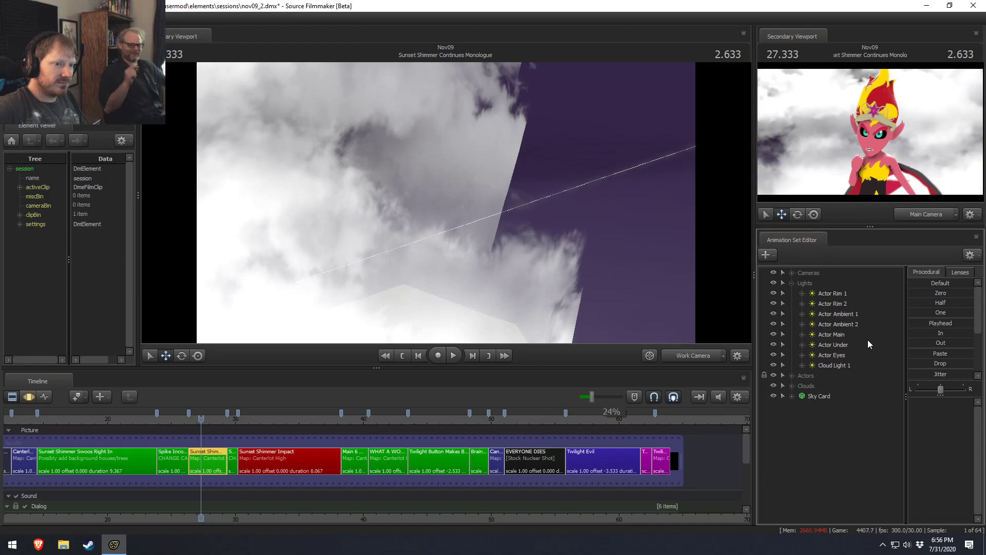
Bring the Work Camera to face Sunset Shimmer and the clouds, and briefly expand the Clouds group to inspect its models.
scroll(205, 452, "up", 2)
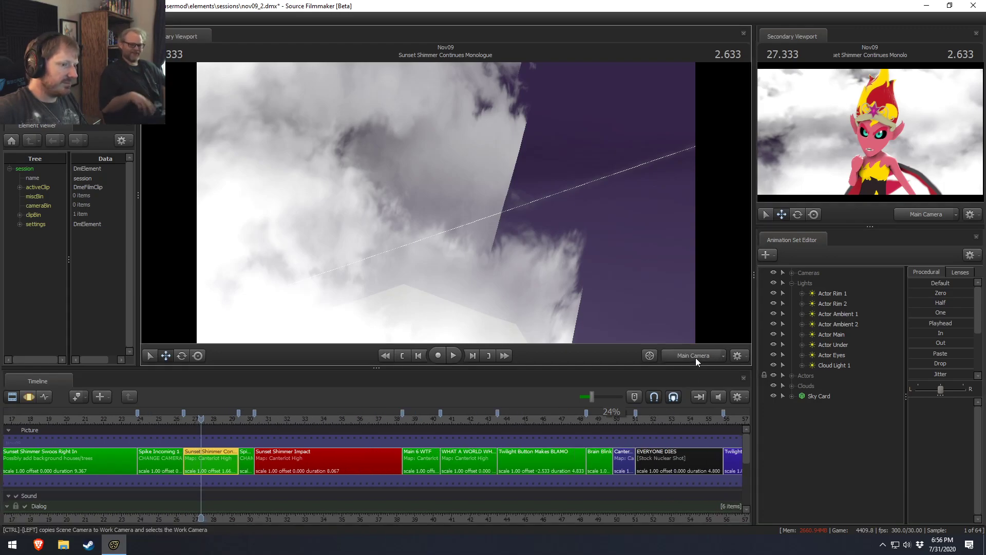
left_click_drag(446, 202, 462, 202)
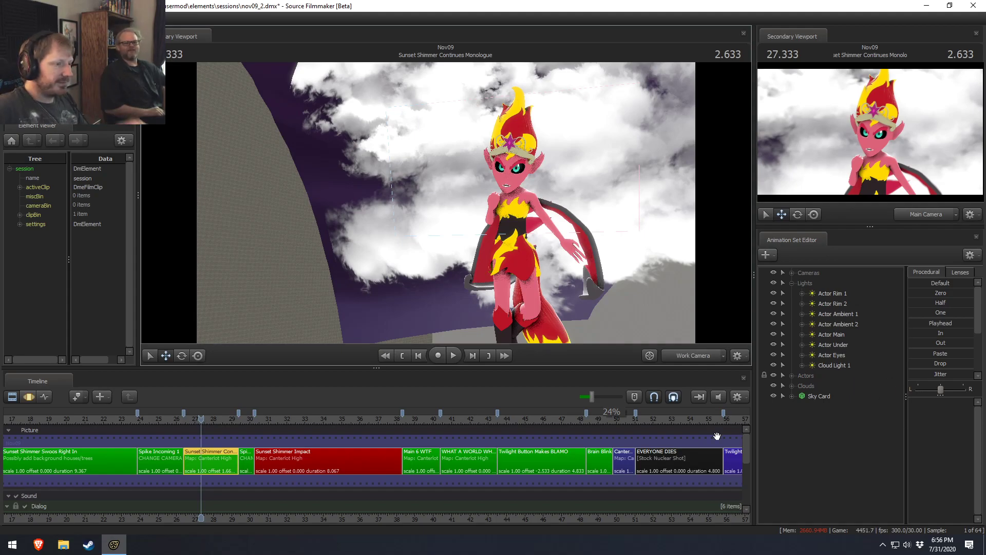
left_click(794, 384)
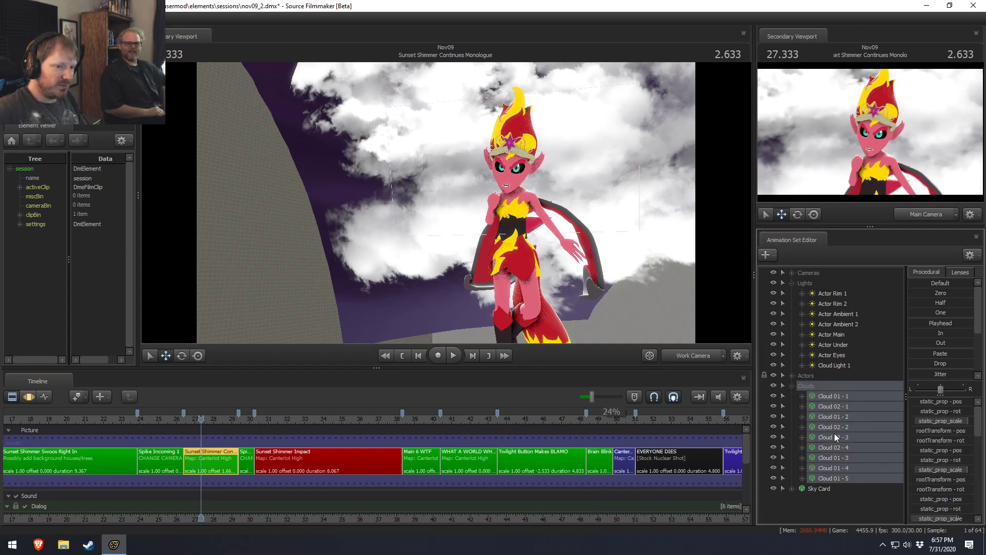
left_click(792, 386)
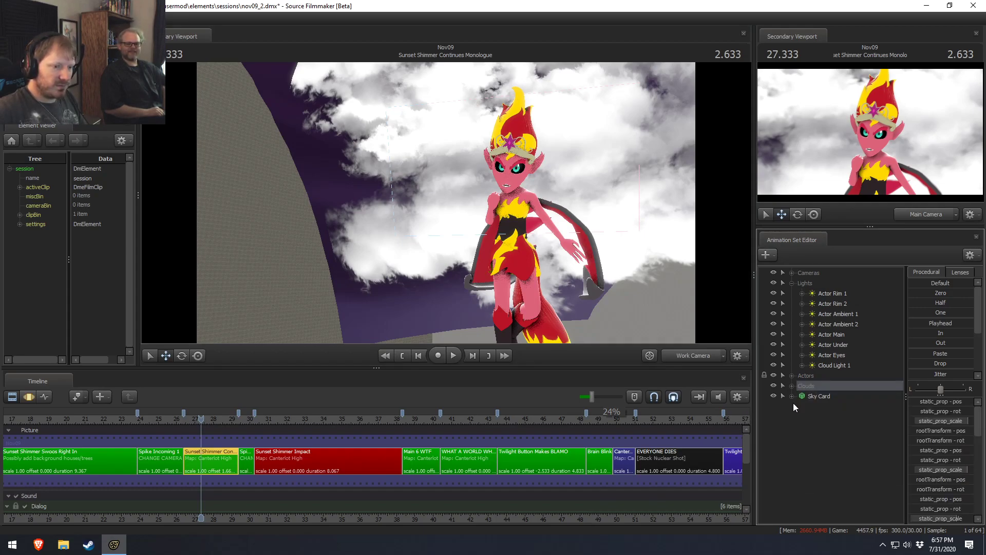
Copy the Sky Card animation set from the Sunset Shimmer Continues Monologue shot and paste it into the Sunset Shimmer Impact shot.
right_click(821, 399)
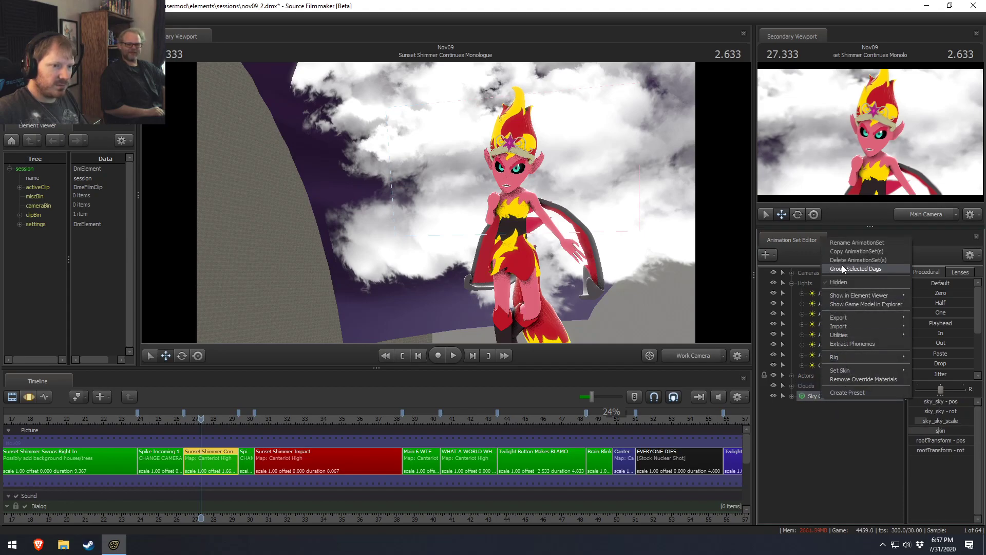
left_click(843, 251)
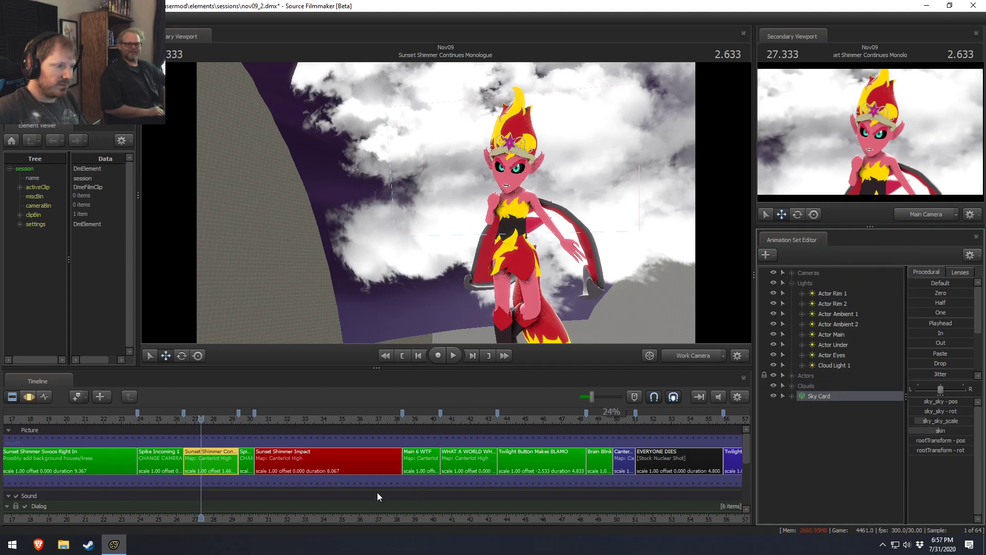
left_click(306, 418)
left_click(322, 461)
right_click(874, 399)
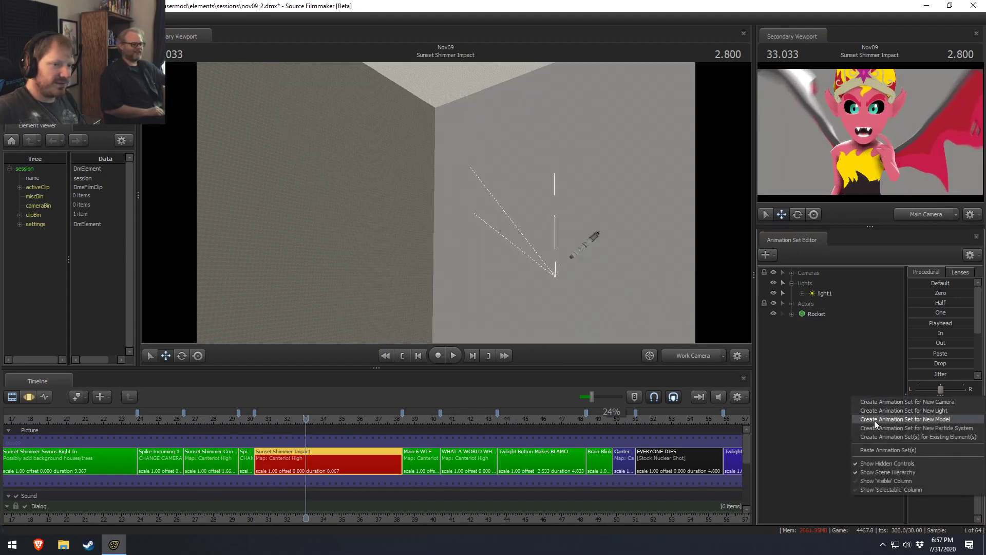
left_click(874, 450)
left_click(819, 323)
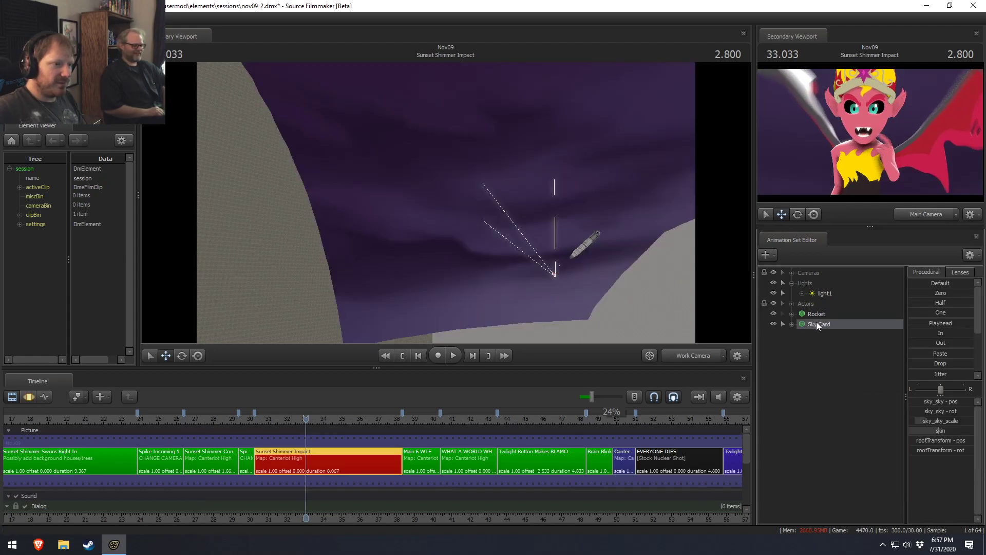
right_click(817, 326)
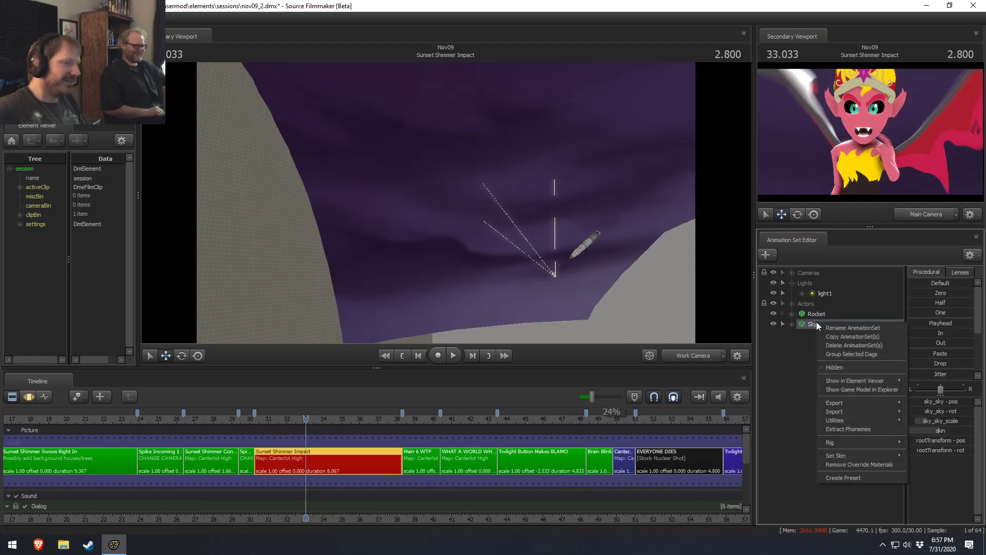
left_click(814, 329)
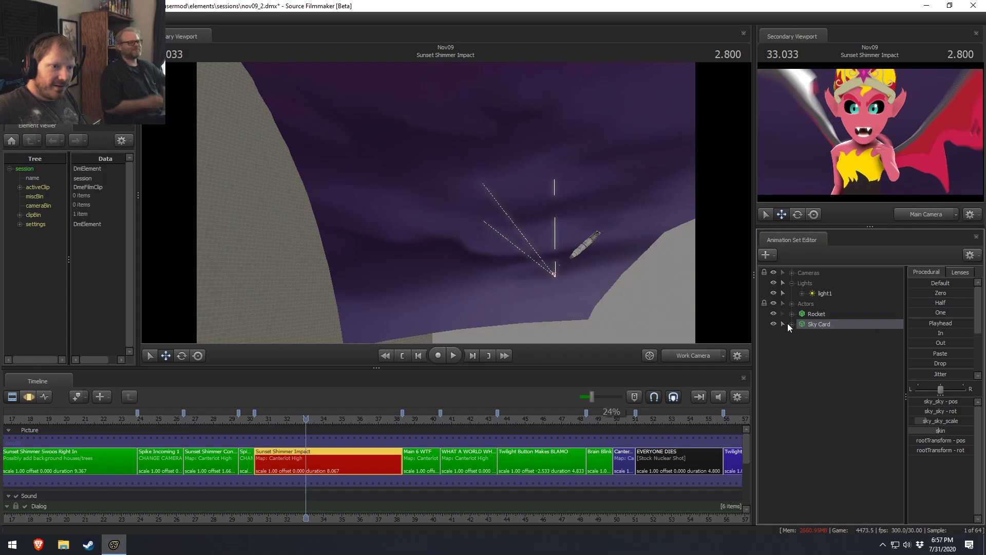
Expand the Sky Card's controls and play the Sunset Shimmer Impact shot from its start to check the sky background.
left_click(791, 324)
key("space")
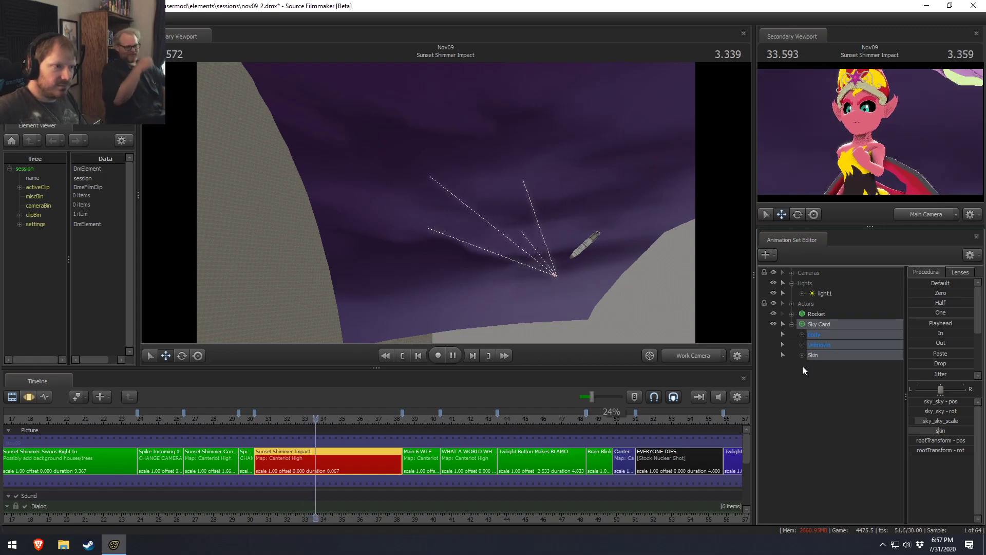
key("space")
left_click_drag(326, 423, 250, 420)
key("space")
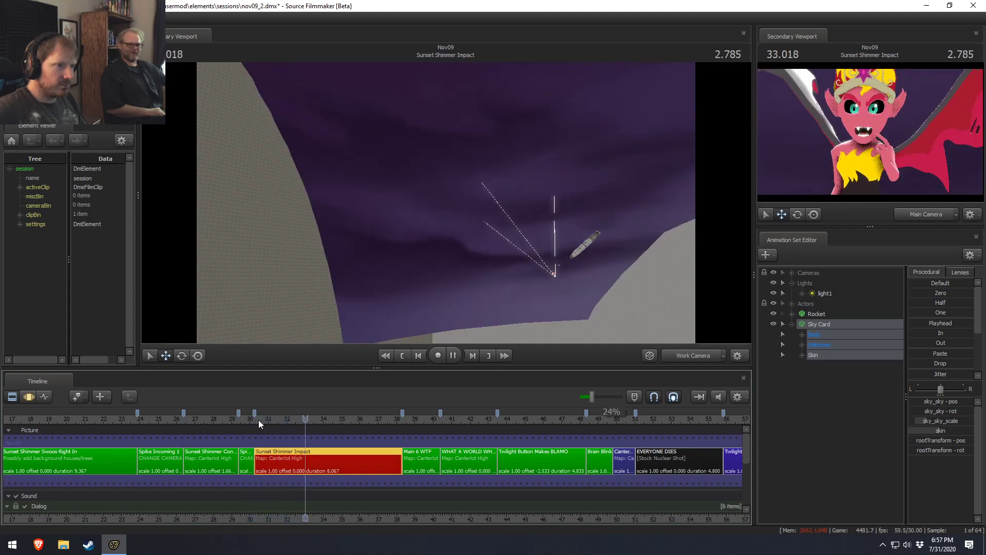
key("space")
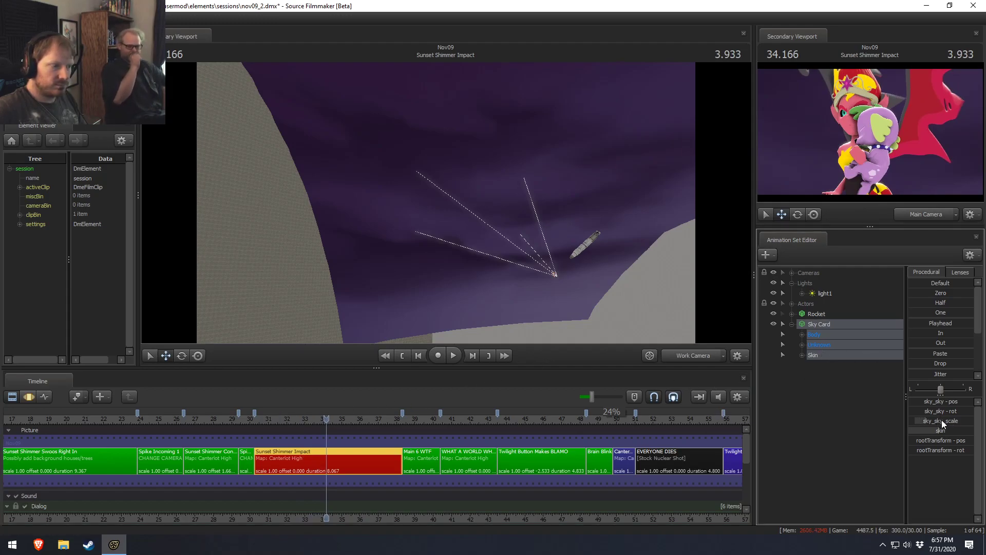
Reduce the Sky Card's sky_sky_scale across the Sunset Shimmer Impact shot and adjust the card's angle in the Work Camera view.
key("F3")
mouse_move(958, 425)
left_mouse_down()
mouse_move(930, 424)
mouse_move(947, 422)
left_mouse_up()
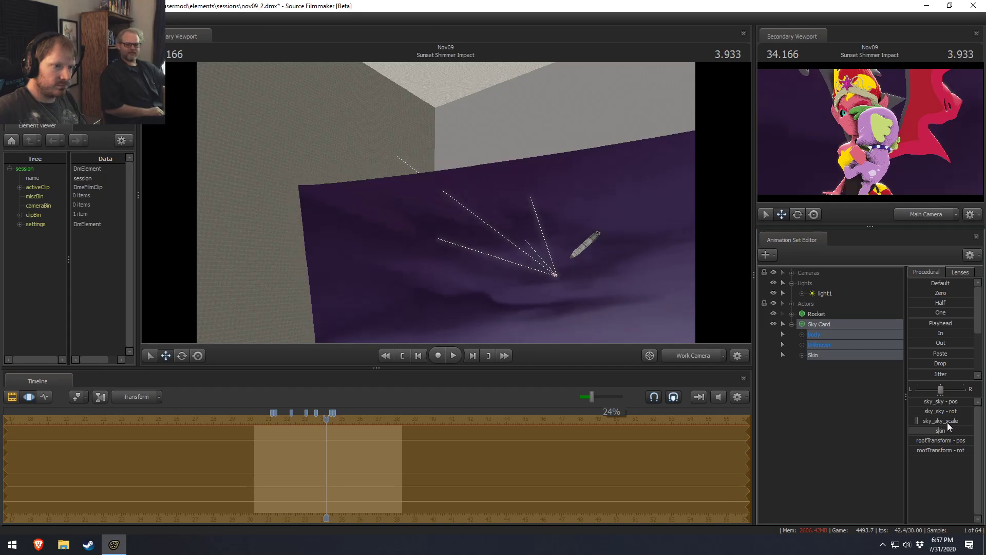
left_click_drag(485, 220, 449, 289)
left_click_drag(472, 340, 481, 338)
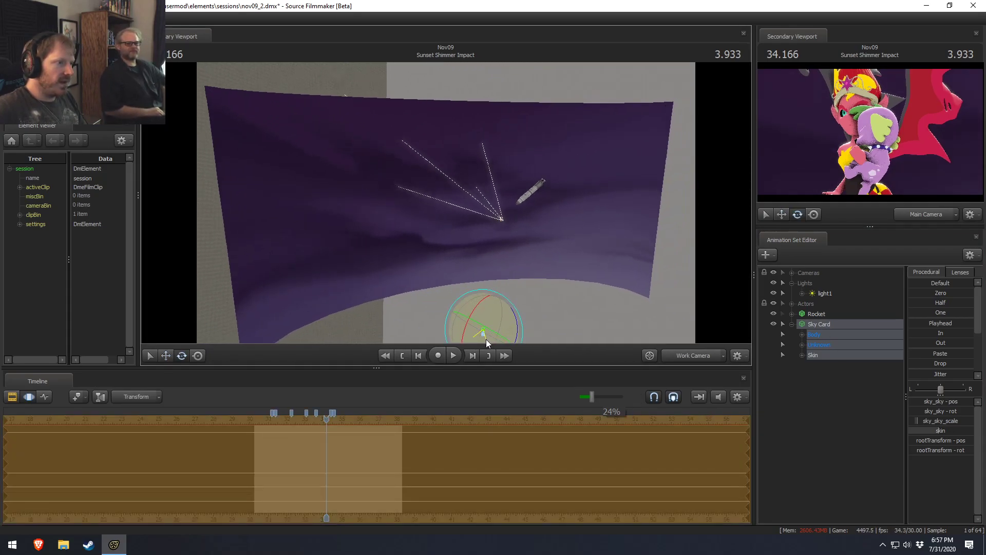
key("w")
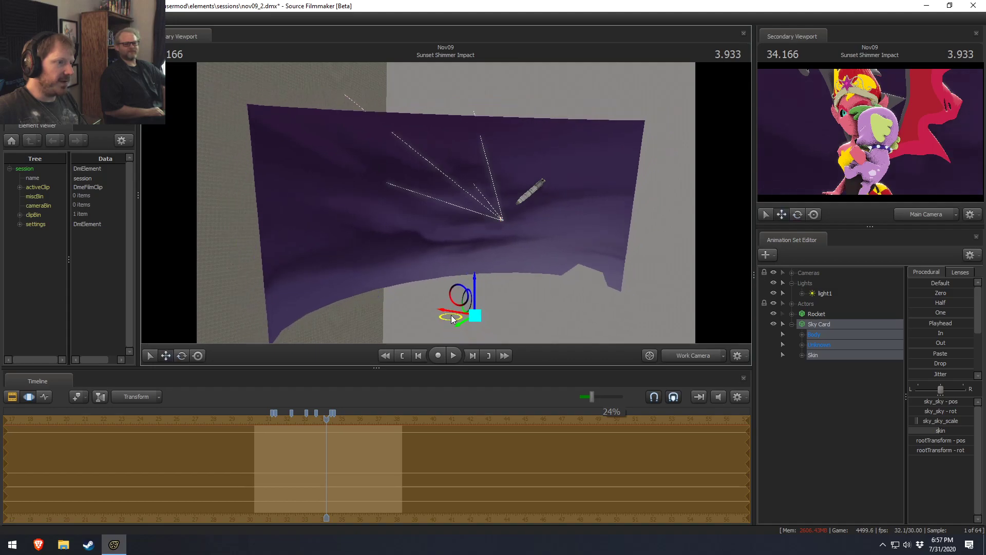
Shift and raise the Sky Card so its sky texture fills the background behind Sunset Shimmer.
left_click_drag(454, 317, 457, 329)
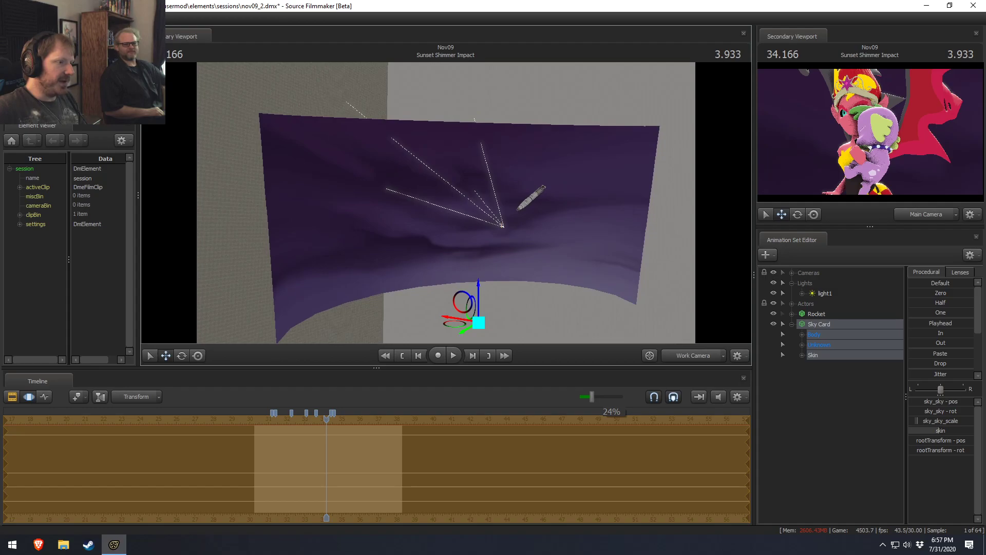
left_click_drag(479, 239, 480, 244)
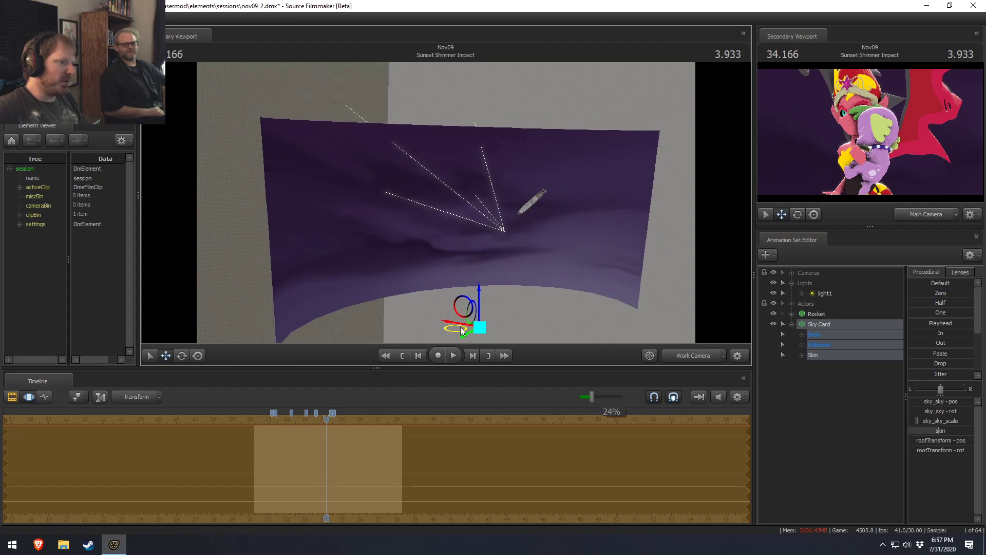
left_click_drag(481, 294, 464, 216)
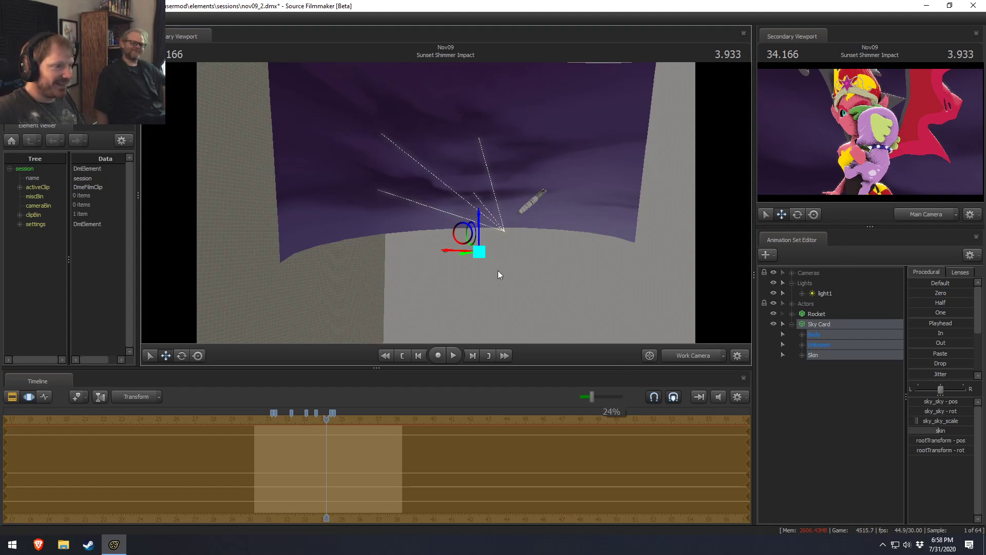
left_click_drag(609, 251, 445, 245)
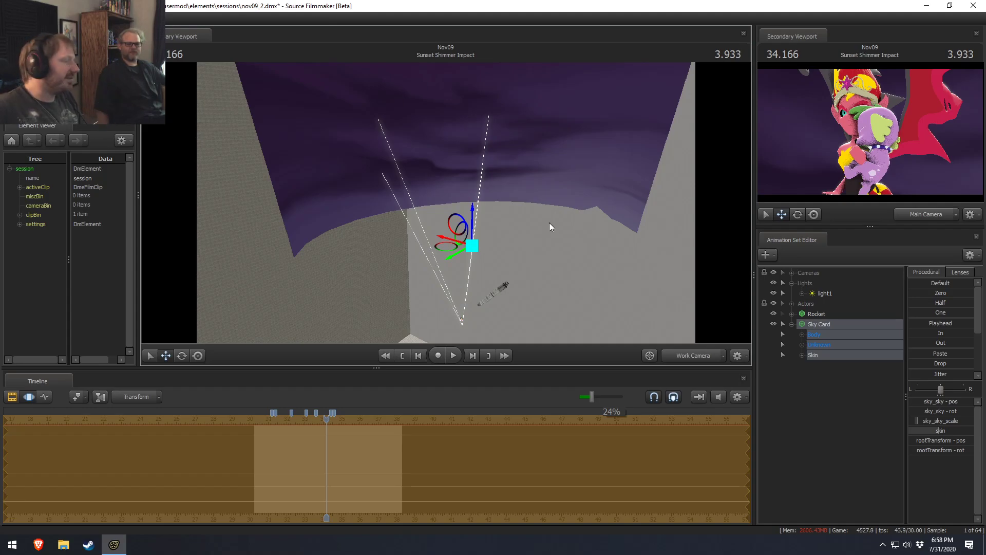
mouse_move(445, 247)
left_mouse_down()
mouse_move(440, 260)
mouse_move(434, 242)
left_mouse_up()
Return the playhead to the Sunset Shimmer Impact shot's start at 30.233 seconds and rotate the Sky Card to cover the exposed background.
left_click_drag(332, 429, 255, 428)
key("s")
mouse_move(446, 203)
left_mouse_down()
mouse_move(478, 200)
mouse_move(459, 210)
mouse_move(446, 203)
left_mouse_up()
key("e")
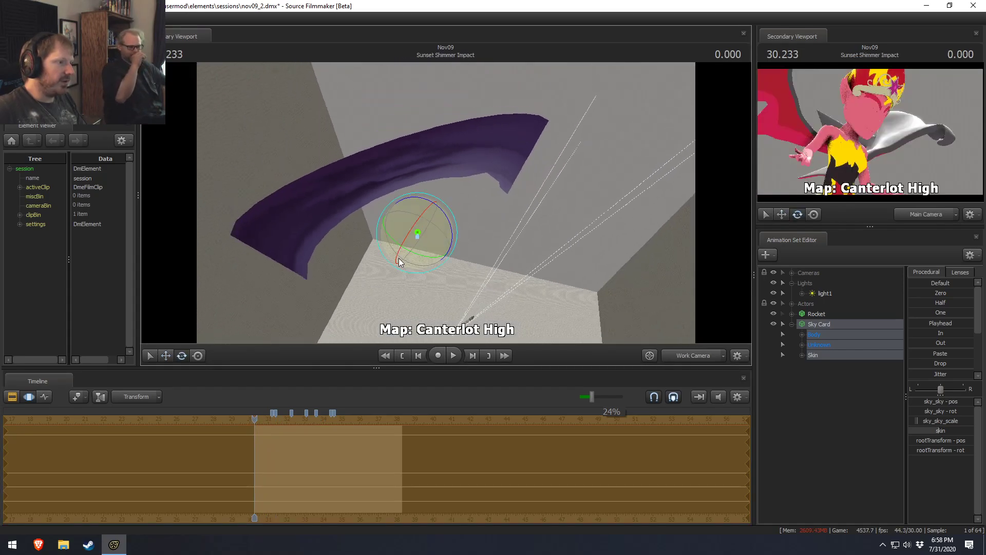
left_click_drag(396, 249, 419, 260)
key("w")
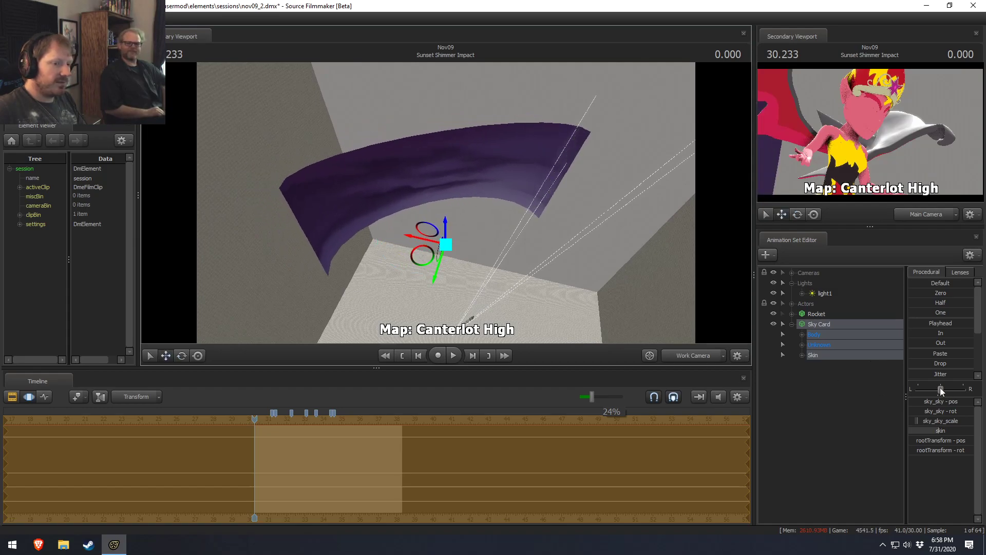
Enlarge the Sky Card with sky_sky_scale and reposition it to fill the background at the shot's start.
left_click_drag(942, 424, 891, 420)
left_click_drag(430, 253, 493, 271)
key("e")
key("w")
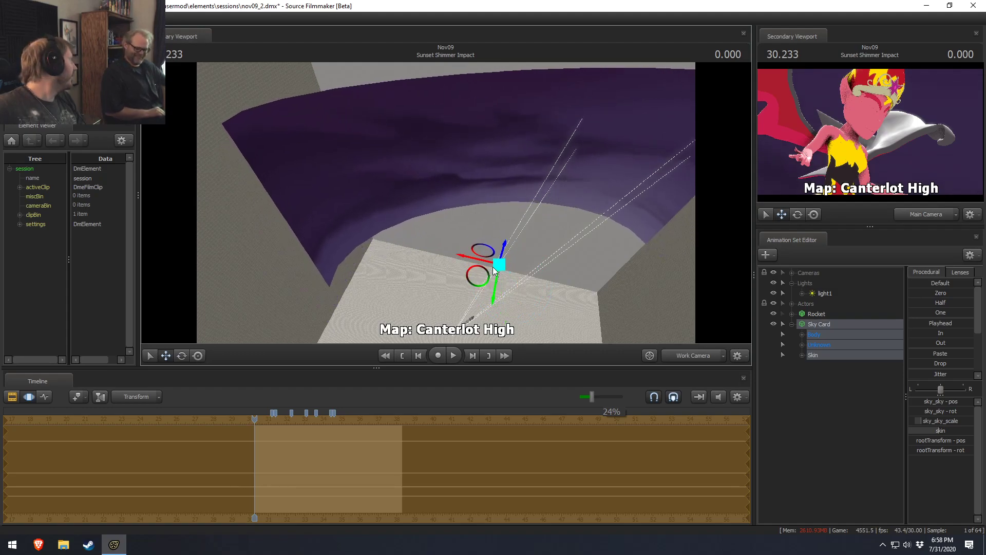
Play the Sunset Shimmer Impact shot twice from its start to check the sky coverage in the Main Camera.
key("space")
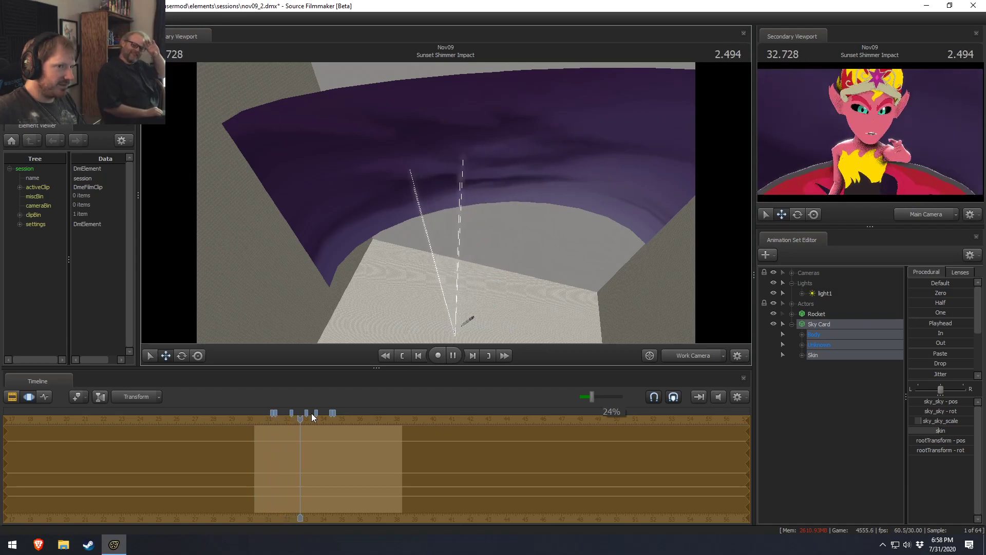
key("space")
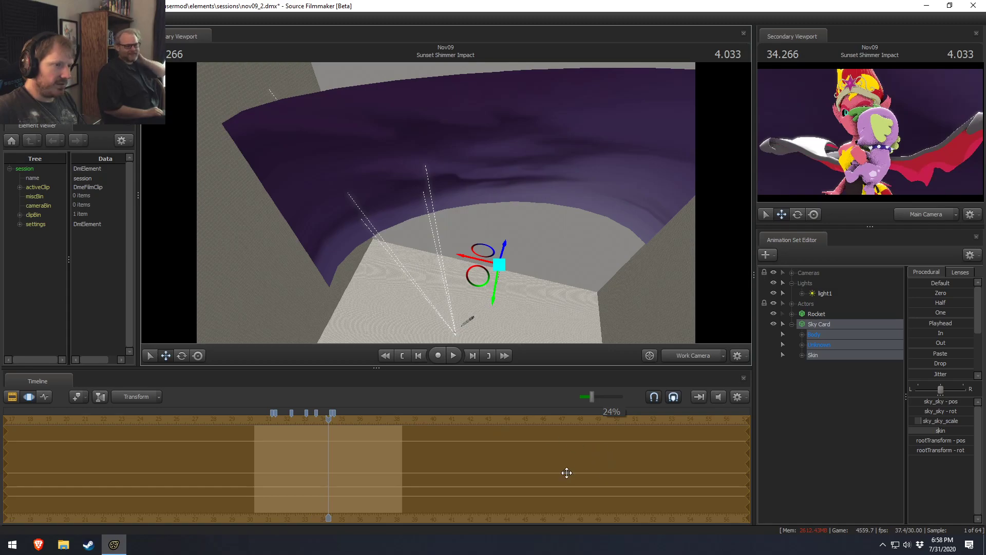
left_click_drag(324, 418, 254, 431)
key("space")
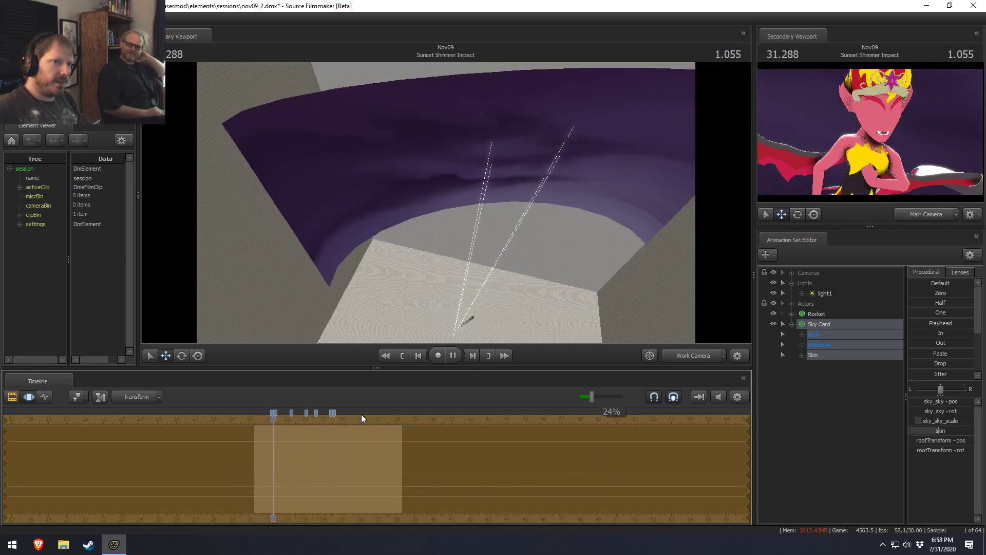
key("space")
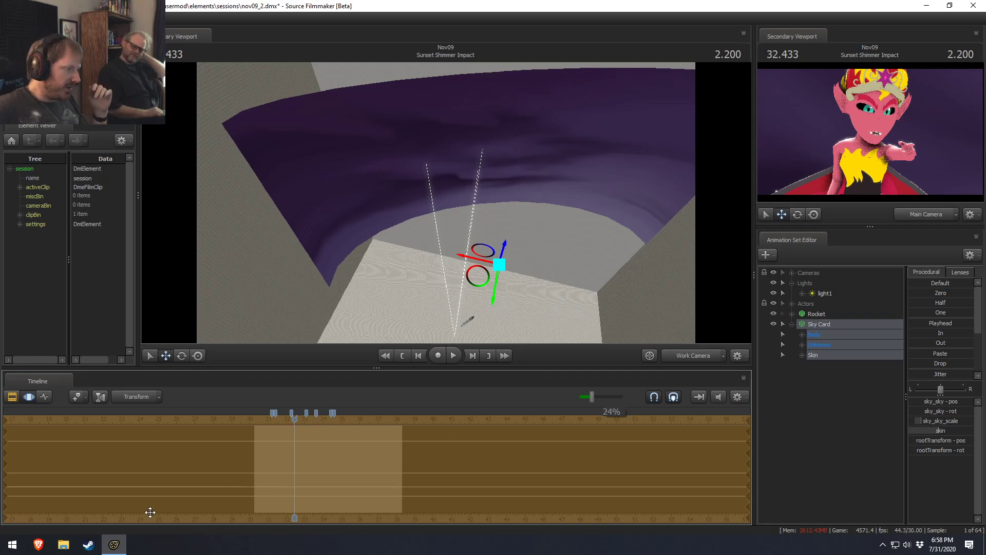
Switch to Steam and open the account profile to look up the hours spent in Source Filmmaker.
right_click(88, 544)
left_click(52, 427)
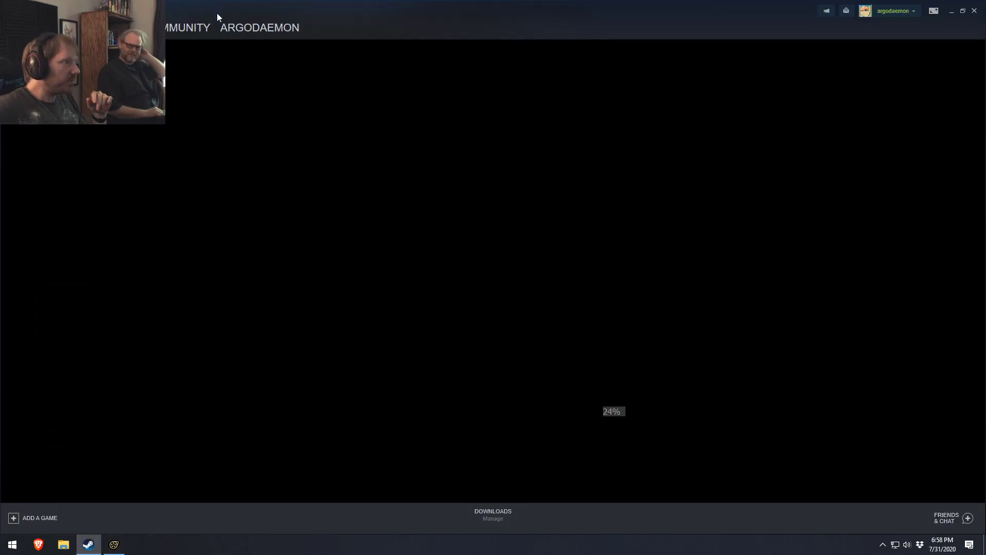
left_click(239, 66)
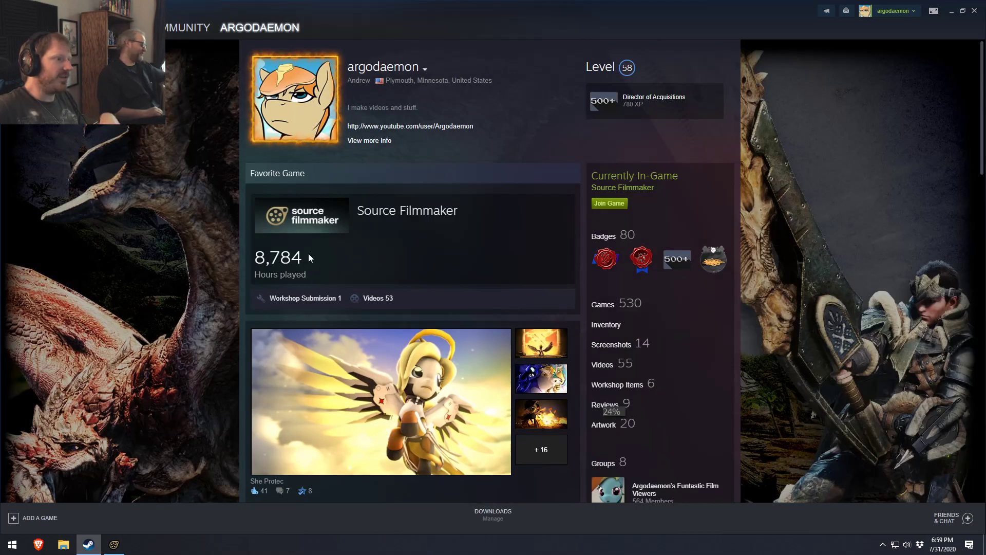
left_click_drag(308, 254, 195, 277)
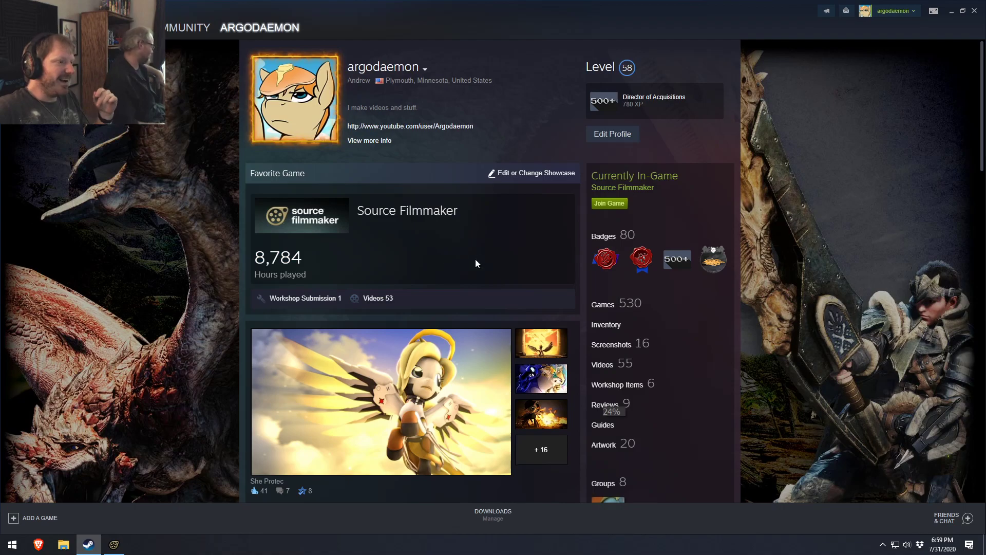
mouse_move(651, 260)
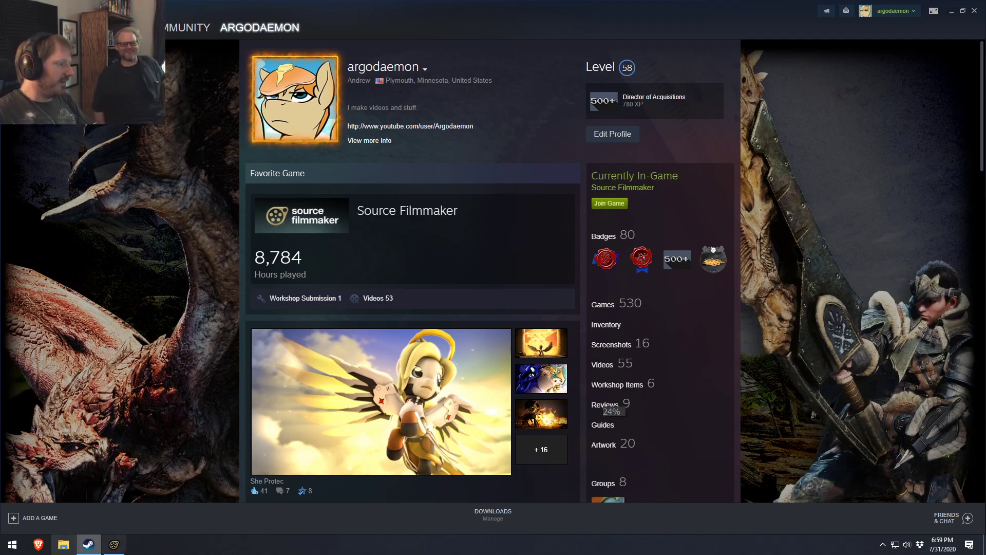
Divide 8784 by 24 in Calculator, and close it and Steam to return to Source Filmmaker.
left_click(12, 544)
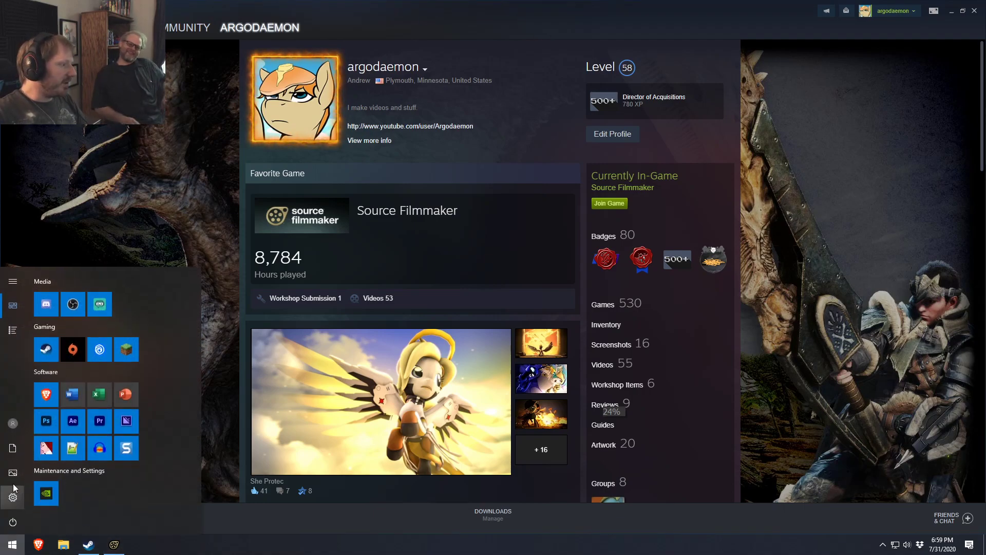
left_click(13, 330)
scroll(65, 484, "down", 3)
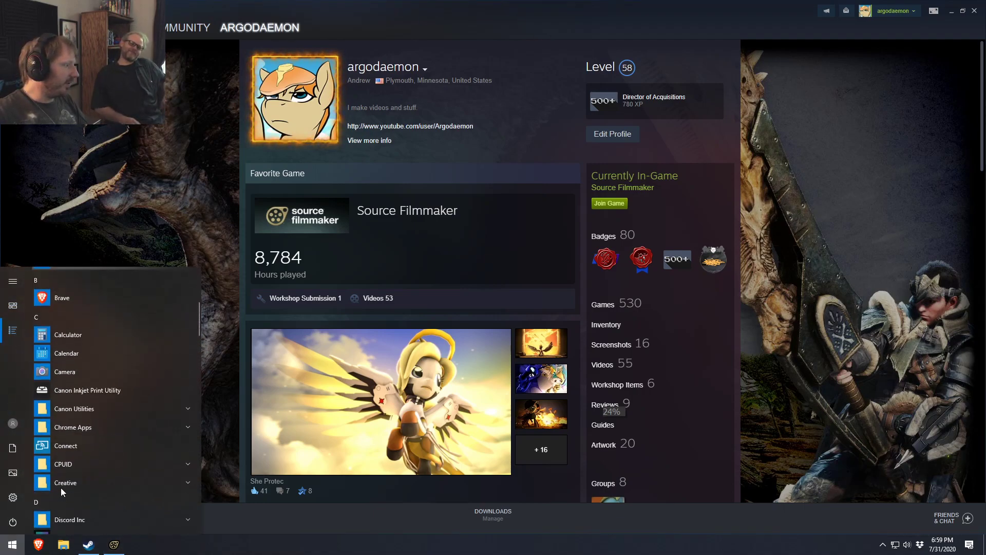
left_click(75, 333)
type("8784")
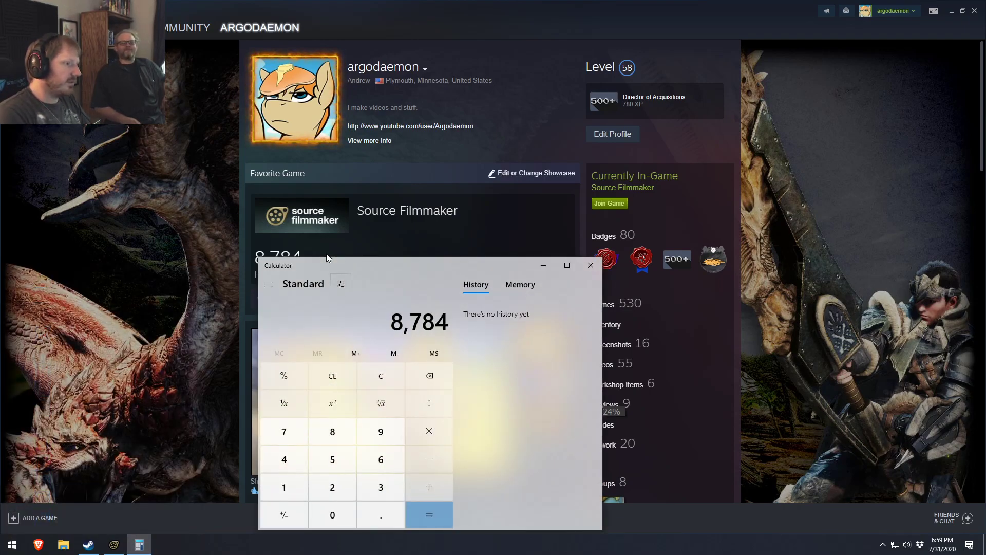
type("/24")
key("Return")
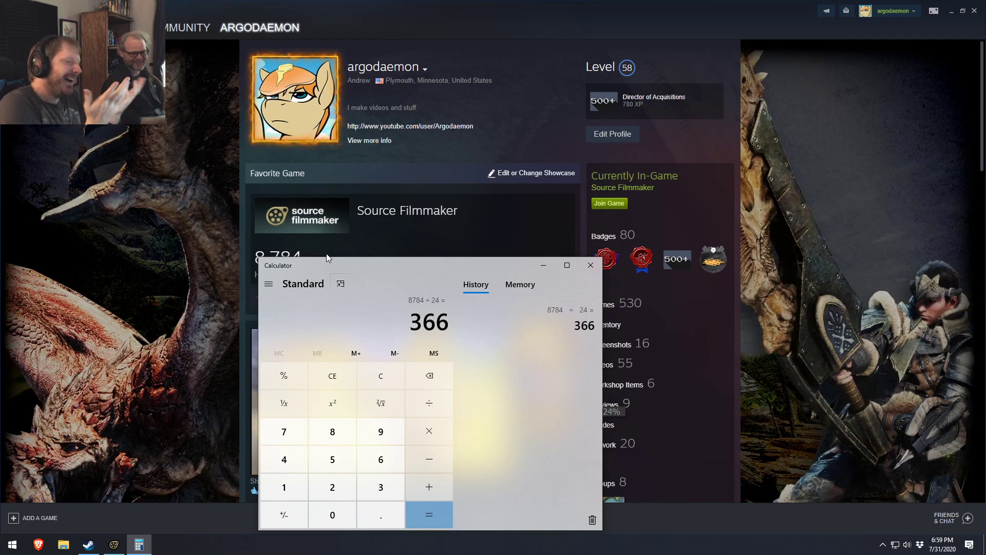
left_click(590, 265)
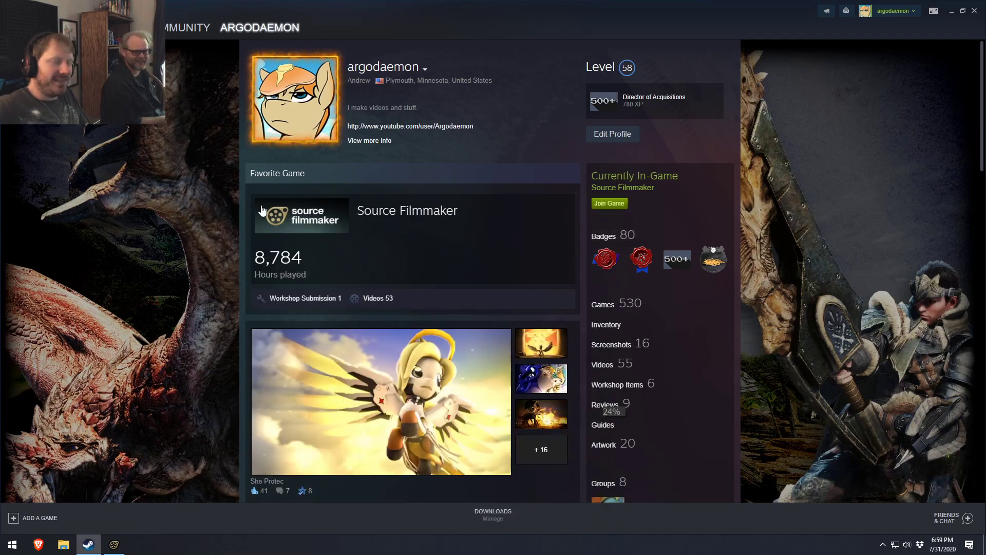
left_click(979, 14)
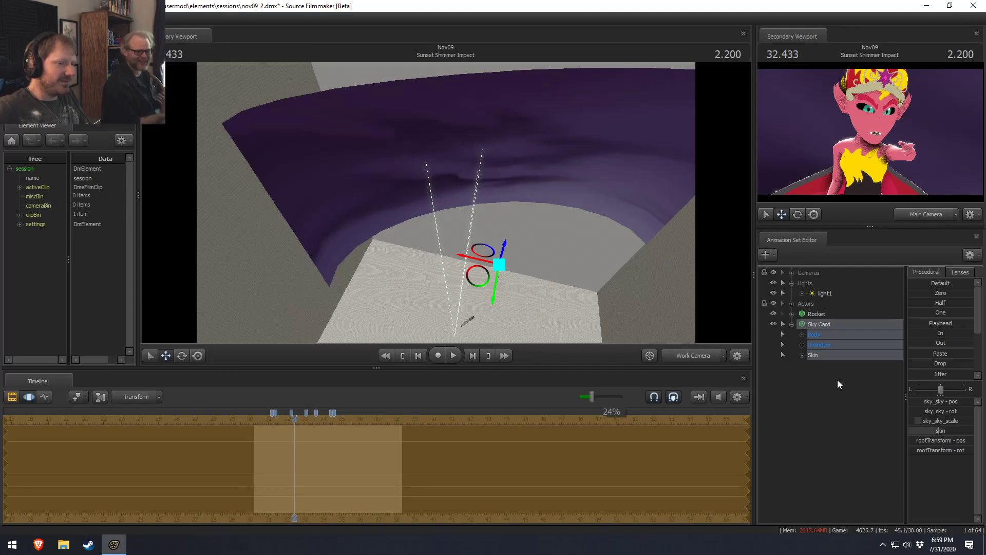
Collapse the Sky Card's controls and move the clip timeline's playhead to about 28.47 seconds in the Sunset Shimmer Continues Monologue shot.
left_click(790, 321)
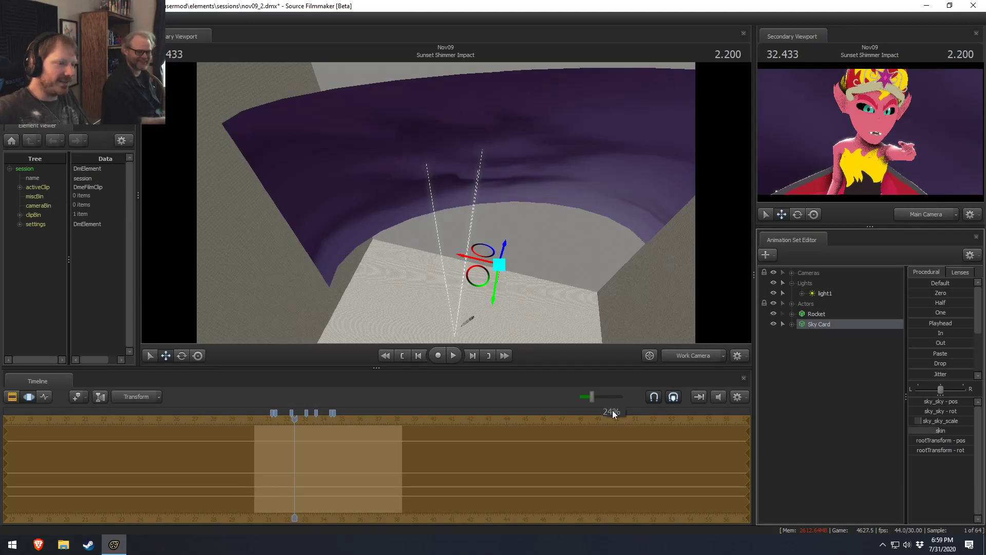
left_click(12, 396)
left_click_drag(243, 425, 221, 427)
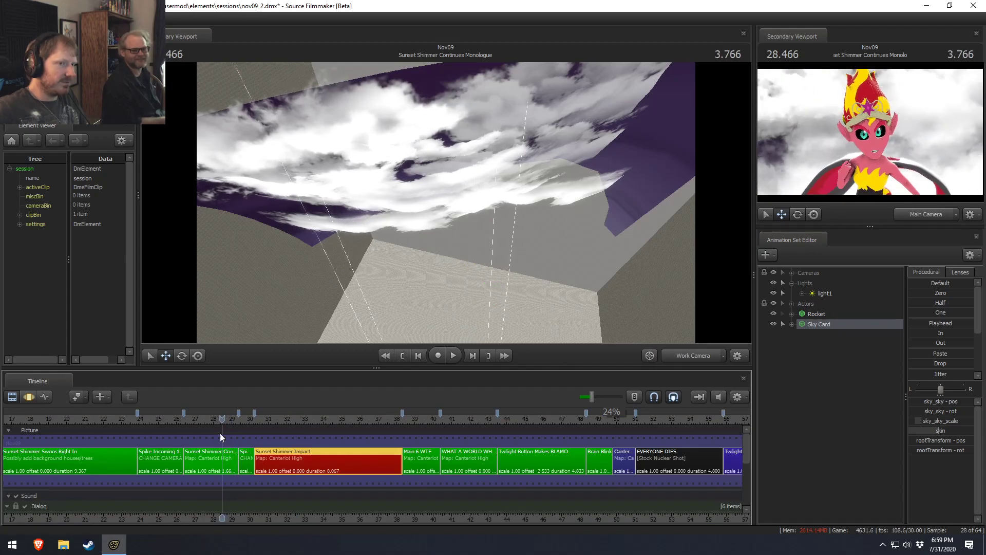
Play part of the Sunset Shimmer Continues Monologue shot and move the playhead on to about 29.63 seconds in the Spike Incoming 2 shot.
key("space")
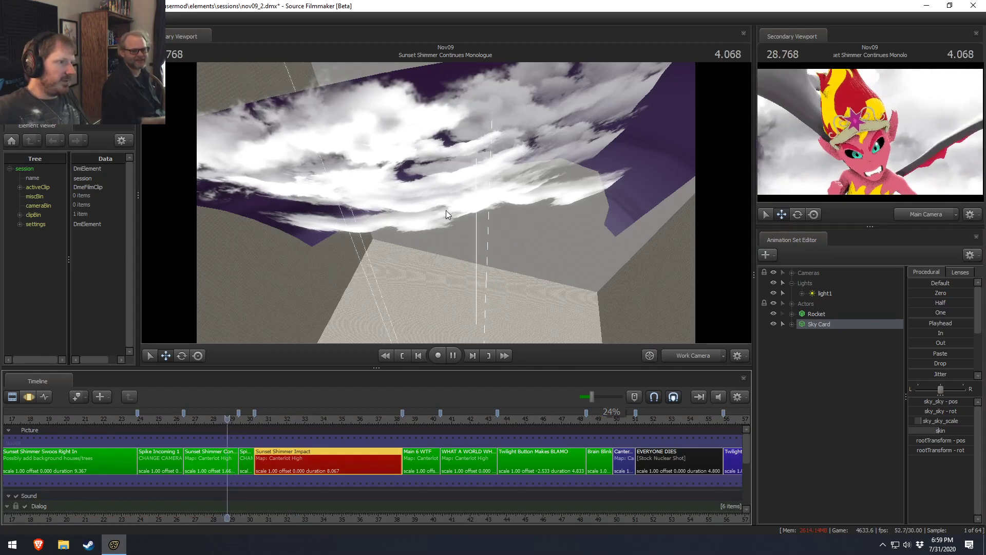
key("space")
left_click(218, 416)
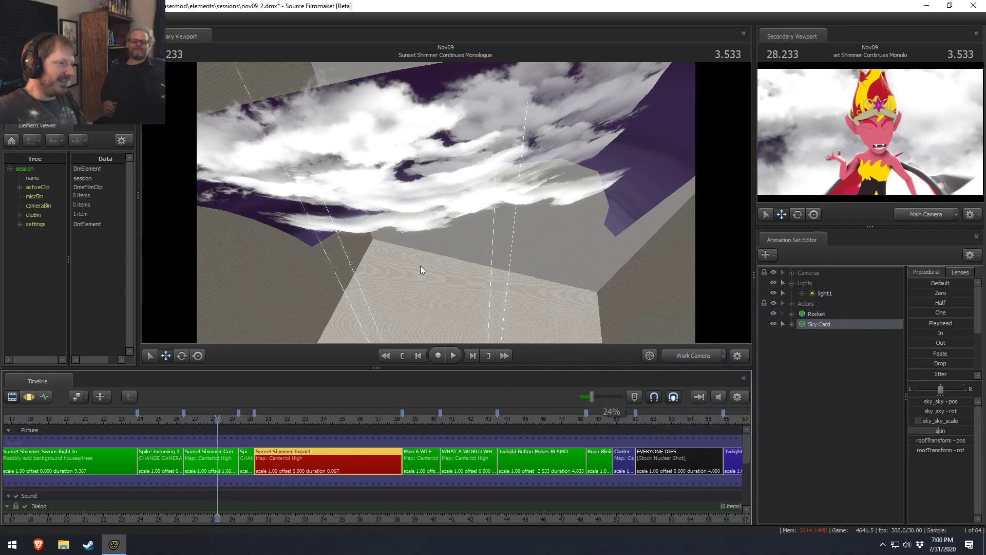
left_click_drag(216, 433, 242, 430)
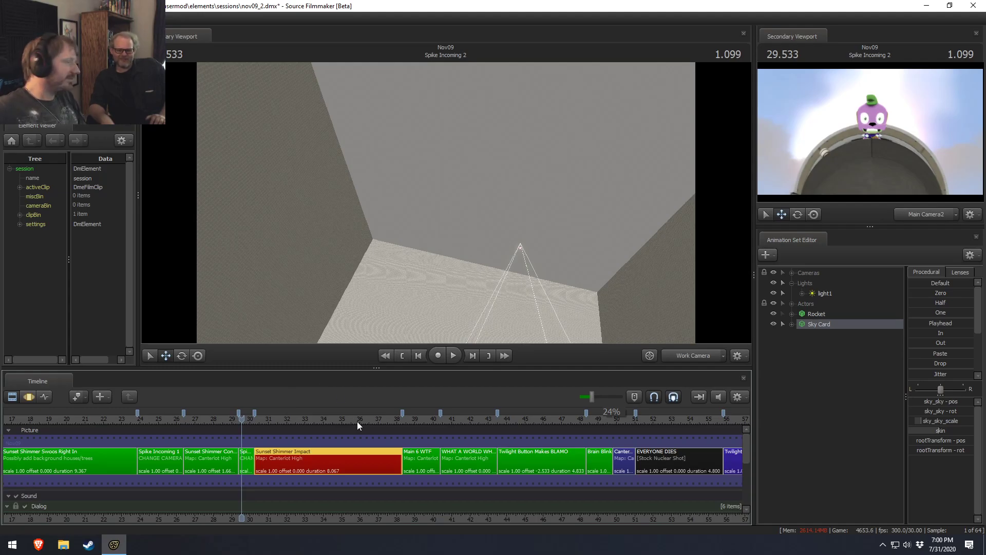
left_click(243, 419)
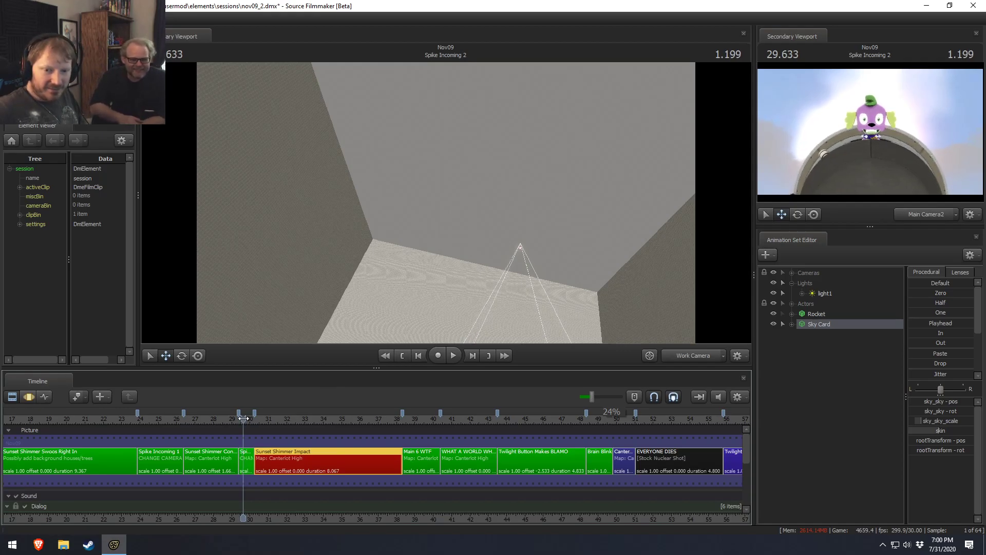
Switch to Steam and open the account profile to view the Source Filmmaker playtime.
left_click(88, 544)
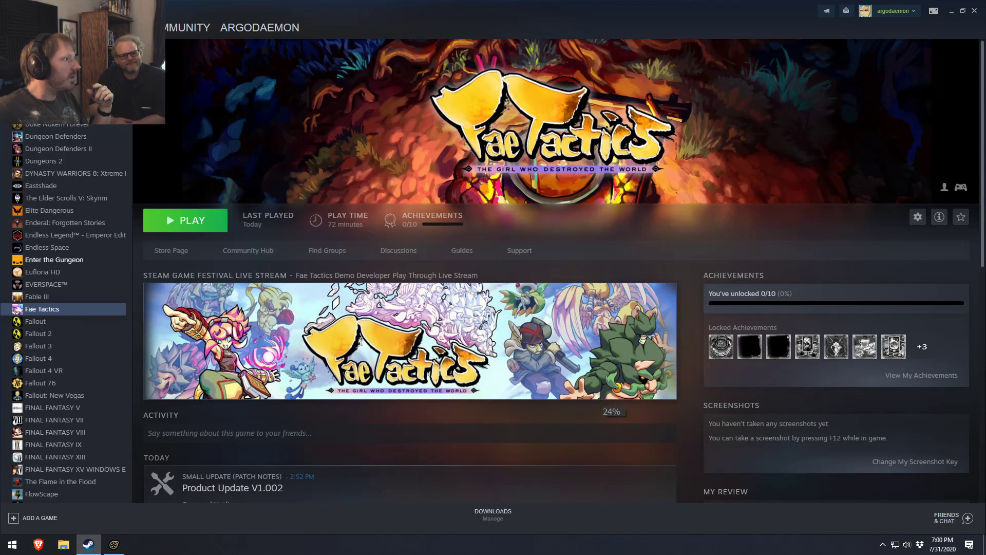
left_click(116, 28)
mouse_move(257, 29)
left_click(245, 52)
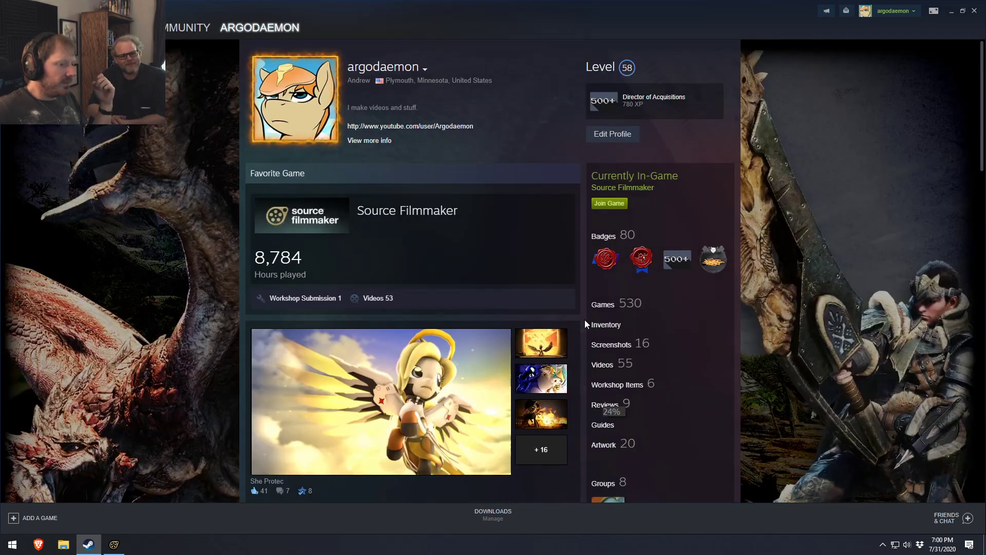
left_click(114, 544)
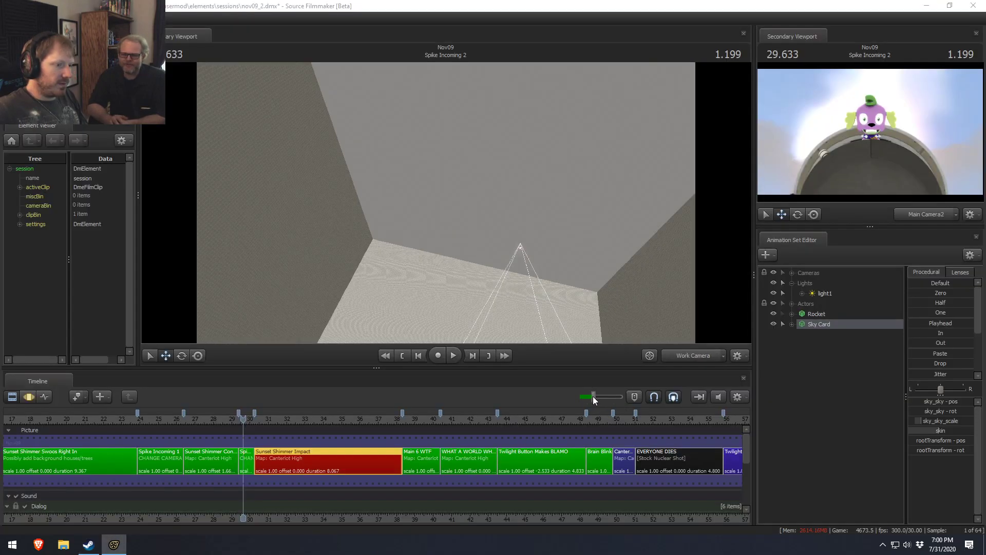
key("alt+Tab")
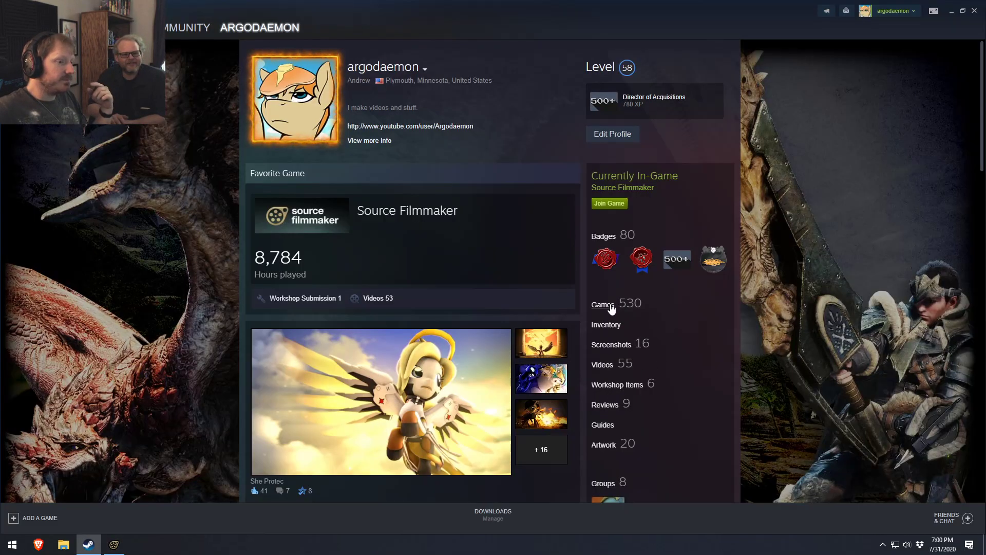
Open the profile's full games list and look at the Dungeon Defenders stats, returning to the list.
left_click(291, 260)
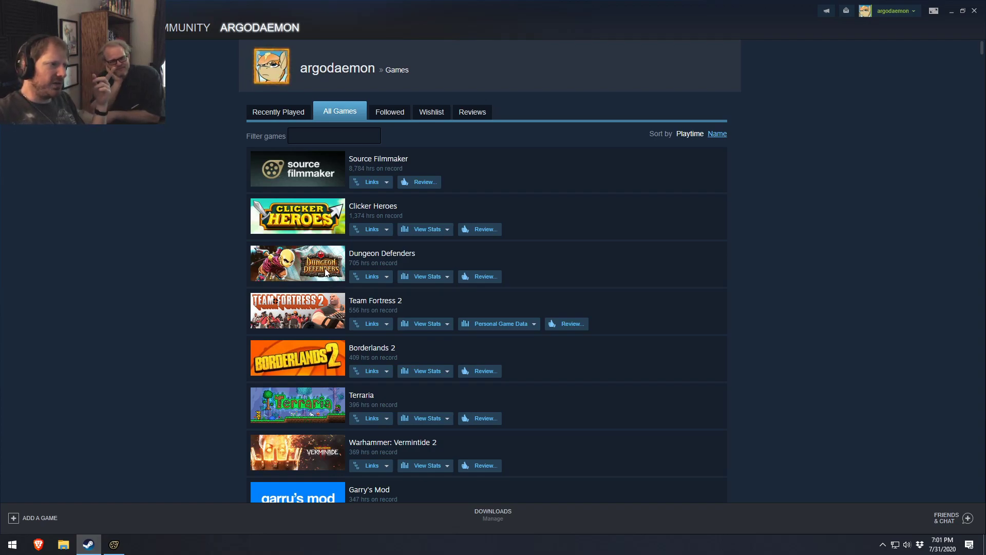
left_click(442, 277)
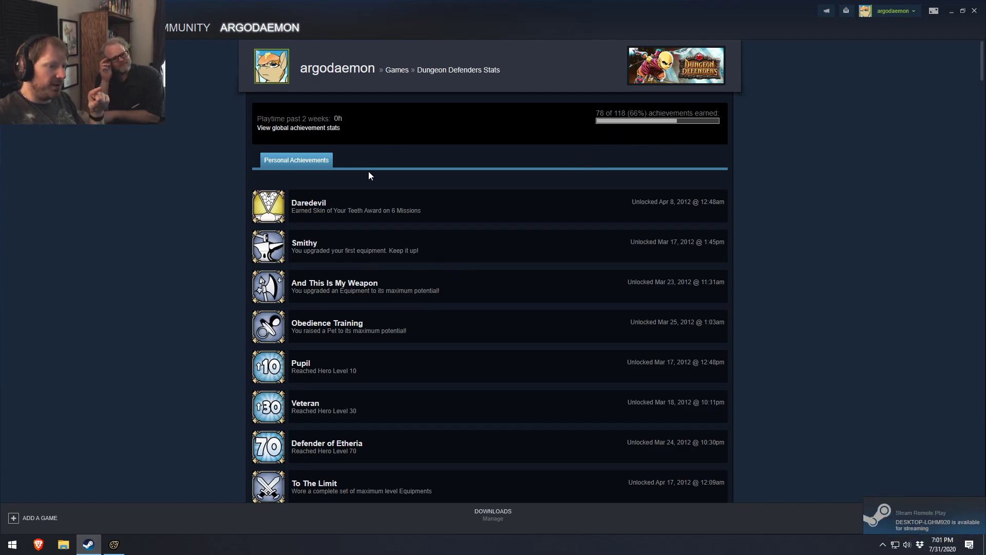
key("alt+Left")
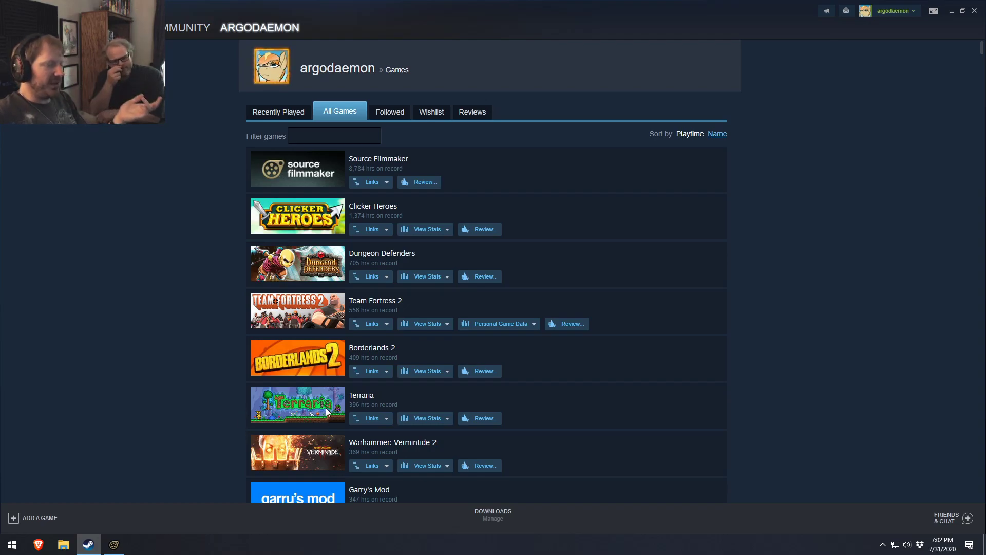
Examine the playtimes down the All Games list, highlighting the Clicker Heroes 2 and Firefall entries in turn.
scroll(318, 421, "down", 1)
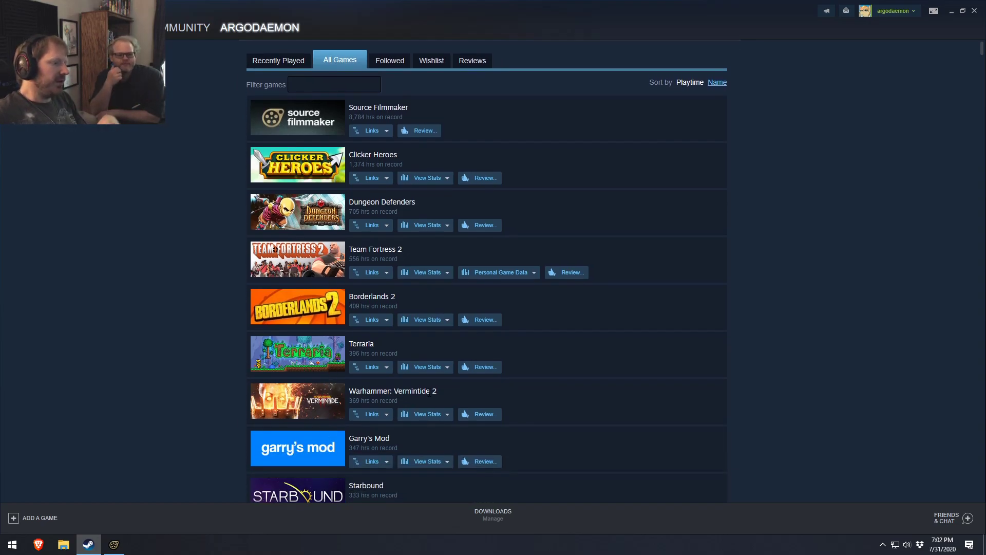
scroll(445, 410, "down", 1)
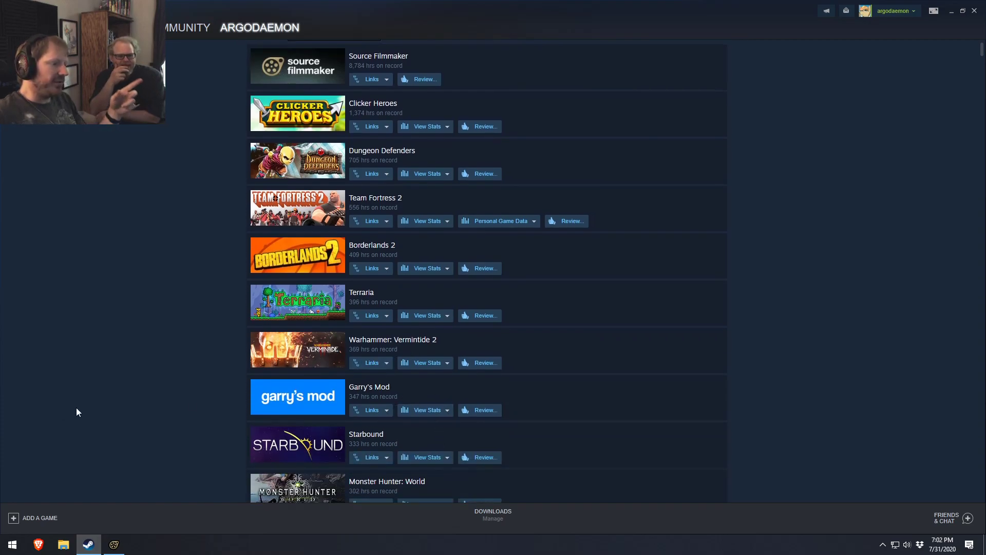
scroll(323, 372, "down", 2)
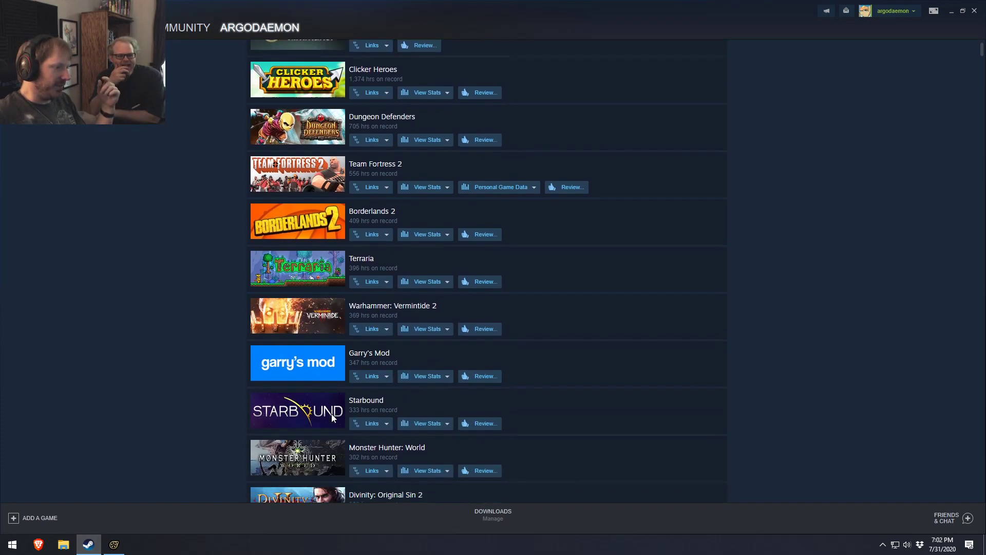
scroll(303, 365, "down", 3)
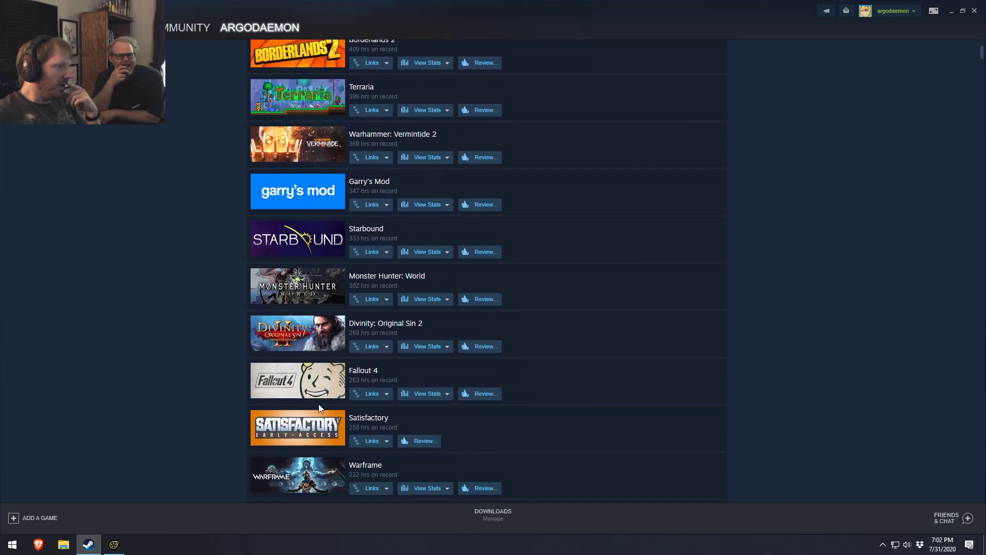
scroll(321, 400, "down", 4)
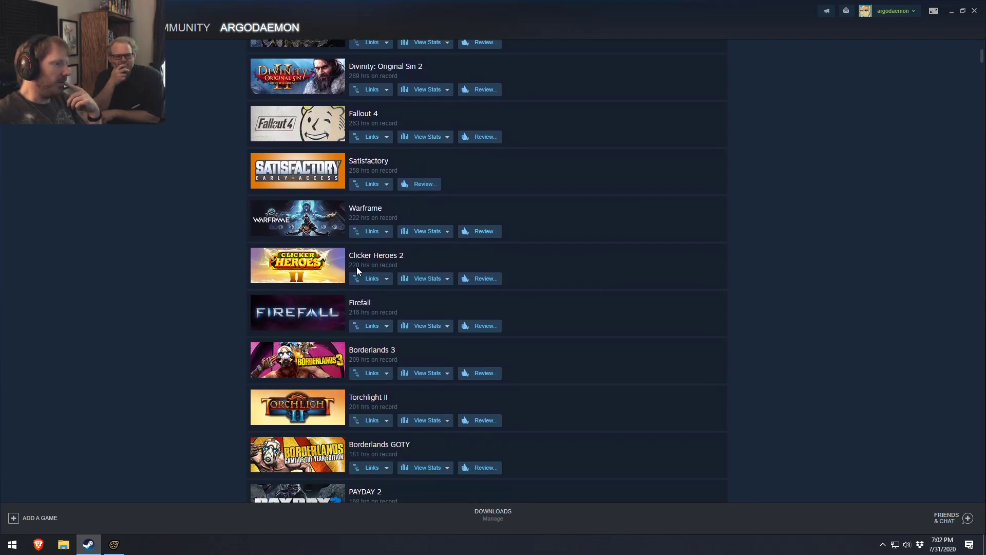
left_click_drag(445, 257, 368, 255)
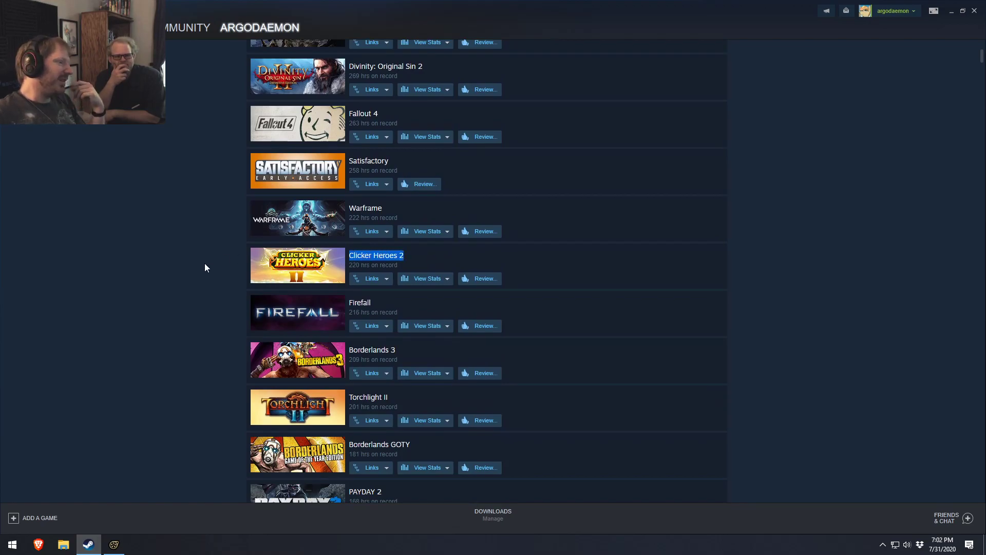
left_click(394, 253)
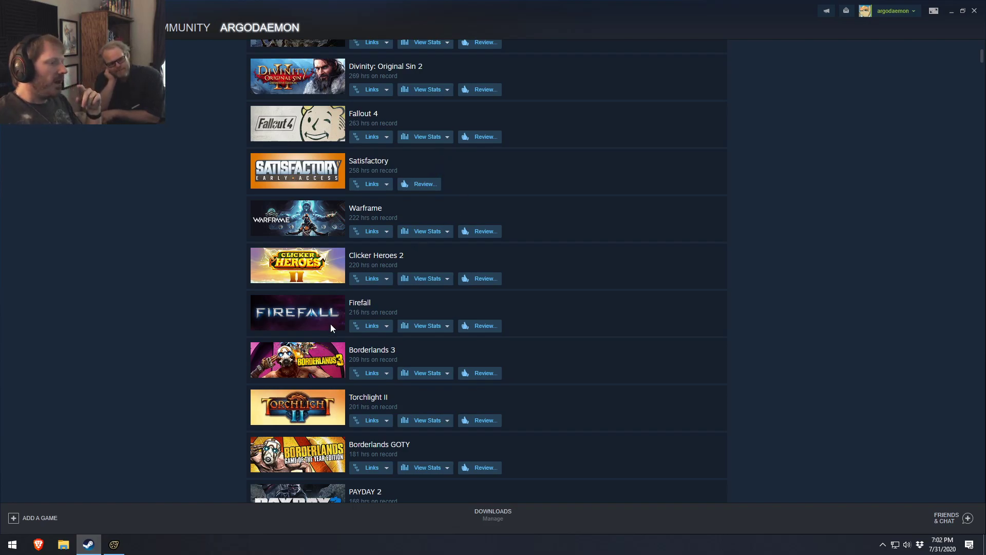
left_click_drag(399, 314, 240, 305)
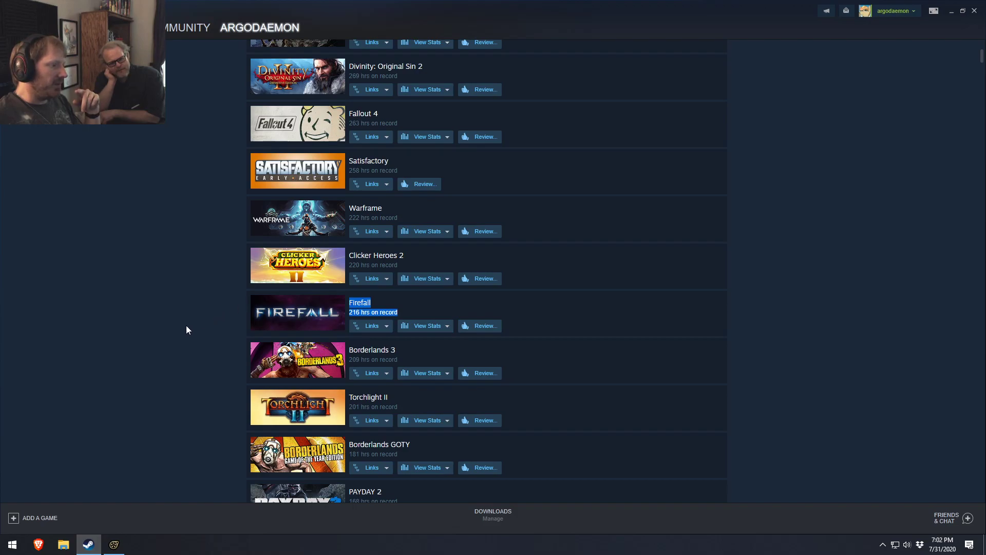
left_click(217, 322)
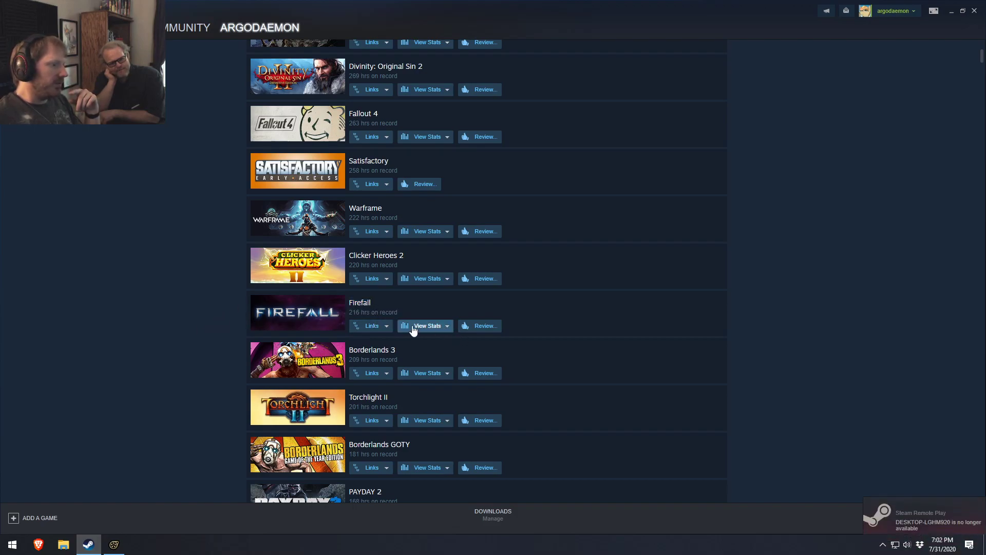
Look at the options for Firefall, open the Steam store front, and close Steam to return to Source Filmmaker.
left_click(436, 325)
left_click(387, 325)
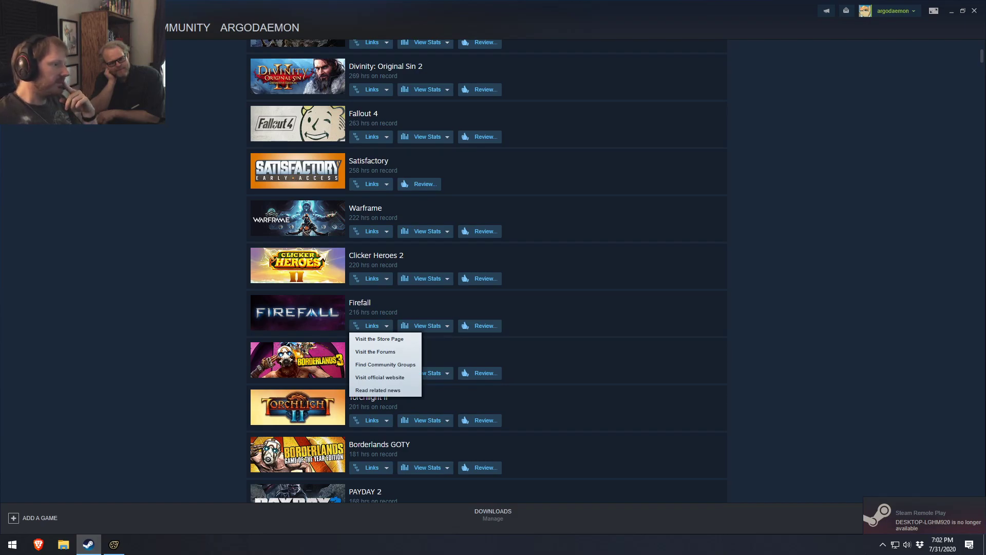
left_click(41, 27)
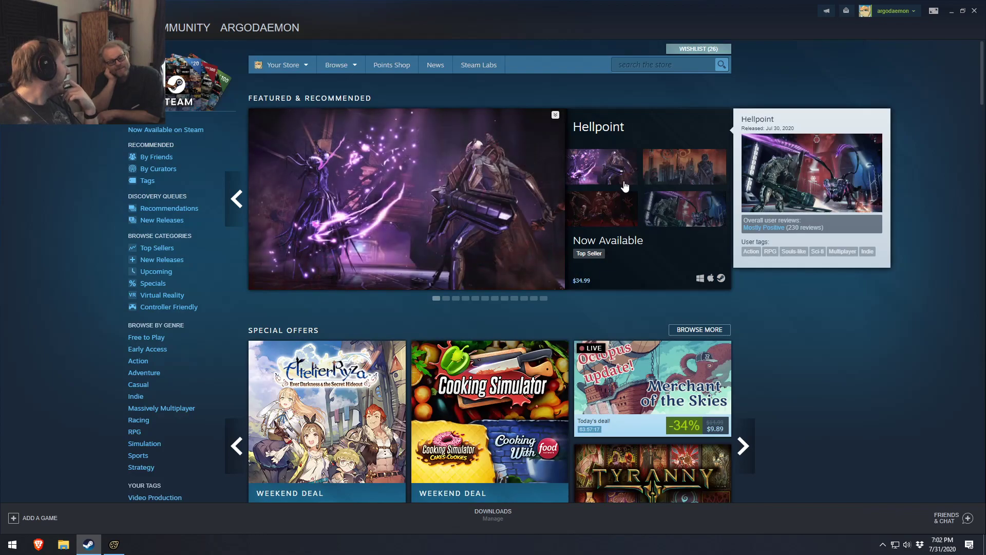
left_click(975, 11)
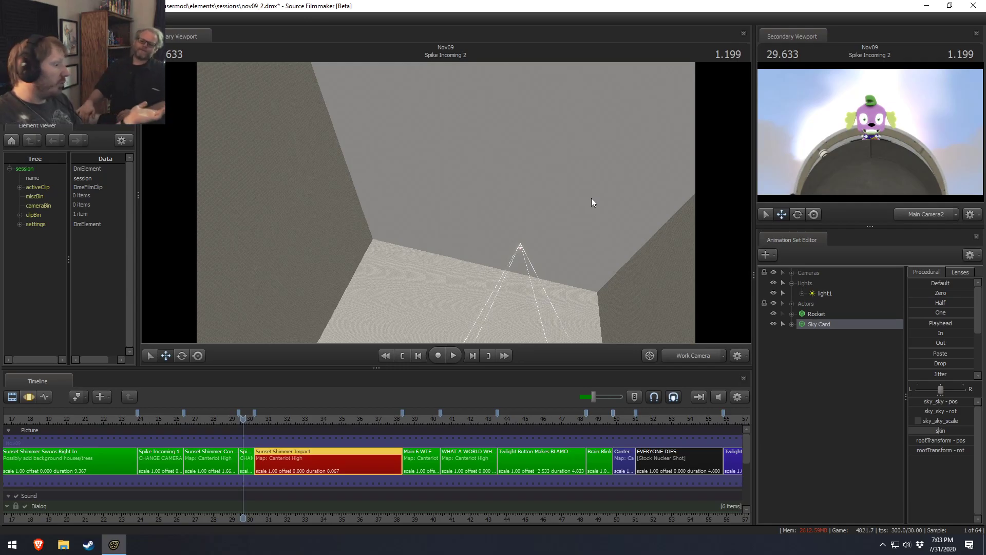
Switch to File Explorer and open the Firefall folder inside Shadowplays in the Videos library.
left_click(63, 545)
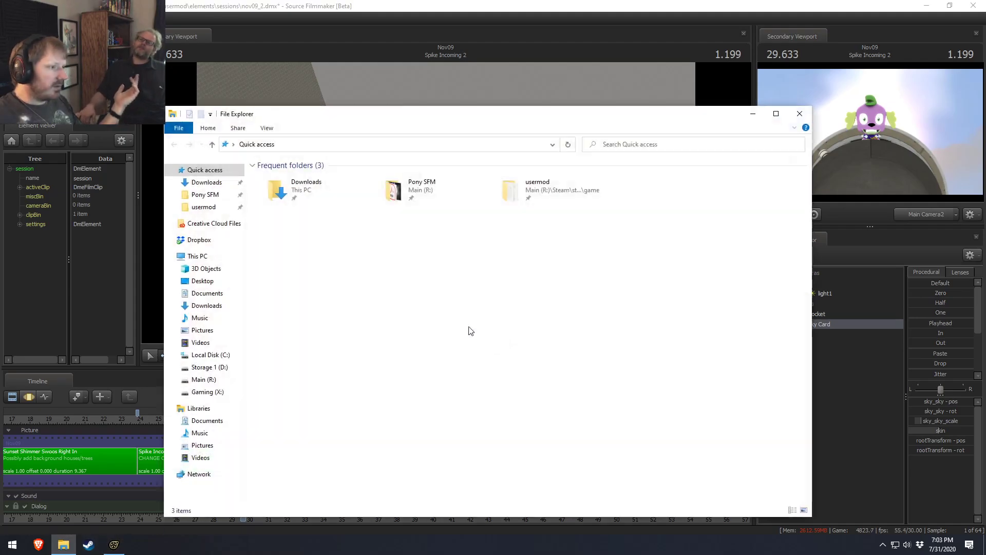
left_click(206, 196)
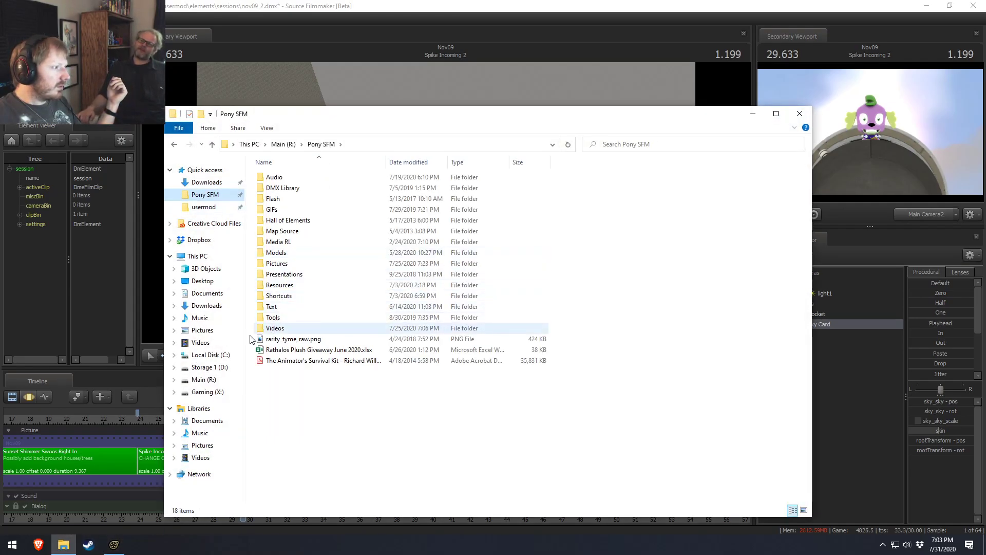
left_click(198, 458)
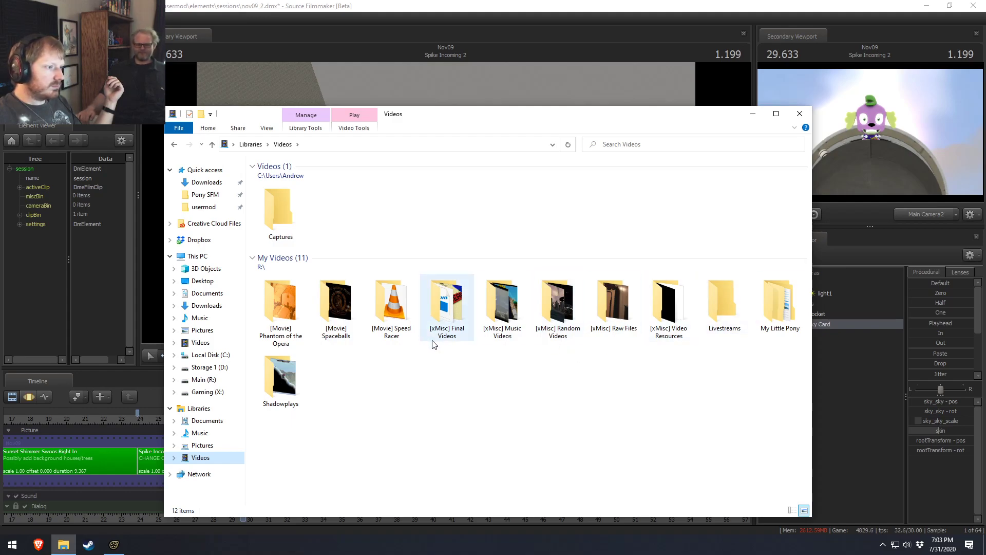
left_click(287, 384)
double_click(287, 385)
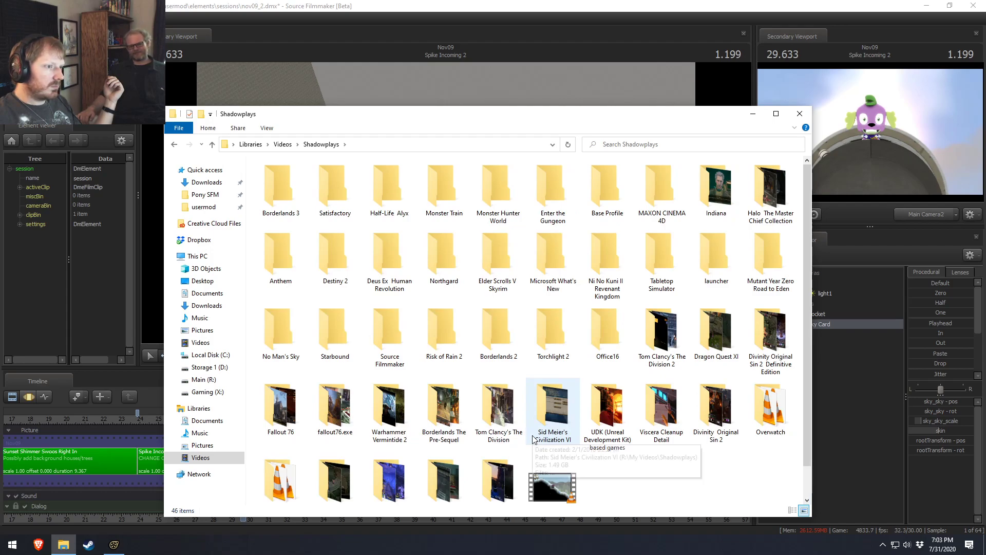
scroll(640, 478, "down", 1)
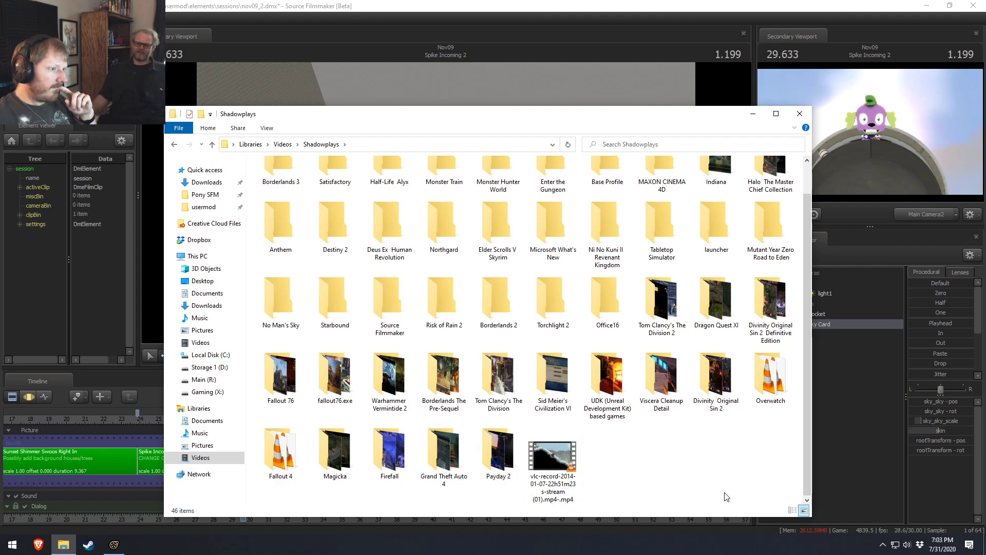
double_click(389, 381)
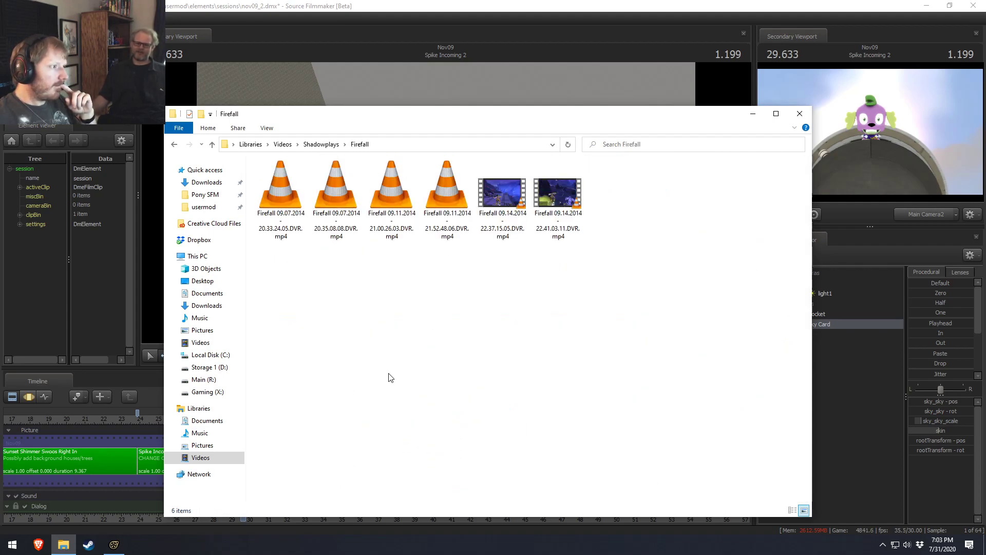
Watch the Firefall 09.14.2014 22.37.15.05 recording from about 03:21 and the 09.11.2014 21.52.48.06 recording in VLC, dismissing the update notice and closing each video.
double_click(501, 201)
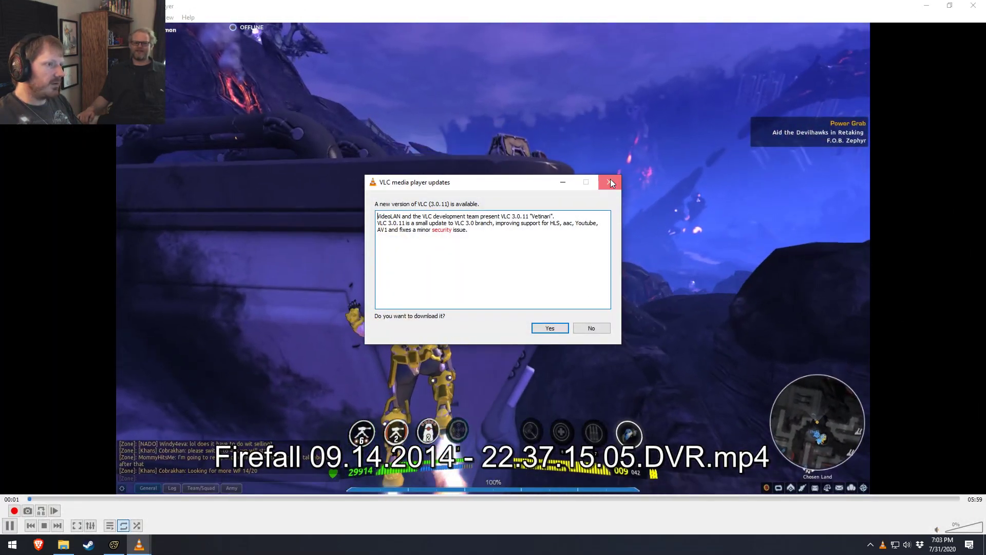
left_click(609, 182)
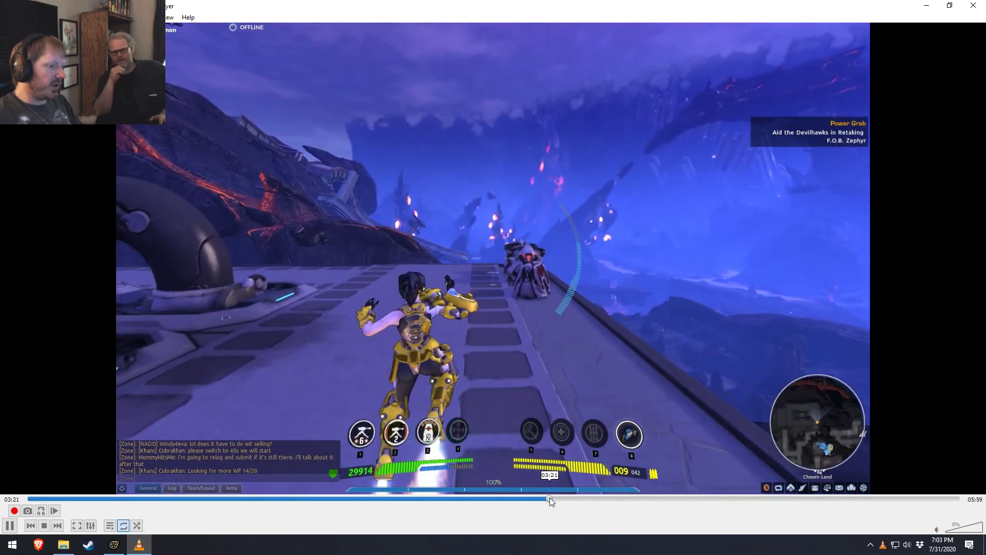
left_click(550, 497)
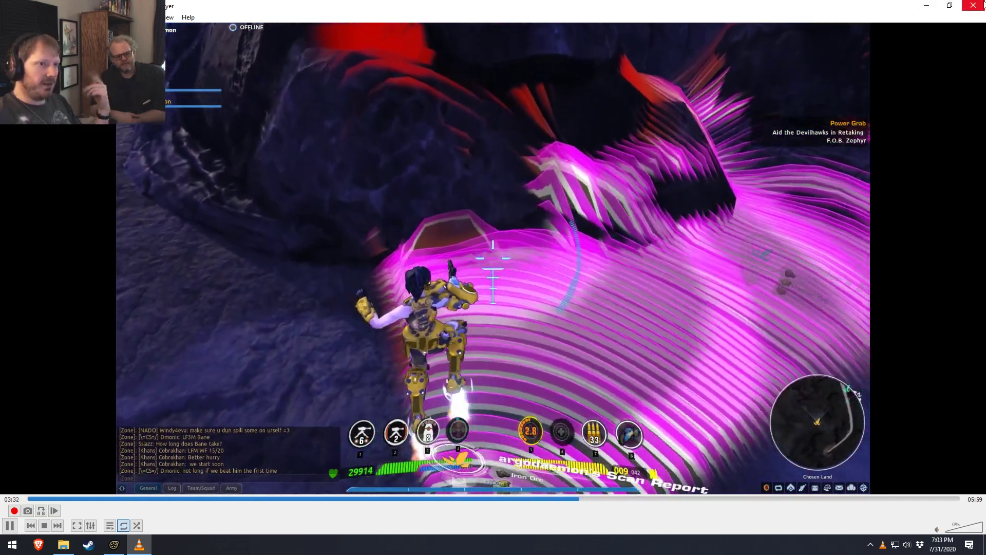
left_click(983, 4)
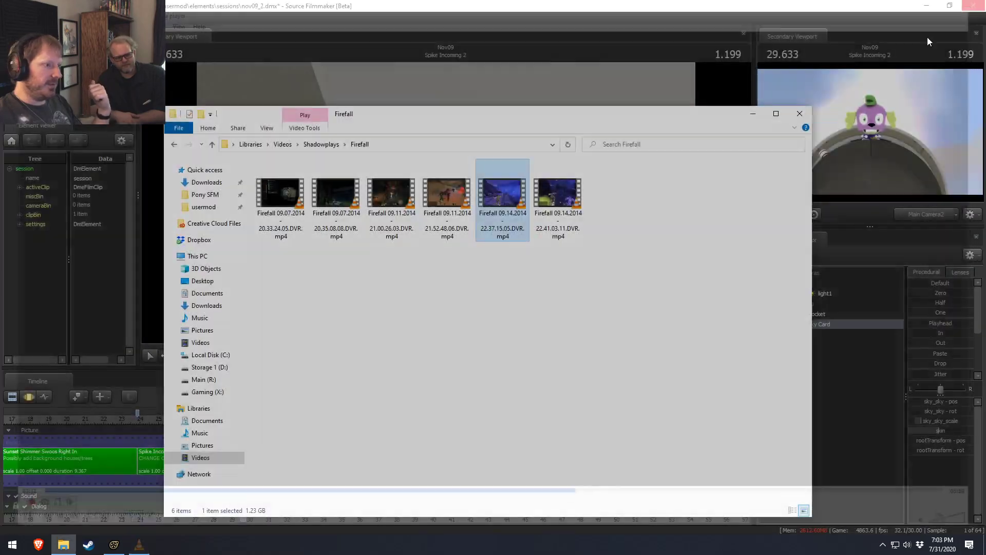
double_click(447, 197)
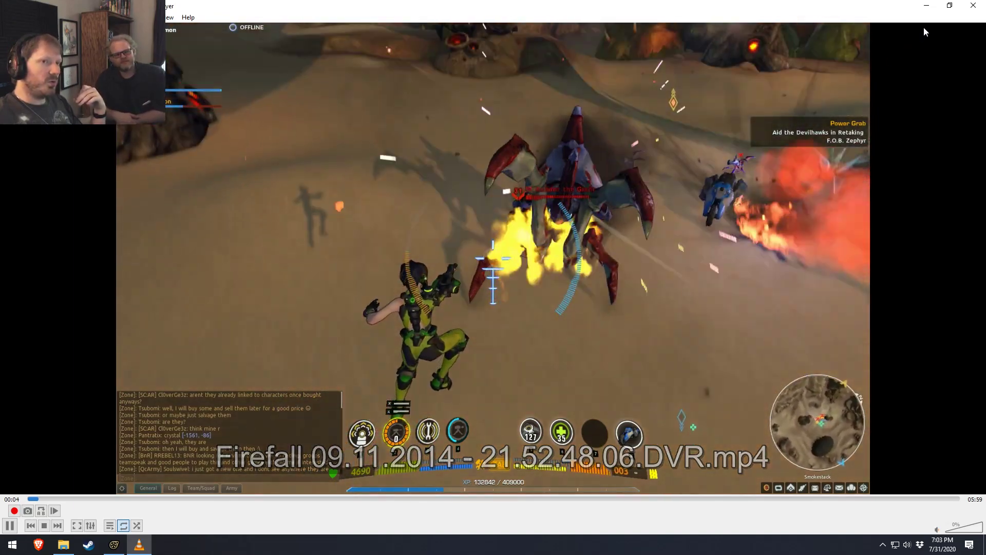
key("ctrl+q")
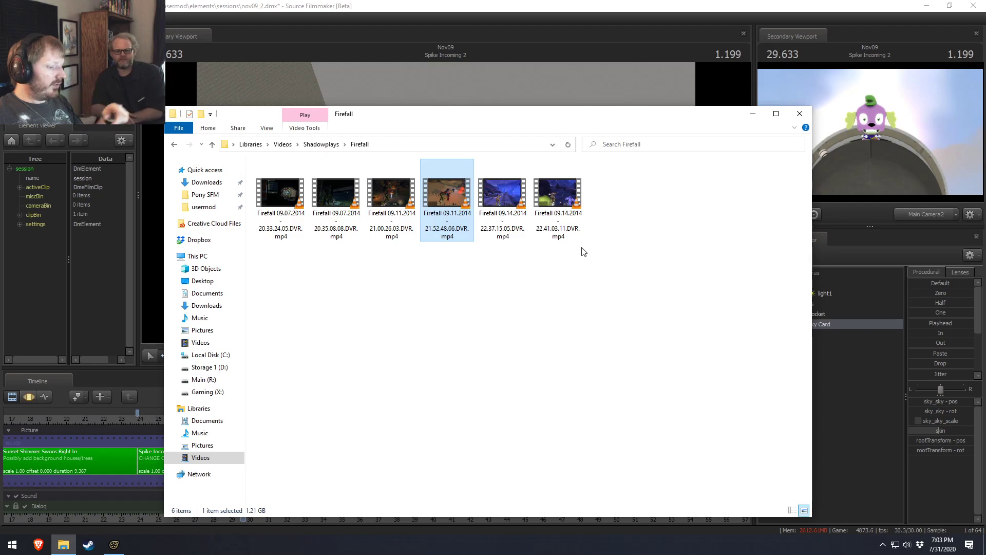
Close the Firefall folder and open the Videos folder inside Pony SFM in File Explorer.
left_click(800, 114)
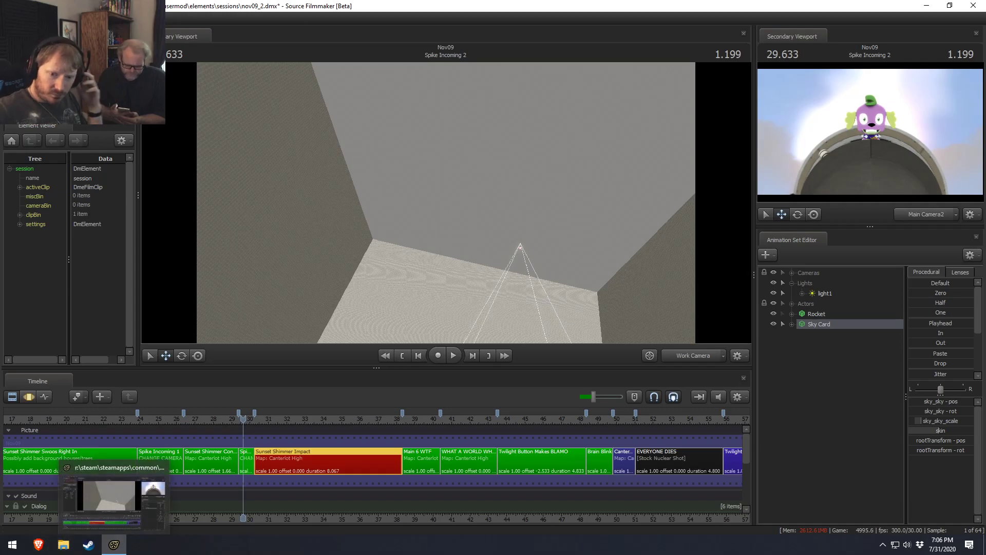
left_click(63, 544)
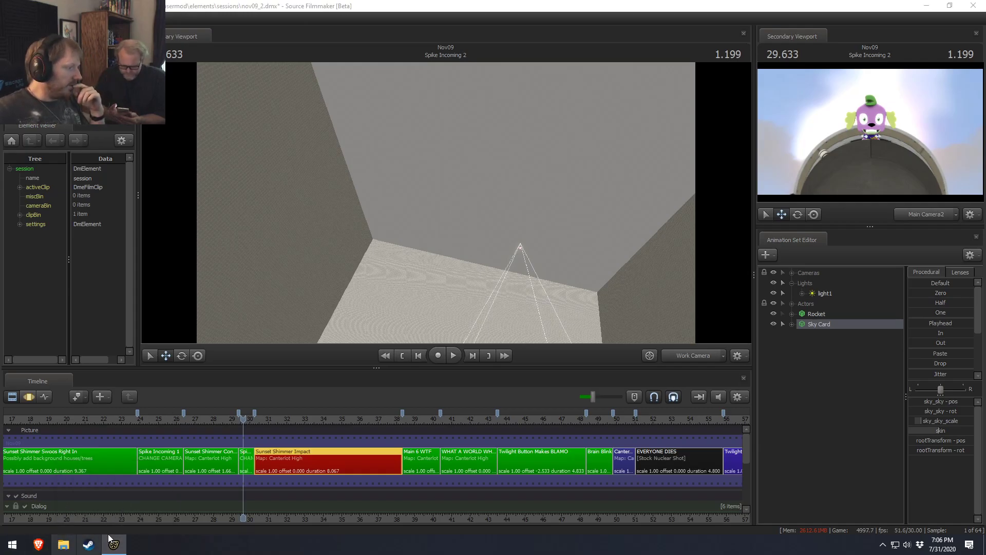
left_click(205, 195)
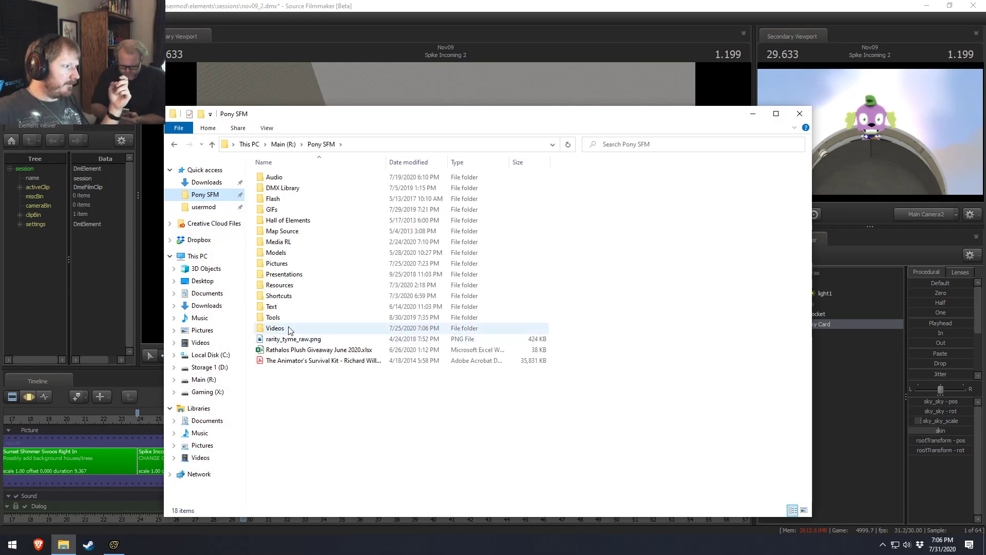
double_click(288, 331)
scroll(350, 306, "up", 1)
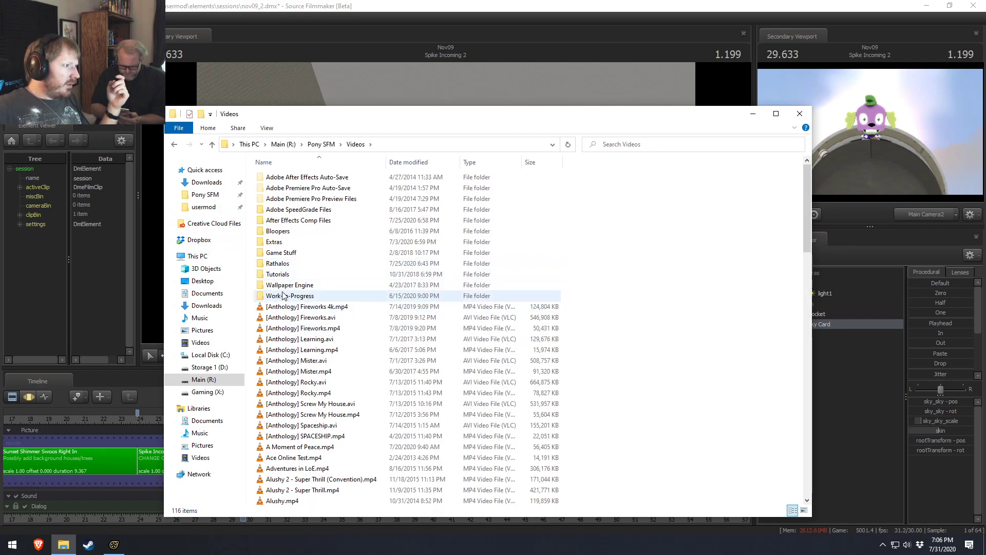
Browse the Work-in-Progress and Extras folders for a video and return to the Videos folder.
double_click(298, 296)
left_click(356, 144)
double_click(287, 246)
scroll(360, 287, "down", 17)
scroll(358, 306, "up", 7)
scroll(358, 308, "down", 4)
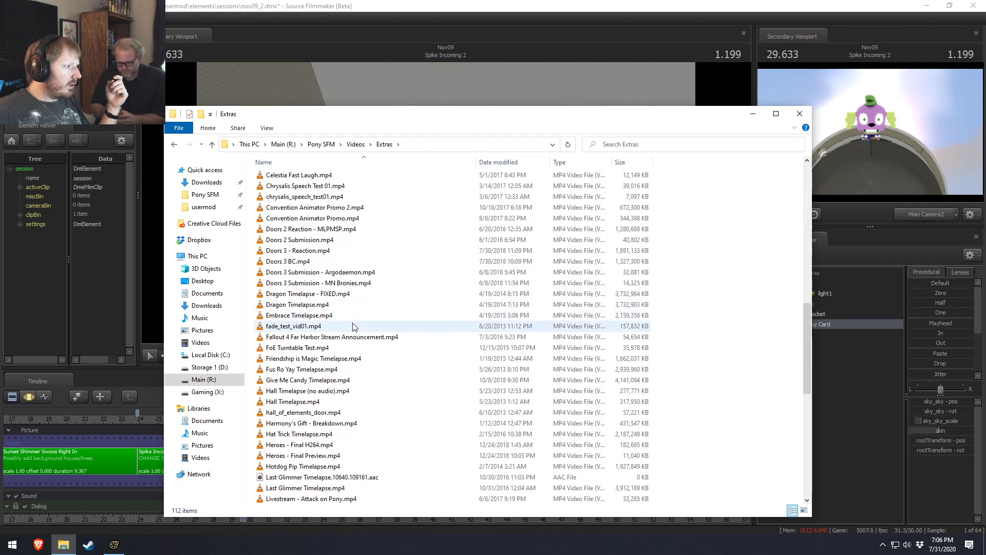
left_click(357, 144)
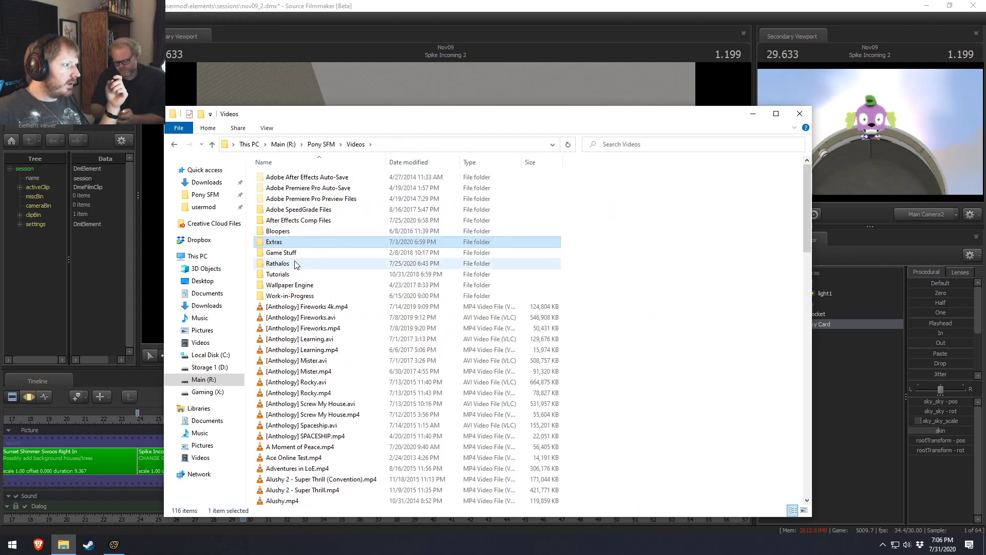
Open Ember - Unfinished WTF.mp4 from the Work-in-Progress folder and pause it at the start.
left_click(278, 286)
double_click(280, 296)
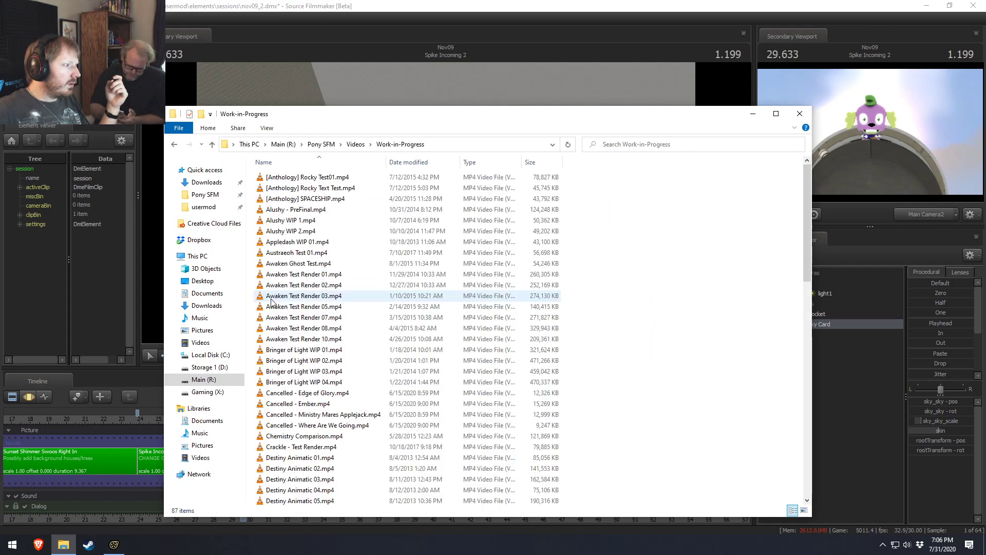
scroll(291, 315, "down", 10)
double_click(291, 294)
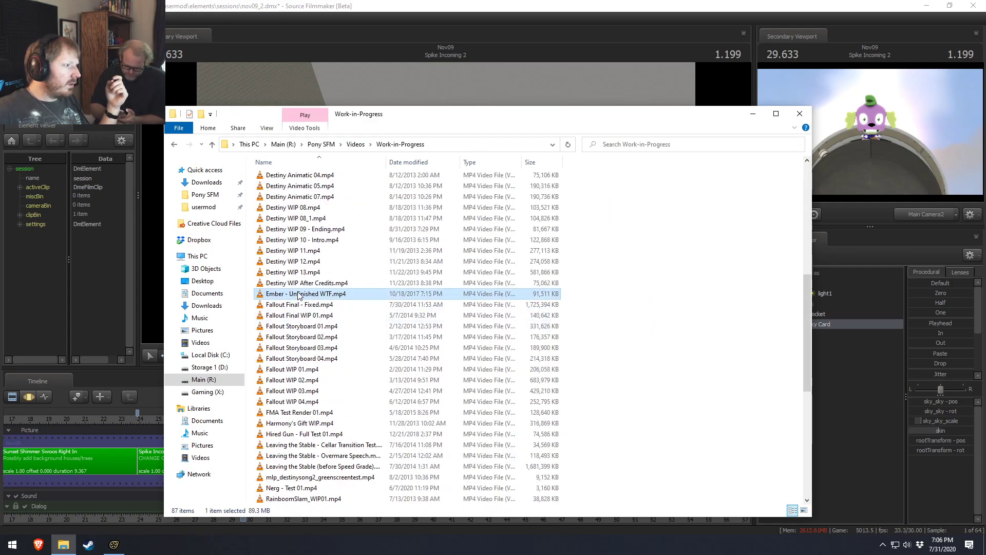
key("space")
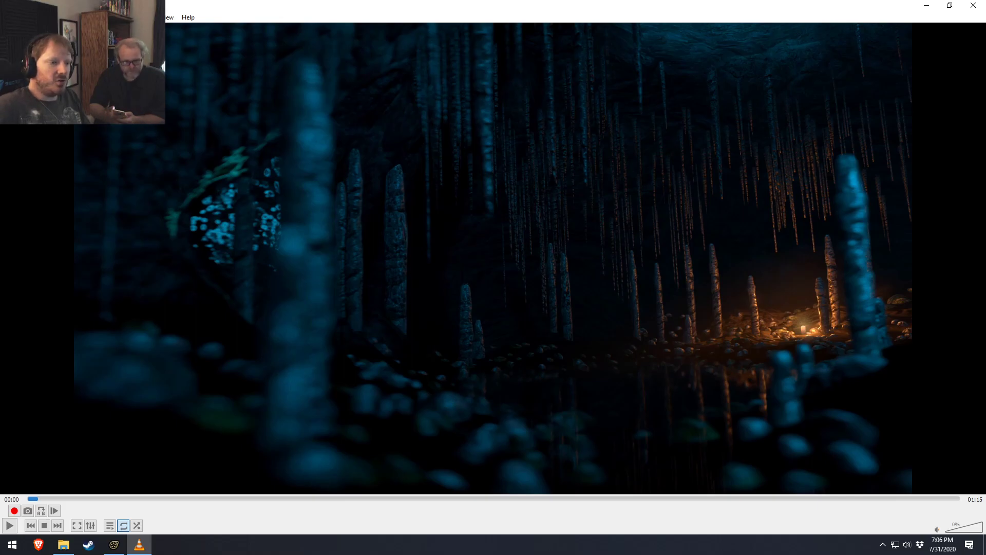
Play the opening of the Ember video briefly, skip ahead to about 00:54 and pause it there.
key("space")
key("space")
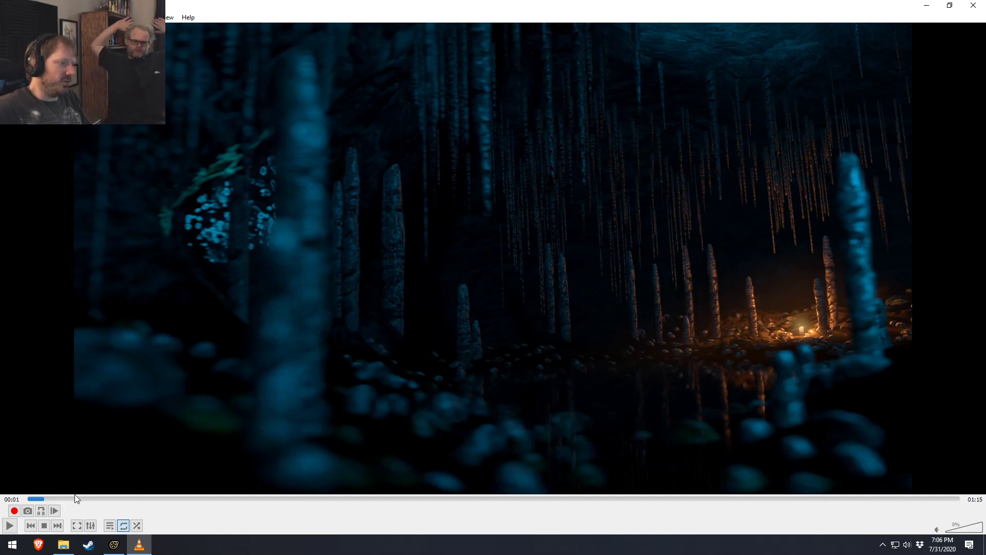
left_click(90, 498)
left_click_drag(88, 497, 267, 499)
left_click_drag(291, 501, 687, 530)
key("space")
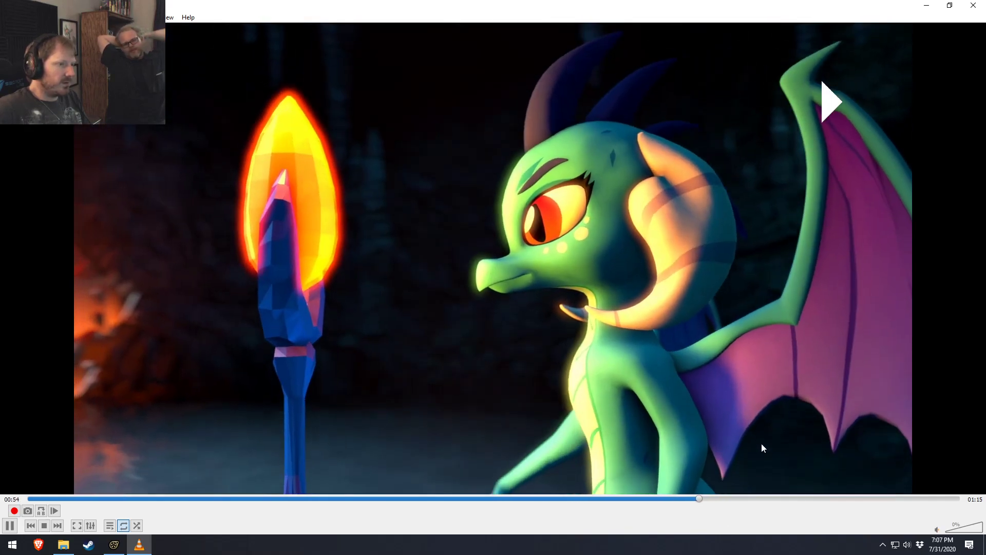
key("space")
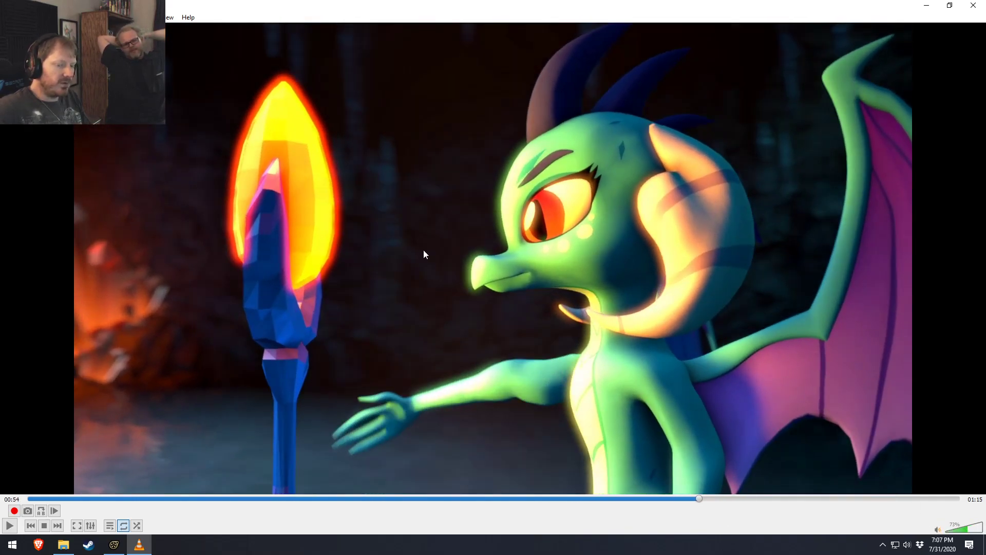
Set the audio device to Headphones (2- AT2020USB+), watch the Ember video to its end and close it.
left_click(98, 42)
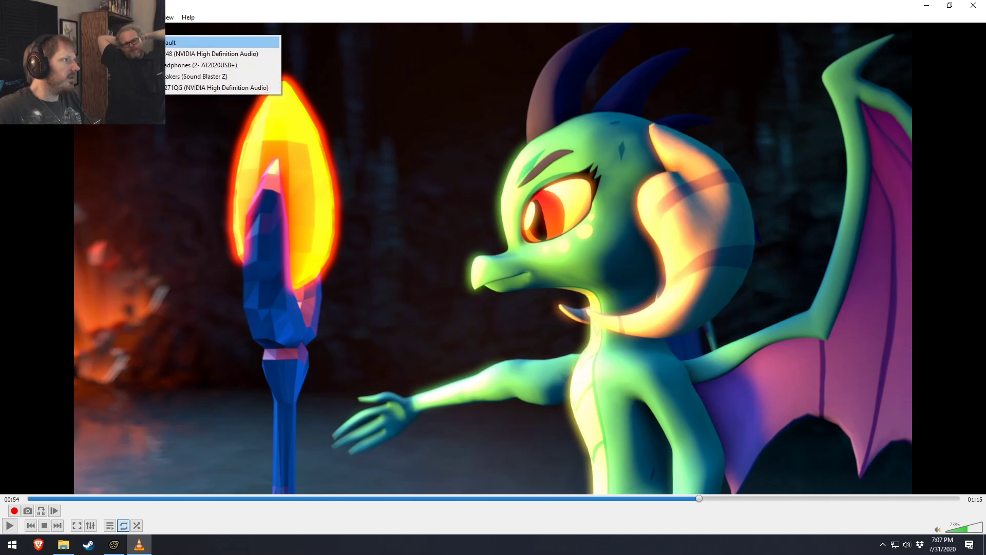
left_click(167, 65)
key("space")
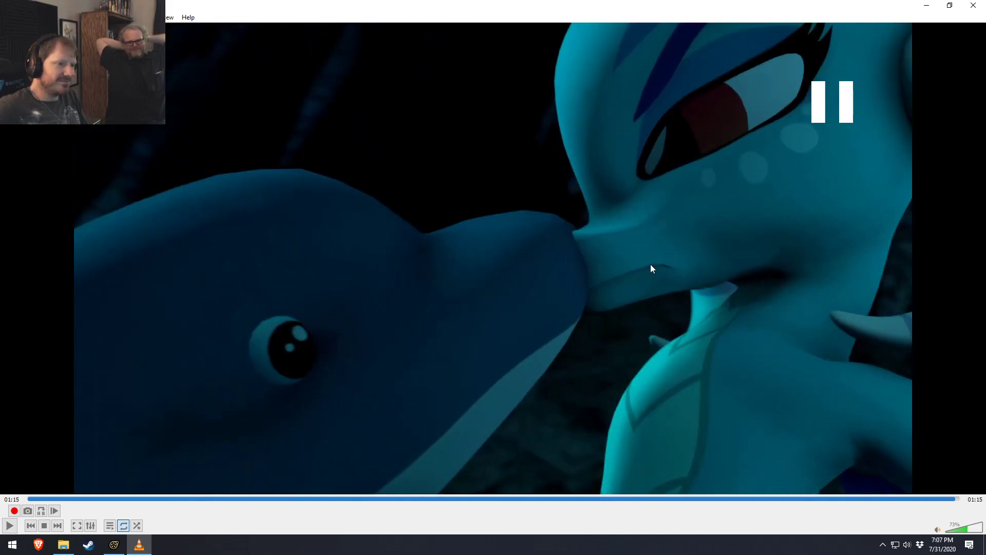
left_click(972, 7)
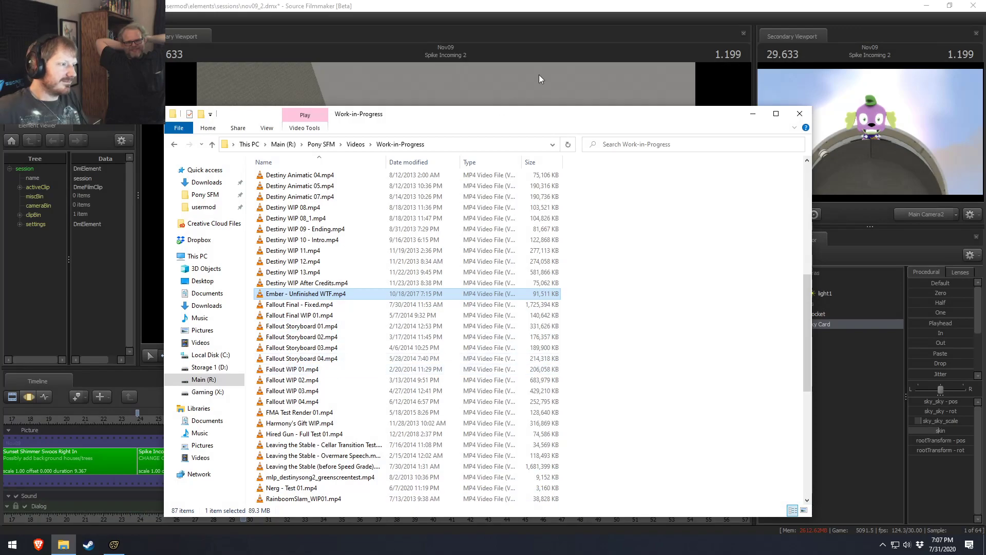
Switch back to Source Filmmaker and preview the Sunset Shimmer Impact shot at 30.433 with lighting enabled.
left_click(575, 11)
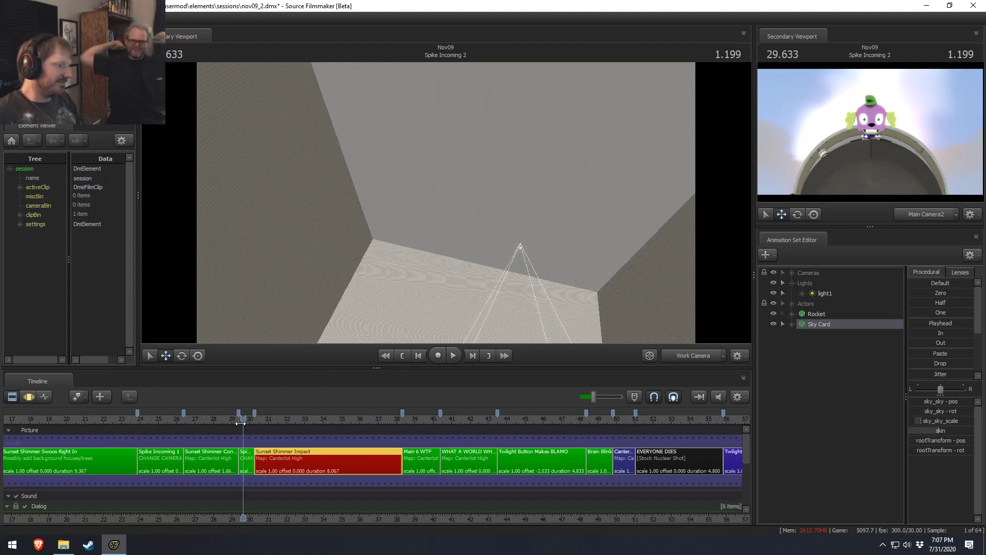
scroll(247, 418, "up", 5)
left_click(282, 422)
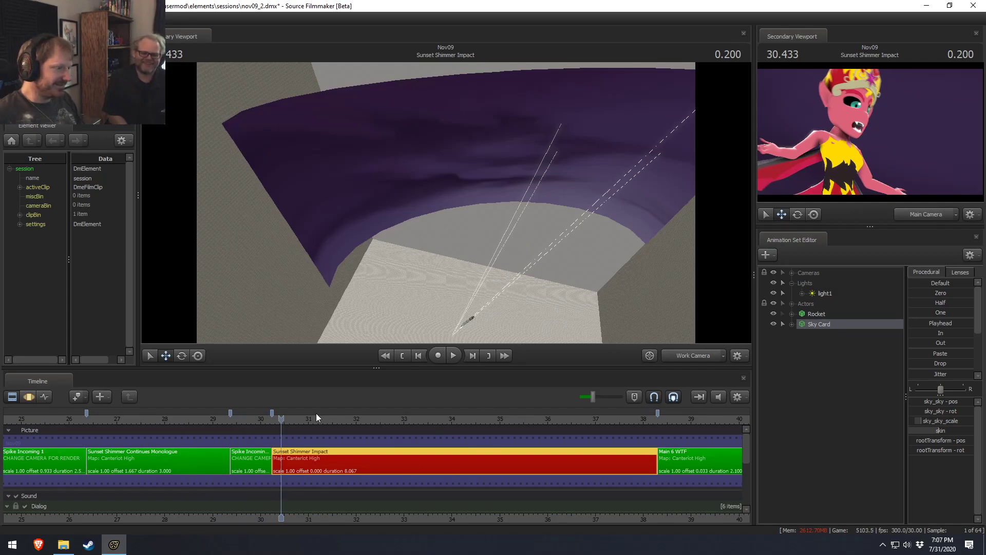
right_click(638, 266)
left_click(669, 294)
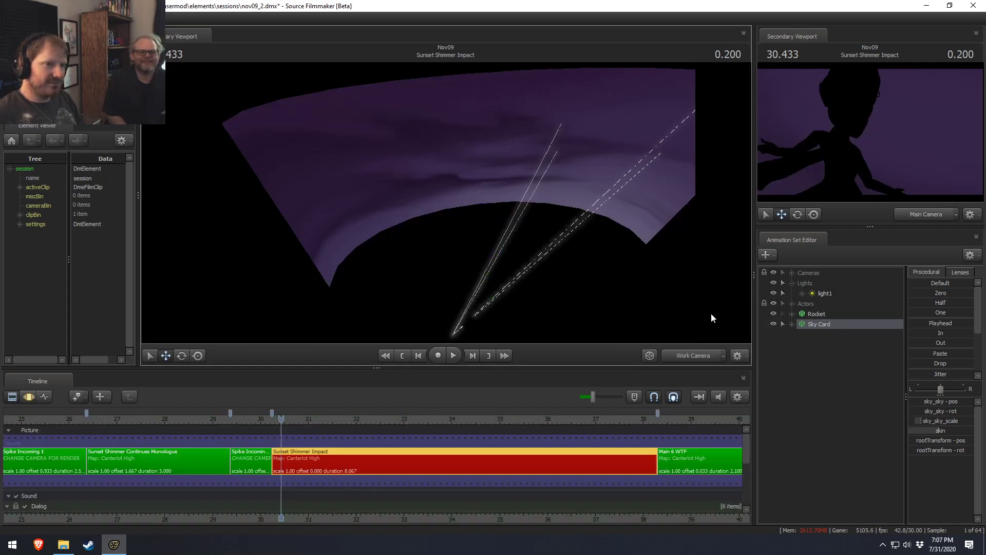
left_click(808, 384)
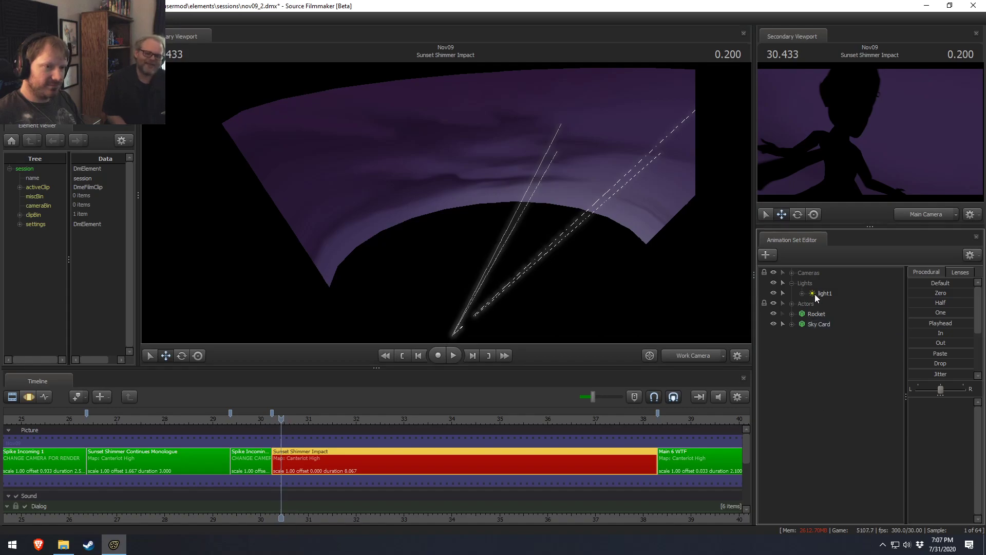
Look through light1 in the primary viewport and disable lighting, dismissing the manipulation warning.
double_click(814, 293)
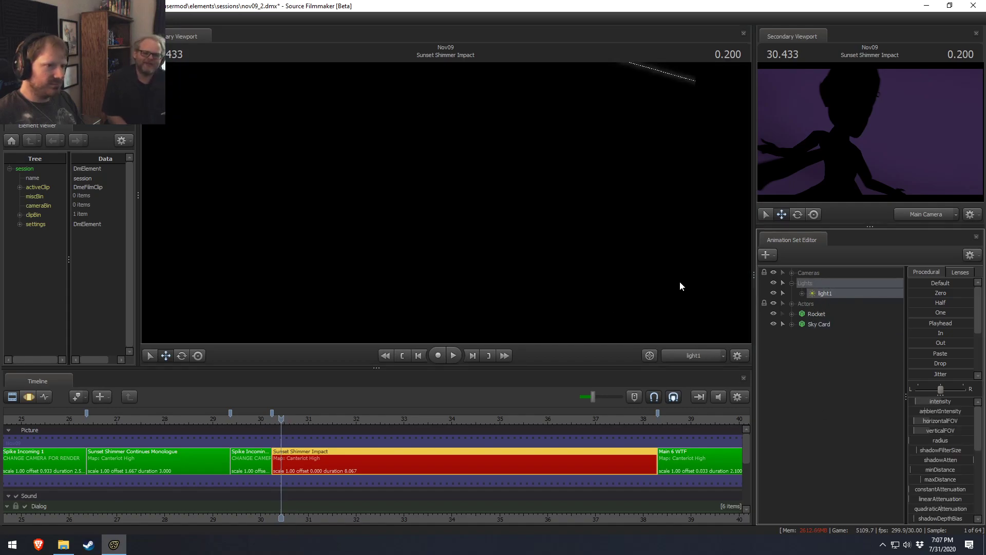
right_click(623, 232)
left_click(655, 260)
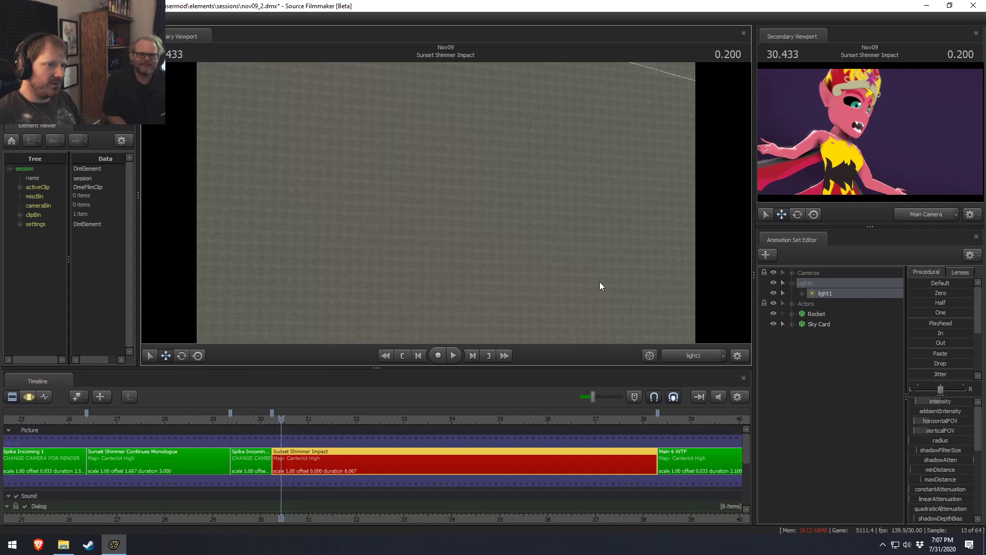
left_click(601, 286)
left_click(493, 286)
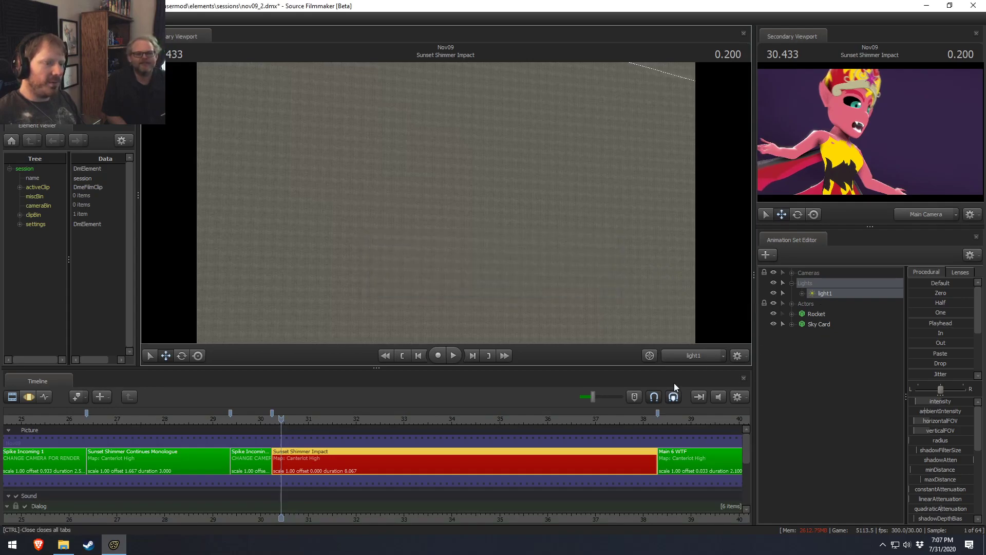
Copy the lights from Actor Rim 1 to Cloud Light 1 in the Sunset Shimmer Continues Monologue shot.
scroll(408, 464, "down", 3)
left_click(229, 460)
left_click(221, 417)
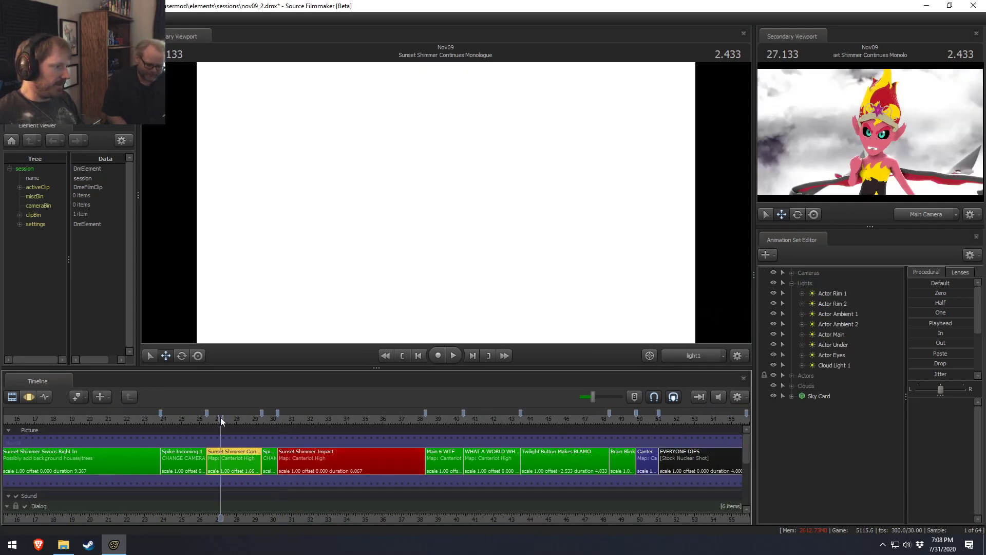
left_click_drag(825, 289, 828, 363)
right_click(829, 362)
left_click(858, 375)
Paste the copied lights into the Sunset Shimmer Impact shot with the playhead at 31.633.
left_click(331, 468)
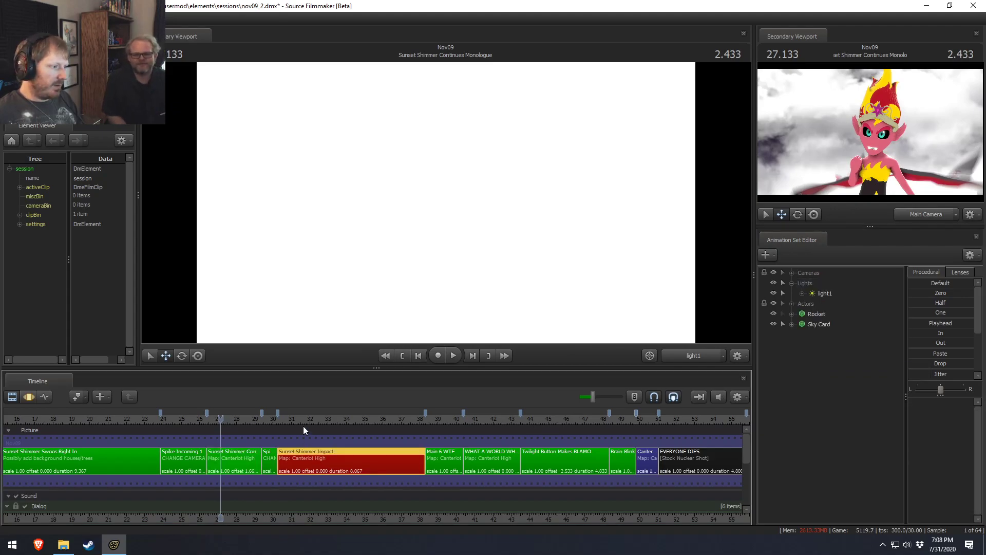
left_click(303, 419)
right_click(803, 371)
left_click(845, 427)
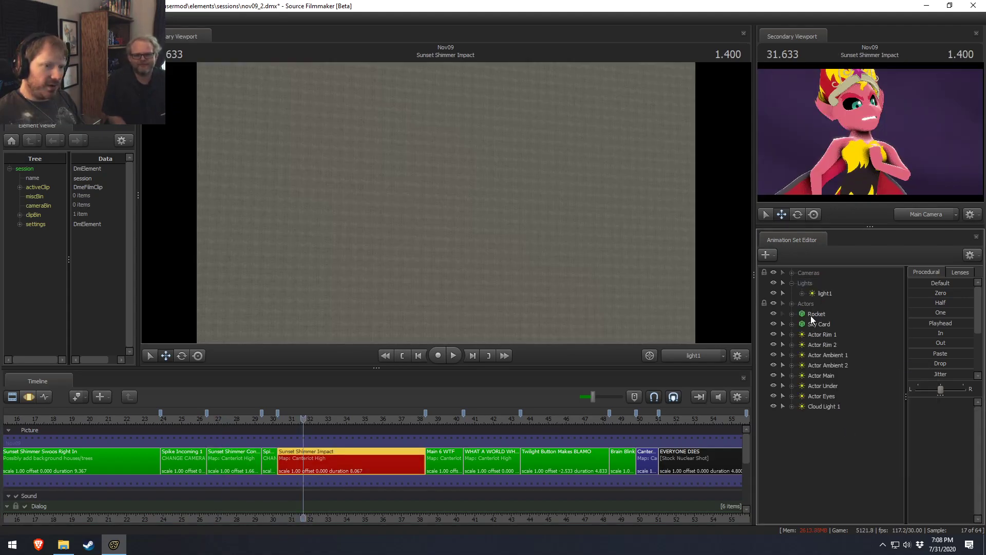
Move the pasted lights, Actor Rim 1 to Cloud Light 1, into the Lights group and delete light1.
left_click(813, 336)
left_click(816, 406, "shift")
left_click_drag(816, 406, 815, 293)
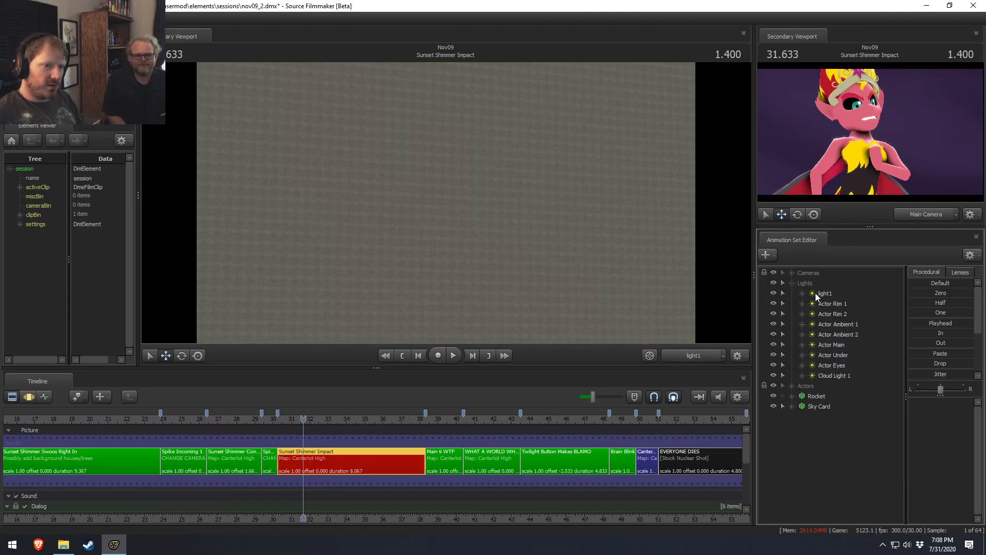
right_click(827, 292)
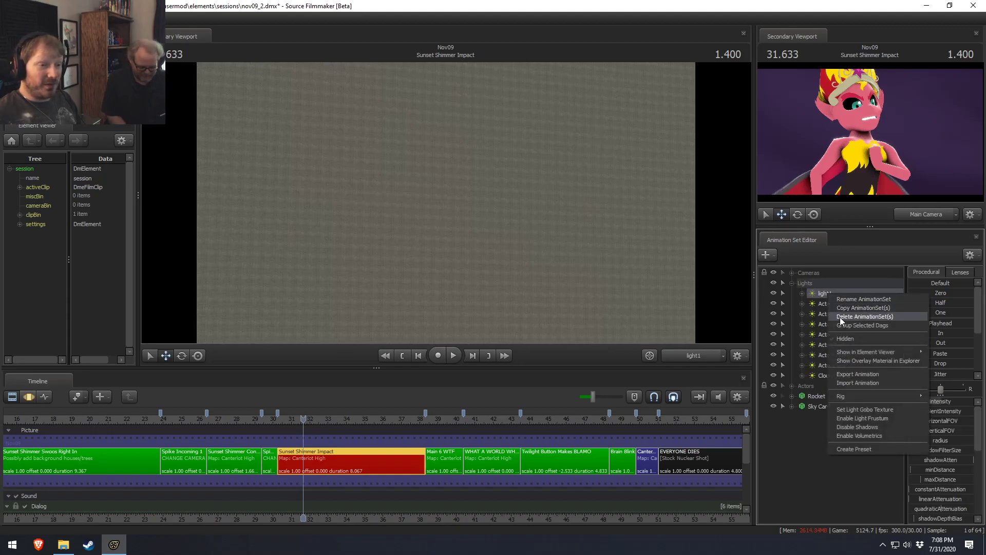
left_click(840, 316)
Enable lighting in the primary viewport and look through the Actor Rim 1 light.
right_click(506, 261)
left_click(535, 288)
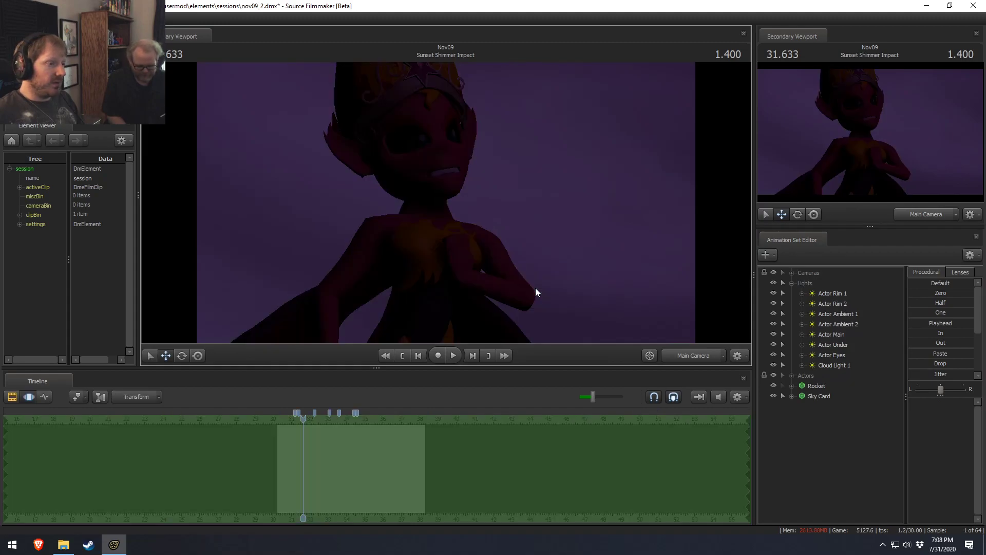
double_click(843, 293)
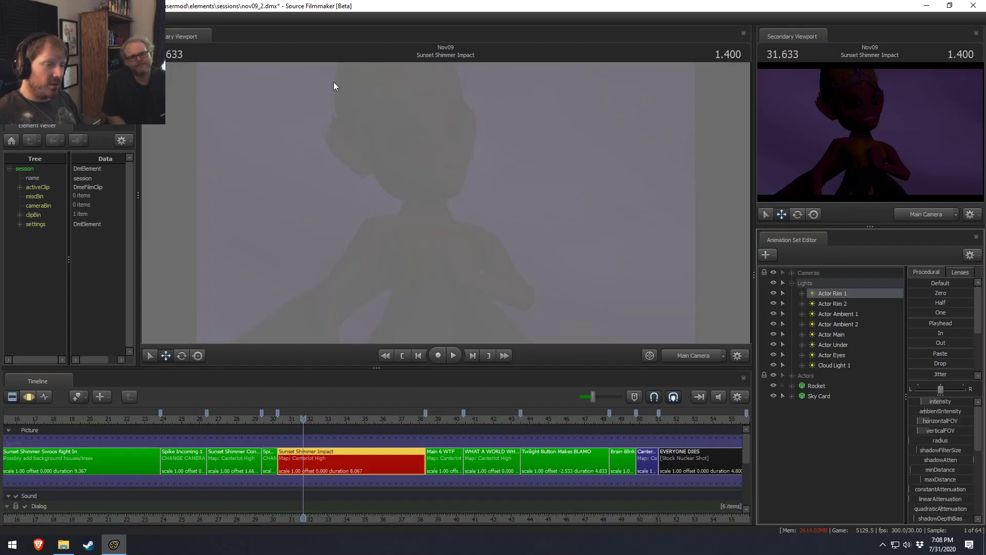
Examine the reference lighting in the Continues Monologue shot at 27.933 and the Swoos Right In shot at 23.433.
left_click(233, 418)
left_click_drag(233, 418, 236, 418)
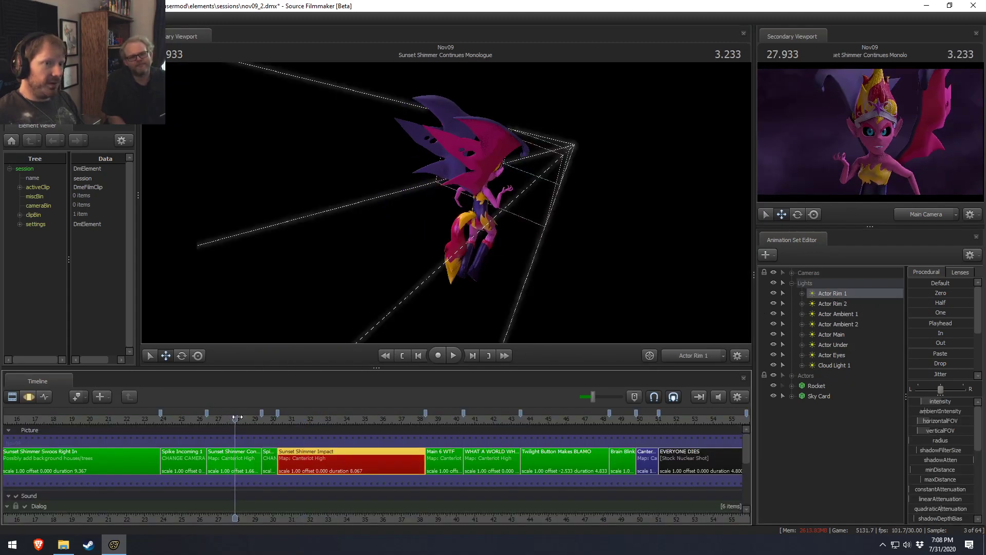
left_click(153, 418)
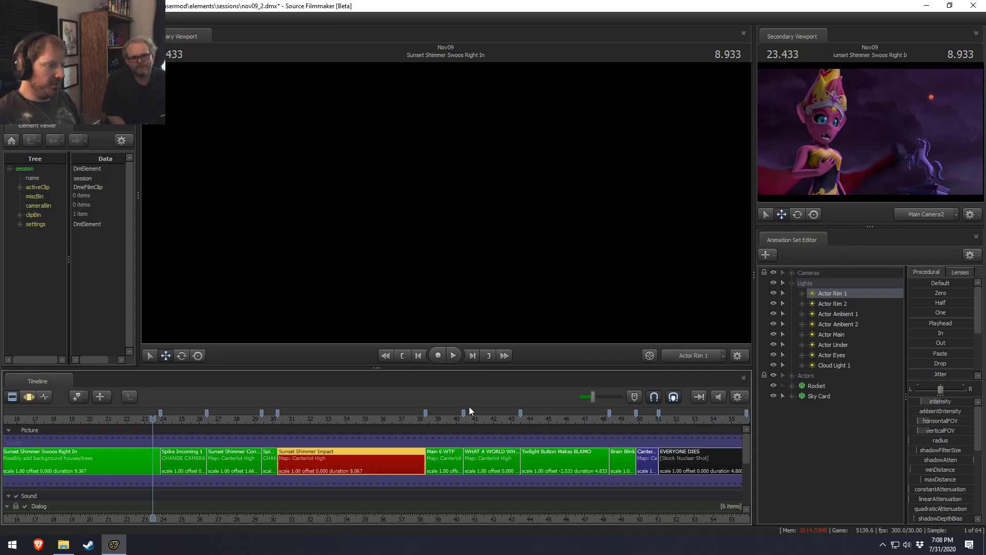
Turn off lighting in the primary viewport at 34.766 in the Sunset Shimmer Impact shot and switch to the Motion Editor.
left_click(359, 417)
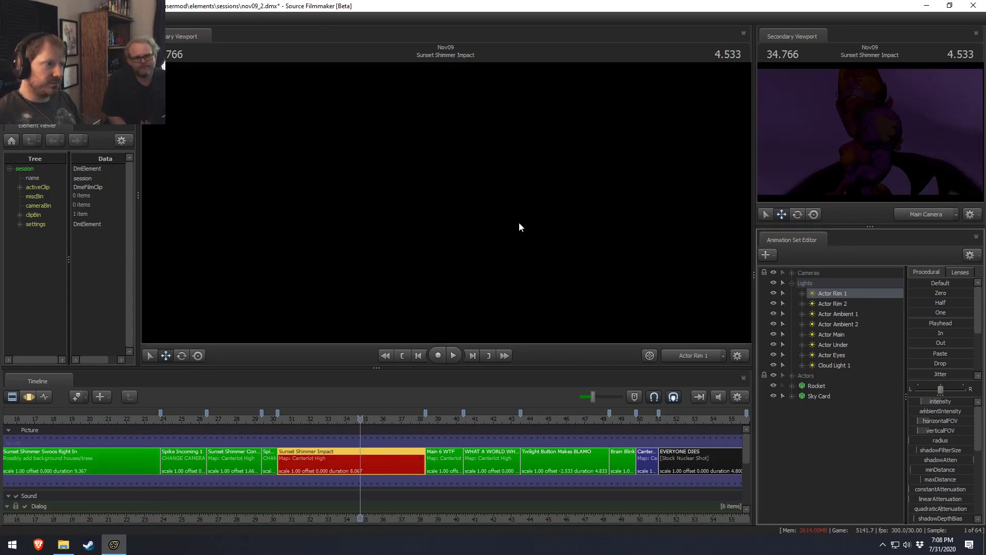
right_click(517, 286)
left_click(541, 318)
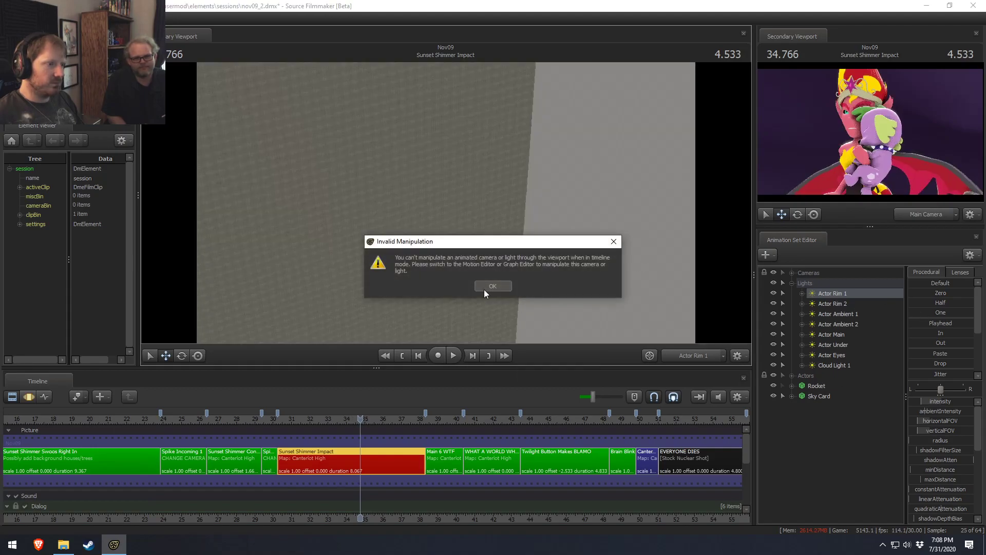
left_click(491, 288)
key("F2")
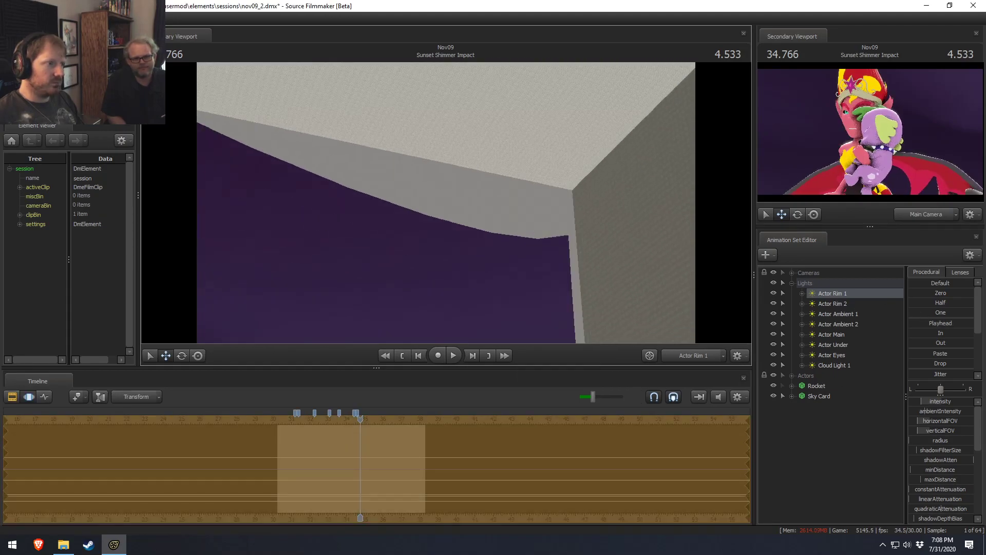
Re-enable viewport lighting and aim the Actor Rim 1 light at Sunset Shimmer, refining its placement at 33.433.
right_click(447, 204)
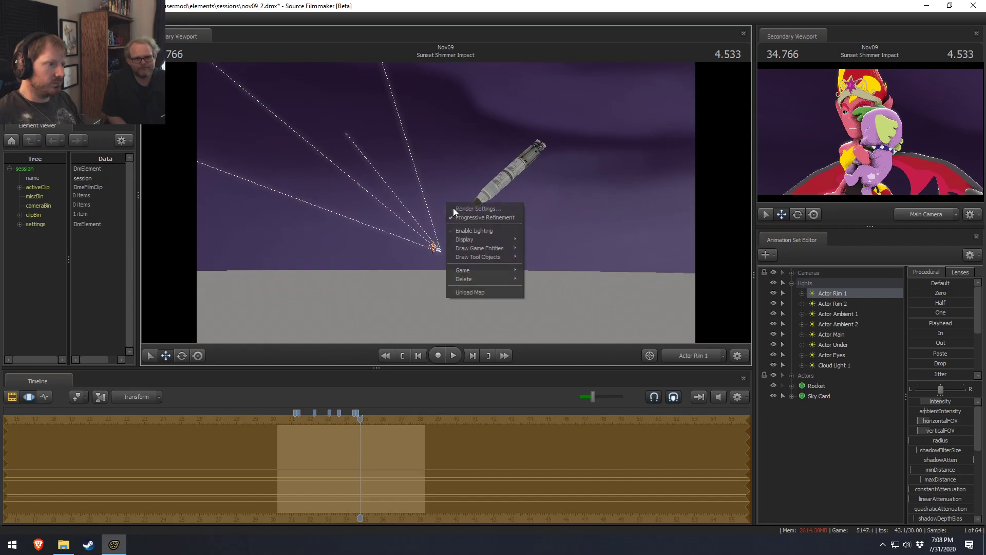
left_click(471, 231)
mouse_move(471, 232)
left_mouse_down()
mouse_move(470, 249)
mouse_move(401, 264)
mouse_move(372, 253)
mouse_move(466, 221)
left_mouse_up()
key("w")
key("space")
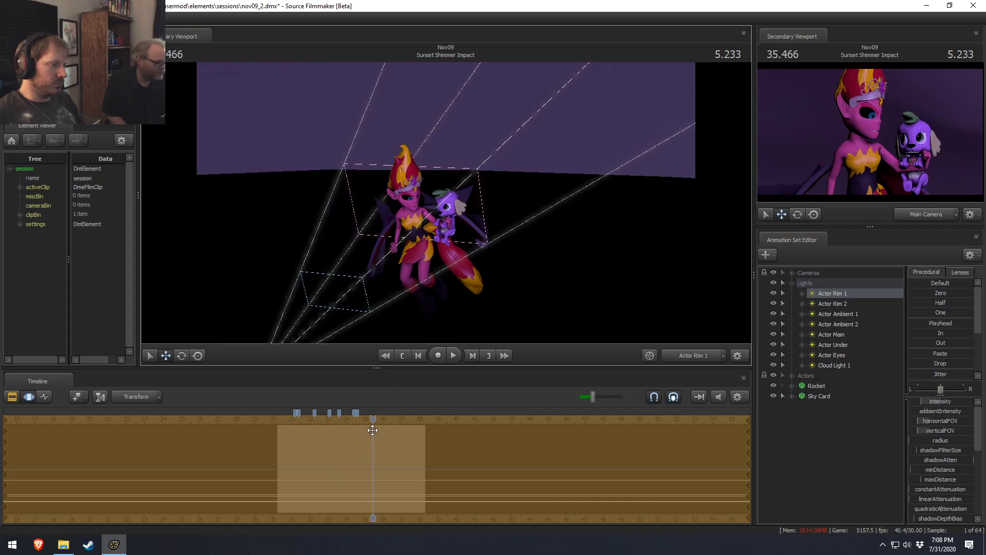
left_click_drag(372, 431, 336, 439)
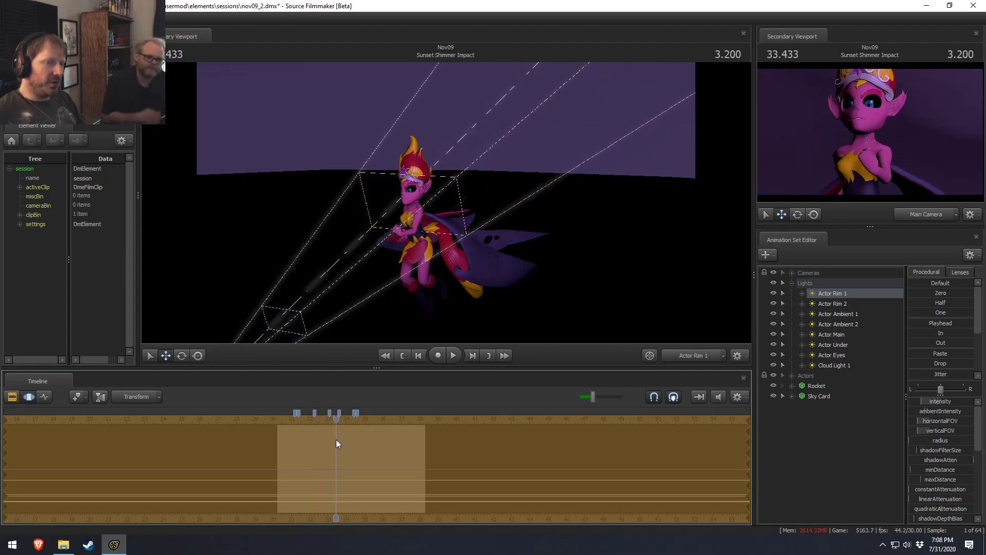
mouse_move(458, 214)
left_mouse_down()
mouse_move(413, 225)
mouse_move(440, 224)
mouse_move(452, 204)
left_mouse_up()
Look through Actor Rim 2 and place it behind Sunset Shimmer, with viewport lighting off while positioning and back on for the result.
left_click(832, 303)
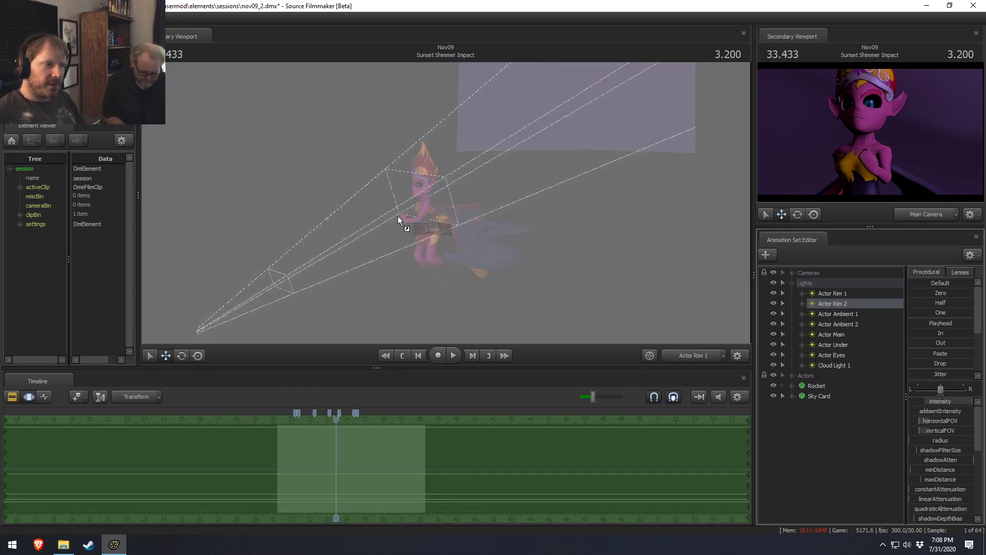
right_click(504, 261)
left_click(528, 277)
left_click_drag(473, 270, 446, 203)
right_click(448, 204)
left_click(466, 228)
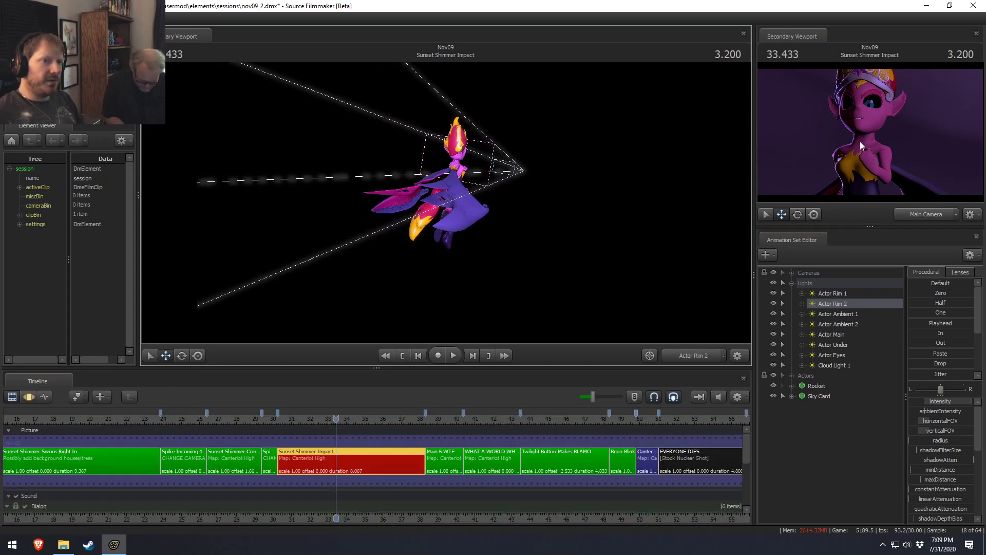
Refine the Actor Rim 2 placement with the playhead at 30.600.
left_click_drag(336, 419, 284, 434)
left_click_drag(447, 205, 480, 189)
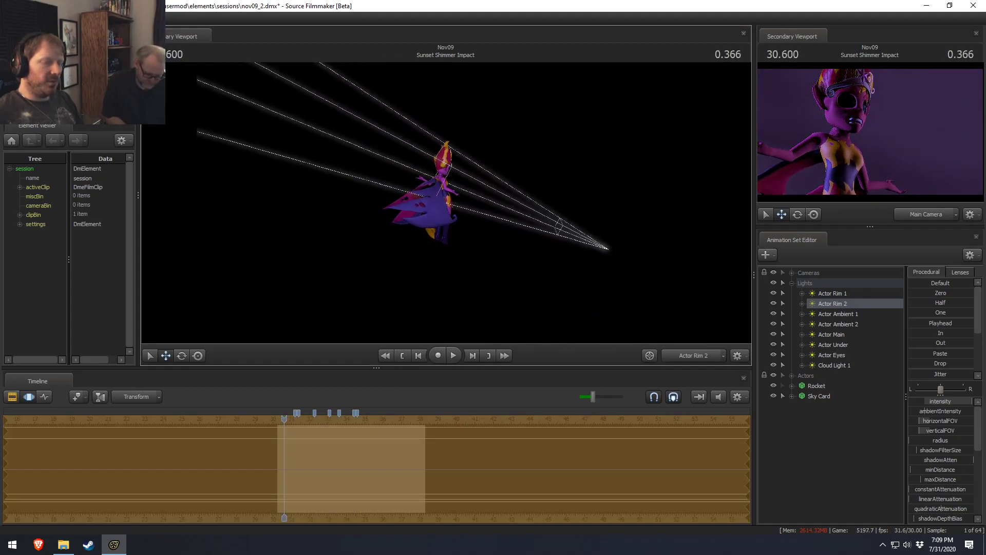
key("F3")
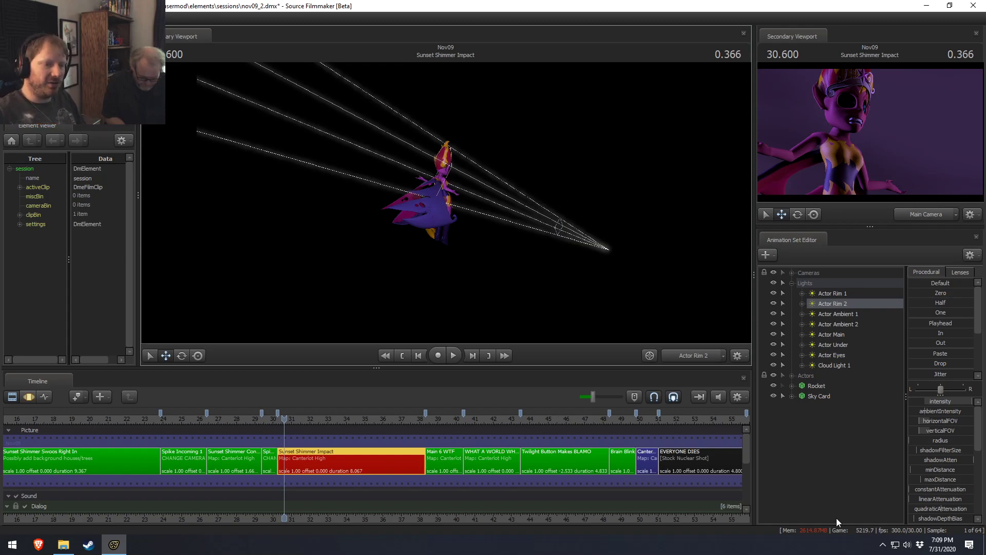
Look through Actor Ambient 1 and move it in the Motion Editor to light Sunset Shimmer's whole figure from the front side.
left_click(839, 314)
left_click_drag(488, 280, 183, 280)
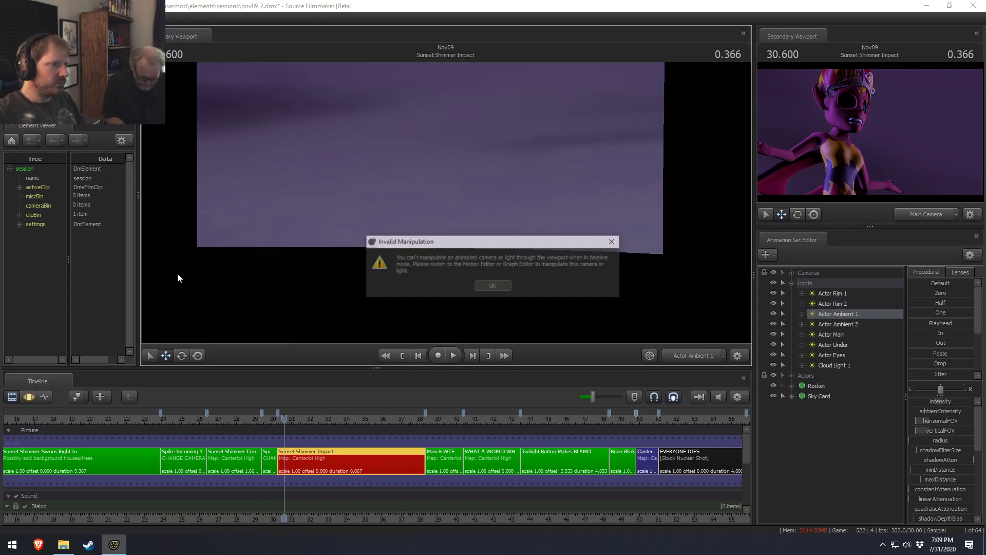
left_click(492, 285)
key("F3")
left_click_drag(566, 258, 457, 202)
key("w")
key("w")
key("a")
key("F3")
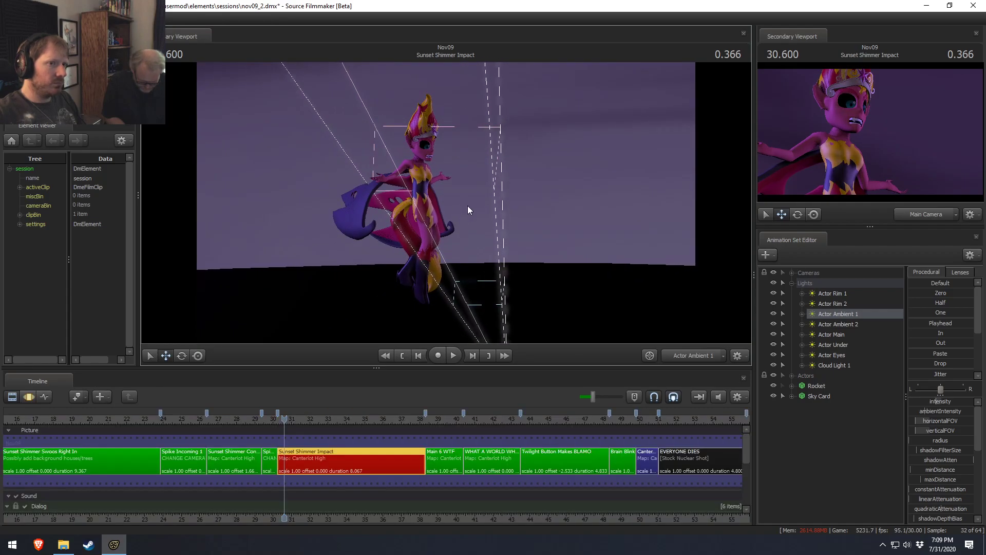
Compare the lighting on Sunset Shimmer in the Continues Monologue shot with the Impact shot around 31.900.
left_click(222, 418)
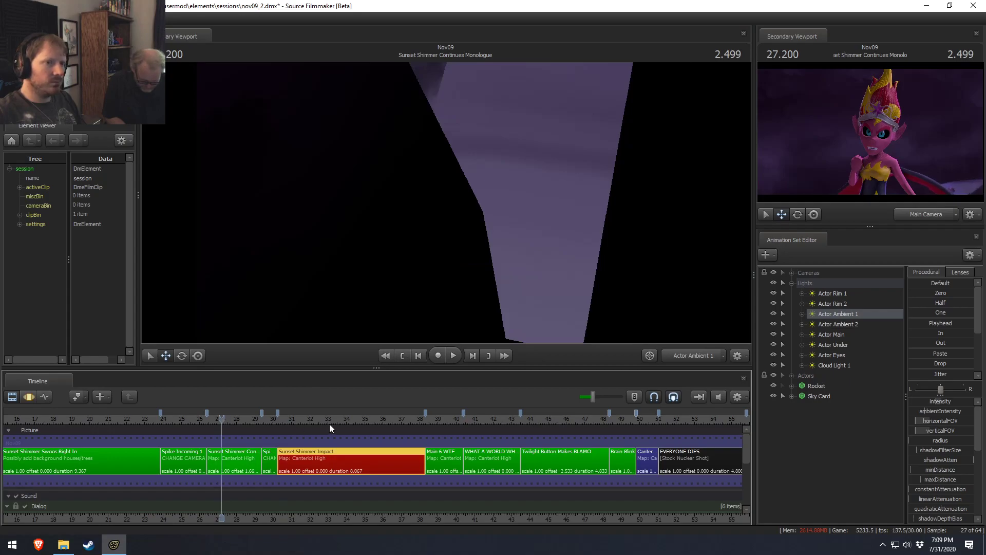
key("space")
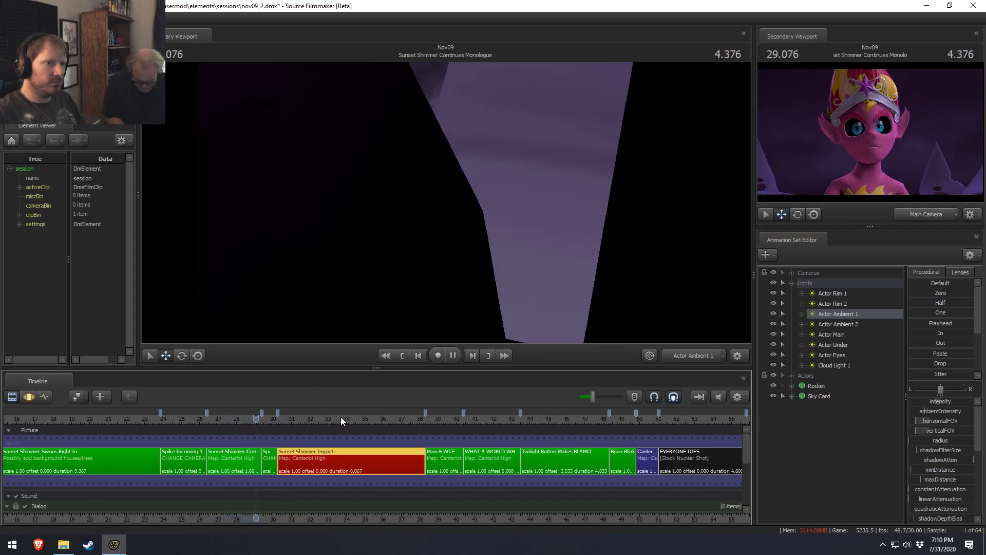
key("space")
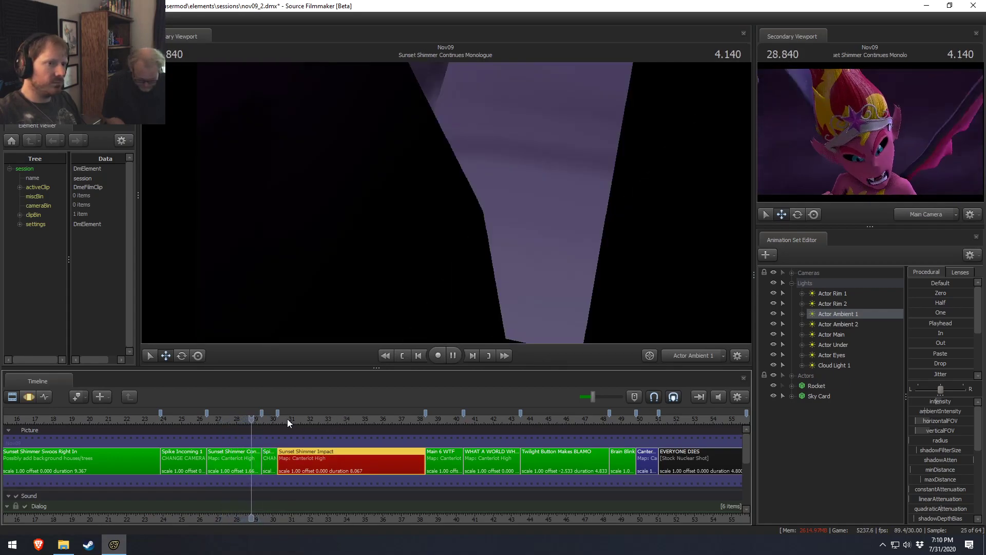
left_click(245, 418)
left_click_drag(245, 418, 310, 420)
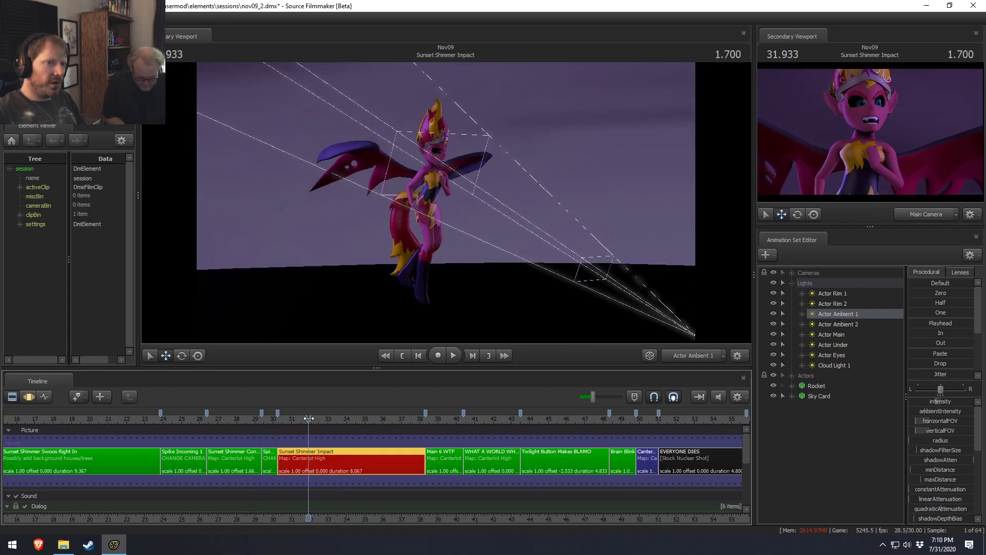
left_click_drag(242, 419, 232, 419)
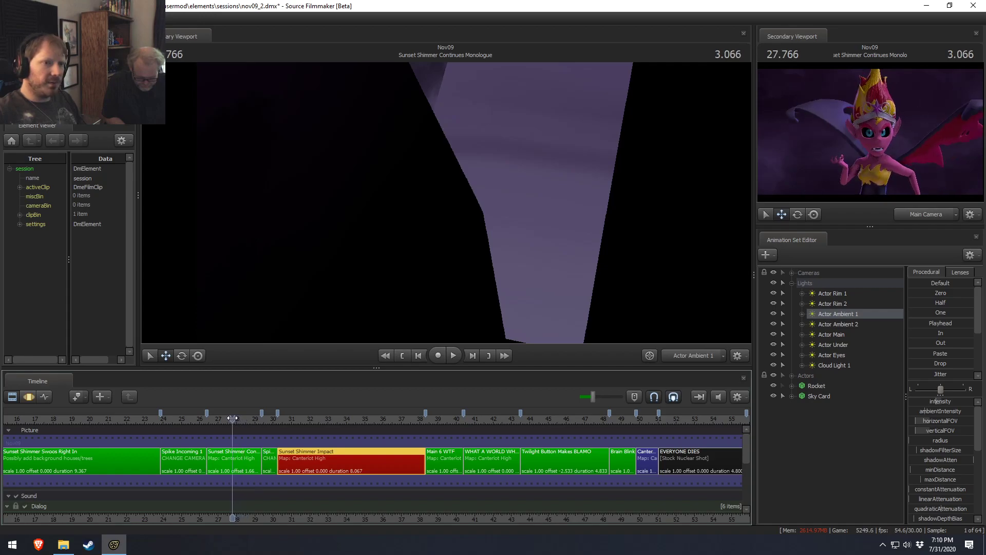
key("space")
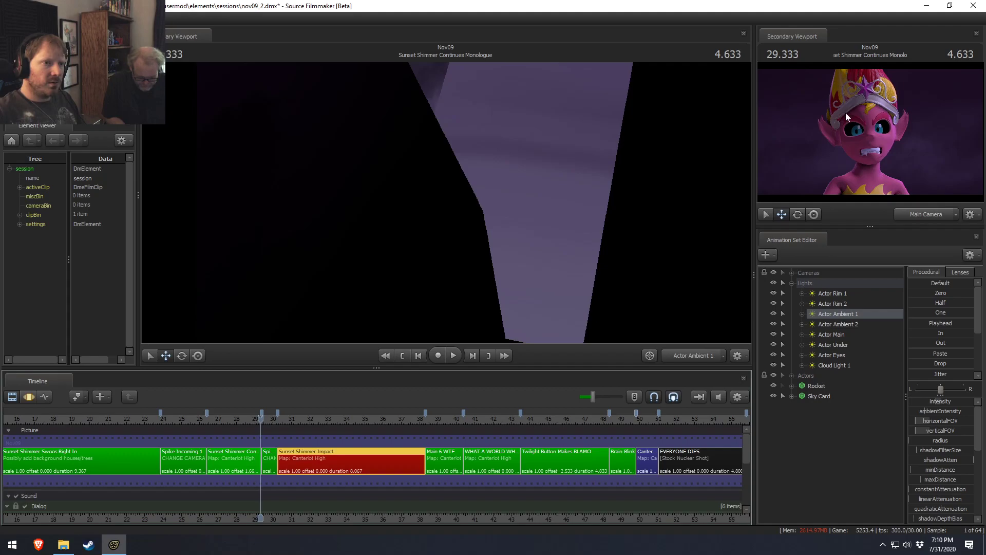
mouse_move(324, 418)
left_mouse_down()
mouse_move(338, 421)
mouse_move(309, 421)
left_mouse_up()
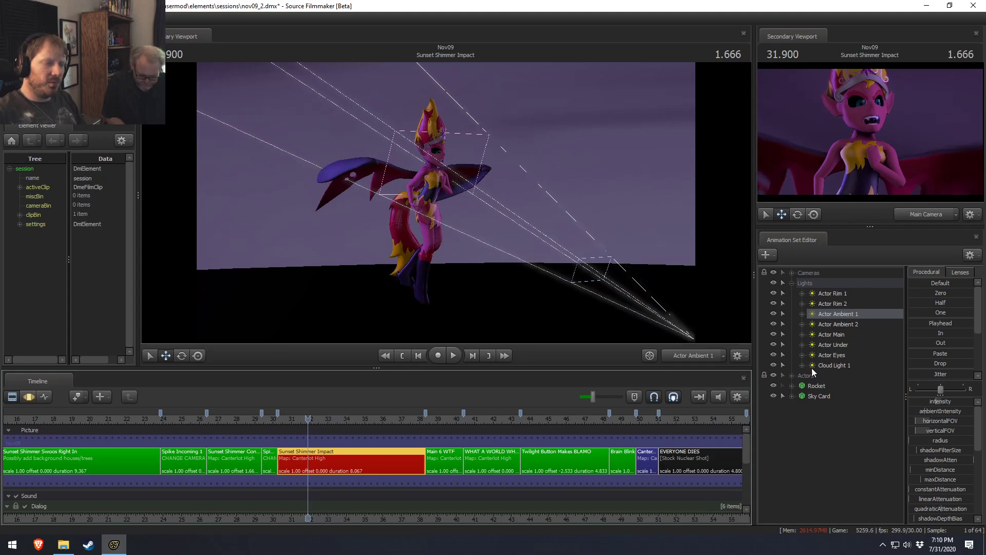
Adjust the green color component of the Actor Rim 2 light in the Motion Editor.
left_click(829, 305)
scroll(940, 493, "down", 5)
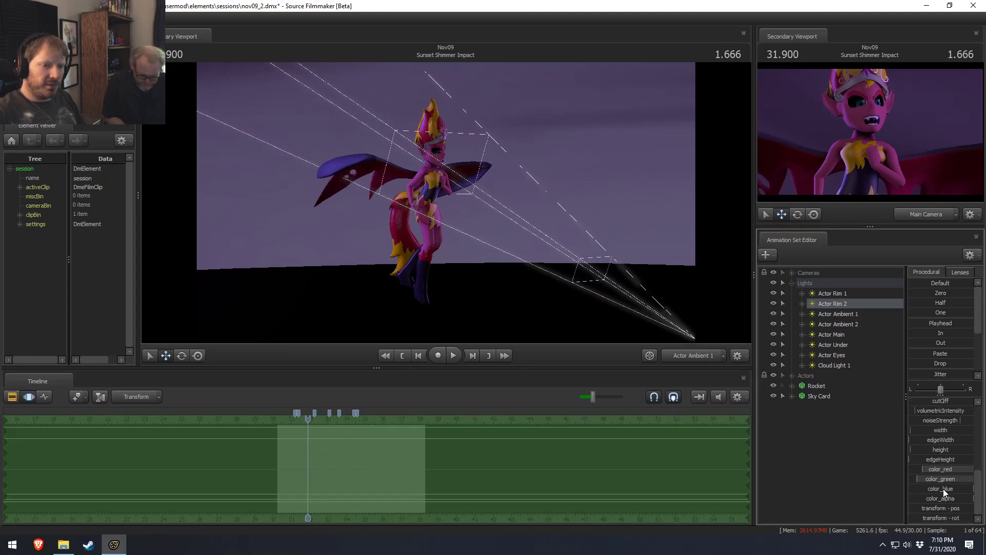
key("F3")
key("F2")
key("F3")
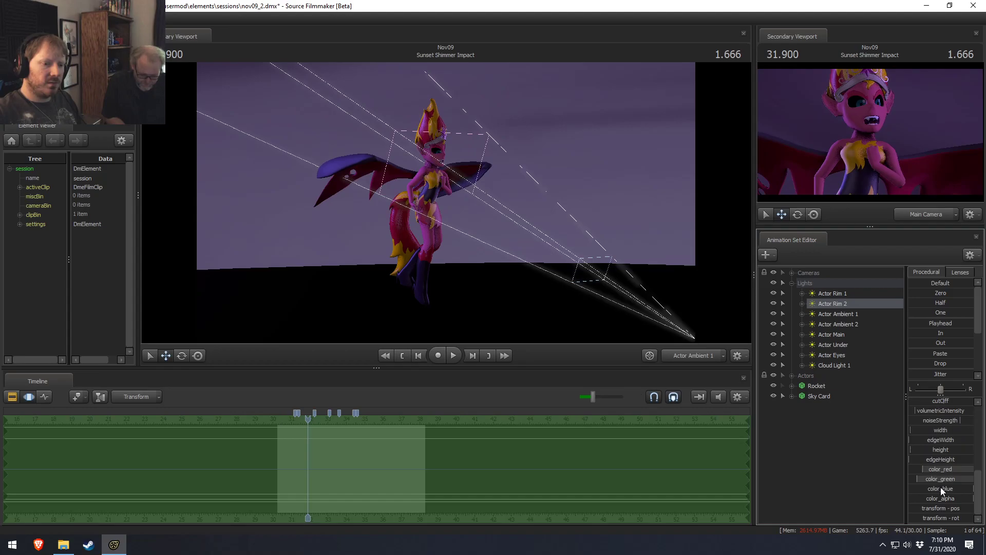
left_click_drag(939, 480, 948, 481)
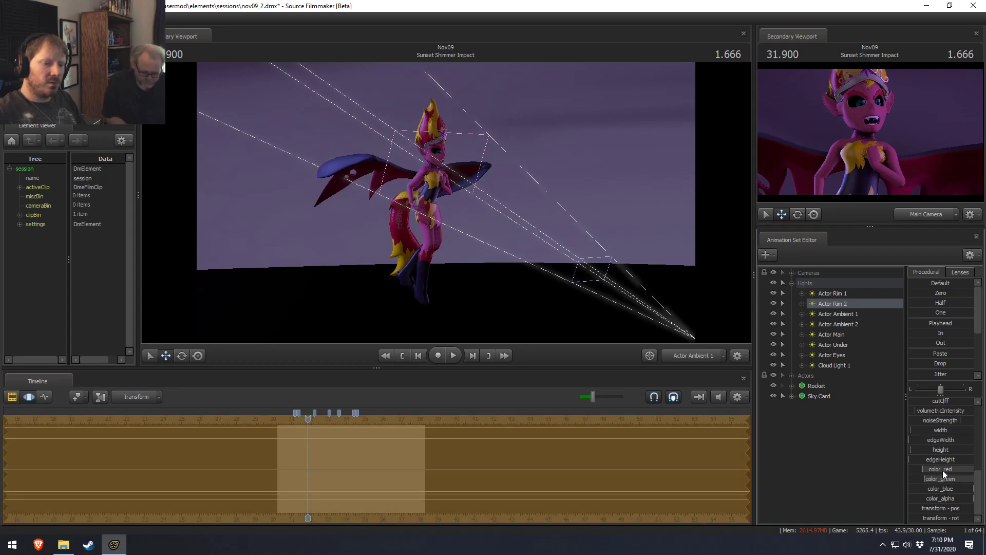
scroll(947, 479, "up", 5)
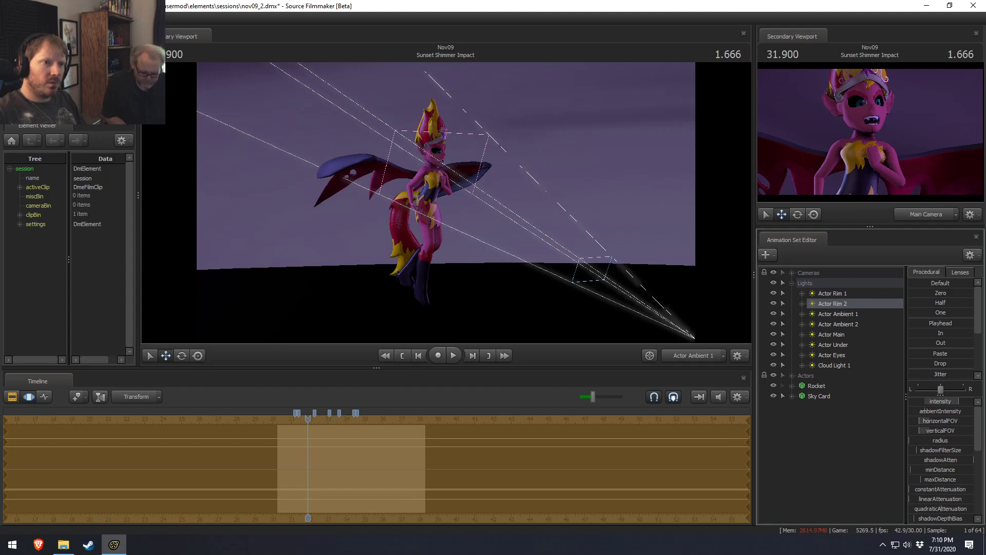
key("F2")
key("F3")
Delete the Actor Ambient 2 light from the Impact shot and select Actor Ambient 1.
left_click(843, 315)
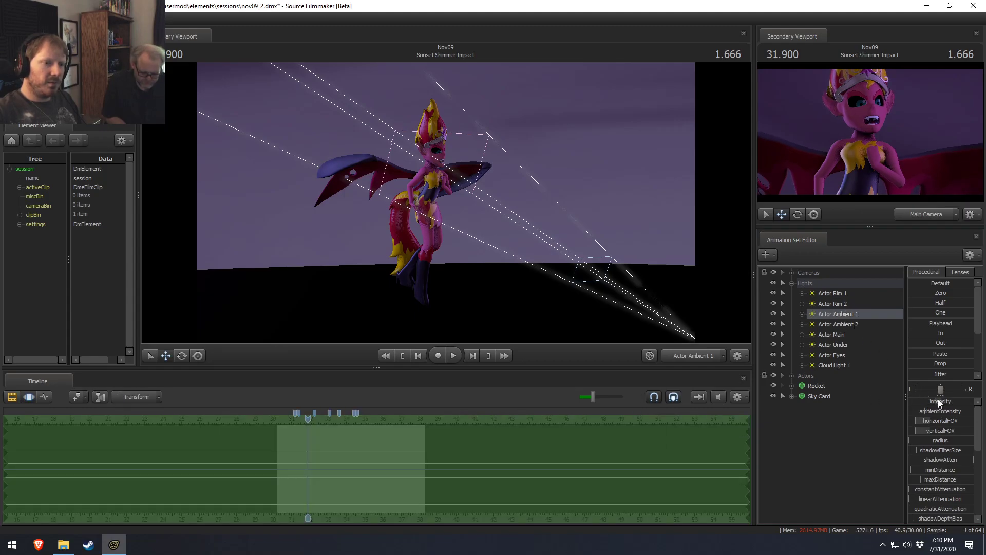
left_click(845, 325)
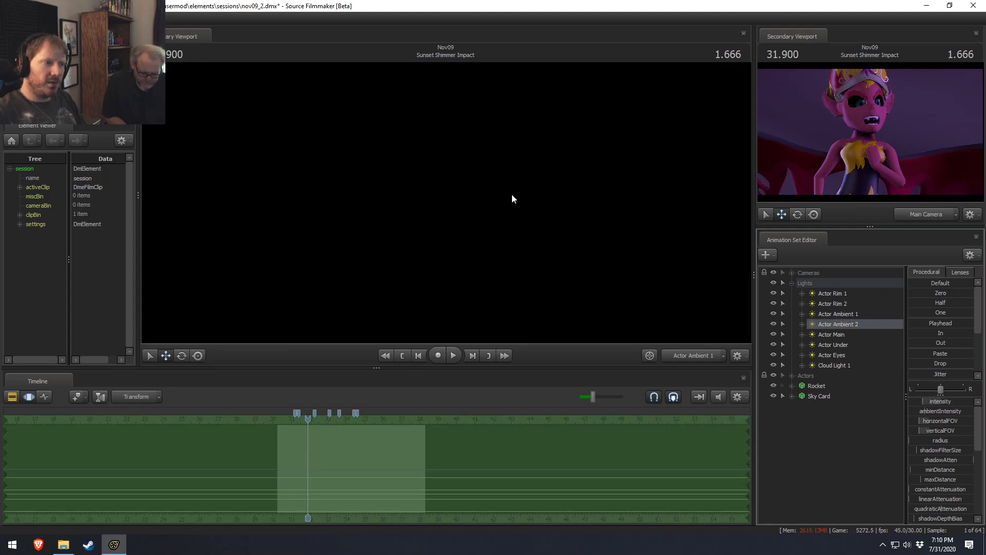
right_click(831, 323)
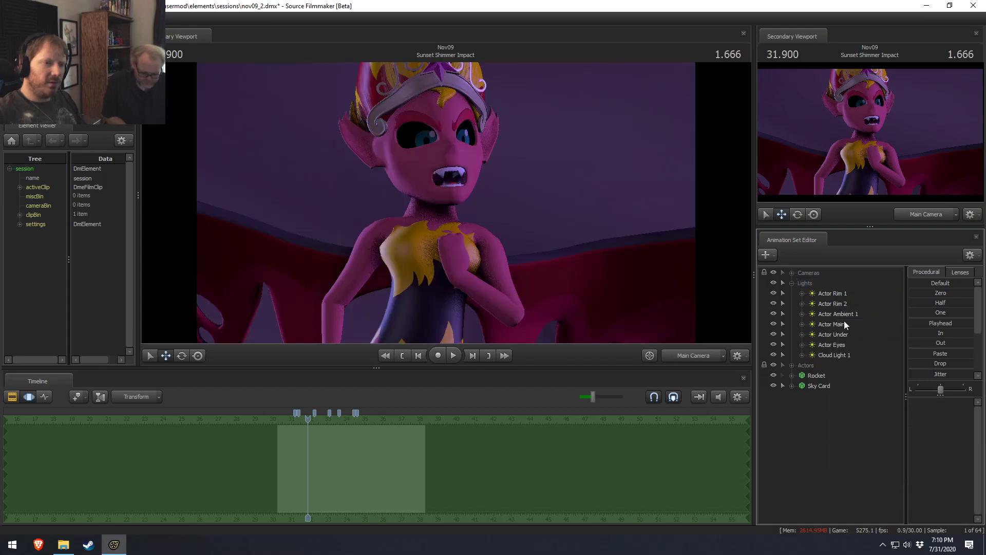
left_click(853, 340)
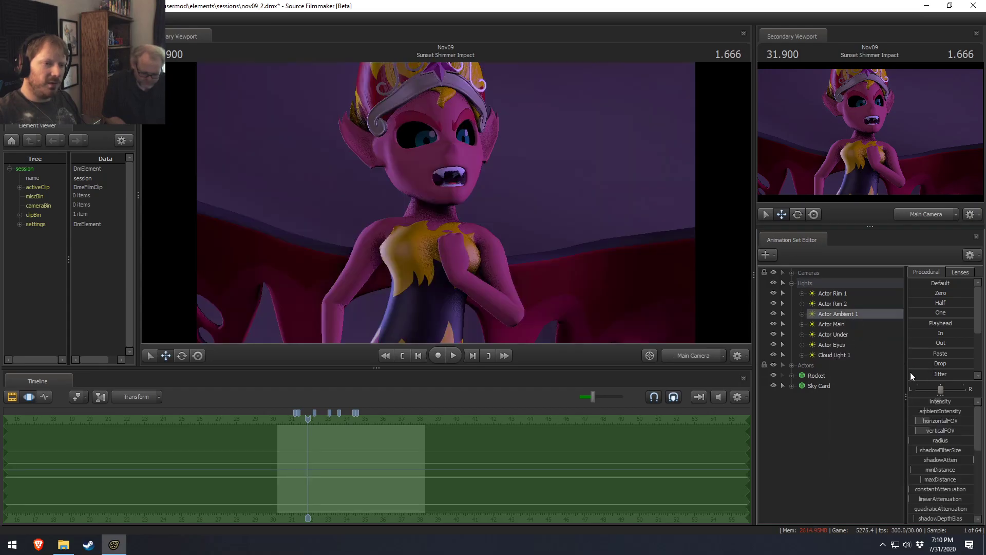
key("F2")
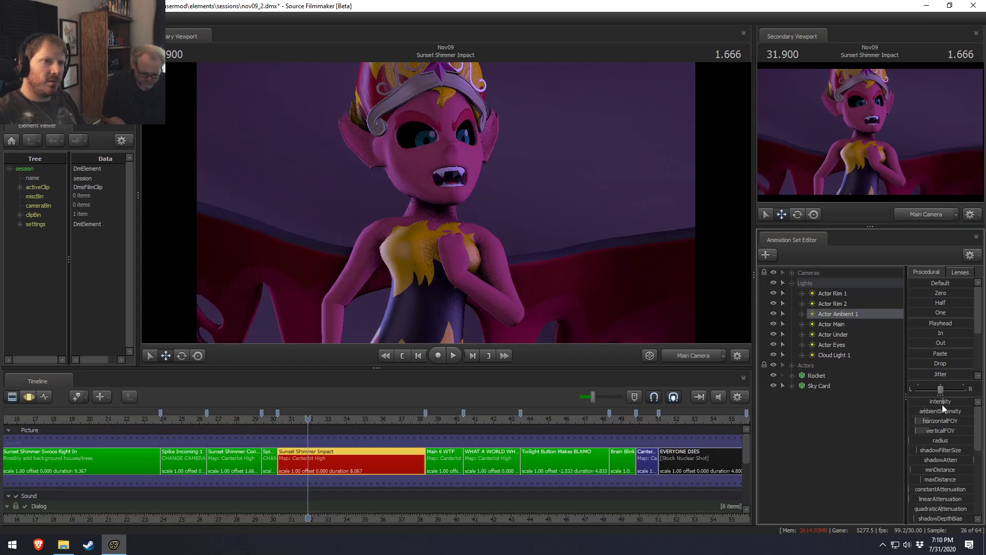
Look through Actor Eyes at 31.900 and move the light in front of Sunset Shimmer so it shines on her face.
left_click_drag(229, 419, 308, 435)
left_click_drag(833, 344, 477, 214)
left_click(477, 214)
left_click(495, 289)
key("F3")
left_click_drag(519, 158, 501, 181)
key("F3")
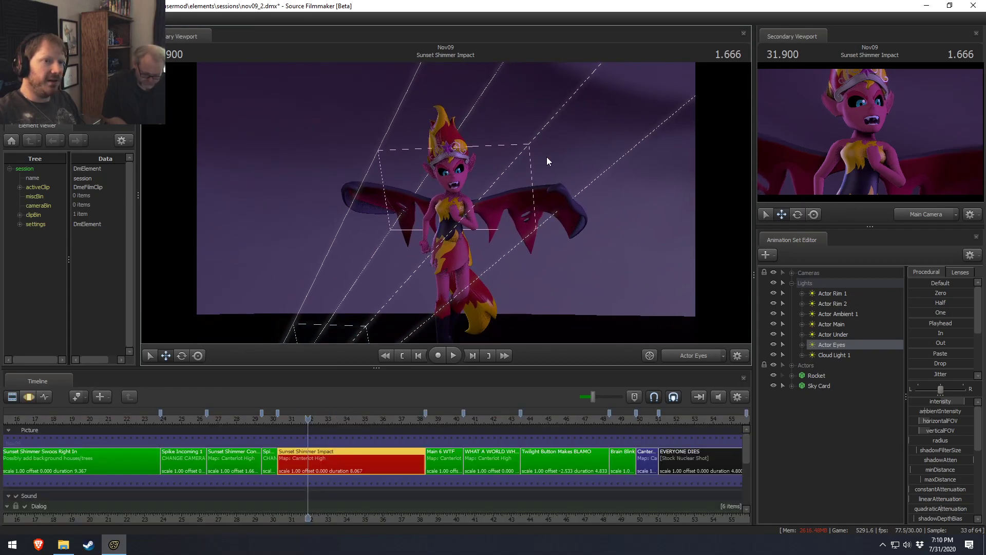
Compare Sunset Shimmer's face and eye lighting between the Continues Monologue shot near 29.266 and the Impact shot at 32.766.
mouse_move(255, 418)
left_mouse_down()
mouse_move(232, 424)
mouse_move(260, 430)
left_mouse_up()
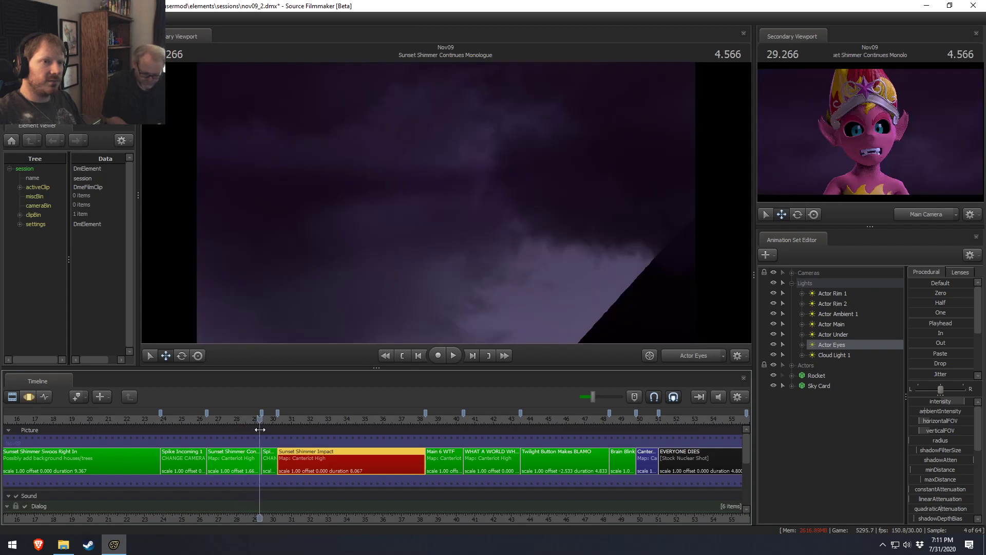
mouse_move(320, 417)
left_mouse_down()
mouse_move(337, 421)
mouse_move(312, 420)
mouse_move(324, 422)
left_mouse_up()
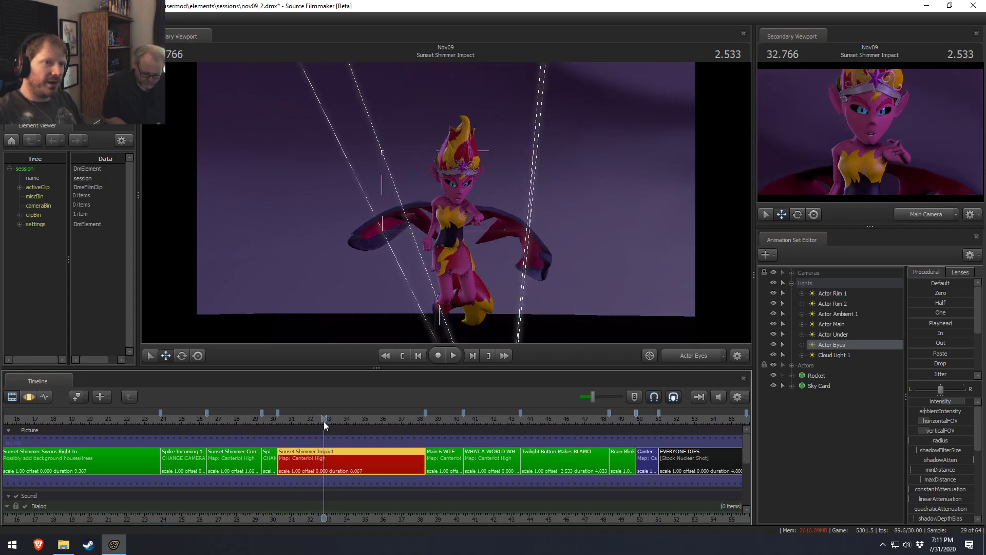
left_click_drag(248, 417, 259, 418)
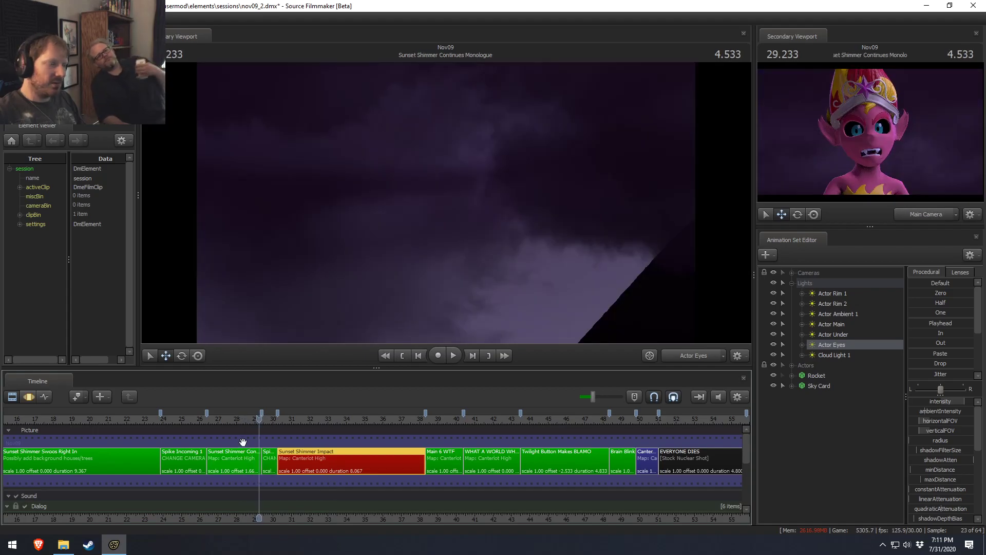
Adjust the Actor Eyes intensity in the Sunset Shimmer Continues Monologue shot and review its slider range settings.
left_click(255, 454)
left_click(829, 355)
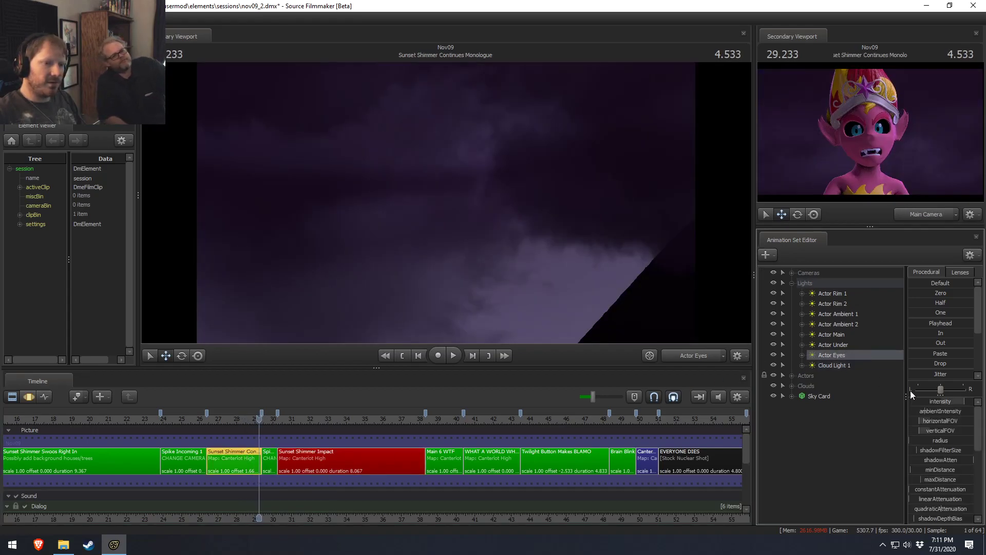
left_click(952, 402)
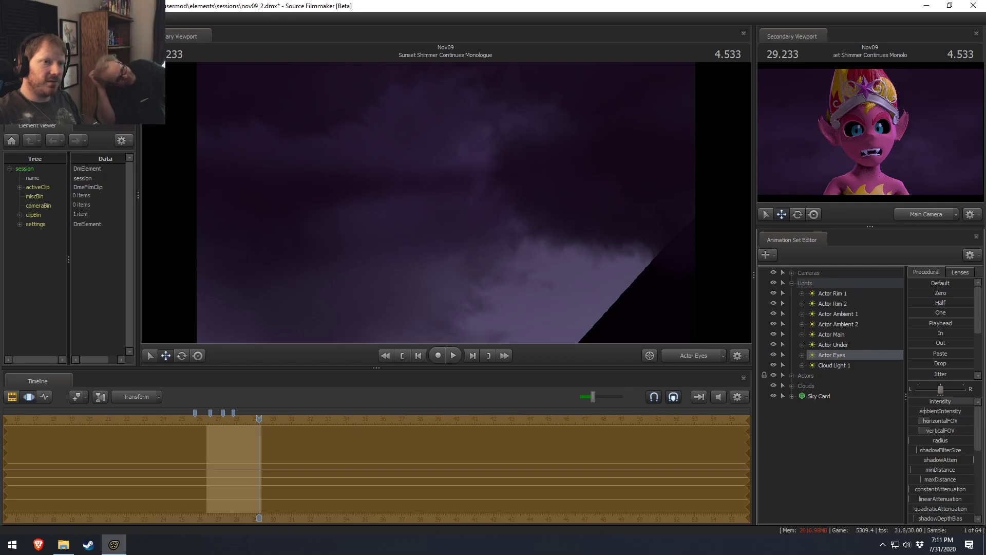
right_click(951, 403)
left_click(955, 415)
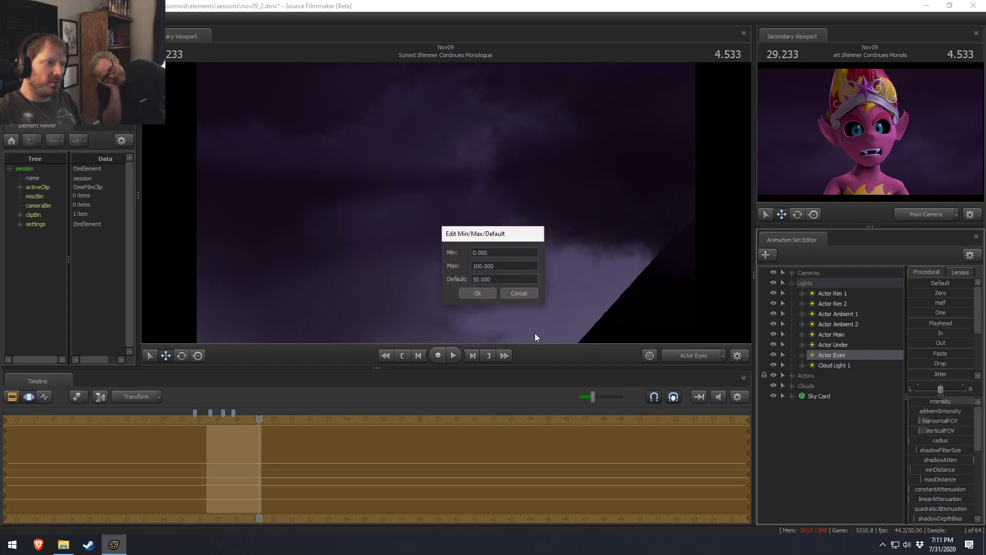
left_click(486, 293)
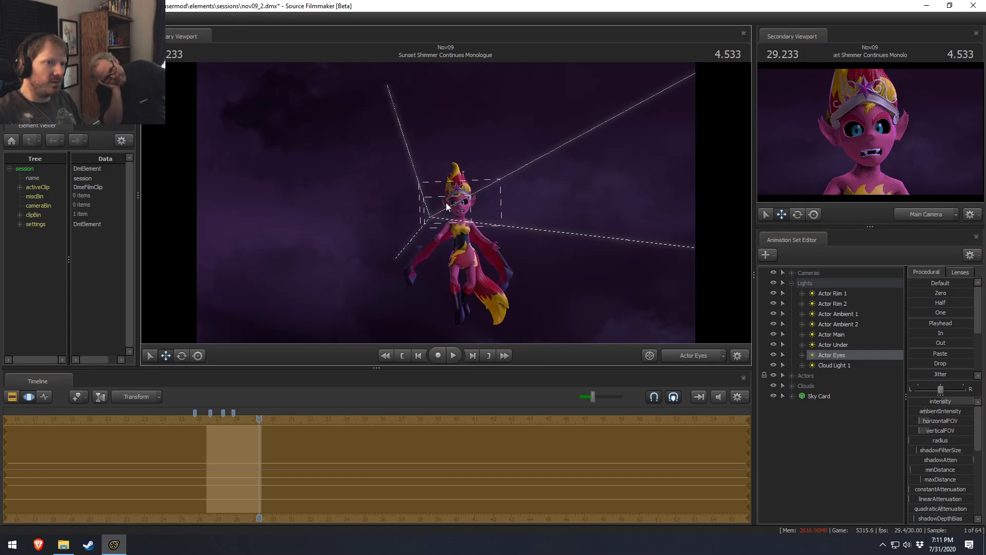
Compare Sunset Shimmer's lighting between the Swoops Right In shot near 23.666 and the Continues Monologue shot at 29.300.
key("ctrl+1")
left_click_drag(129, 420, 158, 436)
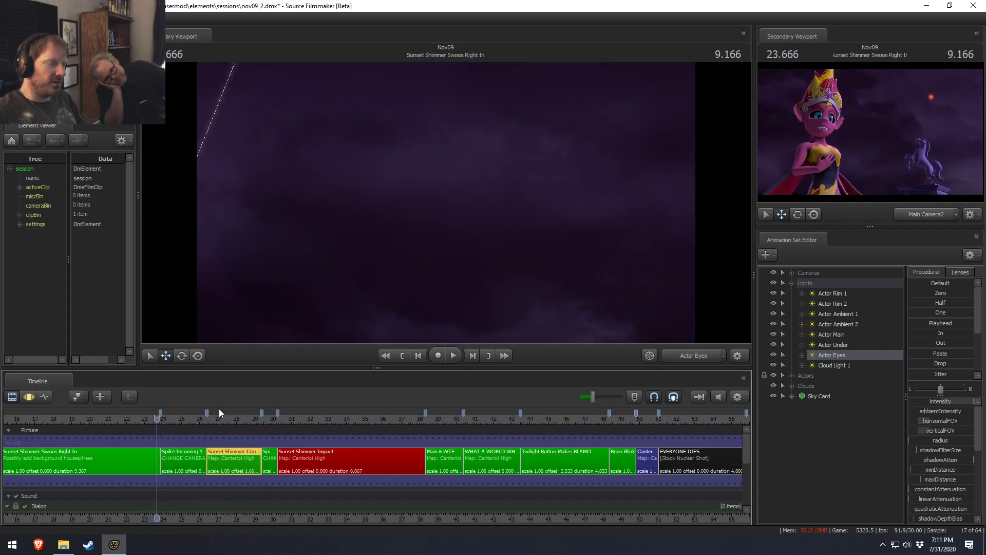
left_click_drag(238, 420, 261, 419)
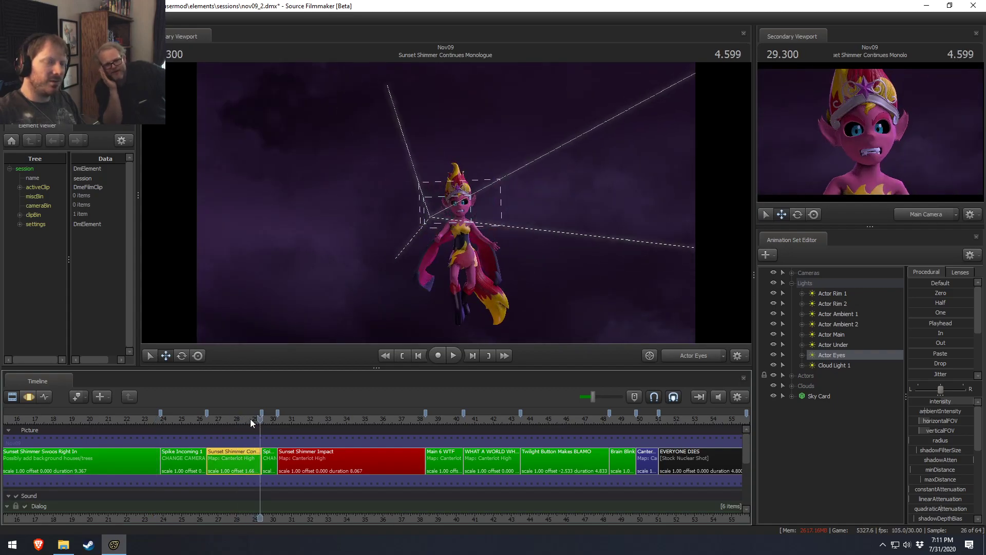
Look through Actor Rim 2 in the Continues Monologue shot and examine the rim and ambient lights.
left_click(833, 303)
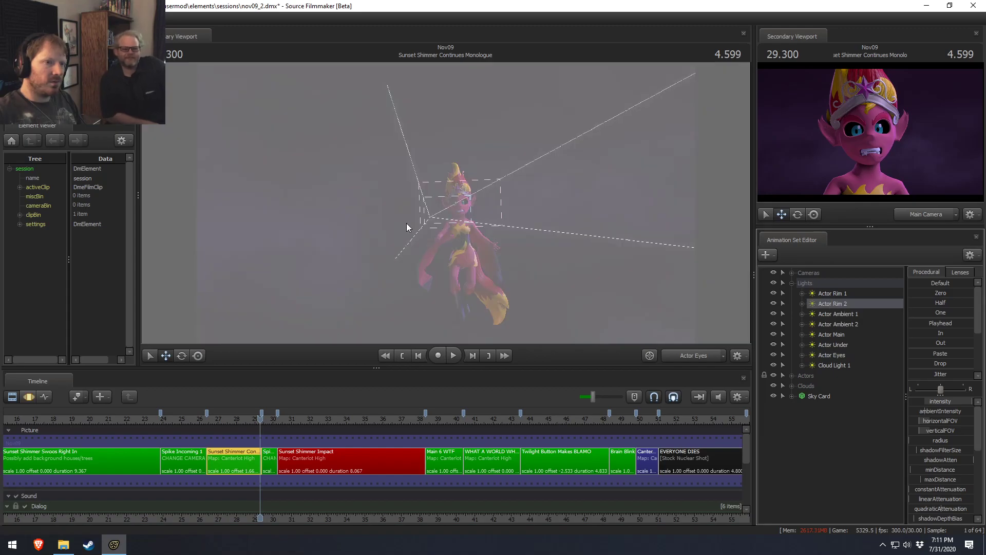
key("F3")
left_click_drag(523, 213, 443, 202)
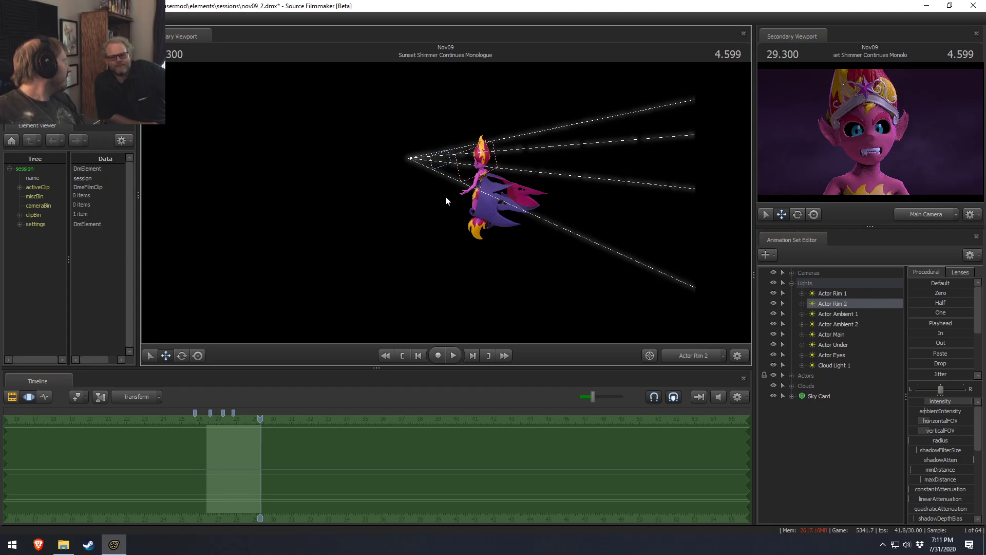
left_click_drag(532, 231, 552, 224)
left_click_drag(447, 207, 470, 183)
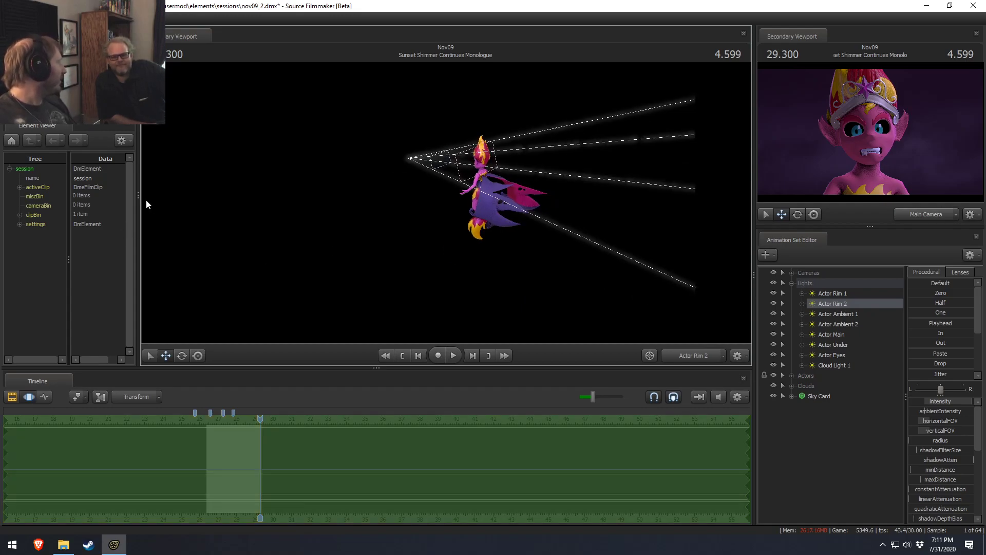
mouse_move(461, 208)
left_mouse_down()
mouse_move(437, 207)
mouse_move(460, 207)
left_mouse_up()
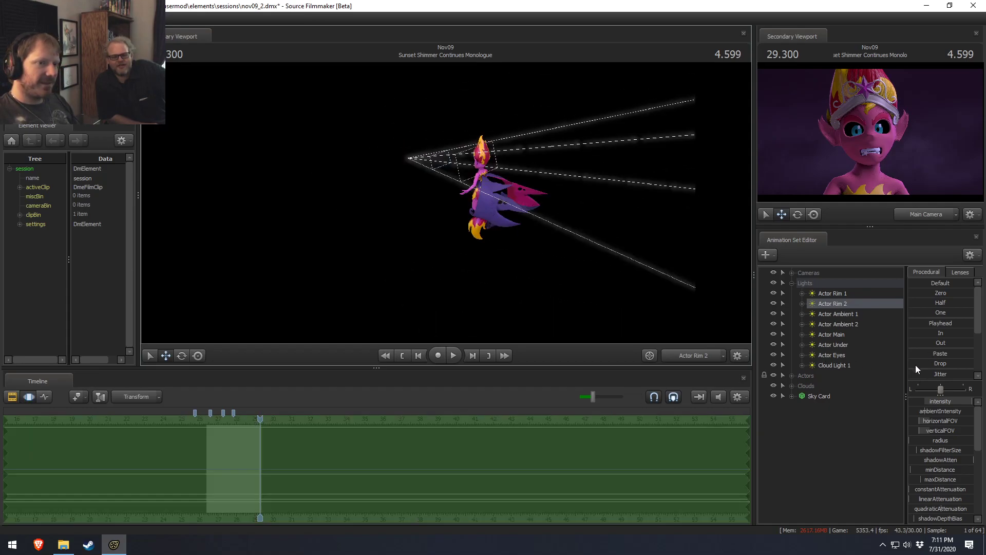
left_click(838, 294)
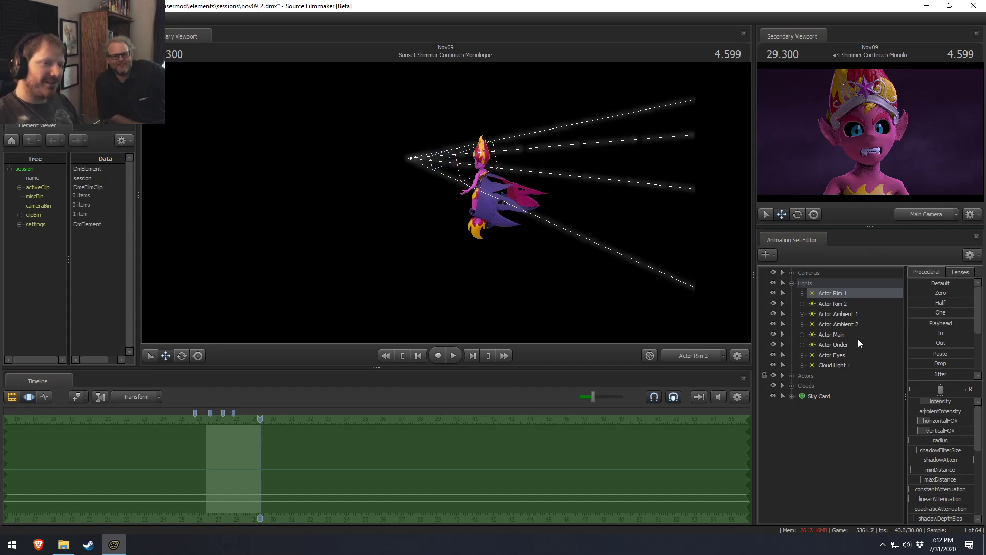
left_click(842, 303)
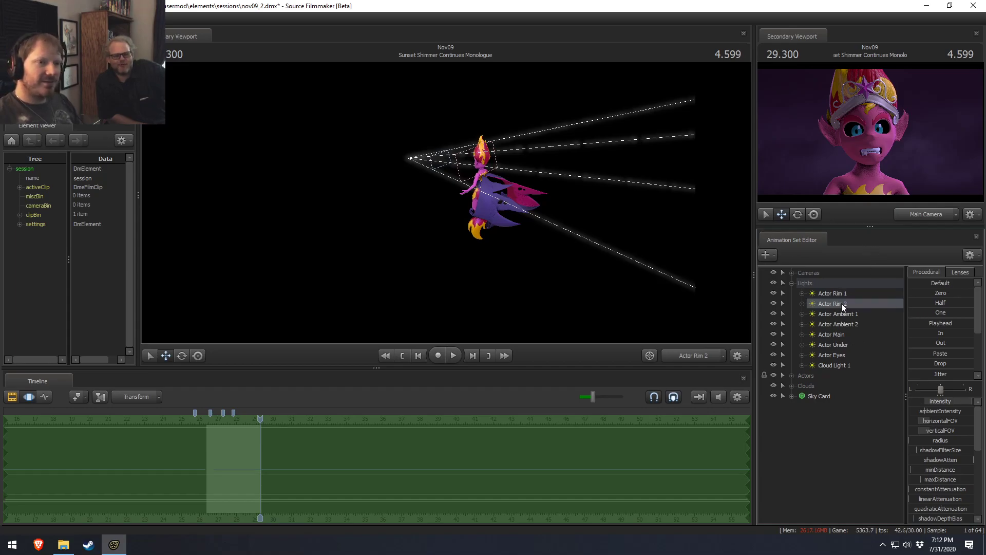
left_click(848, 325)
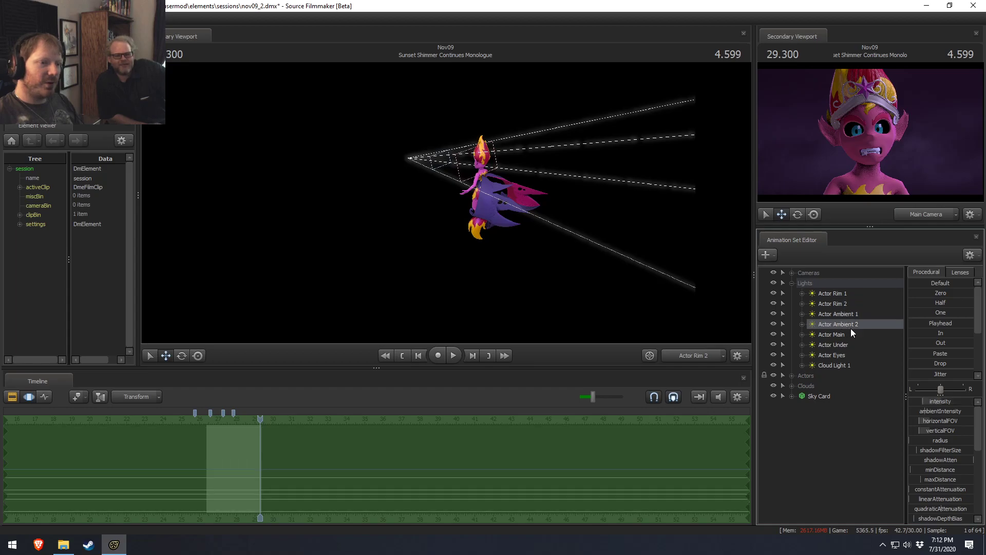
key("F2")
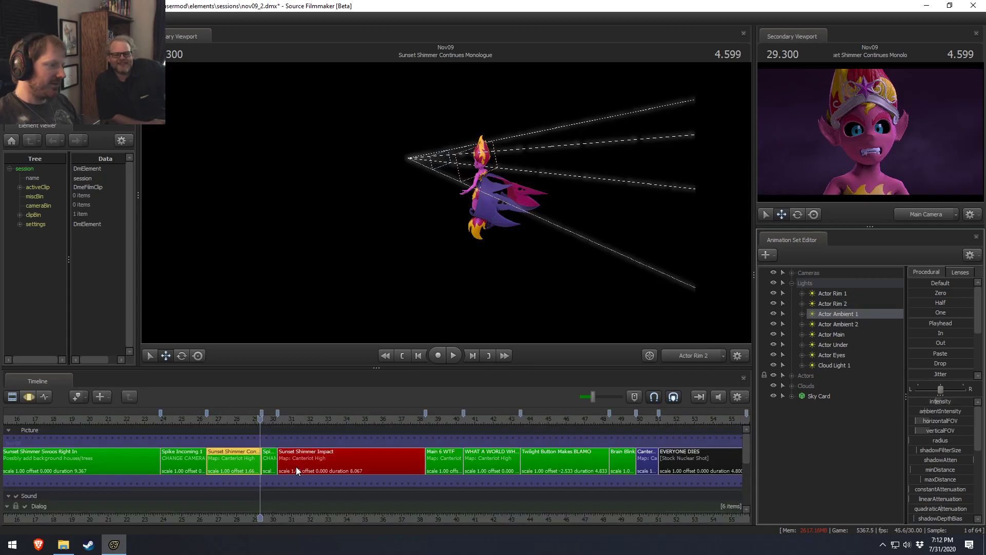
Raise the Actor Rim 1 intensity slightly in the Sunset Shimmer Impact shot at 31.566 and play the shot back.
left_click(295, 466)
left_click_drag(295, 419, 302, 419)
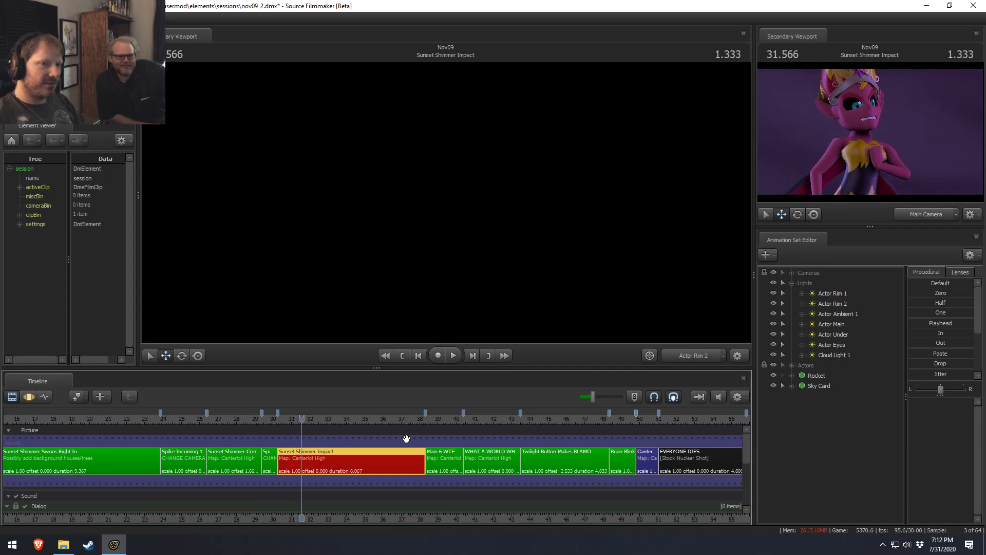
left_click(844, 295)
key("F3")
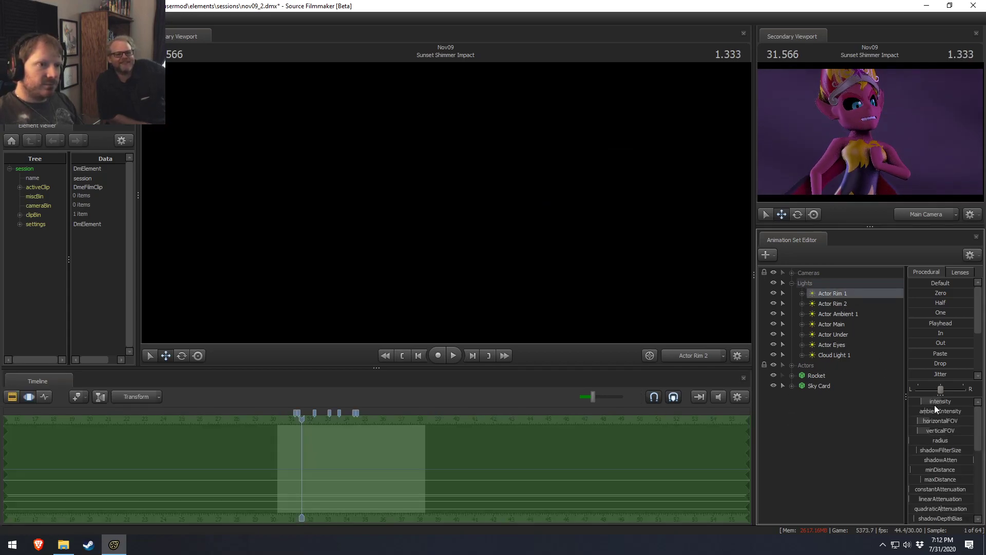
key("F4")
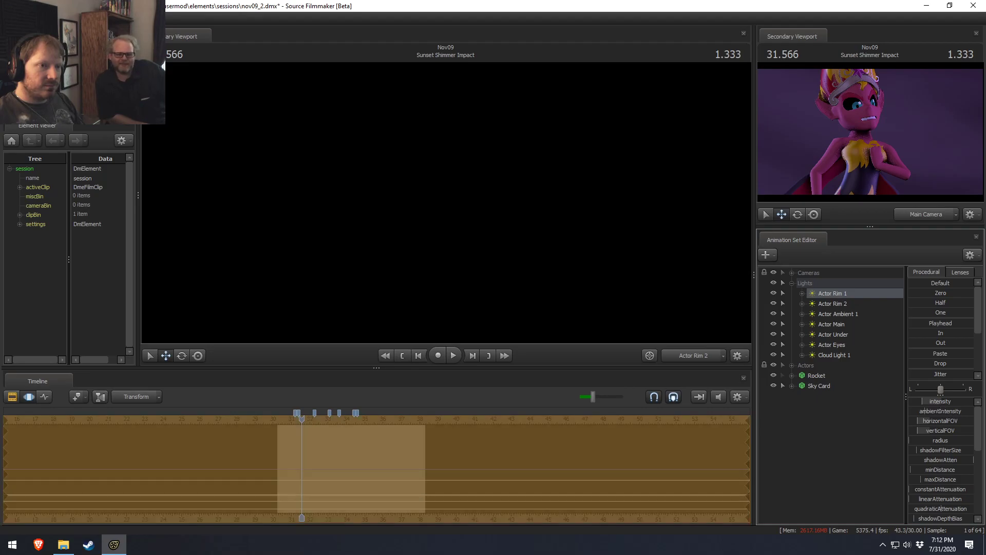
key("F2")
key("space")
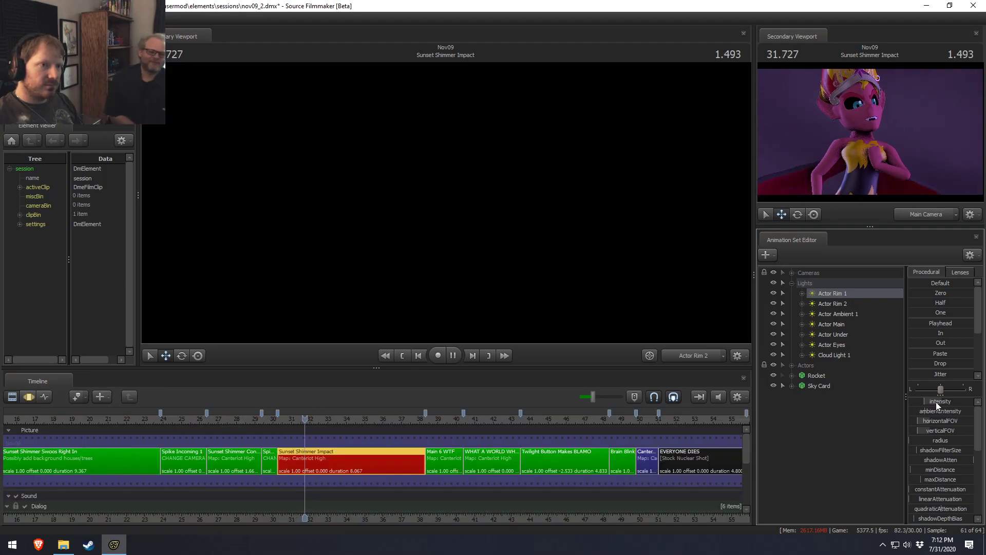
key("space")
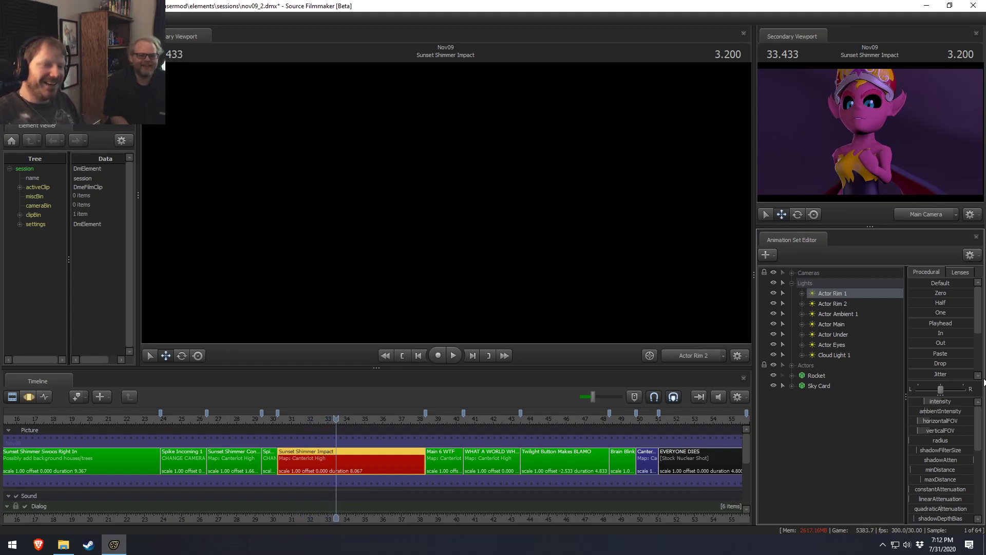
Check the view from Actor Under and delete the Actor Main light from the Sunset Shimmer Impact shot.
left_click(824, 324)
left_click(837, 335)
left_click(488, 215)
left_click(496, 285)
key("ctrl+2")
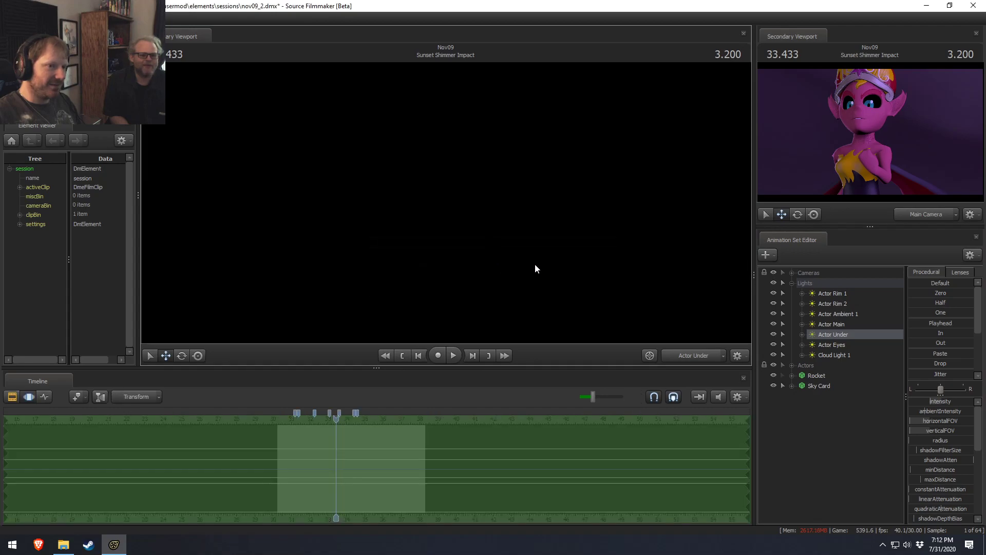
right_click(849, 328)
left_click(872, 343)
Move the Actor Under light below Sunset Shimmer so it shines up at her and lower its intensity.
left_click_drag(834, 324, 480, 242)
left_click(511, 268)
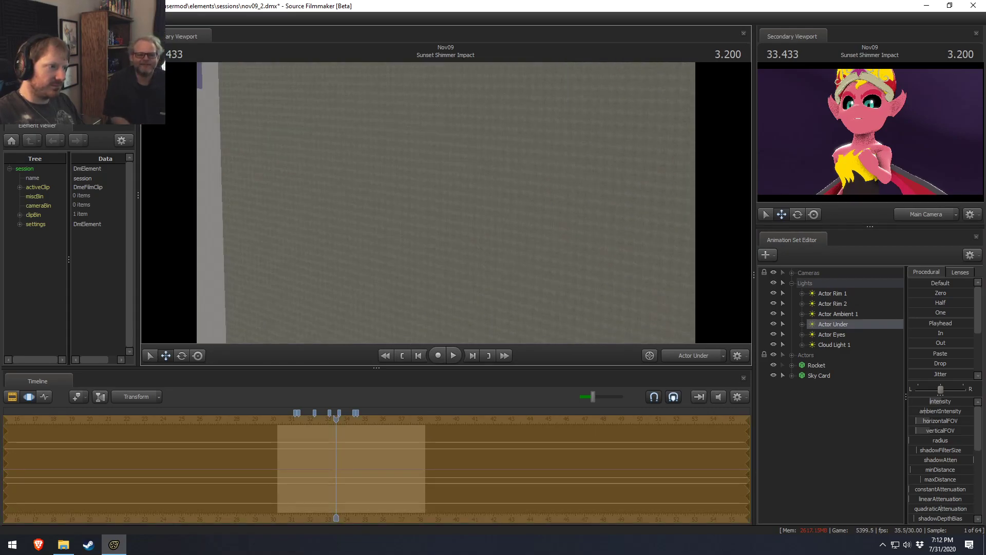
left_click_drag(445, 199, 468, 223)
right_click(446, 200)
left_click(467, 223)
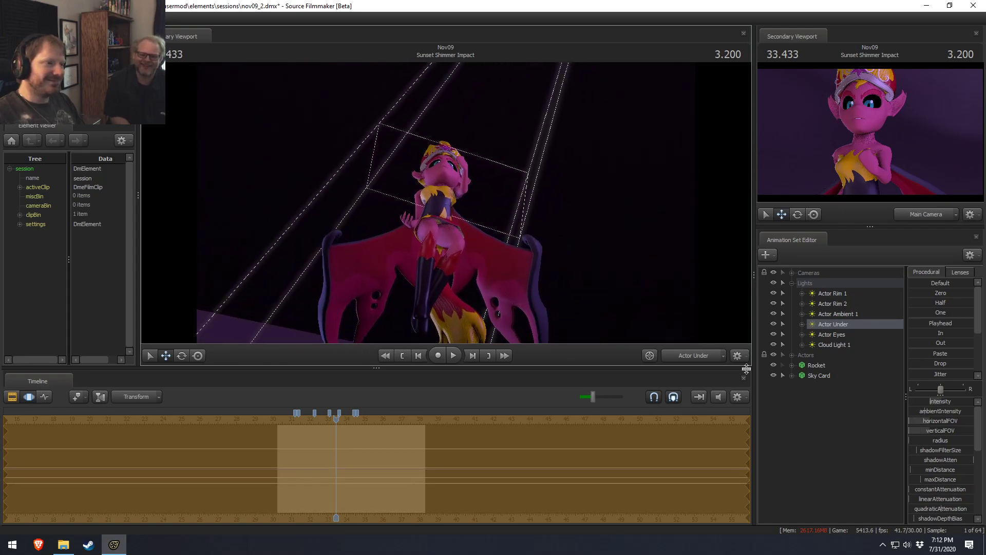
left_click_drag(947, 402, 947, 402)
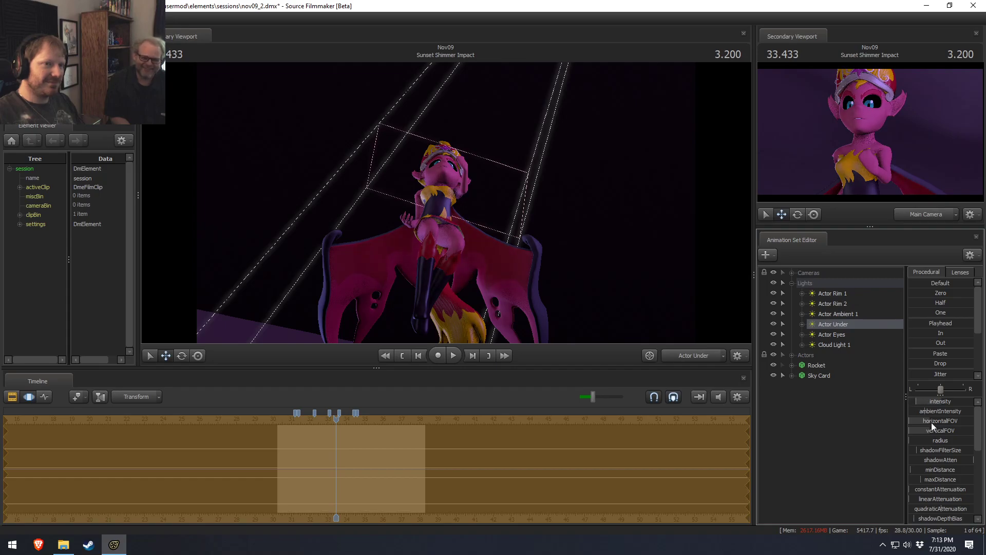
Play the Impact shot from 33.433 through Main Camera to check the lighting.
key("F2")
key("F3")
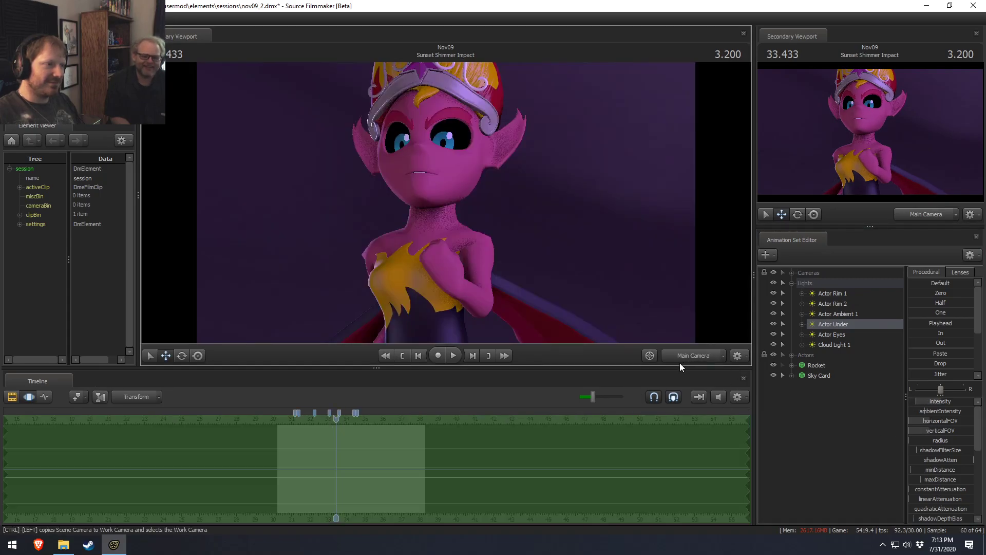
key("space")
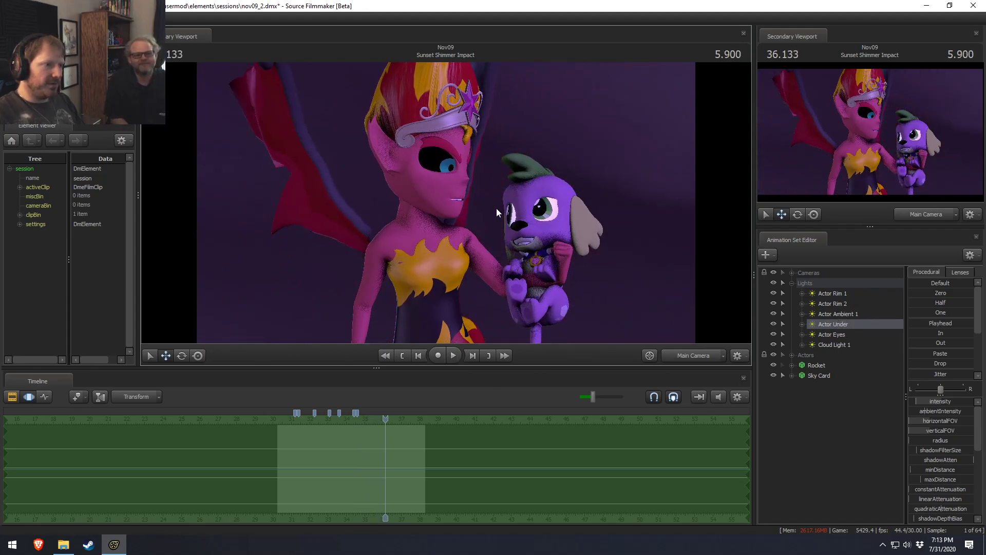
Look through Actor Eyes at 36.133 and shift the light slightly relative to Sunset Shimmer and the dog.
double_click(832, 334)
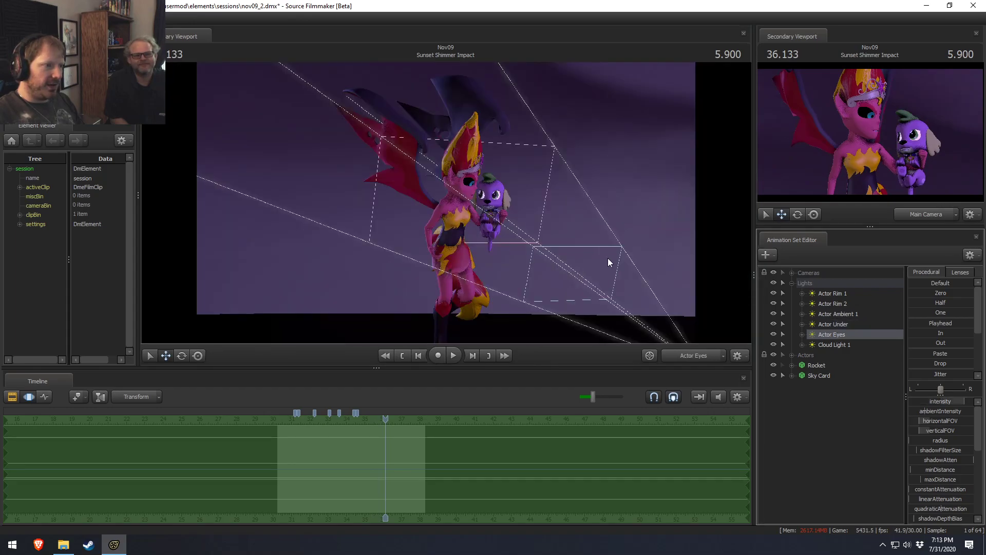
key("F2")
left_click_drag(609, 258, 454, 202)
key("F3")
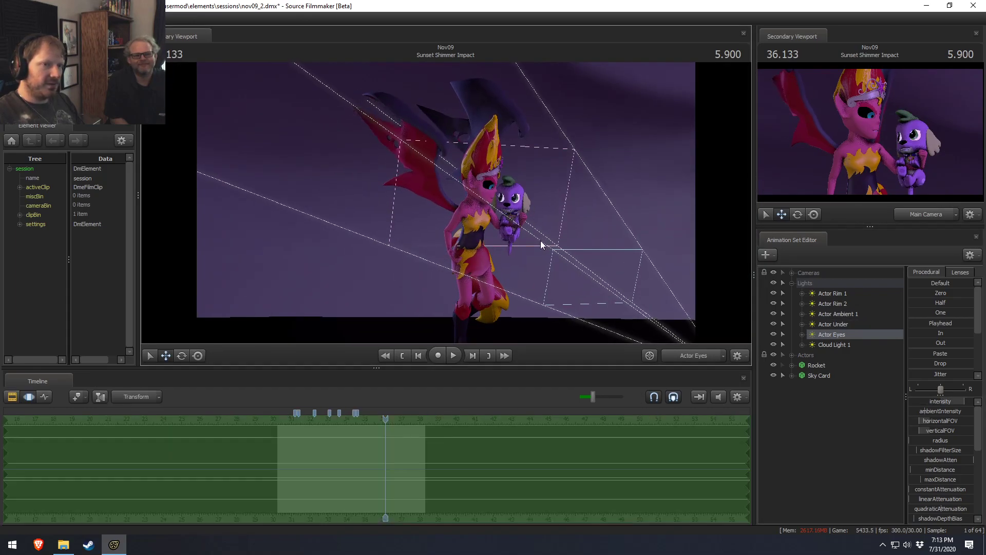
Review the Actor Eyes properties and examine both characters' lighting through Main Camera between 36.533 and 35.566.
mouse_move(956, 400)
left_mouse_down()
mouse_move(937, 400)
mouse_move(956, 400)
left_mouse_up()
scroll(947, 473, "down", 5)
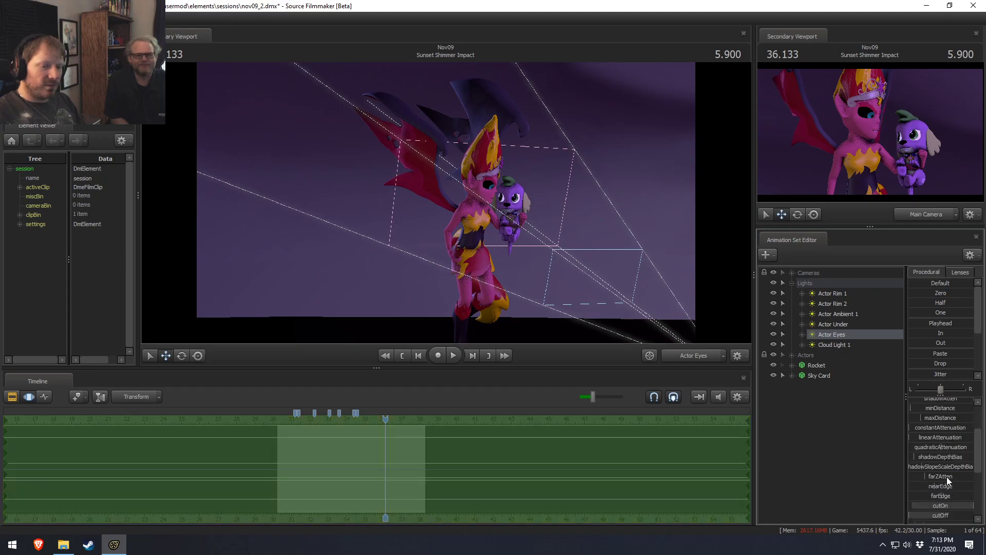
left_click(952, 482)
left_click_drag(951, 482, 946, 469)
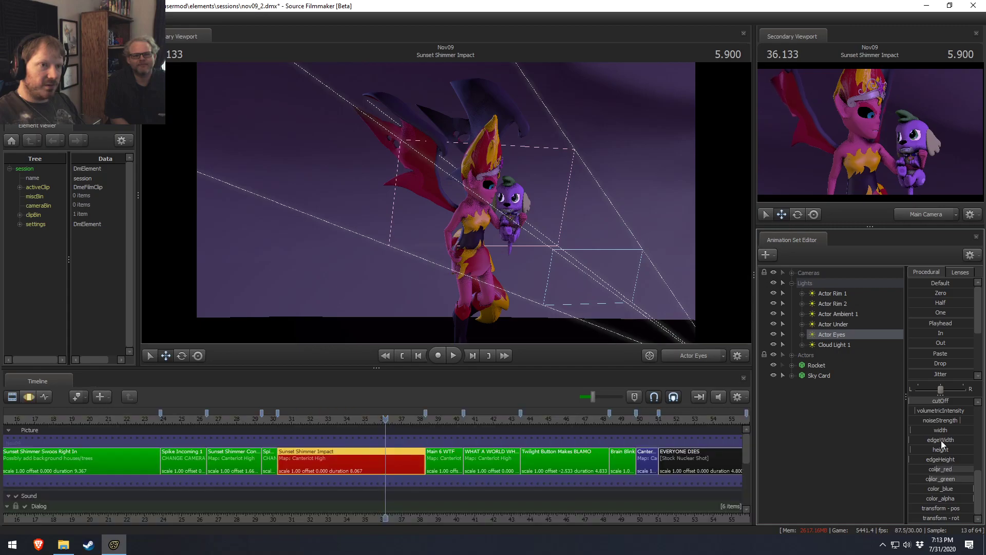
left_click(671, 356)
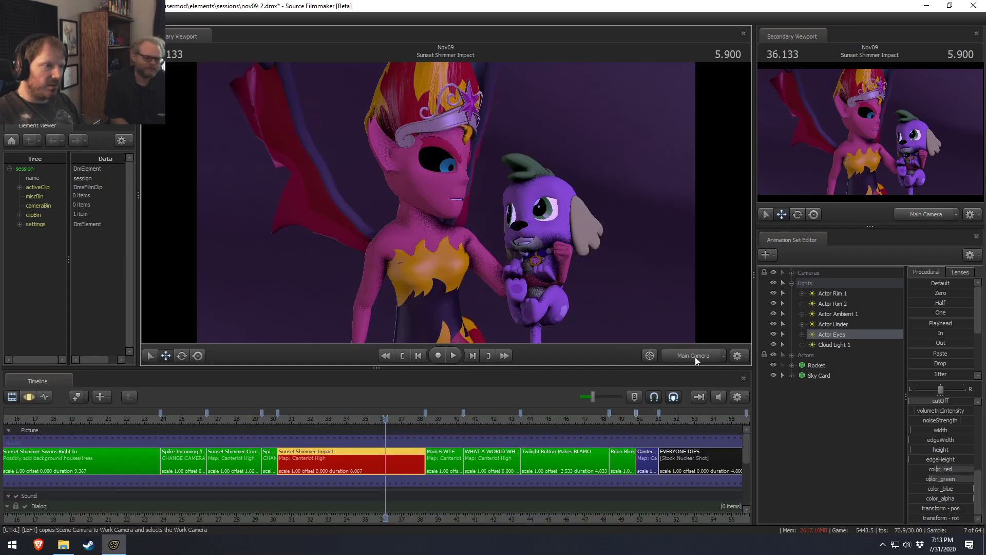
key("F3")
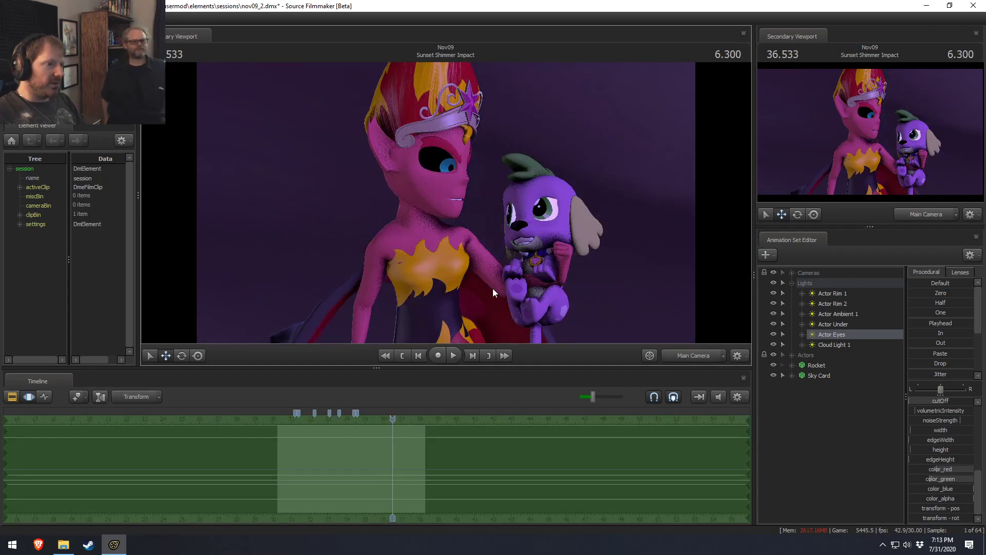
mouse_move(389, 427)
left_mouse_down()
mouse_move(362, 429)
mouse_move(375, 431)
left_mouse_up()
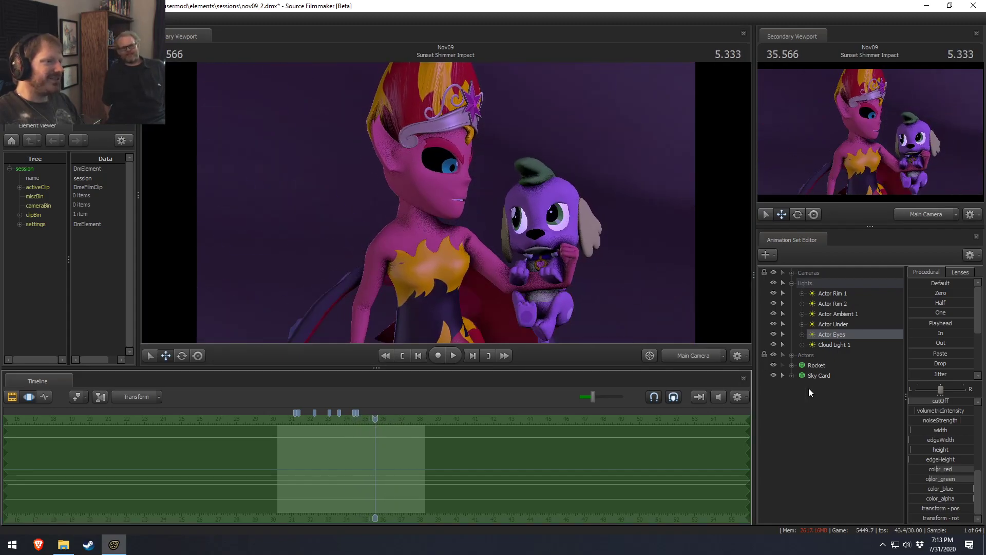
Remap the Actor Eyes intensity range to a maximum of 1000 and raise the light's intensity until both characters' eyes glow.
scroll(948, 410, "up", 10)
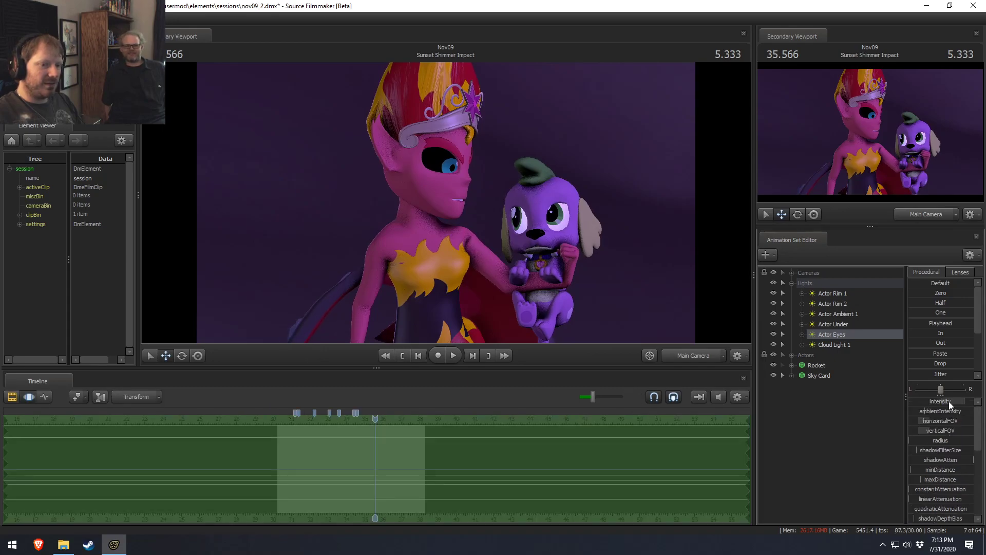
right_click(953, 405)
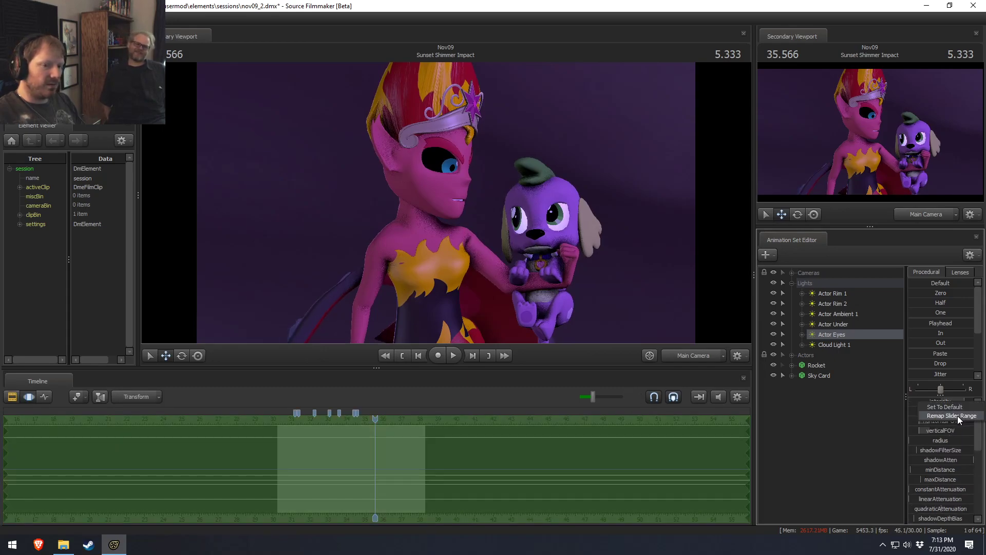
left_click(945, 410)
left_click(477, 266)
type("000.000")
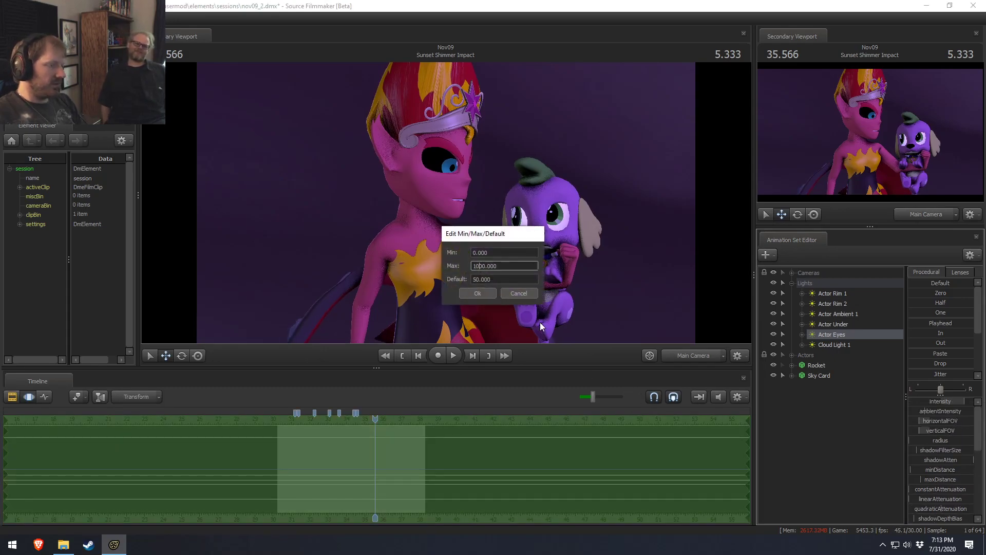
key("Return")
left_click_drag(944, 403, 961, 402)
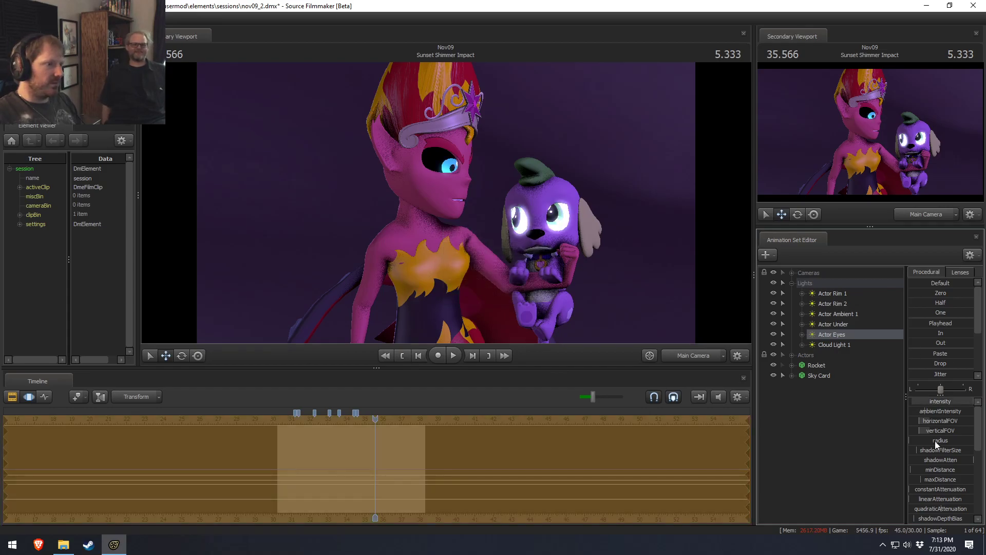
Lower the Actor Eyes green and blue colour values so the dog's eyes glow red.
scroll(946, 462, "down", 5)
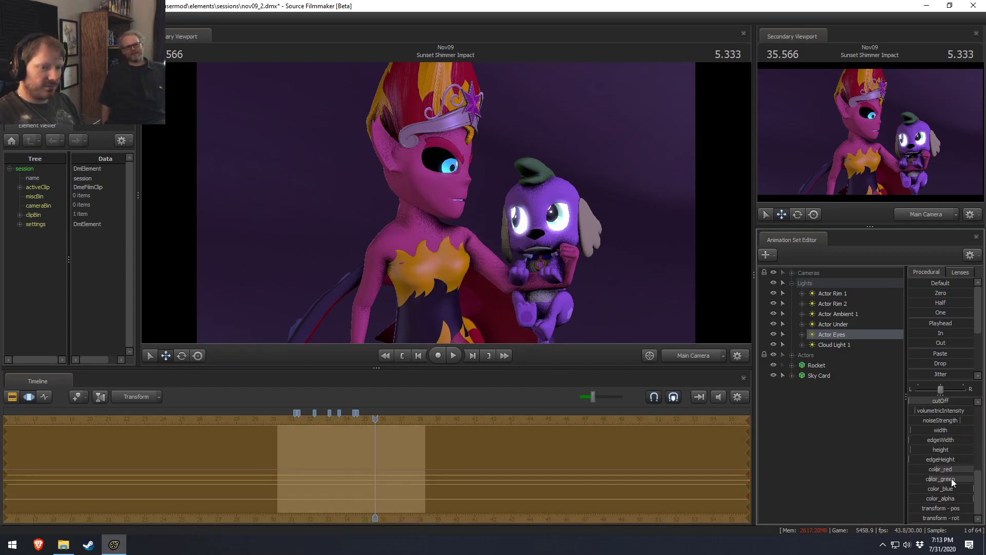
left_click_drag(952, 479, 920, 479)
left_click_drag(976, 489, 917, 488)
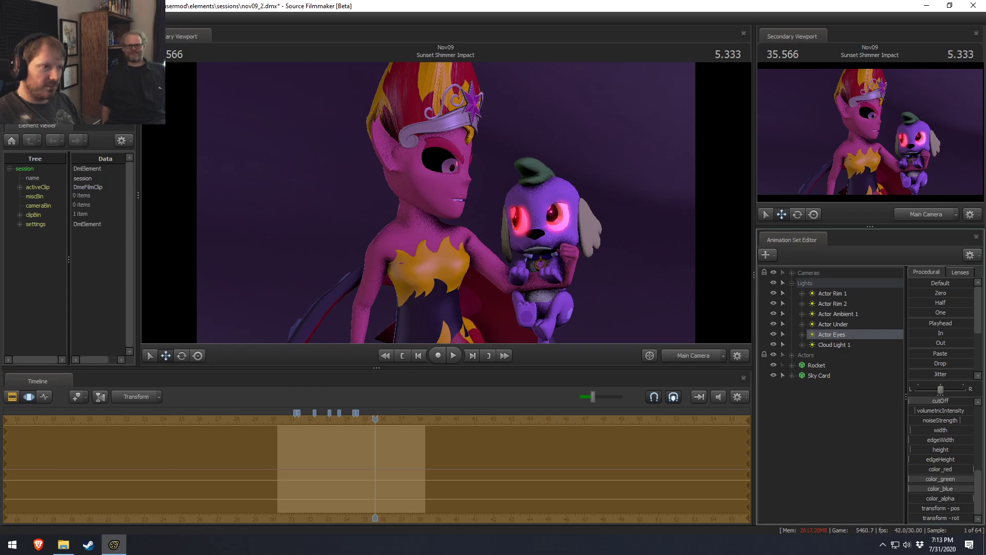
Play the Impact shot to check the glowing eyes, and discard the Actor Eyes intensity and colour changes.
key("F2")
left_click(309, 424)
key("space")
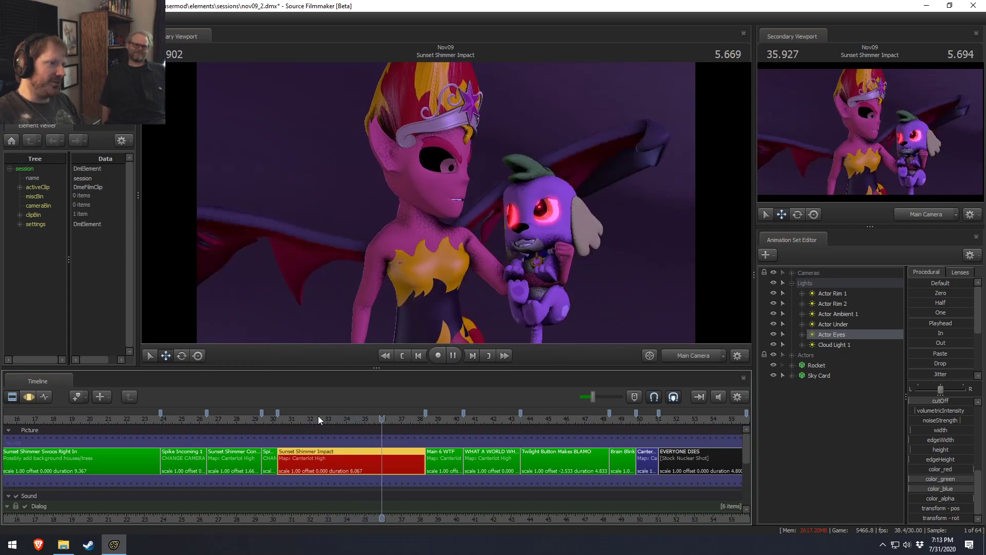
key("space")
key("F3")
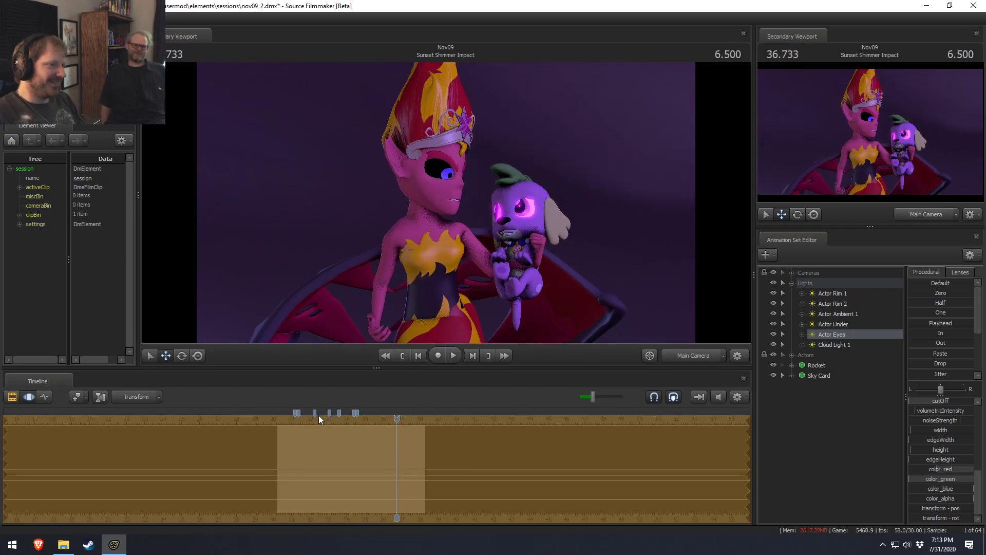
key("F2")
key("F3")
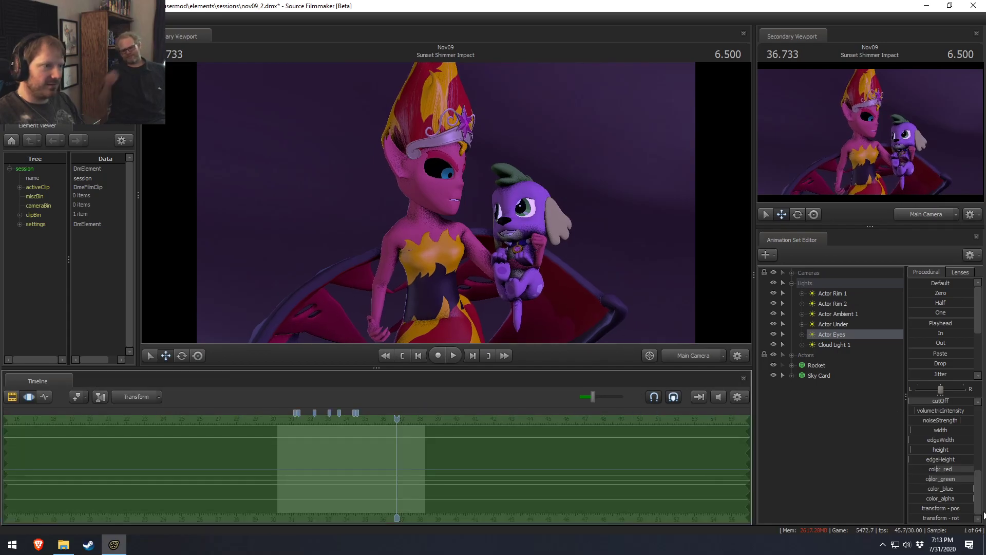
Play the Impact shot from 35.233 through the rocket hit to check the original eye lighting.
scroll(917, 488, "up", 5)
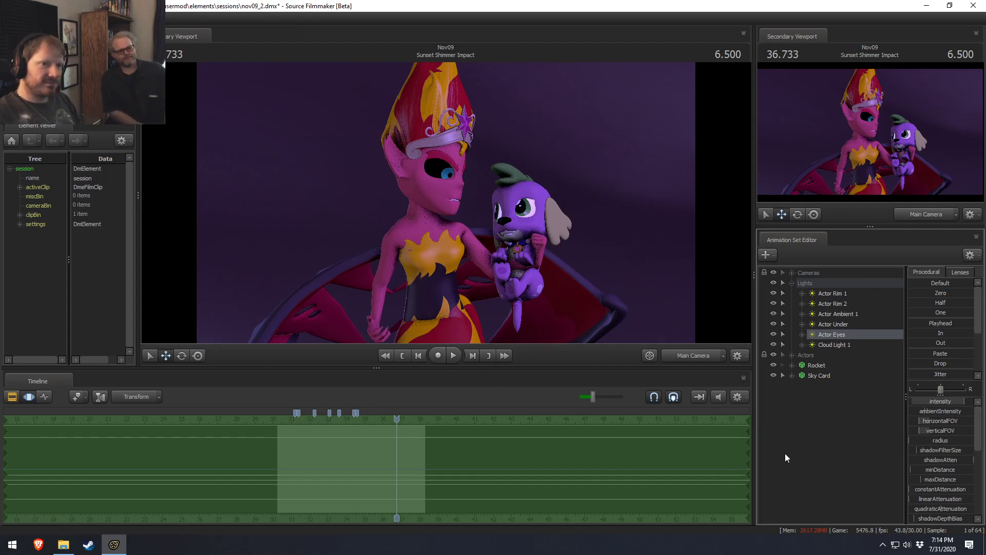
key("F2")
key("F3")
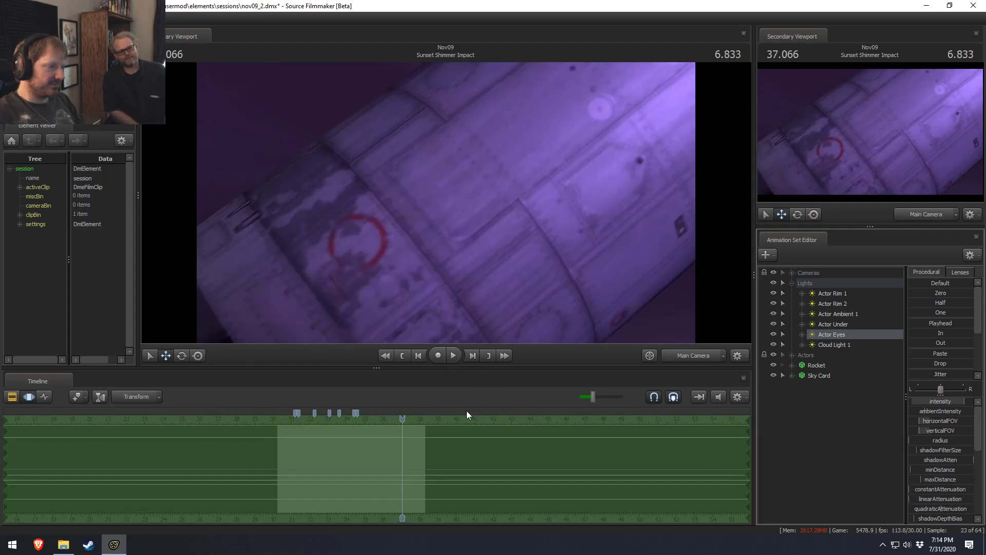
left_click_drag(403, 419, 368, 422)
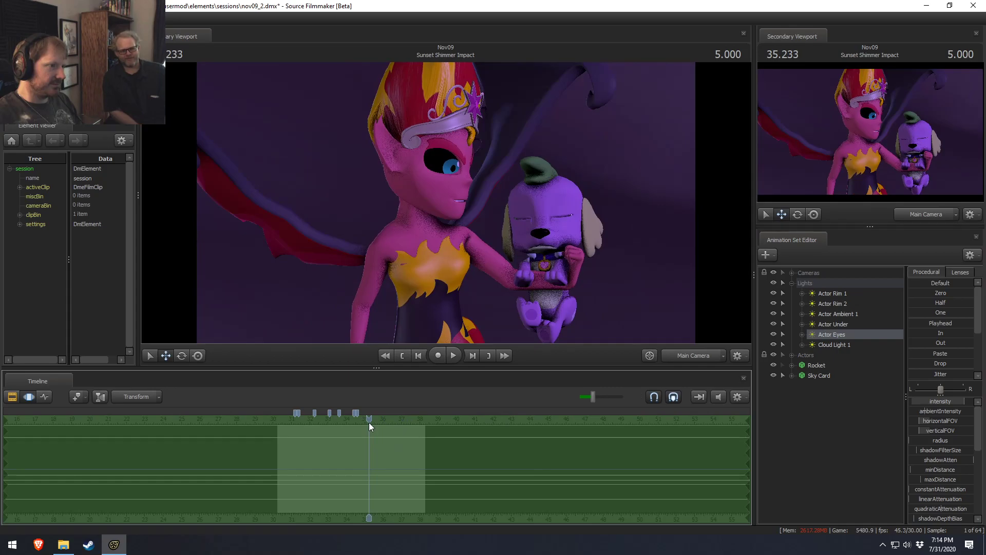
key("space")
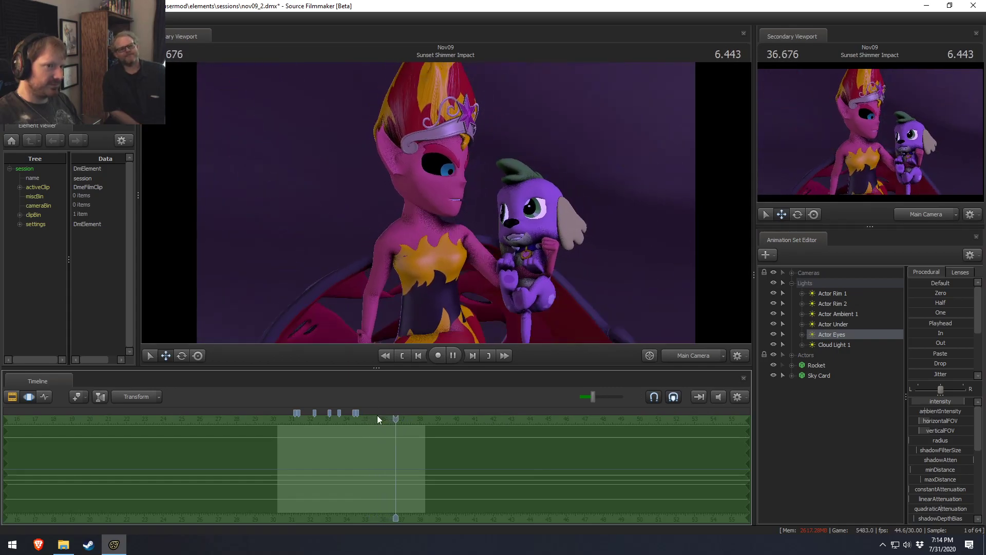
key("space")
Step to the impact frame at 36.833 and examine the dog's face against the rocket up close through the Work Camera.
key("F3")
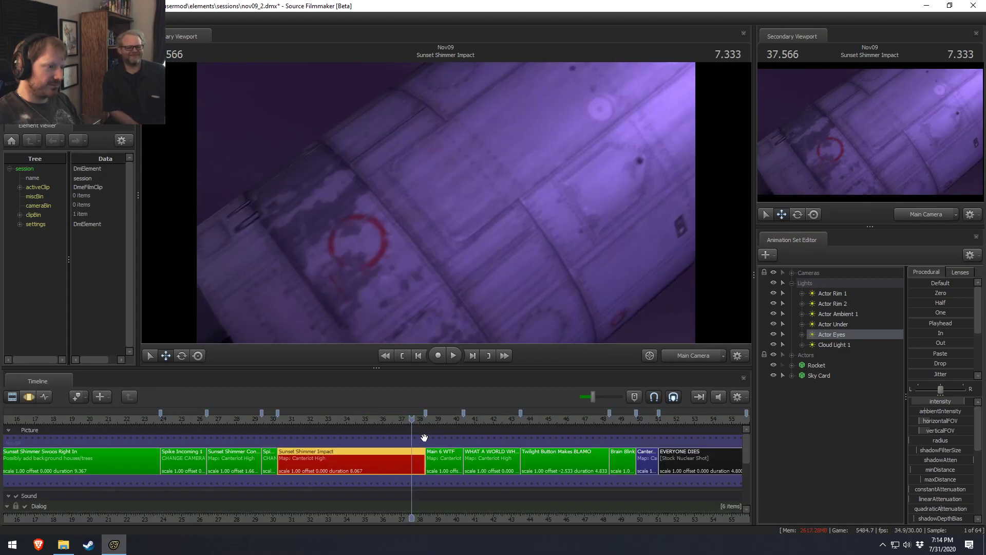
left_click_drag(411, 419, 399, 420)
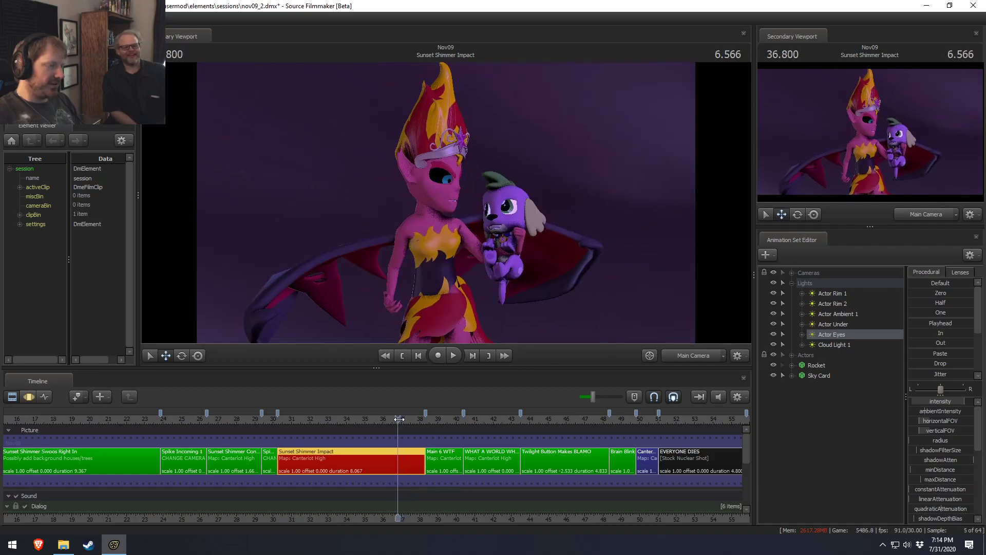
key("Right")
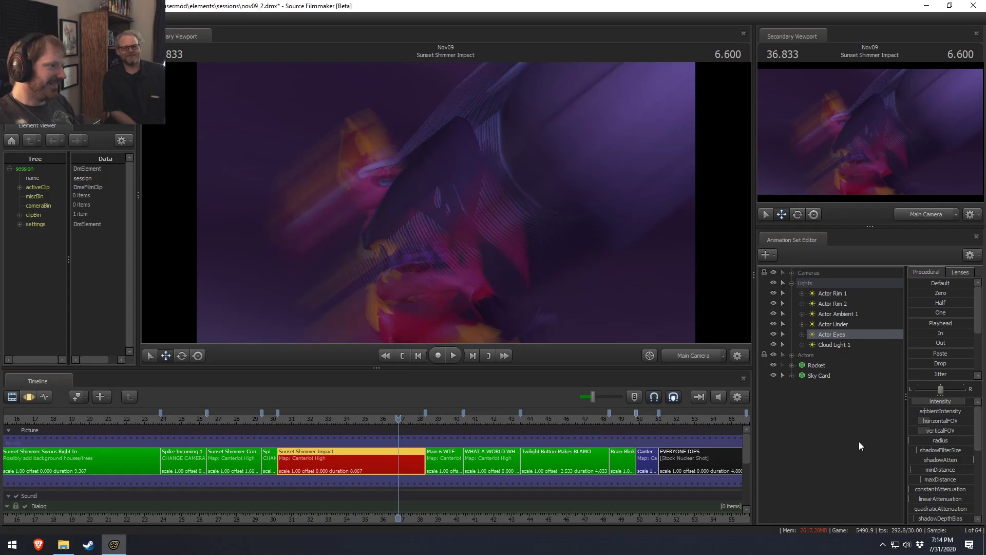
key("F2")
left_click(694, 355)
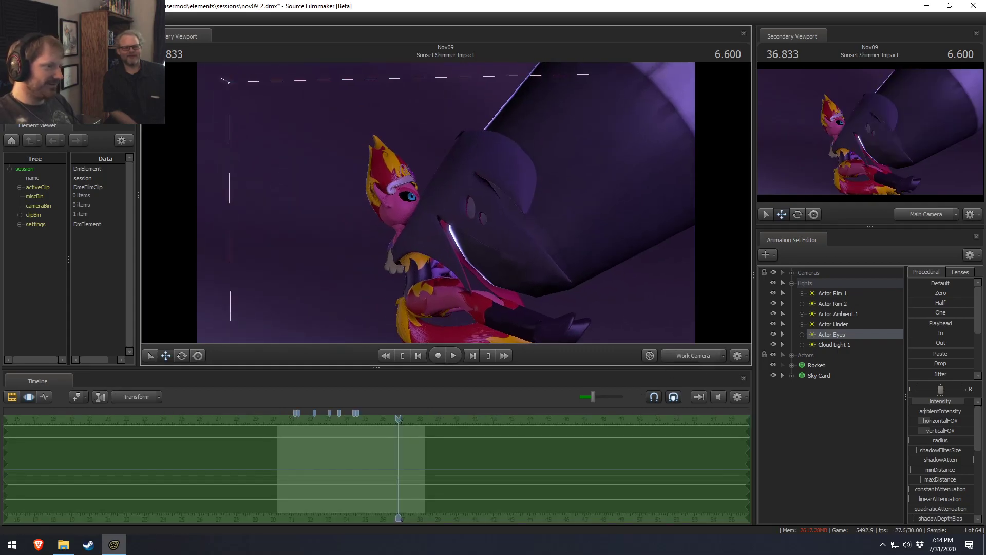
left_click_drag(446, 203, 606, 347)
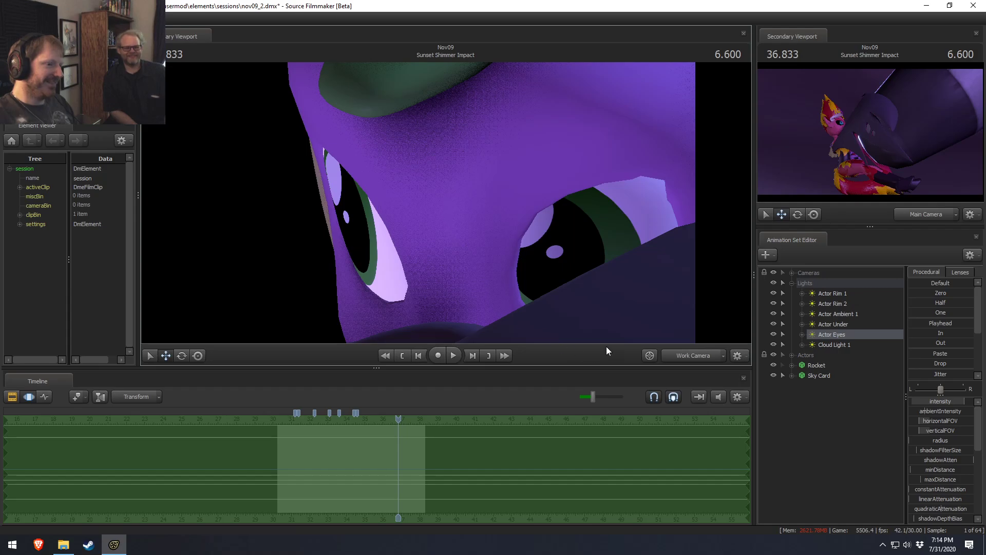
left_click(706, 359)
Replay the rocket impact several times through Main Camera, including once from 36.433.
key("F2")
key("space")
key("space")
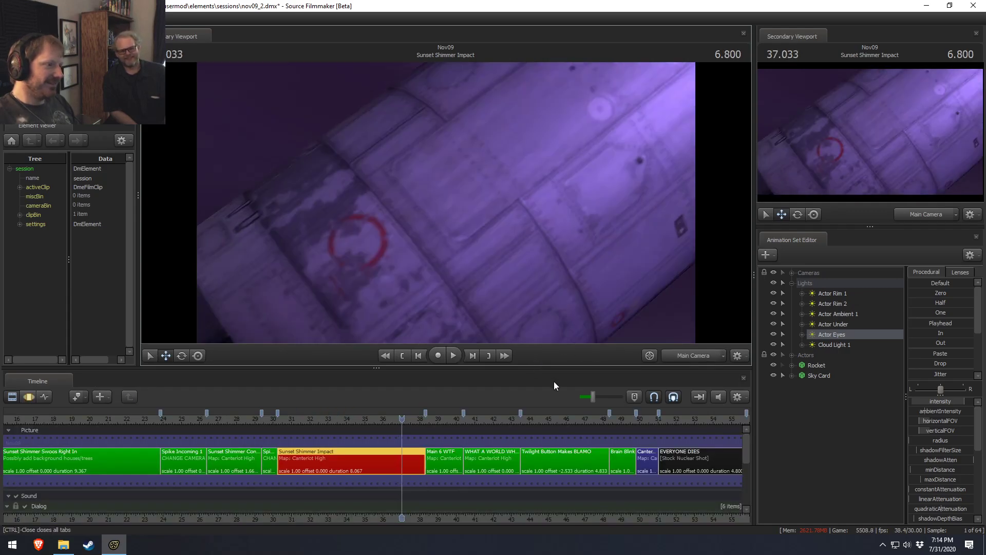
left_click(374, 421)
key("space")
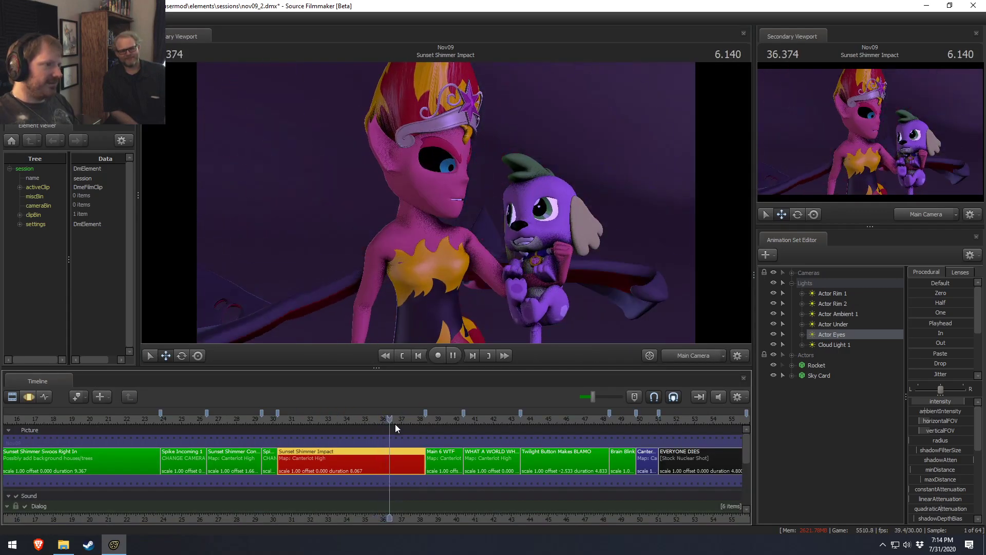
key("space")
left_click_drag(400, 424, 390, 421)
left_click(391, 420)
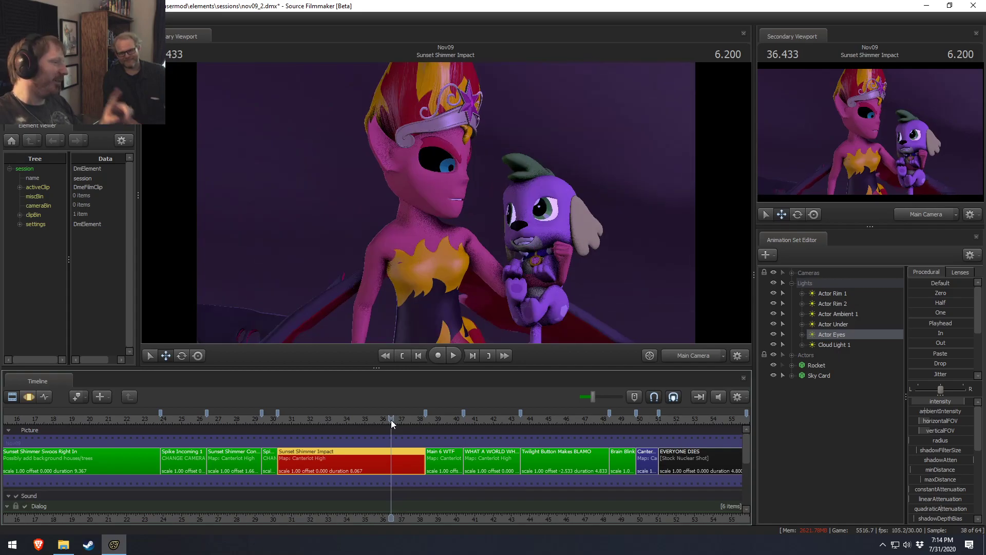
key("F3")
key("space")
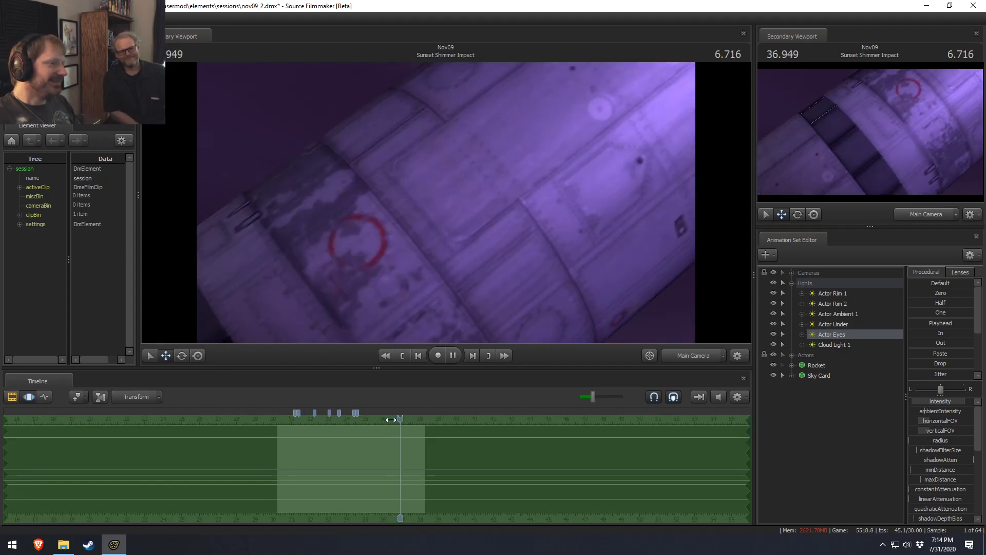
key("space")
Examine Sunset Shimmer's lighting at 33.533 in the Impact shot through Main Camera.
key("F2")
left_click(391, 422)
left_click_drag(391, 421, 338, 417)
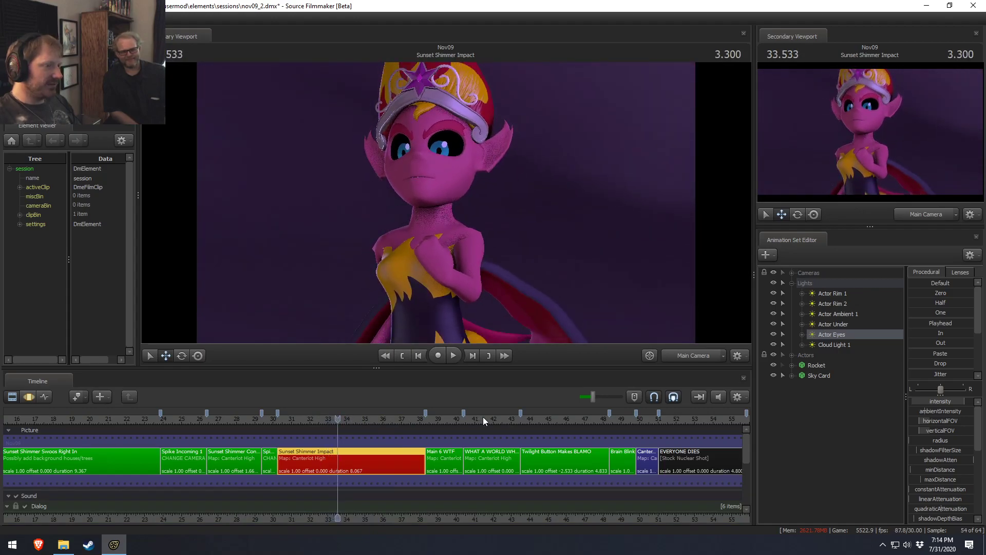
key("F3")
key("F2")
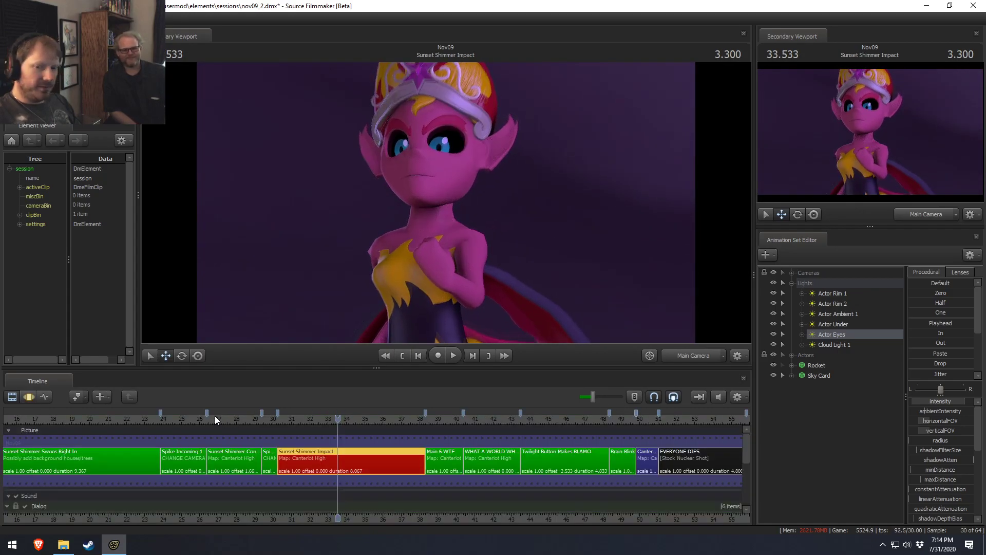
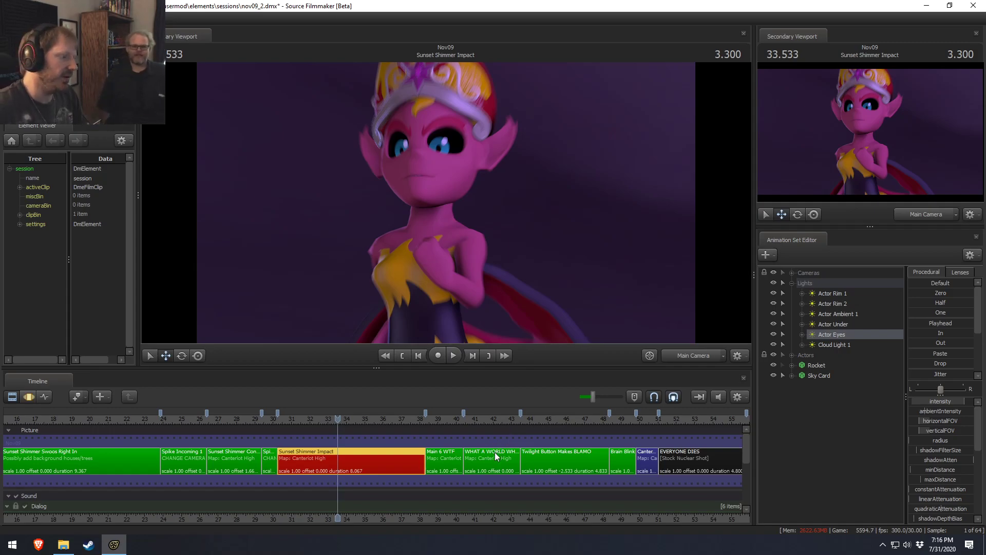
At 32.900, select Sunset Shimmer's Lower Face controls and adjust her jaw so her mouth closes.
left_click_drag(343, 520, 327, 423)
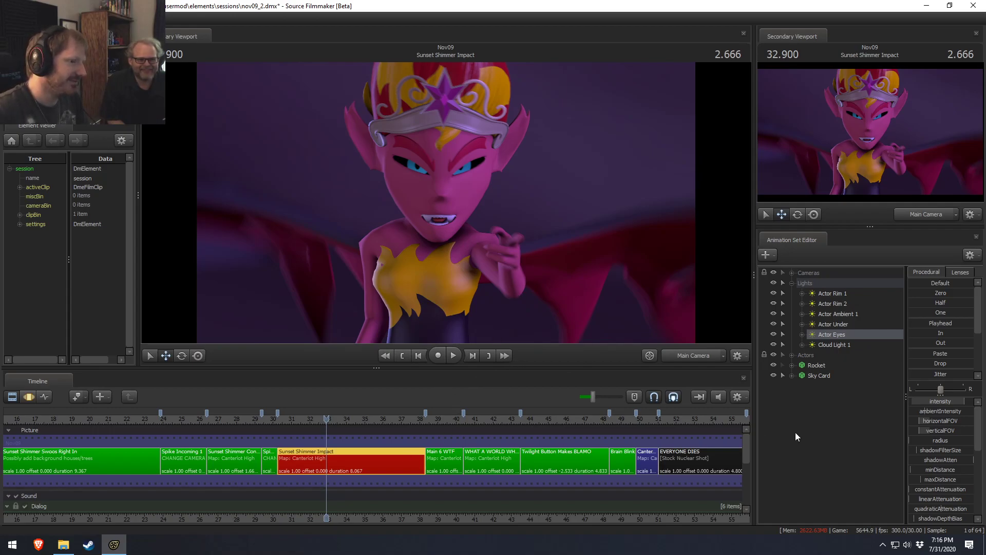
key("F2")
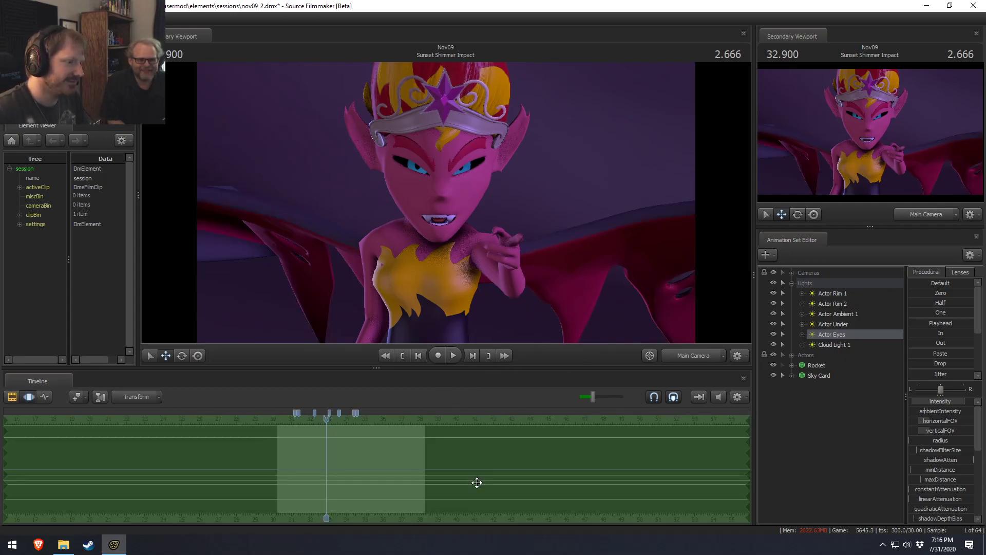
left_click(802, 366)
left_click(812, 375)
left_click(838, 417)
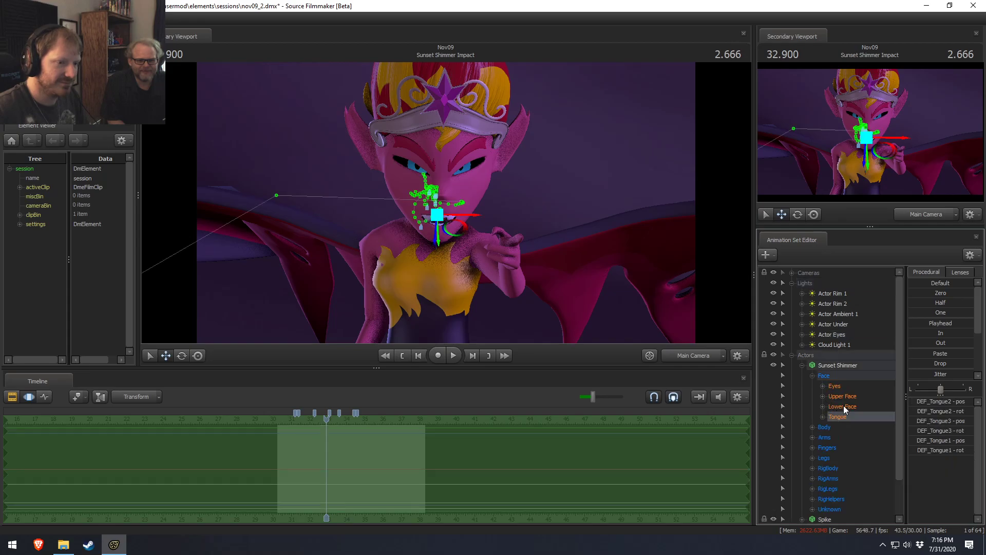
left_click(844, 406)
left_click_drag(941, 452, 966, 452)
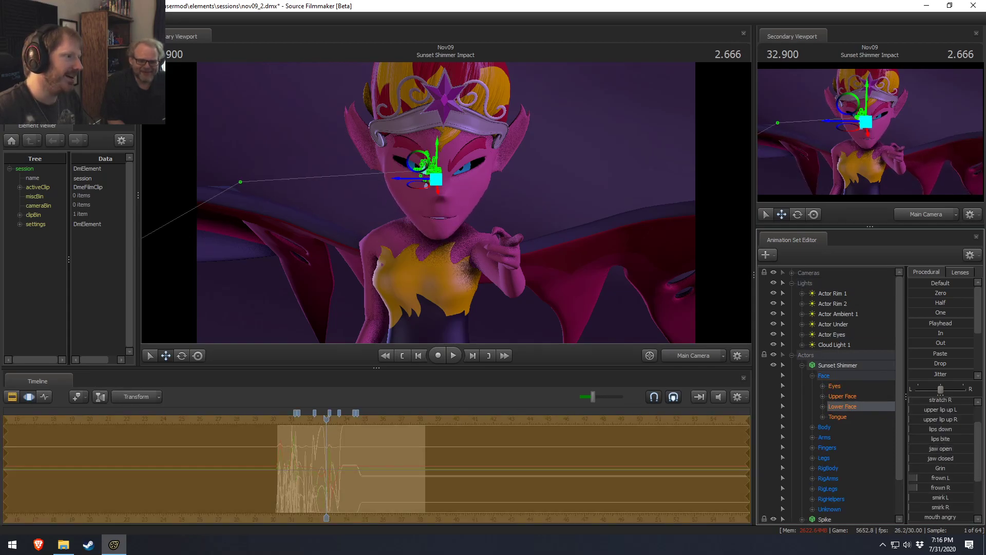
key("F2")
key("F3")
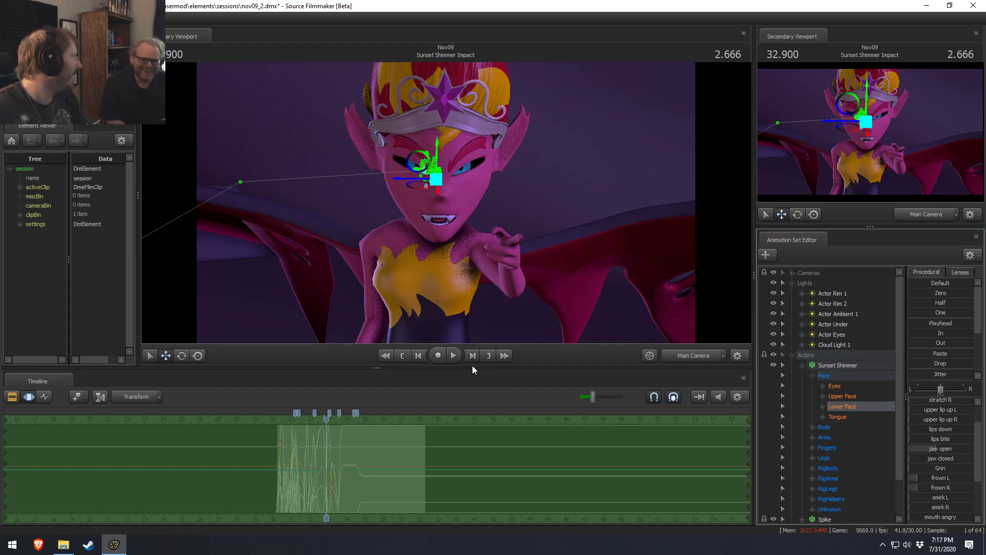
key("F2")
key("F3")
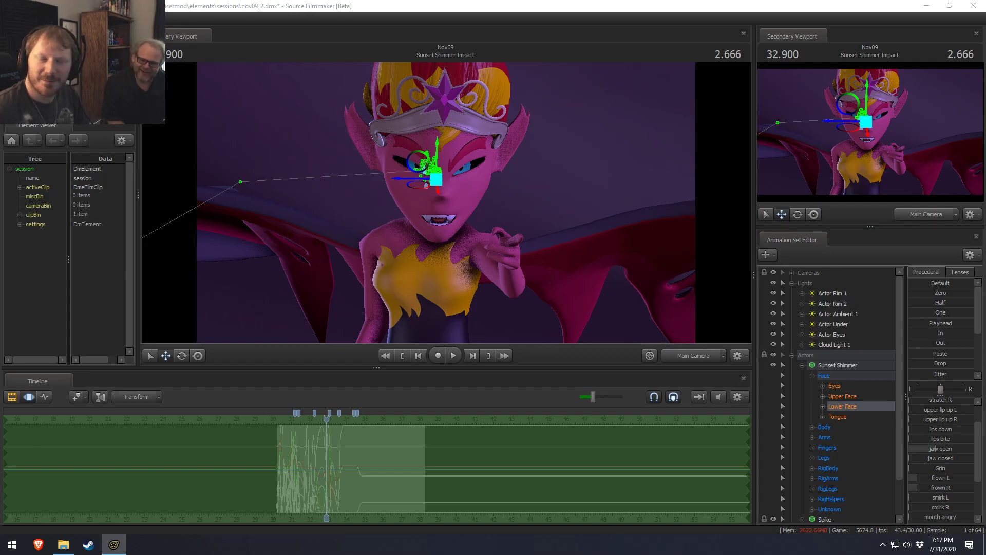
Switch to the Brave browser, place its window over the viewport and run a web search asking why a named person is so stupid.
left_click_drag(985, 247, 226, 172)
left_click_drag(419, 272, 757, 271)
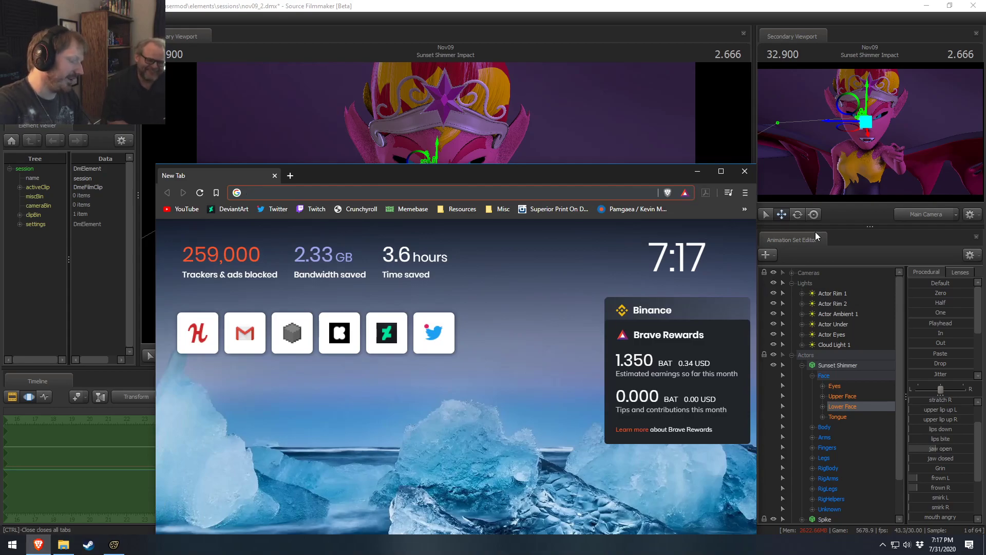
type("why ")
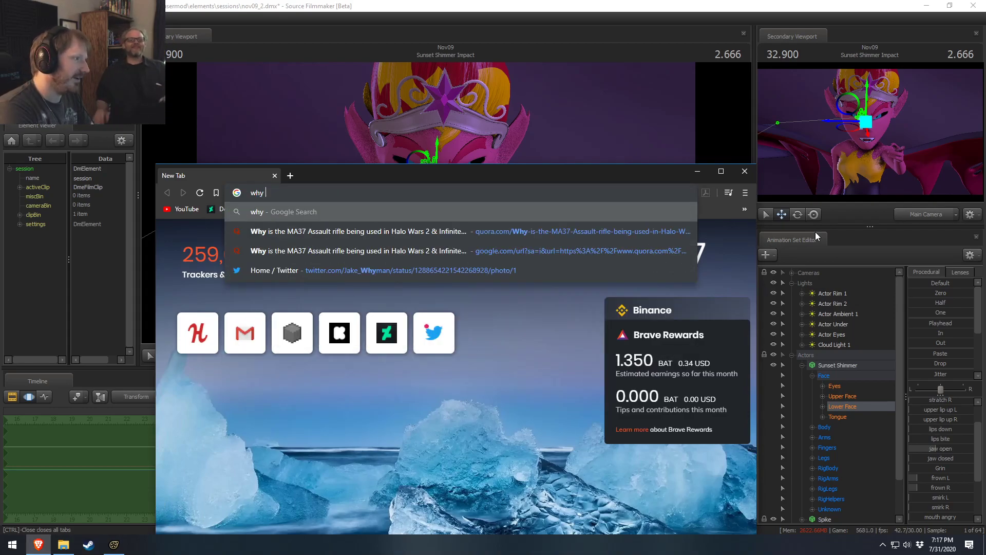
type("is michael so stupid")
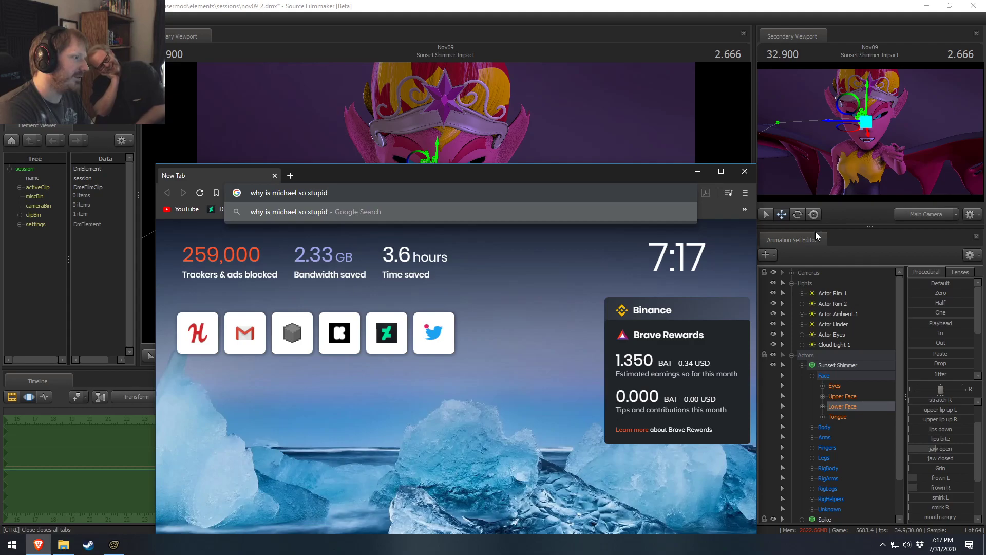
key("Return")
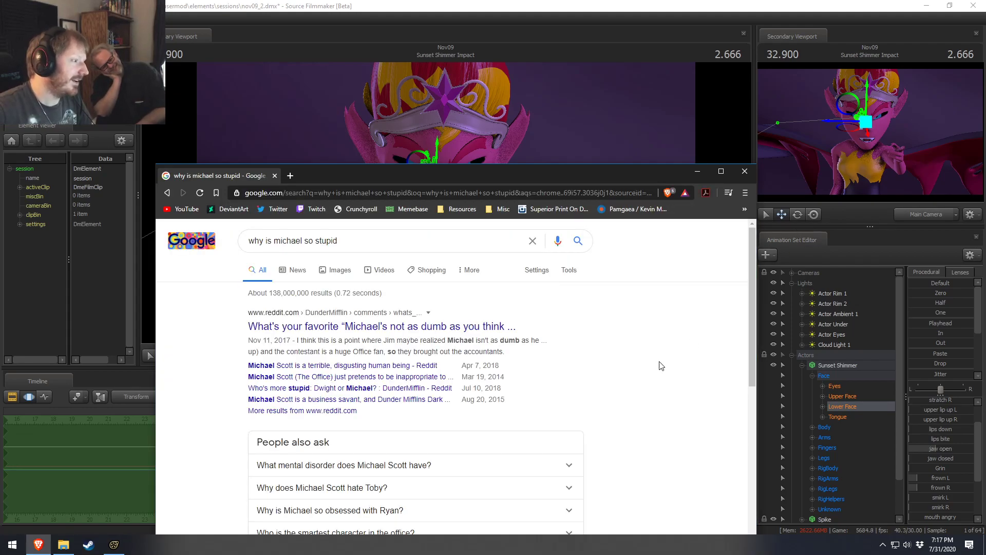
Look over the search results and repeat the search with the word "so" removed from the query.
scroll(440, 398, "down", 4)
scroll(419, 402, "up", 4)
double_click(310, 240)
key("BackSpace")
key("Return")
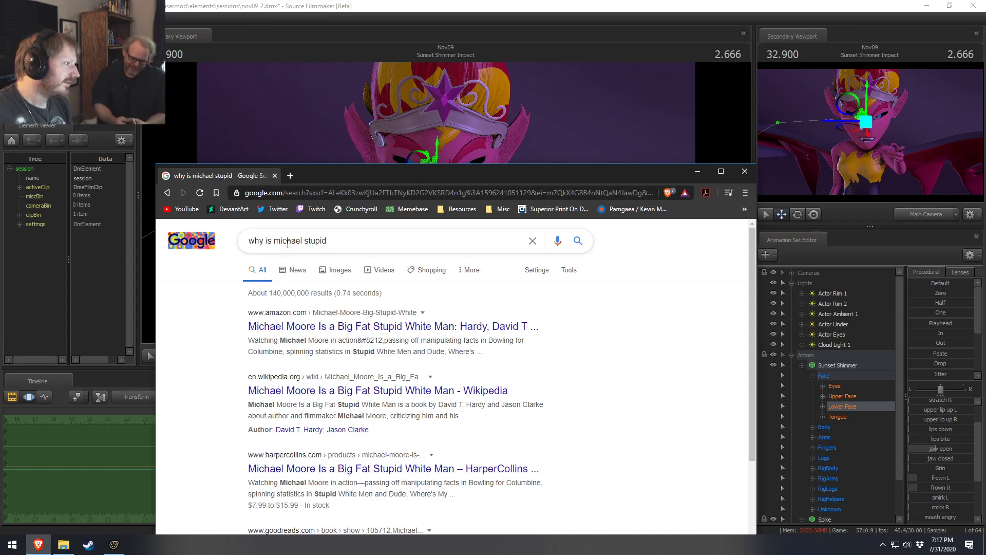
Search again with a different first name in the query, look through the results and close the browser tab.
double_click(288, 241)
type("andrew")
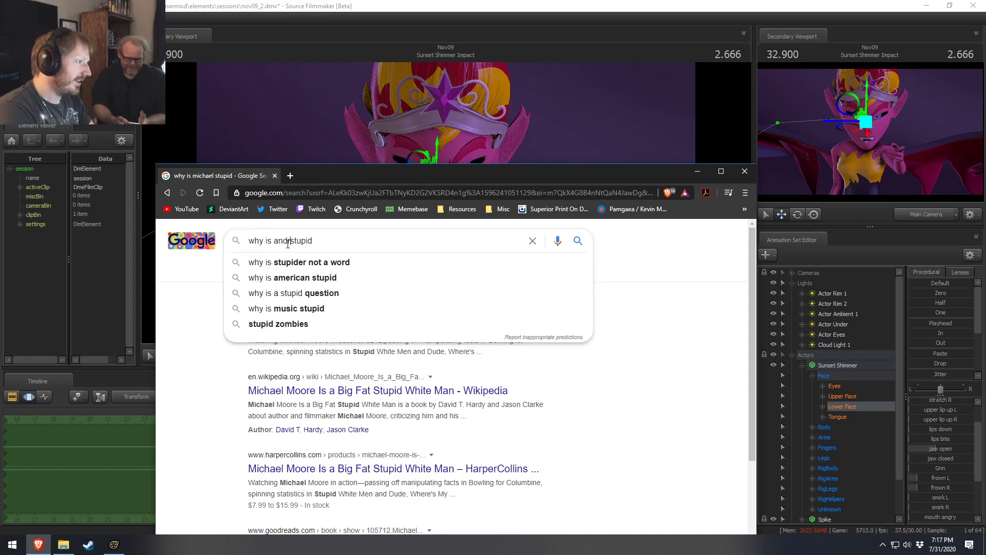
key("Return")
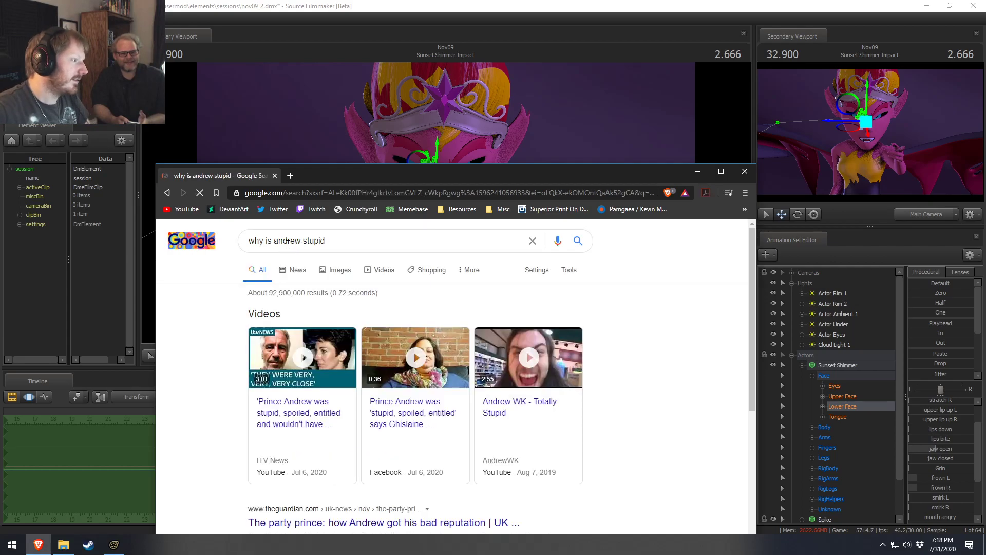
scroll(605, 475, "down", 2)
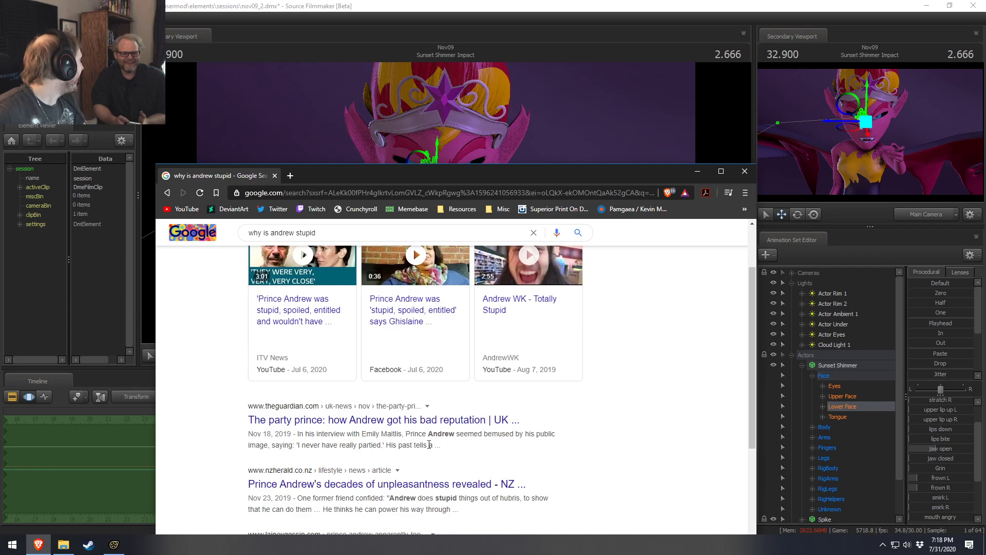
scroll(532, 452, "down", 1)
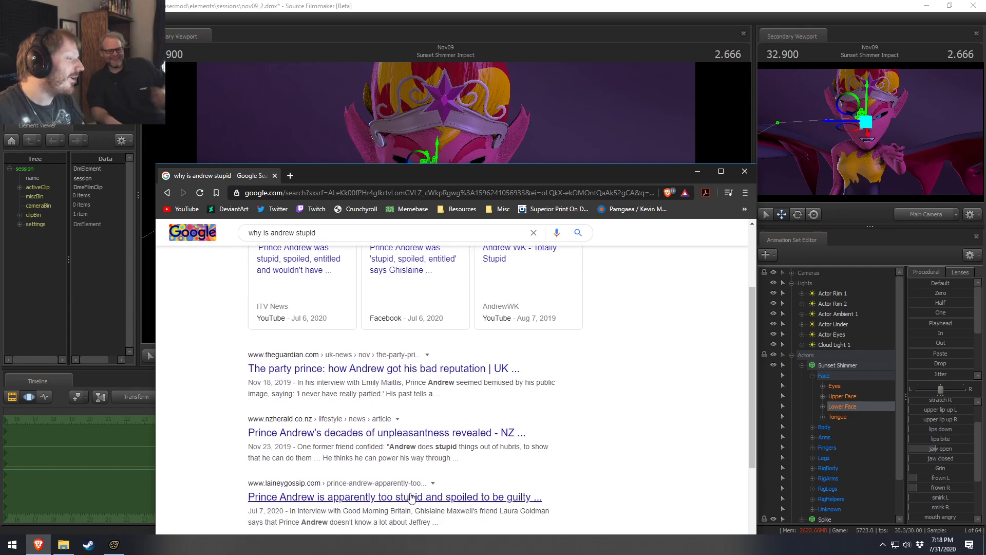
scroll(511, 517, "down", 4)
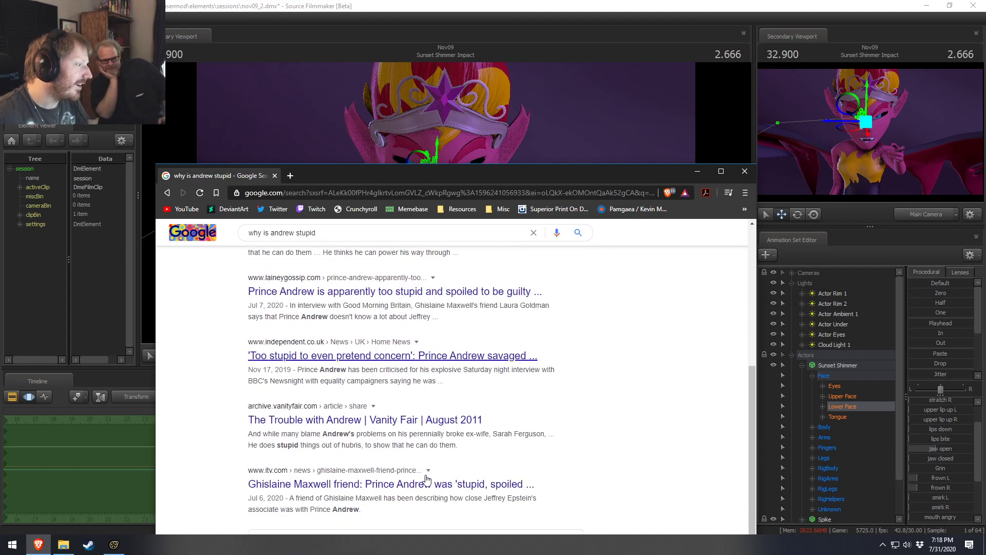
scroll(387, 439, "down", 5)
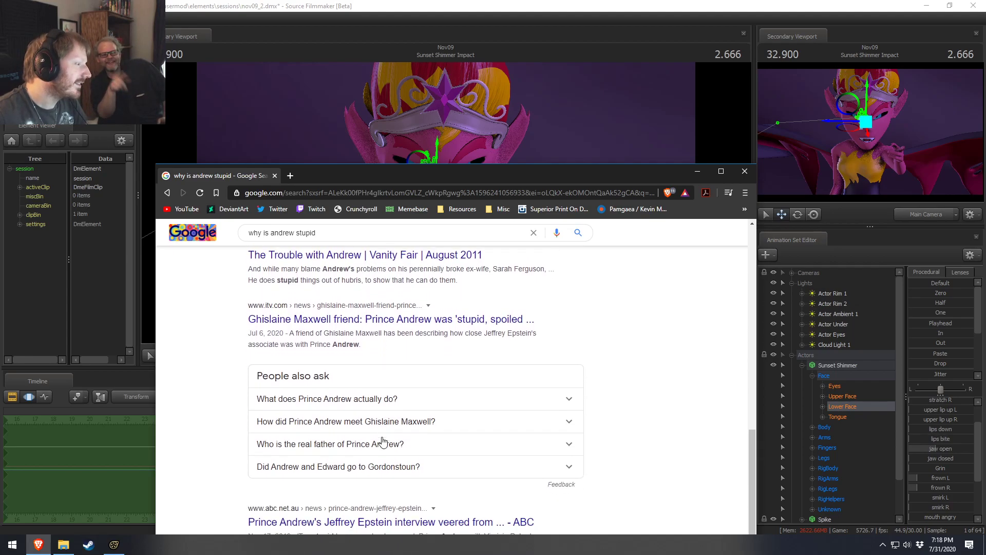
scroll(387, 440, "down", 2)
left_click(275, 176)
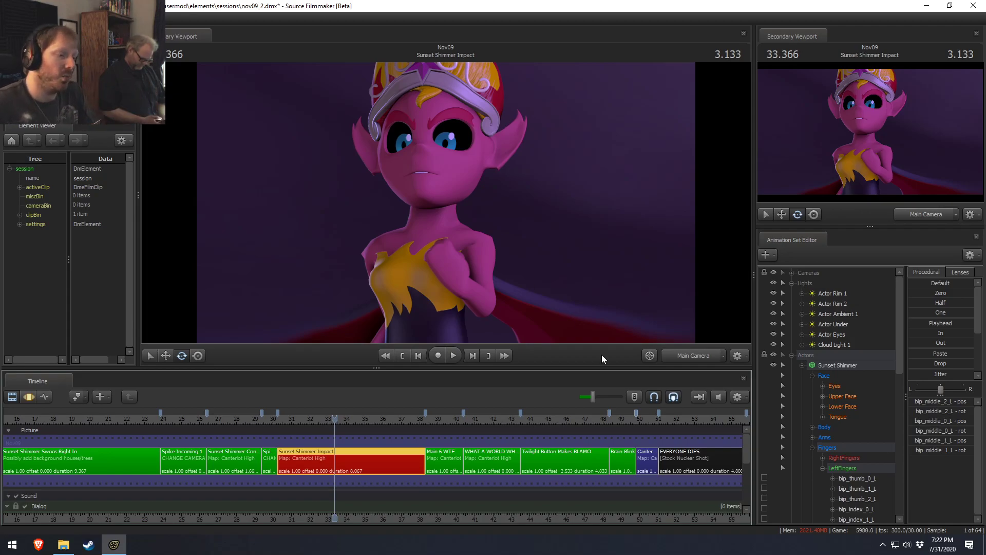
Switch the primary viewport to the work camera and select Sunset Shimmer's rig_head with the Move manipulator from a side view.
left_click(701, 355)
left_click_drag(591, 267, 386, 222)
key("F2")
left_click(380, 219)
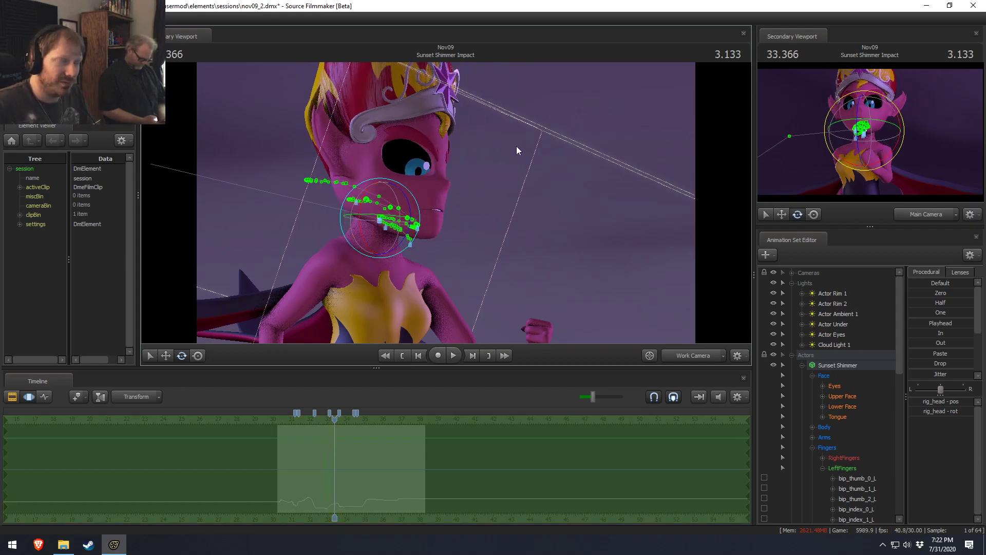
left_click_drag(569, 137, 399, 161)
key("w")
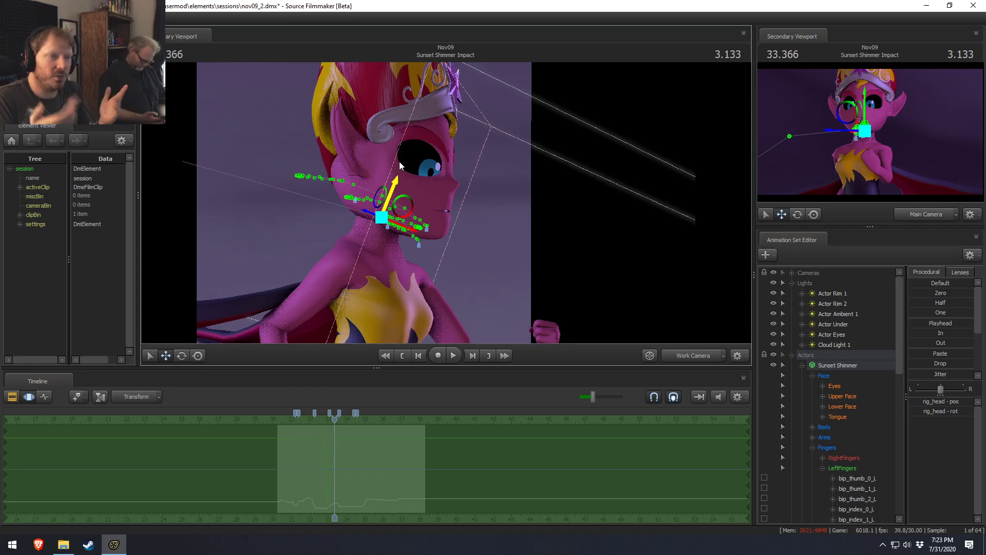
Try moving rig_head downward within a short time selection around 35.9 seconds.
scroll(329, 452, "up", 5)
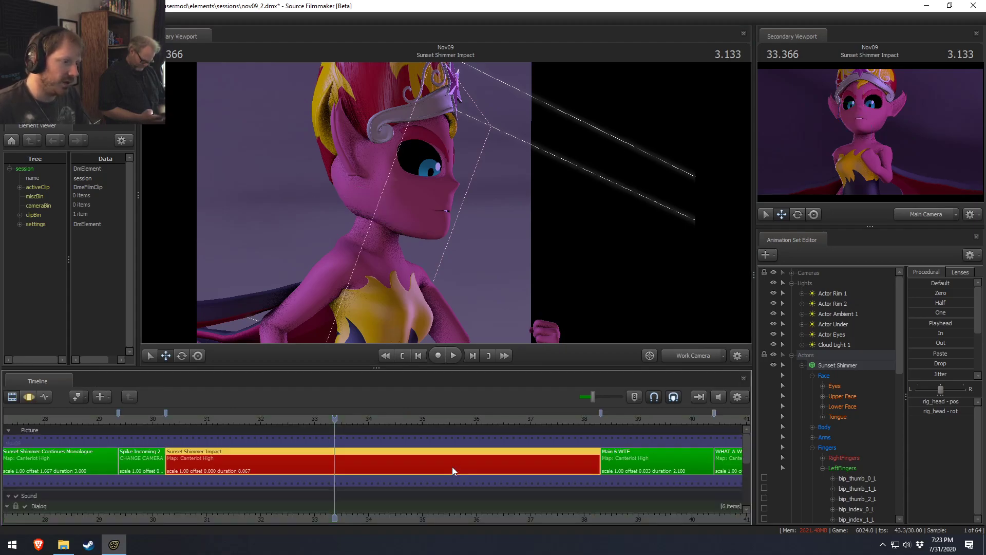
left_click(455, 454)
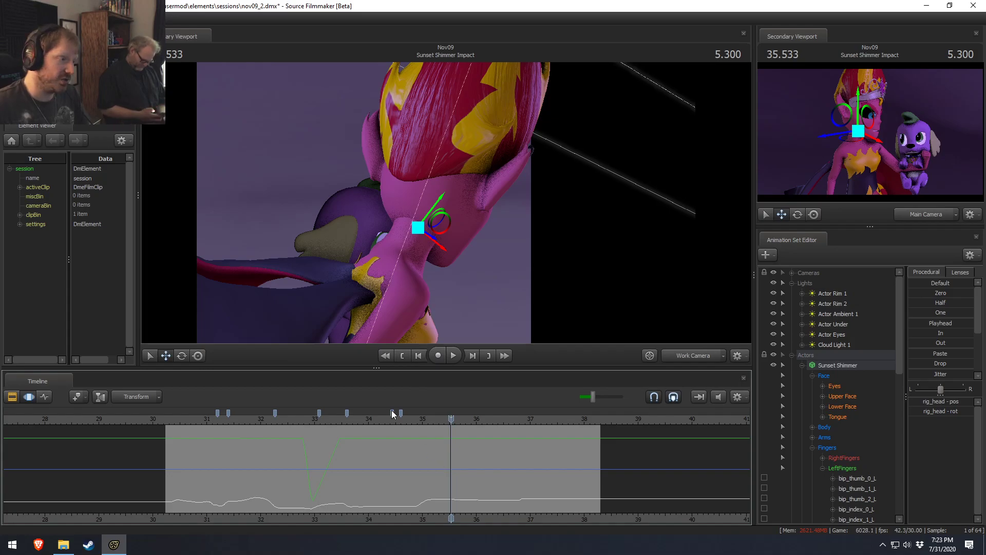
left_click_drag(434, 212, 447, 198)
left_click(472, 459)
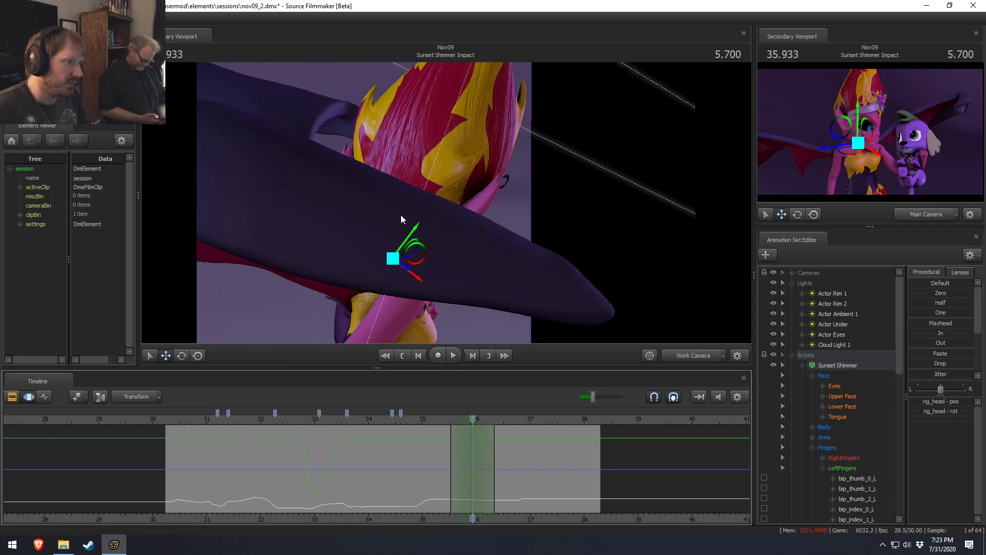
left_click_drag(416, 234, 473, 321)
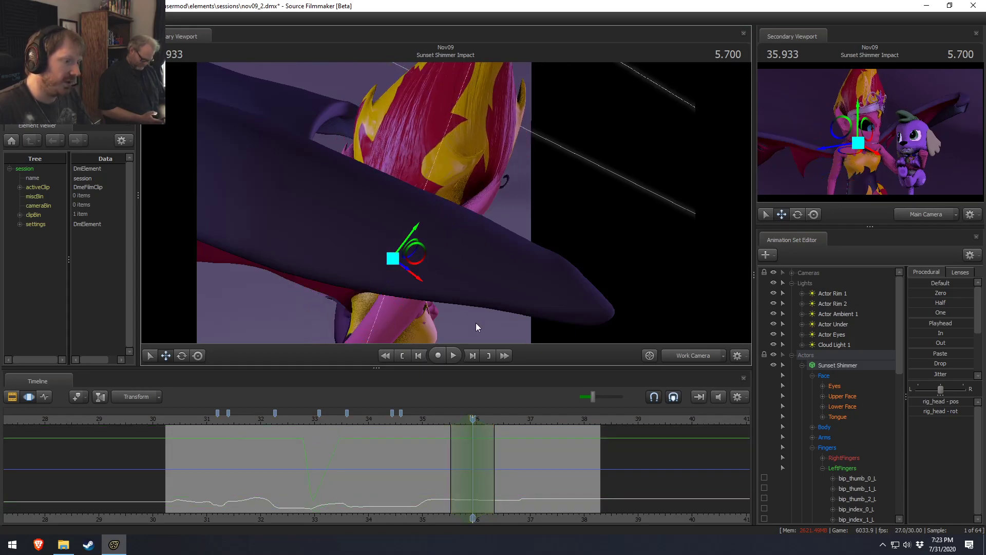
left_click_drag(295, 422, 335, 436)
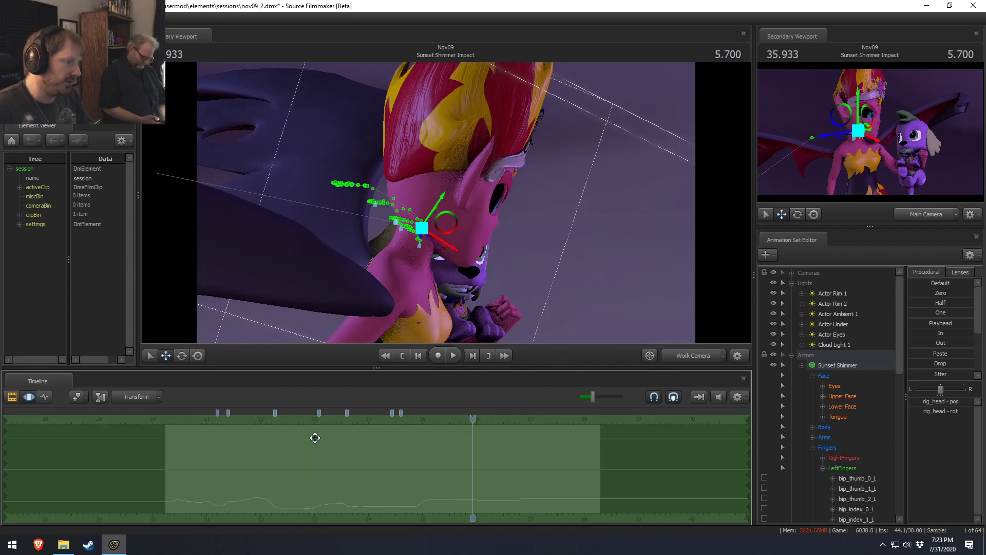
Examine Sunset Shimmer's head pose and motion curve around 33.2 seconds in the motion editor.
key("F2")
left_click(290, 420)
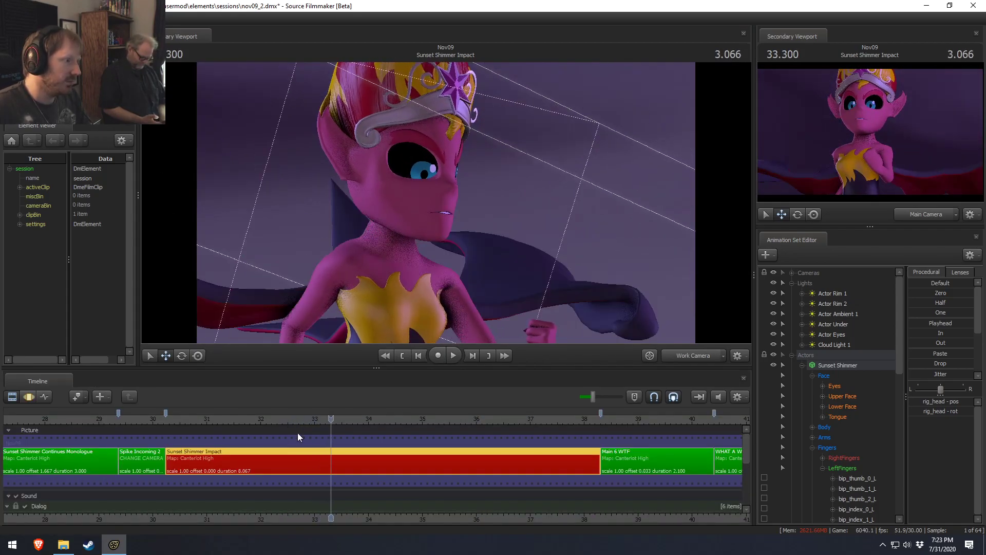
key("F3")
left_click_drag(303, 445, 323, 454)
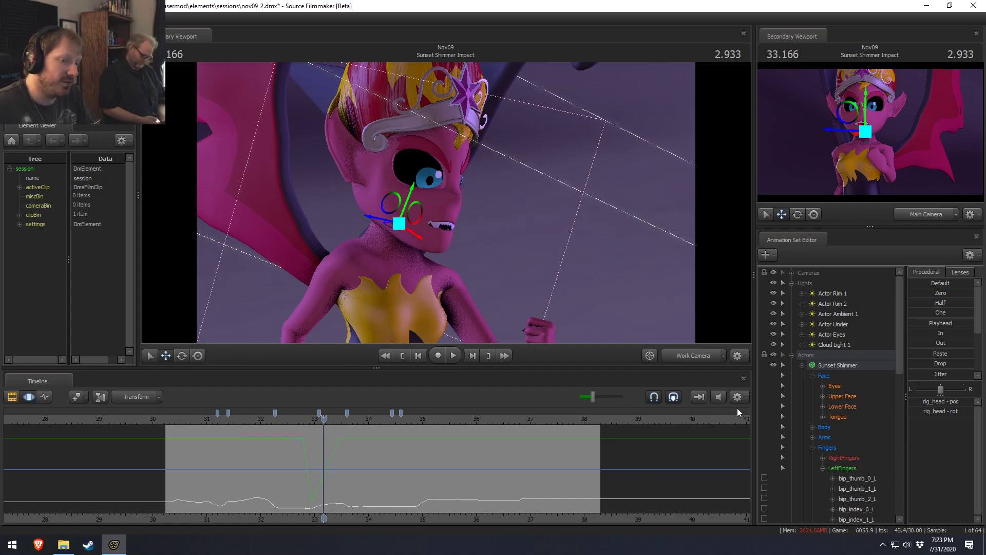
Collapse Sunset Shimmer's Fingers group and select the rig_collar_R control under RigArms.
scroll(785, 425, "down", 4)
scroll(832, 414, "down", 3)
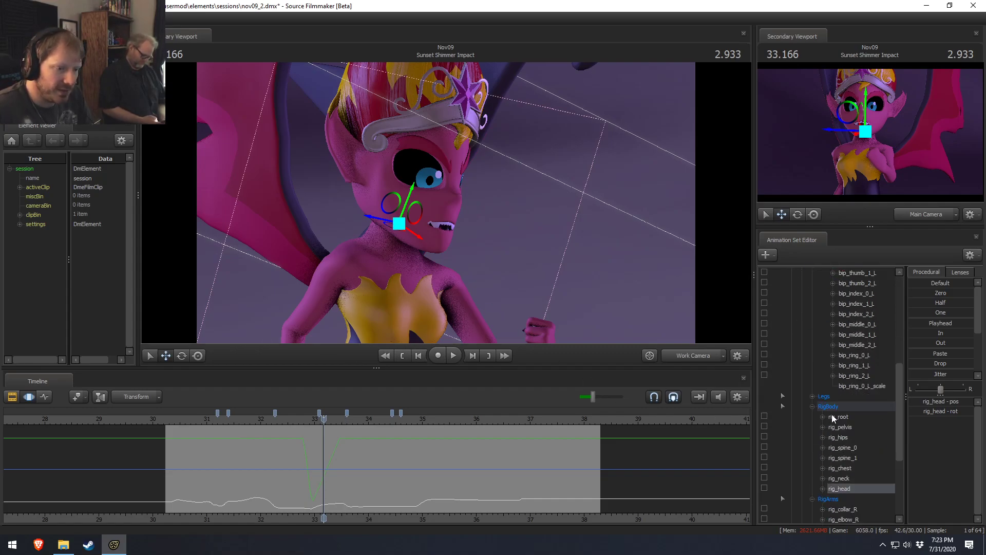
scroll(831, 439, "up", 5)
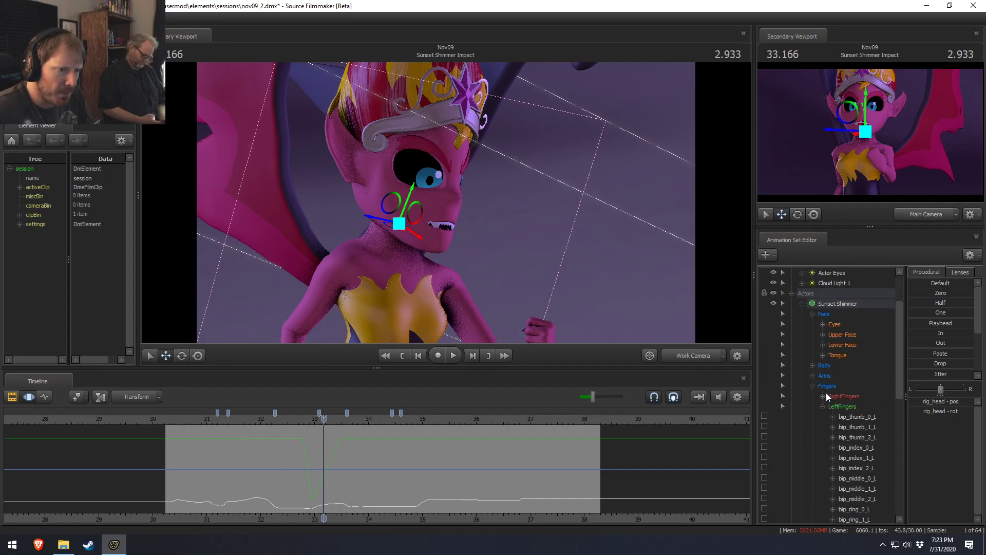
left_click(813, 386)
scroll(836, 451, "down", 4)
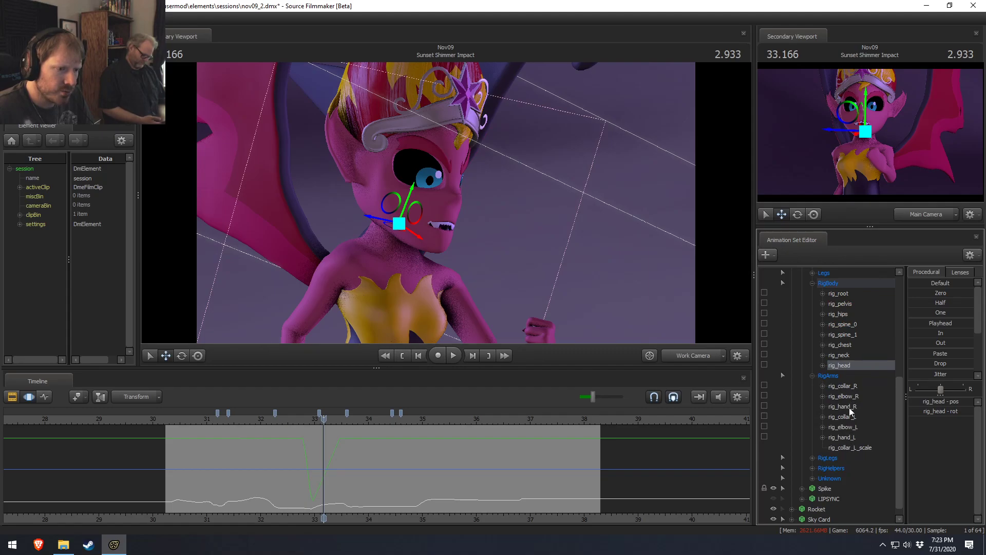
left_click(842, 386)
Examine the motion curves and pose of rig_collar_R at about 31.3 seconds.
left_click_drag(186, 450, 224, 458)
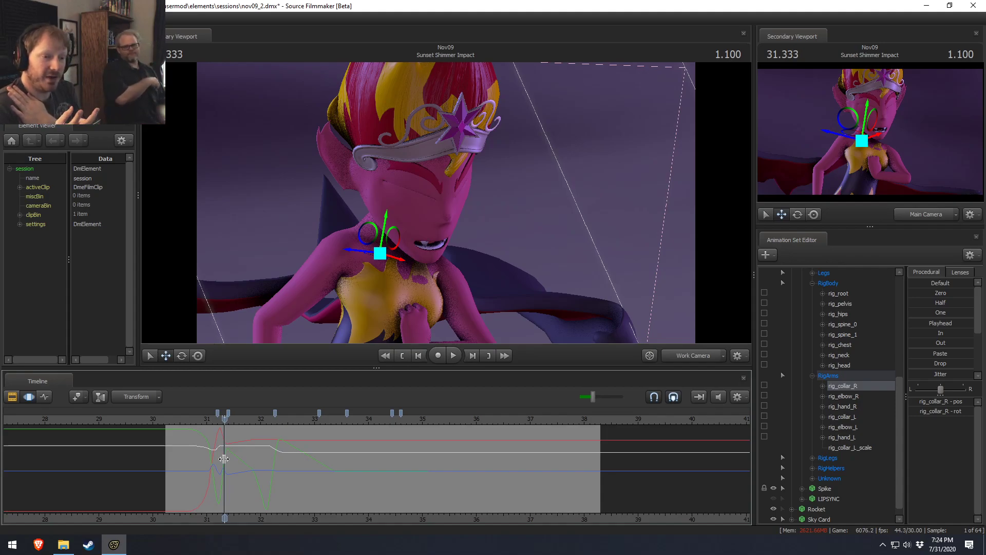
key("F2")
key("F4")
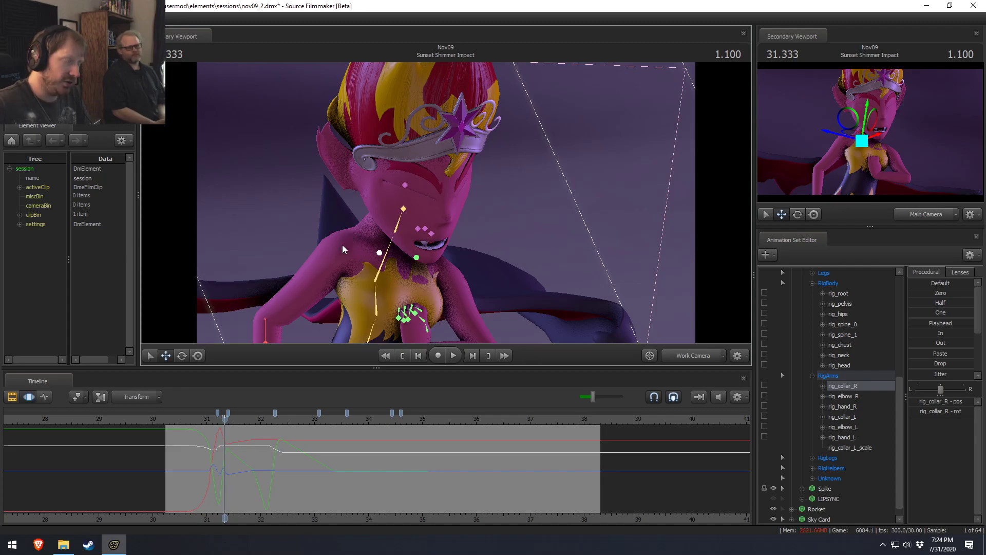
key("ctrl")
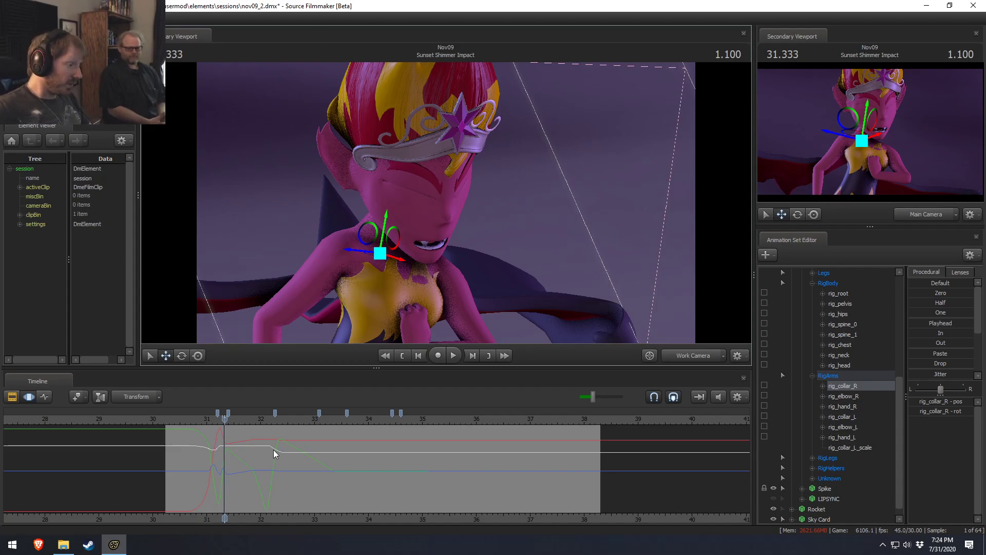
Switch the primary viewport to the main camera and repeatedly play the motion from about 33.3 to 34.4 seconds, ending at 33.4 seconds.
left_click_drag(310, 417, 356, 417)
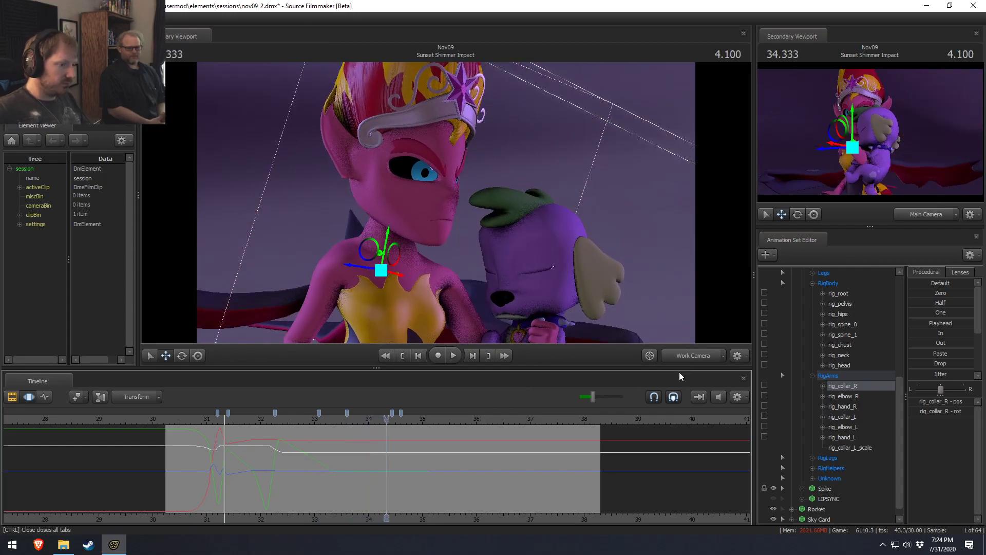
left_click(687, 354)
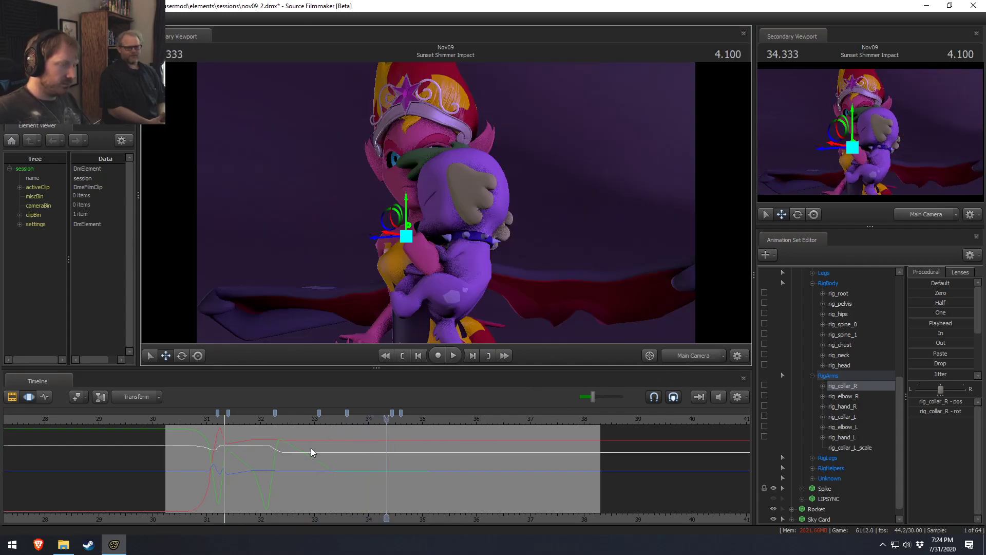
left_click(331, 418)
key("space")
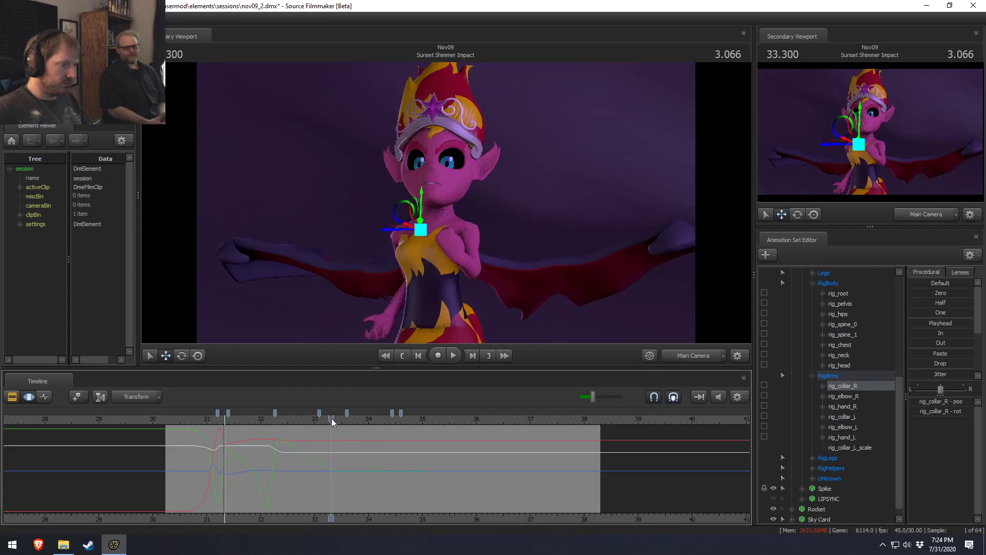
key("space")
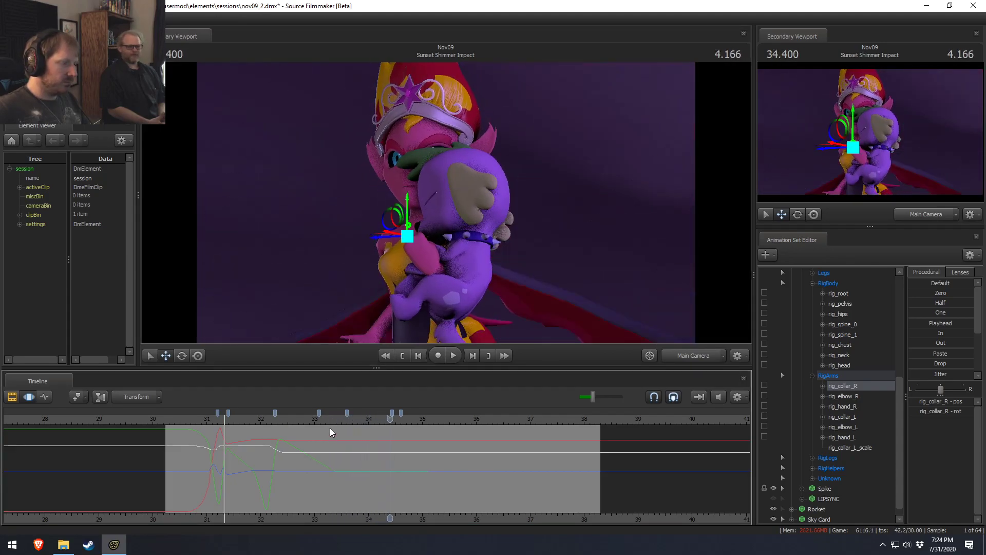
left_click(330, 424)
key("space")
left_click(330, 423)
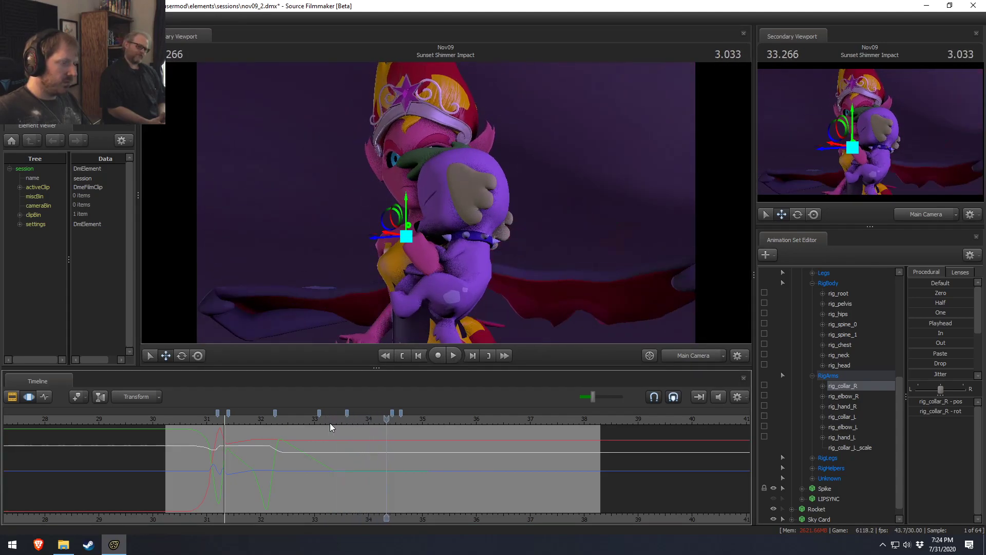
left_click(330, 423)
key("space")
left_click(342, 425)
mouse_move(342, 425)
left_mouse_down()
mouse_move(360, 430)
mouse_move(337, 422)
left_mouse_up()
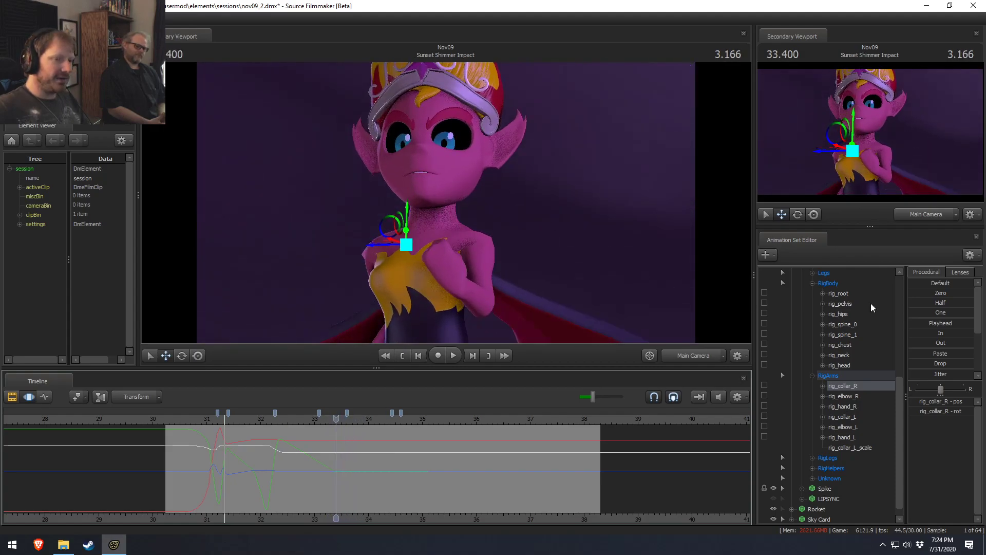
Select all of Sunset Shimmer's controls except the Unknown group and examine their motion curves around 33.6 seconds.
scroll(843, 294, "up", 6)
left_click(868, 366)
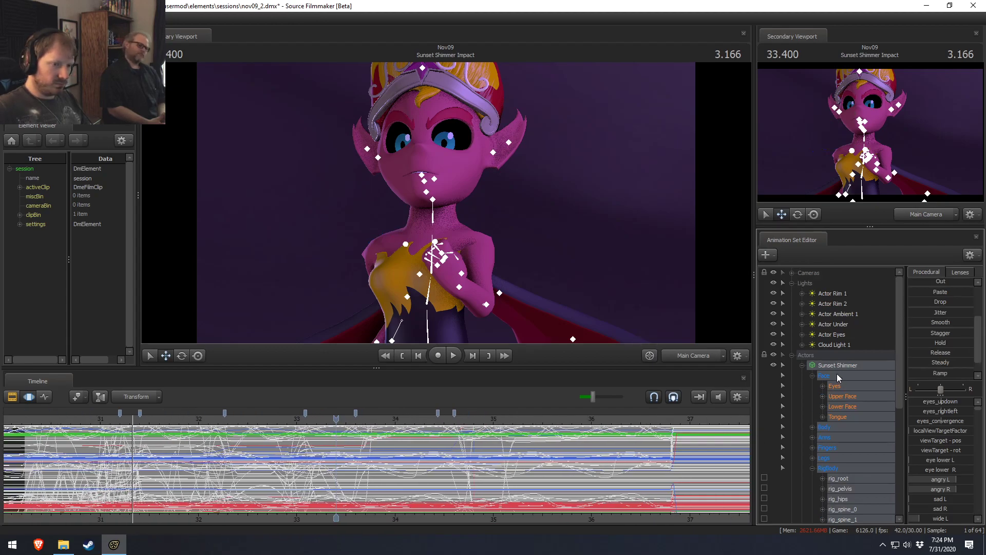
scroll(836, 404, "down", 6)
left_click(830, 469, "ctrl")
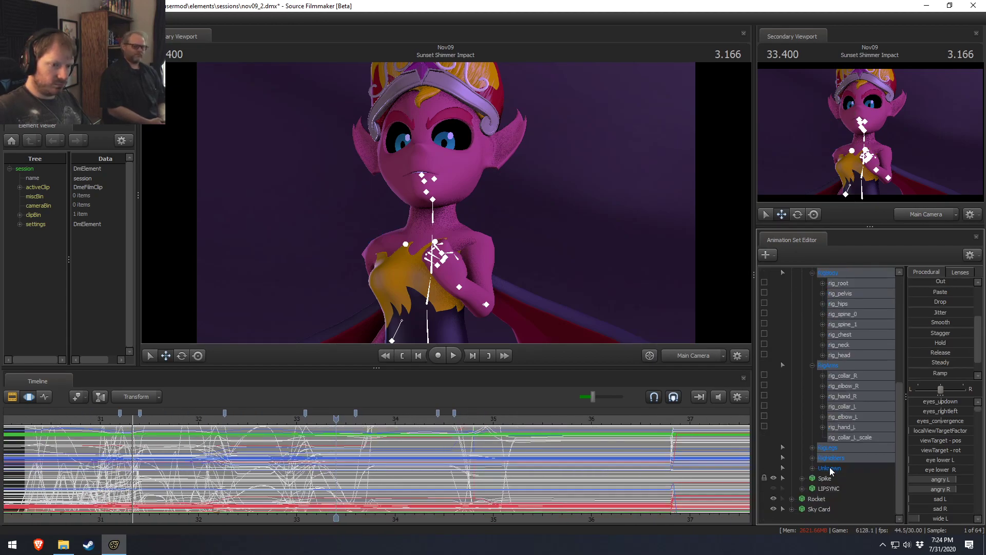
scroll(270, 470, "up", 2)
key("shift")
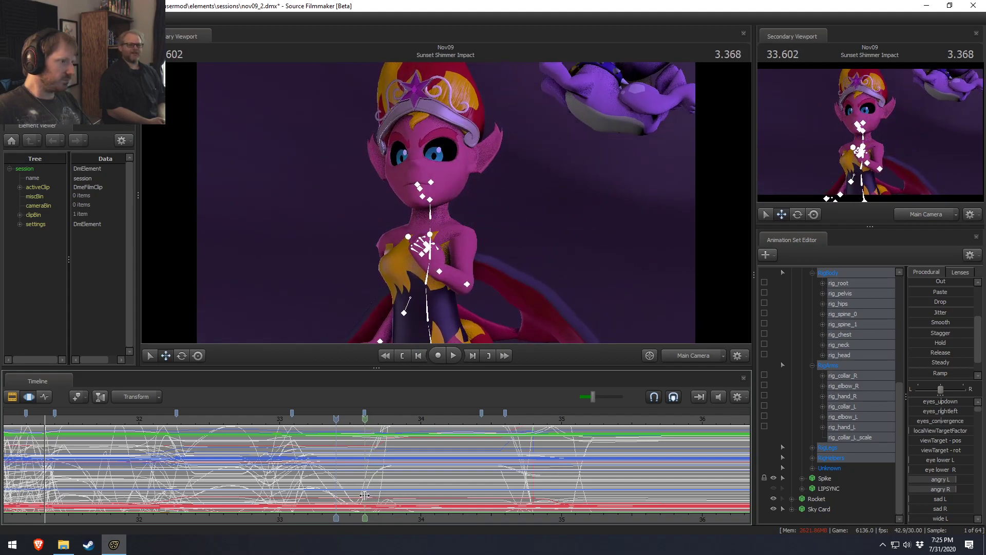
left_click(365, 495)
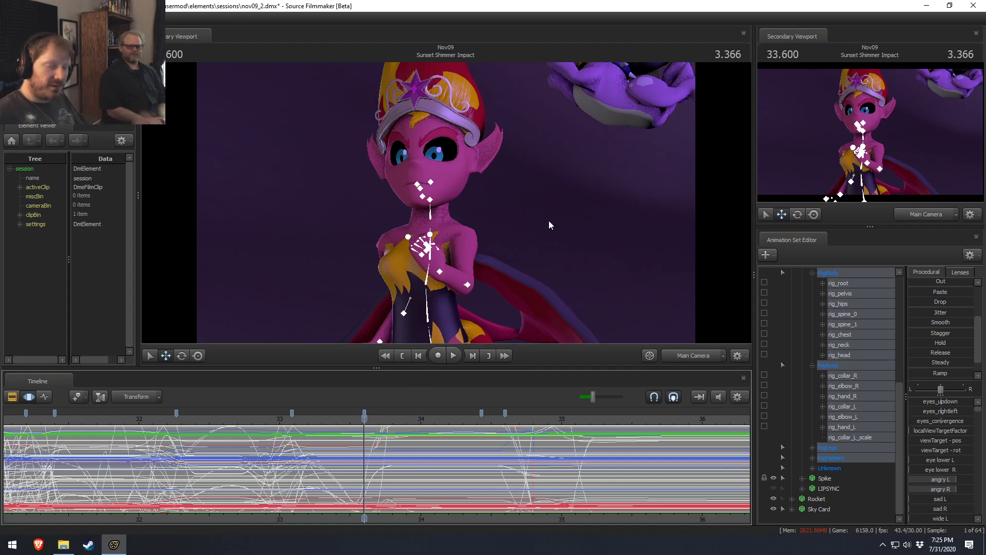
left_click_drag(379, 466, 360, 478)
Select Sunset Shimmer's RigArms group and examine its motion curves and pose up to 33.633 seconds.
scroll(834, 408, "up", 5)
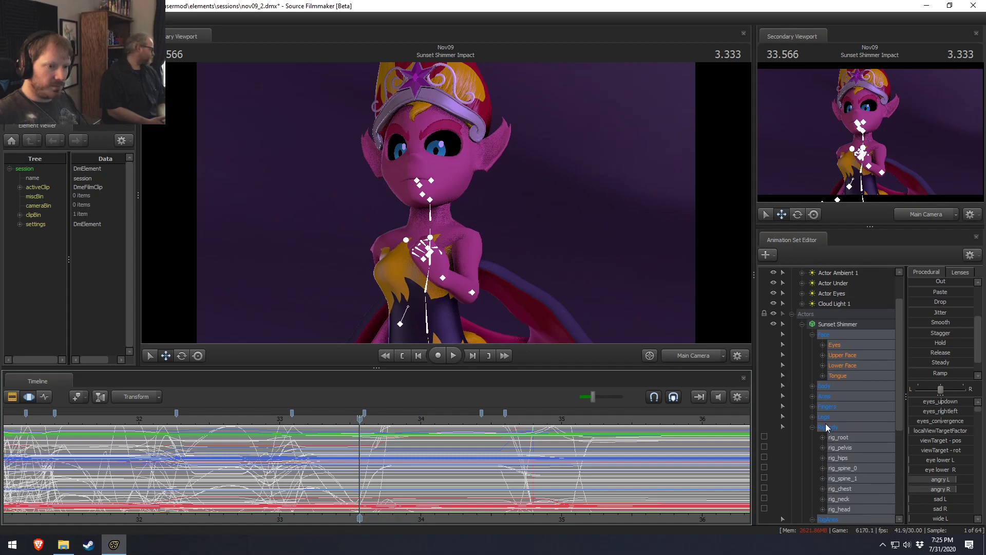
left_click(827, 414)
scroll(827, 414, "down", 5)
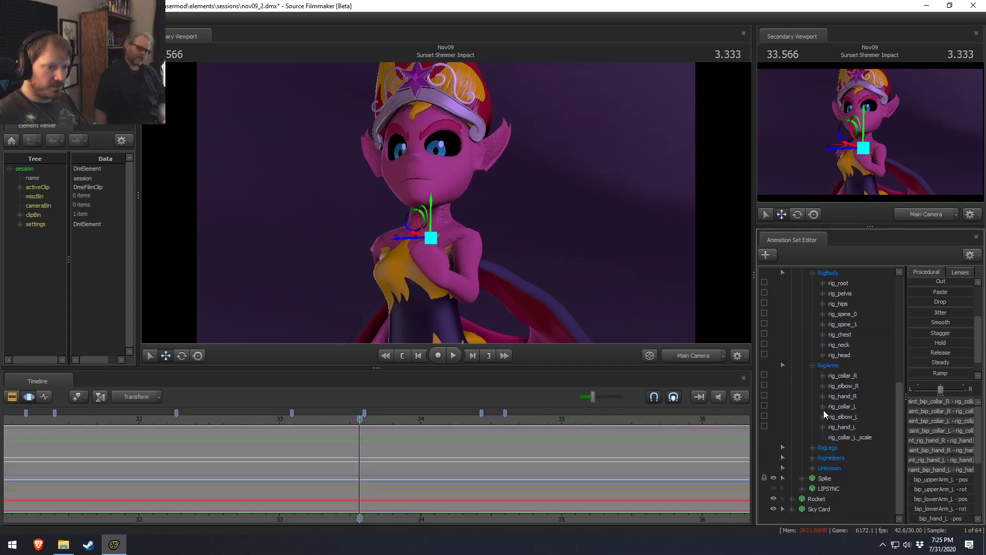
left_click(828, 365)
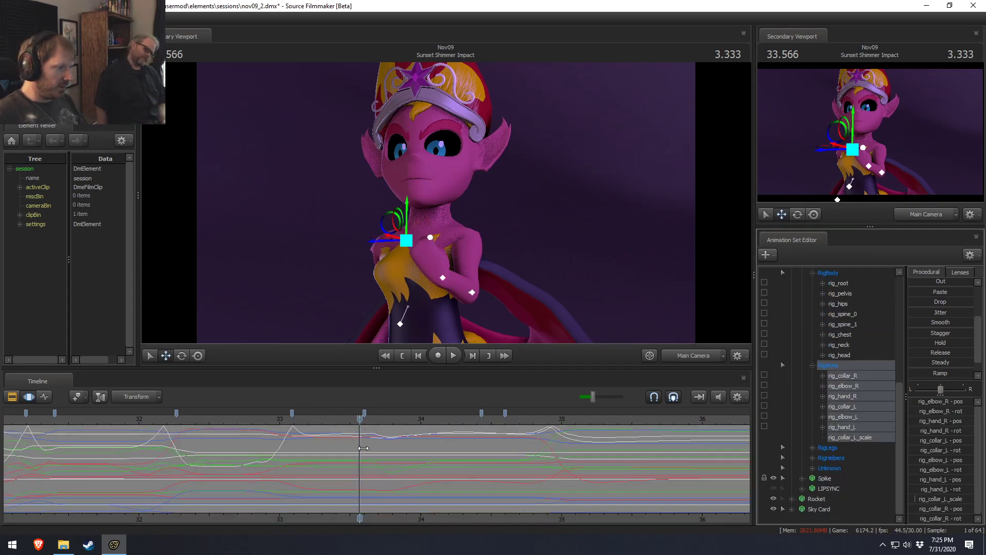
left_click_drag(363, 448, 369, 448)
Reselect all of Sunset Shimmer's controls, including the Face group but leaving out the Unknown group.
scroll(861, 373, "up", 5)
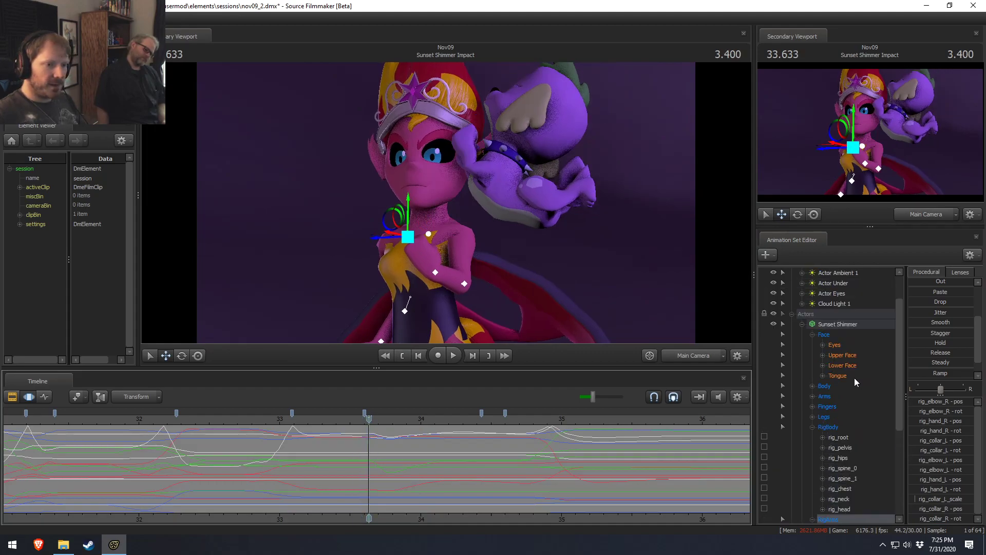
left_click(829, 324)
scroll(842, 476, "down", 5)
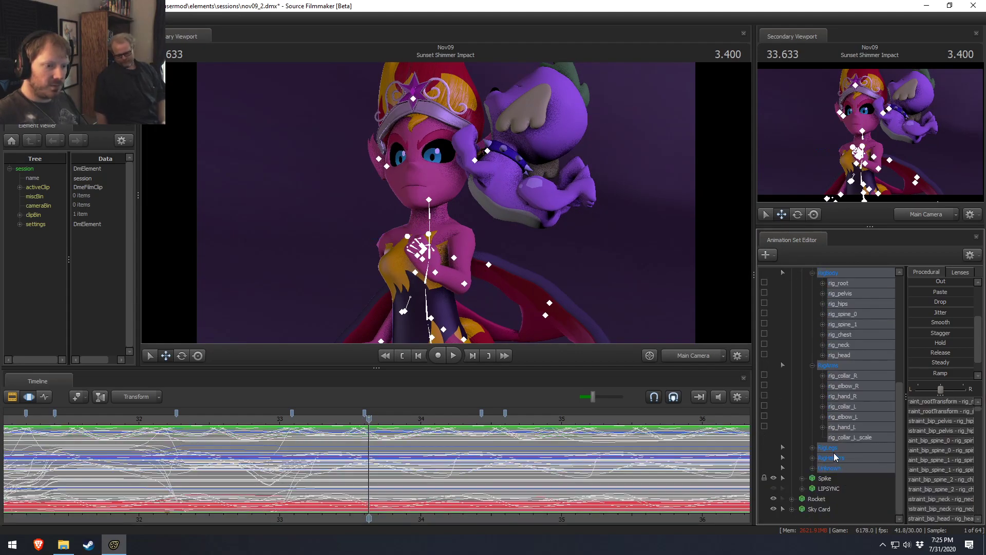
scroll(837, 381, "up", 3)
scroll(834, 319, "up", 1)
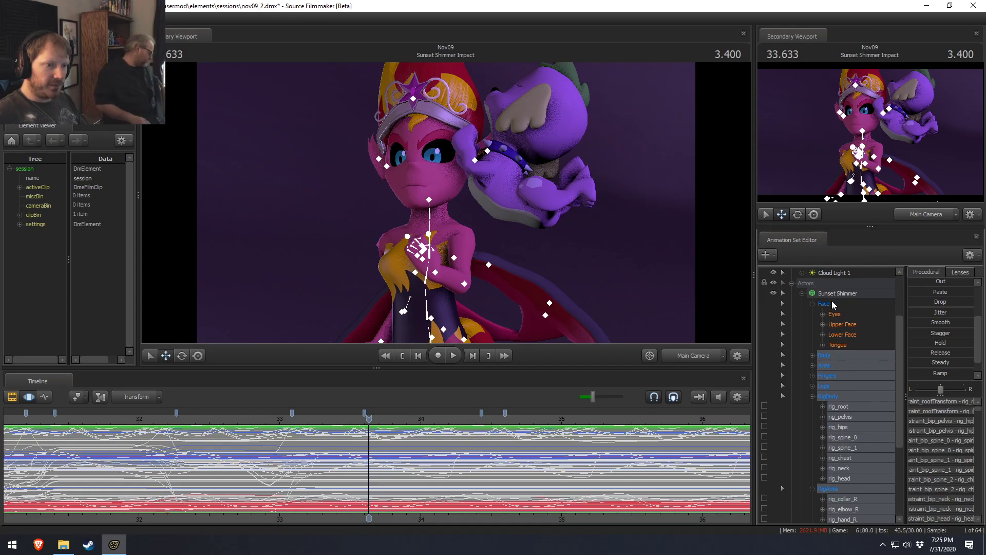
left_click(832, 303, "ctrl")
scroll(839, 402, "down", 3)
scroll(839, 402, "down", 1)
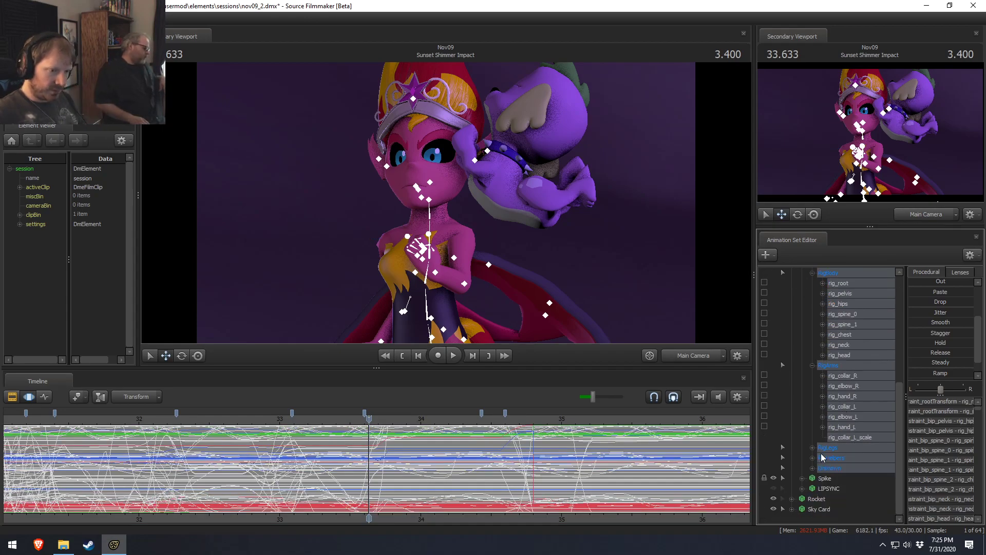
left_click(826, 468, "ctrl")
Create a time selection around 33.633 seconds with its falloff running from about 33.17 to 33.83 seconds.
mouse_move(375, 500)
middle_mouse_down()
mouse_move(357, 492)
mouse_move(394, 466)
mouse_move(371, 466)
mouse_move(368, 476)
middle_mouse_up()
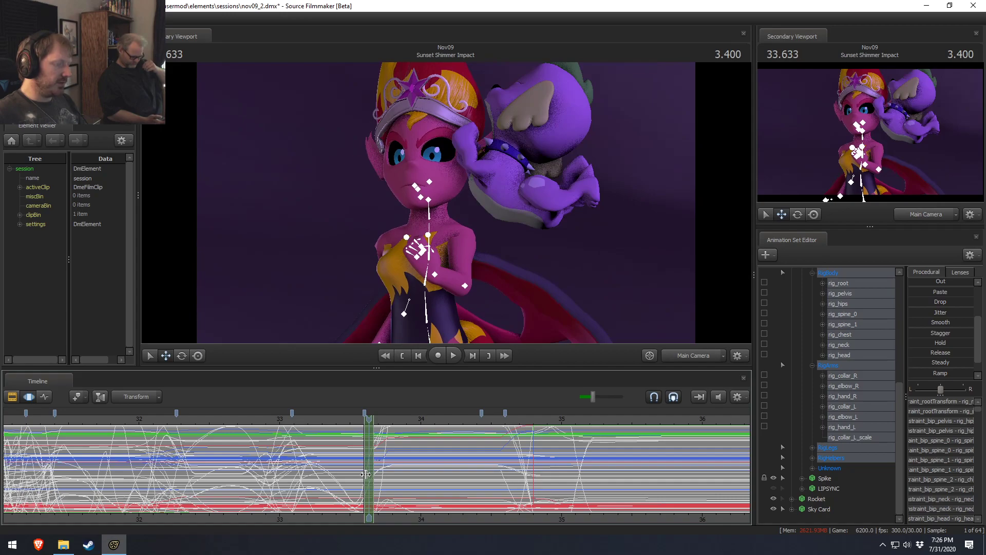
scroll(369, 477, "up", 2)
scroll(368, 477, "up", 2)
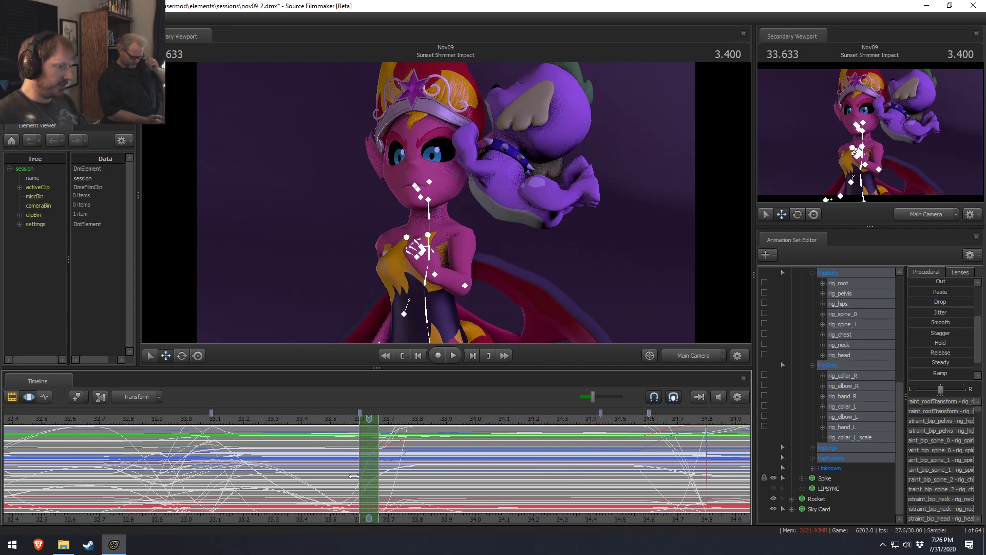
middle_click_drag(353, 478, 231, 479)
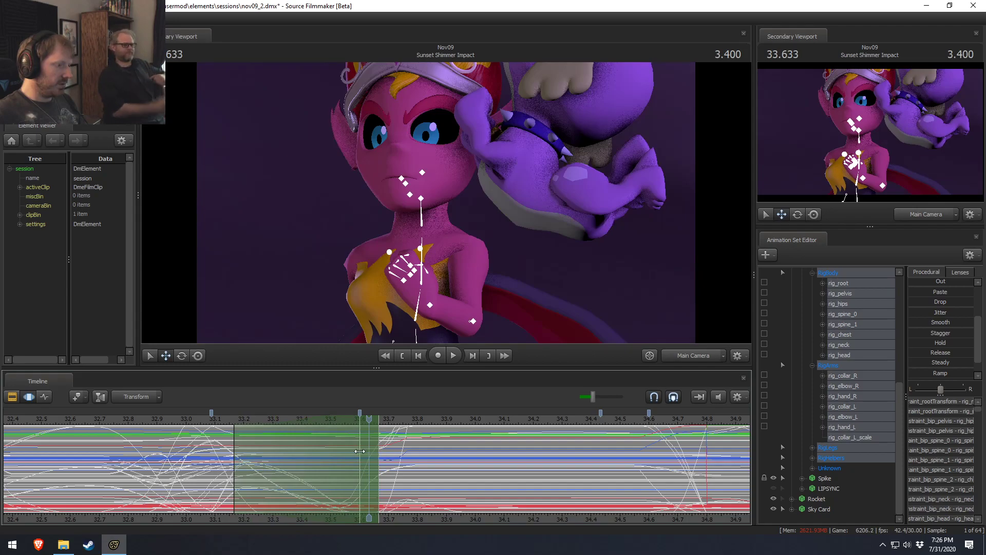
mouse_move(383, 454)
middle_mouse_down()
mouse_move(427, 457)
mouse_move(369, 461)
middle_mouse_up()
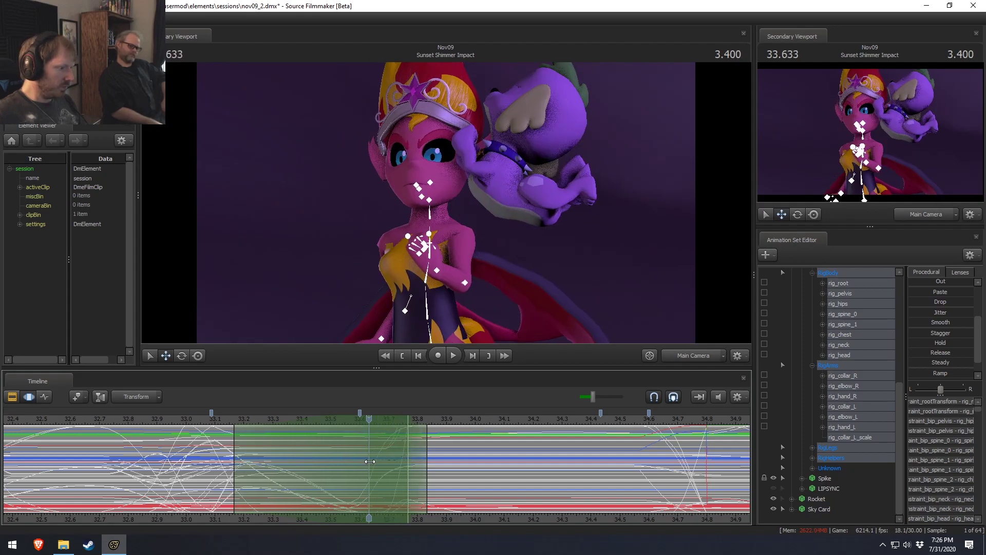
Play the shot through the time selection from about 33 seconds to review Sunset Shimmer's motion.
key("space")
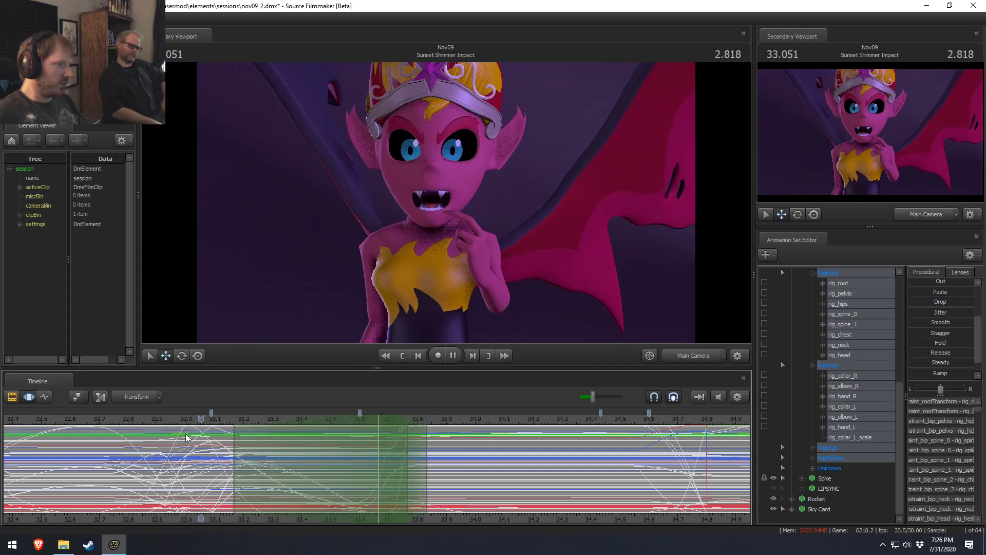
middle_click(238, 455)
mouse_move(238, 455)
middle_mouse_down()
mouse_move(420, 478)
mouse_move(298, 471)
mouse_move(378, 461)
mouse_move(309, 461)
mouse_move(466, 464)
mouse_move(254, 452)
middle_mouse_up()
key("space")
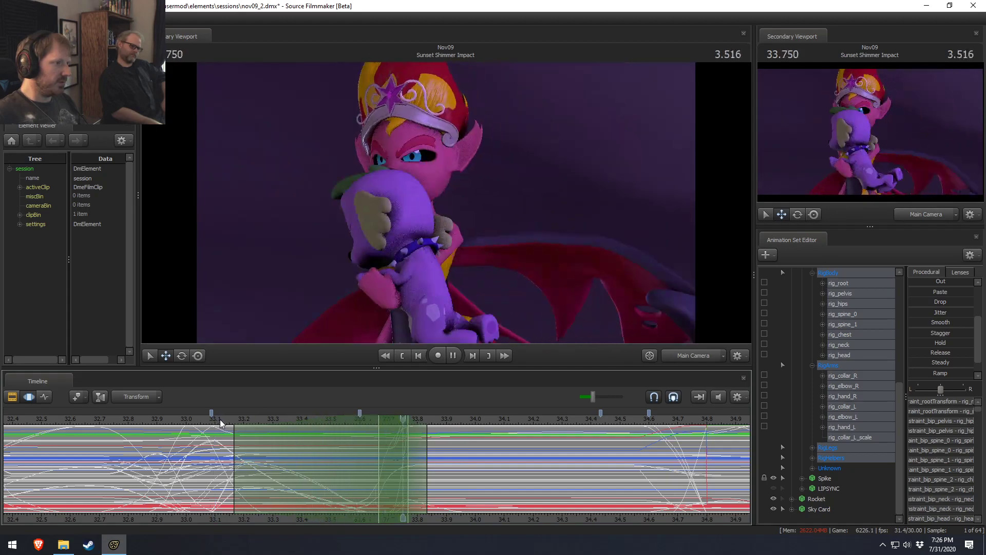
Narrow the time selection to about 33.63 to 33.83 seconds and place the playhead at 33.733 seconds.
middle_click_drag(270, 419, 395, 450)
left_click(396, 451)
scroll(395, 450, "up", 1)
scroll(395, 452, "down", 2)
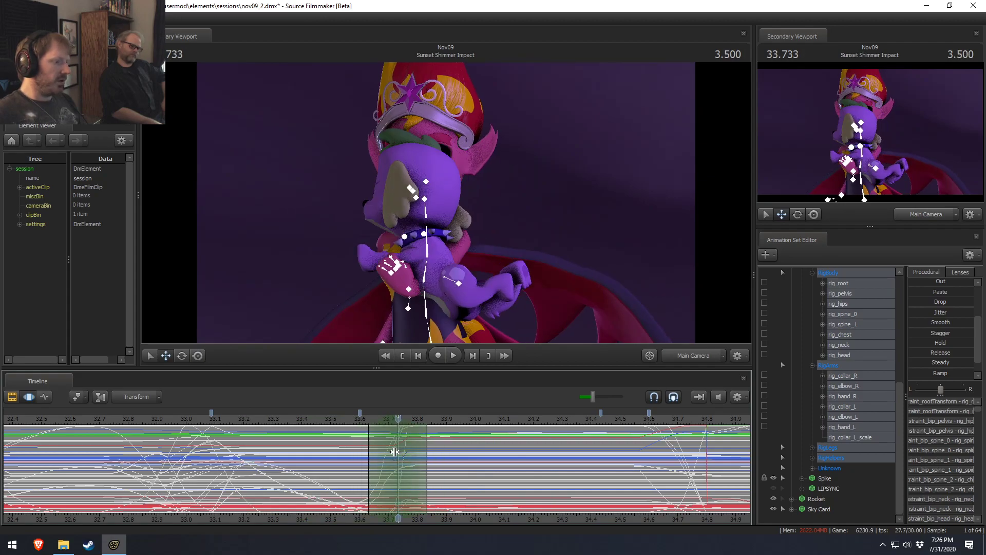
Try to rotate Sunset Shimmer's bip_head bone at 33.733 seconds.
left_click(428, 202)
key("e")
left_click_drag(462, 181, 460, 181)
Collapse Sunset Shimmer's Body group and rotate the rig_head control slightly at 33.733 seconds.
scroll(829, 457, "up", 6)
left_click(813, 417)
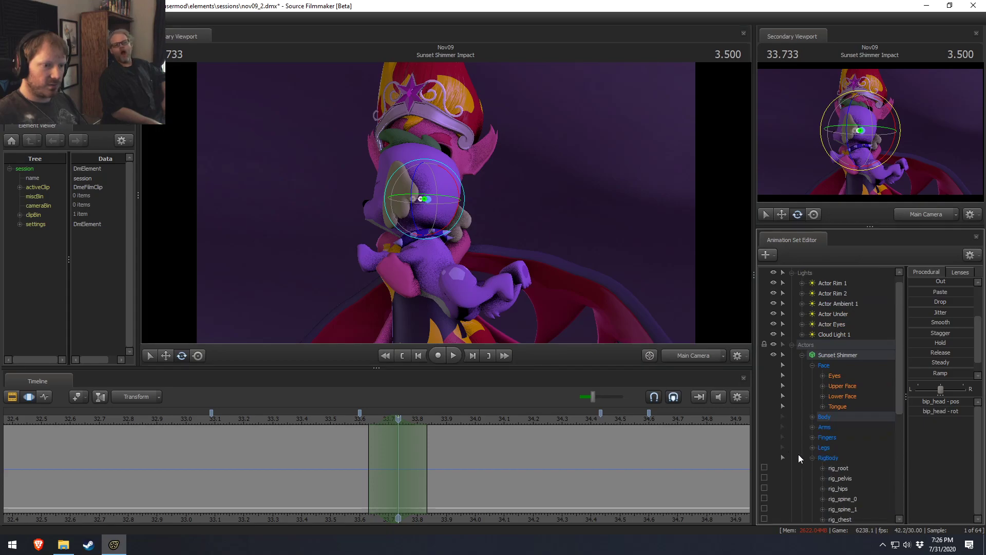
scroll(814, 462, "down", 4)
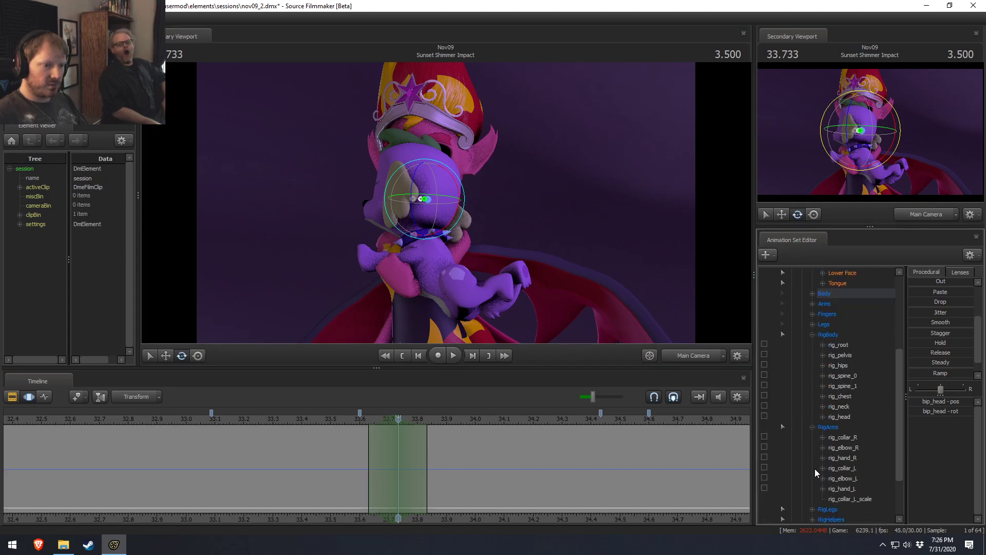
left_click(843, 418)
left_click_drag(461, 183, 463, 189)
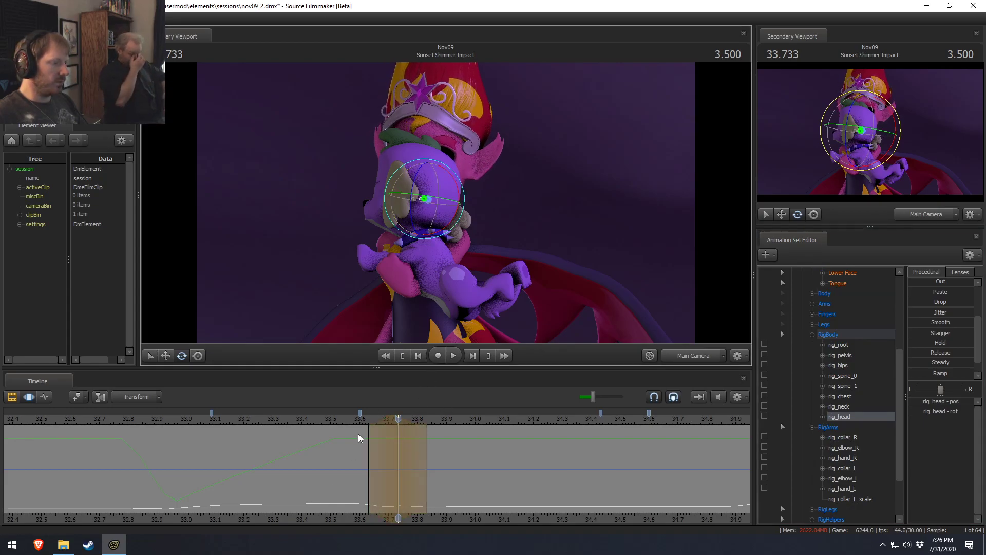
Play back the edited head motion and scrub on to 34.3 seconds to check the pose.
key("space")
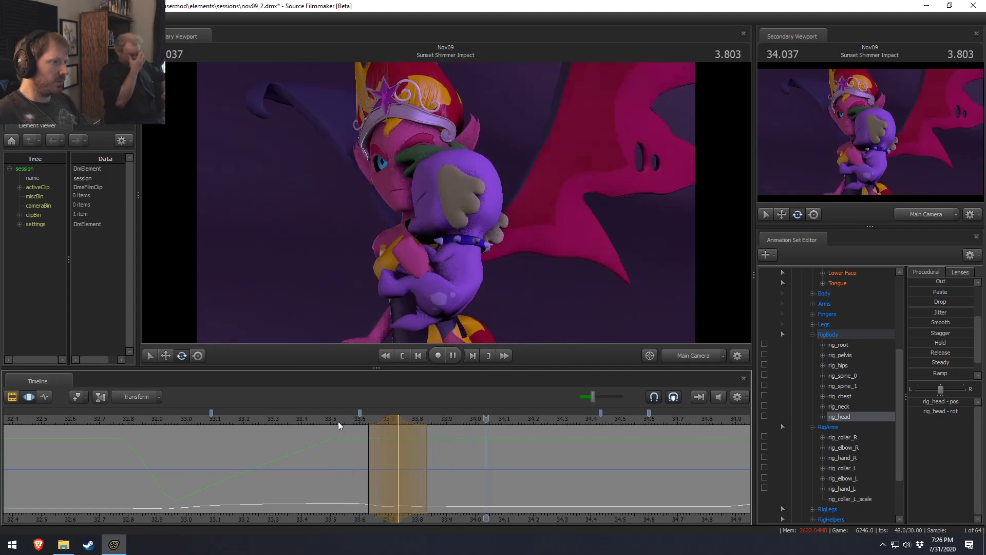
key("space")
left_click_drag(291, 418, 523, 446)
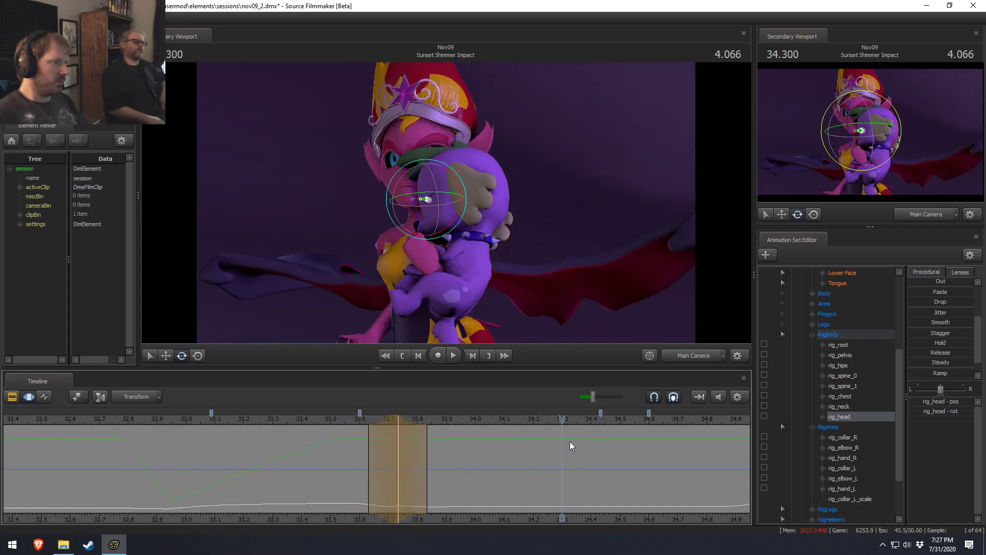
Expand the Cameras group, collapse the Lights group and select Sunset Shimmer's Face group.
scroll(841, 319, "up", 5)
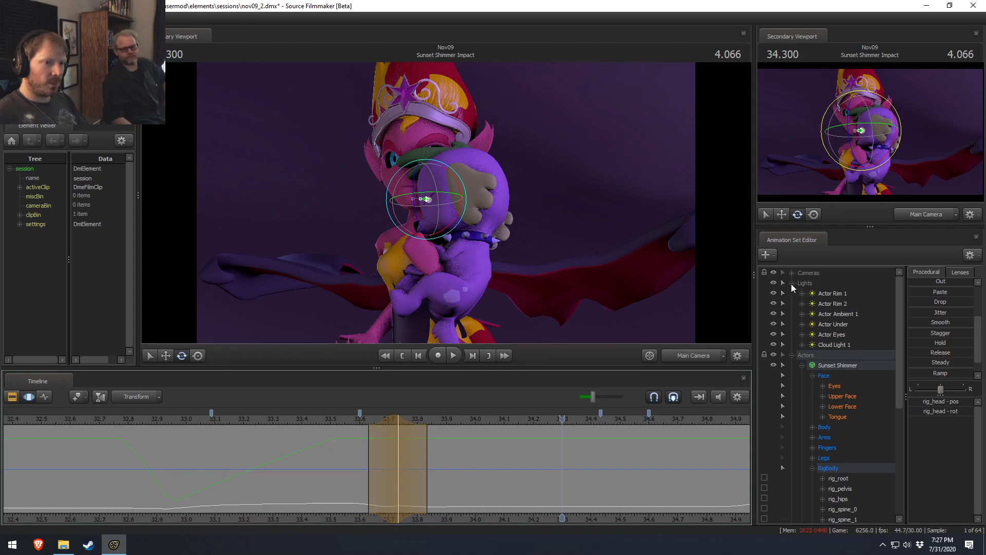
left_click(793, 273)
left_click(793, 304)
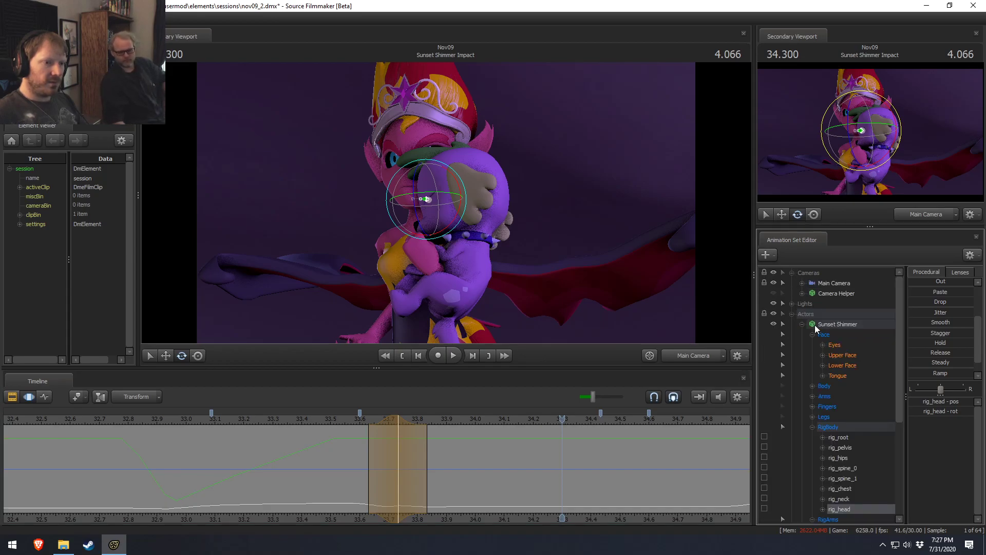
left_click(815, 325)
left_click(823, 334)
Set the time selection to hold from about 34.0 to 34.67 seconds, with falloff from 33.77 to 34.97, and the playhead at 34.433.
left_click(348, 469)
left_click_drag(348, 469, 677, 519)
middle_click_drag(676, 519, 398, 469)
left_click_drag(416, 474, 276, 452)
key("space")
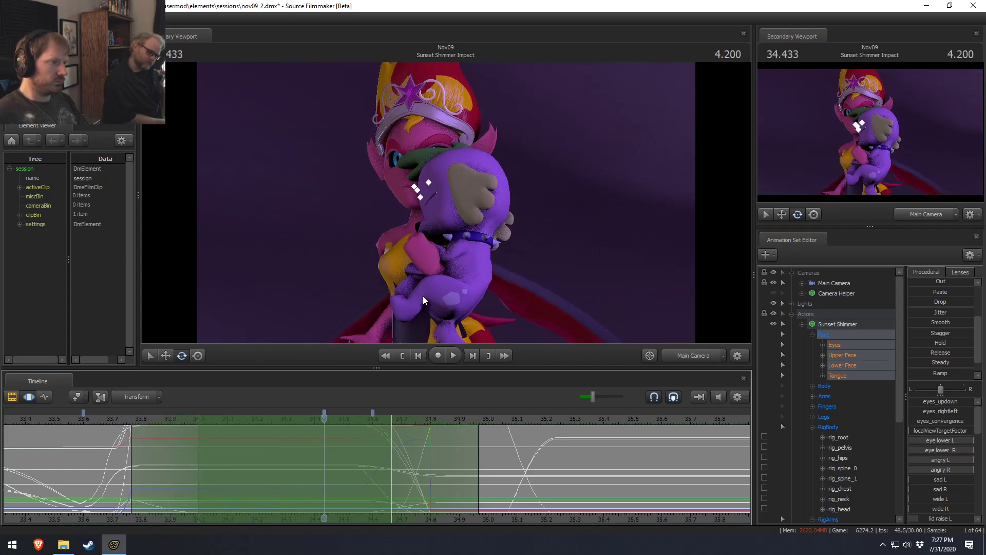
Try rotating Sunset Shimmer's rig_head control over the time selection, and undo the rotation.
left_click(420, 199)
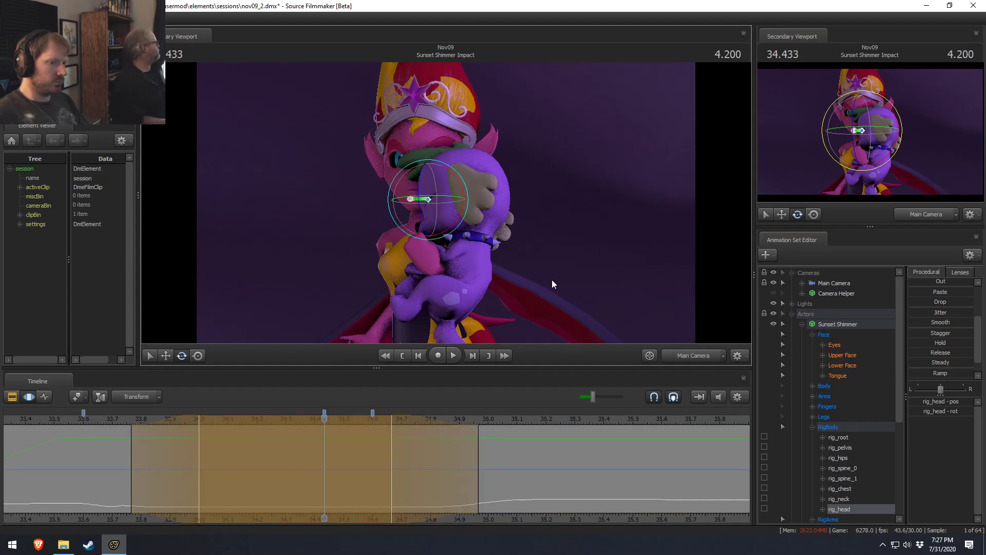
key("ctrl")
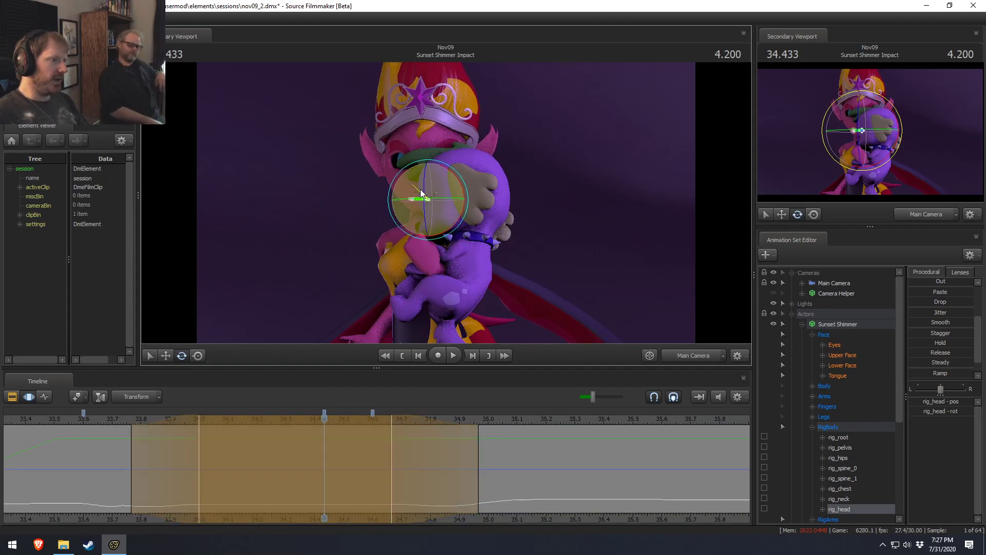
key("ctrl")
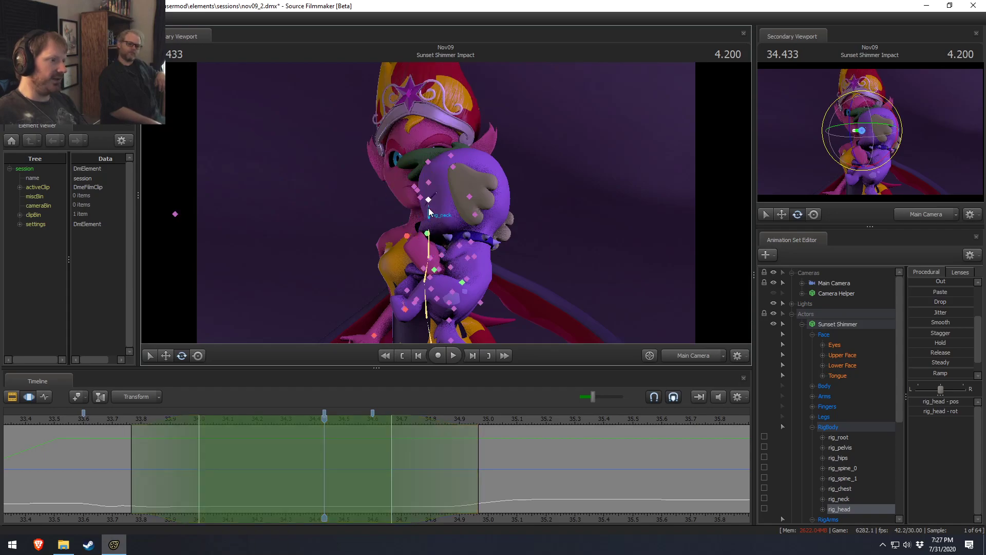
Select Sunset Shimmer's rig_neck and rig_head together, tilt them away from Spike's head and shift them slightly.
left_click(435, 218)
key("ctrl")
left_click(429, 200, "ctrl")
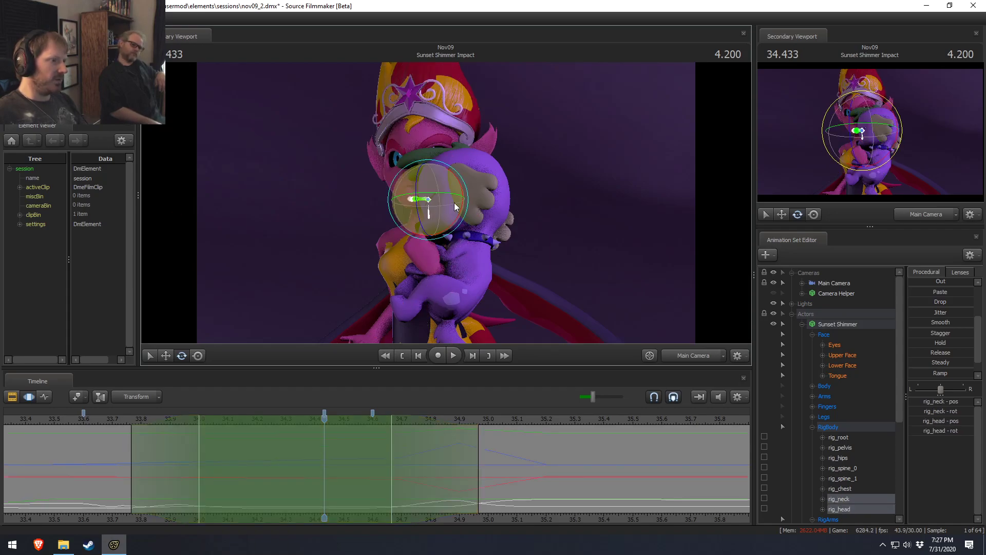
key("ctrl")
key("w")
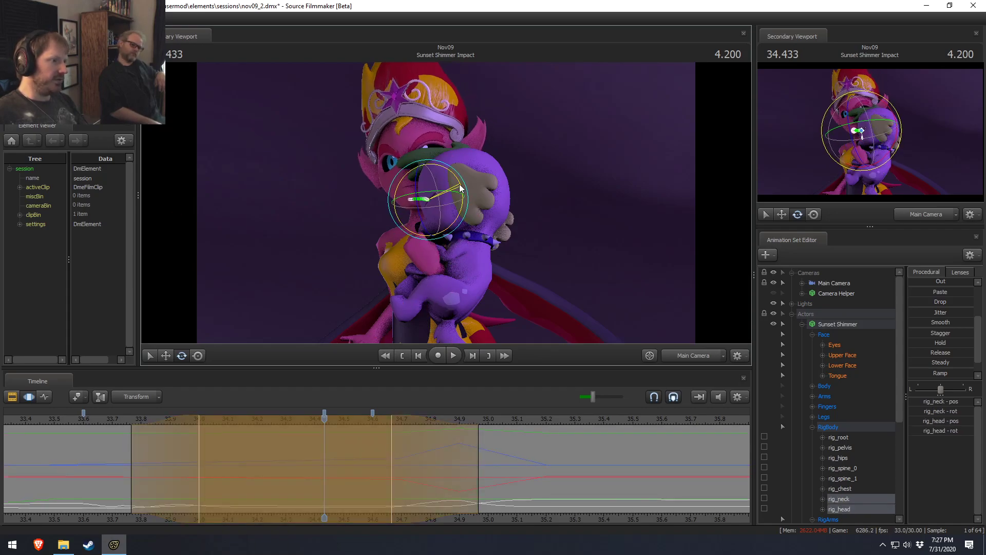
left_click_drag(402, 206, 397, 205)
Select only Sunset Shimmer's rig_head control and refine its rotation over the time selection.
key("ctrl")
left_click(426, 201, "ctrl")
key("e")
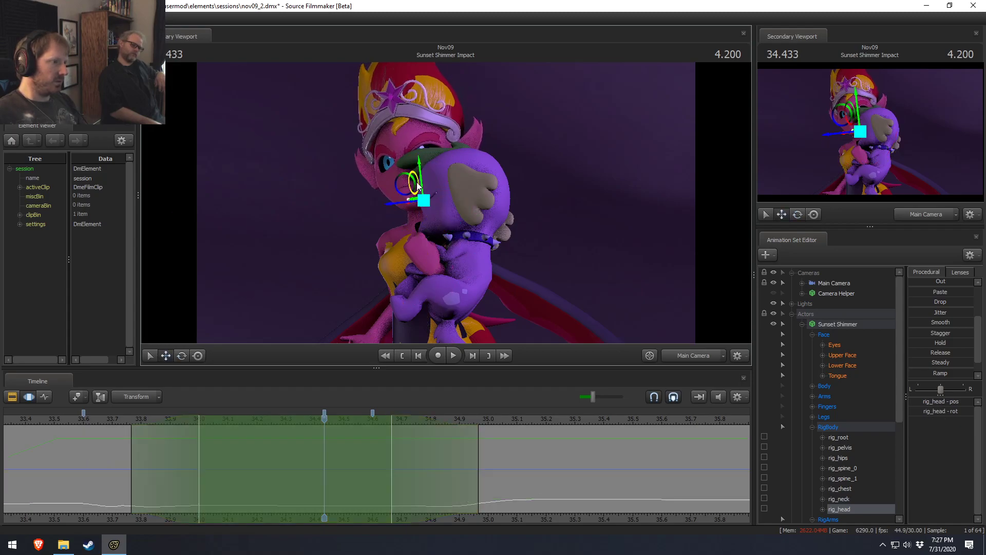
key("e")
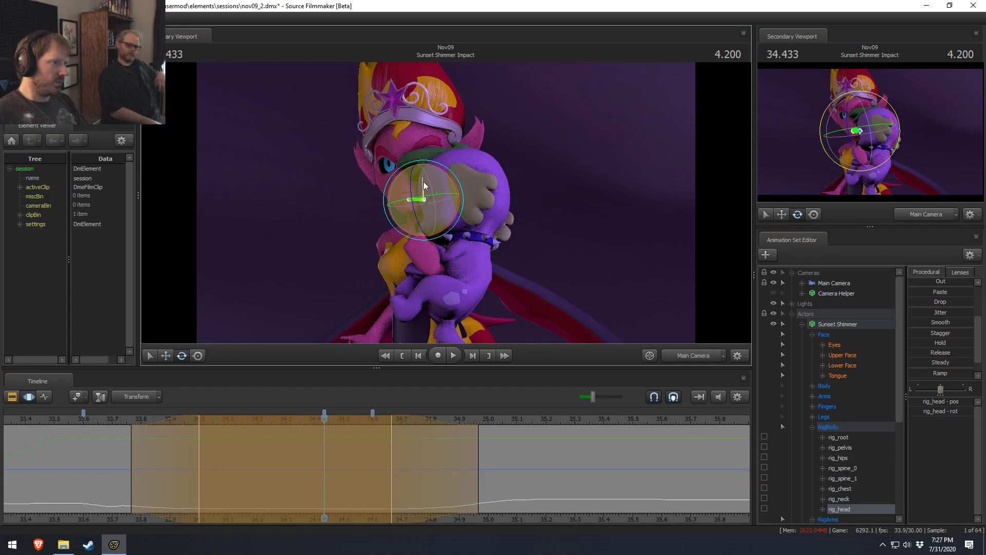
Adjust Sunset Shimmer's eye view target from the Work Camera, with the time selection ending at about 34.8 seconds, and return to the Main Camera.
left_click(853, 346)
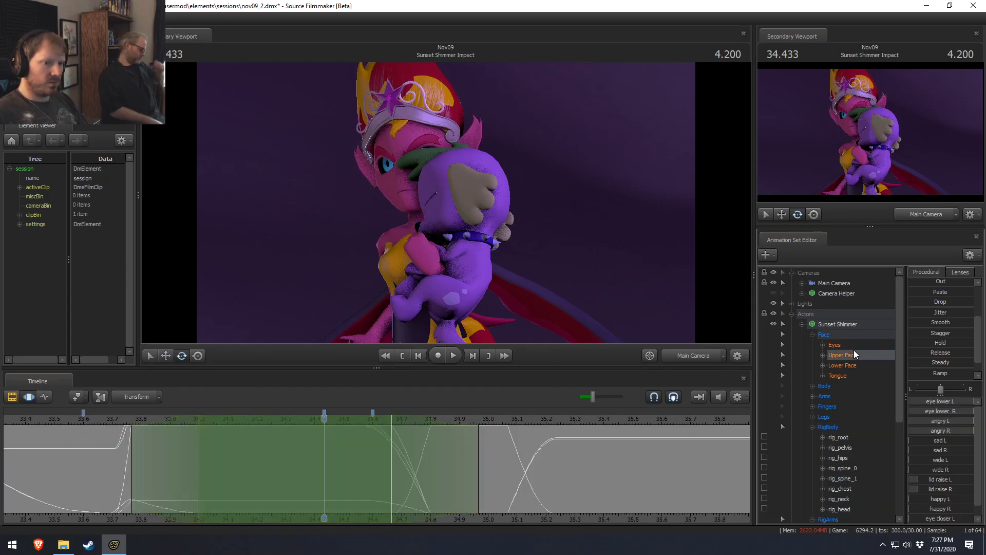
left_click(679, 356)
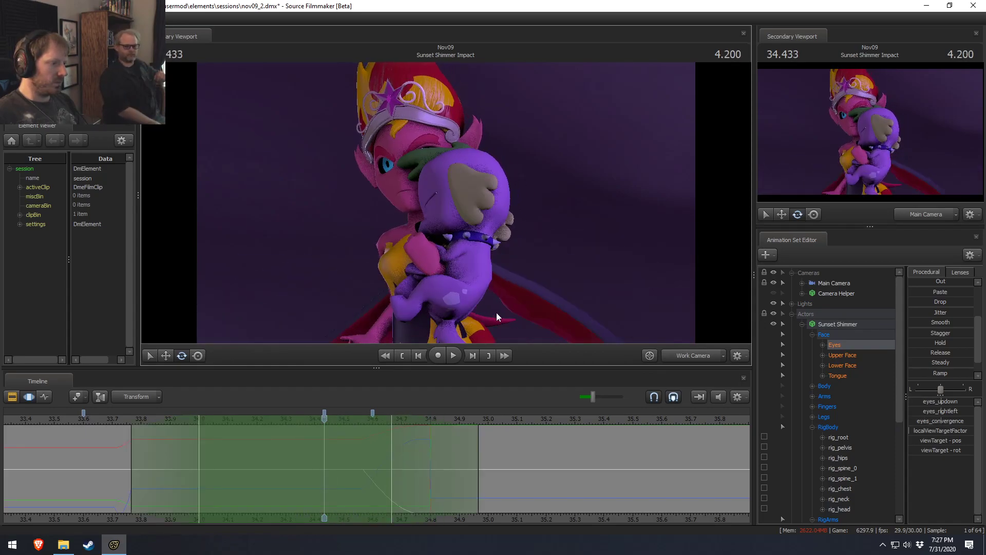
left_click_drag(478, 470, 431, 470)
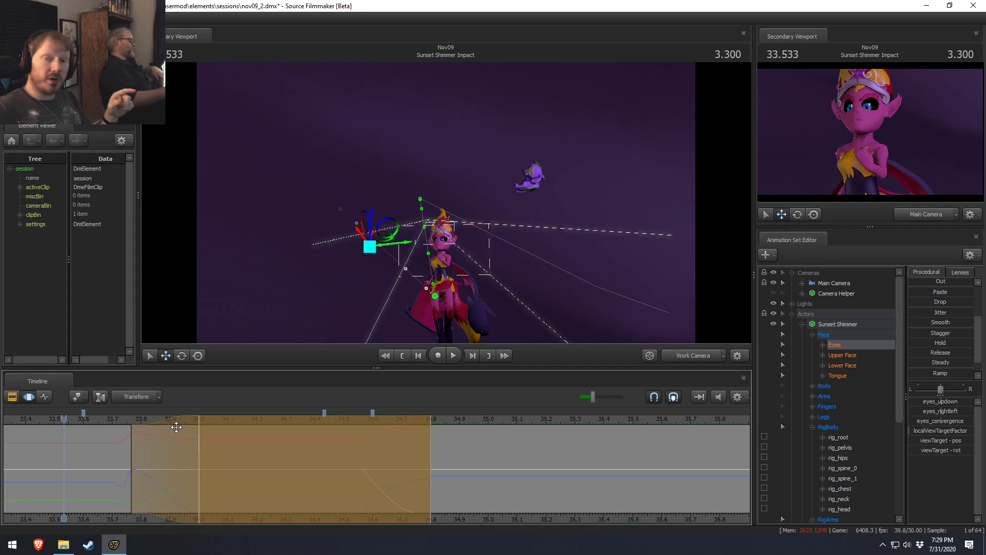
left_click(84, 421)
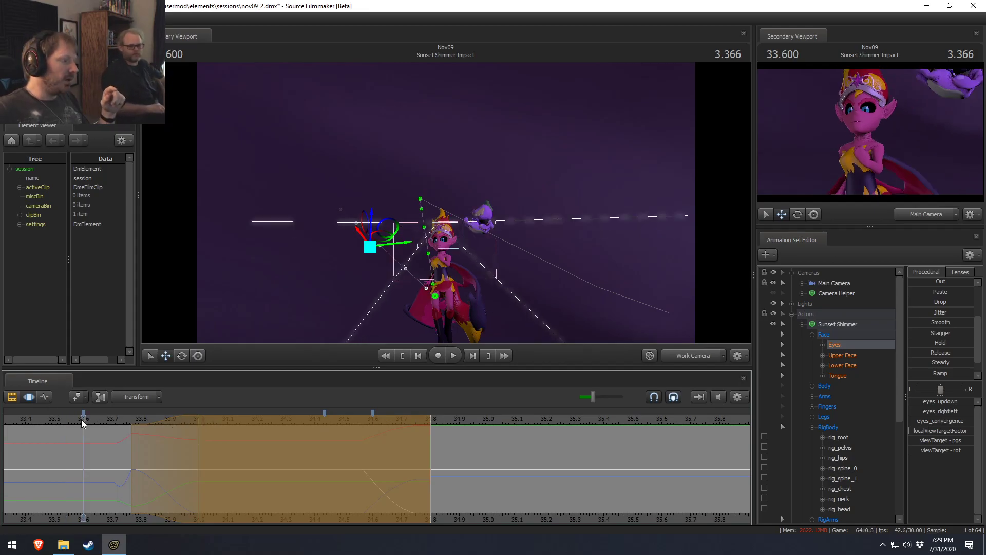
left_click(693, 355)
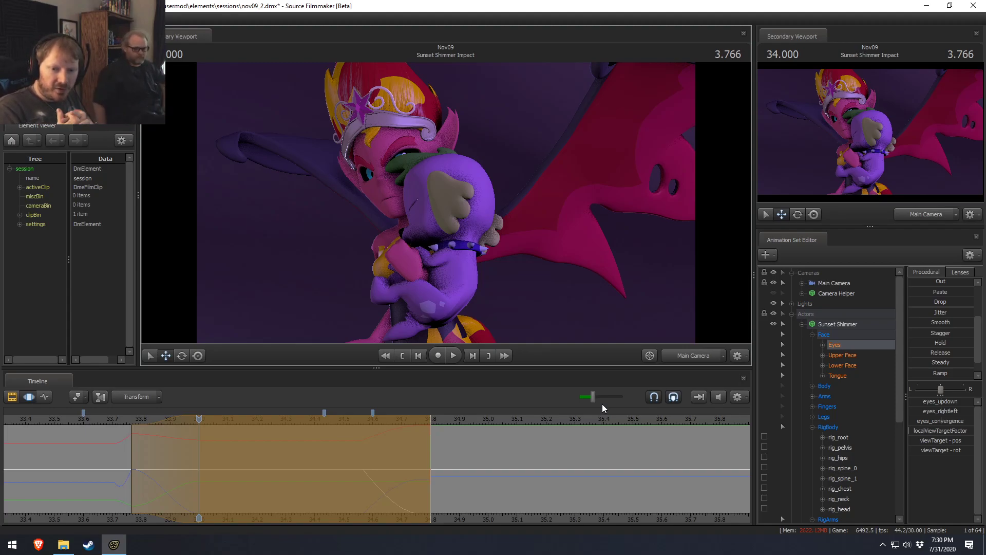
Extend the squee2.wav clip on the Sound Effects track to about 35.3 seconds.
key("F2")
left_click_drag(748, 448, 748, 487)
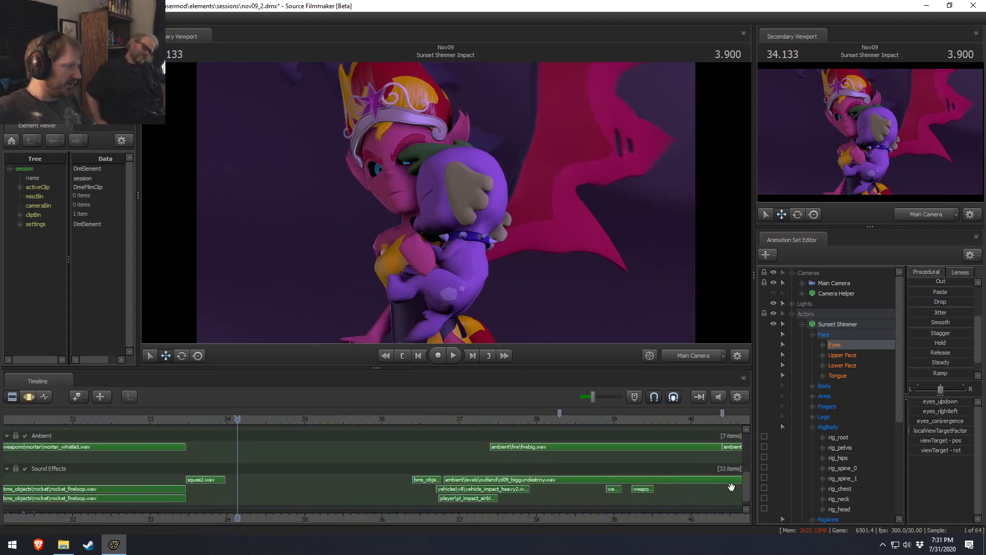
right_click(219, 482)
mouse_move(308, 367)
left_click(360, 386)
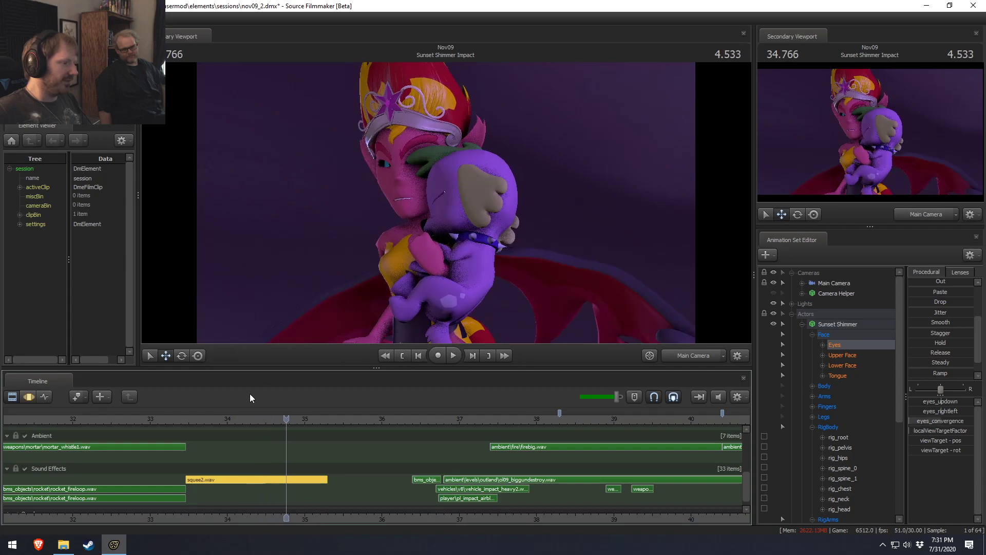
Play the Spike impact with the extended squee2.wav sound from about 33.4 to 33.5 seconds.
left_click(189, 419)
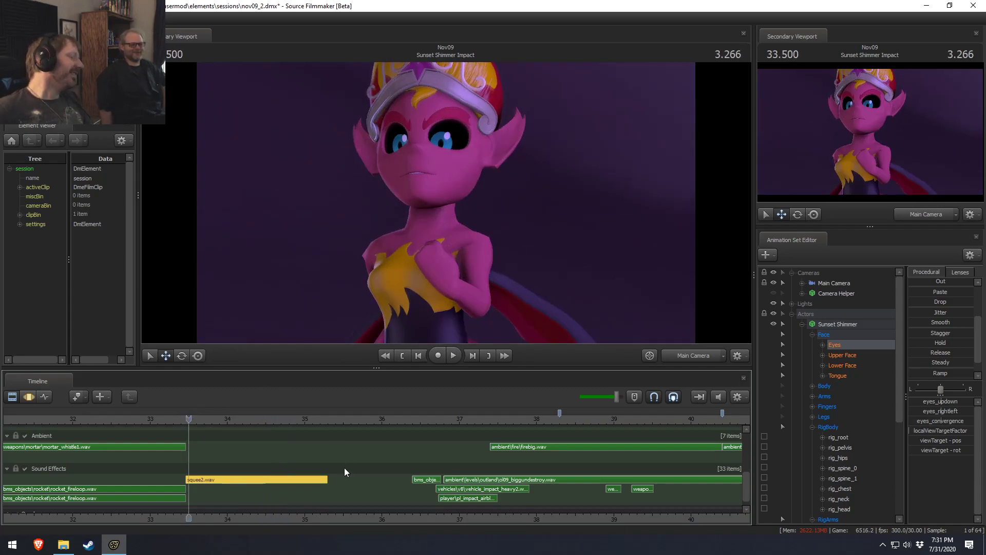
right_click(301, 481)
key("space")
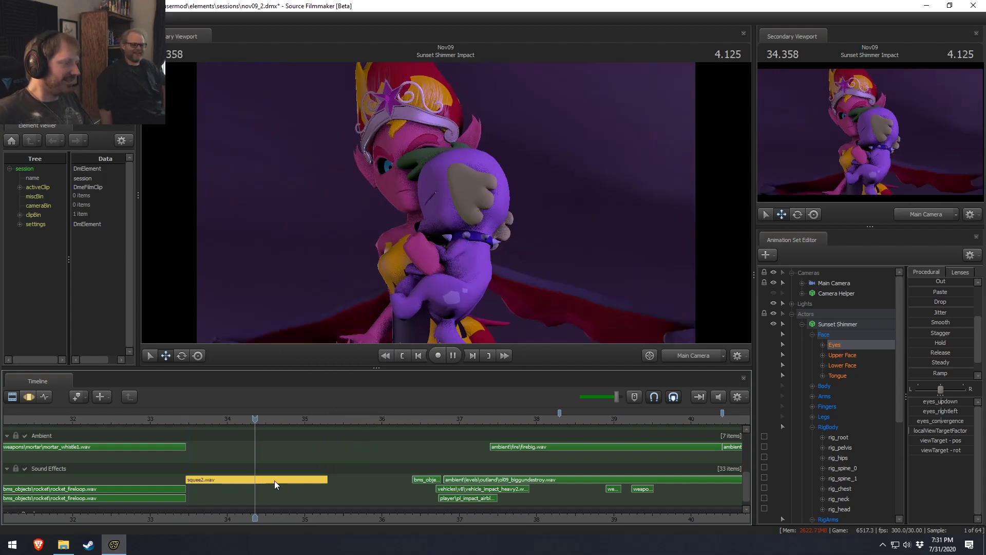
left_click(189, 419)
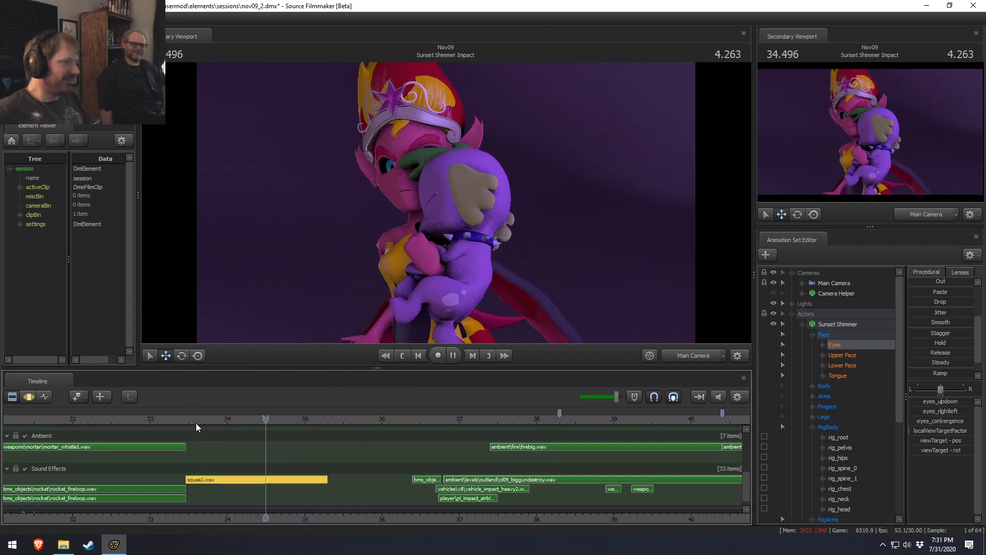
left_click(182, 418)
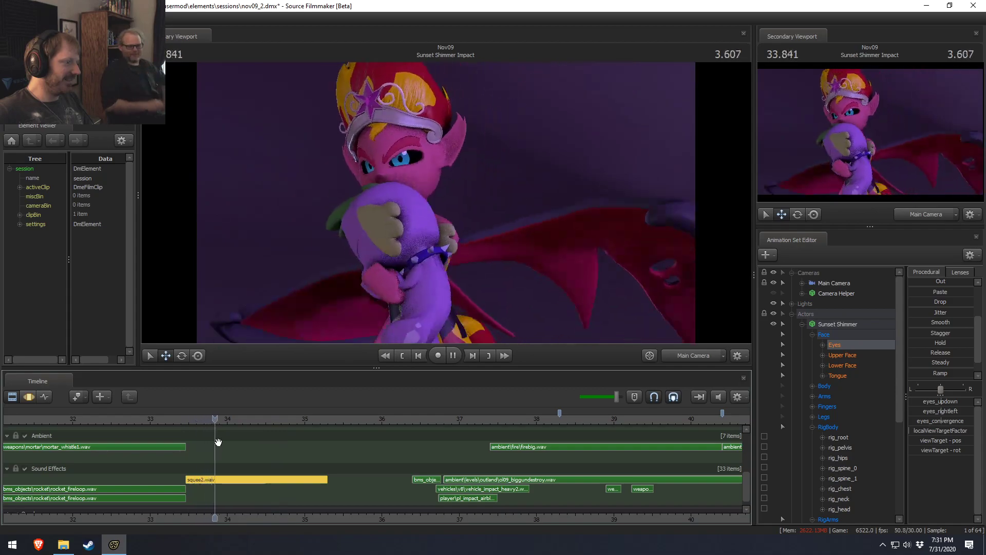
key("space")
Paste two copies of the squee2.wav clip on the Sound Effects track at 33.466 seconds and play them.
right_click(215, 480)
left_click(196, 403)
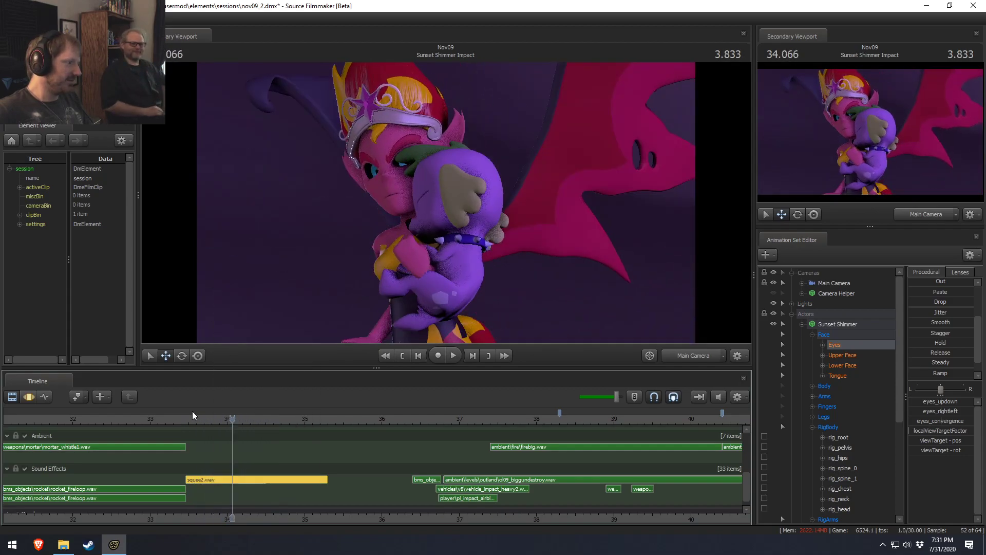
left_click(186, 419)
right_click(195, 492)
right_click(199, 499)
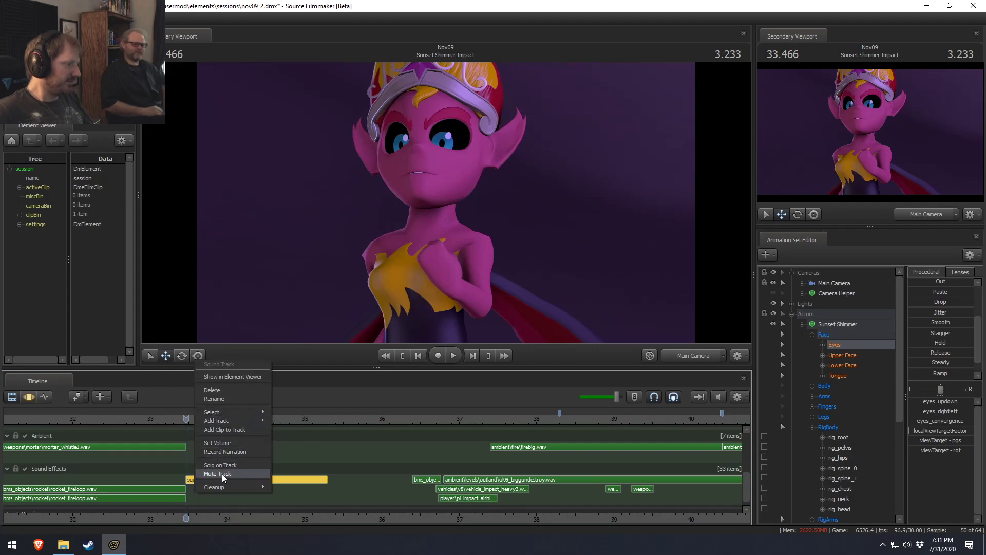
mouse_move(220, 487)
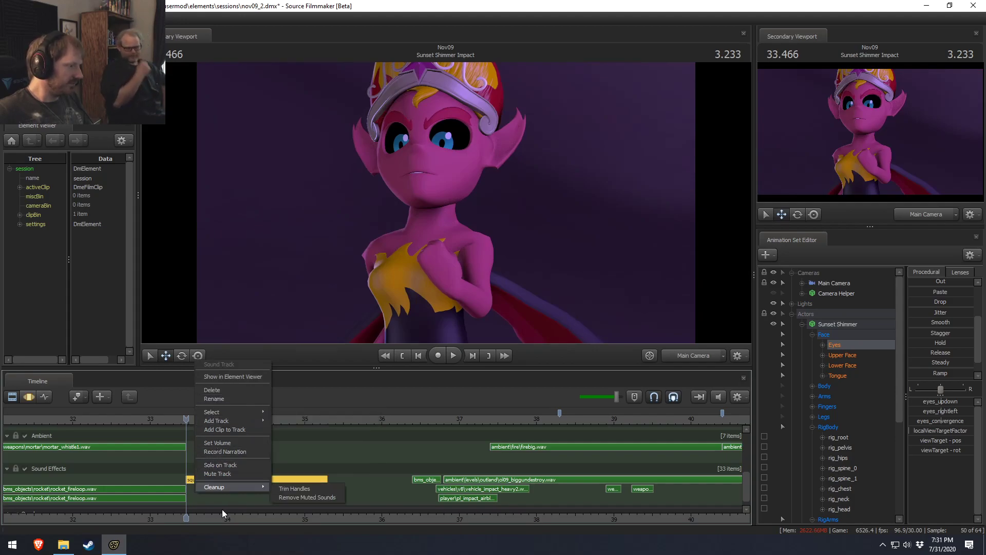
key("Escape")
key("ctrl+v")
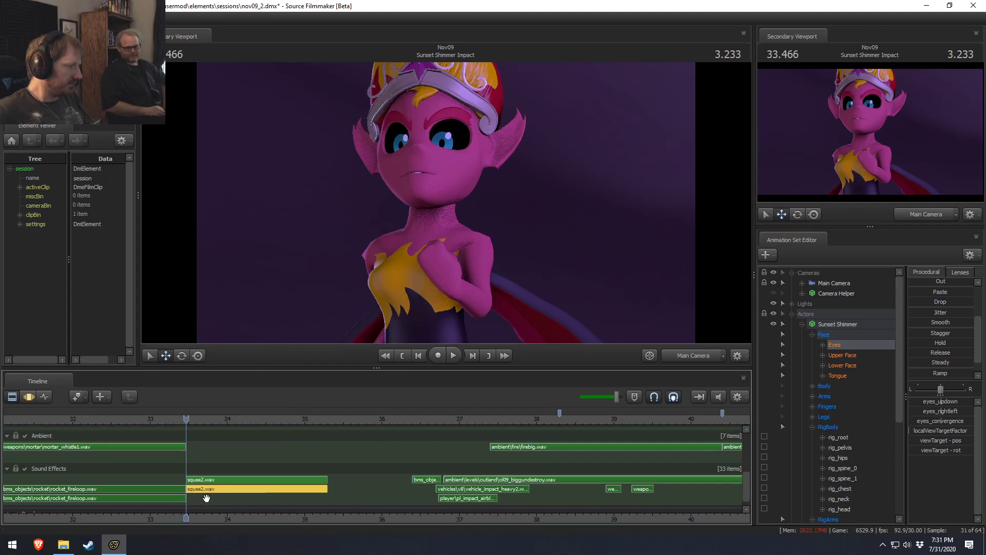
key("ctrl+v")
key("space")
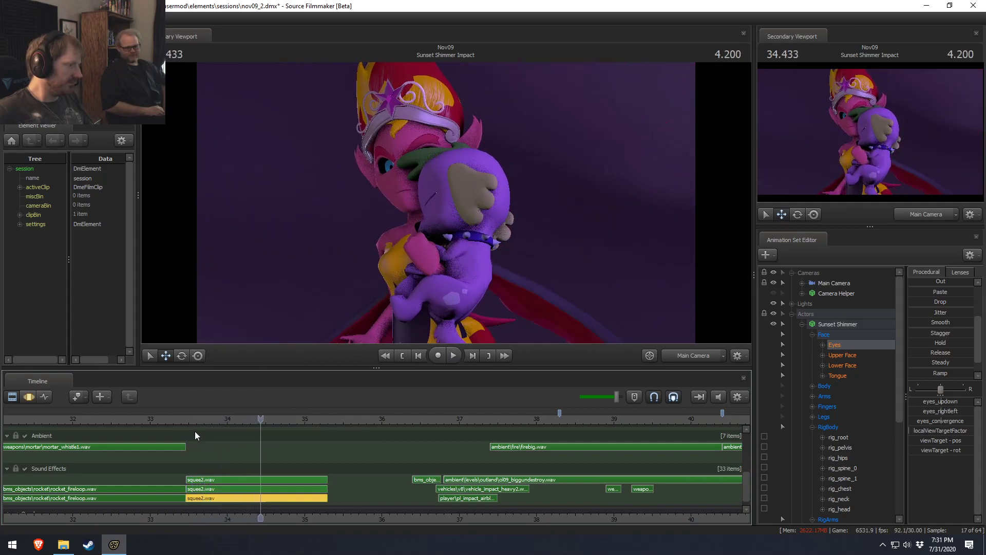
Try staggering the two squee2.wav copies, starting them at about 33.5 and 33.6 seconds, and play the result.
left_click_drag(215, 495, 225, 495)
left_click_drag(222, 488, 229, 491)
left_click(178, 418)
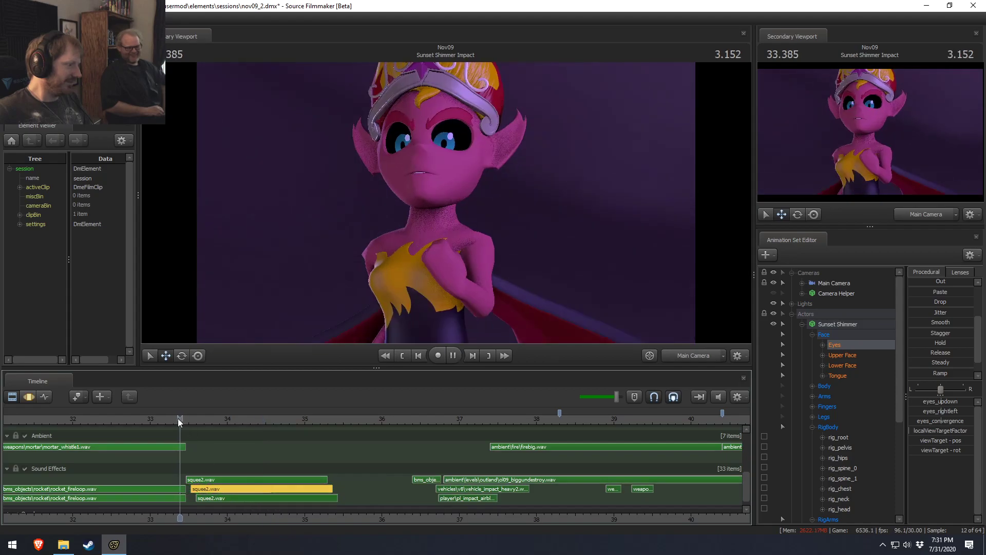
key("space")
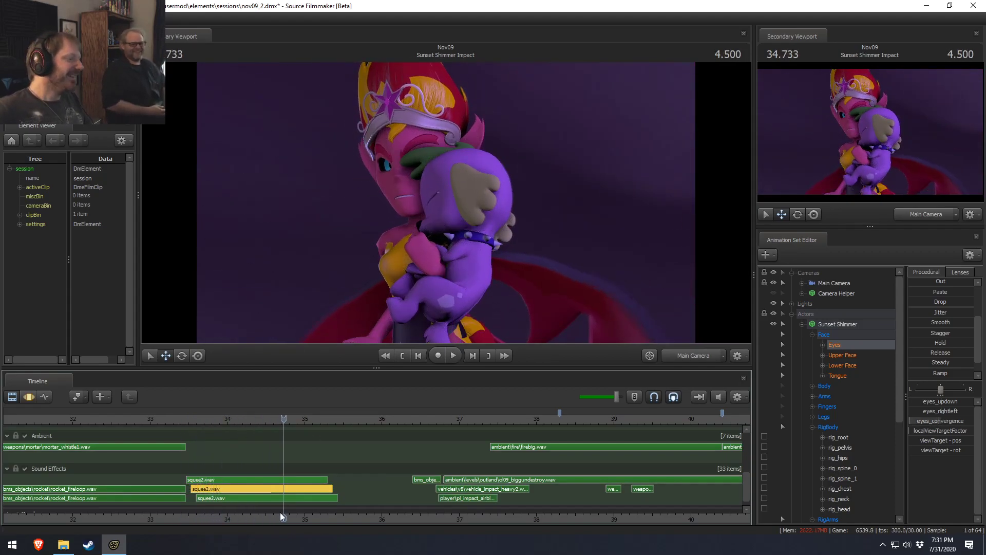
Try starting the lowest squee2.wav copy at about 34.0 seconds and play the overlapping sounds.
left_click_drag(258, 495, 287, 496)
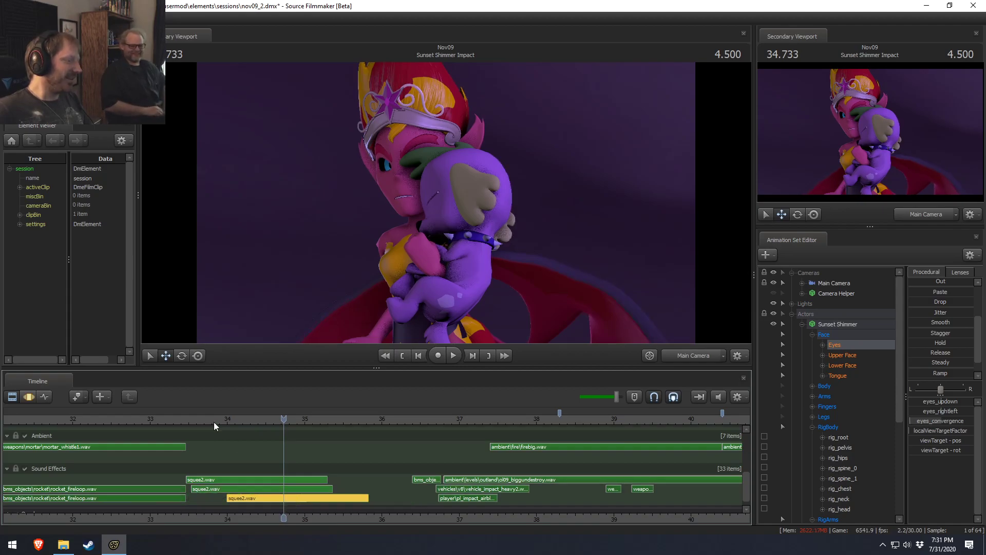
left_click(170, 416)
key("space")
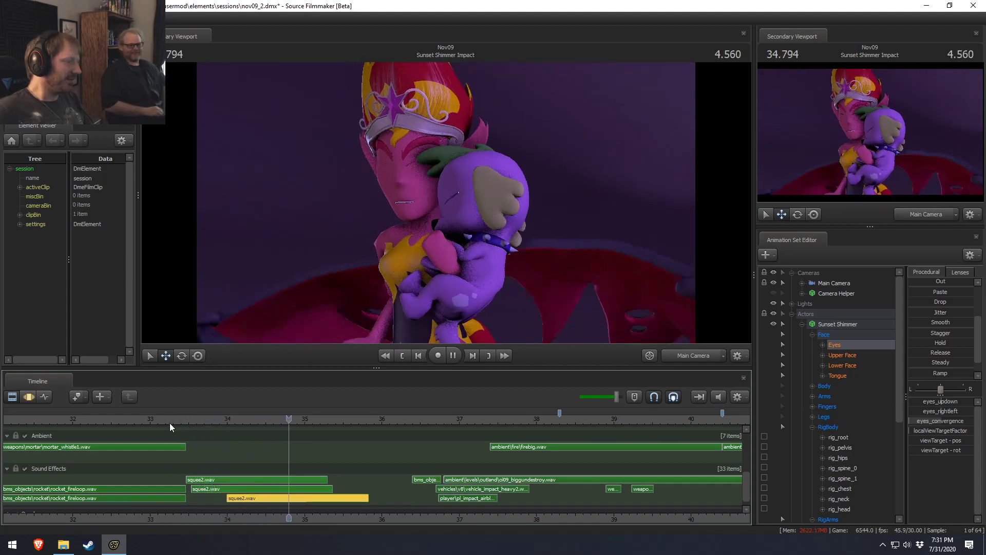
key("space")
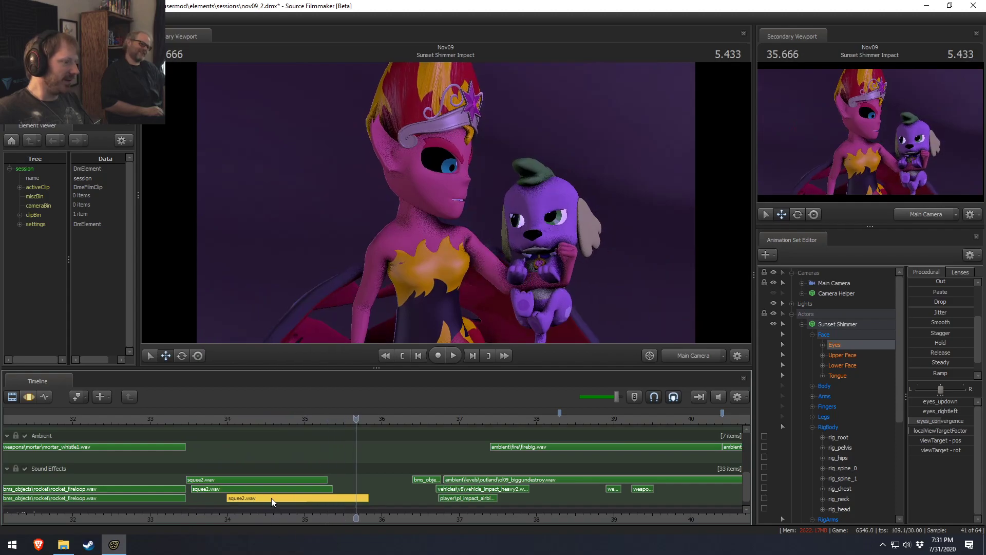
Try moving the lowest squee2.wav copy to start at about 35.0 seconds and play the shot.
left_click_drag(272, 498, 364, 498)
left_click_drag(357, 418, 313, 419)
left_click_drag(345, 498, 332, 498)
left_click(182, 419)
key("space")
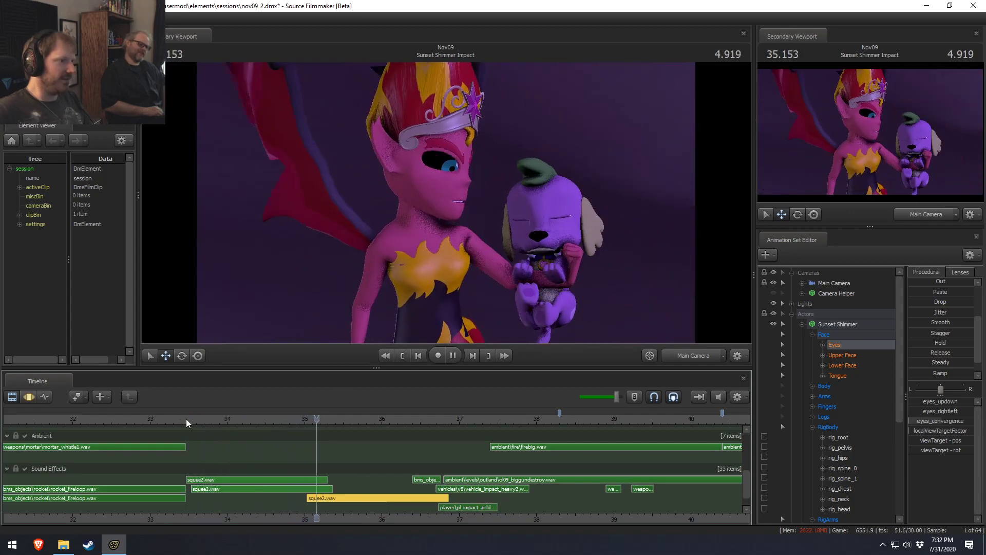
key("space")
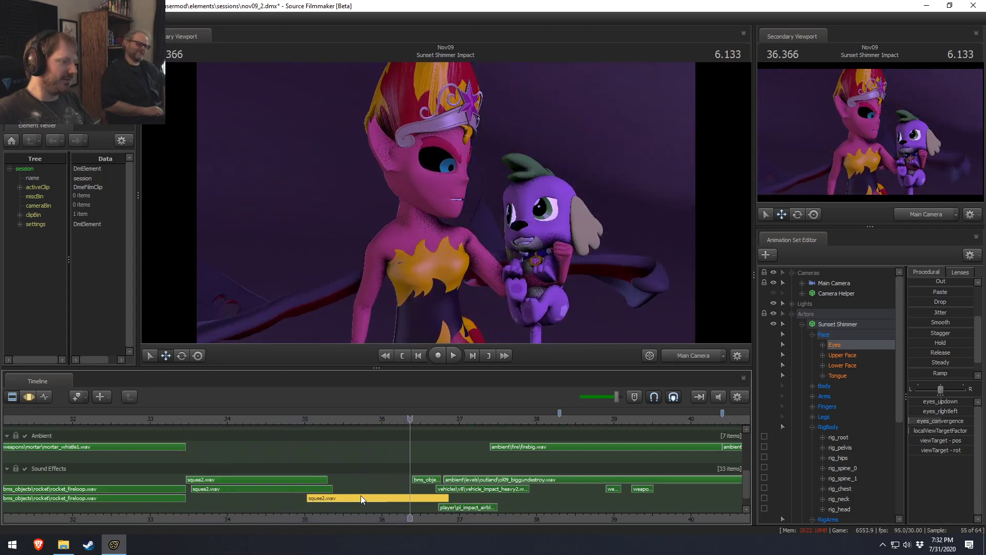
Try moving the last squee2.wav copy to start at about 35.5 seconds and play it.
left_click_drag(361, 495, 400, 500)
left_click(312, 423)
key("space")
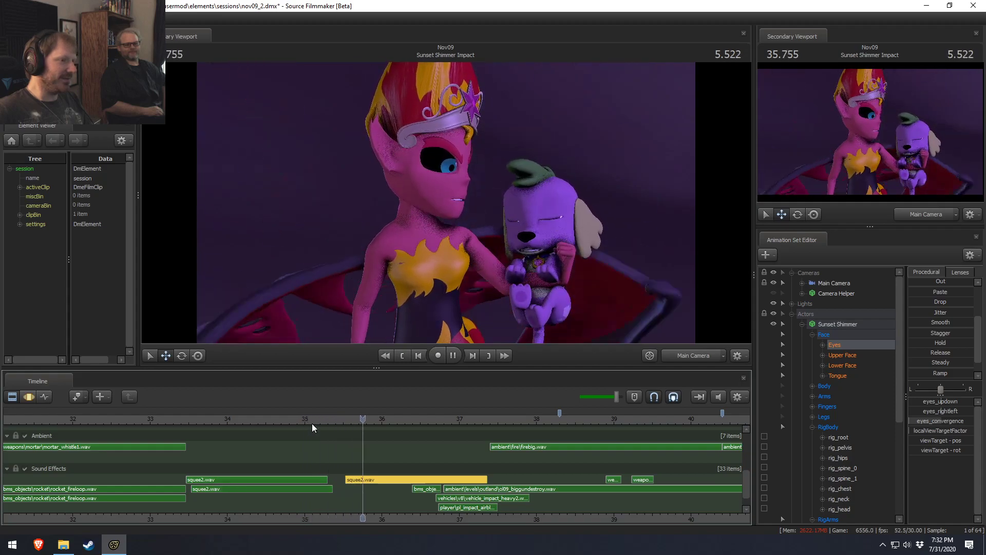
key("space")
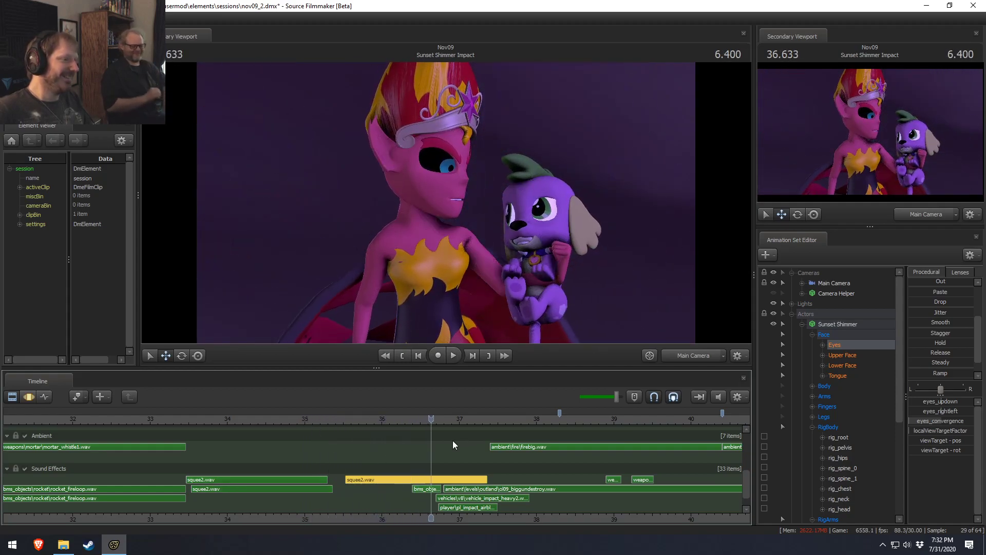
Try opening Spike's mouth with jaw_open at 35.933 seconds over a time selection from about 35.7 to 36.3, and undo it.
left_click(379, 423)
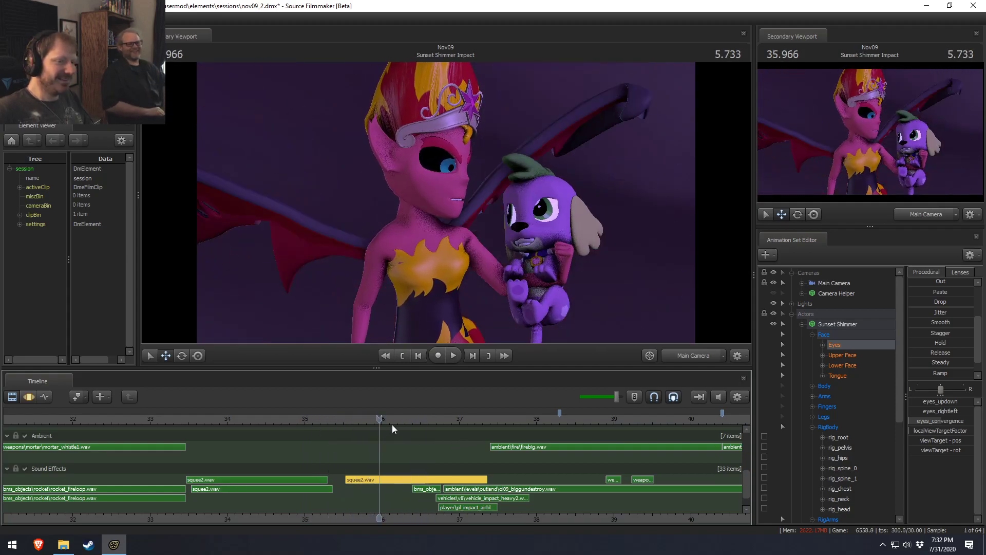
left_click(802, 324)
left_click(802, 334)
left_click(813, 345)
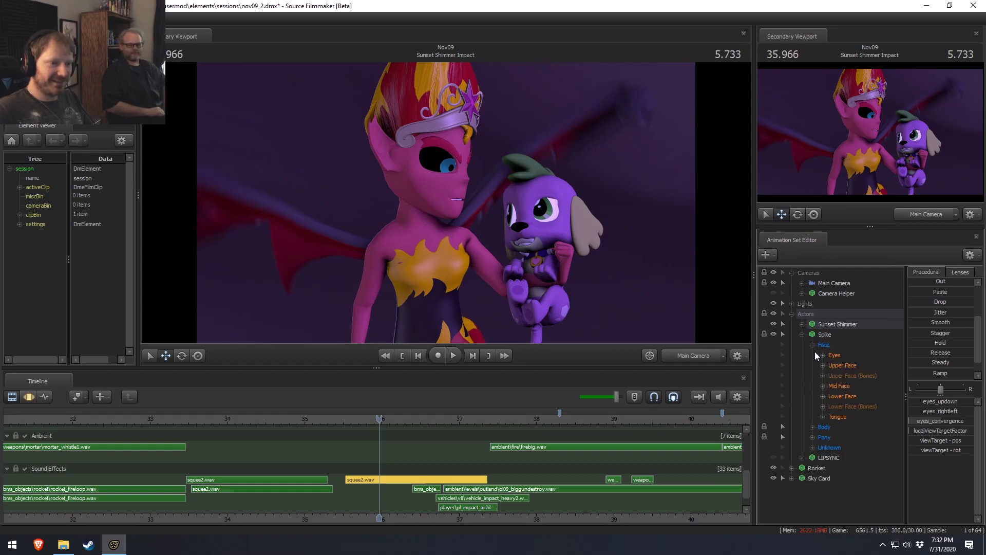
left_click(835, 396)
left_click_drag(373, 482, 365, 479)
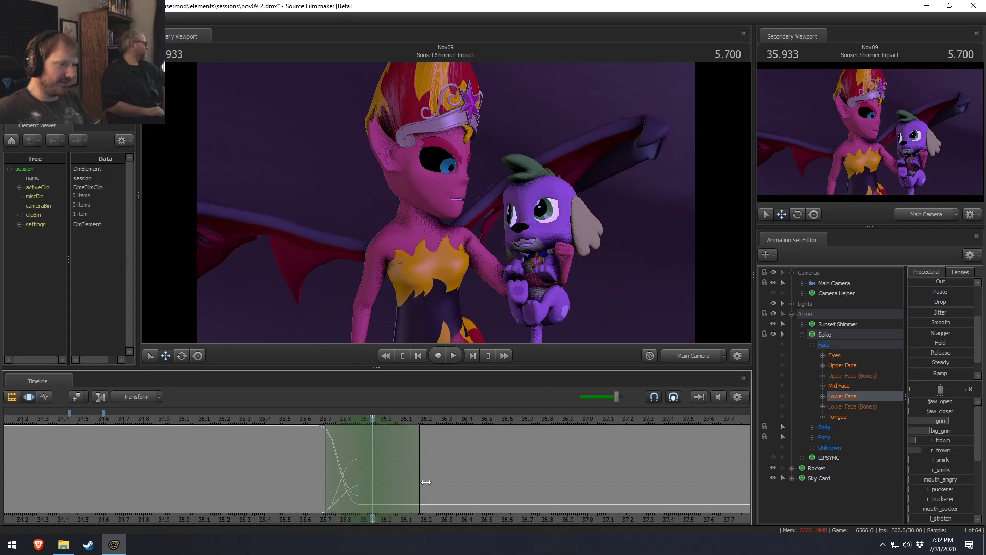
left_click_drag(426, 482, 453, 481)
left_click_drag(924, 402, 956, 401)
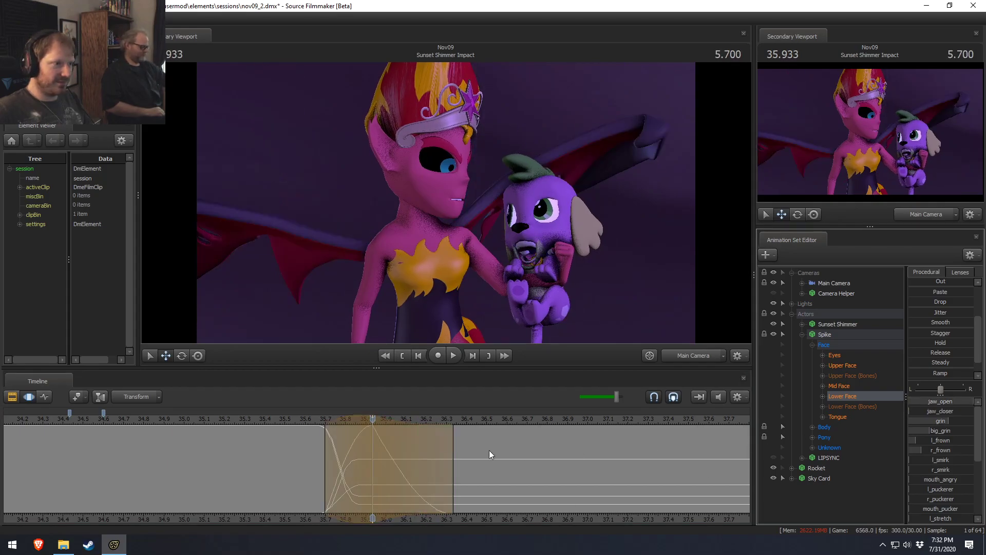
key("ctrl+z")
Try reshaping Spike's mouth into a slight opening with less grin, extend the falloff to about 36.97 seconds, and play it.
left_click_drag(940, 411, 955, 411)
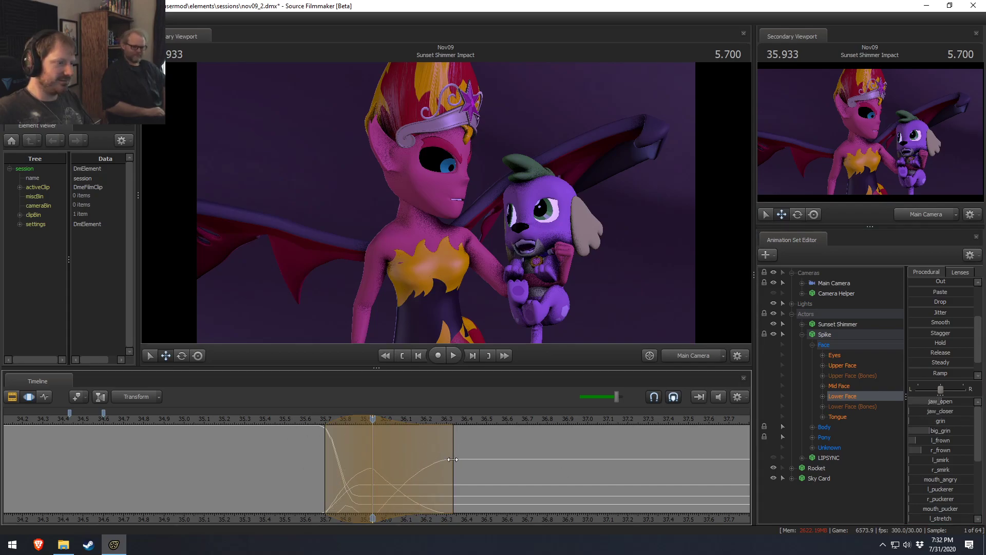
left_click_drag(453, 460, 581, 459)
key("space")
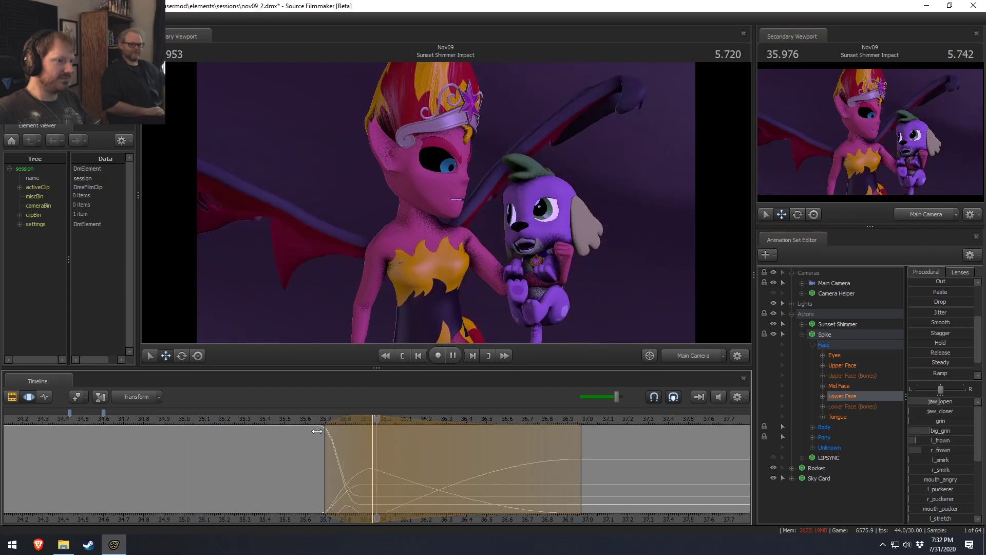
left_click(292, 421)
key("space")
key("space")
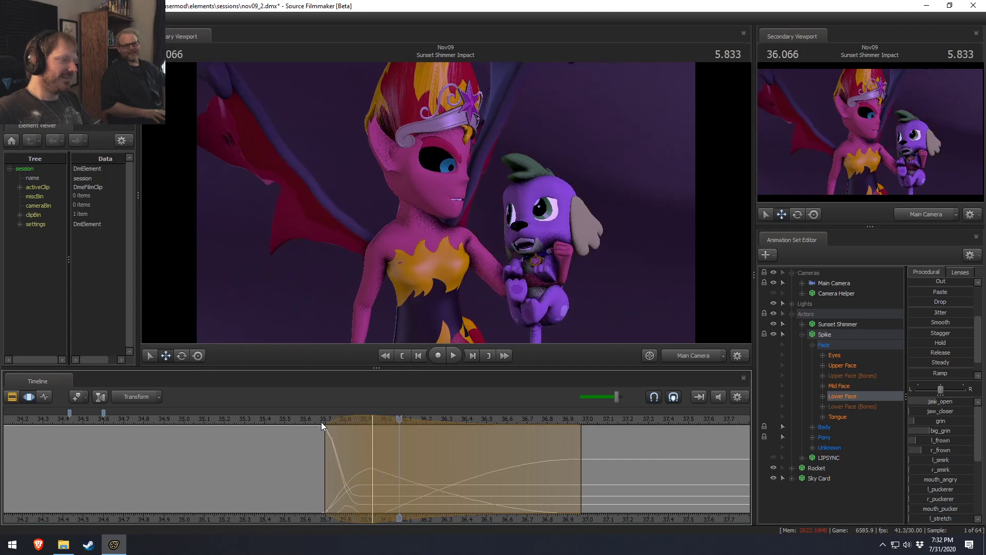
Replay Spike's mouth movement from 35.6 seconds, and undo the mouth edit and the squee2.wav copies' moves.
left_click(304, 419)
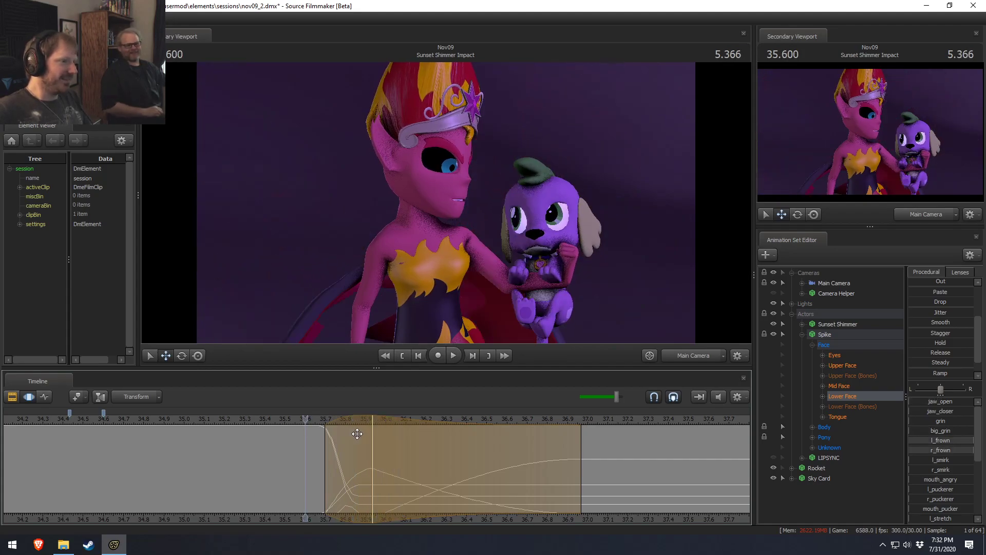
key("space")
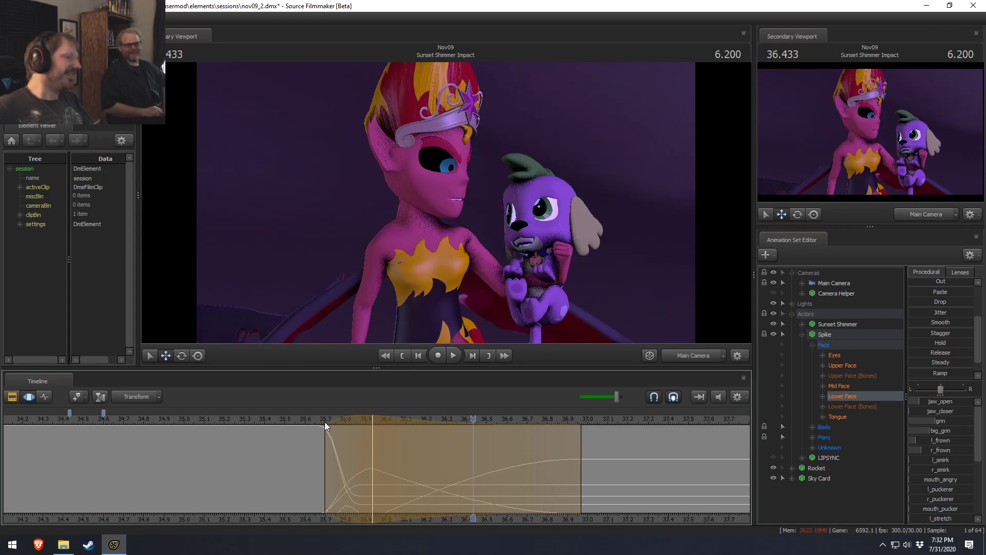
key("F2")
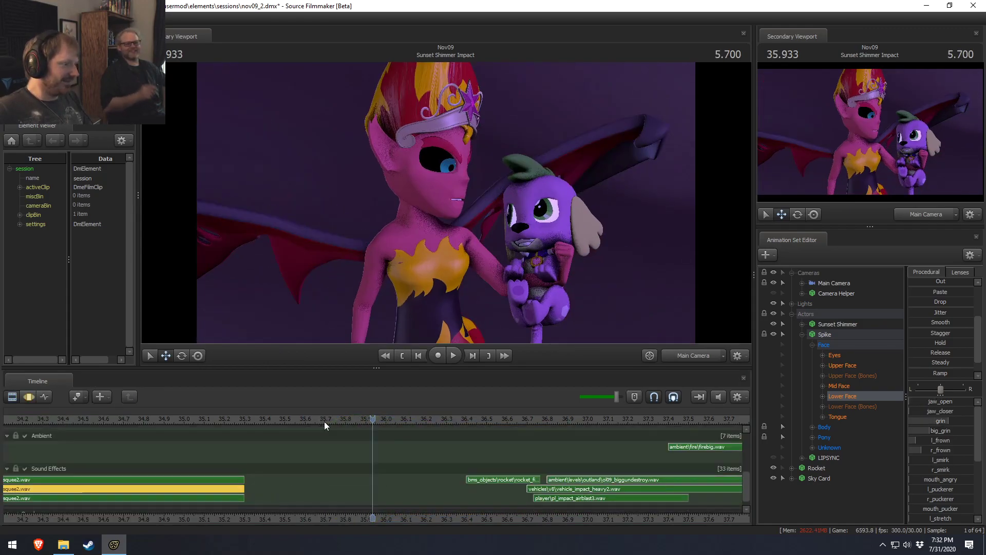
Play the shot from 33.533 seconds to review Spike's impact together with the remaining squee2.wav sound.
key("F3")
scroll(347, 517, "down", 3)
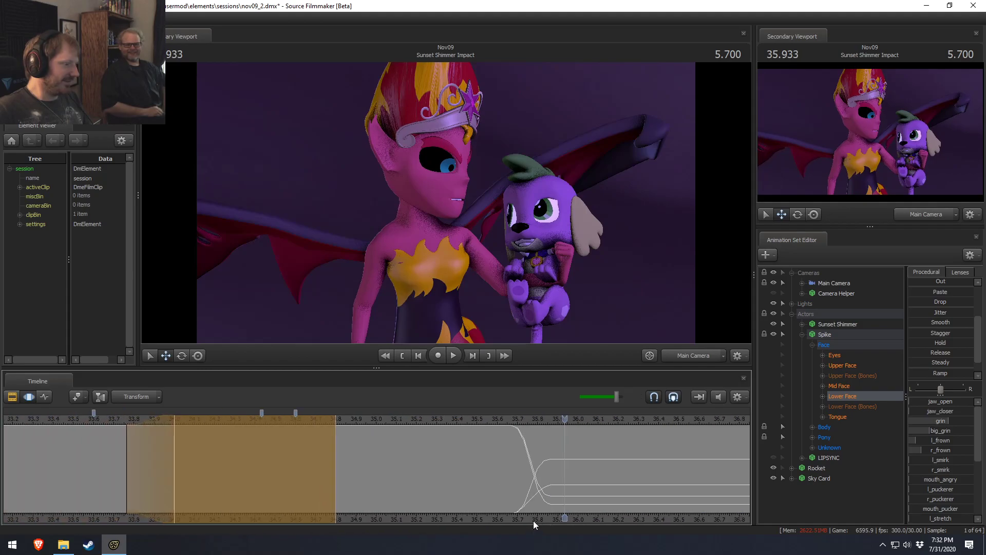
key("F2")
key("F3")
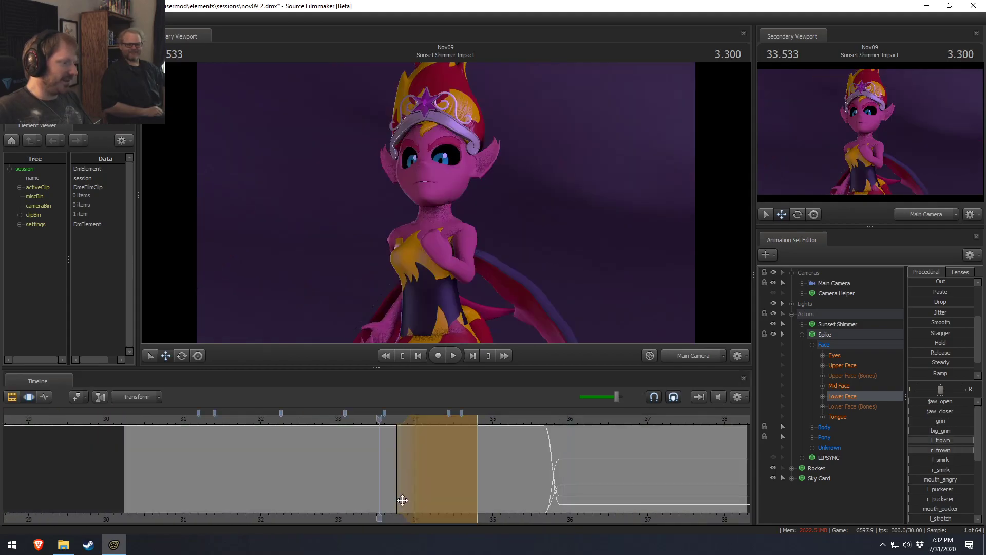
key("space")
key("F2")
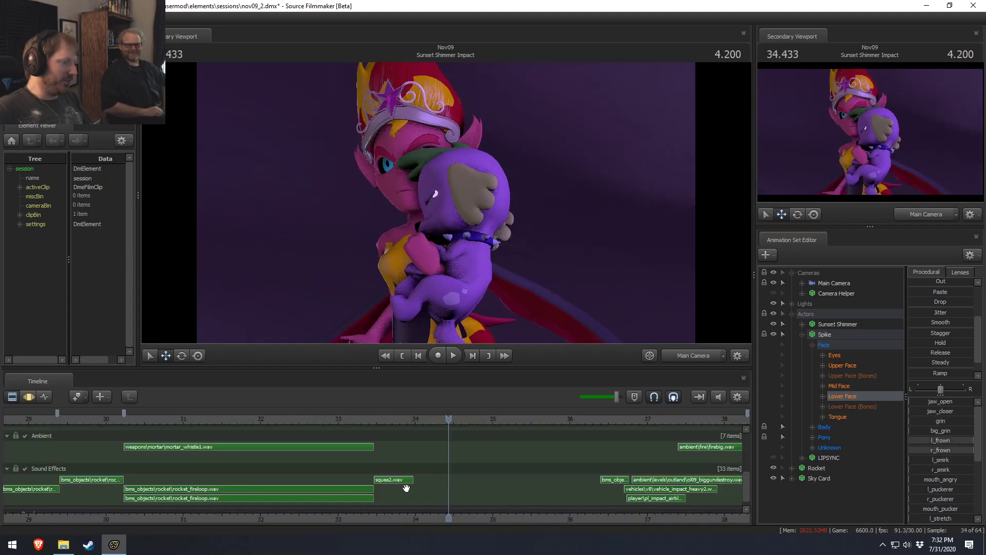
left_click(379, 416)
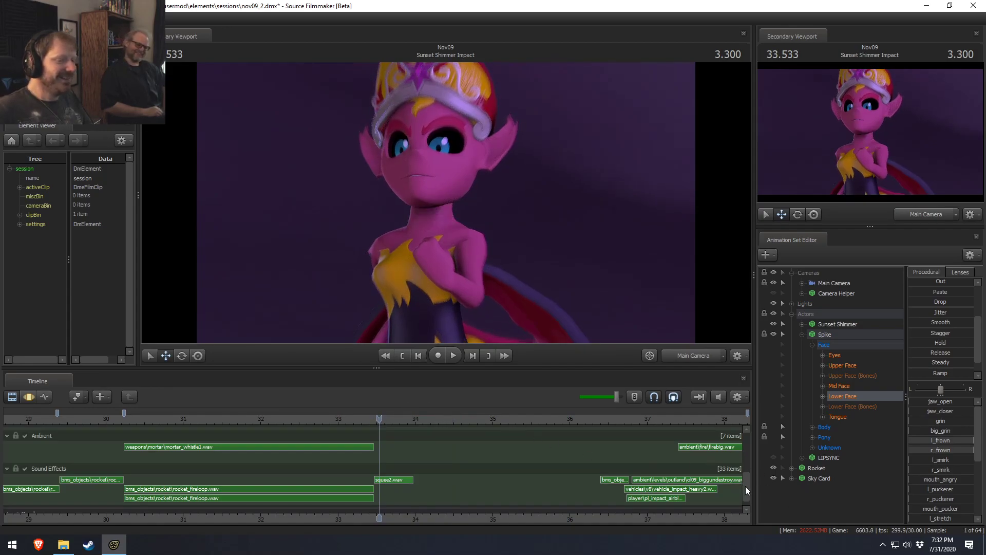
key("F3")
key("space")
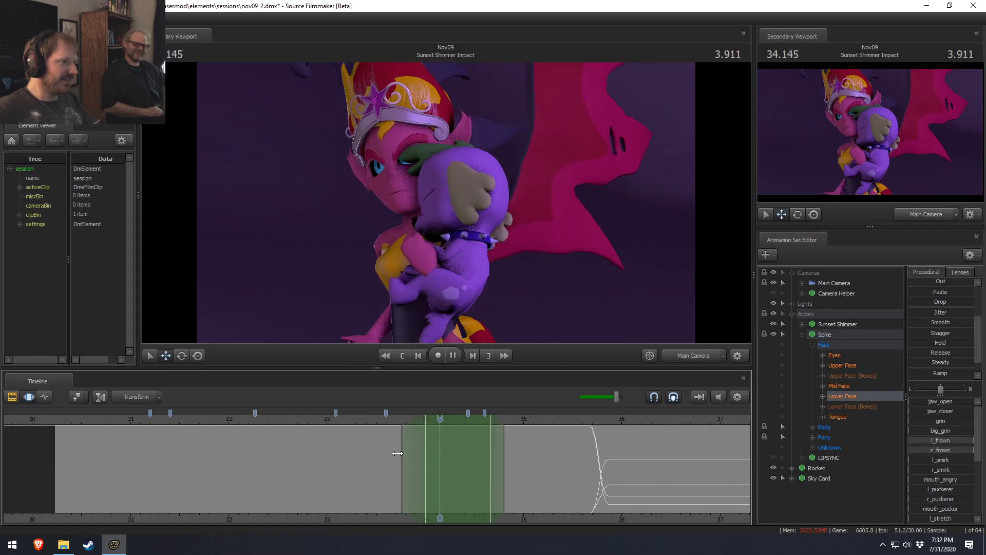
key("space")
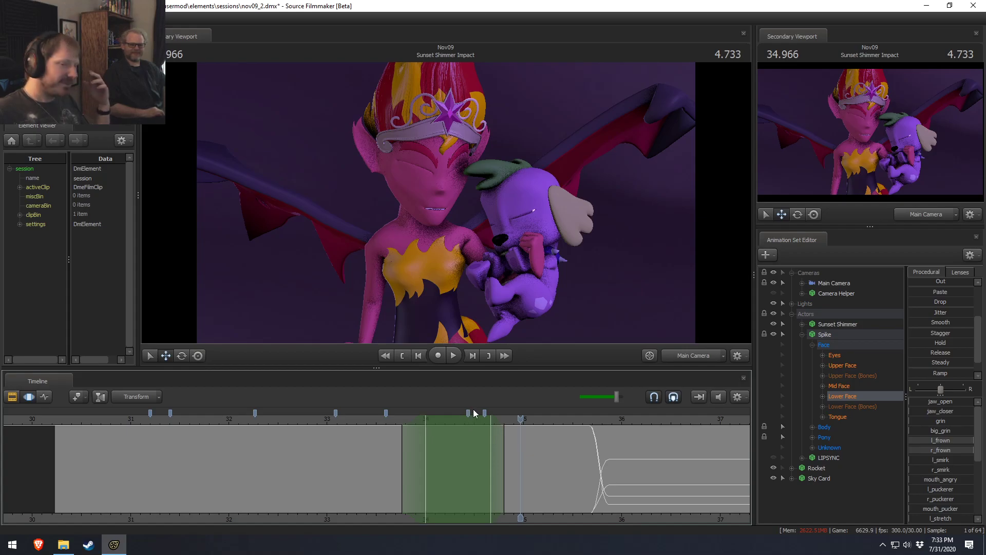
Scrub through the impact between about 33.47 and 33.63 seconds and replay it to check Spike's landing on Sunset Shimmer.
left_click(379, 417)
key("space")
key("space")
left_click(373, 417)
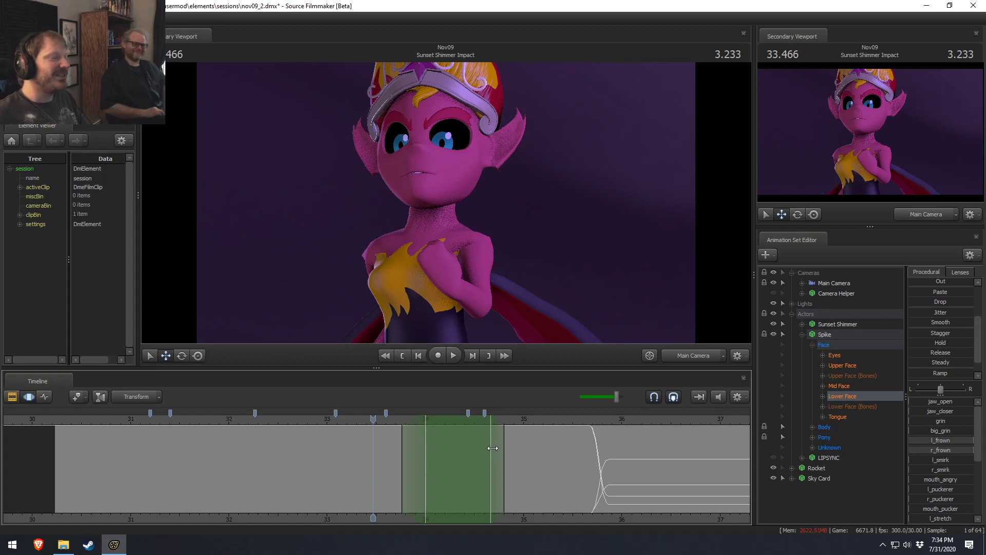
left_click(391, 421)
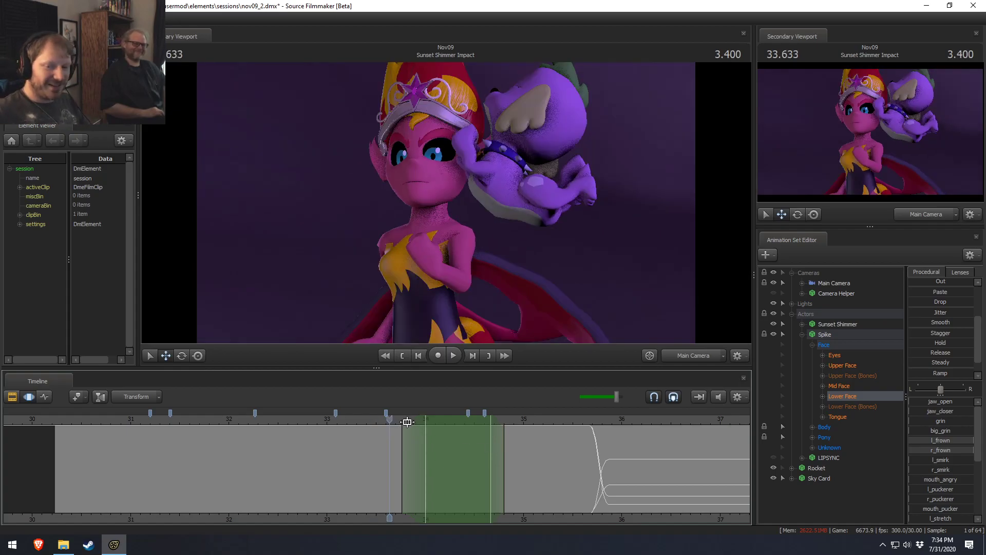
left_click_drag(389, 421, 377, 419)
key("space")
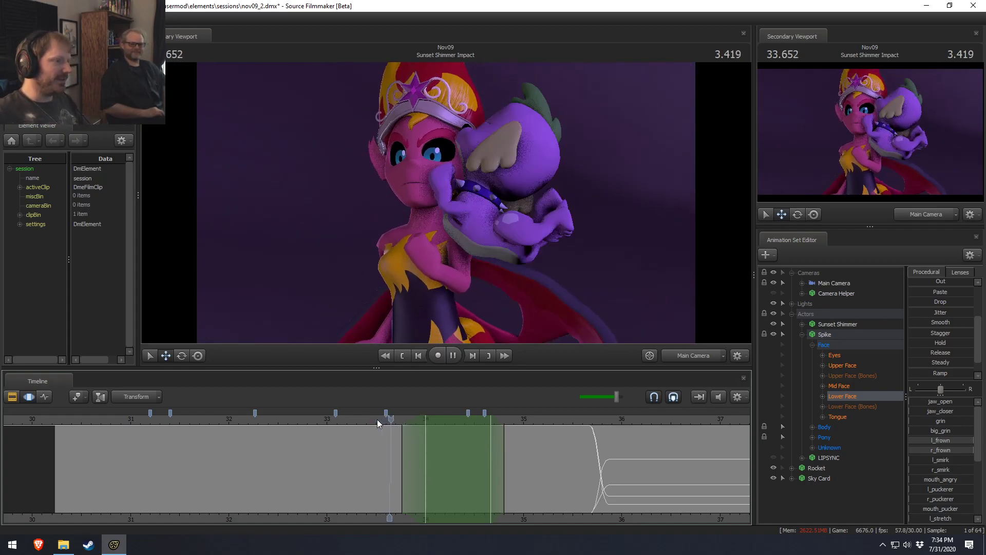
key("space")
key("space")
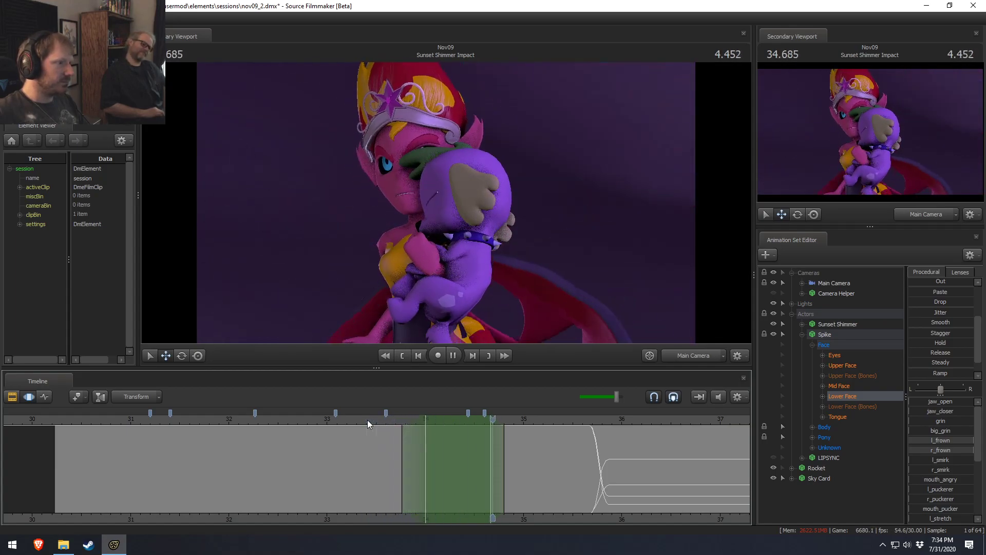
left_click(374, 420)
Set a time selection holding from about 34.1 to 34.8 seconds, with falloffs starting at about 33.9 and ending at about 35.1.
left_click_drag(375, 420, 535, 470)
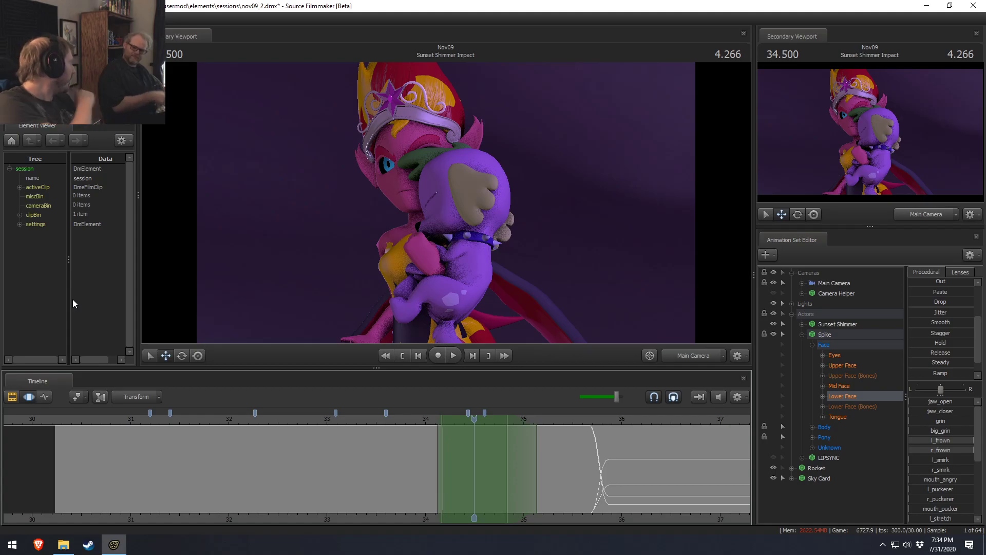
left_click(425, 423)
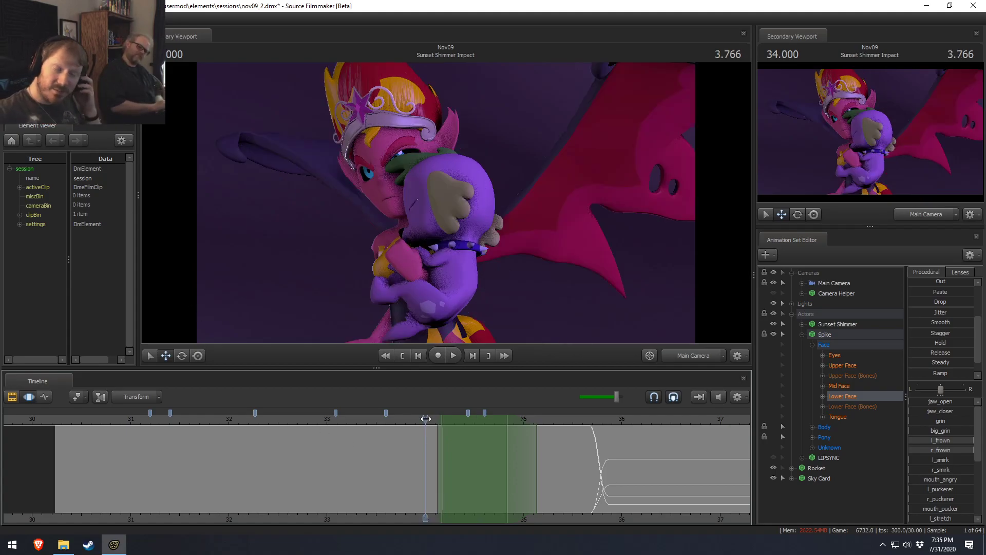
left_click(425, 422)
mouse_move(425, 437)
left_mouse_down()
mouse_move(436, 435)
mouse_move(415, 433)
mouse_move(430, 436)
left_mouse_up()
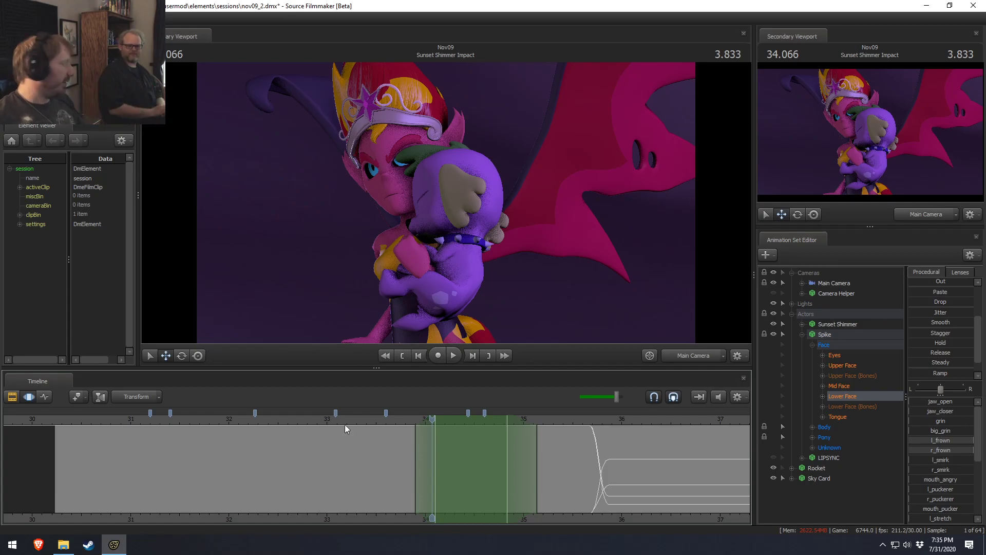
left_click_drag(424, 456, 417, 422)
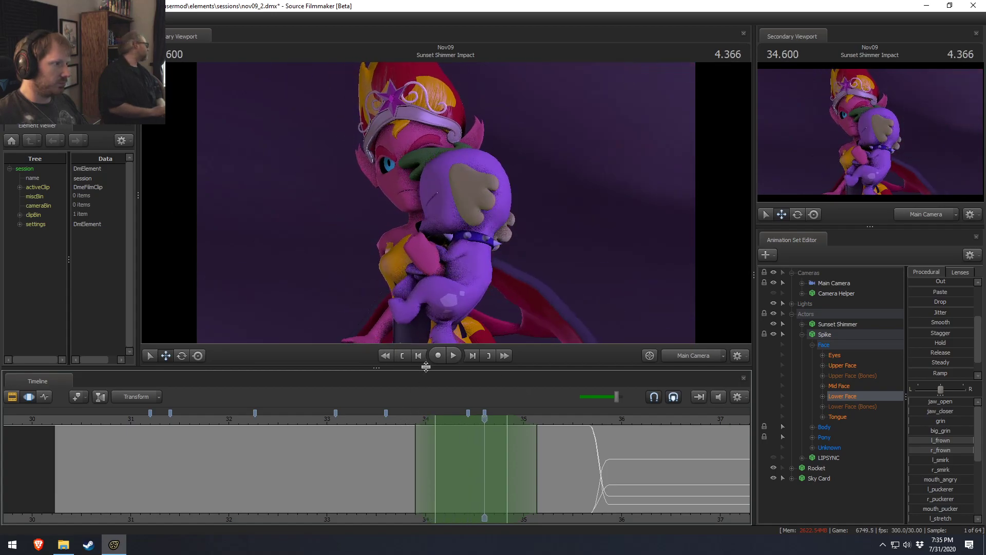
Rotate Sunset Shimmer's rig_head at 34.6 seconds so her head sits more upright behind Spike.
left_click(440, 186)
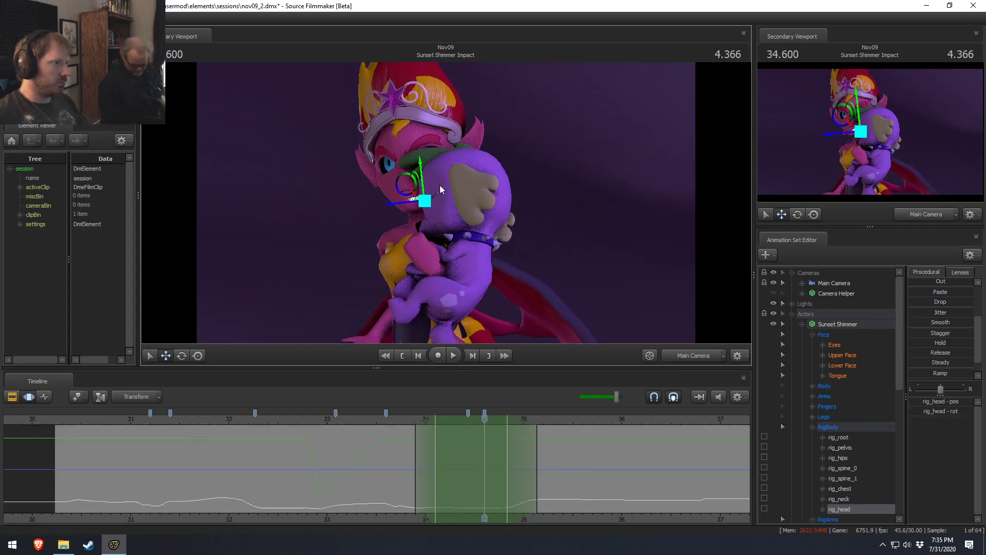
key("e")
left_click_drag(442, 184, 440, 208)
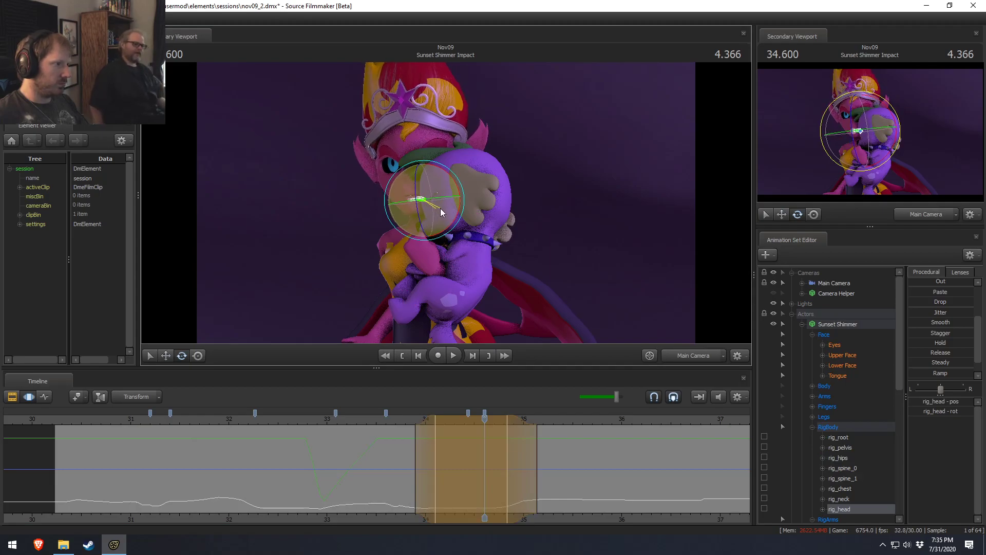
Select Sunset Shimmer's Eyes controls, end the time selection sharply at about 34.8 seconds, and move the playhead to 34.166.
left_click(834, 345)
left_click_drag(487, 470, 535, 464)
scroll(531, 469, "up", 3)
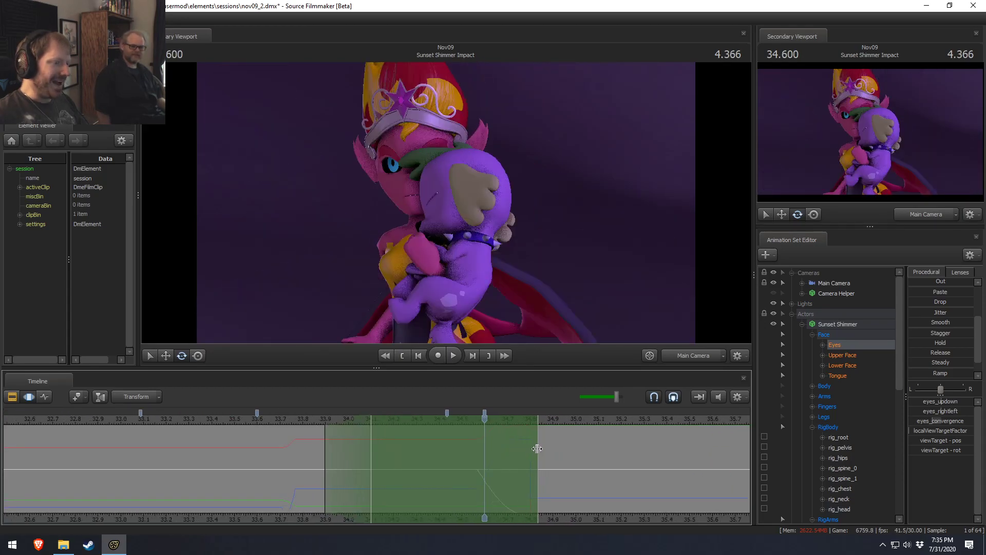
left_click_drag(531, 430, 391, 443)
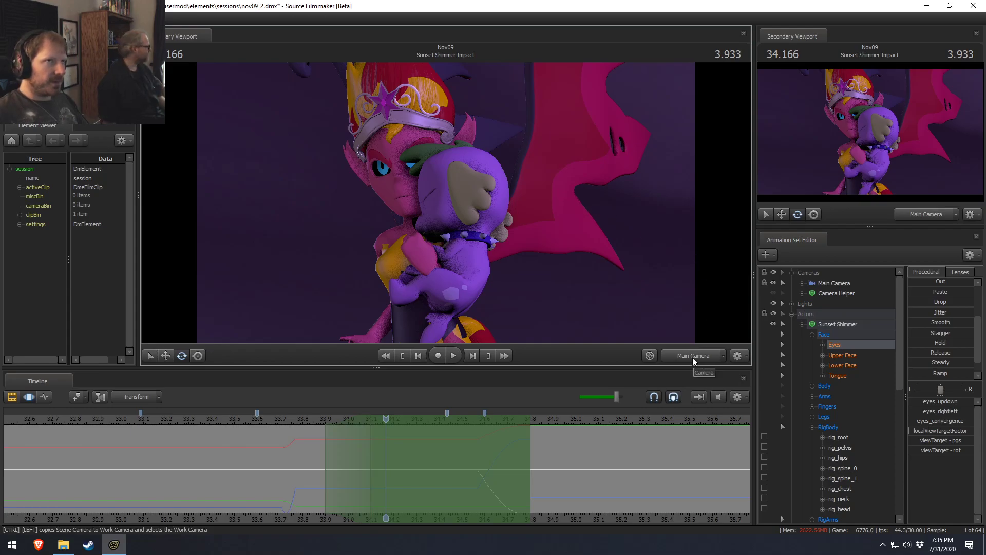
Switch to File Explorer, look through the SourceFilmmaker game folder, and open the usermod folder.
left_click(71, 549)
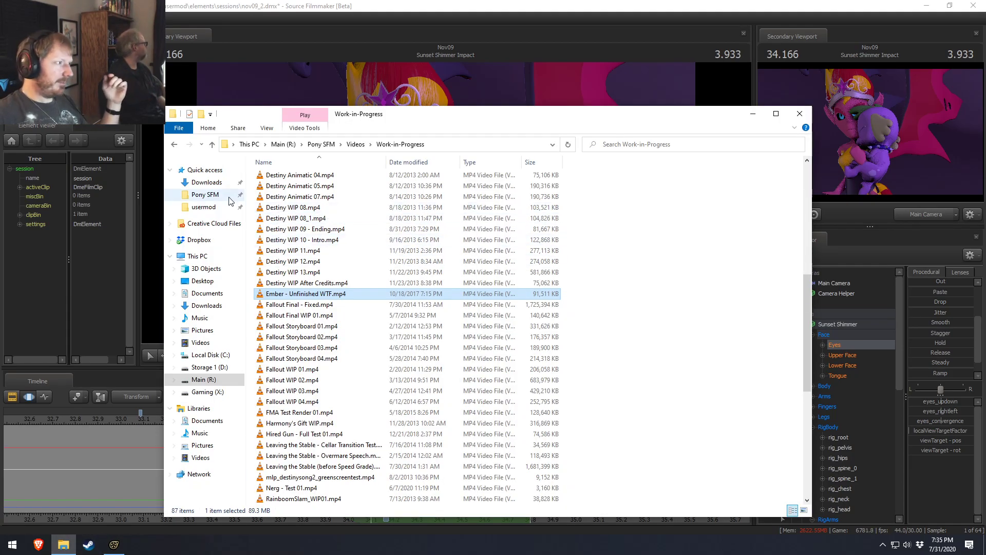
left_click(212, 195)
left_click(208, 209)
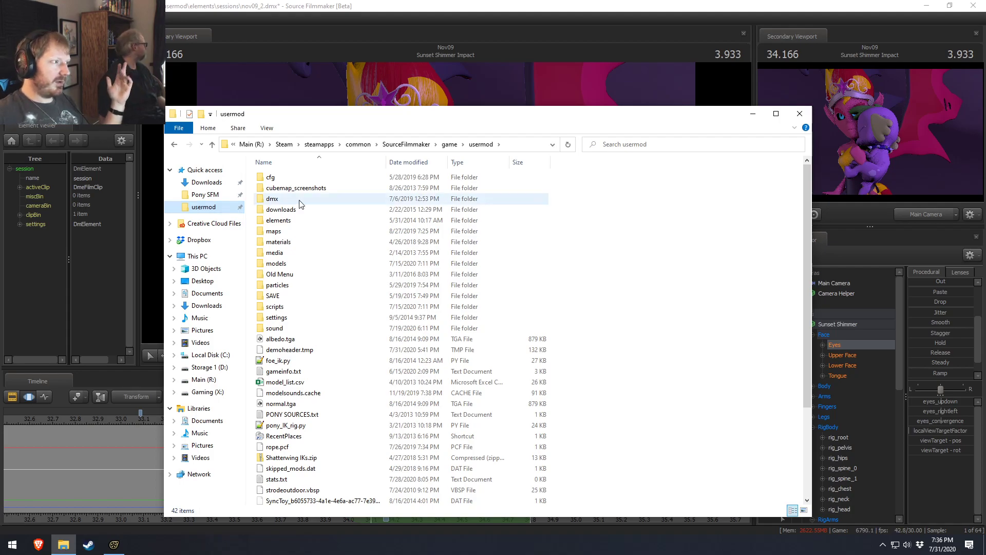
left_click(450, 144)
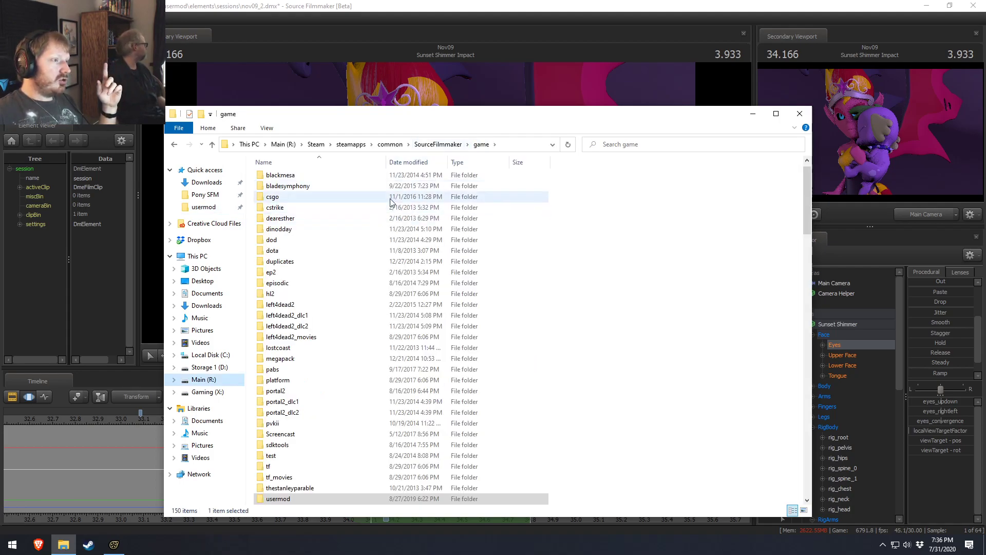
scroll(347, 343, "down", 5)
double_click(284, 340)
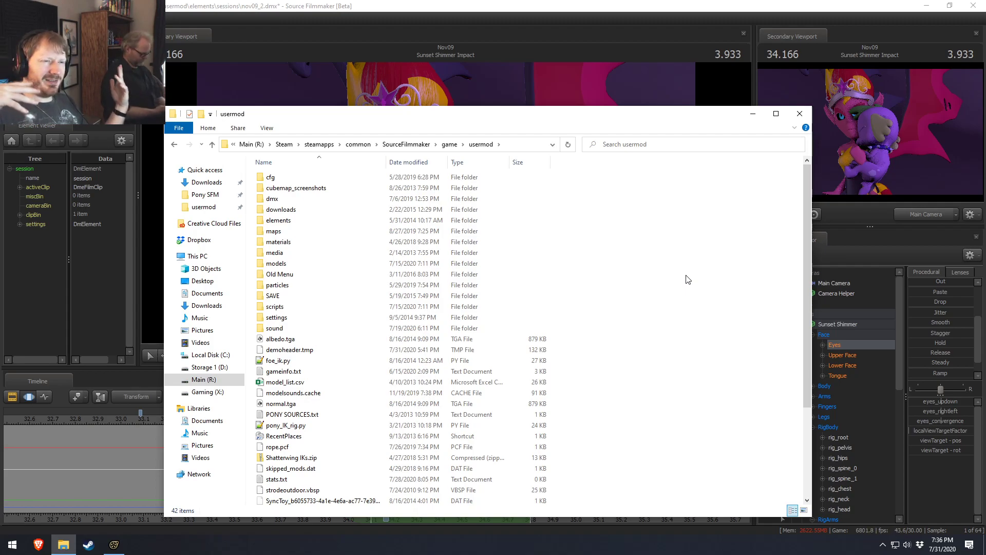
Go back to the game folder, open dearesther, and view the contents of its models folder.
left_click(451, 146)
scroll(393, 308, "down", 1)
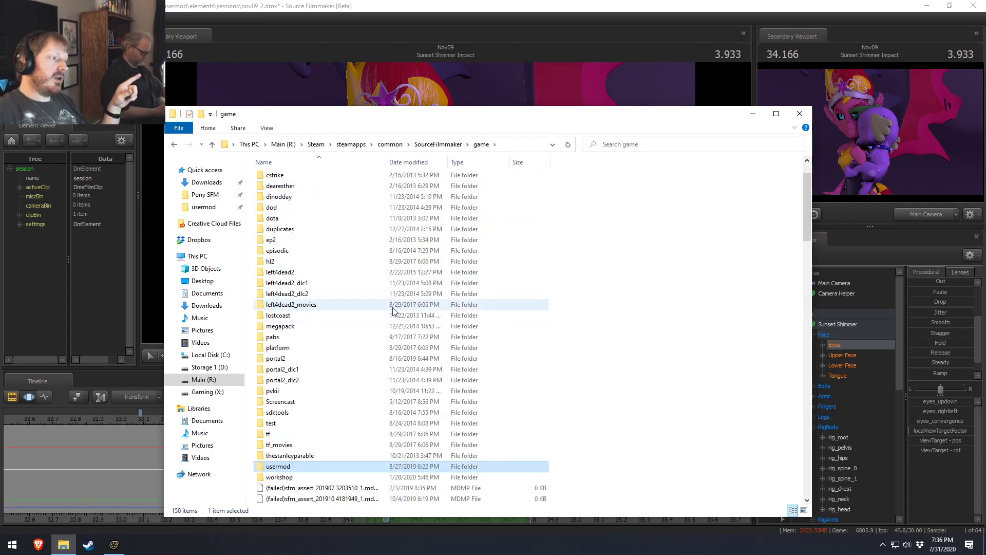
scroll(287, 260, "up", 2)
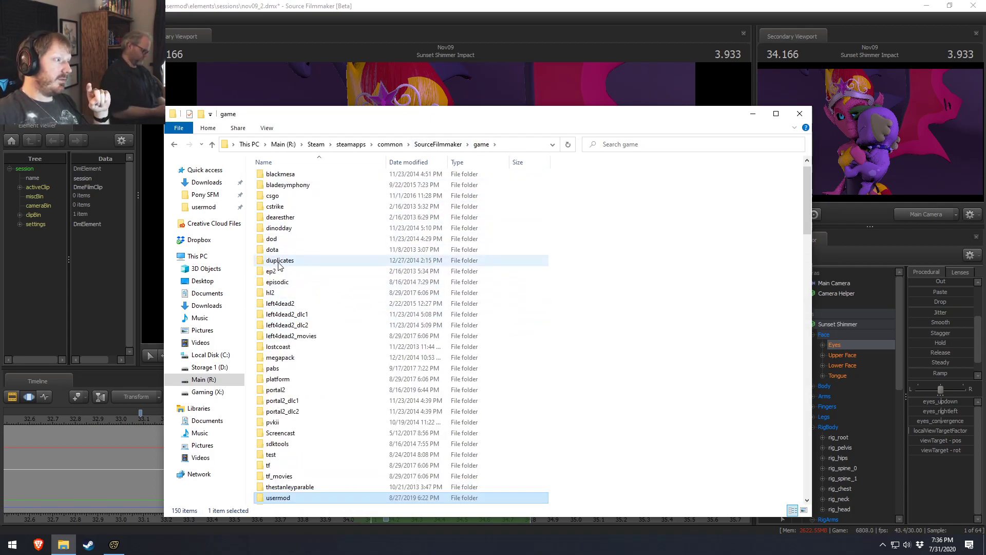
left_click(291, 234)
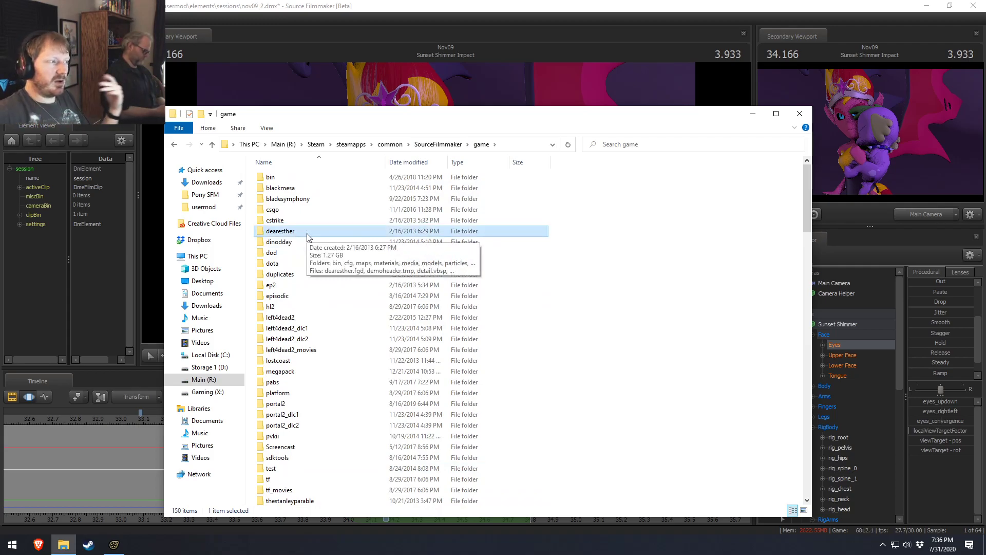
double_click(309, 235)
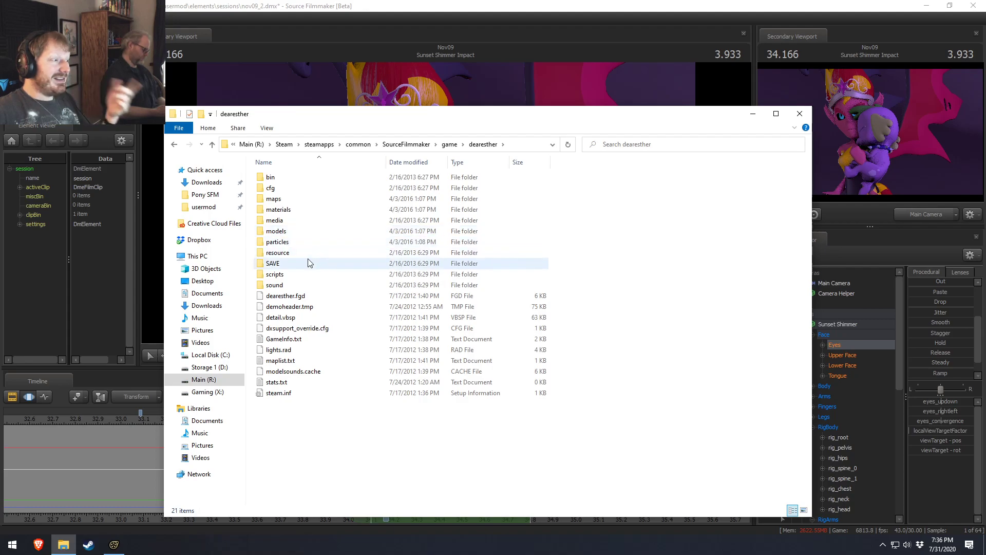
left_click(286, 209)
left_click(284, 253)
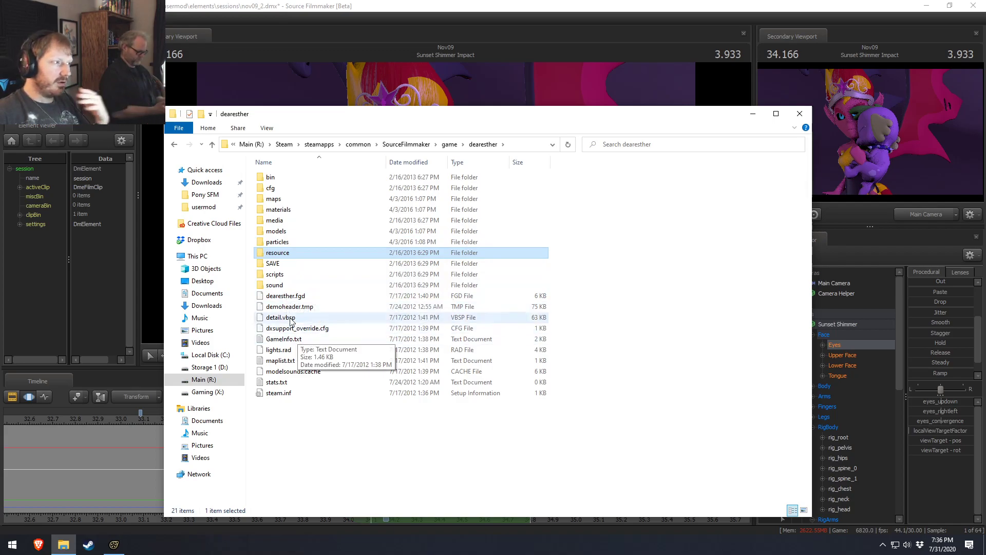
double_click(277, 231)
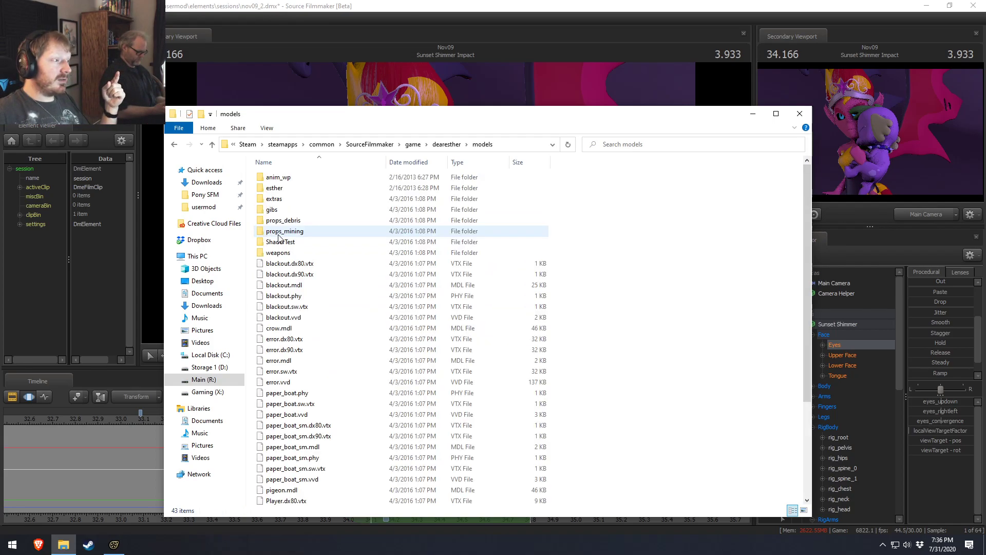
View the contents of the dearesther materials folder and return to the game folder.
left_click(438, 145)
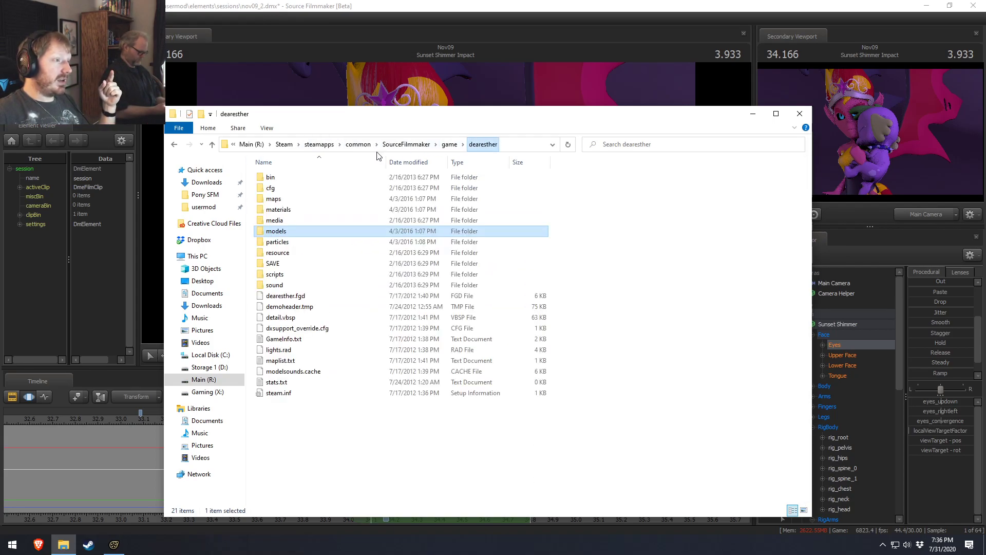
double_click(280, 209)
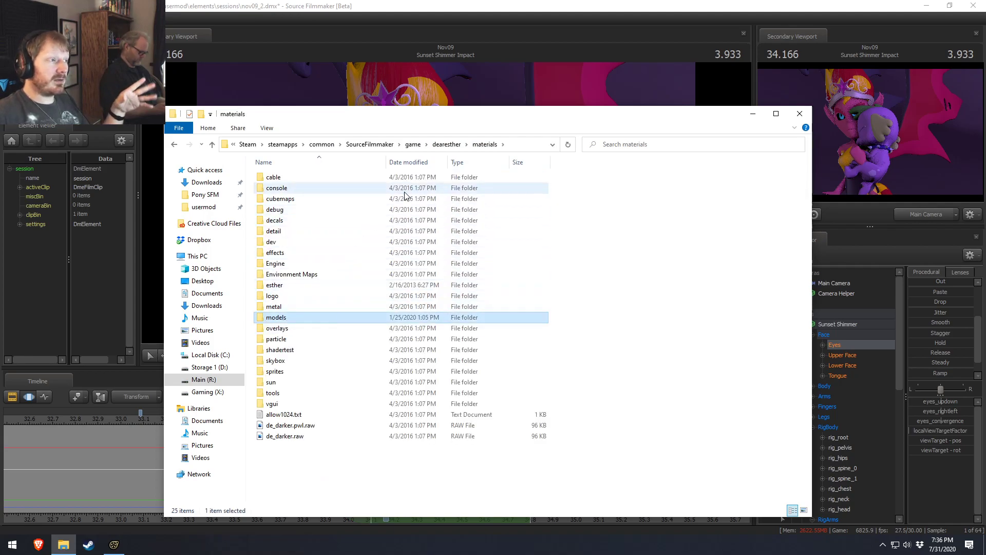
left_click(455, 146)
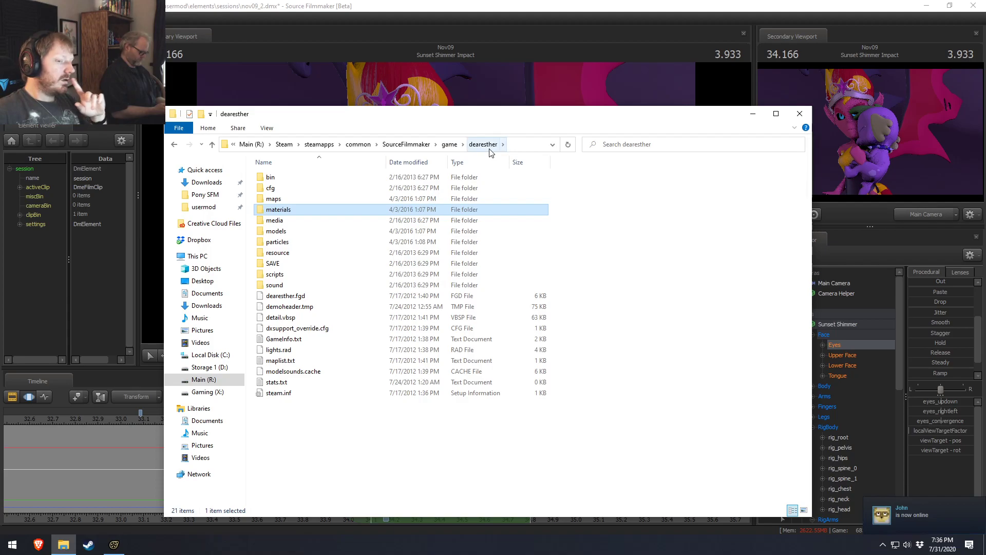
left_click(453, 146)
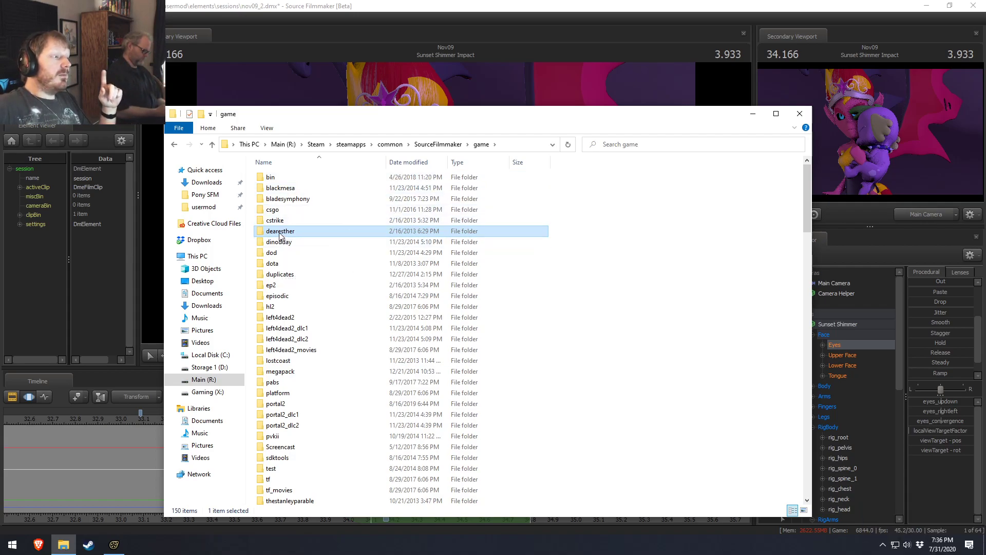
Reopen the usermod folder from the game folder and find gameinfo.txt in it.
mouse_move(280, 235)
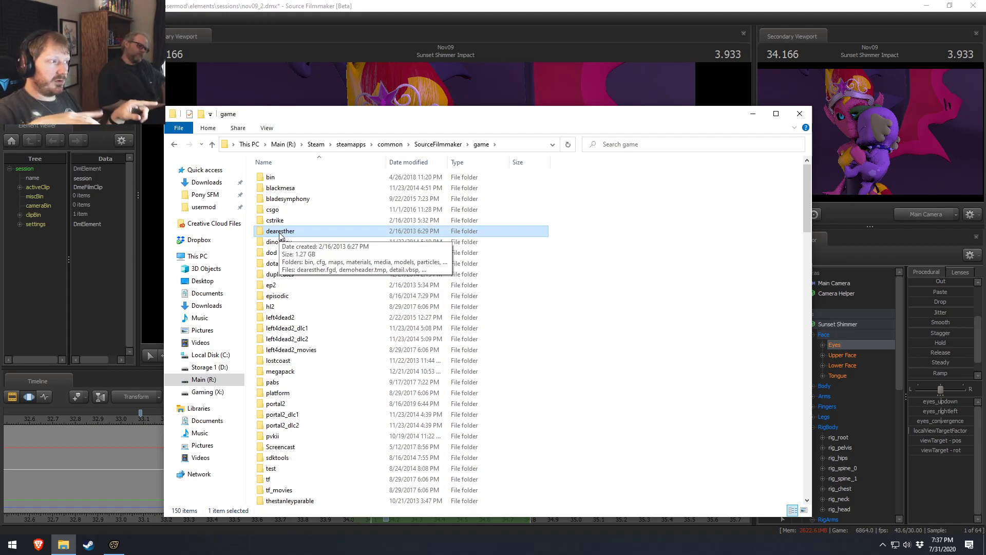
scroll(280, 235, "down", 10)
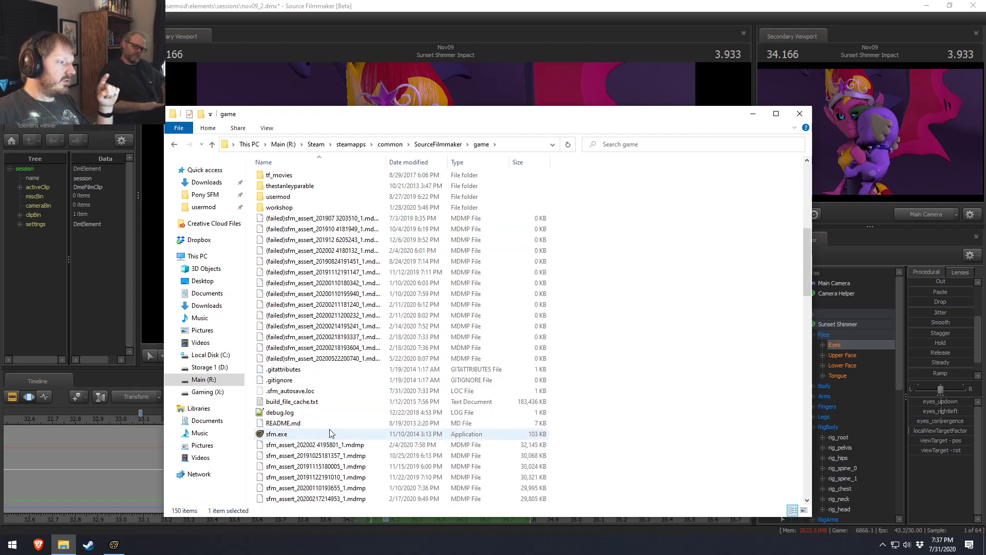
double_click(329, 197)
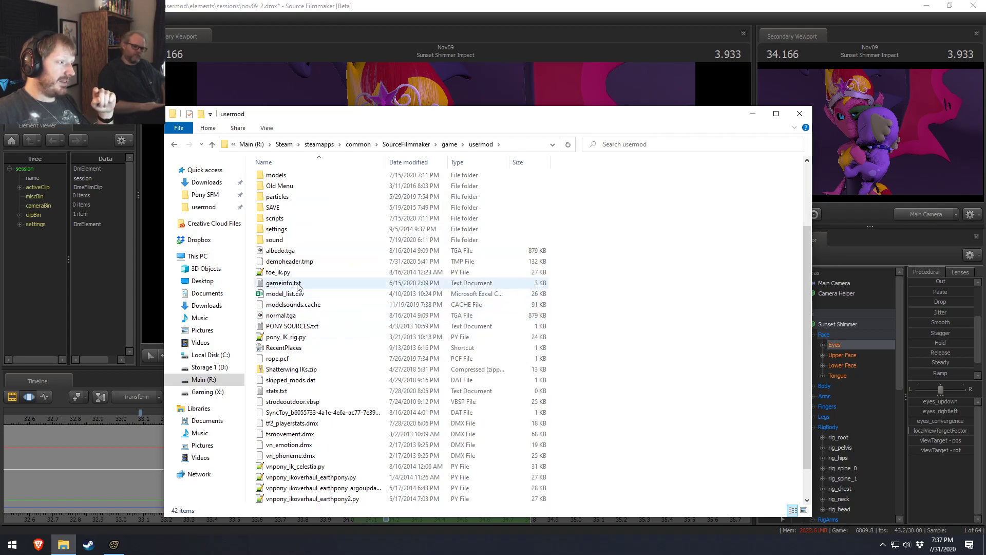
Open gameinfo.txt from the usermod folder and examine the SearchPaths list, including its commented-out Game entries.
double_click(298, 283)
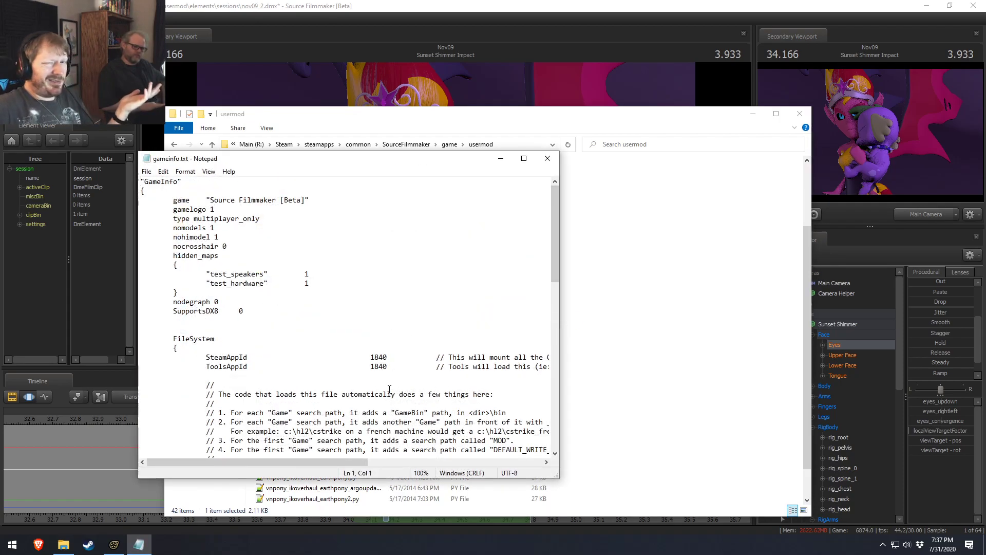
scroll(389, 393, "down", 16)
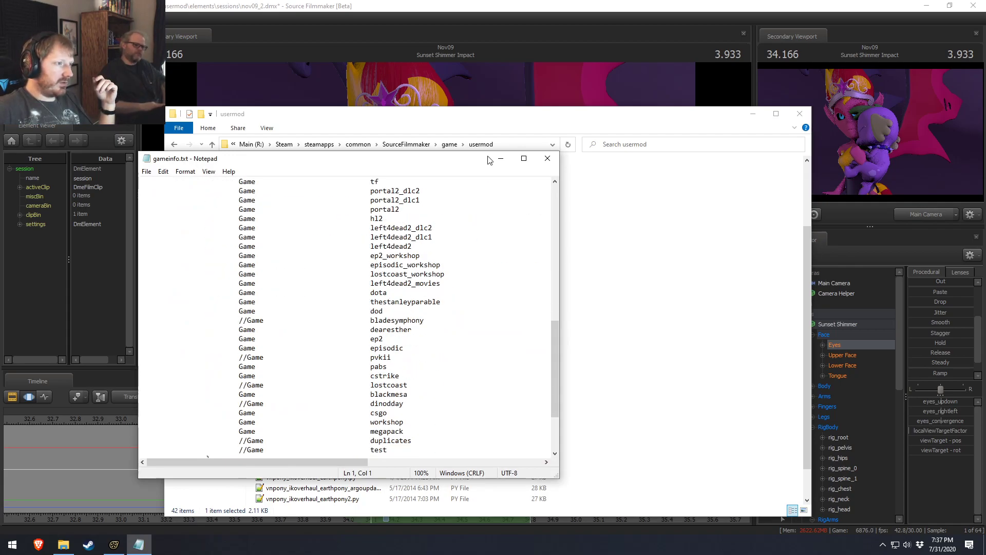
left_click_drag(487, 153, 669, 37)
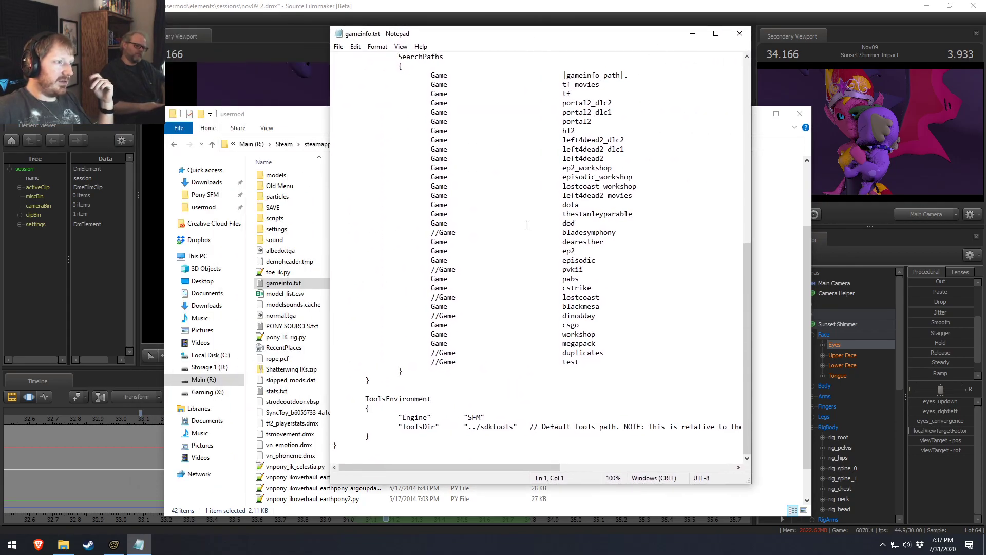
left_click_drag(442, 230, 465, 343)
left_click(455, 361)
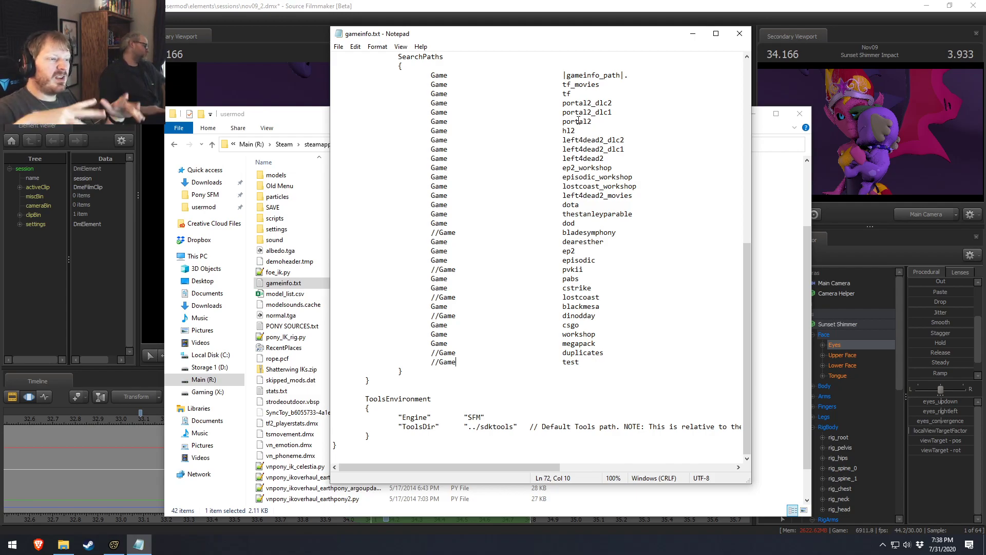
Highlight the Game entries from dota through csgo in the SearchPaths list, and clear the selection.
left_click(596, 322)
left_click_drag(596, 320, 260, 218)
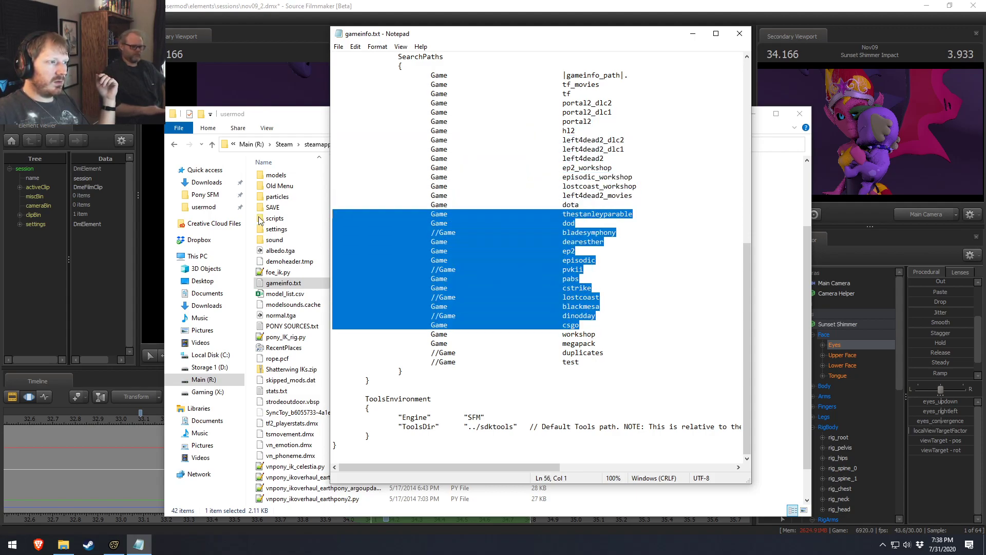
left_click(599, 324)
left_click_drag(601, 324, 190, 205)
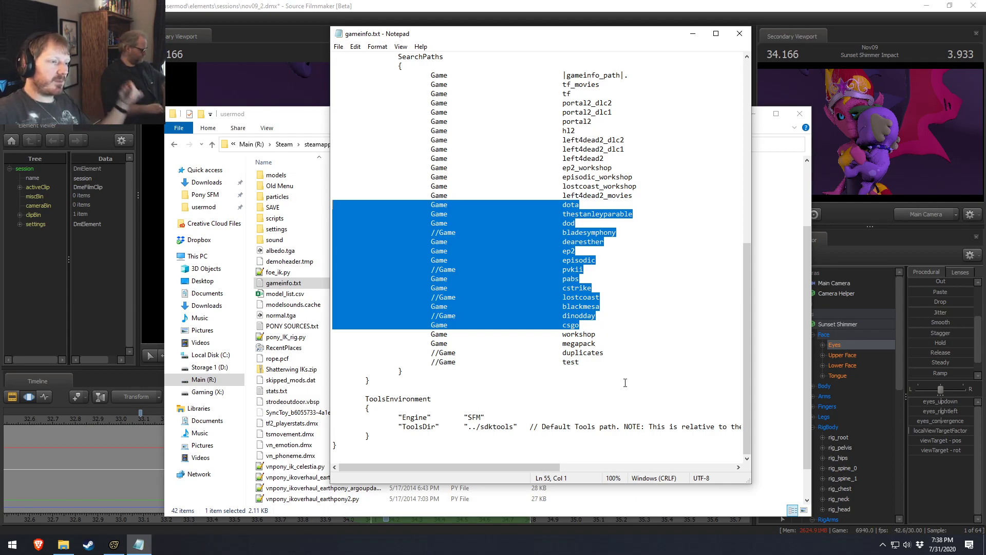
left_click(609, 300)
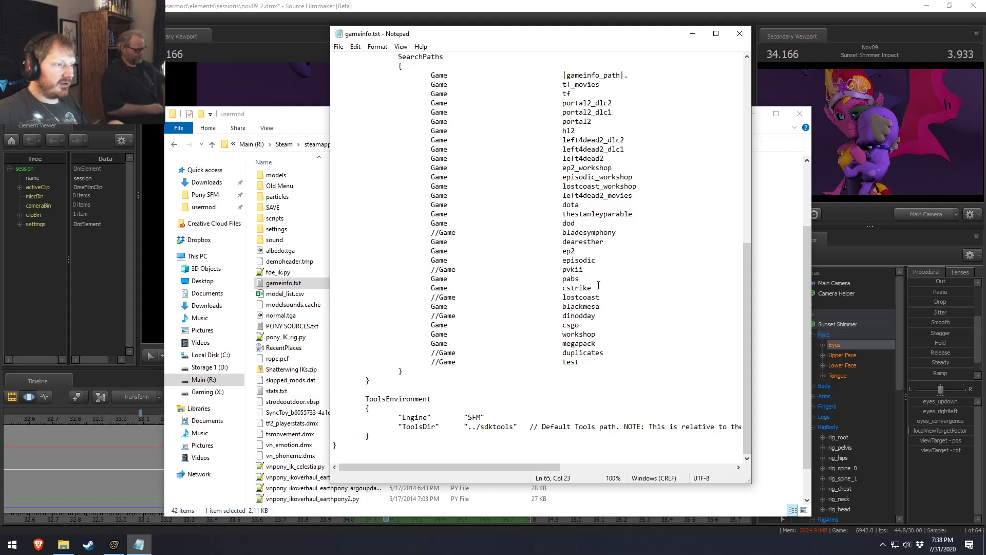
Try inserting an empty line after the pabs entry, and remove it again.
left_click(599, 279)
key("Return")
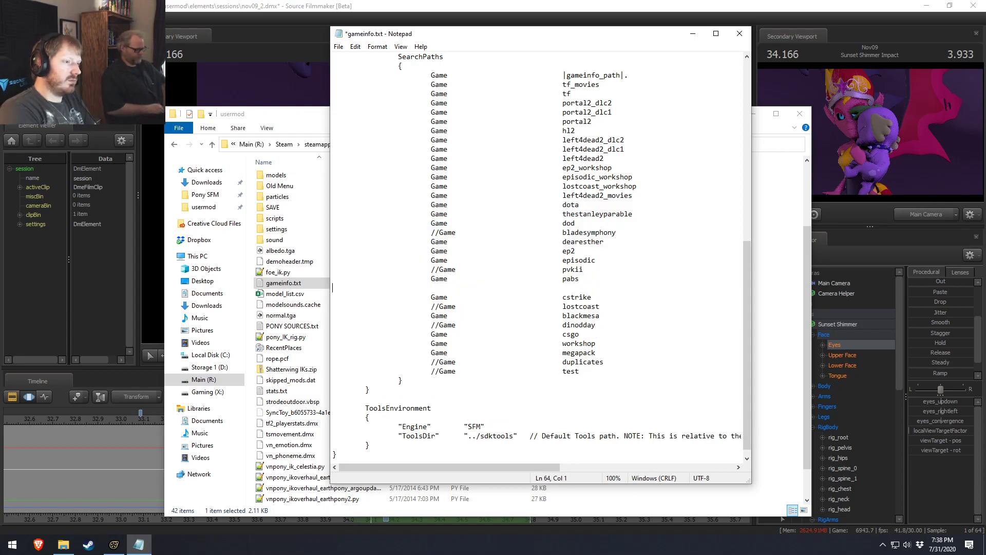
key("BackSpace")
Highlight the dearesther entry and place the cursor in the test entry at the end of the list.
left_click_drag(616, 241, 301, 238)
double_click(587, 242)
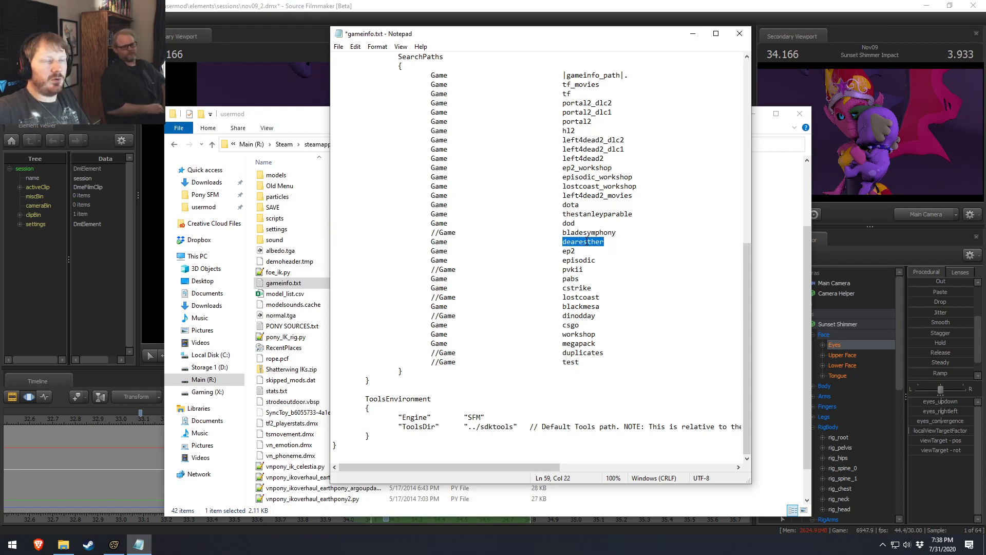
left_click(567, 353)
left_click(578, 361)
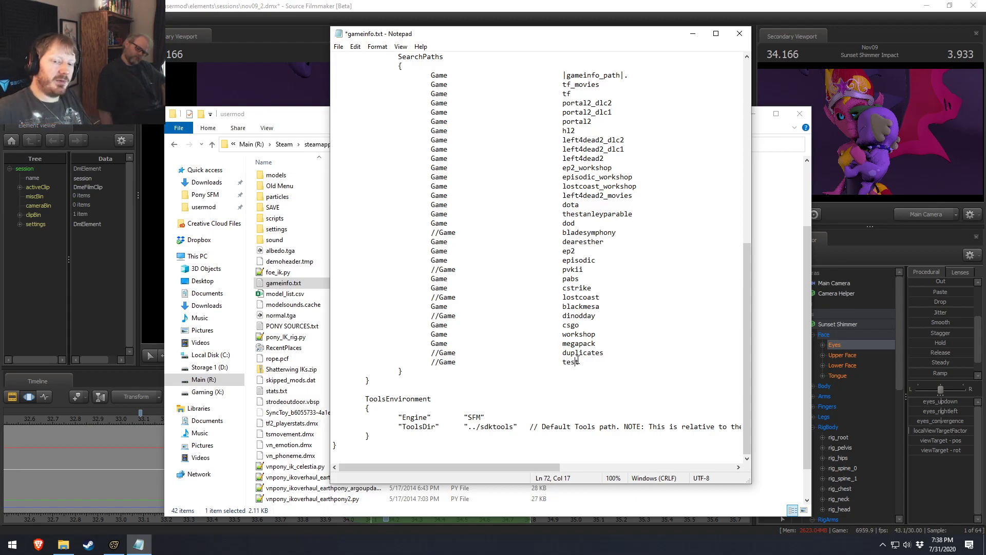
Close gameinfo.txt without saving and switch back to Source Filmmaker.
key("alt+Tab")
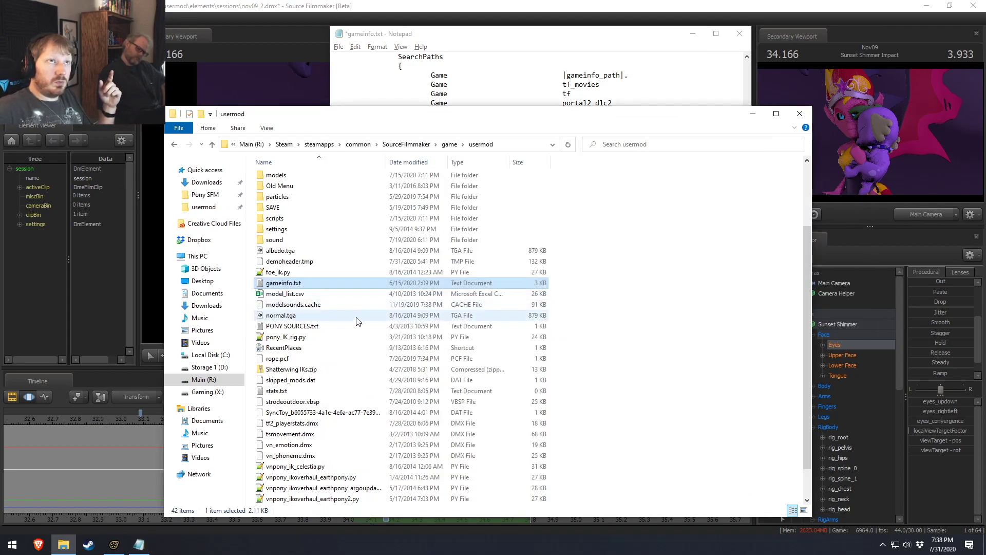
left_click(500, 44)
left_click(745, 33)
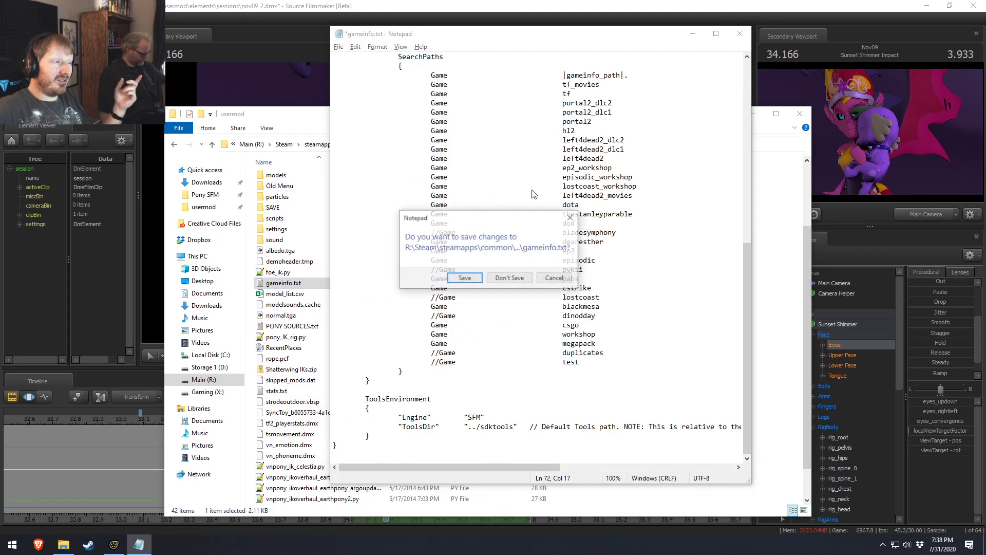
left_click(523, 278)
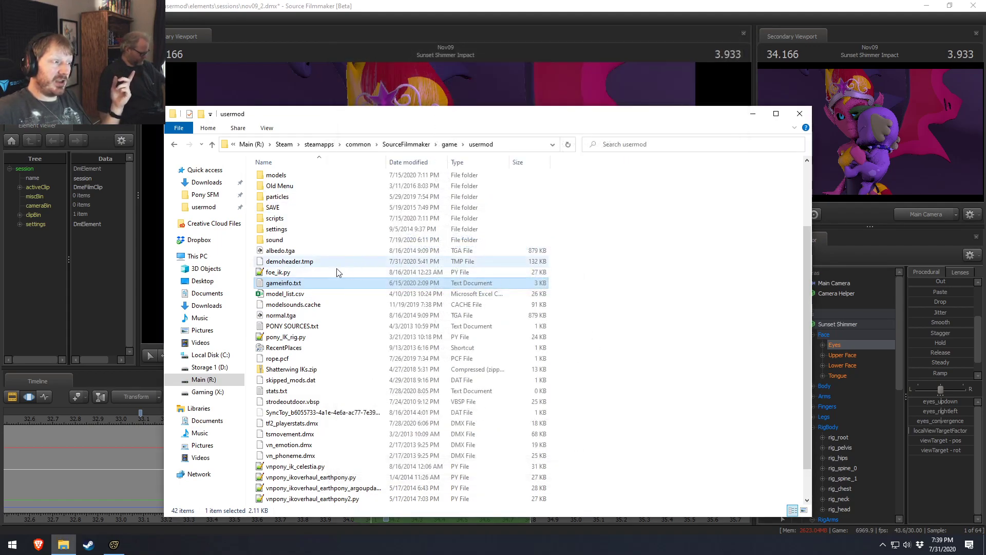
scroll(286, 243, "up", 3)
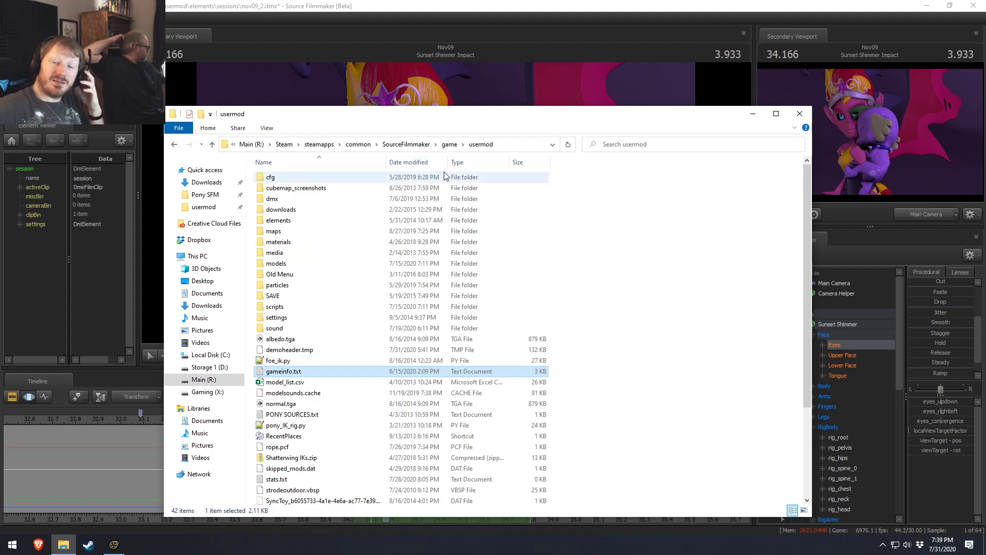
left_click(541, 5)
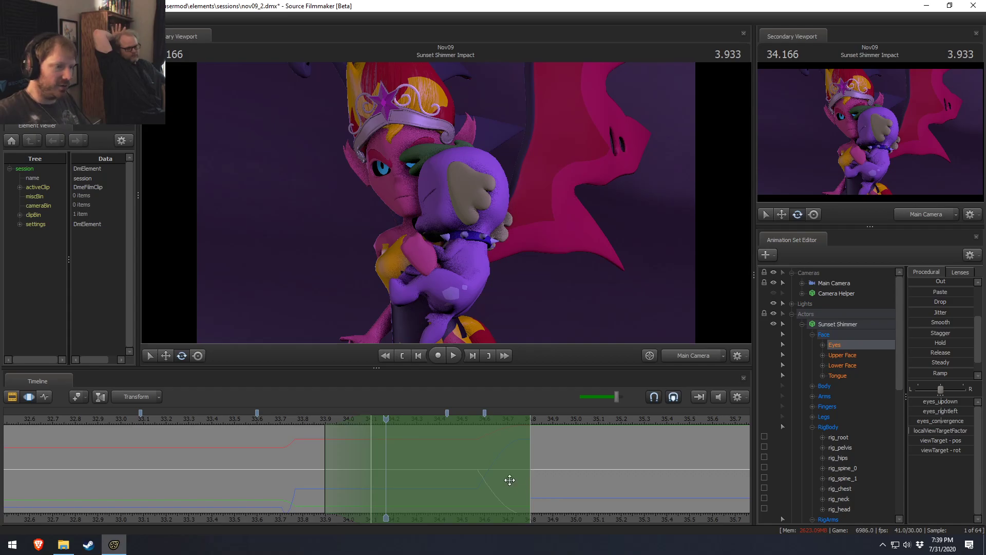
Inspect Sunset Shimmer's face and the purple dog through the work camera, and return to the main camera.
scroll(529, 513, "down", 5)
scroll(489, 514, "up", 5)
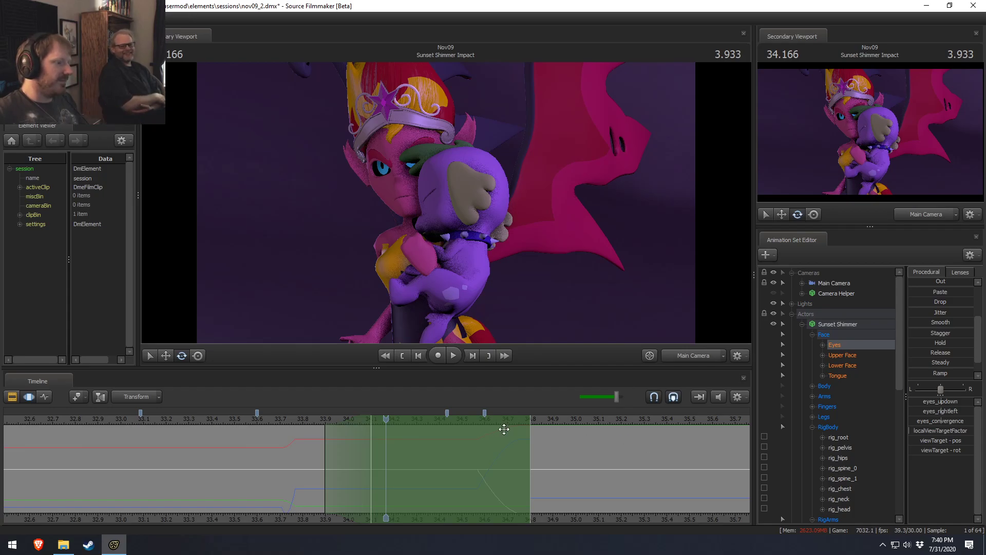
left_click(668, 357)
left_click_drag(592, 297, 417, 251)
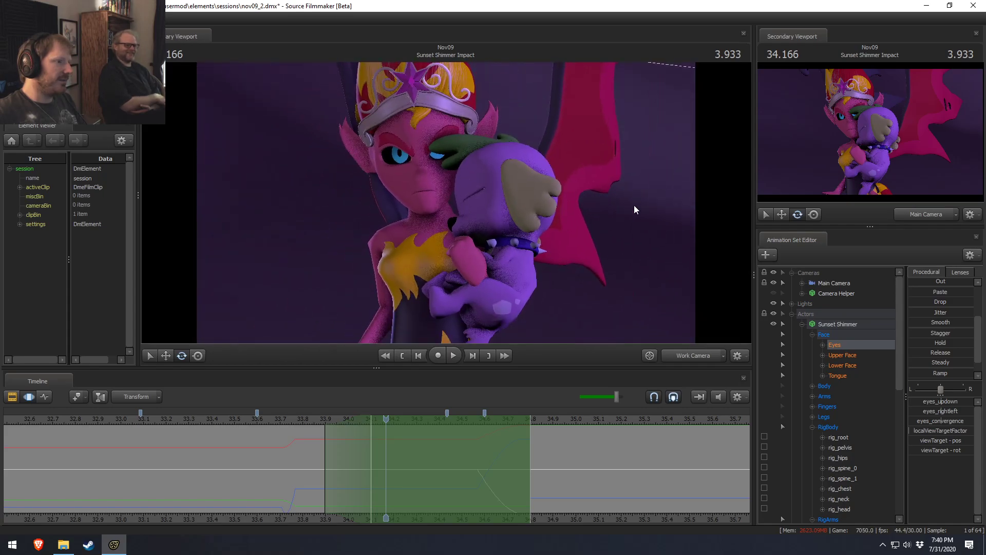
left_click(689, 355)
left_click(656, 322)
Play the Sunset Shimmer Impact shot through the main camera and scrub back to 34.366.
key("space")
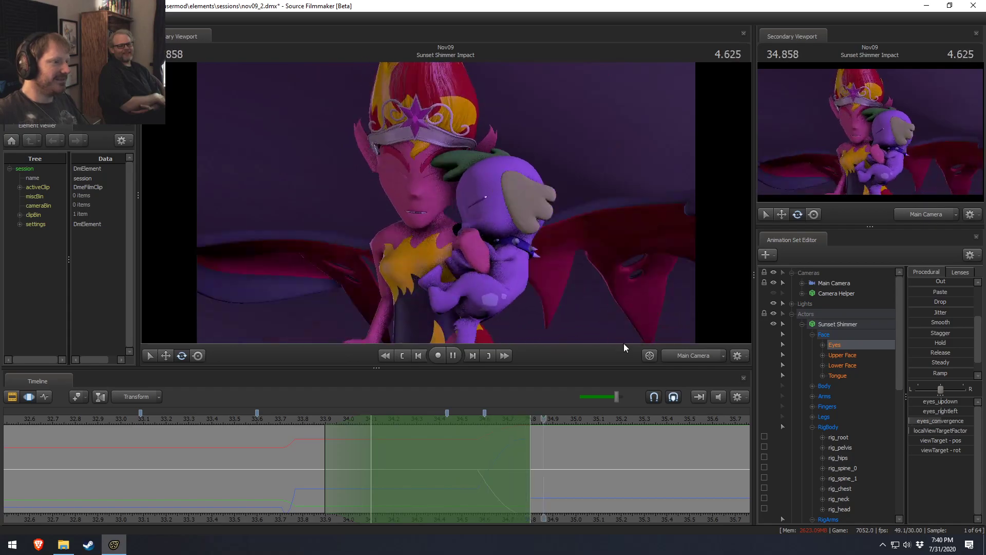
key("space")
key("space")
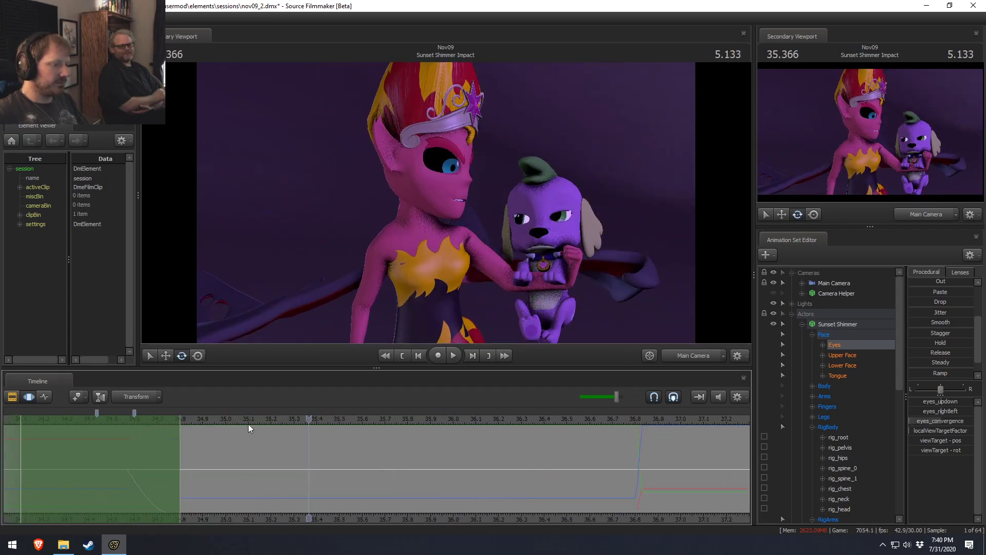
key("space")
left_click(256, 419)
left_click(67, 420)
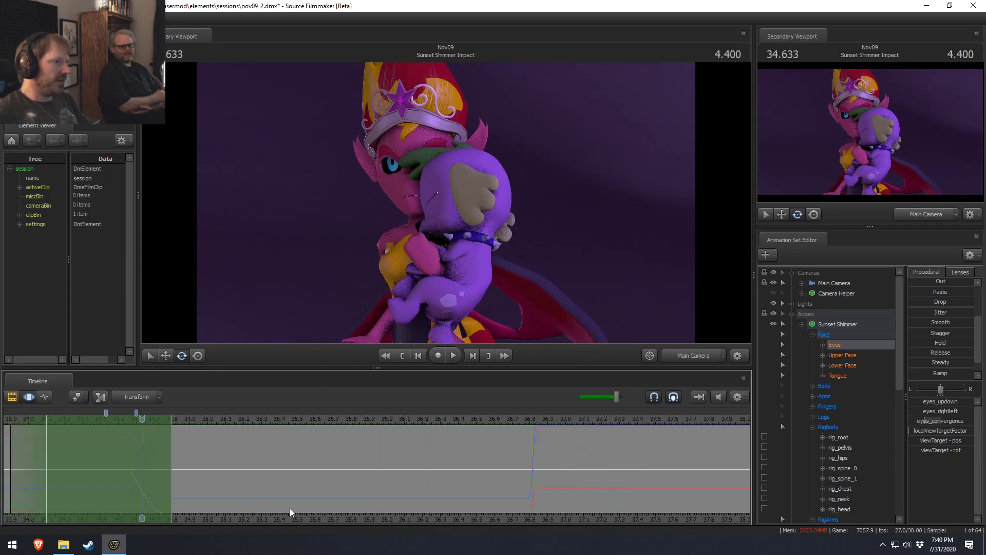
scroll(308, 504, "down", 2)
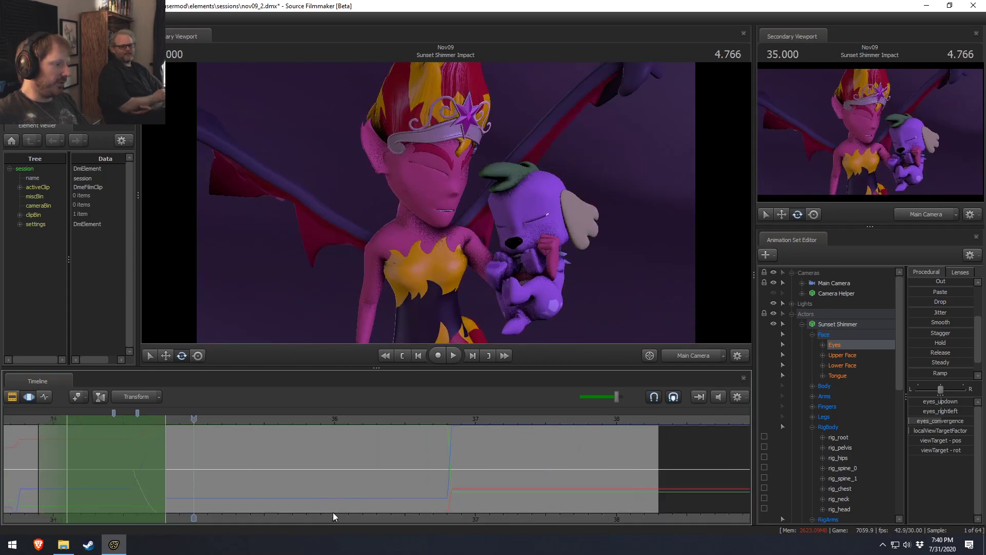
left_click_drag(194, 417, 104, 418)
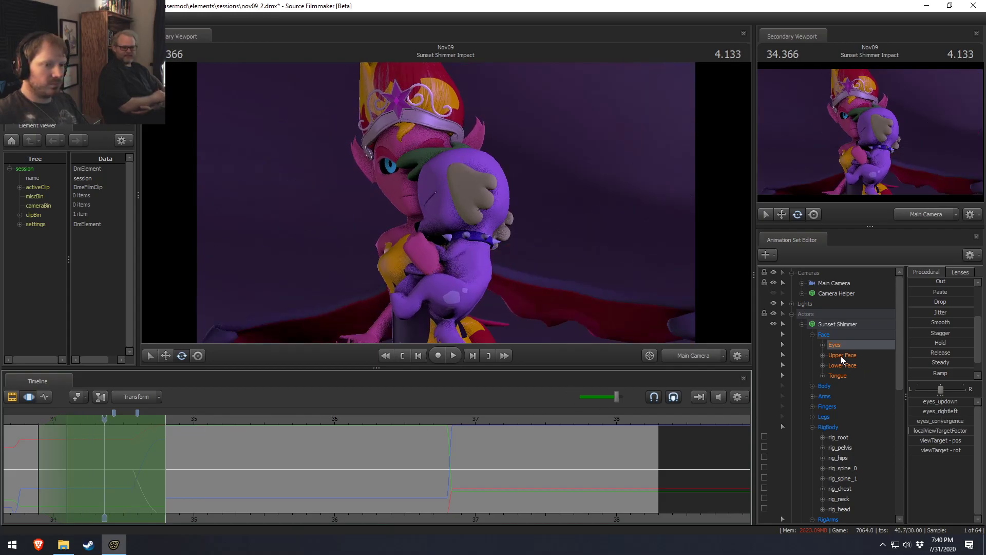
Reposition Sunset Shimmer's eye view target over the selected time range around 34.366, viewing the scene through the work camera.
scroll(850, 450, "down", 8)
scroll(838, 413, "up", 6)
scroll(840, 412, "up", 3)
key("F2")
left_click(560, 340)
left_click(493, 285)
left_click(688, 356)
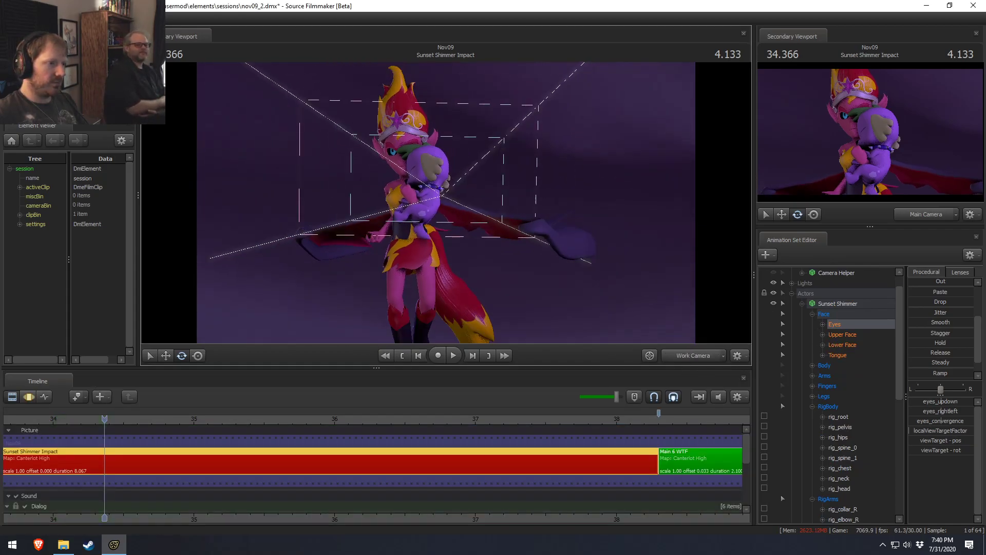
key("F3")
left_click_drag(313, 173, 514, 332)
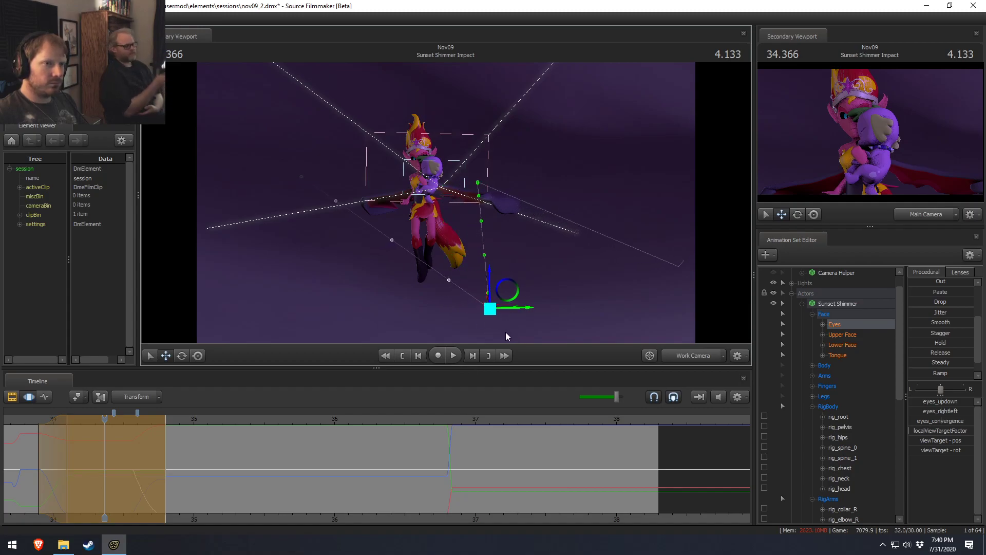
Play the shot in the Clip Editor through the main camera to check the eye direction around 34 to 35 seconds.
key("F2")
key("space")
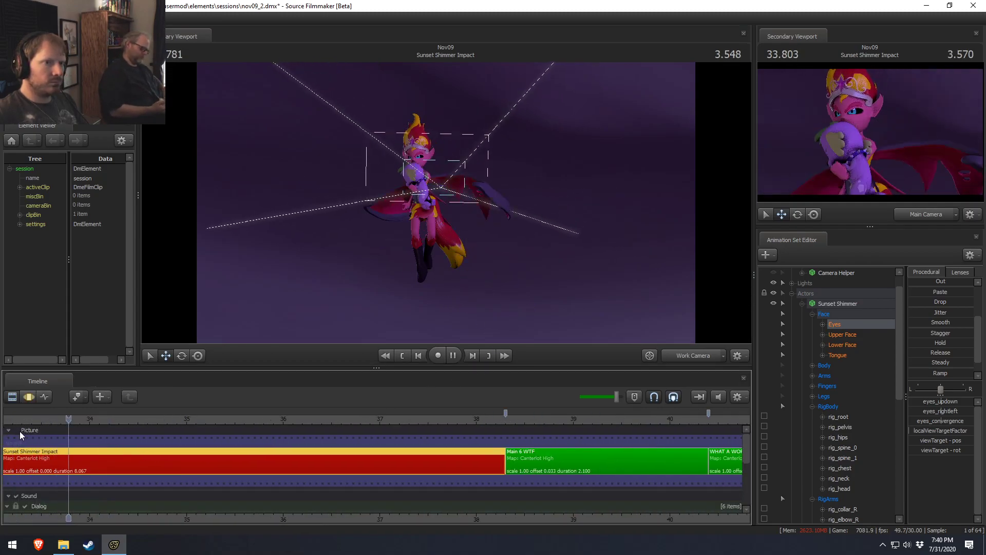
key("space")
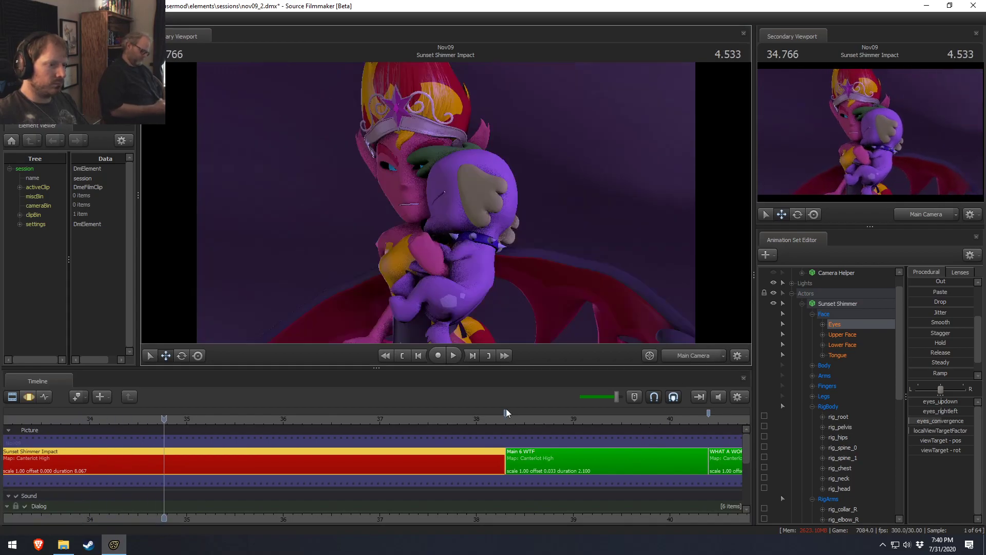
left_click(78, 414)
key("space")
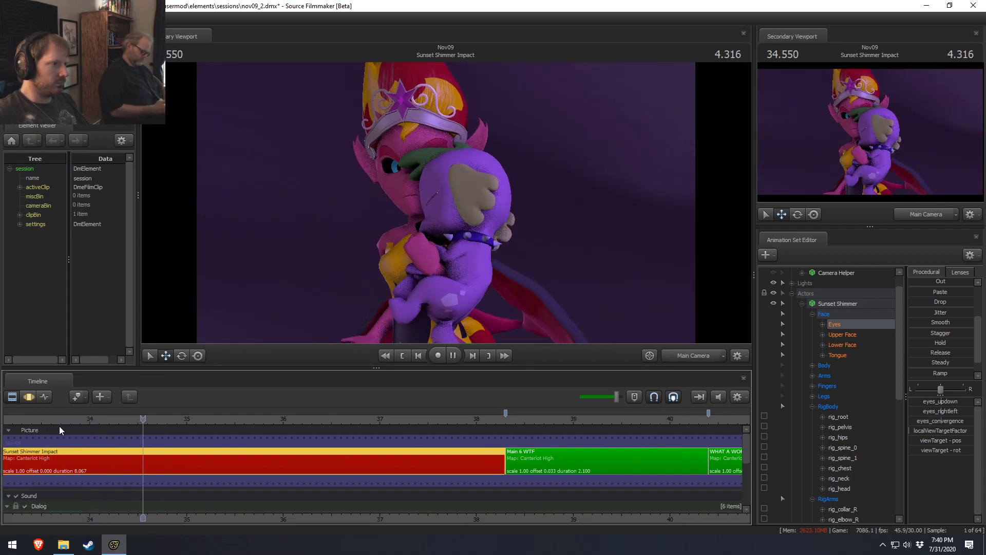
key("space")
Play the eye animation repeatedly in the Motion Editor, starting from about 33.0 and 33.4 seconds.
middle_click_drag(262, 527, 349, 462)
key("F3")
left_click(349, 417)
key("space")
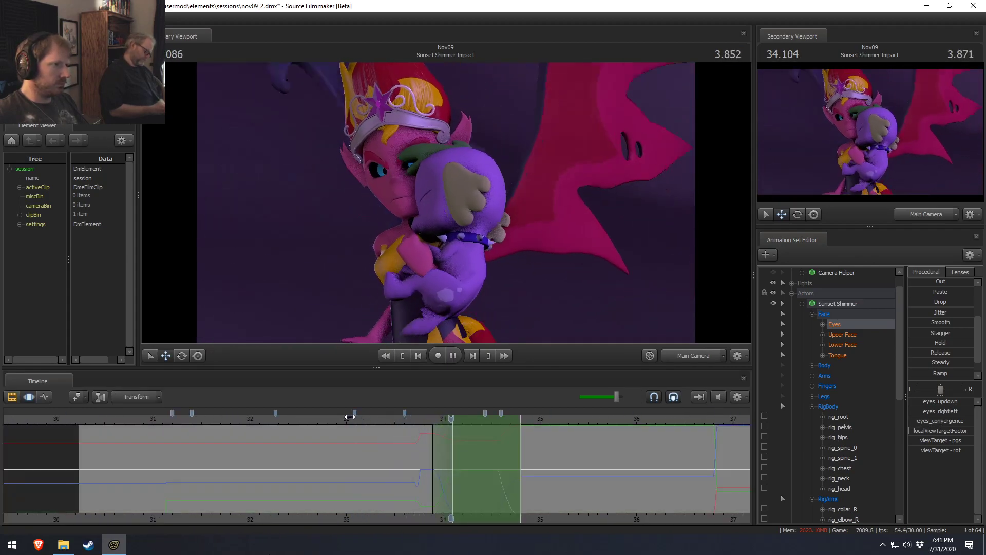
key("space")
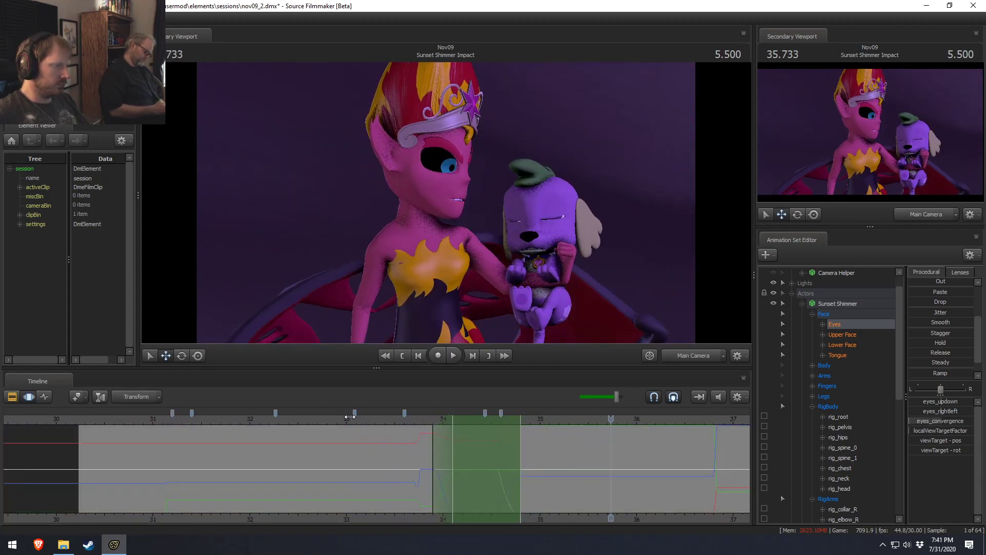
left_click(381, 424)
key("space")
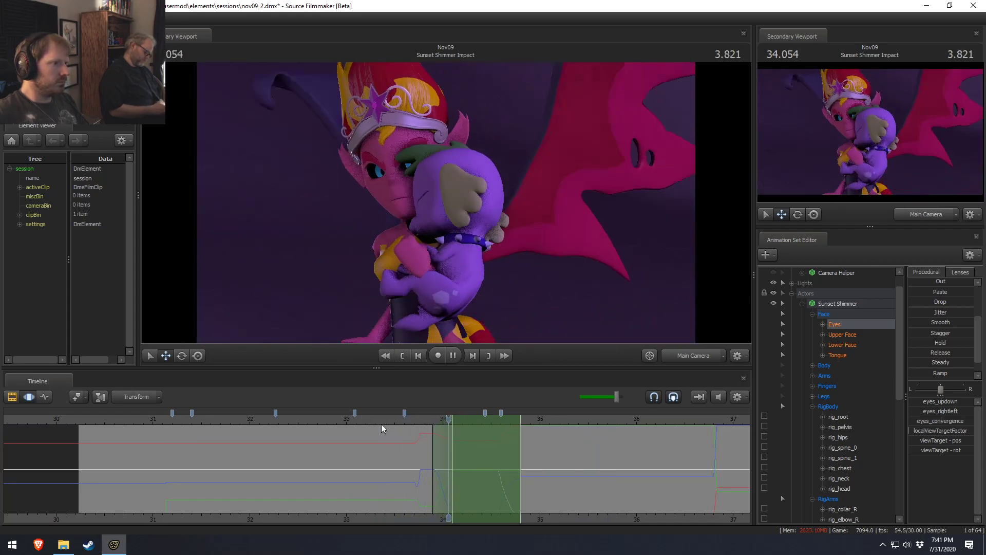
key("space")
Set the time selection on the Eyes curves to about 33.8 to 34.1 seconds, with a falloff ending near 34.3.
scroll(470, 483, "up", 3)
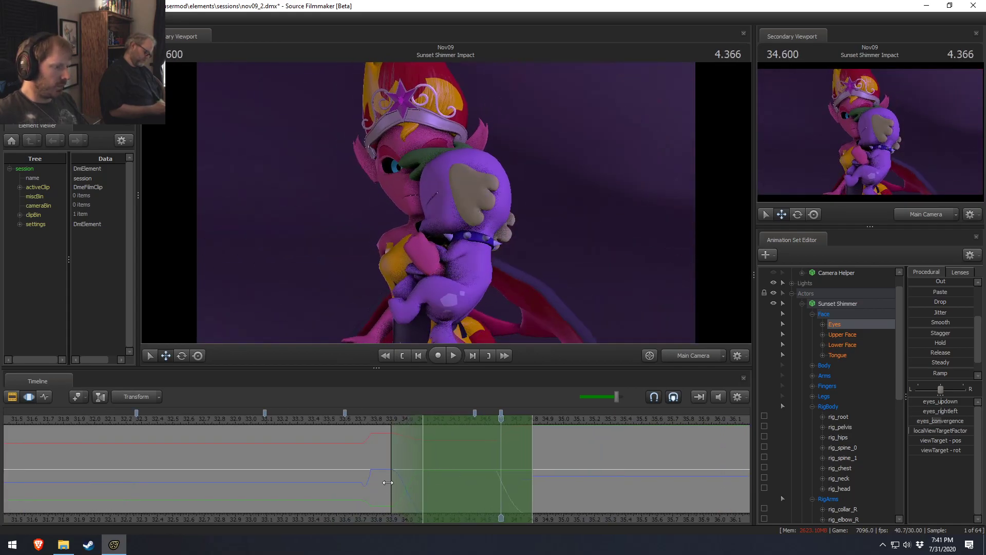
left_click_drag(379, 487, 423, 488)
key("space")
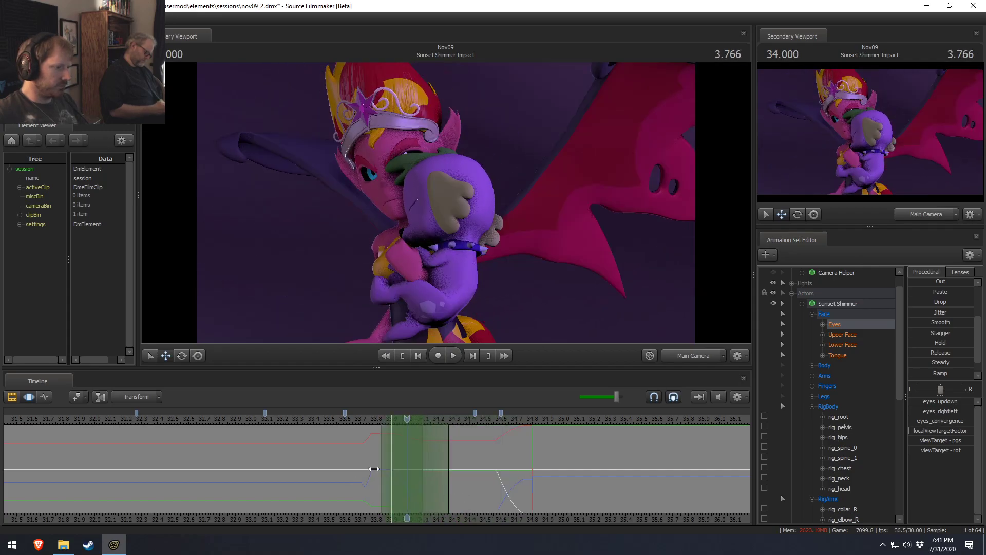
key("space")
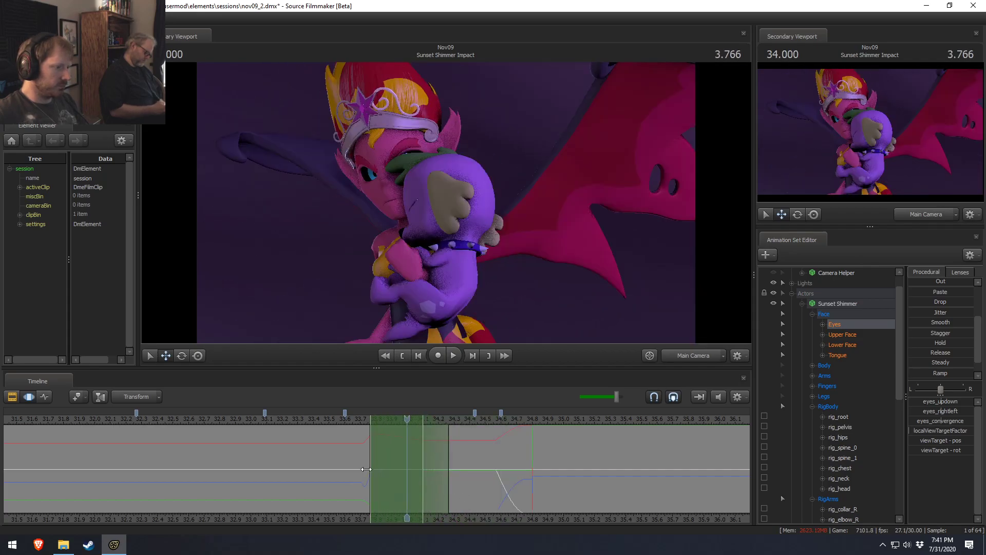
Play the shot from about 33.5 seconds to review the transition into the new eye direction.
left_click(332, 422)
key("space")
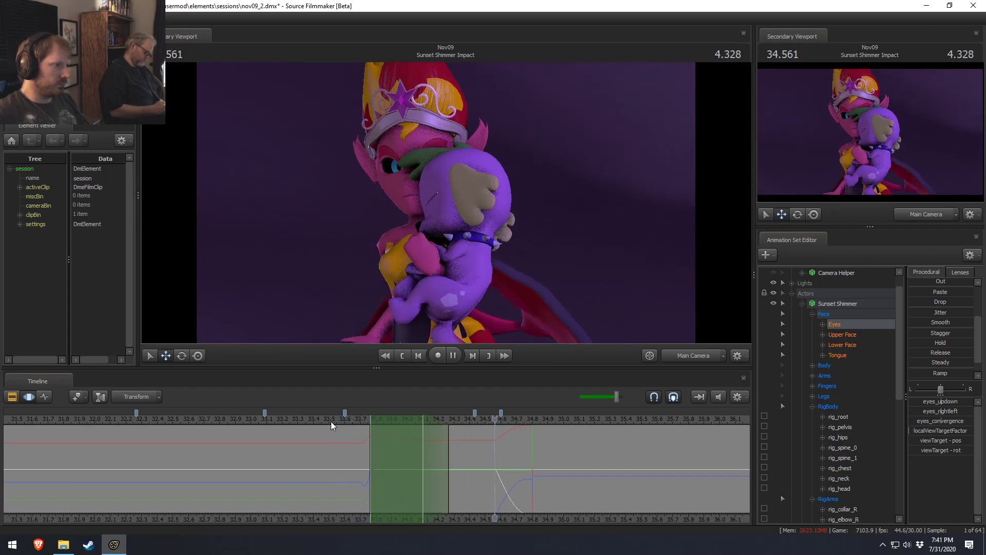
key("space")
key("space")
key("space")
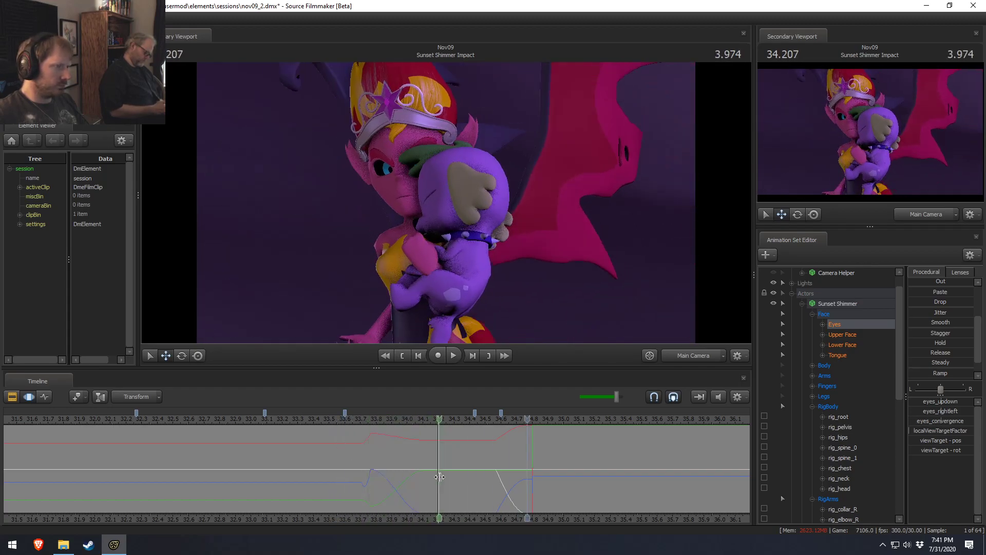
Expand Sunset Shimmer's Body controls and look through the listed constraints and bones.
left_click(813, 365)
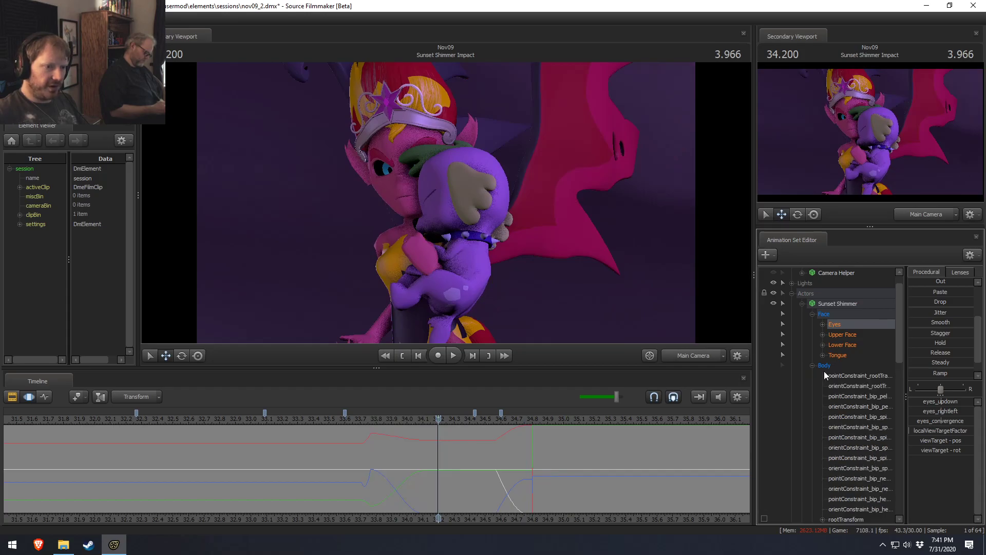
scroll(843, 411, "down", 6)
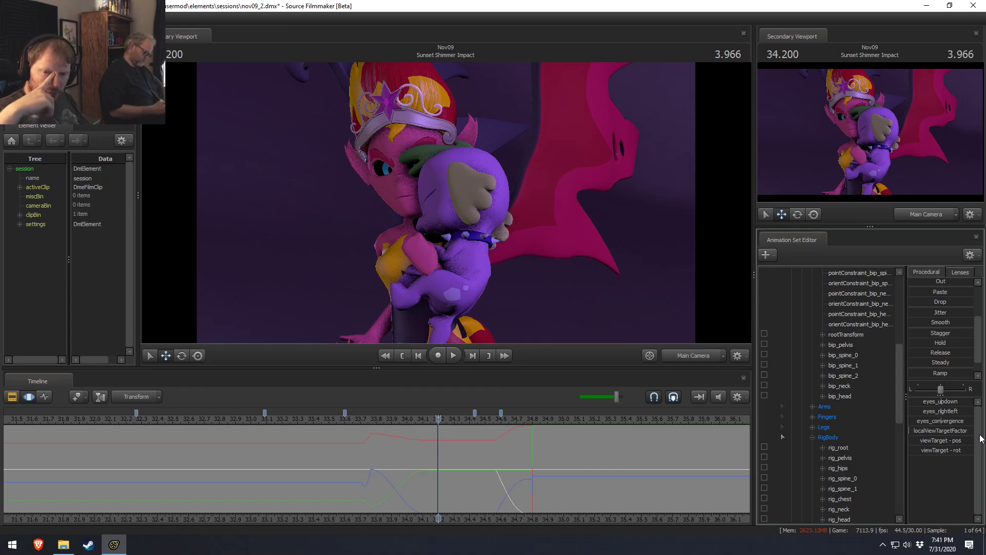
Switch to File Explorer, go up to SourceFilmmaker's game folder and examine the failed sfm_assert dump files with their full names shown.
left_click(63, 544)
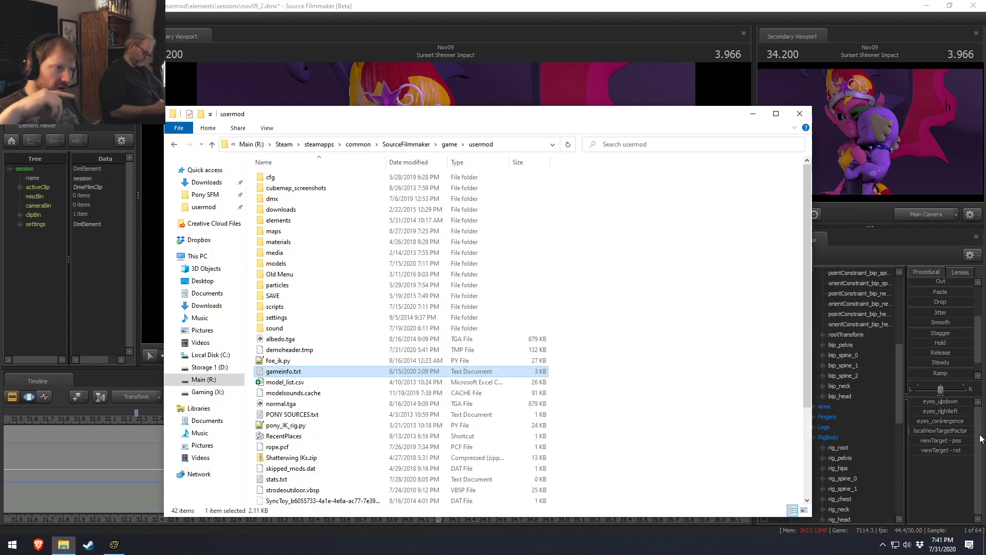
left_click(449, 144)
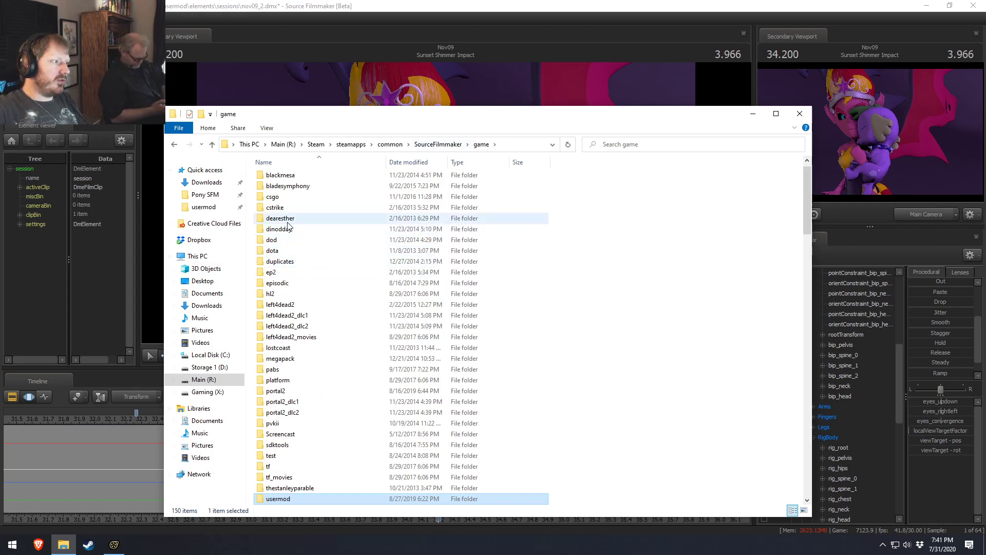
scroll(280, 308, "down", 4)
left_click(280, 391)
scroll(362, 419, "down", 2)
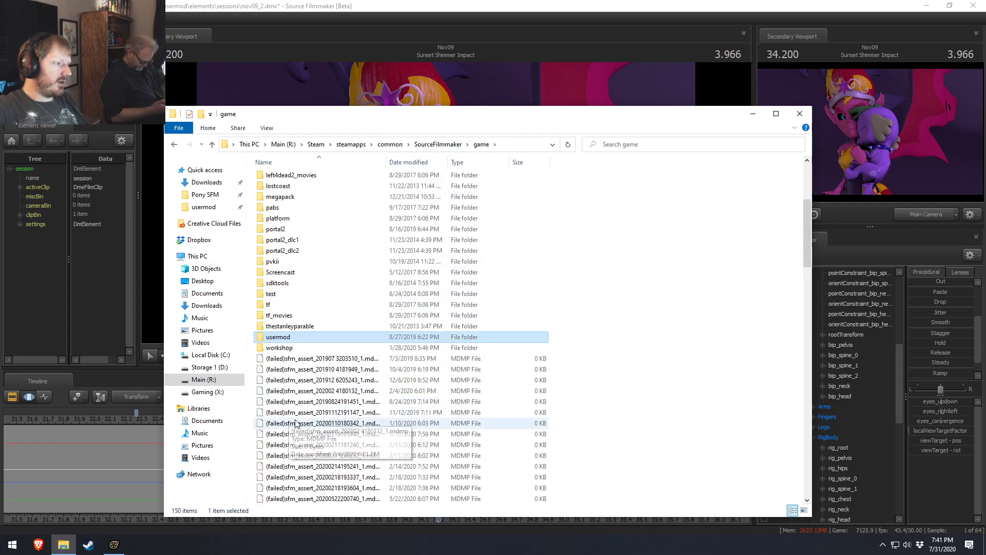
left_click(341, 466, "shift")
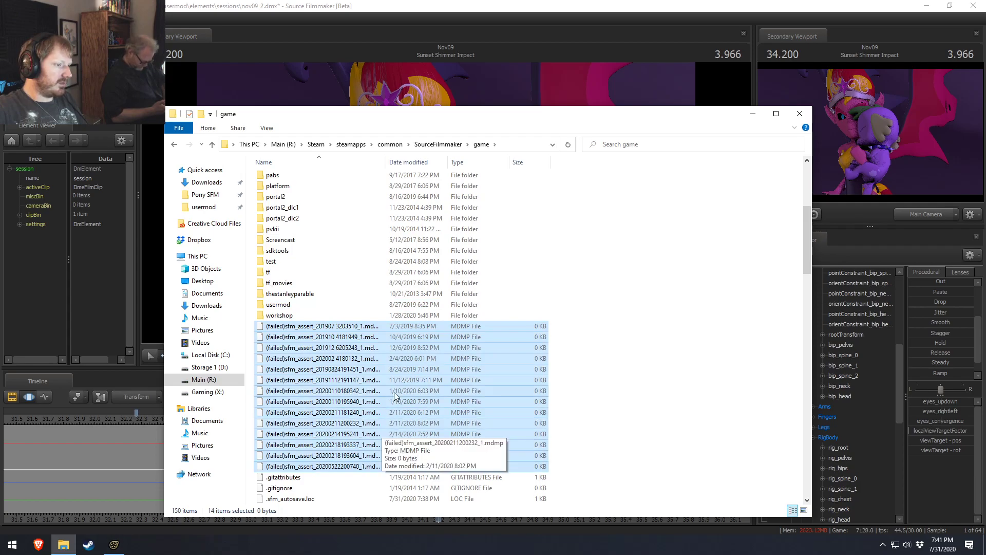
left_click_drag(386, 162, 409, 162)
left_click(384, 412)
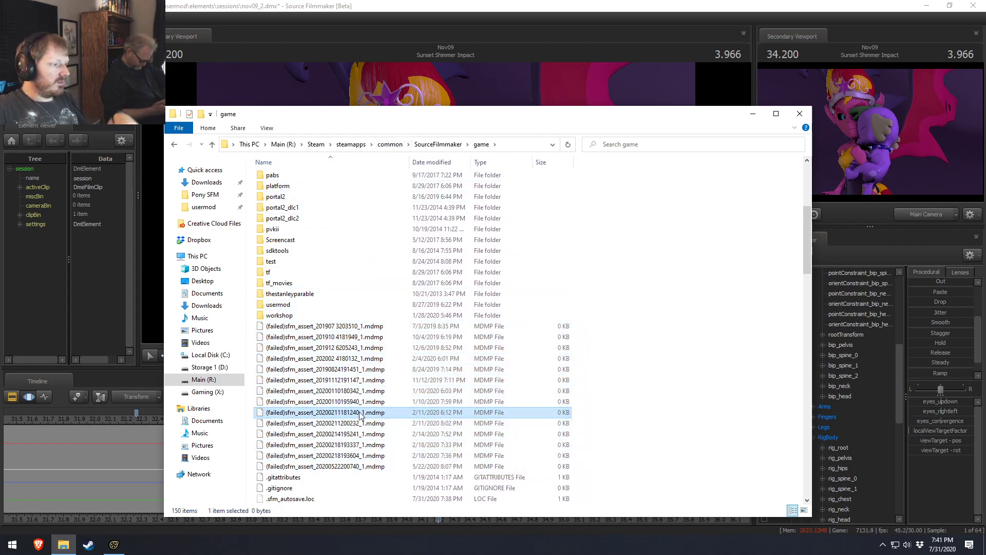
Look over the usermod, workshop and tf content folders in the game folder and open the dearesther folder.
scroll(308, 393, "up", 2)
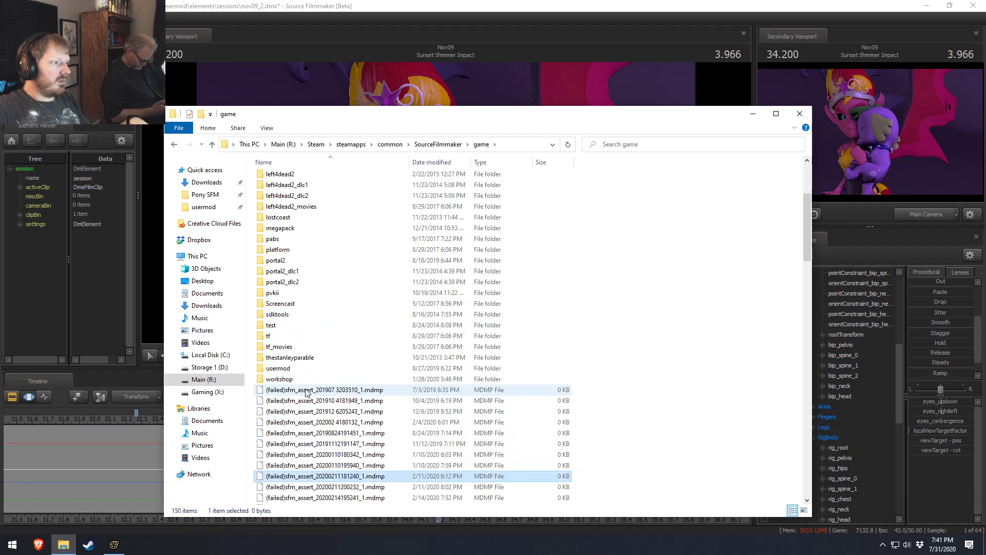
left_click(280, 380)
left_click(279, 369)
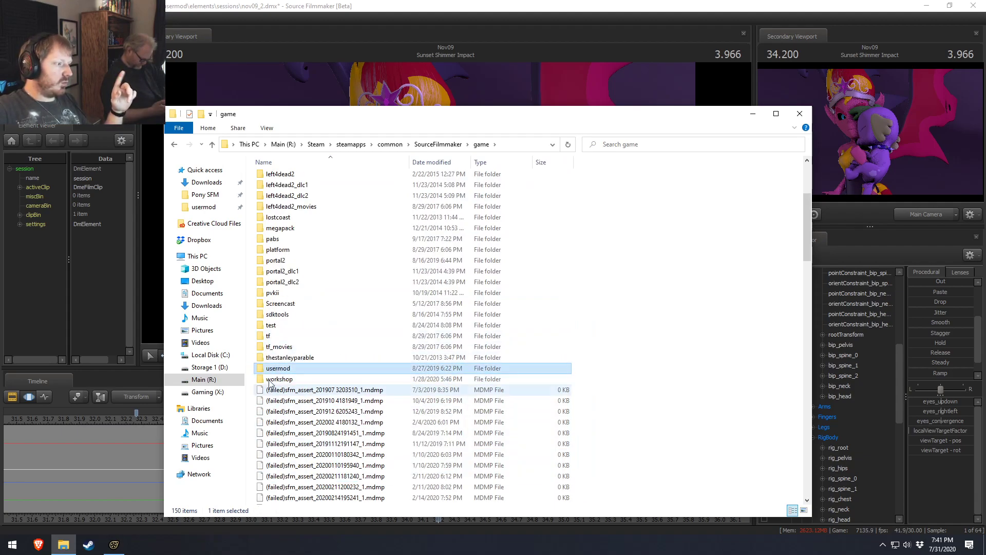
left_click(279, 346)
left_click(279, 338)
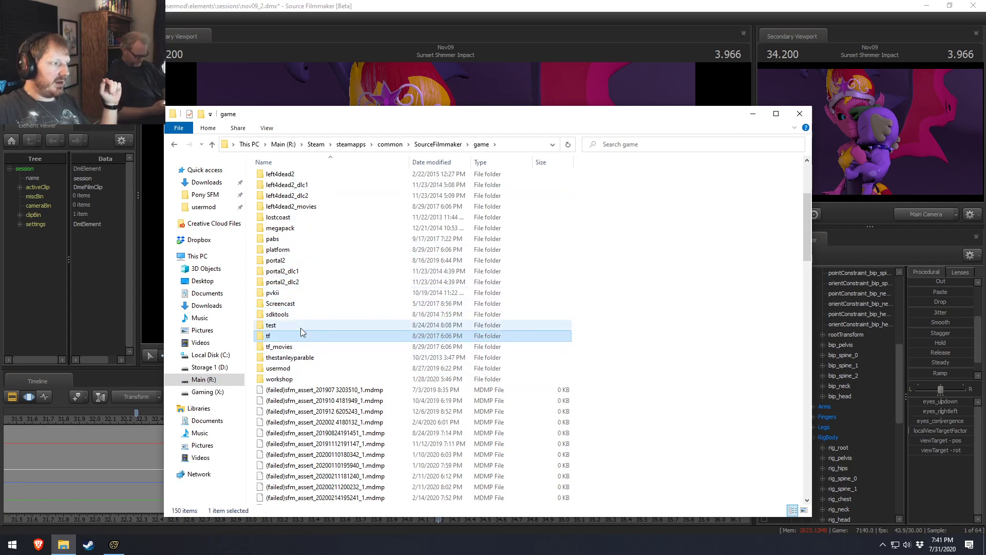
scroll(301, 328, "up", 4)
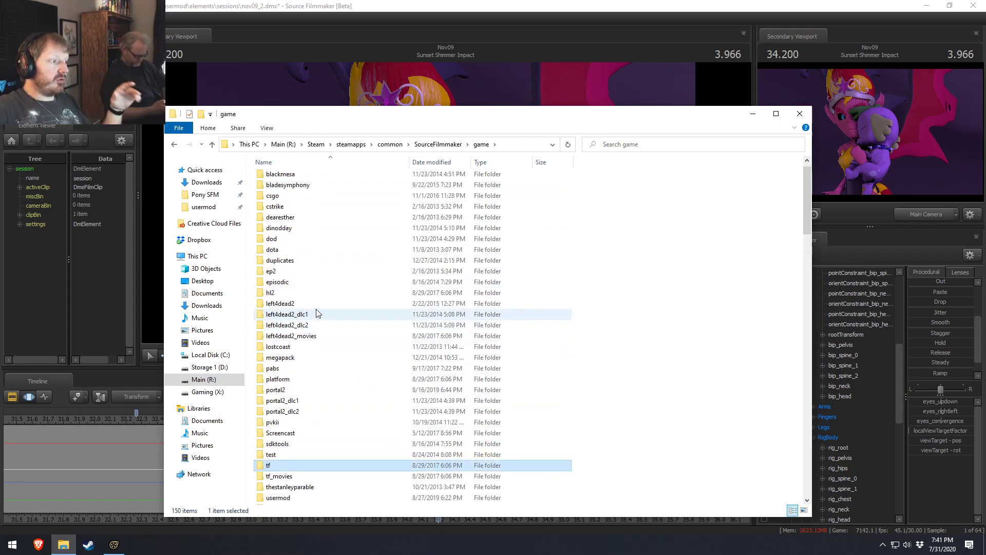
left_click(304, 217)
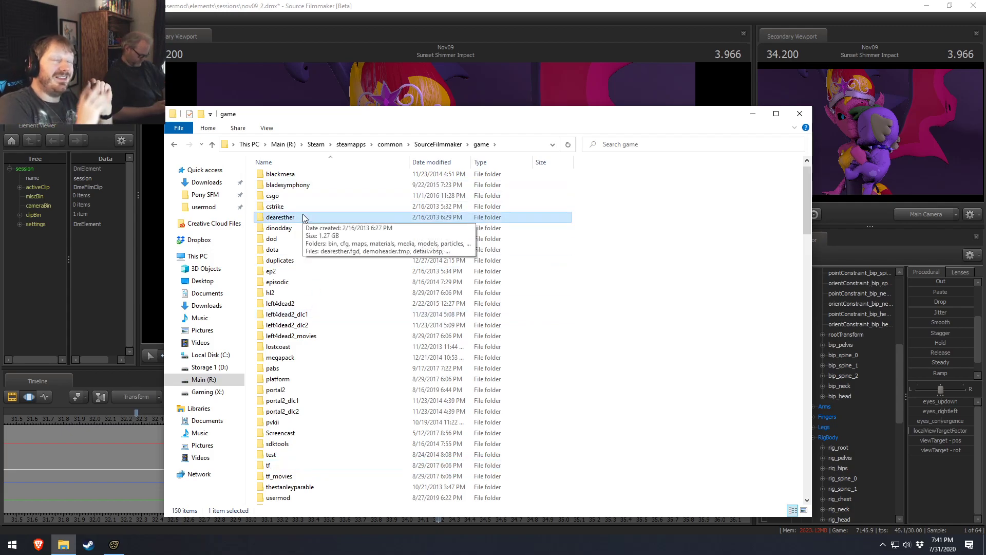
double_click(304, 217)
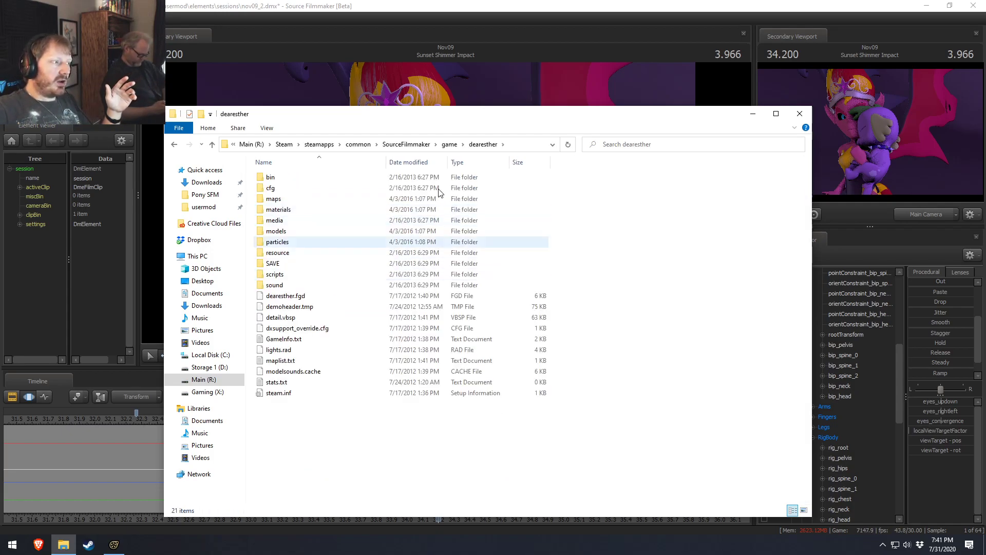
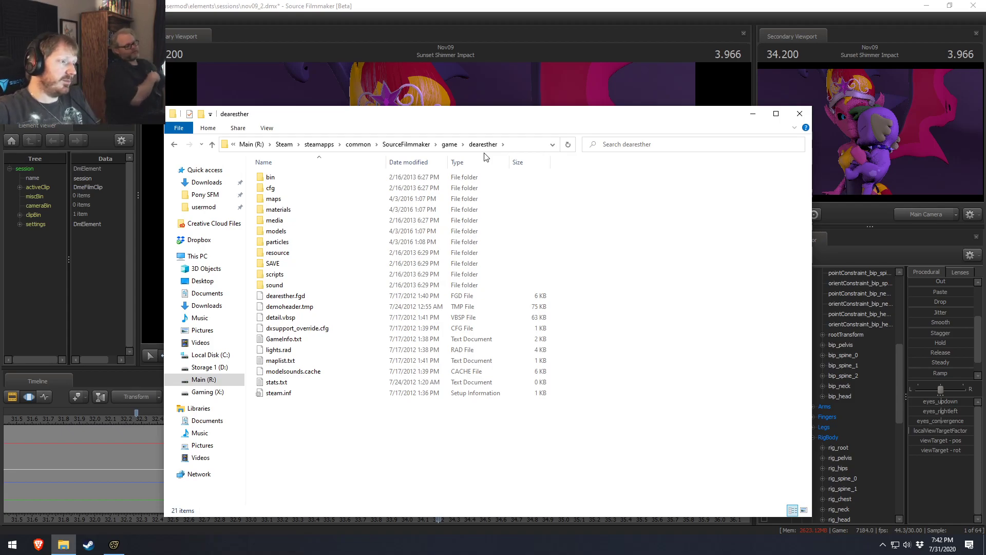
Switch back to Source Filmmaker and play the shot from about 33.5 seconds.
key("alt+Tab")
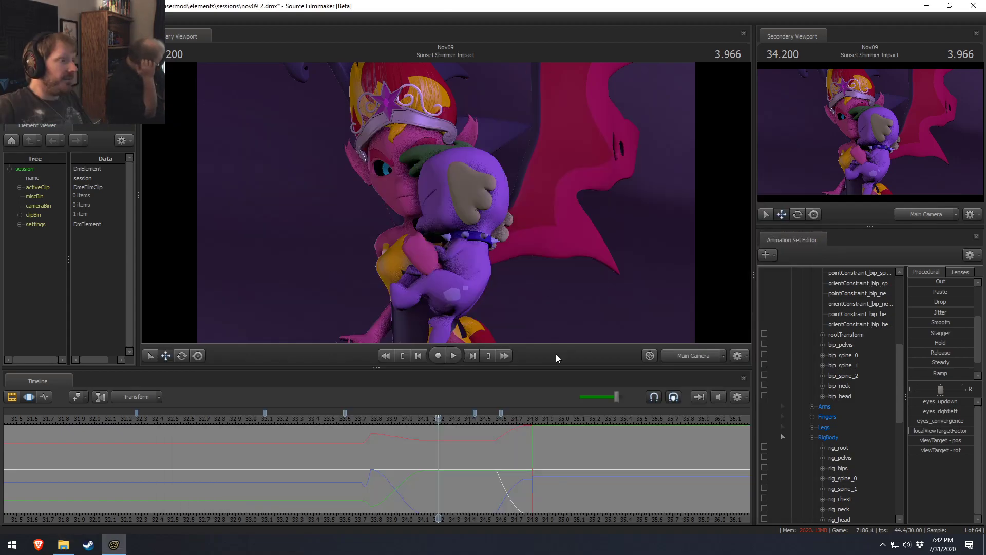
left_click(374, 420)
left_click_drag(373, 424, 335, 423)
key("space")
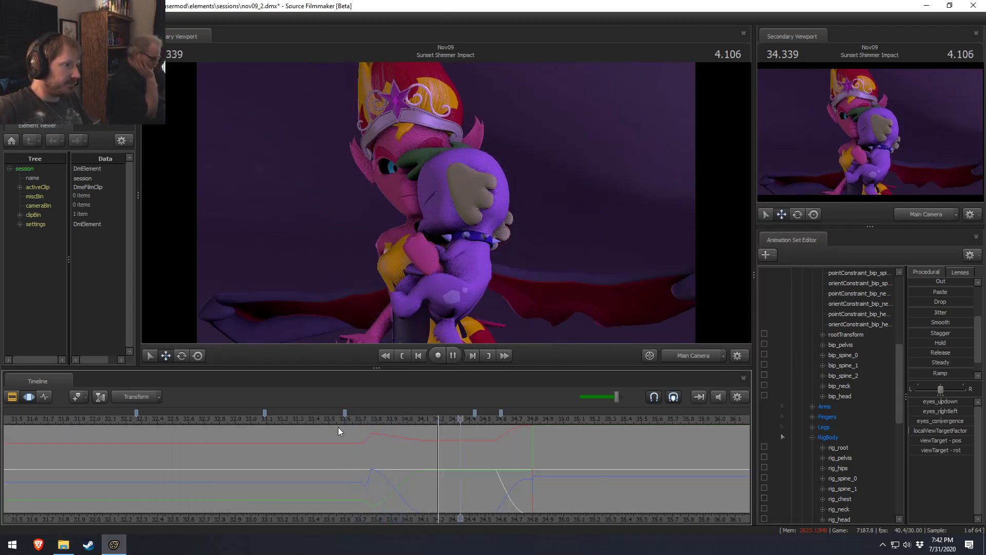
key("space")
Set the time selection to about 34.2 to 34.9 seconds, with falloffs starting near 33.8 and ending near 35.2.
left_click_drag(373, 469, 589, 481)
left_click_drag(415, 467, 382, 468)
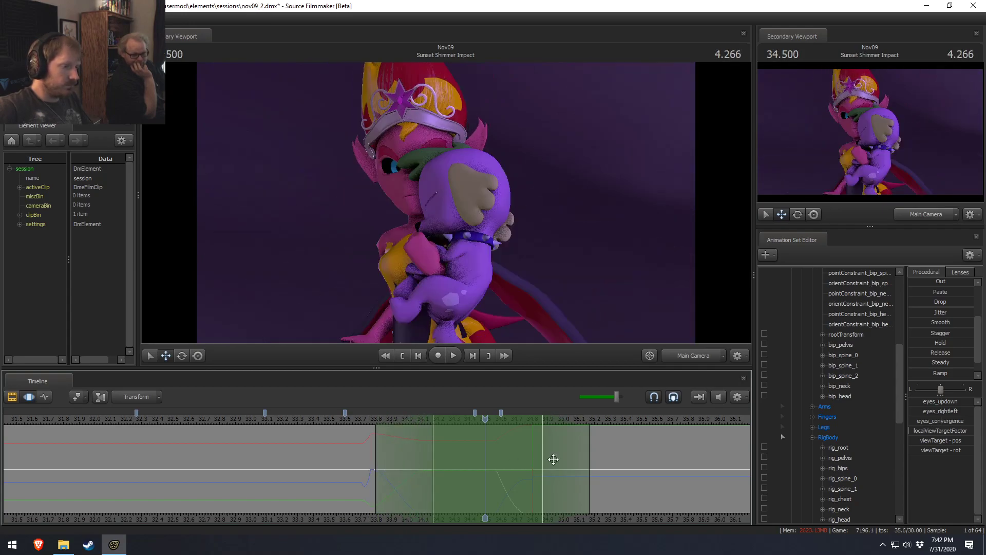
left_click(847, 396)
key("space")
scroll(848, 430, "up", 3)
scroll(838, 467, "down", 5)
Rotate Sunset Shimmer's rig_head at about 34.3 seconds across the time selection.
left_click(843, 458)
left_click(529, 438)
left_click_drag(529, 438, 459, 443)
key("e")
left_click_drag(407, 190, 439, 191)
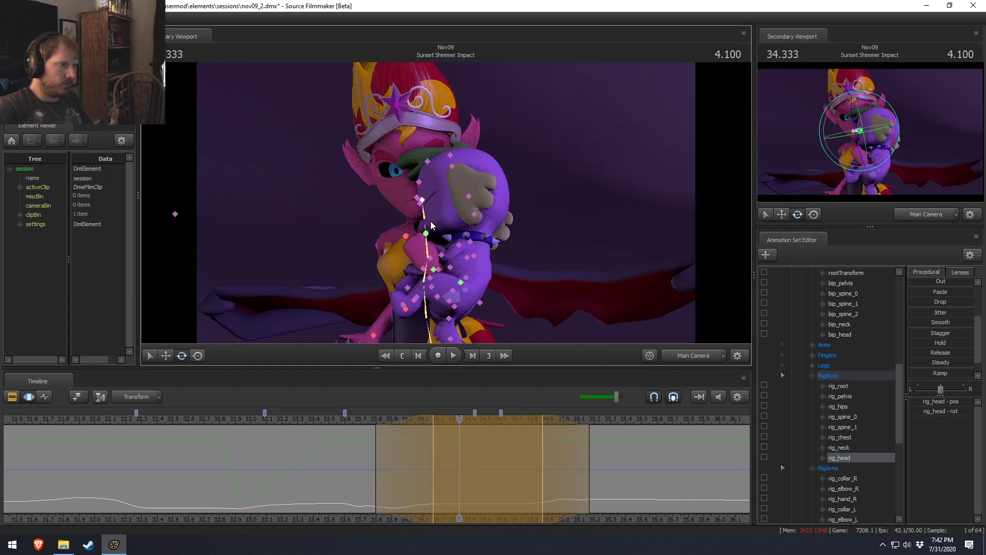
Shift Sunset Shimmer's rig_neck slightly sideways, away from Spike's head.
left_click(438, 214, "ctrl")
key("w")
left_click_drag(405, 223, 399, 223)
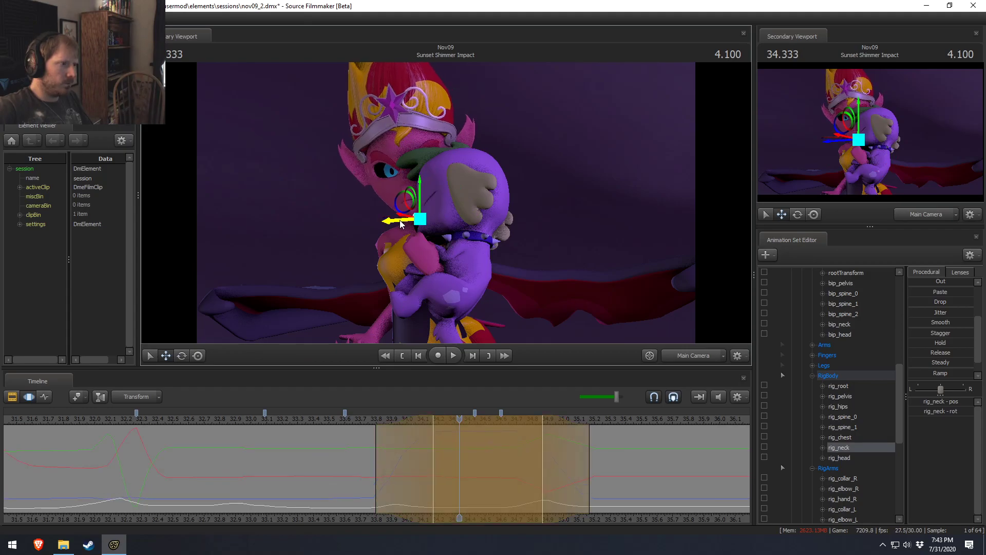
Refine the rotation of rig_head to suit the shifted neck.
key("ctrl")
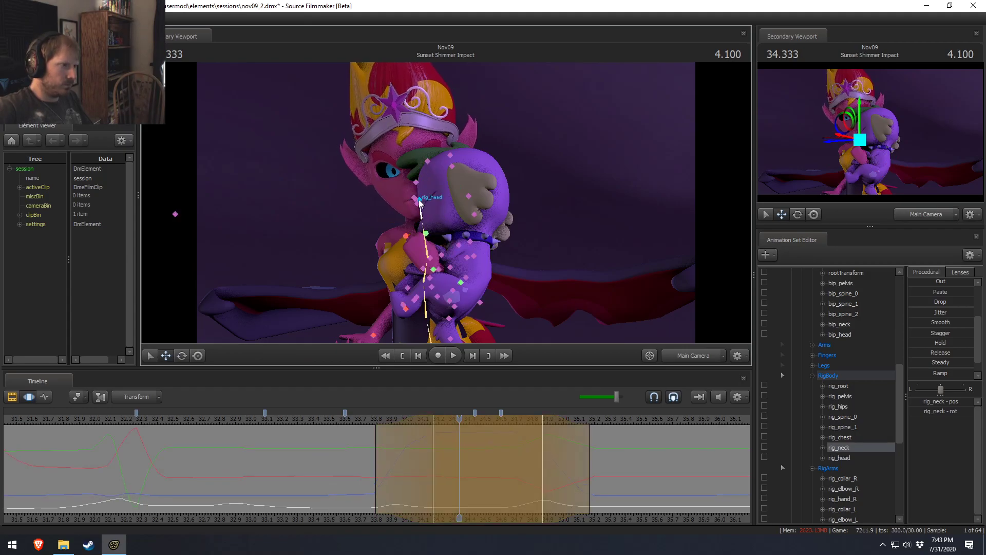
left_click(420, 199, "ctrl")
key("e")
left_click_drag(410, 176, 396, 185)
Select Sunset Shimmer's Eyes controls and set the time selection to about 34.1 to 34.8 seconds, with a falloff starting near 33.8.
scroll(871, 371, "up", 6)
scroll(872, 371, "up", 4)
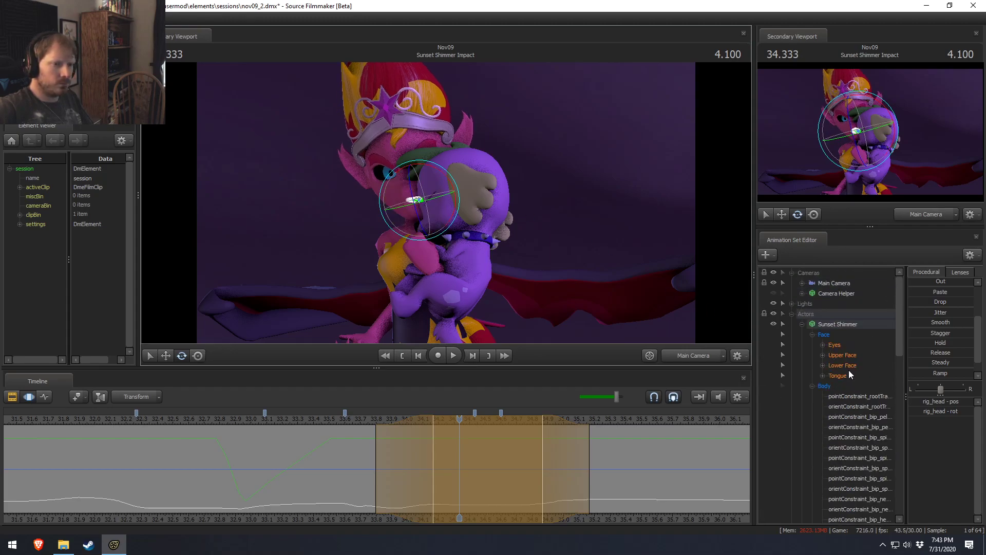
left_click(836, 345)
mouse_move(437, 468)
left_mouse_down()
mouse_move(408, 467)
mouse_move(421, 466)
left_mouse_up()
left_click_drag(592, 461, 533, 454)
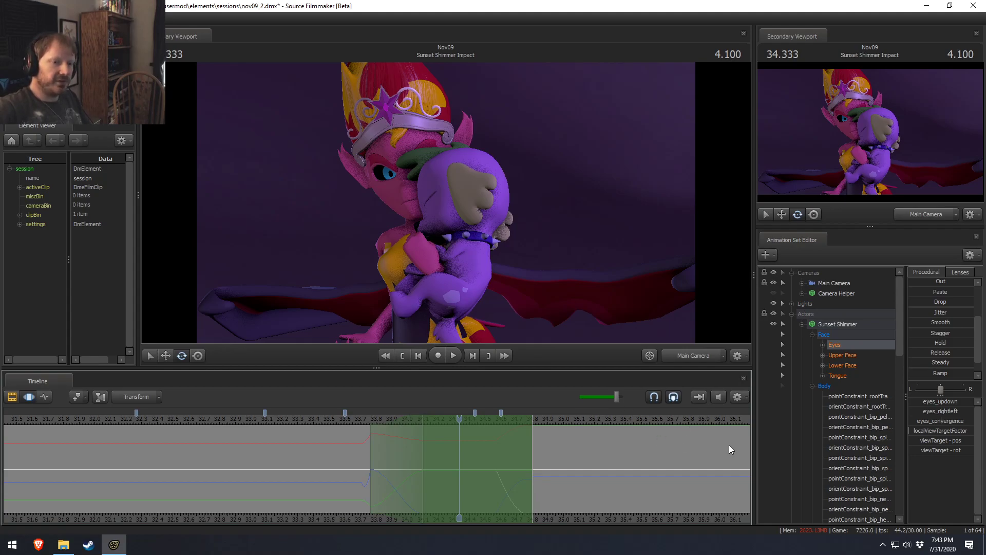
Collapse Sunset Shimmer's Body group and reselect the Eyes controls.
left_click(812, 386)
scroll(850, 462, "down", 4)
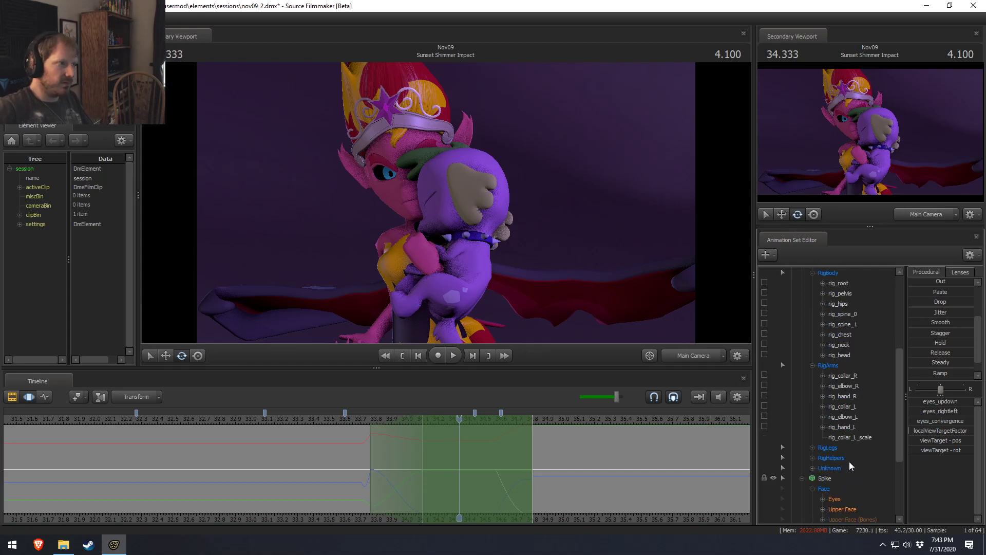
scroll(871, 442, "up", 5)
left_click(826, 344)
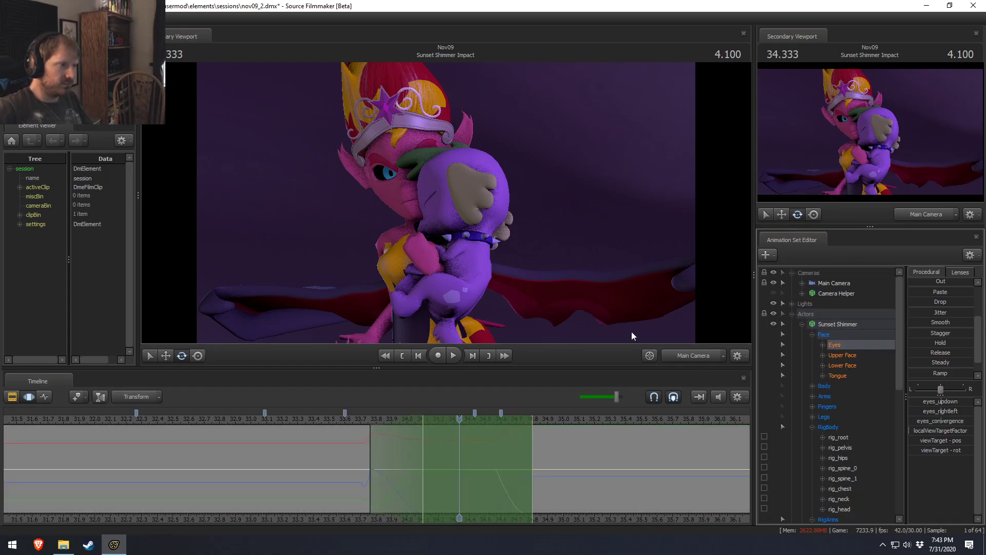
Reposition Sunset Shimmer's eye view target in the scene through the work camera.
left_click(693, 356, "ctrl")
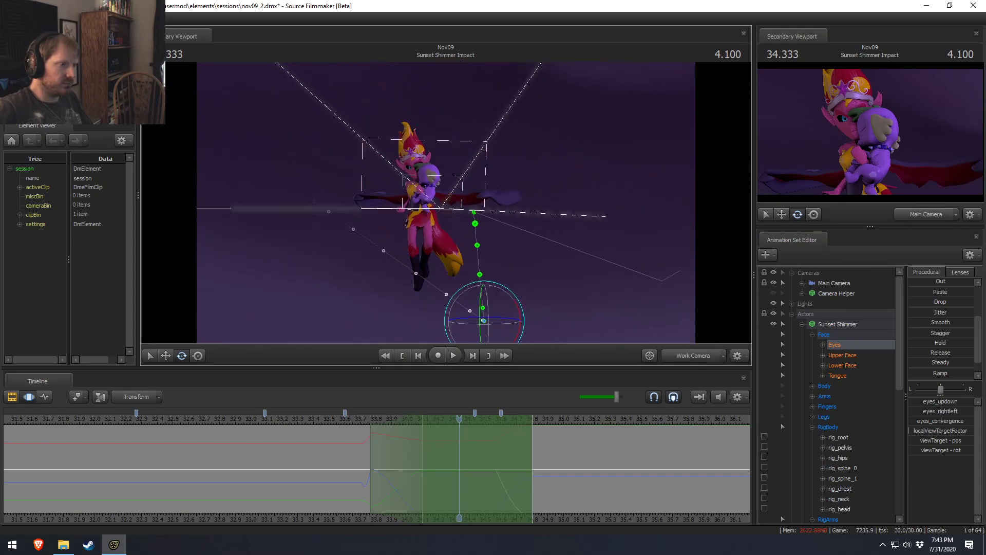
left_click_drag(473, 286, 449, 216)
left_click_drag(491, 280, 545, 298)
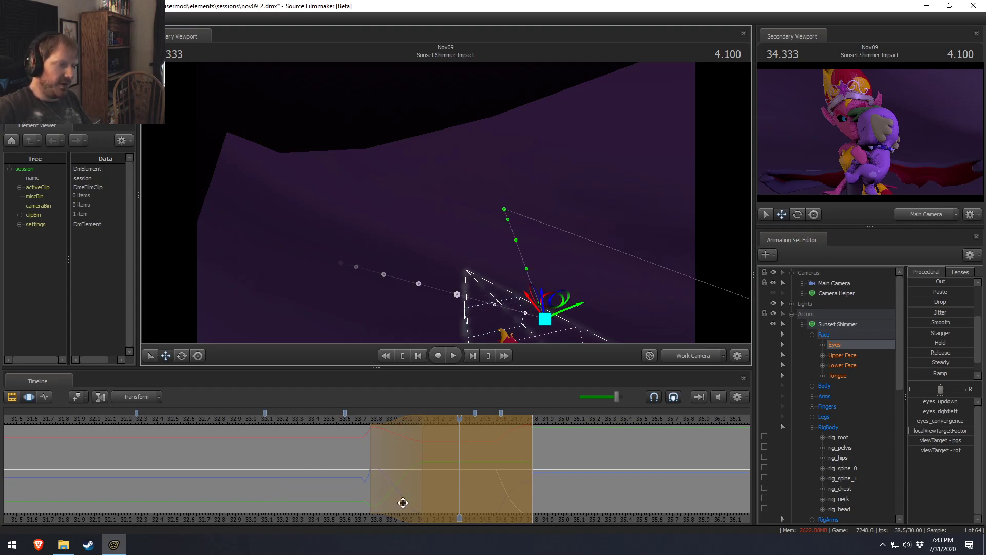
Play the shot and scrub from about 34.1 seconds through the main camera to check the new eye direction.
key("space")
left_click(705, 357)
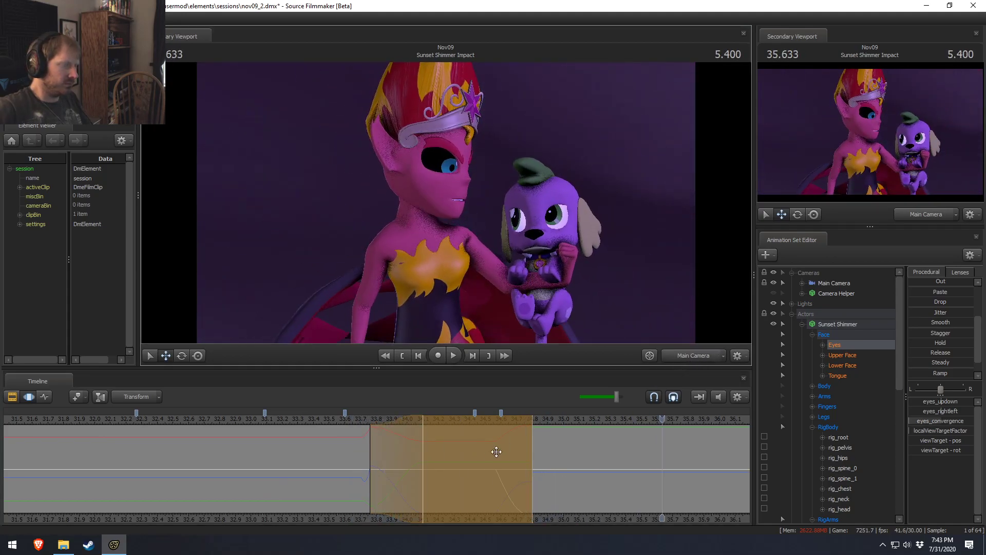
left_click(419, 466)
left_click_drag(420, 466, 645, 466)
Select the Upper Face controls, set the time selection to about 34.8 to 35.07 seconds with falloffs from 34.6 to 35.2, and go to 35.0 seconds.
left_click(842, 355)
scroll(531, 448, "up", 3)
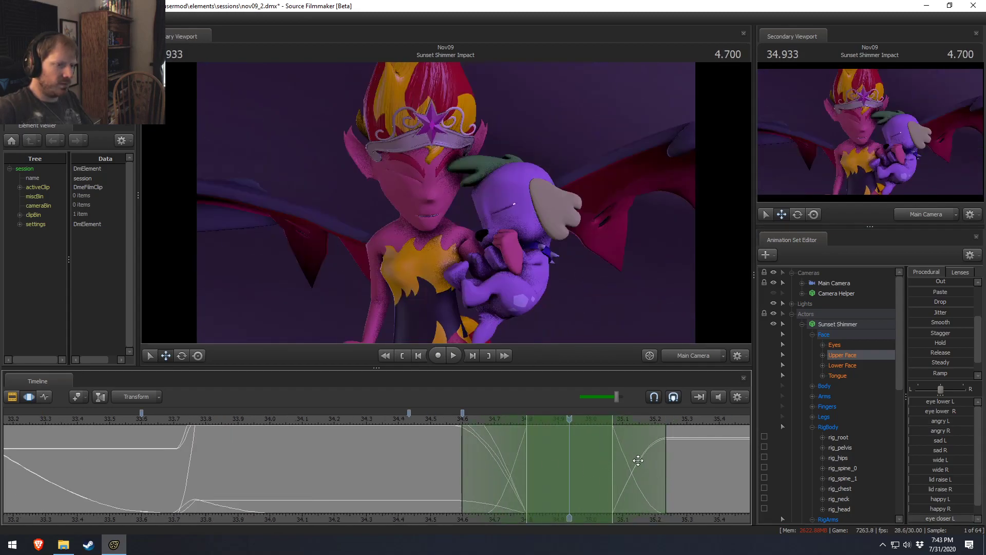
left_click(612, 435)
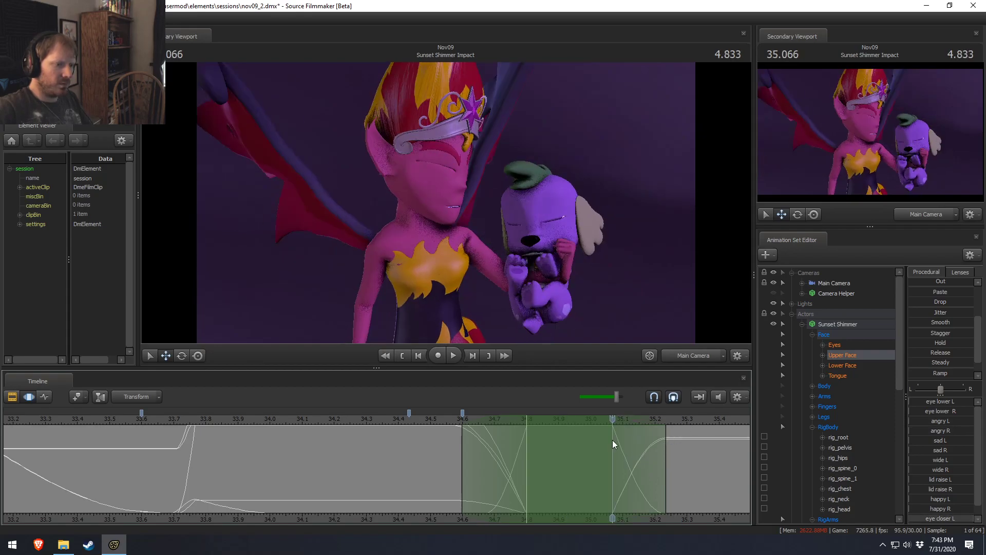
left_click_drag(608, 420, 591, 419)
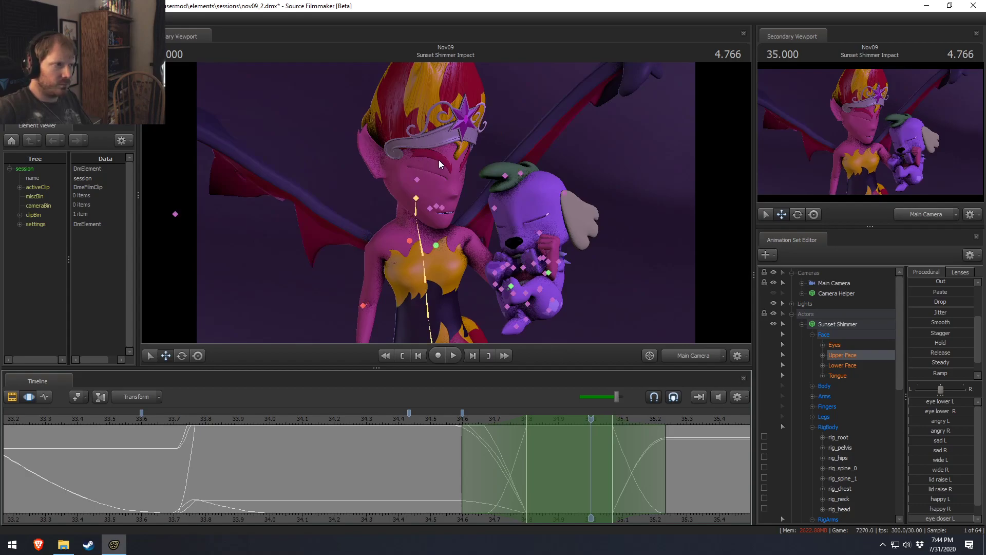
Blend Sunset Shimmer's brow down R and brow down L controls partway towards One across the time selection.
scroll(858, 451, "down", 9)
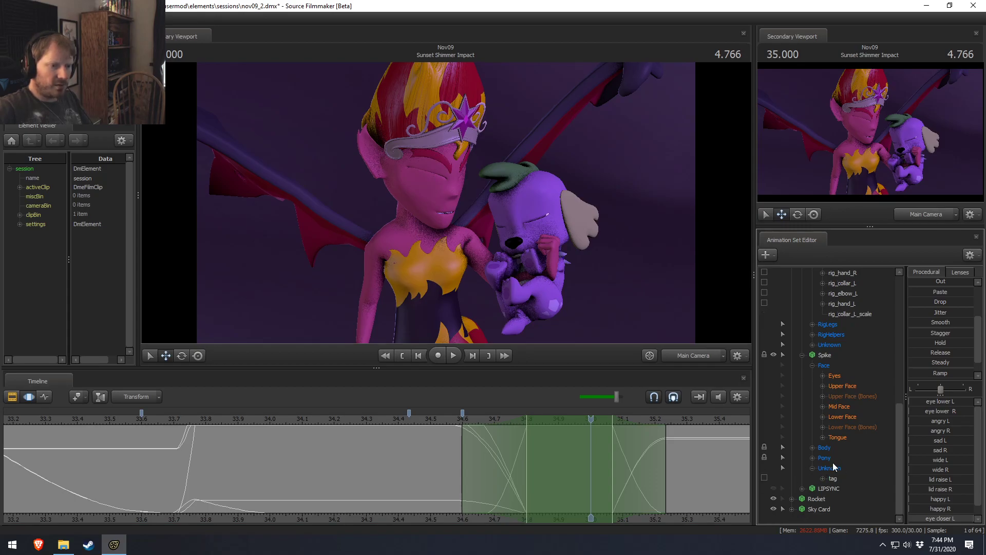
scroll(816, 465, "up", 4)
left_click(812, 468)
scroll(850, 459, "down", 6)
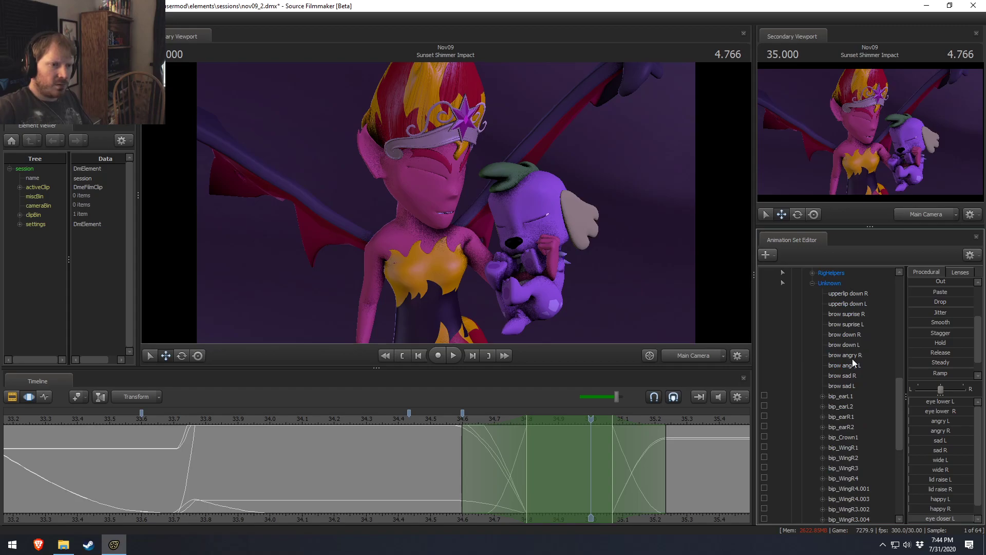
left_click_drag(851, 341, 855, 334)
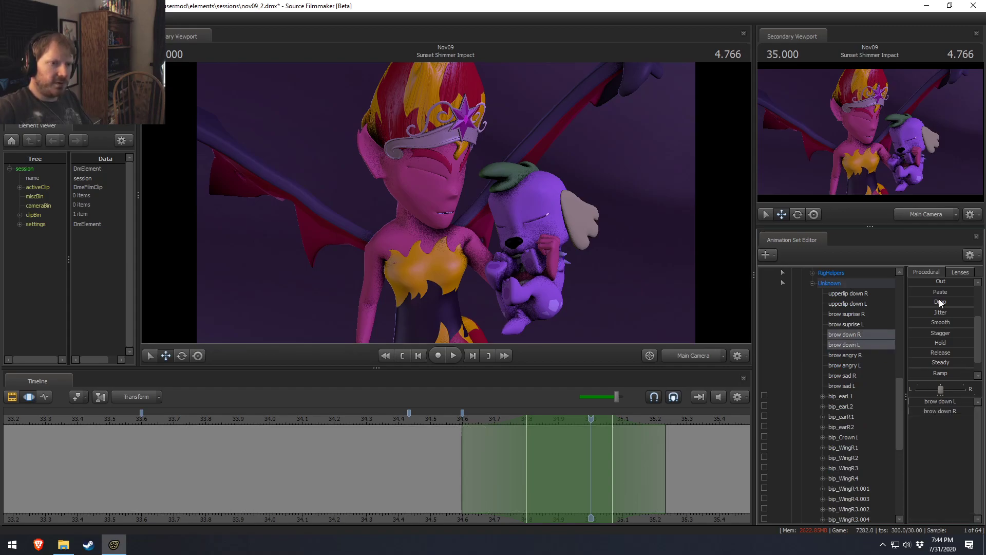
scroll(939, 308, "up", 2)
left_click(937, 314)
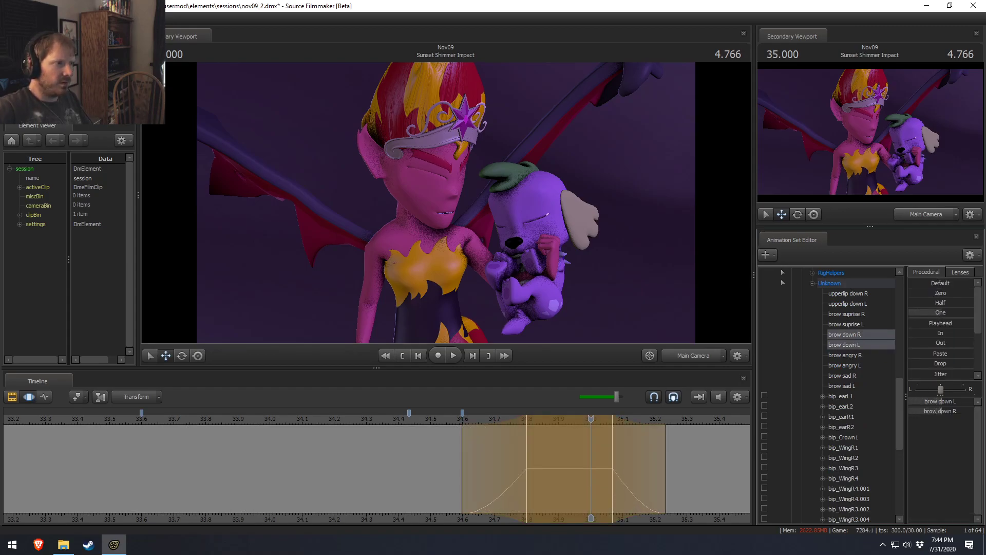
left_click_drag(961, 315, 956, 315)
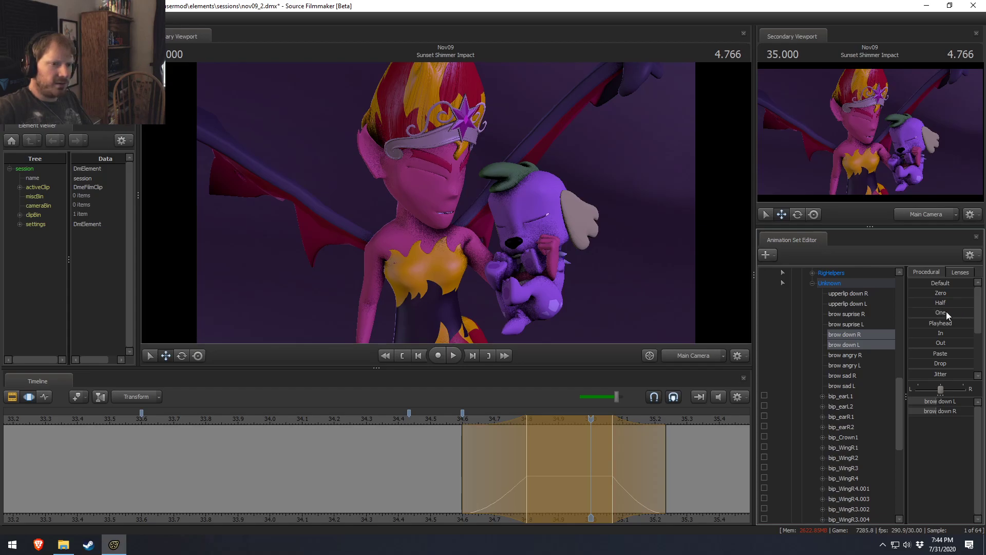
Try blending Sunset Shimmer's brow angry R and brow angry L controls towards One across the time selection.
left_click_drag(840, 354, 849, 365)
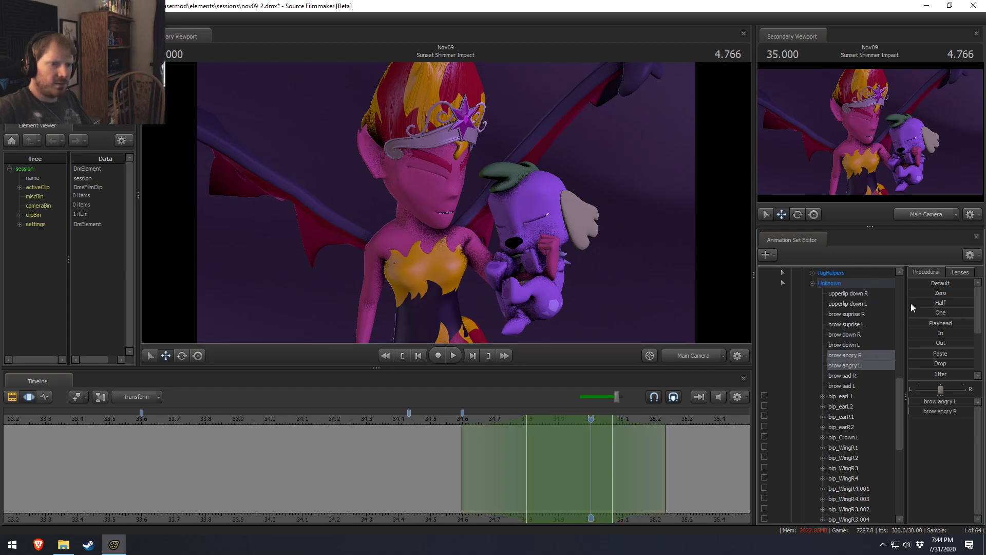
left_click(932, 311)
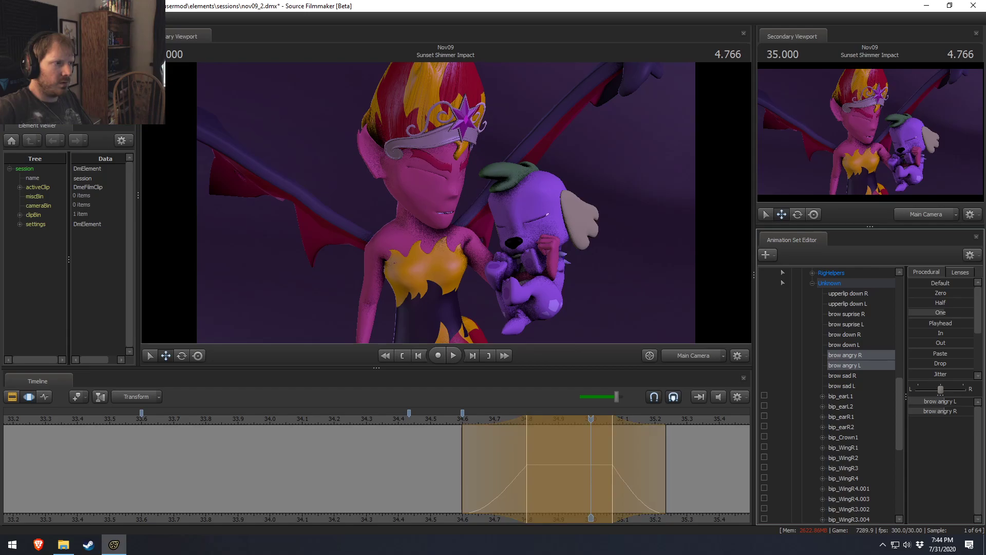
left_click_drag(932, 311, 906, 350)
Play the shot from about 34.5 seconds and stop around 34.9 seconds to check the brow movement.
left_click(440, 418)
key("space")
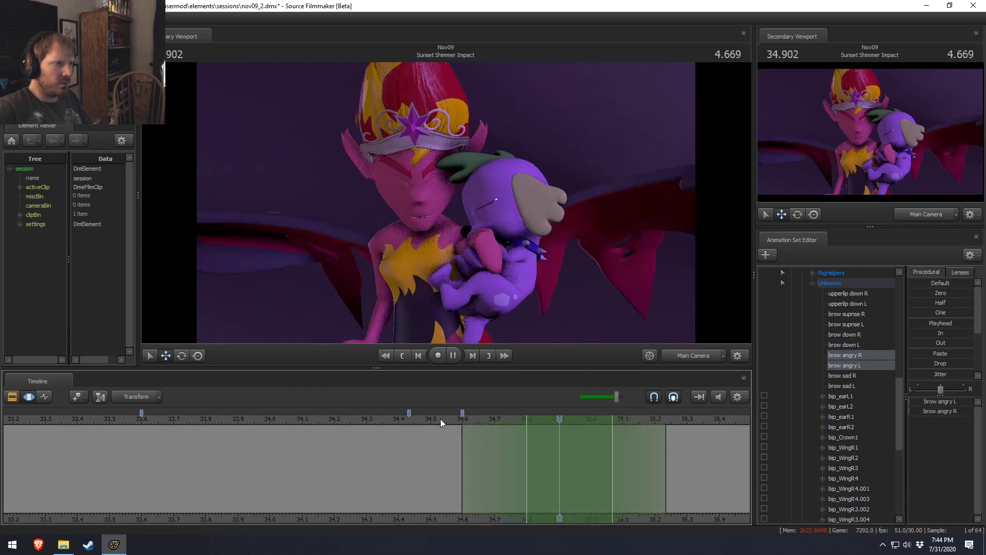
key("space")
key("space")
middle_click_drag(465, 438, 559, 426)
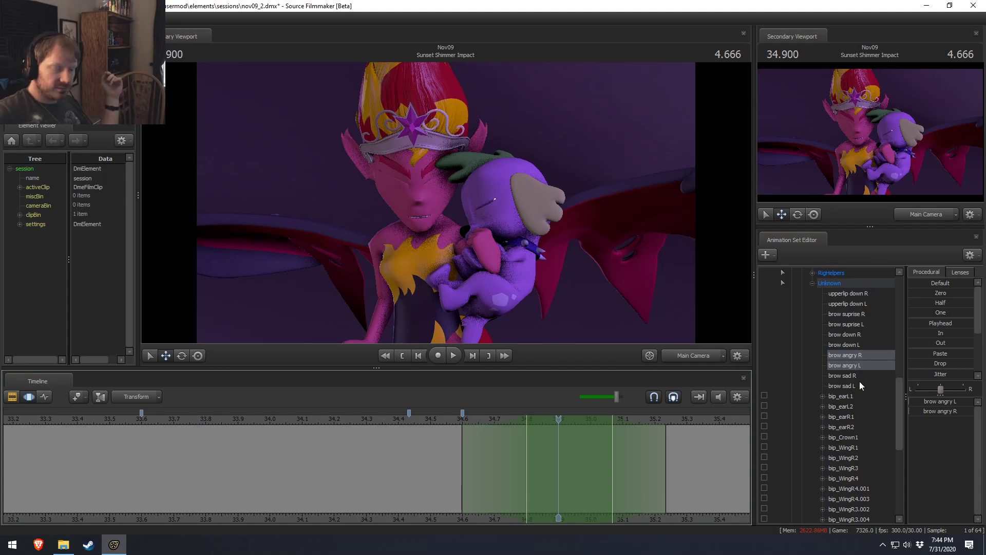
Select all upperlip and brow controls in Sunset Shimmer's Unknown group, from upperlip down R to brow sad L.
scroll(951, 369, "down", 3)
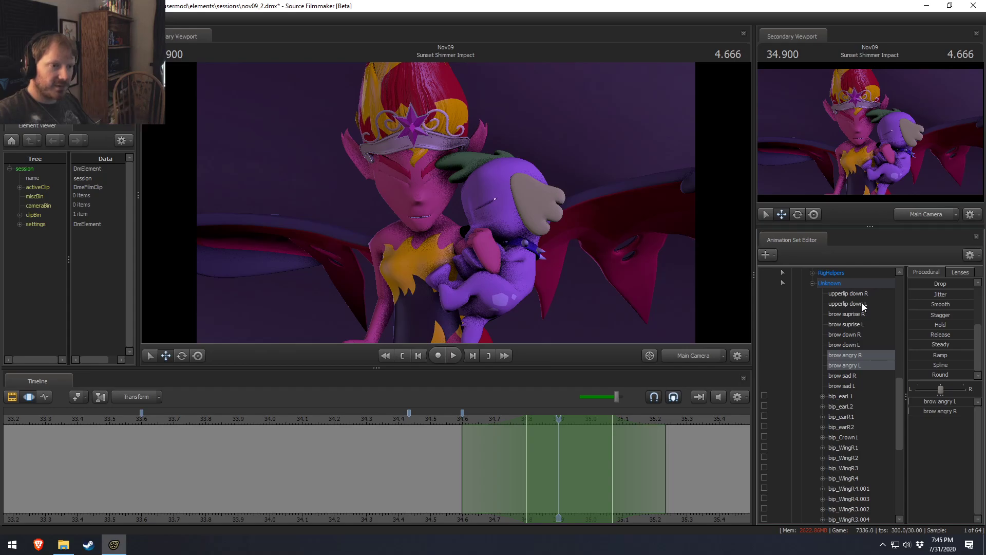
scroll(860, 335, "up", 10)
scroll(860, 335, "up", 1)
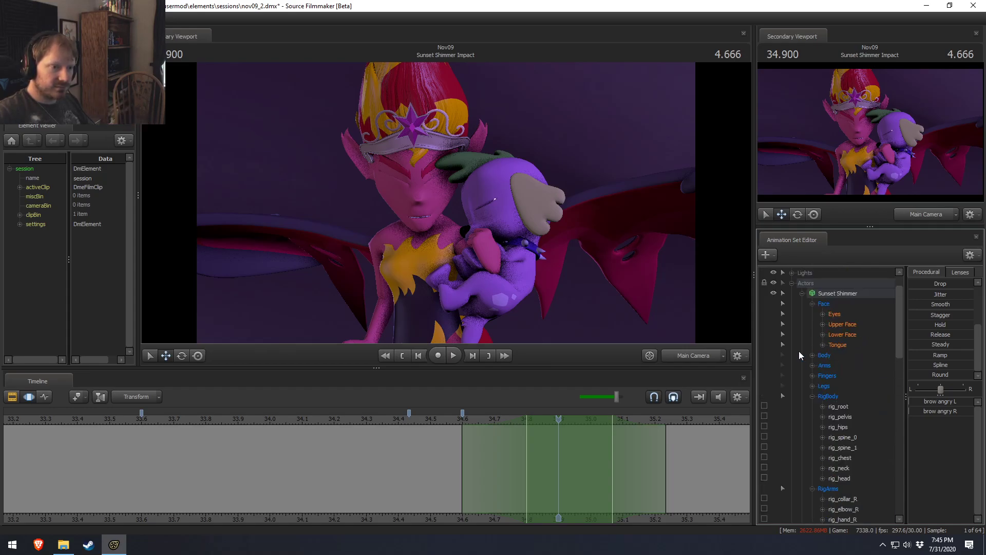
left_click(822, 323)
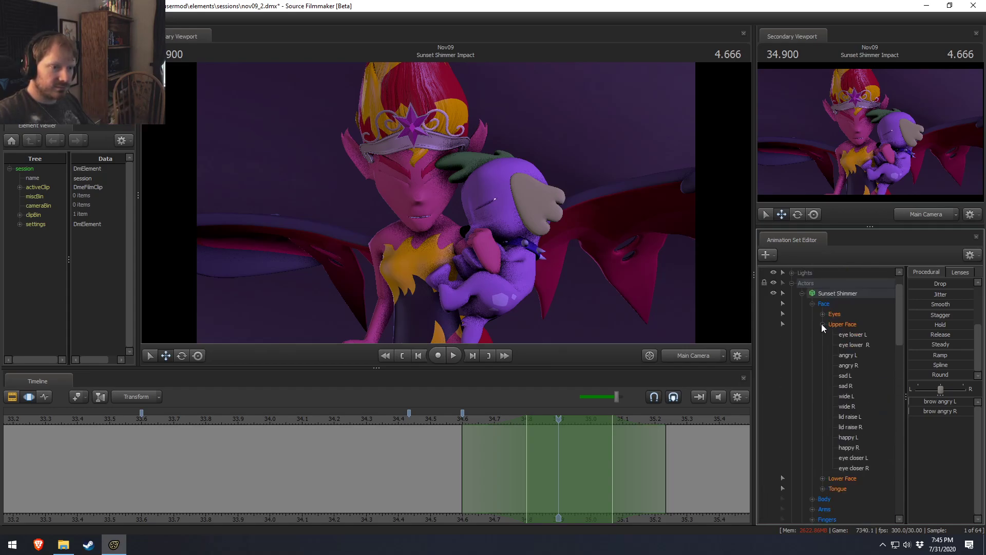
scroll(843, 394, "down", 12)
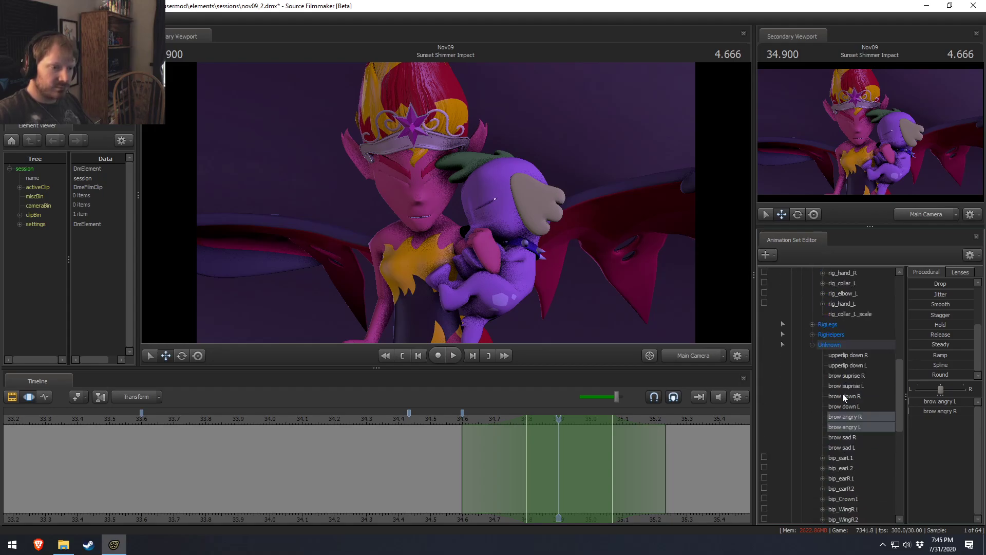
left_click(843, 448)
scroll(874, 461, "down", 3)
scroll(874, 461, "down", 3)
scroll(874, 460, "up", 4)
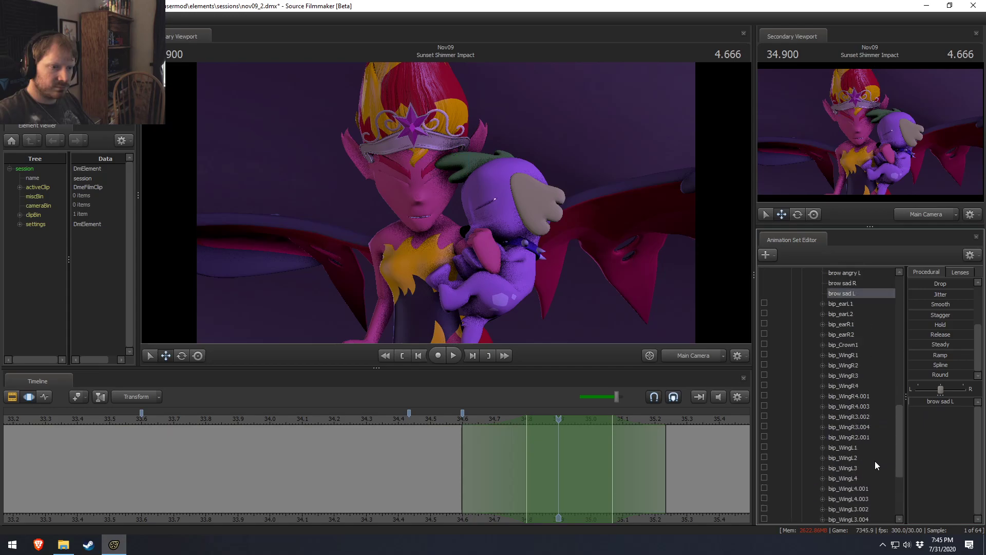
left_click(840, 293, "shift")
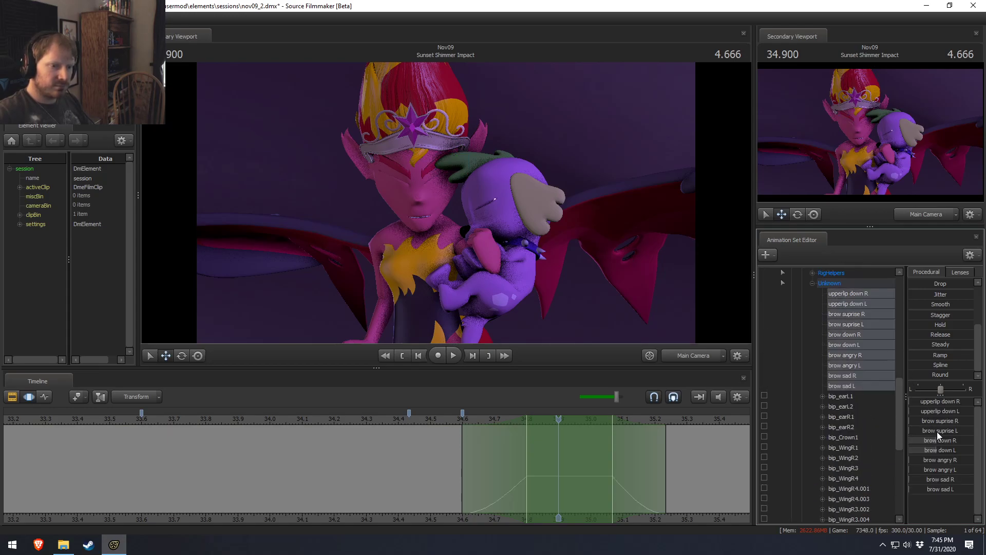
Try separate adjustments of the brow down R, brow angry R and brow sad R controls, undoing each one.
mouse_move(942, 442)
left_mouse_down()
mouse_move(965, 442)
mouse_move(954, 463)
left_mouse_up()
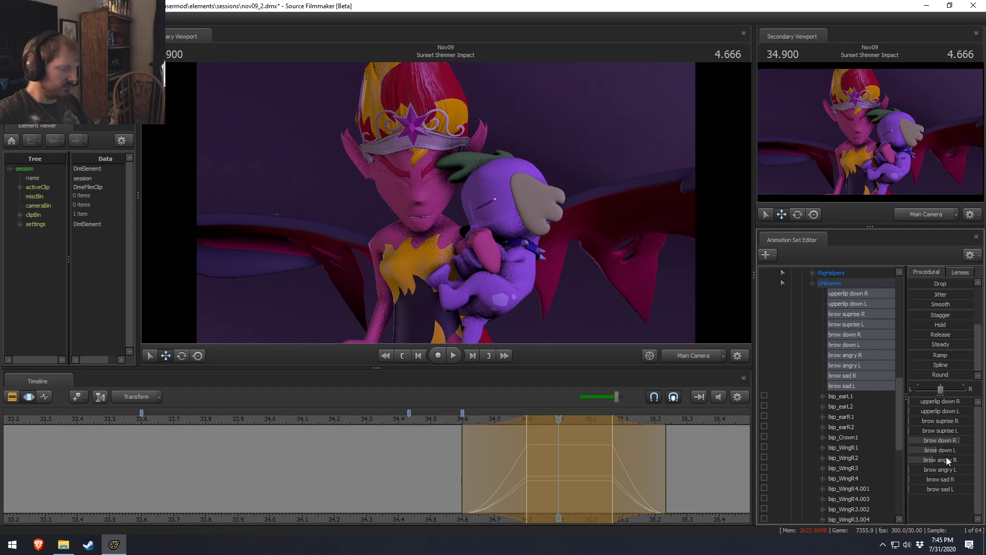
key("ctrl+z")
left_click_drag(940, 479, 975, 482)
key("ctrl+z")
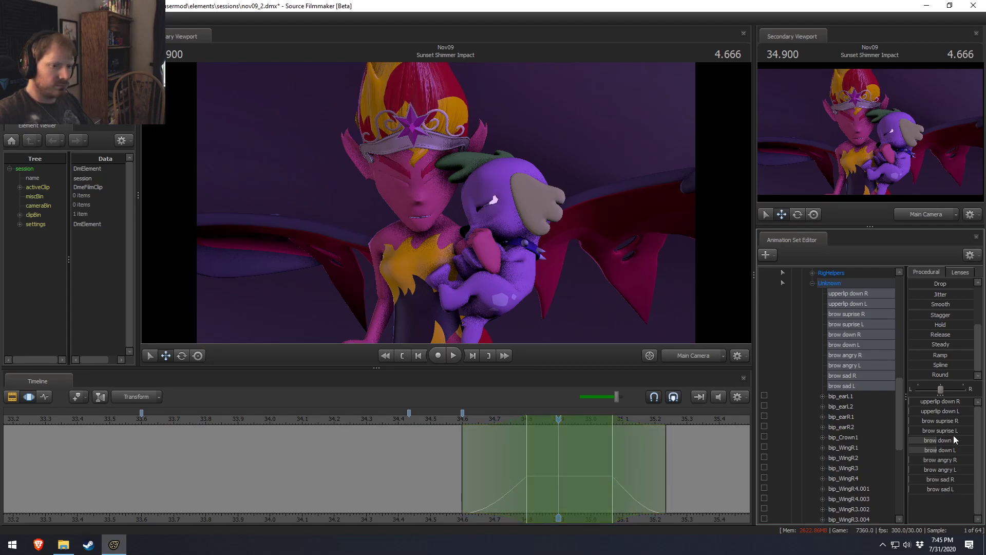
Raise Sunset Shimmer's brow down R and brow down L controls further across the time selection and play the shot.
left_click_drag(940, 423, 924, 423)
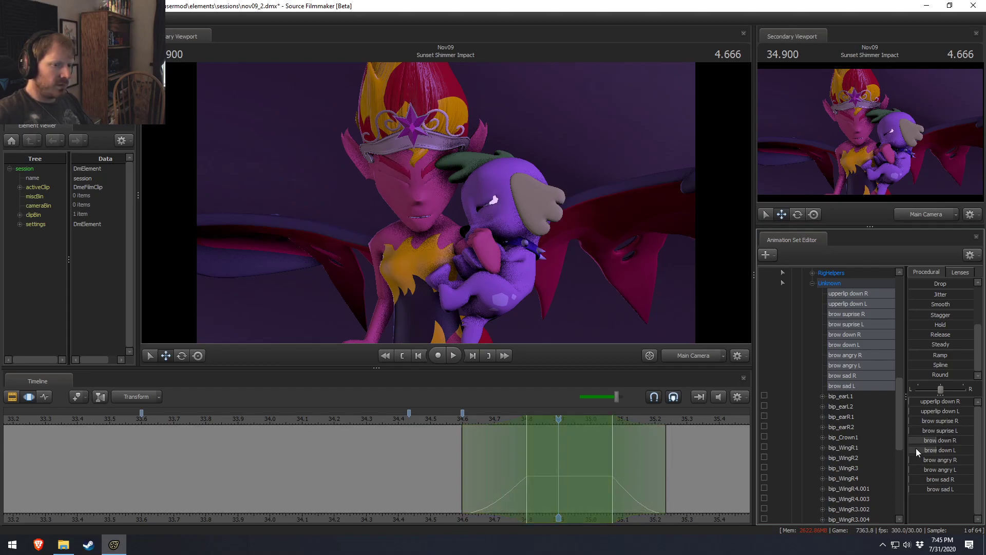
key("space")
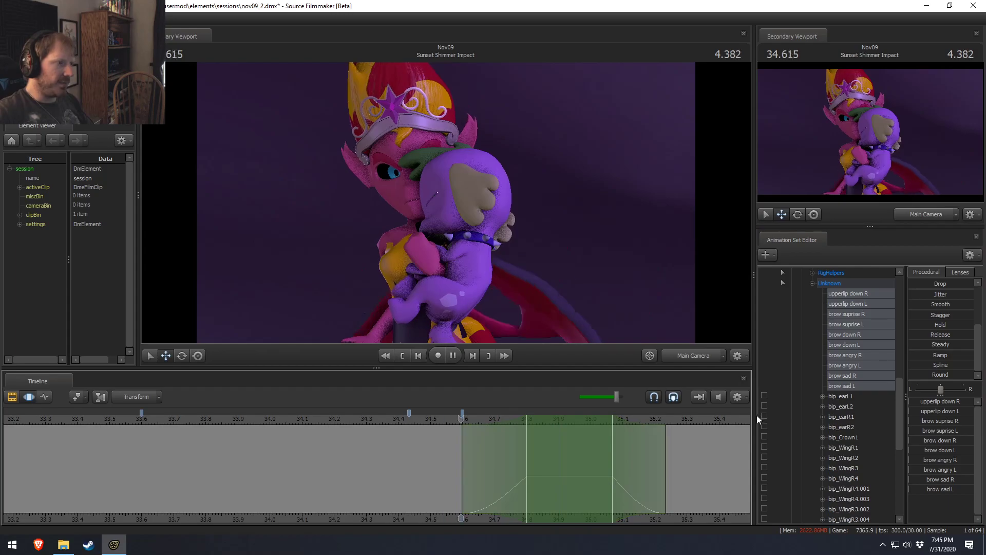
mouse_move(930, 442)
left_mouse_down()
mouse_move(962, 441)
mouse_move(937, 450)
mouse_move(955, 450)
mouse_move(939, 460)
mouse_move(912, 460)
left_mouse_up()
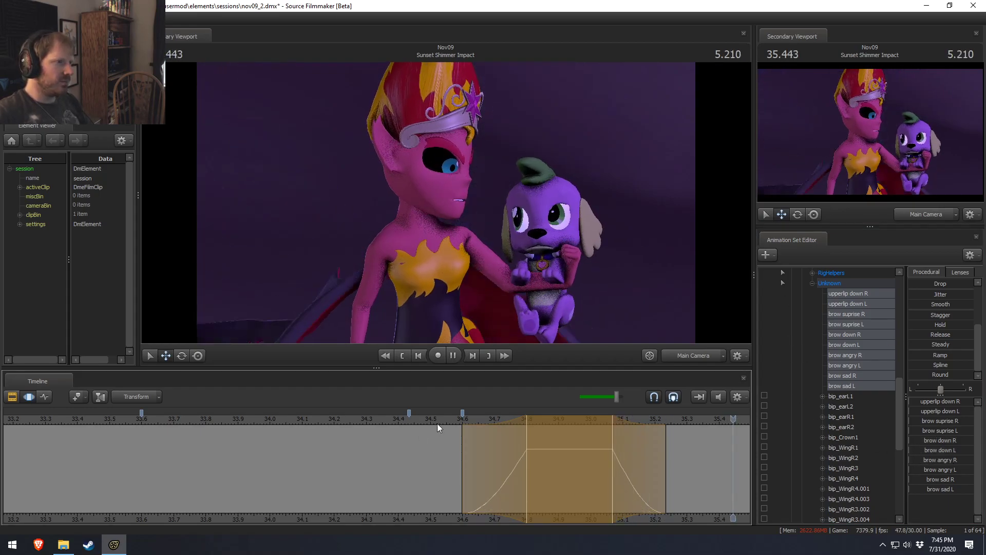
Try stretching the brow release from about 35.13 to about 35.47 seconds without falloffs and play it back.
middle_click_drag(680, 511, 327, 478)
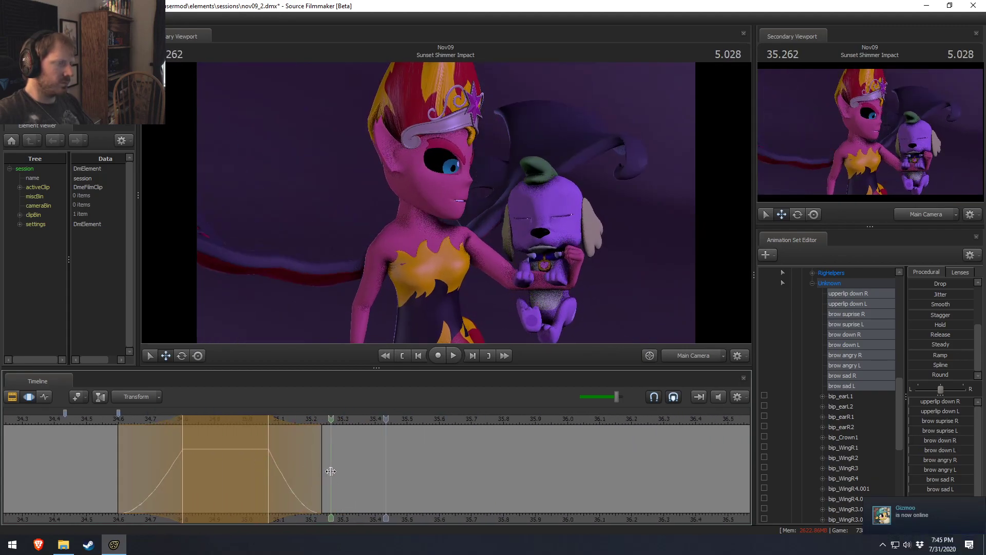
left_click_drag(320, 469, 407, 472)
key("ctrl+z")
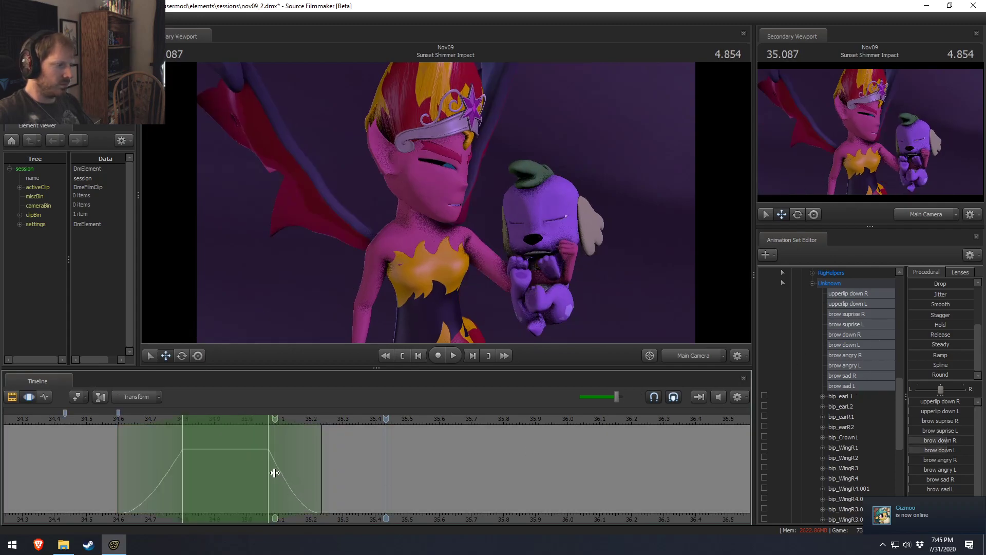
left_click_drag(289, 480, 396, 495)
key("space")
key("space")
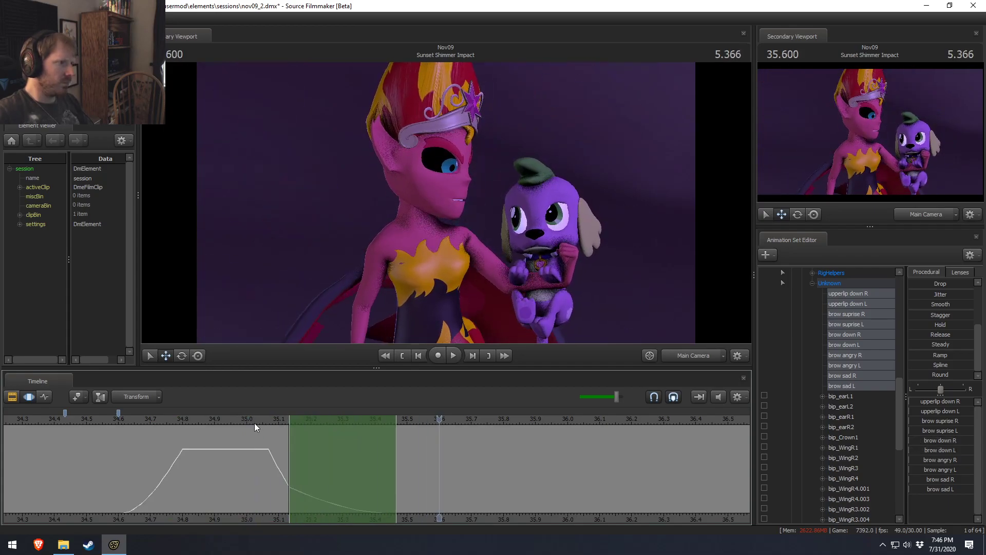
Undo that stretch and try a softer one over about 35.13 to 35.4 seconds with falloffs, playing it back.
key("ctrl+z")
key("ctrl+z")
left_click_drag(288, 479, 435, 500)
left_click_drag(928, 372, 981, 374)
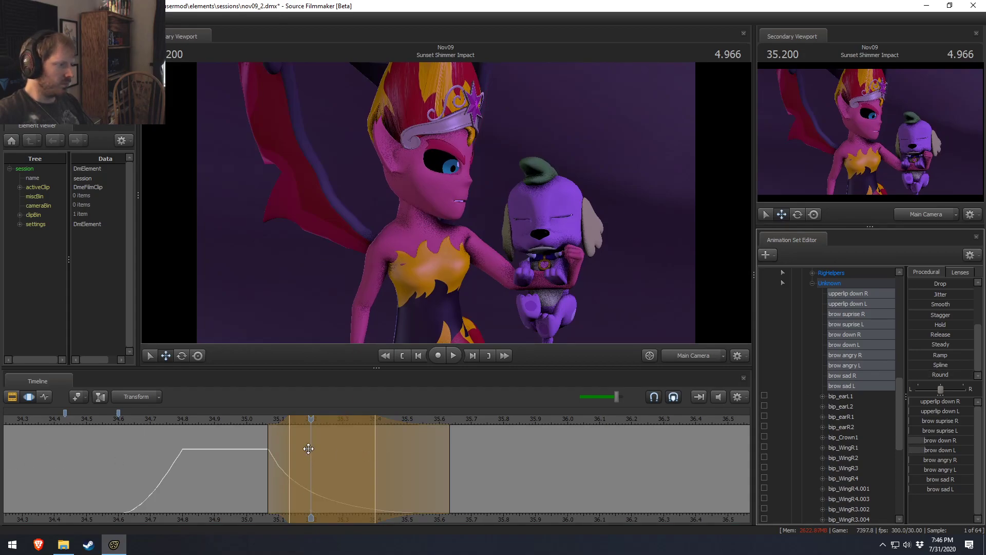
left_click(258, 421)
key("space")
left_click_drag(297, 421, 305, 421)
key("Escape")
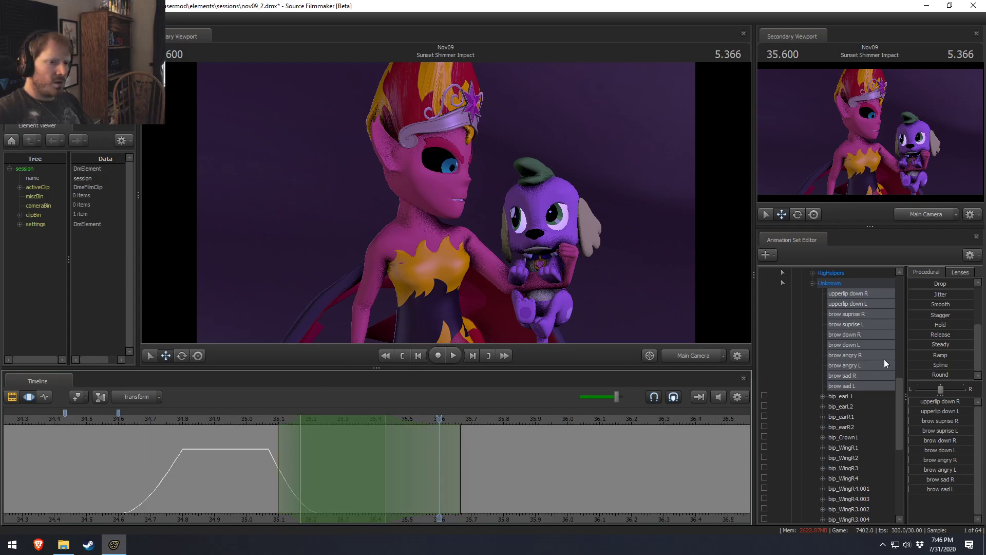
Stretch Sunset Shimmer's Upper Face motion from 35.2 to about 35.53 seconds, with falloffs from about 35.13 to 35.97 seconds, and play it.
scroll(873, 368, "up", 10)
left_click(843, 293)
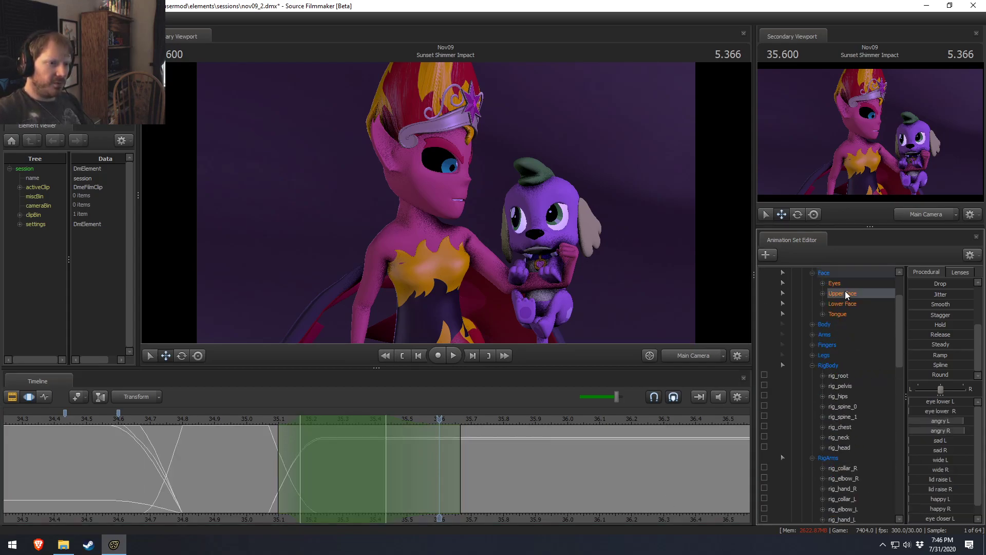
left_click_drag(313, 500, 451, 511)
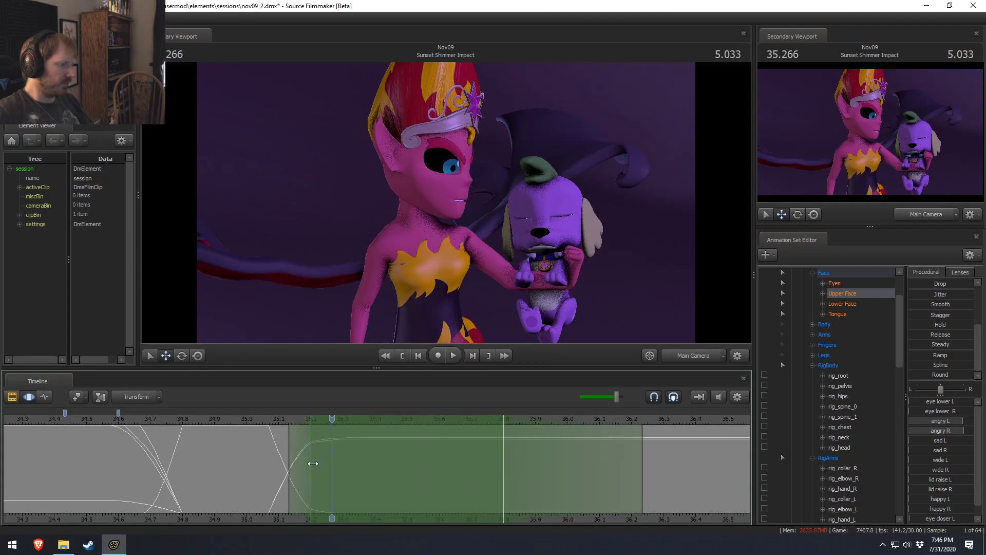
key("ctrl+z")
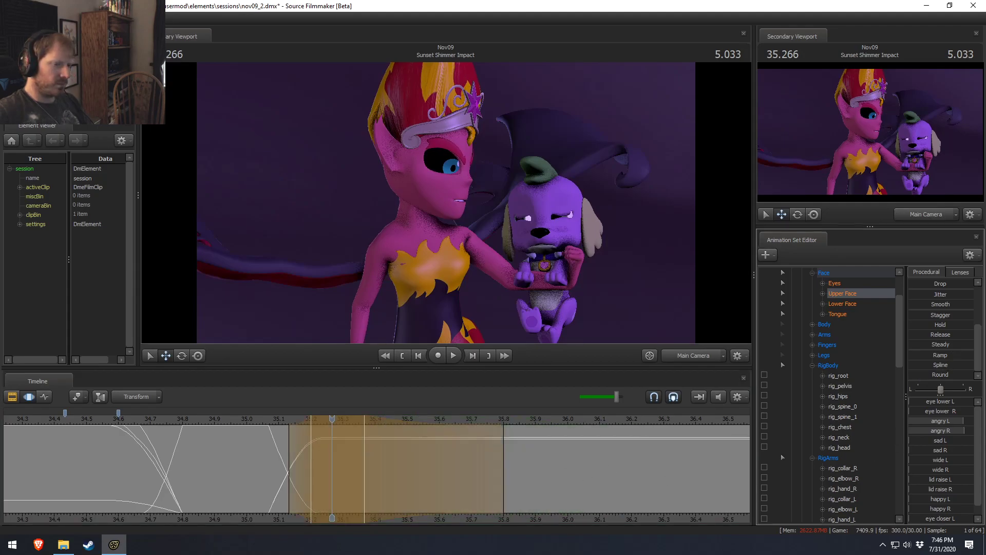
mouse_move(371, 466)
left_mouse_down()
mouse_move(427, 469)
mouse_move(301, 452)
mouse_move(368, 459)
left_mouse_up()
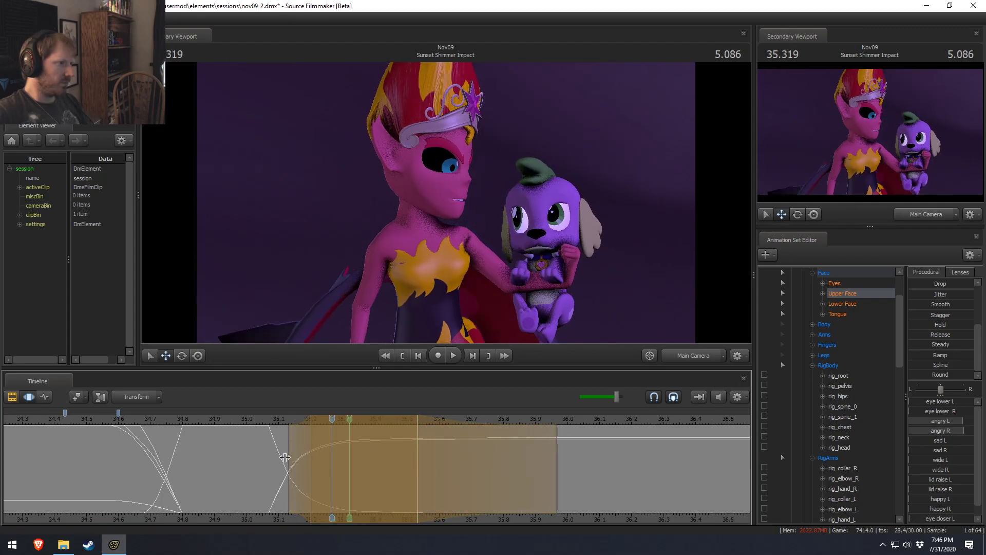
key("space")
key("space")
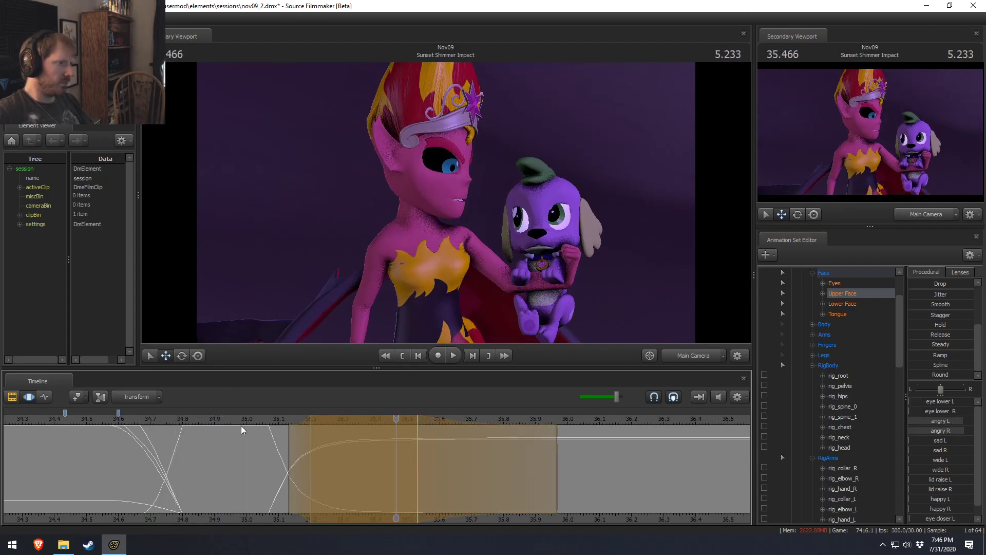
Extend the time selection through the end of the shot with a falloff from about 35.2 seconds, and check the Upper Face controls.
left_click(483, 474)
left_click_drag(483, 474, 615, 473)
scroll(624, 497, "down", 5)
left_click_drag(427, 464, 589, 496)
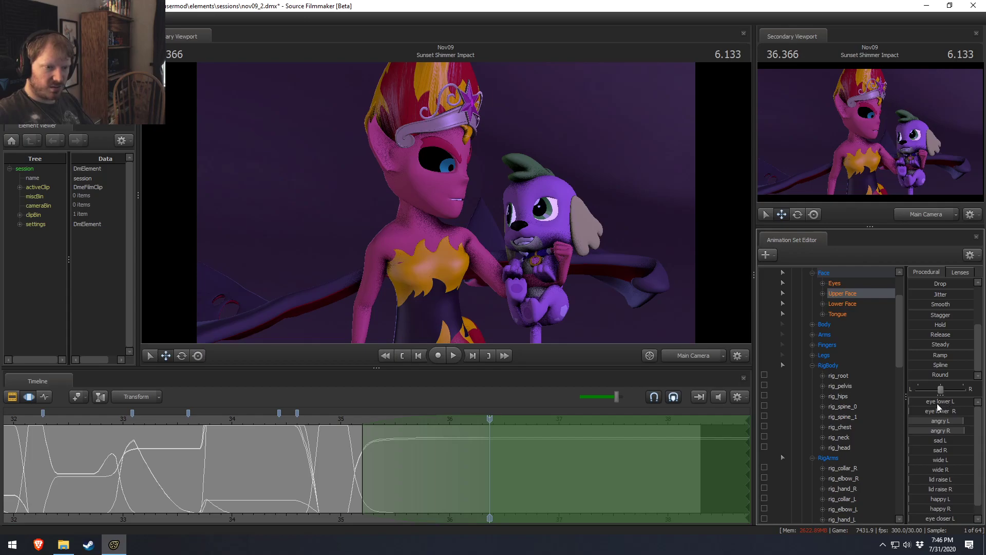
left_click_drag(930, 412, 936, 412)
left_click_drag(951, 518, 948, 519)
scroll(933, 519, "down", 1)
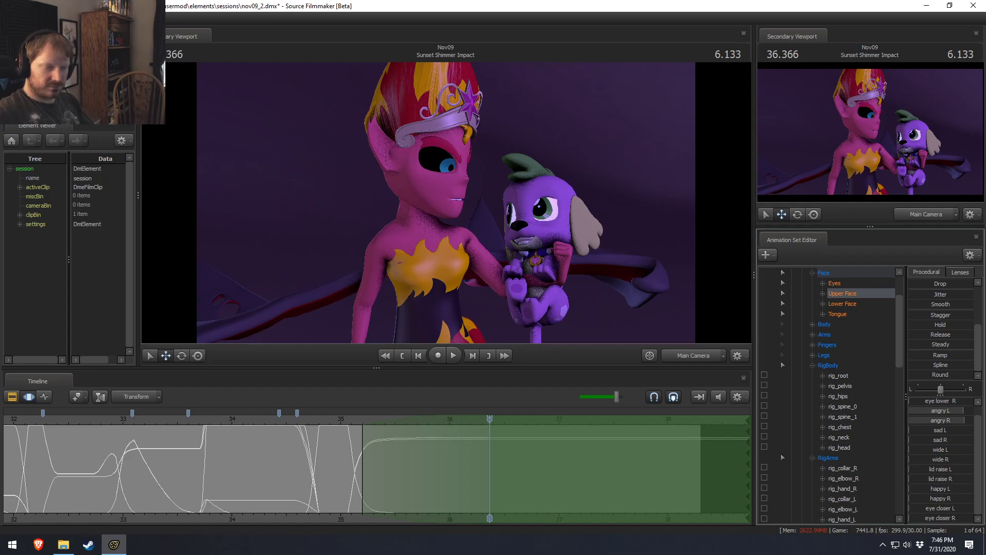
scroll(899, 486, "down", 3)
scroll(834, 483, "up", 3)
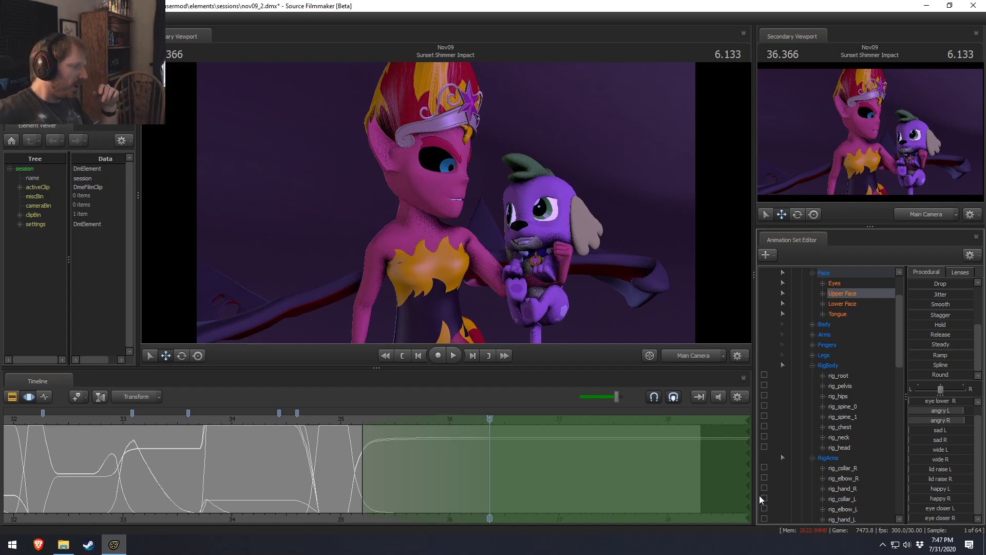
left_click(60, 546)
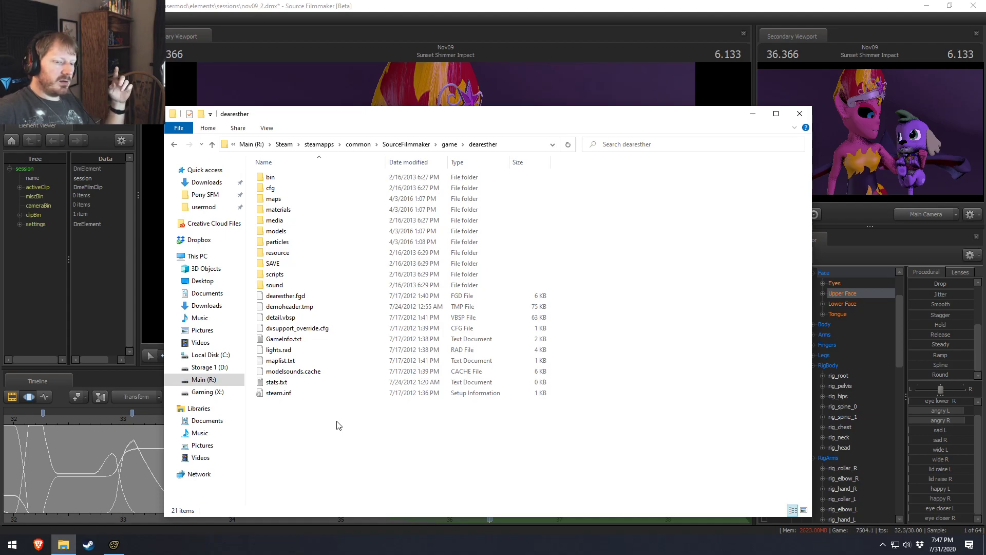
left_click(648, 5)
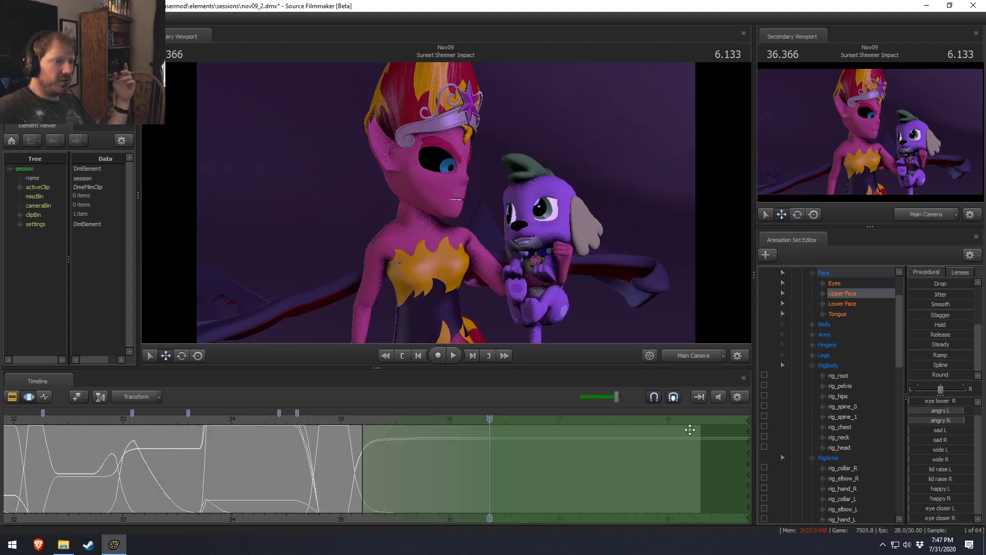
Collapse Sunset Shimmer's Face group and the Actors group in the animation set list.
left_click(812, 273)
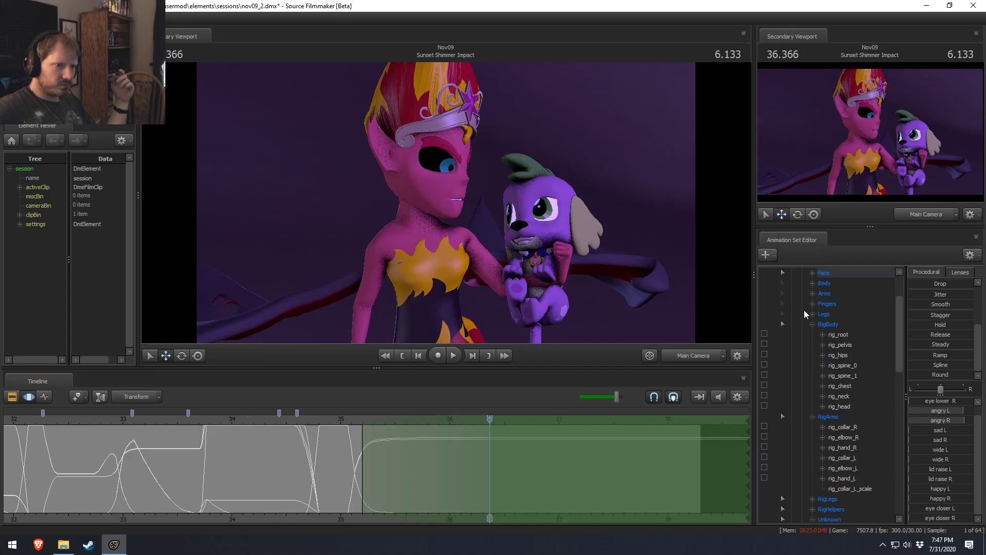
scroll(803, 308, "up", 3)
left_click(792, 314)
right_click(815, 388)
left_click(807, 378)
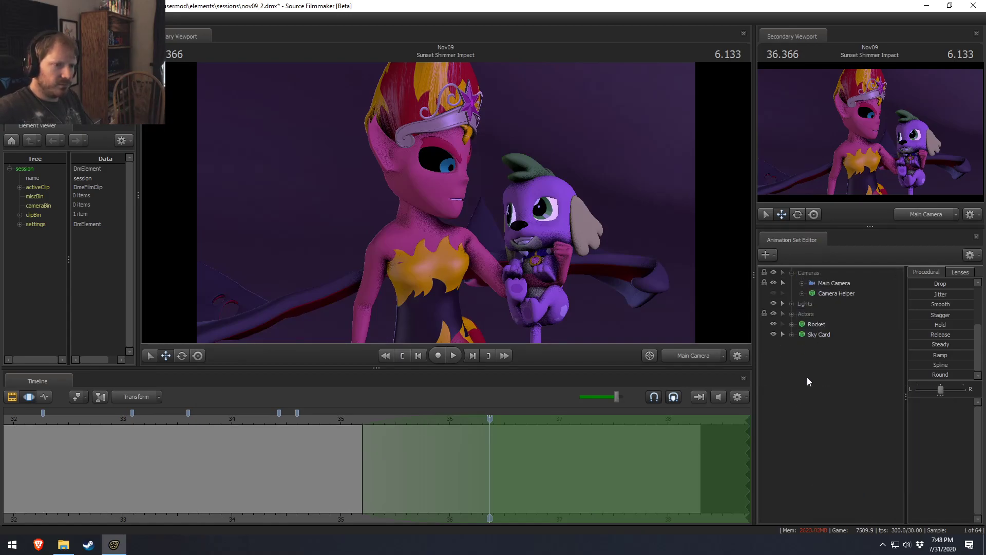
right_click(807, 375)
left_click(827, 378)
left_click(816, 347)
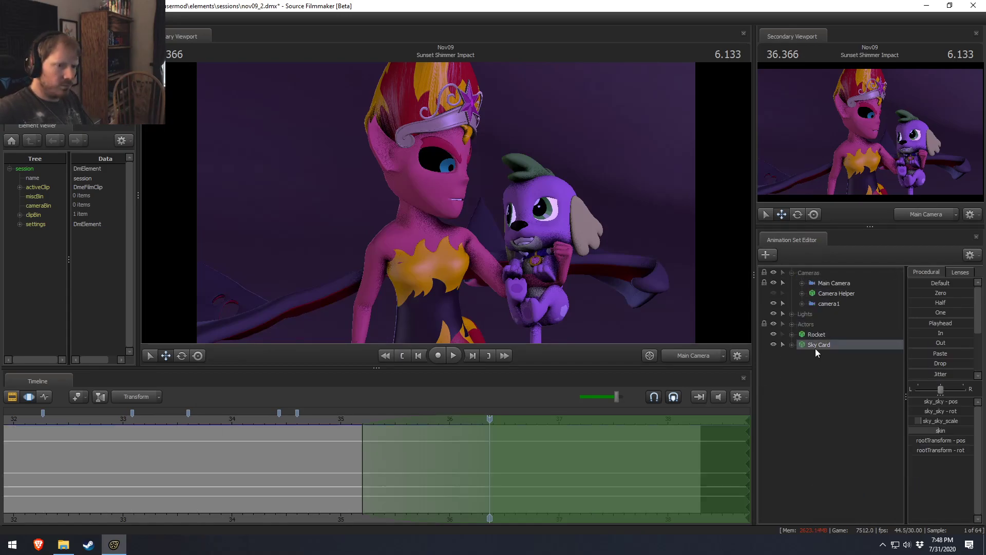
key("ctrl+z")
Start an animation set for a new model and filter the model list by DEFENDER.
right_click(815, 365)
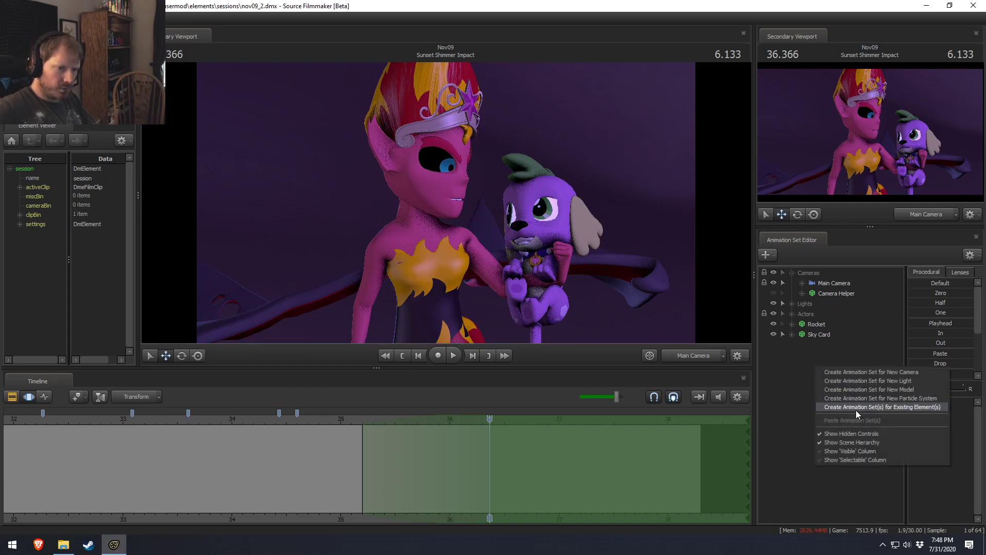
left_click(876, 388)
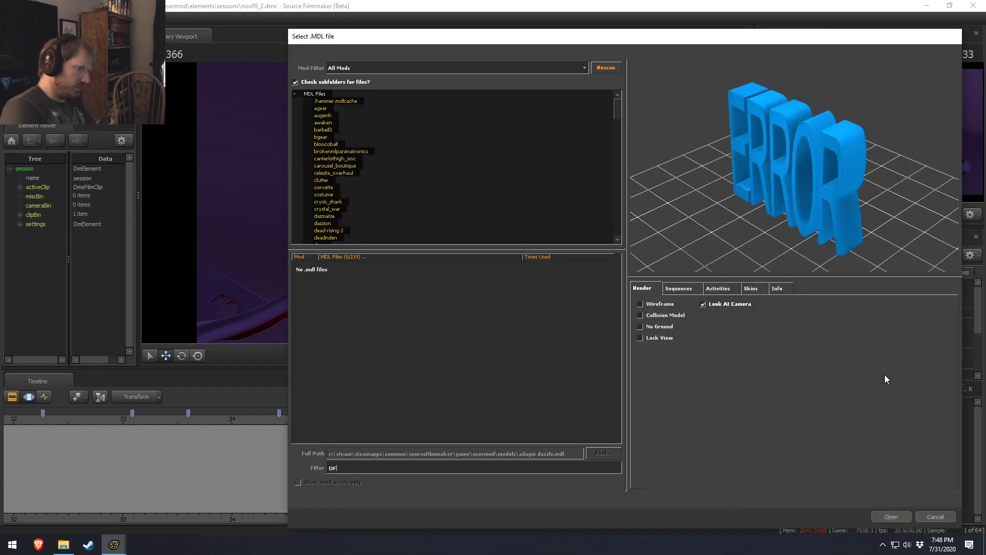
type("DFENDER")
key("BackSpace")
key("BackSpace")
key("BackSpace")
key("BackSpace")
key("BackSpace")
key("BackSpace")
type("EFENDER")
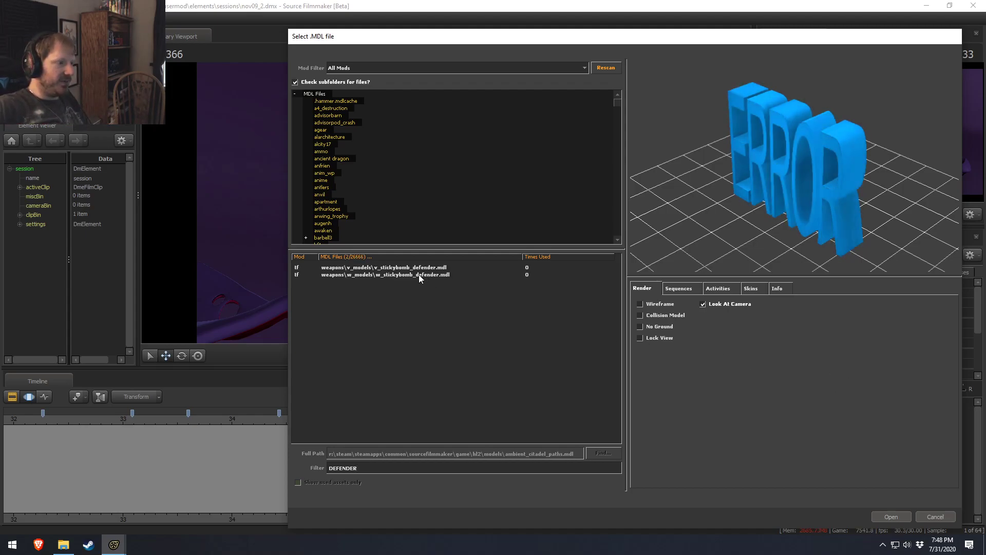
Search the model list for BIND instead and clear the filter.
left_click_drag(362, 469, 296, 462)
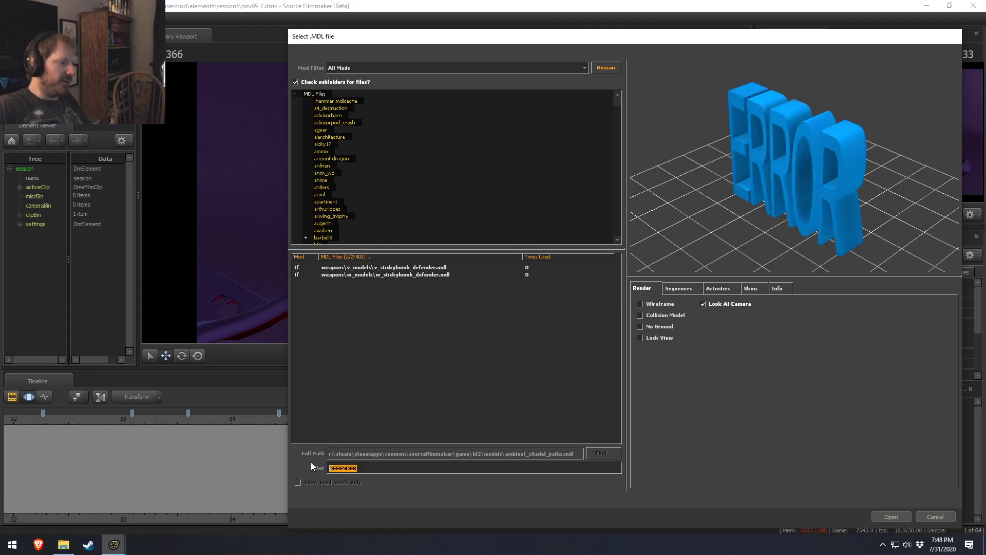
type("BINDE")
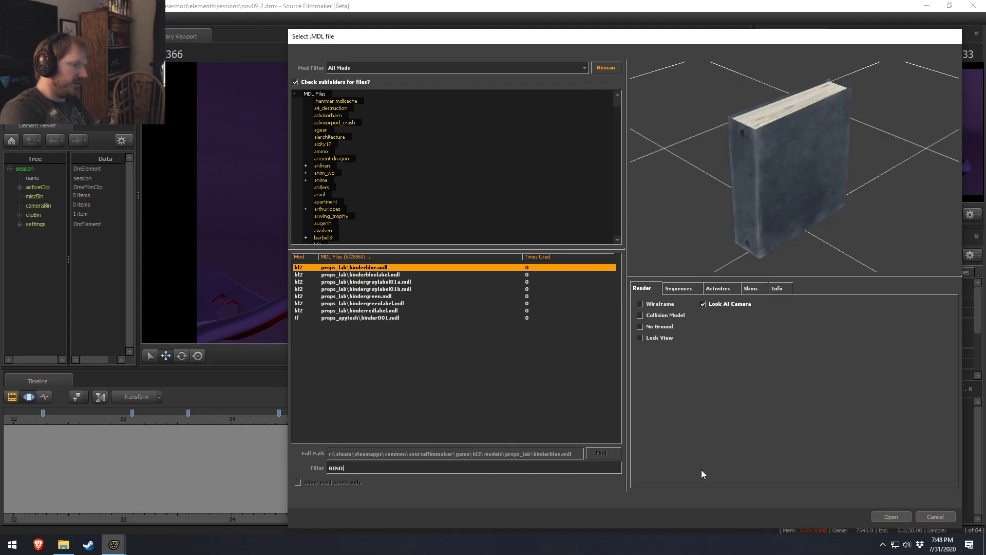
key("BackSpace")
key("BackSpace")
key("BackSpace")
key("BackSpace")
key("BackSpace")
key("BackSpace")
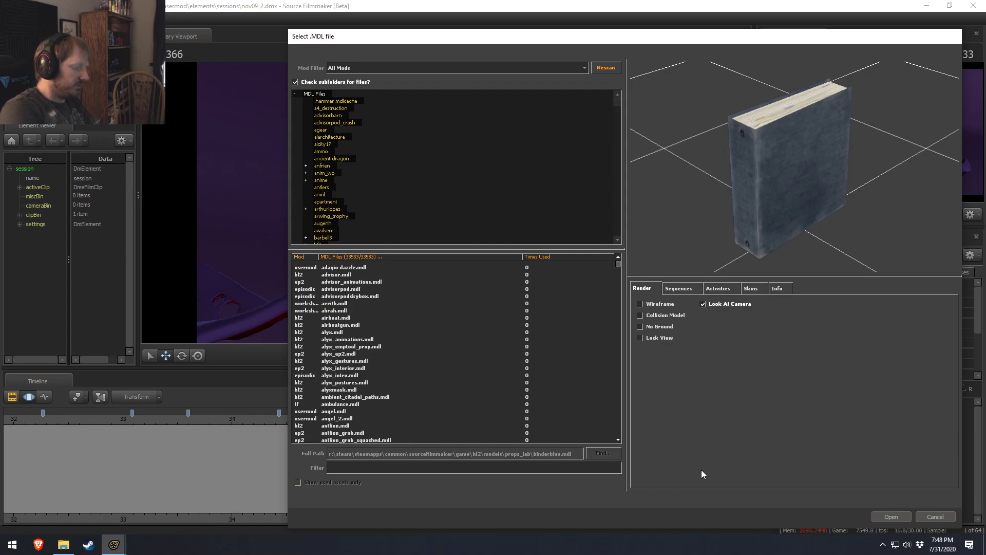
Search the model list for paths containing AR\ and clear the filter.
type("A")
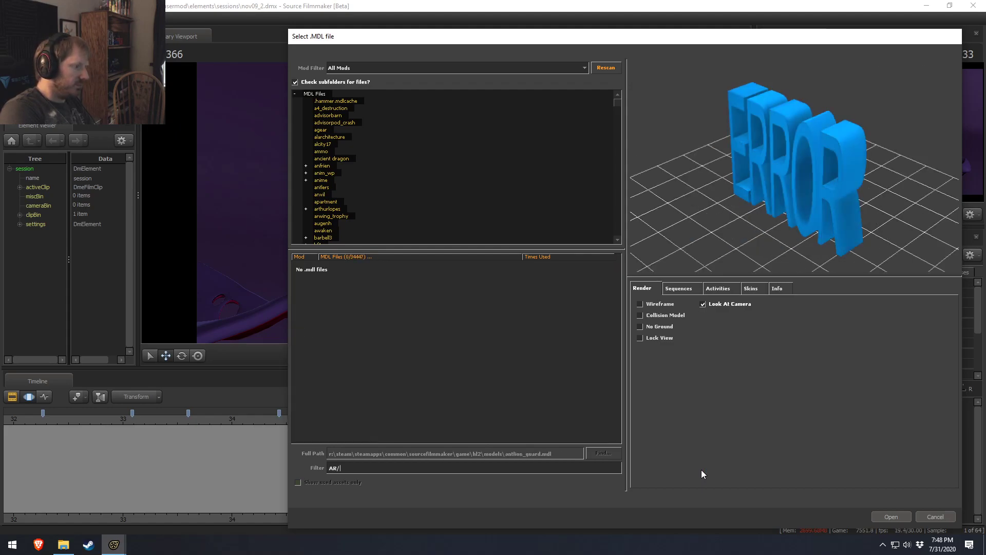
type("R\\")
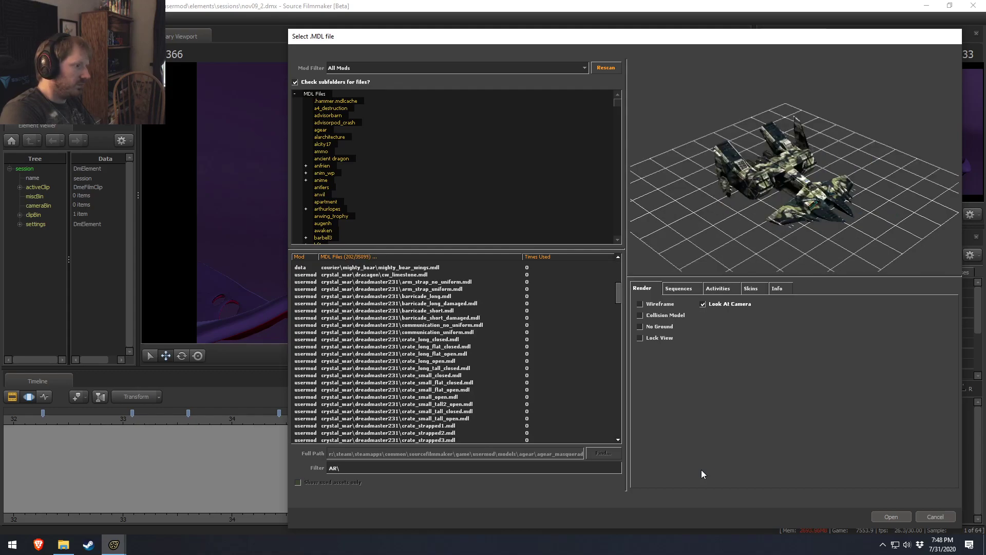
key("BackSpace")
key("BackSpace")
key("BackSpace")
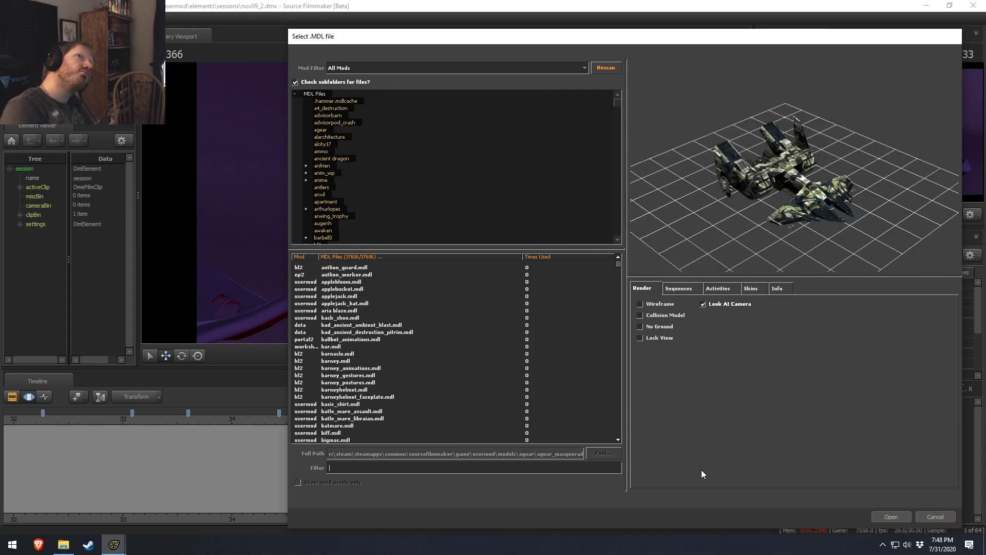
Search the model list for DEFEND and empty the filter.
type("DEFEND")
key("BackSpace")
key("BackSpace")
key("BackSpace")
key("BackSpace")
key("BackSpace")
key("BackSpace")
key("BackSpace")
key("BackSpace")
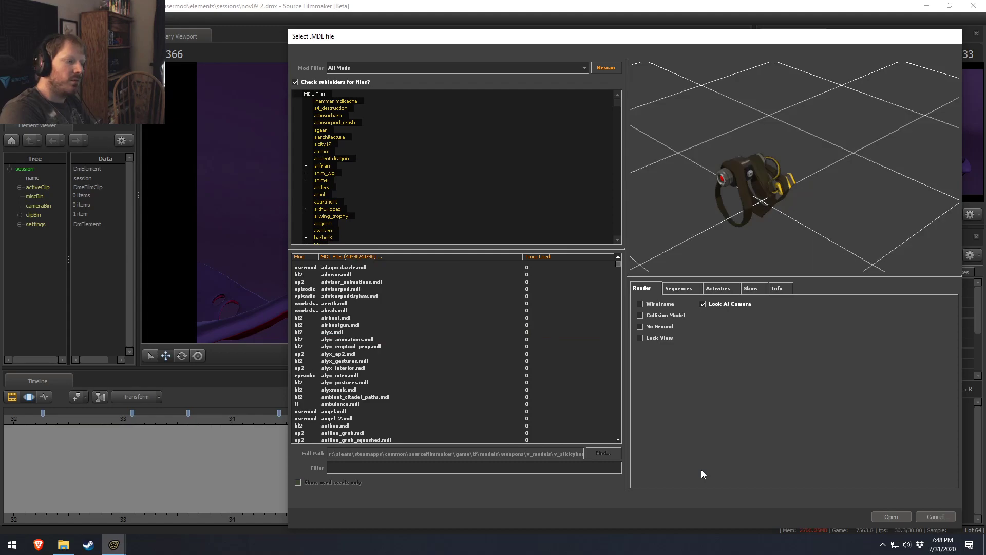
Filter the model list by AR\ to list the models in the gear folders.
type("\\")
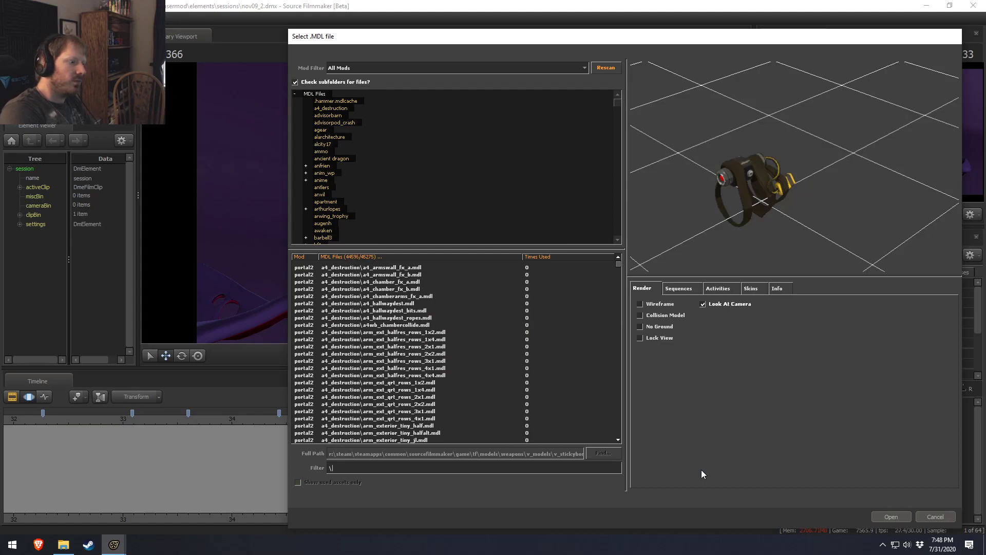
key("Home")
type("AR")
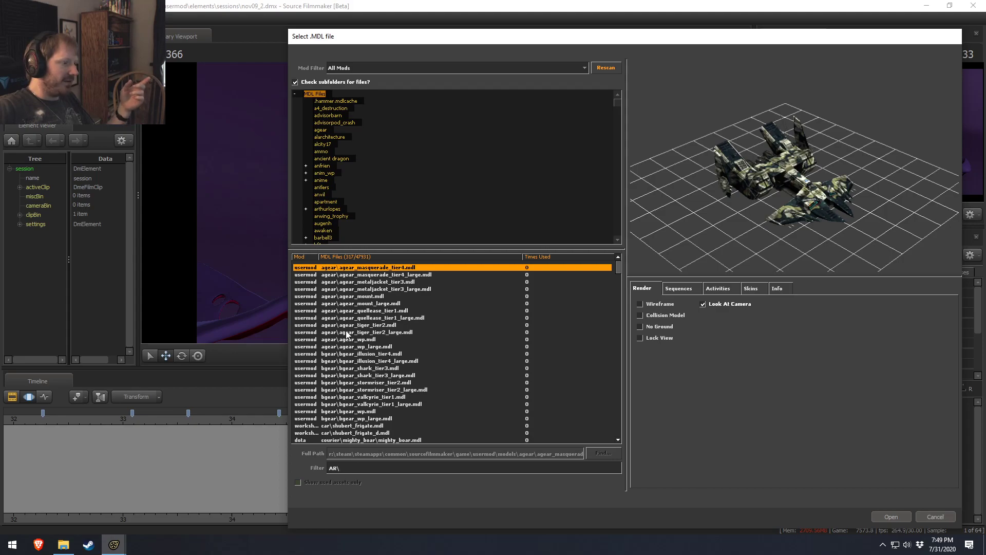
Preview agear_masquerade_tier4_large, agear_mount and agear_mount_large from different angles.
left_click(394, 275)
left_click(387, 303)
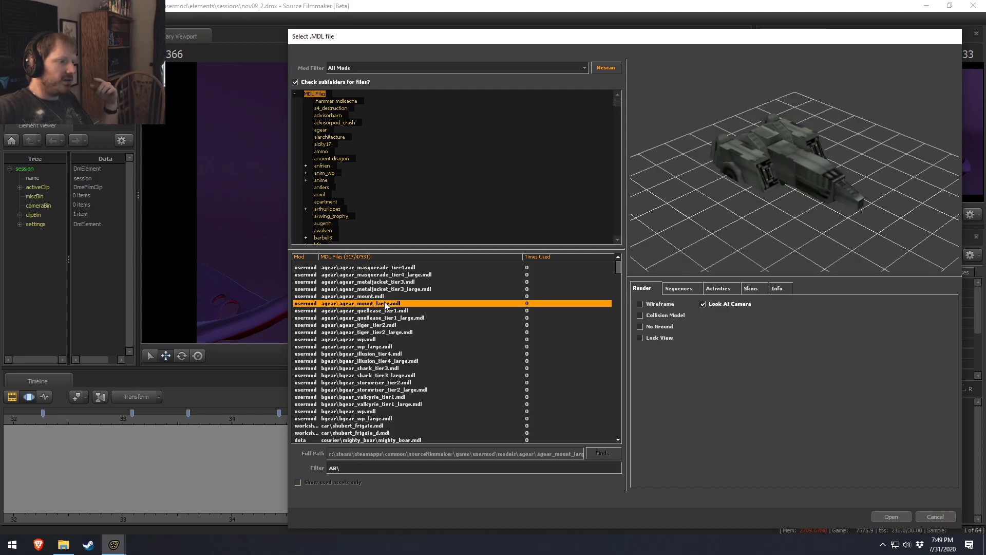
left_click(410, 276)
right_click_drag(850, 193, 851, 221)
left_click_drag(891, 200, 812, 206)
left_click(370, 296)
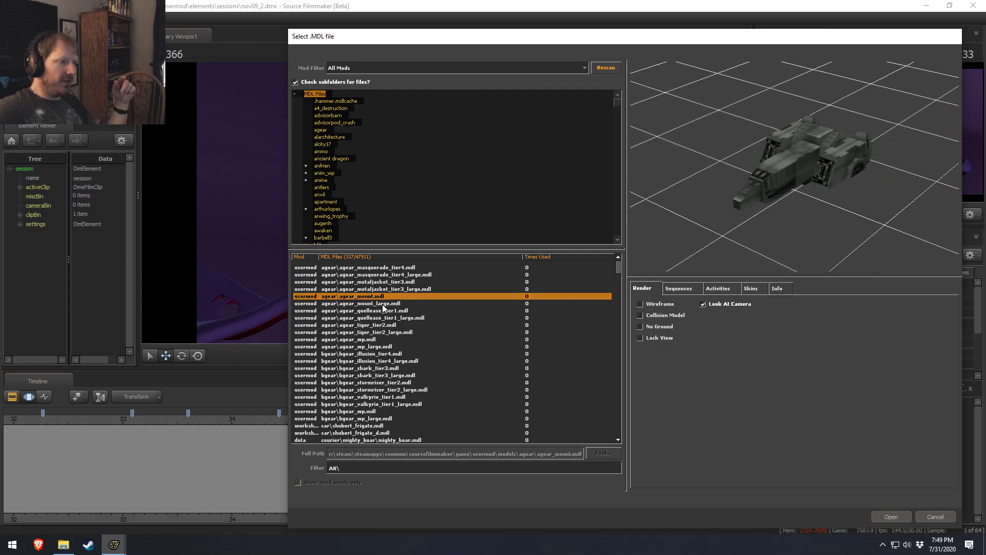
left_click(387, 304)
left_click_drag(832, 176, 822, 182)
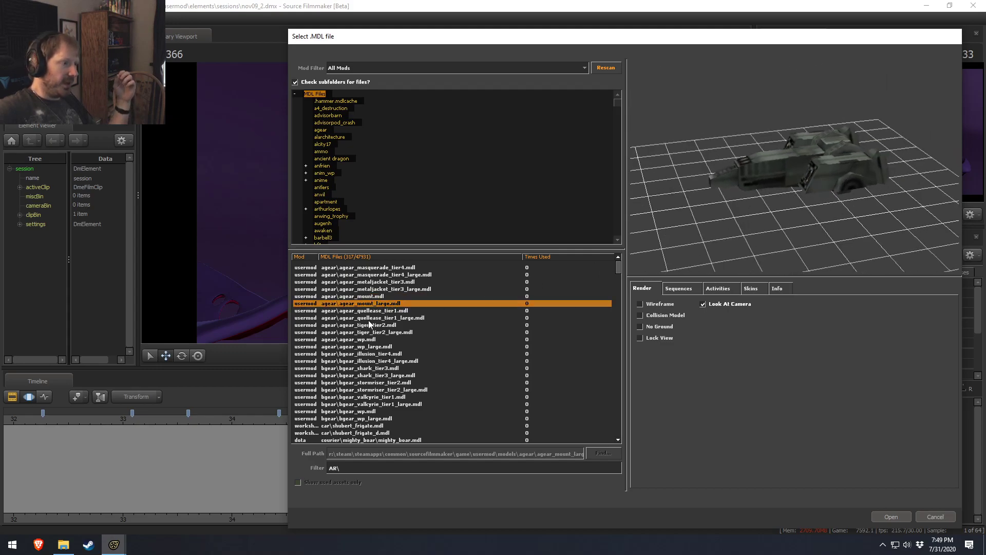
Compare the agear_wp_large, agear_wp, agear_tiger_tier2 and agear_quellease_tier1 models in the preview from different angles.
left_click(376, 346)
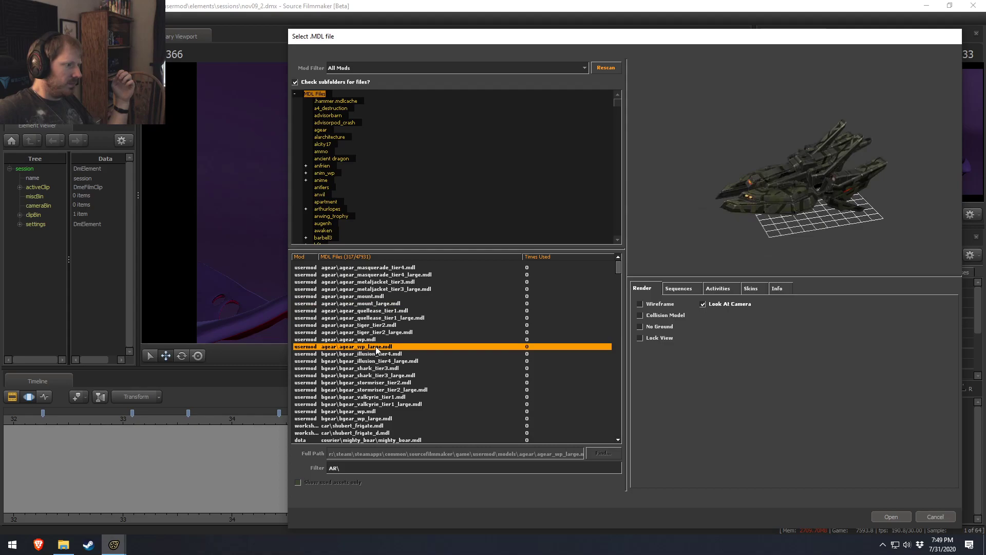
left_click(374, 339)
left_click_drag(938, 105, 915, 133)
right_click_drag(914, 134, 874, 175)
left_click_drag(873, 174, 739, 179)
left_click(378, 325)
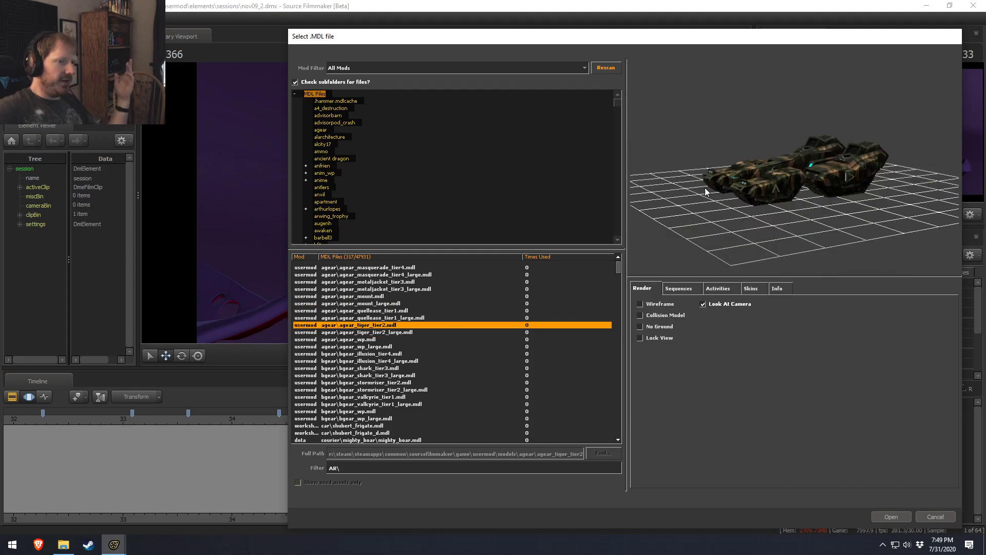
left_click(387, 311)
left_click_drag(812, 179, 761, 149)
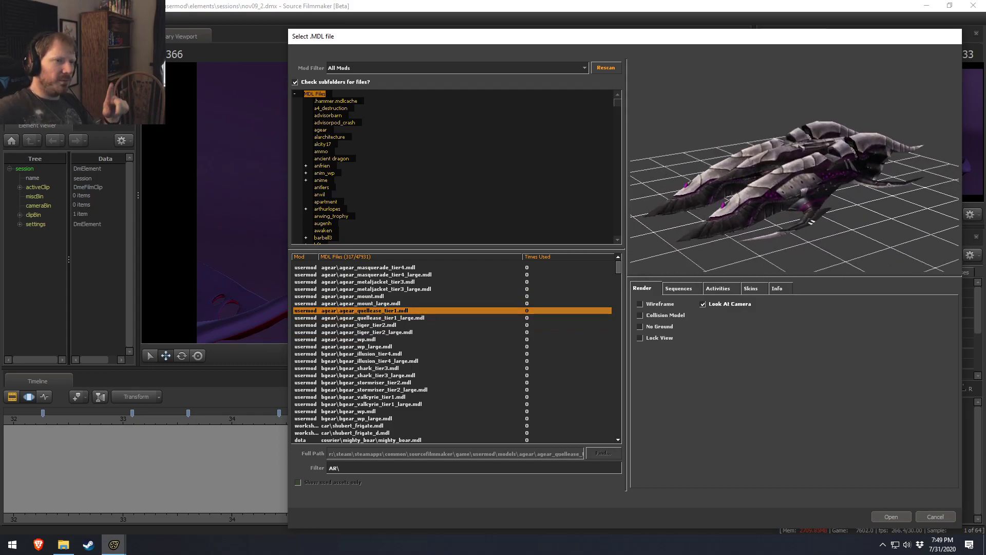
Preview agear_masquerade_tier4_large and inspect agear_metaljacket_tier3_large from the side.
left_click(399, 274)
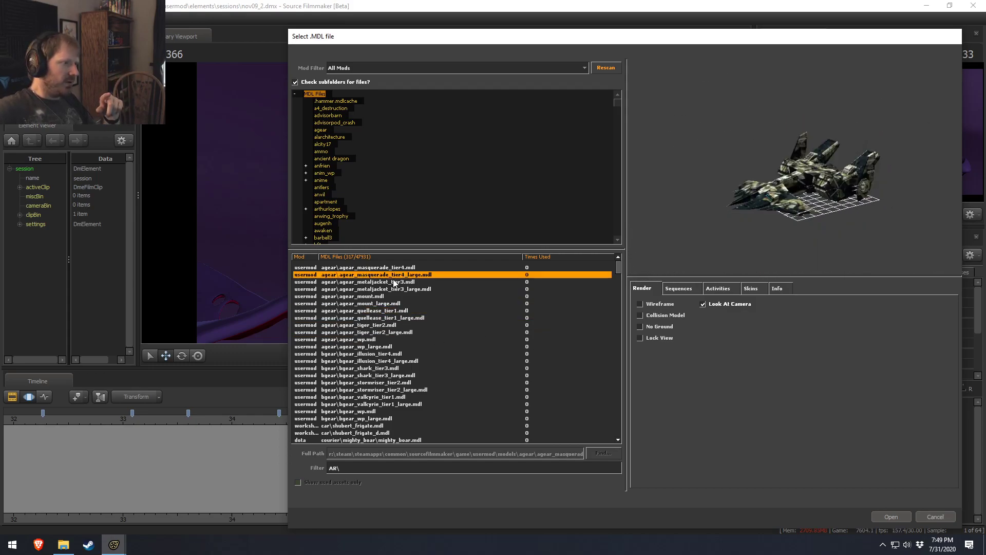
left_click(402, 289)
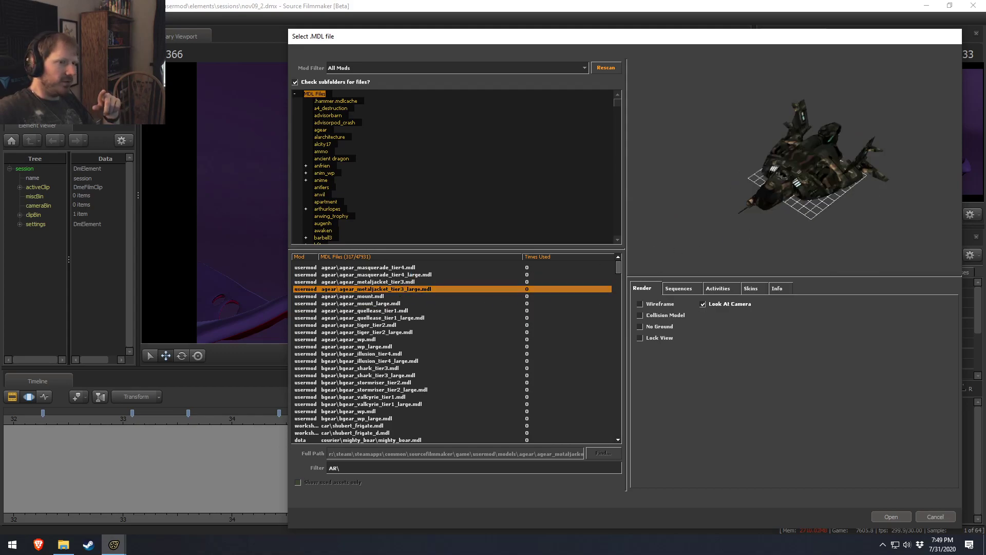
left_click_drag(838, 170, 728, 198)
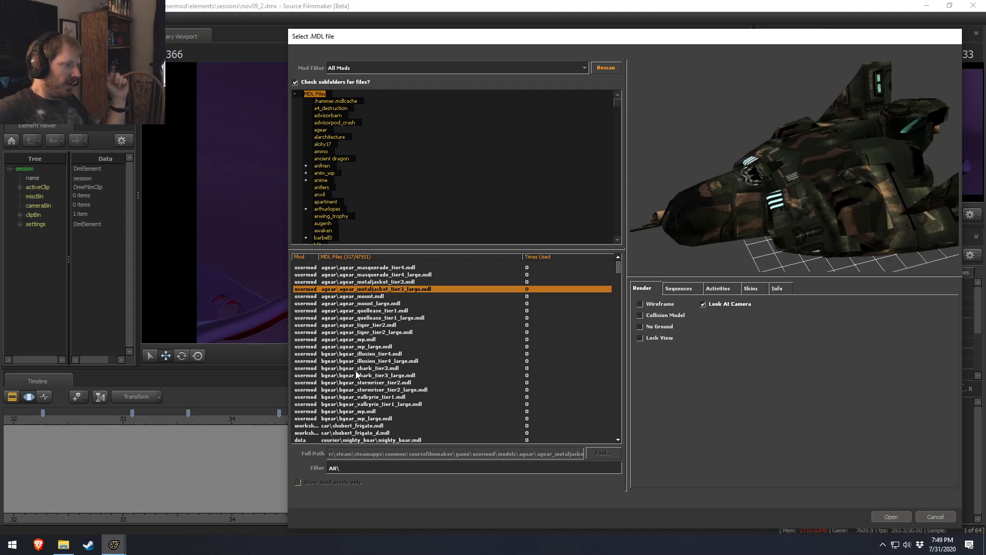
Find the mgear models in the list and preview mgear_grinder_tier4, mgear_harrier_tier2 and mgear_orca_tier3.
scroll(380, 392, "down", 1)
scroll(380, 392, "up", 1)
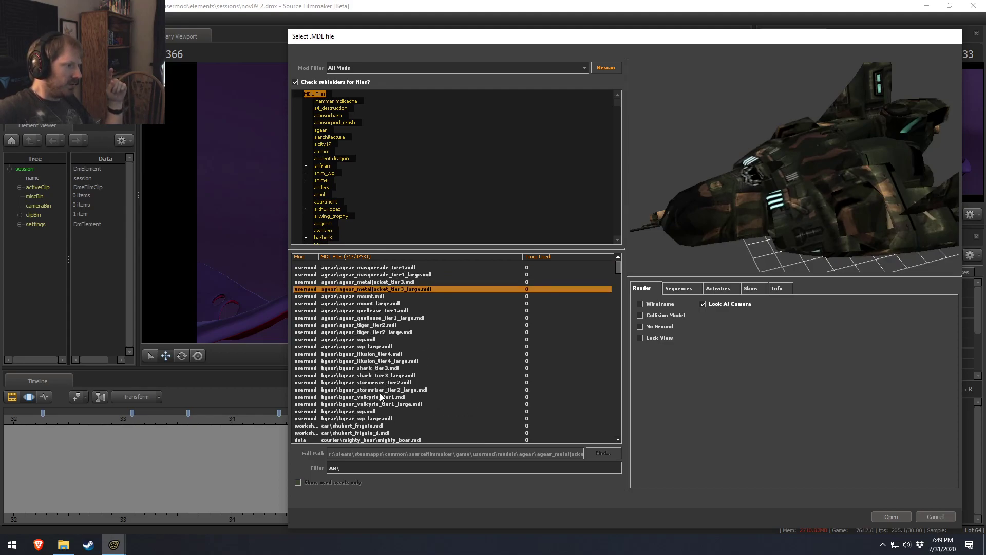
scroll(372, 405, "down", 20)
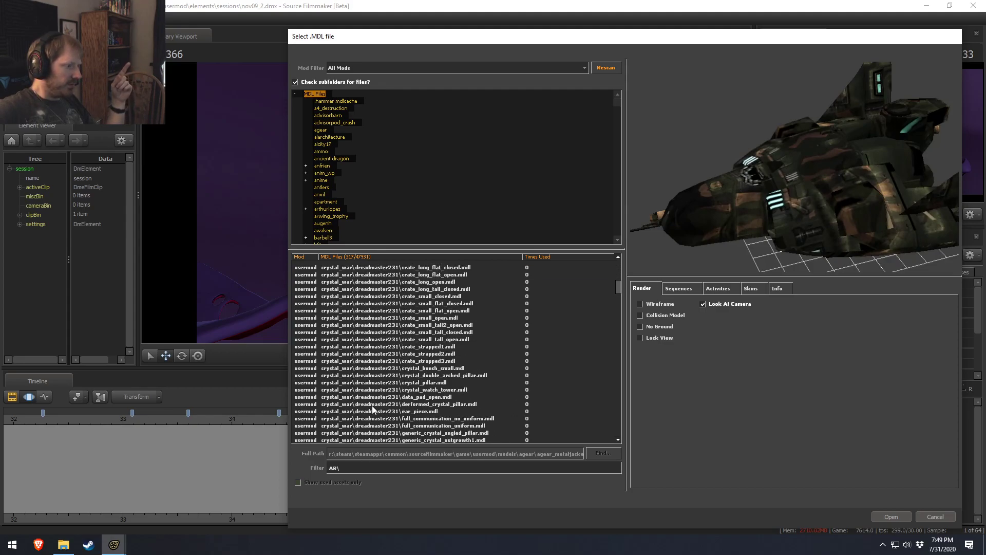
scroll(373, 410, "up", 4)
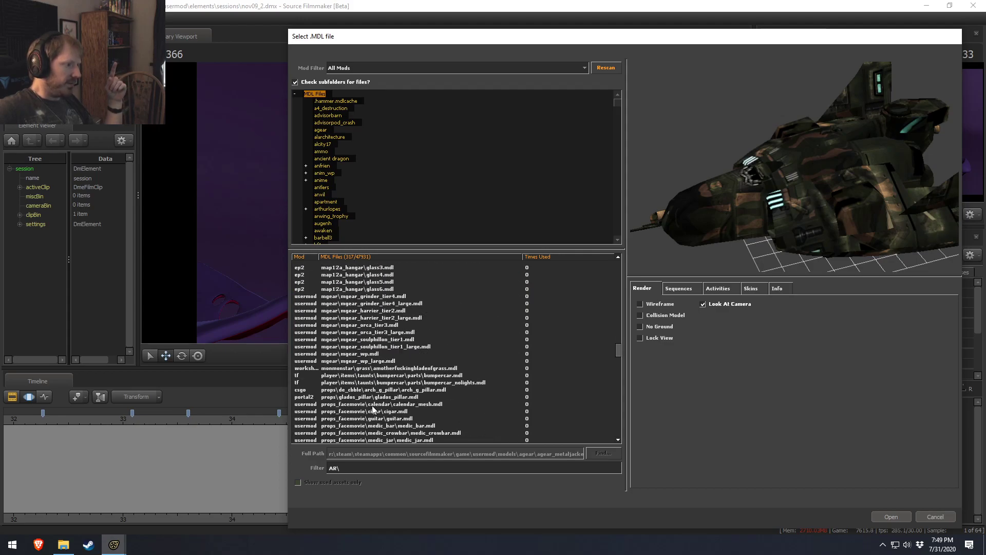
left_click(382, 319)
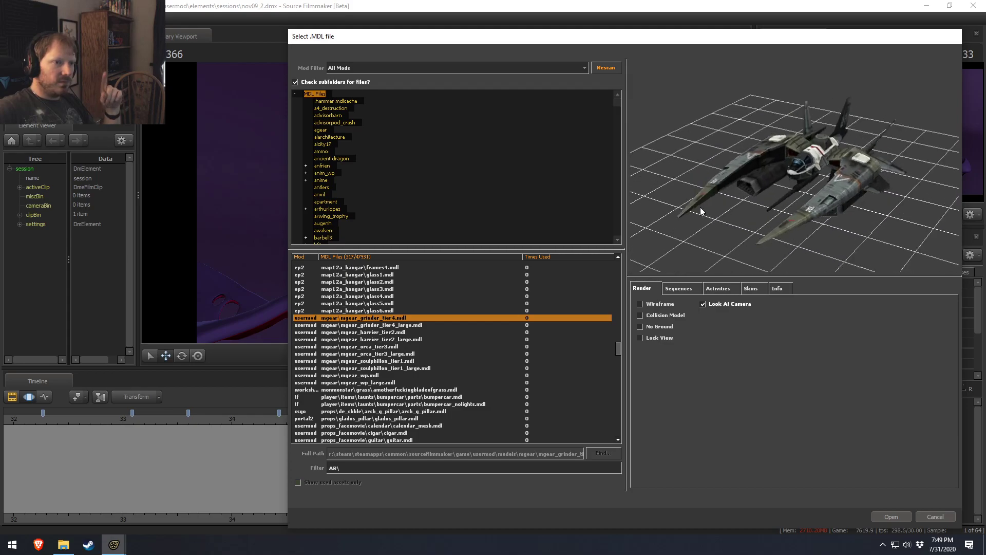
left_click(386, 333)
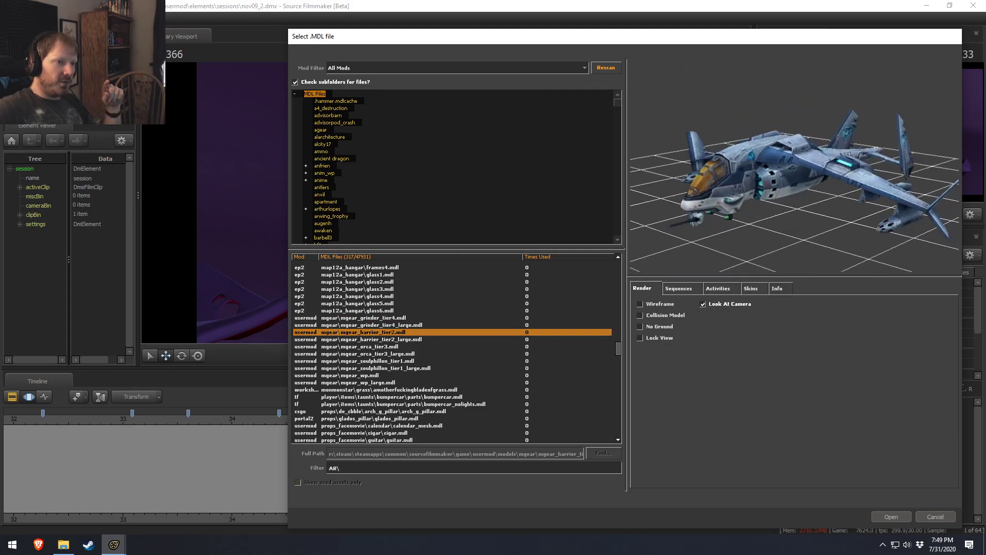
left_click(389, 347)
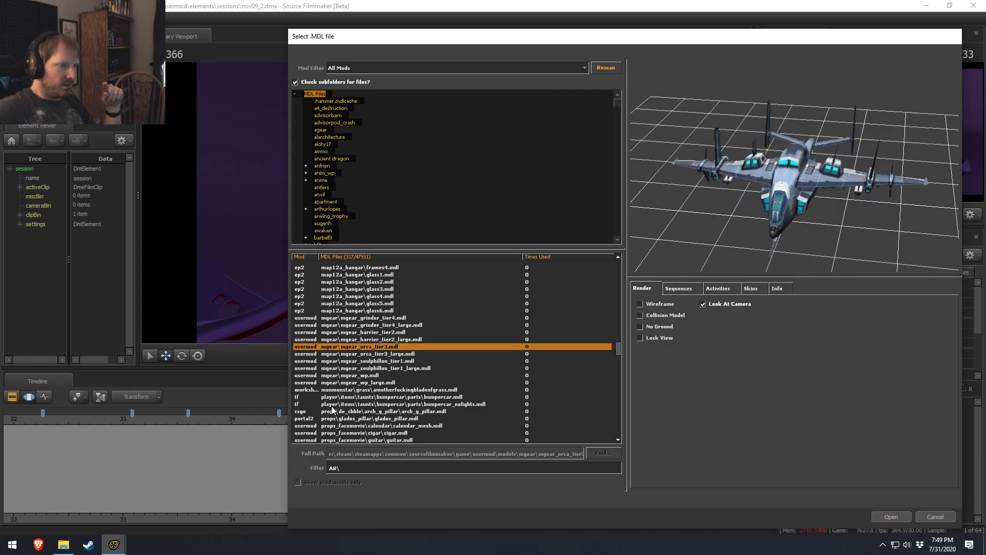
Inspect the mgear_soulphillon_tier1 and mgear_wp models from several angles in the preview.
left_click(392, 362)
left_click_drag(791, 154, 791, 203)
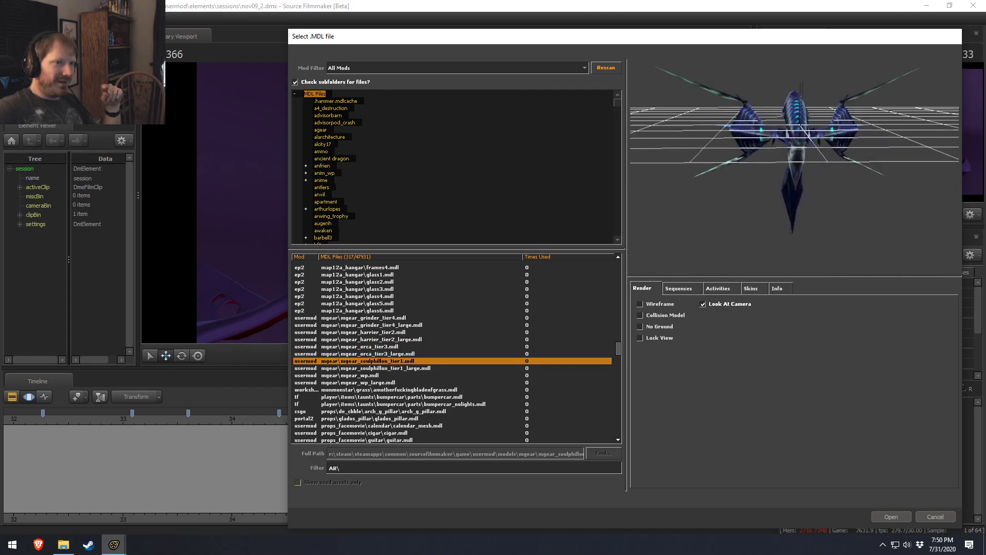
left_click_drag(865, 146, 866, 137)
left_click(352, 375)
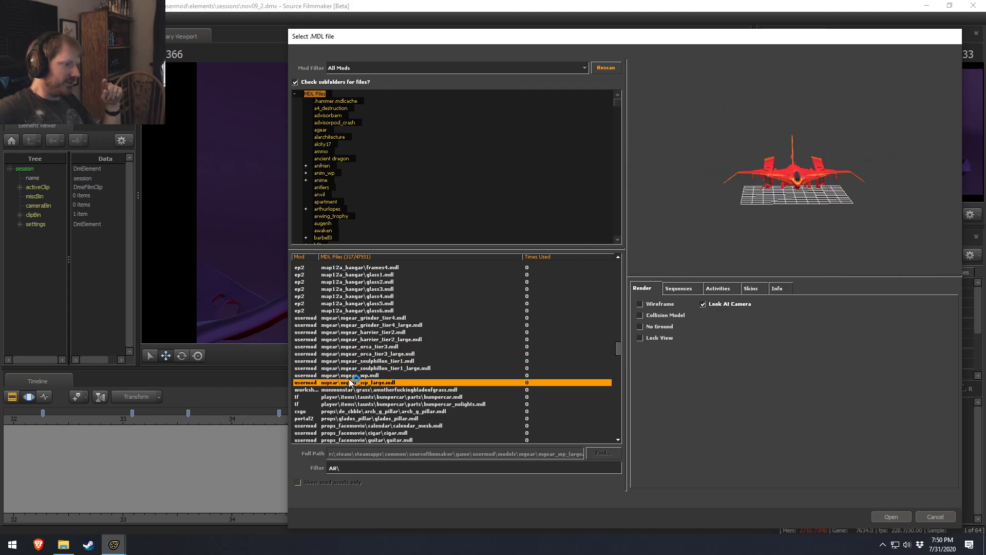
left_click_drag(882, 238, 696, 225)
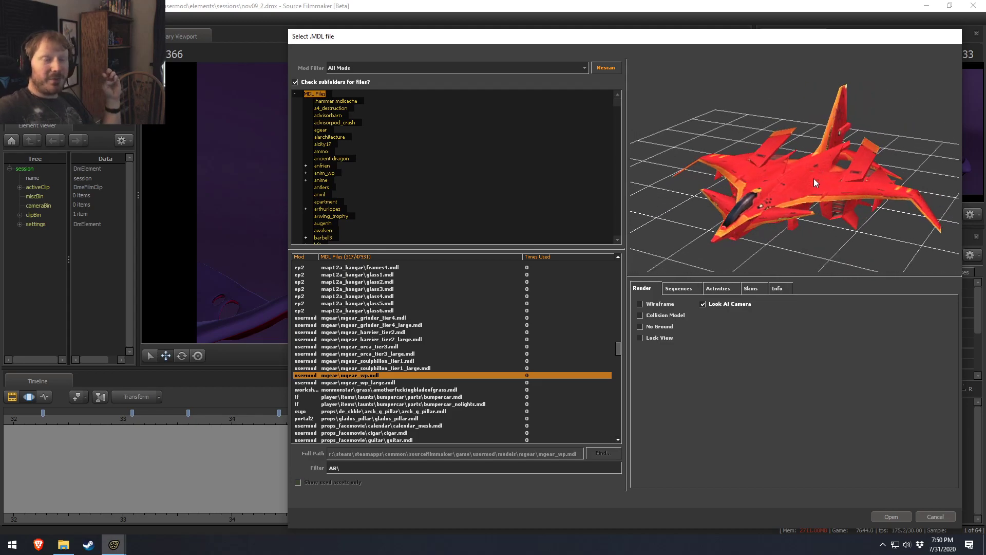
left_click_drag(850, 205, 900, 157)
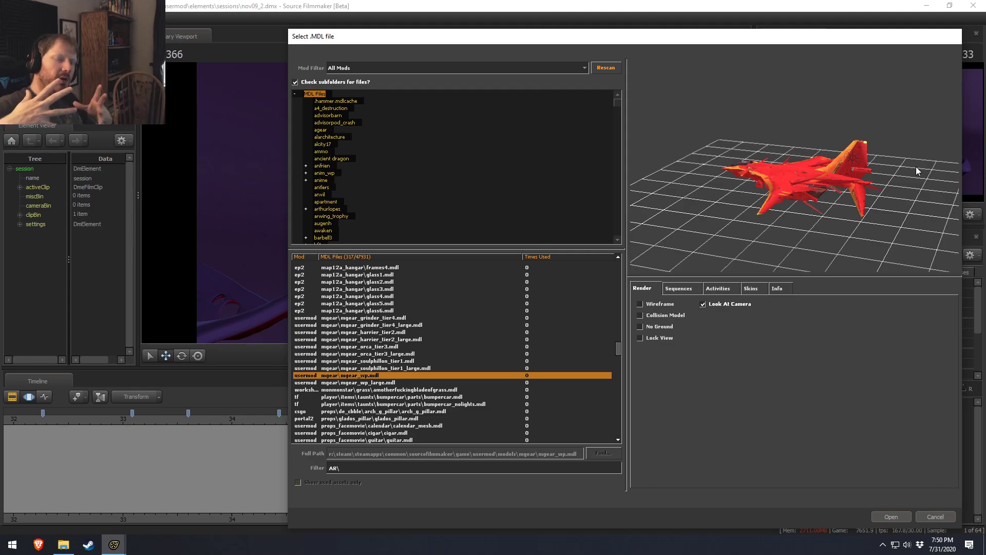
Find the igear models in the list and preview igear_sharpshooter_tier3 and igear_exorcist_tier1_large.
scroll(439, 411, "up", 20)
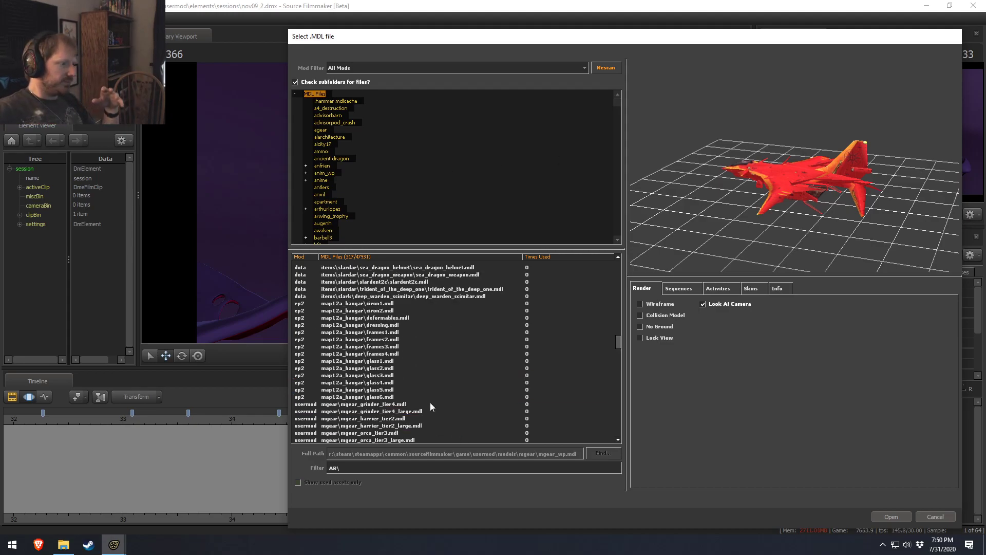
left_click(370, 418)
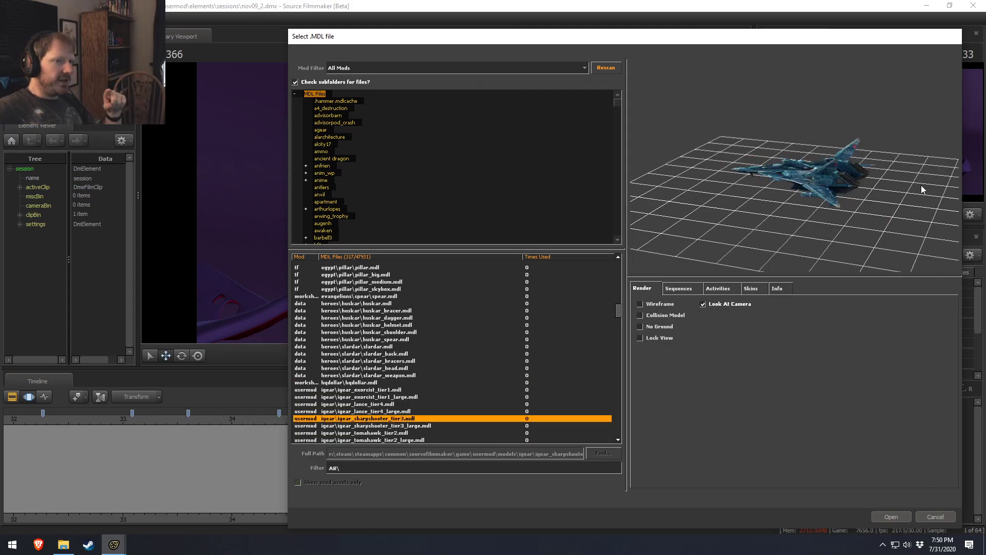
left_click_drag(925, 190, 889, 134)
right_click_drag(890, 134, 890, 180)
left_click_drag(889, 180, 718, 230)
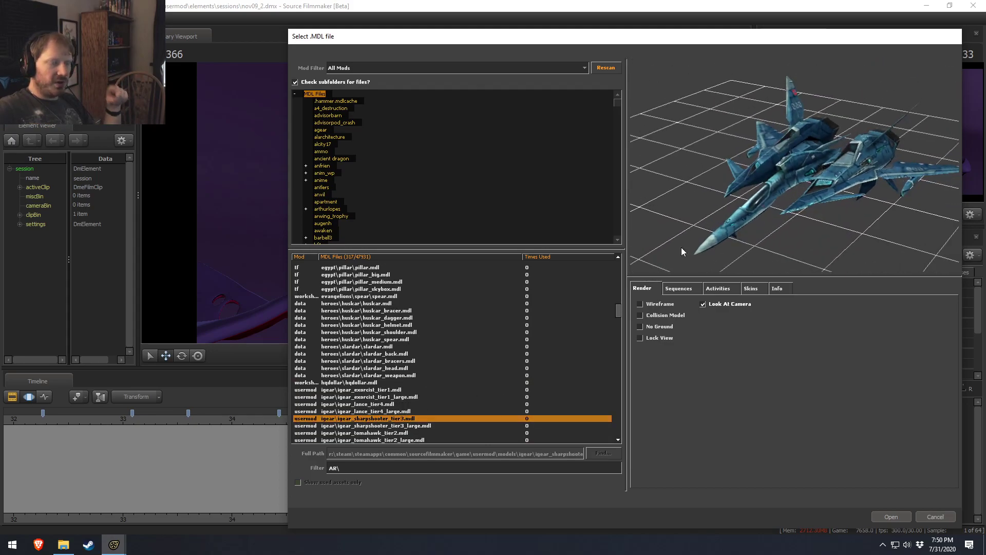
left_click(362, 397)
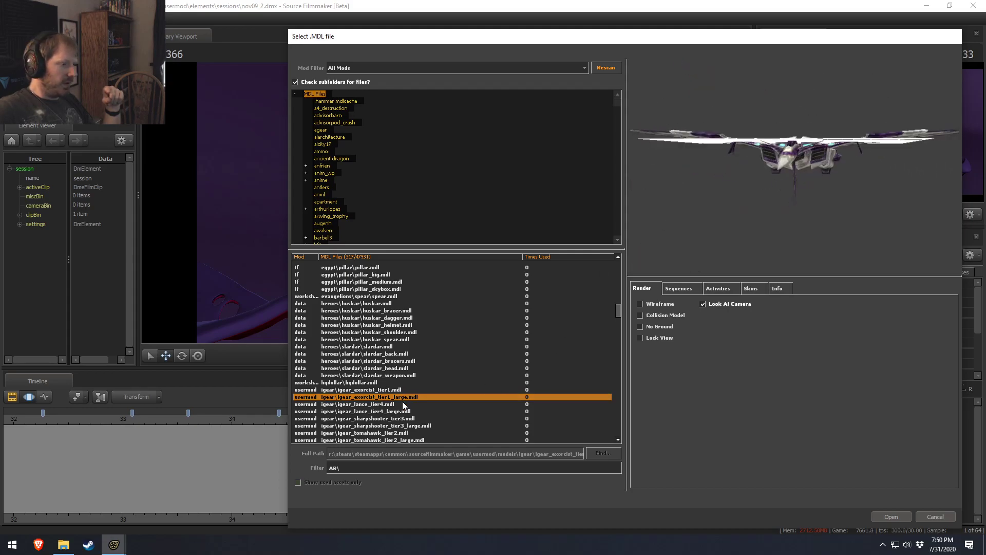
Preview igear_tomahawk_tier2 up close, and preview igear_wp from the igear models.
left_click(373, 433)
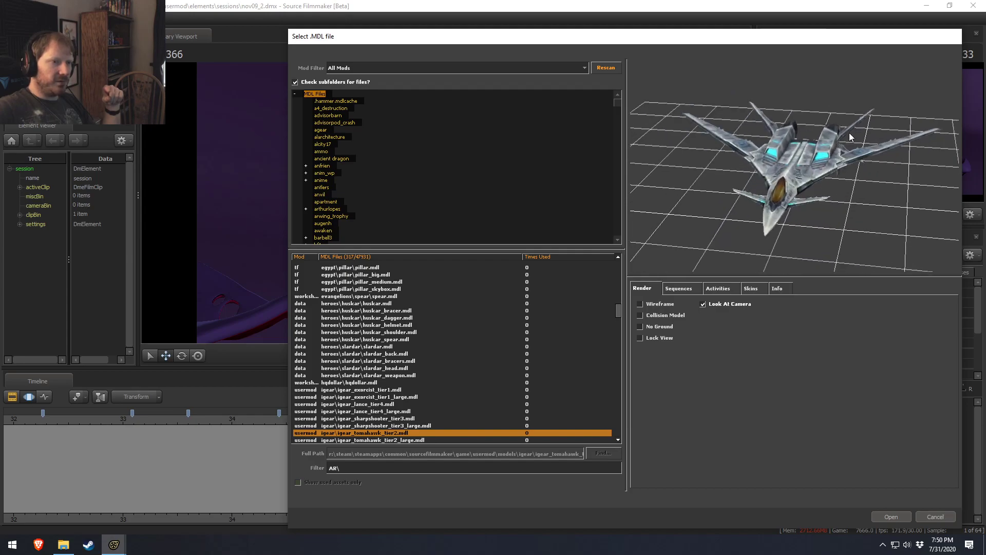
scroll(841, 148, "up", 3)
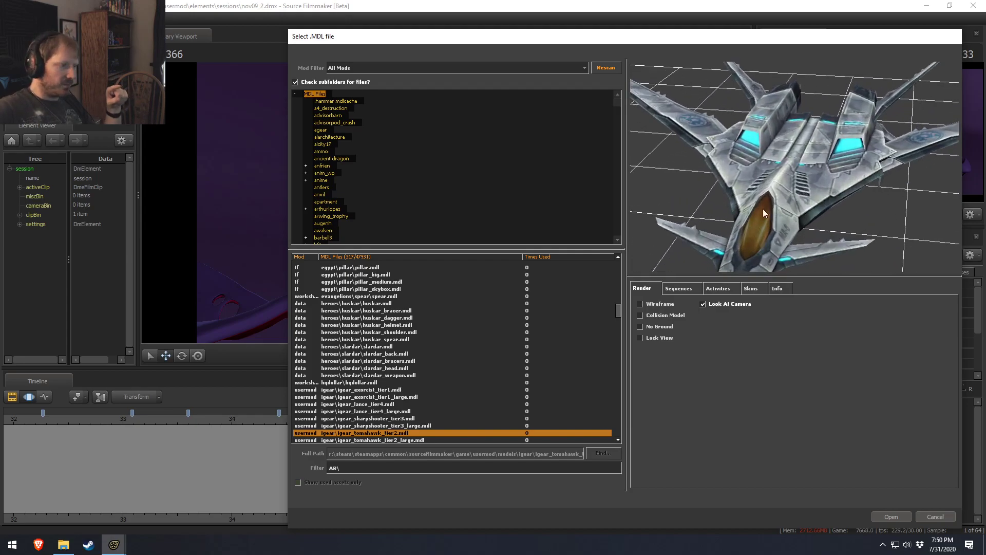
scroll(396, 421, "down", 1)
left_click(368, 426)
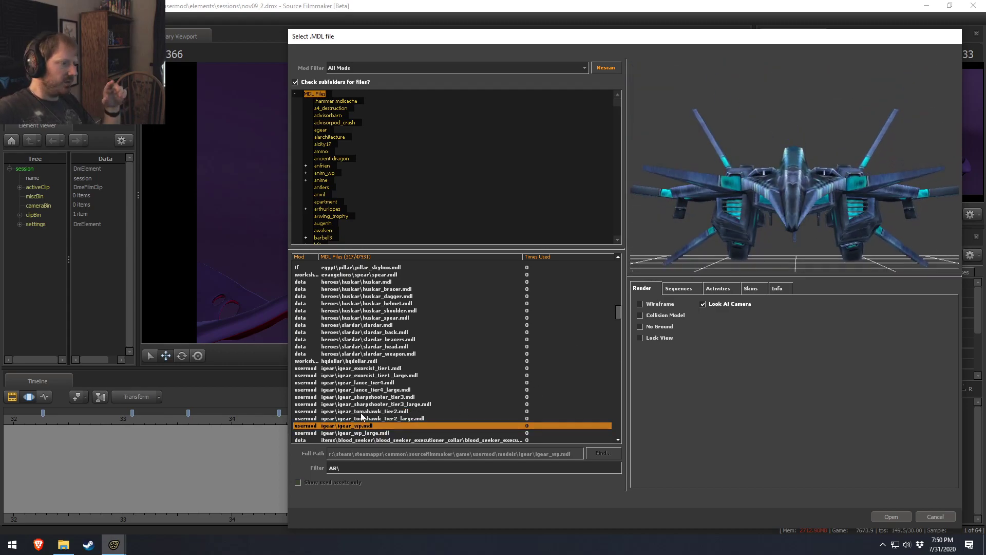
Find the bgear models in the list and preview bgear_stormriser_tier2, bgear_shark_tier3_large and bgear_valkyrie_tier1_large.
scroll(362, 415, "up", 20)
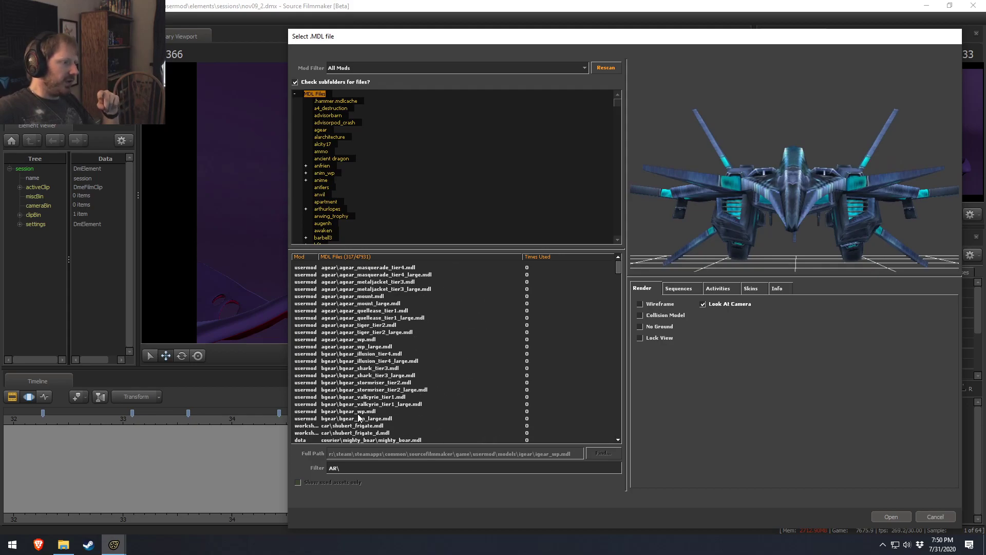
left_click(360, 383)
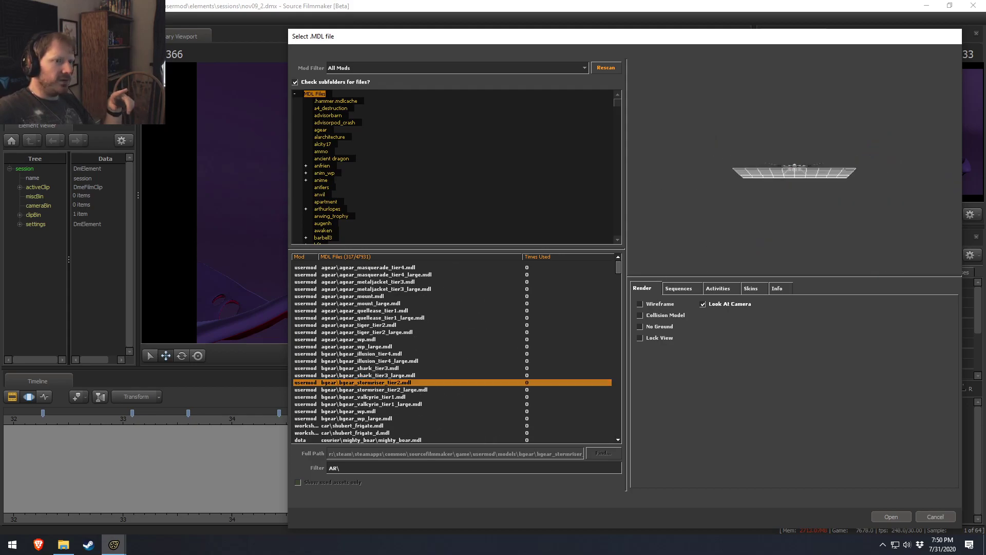
left_click(368, 376)
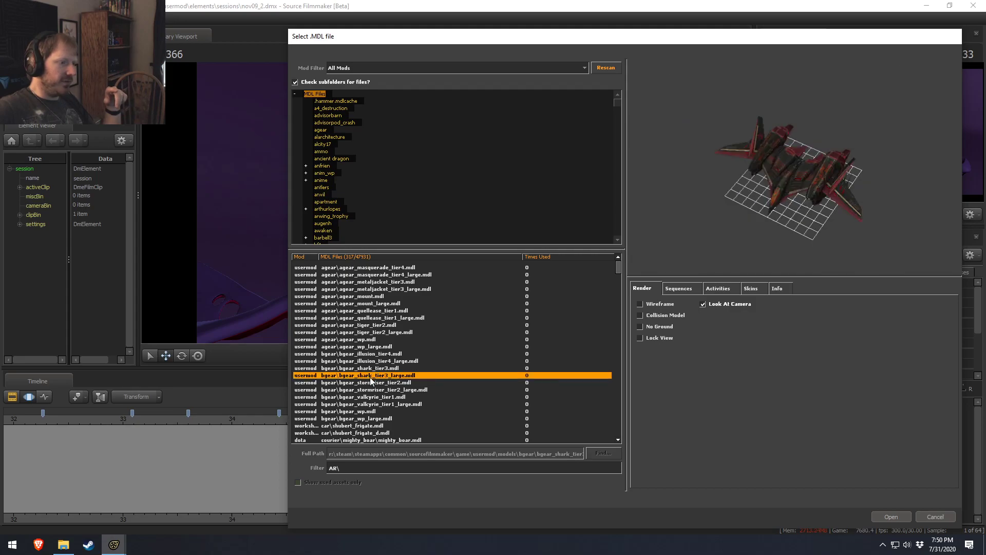
left_click(381, 404)
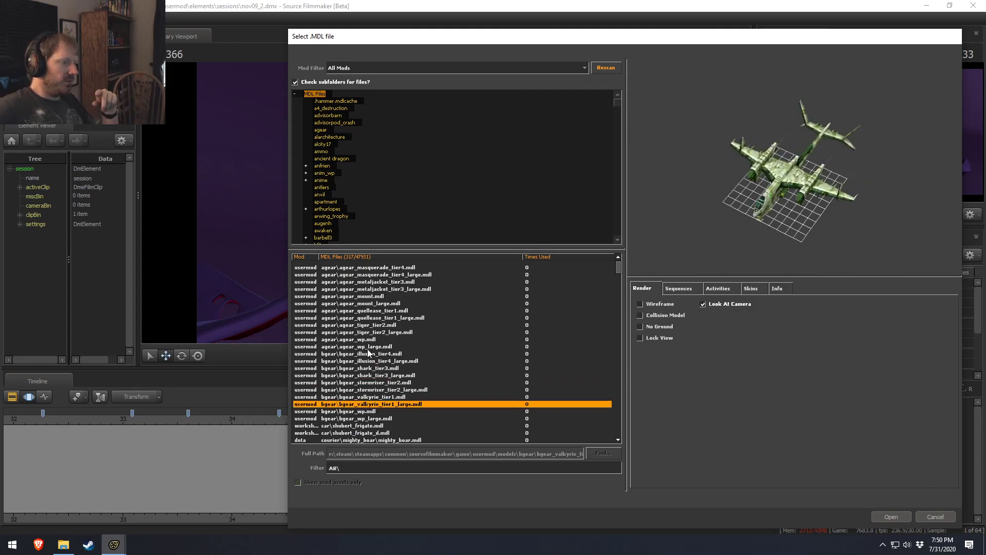
Preview agear_mount_large and agear_tiger_tier2_large, and close the model browser without adding a model.
left_click(379, 303)
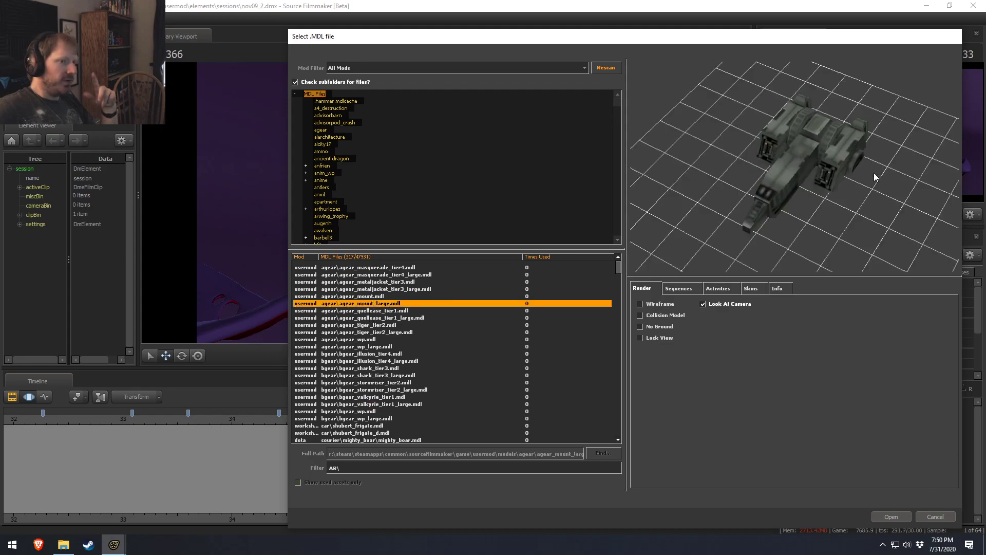
left_click(383, 332)
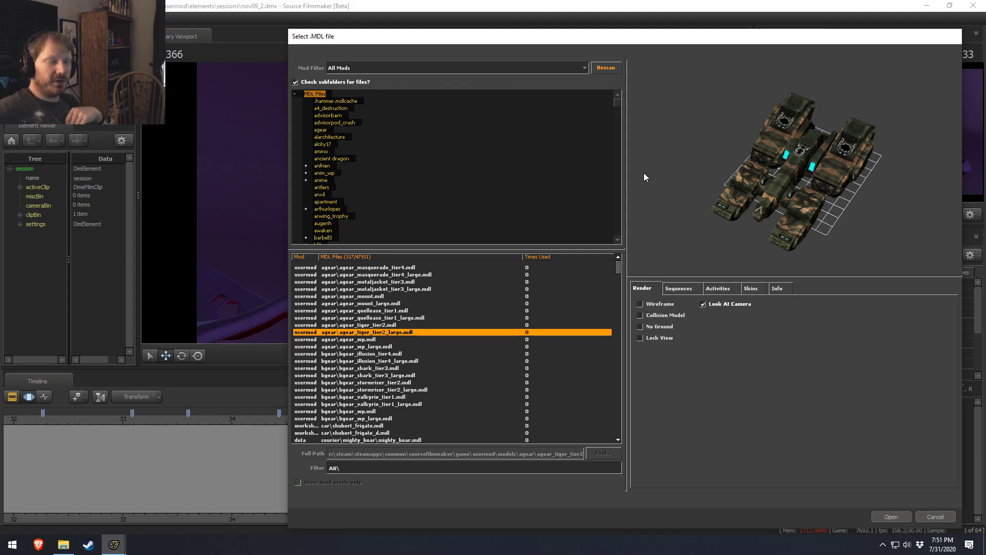
scroll(591, 216, "down", 2)
scroll(476, 292, "down", 20)
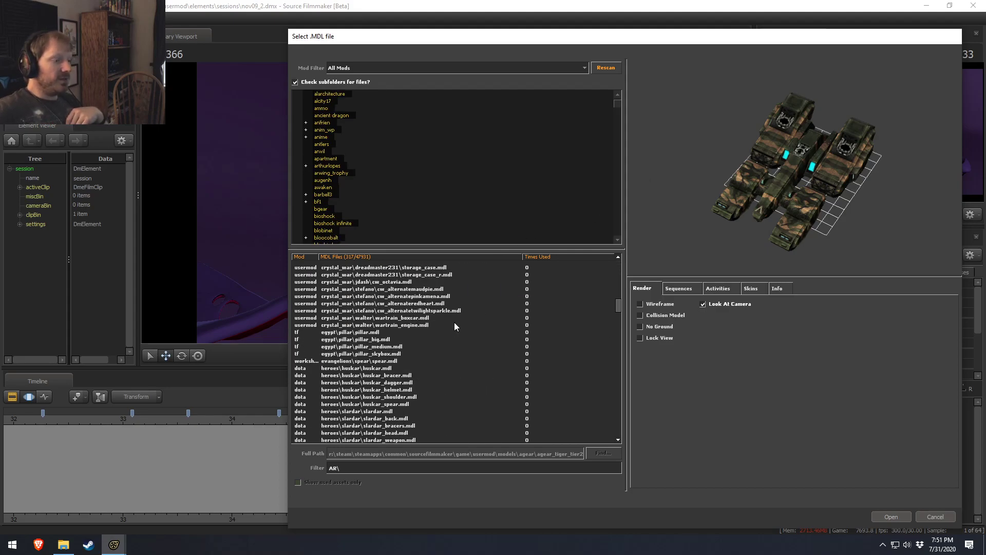
scroll(454, 322, "down", 6)
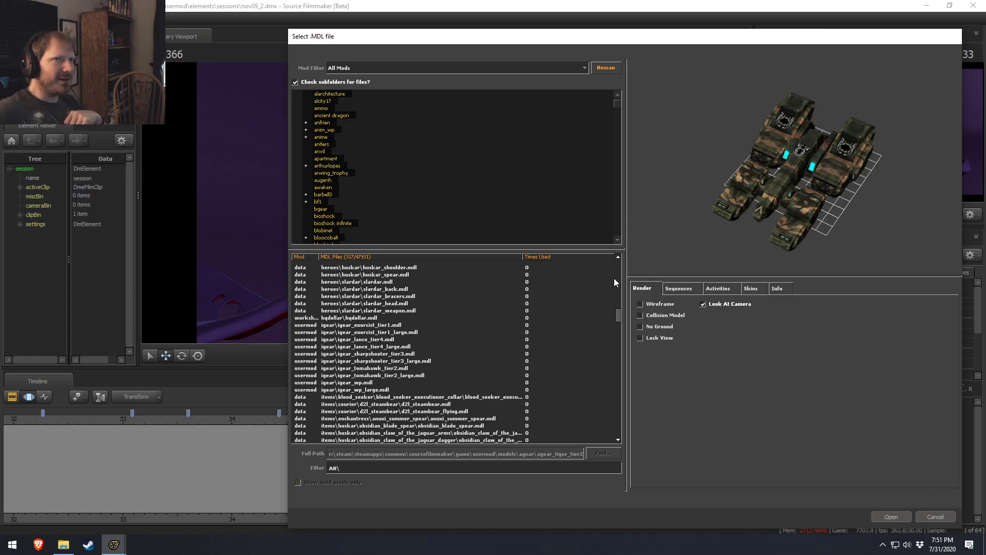
left_click(934, 516)
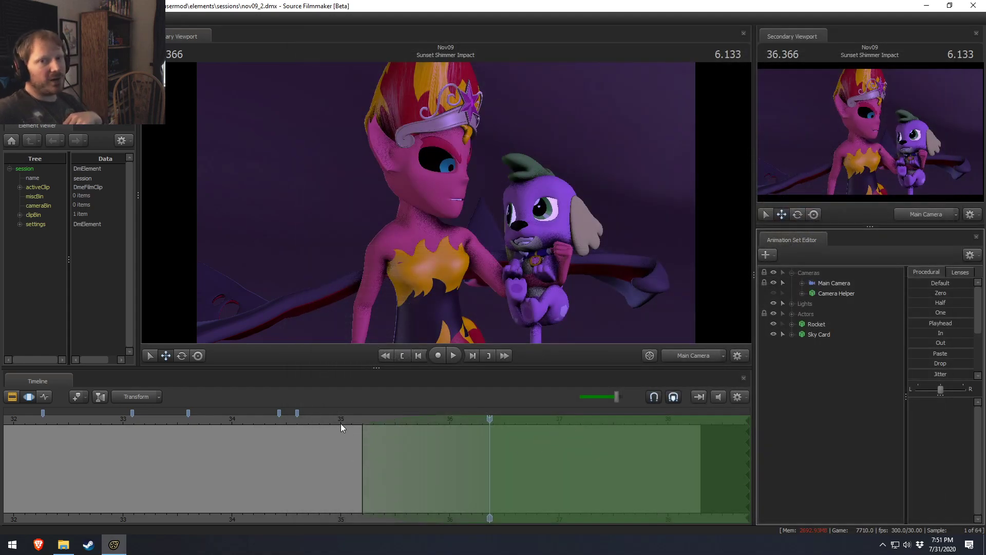
Play the hug-to-release motion from 34.000 s, replay it from about 34.2 s, and park the playhead at 34.500 s.
left_click_drag(337, 423, 210, 422)
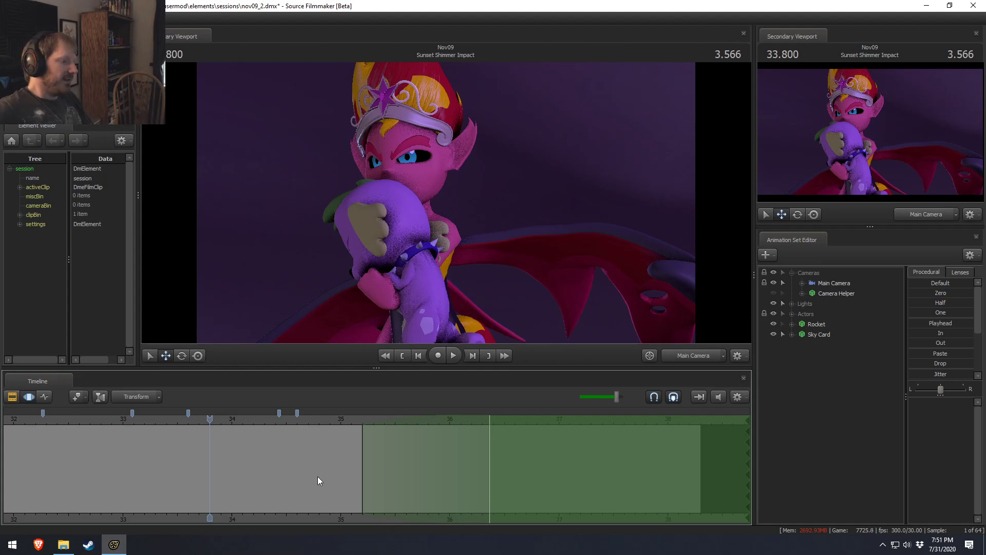
left_click(231, 420)
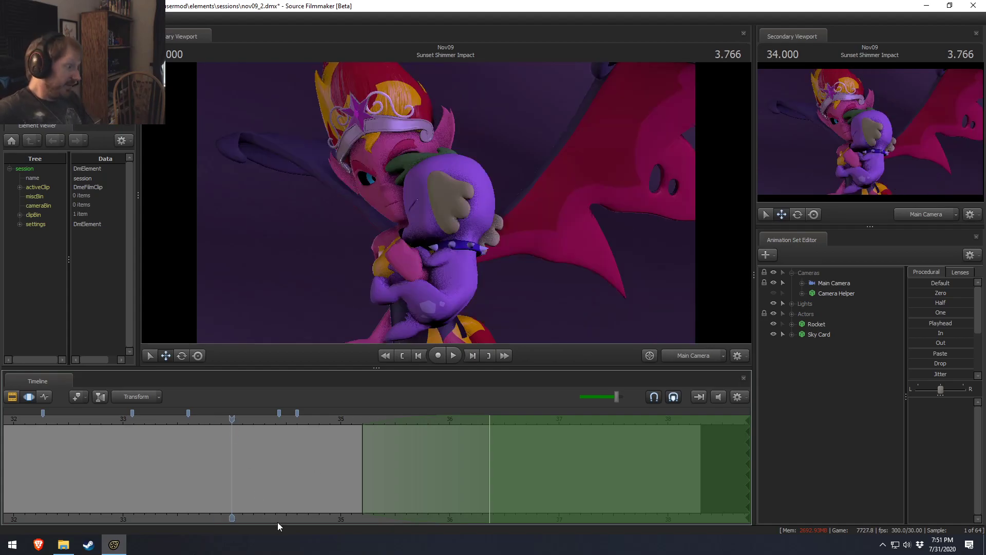
key("space")
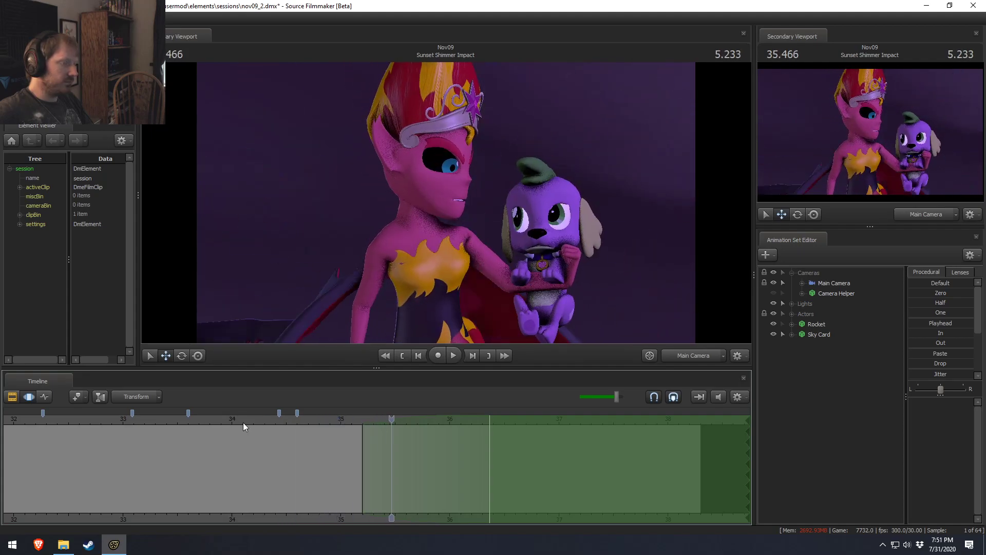
left_click(255, 421)
key("space")
left_click_drag(256, 422, 286, 447)
Expand the Lights group and hide Actor Rim 1, Actor Rim 2, Actor Ambient 1, Actor Under and Actor Eyes.
left_click(793, 304)
left_click(775, 315)
left_click(774, 316)
left_click(774, 314)
left_click(775, 325)
left_click(774, 335)
left_click(773, 345)
left_click(774, 355)
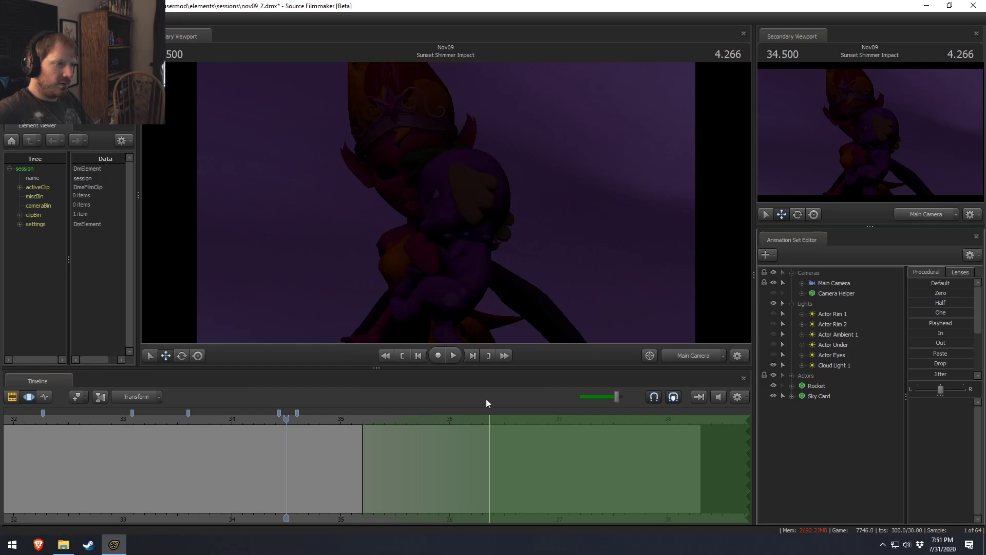
Check the contributions of Cloud Light 1, Actor Eyes and Actor Under by toggling them between 34.833 s and 34.533 s.
left_click_drag(286, 421, 323, 422)
left_click(774, 365)
left_click(774, 364)
left_click(774, 356)
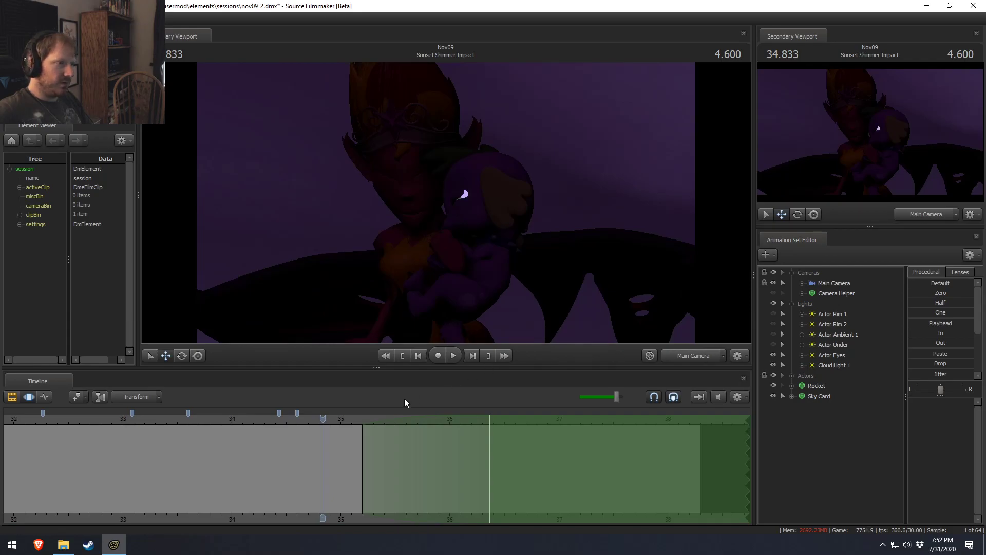
left_click(774, 344)
left_click_drag(334, 414, 291, 418)
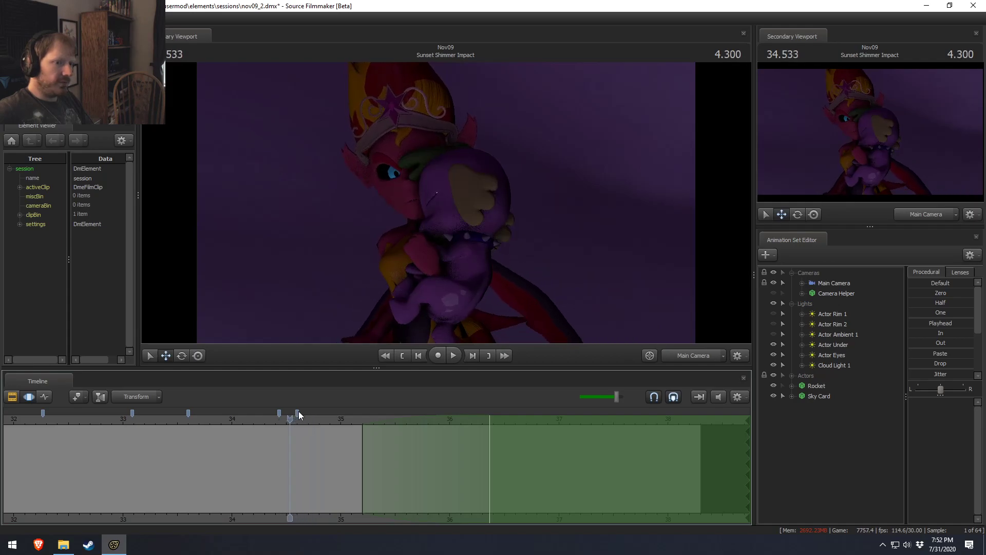
Hide Actor Eyes and adjust the maxDistance of the Actor Under light across the whole shot.
left_click(824, 345)
left_click(774, 355)
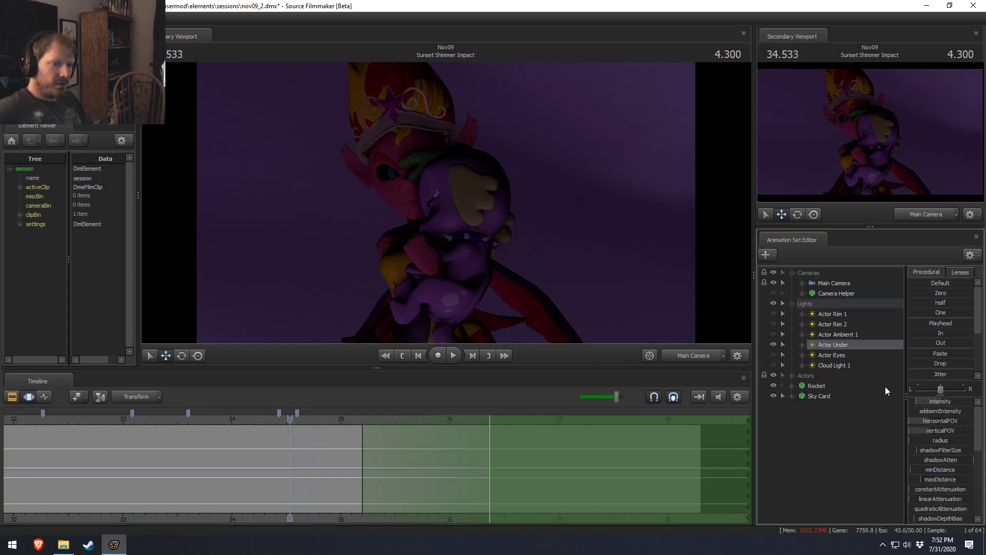
left_click_drag(926, 479, 943, 478)
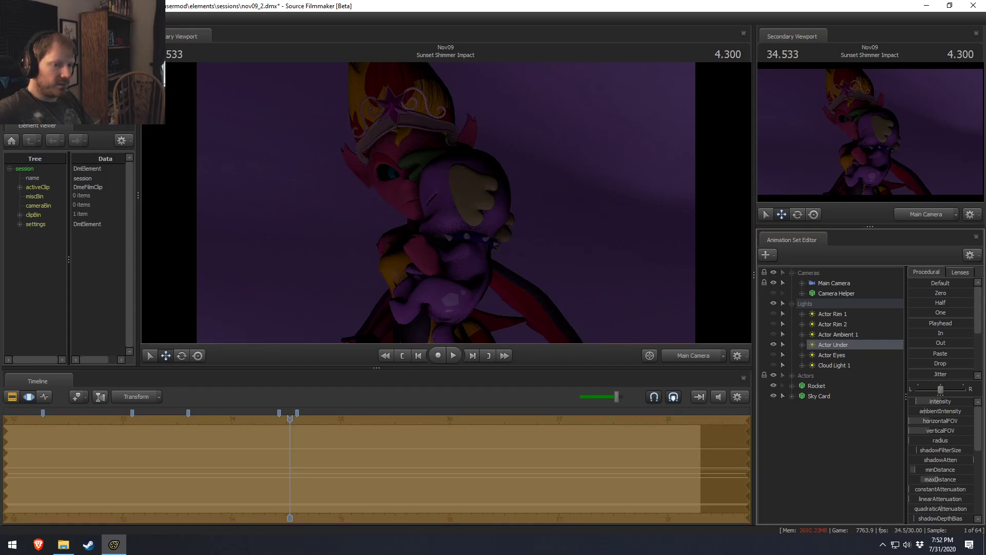
middle_click_drag(708, 471, 254, 456)
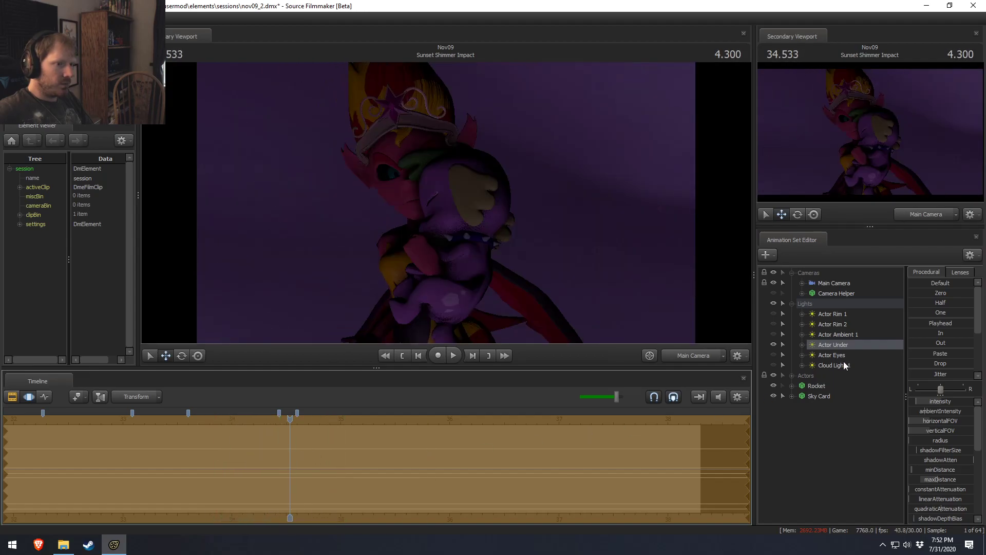
Show Actor Ambient 1 together with Actor Under and examine the lighting while scrubbing the shot, ending at 34.433 s.
left_click(774, 344)
left_click(774, 334)
mouse_move(290, 458)
middle_mouse_down()
mouse_move(253, 457)
mouse_move(341, 458)
mouse_move(275, 457)
middle_mouse_up()
left_click(773, 344)
middle_click_drag(452, 457, 473, 469)
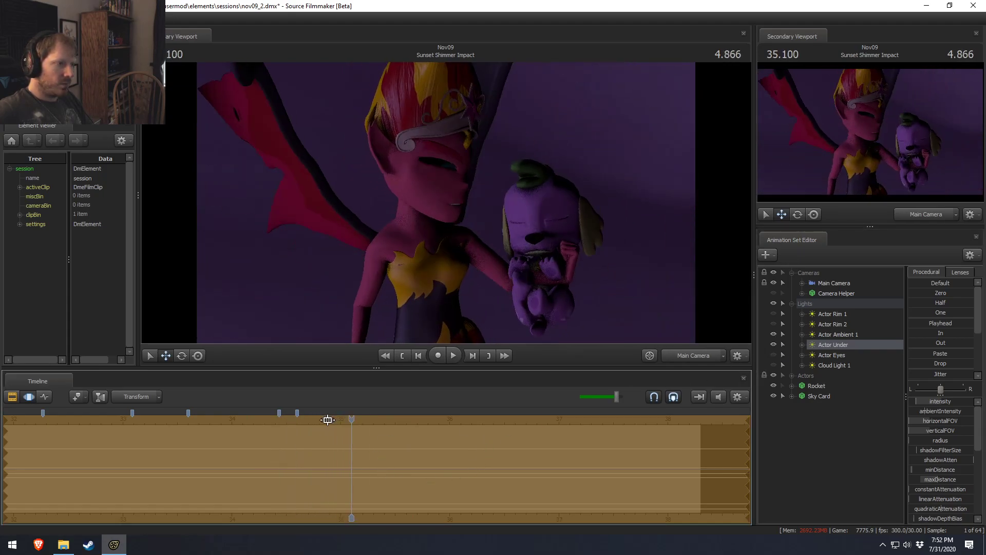
left_click_drag(353, 419, 223, 420)
left_click(279, 421)
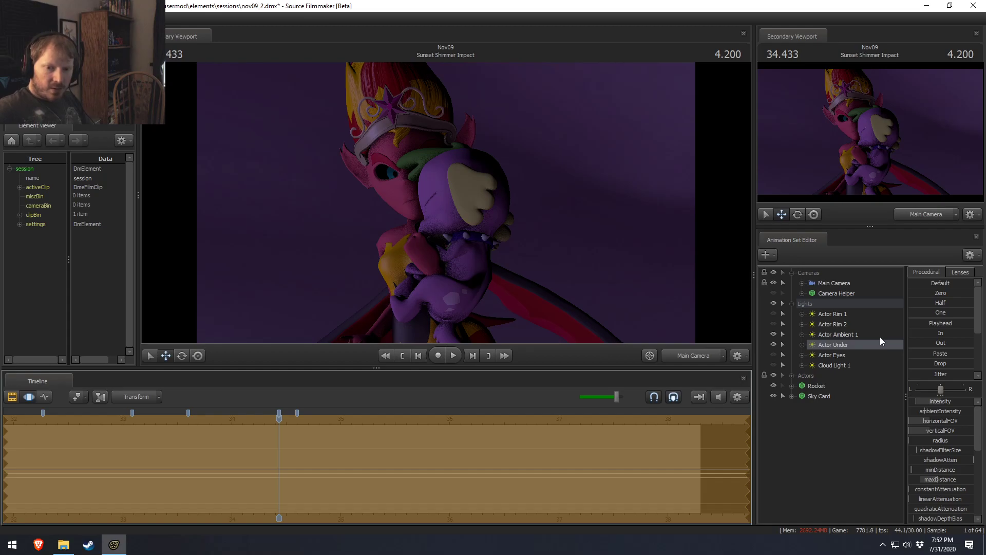
Turn Actor Eyes, Actor Rim 2 and Actor Rim 1 back on, and play the fully lit shot from 34.433 s.
left_click(773, 355)
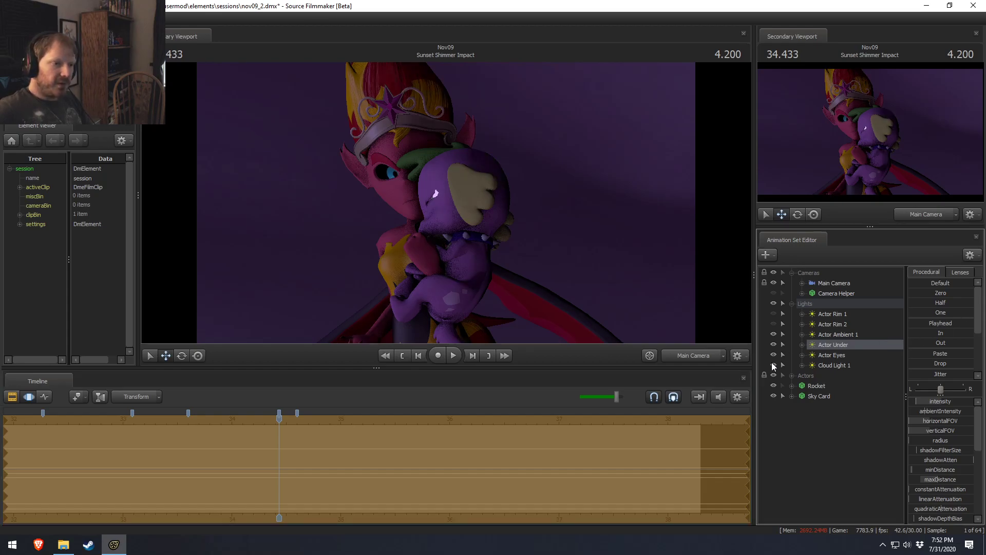
left_click_drag(773, 334, 773, 314)
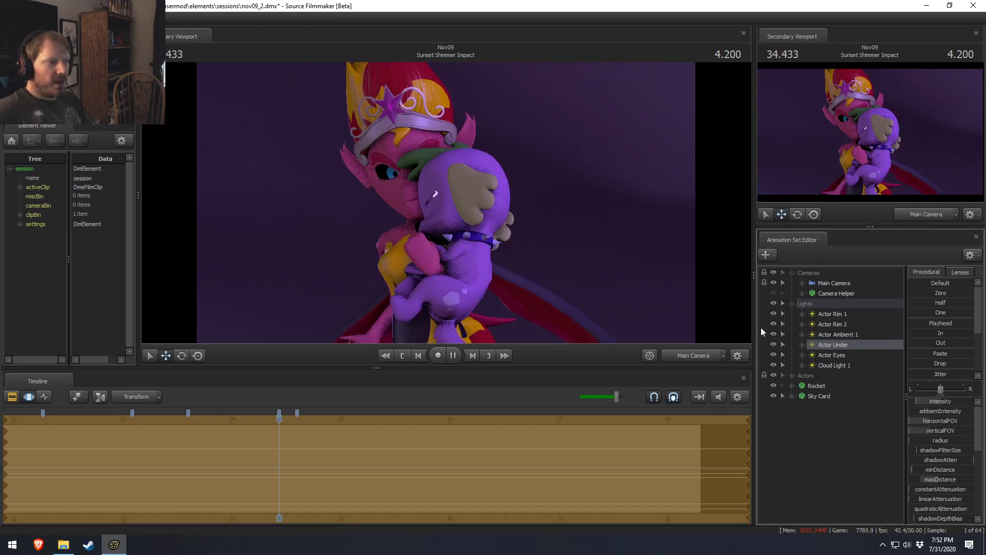
key("space")
key("space")
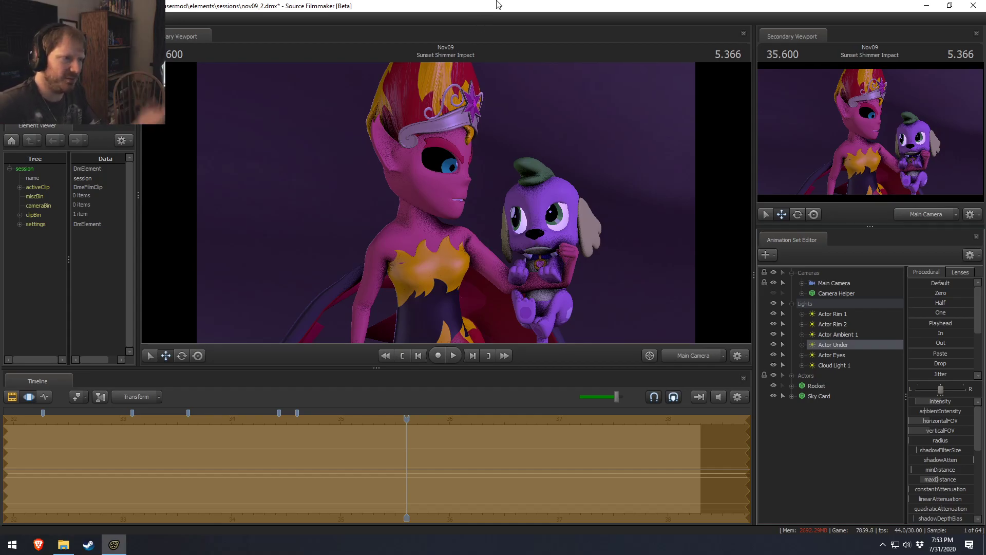
Switch to the Clip Editor and play the Sunset Shimmer Impact clip from about 34.5 s.
key("F2")
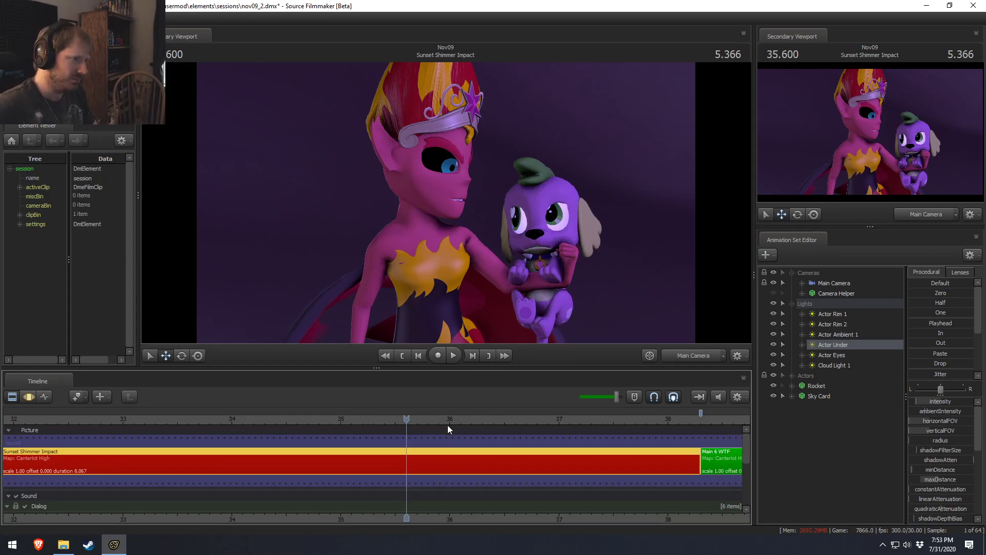
left_click_drag(460, 519, 426, 514)
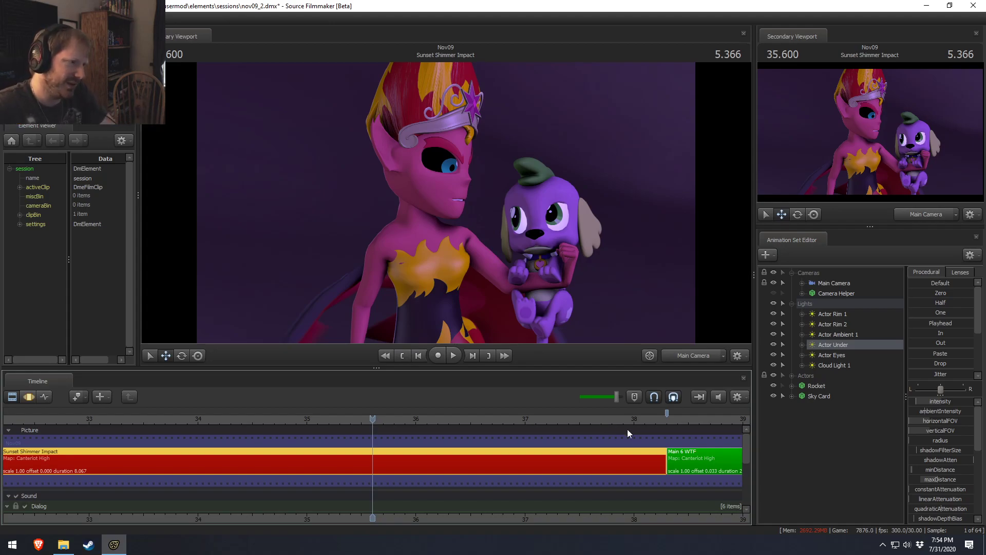
left_click_drag(374, 424, 361, 421)
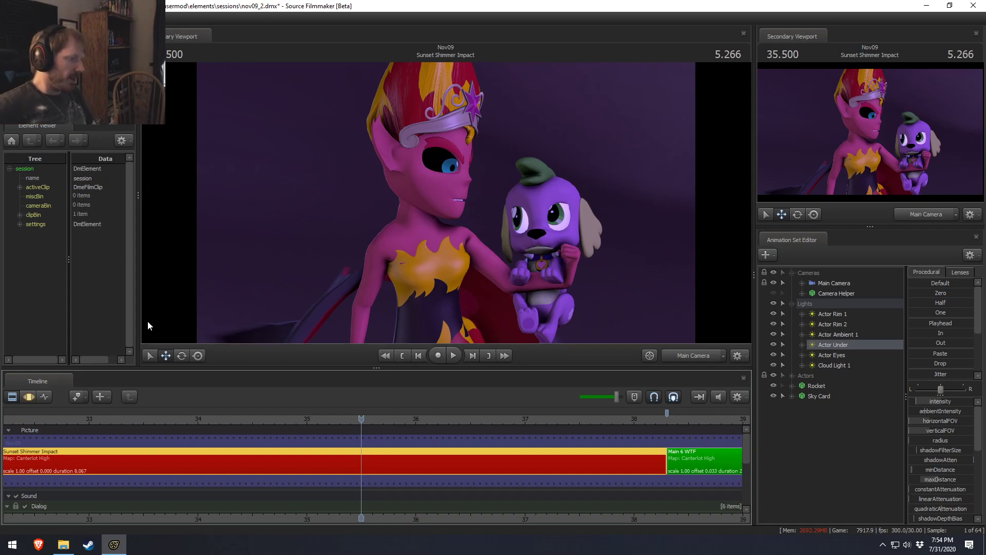
left_click(322, 417)
left_click_drag(322, 417, 254, 416)
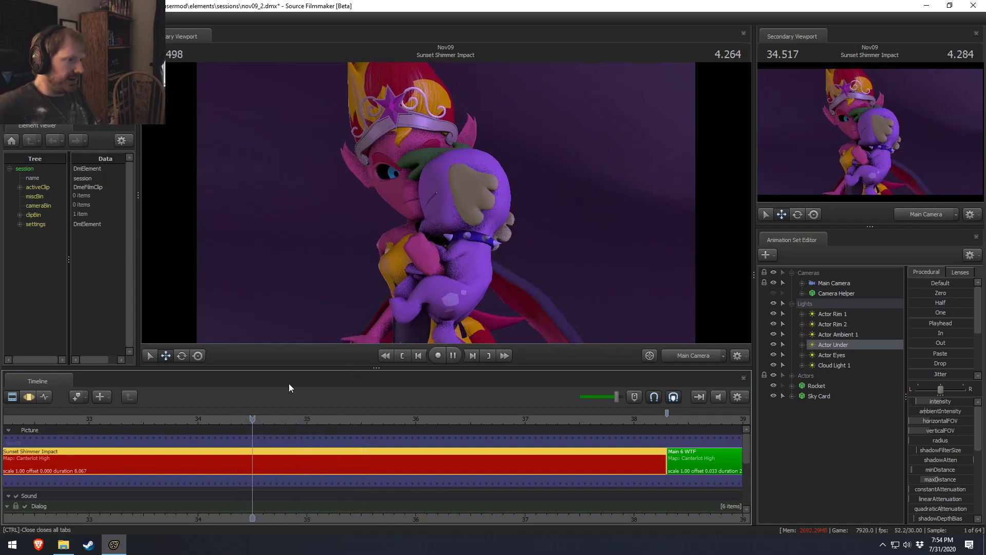
key("space")
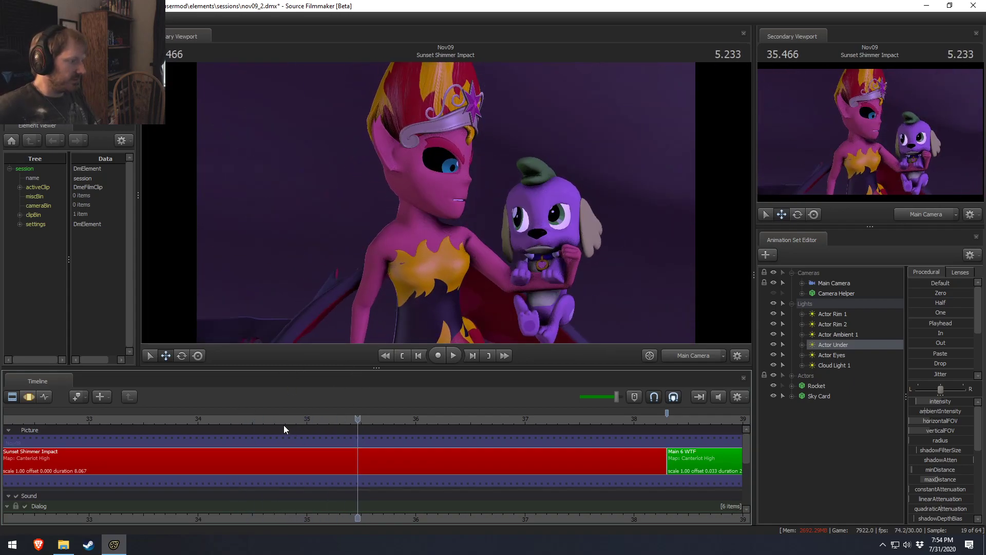
Replay the clip from about 34.4 s and from about 33.7 s, and bring the playhead to 35.200 s.
left_click_drag(288, 420, 242, 417)
key("space")
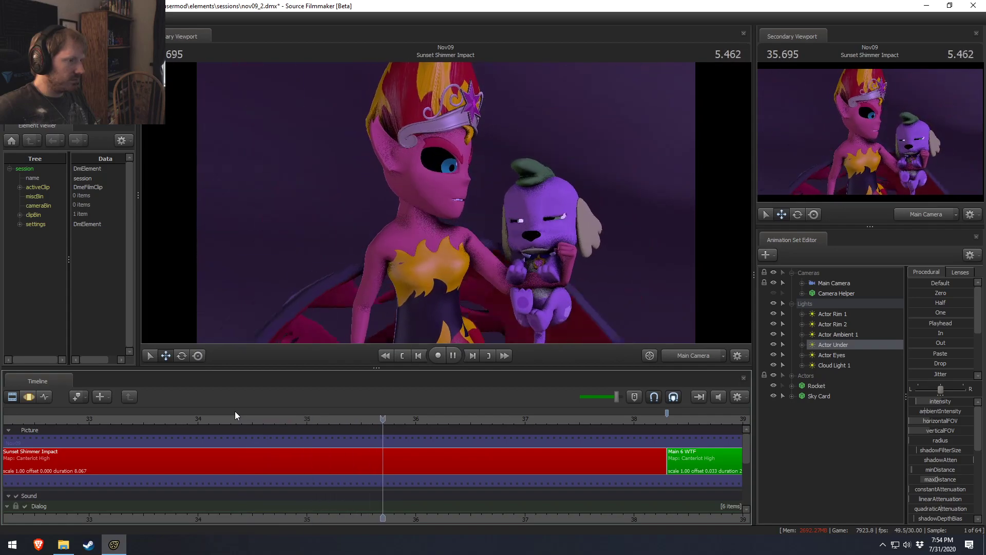
left_click(160, 421)
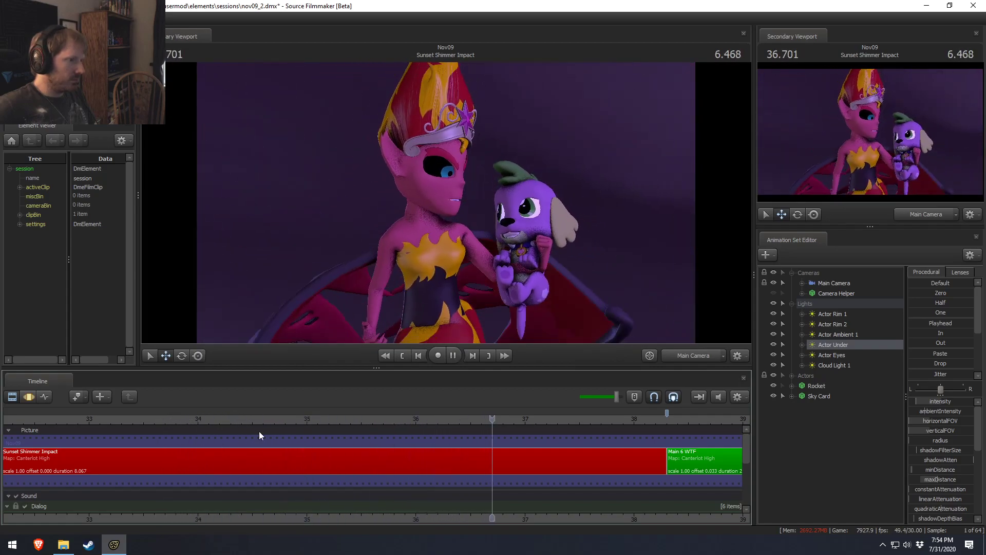
left_click(411, 420)
key("space")
left_click_drag(401, 421, 340, 421)
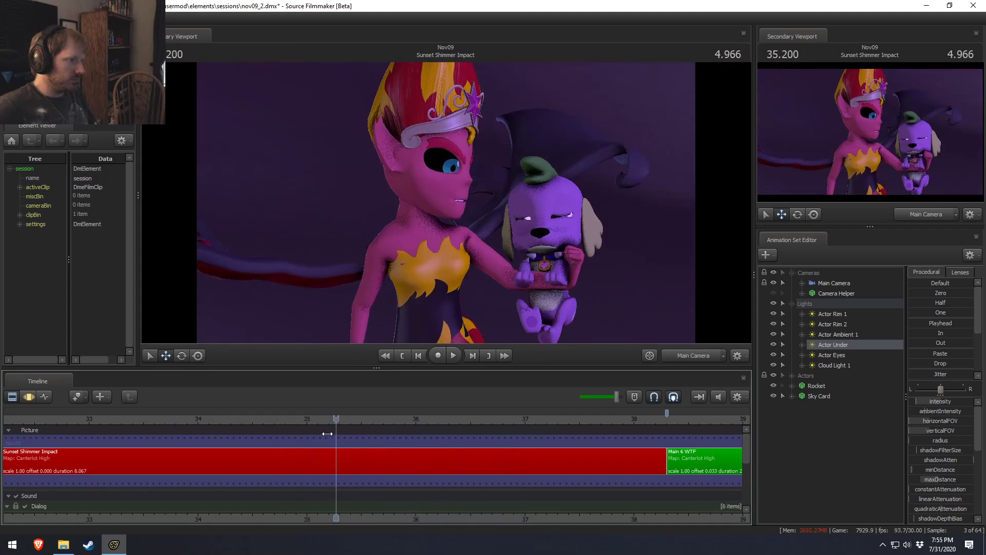
In the Motion Editor, select the end of the shot with a falloff fading in from about 35.3 s, placing the playhead at 36.733 s.
key("F3")
left_click_drag(400, 470, 454, 478)
left_click(427, 476)
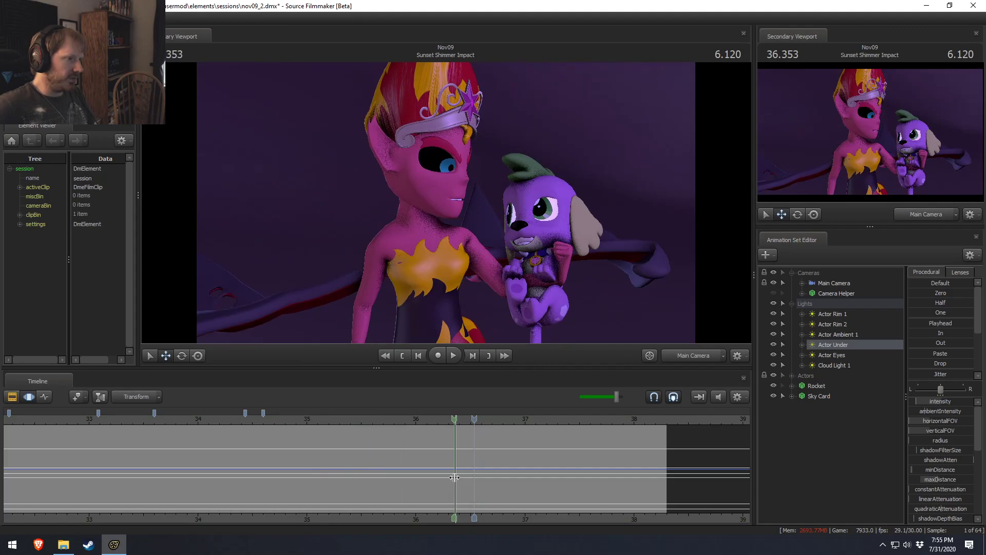
mouse_move(446, 470)
left_mouse_down()
mouse_move(850, 452)
mouse_move(287, 488)
mouse_move(379, 482)
left_mouse_up()
left_click(595, 401)
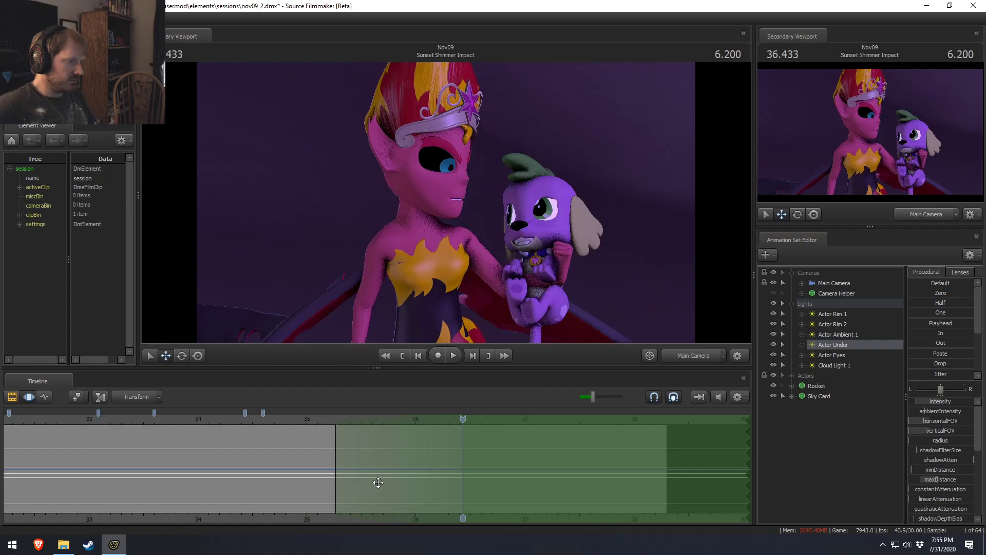
left_click_drag(464, 479, 525, 446)
left_click(497, 430)
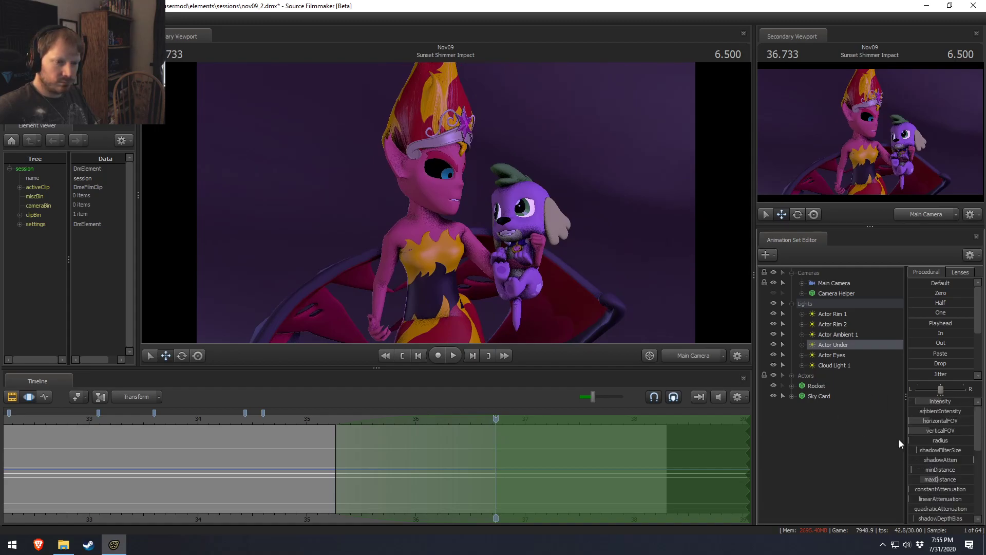
Collapse the Cameras and Lights groups, and bring up the Upper Face controls in Sunset Shimmer's Face group.
left_click(792, 304)
left_click(792, 273)
left_click(791, 293)
left_click(803, 304)
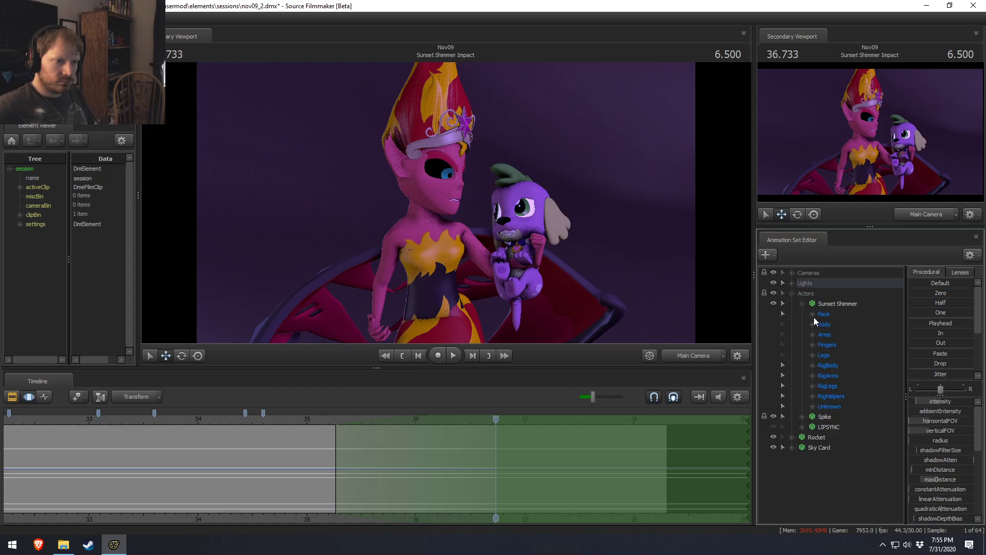
left_click(813, 314)
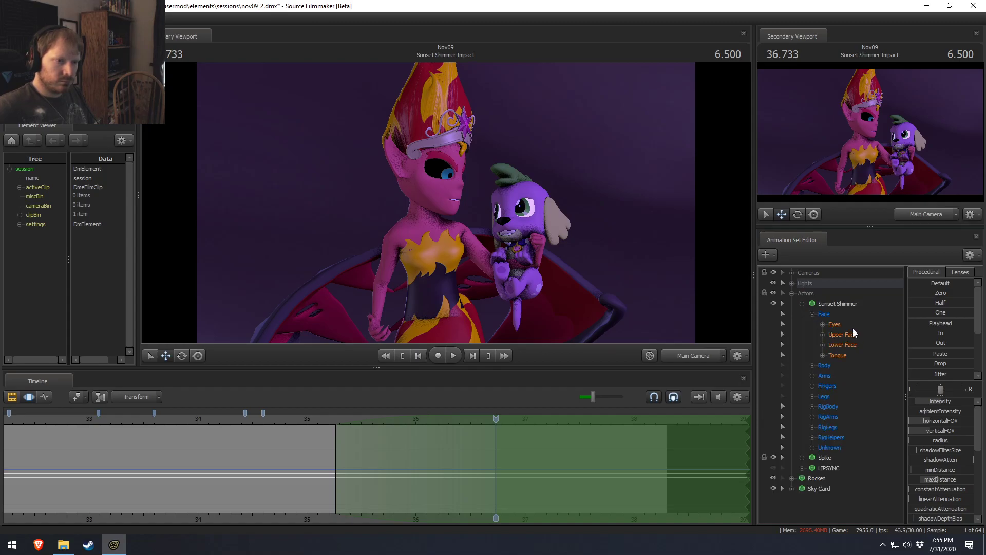
left_click(845, 334)
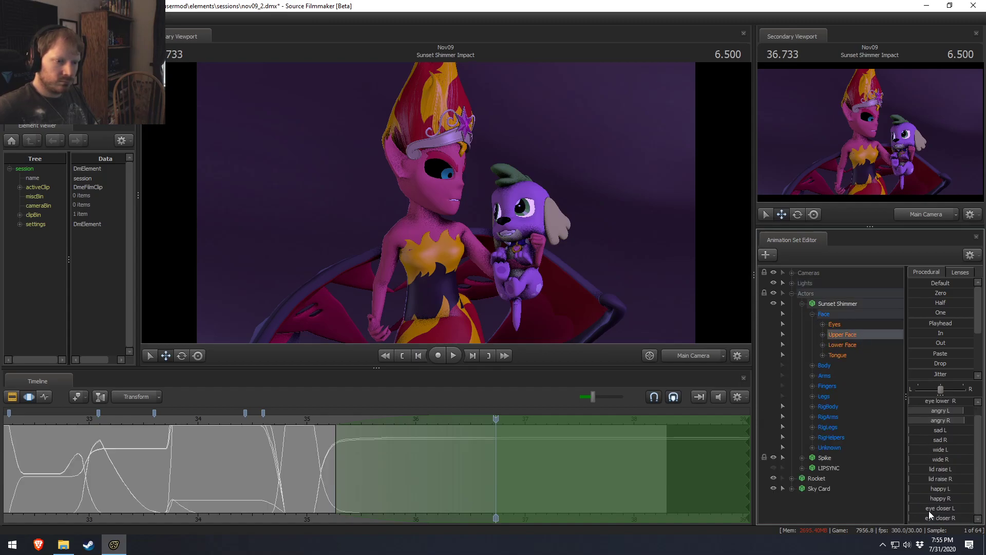
Partly close Sunset Shimmer's eyes over the selected time using eye closer L and eye closer R.
left_click_drag(926, 517, 938, 517)
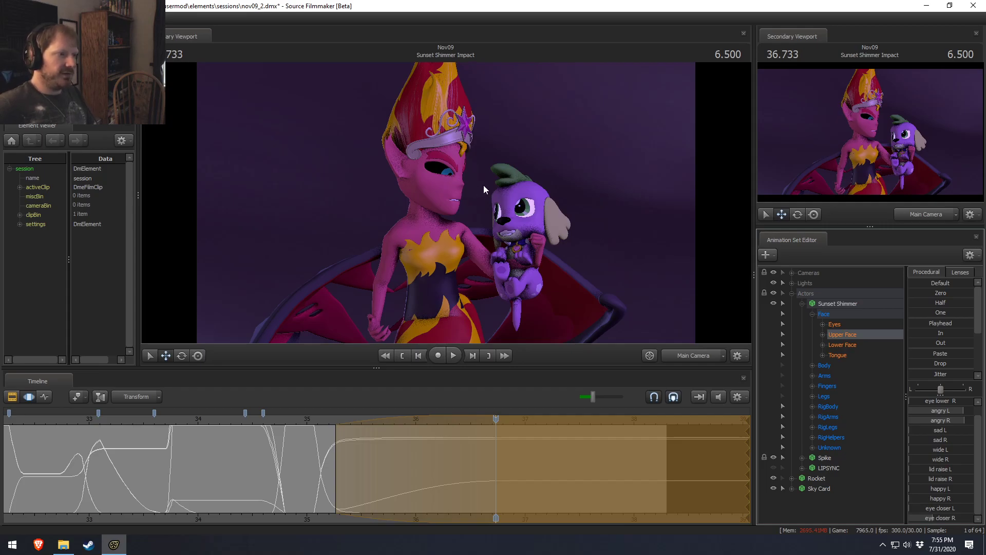
left_click(553, 284)
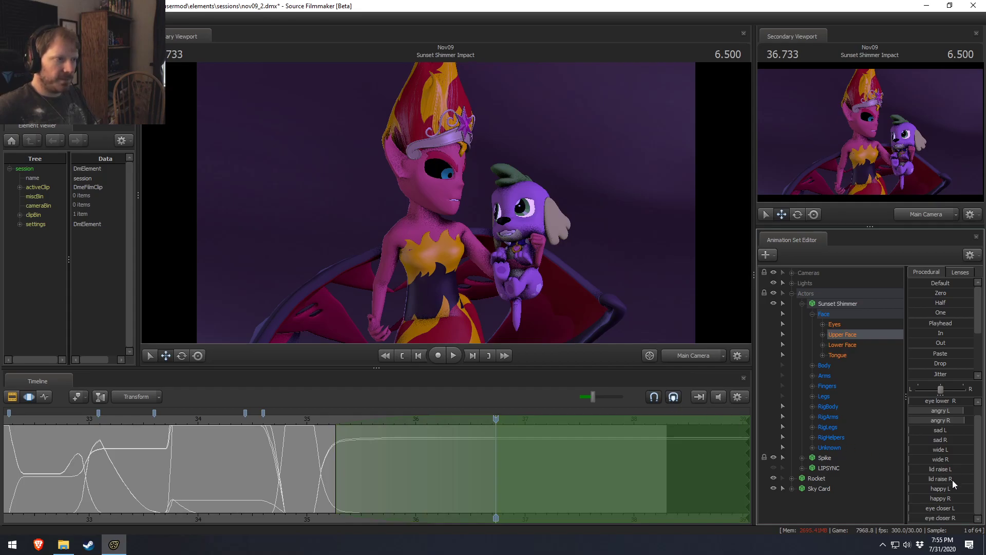
scroll(952, 480, "up", 1)
left_click_drag(938, 410, 951, 520)
scroll(947, 495, "down", 1)
left_click_drag(946, 519, 935, 511)
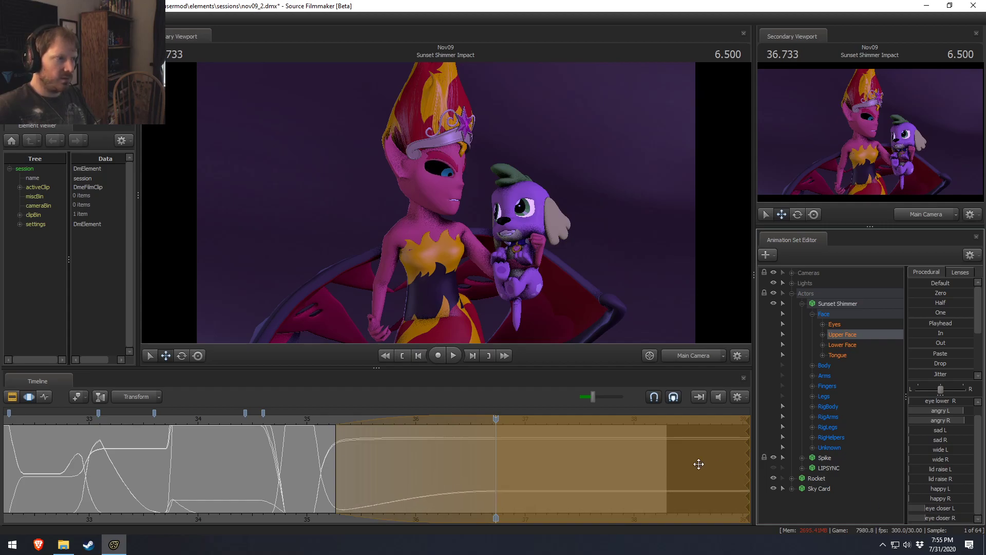
Reselect the shot's end with a falloff fading in from about 35.2 s to 36.3 s, and rotate Sunset Shimmer's rig_neck to adjust the head tilt.
key("F2")
key("F3")
left_click_drag(473, 465, 935, 424)
left_click_drag(473, 503, 421, 505)
left_click_drag(435, 471, 337, 472)
left_click_drag(474, 473, 445, 488)
left_click(443, 210)
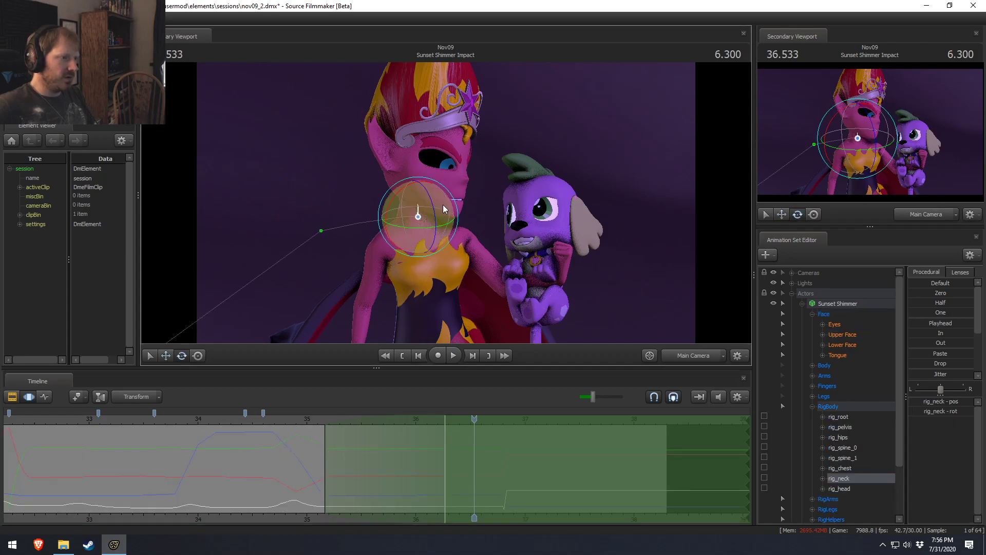
left_click_drag(436, 197, 428, 270)
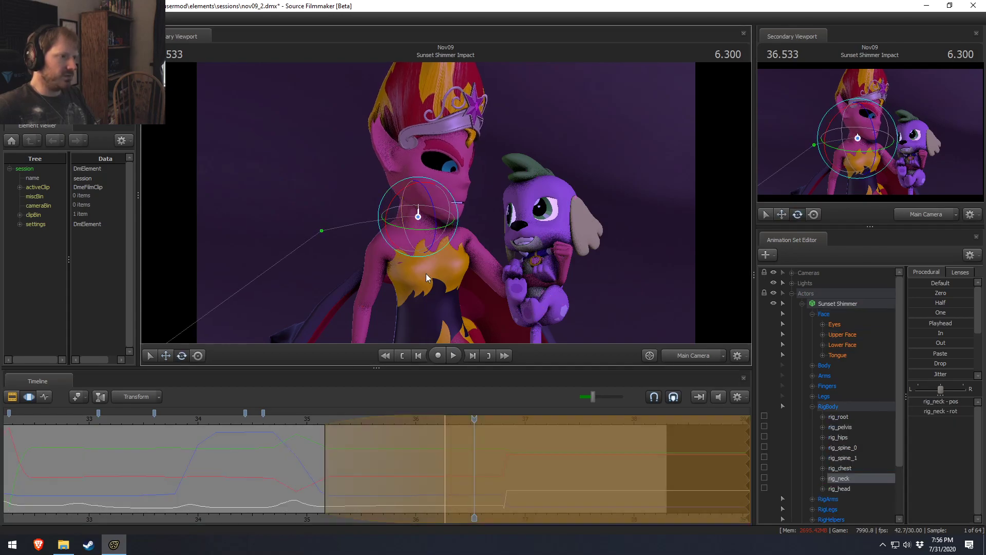
Play the shot from about 34.9 s to review the neck motion and eyelids, stopping near 36.3 s.
left_click(297, 420)
key("space")
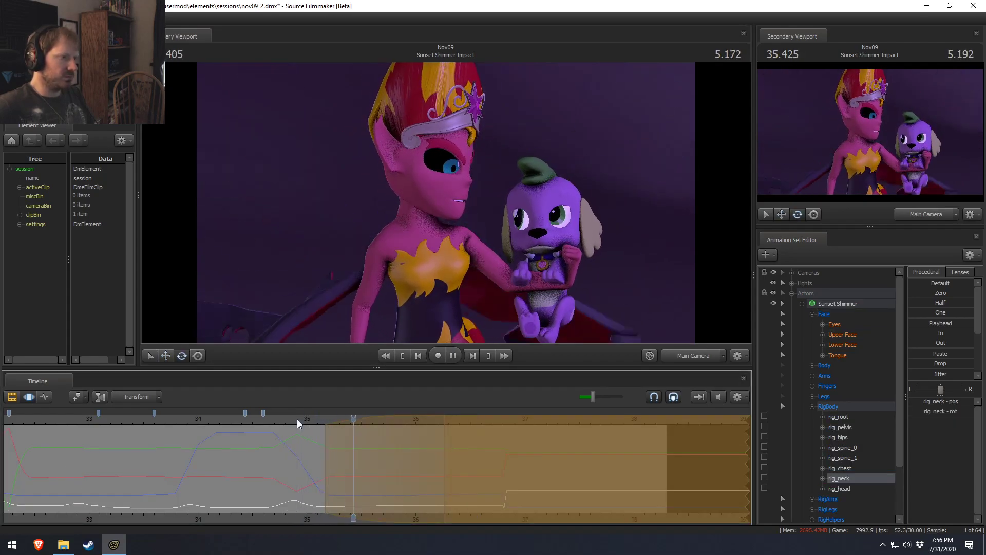
key("space")
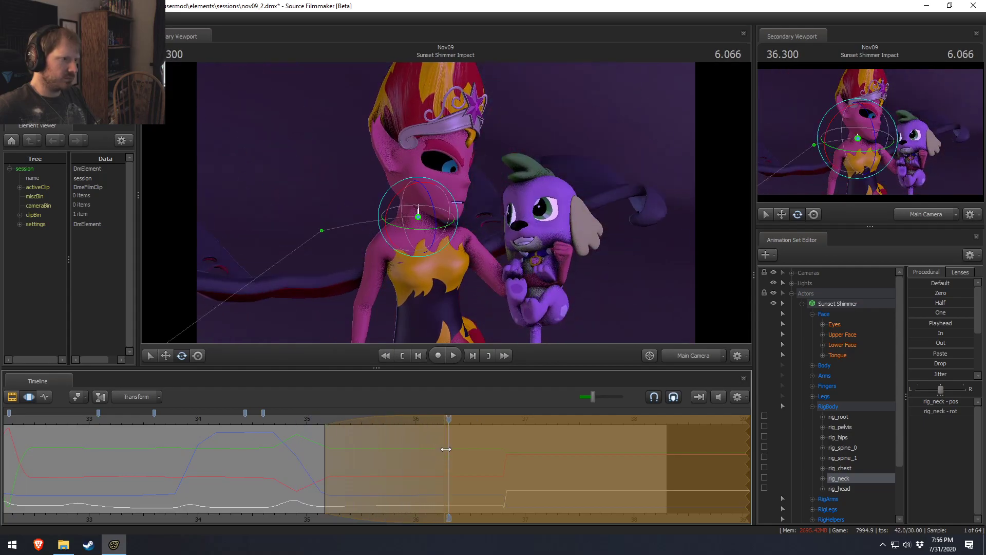
Select the time from about 36.6 s onward with a falloff fading in from about 35.6 s, and show Sunset Shimmer's Lower Face controls.
left_click_drag(510, 479, 748, 477, "shift")
scroll(445, 467, "up", 1)
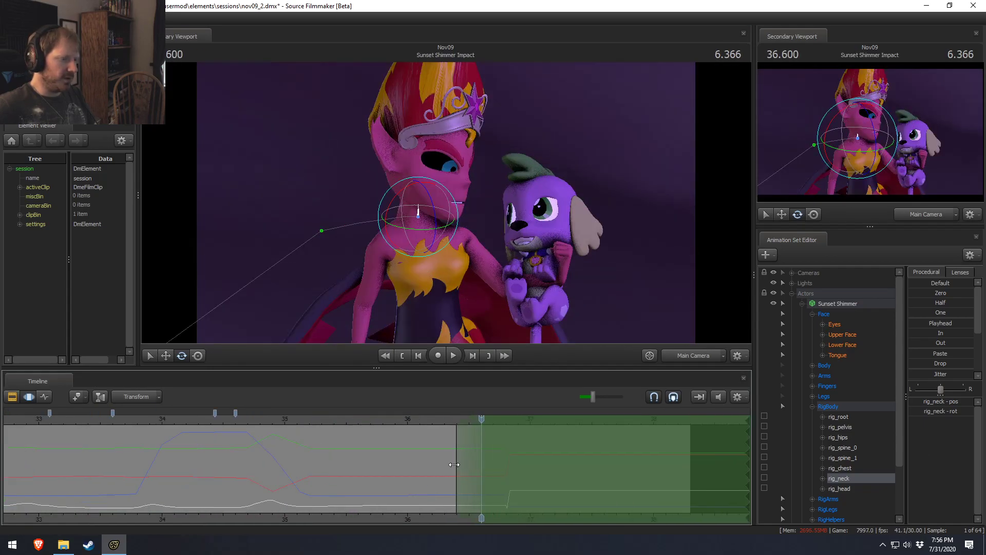
left_click_drag(459, 465, 355, 479)
left_click(843, 344)
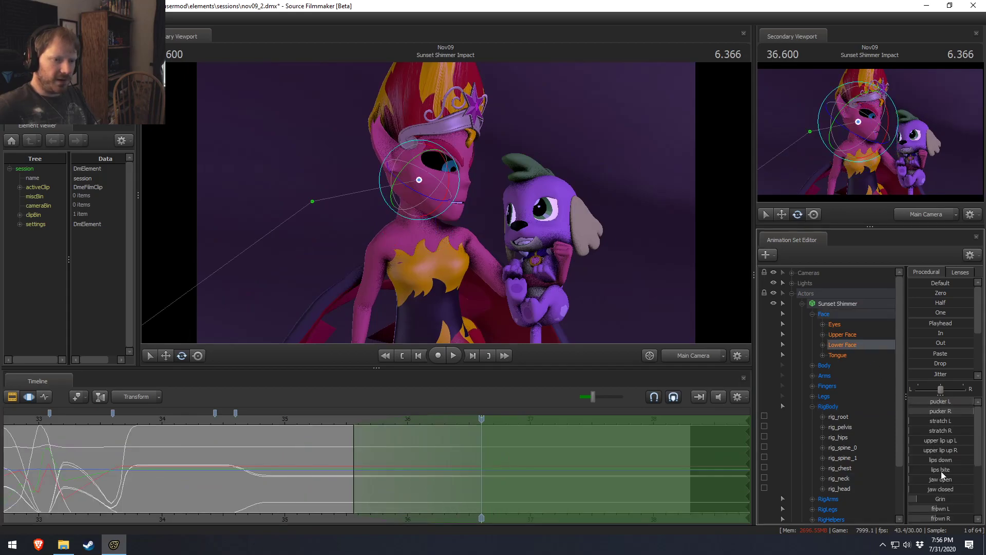
Try raising Sunset Shimmer's mouth angry to full strength and adjusting jaw open.
scroll(930, 503, "down", 3)
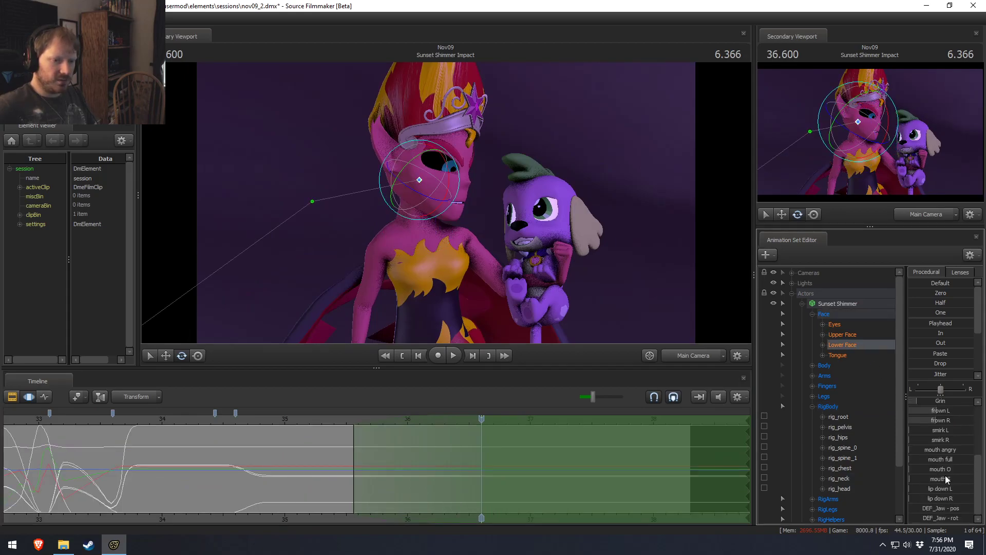
left_click_drag(948, 450, 969, 450)
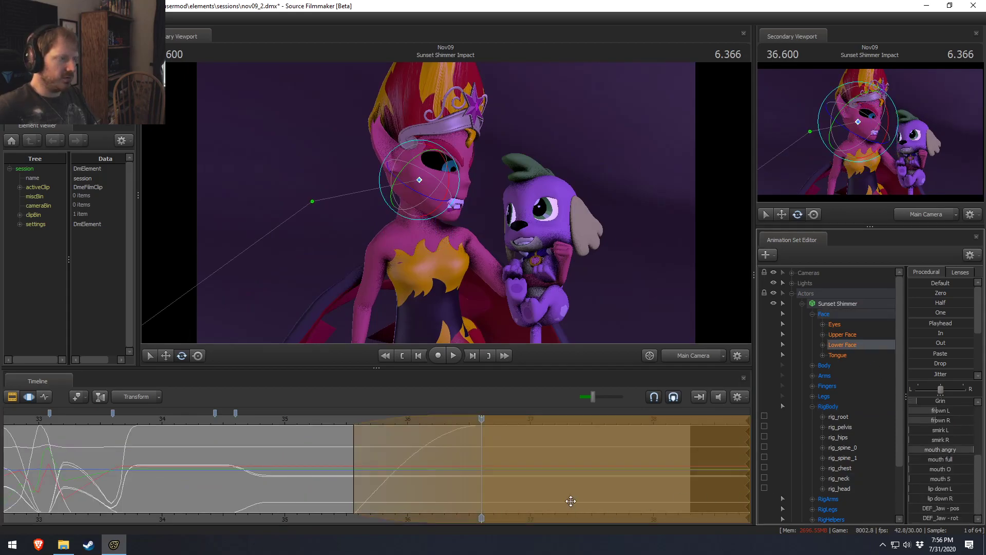
scroll(925, 458, "up", 3)
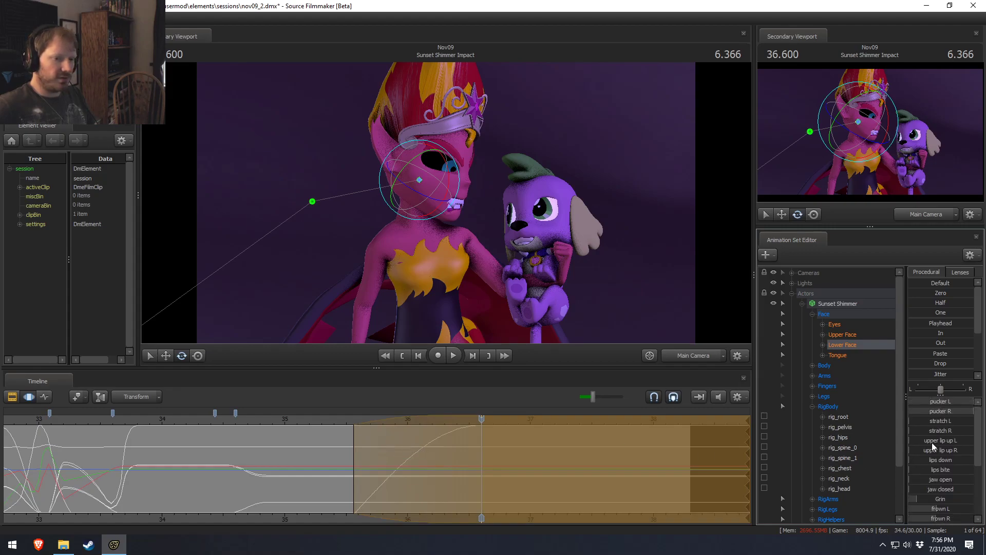
mouse_move(935, 482)
left_mouse_down()
mouse_move(951, 483)
mouse_move(935, 483)
left_mouse_up()
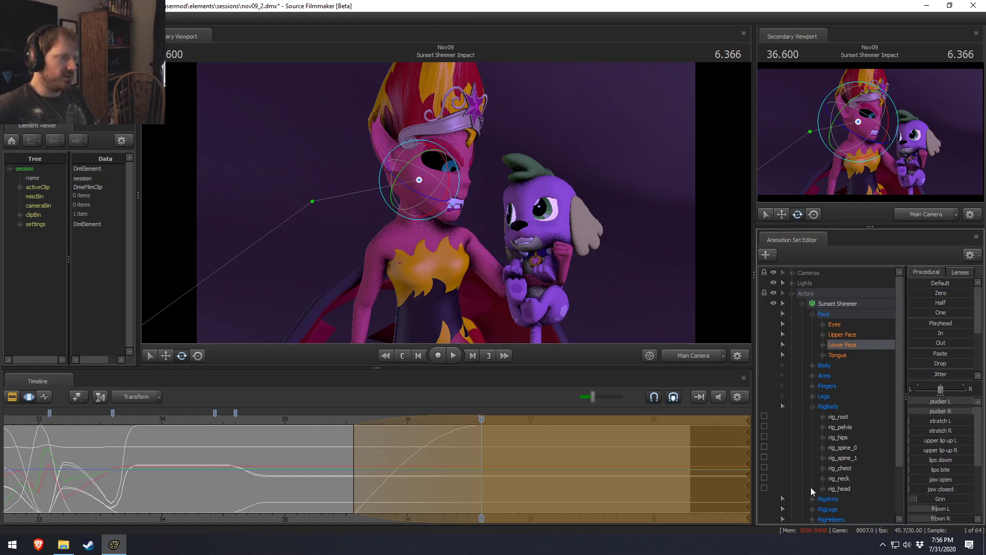
Switch the primary viewport to the Work Camera, frame Sunset Shimmer's mouth up close, and undo the mouth angry change.
left_click(693, 356)
key("w")
left_click_drag(458, 217, 462, 217)
mouse_move(926, 479)
left_mouse_down()
mouse_move(940, 479)
mouse_move(926, 479)
left_mouse_up()
key("ctrl+z")
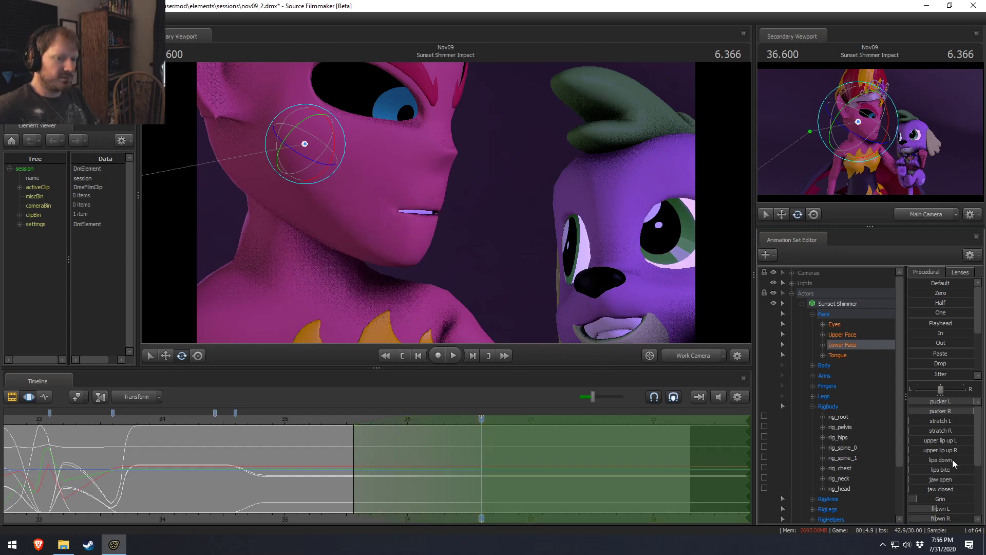
Raise Sunset Shimmer's mouth angry slightly, and increase frown L and frown R to a strong amount.
scroll(940, 483, "down", 3)
left_click_drag(940, 464, 923, 455)
scroll(948, 452, "up", 3)
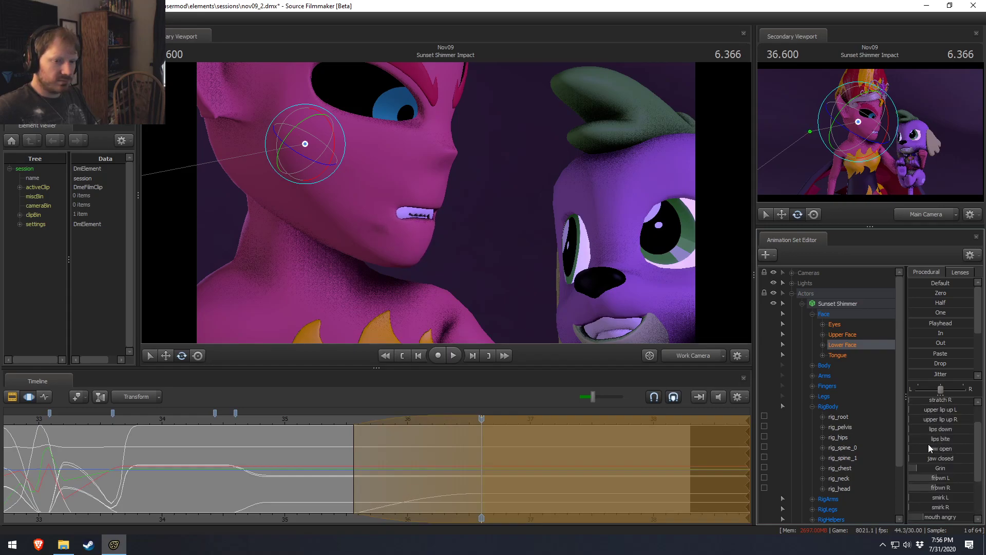
left_click_drag(939, 478, 968, 489)
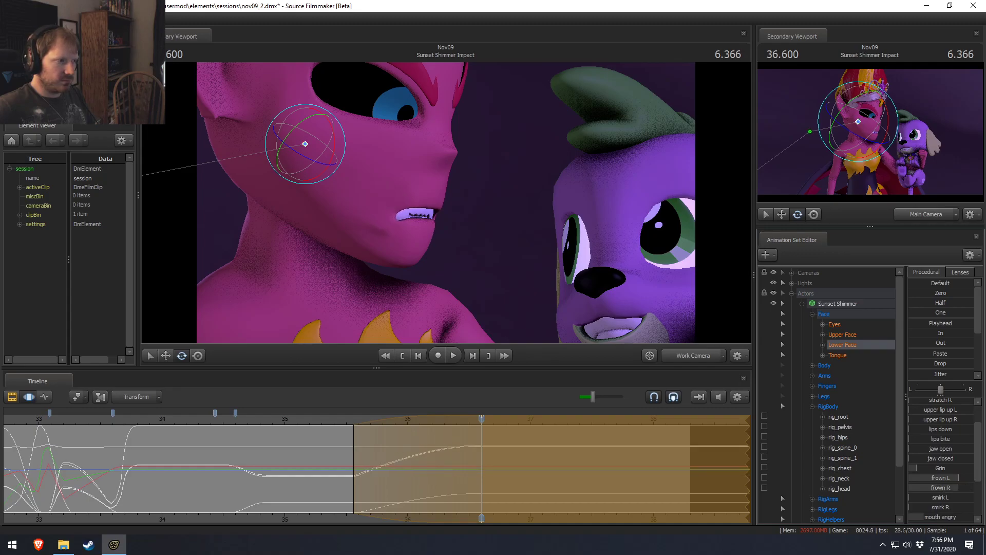
Adjust Sunset Shimmer's jaw closed control by a small amount.
scroll(953, 473, "up", 1)
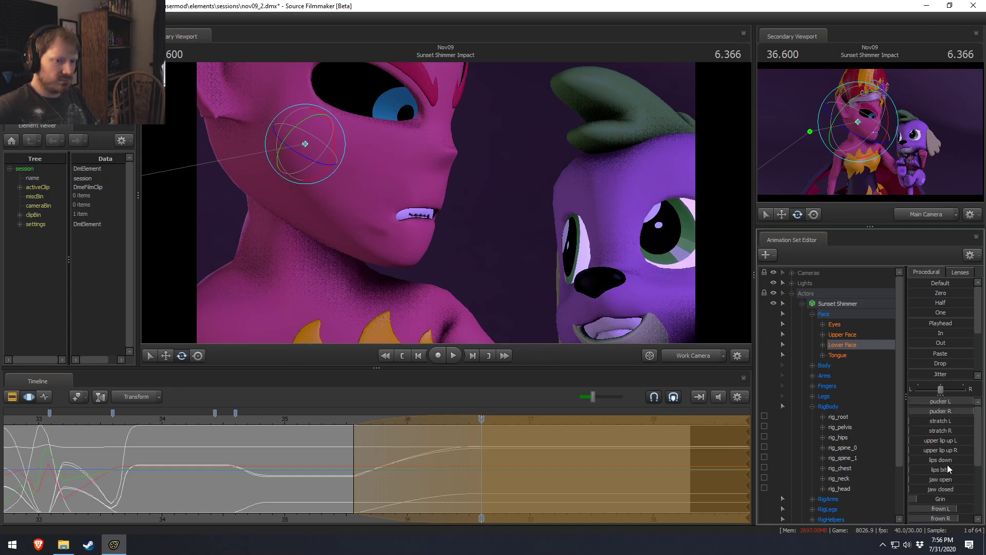
left_click_drag(944, 490, 955, 489)
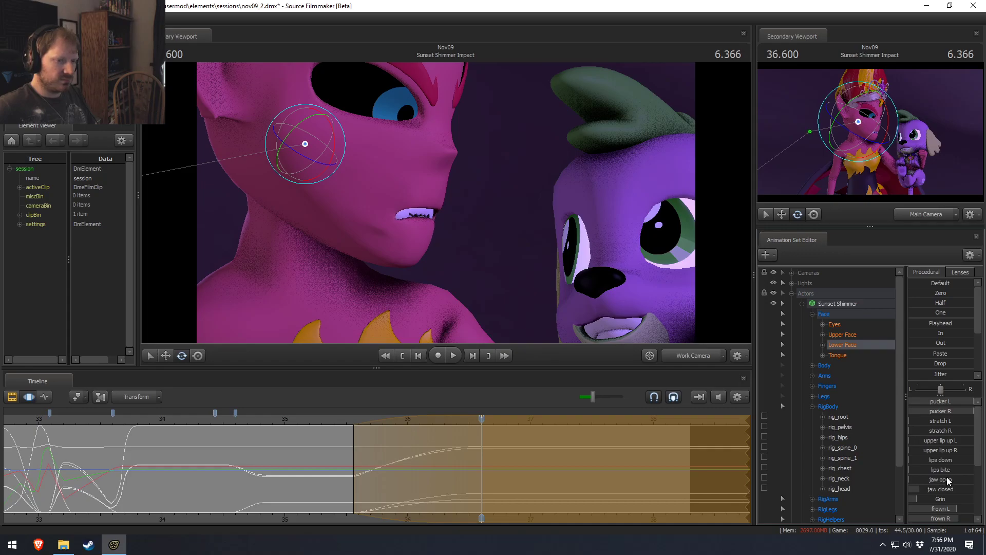
scroll(945, 472, "down", 3)
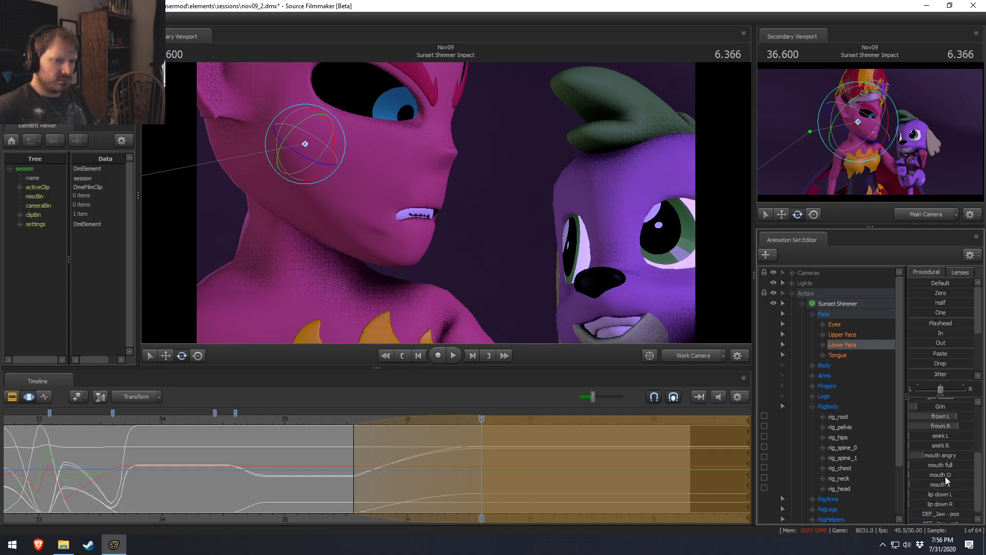
Slightly increase the Grin value of Sunset Shimmer's lower face.
scroll(948, 459, "up", 3)
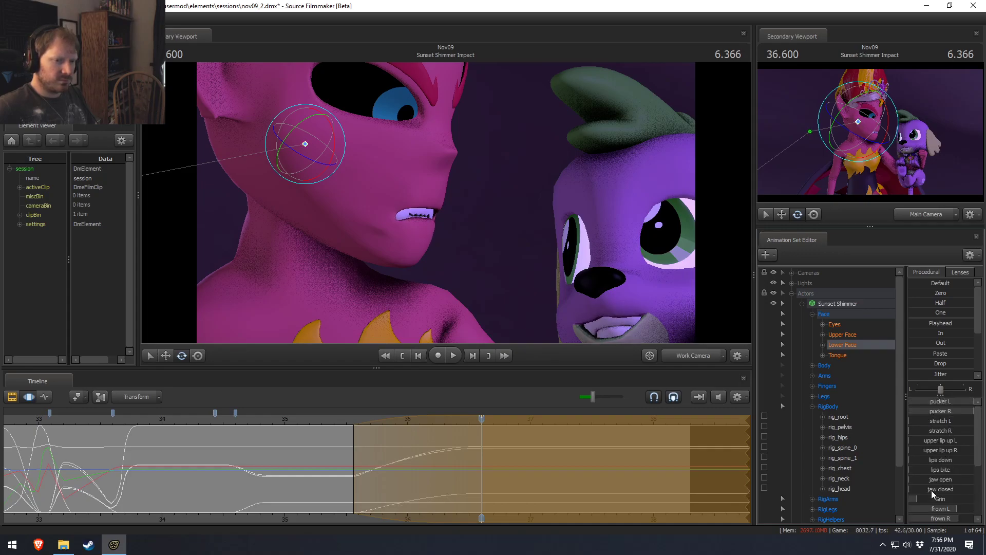
left_click_drag(941, 499, 946, 499)
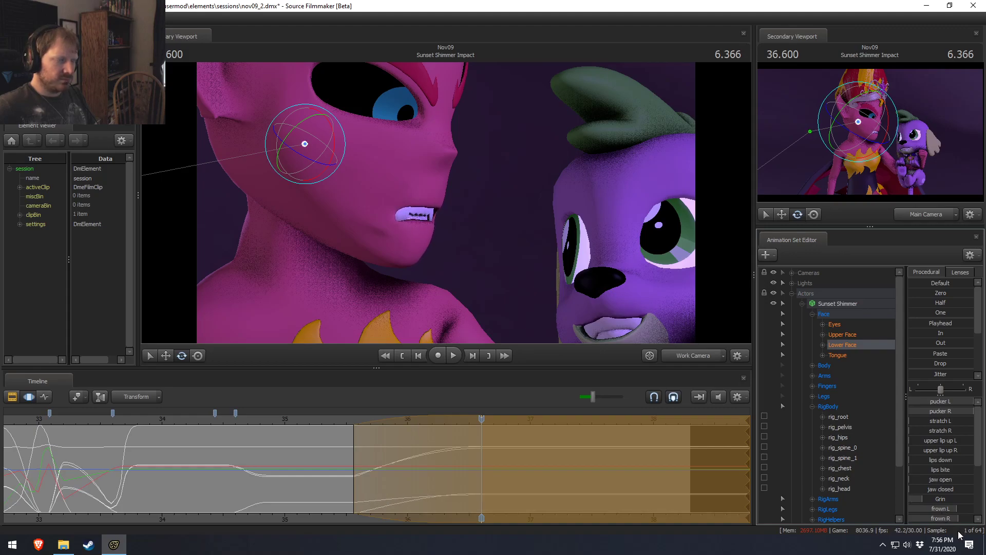
Try out the lip down L and lips down values on Sunset Shimmer's mouth.
scroll(943, 507, "down", 3)
scroll(944, 507, "down", 1)
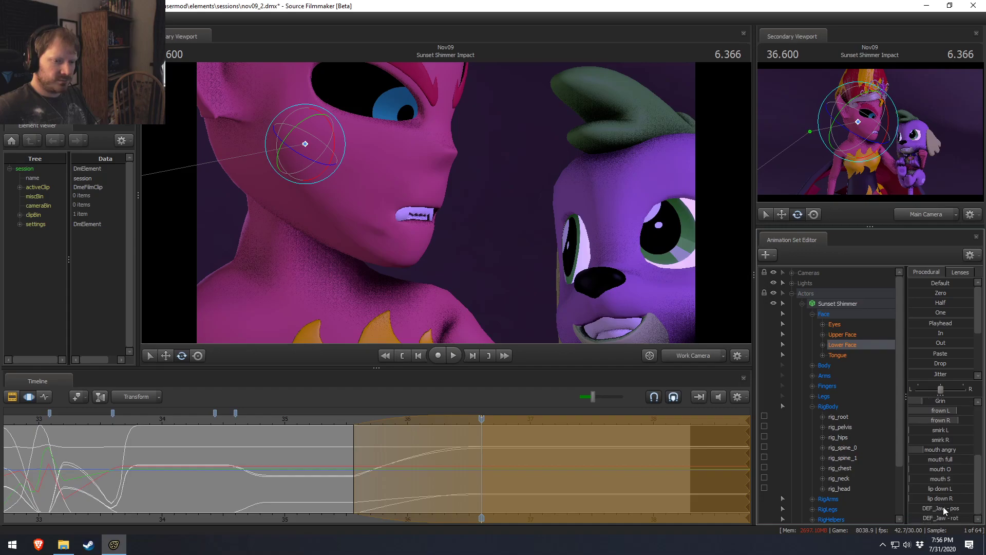
left_click_drag(944, 489, 974, 495)
scroll(956, 506, "up", 2)
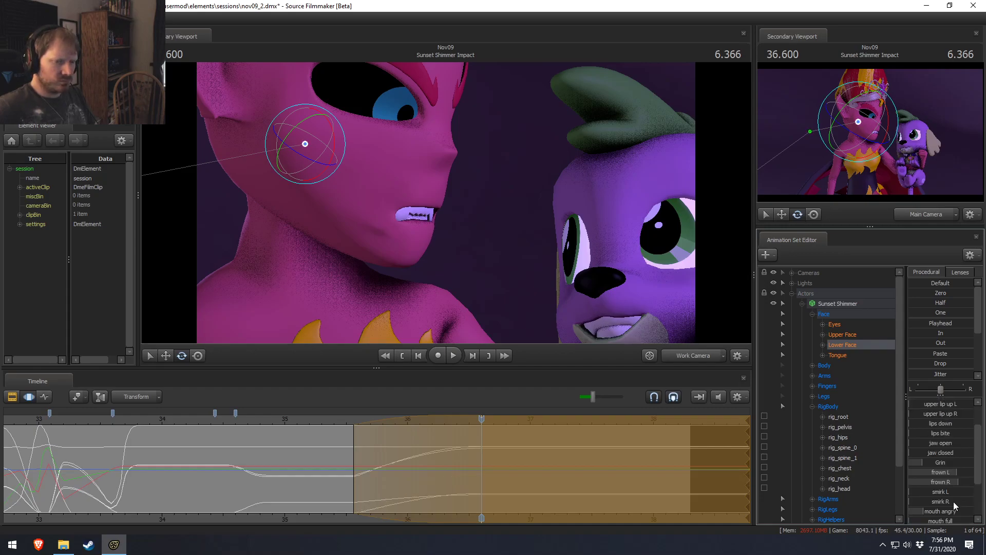
scroll(951, 494, "up", 1)
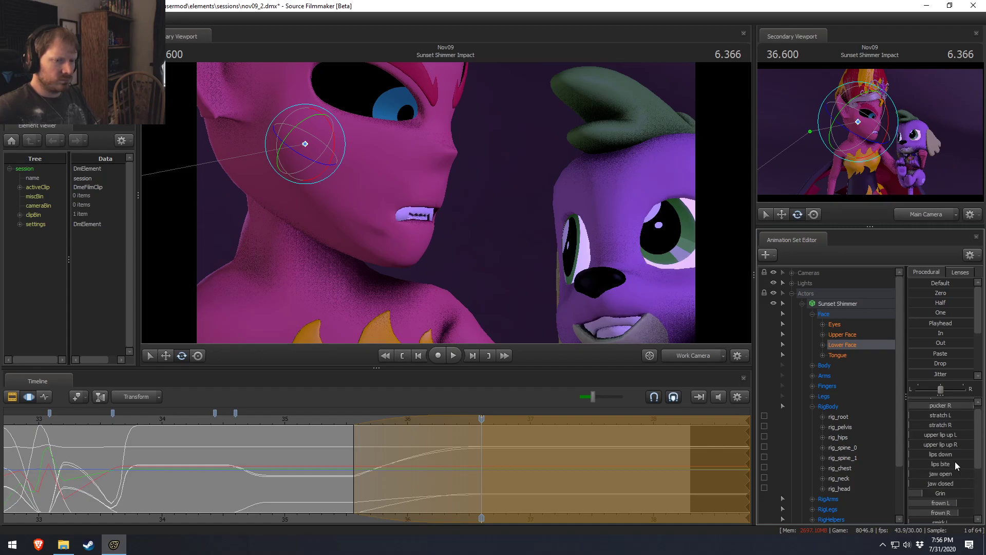
left_click_drag(950, 455, 933, 455)
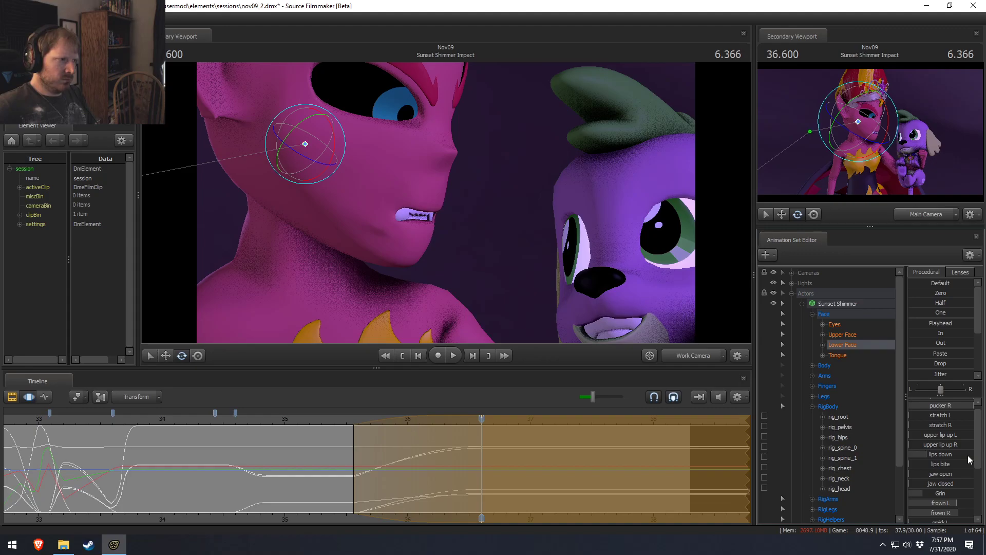
scroll(937, 502, "down", 2)
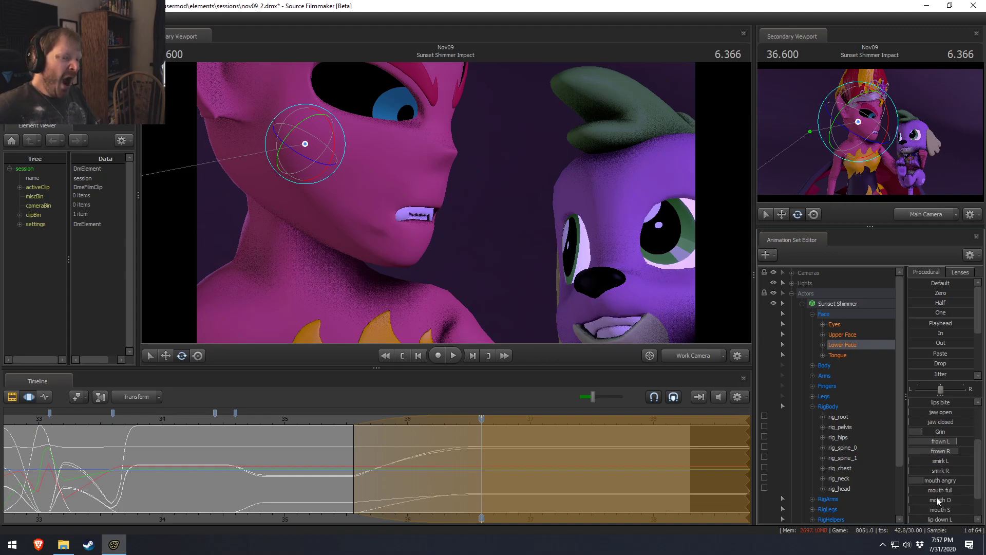
scroll(954, 501, "up", 2)
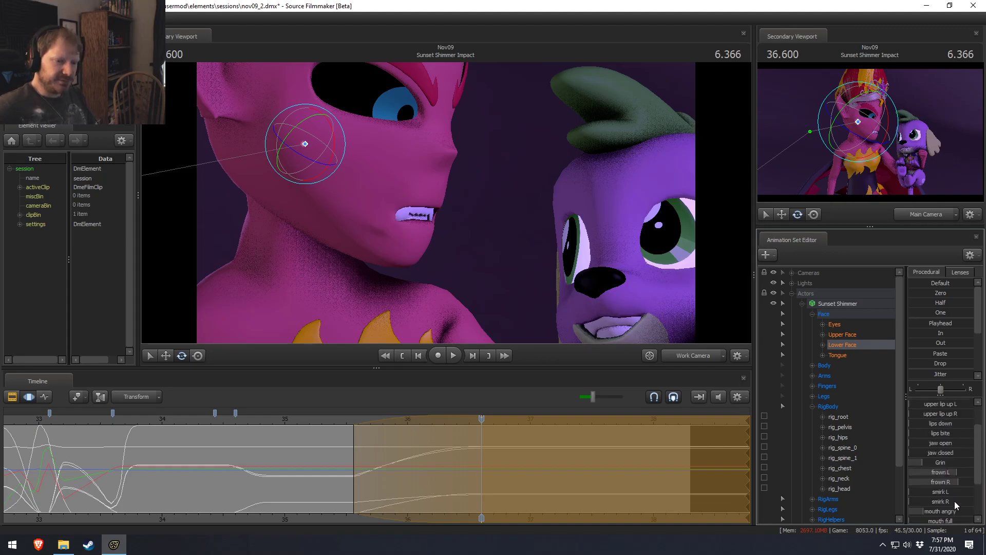
Raise upper lip up L and upper lip up R to bare the teeth and slightly reduce mouth angry.
left_click_drag(933, 440, 948, 445)
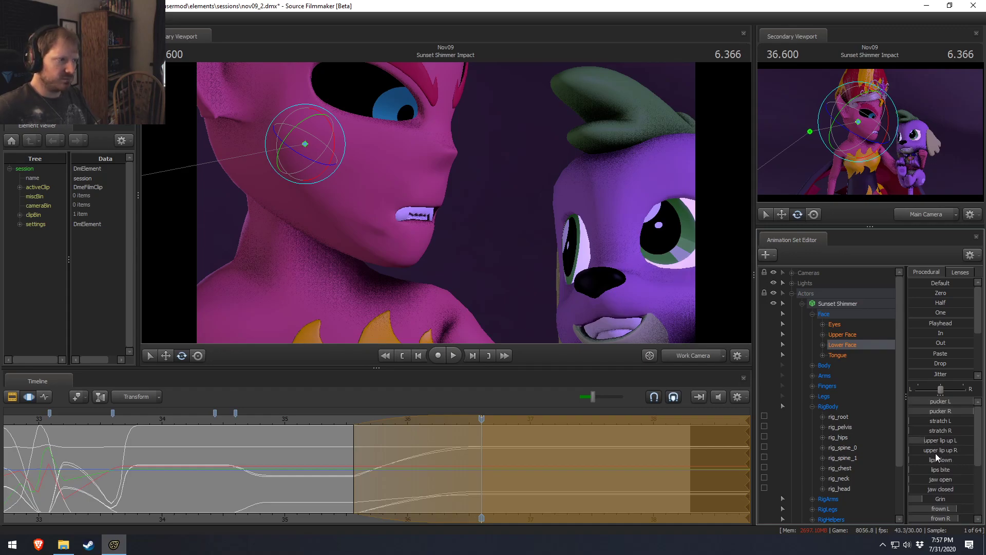
left_click_drag(932, 449, 945, 451)
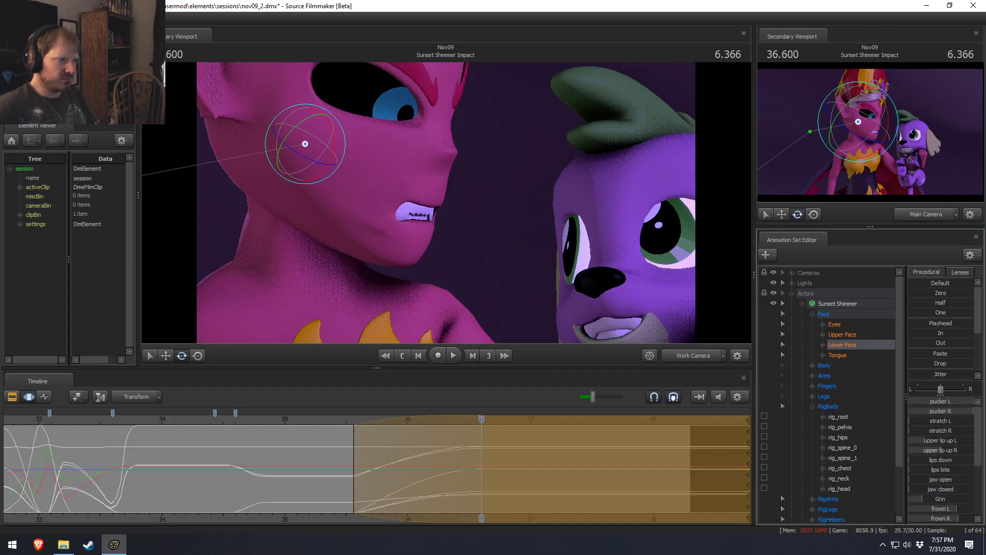
scroll(940, 475, "down", 2)
left_click_drag(948, 487, 940, 488)
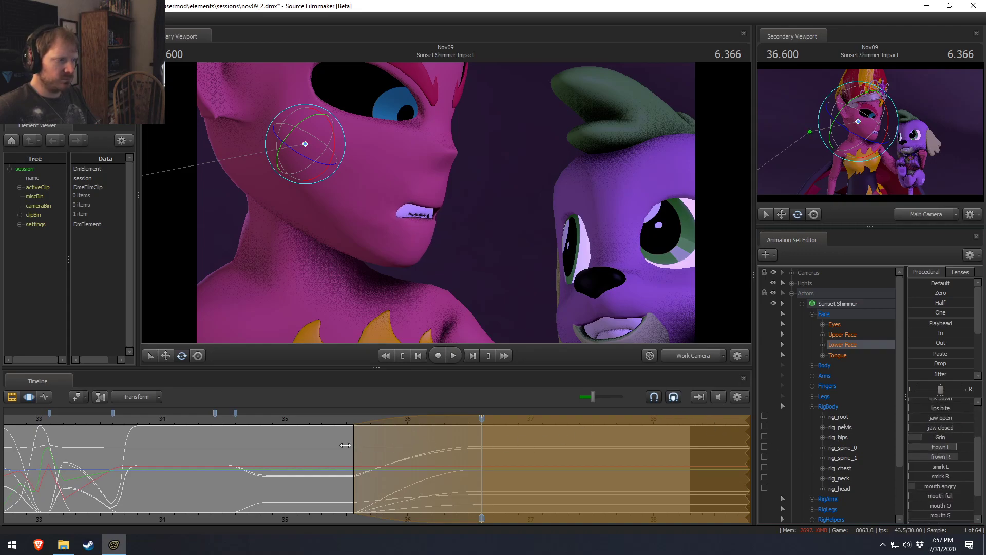
Switch the primary viewport to the Main Camera and play back the new expression.
key("space")
key("space")
left_click(677, 355)
key("space")
key("space")
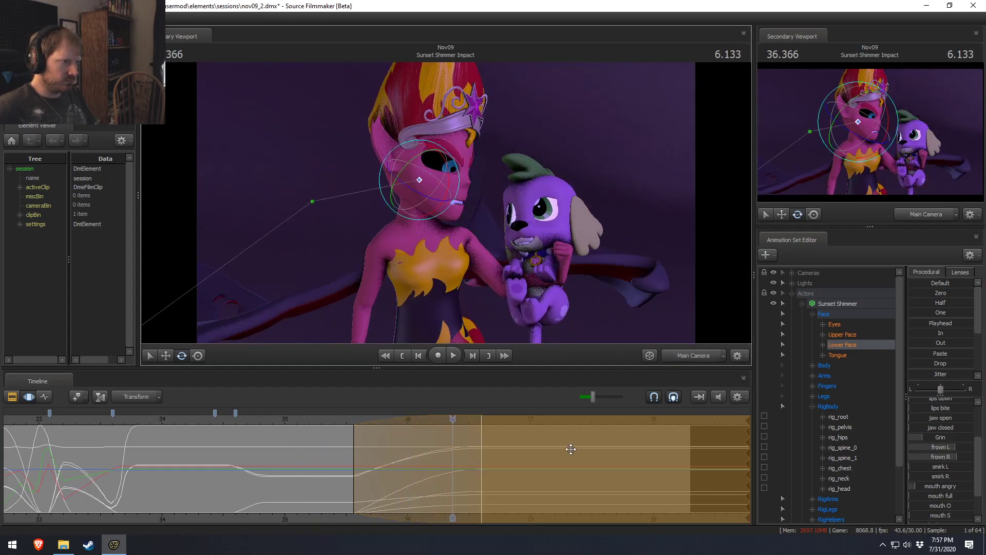
Replay the shot, then set the time selection to ramp in from about 35.7 to 36.633 seconds.
key("space")
key("space")
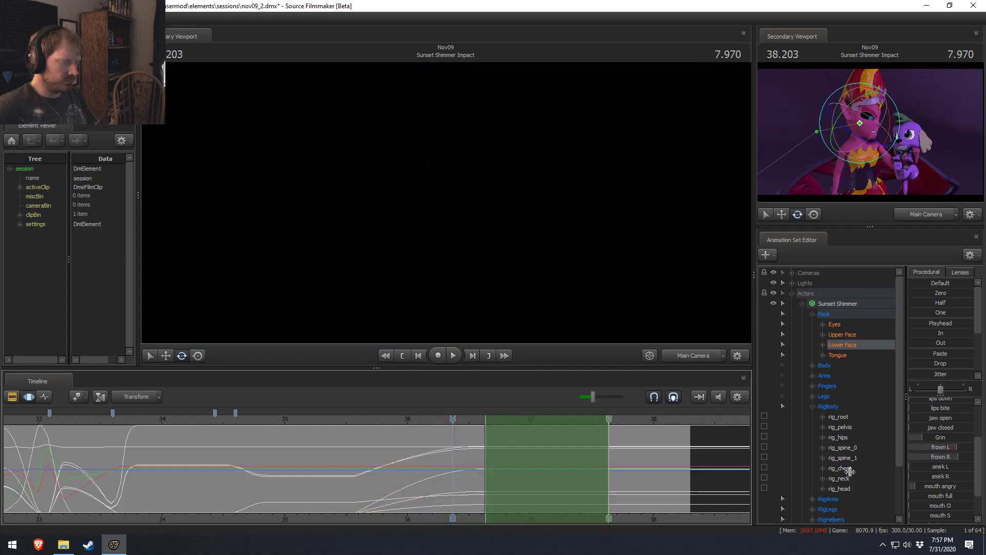
left_click_drag(459, 445, 363, 476)
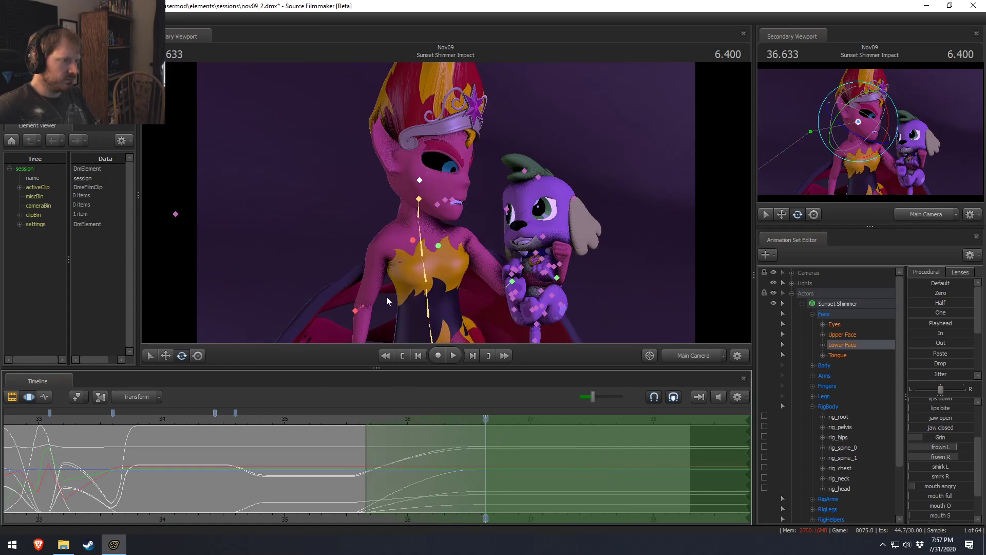
Try rotating Sunset Shimmer's rig_pelvis, rig_spine_0 and rig_spine_1 together.
left_click(422, 312)
left_click(426, 298, "ctrl+shift")
left_click(425, 272, "ctrl+shift")
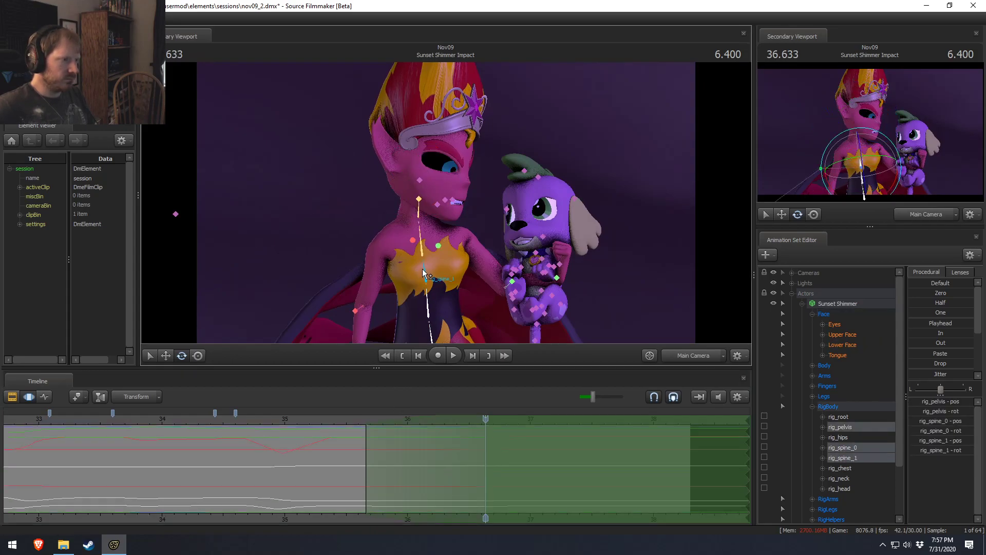
left_click_drag(448, 283, 568, 208)
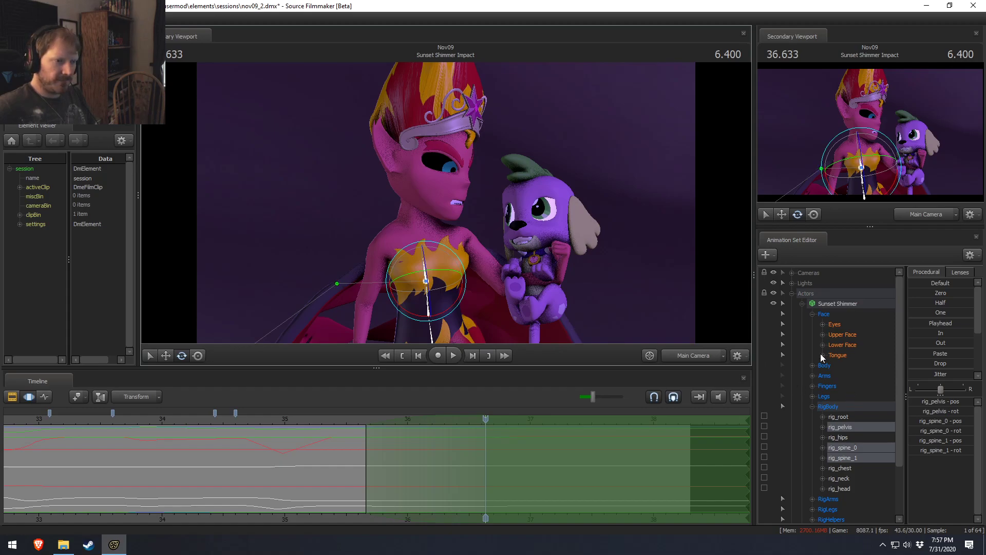
Expand Spike's Body controls in the animation set.
scroll(822, 354, "down", 2)
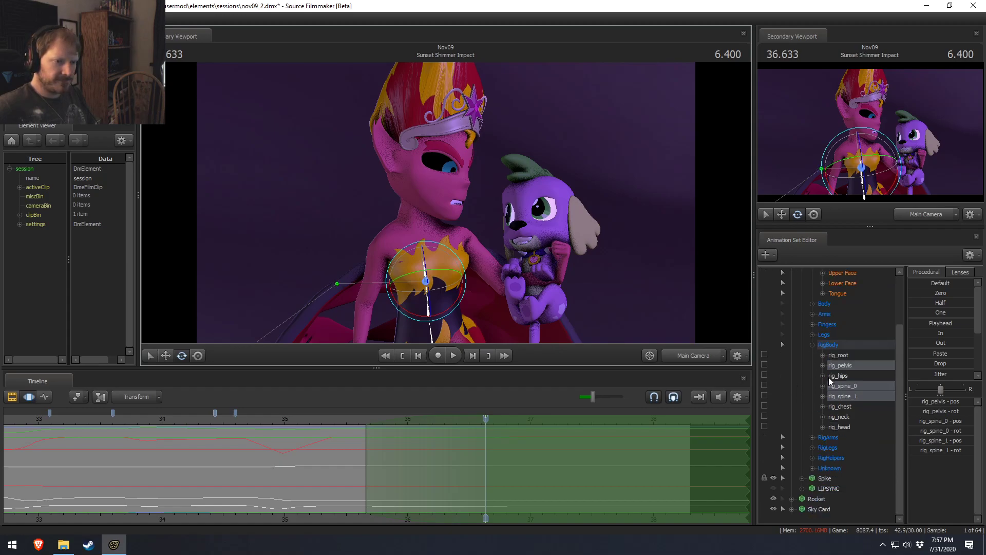
left_click(802, 479)
scroll(819, 508, "down", 2)
left_click(812, 437)
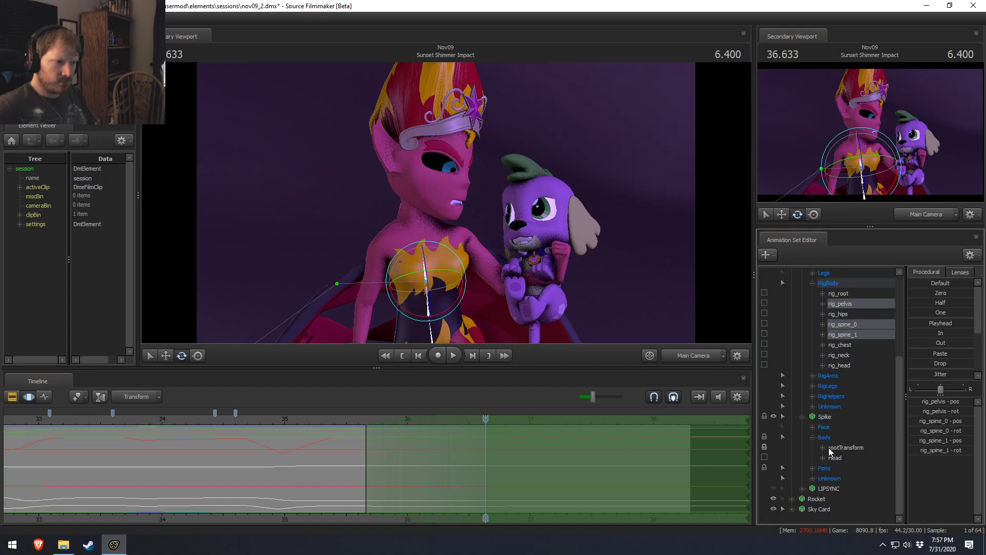
Try moving Sunset Shimmer's rig_hand_L, the hand that holds Spike.
left_click(567, 283)
key("w")
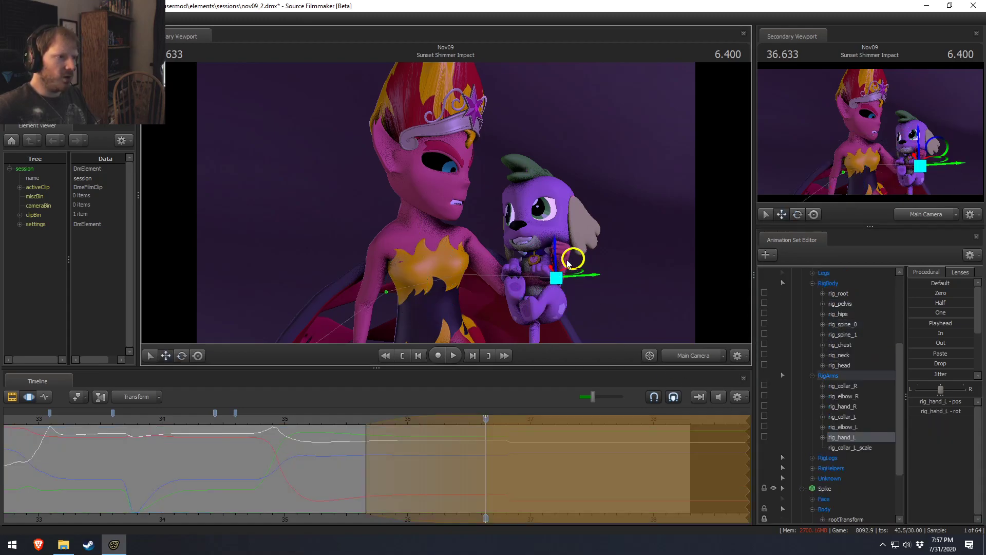
mouse_move(569, 285)
left_mouse_down()
mouse_move(535, 250)
mouse_move(558, 276)
left_mouse_up()
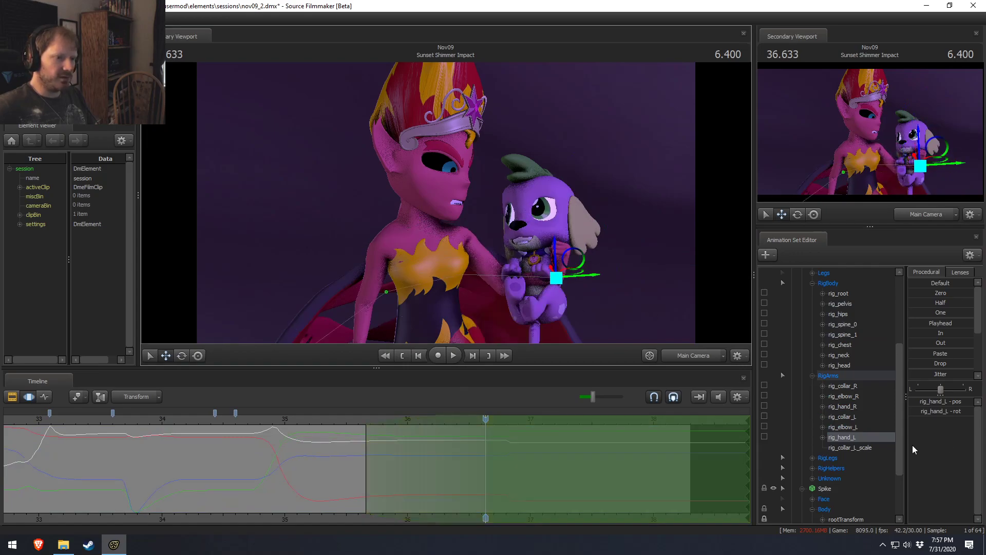
Expand Spike's Pony group and its Pony Body controls in the animation set.
scroll(852, 435, "up", 3)
scroll(851, 435, "up", 1)
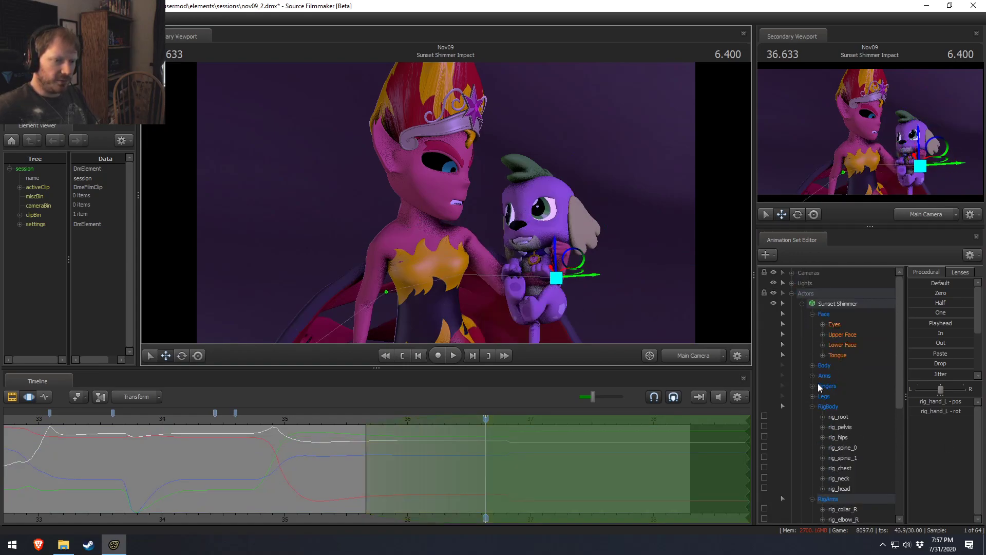
scroll(816, 389, "down", 6)
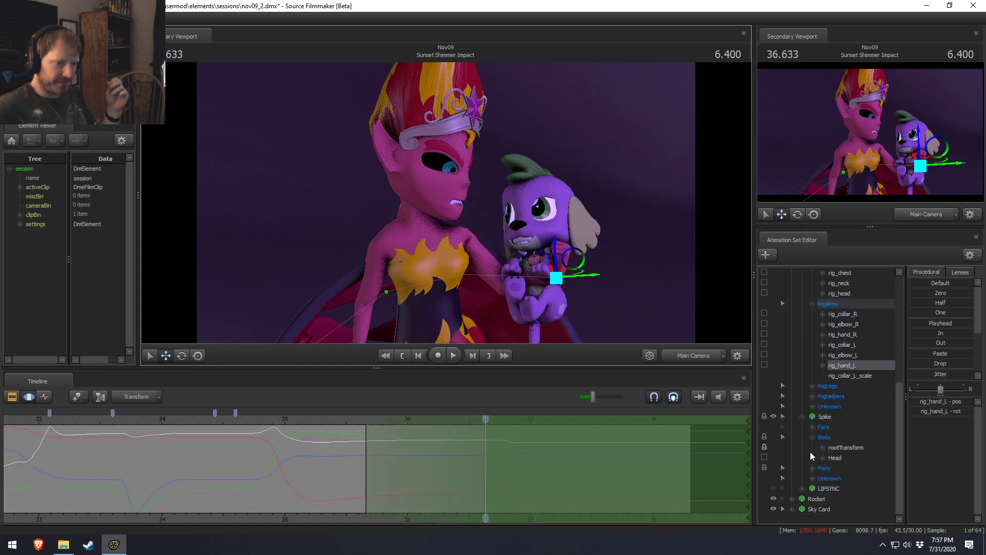
left_click(813, 468)
left_click(823, 488)
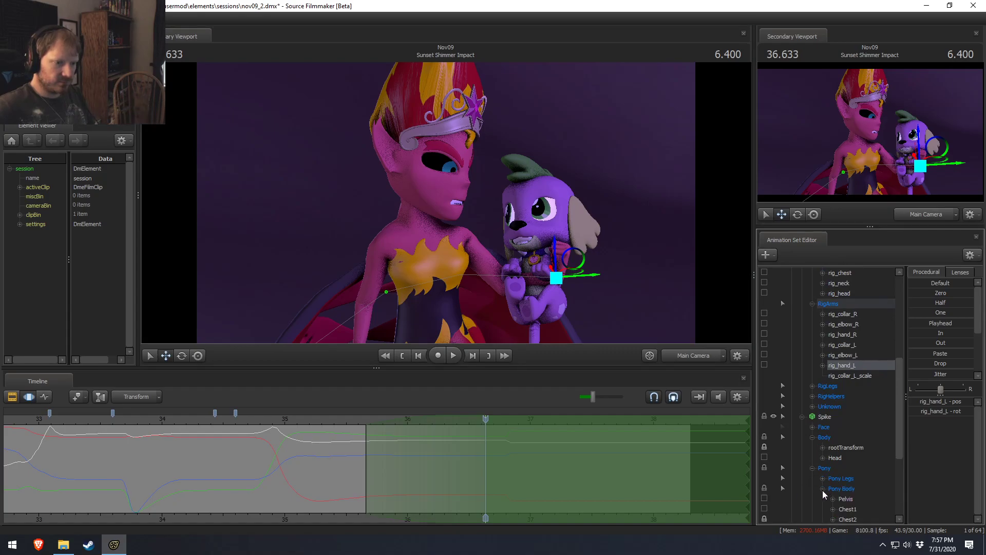
scroll(786, 504, "down", 1)
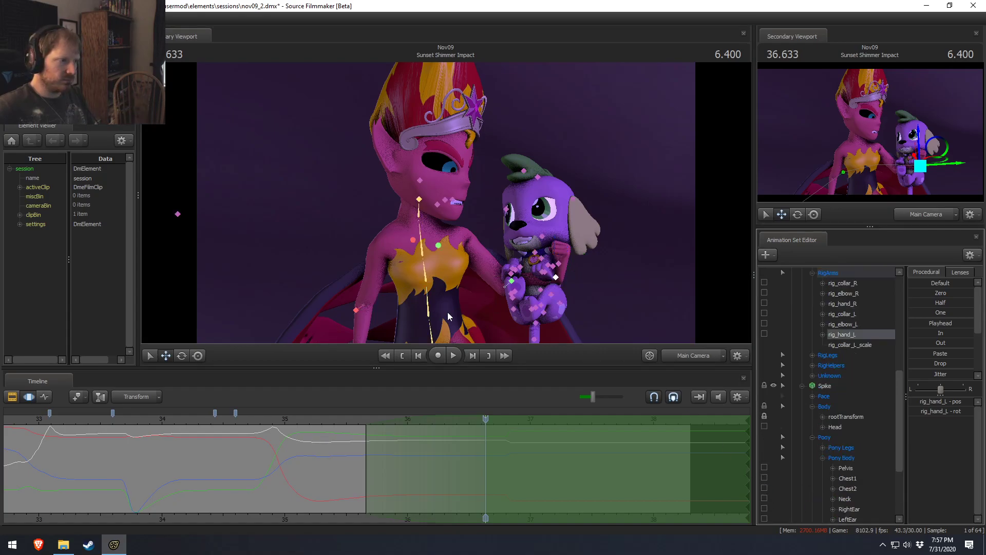
Rotate rig_pelvis, rig_spine_0 and rig_spine_1 together so Sunset Shimmer's upper body leans away from Spike.
left_click(421, 239)
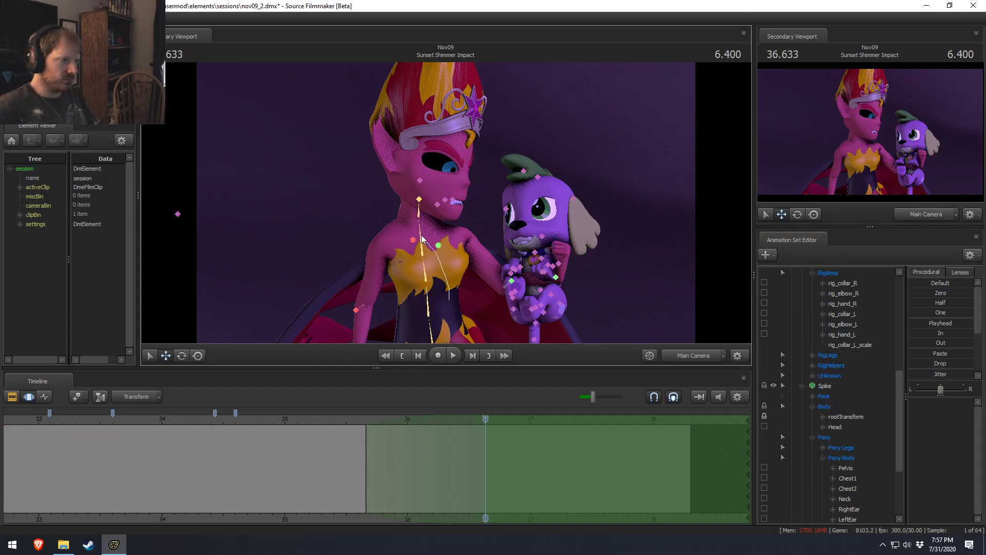
left_click(434, 334)
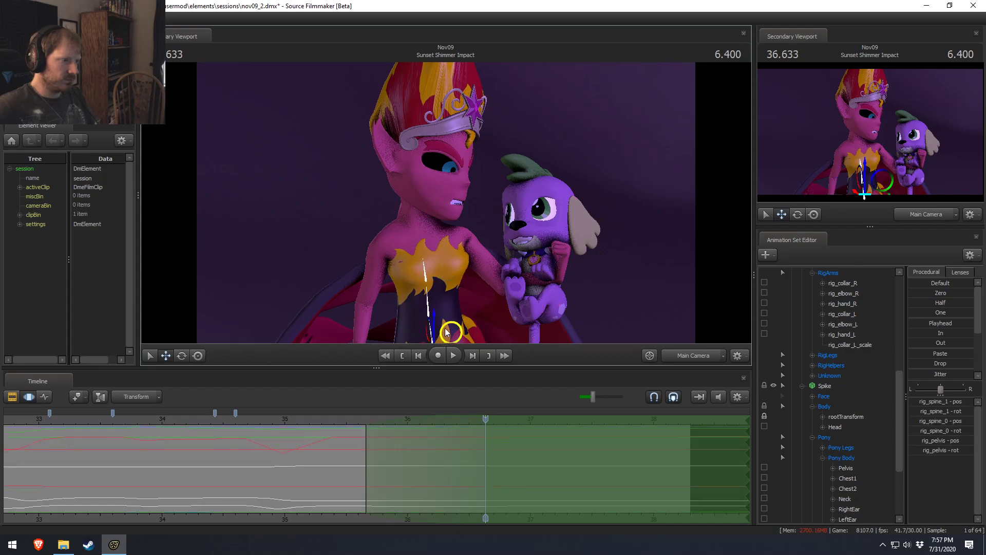
left_click_drag(445, 327, 507, 297)
Rotate and shift rig_hand_L slightly so Spike sits closer to Sunset Shimmer's body.
left_click(556, 277)
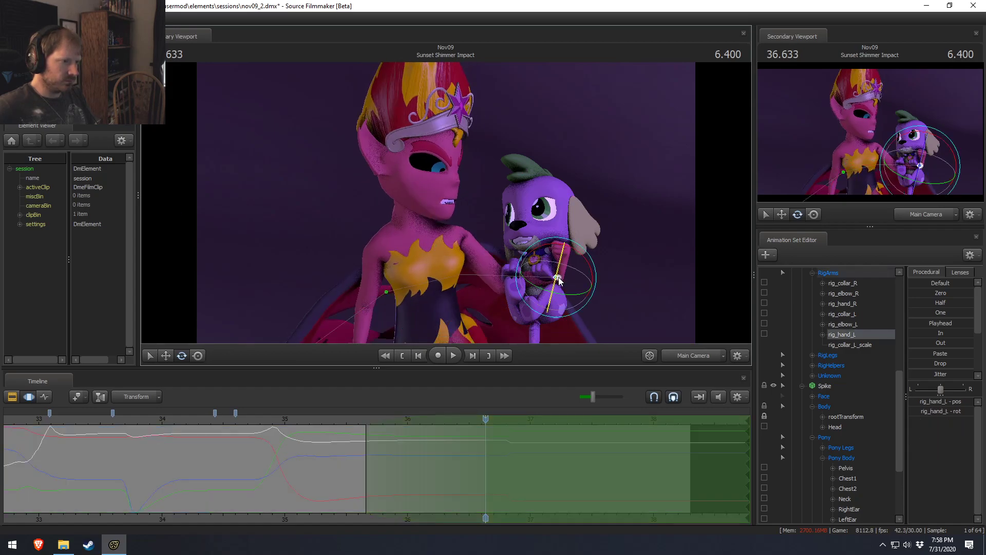
left_click_drag(579, 263, 570, 264)
key("w")
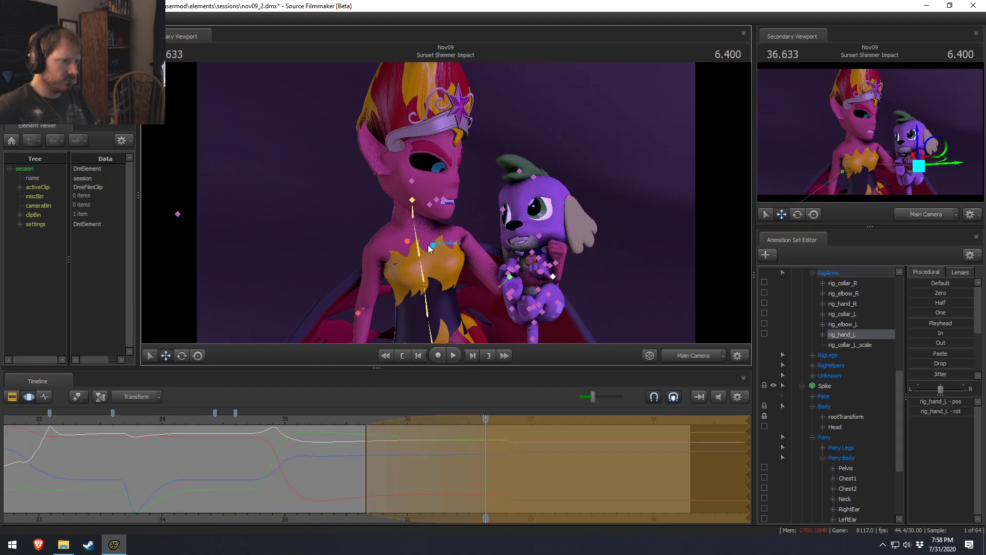
Rotate rig_neck to adjust the tilt of Sunset Shimmer's head.
left_click(430, 224)
key("e")
mouse_move(431, 205)
left_mouse_down()
mouse_move(416, 226)
mouse_move(430, 230)
mouse_move(446, 211)
mouse_move(435, 226)
left_mouse_up()
Play the animation from 35.466 seconds to review the lean, then return to 36.633 seconds.
left_click(344, 423)
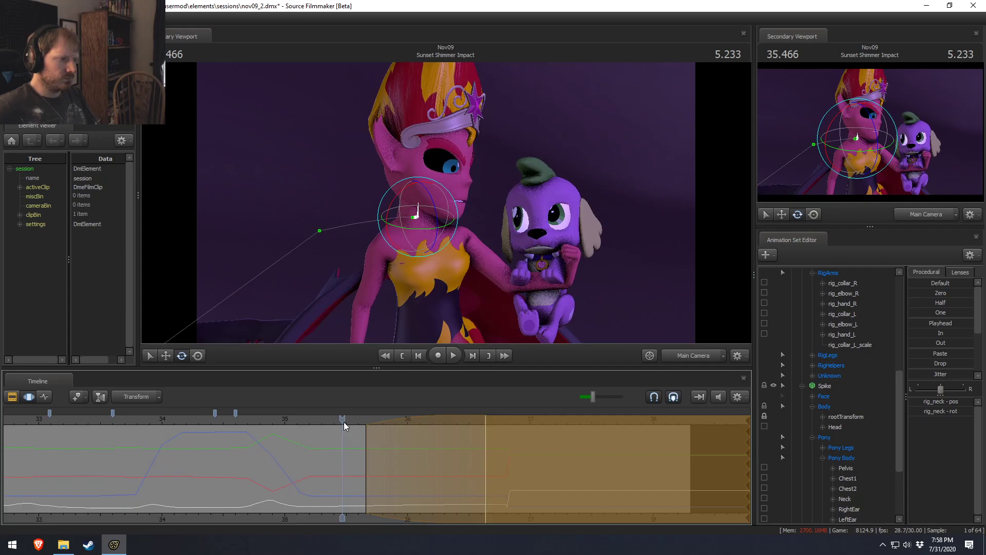
key("space")
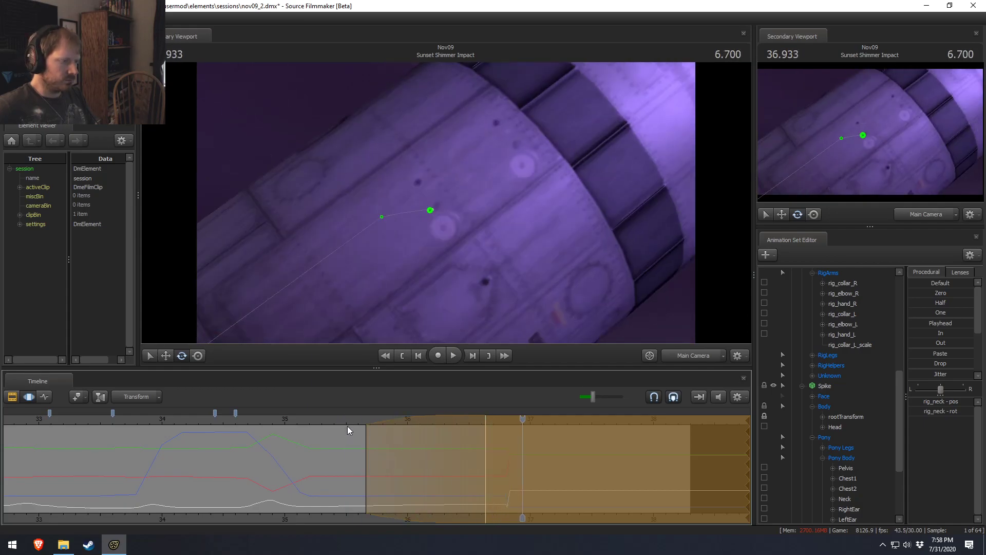
key("space")
left_click(486, 443)
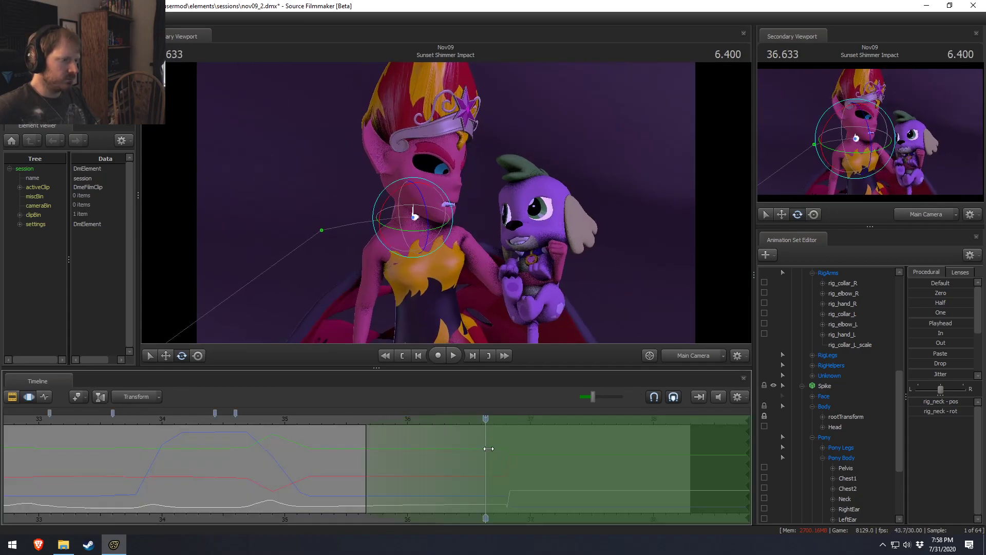
Switch to the Work Camera and rotate Sunset Shimmer's rig_hand_R.
left_click(699, 355)
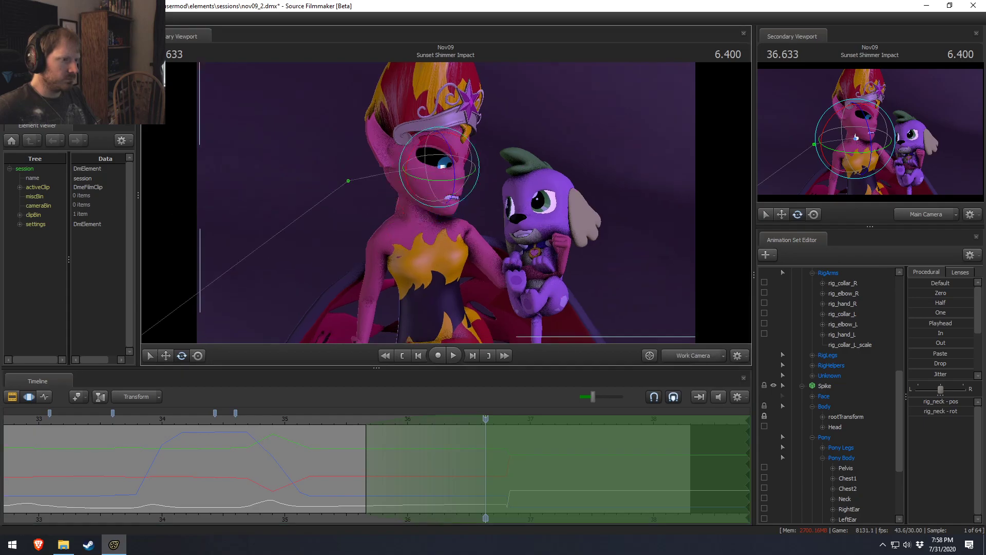
left_click(394, 267)
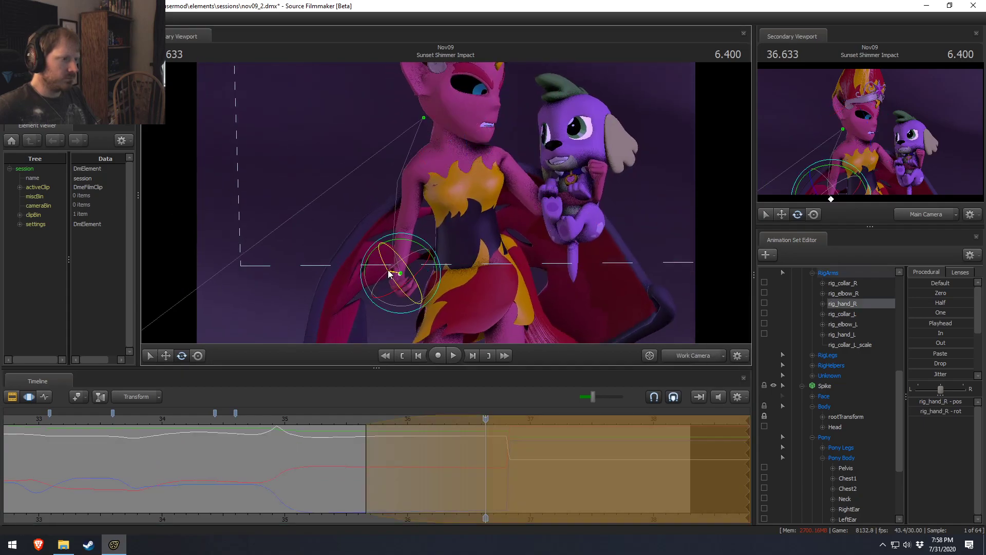
left_click_drag(388, 268, 401, 280)
right_click_drag(400, 280, 437, 282)
left_click_drag(437, 282, 524, 259)
Move rig_hand_R up and across the front of Sunset Shimmer's waist toward Spike.
key("w")
right_click_drag(524, 260, 449, 203)
left_click_drag(493, 236, 469, 179)
right_click_drag(468, 179, 431, 187)
left_click_drag(431, 187, 369, 187)
right_click_drag(370, 187, 451, 226)
Refine the rotation of rig_hand_R in front of the waist and switch back to the move manipulator.
key("e")
left_click_drag(436, 210, 412, 220)
key("w")
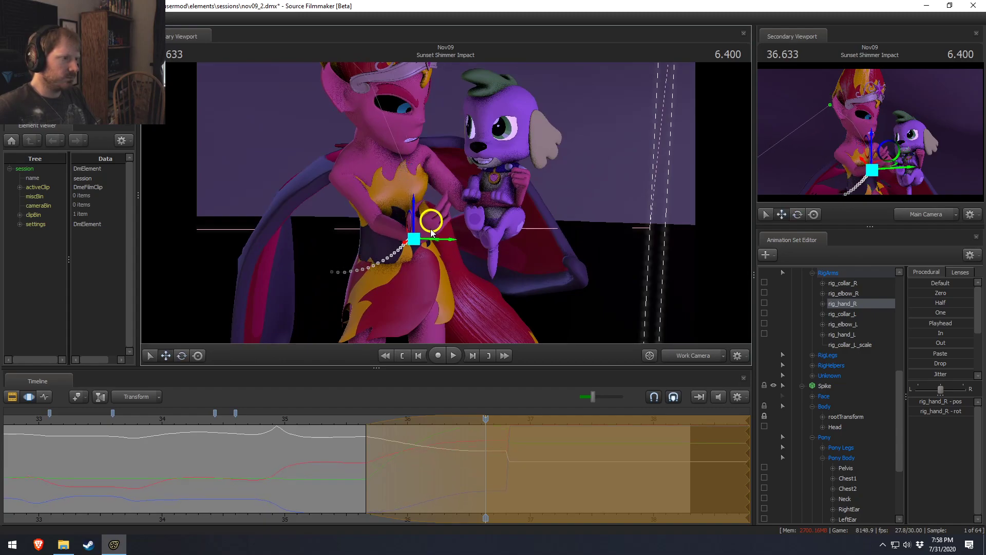
Reposition Sunset Shimmer's rig_elbow_R beside her waist at 36.633 seconds, checking the bent arm from several angles.
left_click(324, 216)
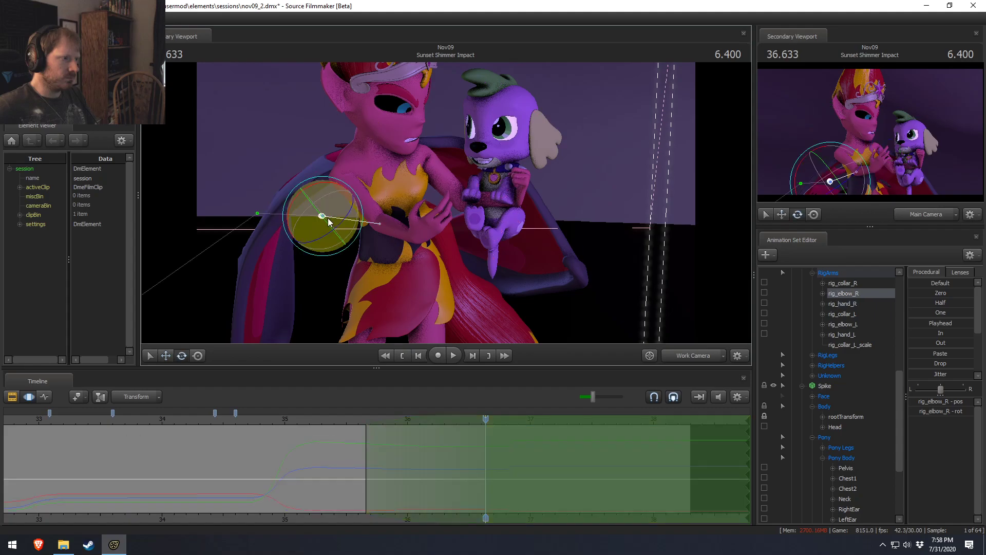
left_click_drag(324, 216, 352, 256)
left_click_drag(370, 277, 443, 205)
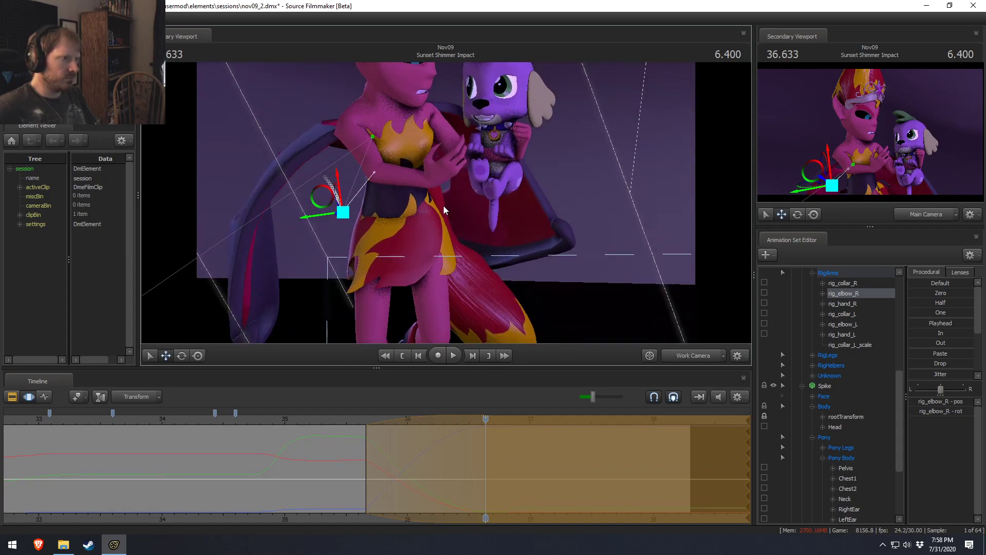
left_click_drag(342, 213, 359, 200)
mouse_move(362, 198)
left_mouse_down("alt")
mouse_move(435, 193)
mouse_move(422, 218)
mouse_move(425, 204)
mouse_move(437, 218)
mouse_move(420, 222)
mouse_move(405, 205)
mouse_move(363, 204)
mouse_move(353, 183)
left_mouse_up("alt")
Refine the rig_hand_R and rig_elbow_R pose at 36.633 seconds and play the arm movement.
left_click(428, 180)
key("e")
key("q")
left_click(359, 183)
left_click_drag(308, 231, 417, 183)
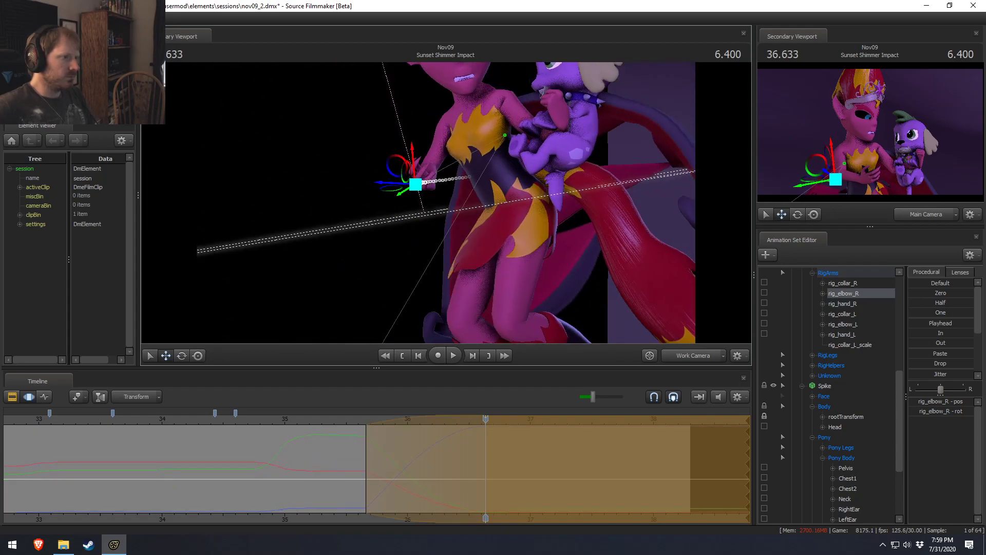
left_click(331, 423)
key("space")
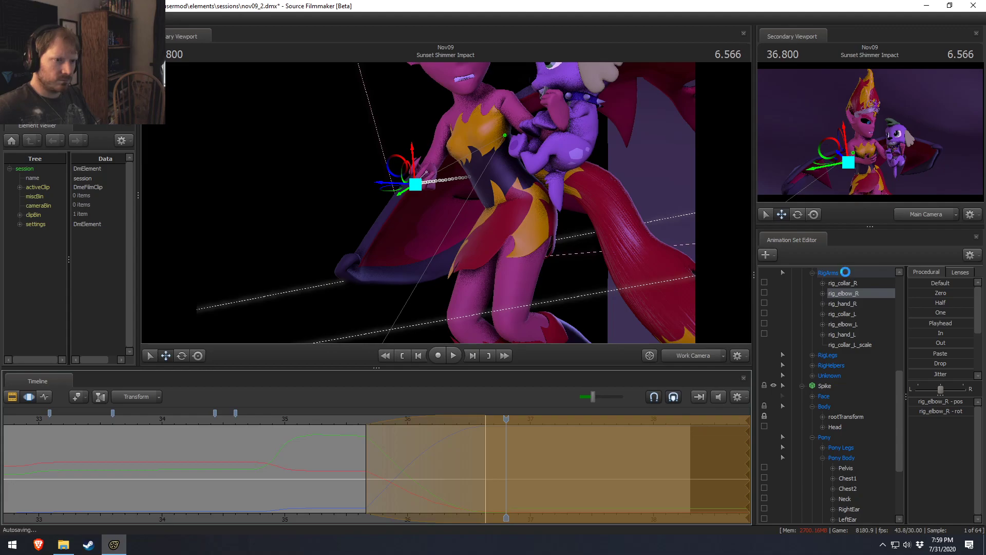
Select all of Sunset Shimmer's RigArms controls, end the time selection at 36.8 seconds, and play the arm motion.
left_click(846, 273)
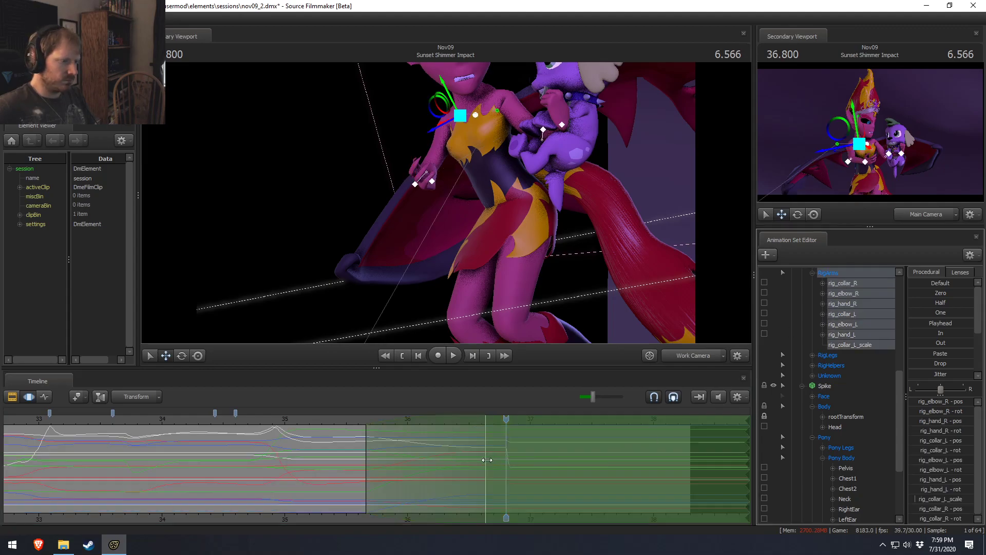
left_click(486, 460)
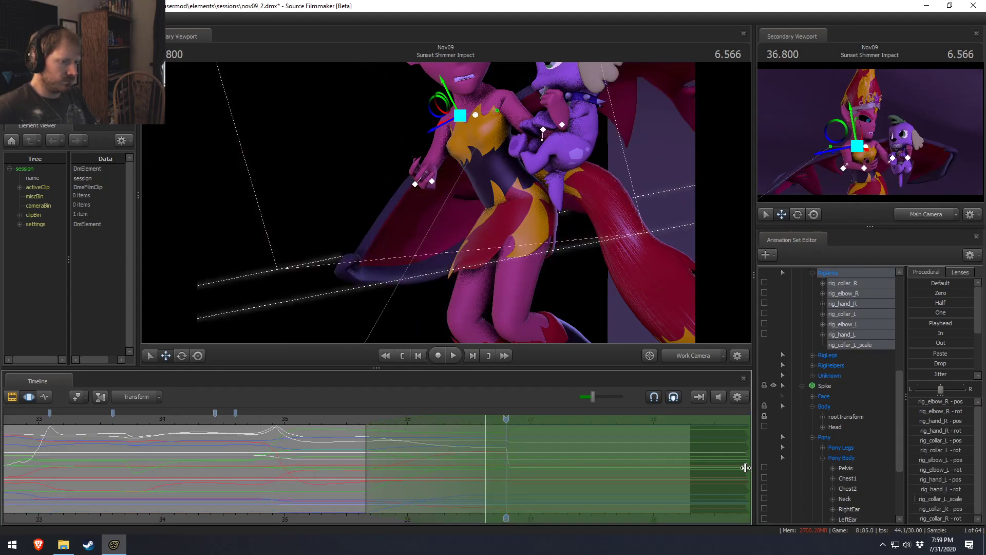
scroll(503, 483, "up", 3)
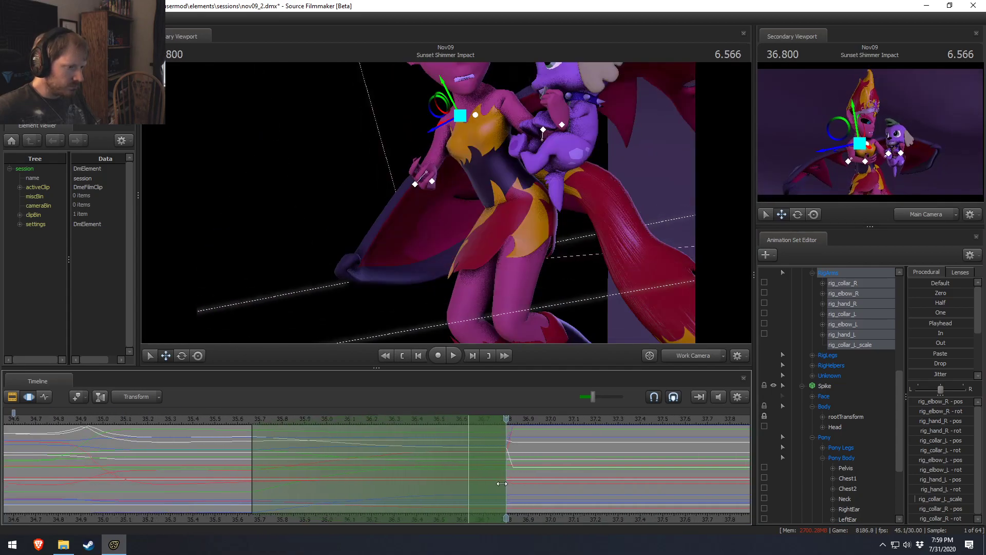
scroll(503, 484, "up", 1)
key("space")
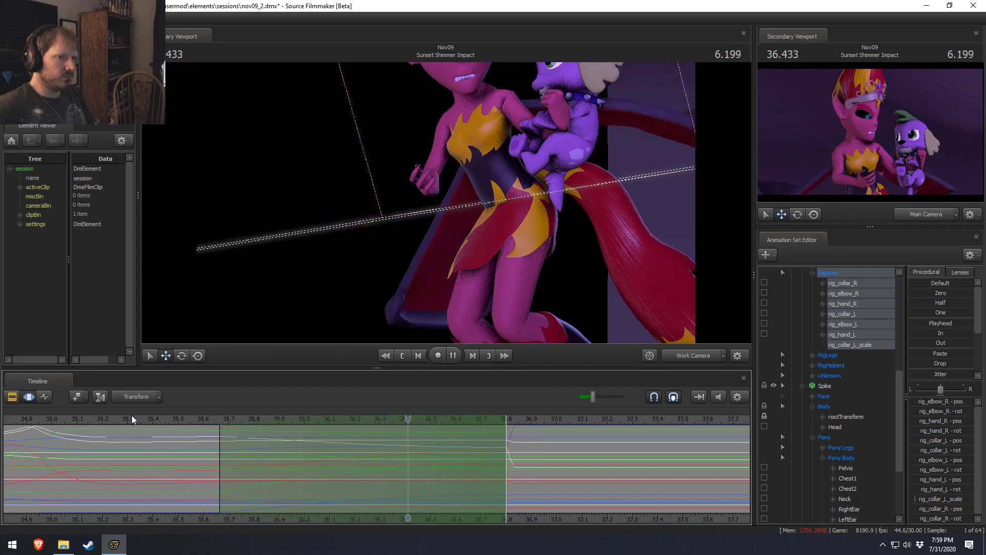
key("space")
left_click(506, 465)
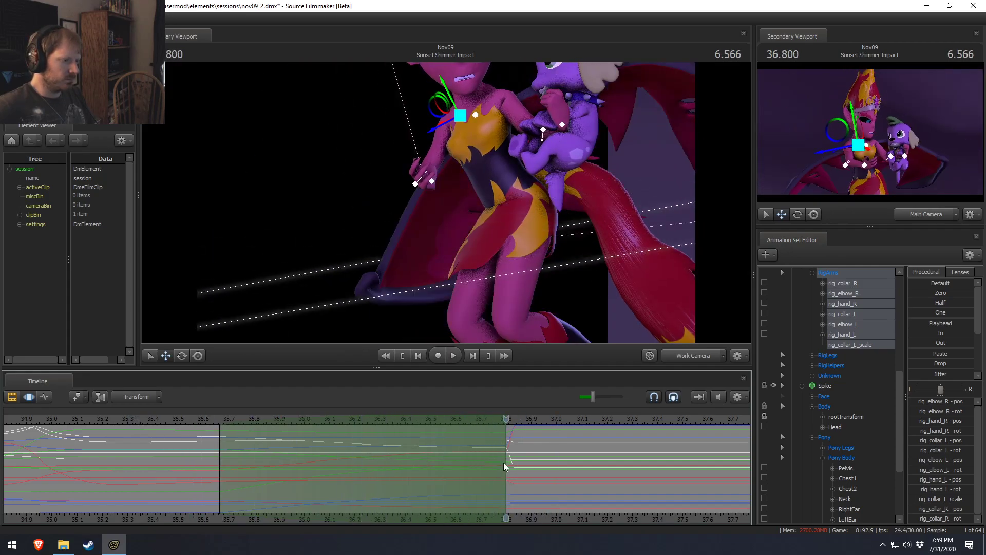
Select rig_hand_R and place both the time selection's hold point and the playhead at 36.766 seconds.
left_click_drag(495, 265, 485, 234)
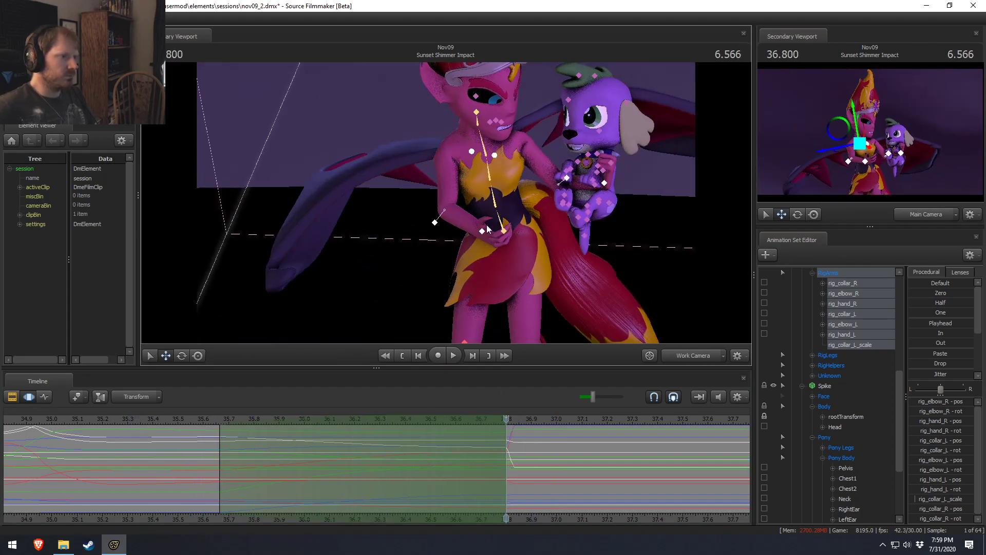
left_click(481, 231)
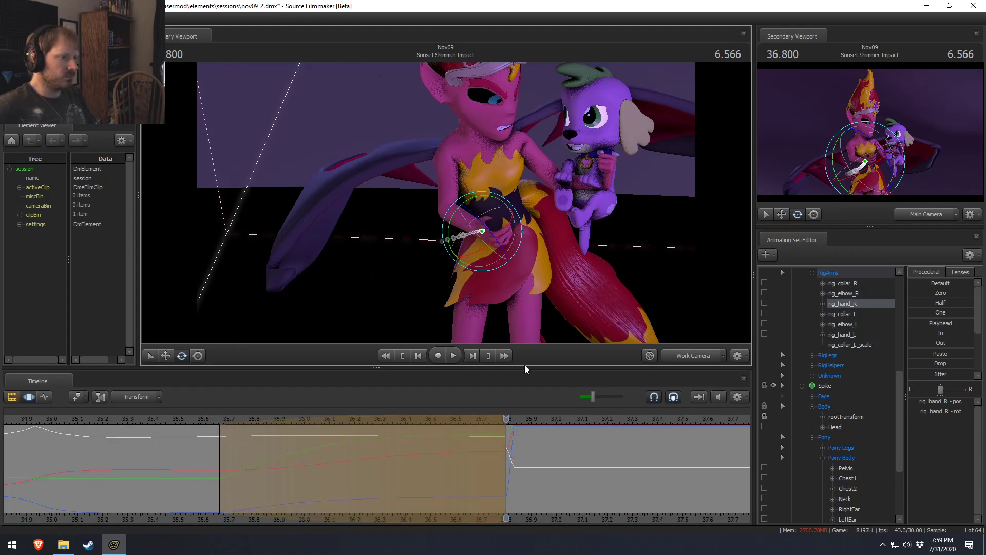
left_click_drag(503, 444, 498, 444)
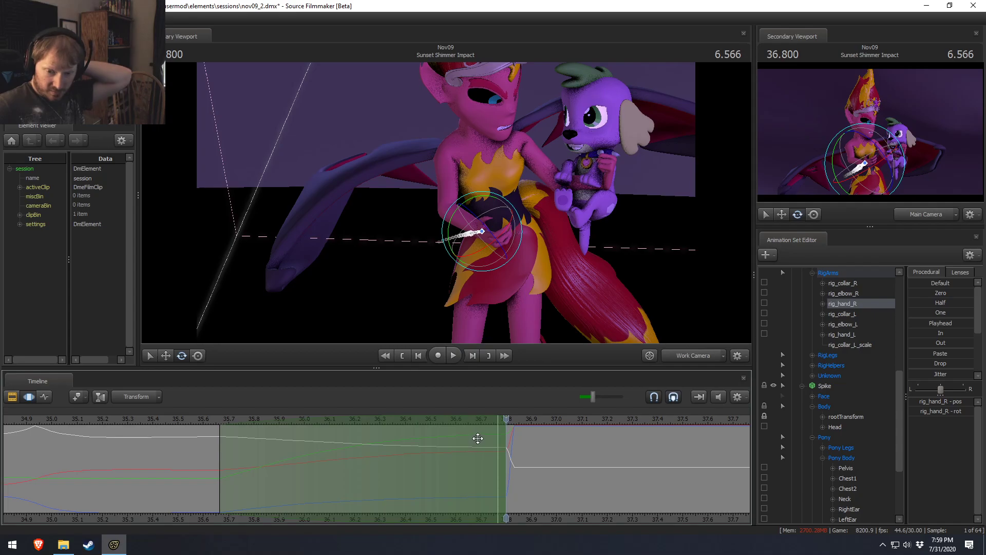
left_click(511, 420)
left_click(500, 419)
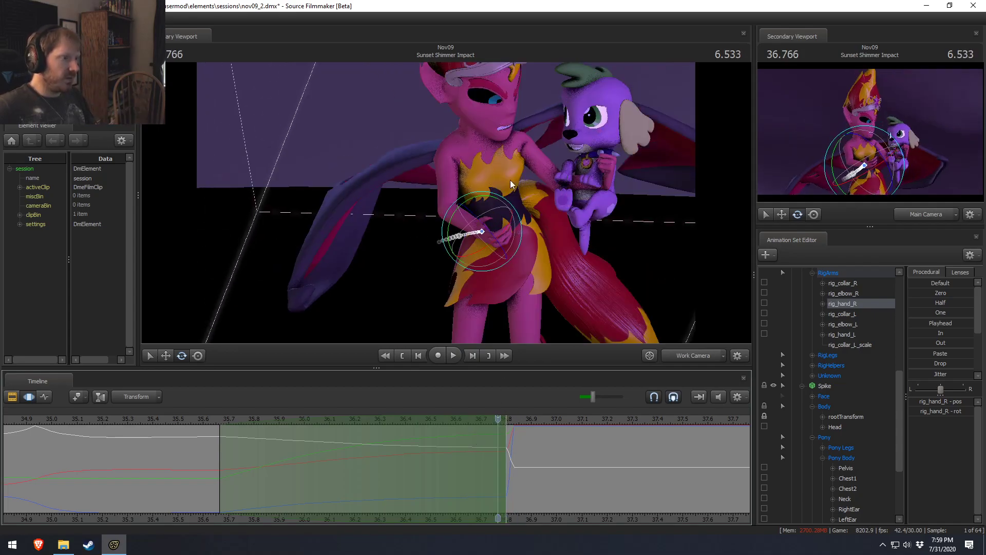
Move and rotate rig_hand_R in front of Sunset Shimmer's torso at 36.766 seconds.
left_click_drag(501, 226, 494, 215)
mouse_move(495, 215)
left_mouse_down("alt")
mouse_move(534, 231)
mouse_move(476, 227)
mouse_move(490, 200)
left_mouse_up("alt")
key("w")
key("e")
left_click_drag(503, 216, 457, 222)
Review the arm motion from before 35.7 seconds and refine rig_hand_R's position in front of the torso at 36.766 seconds.
left_click(214, 417)
key("space")
key("space")
left_click_drag(197, 419, 497, 462)
key("w")
left_click_drag(482, 192, 485, 193)
right_click_drag(492, 191, 447, 207)
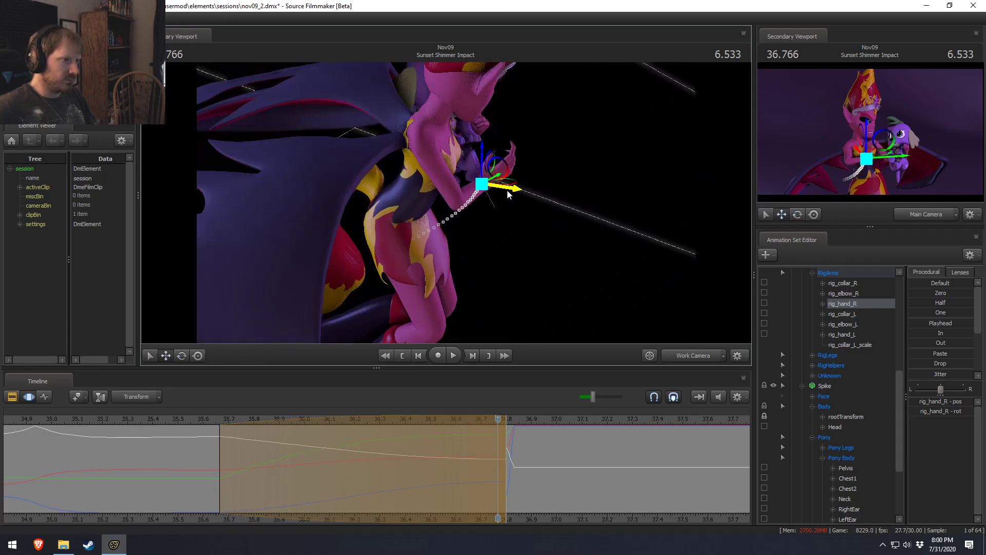
Adjust rig_elbow_R and rig_collar_R to suit the raised right hand at 36.766 seconds.
left_click_drag(574, 183, 421, 218, "alt")
key("e")
left_click(411, 196)
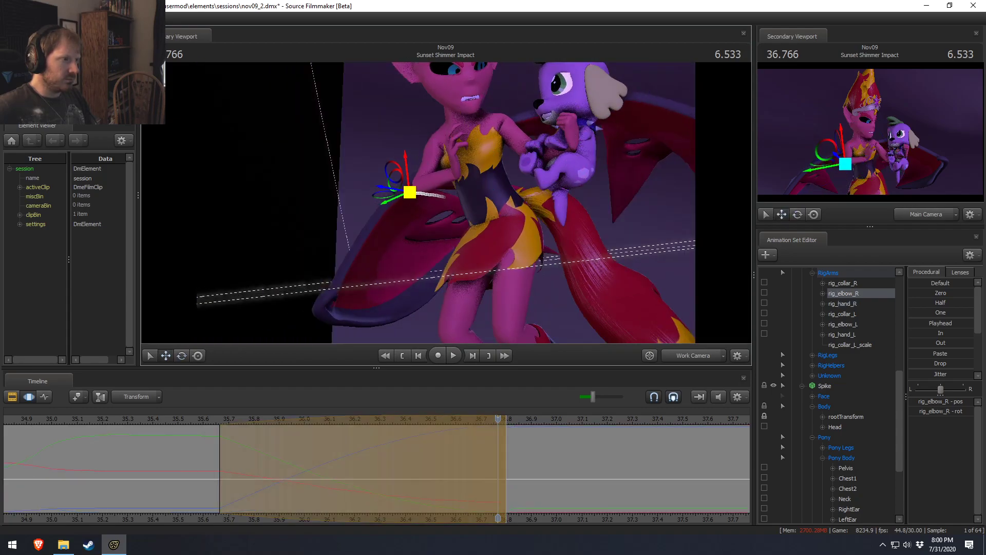
left_click(458, 136)
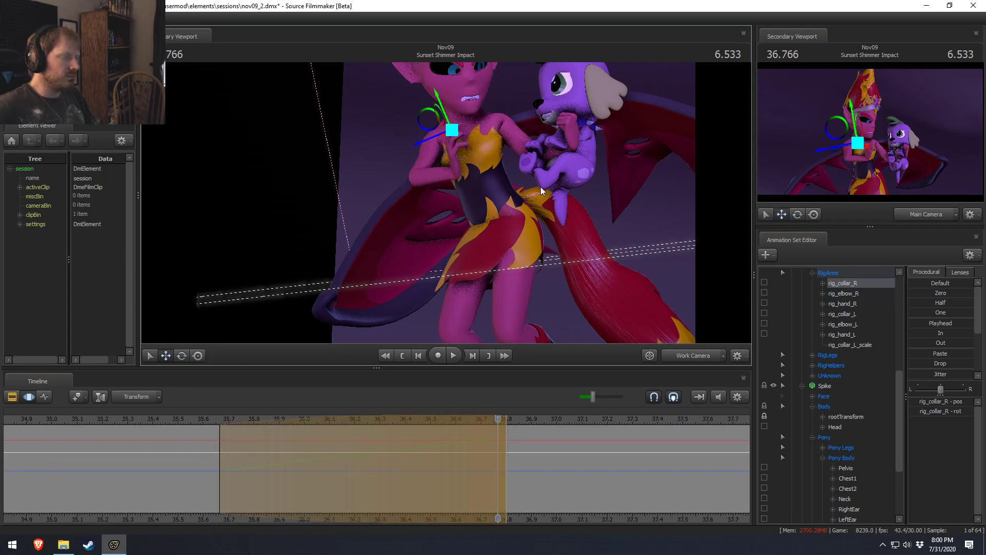
Review the motion through the Main Camera and set a time selection around 36.166 seconds, ending at 36.8 seconds.
key("space")
key("space")
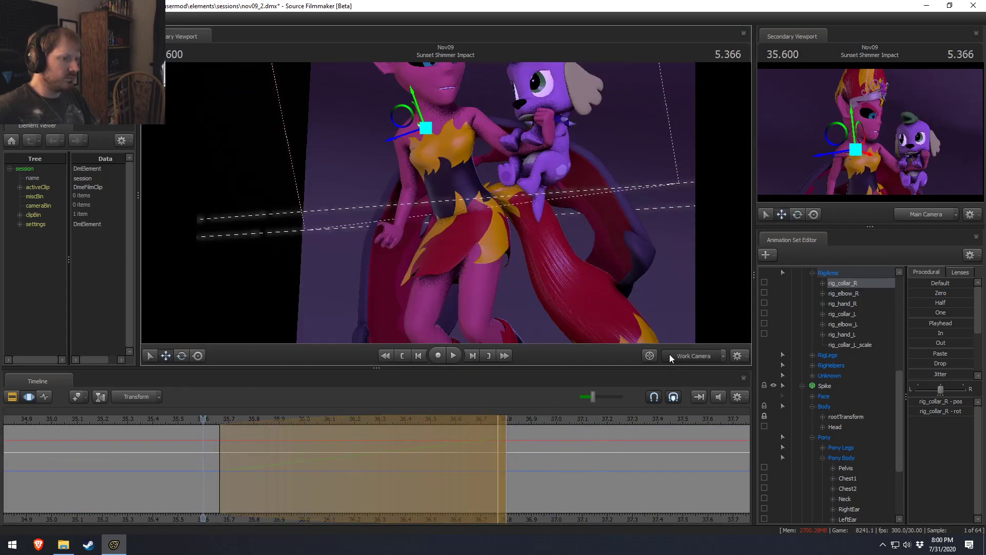
key("space")
middle_click_drag(344, 455, 347, 475)
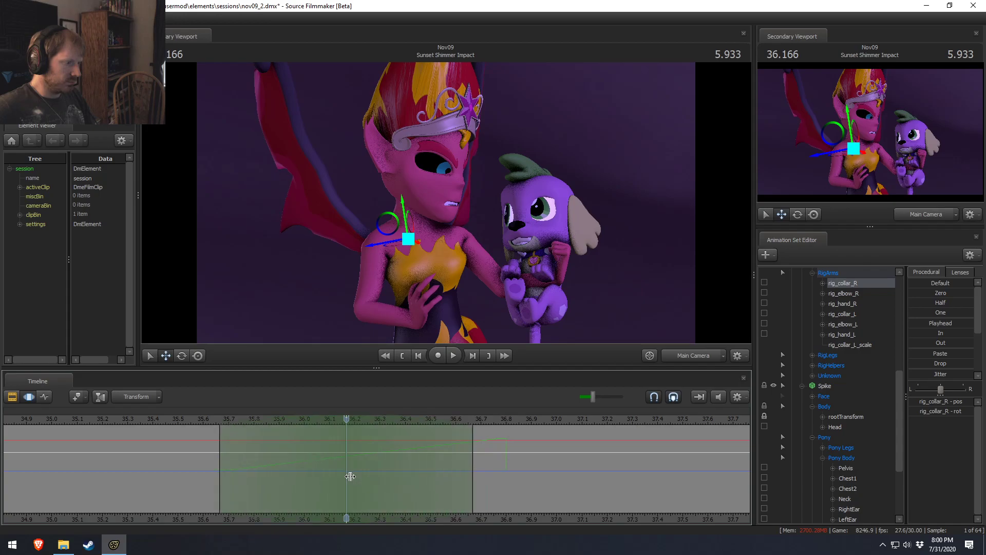
left_click_drag(473, 457, 507, 457)
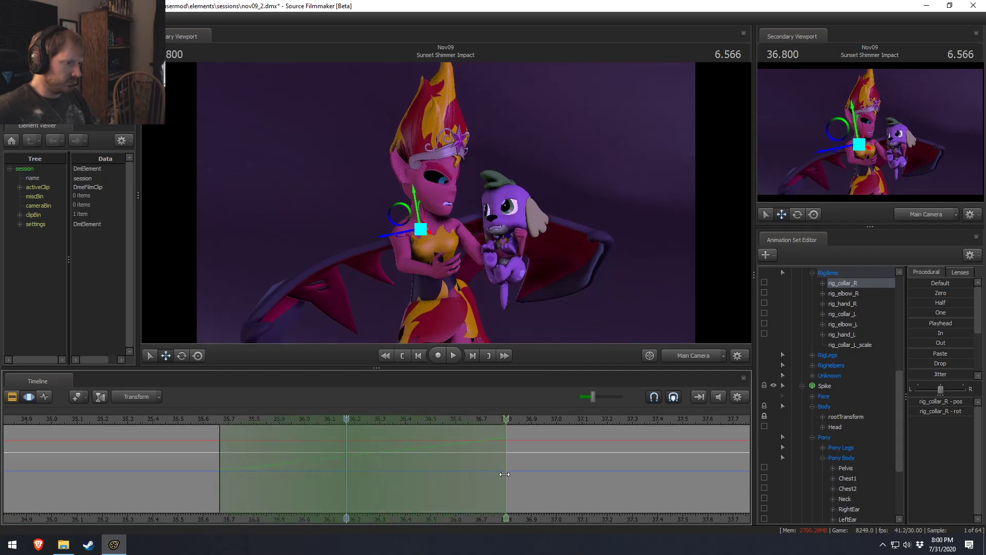
Try rotating rig_hand_R at 36.166 seconds in Transform mode and play the result.
left_click(415, 315)
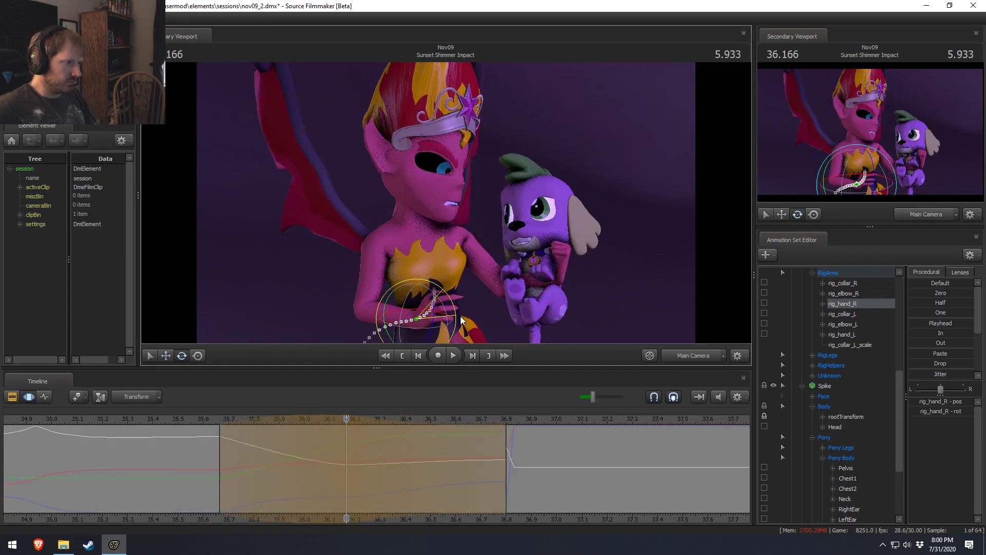
left_click(452, 356)
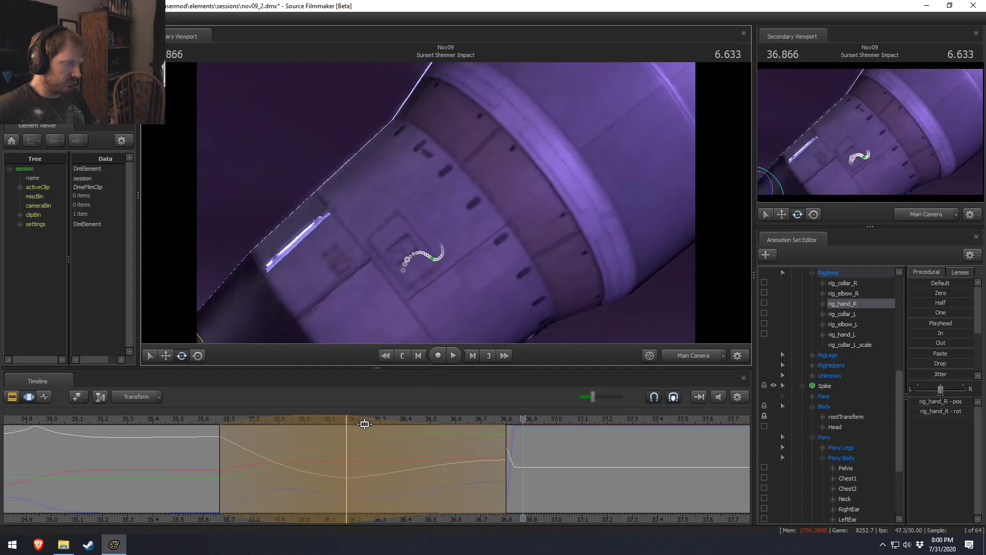
left_click(216, 423)
key("space")
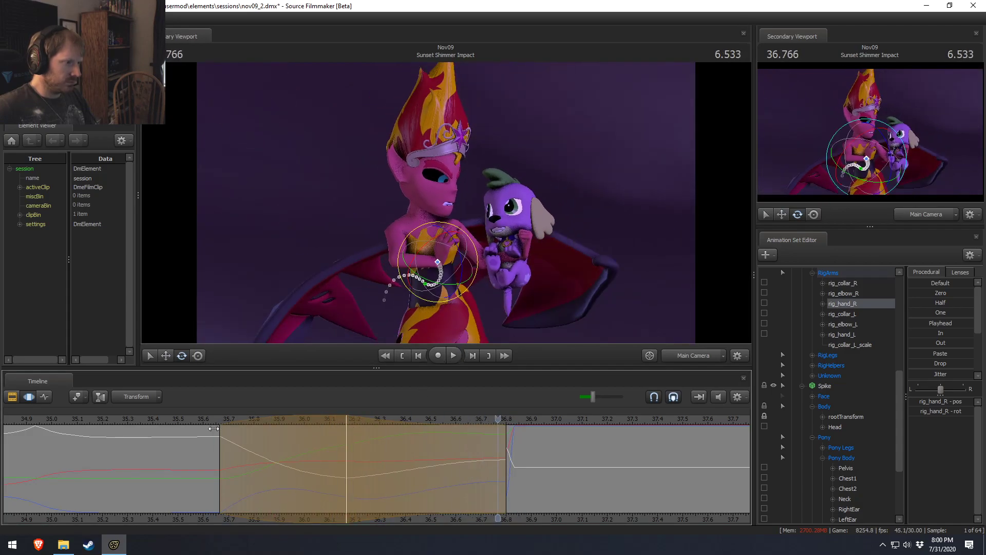
left_click_drag(201, 426, 347, 446)
Change the manipulation mode to Offset, rotate rig_hand_R at 36.166 seconds, and play the hand motion.
left_click(137, 397)
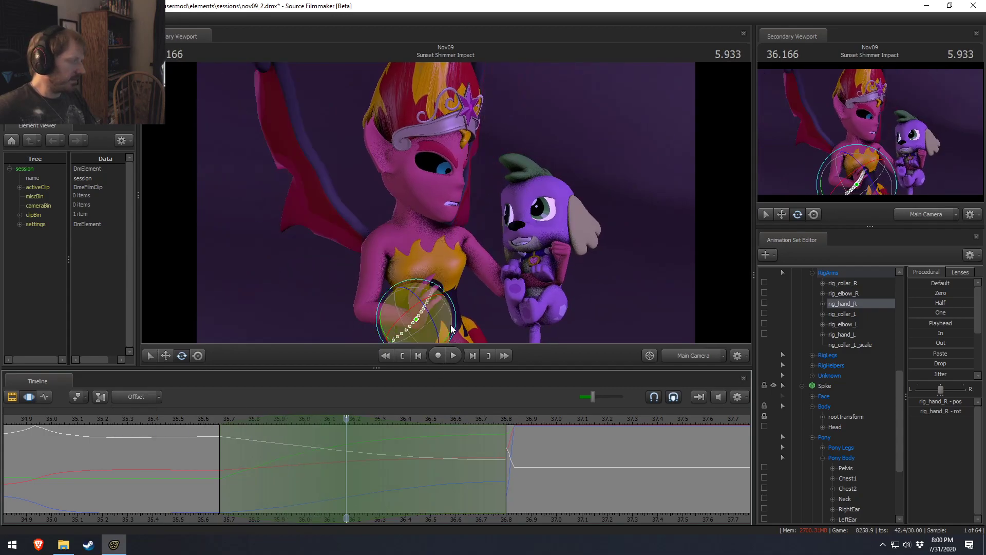
left_click_drag(429, 290, 445, 297)
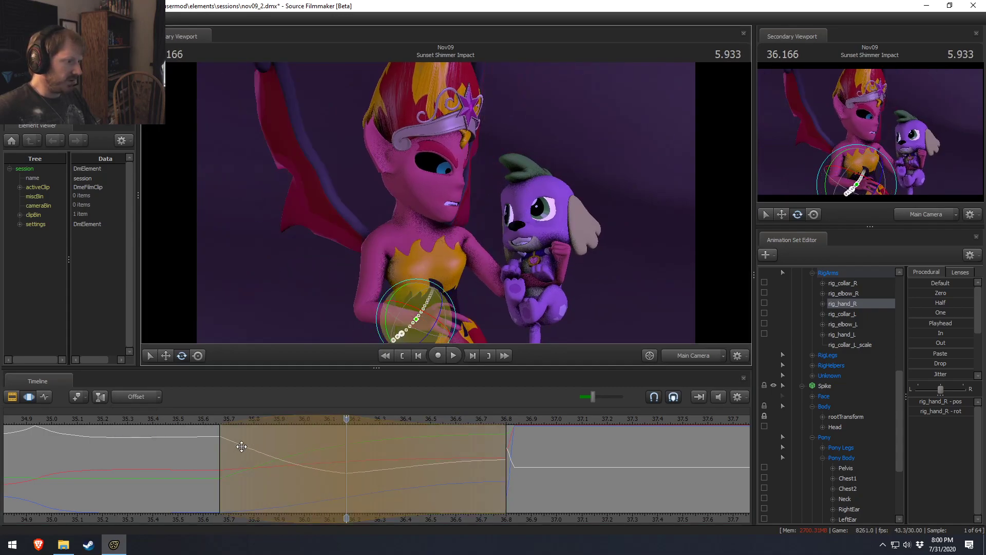
key("space")
left_click_drag(210, 438, 339, 472)
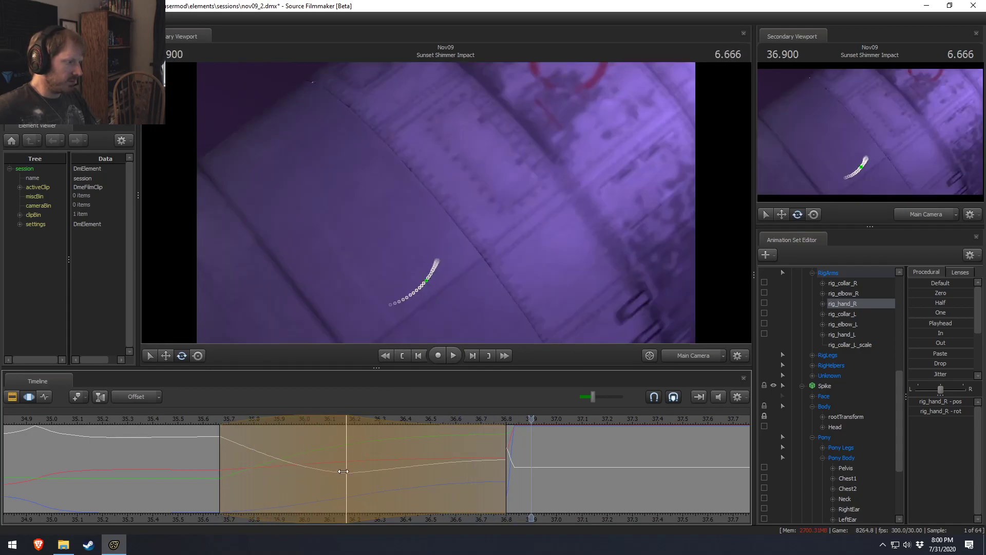
Extend the time selection's start back to about 35.23 seconds and review the hand motion up to 36.1 seconds.
left_click_drag(220, 463, 95, 421)
key("space")
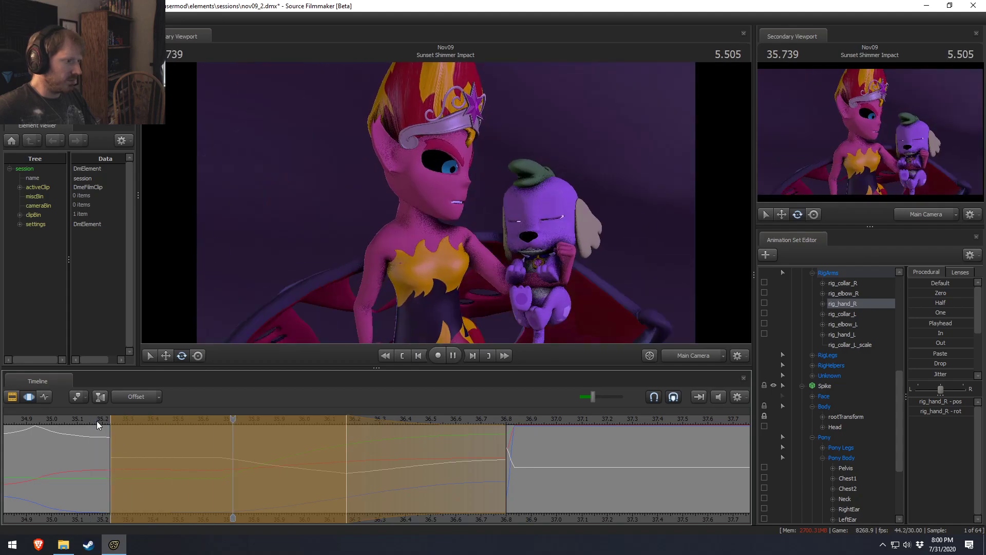
key("space")
left_click_drag(99, 436, 330, 459)
Switch to the Work Camera, rotate rig_hand_R further at 36.1 seconds, and play the motion from 35.133 seconds.
left_click(683, 354)
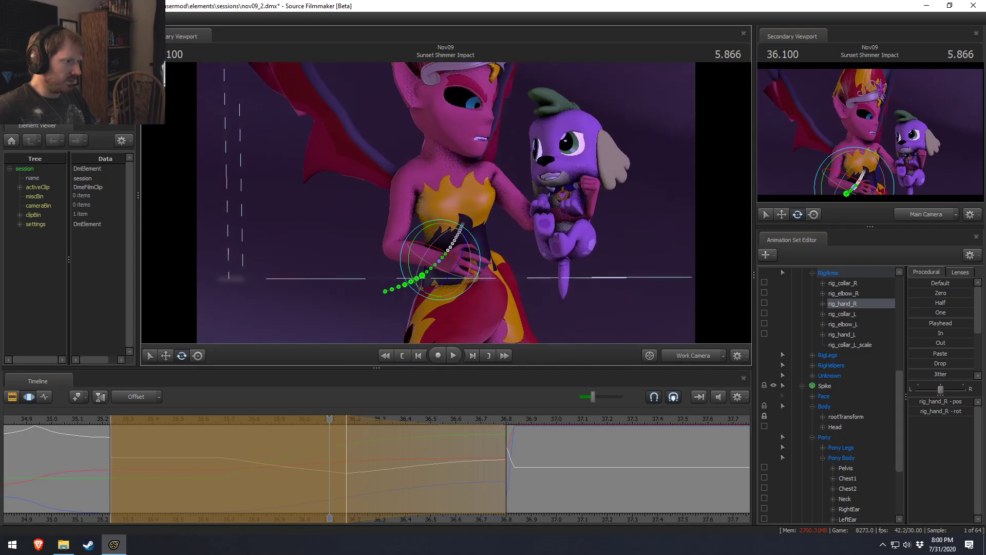
left_click_drag(466, 221, 468, 230, "alt")
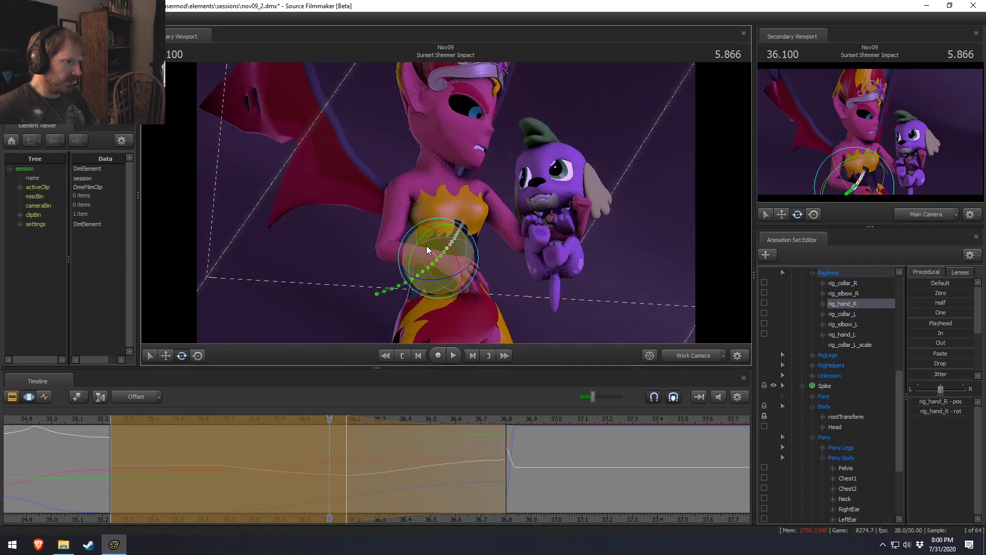
key("space")
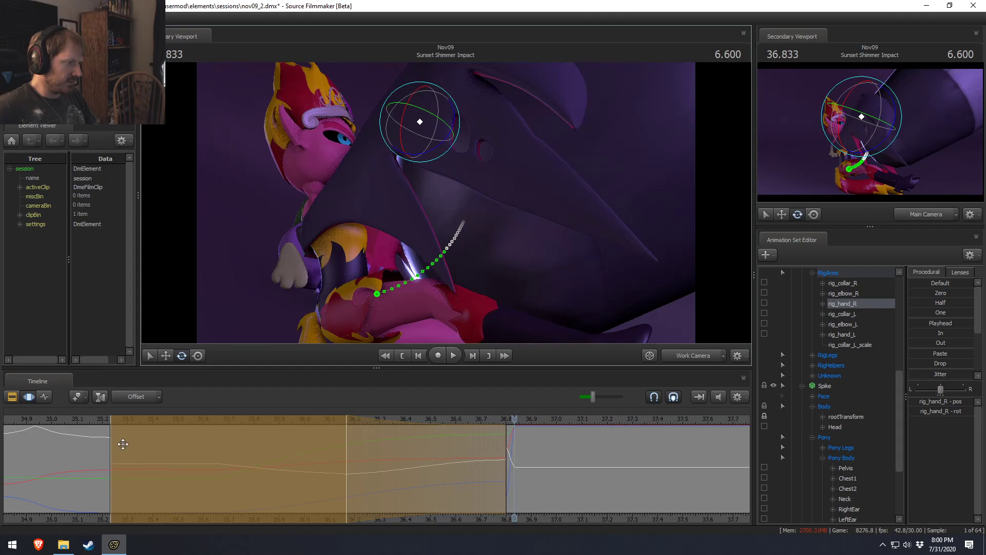
left_click(94, 422)
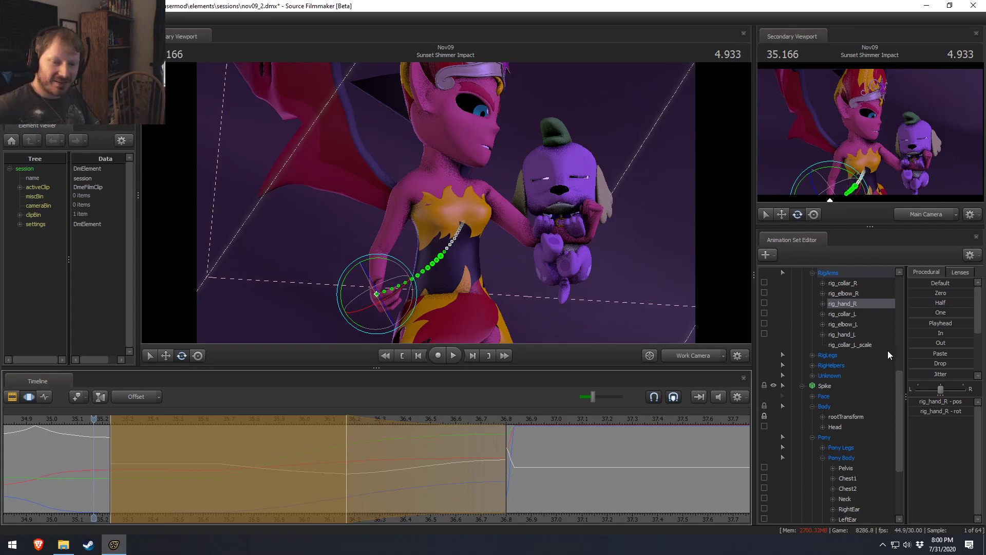
left_click(82, 418)
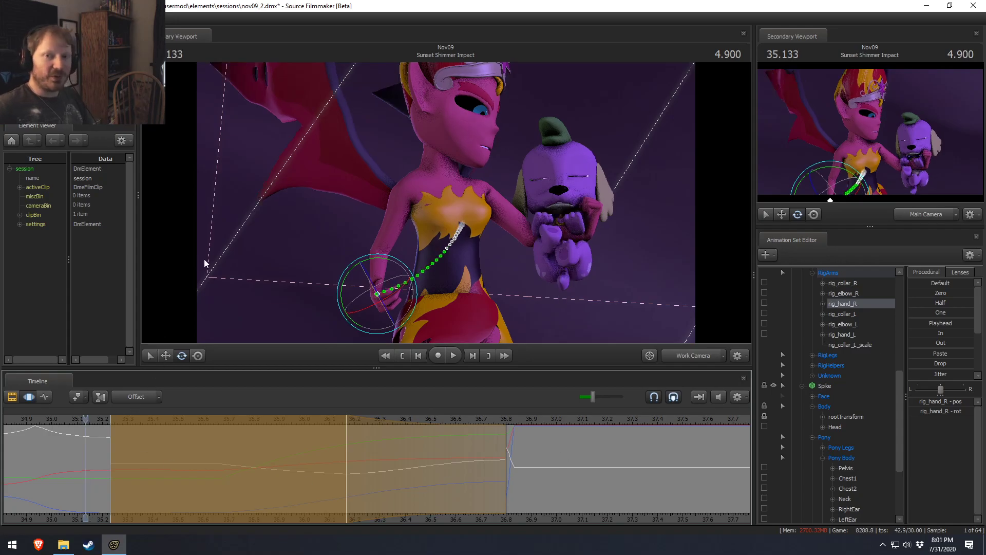
key("space")
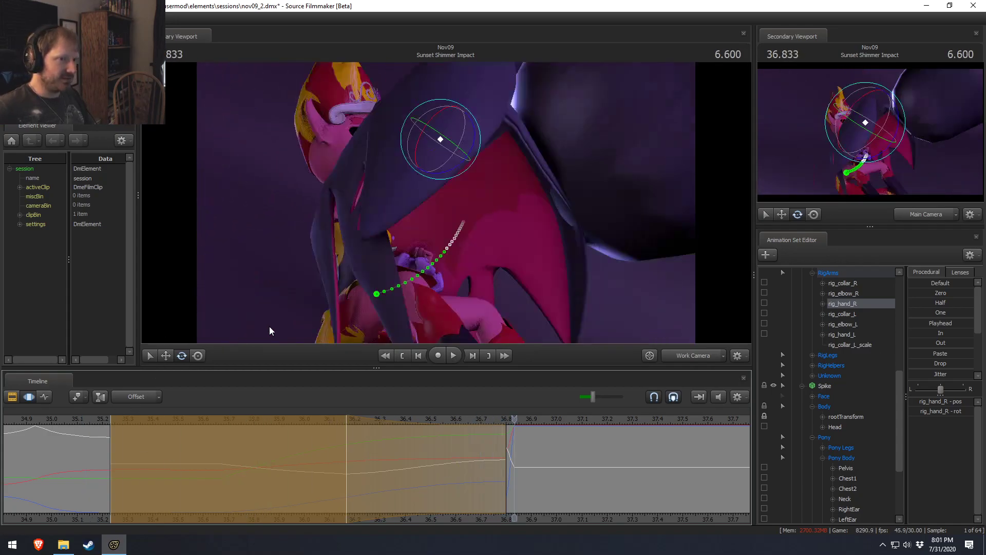
Lower rig_hand_R slightly at 35.8 seconds within a time selection from about 35.5 to 36.27 seconds and play it.
left_click_drag(92, 462, 255, 476)
scroll(941, 353, "down", 3)
scroll(253, 477, "up", 6)
scroll(251, 478, "down", 7)
scroll(251, 478, "up", 9)
scroll(343, 478, "up", 3)
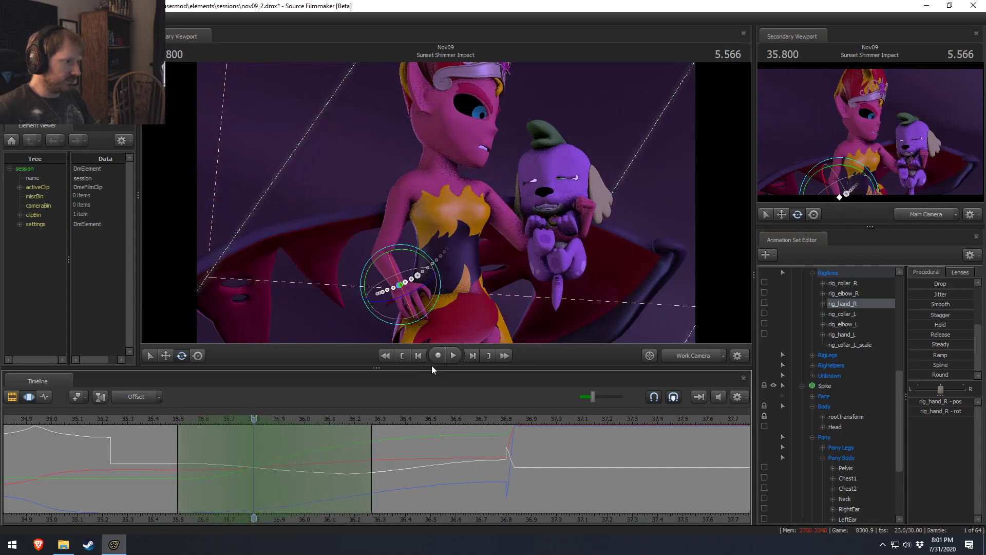
key("w")
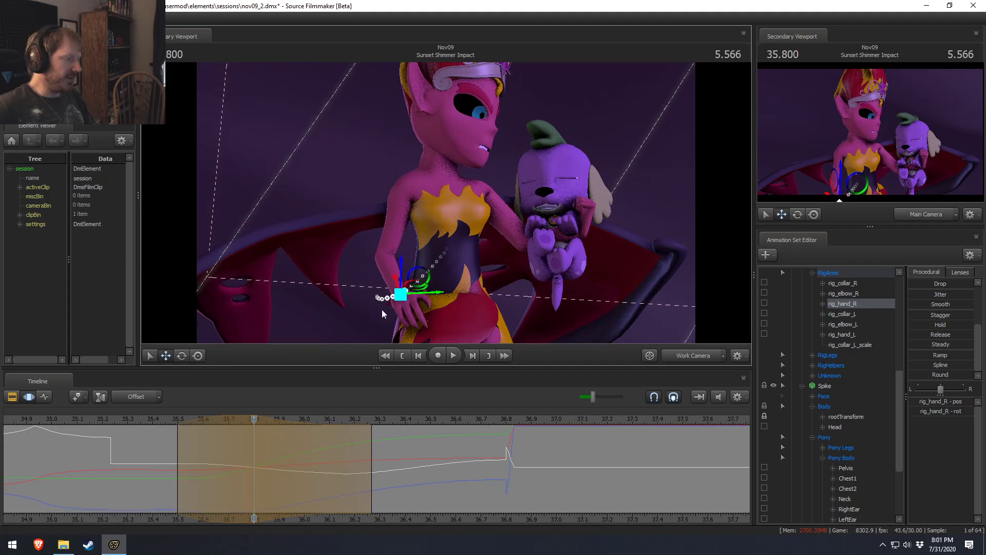
key("space")
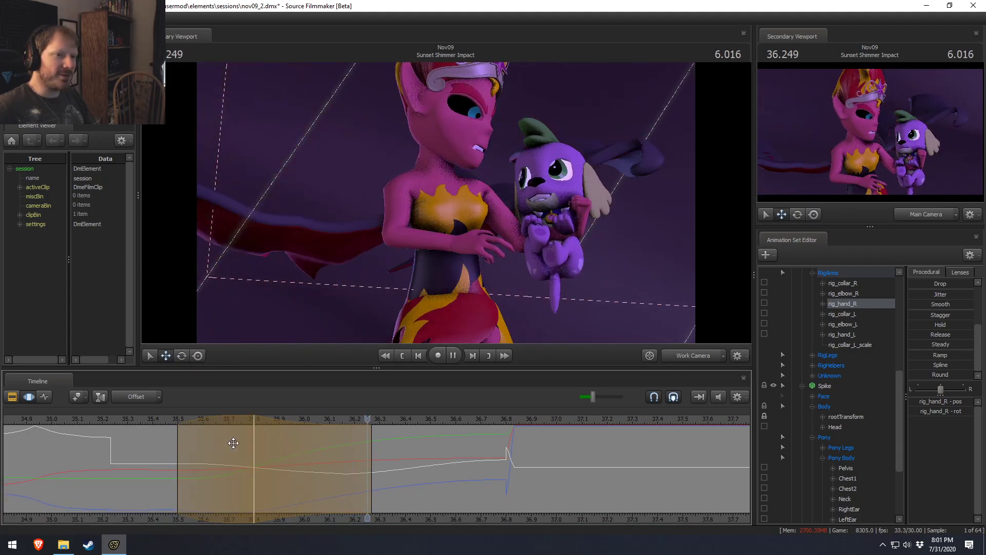
Create a time selection from about 35.83 to 36.5 seconds and frame Sunset Shimmer's right hand in the Work Camera.
key("space")
left_click_drag(230, 520, 430, 478)
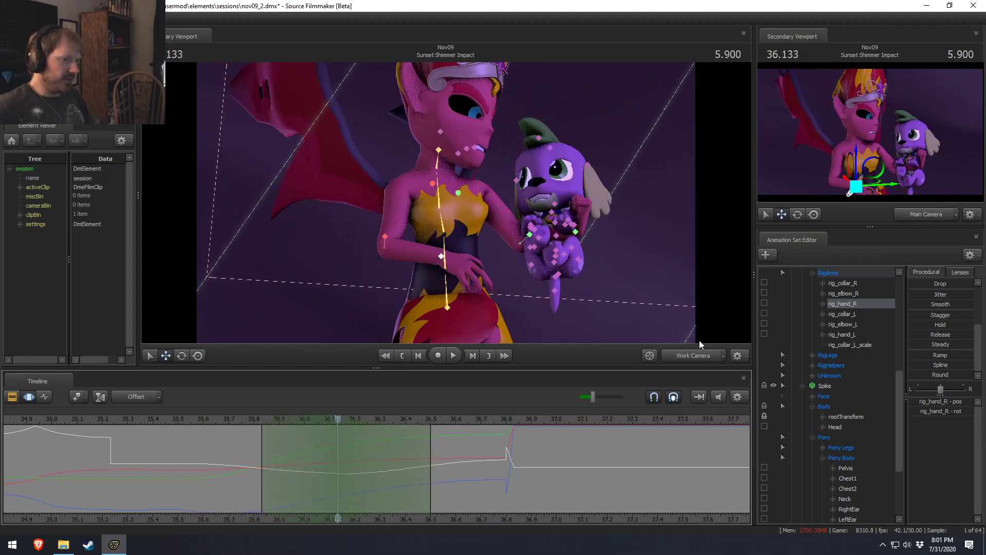
left_click_drag(702, 339, 663, 295)
left_click_drag(449, 212, 449, 212)
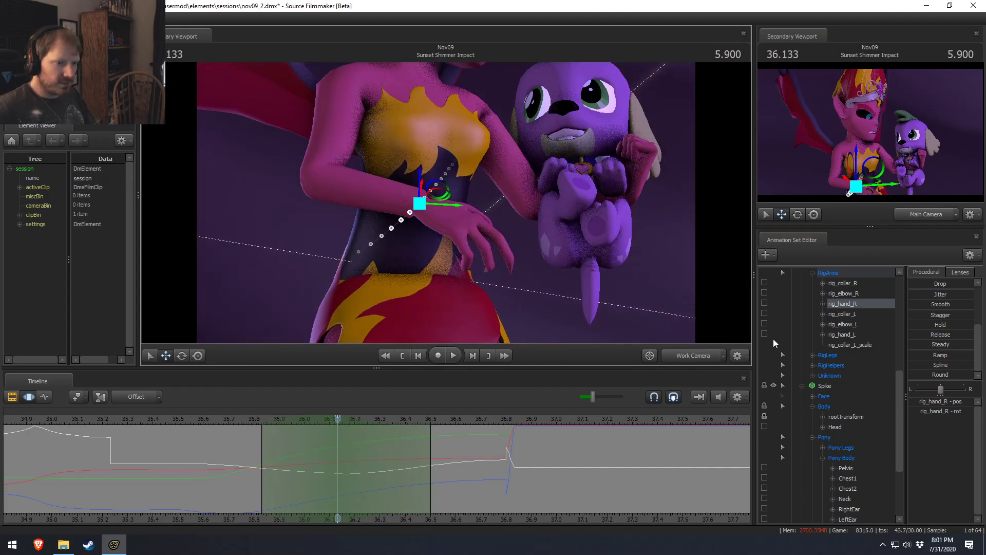
Search Sunset Shimmer's control groups for the finger controls, expand Fingers, and select LeftFingers.
scroll(820, 430, "down", 2)
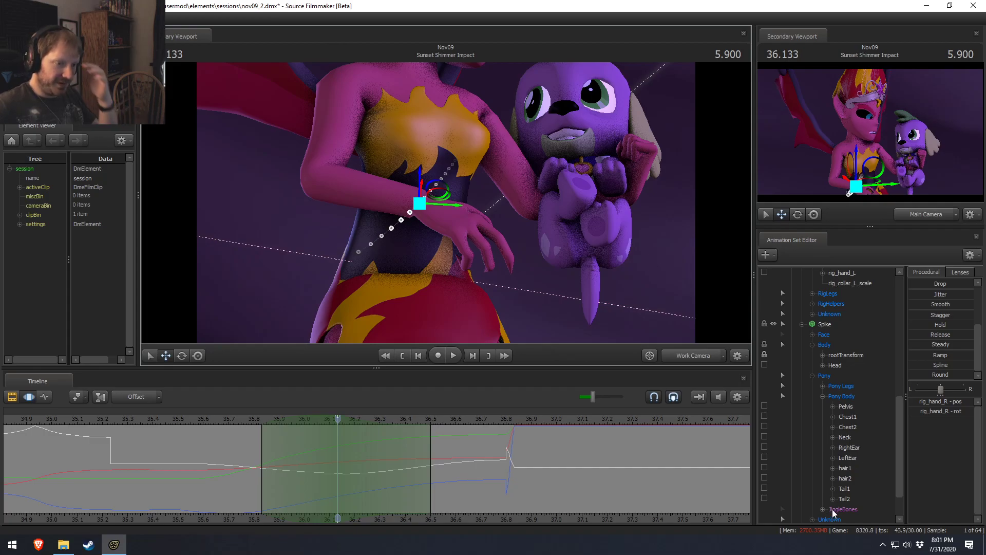
scroll(833, 509, "up", 3)
scroll(846, 382, "up", 4)
scroll(843, 380, "up", 1)
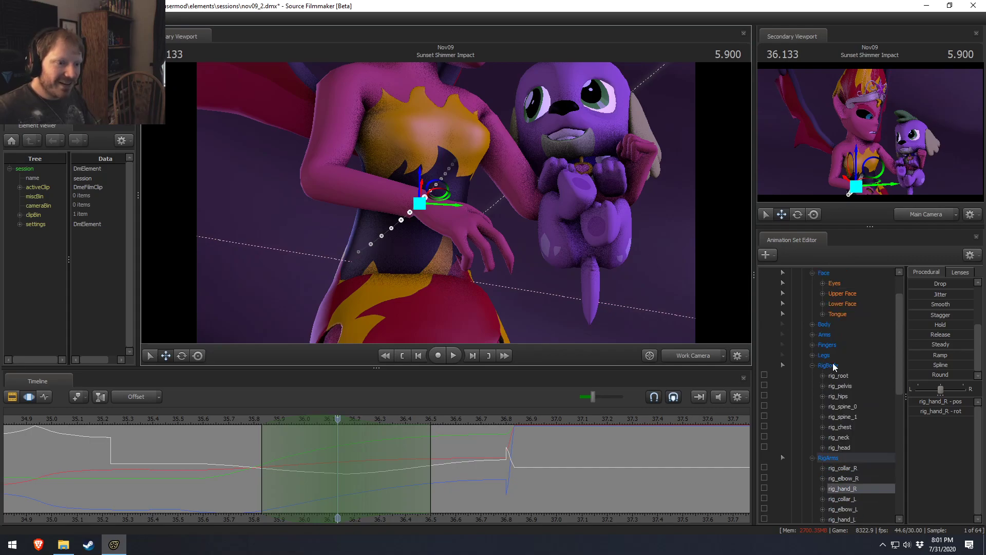
left_click(813, 343)
left_click(812, 343)
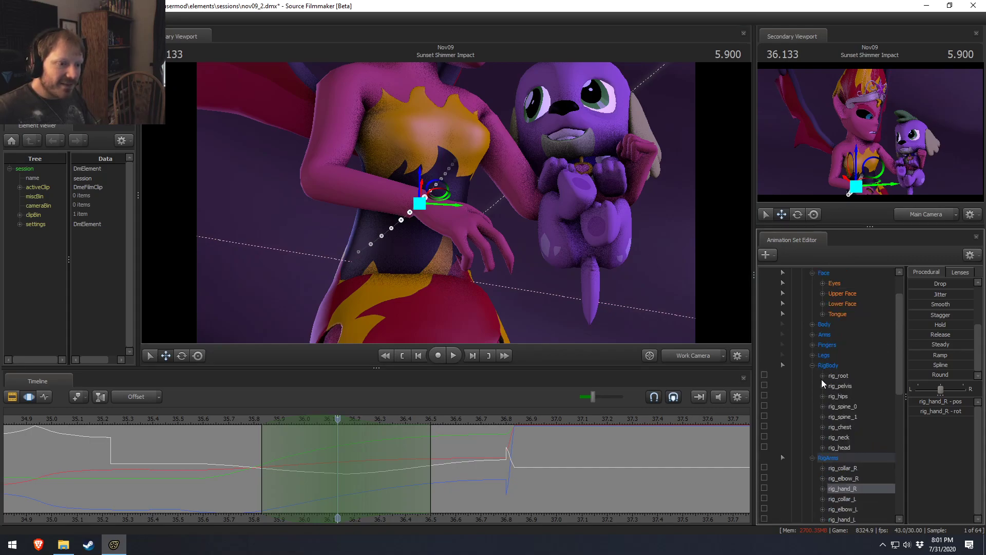
scroll(813, 464, "down", 4)
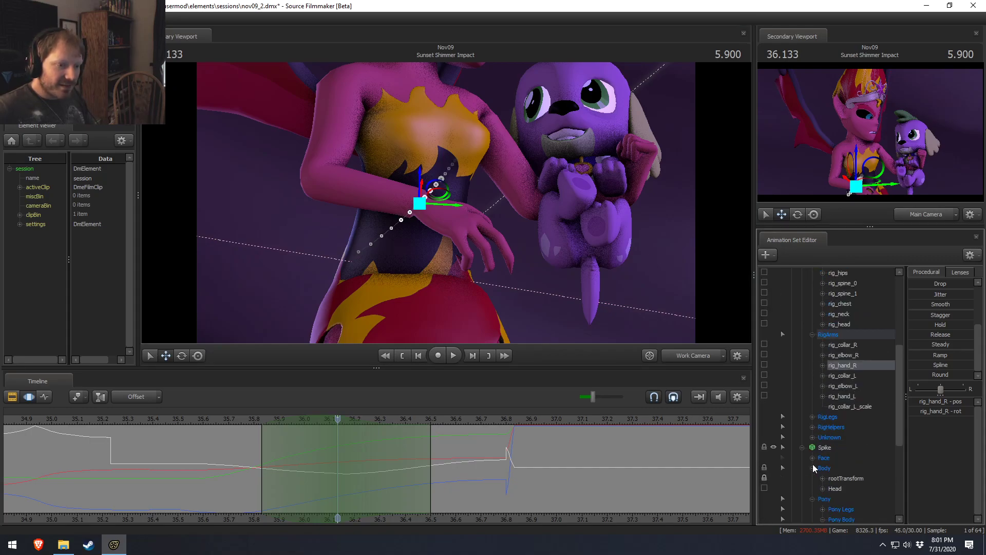
left_click(813, 438)
scroll(816, 446, "down", 2)
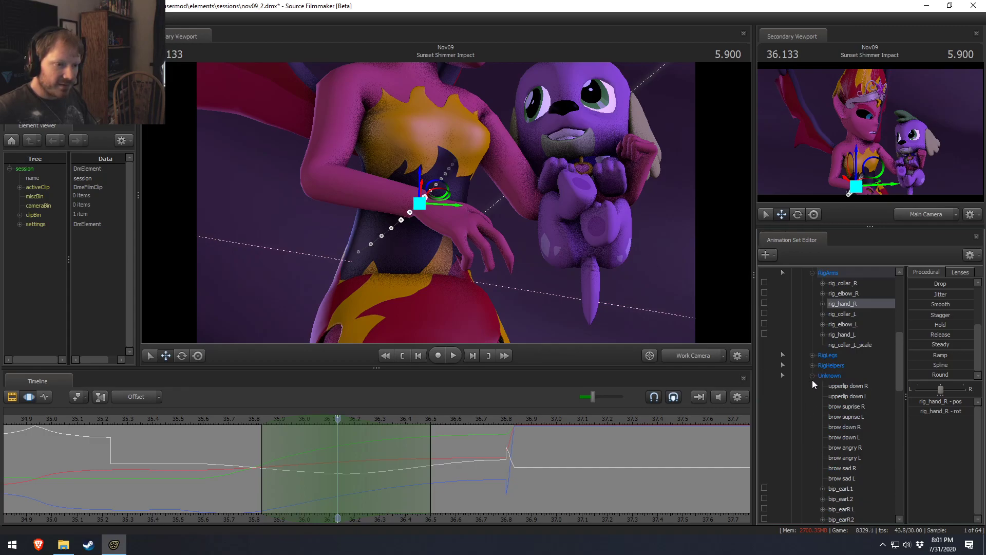
left_click(848, 386)
scroll(848, 393, "up", 3)
left_click(814, 469)
scroll(814, 437, "up", 4)
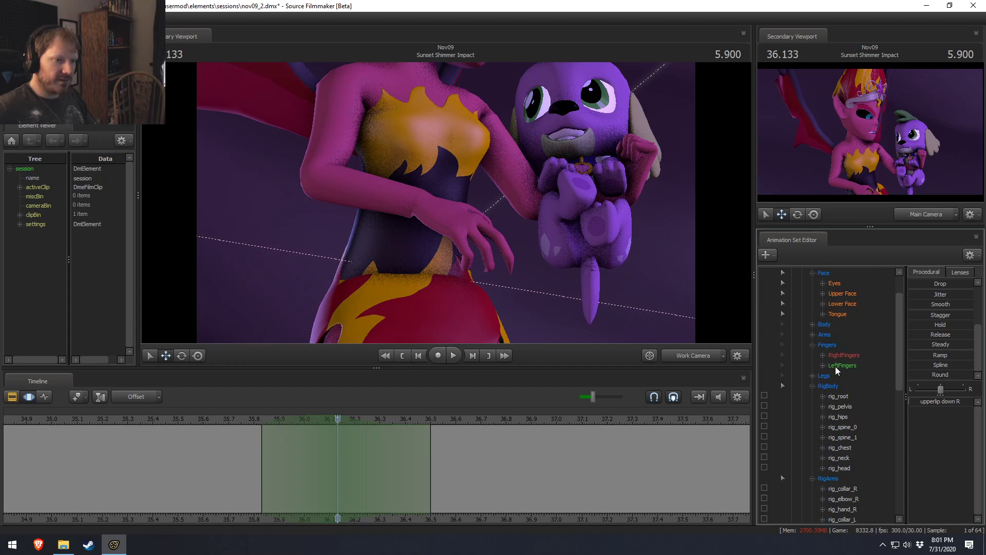
left_click(839, 365)
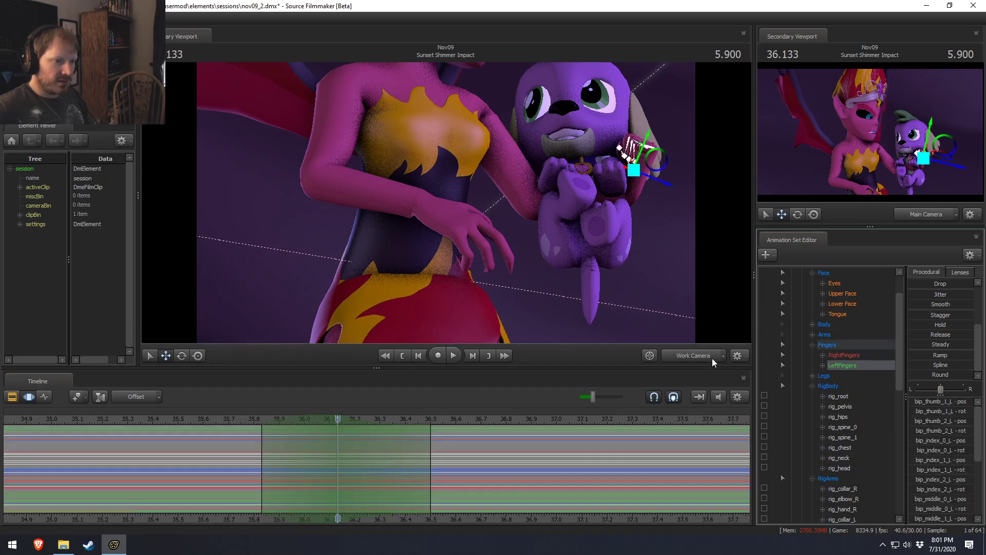
Rotate the right hand's index, middle and ring finger bones at 36.133 seconds and play the motion.
left_click(496, 232)
mouse_move(467, 287)
left_mouse_down()
mouse_move(478, 239)
mouse_move(471, 235)
mouse_move(471, 252)
mouse_move(452, 241)
mouse_move(491, 239)
mouse_move(494, 271)
left_mouse_up()
right_click(477, 239)
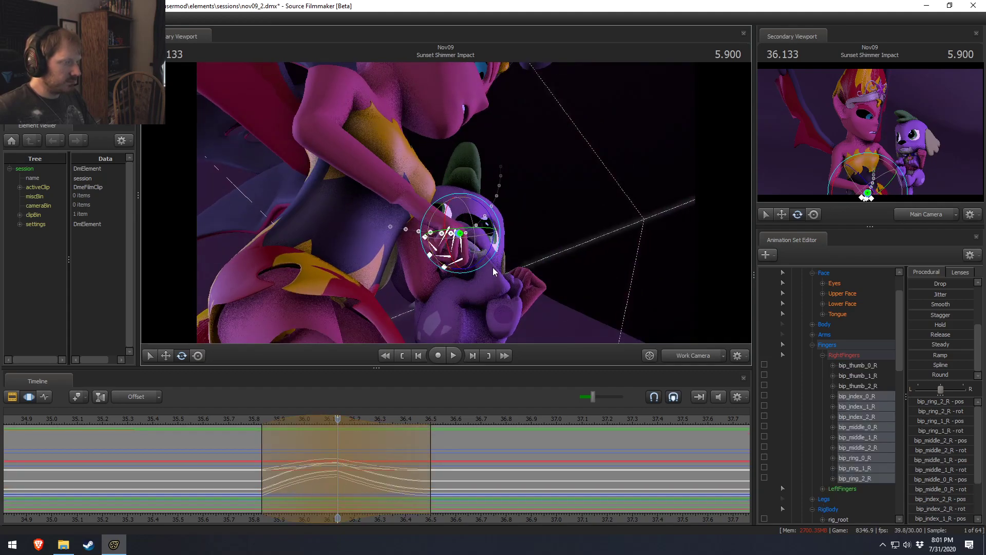
key("space")
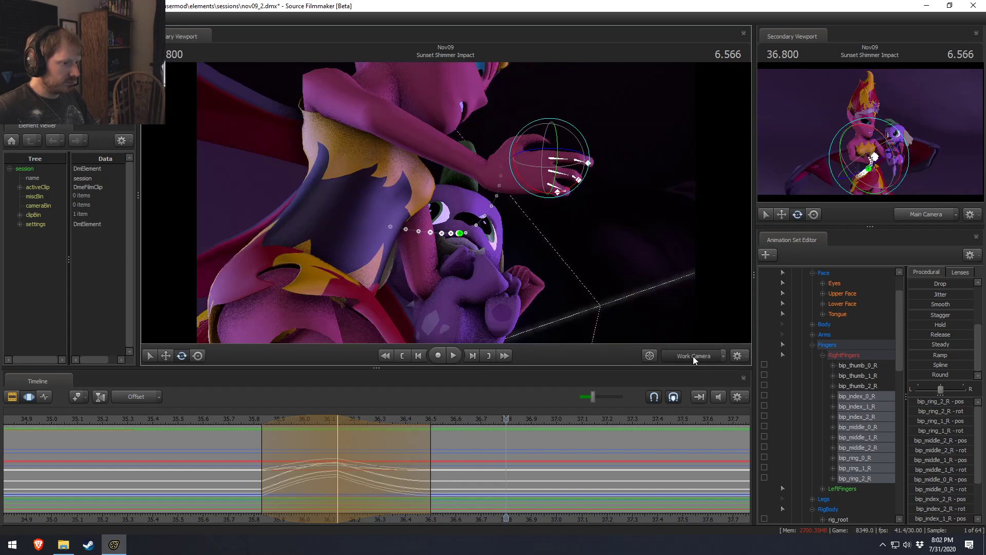
Through the Main Camera, create a time selection from about 36.1 to 36.87 seconds peaking at 36.4 seconds.
left_click(692, 356)
left_click_drag(236, 456, 443, 477)
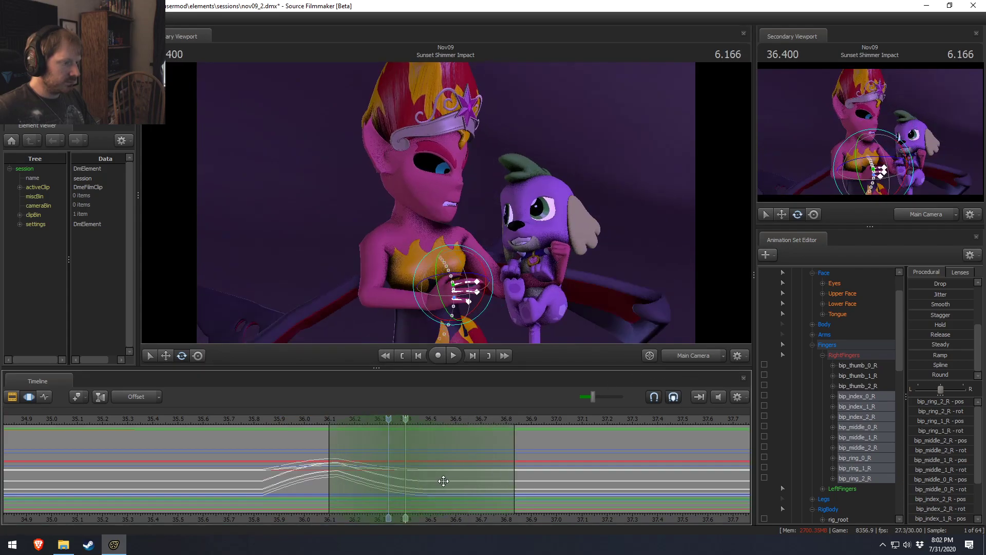
left_click_drag(518, 451, 527, 451)
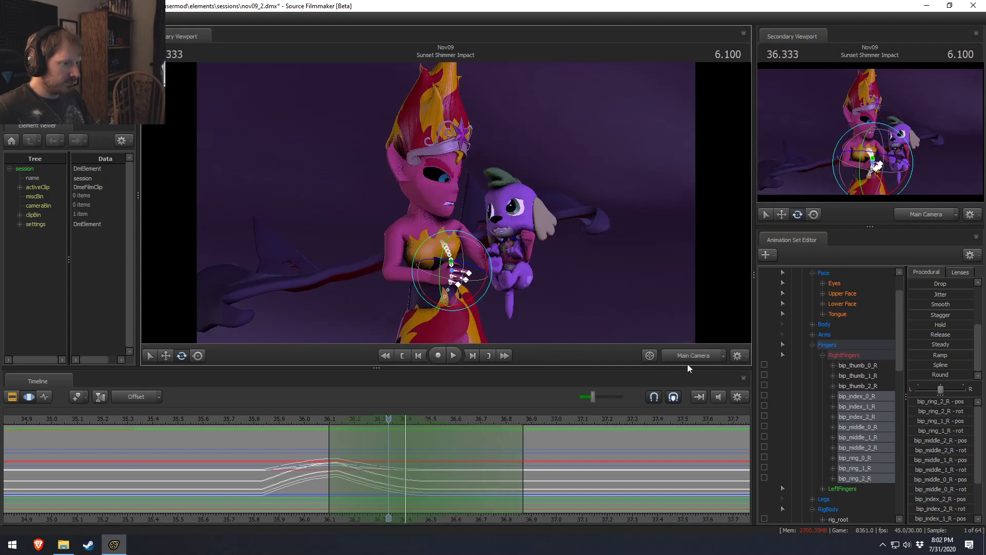
In the Work Camera, rotate the right index, middle and ring fingers the opposite way within the time selection and play the motion.
left_click(687, 358)
left_click_drag(617, 246, 575, 241)
key("w")
mouse_move(459, 230)
left_mouse_down()
mouse_move(447, 221)
mouse_move(459, 230)
mouse_move(506, 221)
left_mouse_up()
left_click(474, 176)
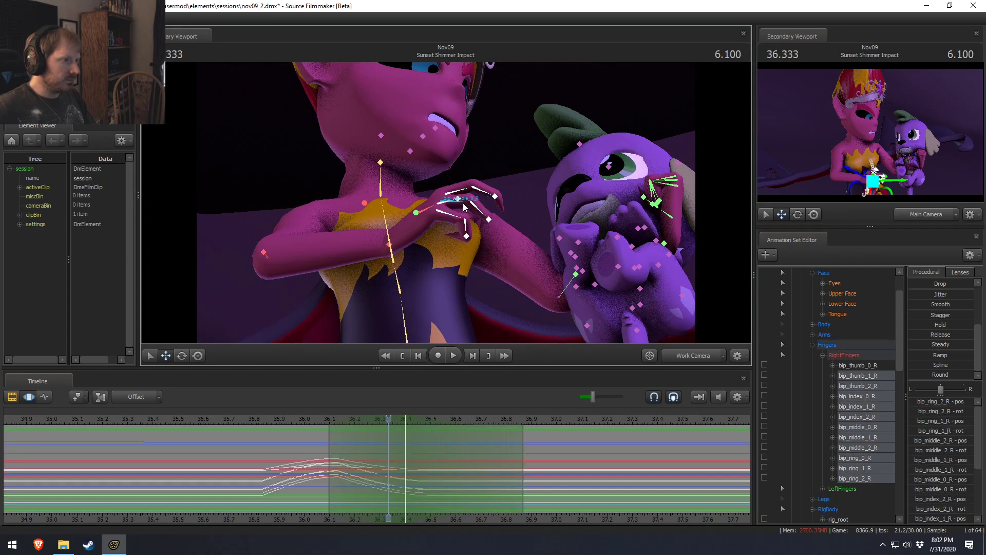
key("e")
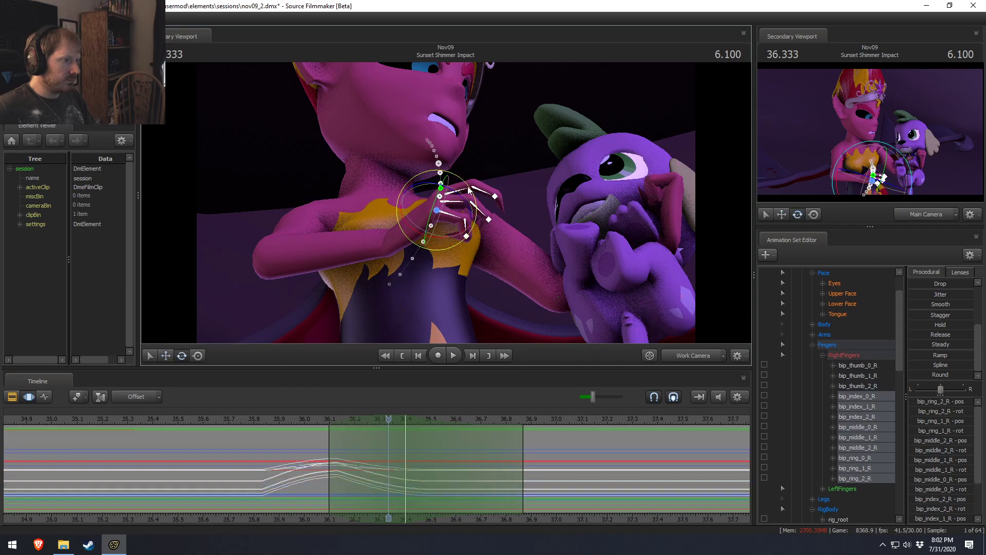
left_click_drag(457, 196, 445, 363)
left_click_drag(320, 451, 444, 467)
key("space")
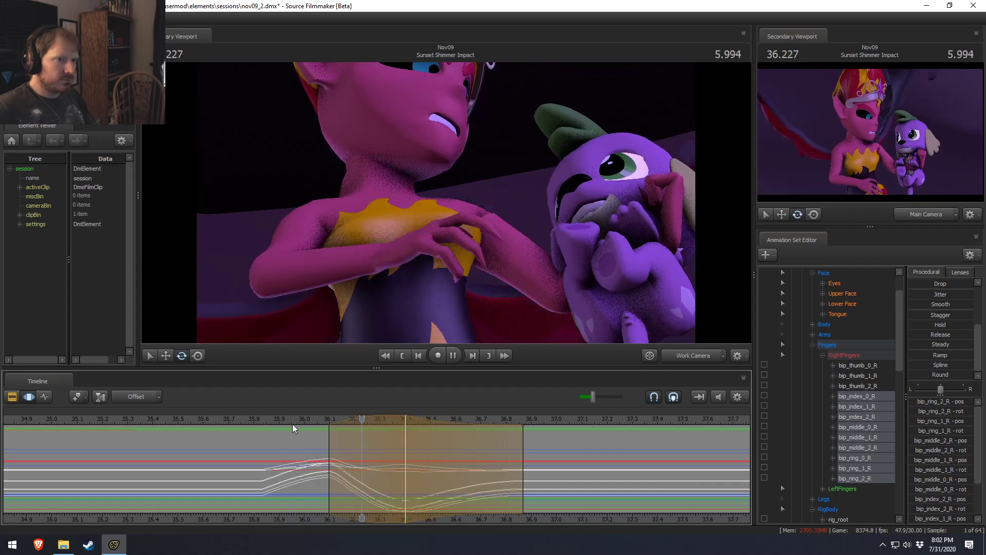
Retime the right-finger motion so its first peak falls at about 36.37 seconds and play it.
left_click_drag(332, 463, 368, 484)
left_click_drag(399, 487, 523, 496)
left_click(422, 501)
scroll(451, 502, "up", 9)
left_click_drag(330, 464, 397, 464)
key("space")
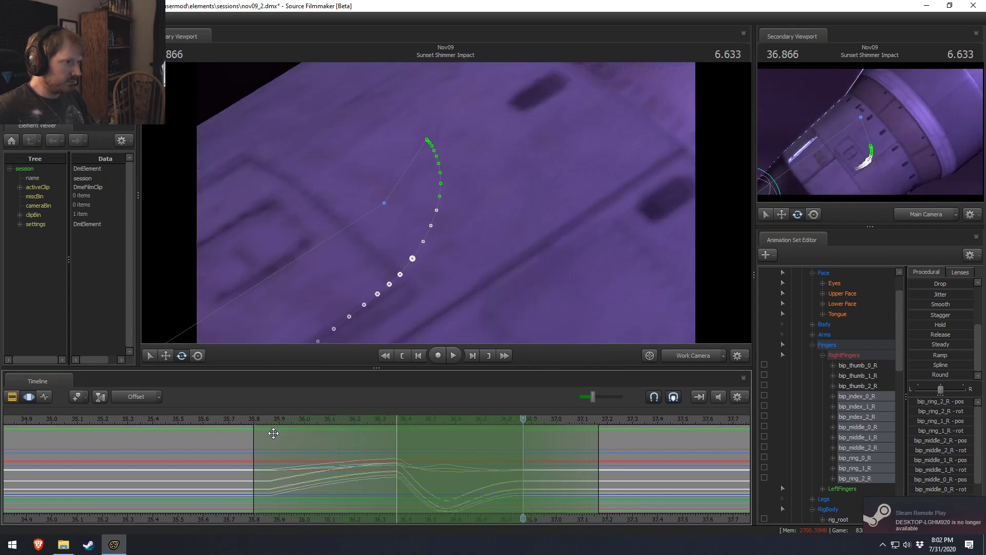
key("space")
Stretch the end of the finger motion from about 36.57 out to 37.23 seconds and play it through the Main Camera.
left_click(470, 489)
left_click_drag(470, 489, 665, 506, "shift")
scroll(668, 506, "down", 3)
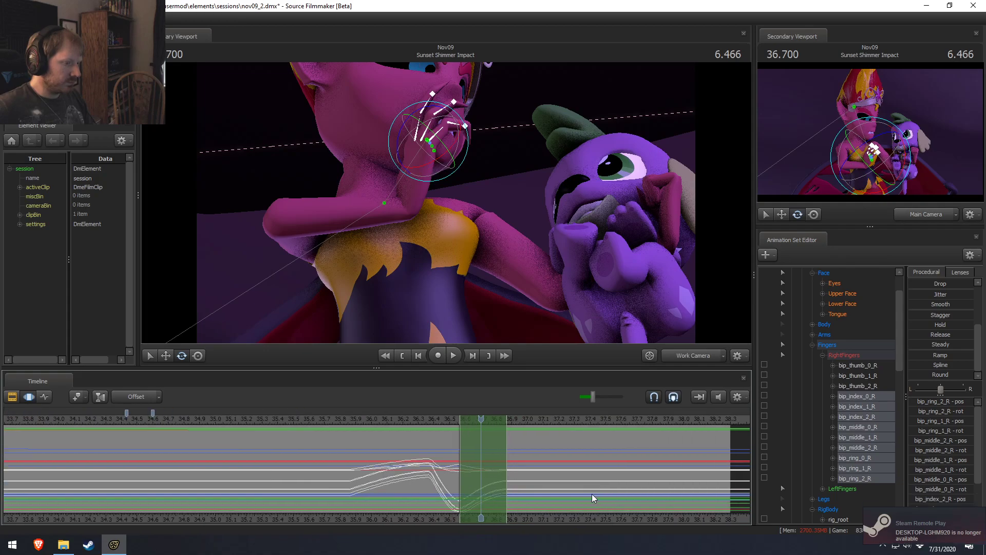
scroll(511, 454, "up", 3)
mouse_move(534, 454)
left_mouse_down("shift")
mouse_move(652, 466)
mouse_move(380, 466)
mouse_move(481, 466)
left_mouse_up("shift")
left_click_drag(350, 424, 322, 427)
left_click(686, 355)
key("space")
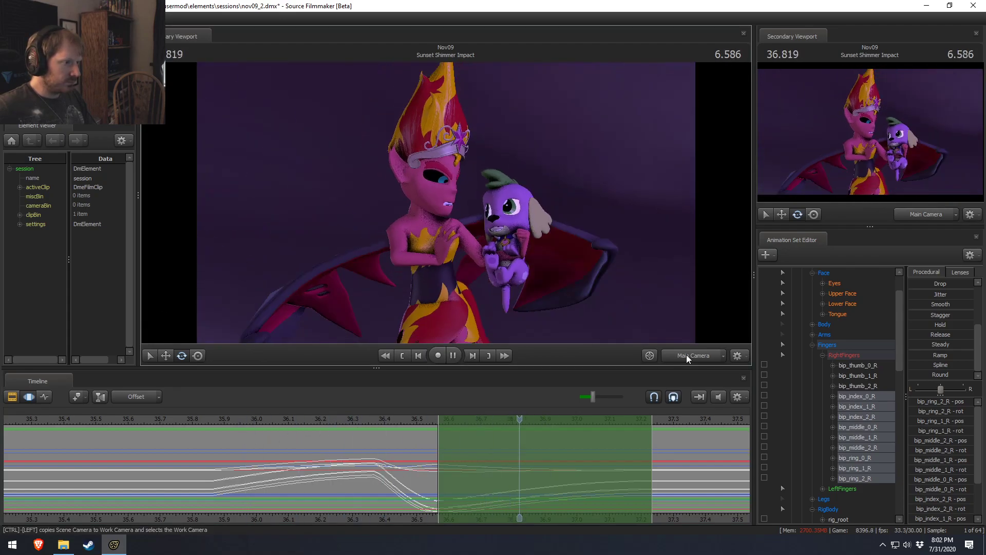
key("space")
Smooth the right-finger curves between about 36.2 and 36.57 seconds and play the result.
left_click_drag(263, 421, 438, 471)
left_click_drag(940, 389, 950, 389)
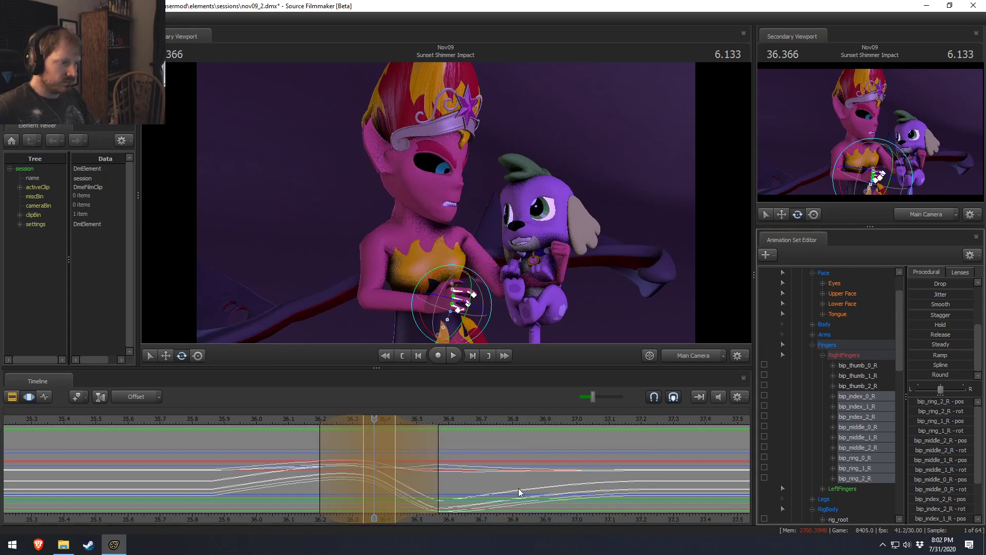
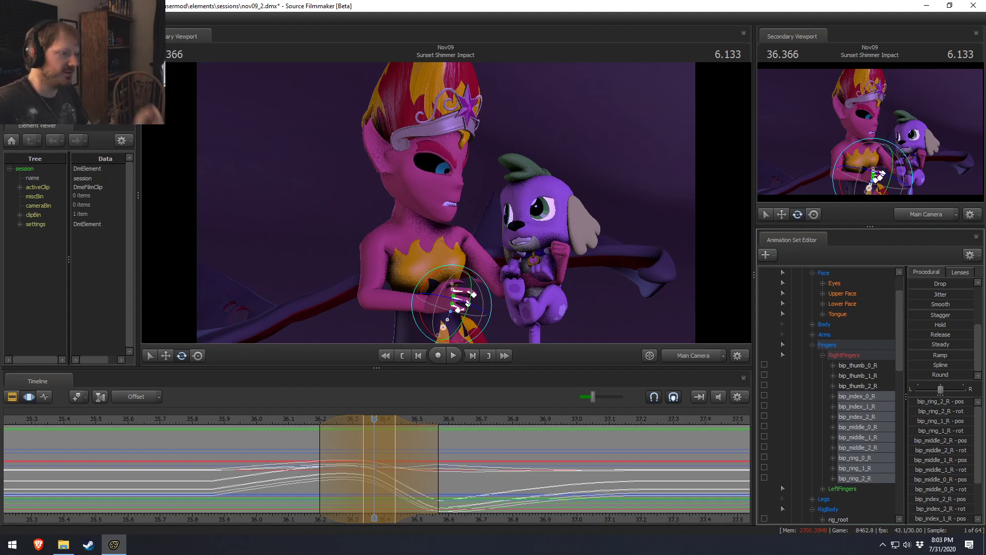
left_click(255, 420)
key("space")
Adjust rig_hand_R at 36.233 seconds within a time selection from about 36.03 to 36.43 seconds and play it.
left_click_drag(255, 432, 332, 472)
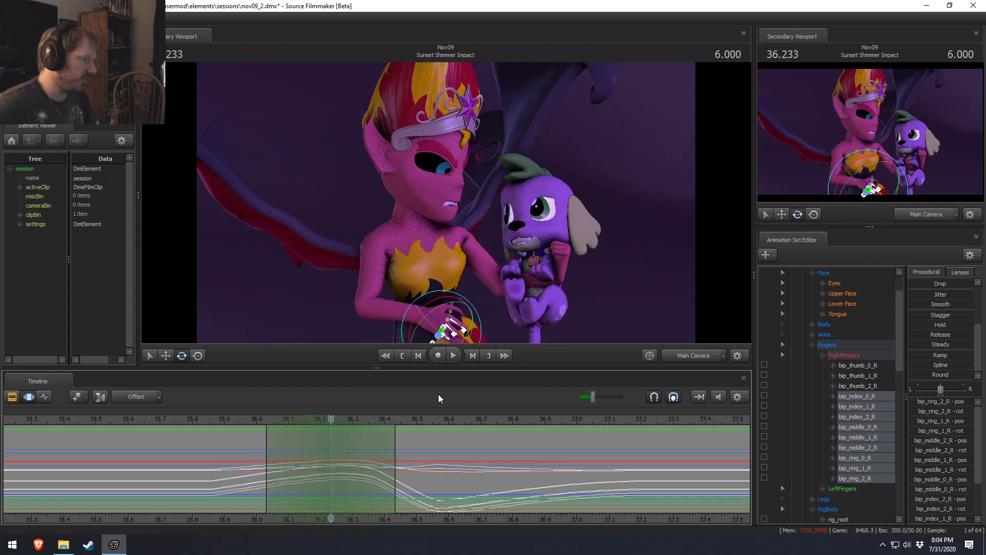
left_click(429, 298)
key("space")
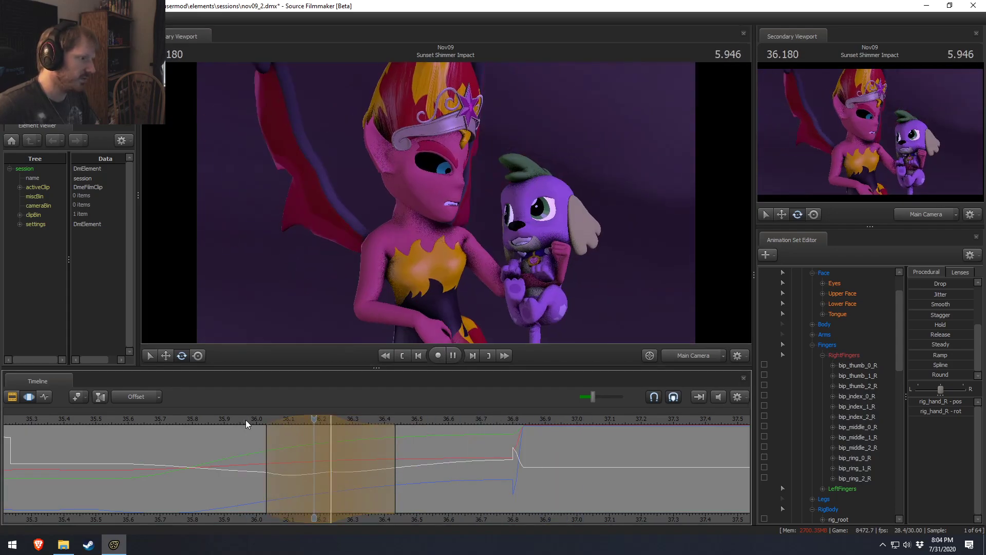
Extend the start of the rig_hand_R time selection back to about 35.83 seconds and review the motion.
left_click_drag(255, 434, 201, 425)
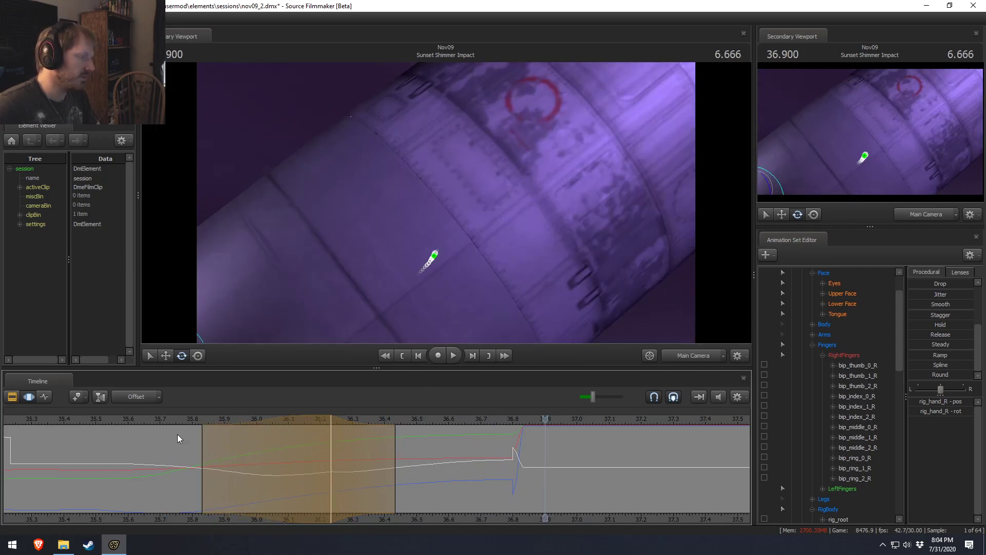
key("space")
key("space")
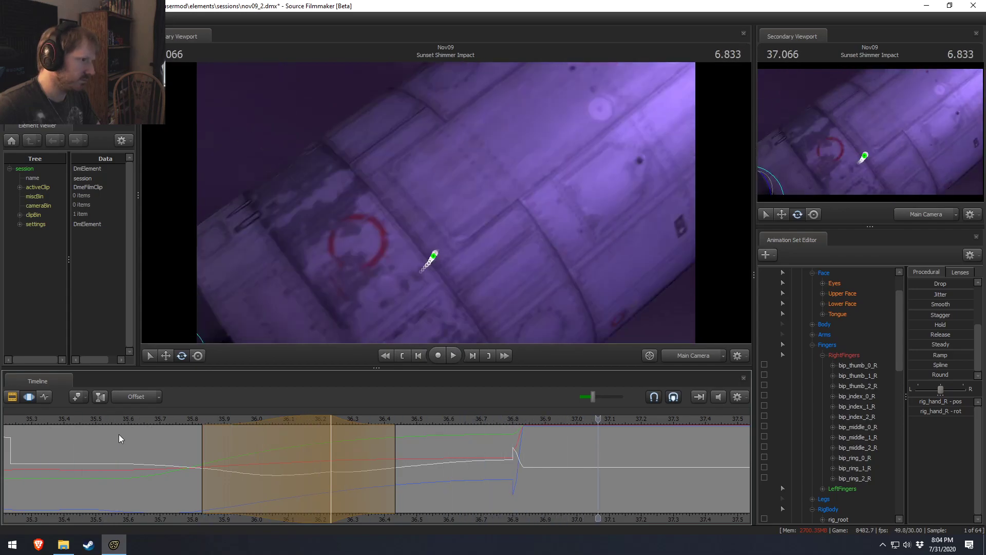
key("space")
Select all RightFingers controls and round off their curves between about 36.47 and 36.7 seconds, centred on 36.566 seconds.
mouse_move(391, 476)
middle_mouse_down()
mouse_move(434, 473)
mouse_move(378, 470)
mouse_move(509, 470)
mouse_move(374, 467)
middle_mouse_up()
scroll(832, 350, "up", 1)
left_click(843, 385)
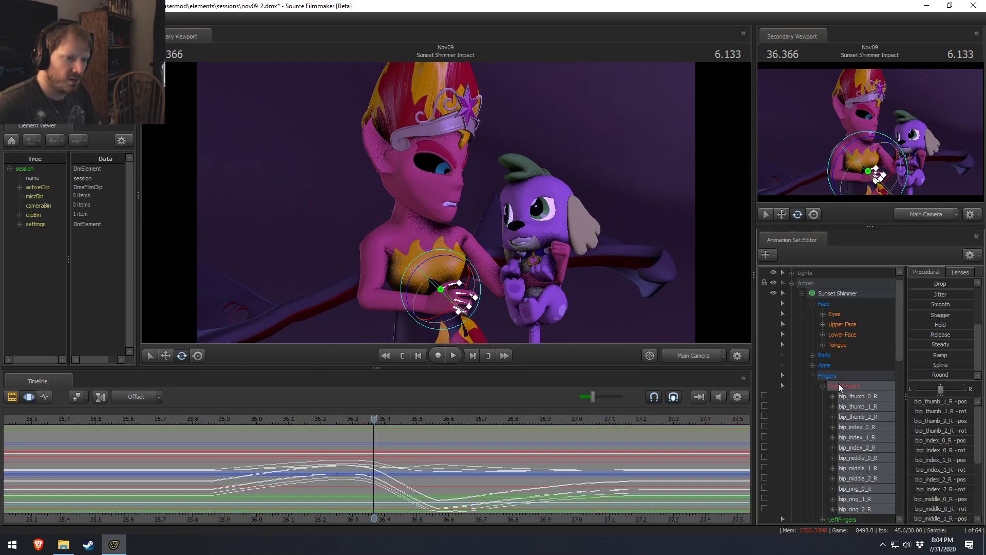
middle_click(434, 470)
left_click_drag(428, 470, 448, 471)
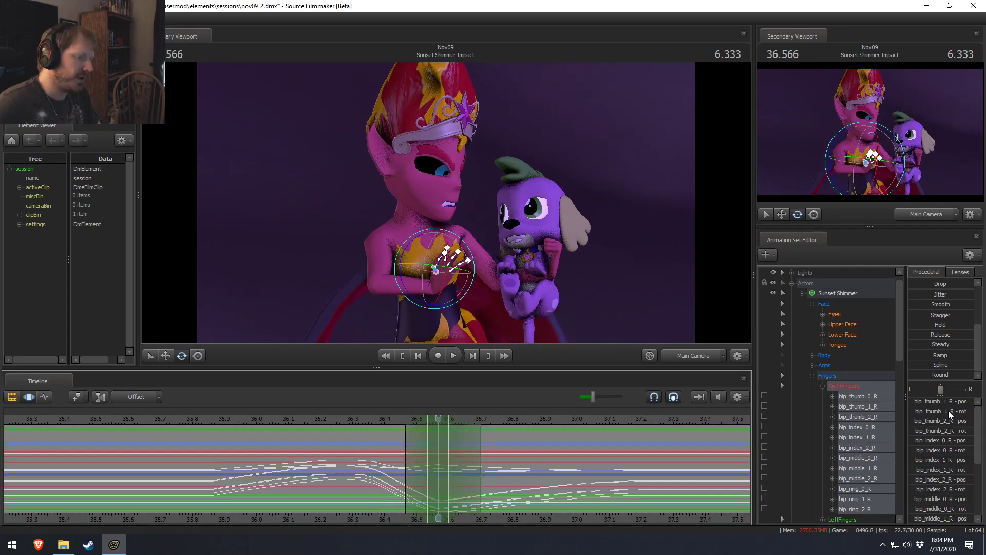
left_click(941, 375)
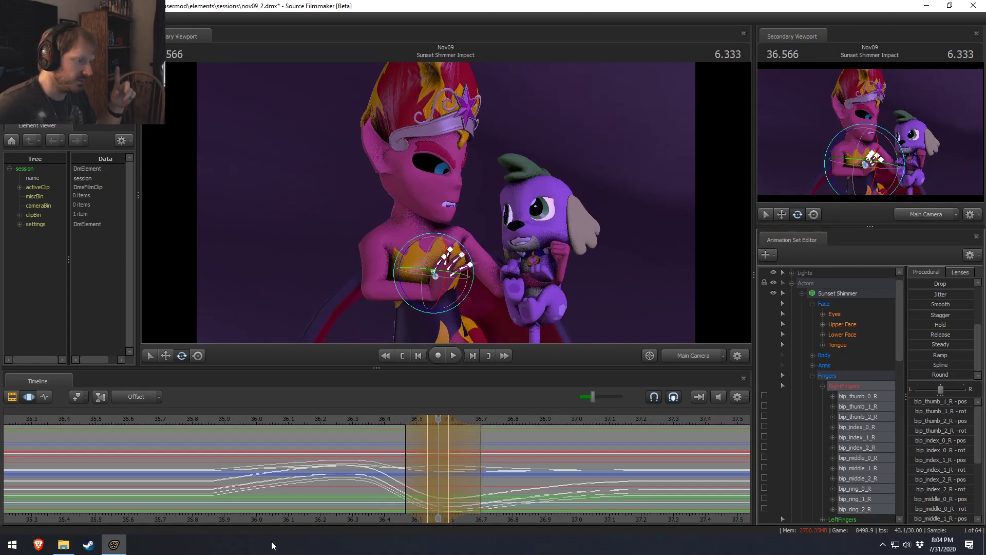
Switch to Steam, open the library and store pages for Fae Tactics, and pause its trailer.
left_click(88, 544)
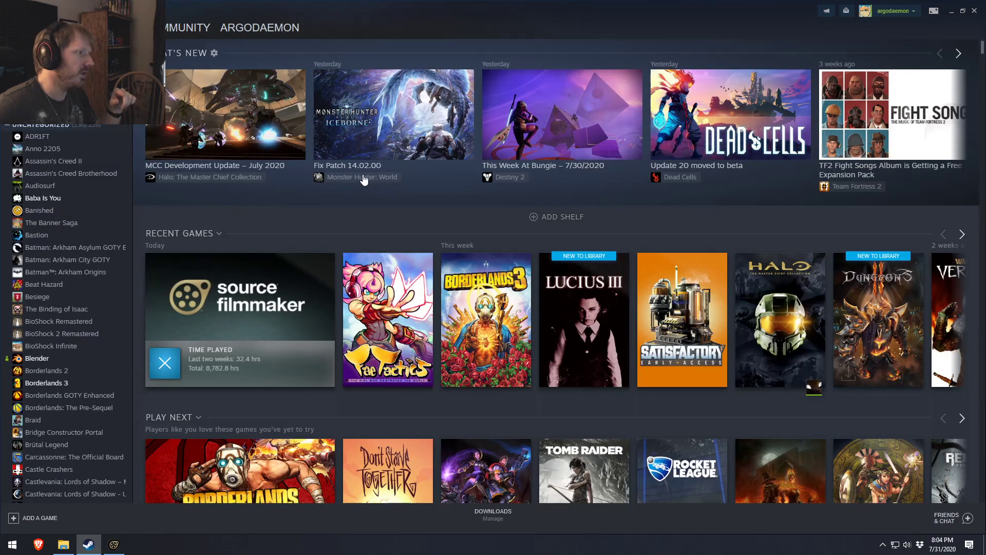
mouse_move(380, 319)
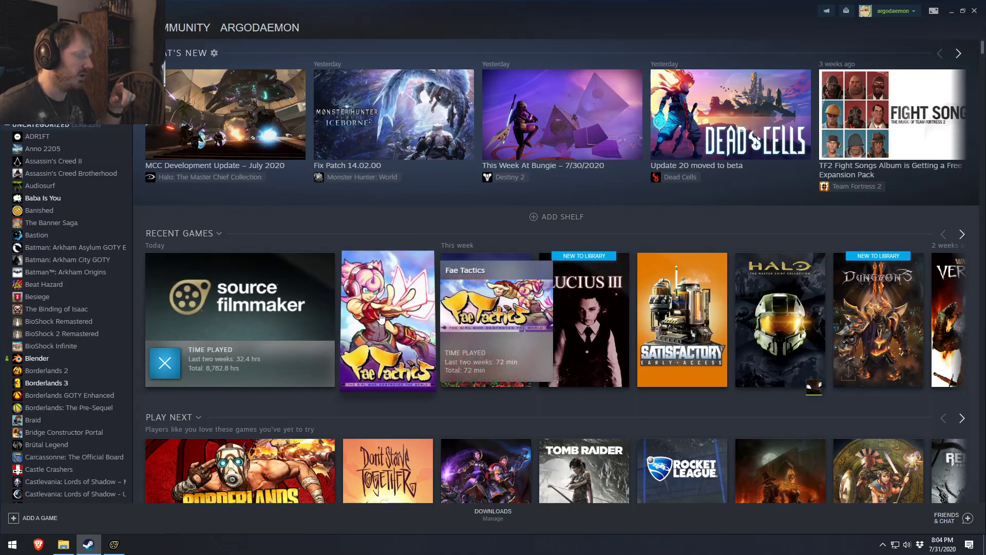
left_click(411, 315)
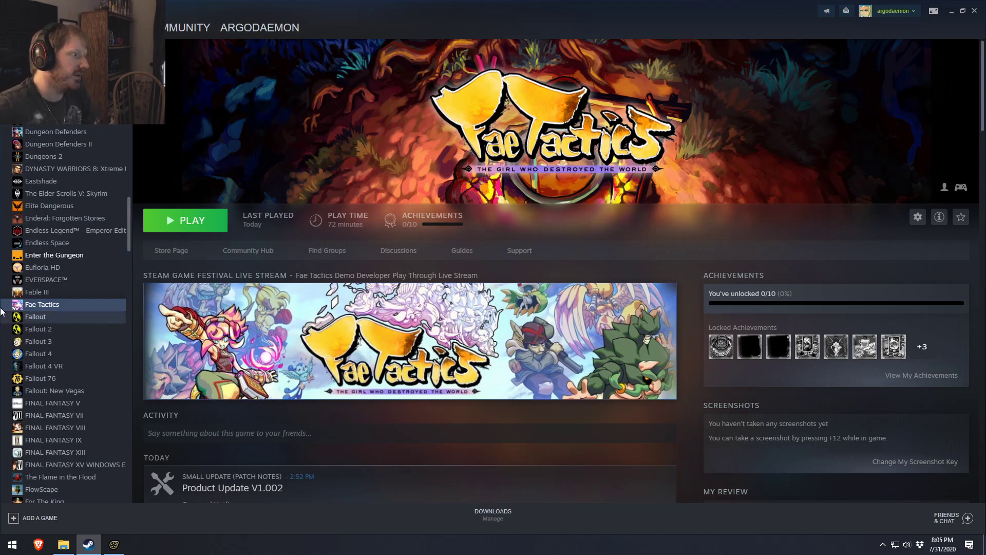
left_click(171, 250)
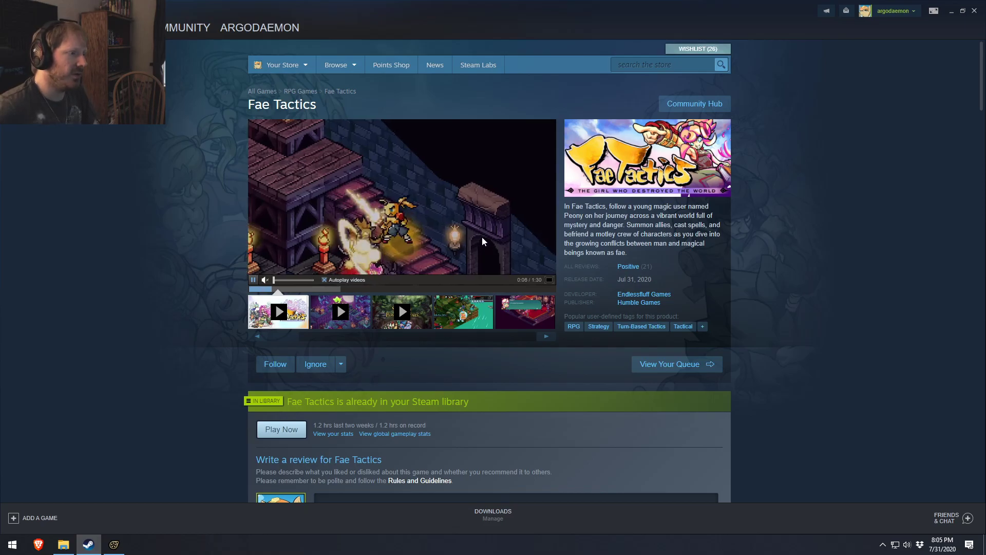
left_click(459, 195)
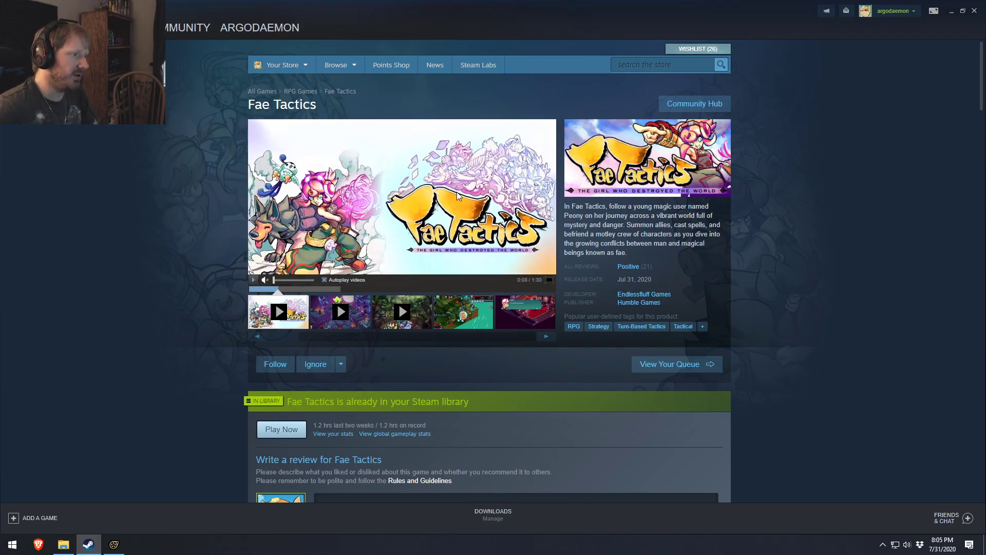
left_click(952, 10)
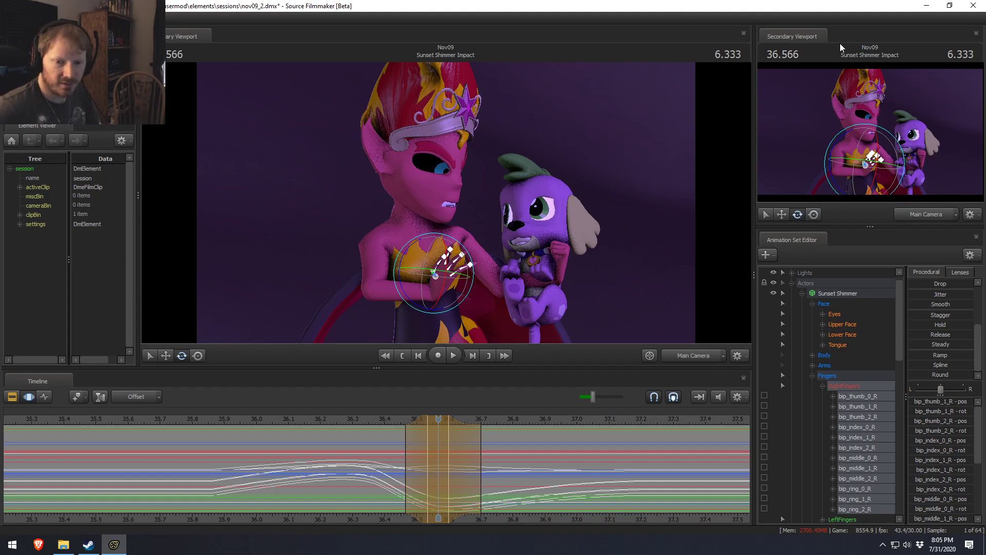
key("alt+Tab")
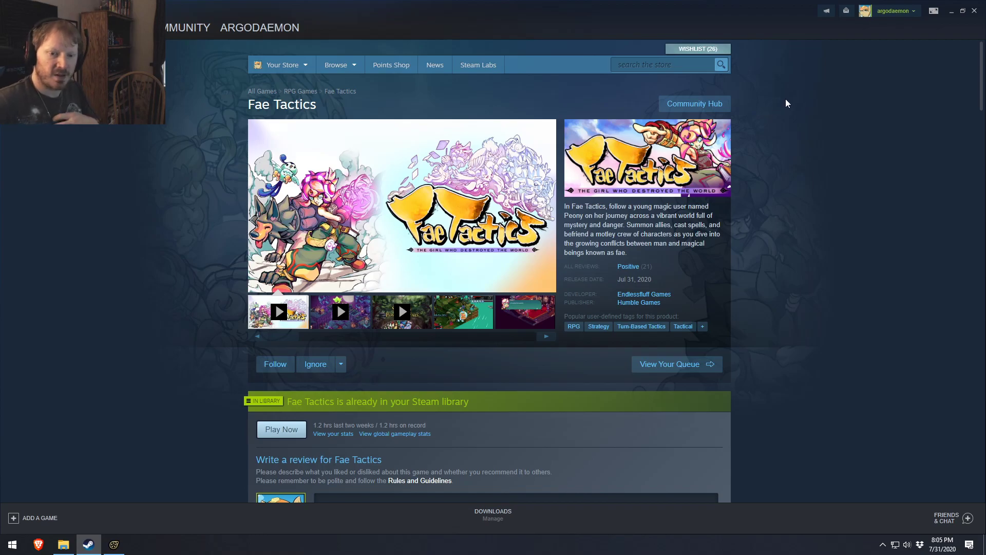
Switch briefly to Source Filmmaker and back to Steam, open the library, and look through its uncategorized games.
mouse_move(626, 270)
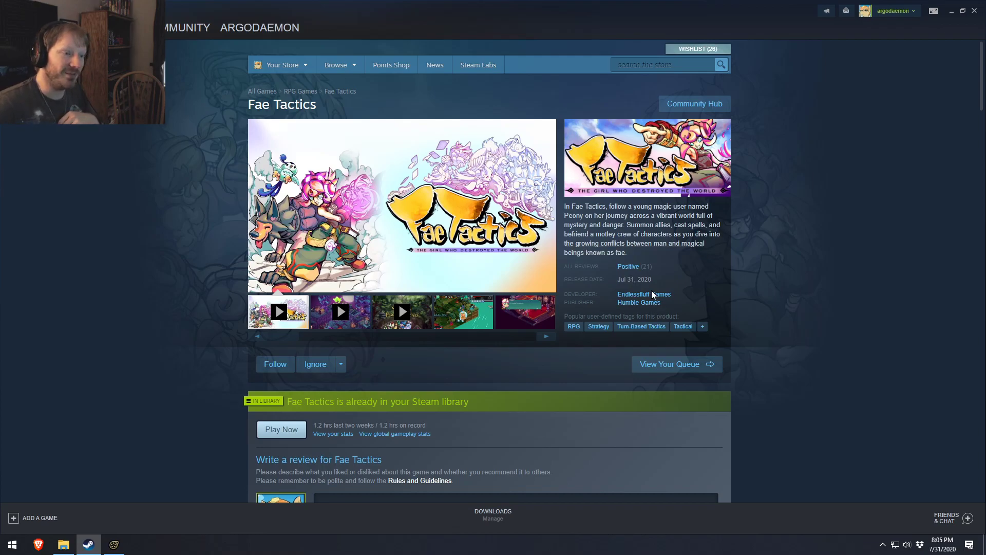
left_click(953, 13)
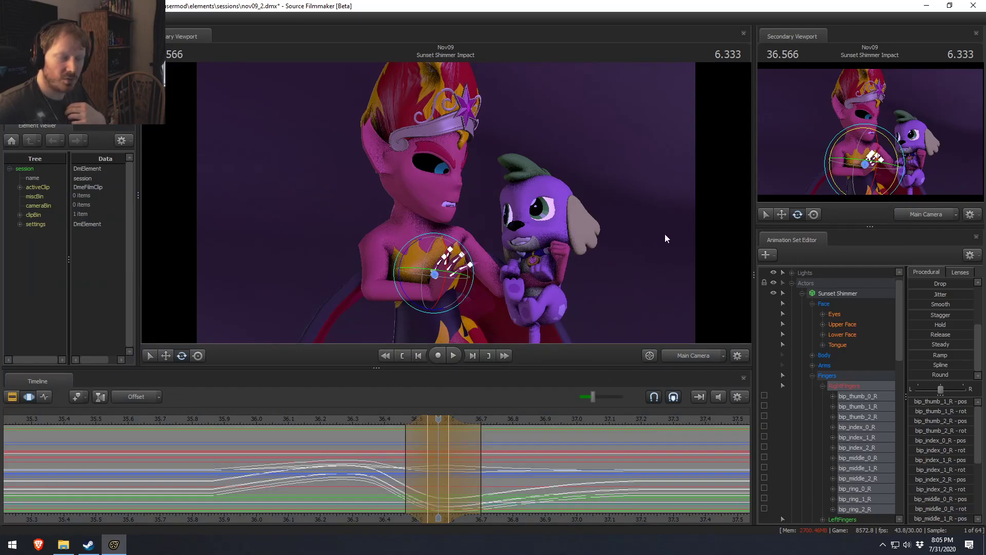
key("alt+Tab")
left_click(102, 27)
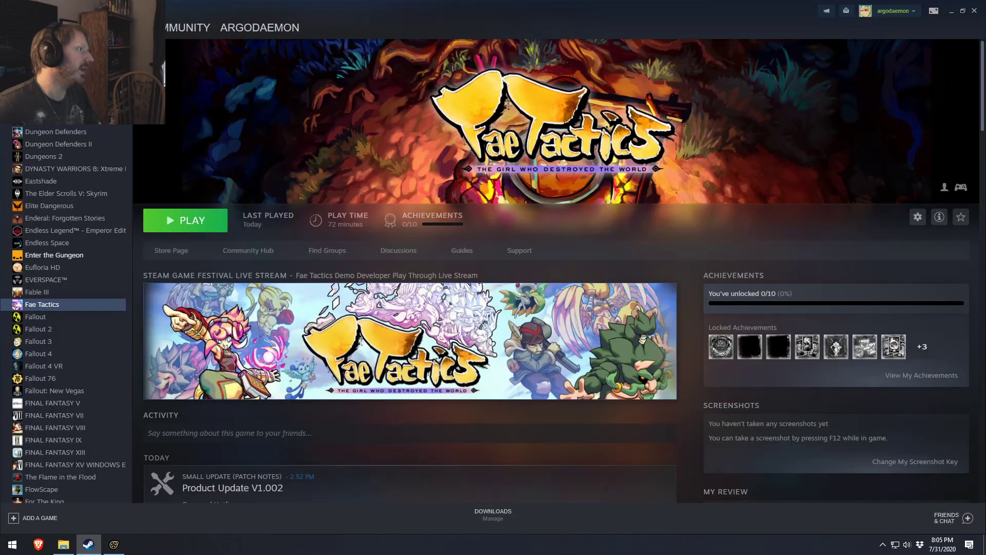
scroll(109, 320, "down", 10)
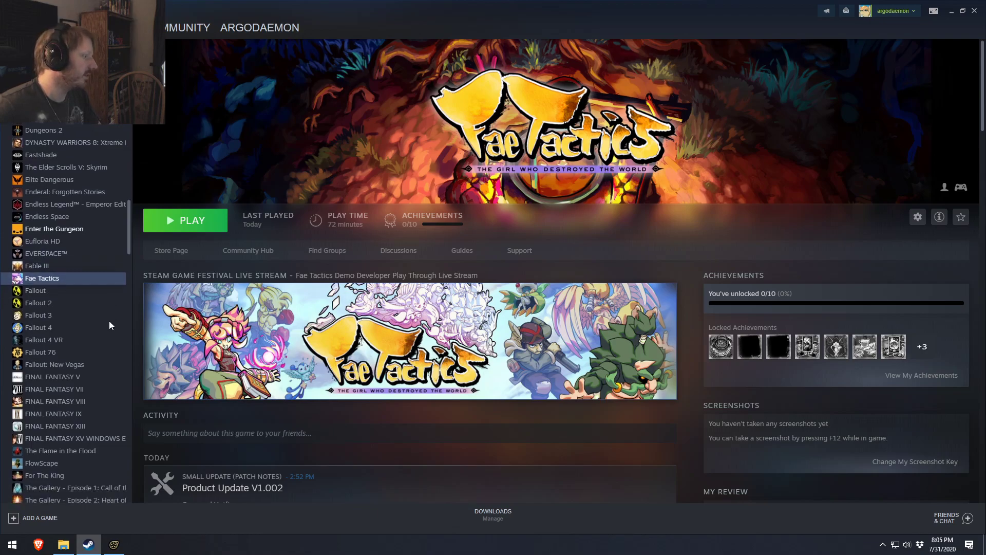
scroll(109, 323, "down", 10)
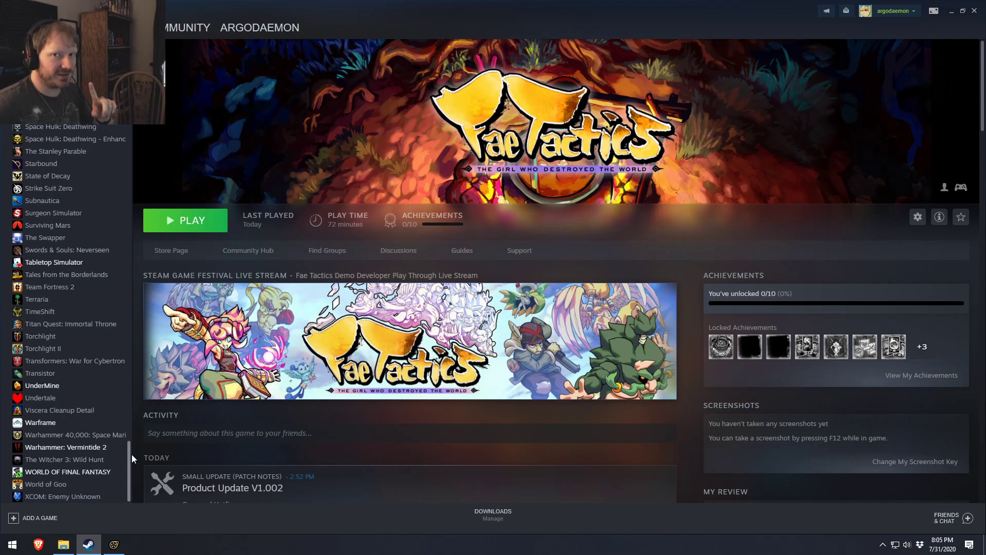
left_click_drag(128, 473, 141, 511)
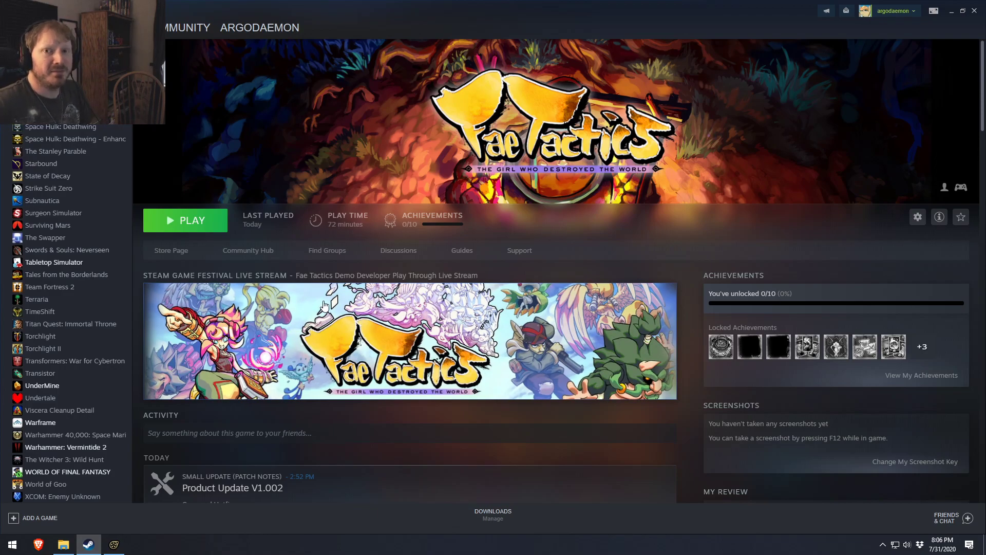
left_click_drag(128, 464, 126, 269)
scroll(104, 206, "up", 15)
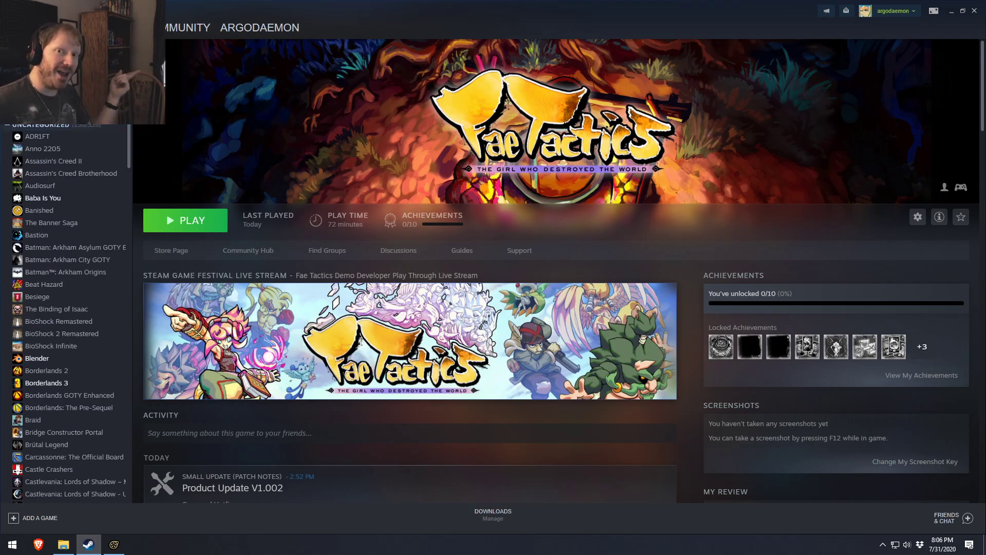
Open the library collection whose name ends in "Pile" and compare its game list with the uncategorized games.
left_click(42, 119)
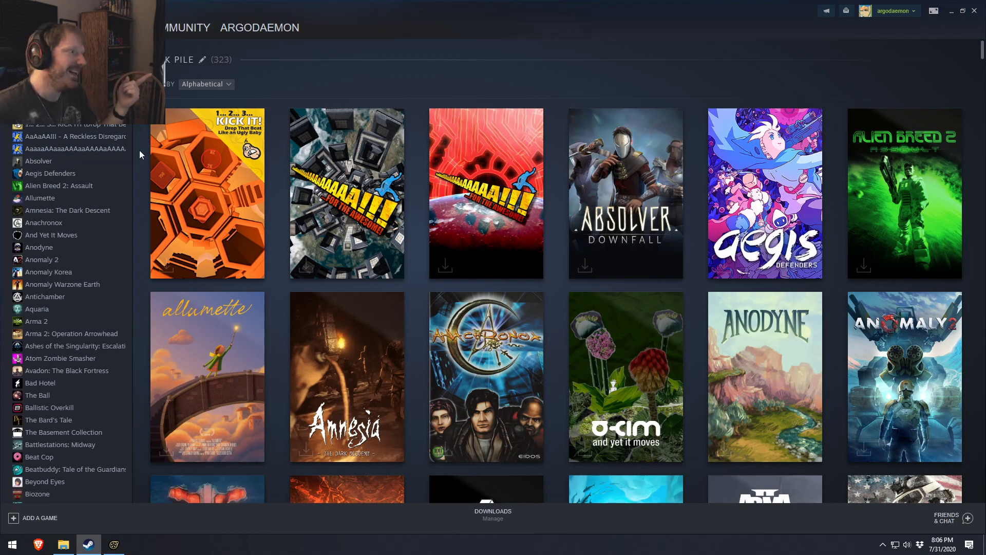
scroll(130, 174, "down", 20)
scroll(124, 267, "down", 20)
scroll(126, 353, "down", 20)
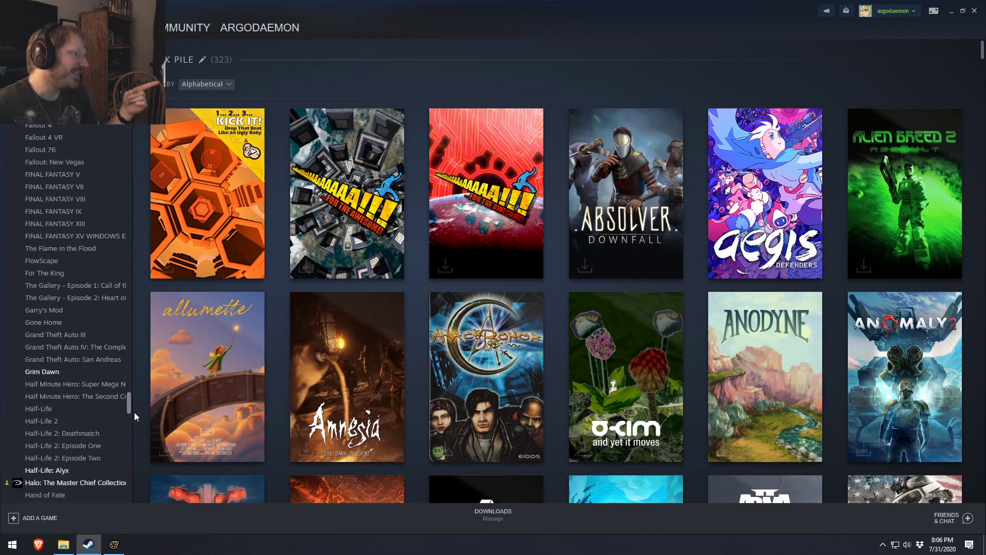
scroll(129, 378, "up", 15)
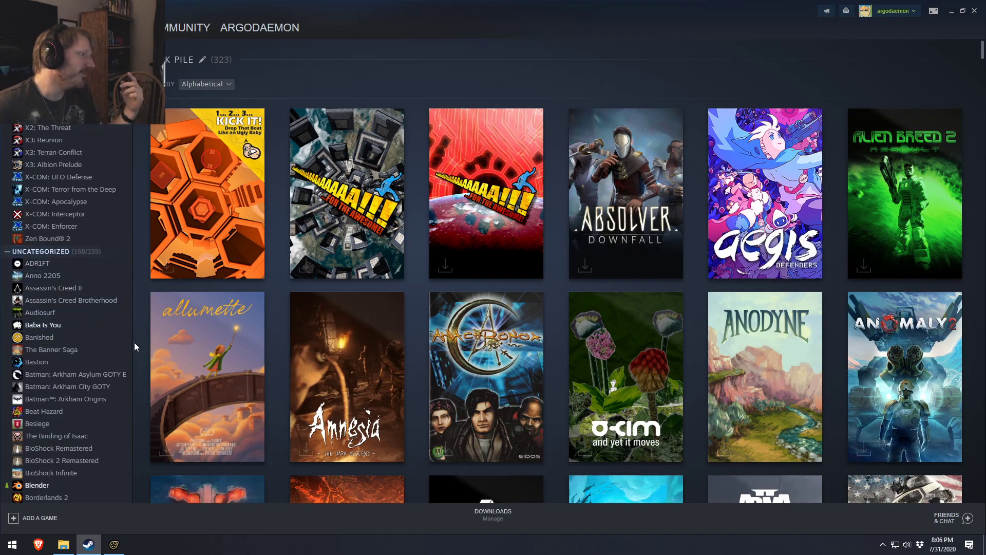
scroll(127, 344, "down", 20)
scroll(116, 249, "up", 20)
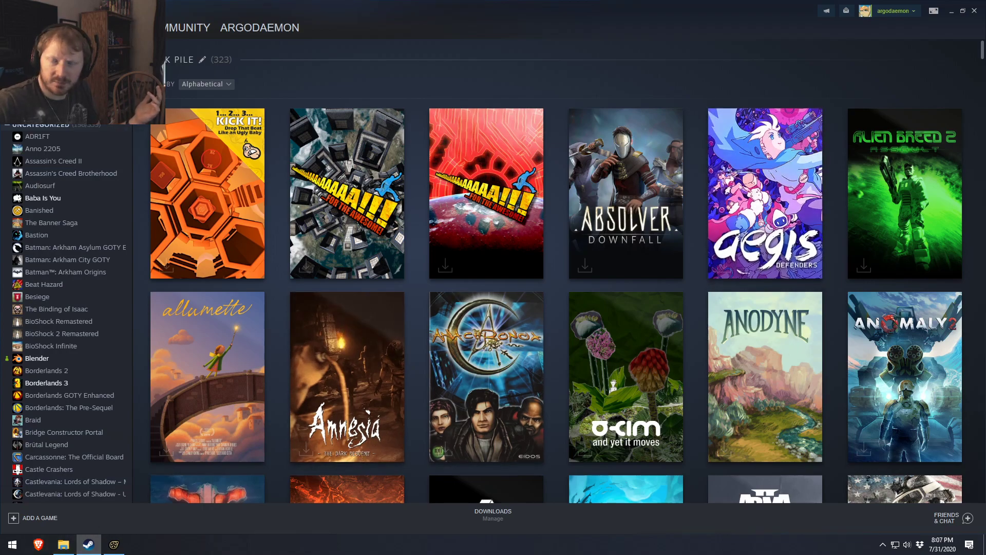
Switch to the Brave browser, load greenmangaming.com, and widen and reposition the browser window over Steam.
left_click_drag(985, 329, 526, 99)
type("gr")
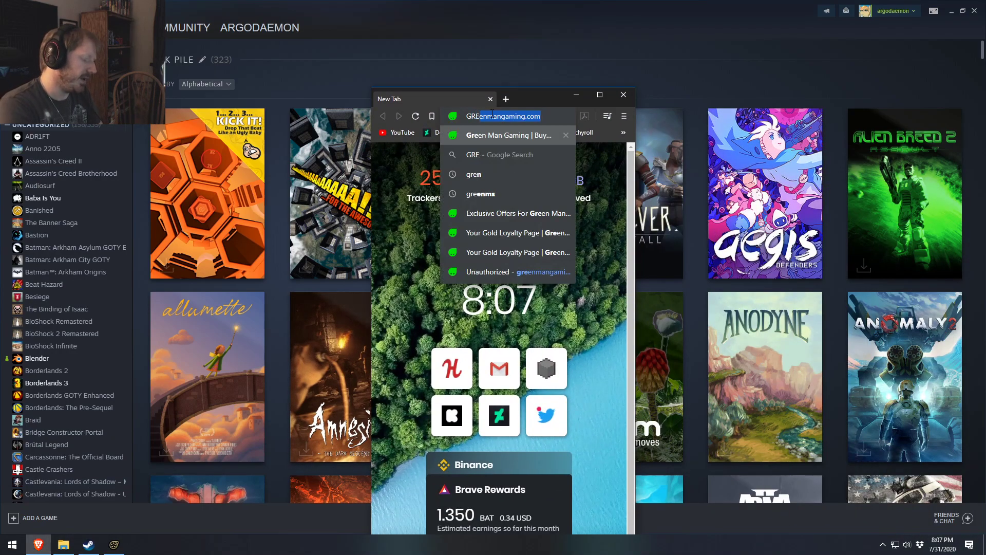
key("Return")
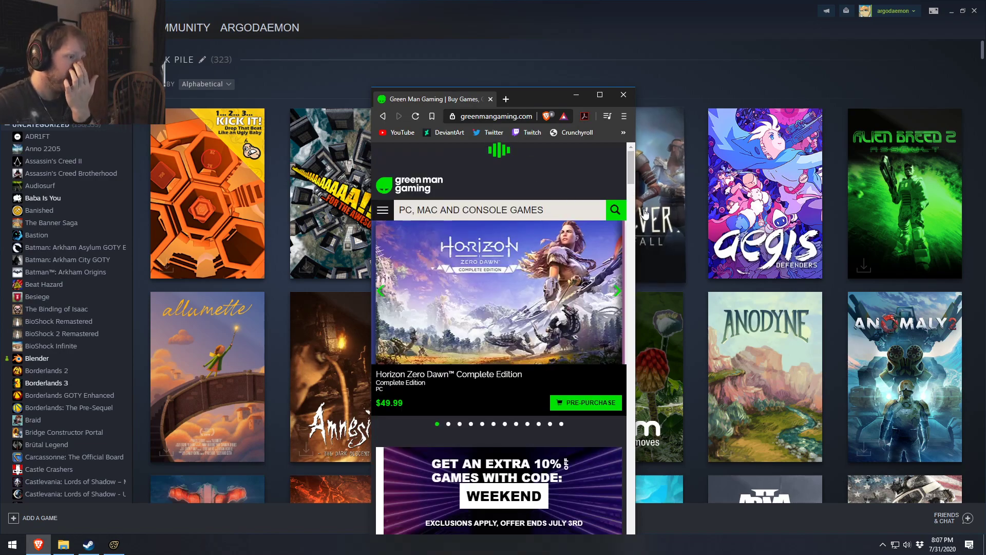
left_click_drag(636, 174, 874, 175)
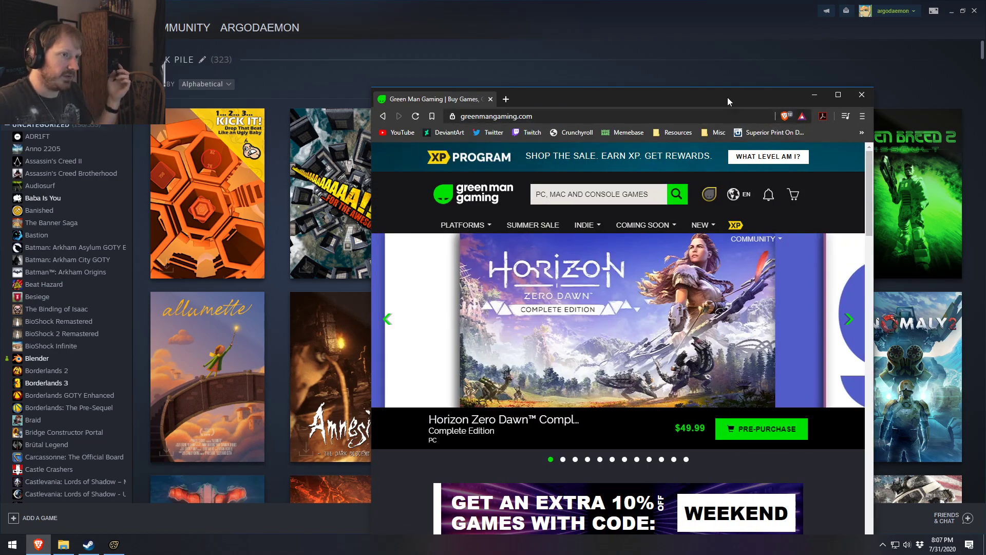
left_click_drag(729, 98, 467, 17)
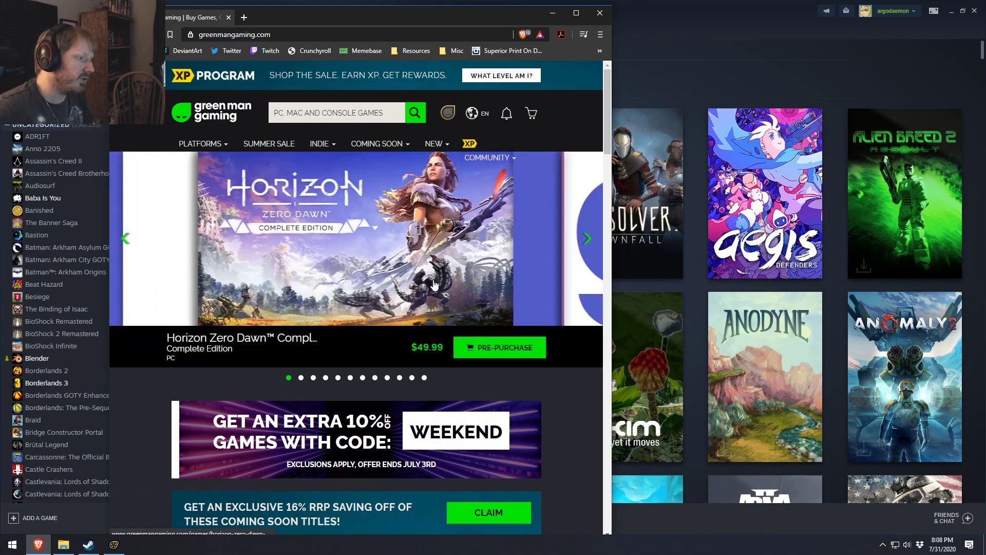
Open Green Man Gaming's XP offers page, review the Gold tier discounts and vouchers, and close the browser.
scroll(419, 258, "down", 1)
mouse_move(464, 94)
left_click(473, 114)
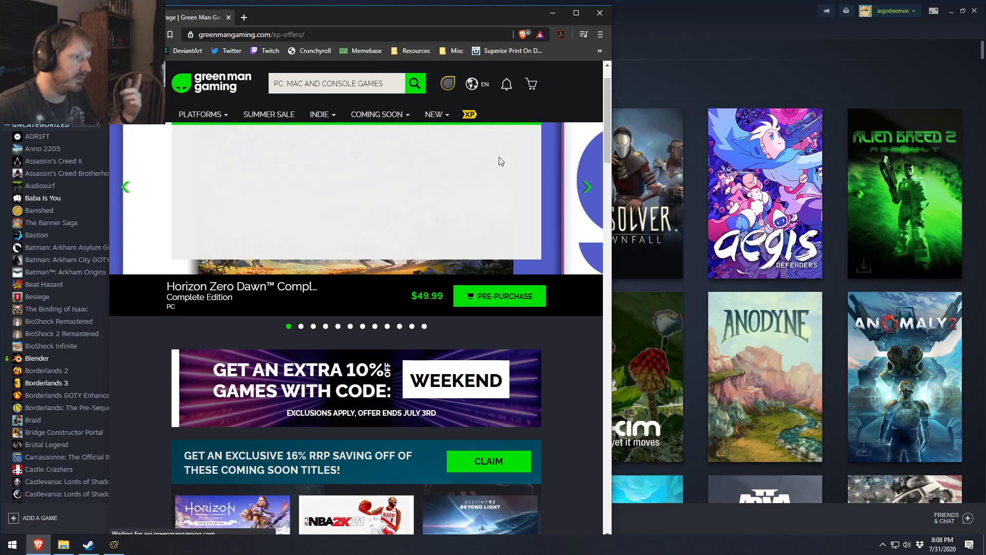
scroll(548, 419, "down", 6)
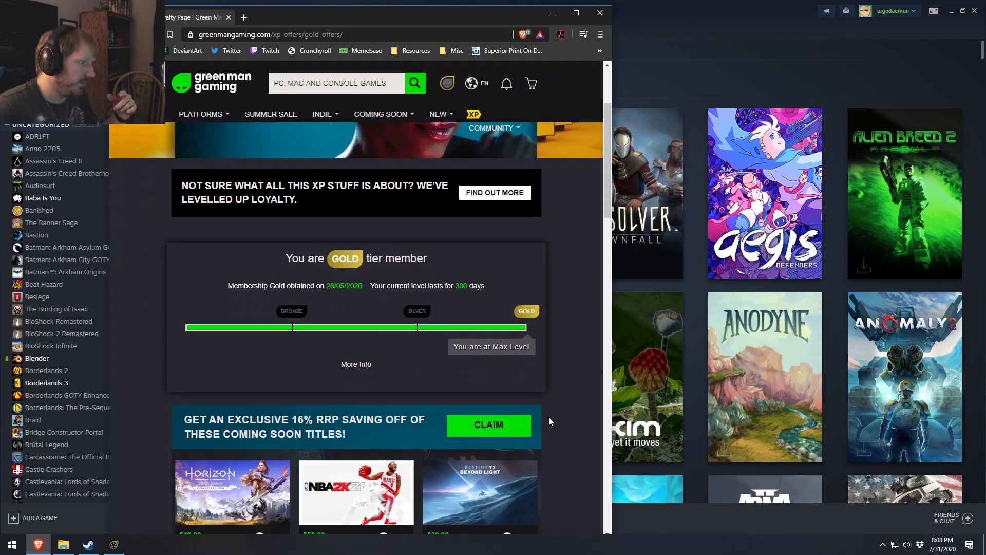
scroll(549, 417, "down", 3)
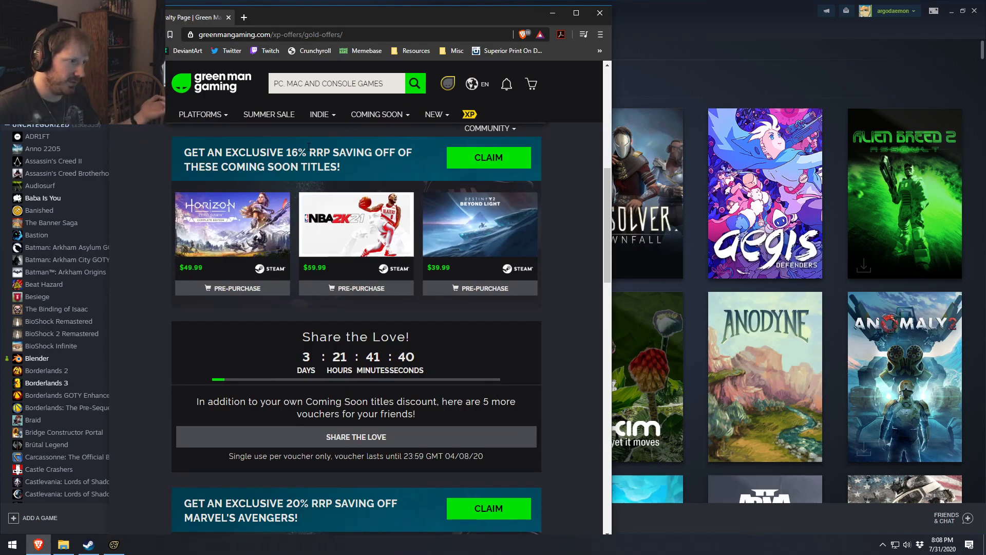
scroll(473, 307, "down", 6)
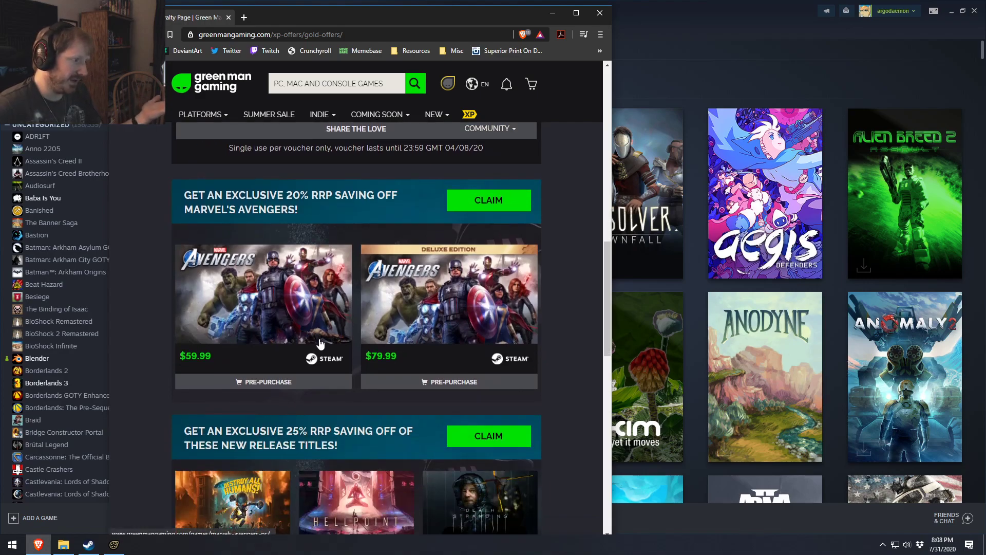
scroll(320, 342, "down", 8)
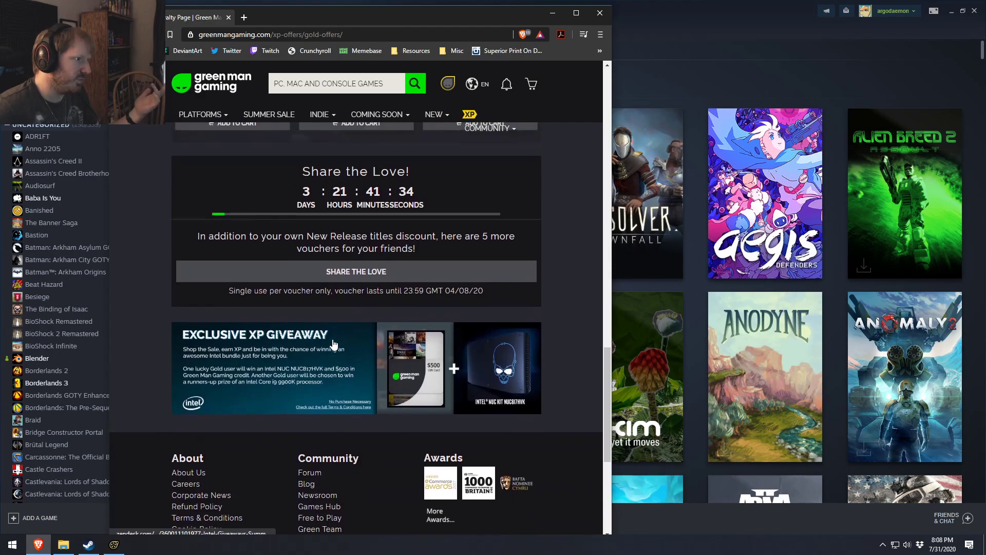
scroll(442, 293, "up", 1)
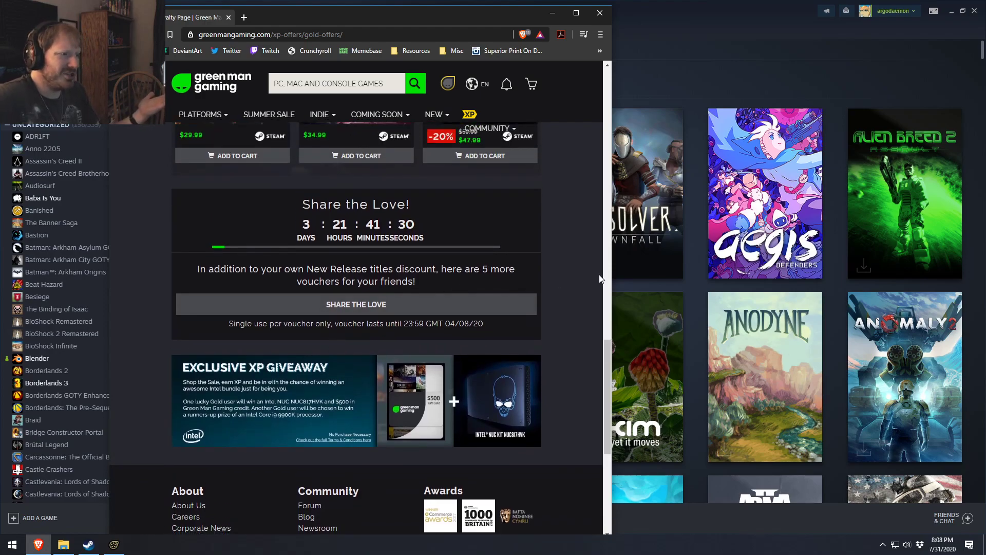
scroll(568, 280, "up", 4)
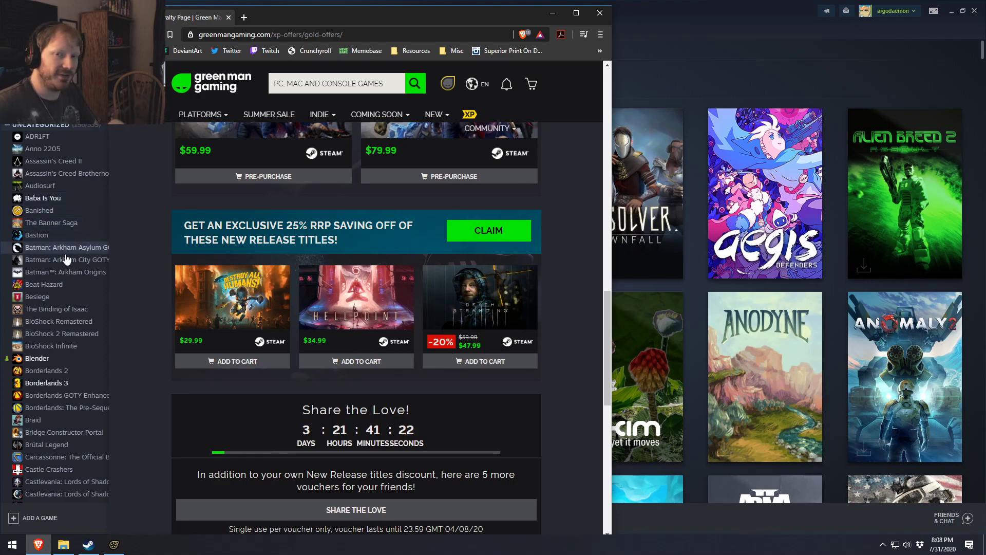
left_click(605, 17)
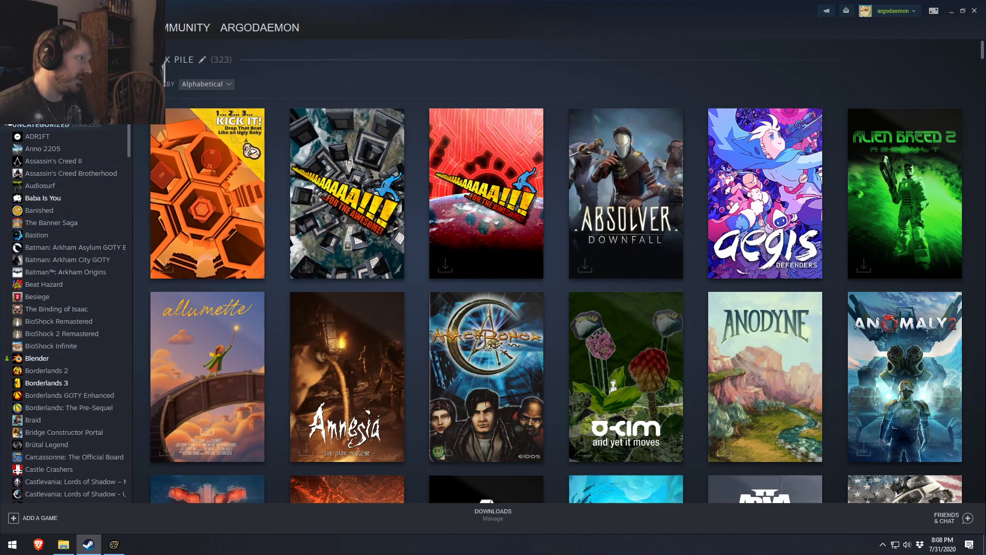
Look through the games in the "Pile" collection and the uncategorized section of the Steam library list.
scroll(77, 154, "up", 15)
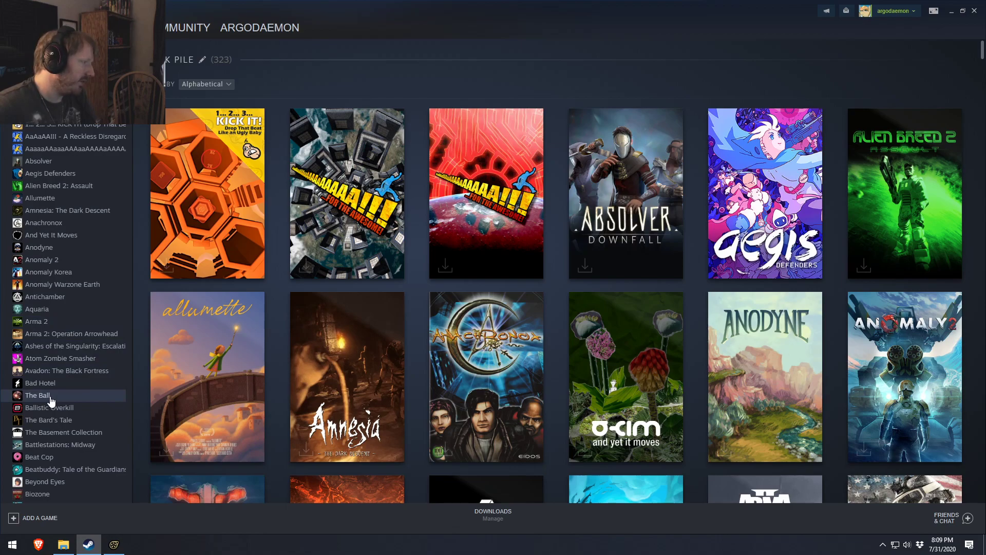
scroll(50, 400, "down", 5)
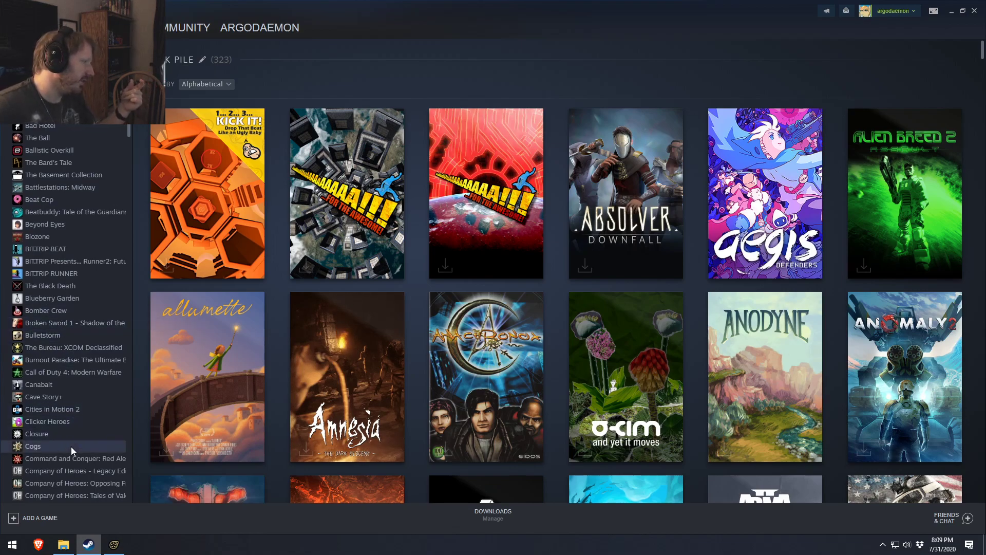
scroll(72, 445, "down", 3)
scroll(66, 400, "down", 8)
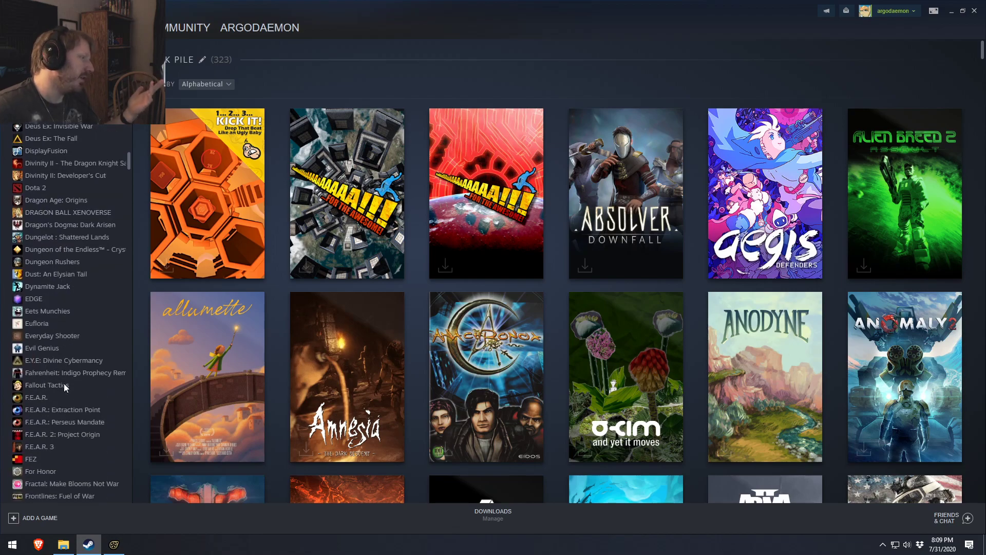
scroll(78, 373, "down", 2)
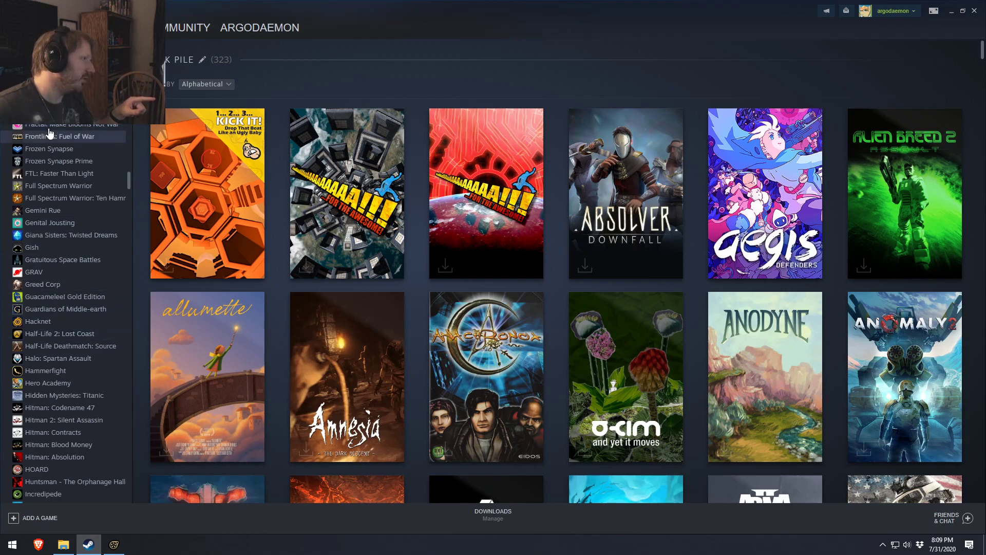
scroll(33, 135, "up", 17)
scroll(32, 134, "up", 10)
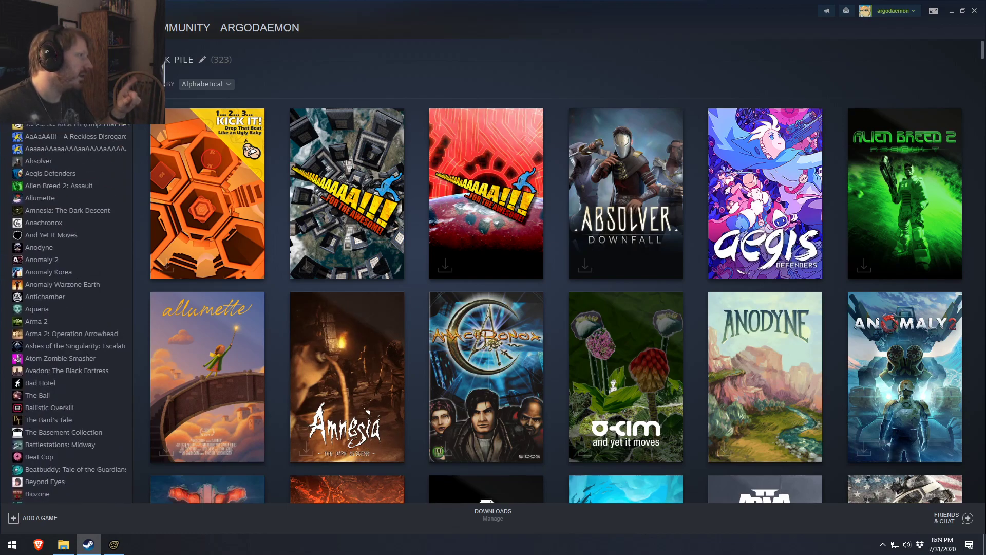
scroll(28, 211, "down", 13)
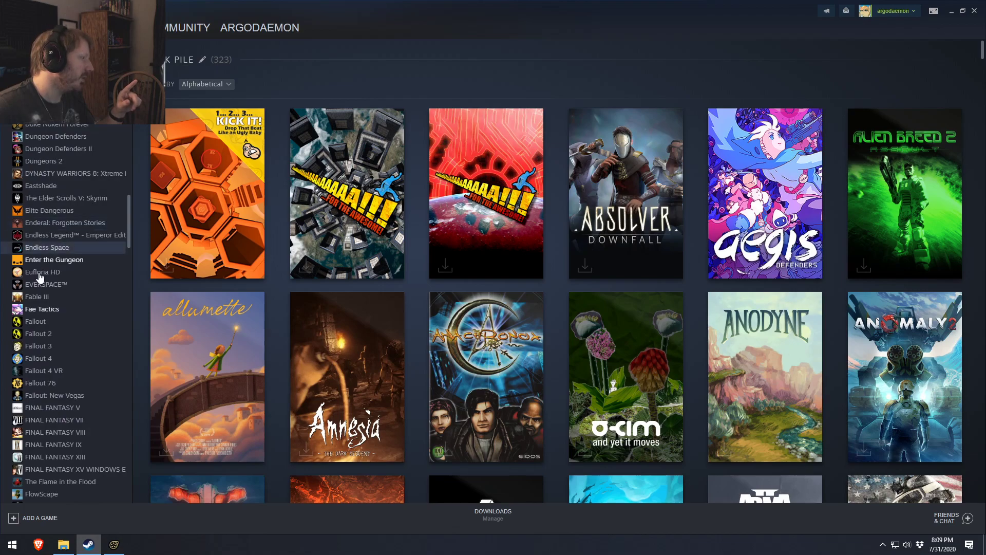
scroll(66, 408, "down", 5)
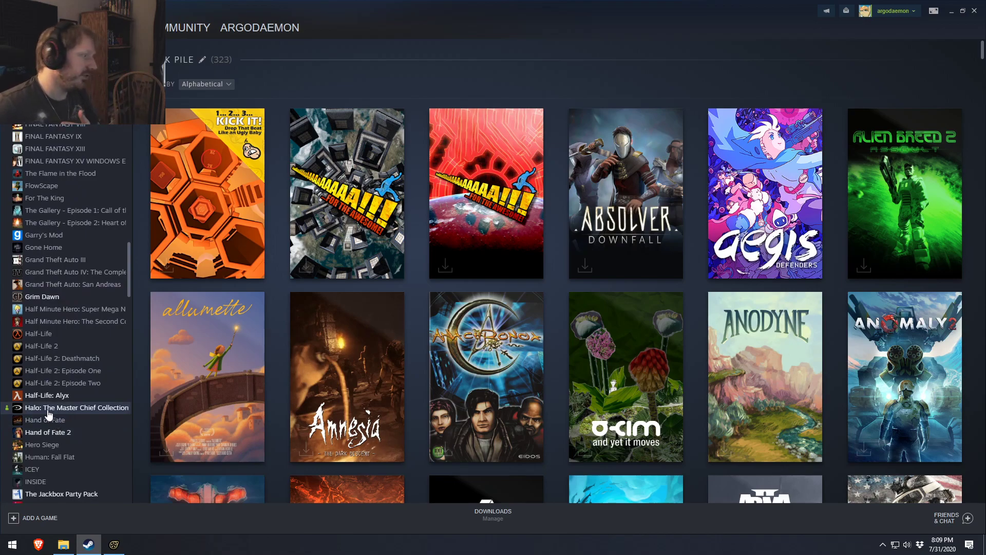
mouse_move(235, 408)
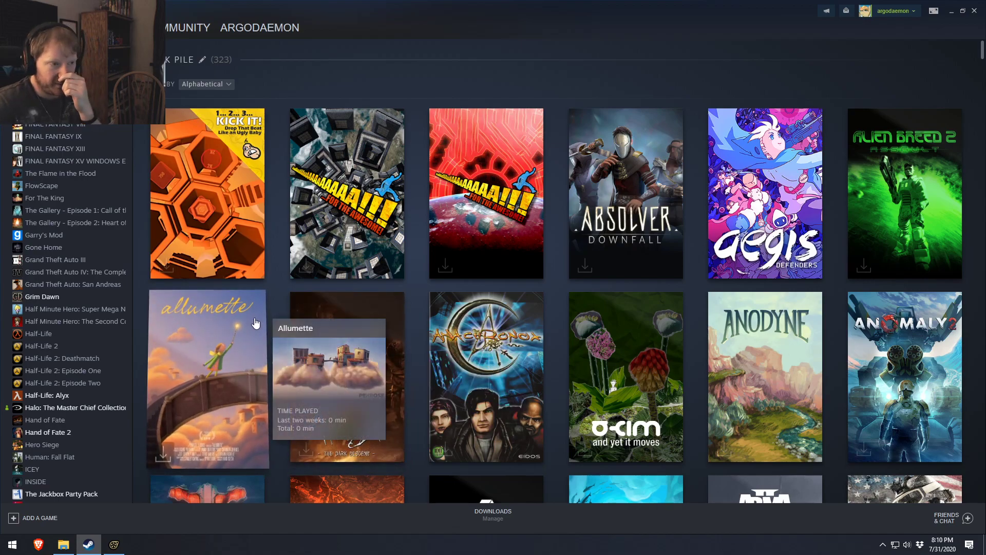
scroll(82, 392, "down", 20)
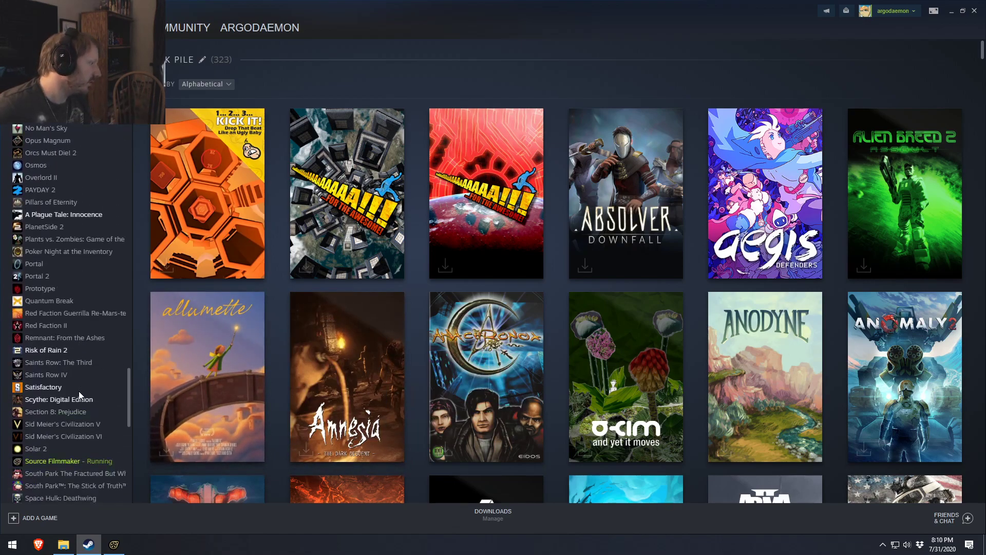
scroll(80, 395, "up", 10)
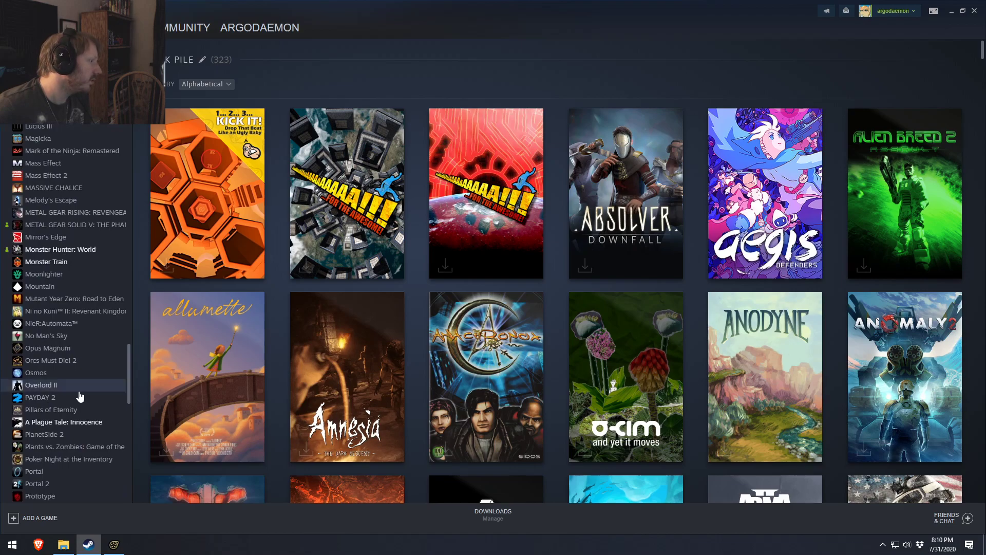
scroll(92, 155, "up", 20)
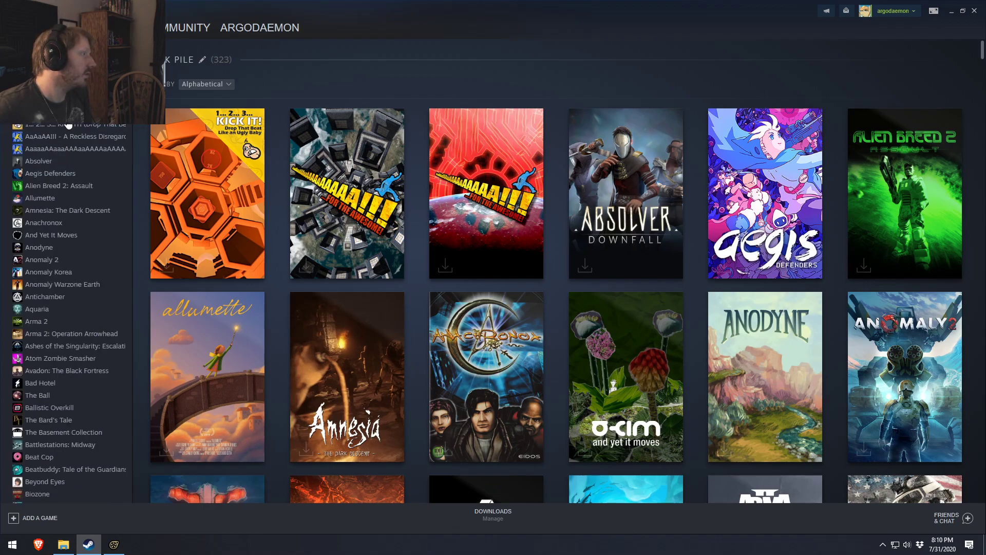
left_click_drag(129, 147, 181, 216)
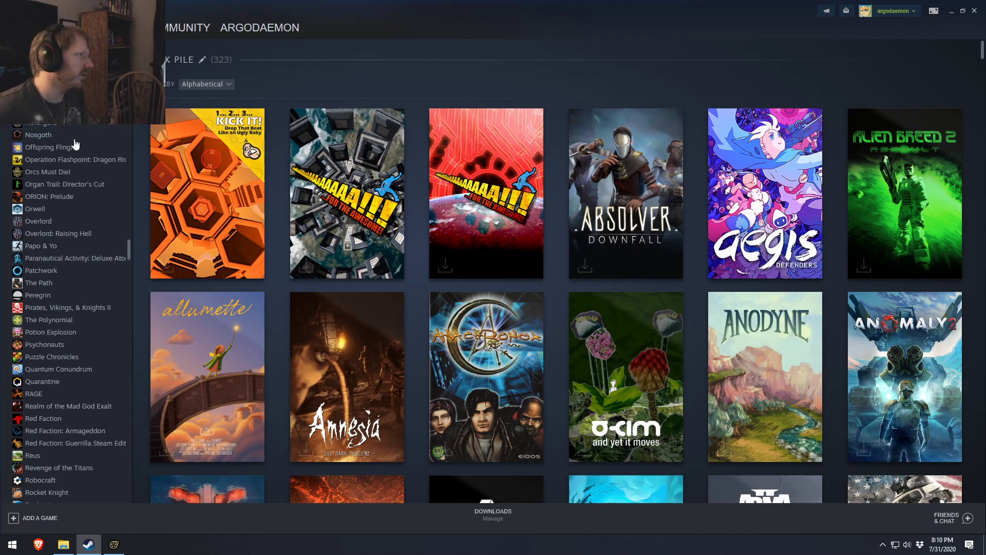
Browse the uncategorized games in the library list and open the Enter the Gungeon page.
scroll(123, 254, "up", 15)
scroll(123, 254, "up", 5)
left_click(47, 112)
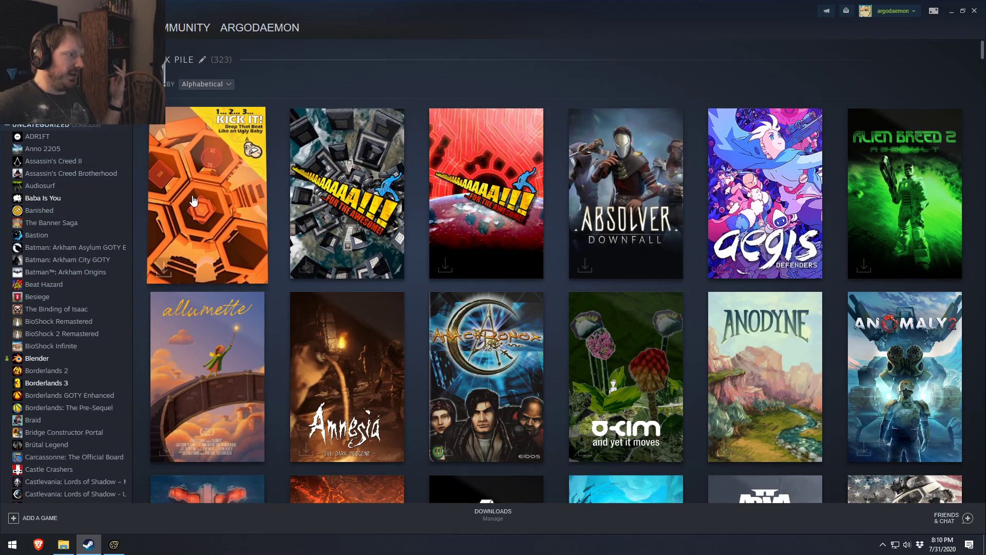
scroll(72, 314, "down", 10)
scroll(61, 267, "up", 4)
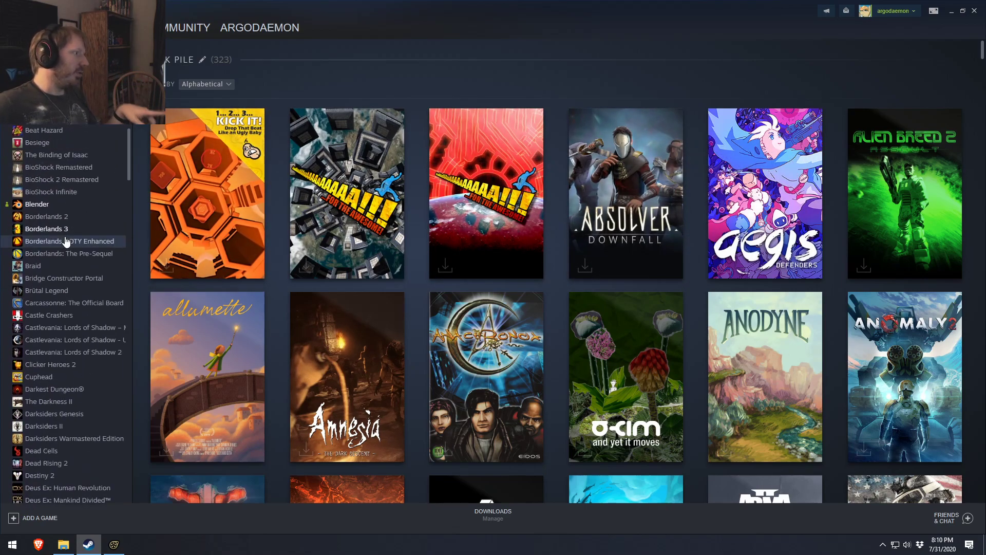
scroll(65, 236, "down", 13)
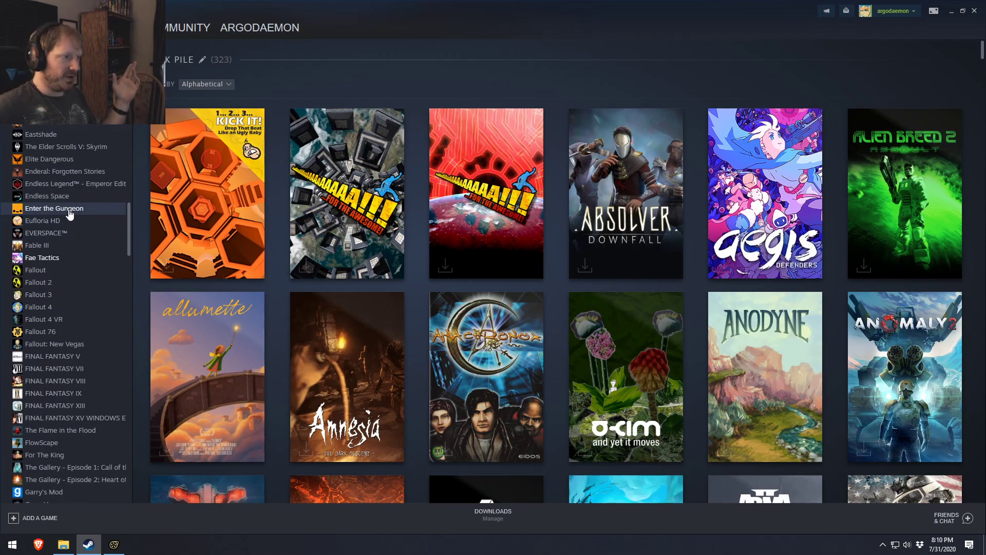
left_click(71, 211)
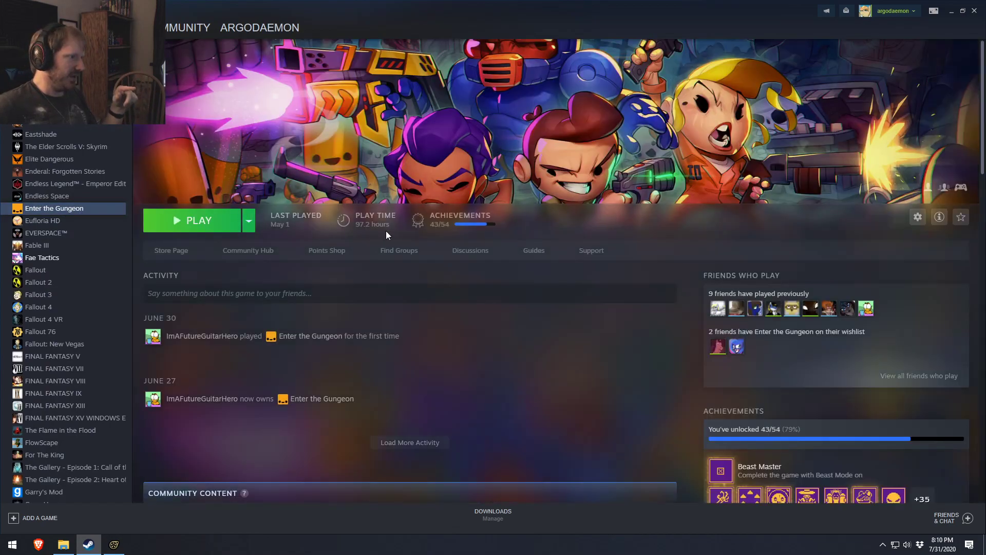
Continue through the uncategorized games and open the Monster Train page.
scroll(44, 272, "down", 5)
scroll(62, 225, "up", 4)
scroll(63, 227, "down", 5)
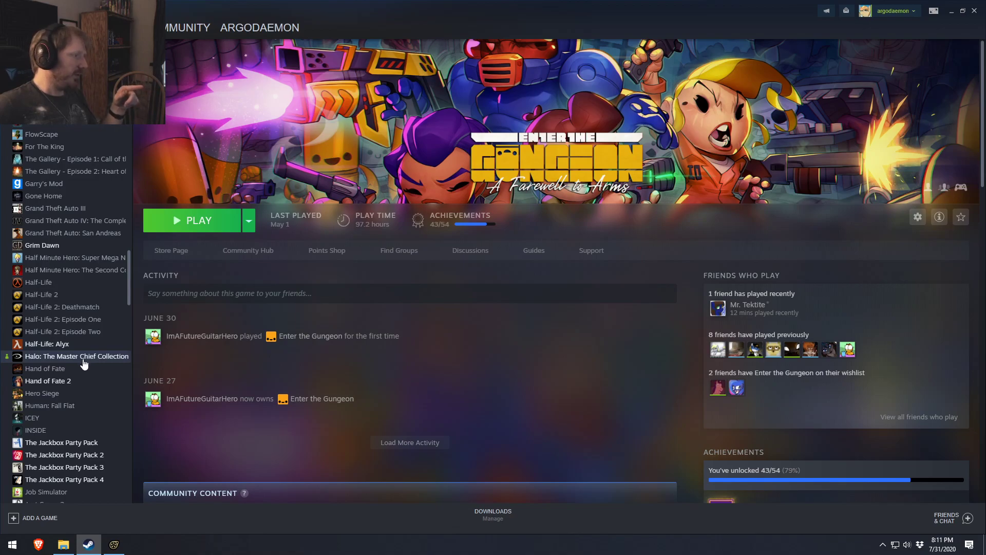
scroll(82, 361, "down", 1)
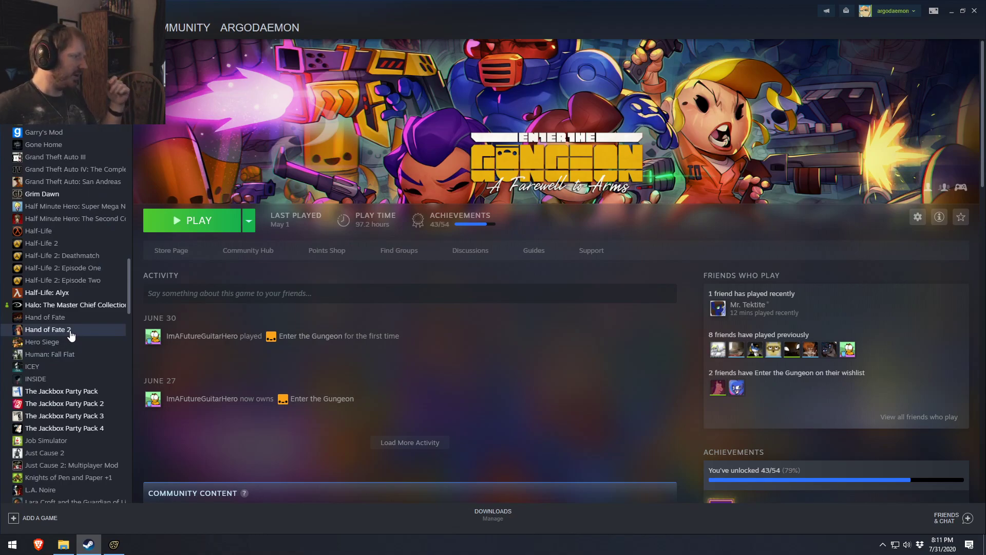
scroll(70, 331, "down", 3)
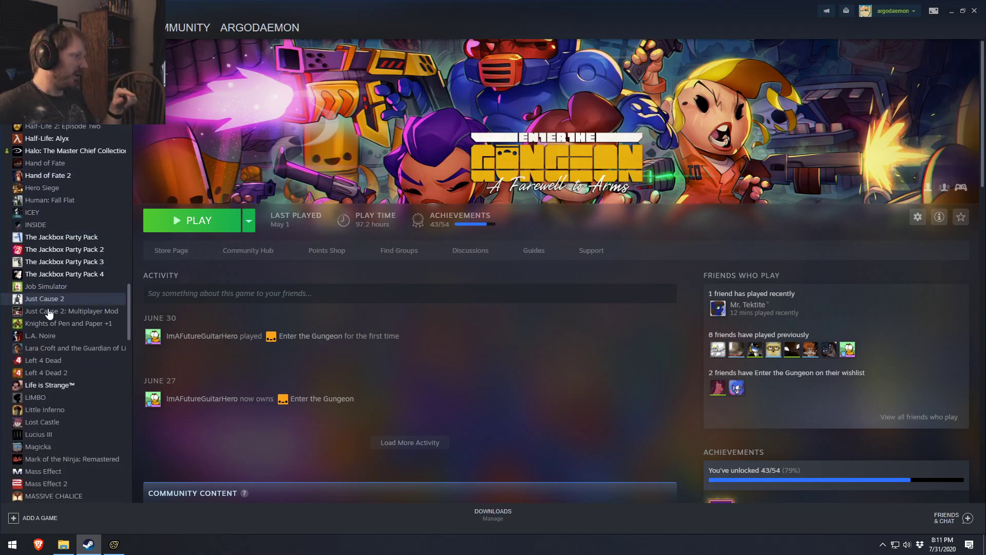
scroll(83, 360, "down", 2)
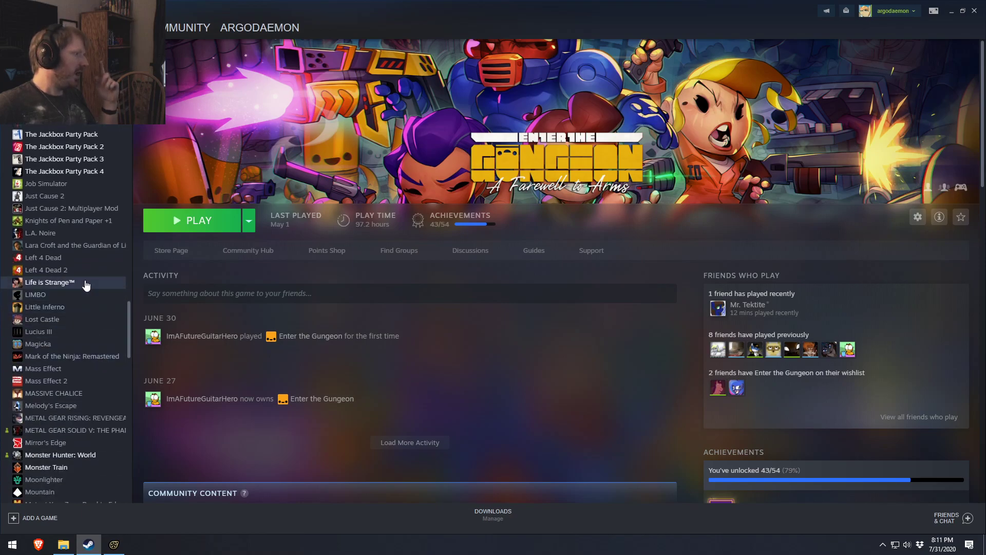
scroll(84, 288, "down", 3)
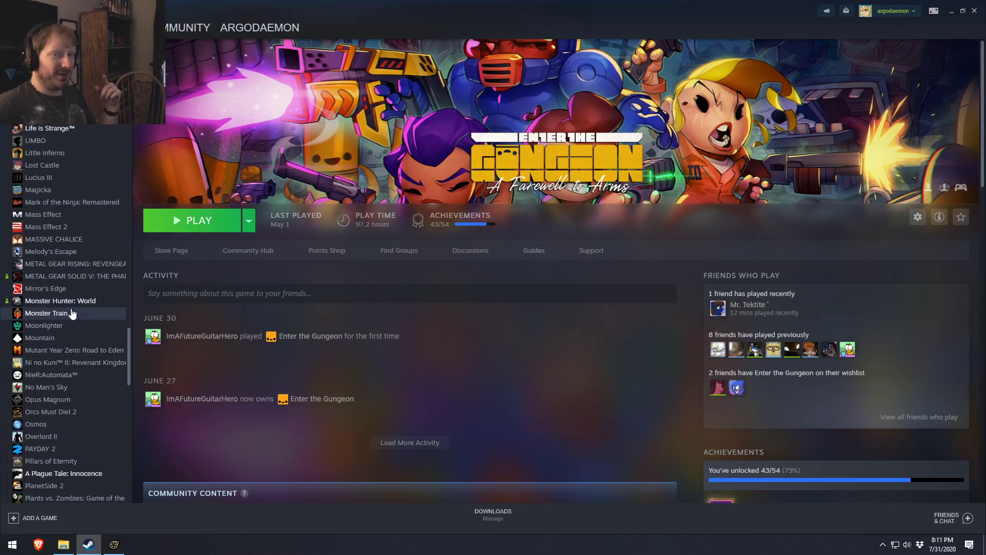
left_click(72, 313)
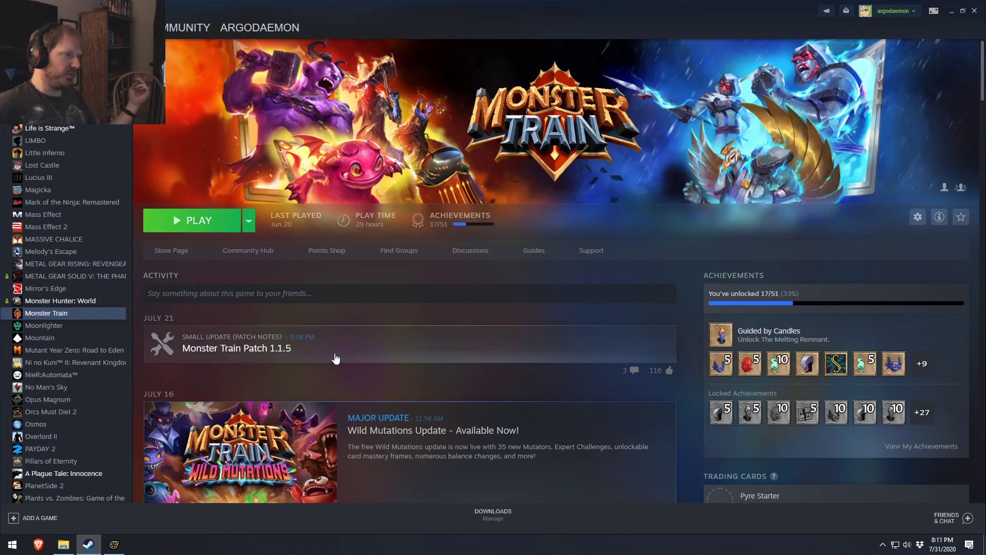
Look over Monster Train's recent updates and the remaining uncategorized games at the end of the library list.
scroll(336, 352, "down", 3)
scroll(116, 362, "down", 4)
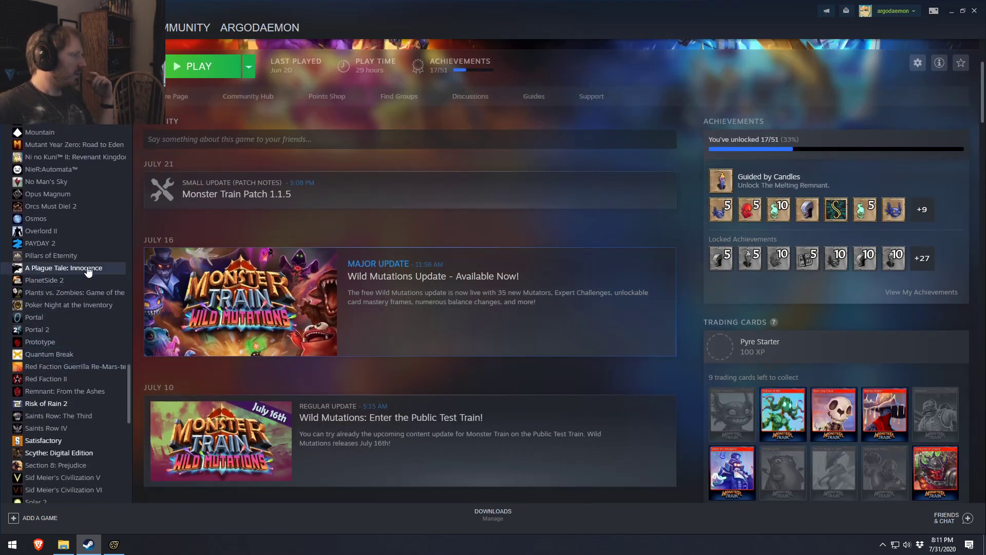
scroll(82, 276, "down", 4)
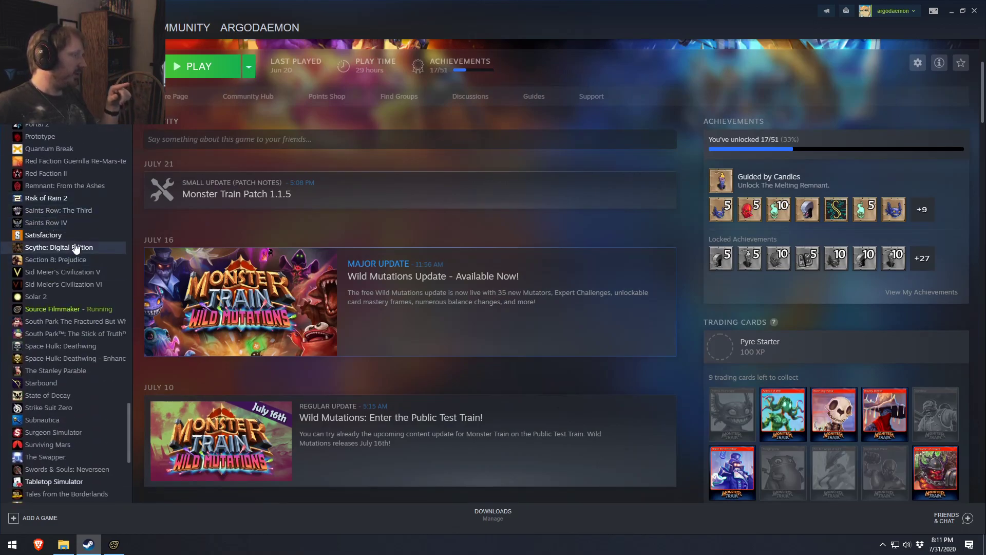
scroll(97, 421, "down", 3)
scroll(64, 339, "down", 1)
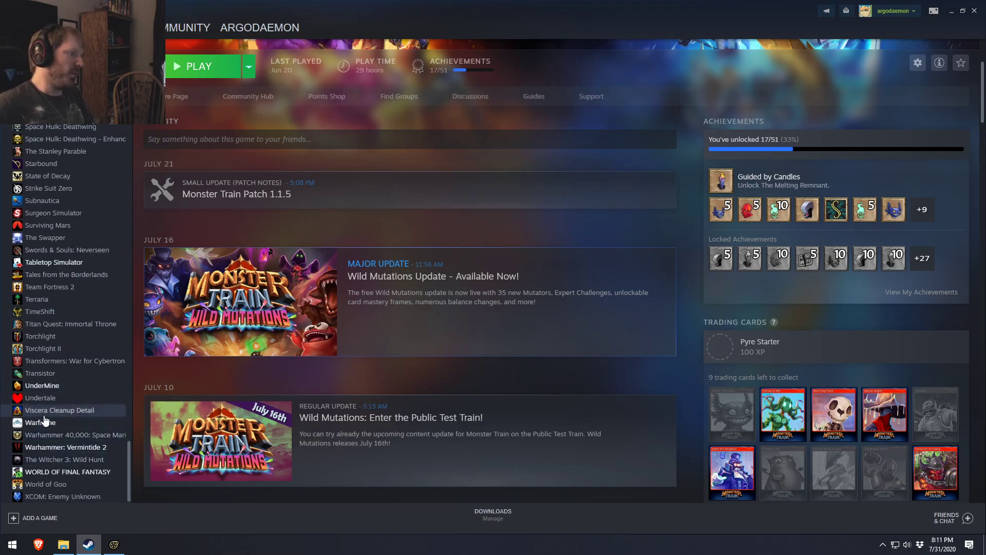
Minimize Steam to return to Source Filmmaker and settle the pending right-finger edit in the current time selection.
left_click(951, 13)
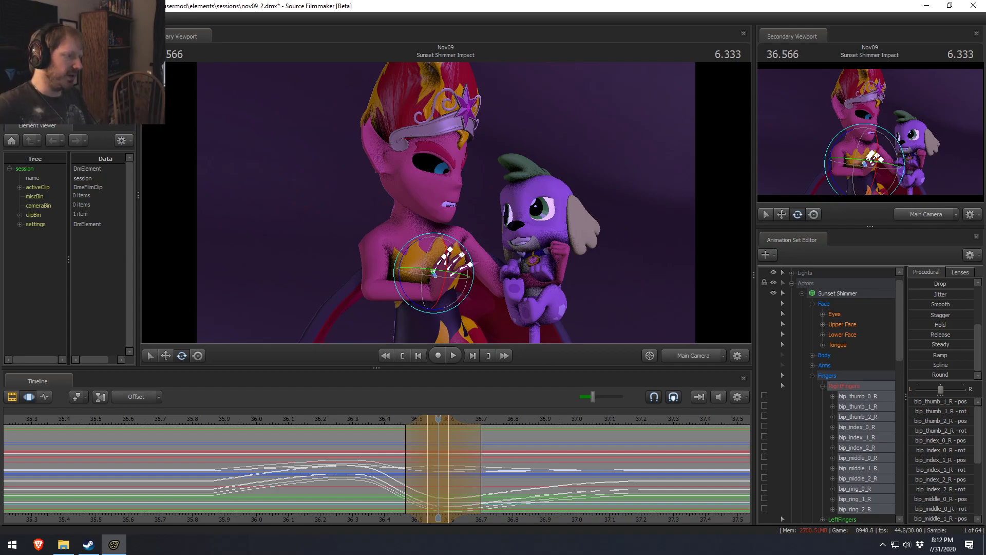
scroll(344, 451, "down", 5)
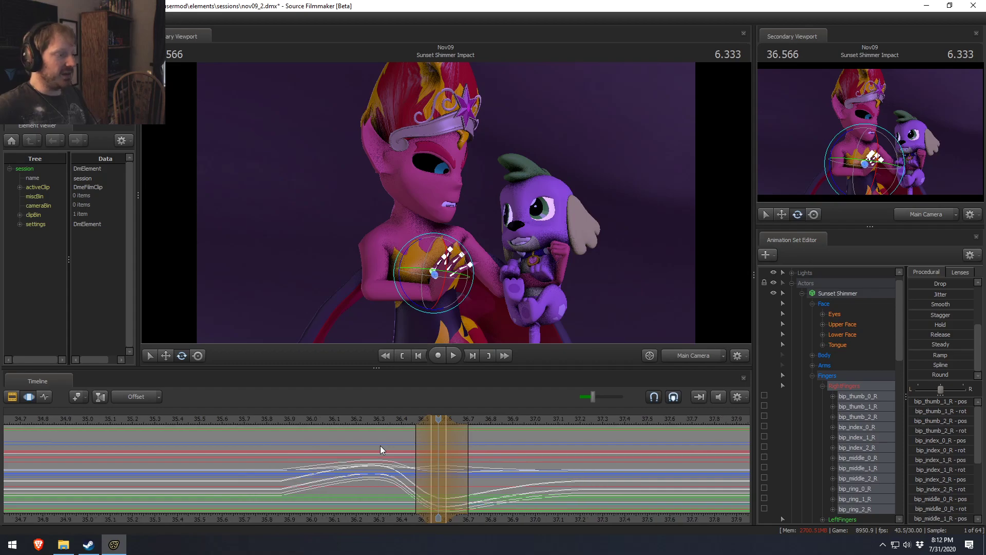
scroll(386, 449, "down", 1)
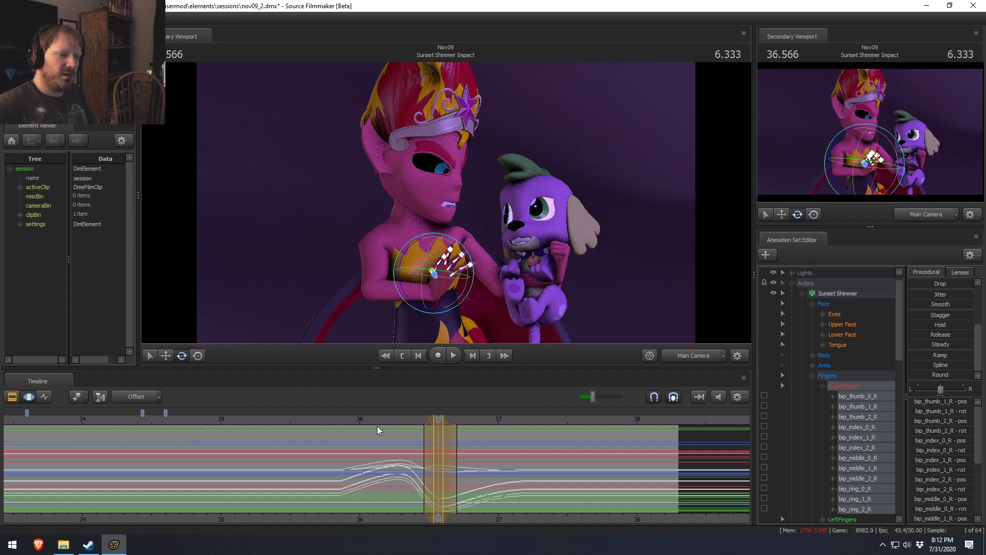
left_click(403, 446)
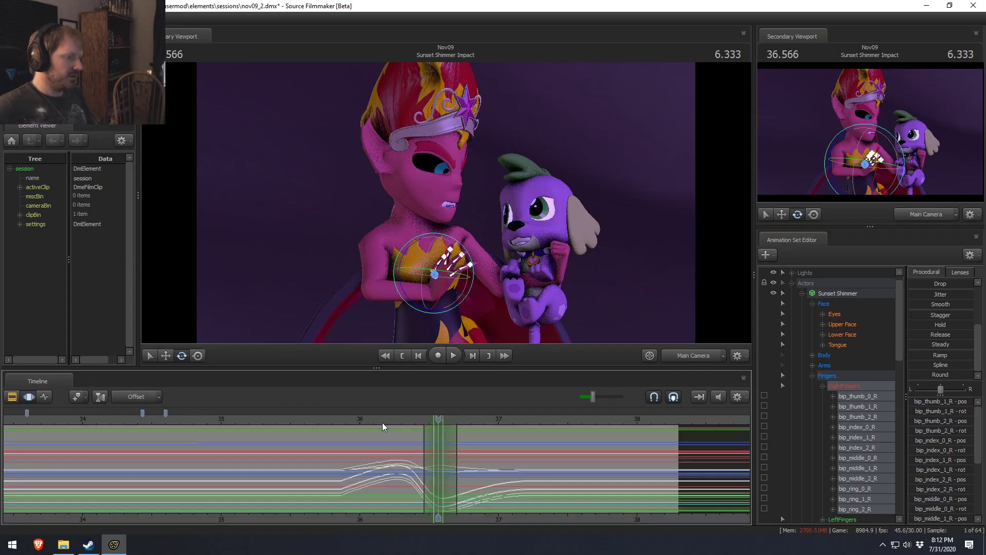
Play back the Sunset Shimmer Impact shot from about 35.8 seconds and again from about 34.8 seconds.
left_click_drag(383, 419, 363, 418)
key("space")
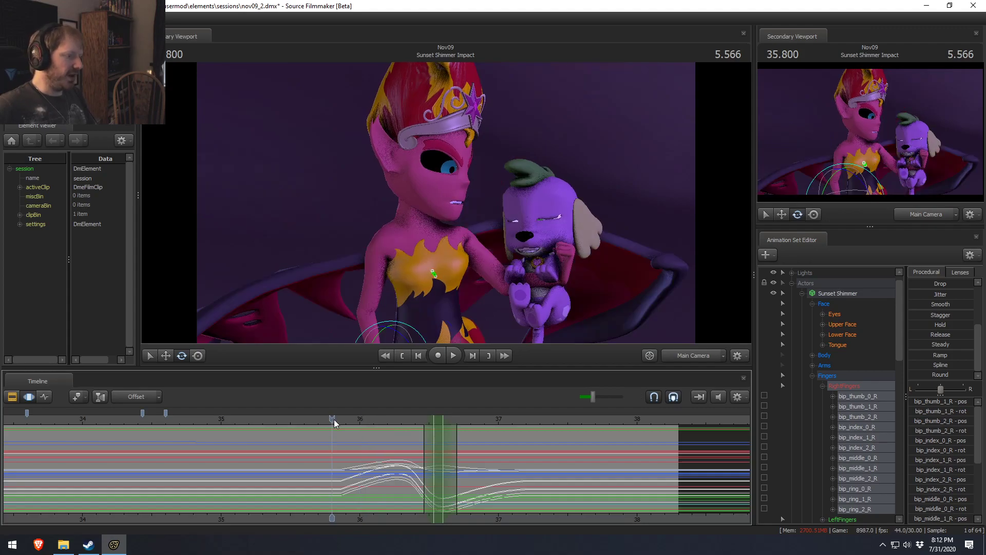
left_click_drag(367, 419, 194, 419)
key("space")
left_click(230, 419)
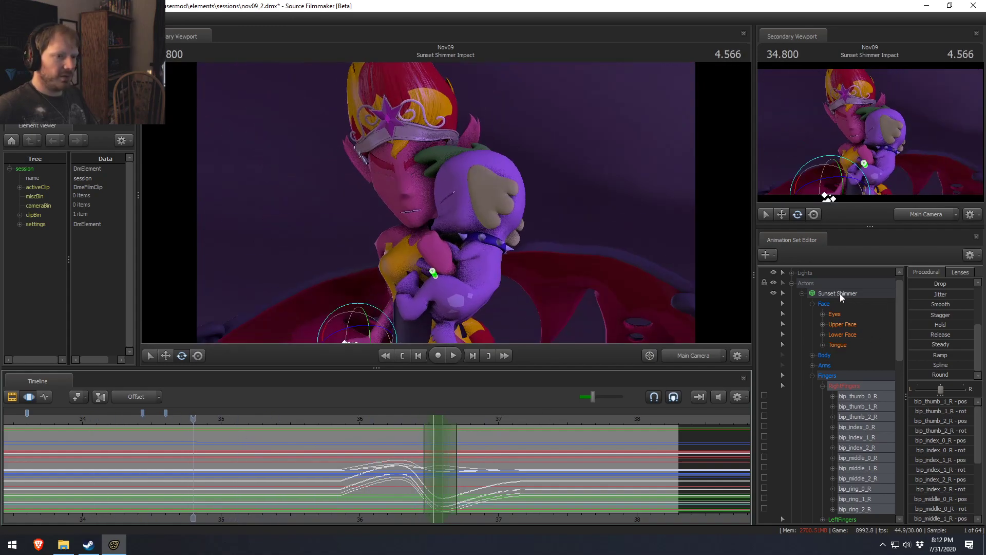
Select all of Sunset Shimmer's controls and take the Unknown group out of the selection.
left_click(839, 293)
scroll(330, 471, "up", 3)
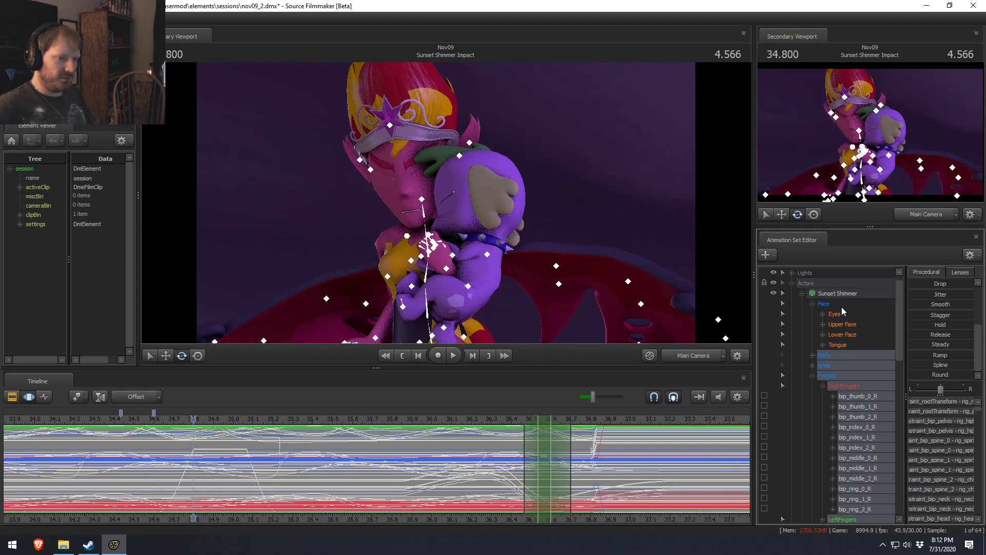
scroll(839, 360, "down", 7)
scroll(839, 396, "down", 4)
left_click(831, 399, "ctrl")
scroll(228, 463, "up", 2)
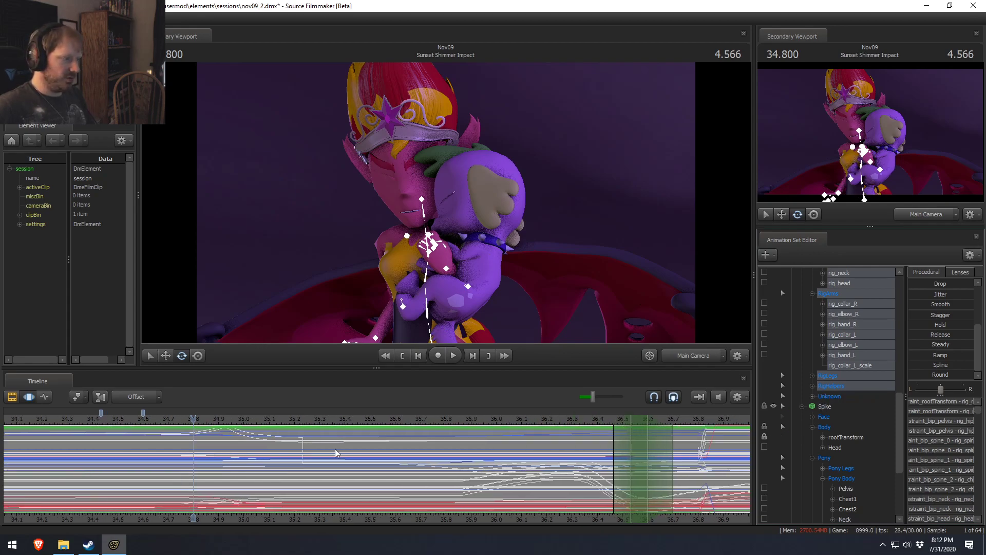
Examine the curve jump near 35.2 seconds and Sunset Shimmer's pose through the Work Camera, and return to the Main Camera.
left_click(301, 452)
left_click_drag(301, 451, 303, 455)
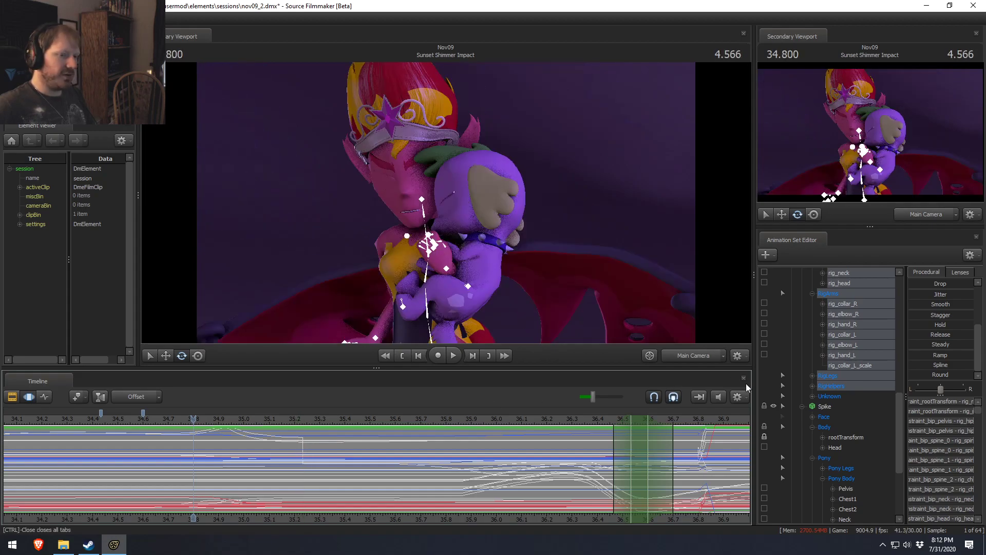
left_click_drag(407, 272, 369, 339)
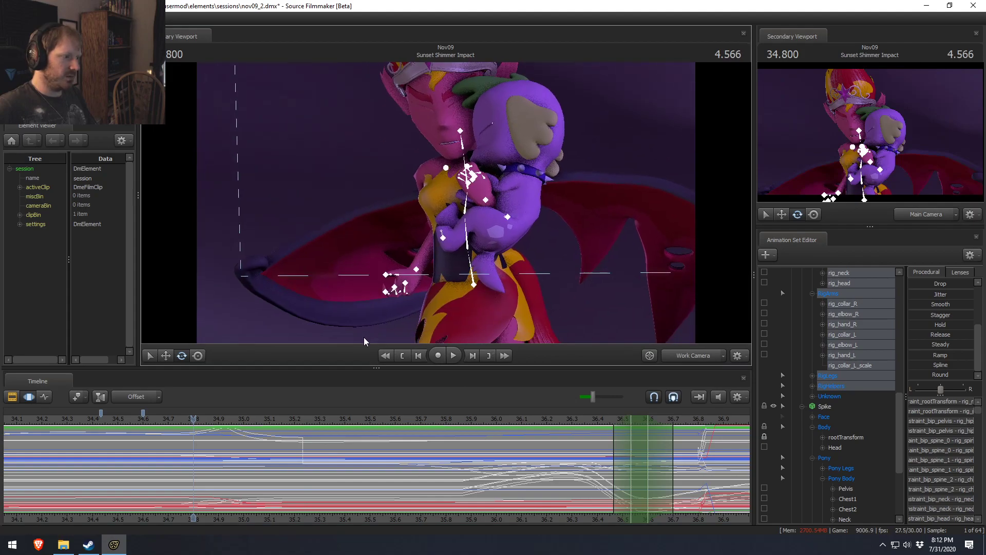
left_click_drag(265, 460, 305, 449)
left_click(694, 356)
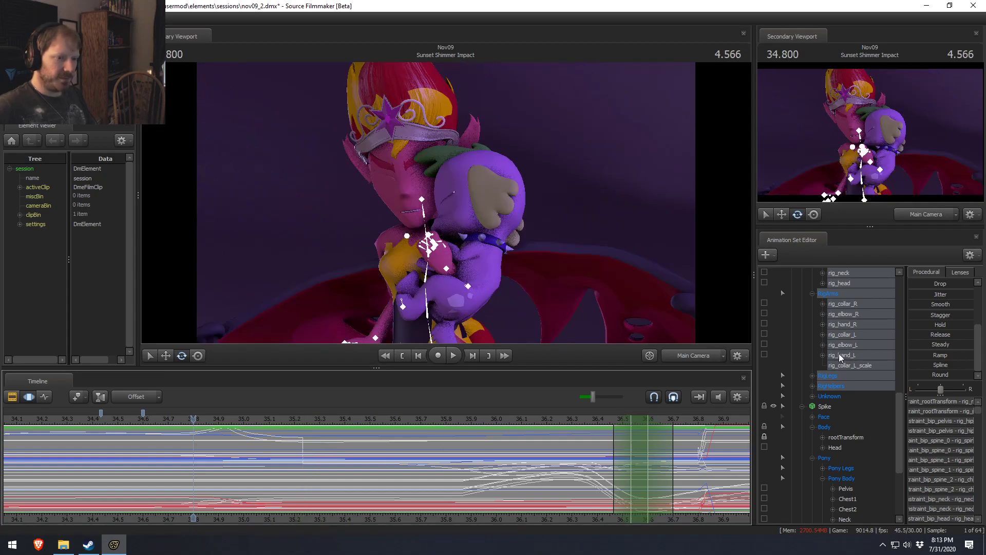
Check the rig_elbow_R curves, smooth the rig_hand_R motion between about 34.8 and 35.6 seconds, and play it back.
scroll(839, 303, "up", 3)
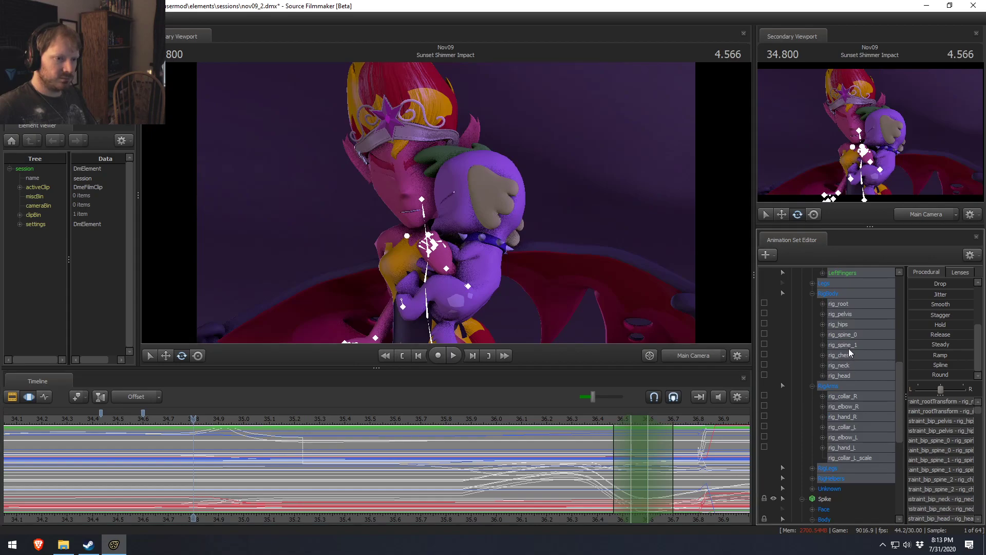
left_click(840, 407)
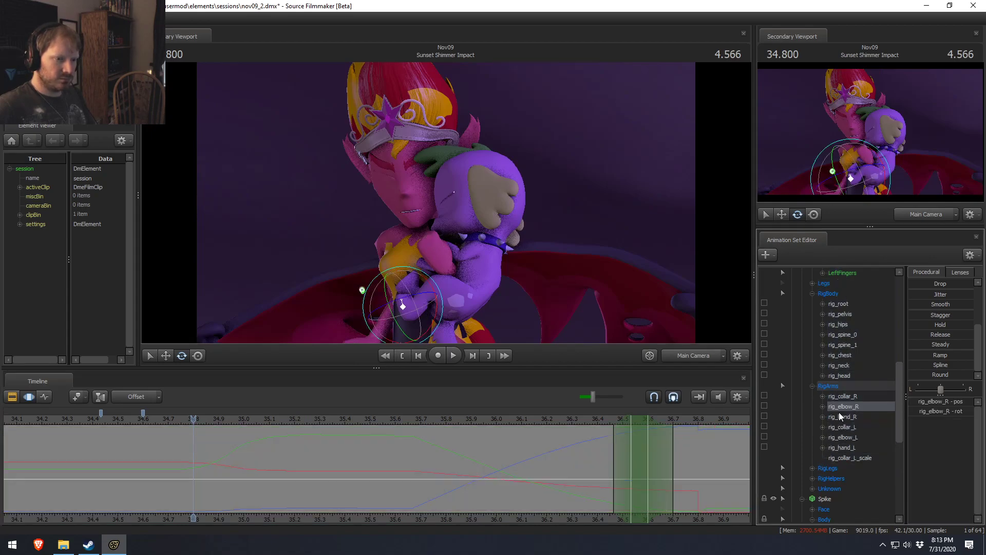
scroll(843, 417, "down", 2)
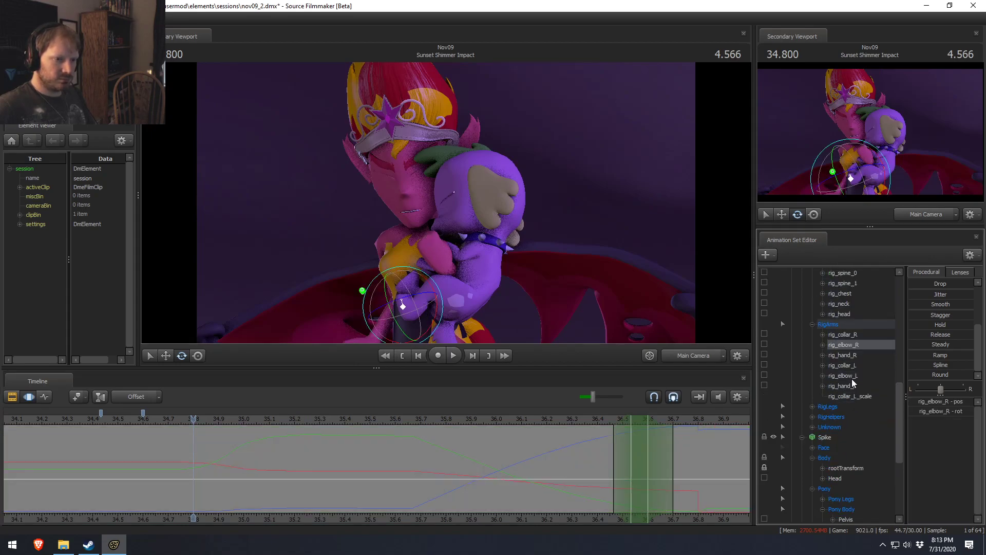
left_click(842, 355)
left_click_drag(379, 484, 224, 456)
key("space")
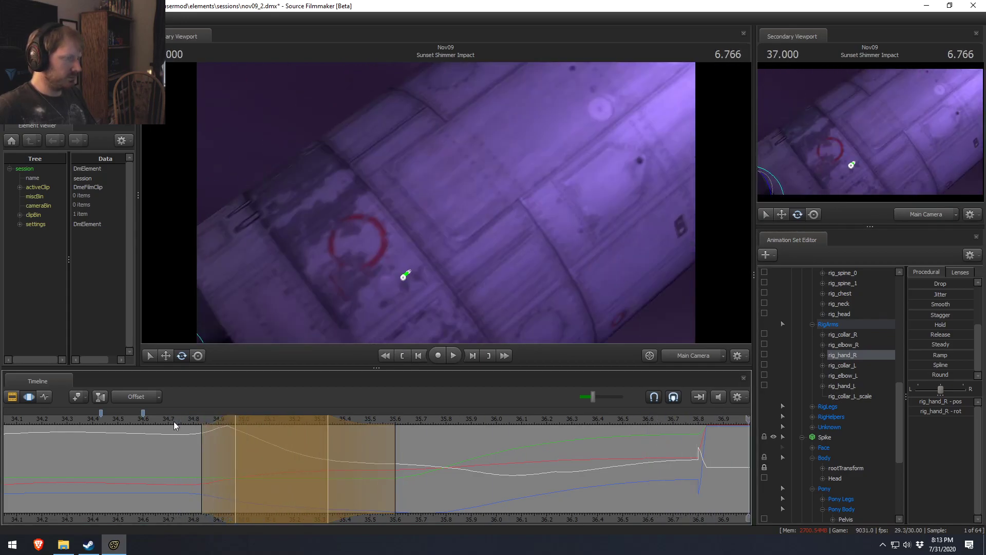
key("space")
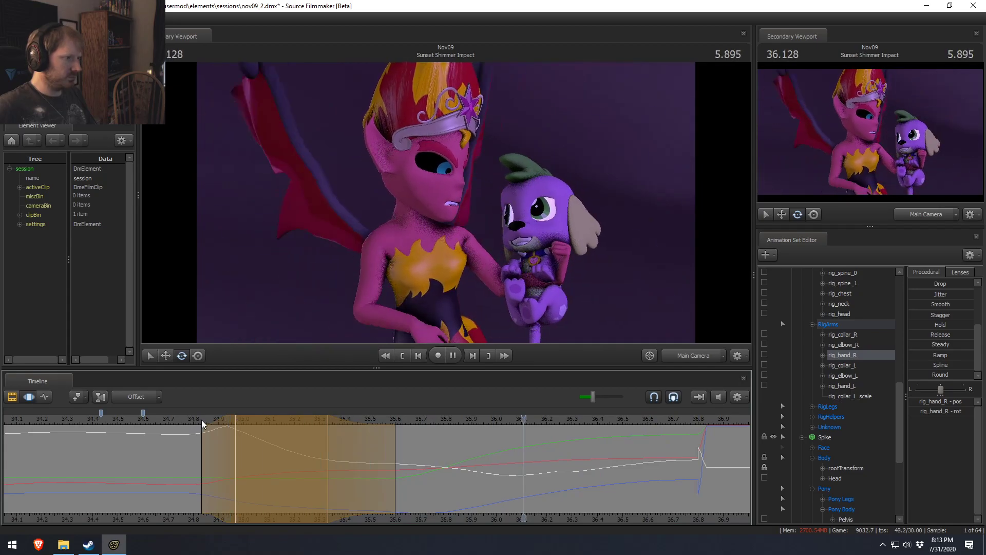
Set a time selection from 35.5 to 36.7 seconds around 35.8 for rig_hand_R and play the shot.
left_click_drag(344, 468, 682, 481)
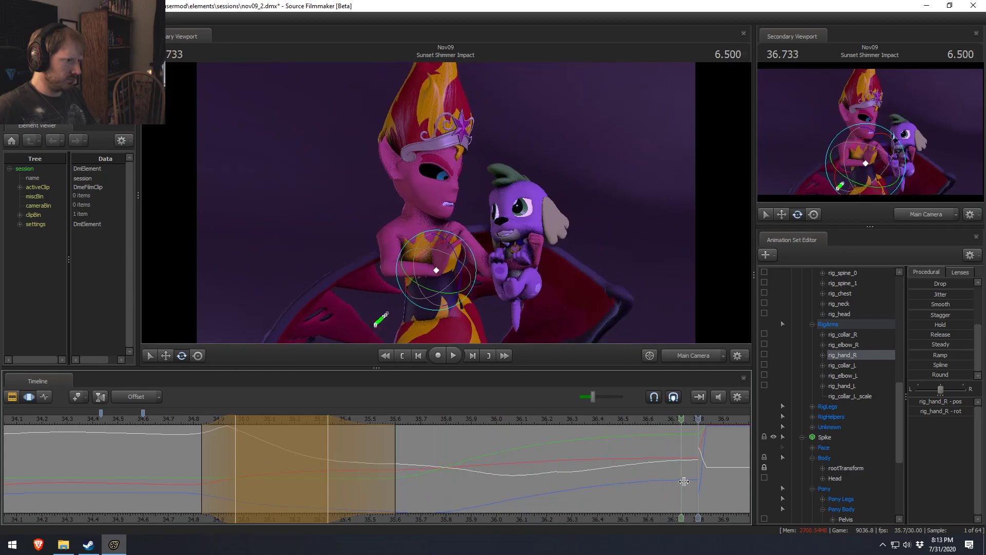
middle_click_drag(682, 481, 324, 449)
left_click_drag(395, 451, 160, 438)
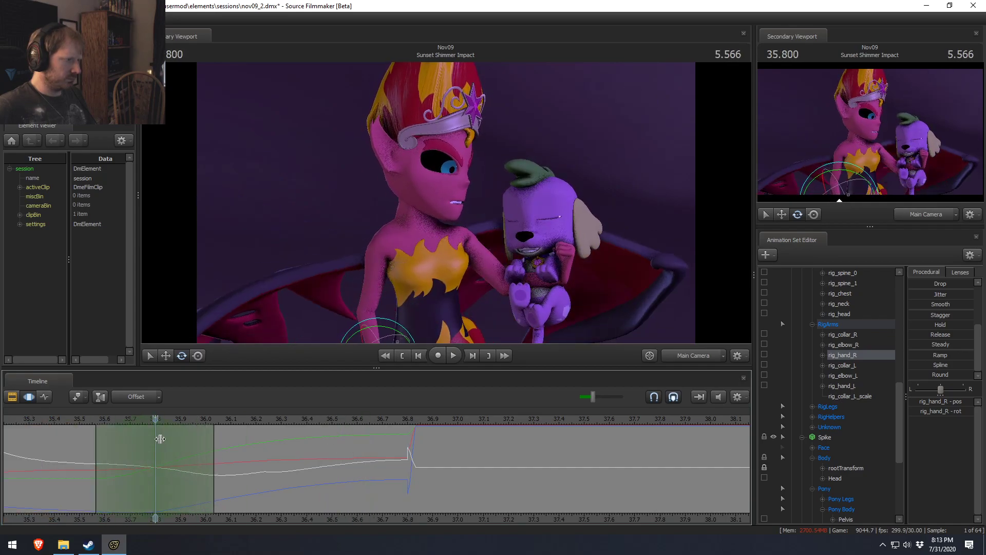
scroll(161, 439, "up", 2, "shift")
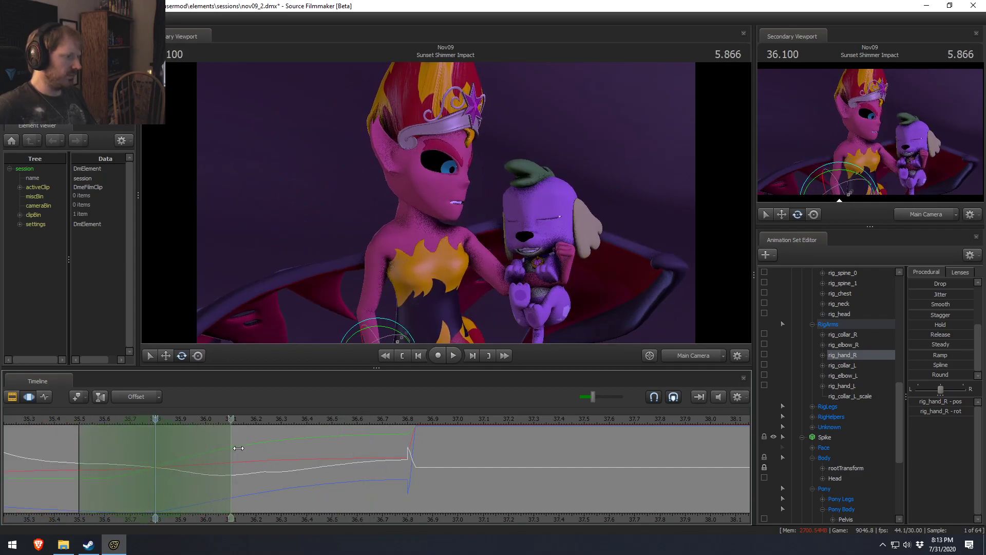
left_click_drag(236, 448, 387, 448)
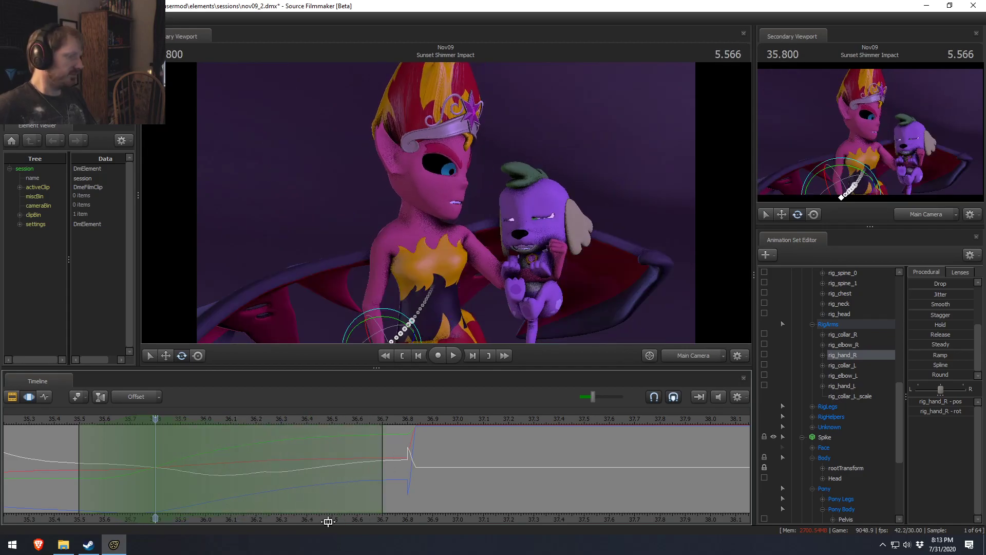
middle_click_drag(442, 520, 537, 501)
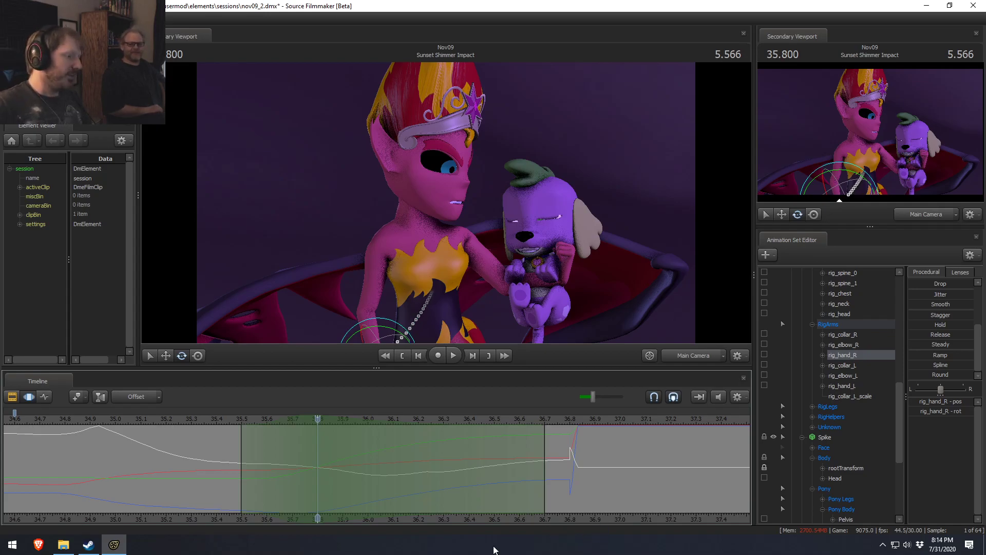
key("space")
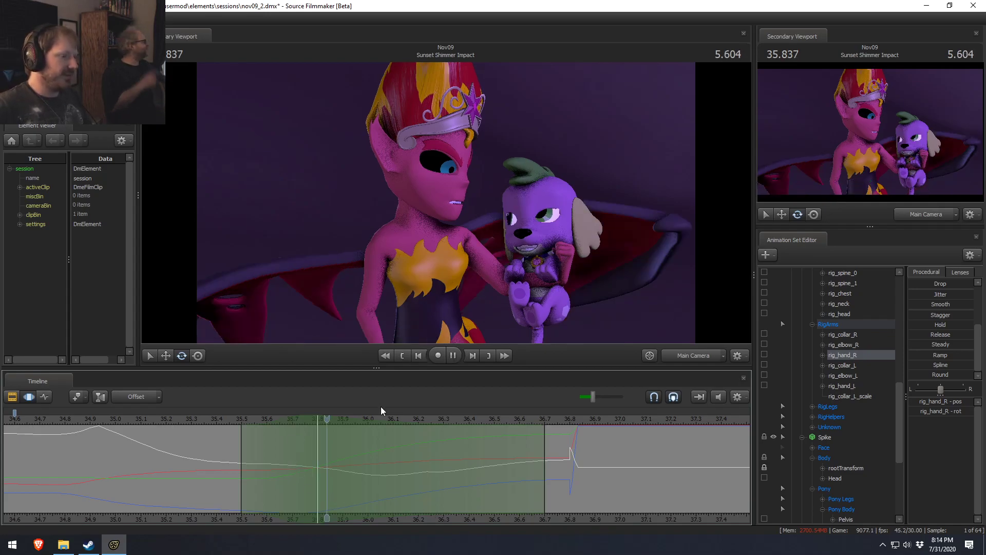
Play and scrub the shot around 35.8 seconds and select Sunset Shimmer's rig_head to check its motion.
left_click(211, 419)
left_click_drag(220, 421, 317, 419)
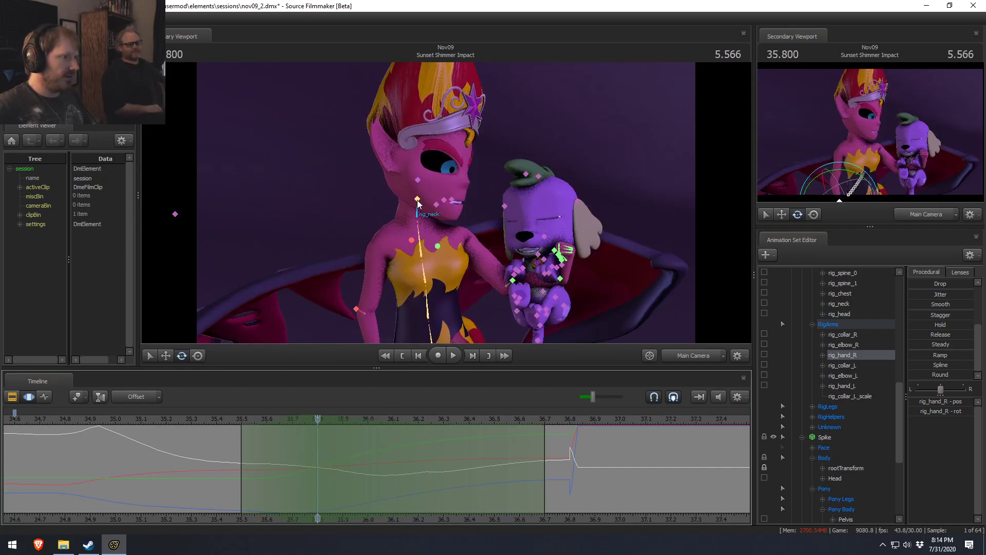
left_click(417, 199)
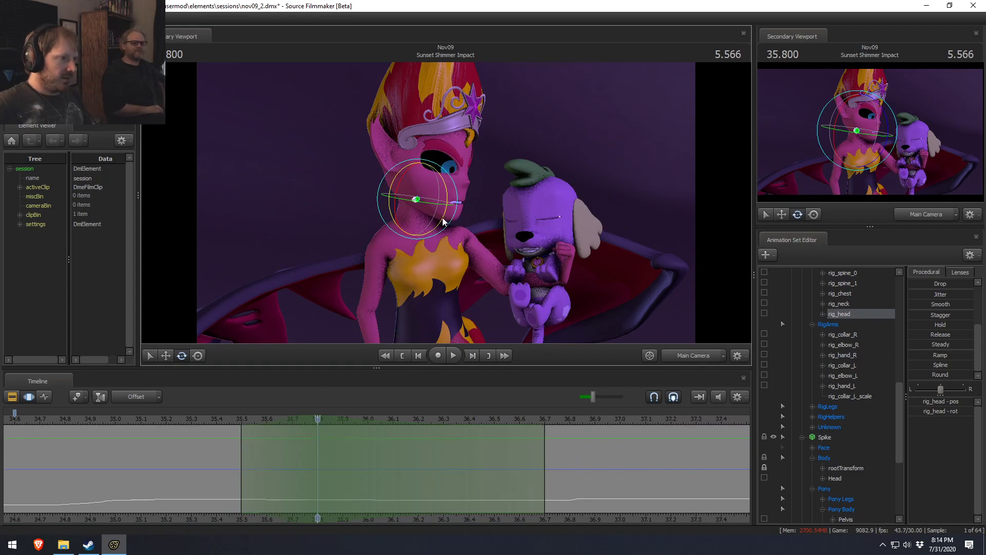
left_click_drag(210, 419, 152, 418)
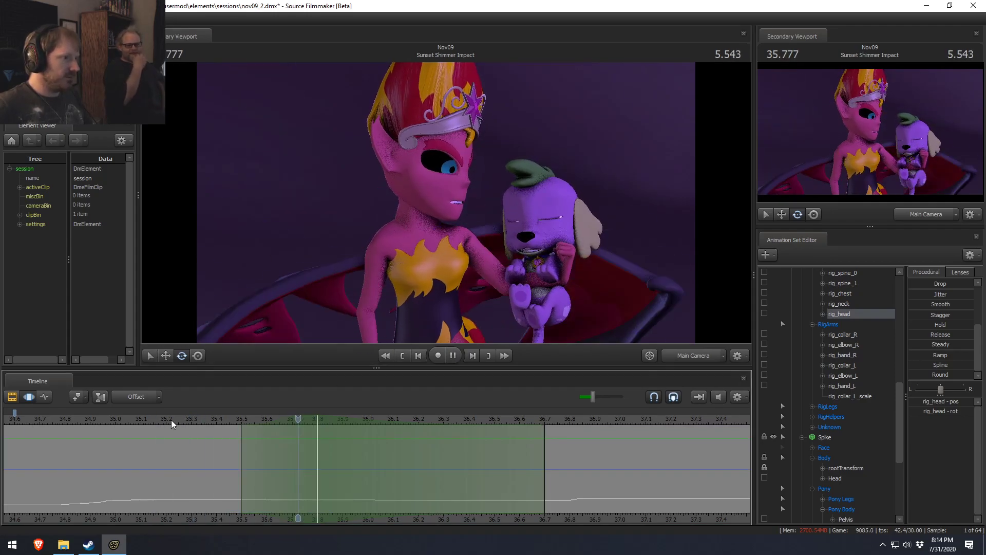
left_click(317, 419)
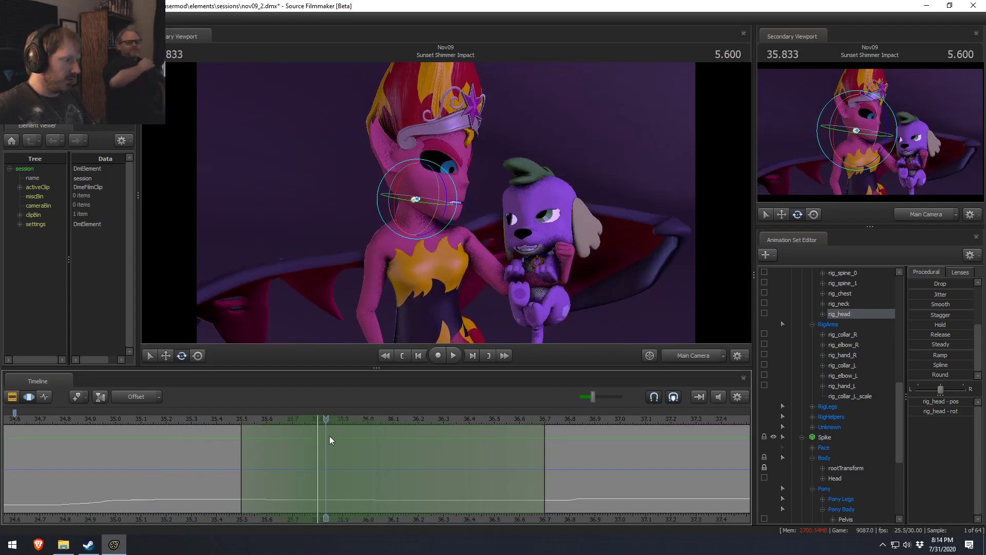
Rotate Sunset Shimmer's rig_spine_1 slightly at 35.8 seconds and play back the motion.
left_click(426, 283)
key("e")
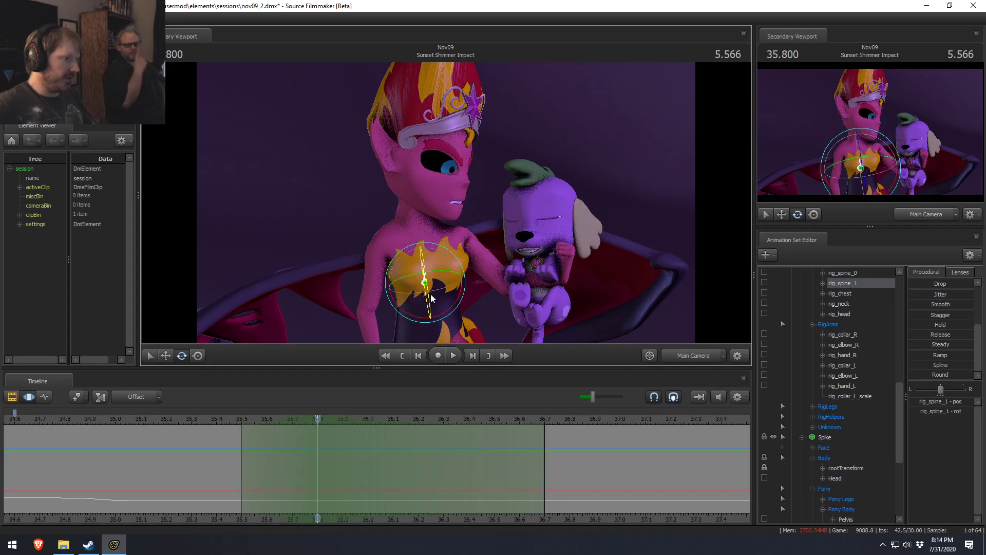
left_click_drag(238, 422, 208, 420)
key("space")
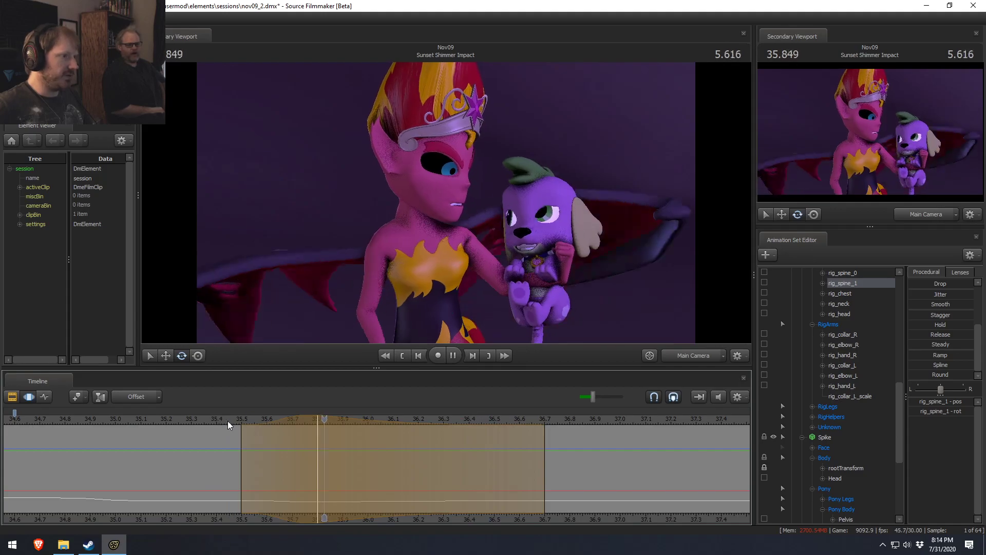
left_click(223, 422)
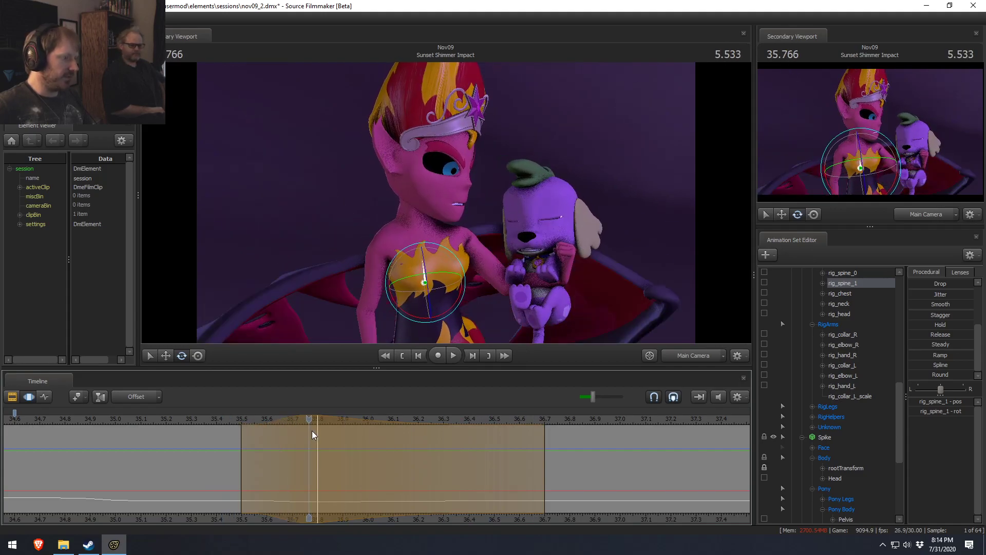
Set a time selection from 35.4 to 36.6 seconds around 35.83, rotate rig_head within it and play the shot.
left_click_drag(324, 467, 631, 472)
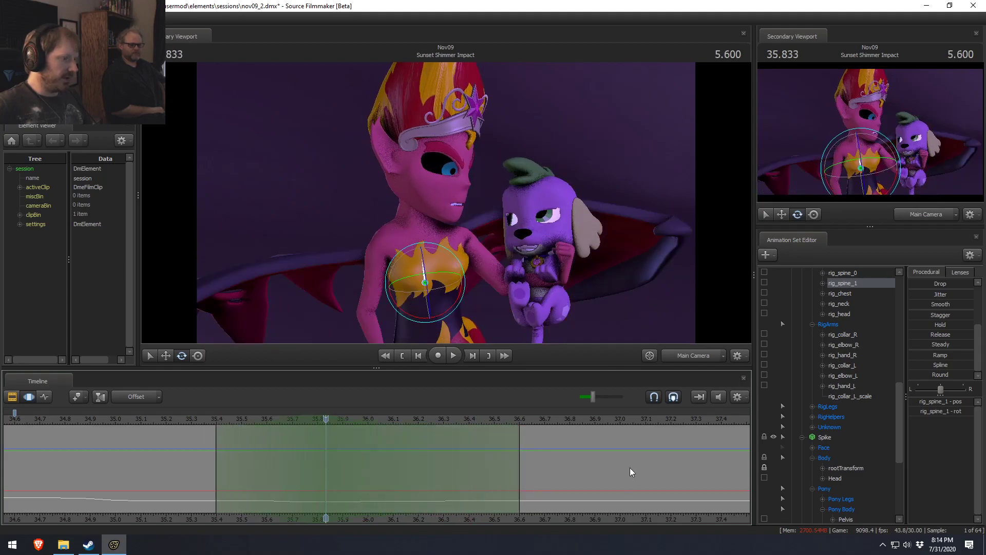
left_click(434, 195)
left_click_drag(442, 202, 442, 229)
left_click(175, 422)
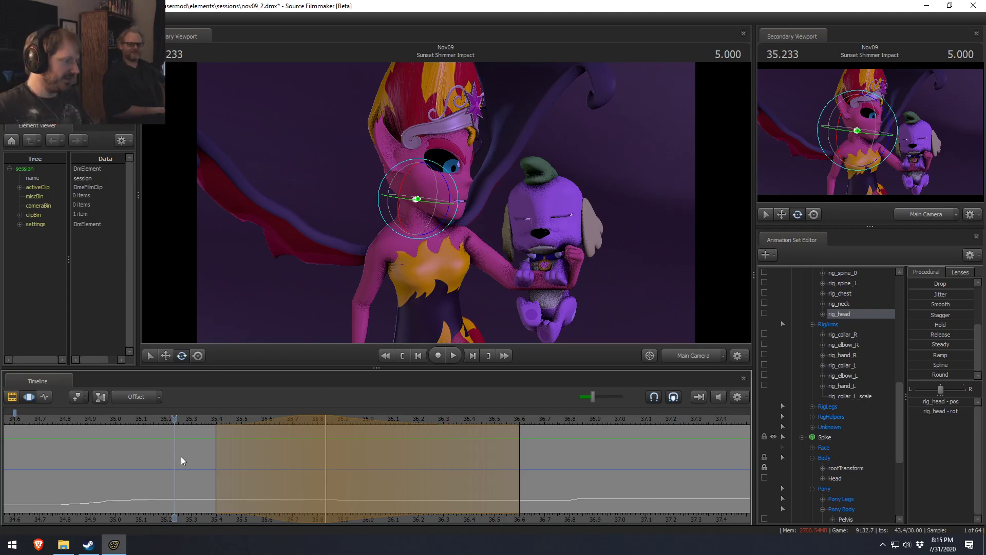
key("space")
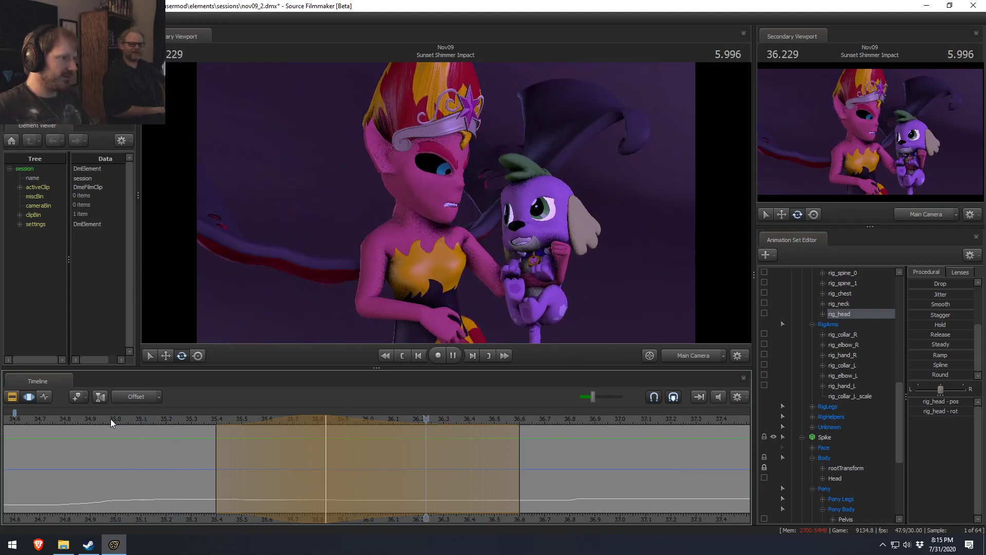
key("space")
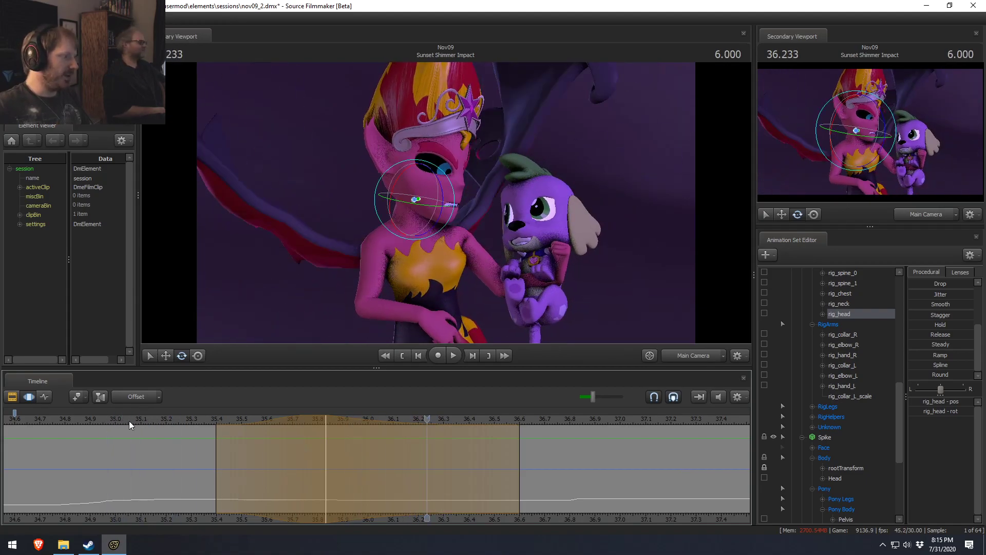
left_click(115, 422)
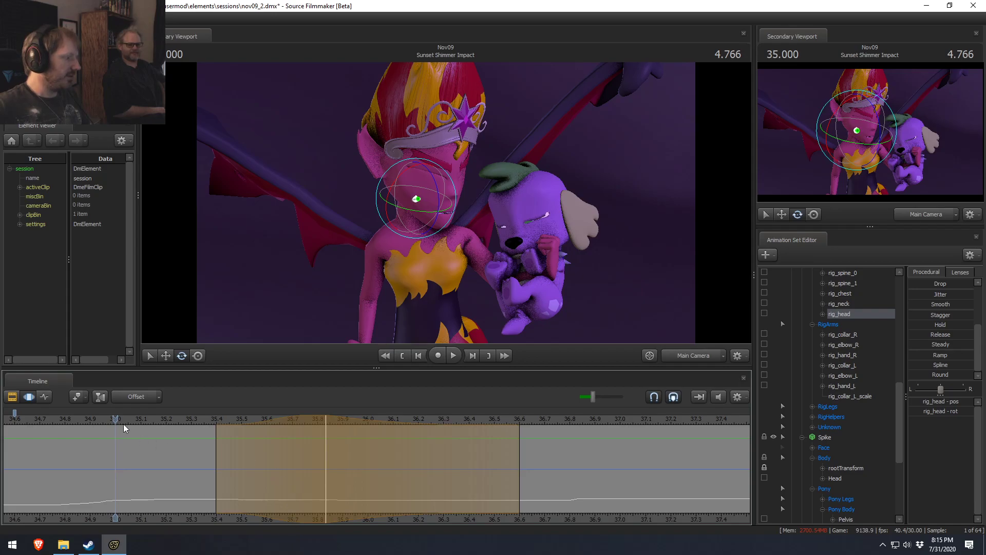
Switch to Steam, look through the uncategorized games in the library and return to Source Filmmaker.
left_click(89, 543)
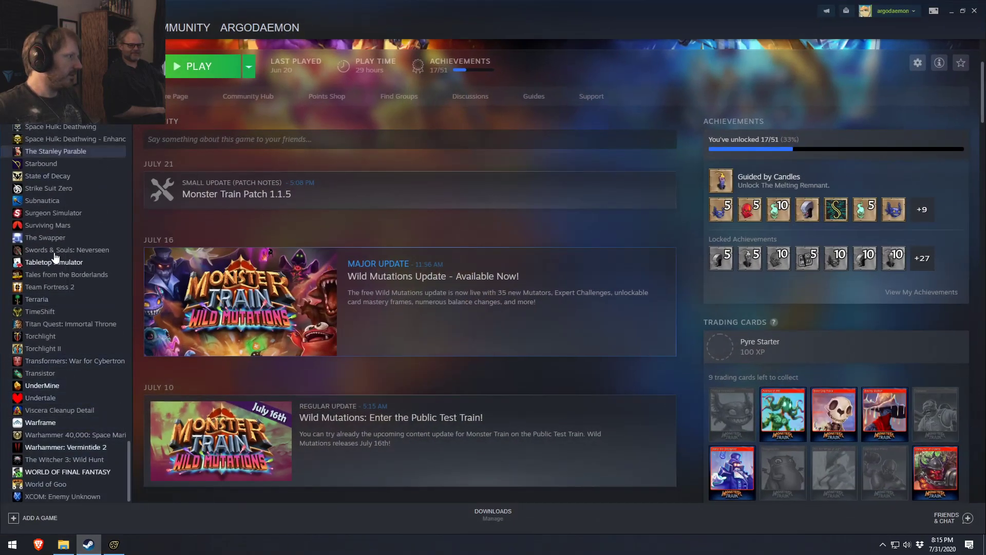
scroll(59, 257, "down", 3)
scroll(59, 257, "up", 20)
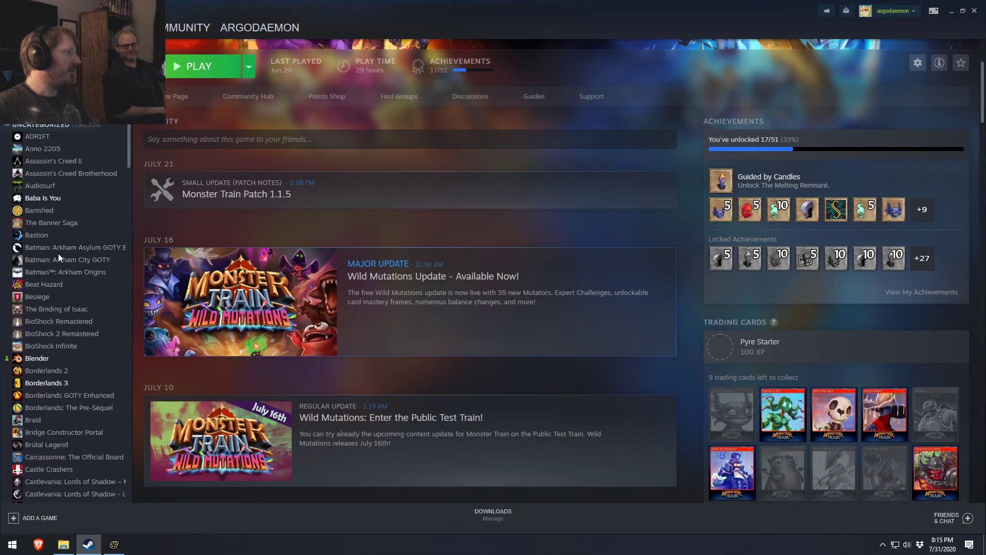
left_click(7, 115)
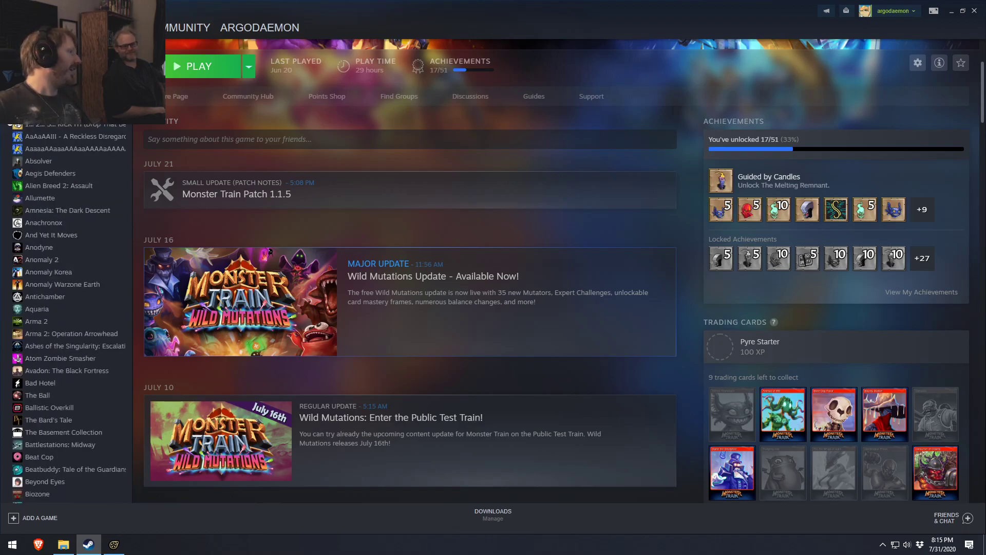
left_click(7, 115)
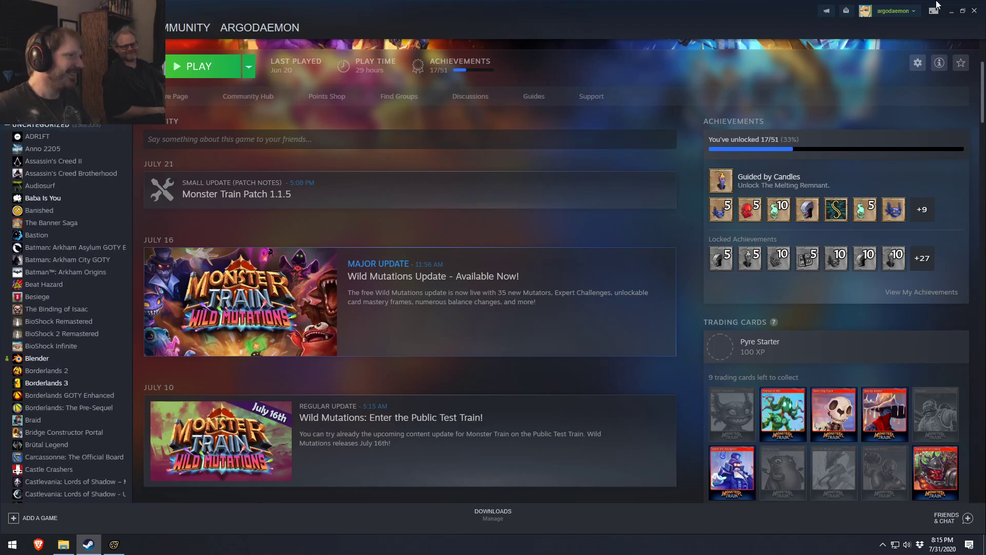
left_click(952, 13)
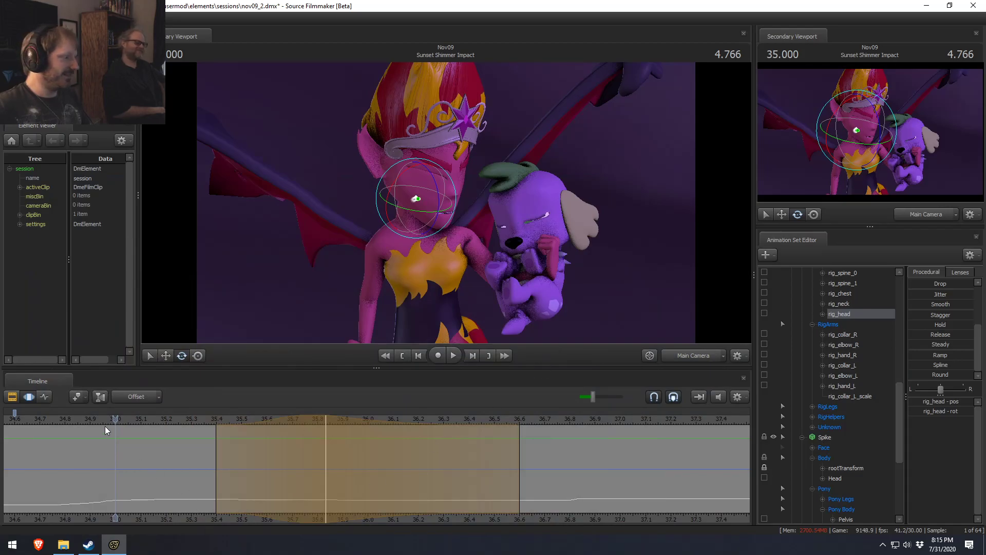
Play the shot from 34.7 seconds and again from 35.83 seconds to review the head motion.
left_click(48, 418)
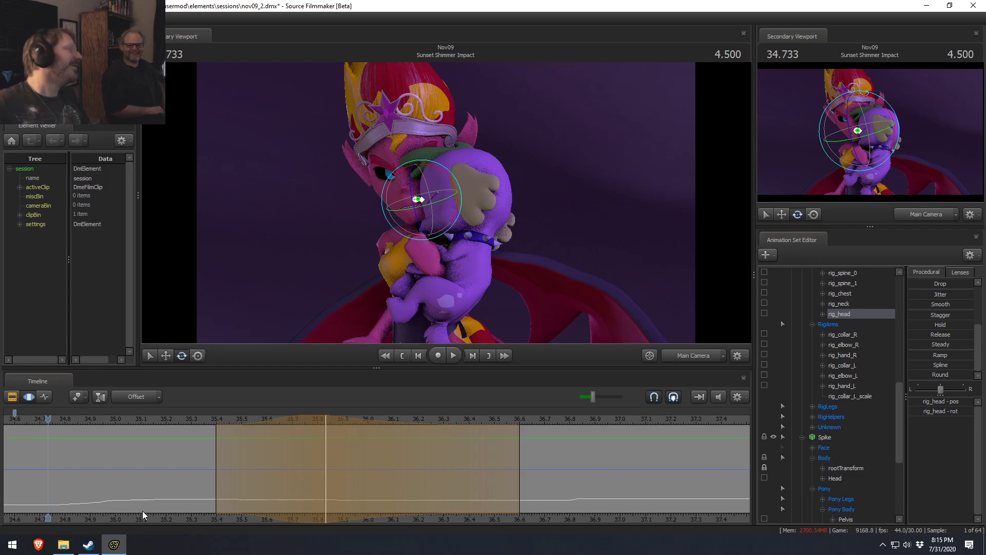
left_click(40, 418)
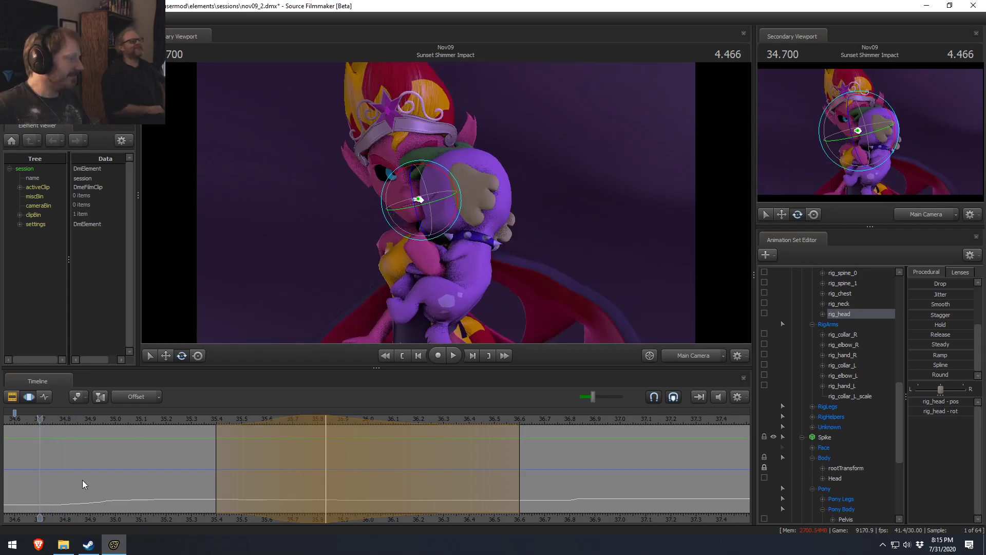
key("space")
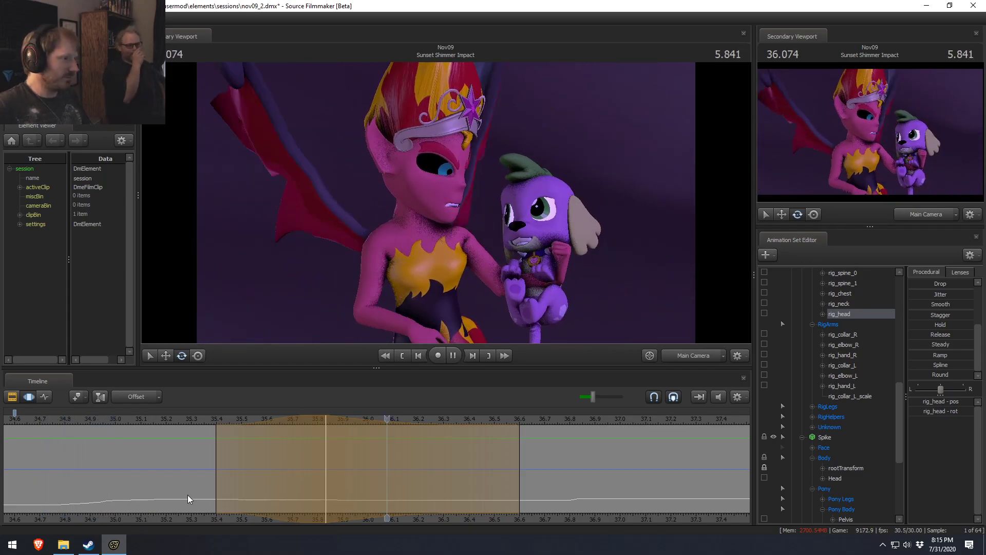
left_click(328, 439)
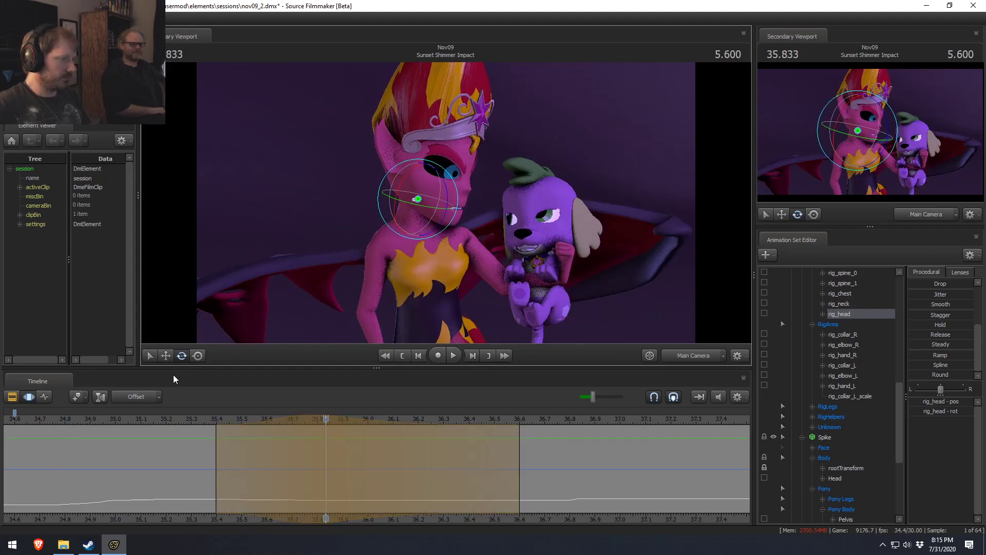
key("space")
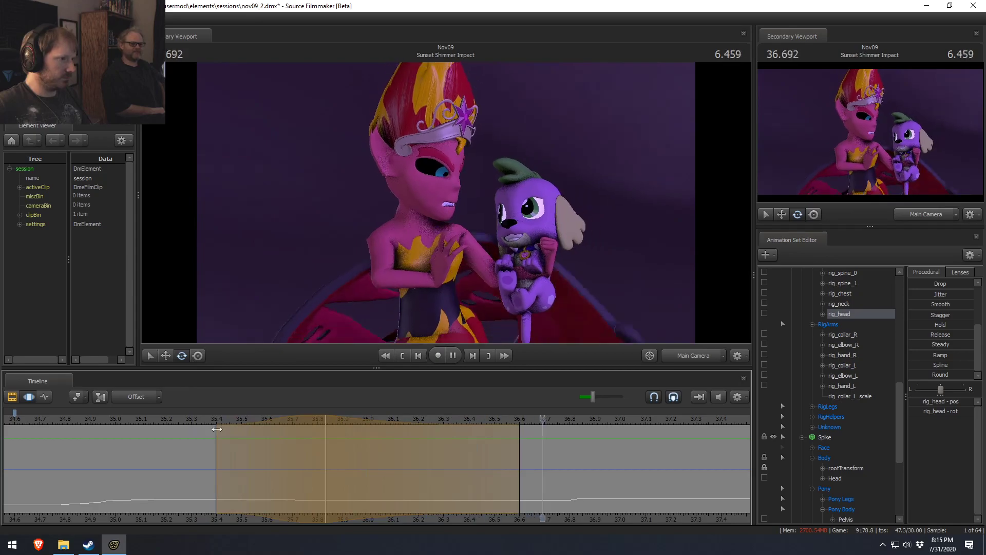
key("space")
Set a time selection from about 35.5 to 36.1 seconds around 35.77 and select Sunset Shimmer's Upper Face controls.
left_click_drag(460, 447, 311, 468)
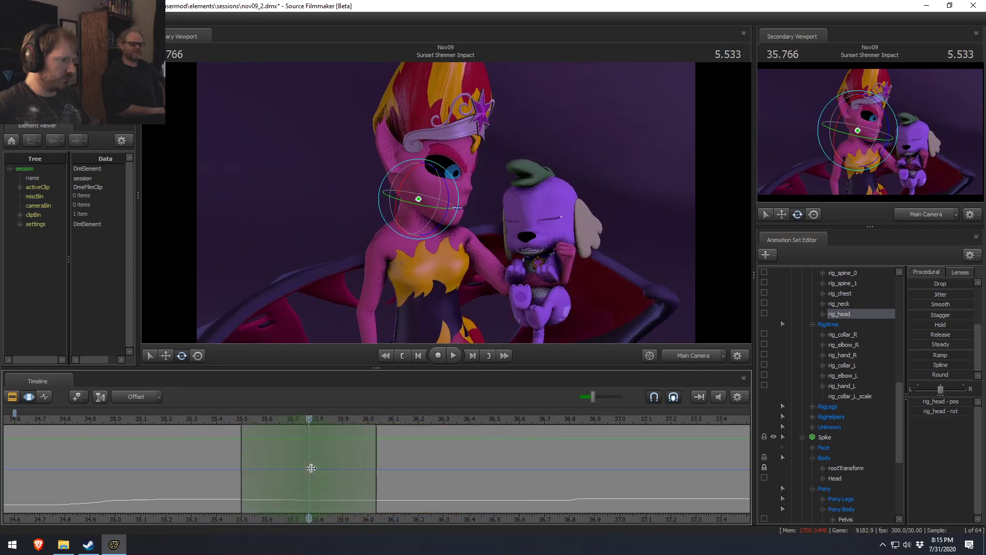
scroll(869, 347, "up", 8)
scroll(850, 348, "up", 2)
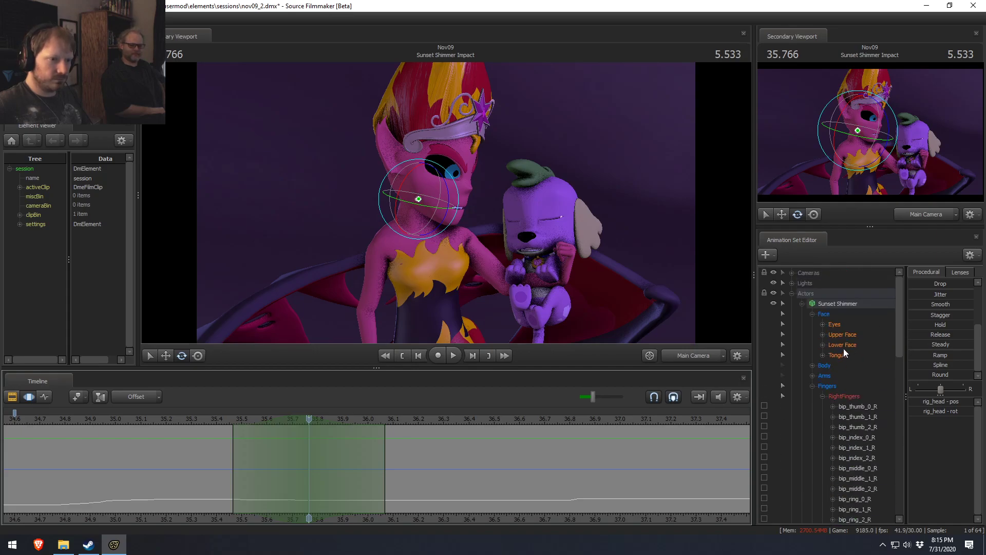
left_click(846, 334)
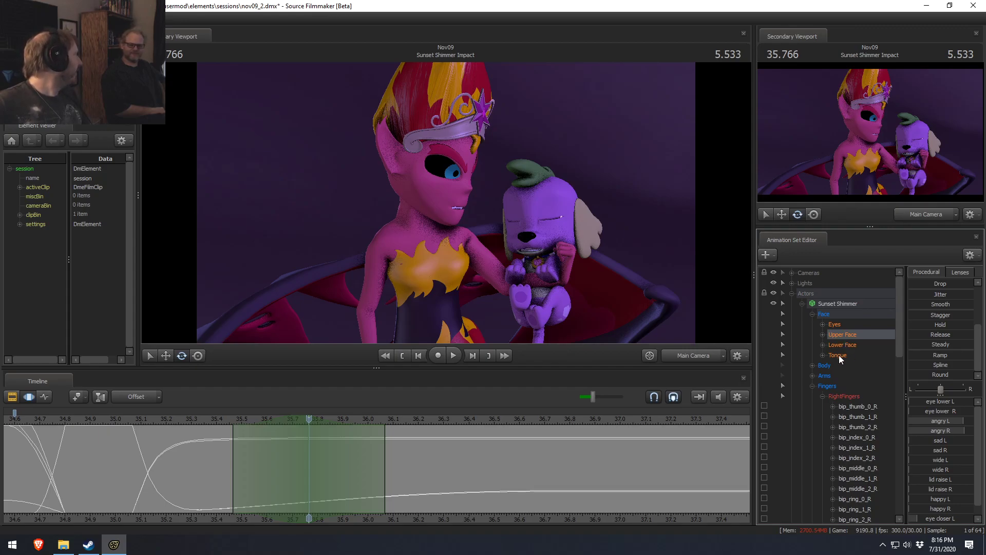
Switch to Steam, open the item inventory and show the Steam items.
key("alt+Tab")
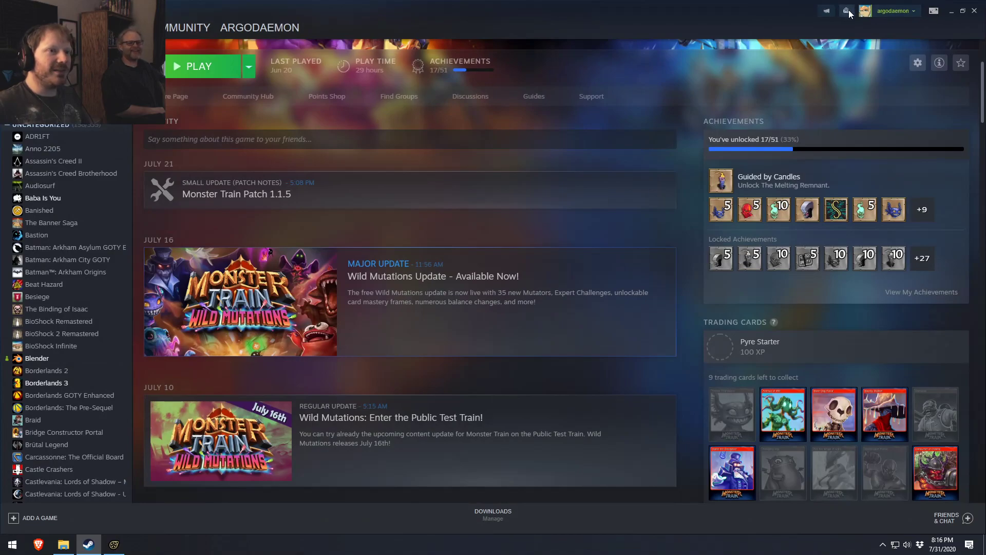
left_click(849, 11)
left_click(788, 42)
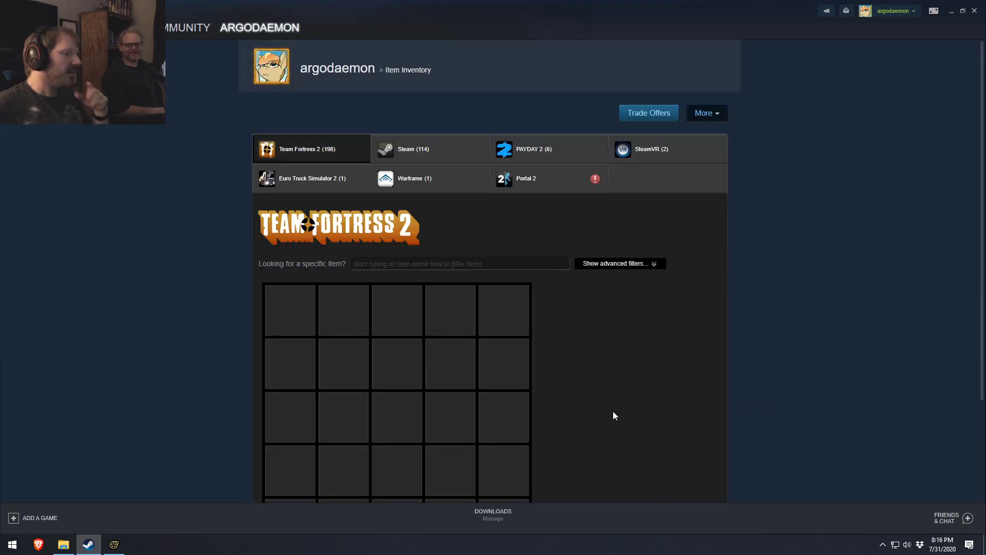
left_click(446, 156)
scroll(544, 261, "down", 3)
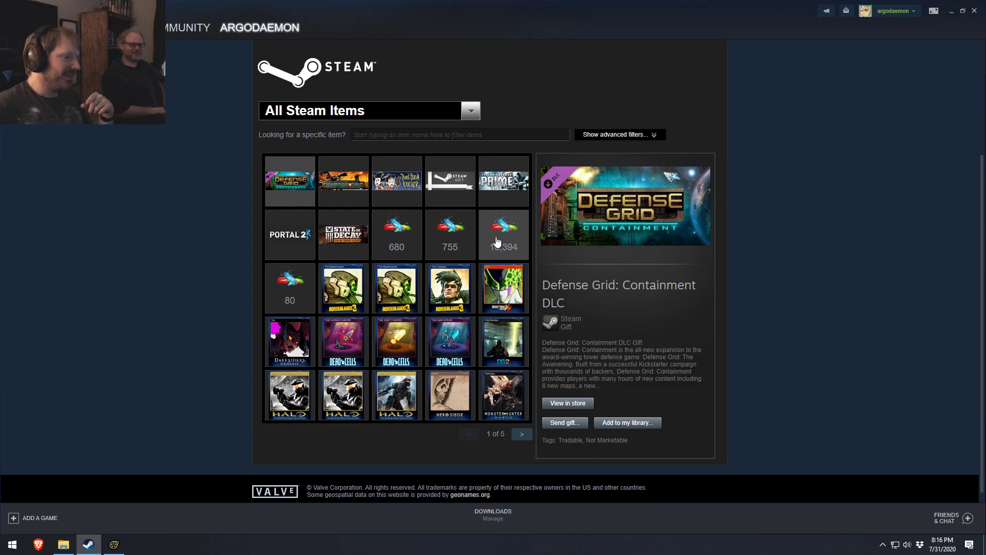
View the details of the Troy Calypso and Halo 4 trading cards in the inventory.
left_click(447, 294)
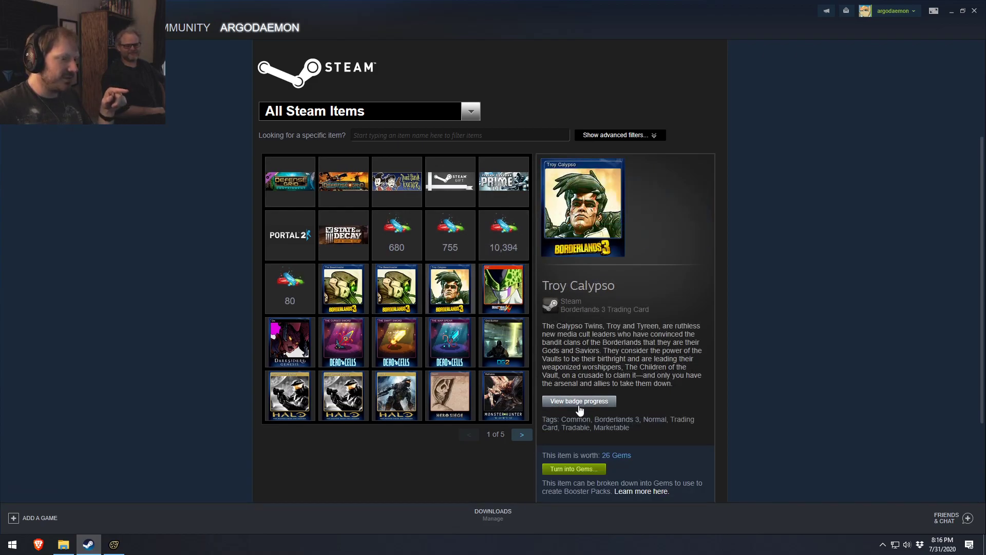
scroll(606, 409, "down", 1)
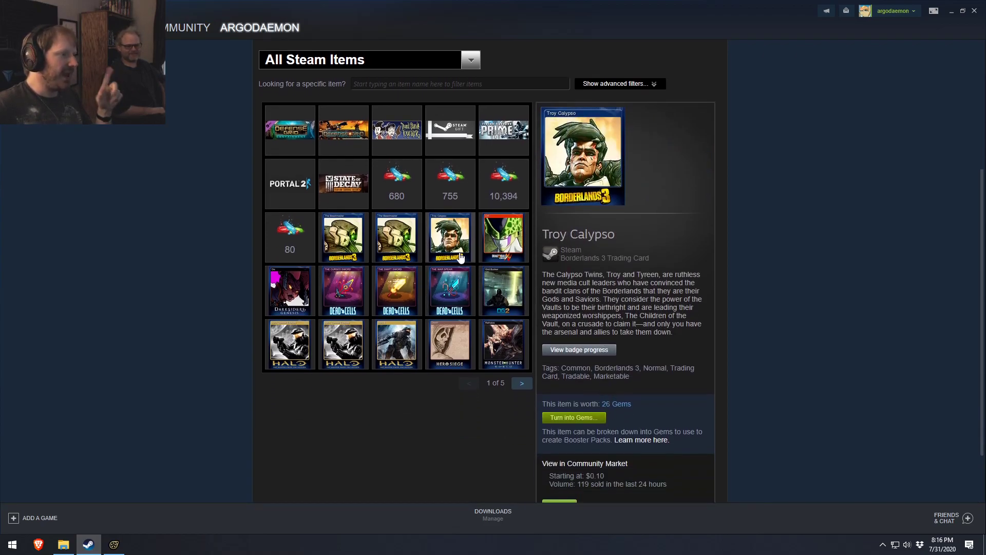
scroll(440, 241, "up", 1)
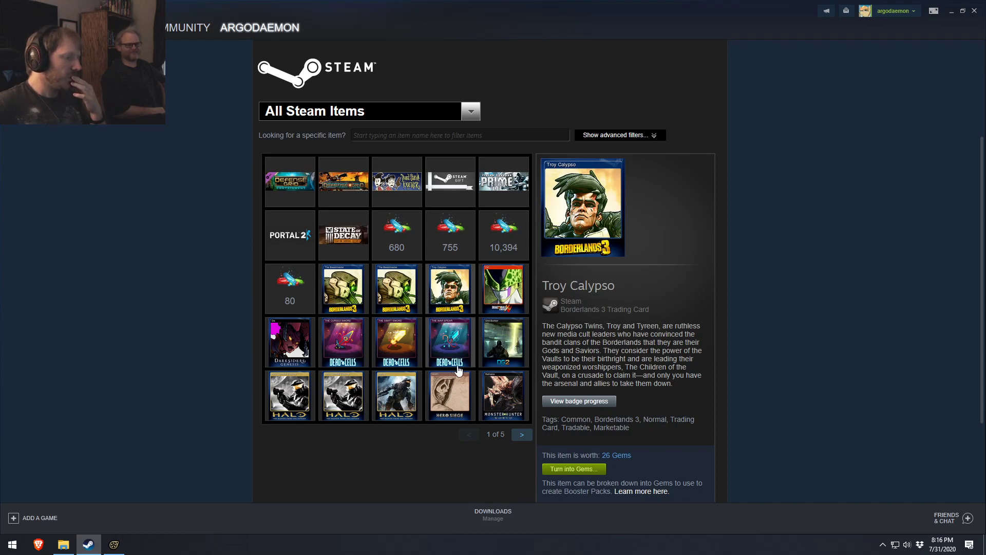
left_click(385, 400)
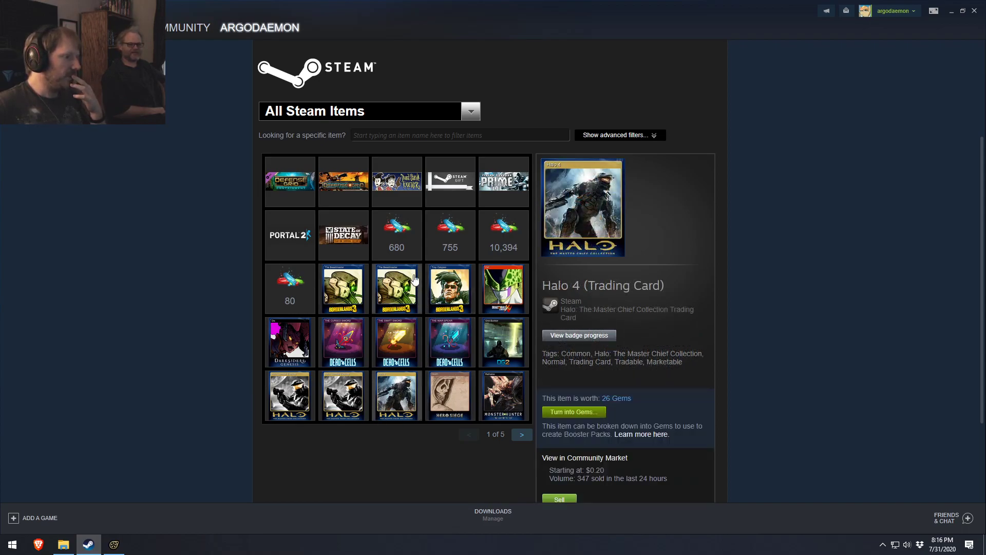
View the details of the 755 and 10,394 Gems stacks in the inventory.
left_click(442, 236)
left_click(421, 240)
left_click(448, 240)
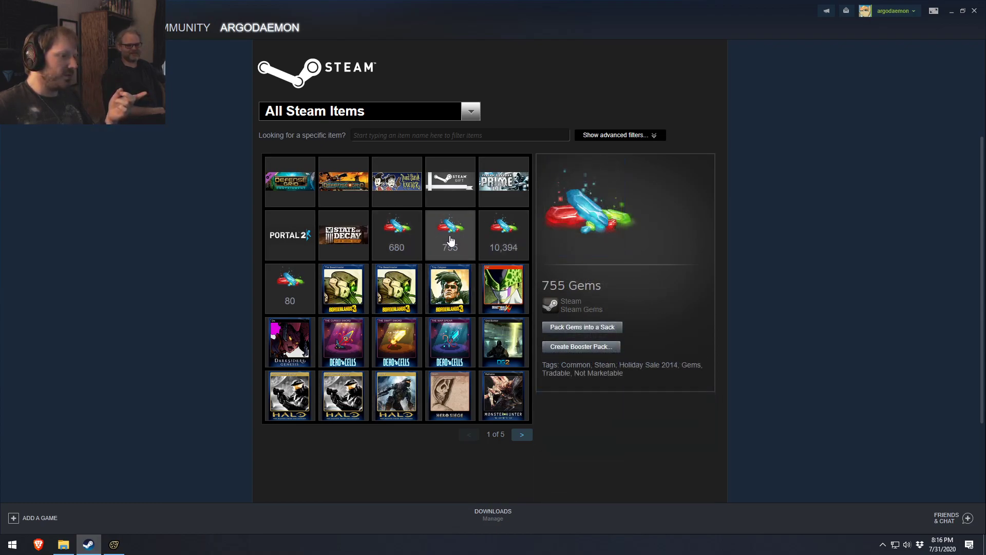
left_click(502, 247)
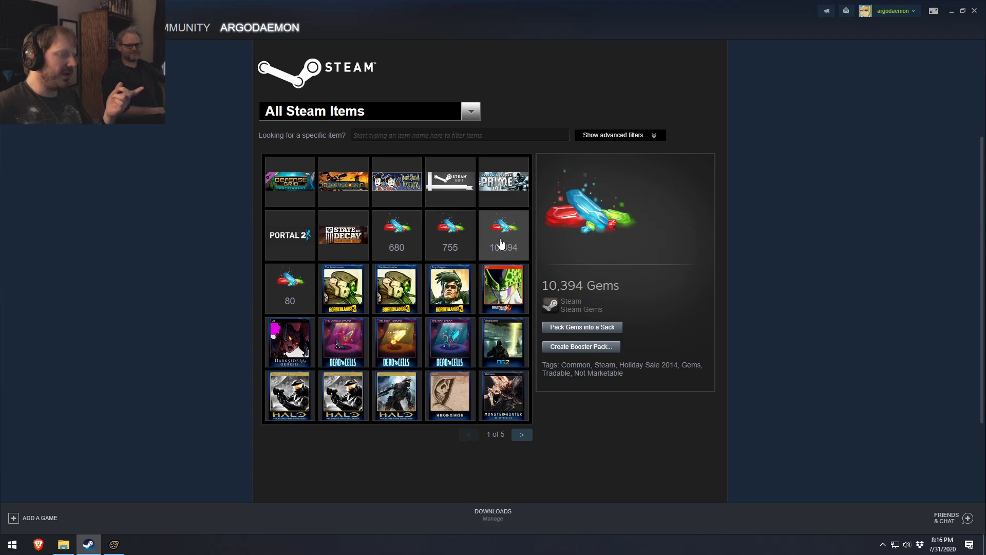
scroll(451, 252, "up", 1)
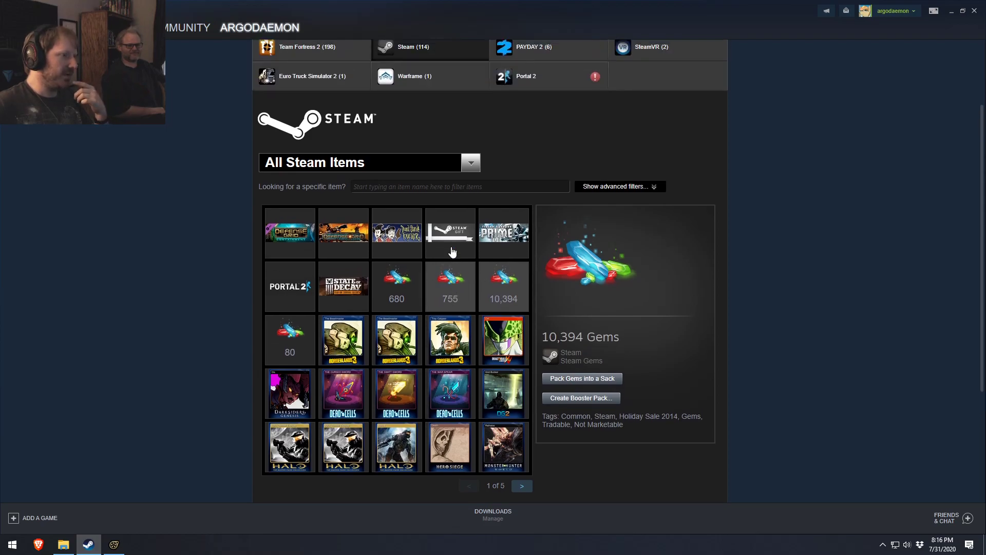
View the details of the game gifts in the inventory, from unknown package 46480 to State of Decay: YOSE, and close Steam.
left_click(466, 252)
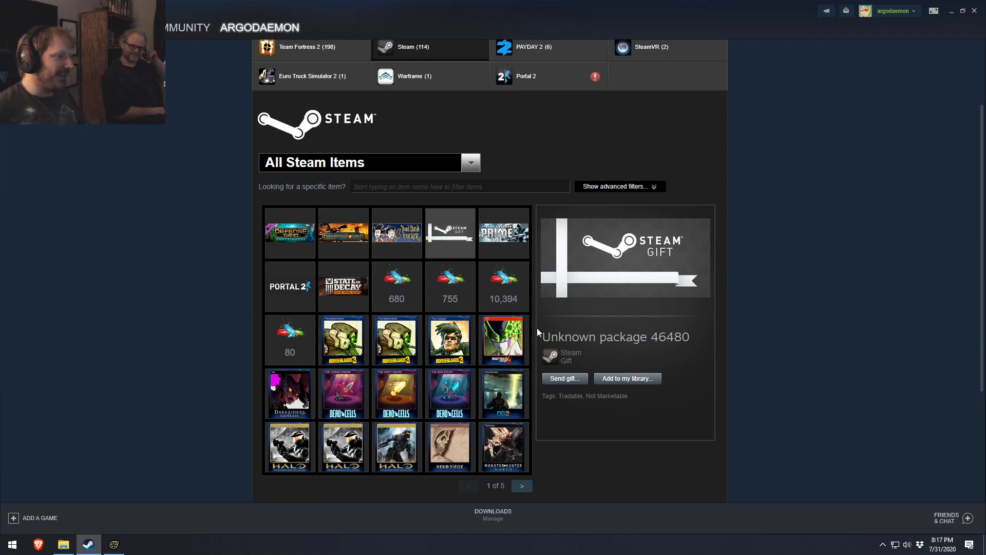
left_click(307, 235)
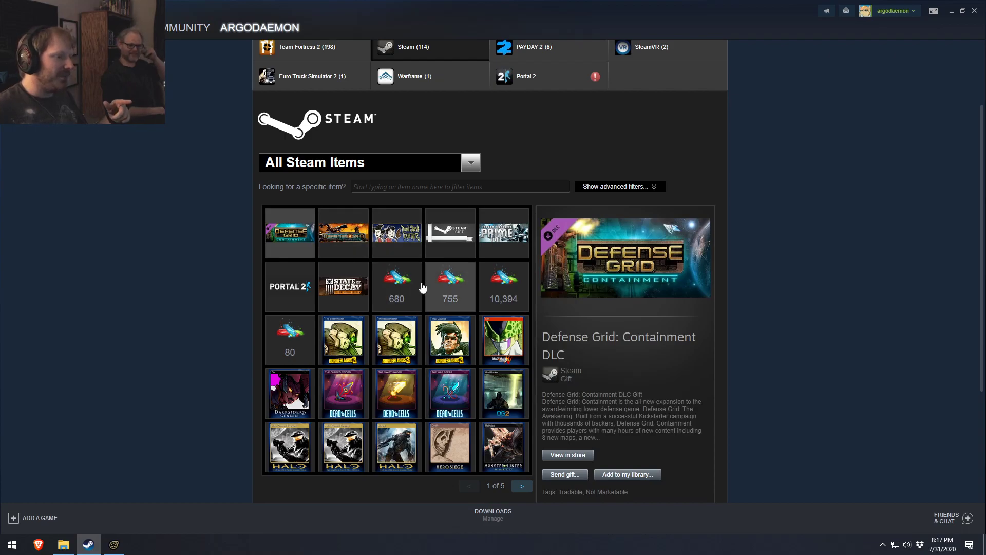
left_click(344, 251)
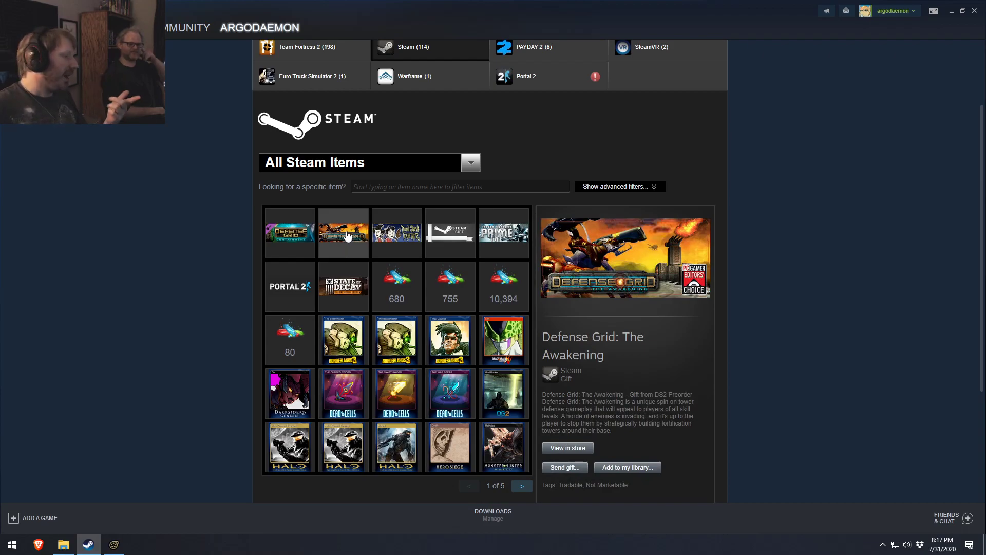
left_click(411, 241)
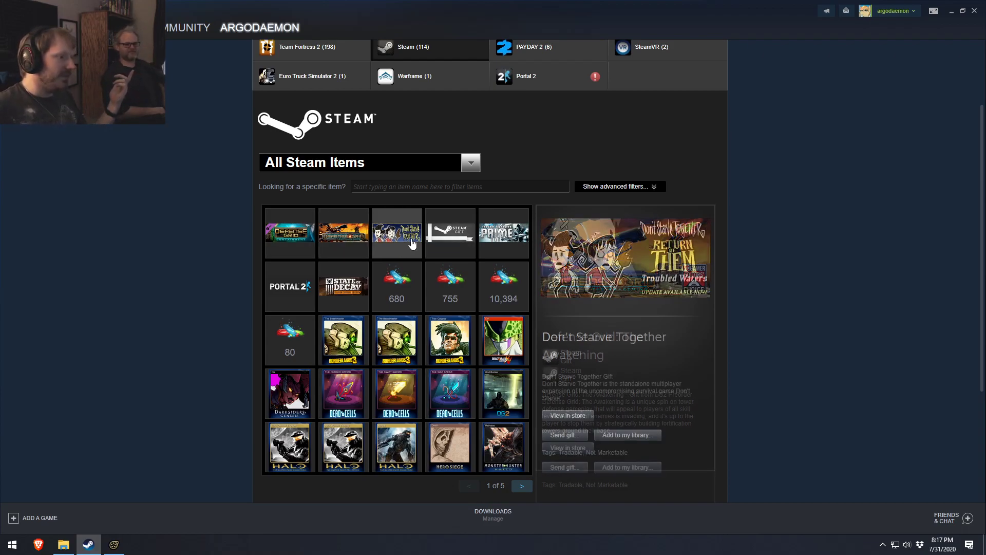
left_click(514, 250)
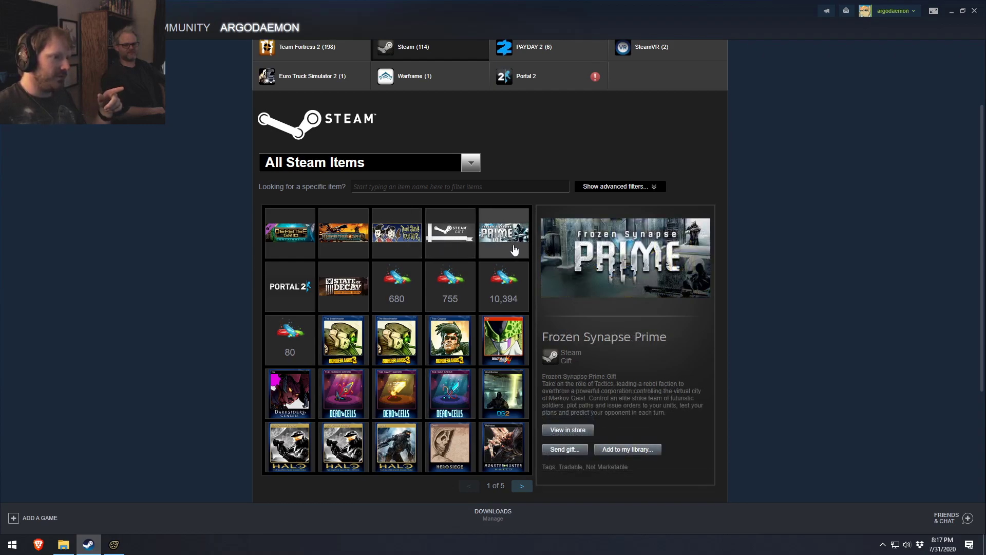
left_click(302, 304)
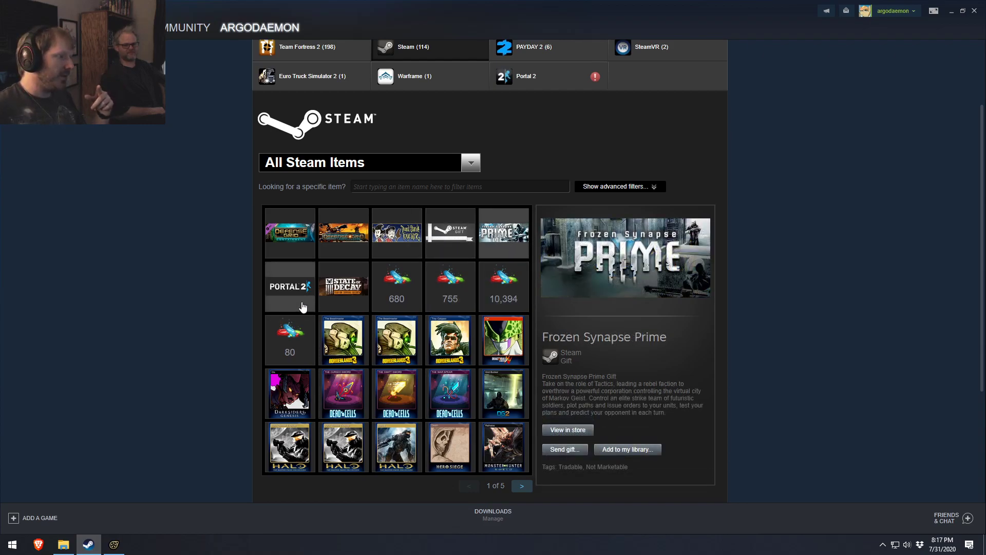
left_click(347, 299)
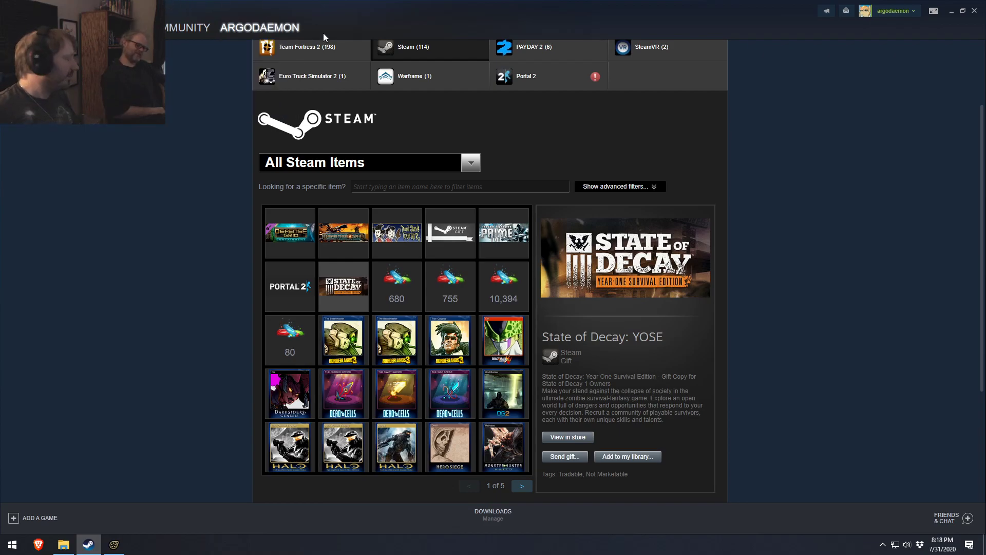
left_click(351, 257)
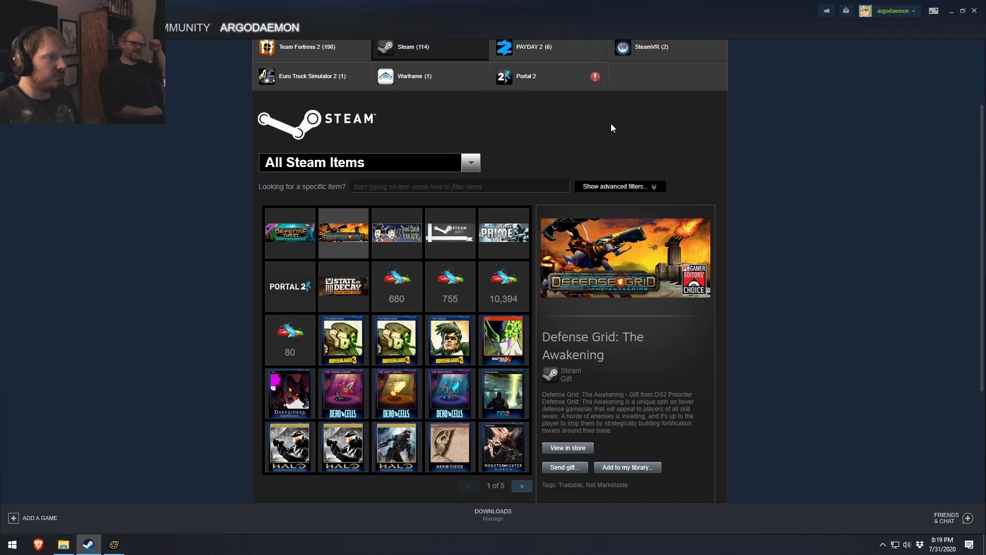
left_click(974, 11)
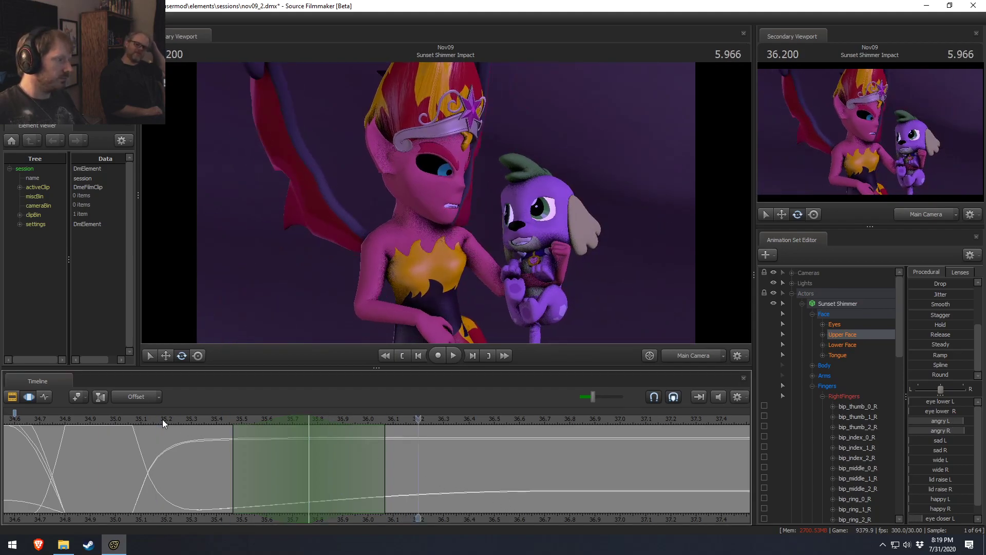
Play the Sunset Shimmer Impact shot in Source Filmmaker from 35.2 seconds and collapse the time selection at about 36.19 seconds.
left_click(163, 420)
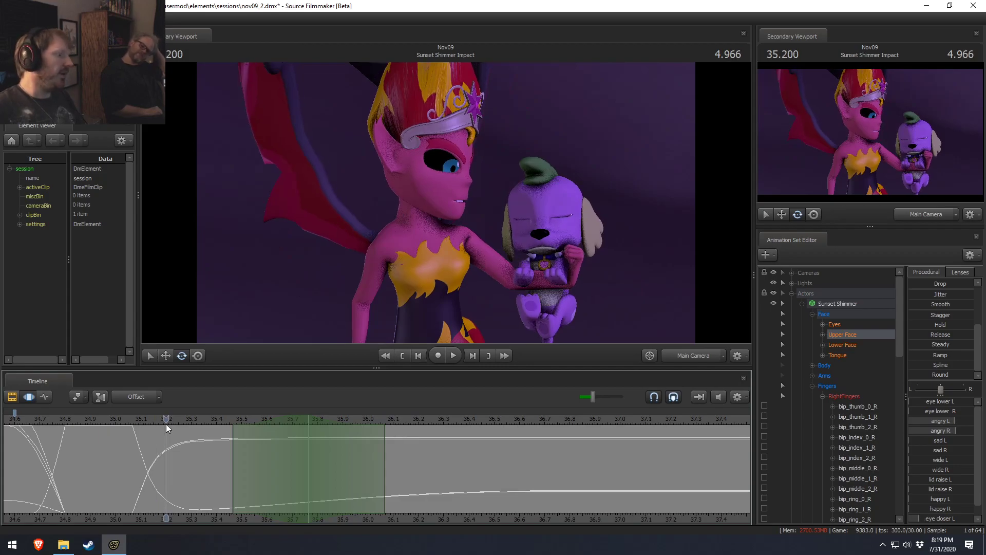
key("space")
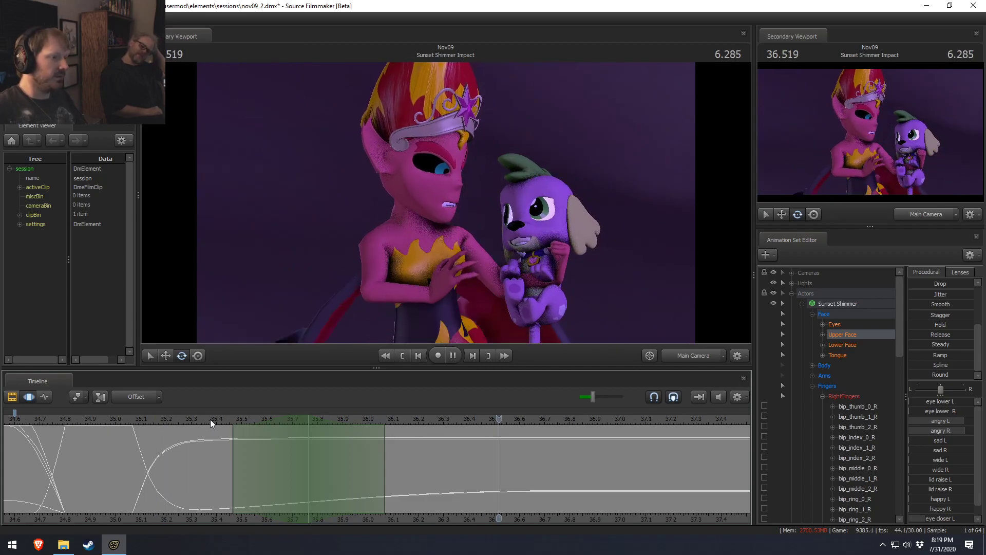
left_click_drag(260, 456, 415, 461)
left_click(415, 461, "shift")
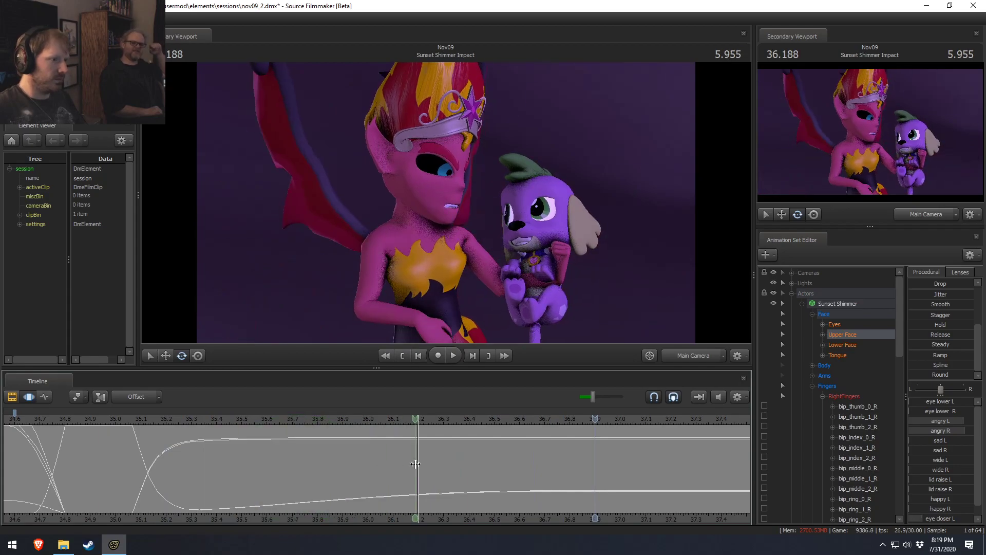
Collapse Sunset Shimmer's controls, select the Spike actor and play back the end of the shot from around 36 seconds.
left_click(803, 304)
left_click(829, 313)
scroll(370, 487, "up", 1)
left_click_drag(370, 486, 351, 477)
key("space")
key("space")
middle_click_drag(541, 520, 204, 472)
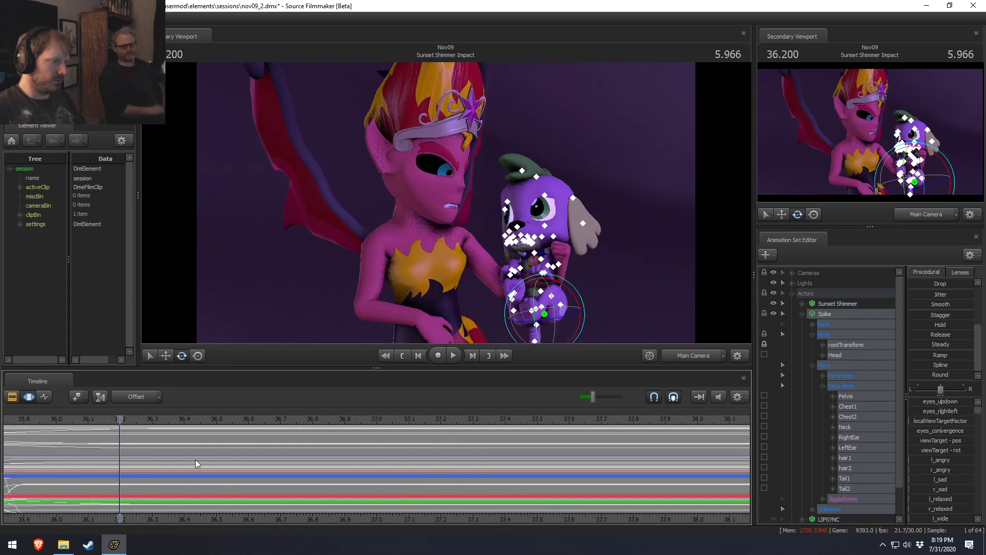
key("space")
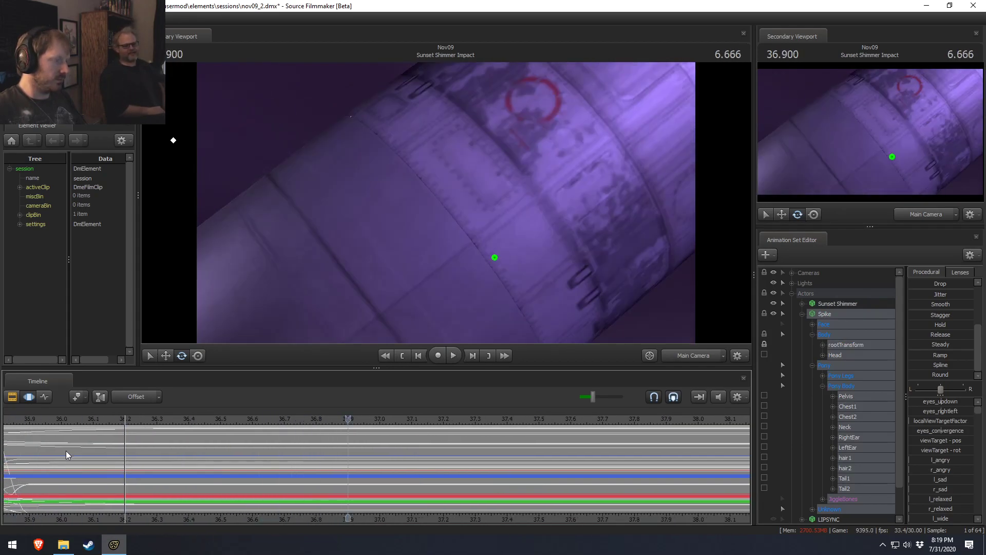
scroll(65, 454, "down", 2)
key("space")
key("space")
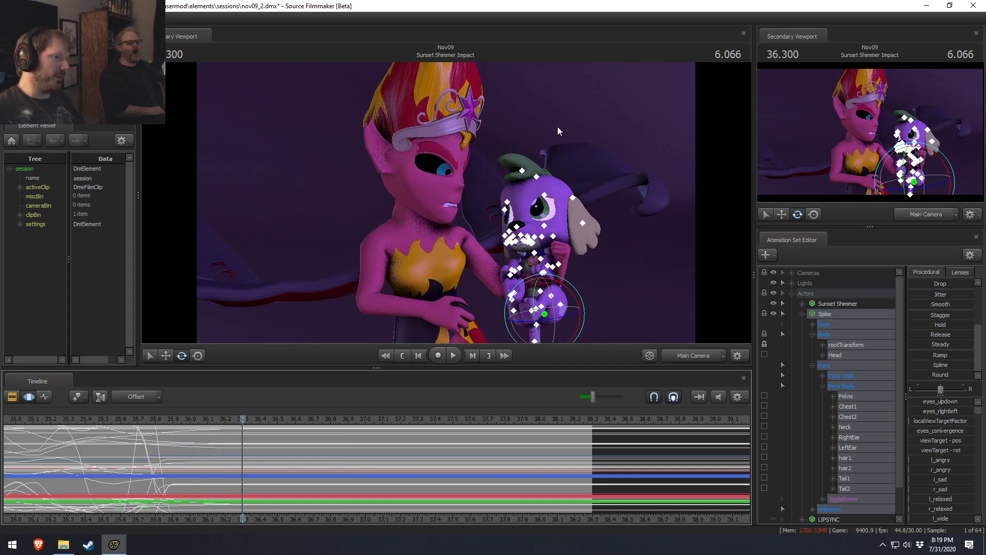
Apply the Round procedural preset to Spike over a time selection from about 35.8 to 36.7 seconds and play the result.
mouse_move(211, 441)
left_mouse_down()
mouse_move(196, 460)
mouse_move(132, 458)
mouse_move(318, 466)
left_mouse_up()
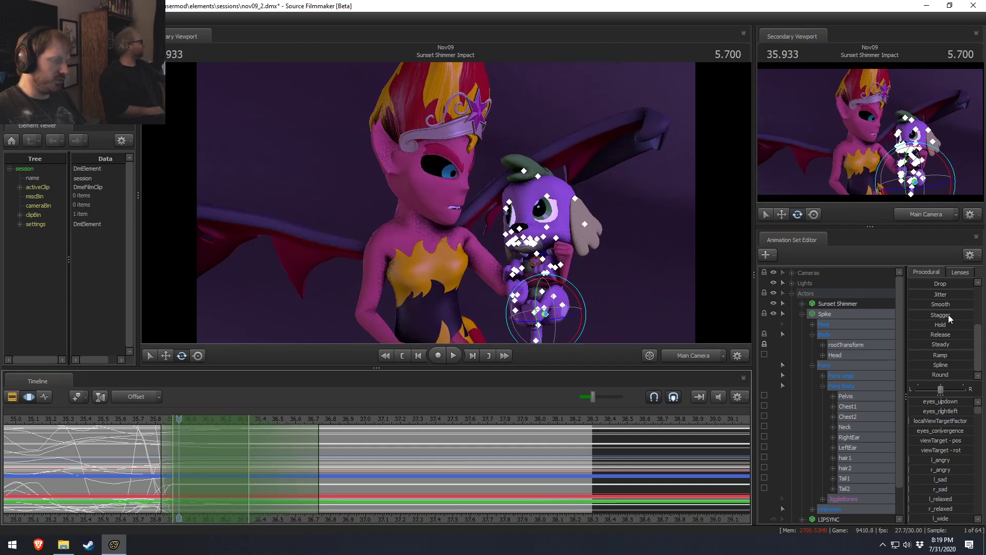
left_click(939, 375)
key("space")
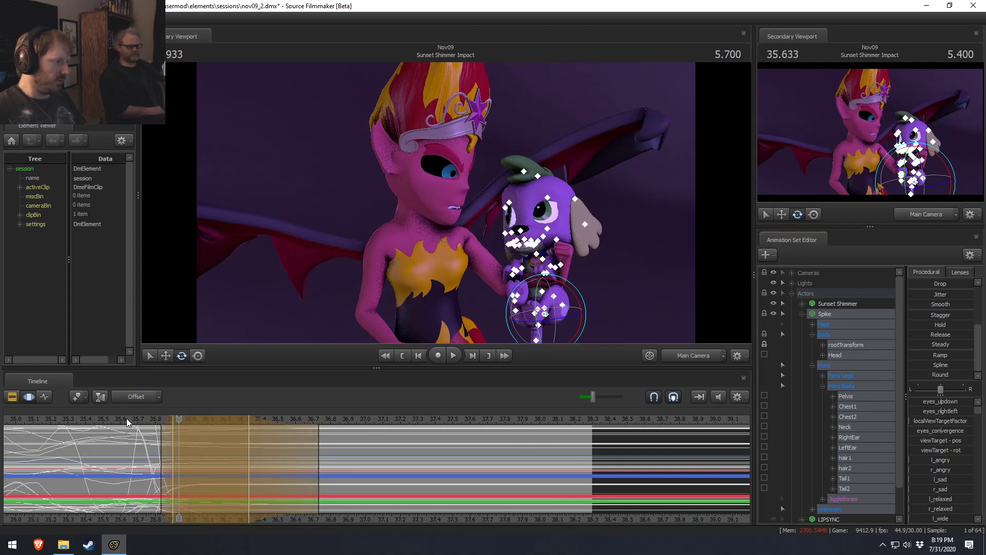
key("space")
left_click(178, 446)
left_click_drag(161, 433, 166, 435)
left_click(127, 417)
key("space")
key("space")
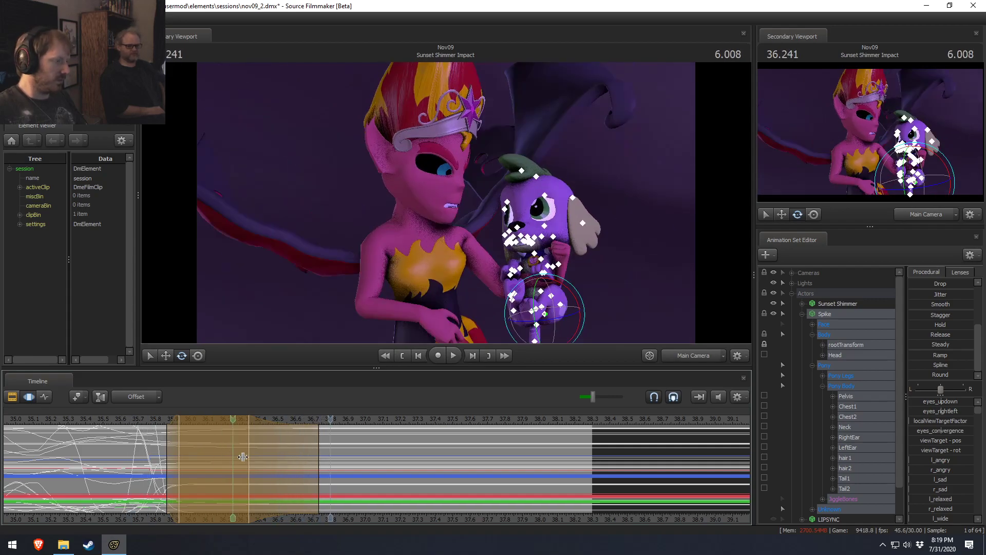
Redefine the time selection to start at about 35.93 seconds, reach full strength at 36.9 and extend past the shot's end.
left_click_drag(348, 463, 219, 497)
middle_click_drag(180, 520, 331, 511)
left_click_drag(362, 449, 323, 451)
left_click_drag(281, 425, 343, 445)
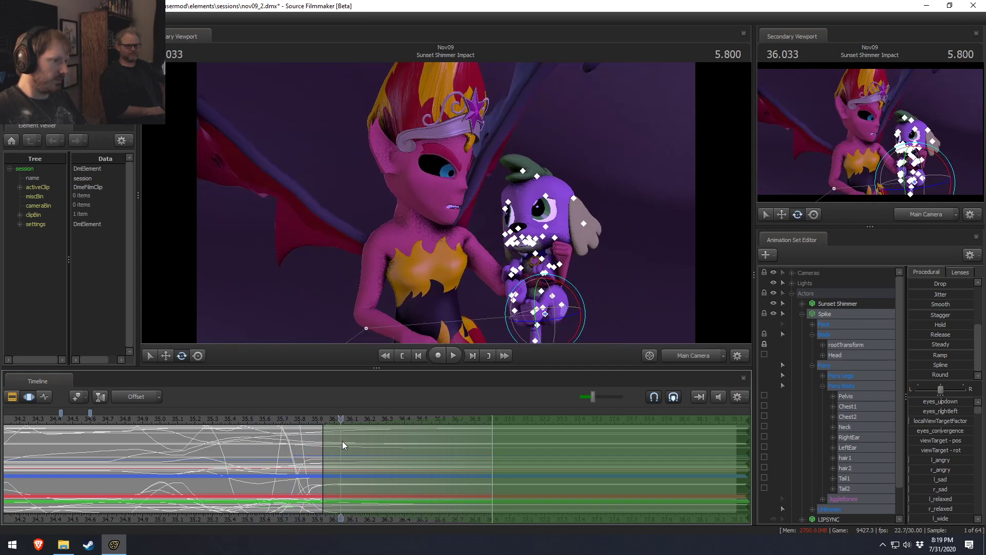
Exclude Spike's Face group, apply the Playhead preset to his remaining controls over the time selection and play the result.
left_click(837, 323, "ctrl")
scroll(931, 316, "up", 3)
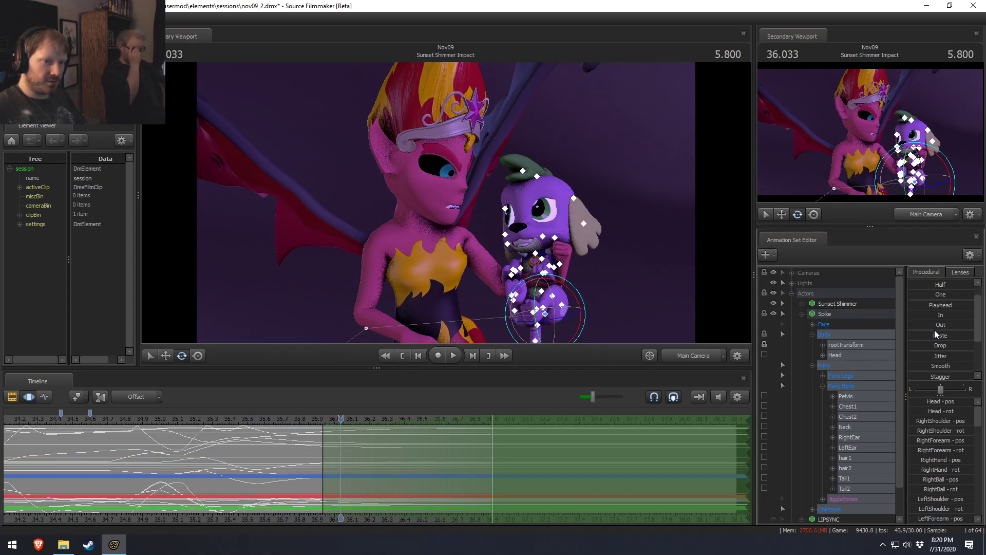
key("Up")
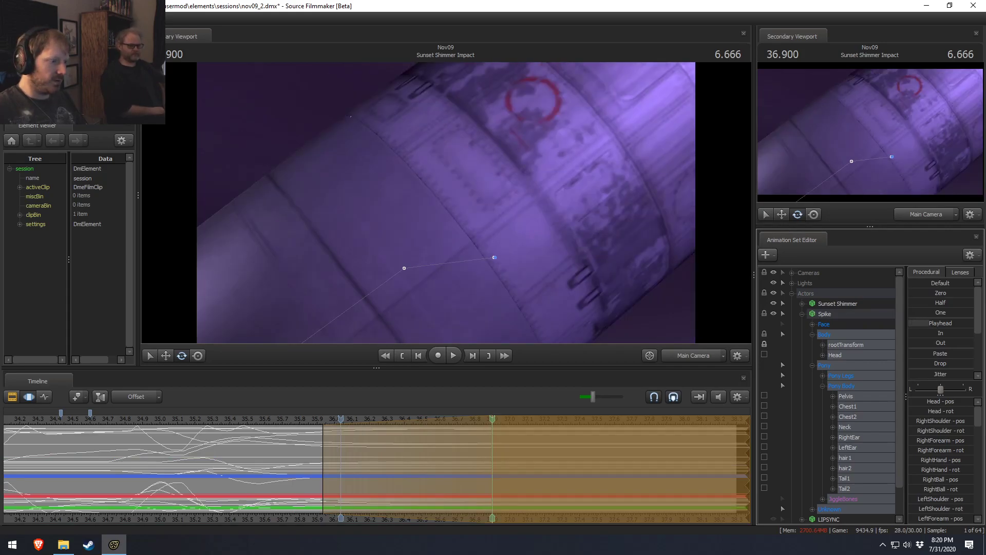
key("Down")
left_click(296, 421)
key("space")
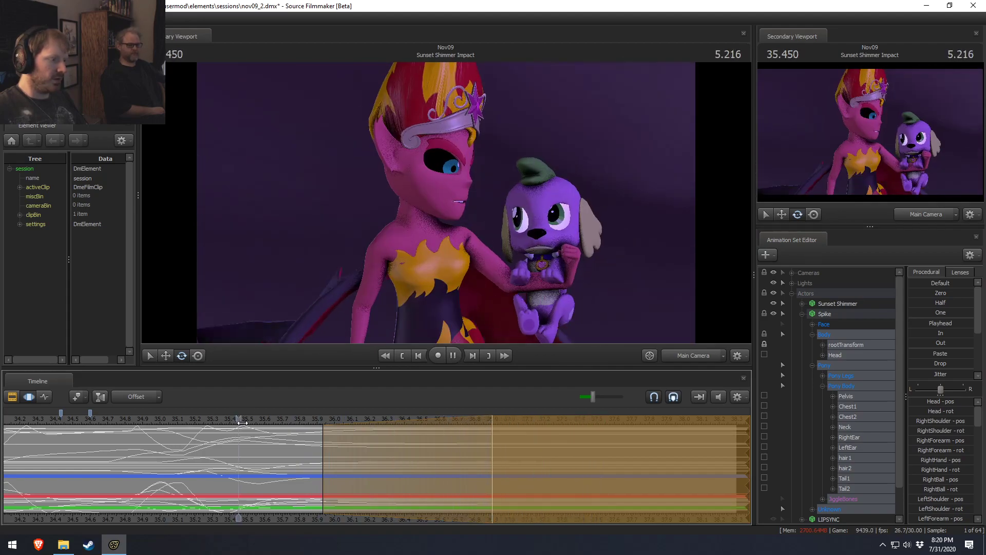
key("space")
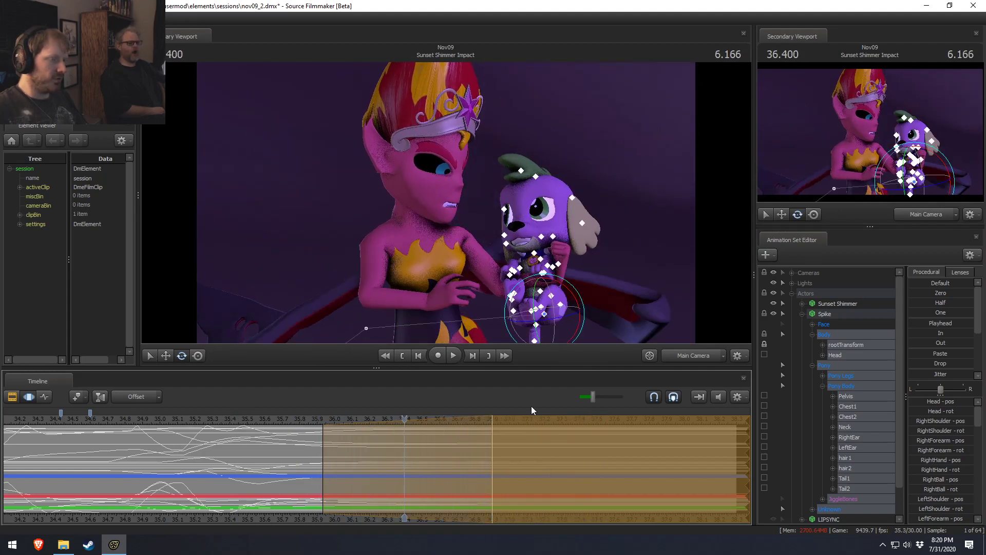
Select Spike's Upper Face controls and set a time selection around his blink from about 35.6 to 35.93 seconds.
left_click(817, 328)
left_click(834, 345)
scroll(185, 496, "up", 3)
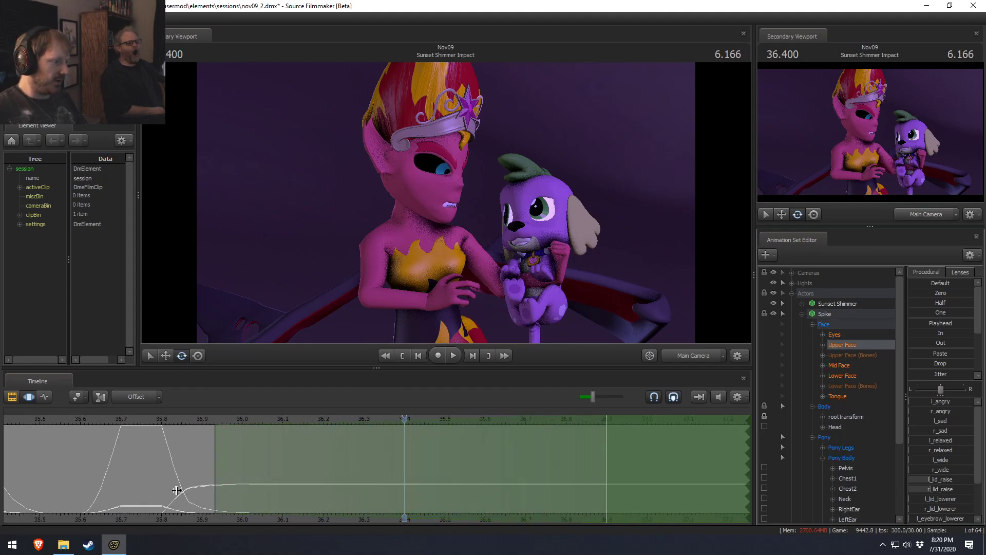
left_click(127, 488)
left_click_drag(121, 488, 161, 499)
scroll(161, 500, "down", 1)
left_click_drag(206, 471, 219, 472)
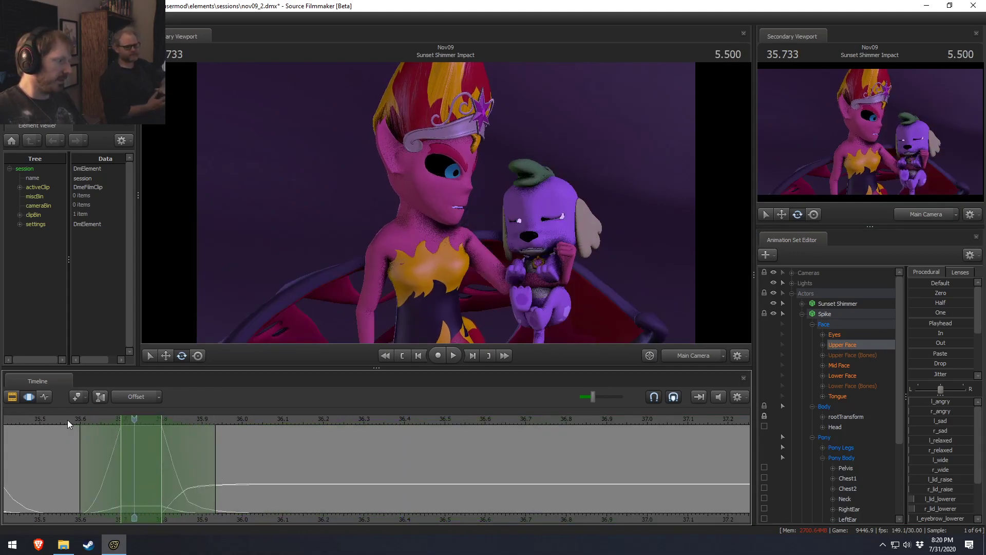
Select Spike's Eyes controls at 35.666 seconds and lower the eyes_rightleft value within the time selection around the blink.
left_click(106, 419)
left_click(850, 335)
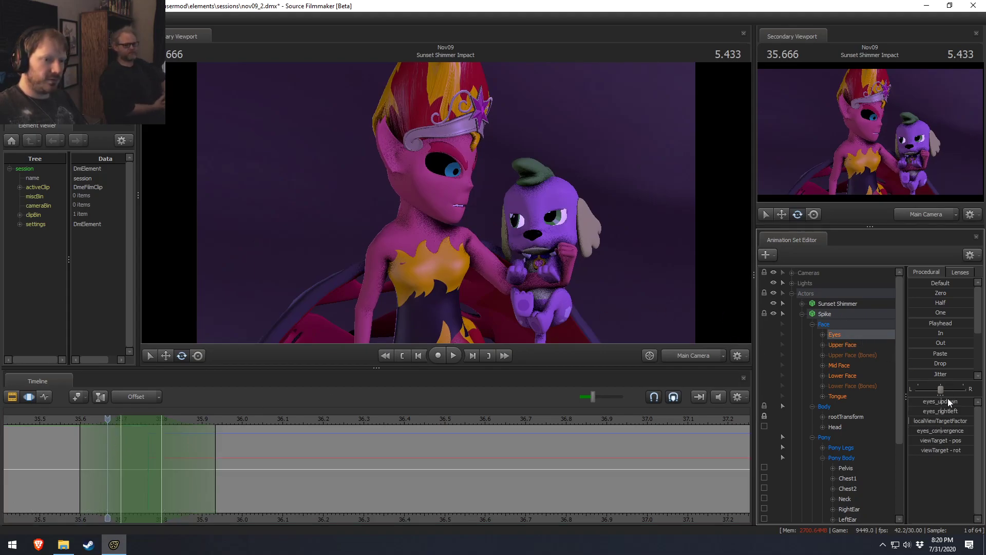
left_click_drag(949, 416, 872, 428)
Play back Spike's eye movement repeatedly from about 35.5 seconds to check it around the blink.
left_click_drag(65, 449, 223, 460)
left_click(59, 414)
key("space")
key("space")
key("space")
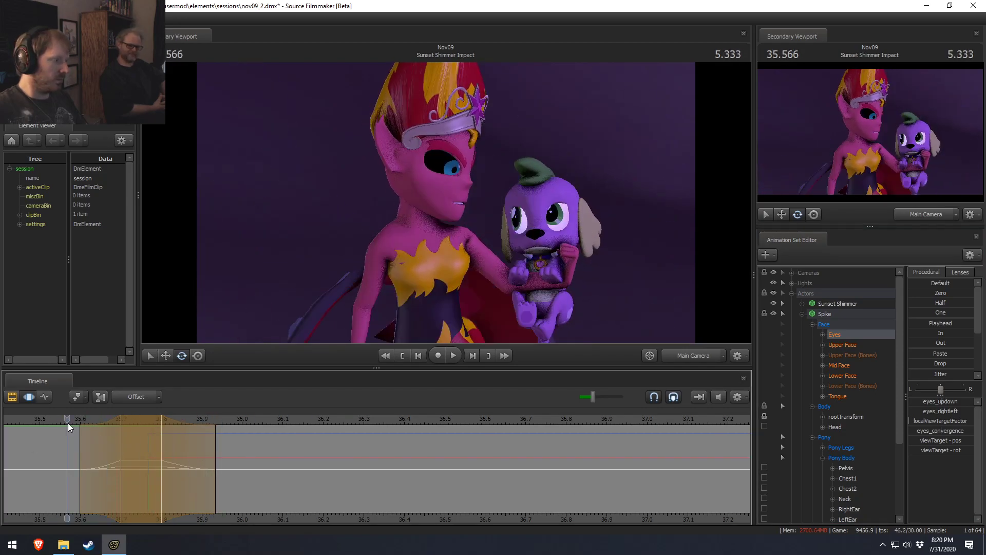
key("space")
key("space")
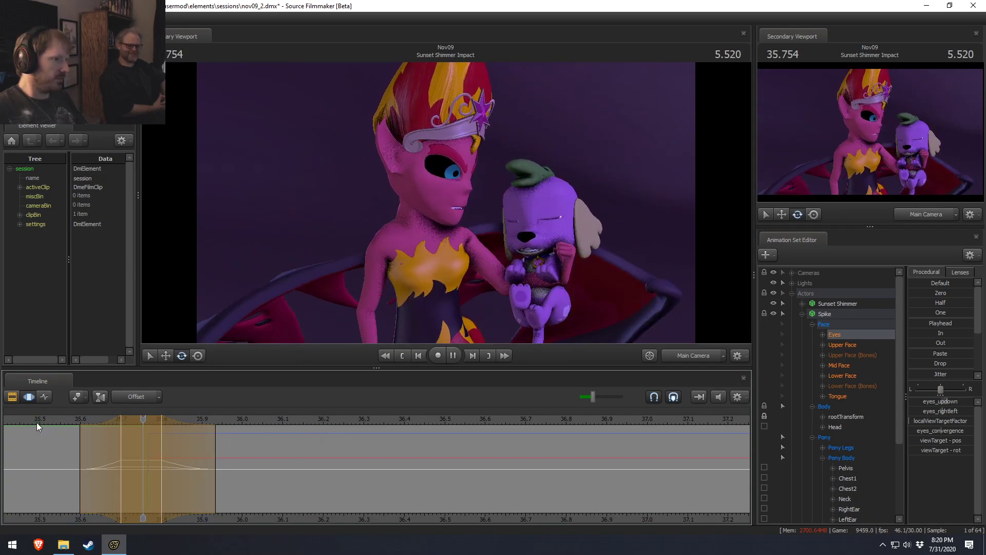
key("space")
middle_click_drag(319, 513, 560, 495)
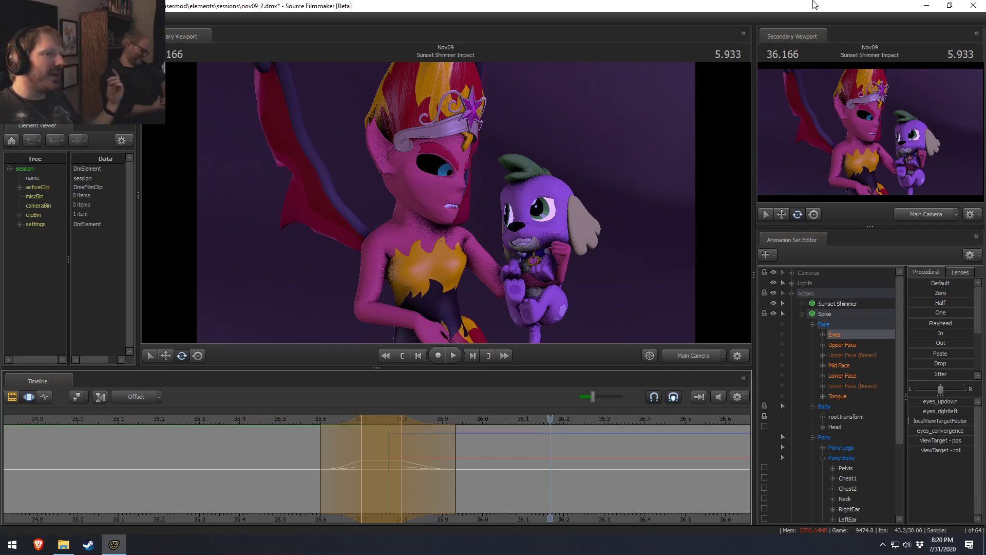
Shrink the Source Filmmaker window, open Humble Bundle Extra Keys.xlsx in Excel and enlarge its window to show the whole list.
double_click(797, 6)
double_click(19, 72)
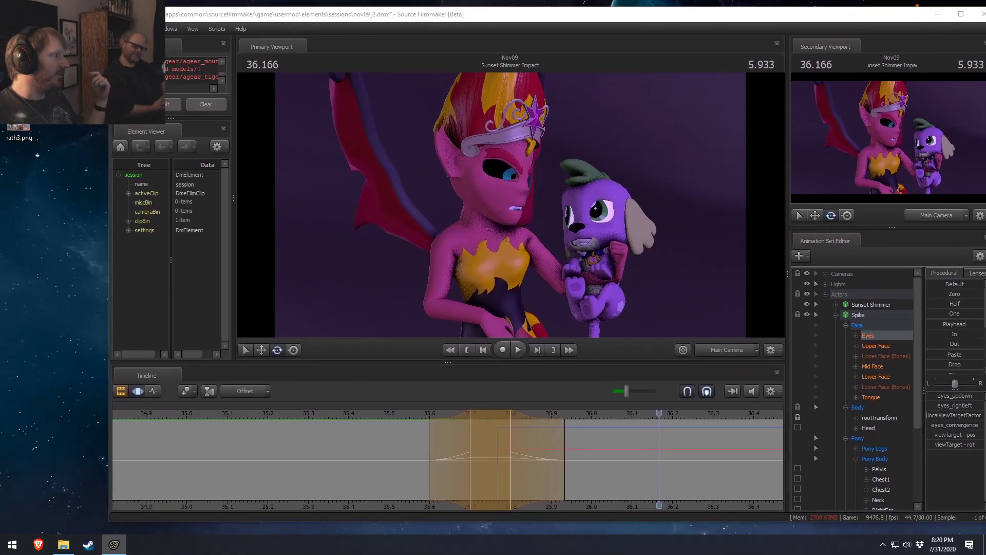
scroll(242, 317, "down", 1)
scroll(308, 303, "up", 1)
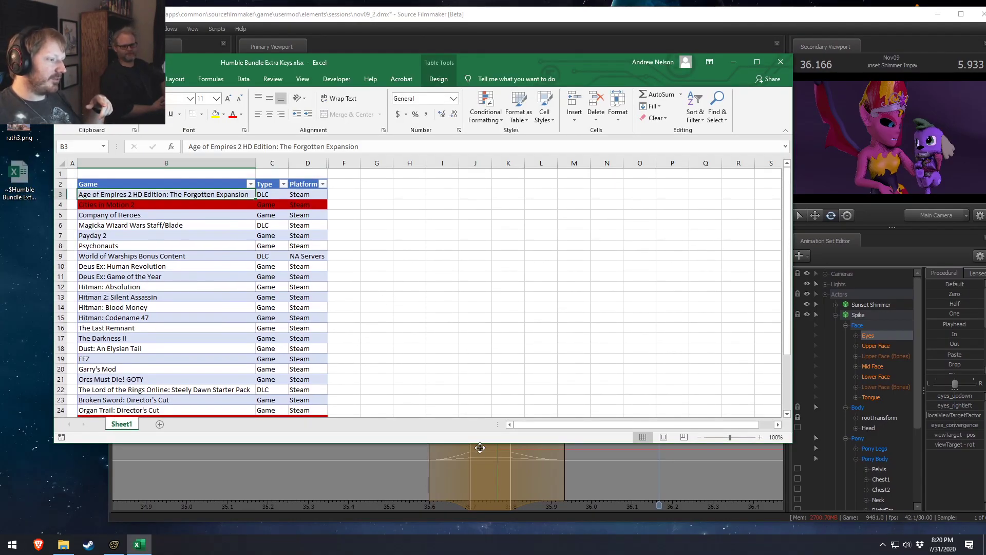
left_click_drag(482, 445, 472, 536)
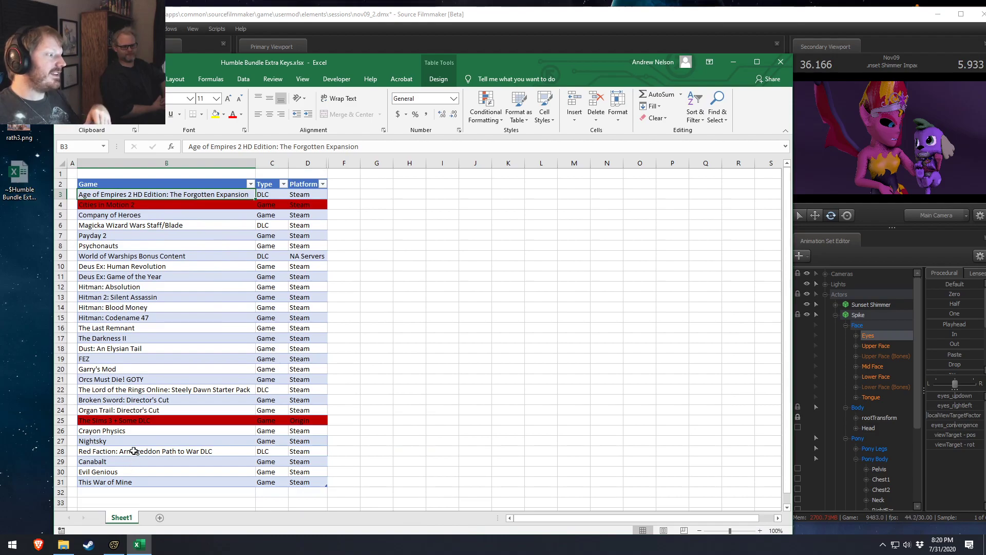
Look through the table of spare game keys, from The Sims 3 row and FEZ to This War of Mine.
left_click_drag(135, 424, 311, 416)
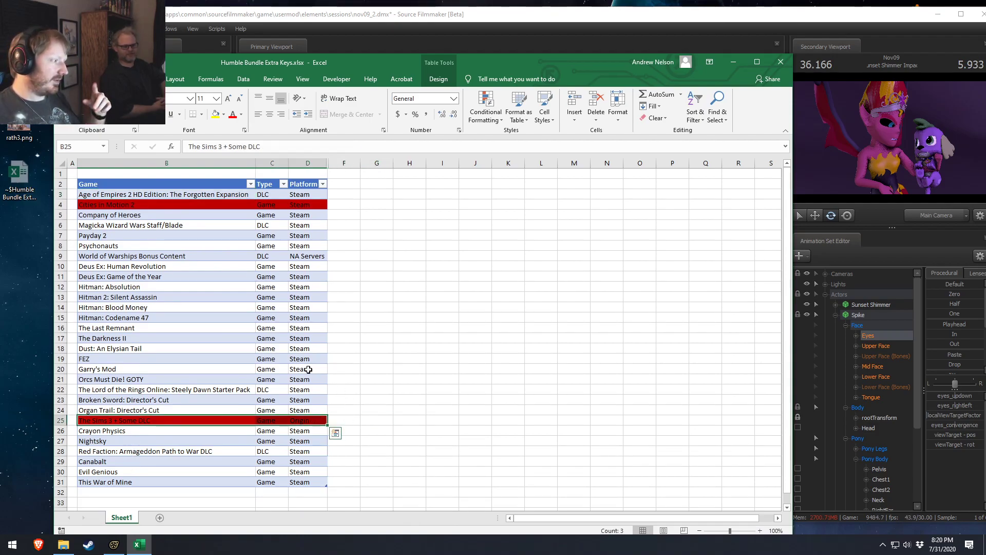
left_click(253, 358)
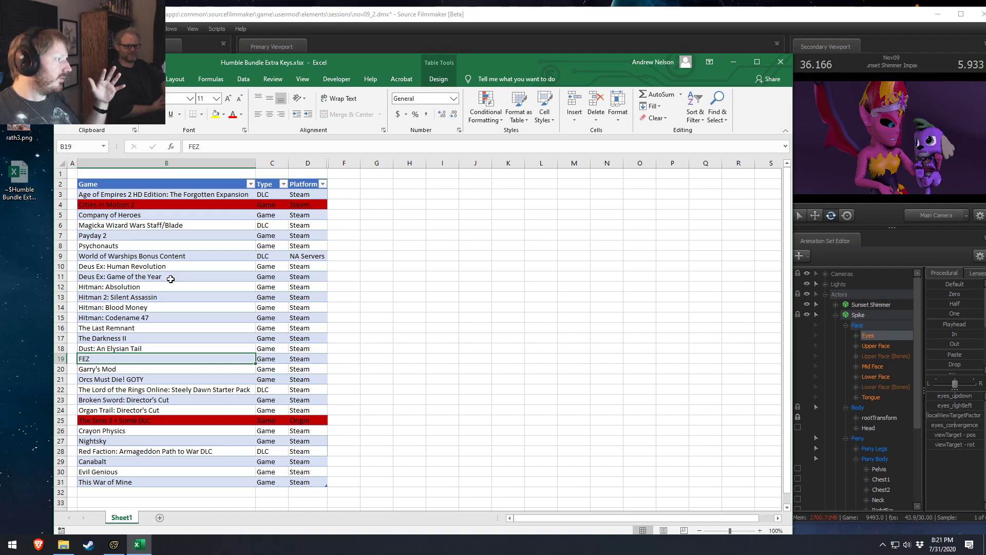
mouse_move(169, 197)
left_mouse_down()
mouse_move(170, 231)
mouse_move(300, 482)
left_mouse_up()
left_click(169, 477)
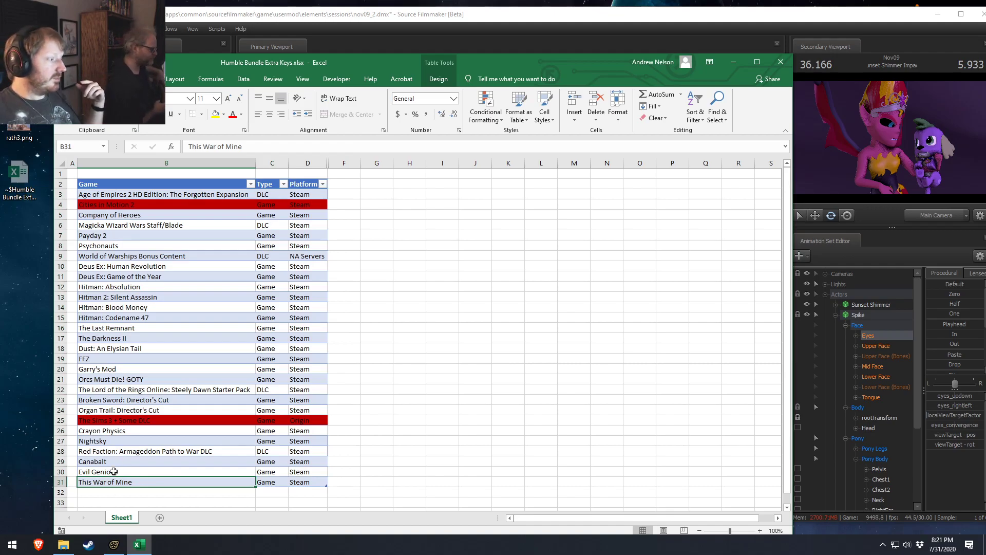
Look through the spare game keys table, from the Evil Genious and This War of Mine rows up to The Last Remnant.
left_click_drag(113, 472, 313, 482)
left_click(249, 442)
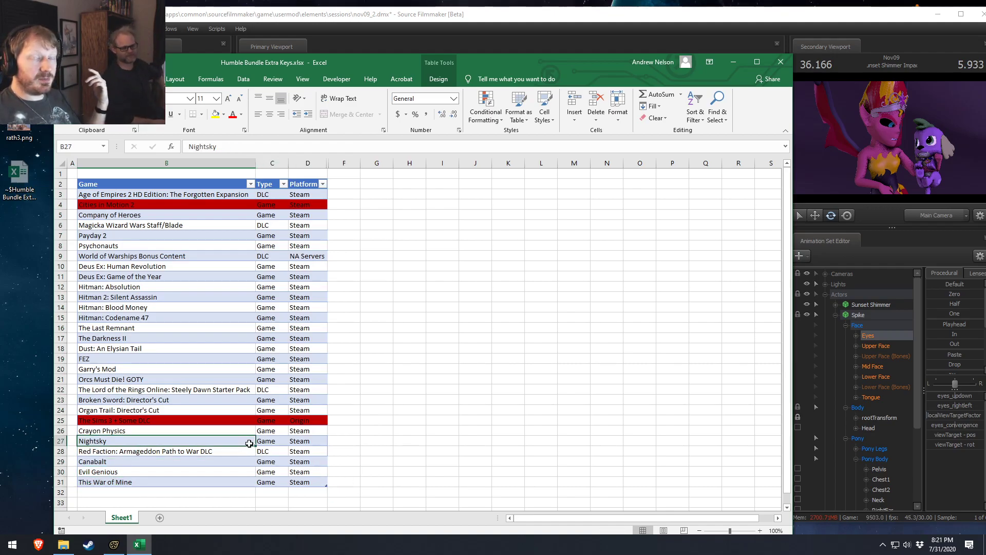
left_click(129, 472)
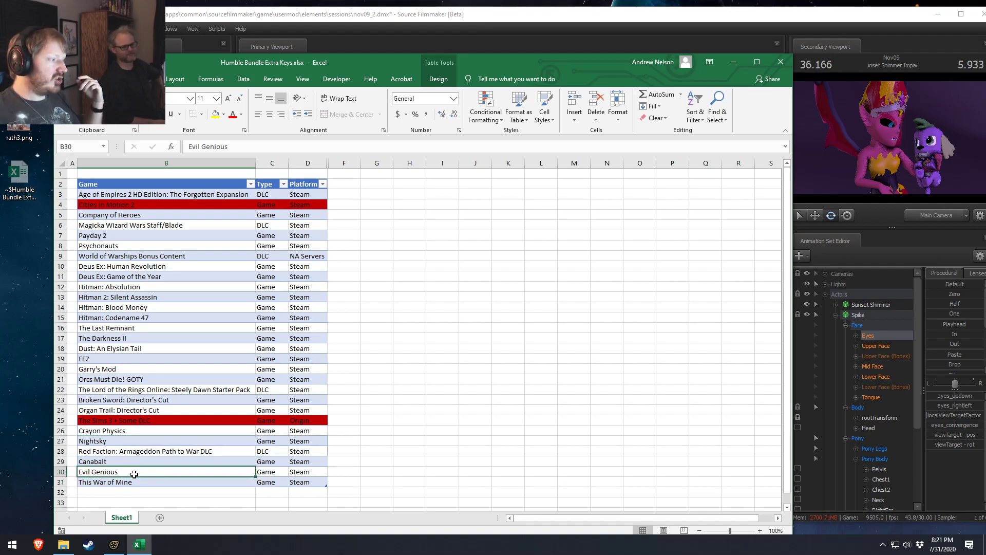
left_click_drag(160, 483, 308, 472)
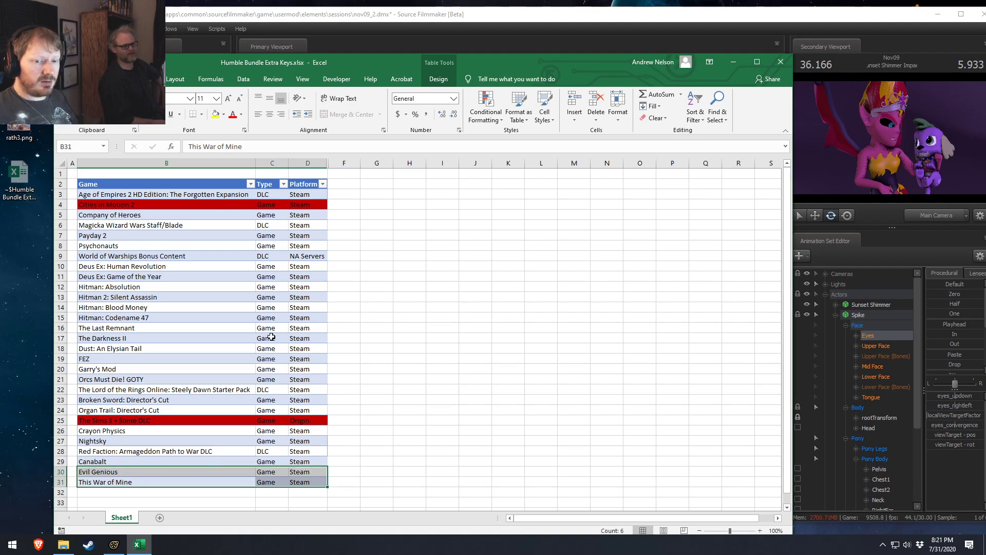
left_click_drag(197, 197, 302, 483)
left_click(165, 369)
left_click_drag(132, 256, 132, 483)
left_click(231, 439)
left_click(149, 330)
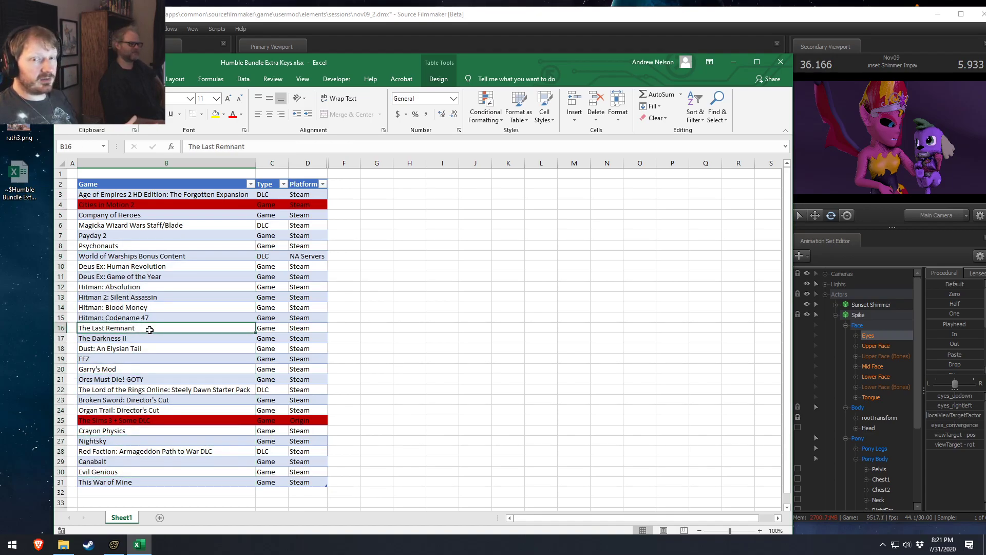
Look over the game titles and DLC entries between Age of Empires 2 HD Edition and The Darkness II.
left_click(107, 338)
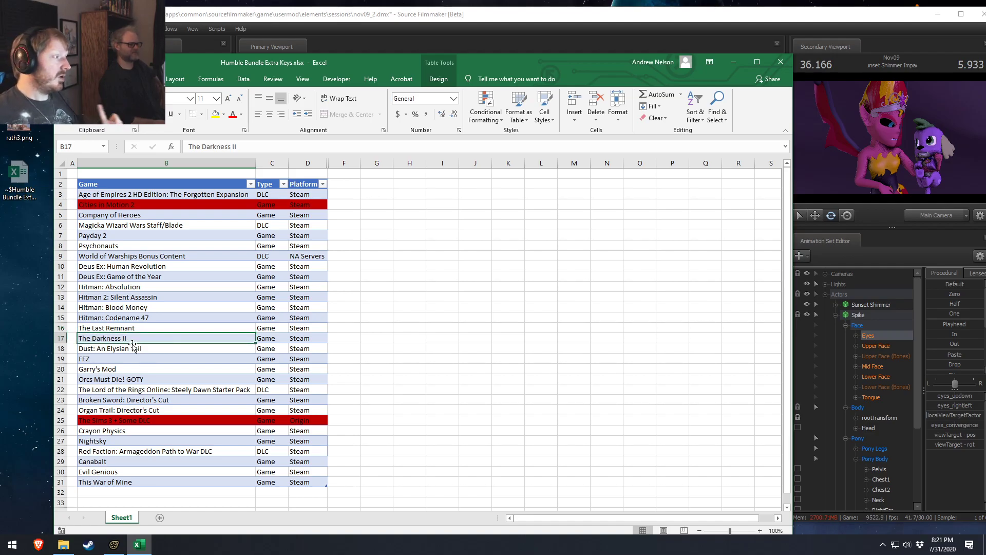
left_click(203, 226)
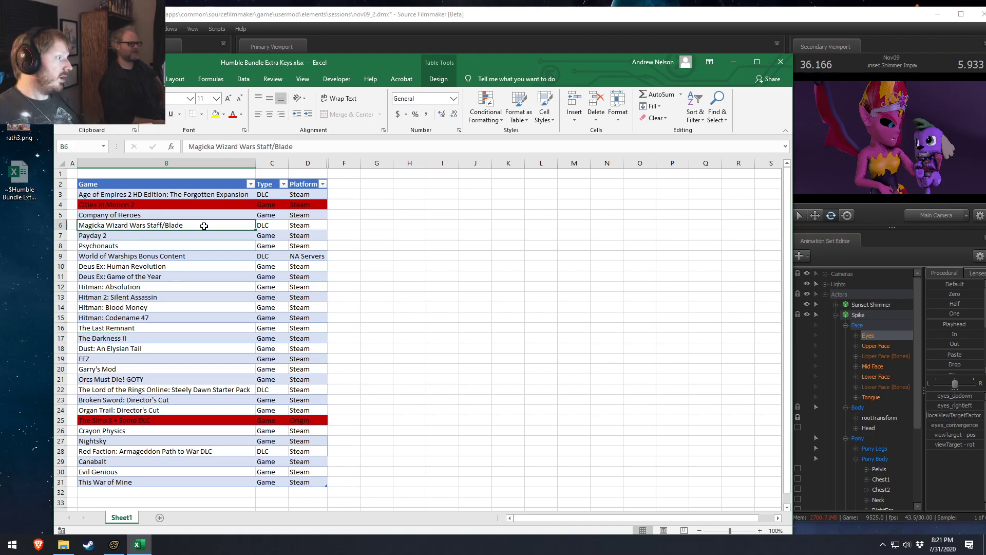
left_click(270, 255)
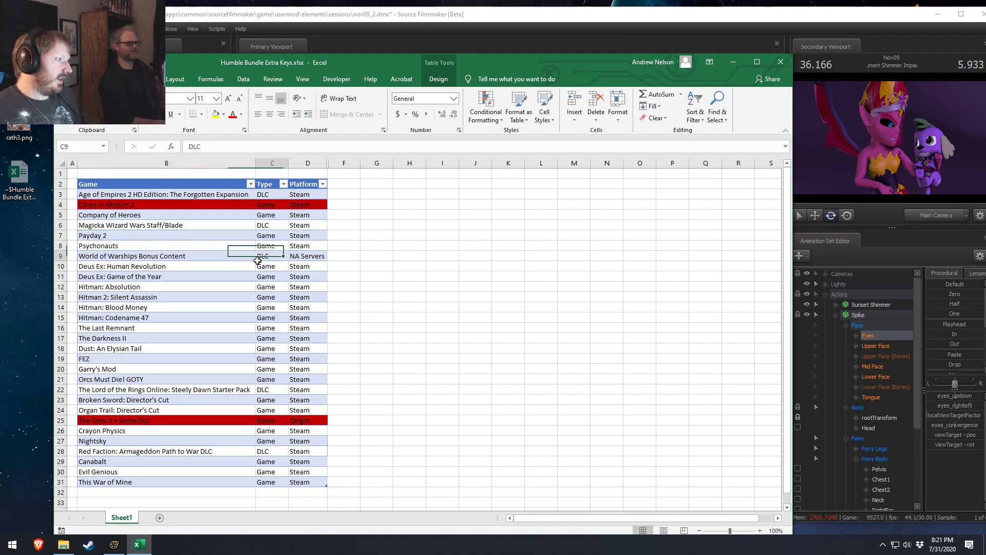
left_click(272, 195)
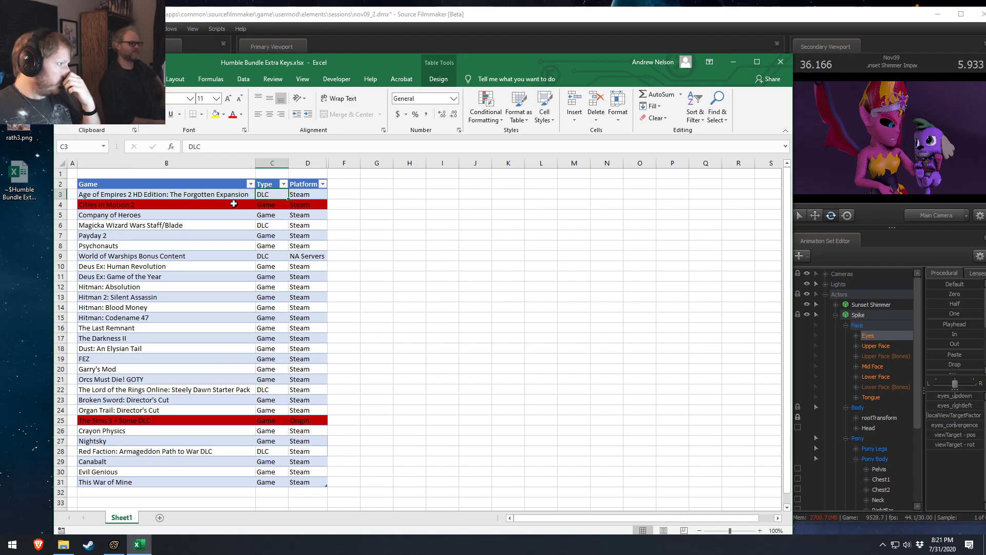
left_click(145, 215)
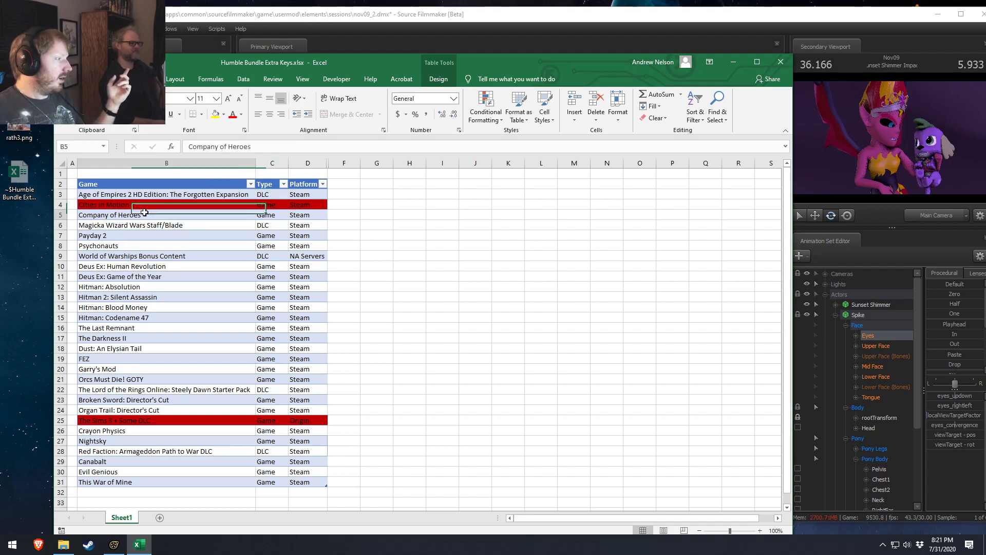
left_click(131, 236)
left_click(151, 339)
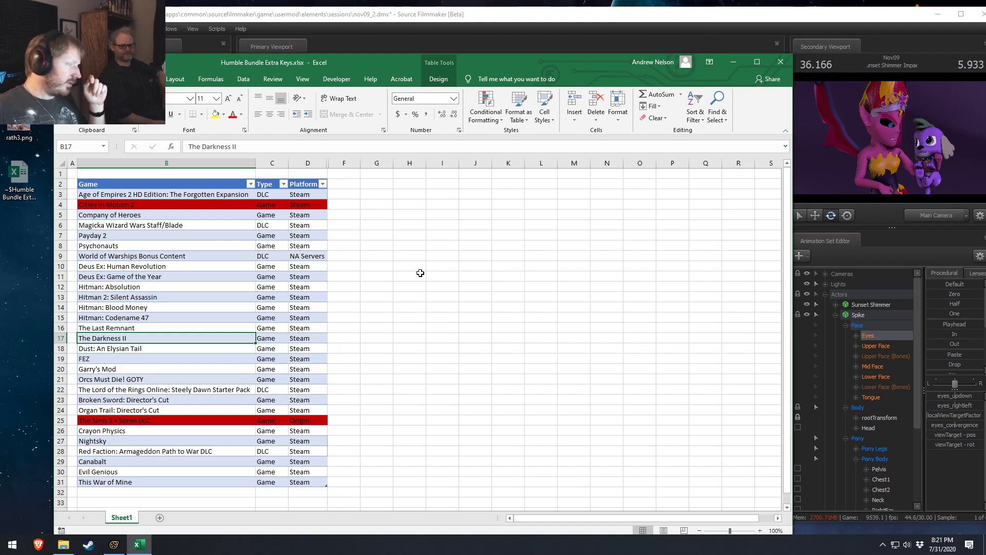
Minimize the Excel workbook, maximize Source Filmmaker and play back the shot around Spike's blink in the Motion Editor.
left_click(734, 62)
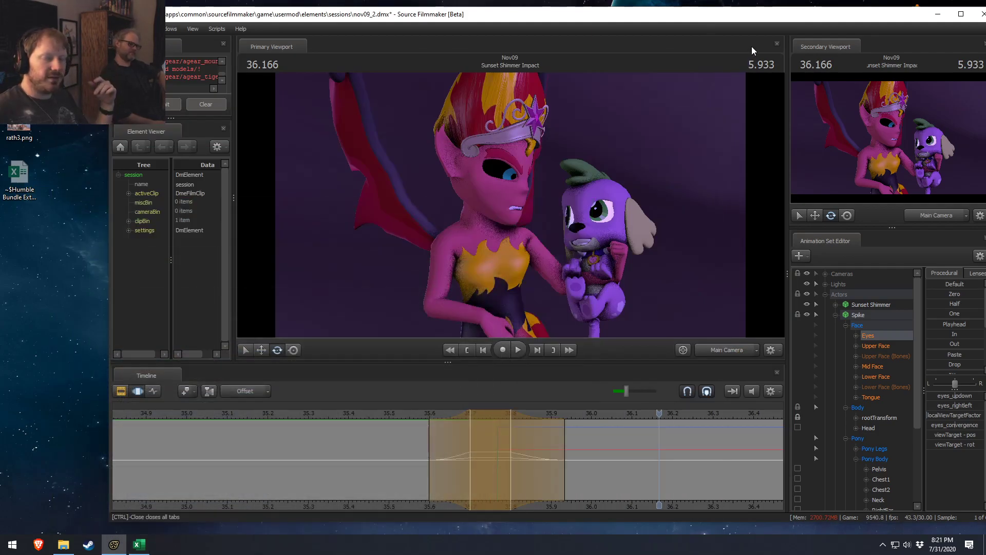
left_click_drag(785, 21, 680, 2)
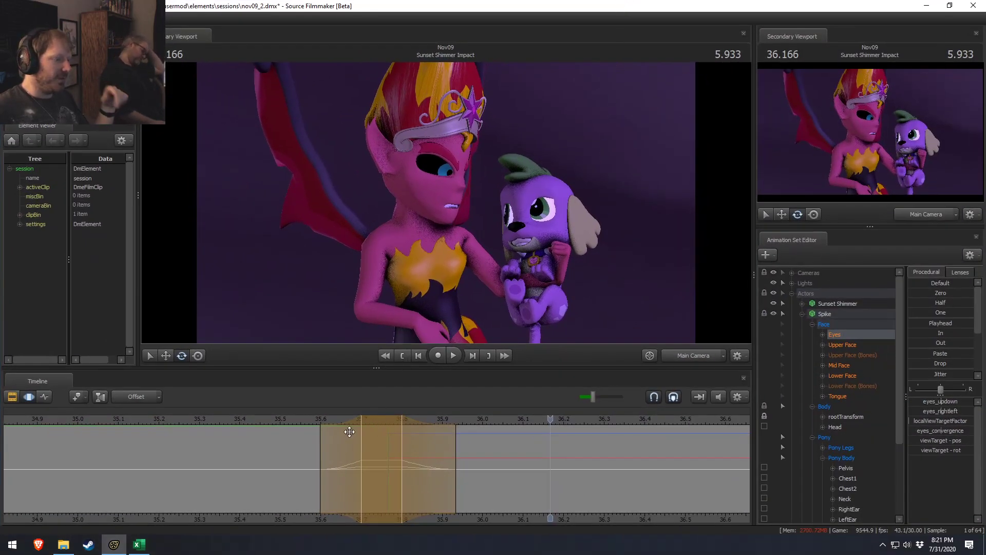
key("F2")
key("F3")
key("space")
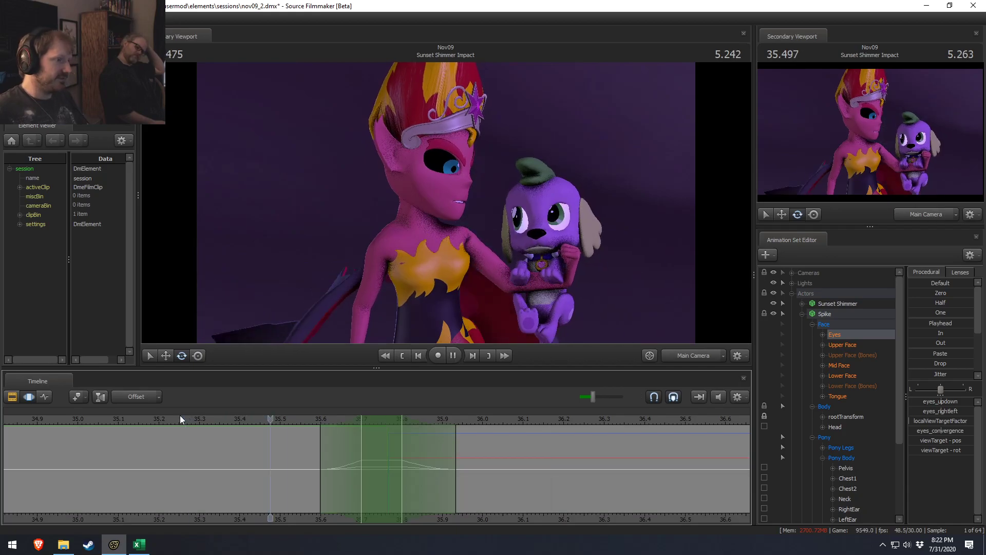
key("space")
Set a time selection centred on 35.733 seconds with falloff from about 35.53 to 35.97 seconds.
left_click_drag(241, 480, 329, 490)
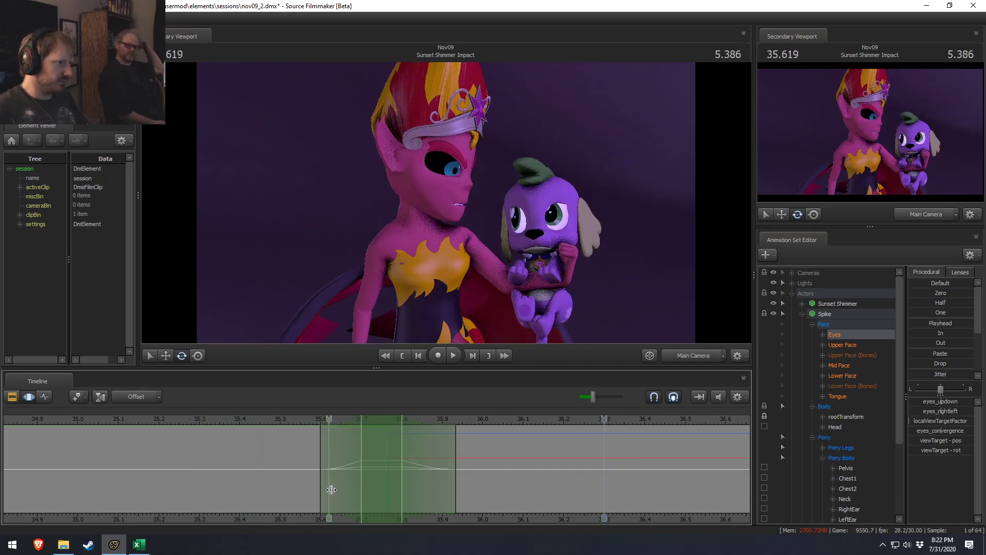
left_click(379, 491, "shift")
scroll(379, 491, "up", 6)
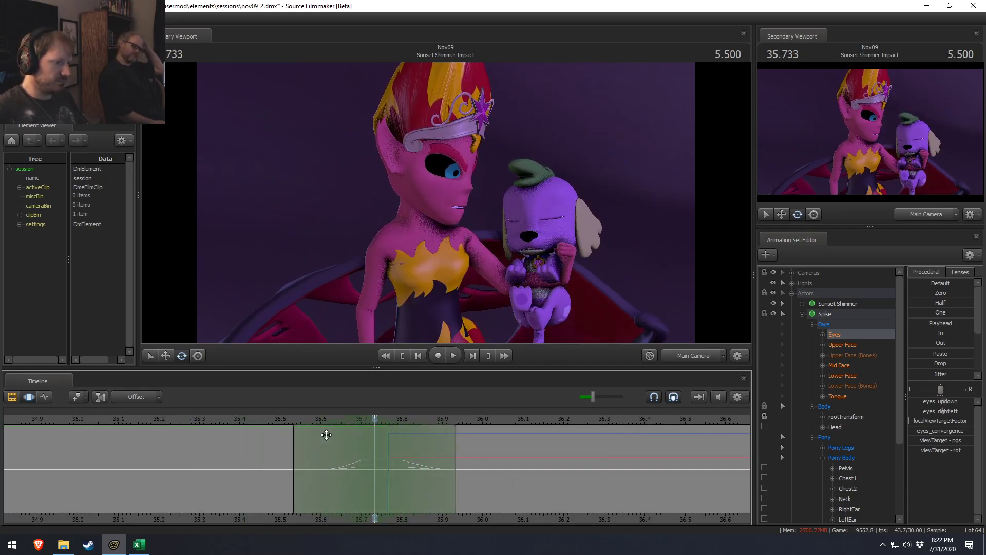
left_click_drag(454, 454, 469, 454)
Collapse Spike's controls, select Sunset Shimmer's Upper Face and try the Zero preset at 35.733 seconds.
left_click(824, 324)
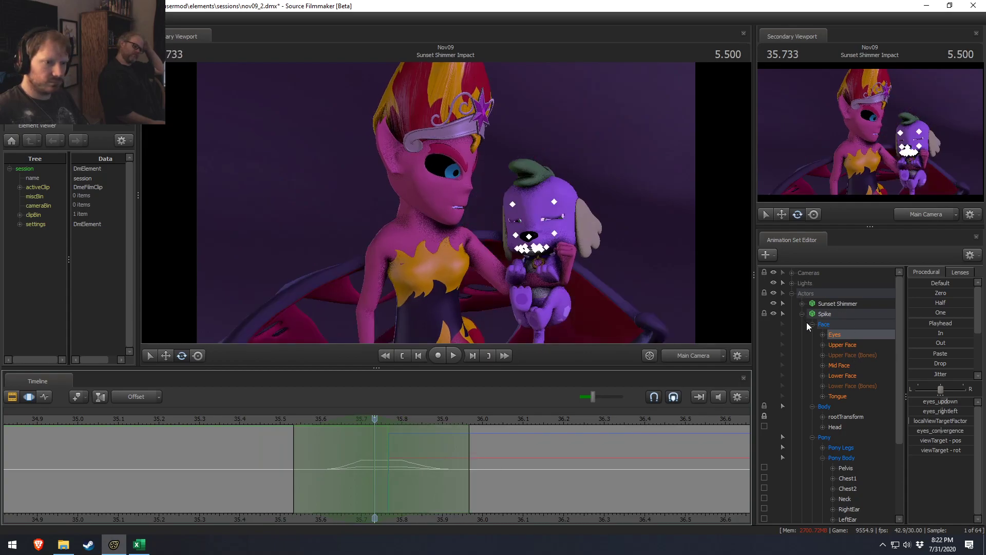
left_click(803, 314)
left_click(803, 304)
left_click(840, 336)
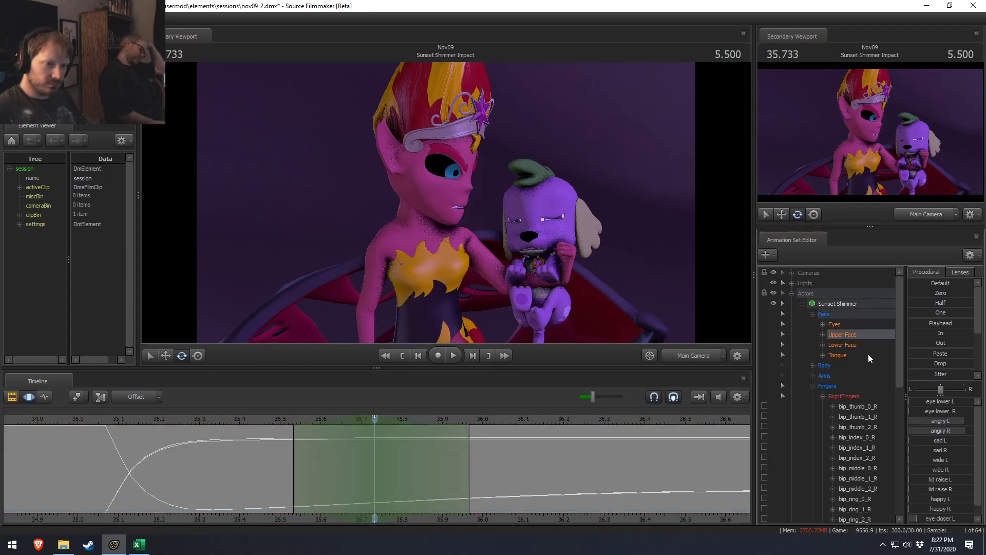
left_click(945, 294)
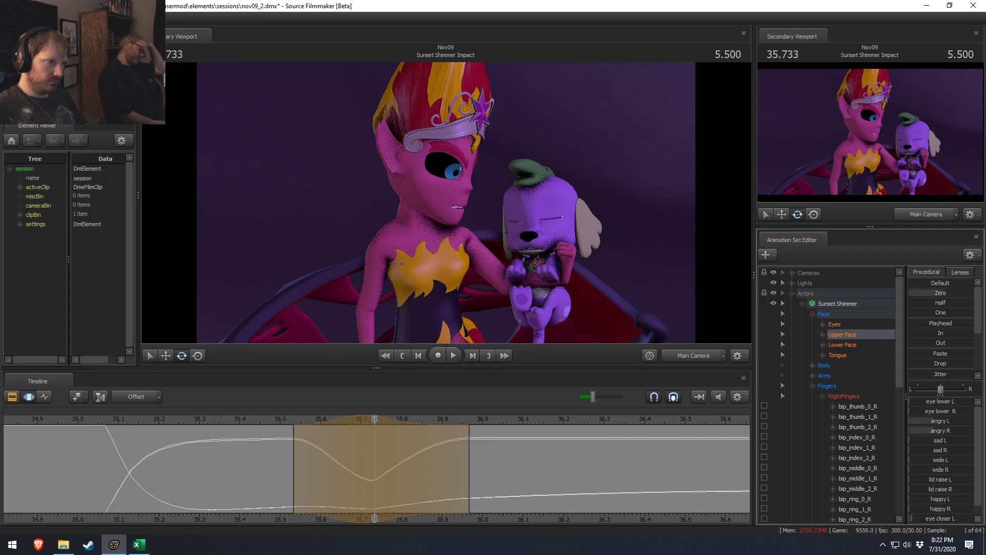
Play back the brow change and widen its falloff to span about 35.47 to 36.3 seconds.
left_click(255, 417)
key("space")
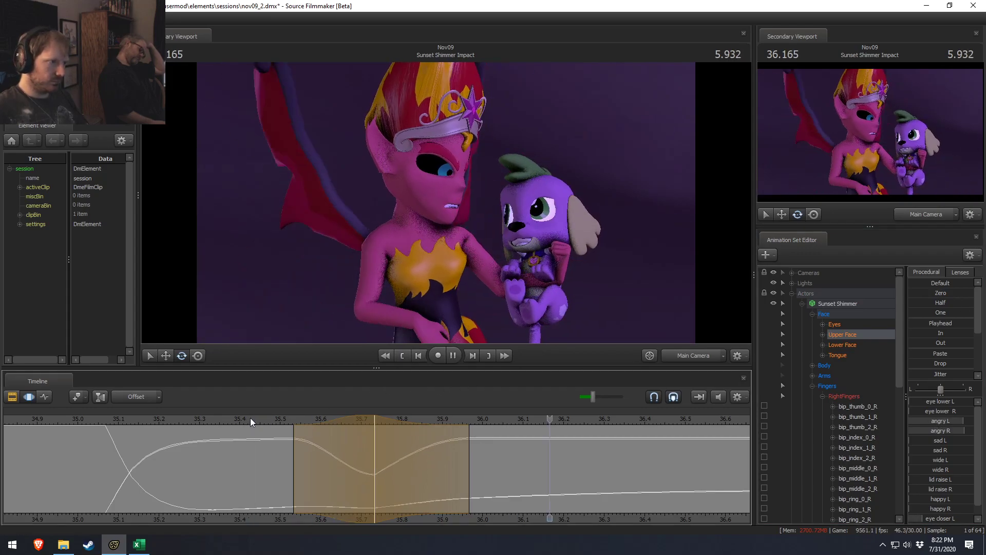
left_click_drag(300, 445, 269, 446)
left_click_drag(464, 454, 558, 454)
key("space")
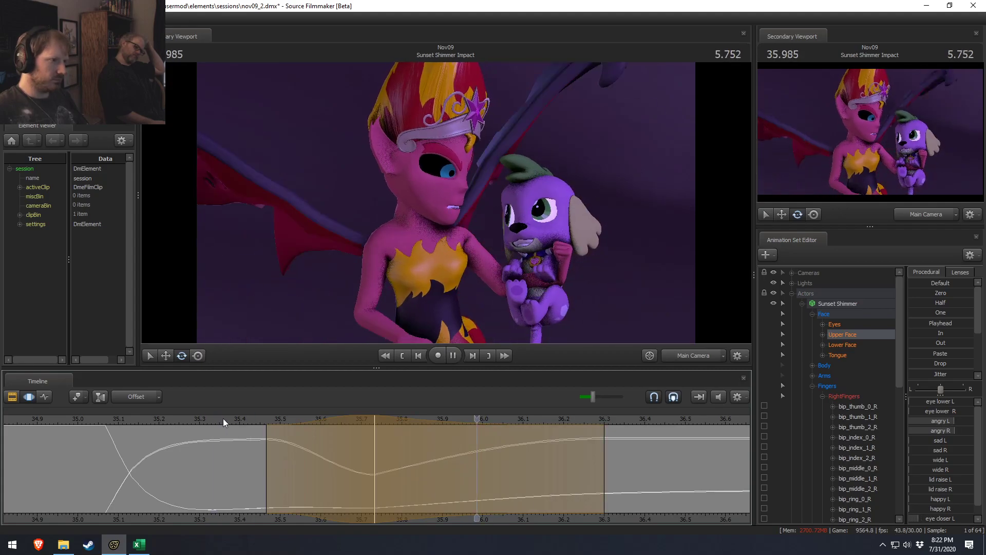
Set a time selection at 35.700 seconds ending at about 36.1 seconds and try raising Sunset Shimmer's eye closer L and R.
left_click_drag(308, 473, 523, 478)
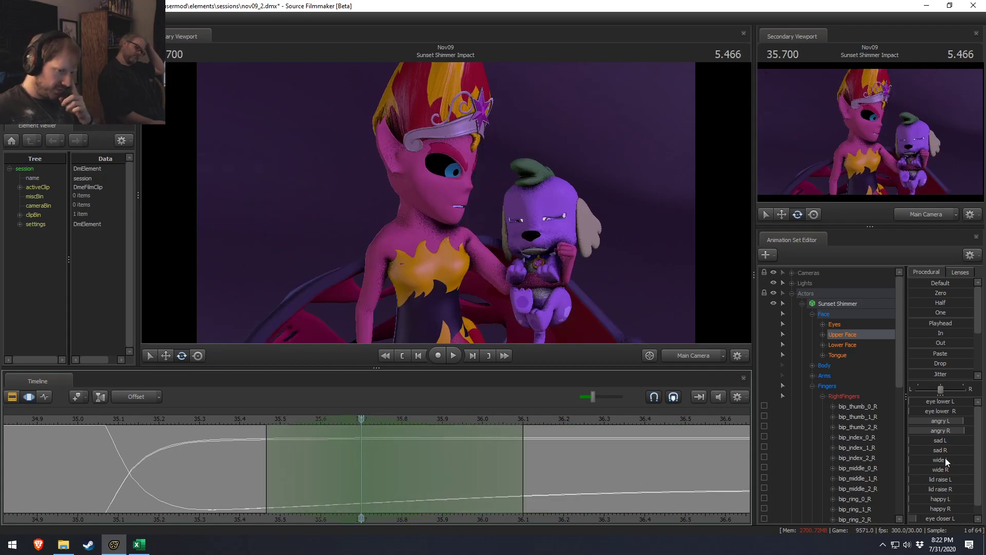
scroll(916, 451, "down", 1)
mouse_move(276, 459)
left_mouse_down()
mouse_move(280, 470)
mouse_move(466, 470)
mouse_move(267, 469)
left_mouse_up()
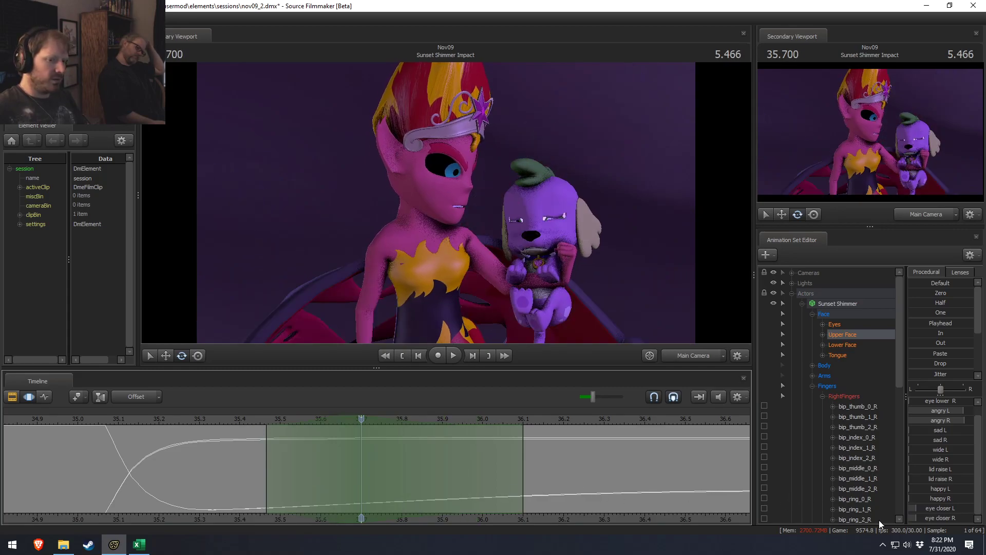
left_click_drag(931, 510, 938, 511)
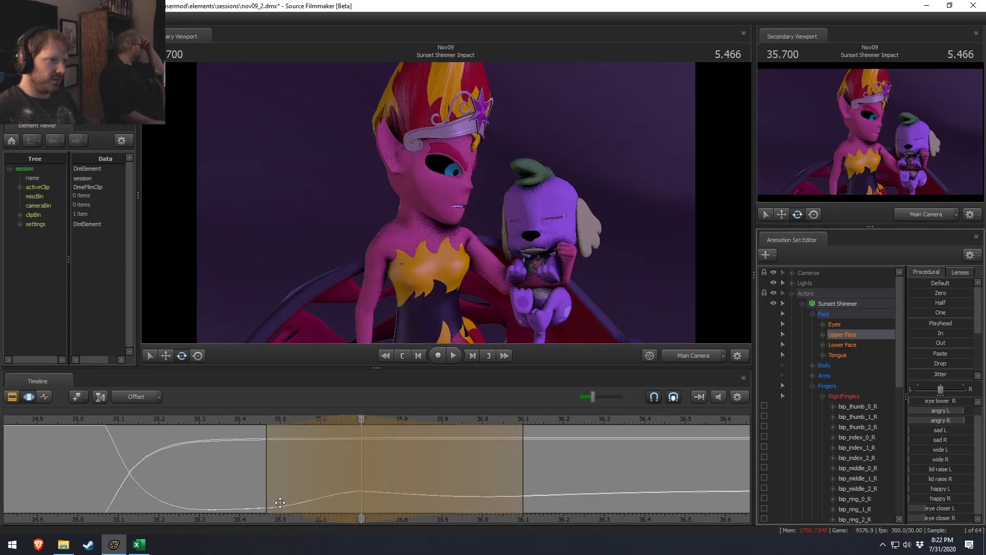
Extend the time selection's falloff to about 36.6 seconds and undo the eye closer change.
left_click(226, 421)
scroll(258, 422, "down", 3)
left_click(652, 516)
left_click_drag(655, 516, 667, 515)
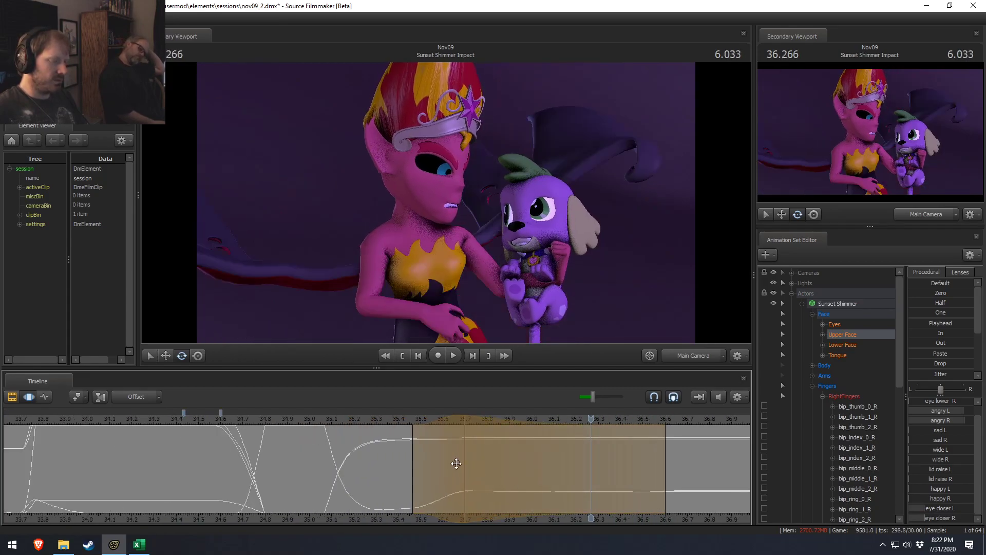
key("k")
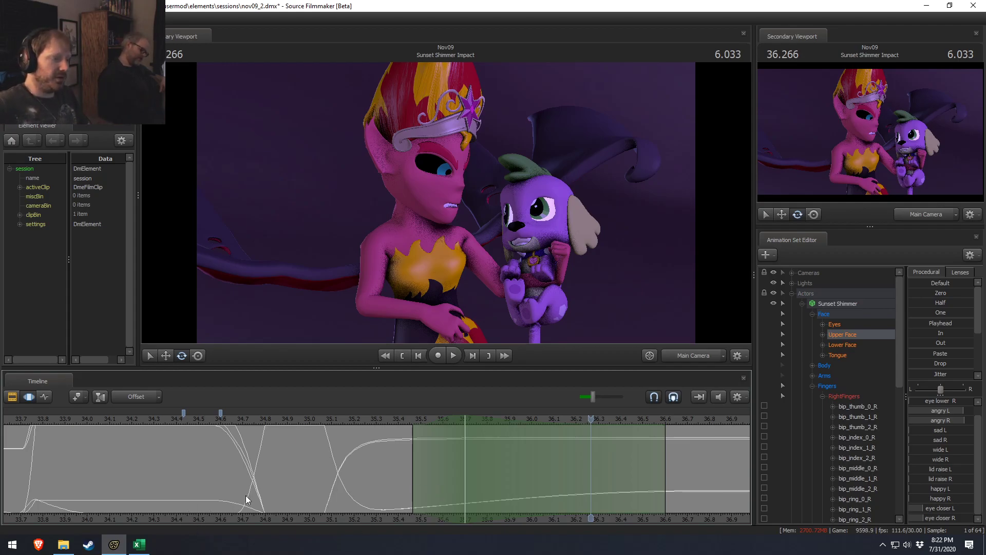
Play back the shot repeatedly from about 34.2 seconds to review Sunset Shimmer's turn and expression.
left_click(200, 420)
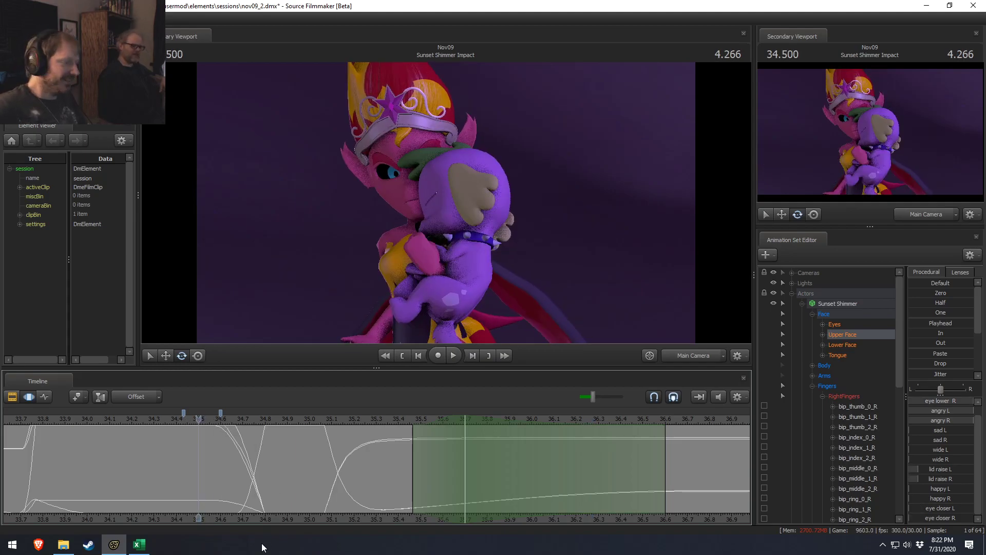
middle_click_drag(298, 519, 248, 513)
key("space")
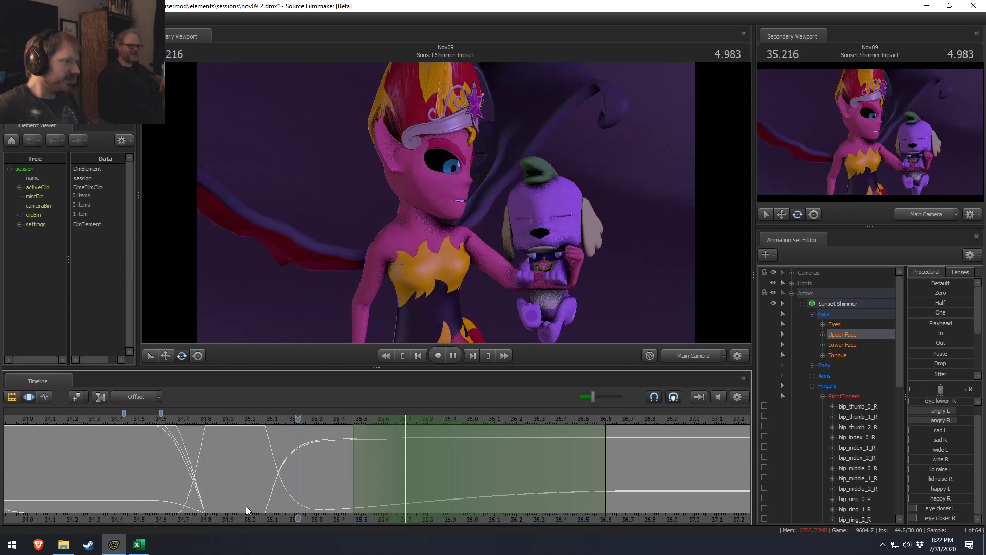
key("space")
left_click_drag(264, 421, 68, 414)
key("space")
key("space")
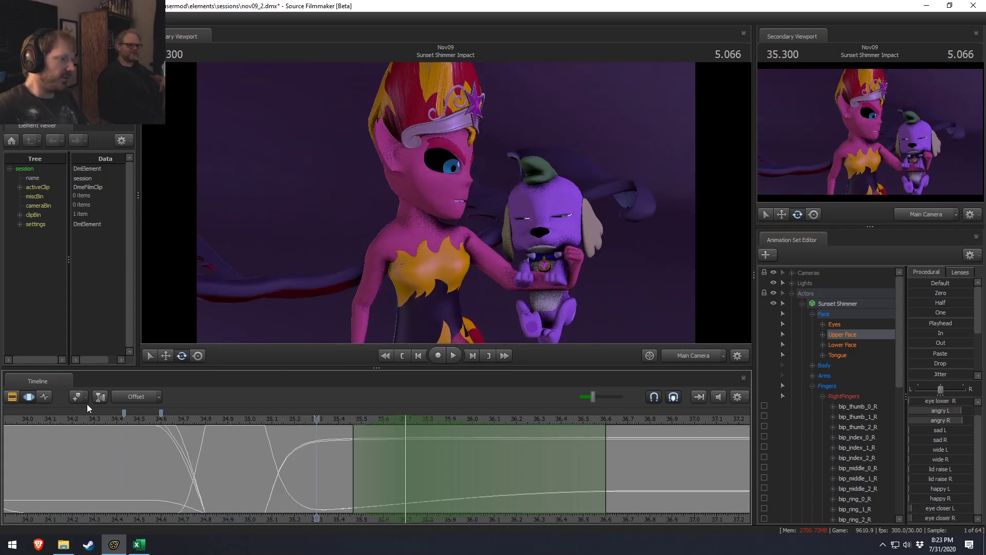
left_click(78, 418)
key("space")
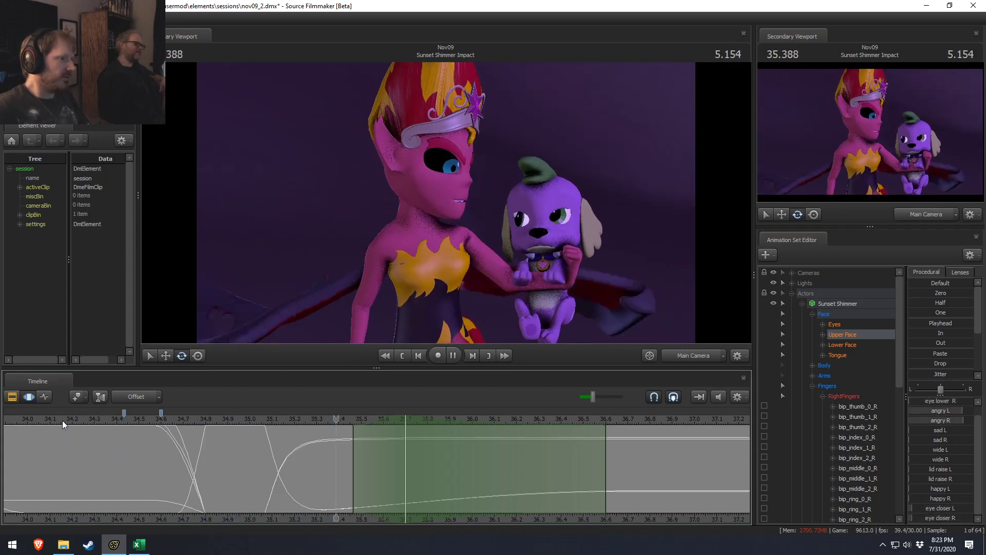
left_click(78, 420)
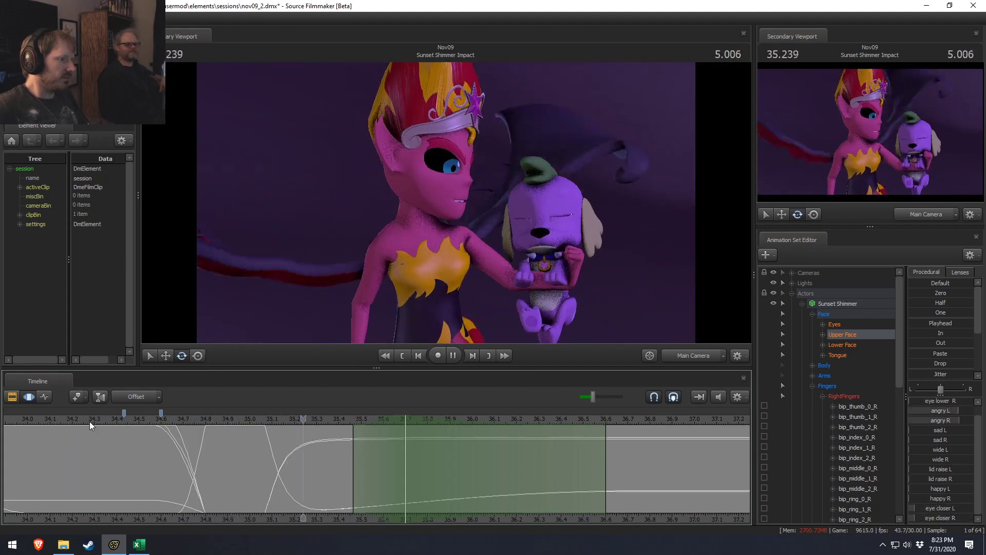
Set a time selection at 34.933 seconds spanning about 34.57 to 35.3 seconds and rotate Sunset Shimmer's lower spine and pelvis controls.
mouse_move(137, 445)
left_mouse_down()
mouse_move(248, 489)
mouse_move(216, 487)
mouse_move(279, 465)
left_mouse_up()
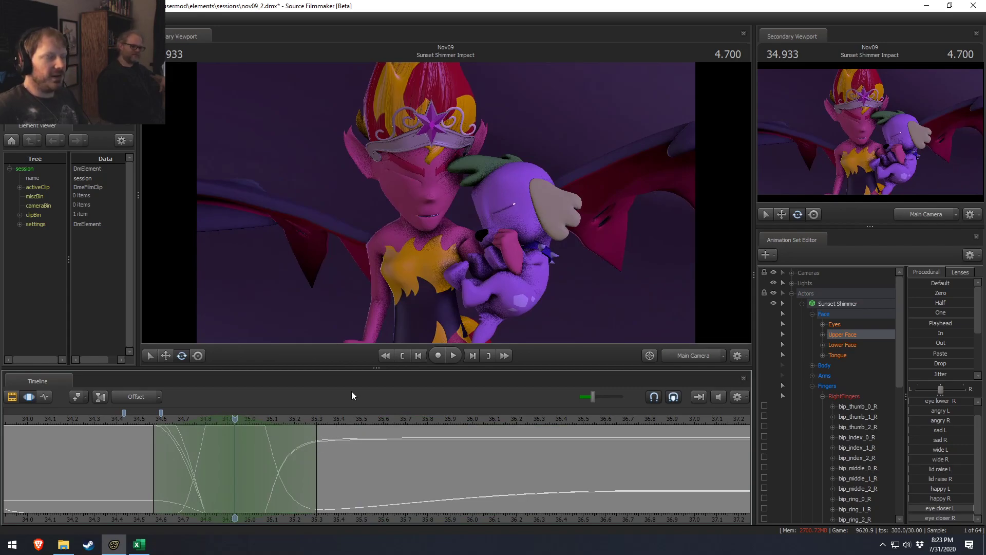
left_click(428, 323)
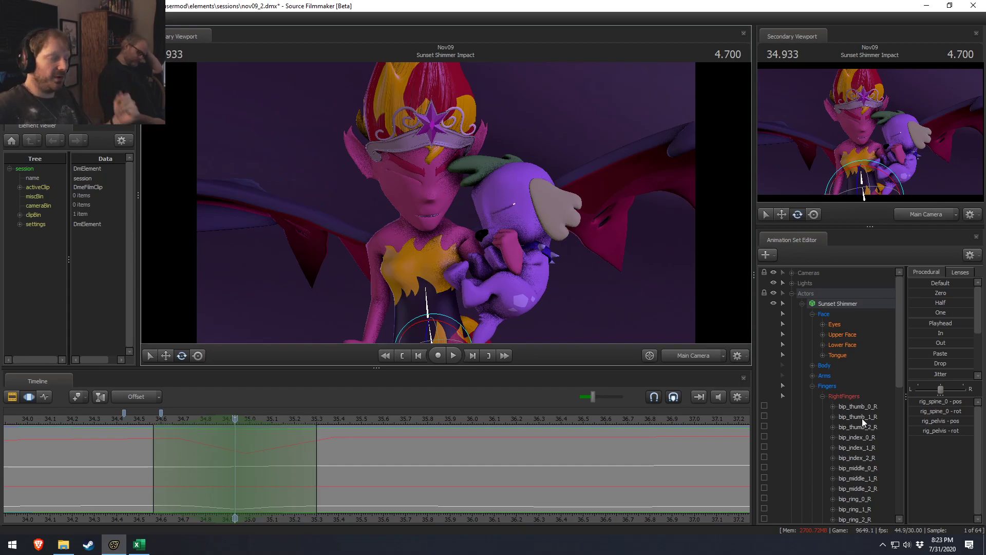
left_click(132, 420)
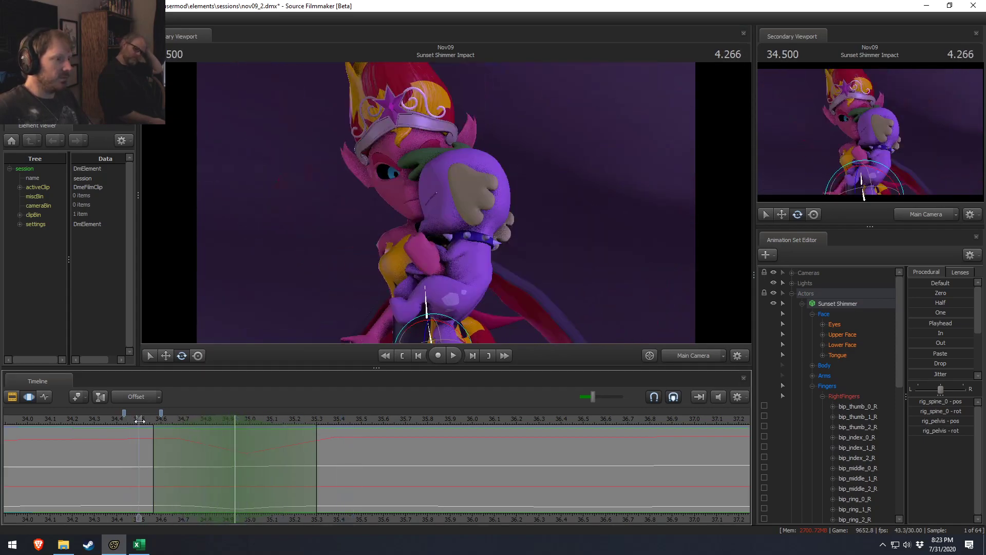
left_click(235, 437)
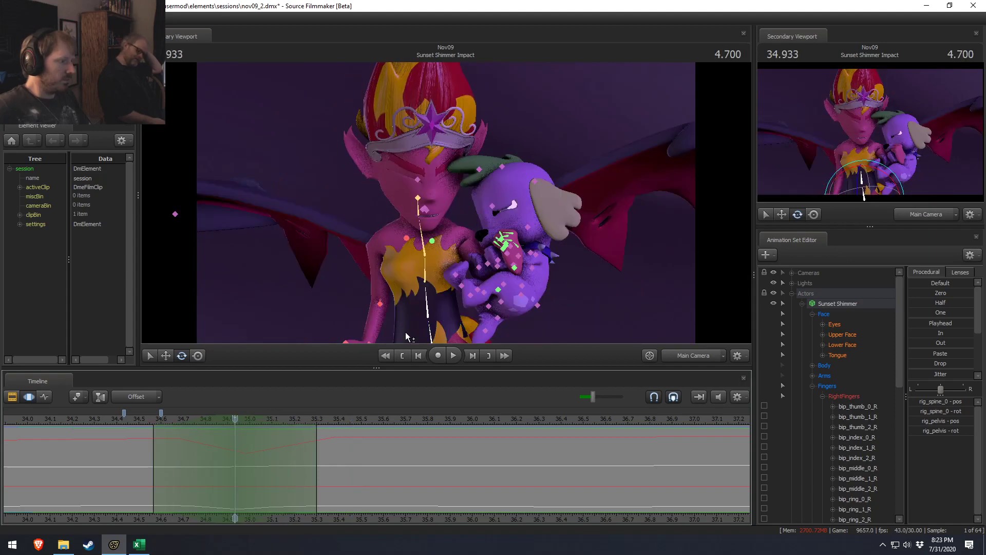
left_click(406, 331)
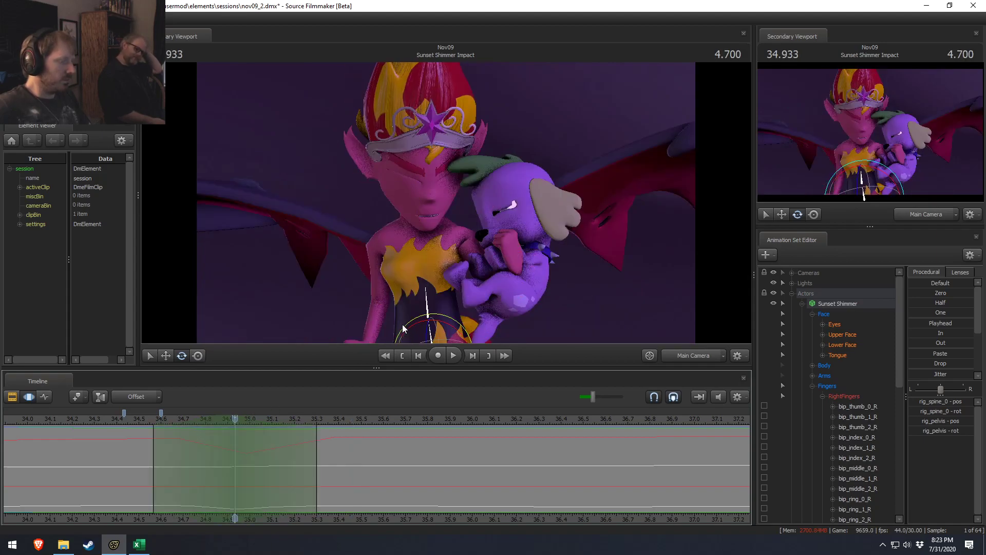
left_click_drag(426, 329, 375, 381)
key("space")
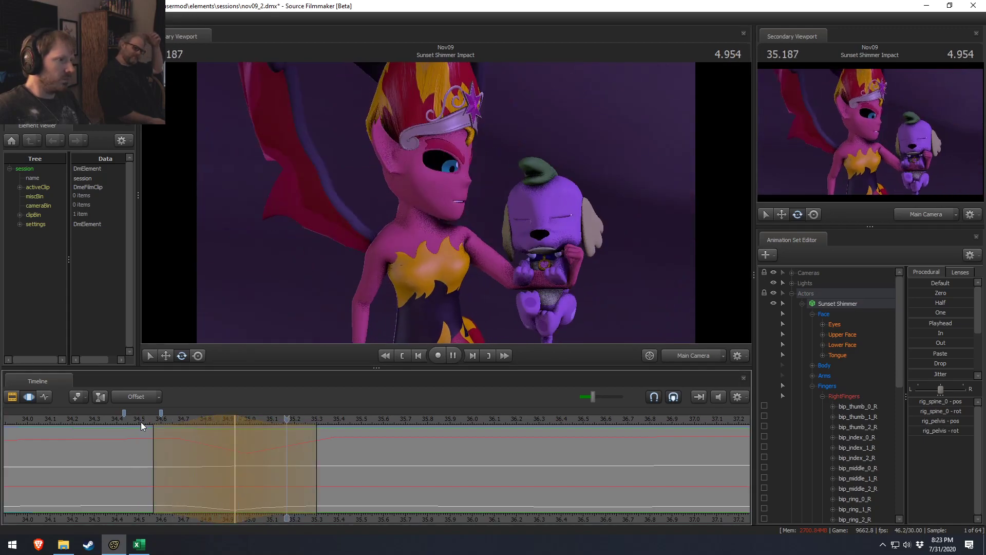
Narrow the body rotation's falloff to about 34.67 to 35.2 seconds and play back the turn.
key("space")
left_click_drag(143, 418, 165, 421)
key("space")
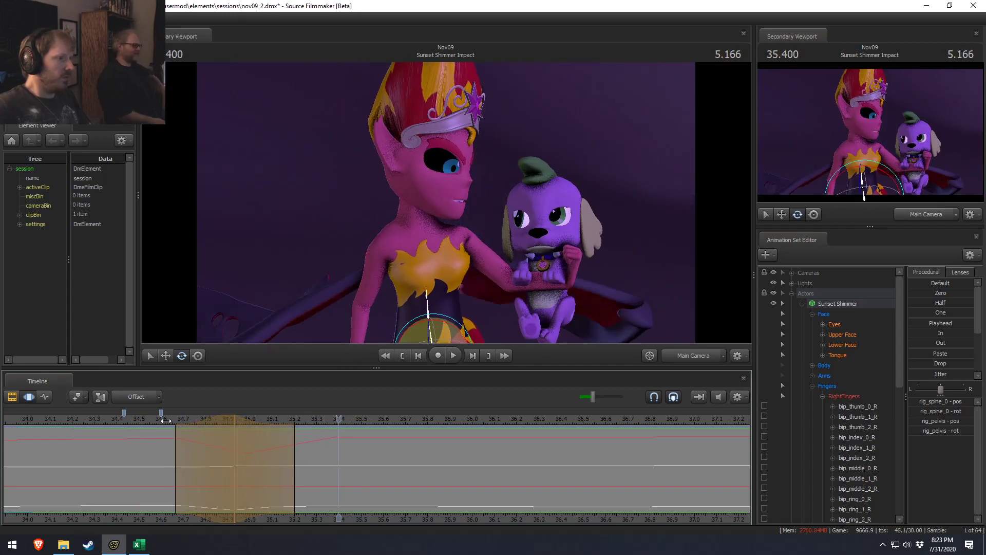
key("space")
left_click_drag(180, 413, 168, 419)
key("space")
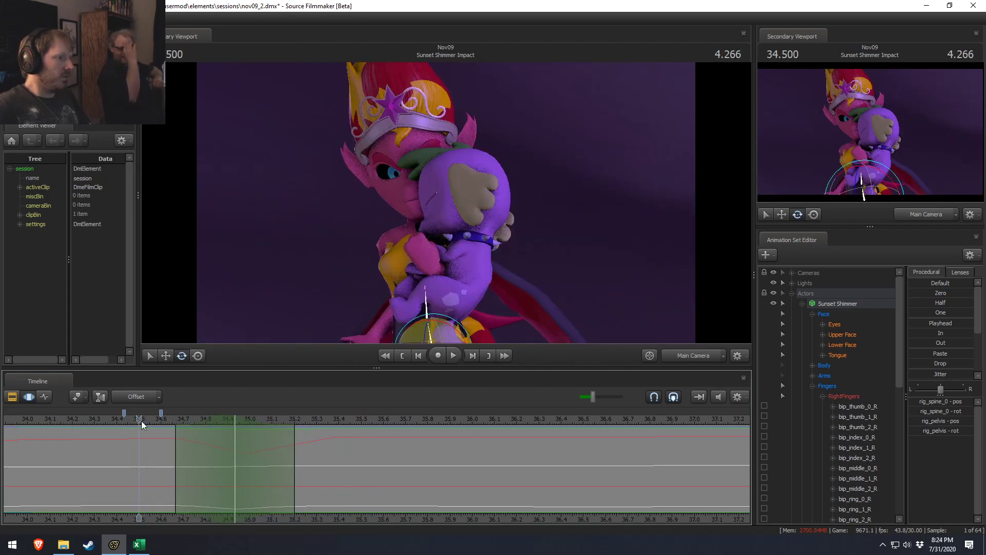
key("space")
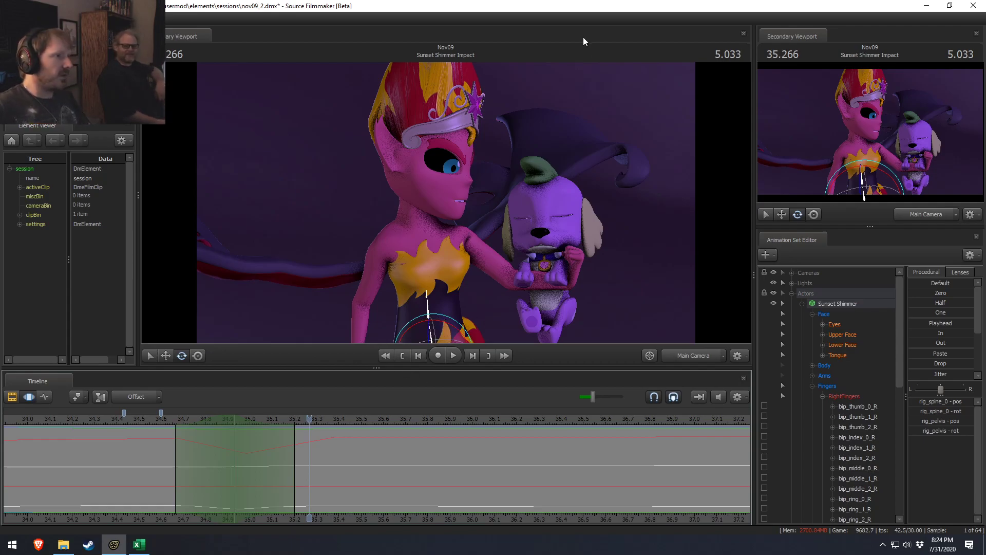
Switch to Excel to review the spare game keys list, close the workbook and return to the maximized Source Filmmaker window.
double_click(585, 11)
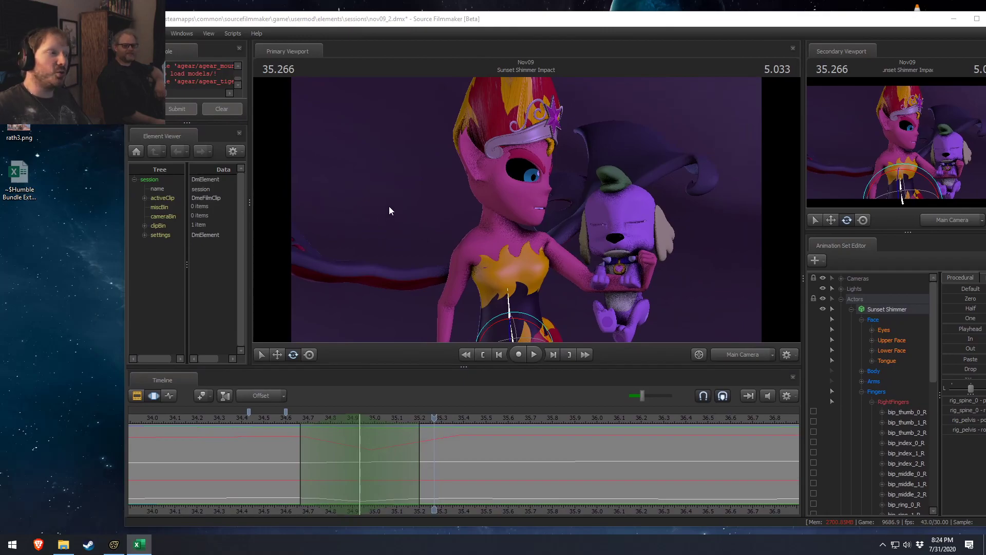
key("alt+Tab")
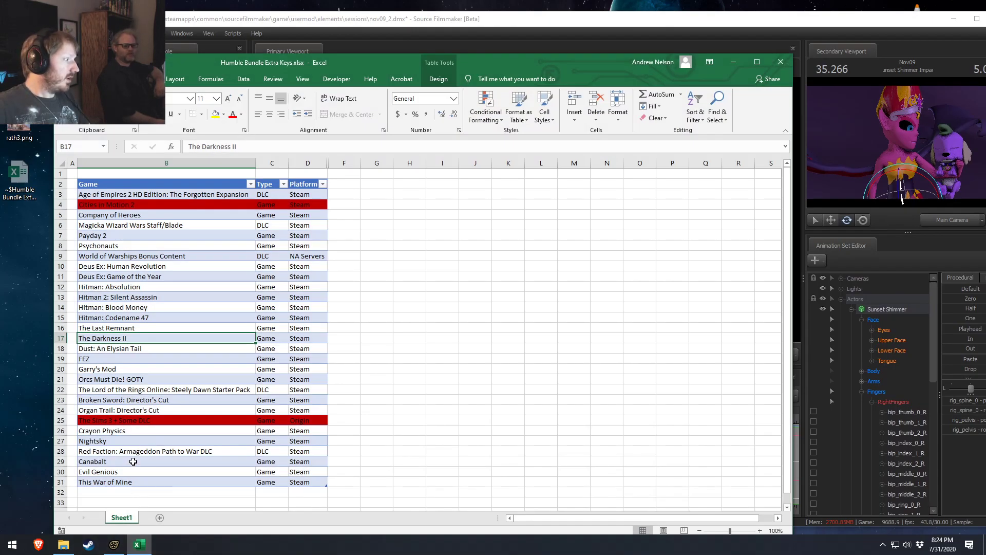
left_click(179, 236)
left_click_drag(178, 236, 174, 493)
left_click(377, 327)
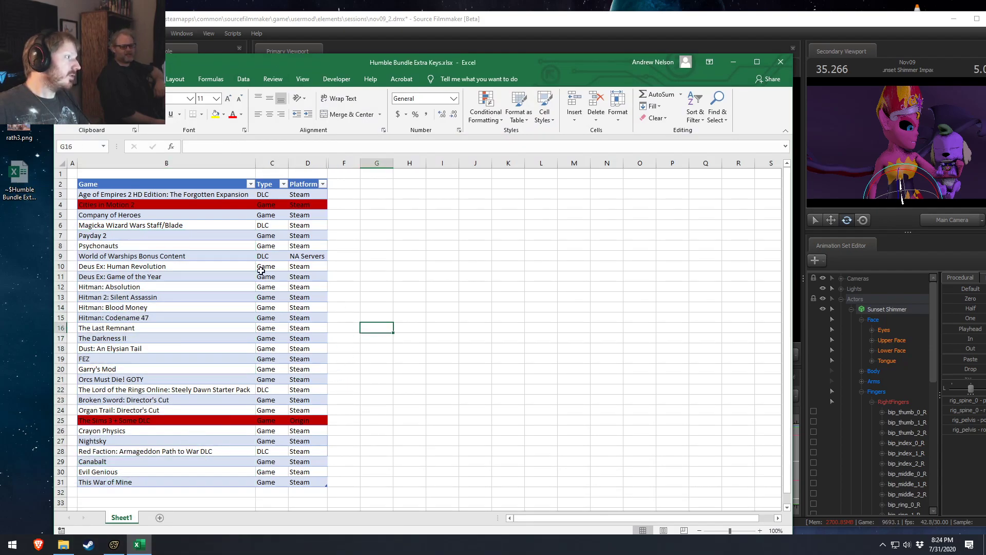
left_click(214, 255)
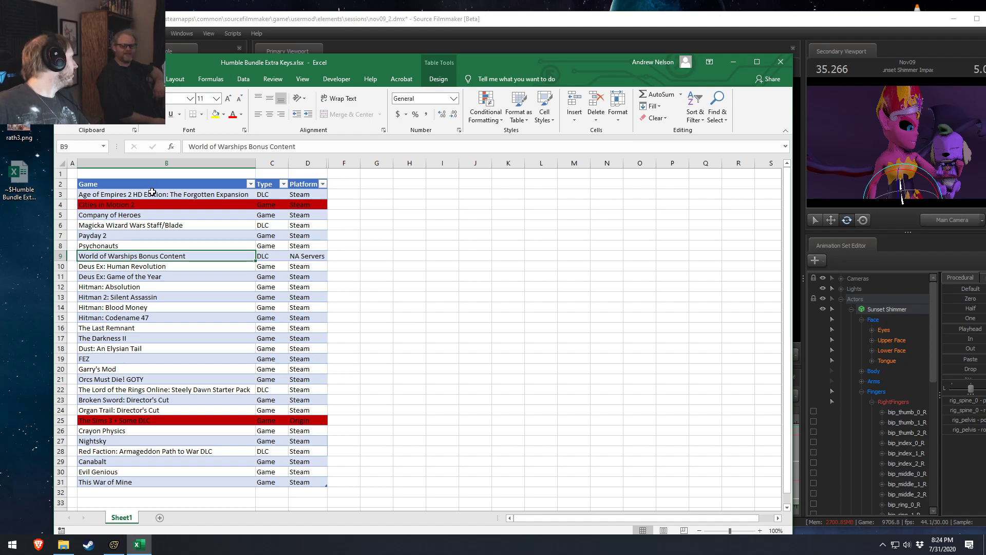
left_click(139, 246)
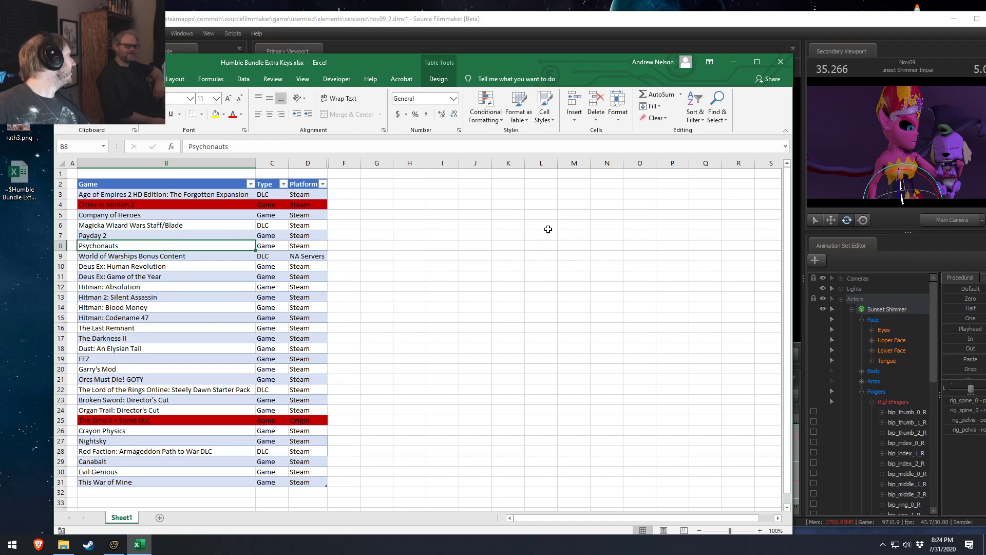
left_click(781, 62)
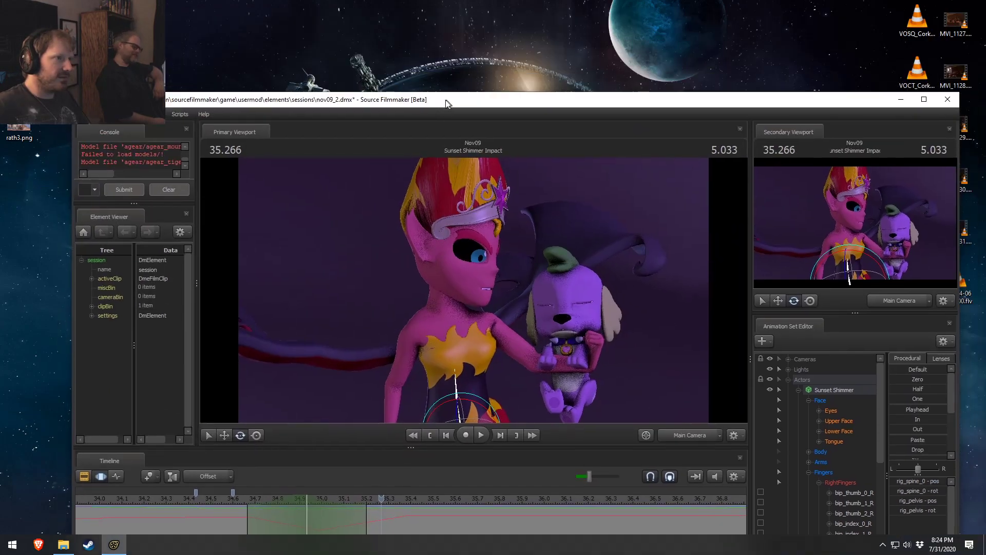
double_click(365, 103)
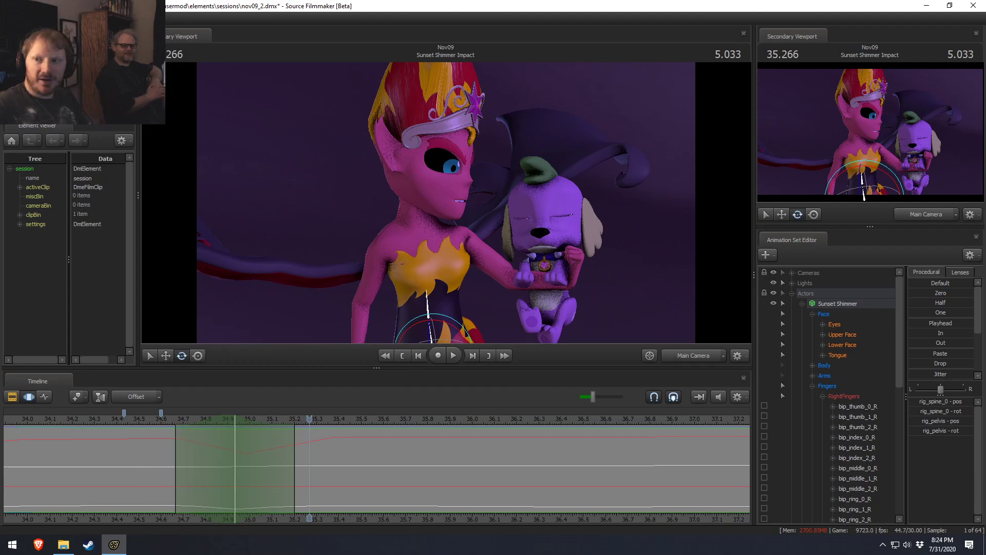
Open Discord, check the horse_chat channel and return to Source Filmmaker.
left_click(12, 544)
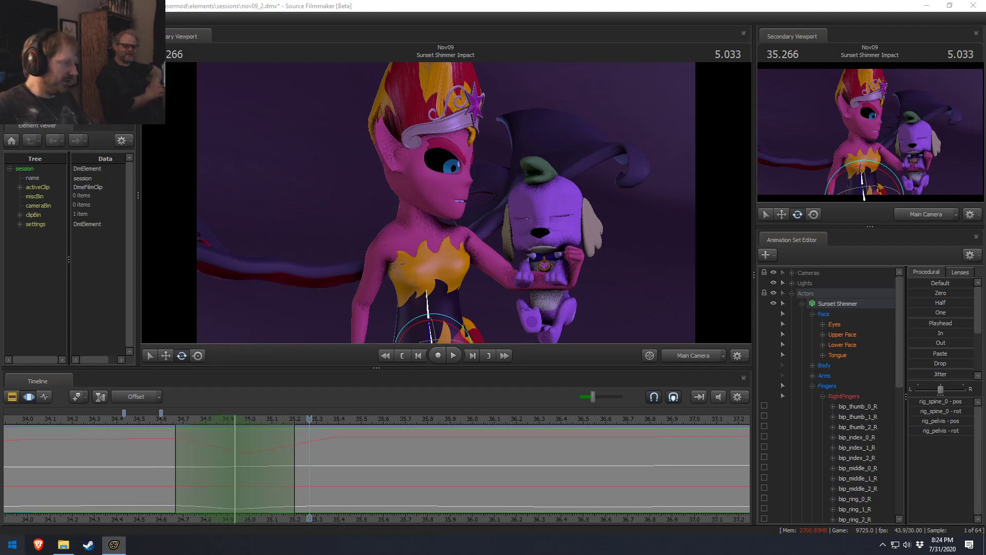
left_click(581, 276)
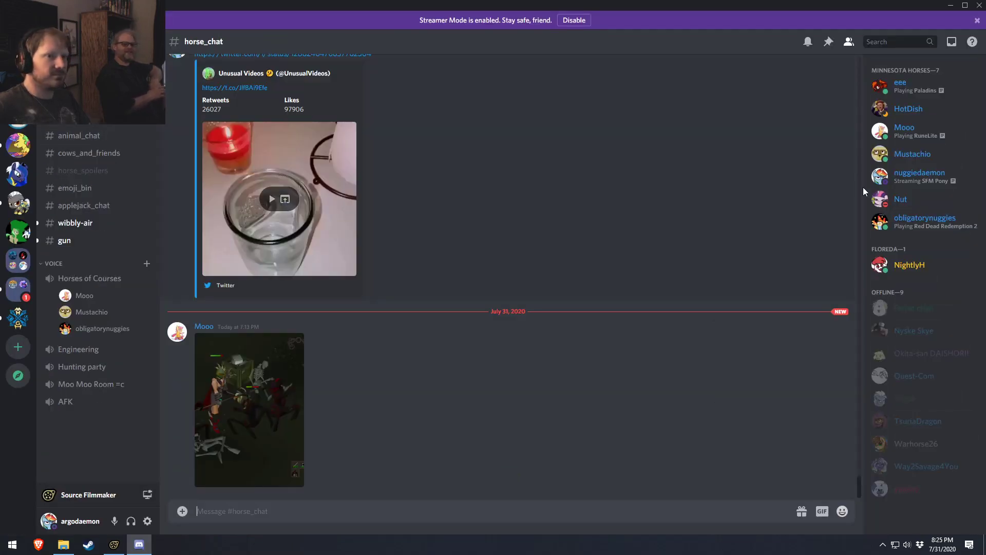
left_click(951, 6)
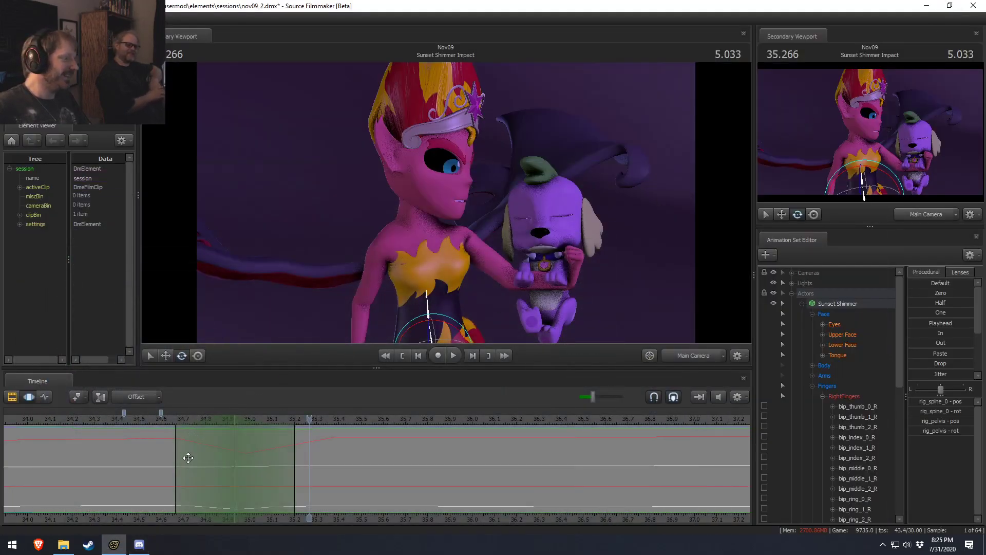
key("alt+Tab")
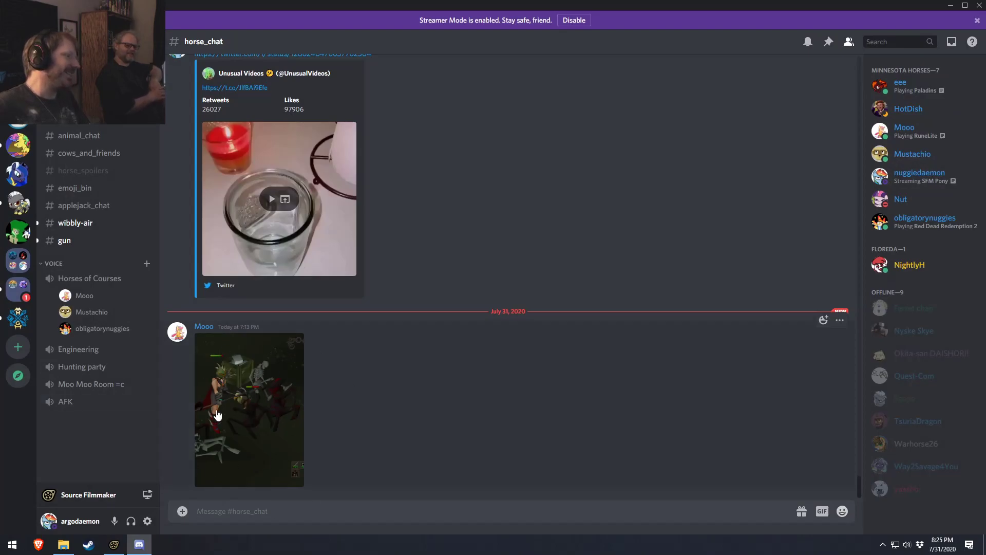
key("alt+Tab")
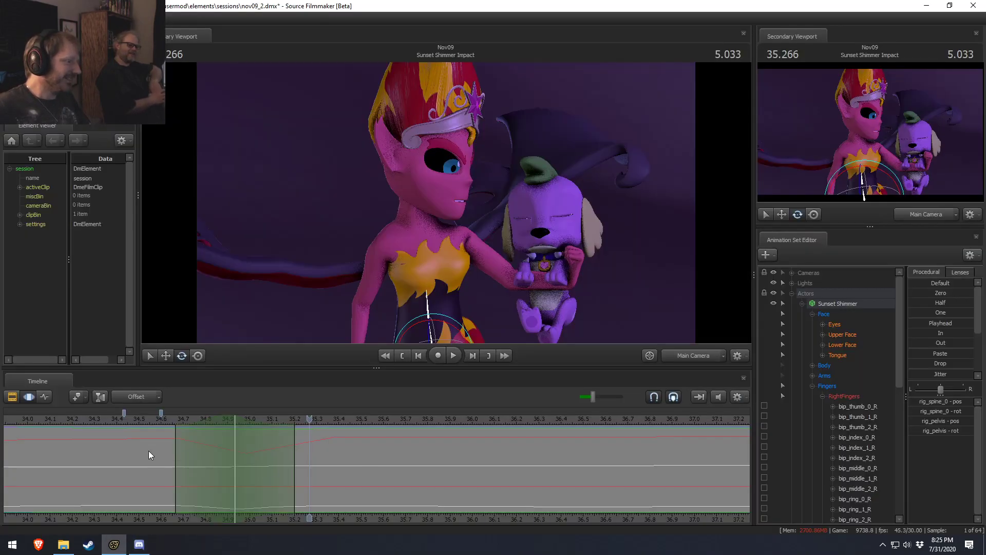
left_click(124, 420)
key("alt+Tab")
key("alt+Tab")
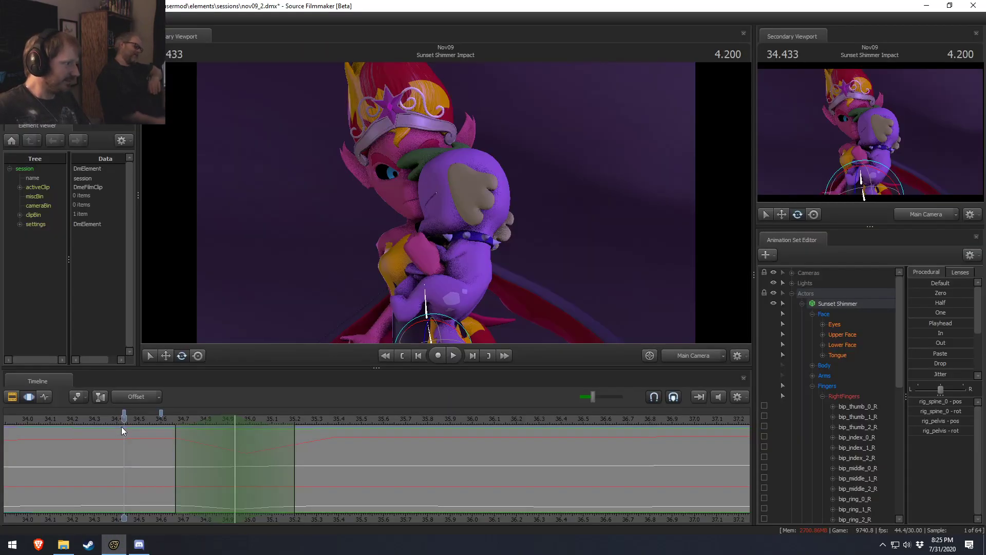
left_click_drag(125, 420, 102, 421)
key("alt+Tab")
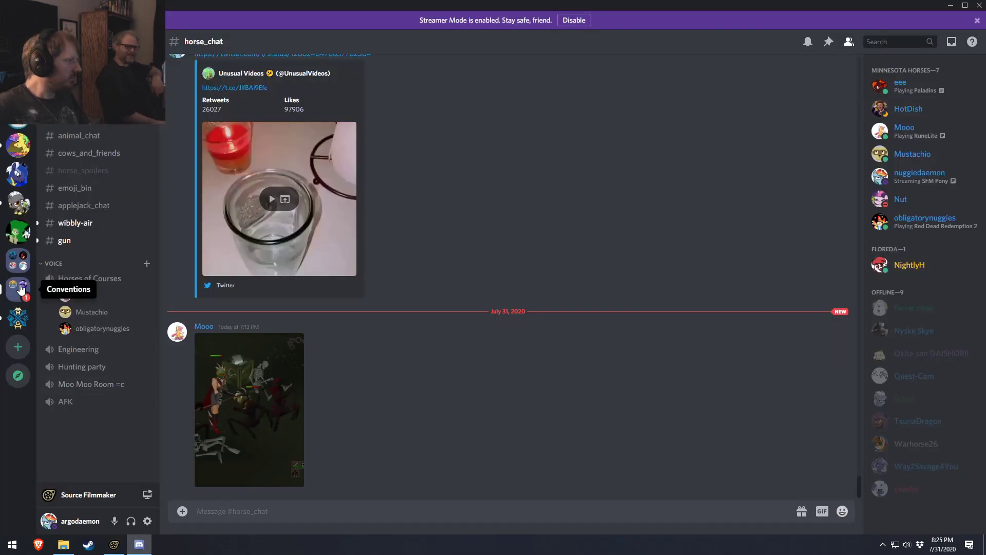
key("alt+Tab")
Play back the shot from about 34.17 seconds to review Sunset Shimmer's turn with Spike.
key("Left")
key("Left")
key("Left")
key("Left")
key("Left")
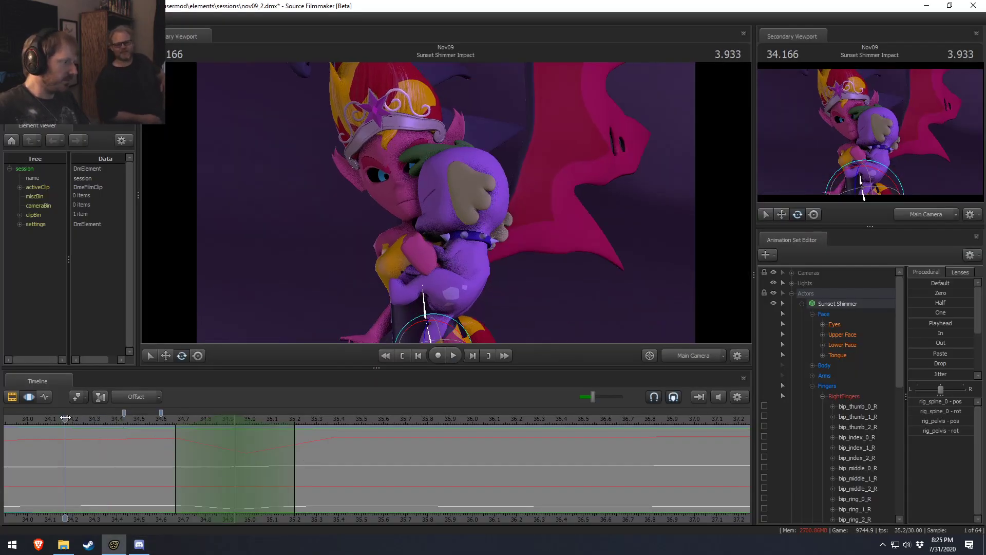
key("space")
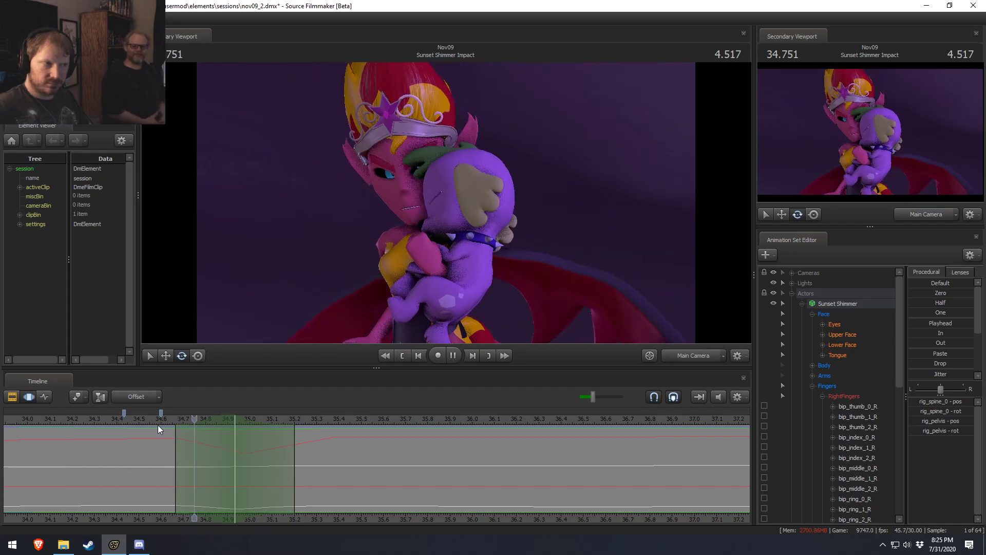
key("space")
At 35.733 seconds, raise jaw open in Sunset Shimmer's Lower Face and extend the falloff to about 36.5 seconds.
left_click(402, 482)
left_click_drag(413, 483, 487, 491)
left_click(847, 347)
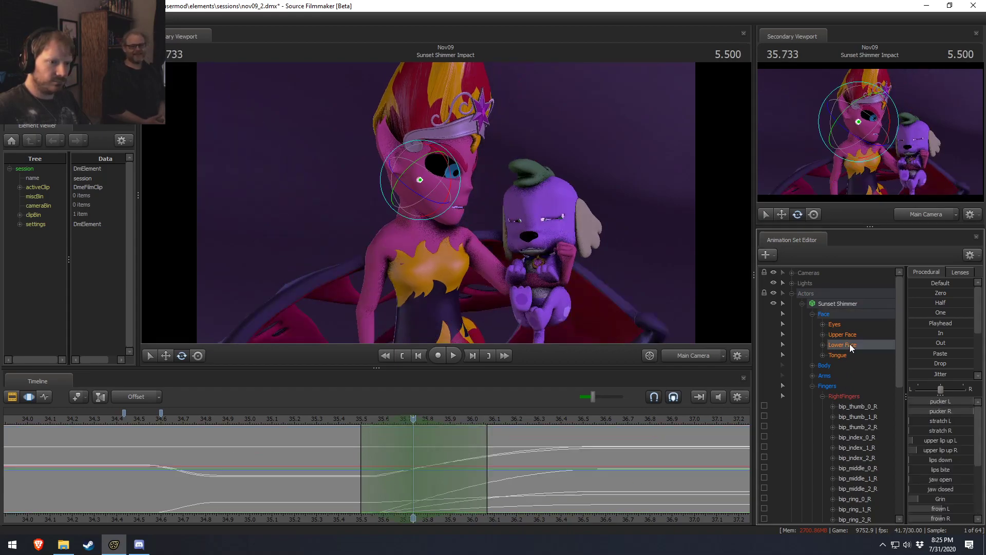
left_click_drag(944, 480, 953, 480)
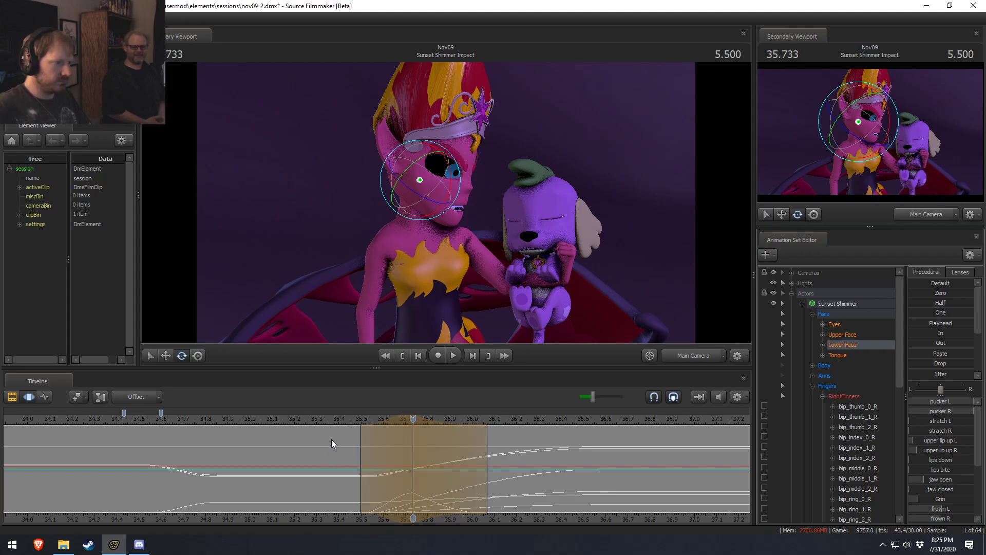
key("space")
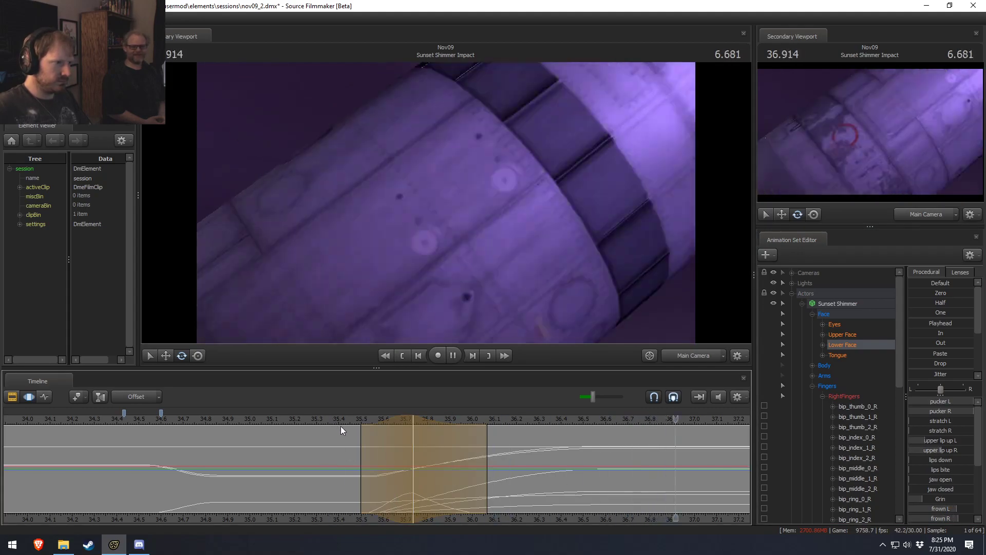
left_click(345, 420)
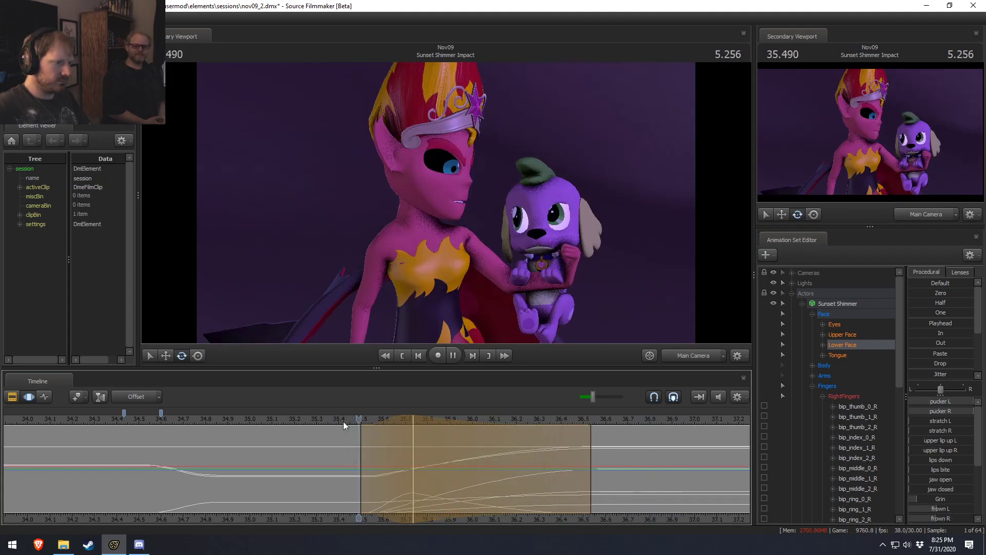
Set a time selection at 36.433 seconds spanning about 36.07 to 37.57 seconds and apply Jitter to Sunset Shimmer's upper lip up R.
middle_click_drag(628, 506, 511, 520)
scroll(851, 428, "down", 2)
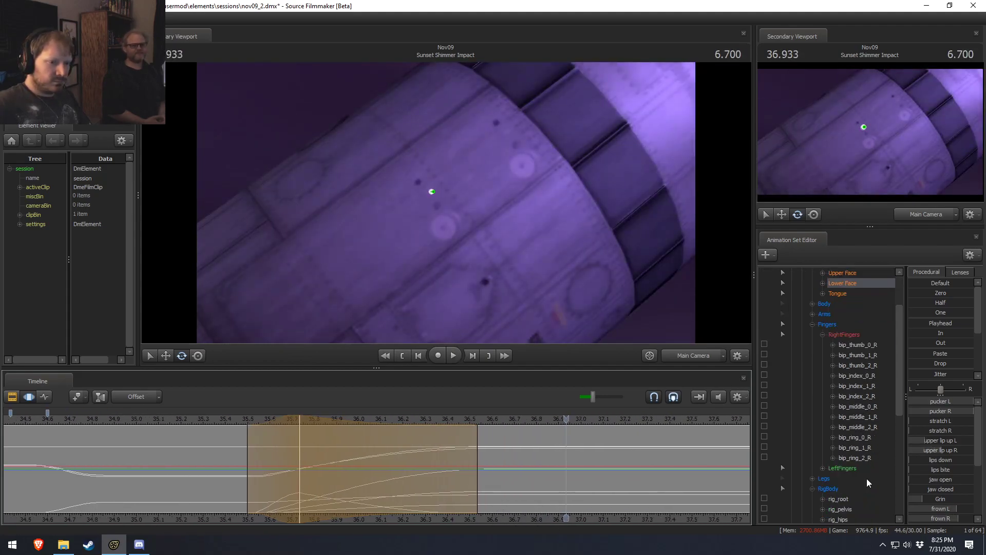
scroll(861, 476, "down", 2)
scroll(858, 474, "up", 2)
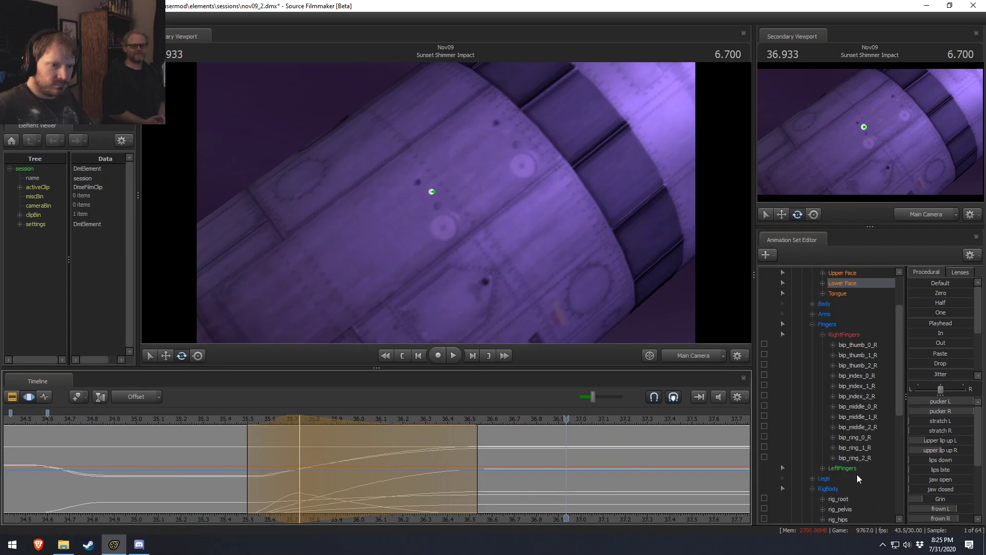
scroll(837, 337, "up", 2)
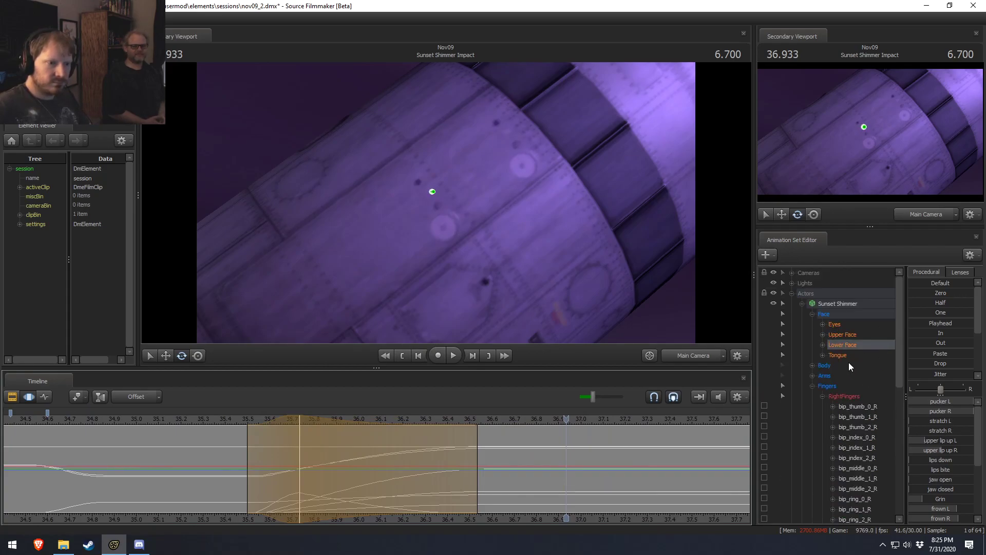
left_click(824, 344)
left_click(864, 406)
scroll(262, 476, "up", 1)
left_click_drag(262, 476, 614, 492)
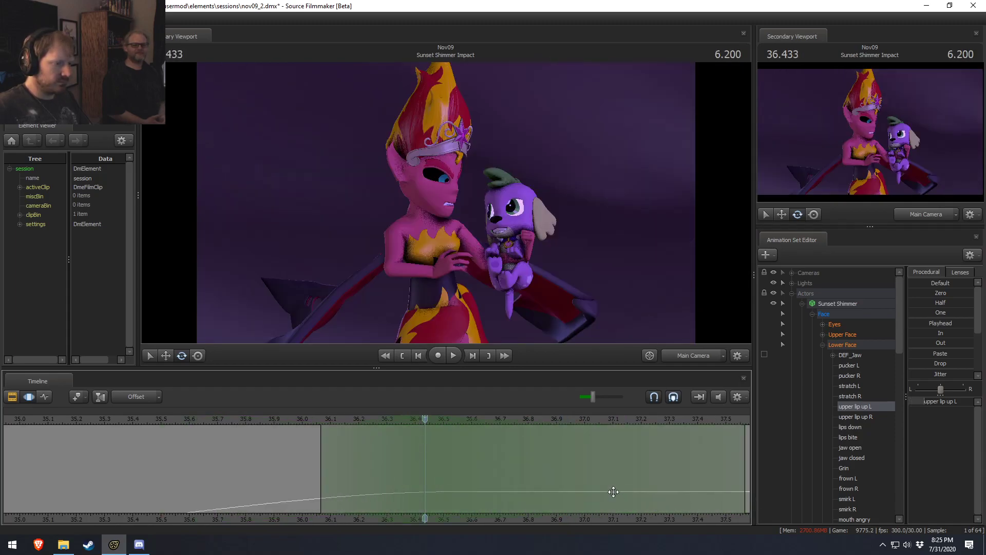
left_click(863, 416)
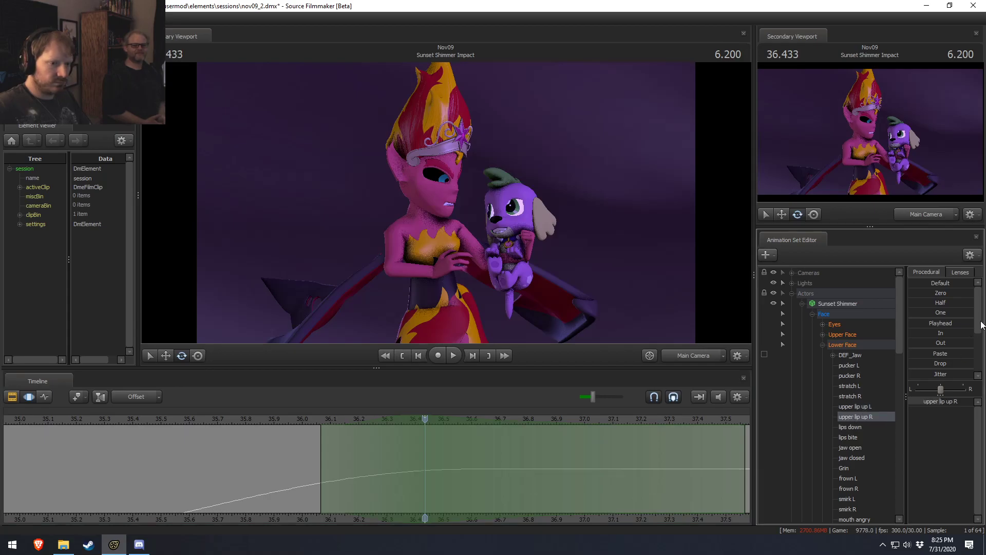
left_click(920, 372)
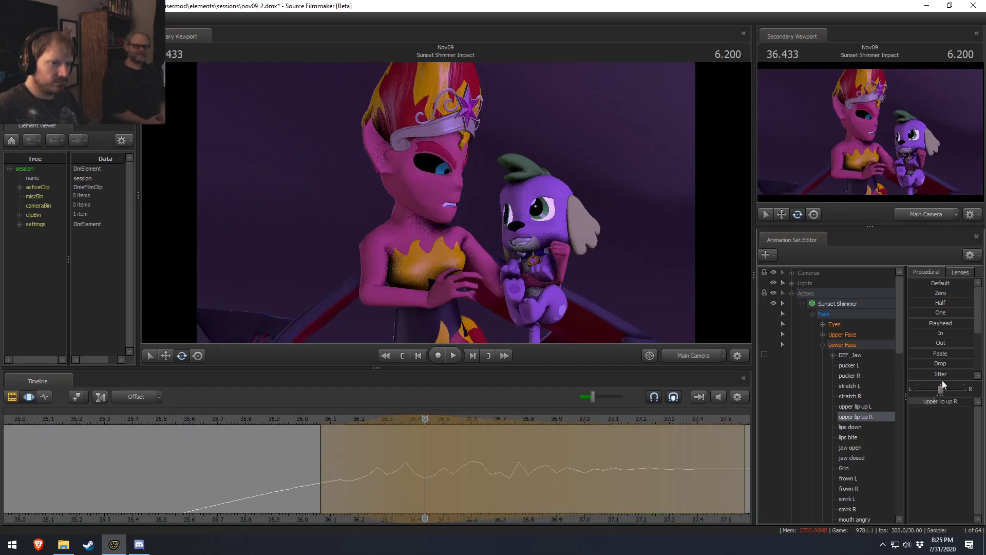
Switch to the Work Camera, frame Sunset Shimmer's mouth up close and play back the upper lip jitter around 36 seconds.
left_click(311, 434)
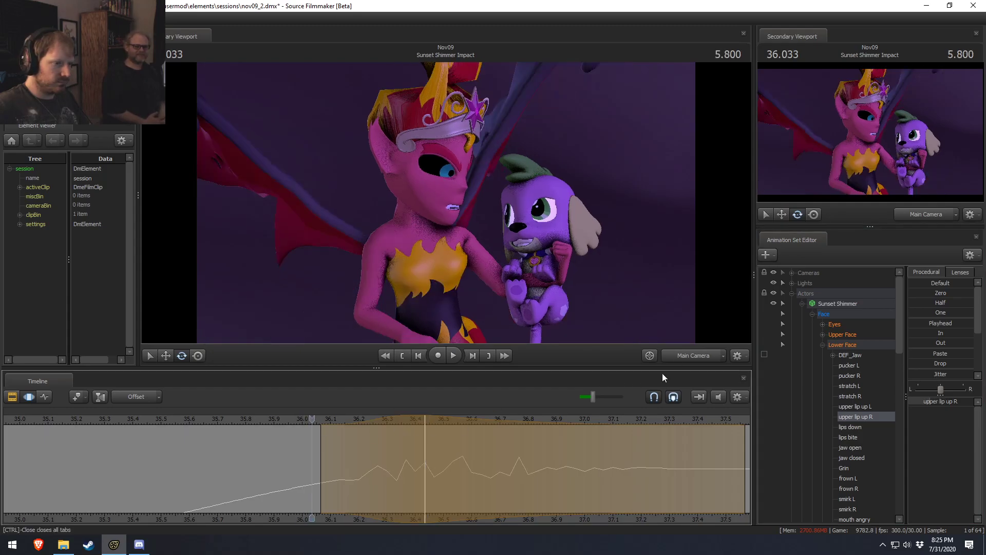
left_click(695, 355, "ctrl")
mouse_move(455, 216)
left_mouse_down()
mouse_move(436, 203)
mouse_move(446, 202)
left_mouse_up()
key("w")
key("space")
key("space")
scroll(337, 461, "down", 3)
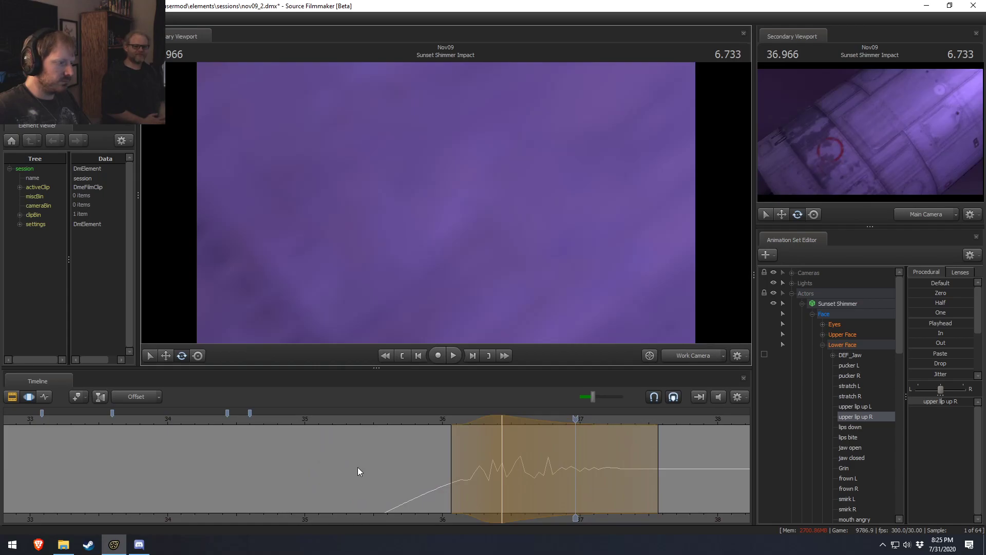
middle_click_drag(394, 518, 245, 431)
left_click(244, 431)
key("space")
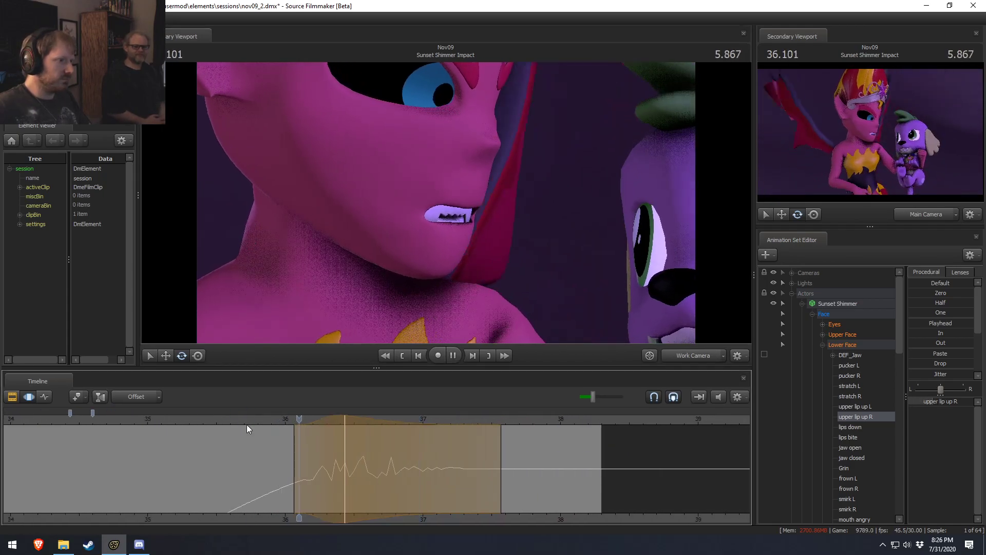
Jitter upper lip up R again over a widened time selection of about 35.9 to 37.76 seconds and play it back.
key("space")
left_click(251, 421)
key("space")
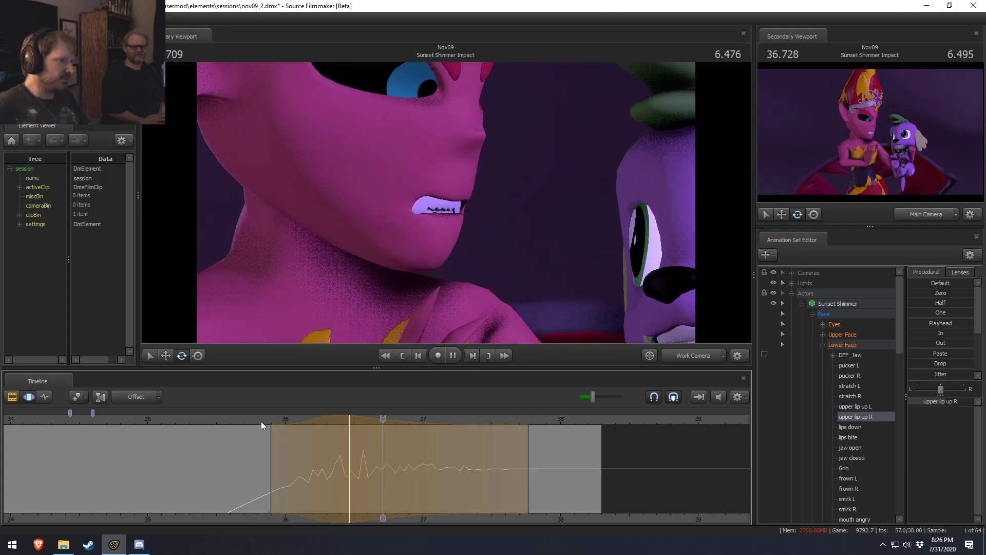
key("space")
left_click(221, 421)
key("space")
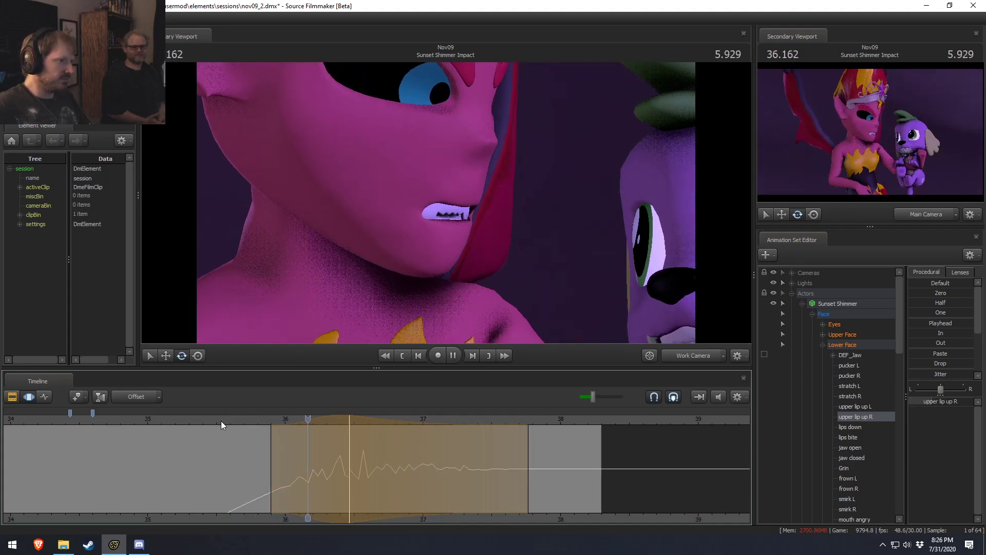
key("space")
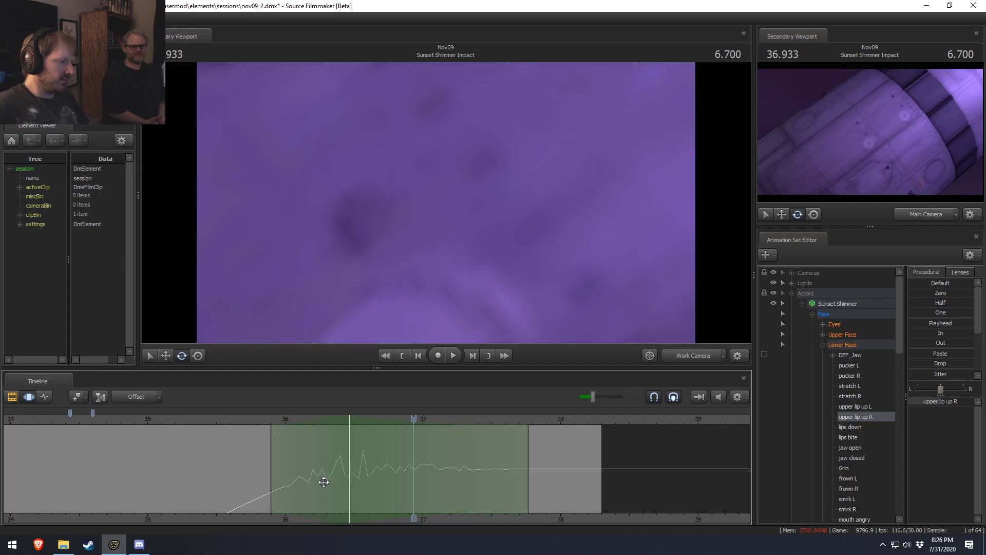
Extend the time selection from 35.933 seconds past the shot's end, with falloff from about 35.8 seconds, and apply Smooth to upper lip up R.
left_click_drag(278, 479, 925, 471, "shift")
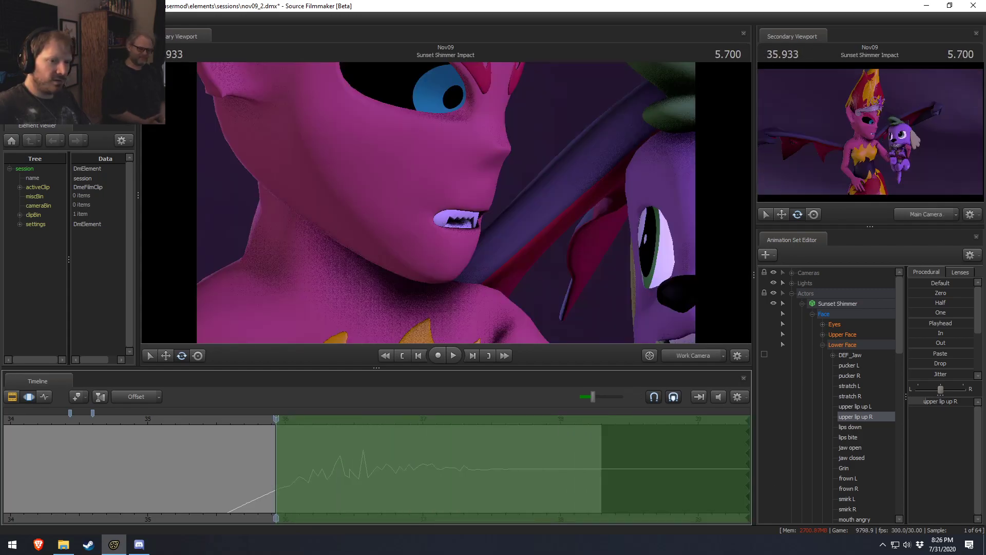
right_click_drag(494, 482, 481, 483, "shift")
scroll(934, 363, "down", 3)
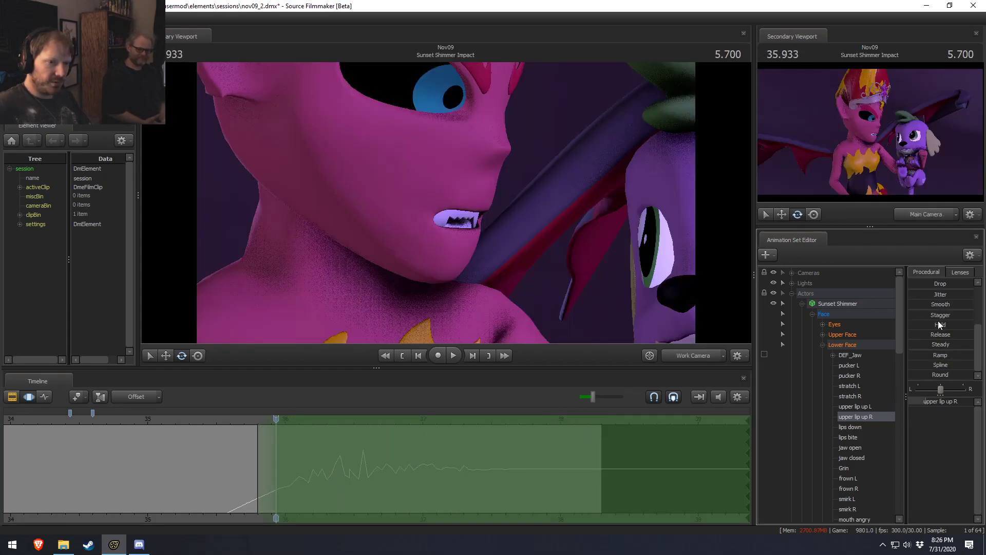
left_click_drag(941, 305, 948, 305)
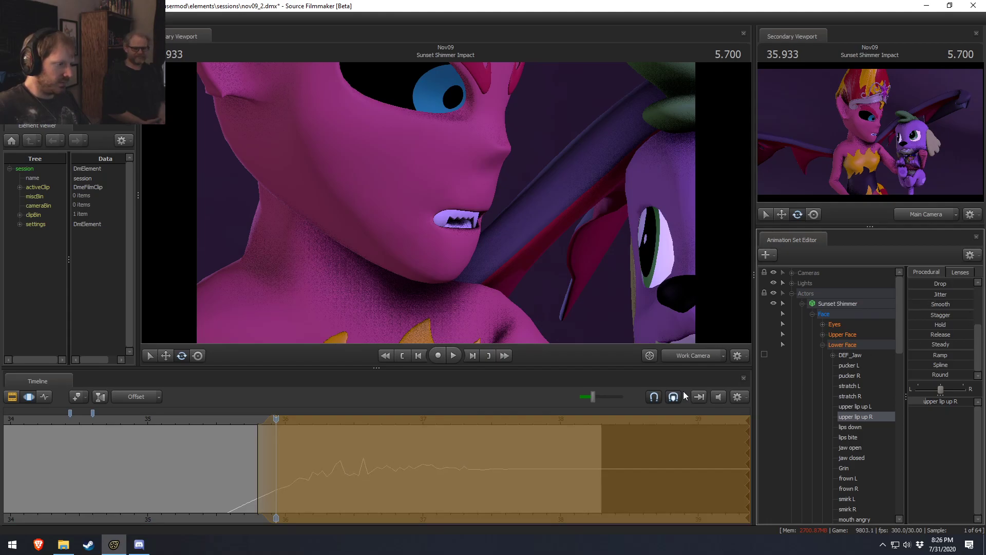
Return to the Main Camera and review Sunset Shimmer's turn with Spike in the Clip Editor from about 34.5 seconds.
key("space")
left_click(680, 355)
left_click(202, 422)
key("space")
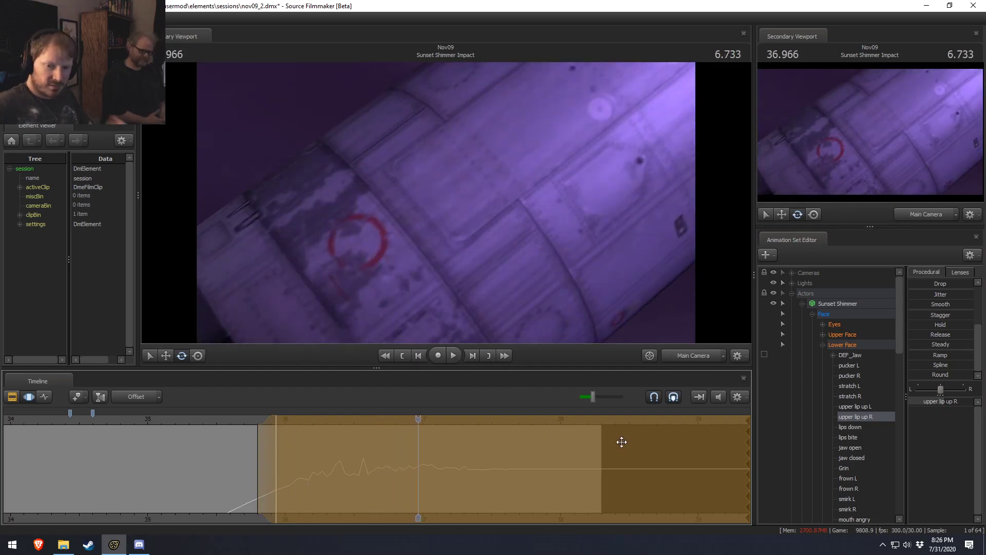
key("F2")
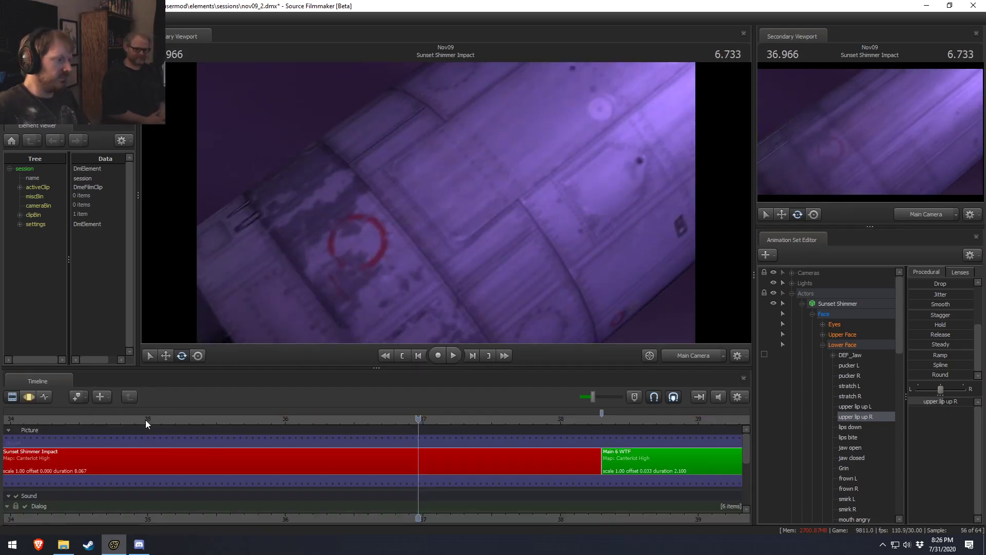
left_click(79, 421)
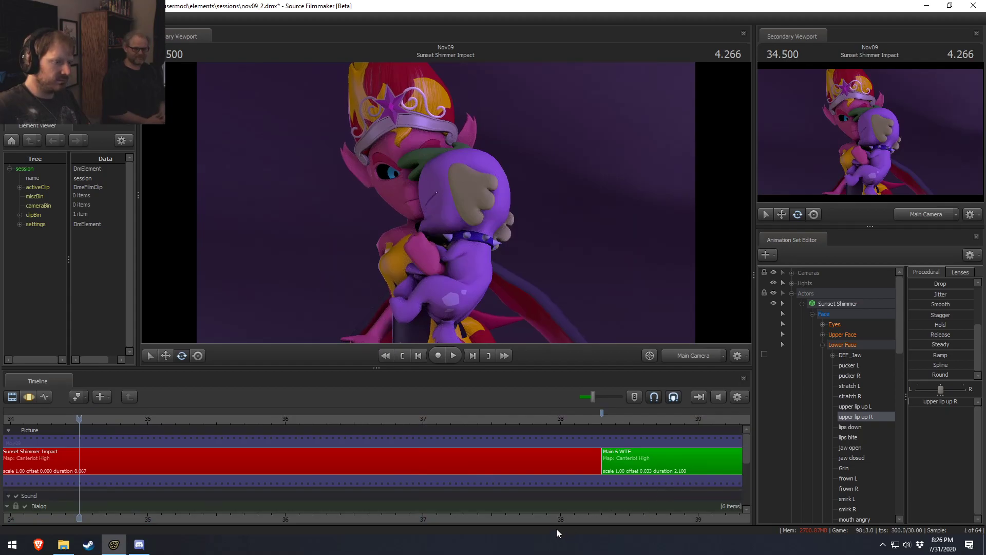
key("space")
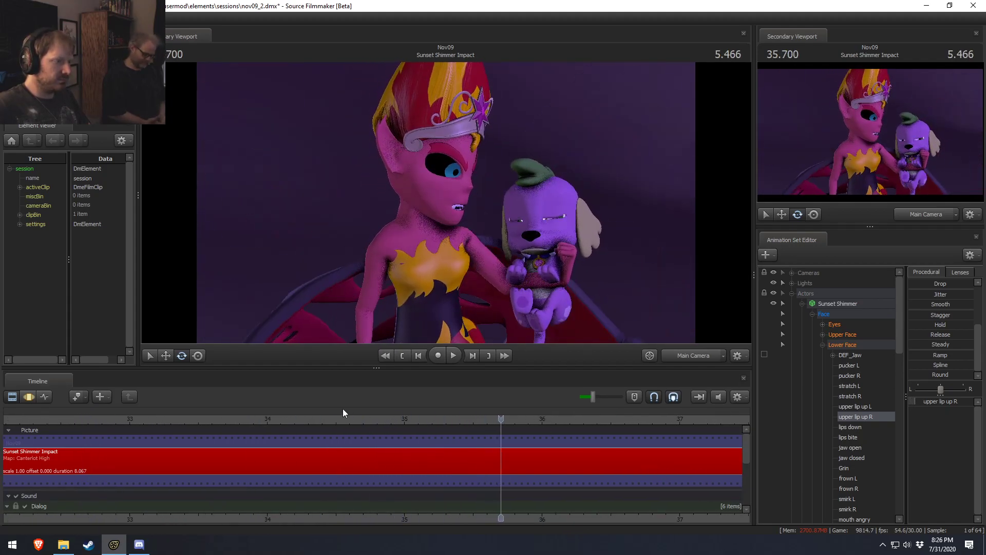
left_click_drag(309, 424, 371, 443)
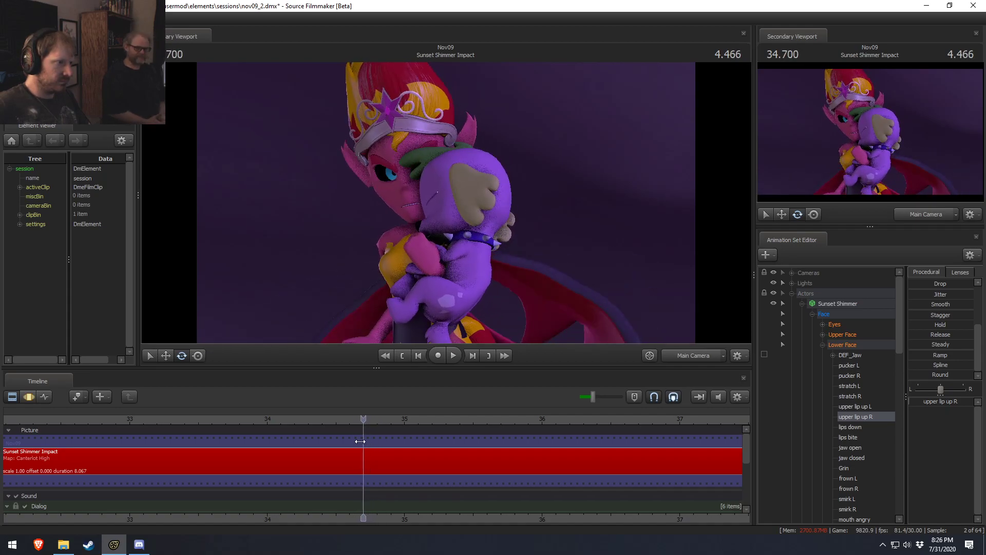
key("space")
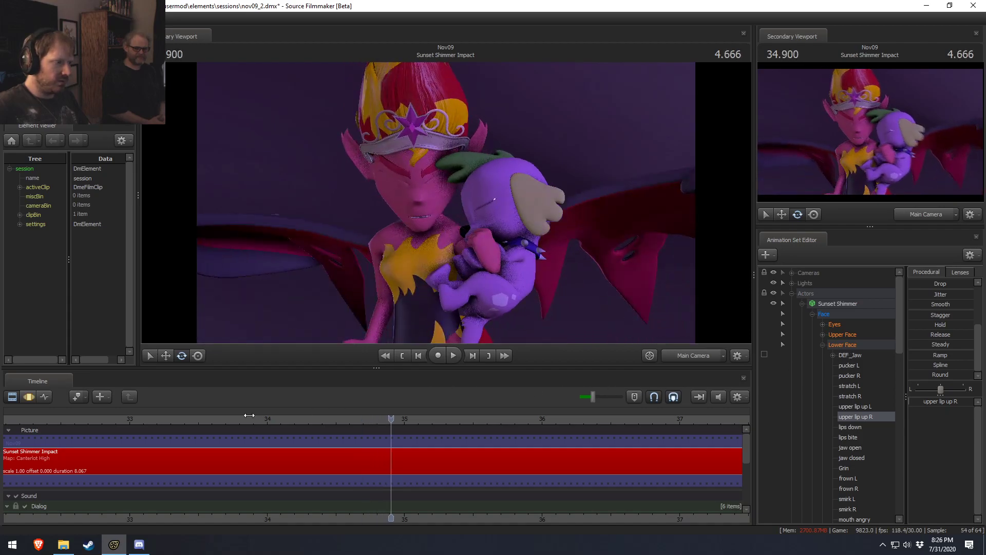
key("space")
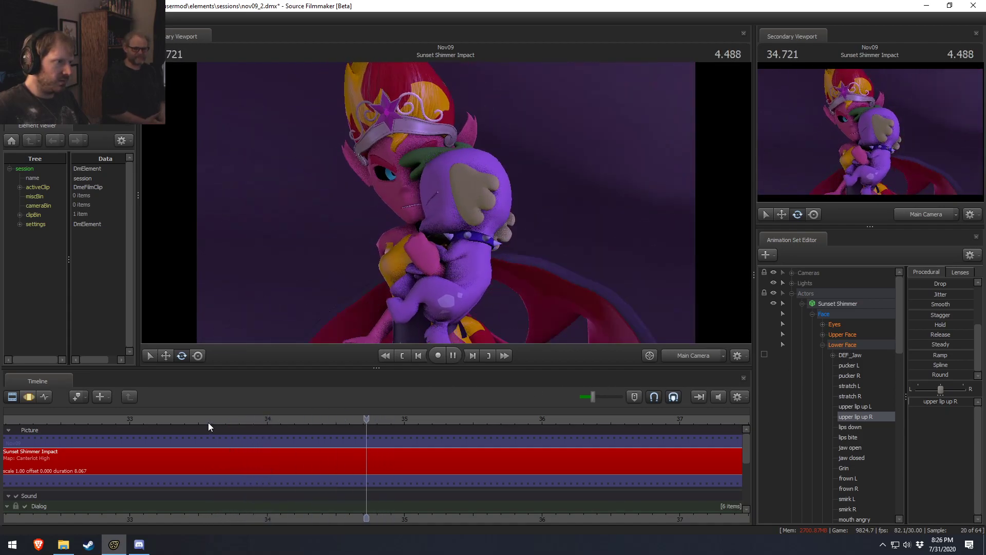
In the Motion Editor, select Sunset Shimmer's Eyes from about 34.44 to 34.82 seconds and apply the In preset.
left_click(835, 324)
key("F4")
scroll(227, 456, "up", 1)
left_click_drag(268, 467, 366, 488)
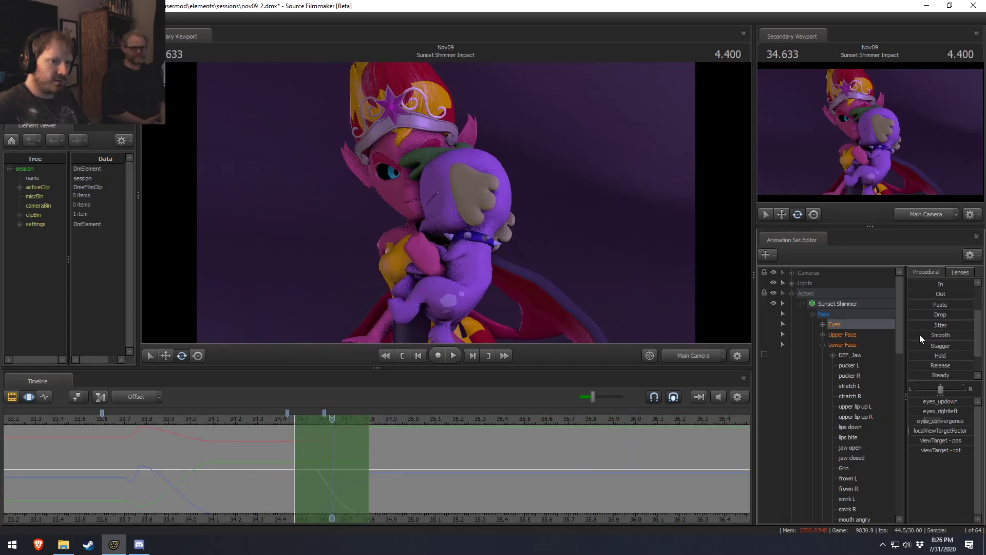
scroll(920, 334, "up", 3)
left_click(914, 329)
At 33.933 seconds, rotate bip_earL1 and bip_earR1 over a time selection of about 33.63 to 34.23 seconds and play back the ear motion.
left_click_drag(513, 463, 191, 452)
scroll(140, 470, "down", 1)
left_click(190, 453)
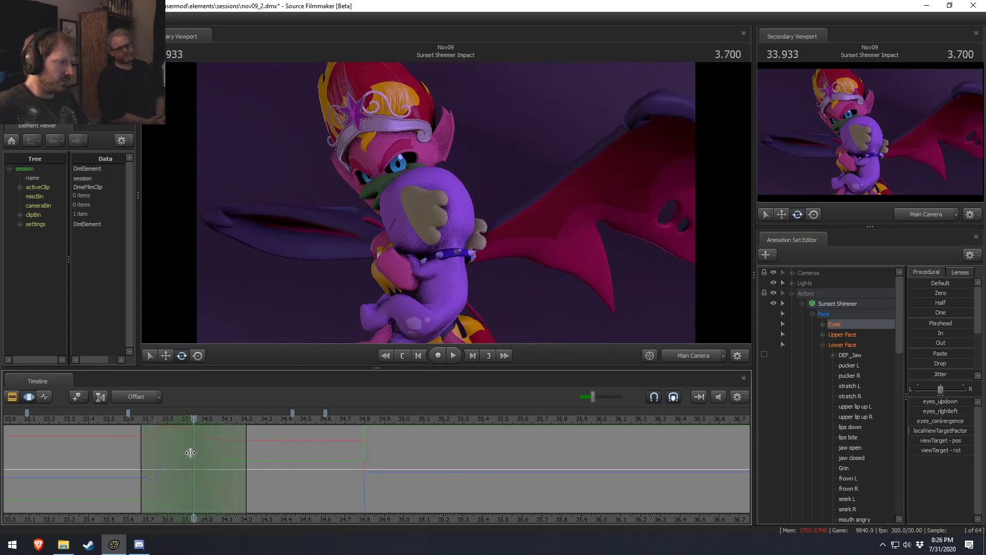
scroll(868, 448, "down", 15)
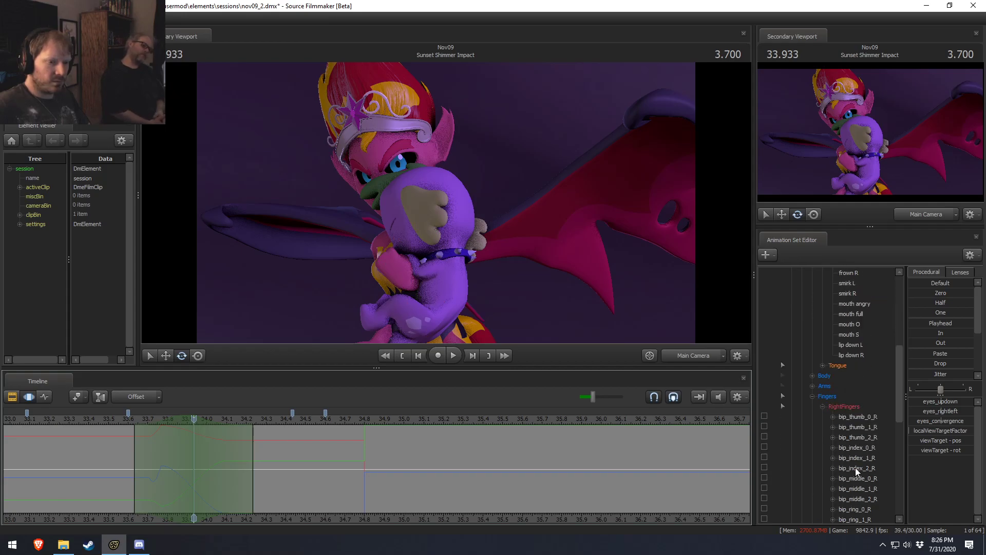
left_click(813, 477)
scroll(837, 482, "down", 10)
left_click(845, 365)
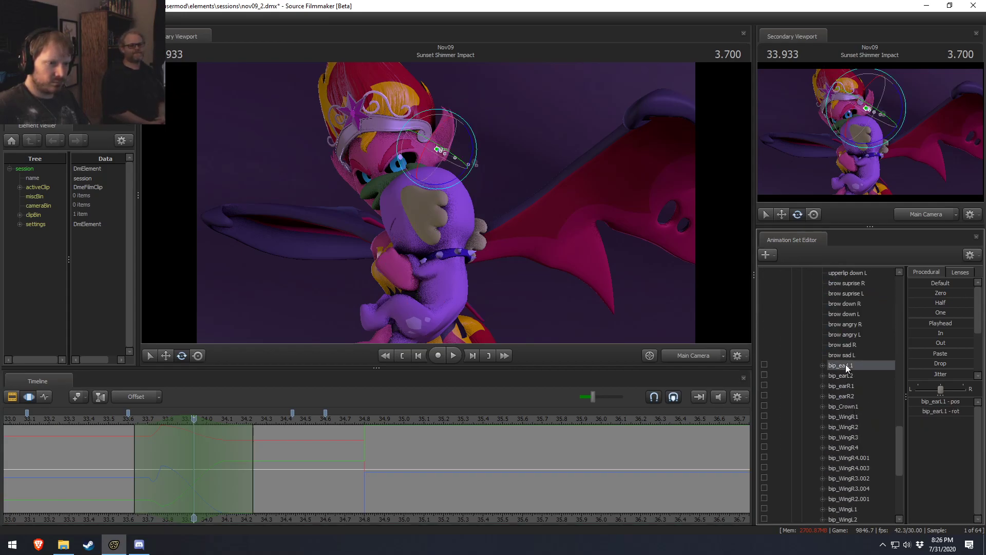
left_click(847, 384, "ctrl")
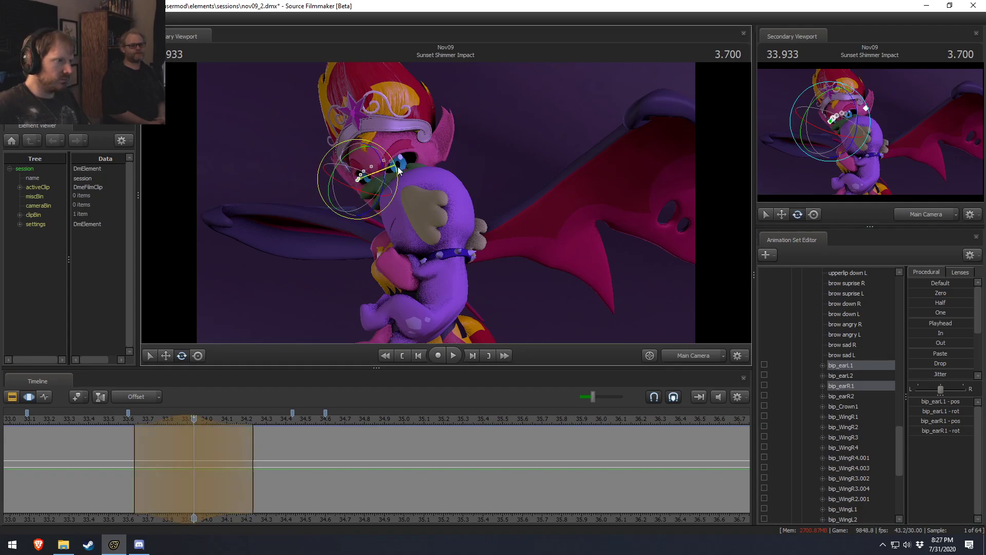
left_click(121, 418)
key("space")
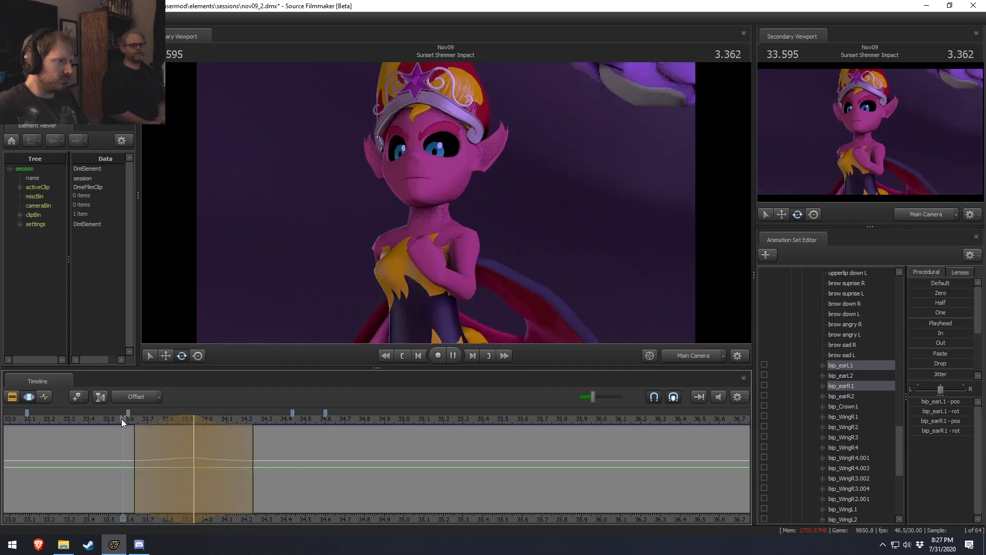
key("space")
At 34.066 seconds, rotate bip_earL2 and bip_earR2 over a time selection of about 33.77 to 34.37 seconds and play back the result.
left_click_drag(154, 470, 202, 473)
key("space")
left_click_drag(154, 447, 218, 462)
left_click(218, 461)
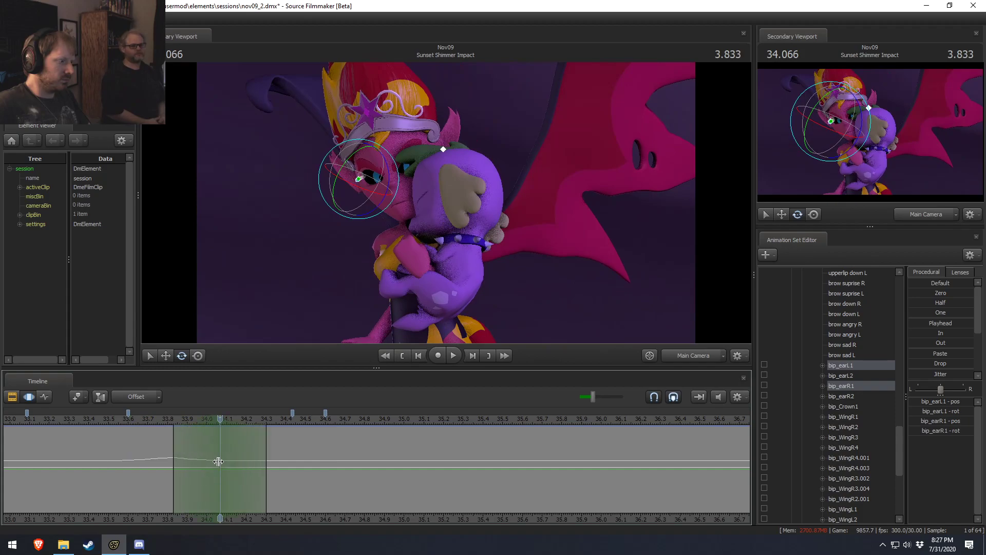
left_click(863, 396)
left_click_drag(484, 107, 471, 107)
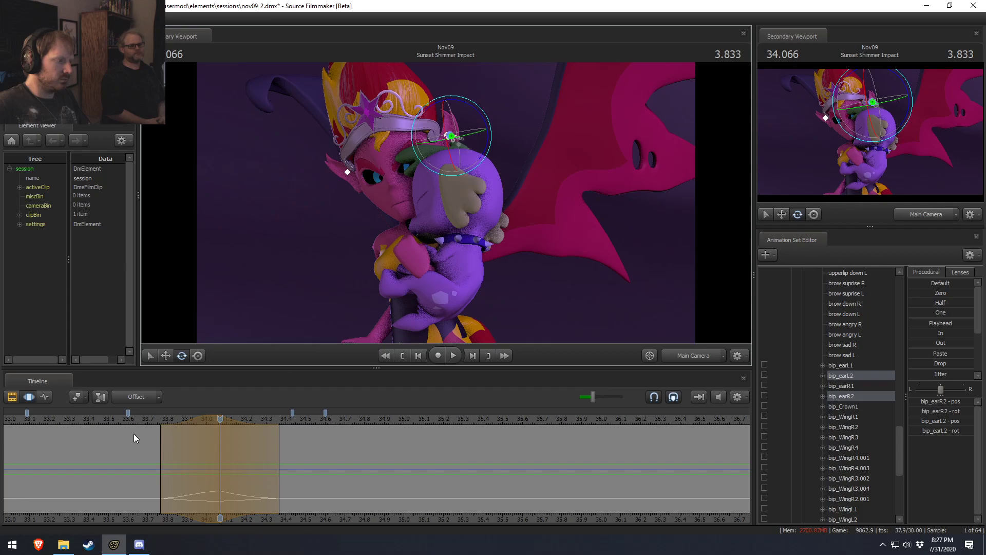
left_click(146, 420)
key("space")
left_click(68, 419)
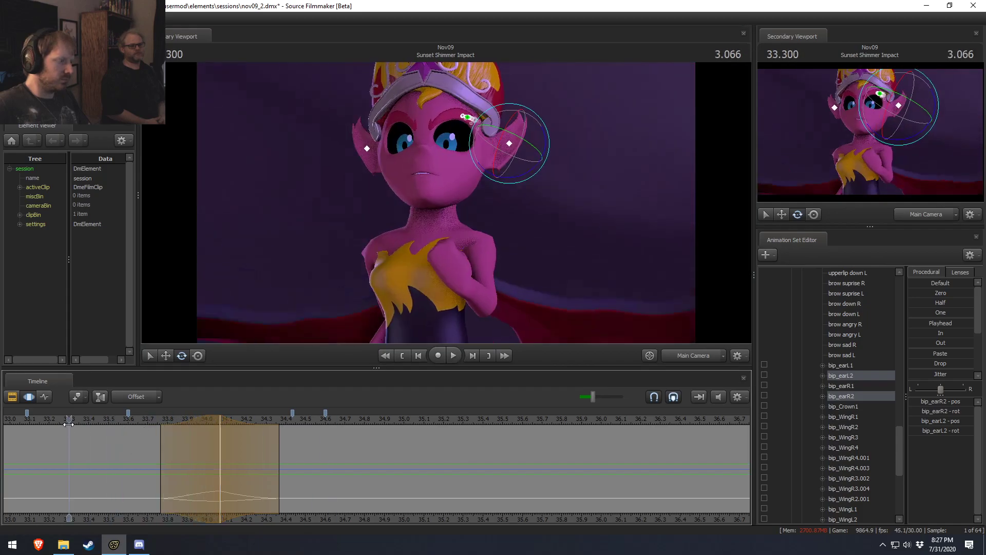
Play back the Sunset Shimmer Impact shot around the moment Spike collides with Sunset Shimmer.
key("space")
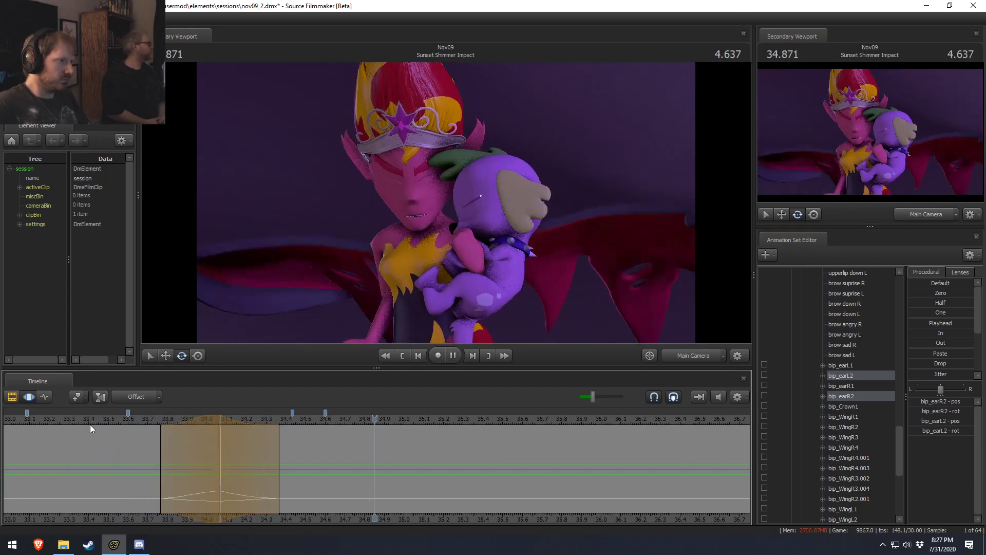
key("space")
scroll(538, 522, "down", 6)
middle_click_drag(596, 521, 181, 499)
key("space")
key("space")
left_click(58, 419)
key("space")
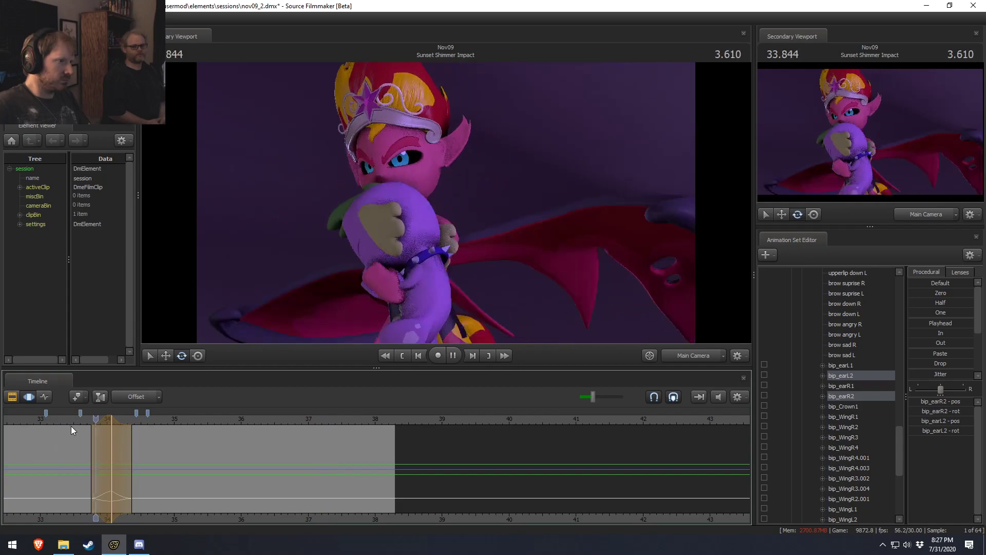
Switch the timeline to the Clip Editor and play back the end of the Sunset Shimmer Impact shot.
key("F2")
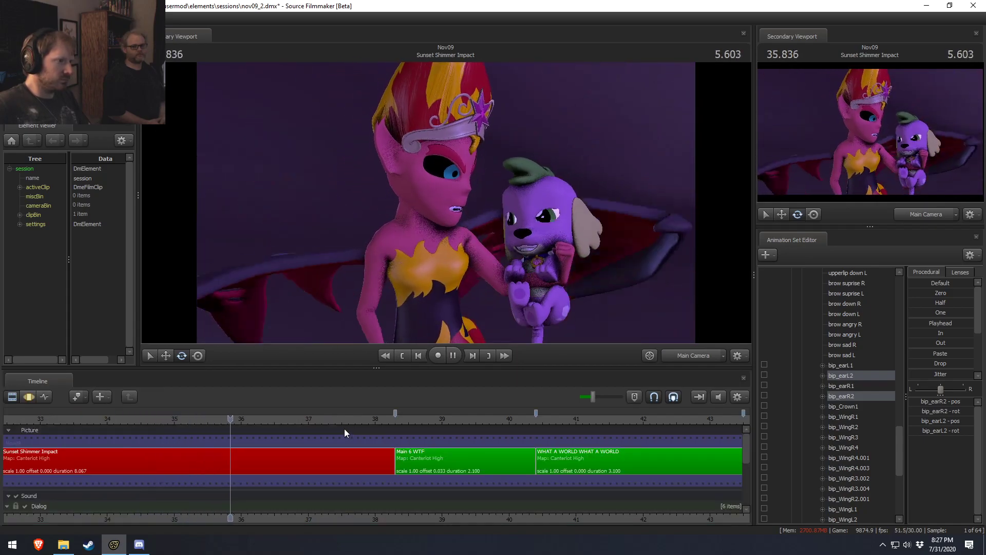
key("space")
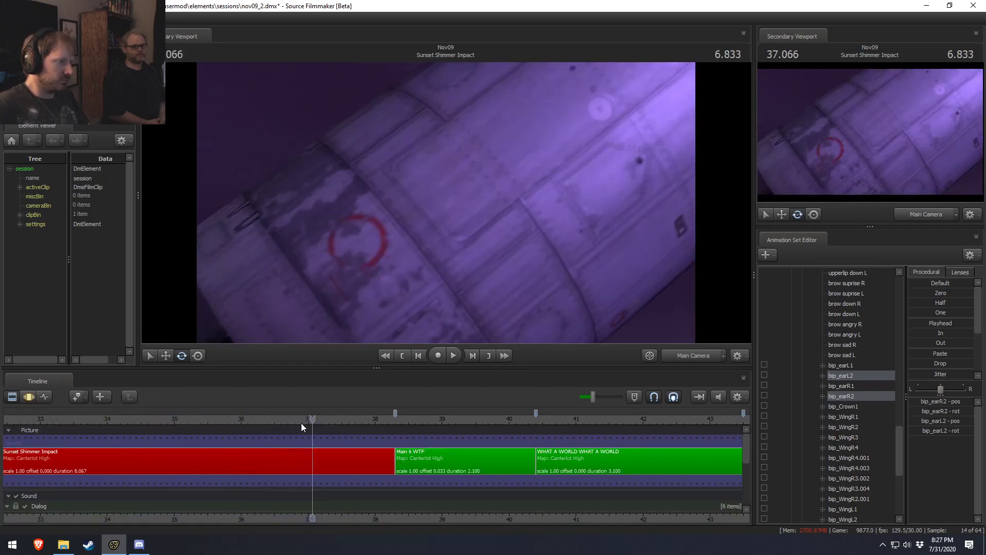
left_click(237, 421)
key("space")
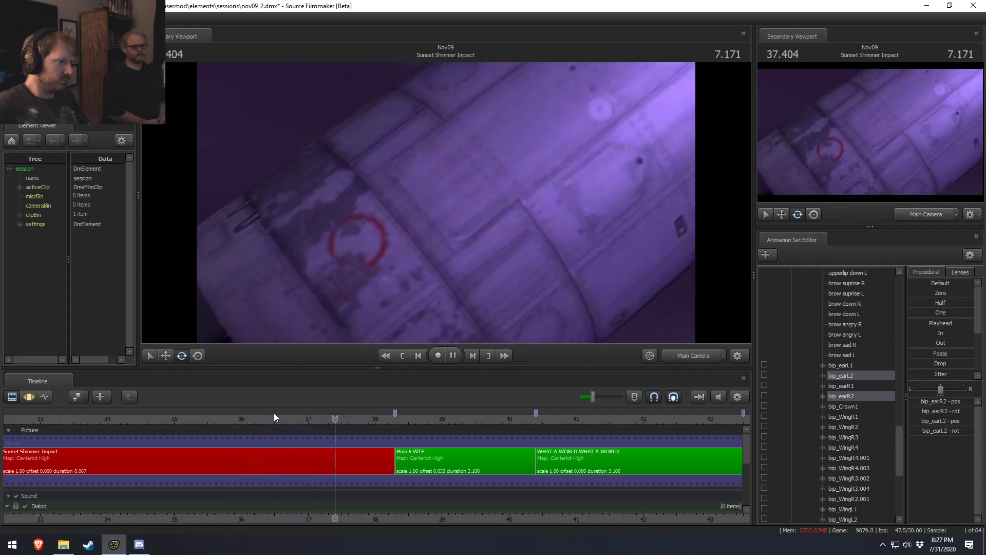
key("space")
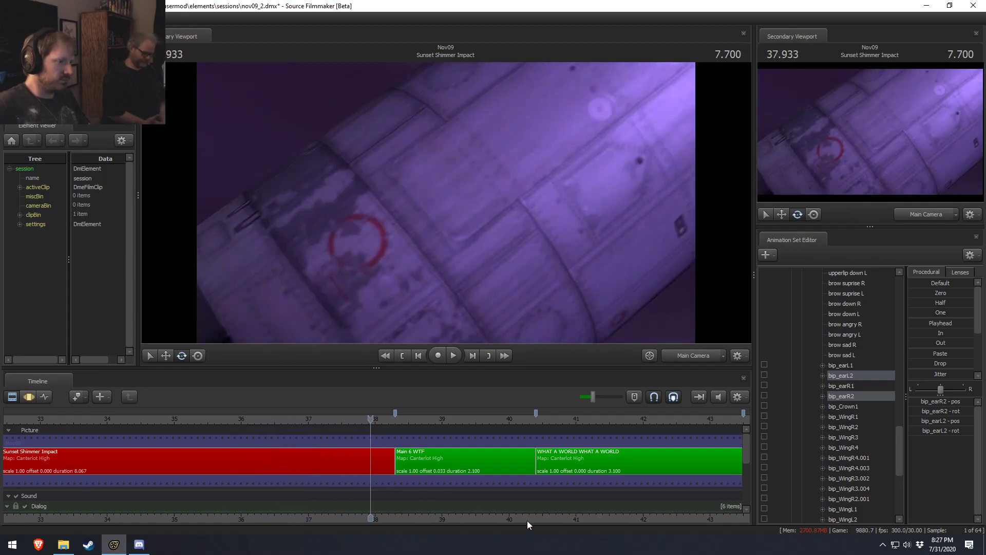
left_click_drag(520, 516, 592, 518)
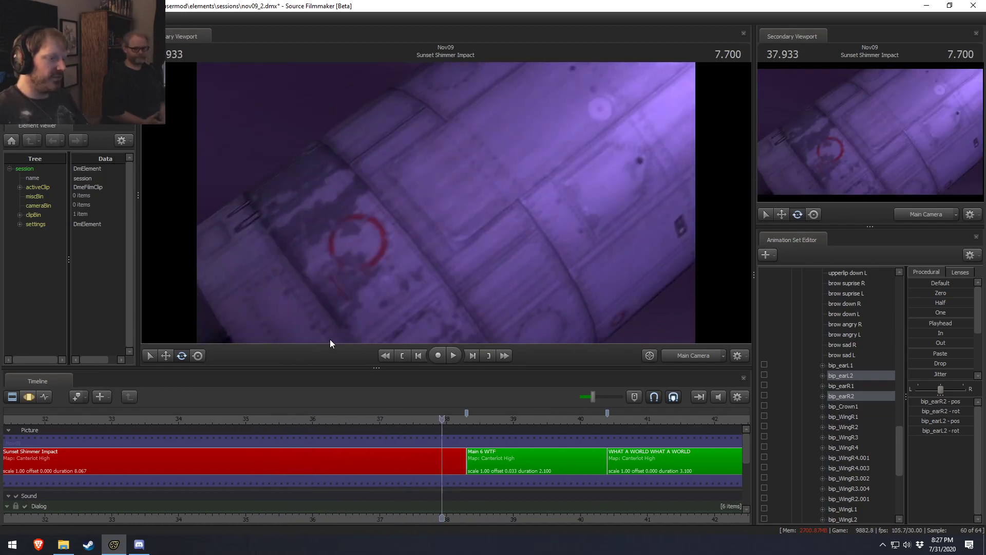
scroll(412, 464, "down", 5)
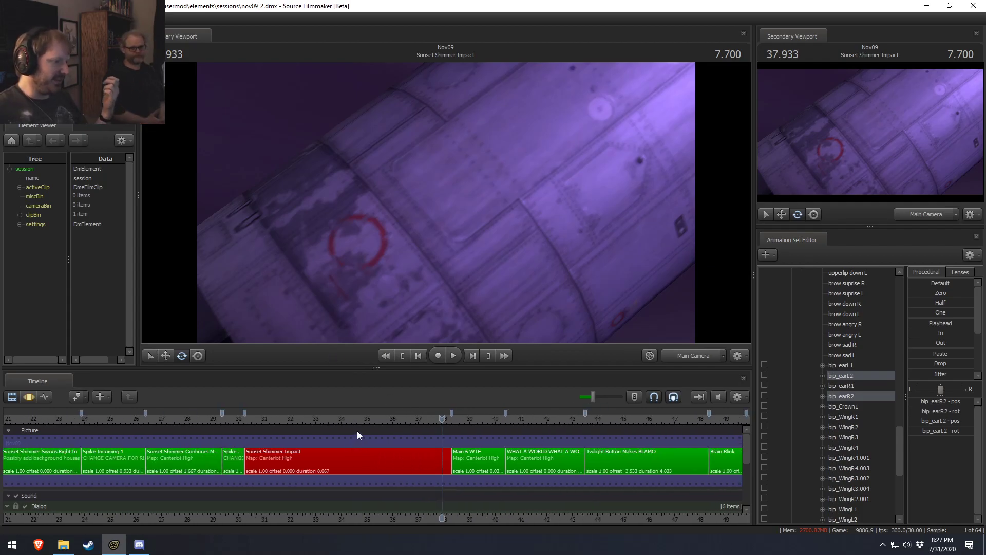
Replay the opening of the Sunset Shimmer Impact shot in the Clip Editor.
mouse_move(255, 424)
left_mouse_down()
mouse_move(245, 422)
mouse_move(266, 417)
left_mouse_up()
key("space")
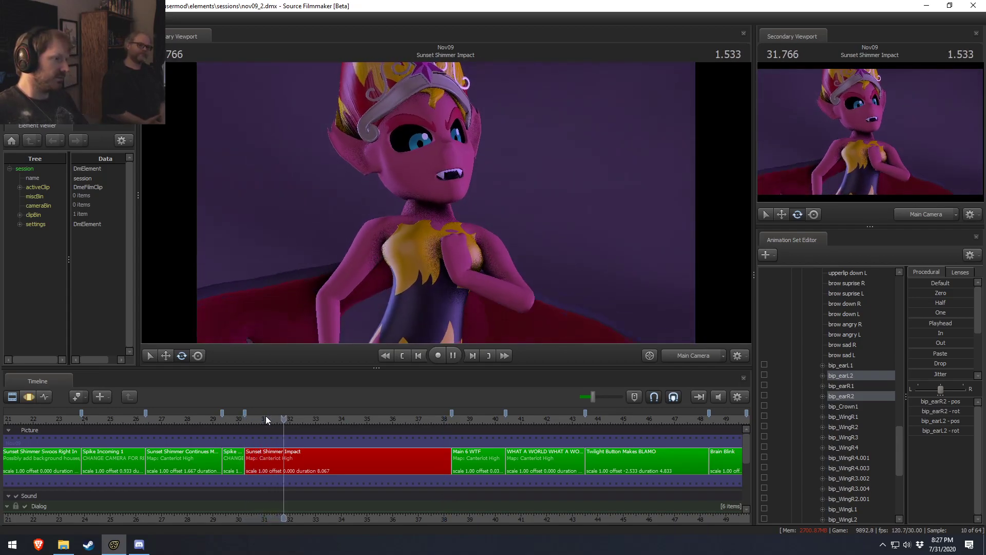
key("space")
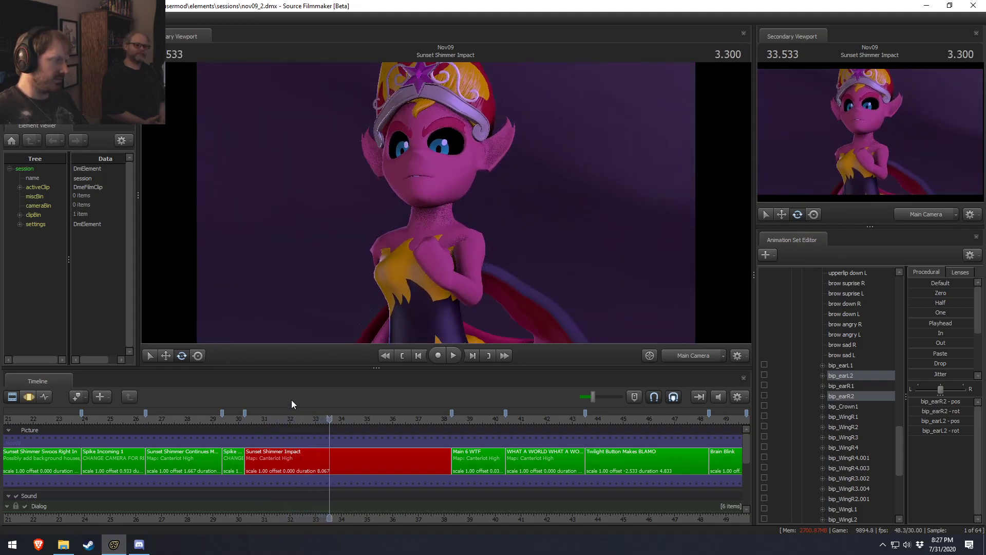
left_click(248, 420)
key("space")
Collapse the Sunset Shimmer and Actors groups in the animation sets, expand Cameras and select Main Camera.
scroll(834, 335, "up", 15)
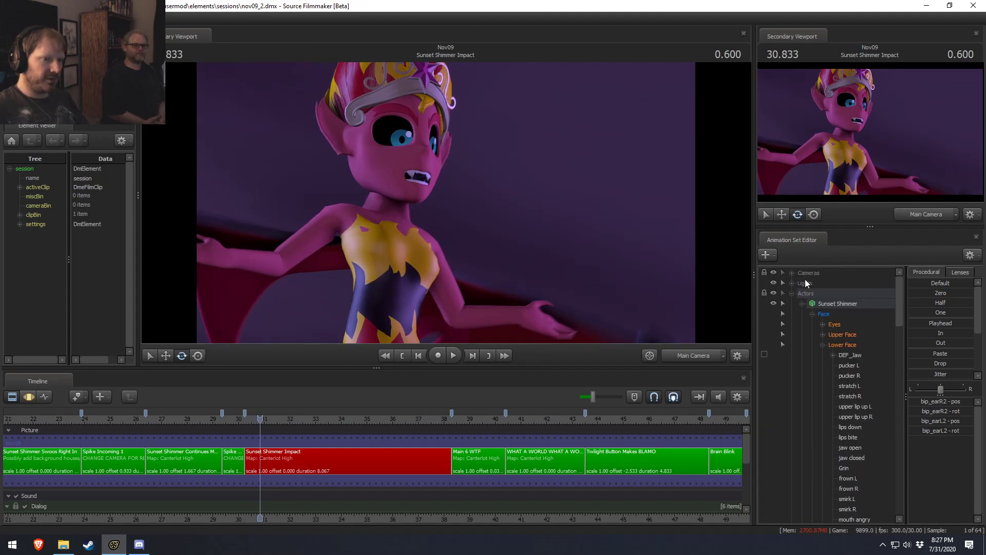
left_click(803, 303)
left_click(792, 293)
left_click(792, 272)
left_click(830, 283)
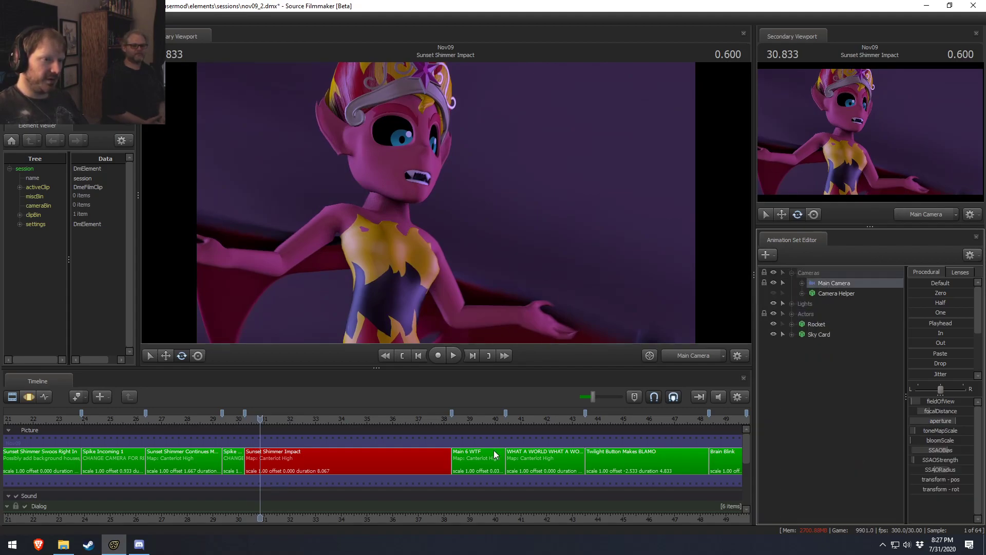
In the Motion Editor, extend the time selection from before the shot to about 33.5 s with a falloff to about 33.67 s.
key("F3")
left_click_drag(303, 459, 380, 478)
scroll(275, 467, "up", 5)
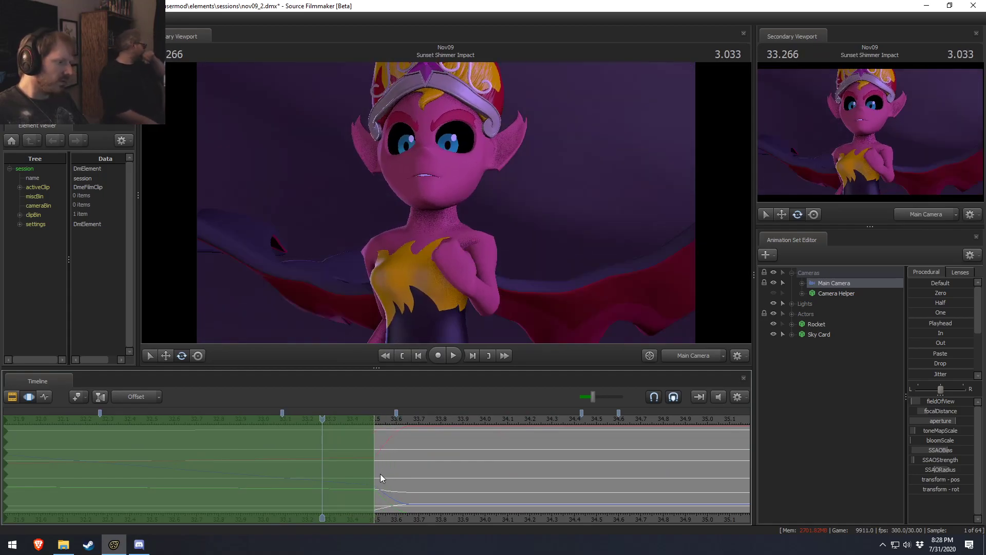
left_click_drag(379, 473, 406, 473)
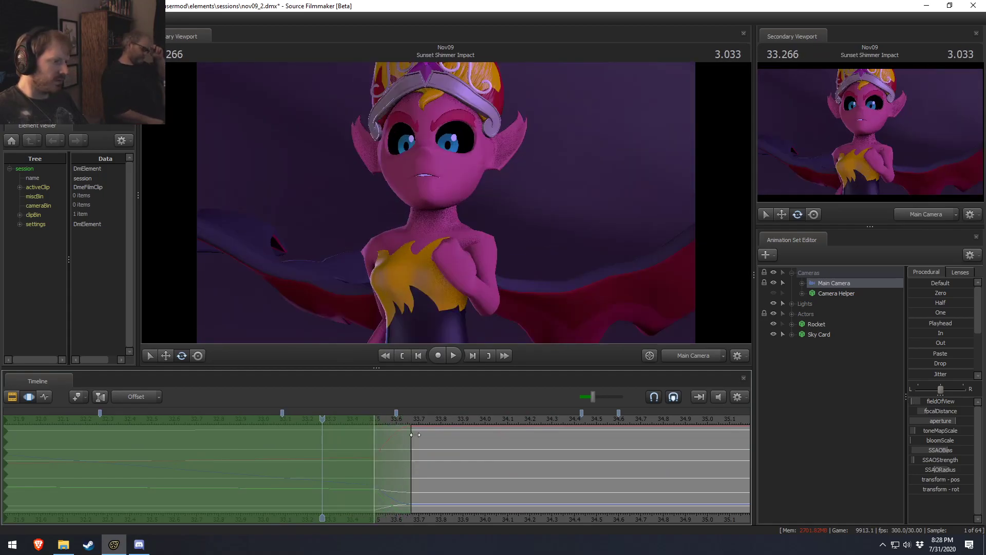
Try a wider field of view on Main Camera over the time selection and play back the shot's opening.
left_click_drag(444, 416, 100, 435)
key("space")
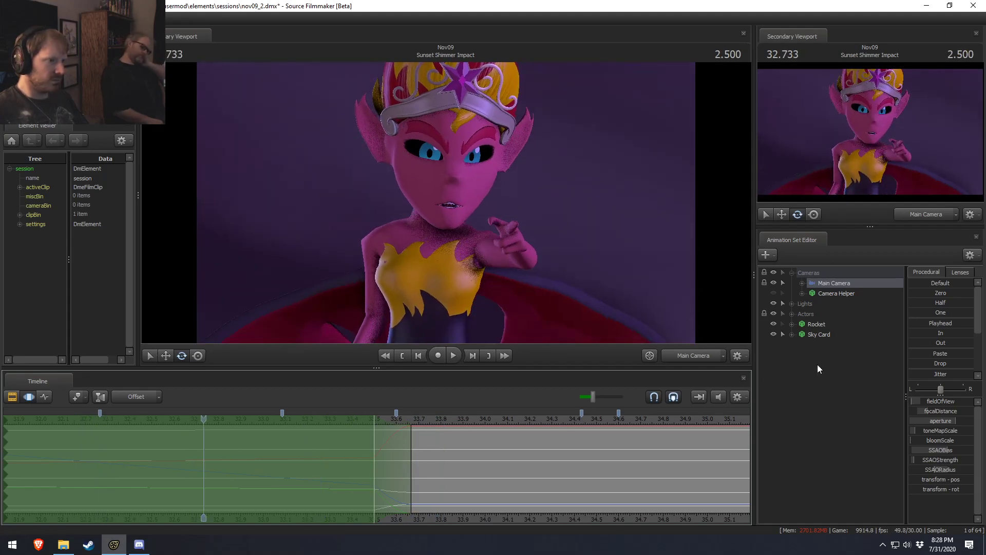
left_click_drag(946, 412, 946, 402)
key("ctrl+1")
left_click(18, 425)
key("space")
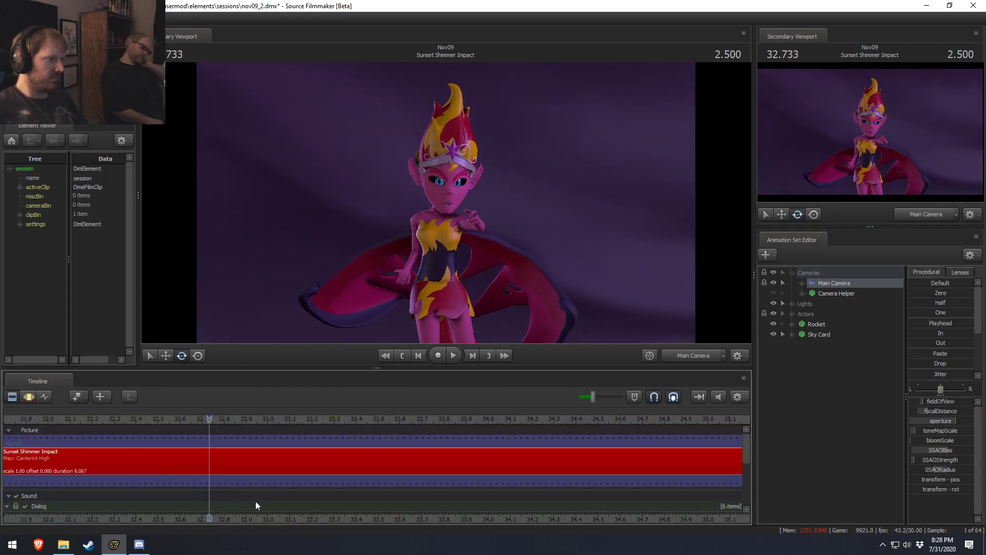
scroll(649, 483, "down", 3)
left_click(306, 420)
key("space")
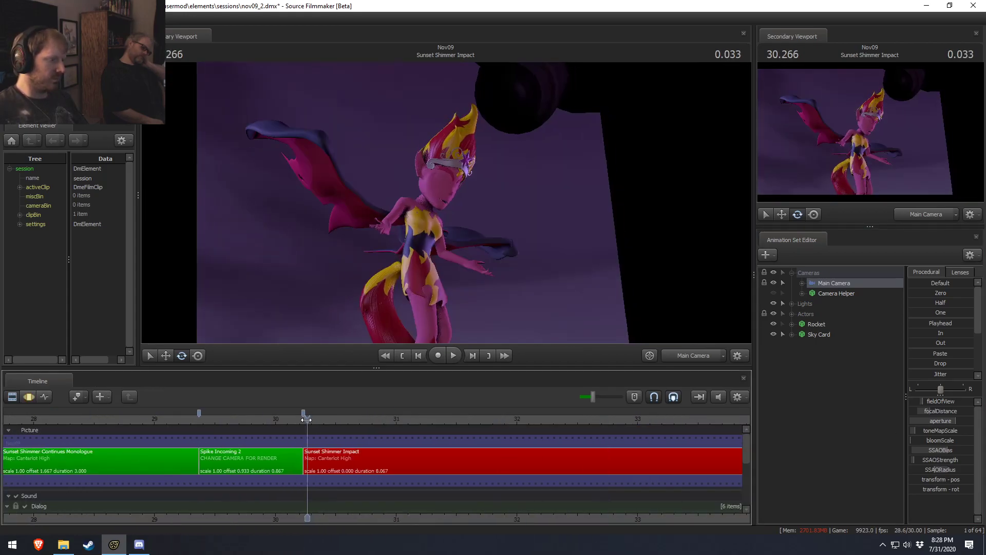
key("space")
In the Motion Editor, pull the selection's hold back to about 30.3 s, lengthening its falloff, and move the playhead there.
key("ctrl+2")
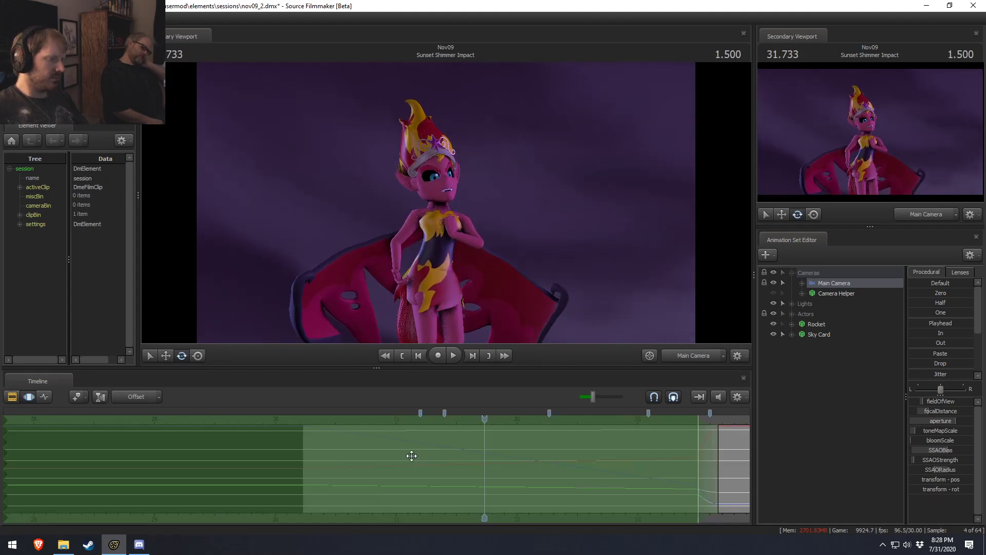
key("ctrl+1")
key("ctrl+3")
key("ctrl+2")
left_click_drag(484, 480, 315, 480)
left_click(495, 421)
left_click_drag(491, 422, 311, 431)
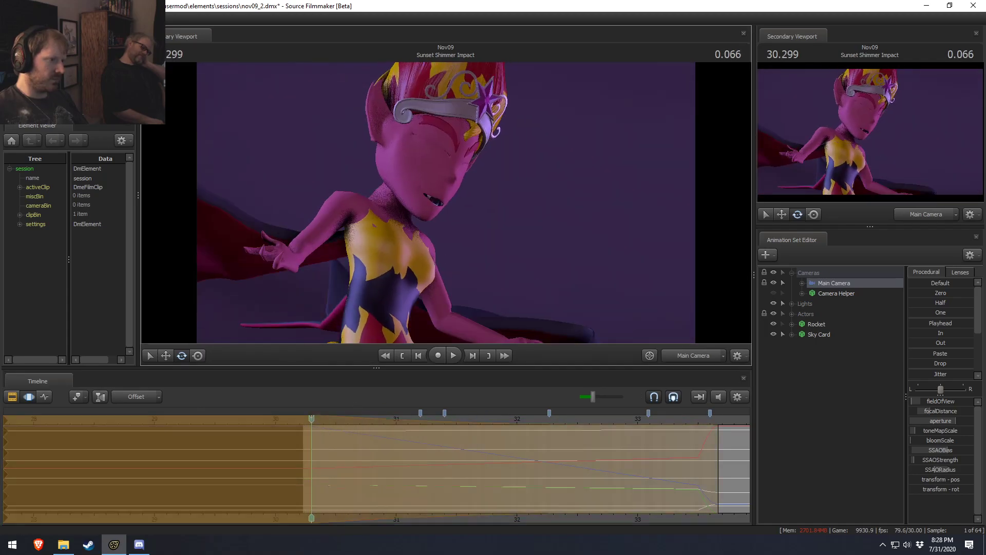
Play back the Sunset Shimmer Impact shot from about 30.3 s to review the camera movement.
key("space")
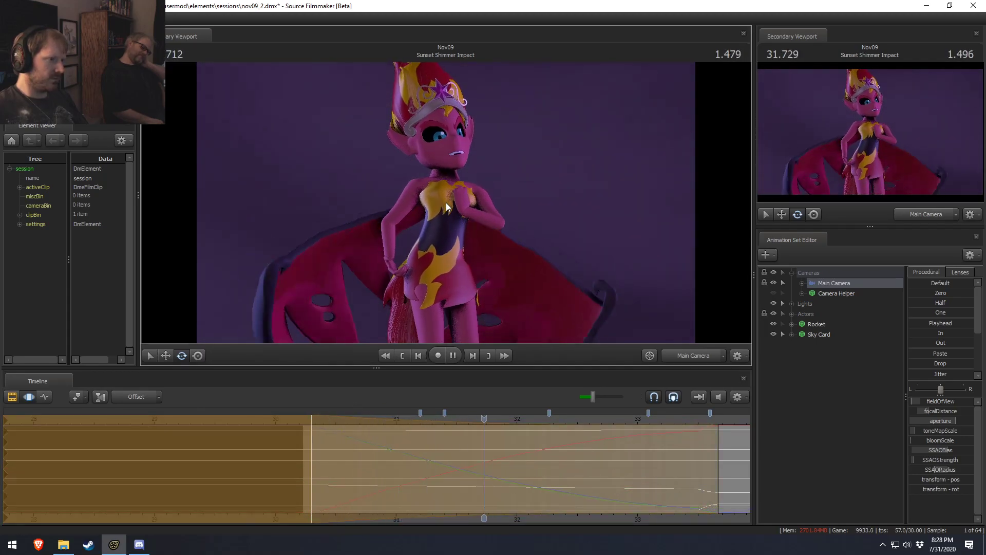
key("space")
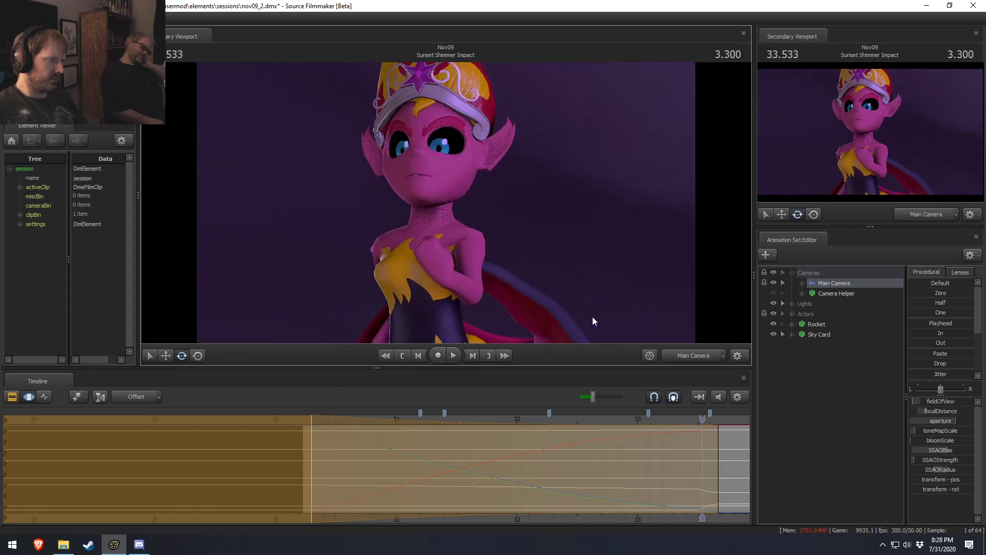
middle_click_drag(727, 521, 529, 486)
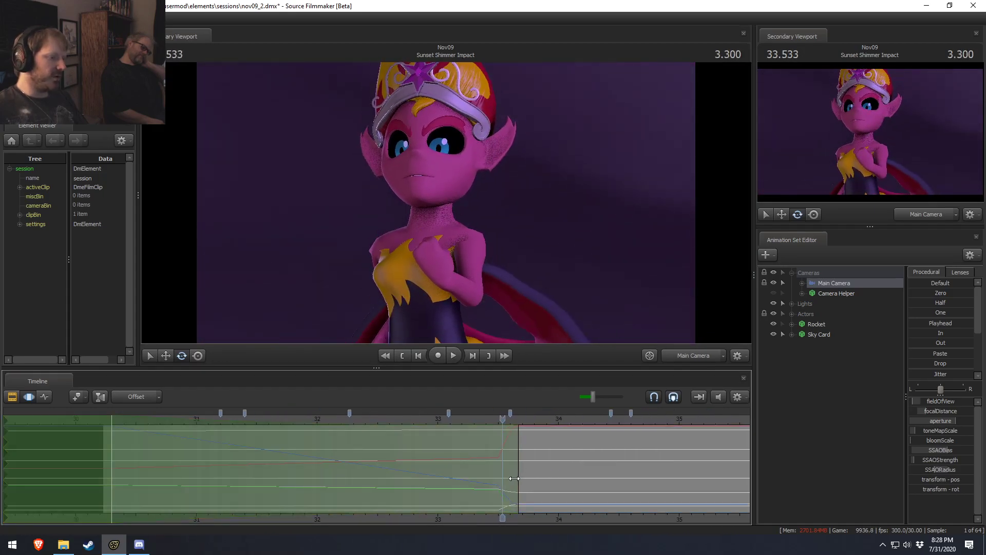
left_click_drag(502, 424, 106, 464)
key("space")
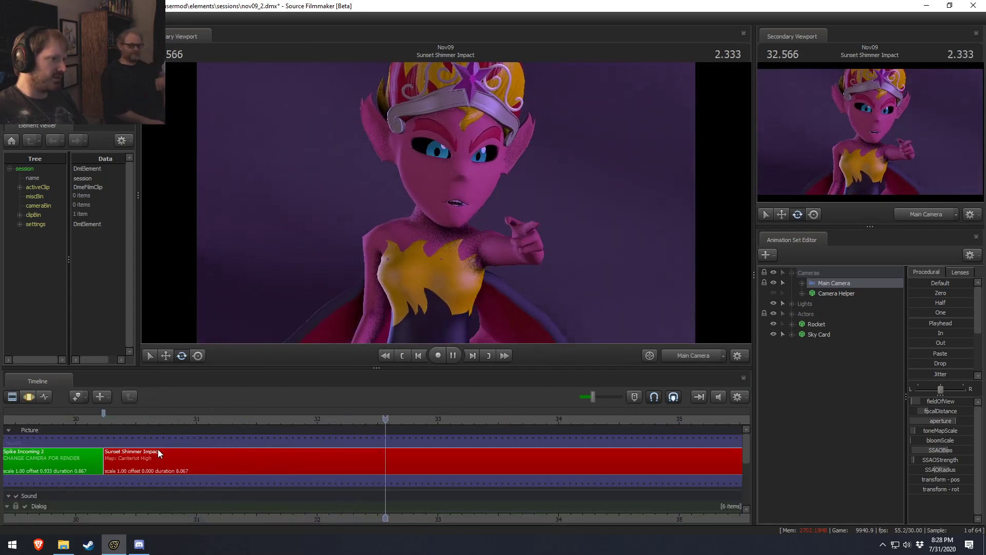
key("space")
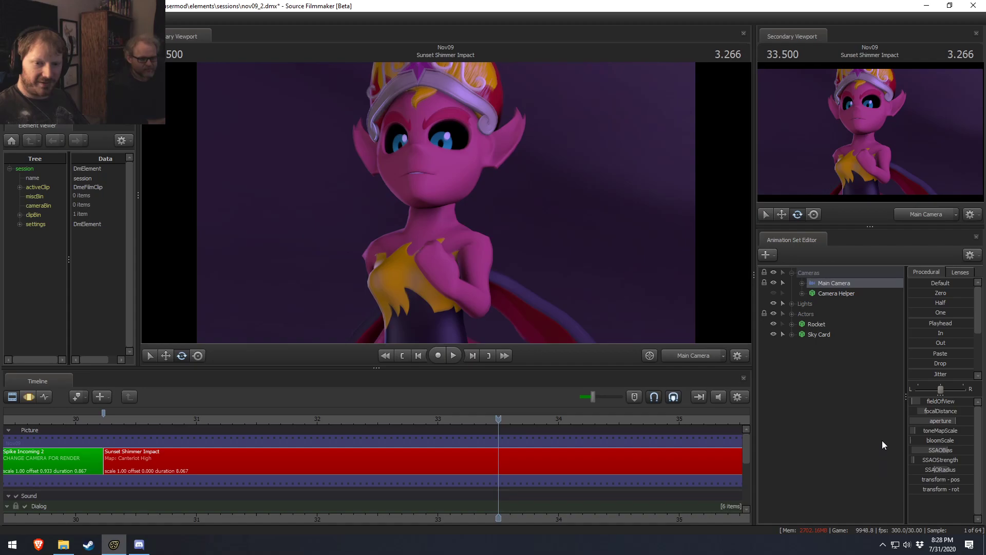
Examine Main Camera's motion curves across the shot and play back the section from about 32.7 s.
key("F3")
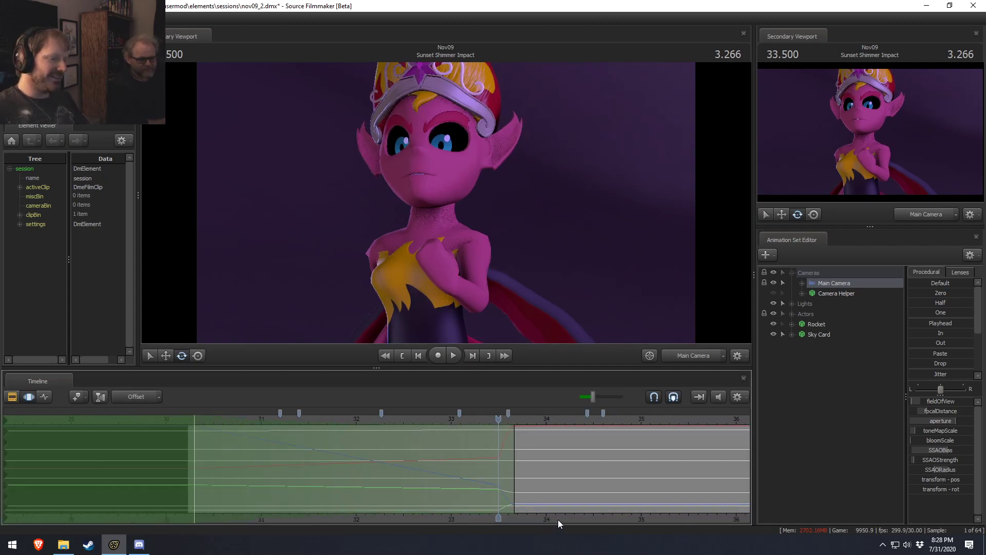
scroll(445, 517, "down", 4)
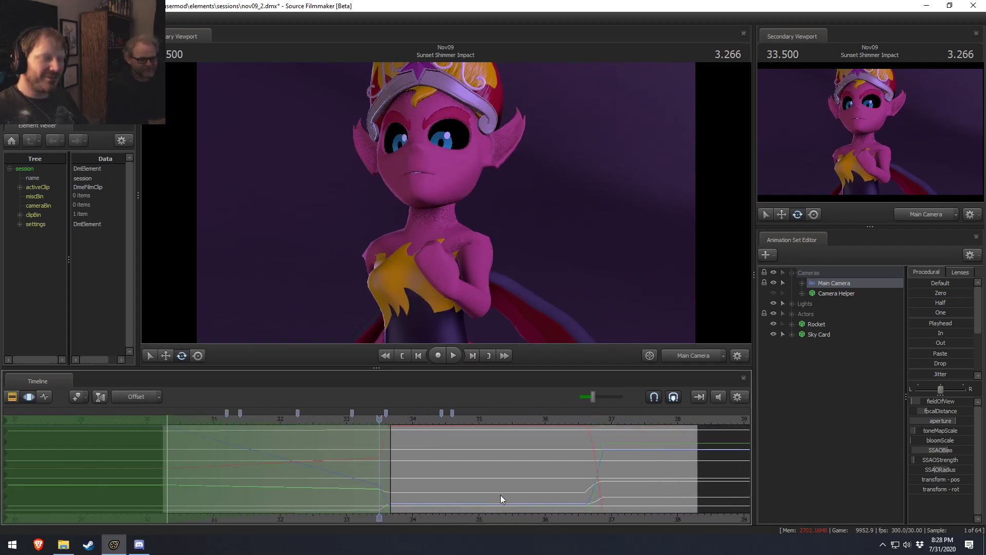
key("F2")
left_click_drag(392, 423, 345, 412)
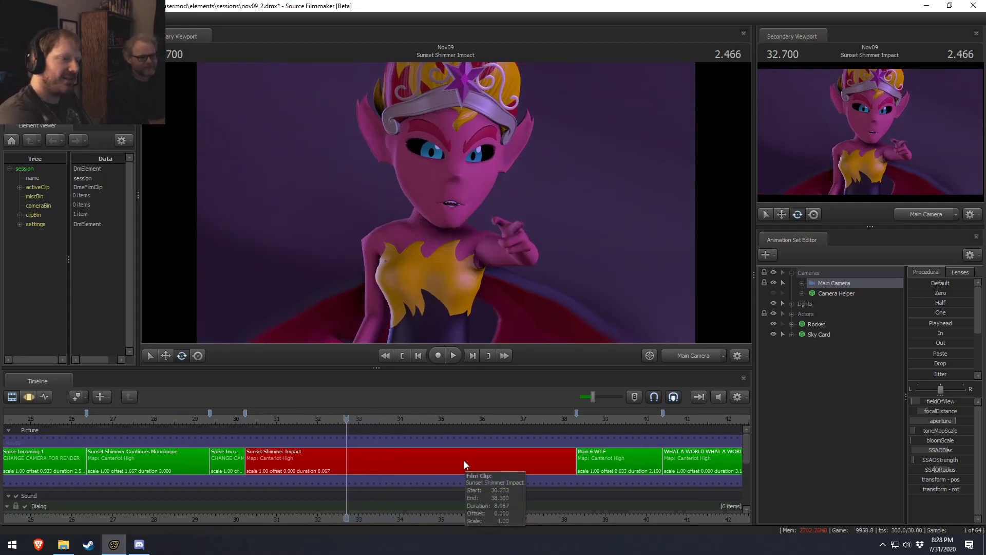
key("space")
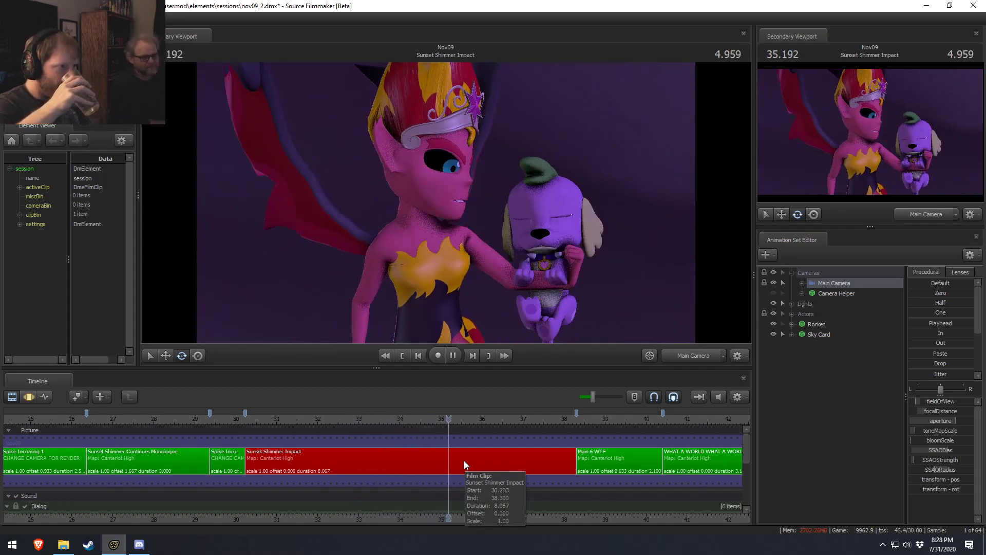
key("space")
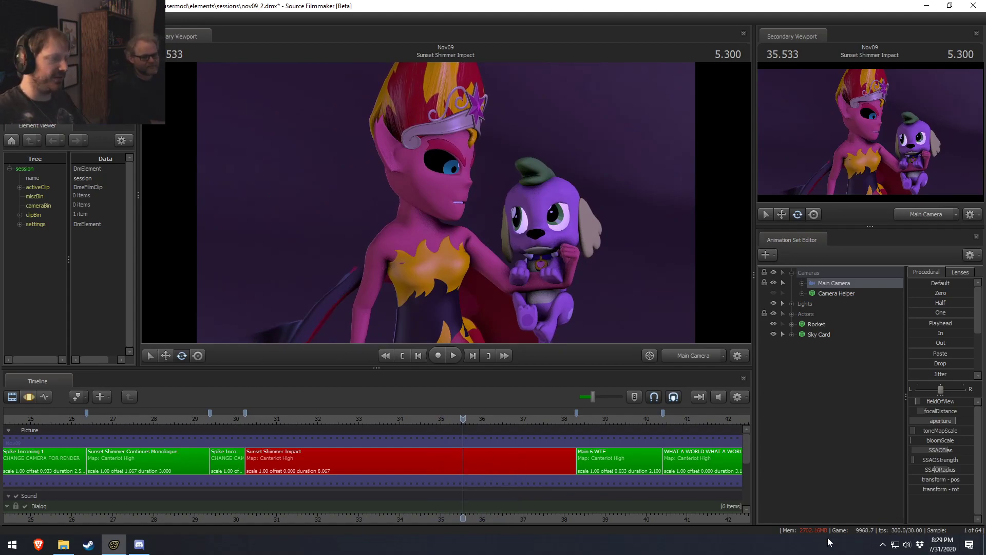
Review the whole sequence in the timeline, playing back Sunset Shimmer Swoos Right In and scrubbing into Spike Incoming 1.
scroll(406, 519, "down", 5)
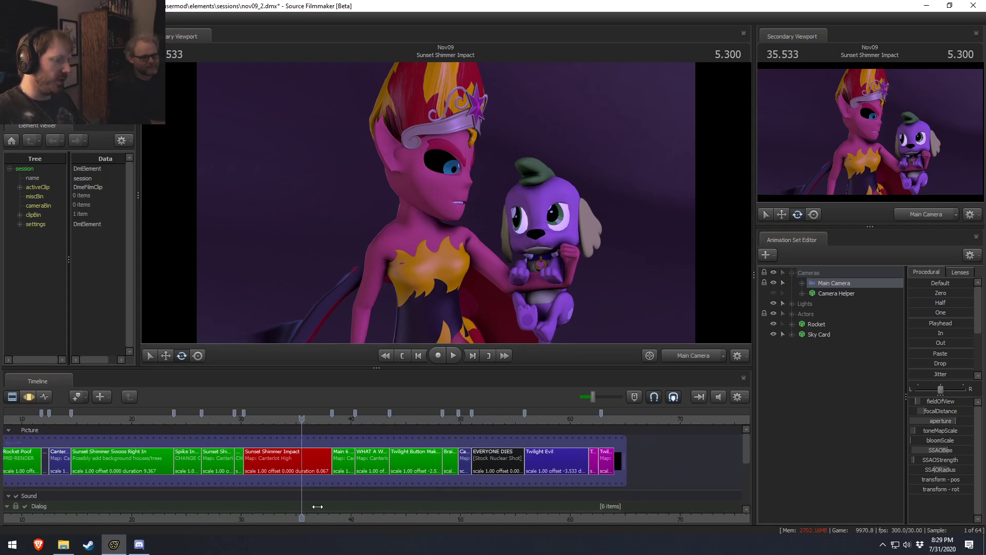
middle_click_drag(363, 511, 533, 527)
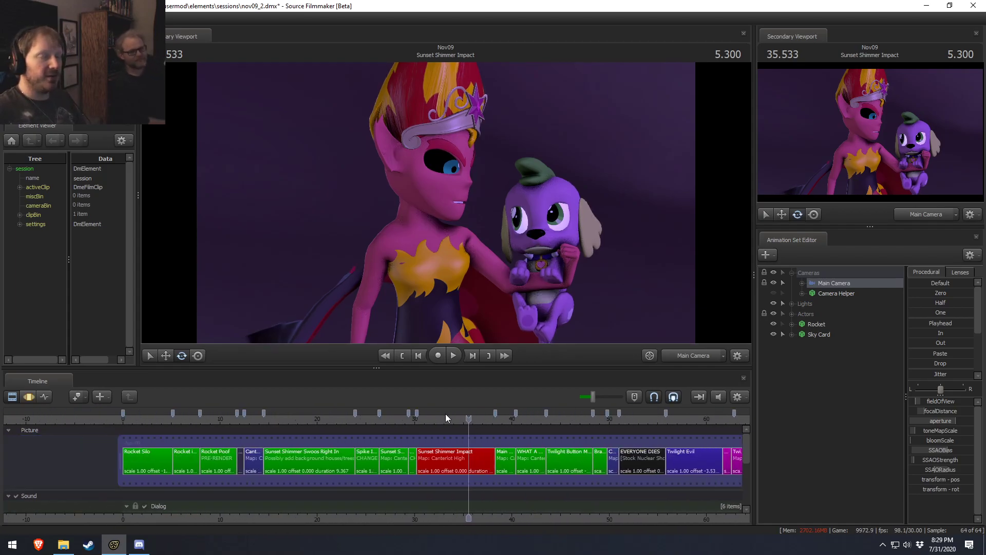
left_click(418, 416)
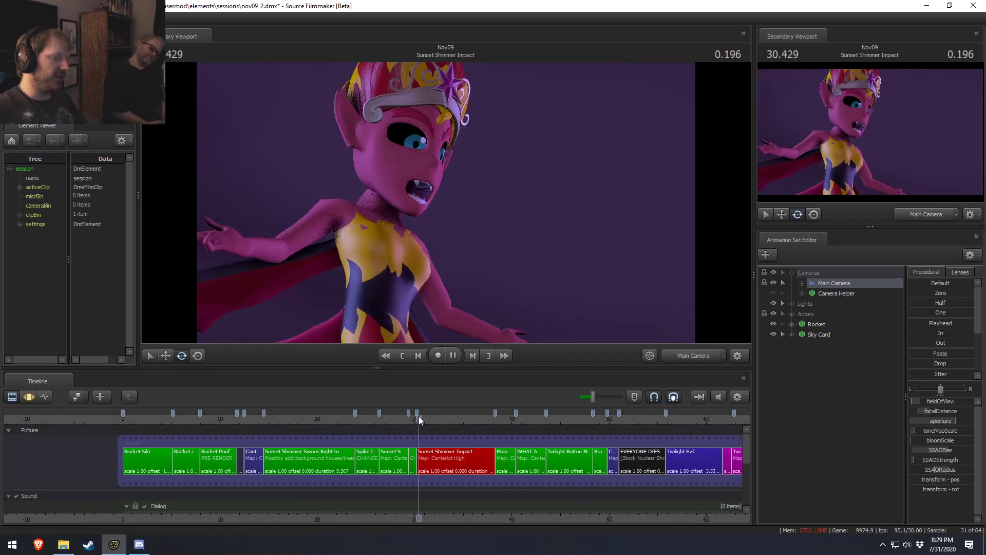
left_click(300, 420)
key("space")
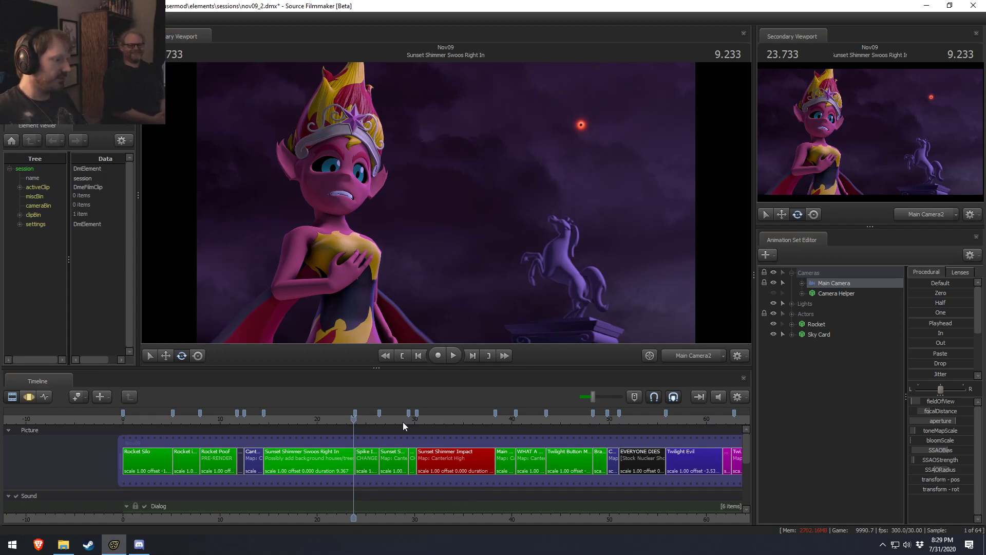
left_click_drag(375, 420, 364, 417)
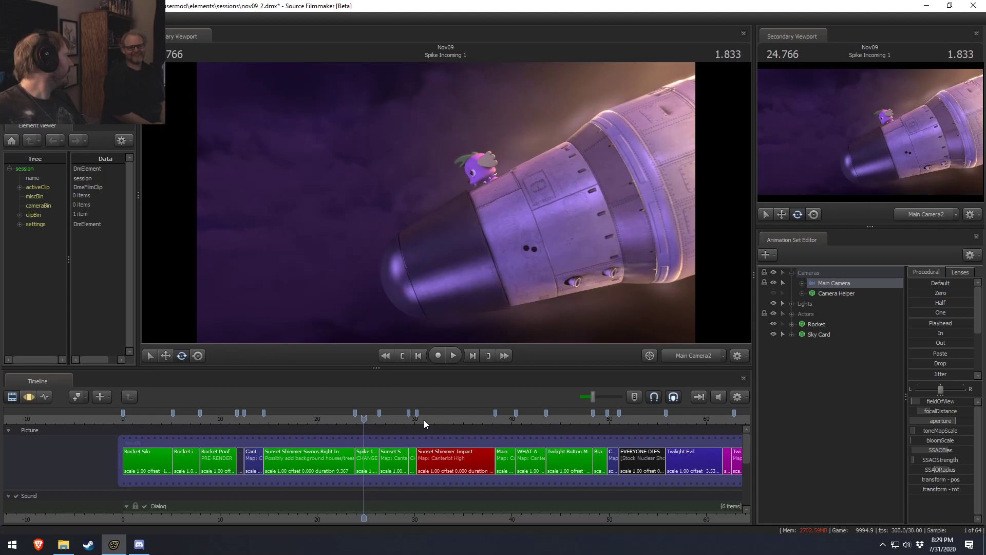
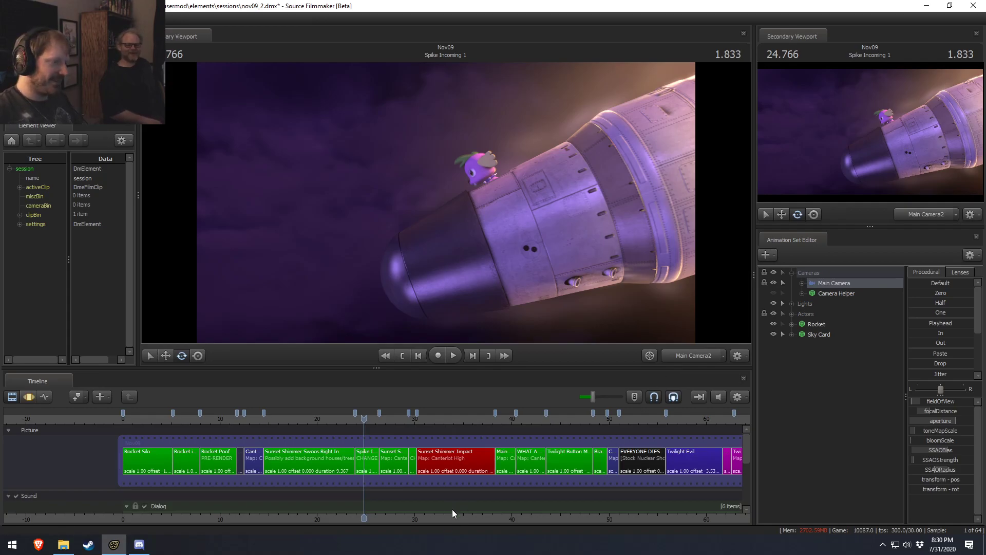
Play back the Sunset Shimmer Impact shot from about 30.5 s, stopping at about 33.6 s.
middle_click_drag(452, 516, 301, 505)
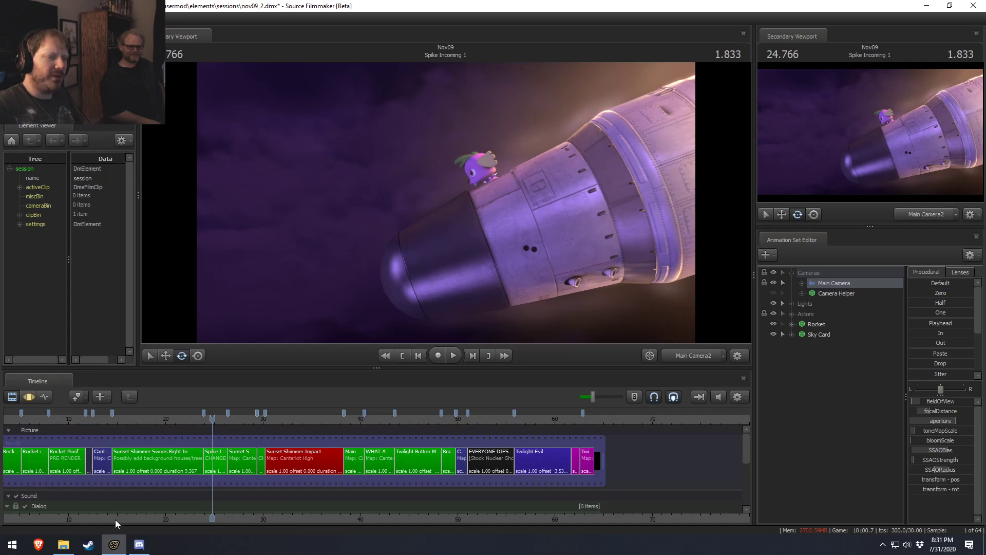
key("F2")
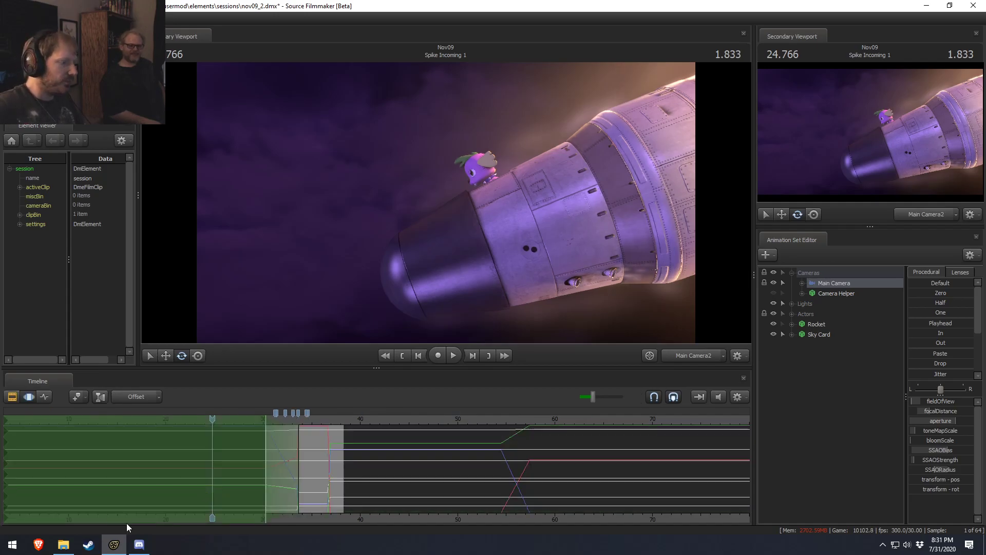
key("F1")
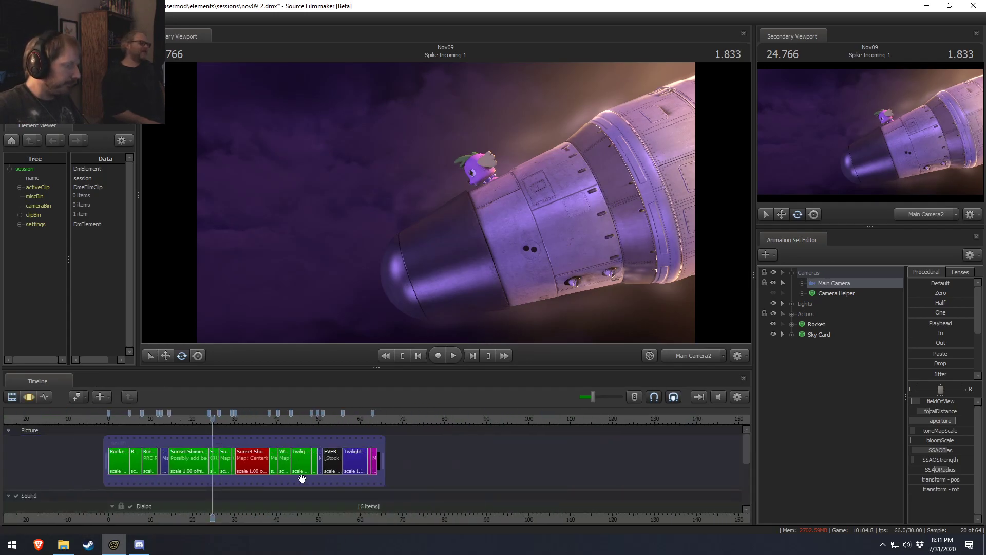
left_click(277, 418)
key("space")
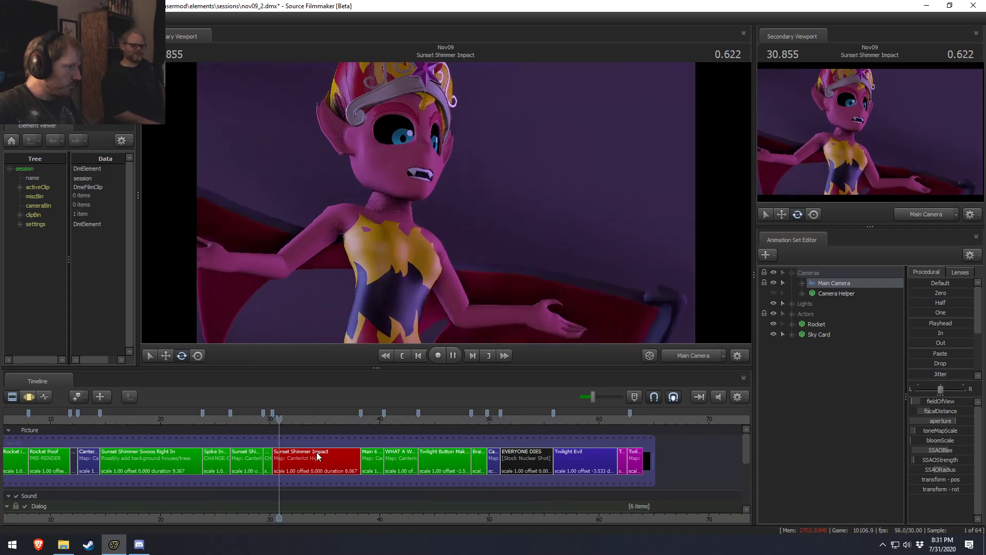
left_click(276, 418)
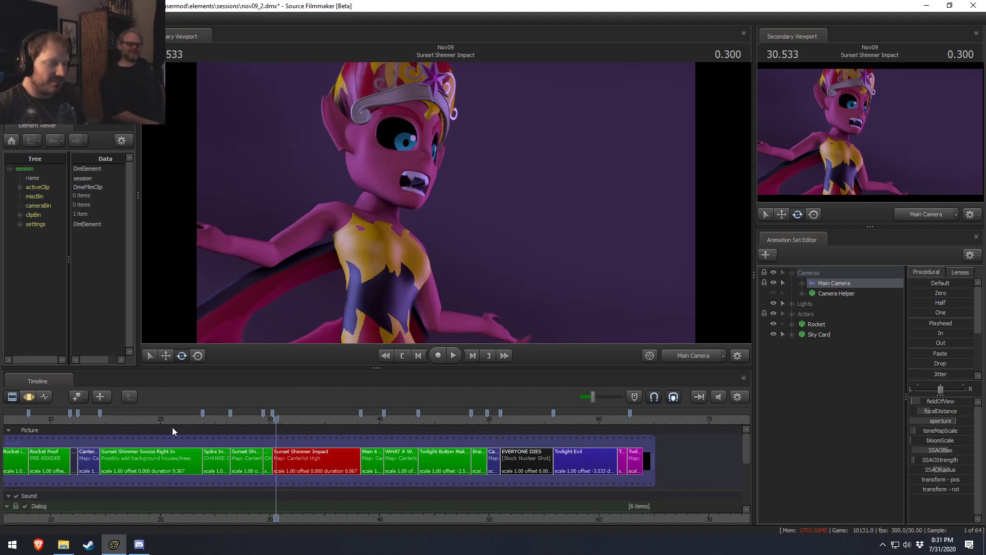
key("space")
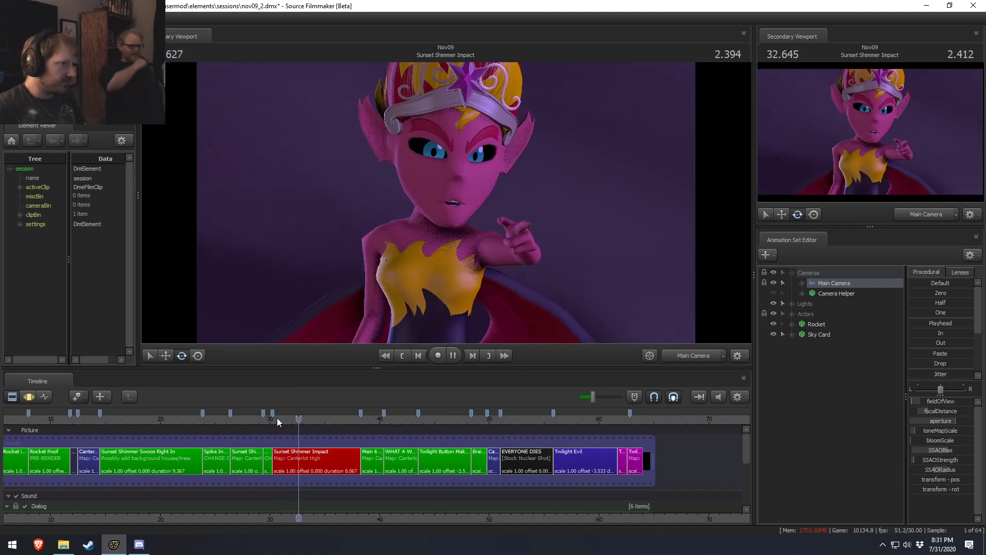
key("space")
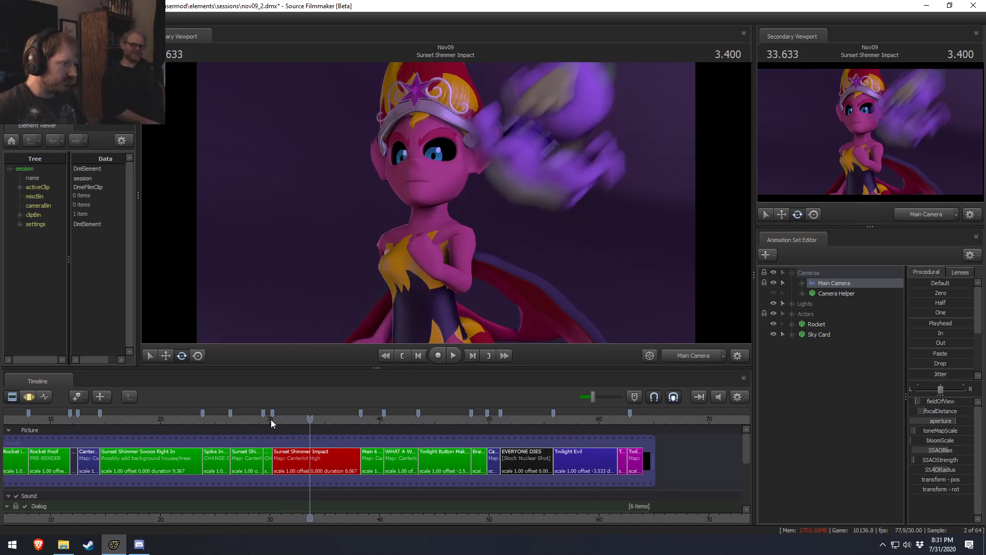
Replay the part of Sunset Shimmer Impact where Sunset Shimmer holds Spike, restarting from several points and stopping at about 36 s.
key("space")
left_click_drag(306, 417, 294, 418)
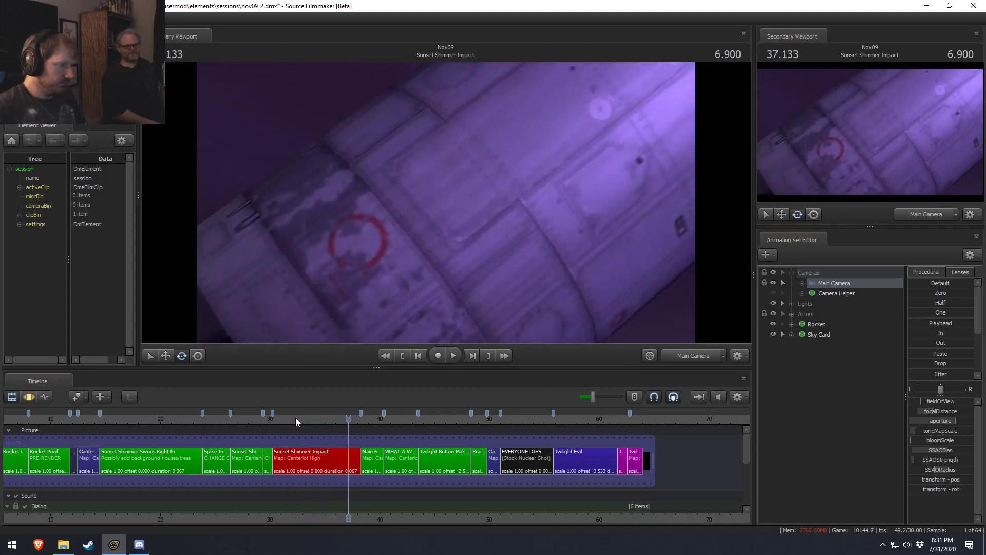
left_click(302, 417)
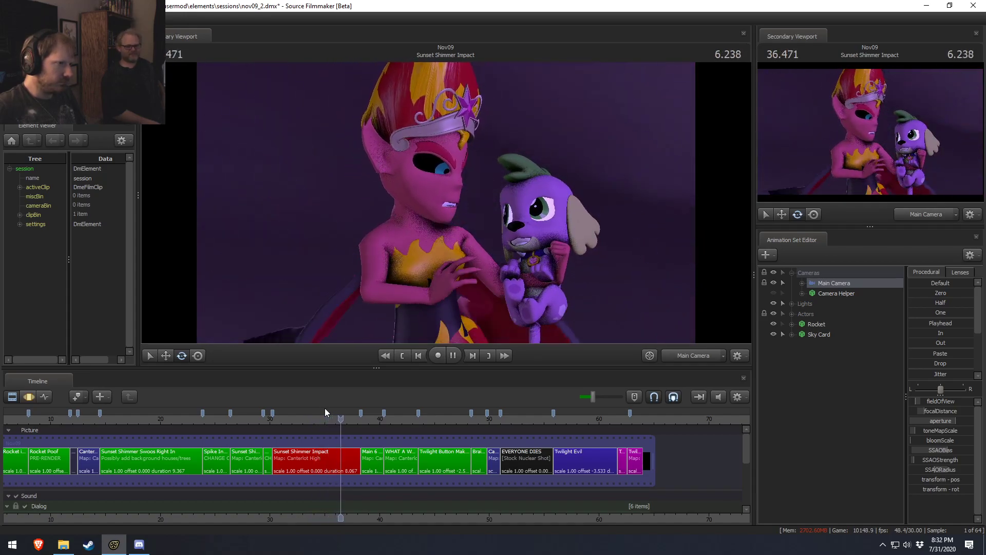
key("space")
left_click(334, 421)
key("space")
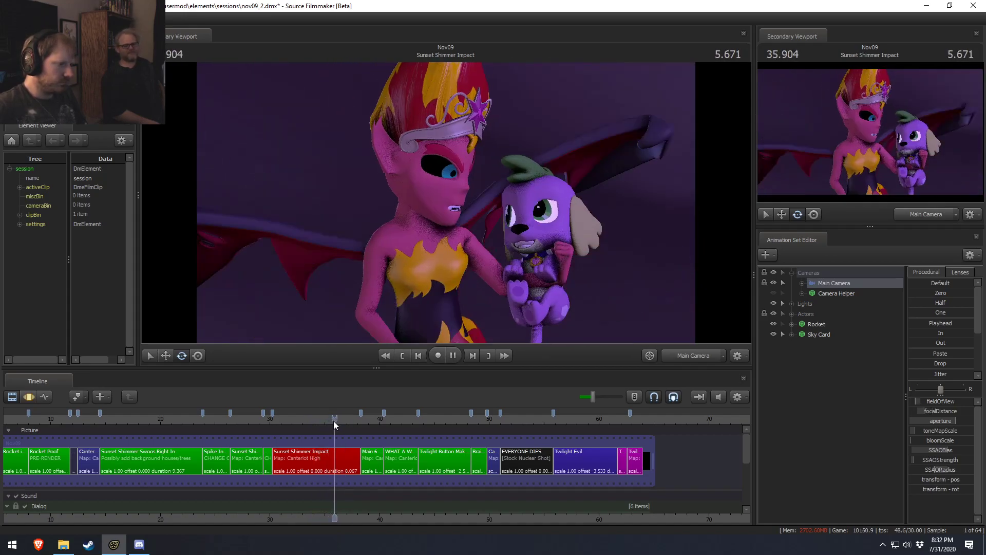
left_click(334, 421)
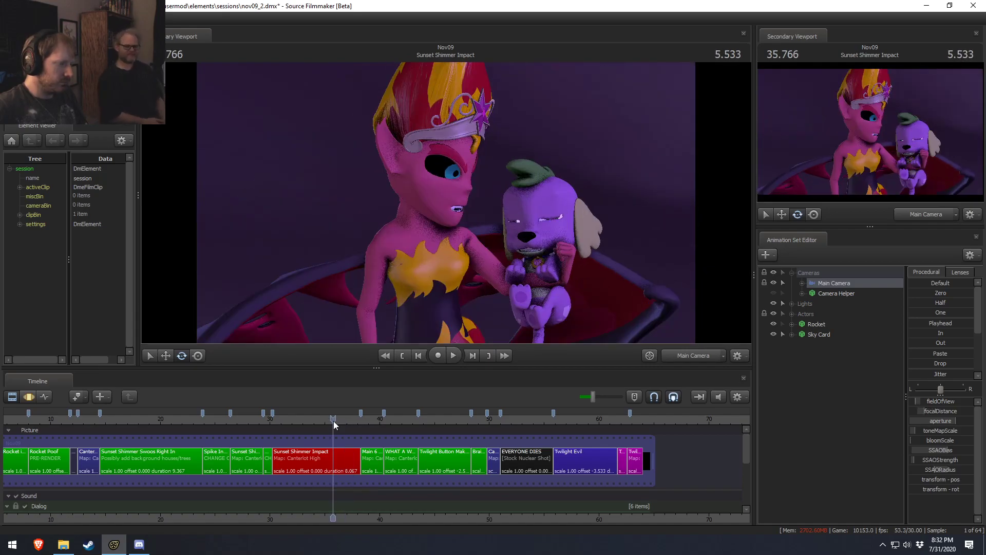
left_click(334, 421)
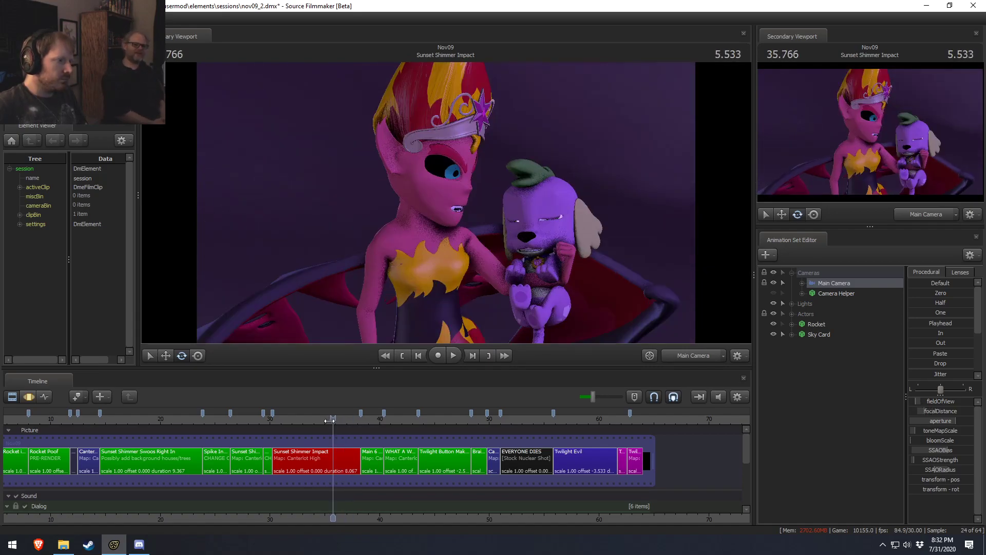
left_click(290, 422)
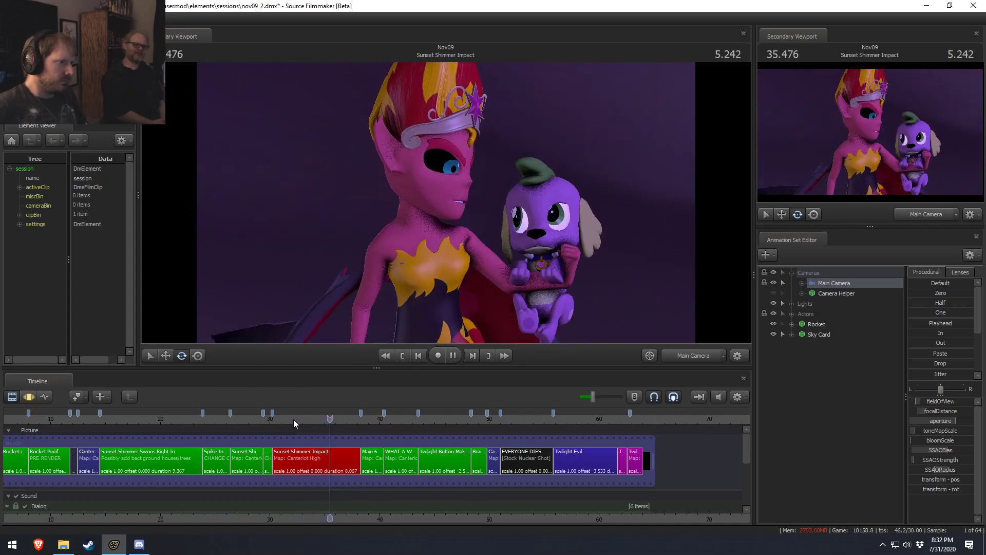
key("space")
Expand the Actors and Sunset Shimmer groups, collapse the finger, rig and Unknown subgroups, and select RigArms.
left_click(792, 313)
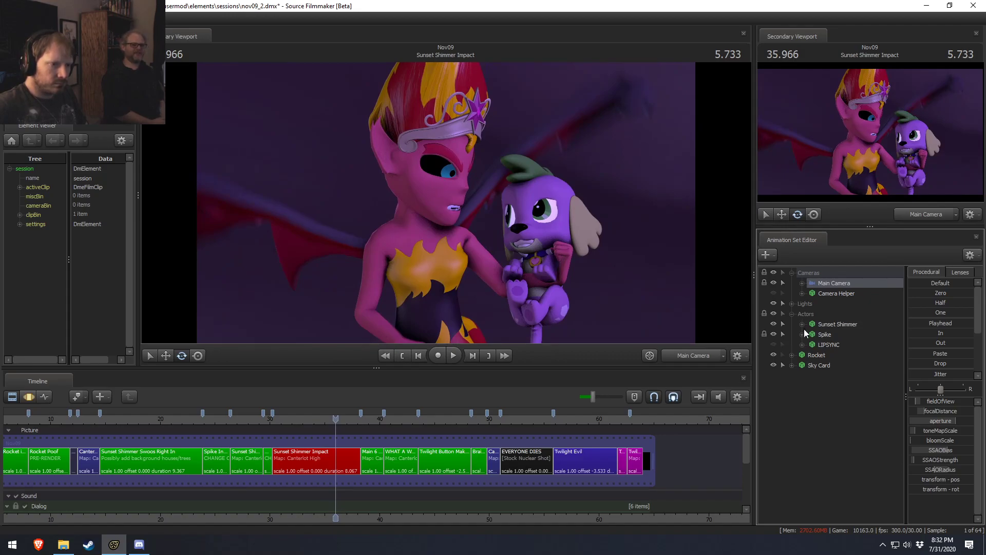
left_click(802, 325)
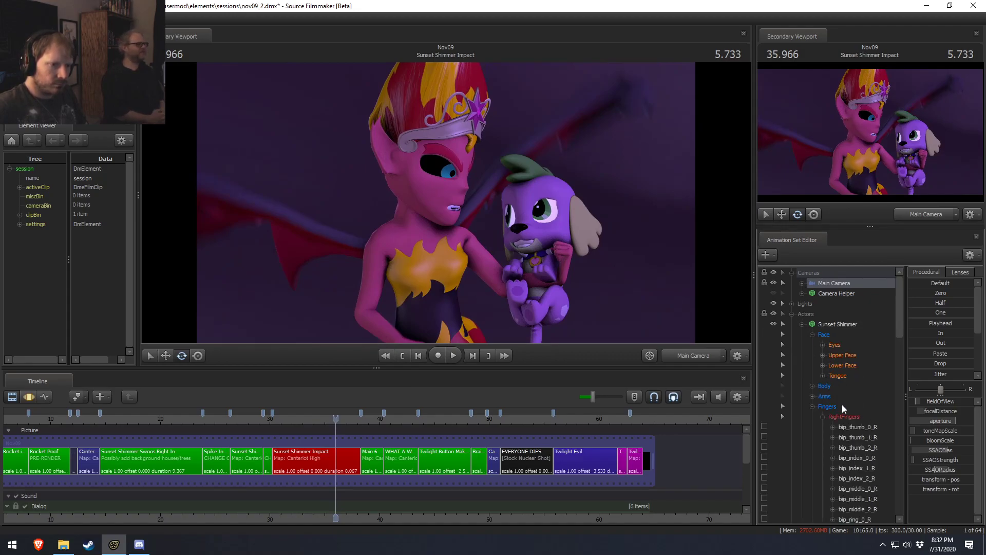
scroll(837, 411, "down", 4)
left_click(812, 283)
left_click(812, 303)
left_click(813, 313)
left_click(808, 316)
left_click(813, 314)
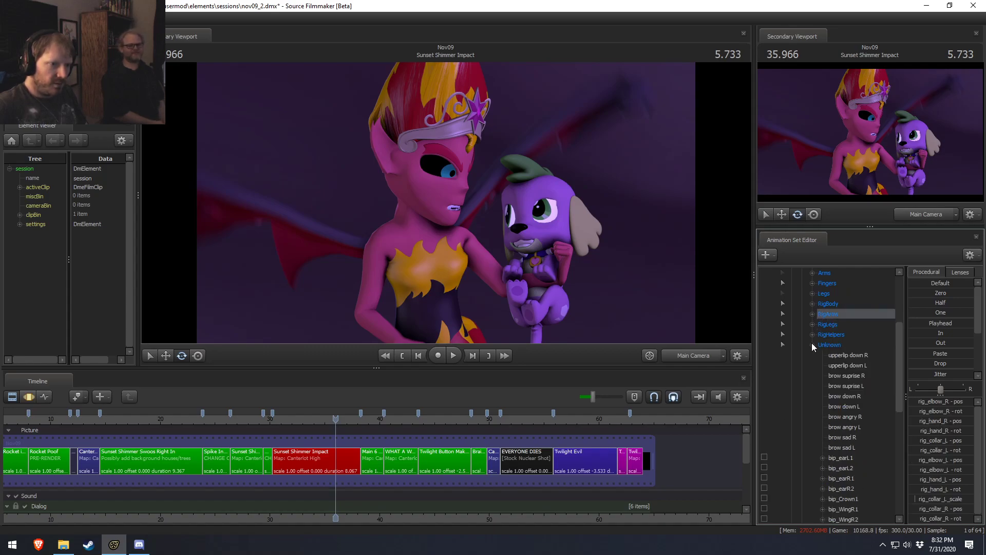
left_click(813, 343)
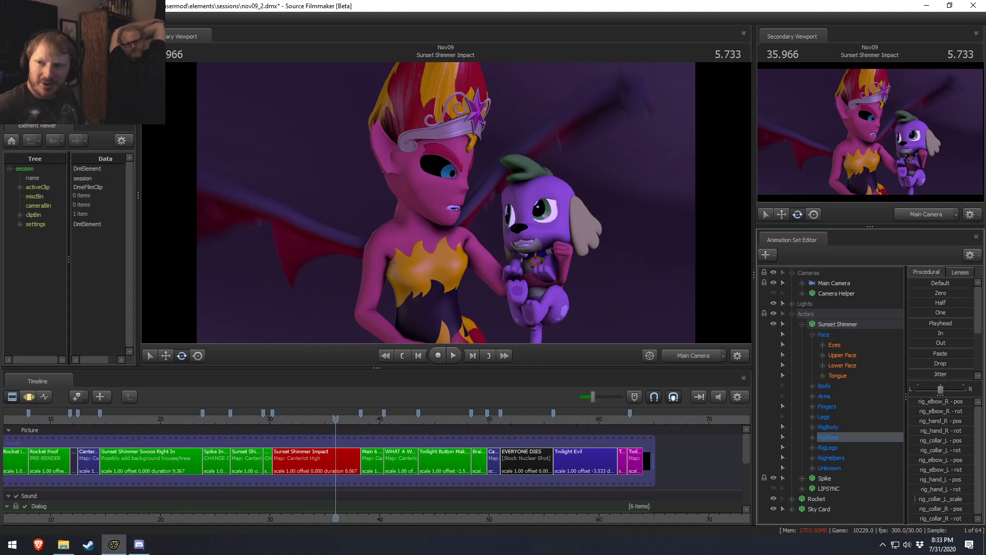
Switch to the Brave browser, search Google for "MMO AION", and widen and reposition the window.
left_click_drag(985, 135, 428, 109)
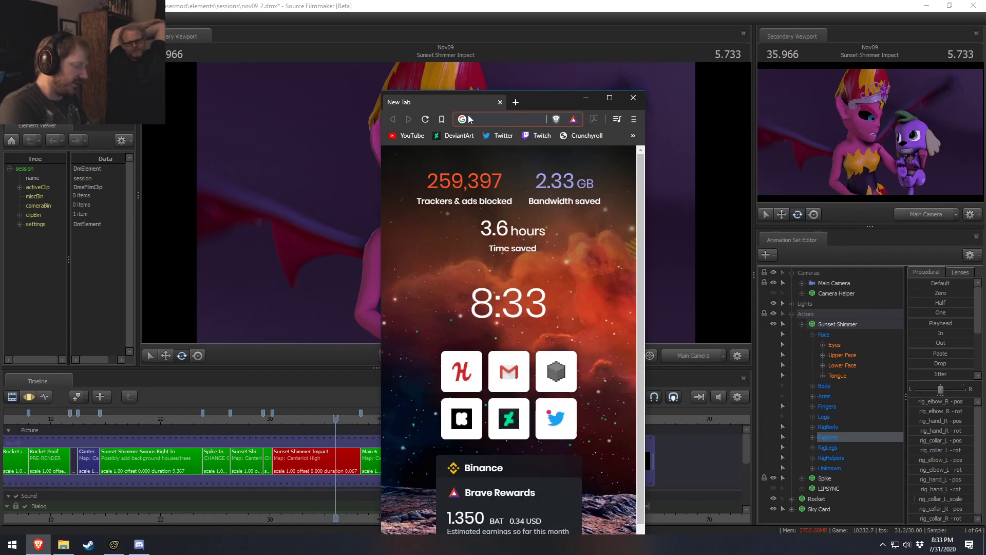
type("MMO AION")
key("Return")
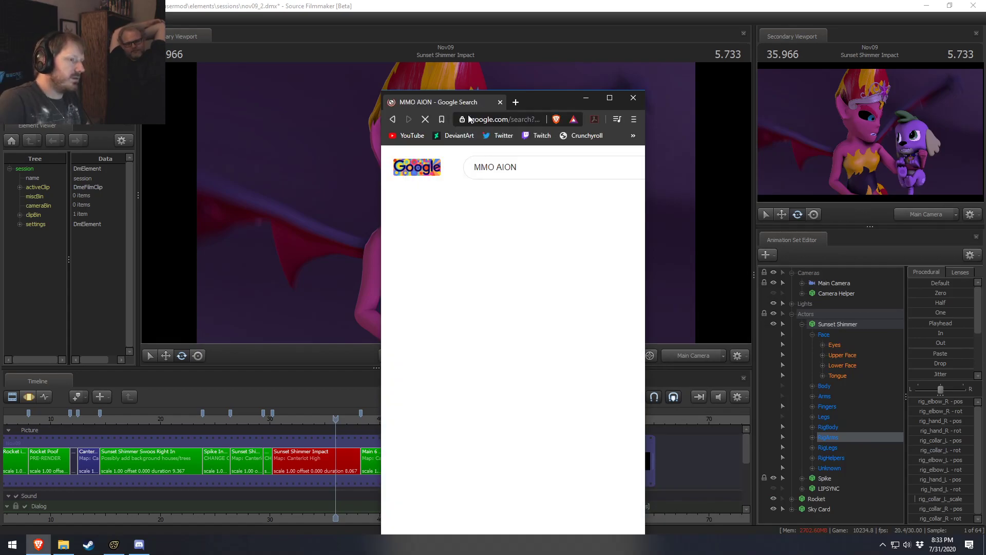
left_click_drag(645, 281, 899, 281)
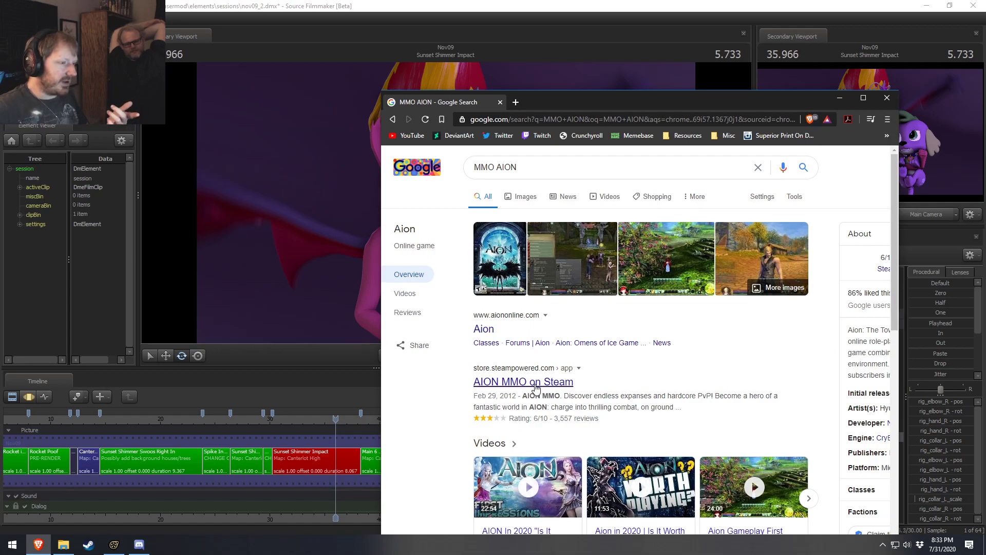
scroll(536, 388, "down", 3)
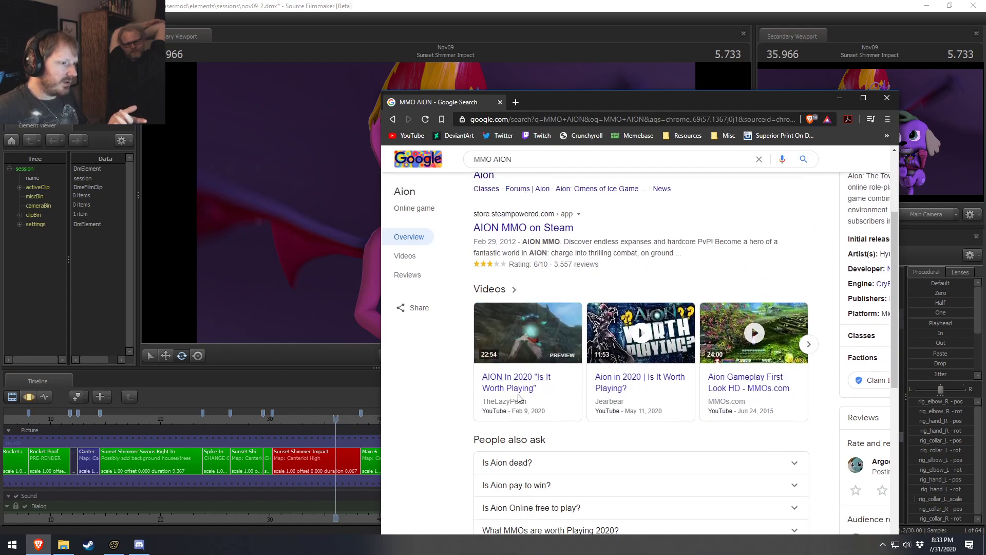
left_click_drag(633, 100, 440, 103)
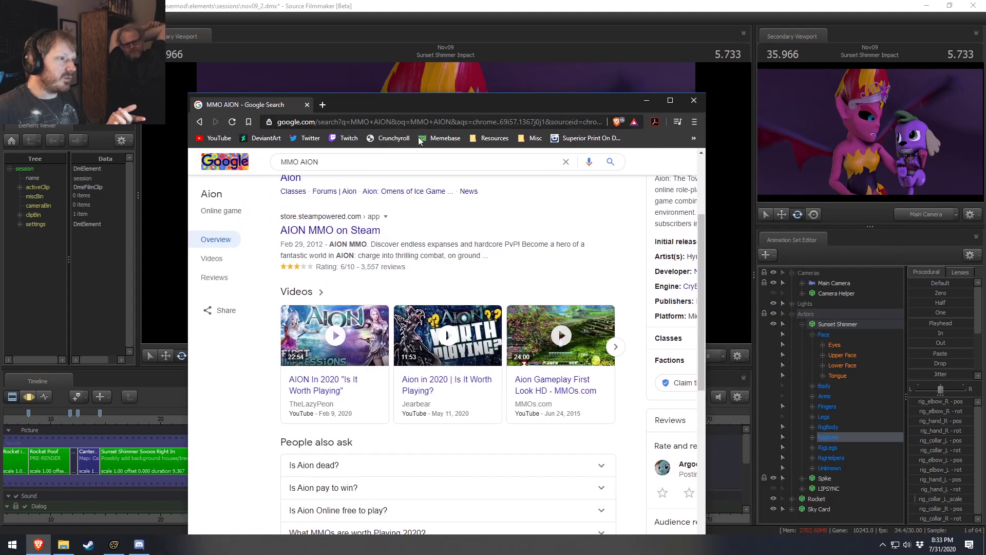
Browse the Aion image results, previewing the gameplay screenshot and the AION MMO on Steam image.
scroll(372, 319, "up", 3)
left_click(299, 252)
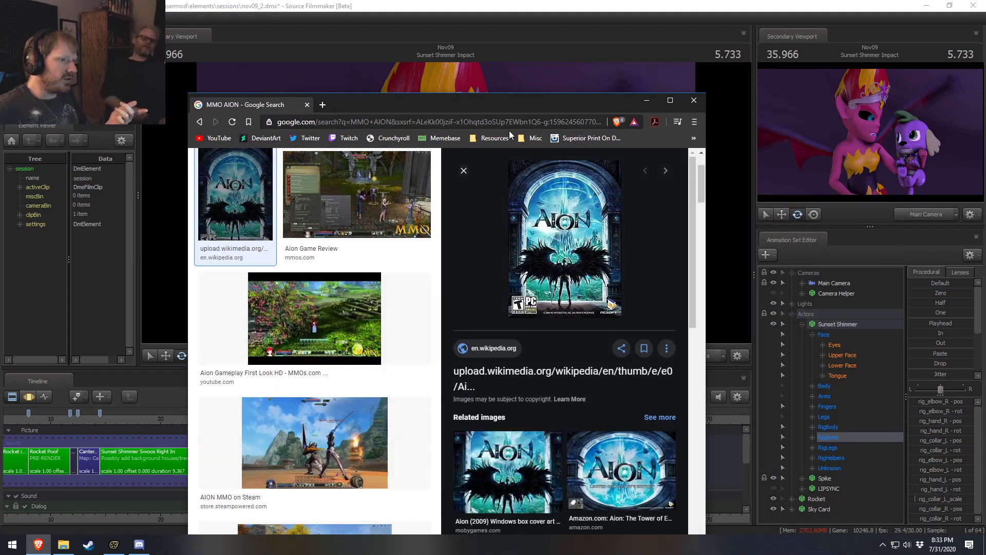
left_click(314, 318)
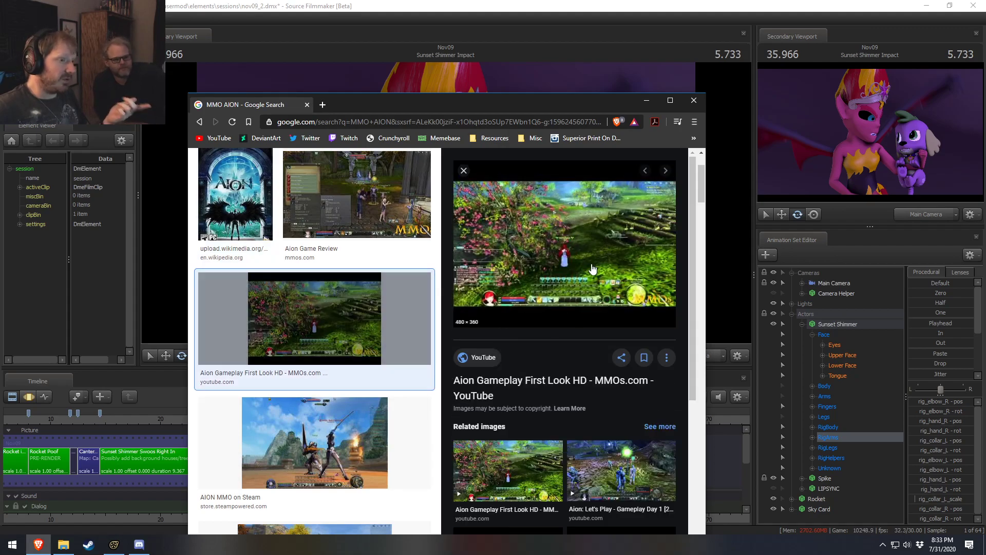
scroll(568, 308, "down", 10)
scroll(405, 392, "down", 1)
scroll(405, 392, "down", 5)
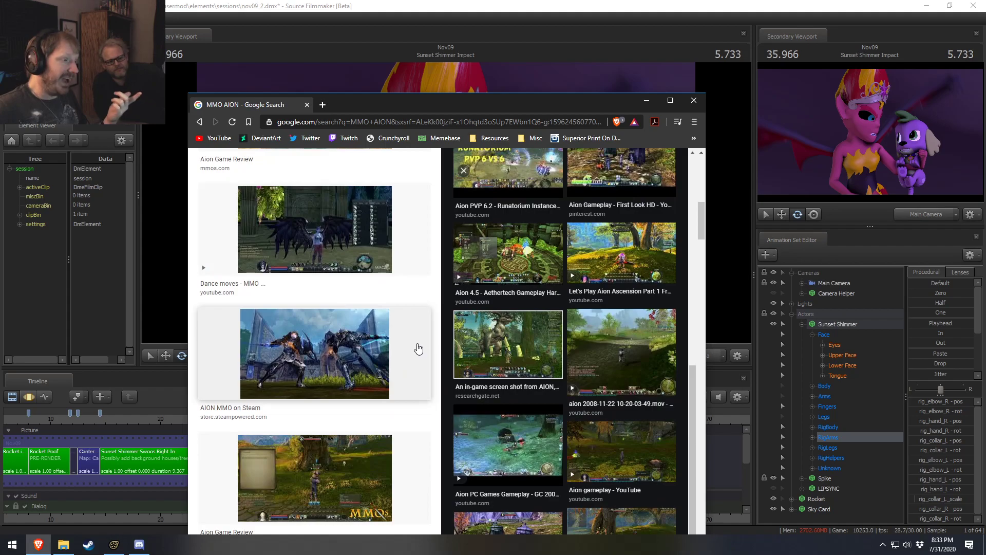
left_click(419, 349)
scroll(573, 285, "up", 6)
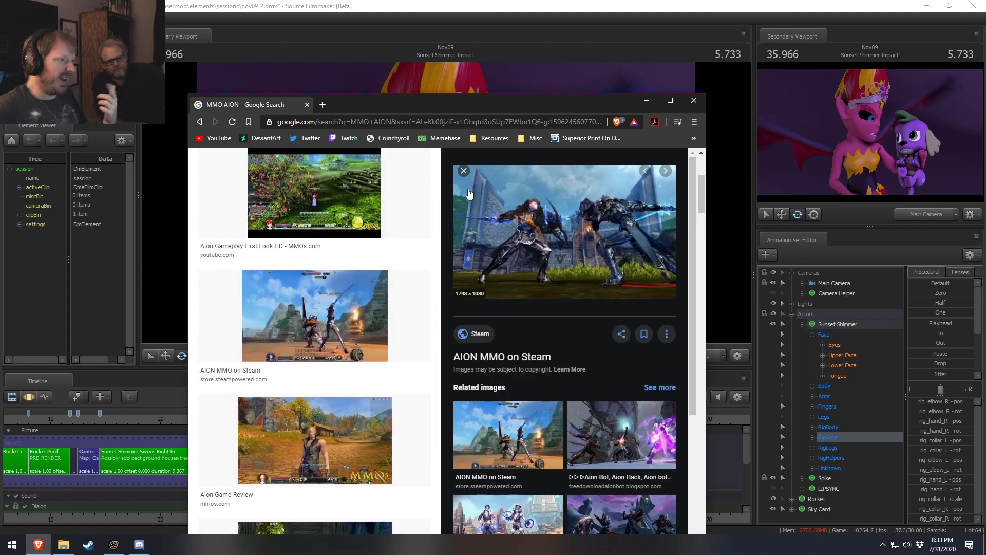
scroll(409, 198, "up", 5)
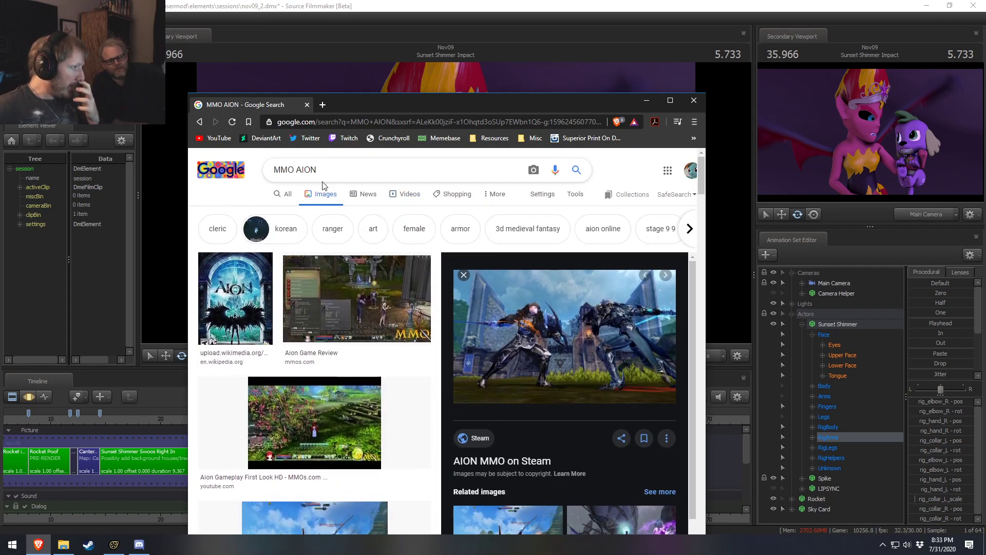
Look through the general web results for MMO AION and close the browser to return to Source Filmmaker.
left_click(285, 193)
scroll(549, 388, "down", 1)
scroll(548, 388, "down", 3)
scroll(548, 388, "down", 10)
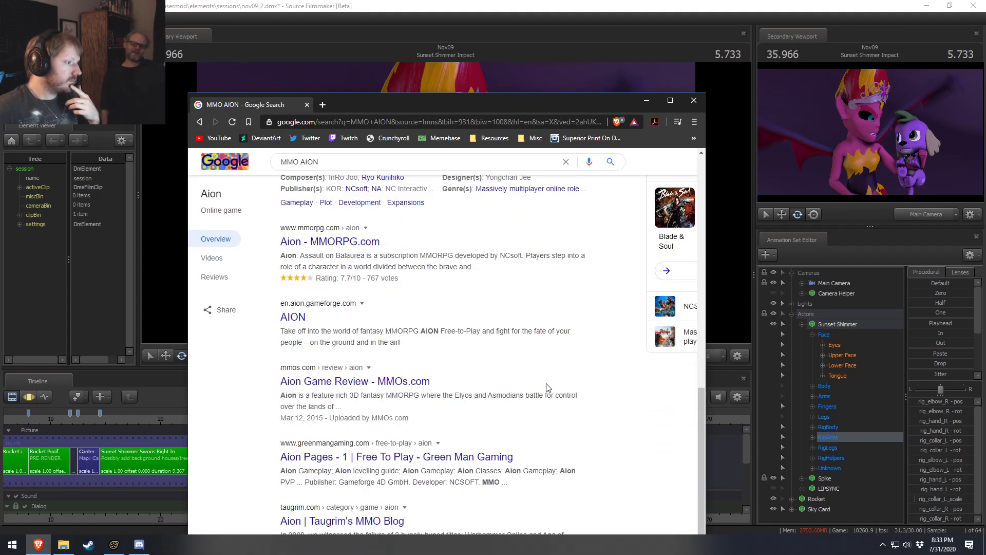
scroll(548, 388, "up", 5)
scroll(548, 388, "up", 8)
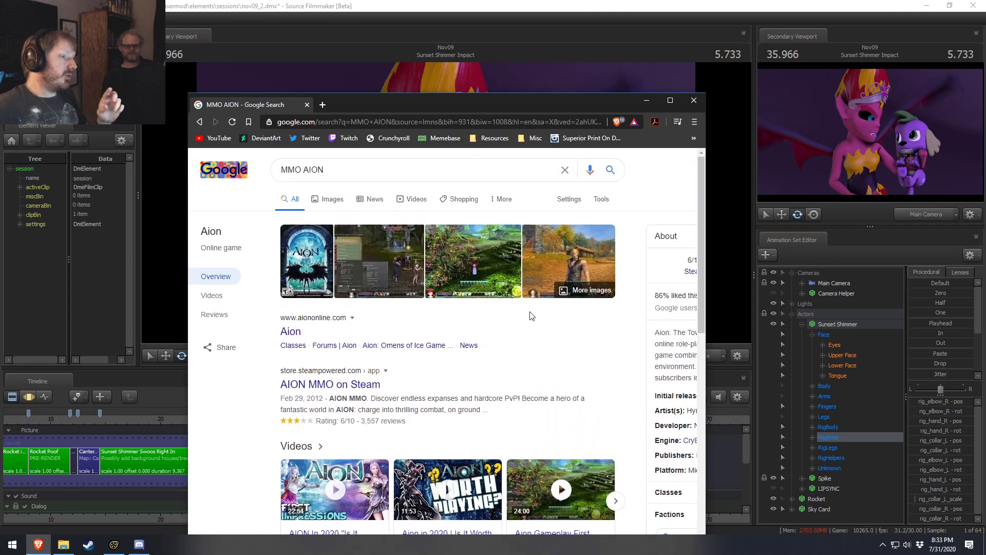
left_click(698, 106)
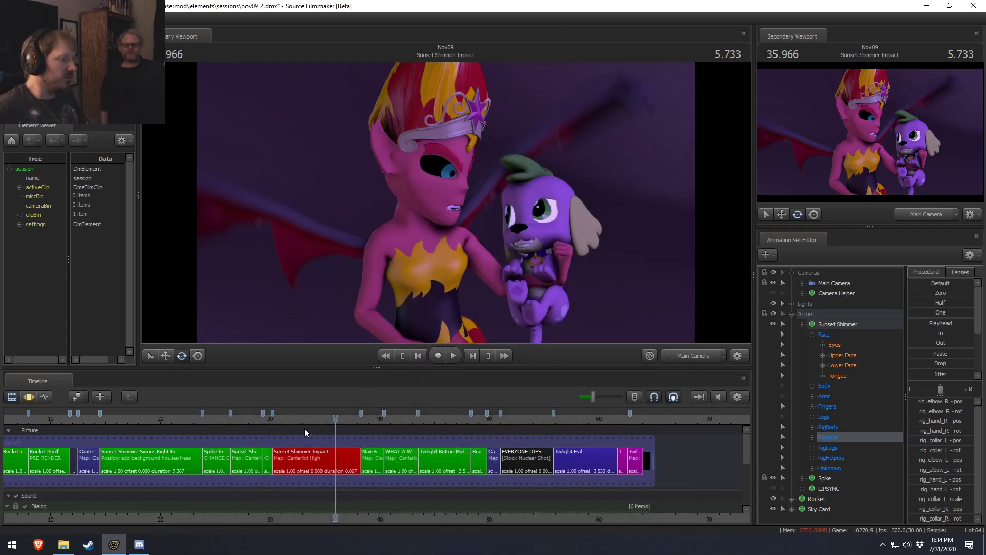
Check the pose at about 32 s and replay the opening of the Sunset Shimmer Impact shot.
left_click(293, 418)
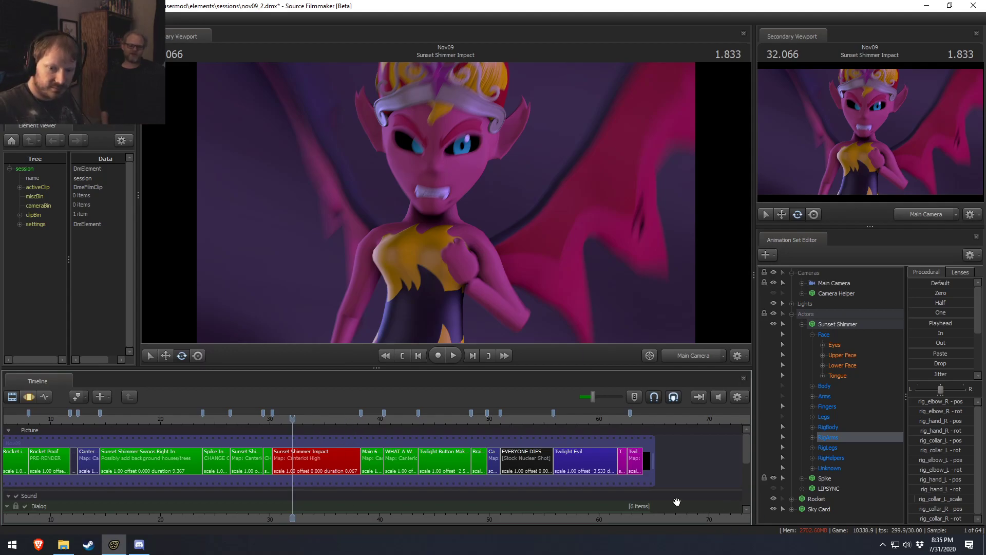
left_click(273, 419)
key("space")
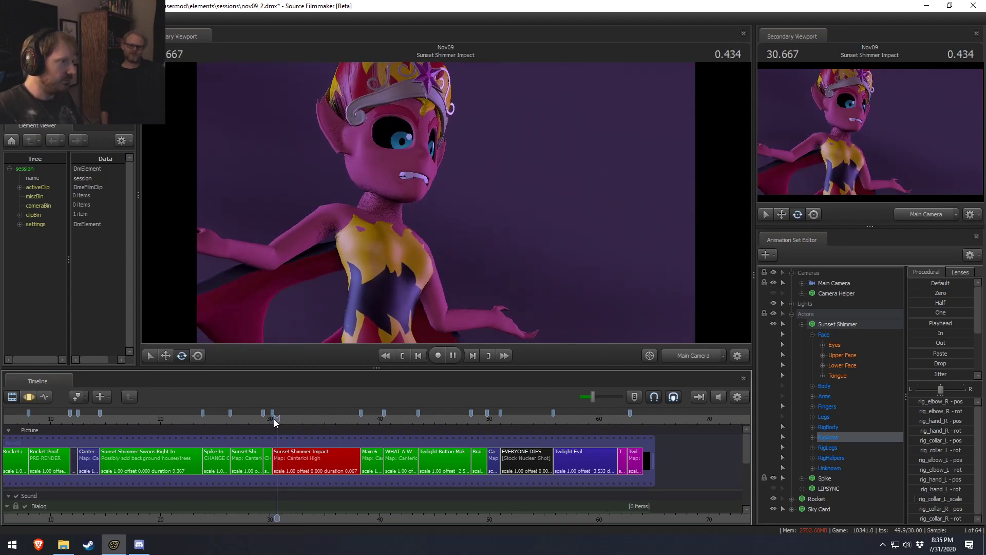
left_click(269, 418)
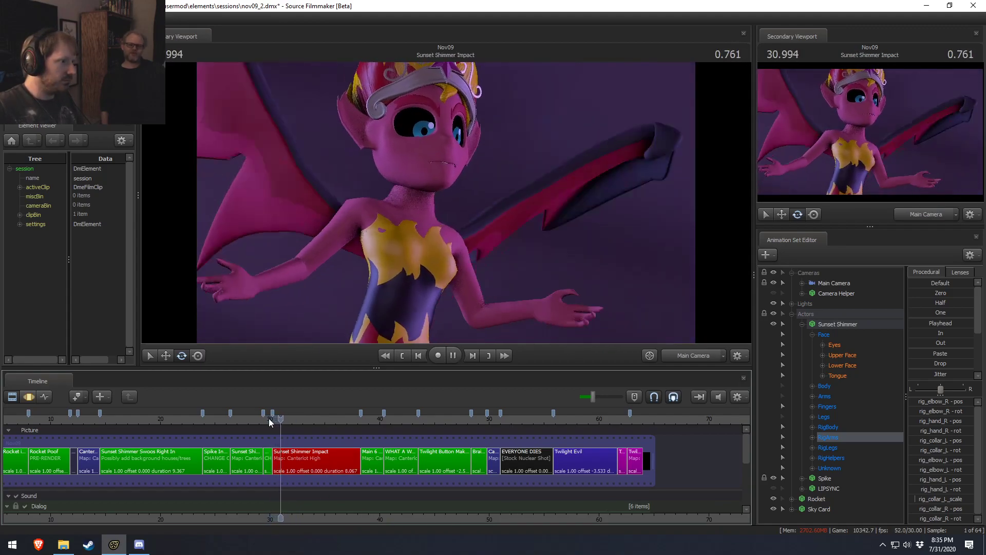
key("space")
Display Sunset Shimmer's arm rig curves in the Motion Editor and place a short time selection around 30.5 s.
scroll(287, 454, "up", 1)
key("F3")
scroll(287, 454, "up", 4)
key("F2")
left_click(286, 456)
key("F3")
scroll(286, 456, "up", 3)
left_click_drag(286, 459, 222, 454)
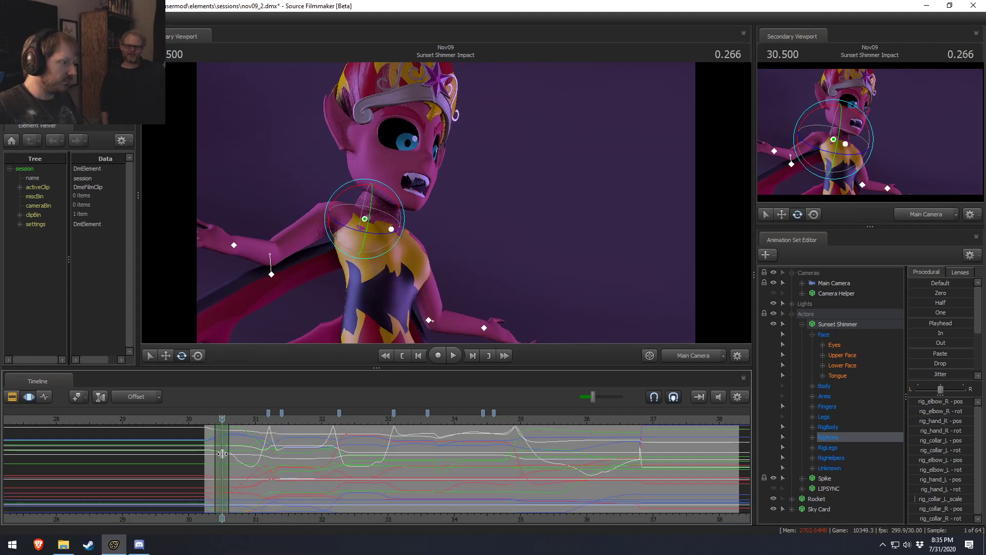
Adjust the stretch controls of Sunset Shimmer's Lower Face around 30.5 s, shift the time selection slightly, and play the result.
left_click(845, 366)
scroll(934, 479, "up", 2)
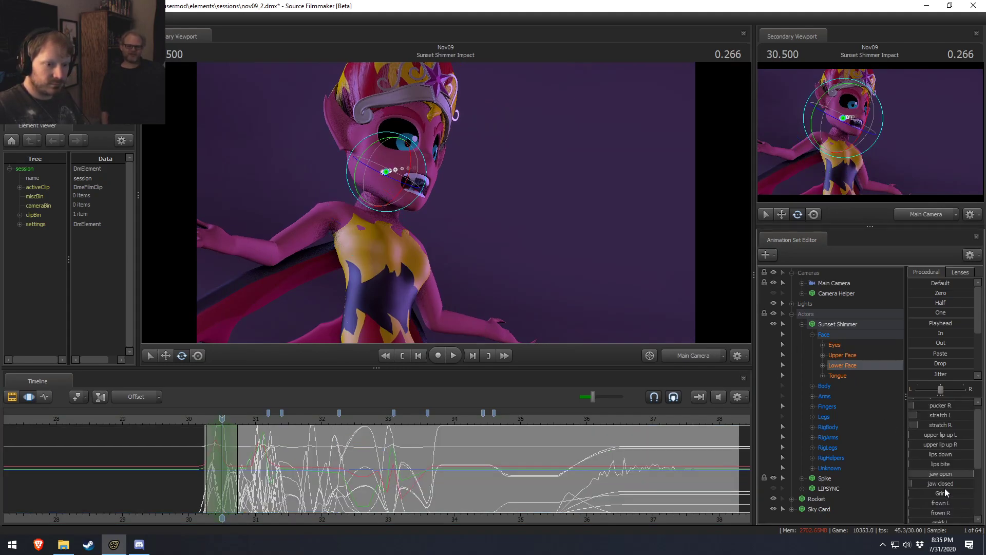
left_click_drag(940, 430, 969, 435)
mouse_move(222, 452)
left_mouse_down()
mouse_move(211, 452)
mouse_move(250, 452)
mouse_move(209, 447)
mouse_move(205, 417)
mouse_move(233, 445)
left_mouse_up()
key("space")
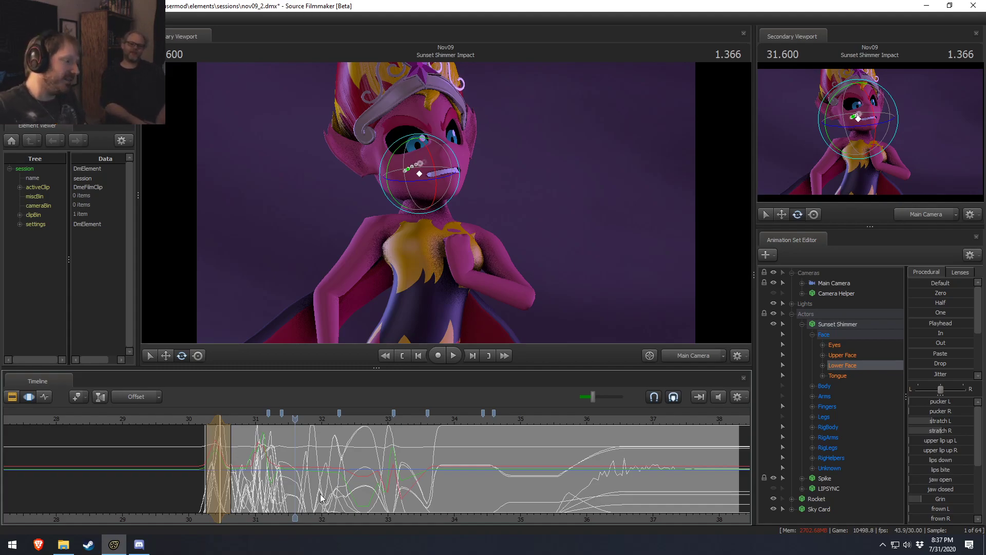
Play back the Sunset Shimmer Impact shot from its start at 30.233 s to check the mouth motion.
scroll(193, 478, "up", 2)
scroll(193, 479, "up", 2)
left_click(110, 421)
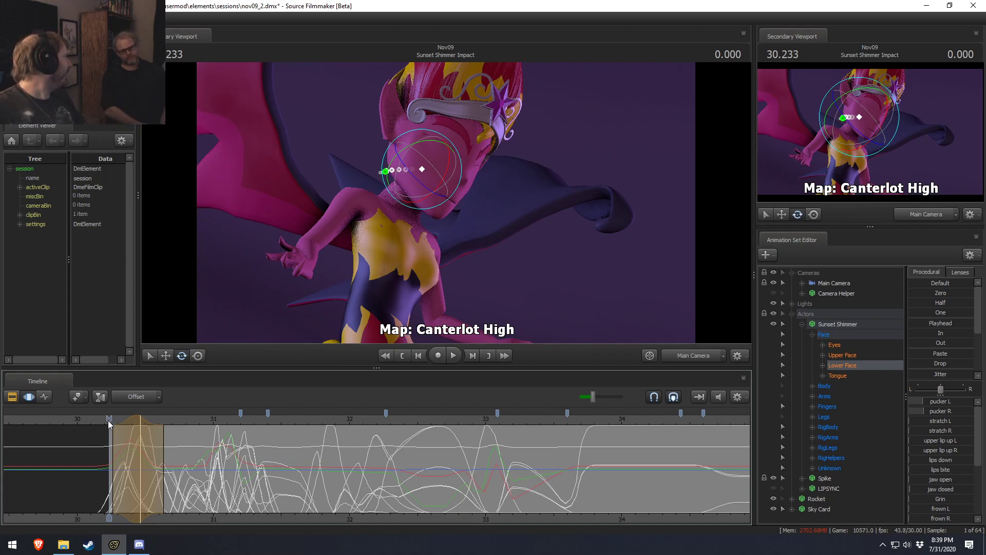
key("space")
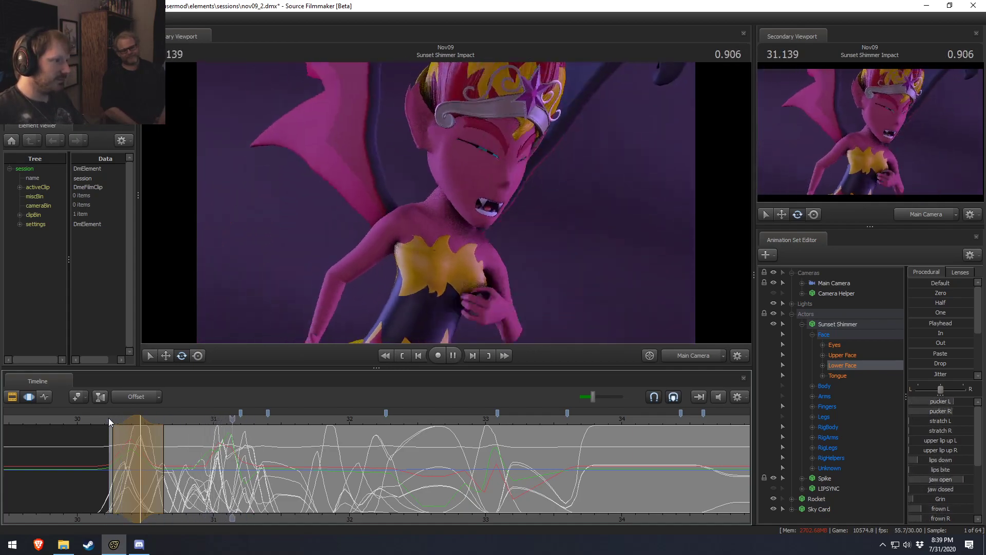
key("space")
Place a short time selection around 31.9 s, increase the Lower Face stretch there, and play the change.
left_click_drag(332, 477, 309, 475)
left_click_drag(330, 476, 335, 478)
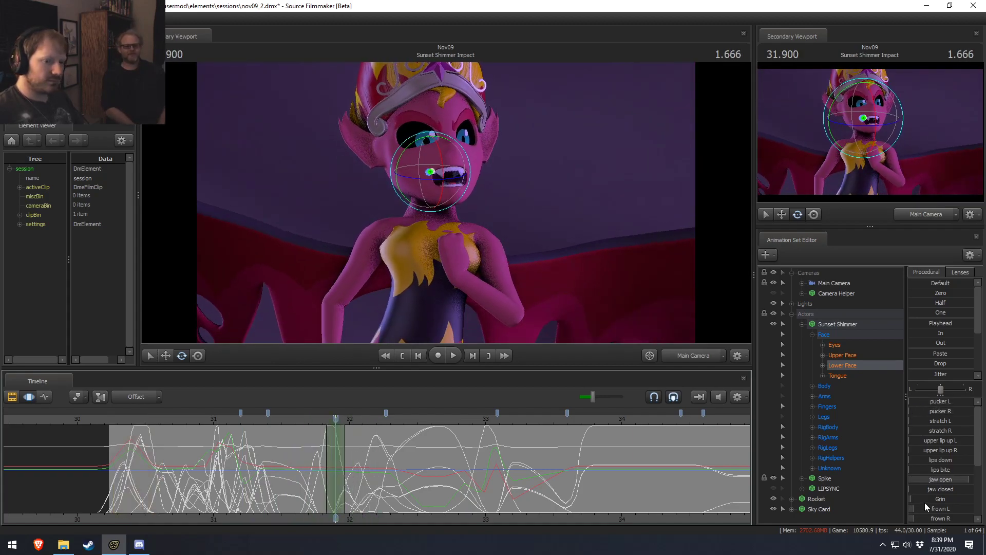
left_click_drag(941, 430, 958, 421)
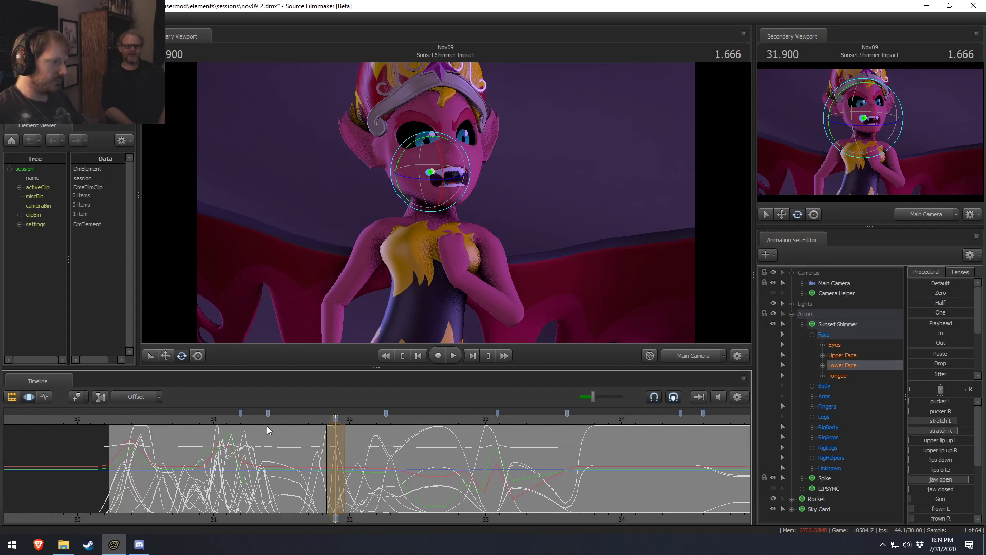
key("space")
Place a short time selection centred on 32.3 s and increase the mouth's stretch L and stretch R there.
left_click(384, 455)
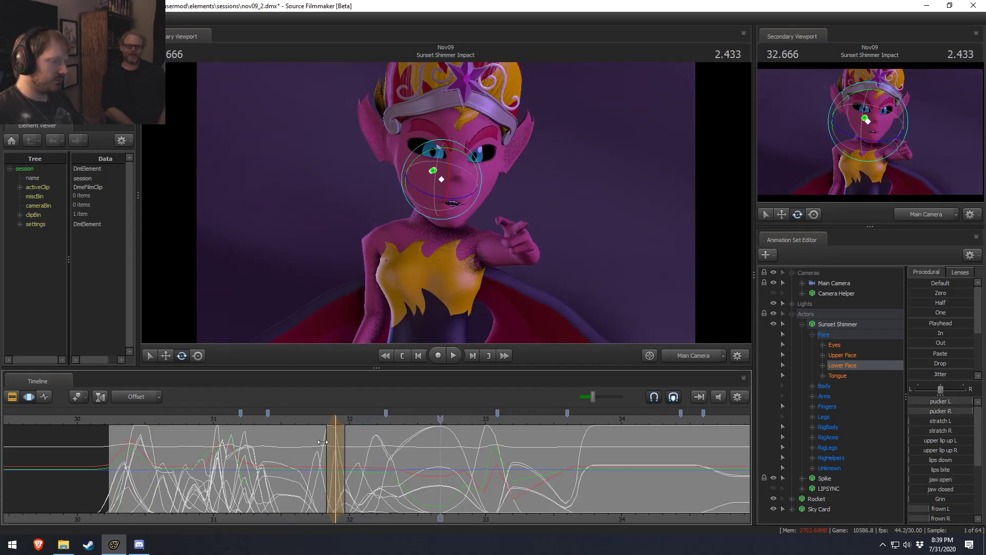
left_click(385, 455)
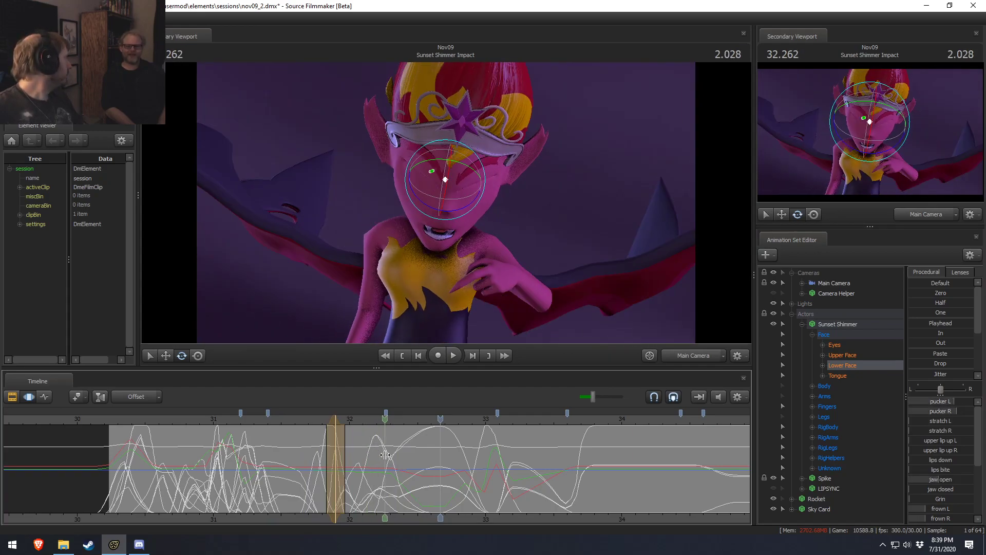
left_click(386, 454)
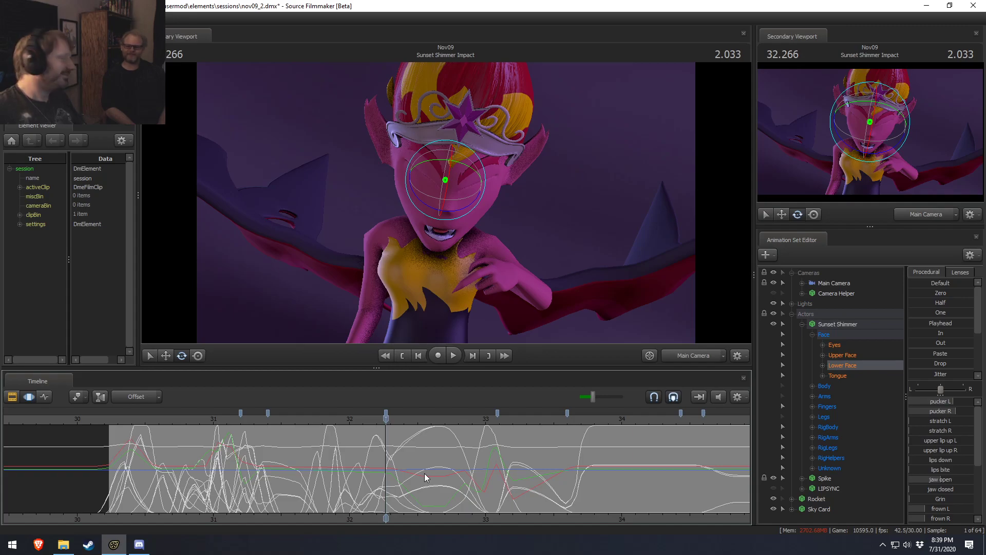
left_click(388, 471)
mouse_move(389, 472)
left_mouse_down()
mouse_move(400, 471)
mouse_move(390, 478)
left_mouse_up()
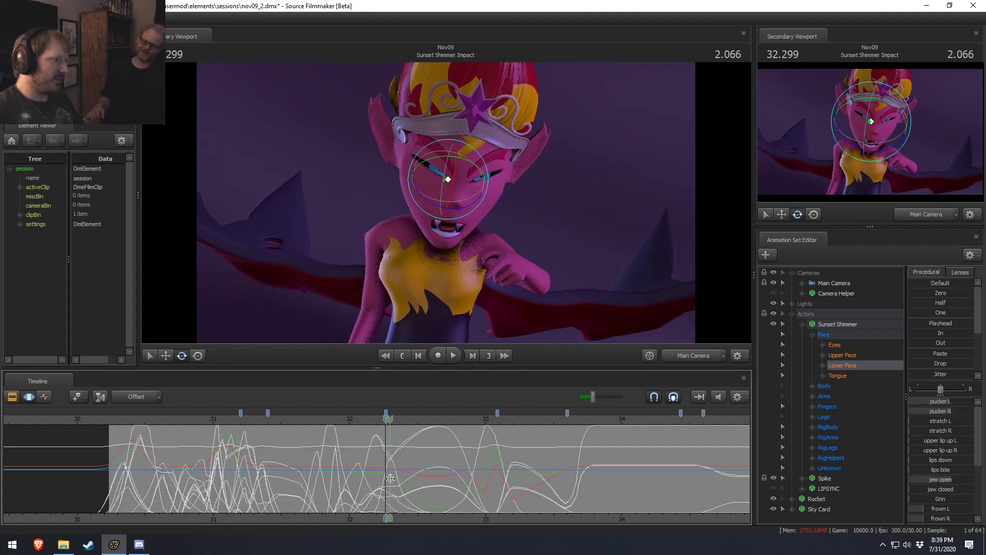
scroll(390, 478, "up", 3, "shift")
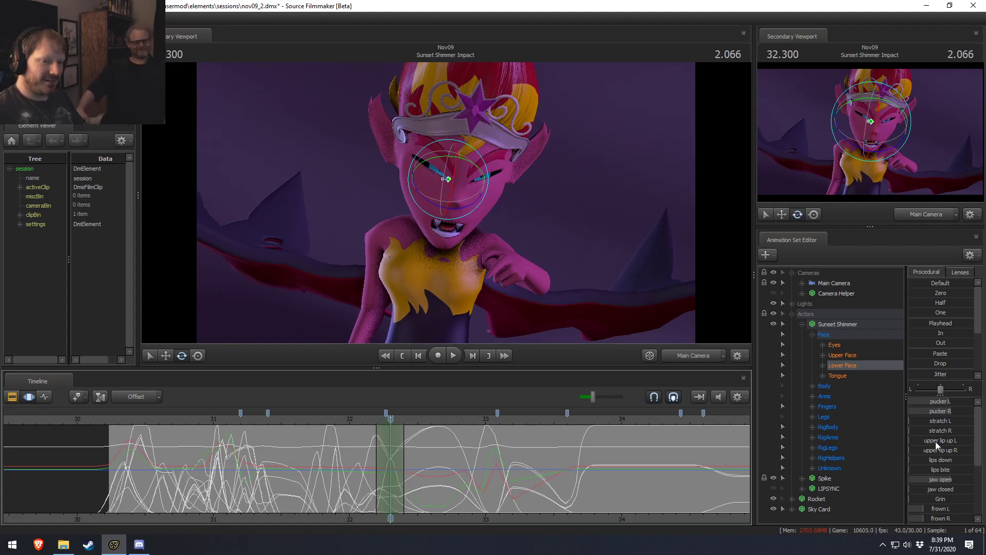
mouse_move(937, 435)
left_mouse_down()
mouse_move(946, 428)
mouse_move(933, 420)
left_mouse_up()
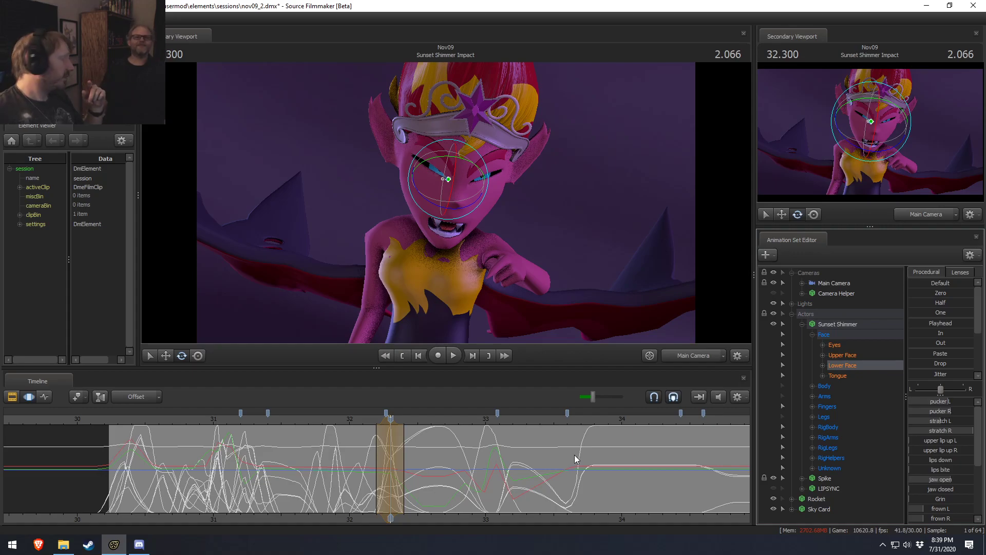
Replay the mouth motion while moving the time selection slightly earlier, to about 32.2 s, and undo the last change.
key("space")
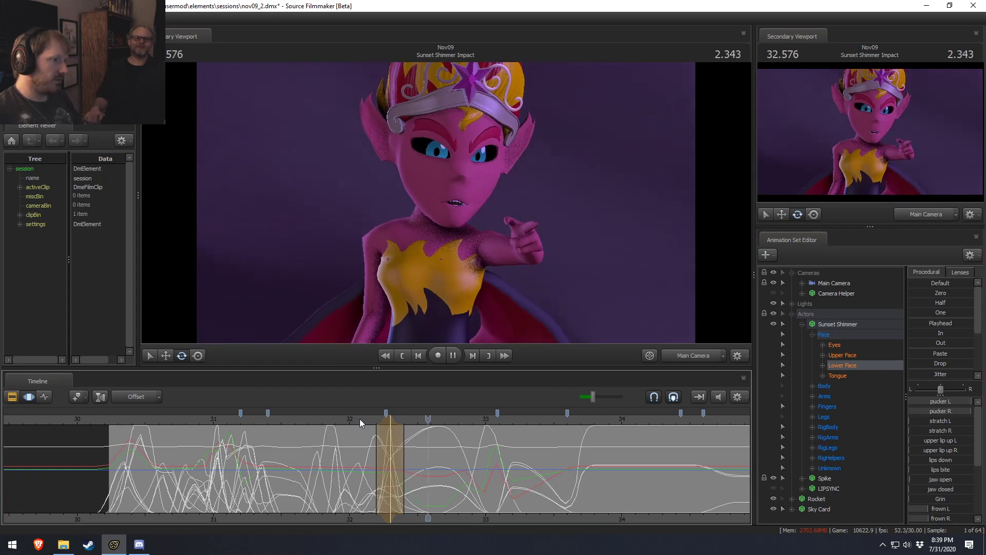
left_click(411, 448)
mouse_move(411, 448)
left_mouse_down()
mouse_move(382, 442)
mouse_move(384, 421)
mouse_move(376, 440)
mouse_move(396, 439)
left_mouse_up()
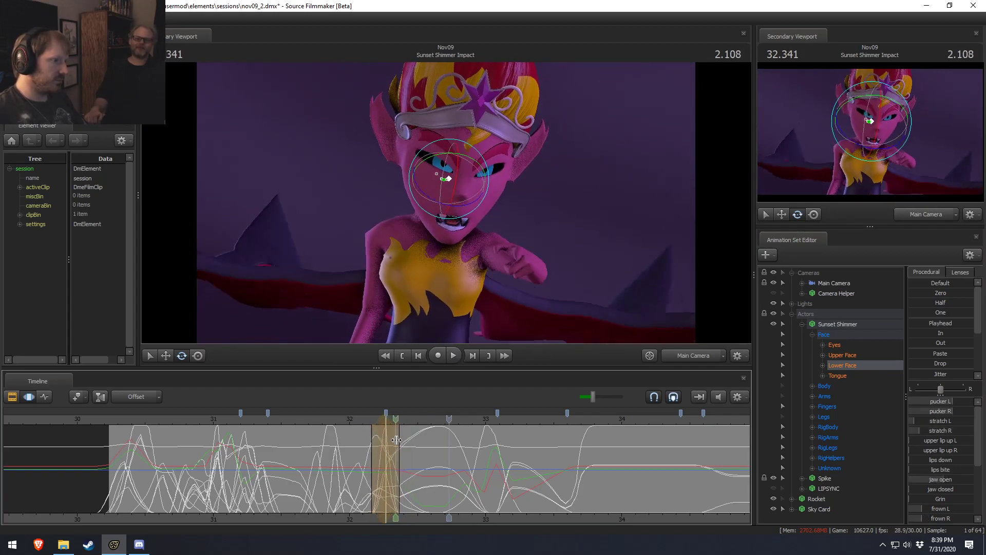
key("space")
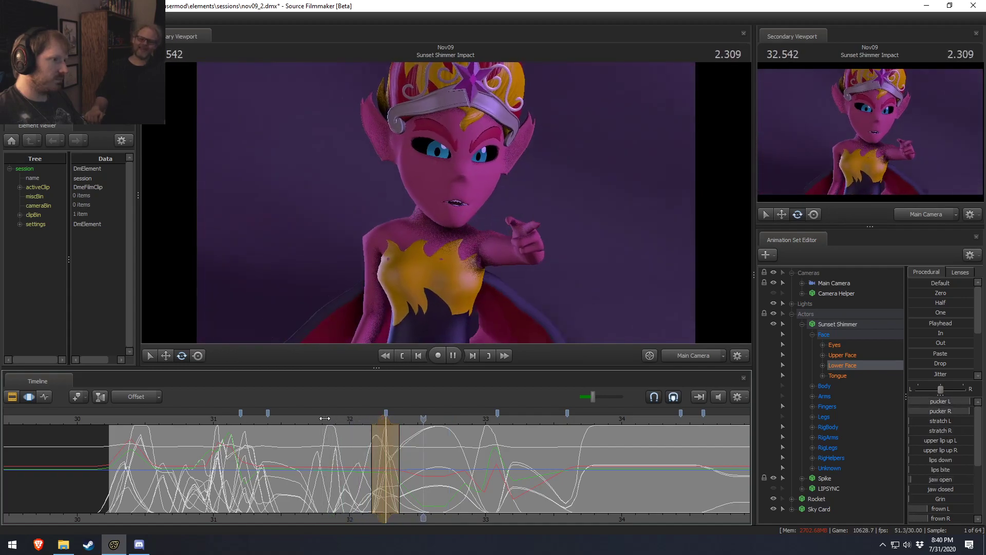
left_click(363, 442)
left_click_drag(363, 442, 468, 453)
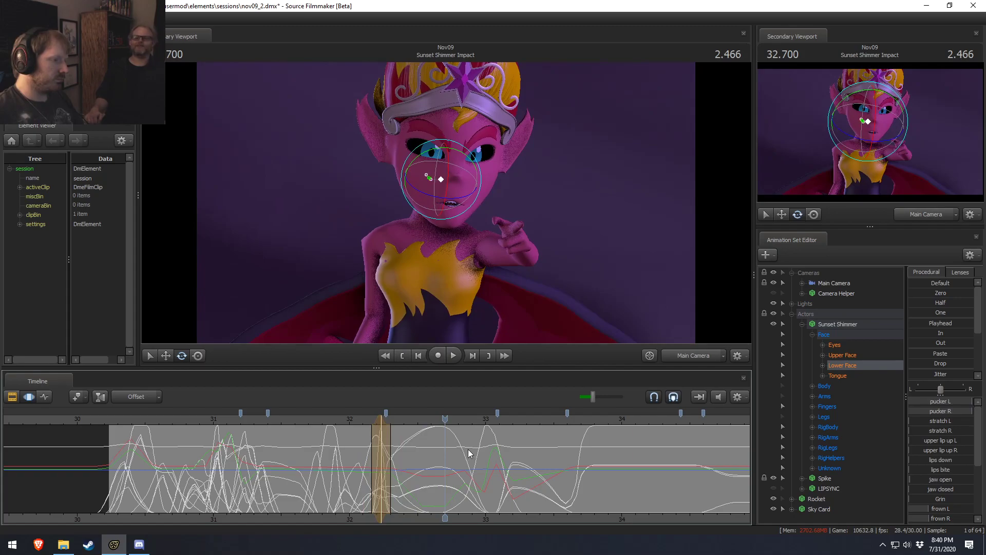
key("ctrl+z")
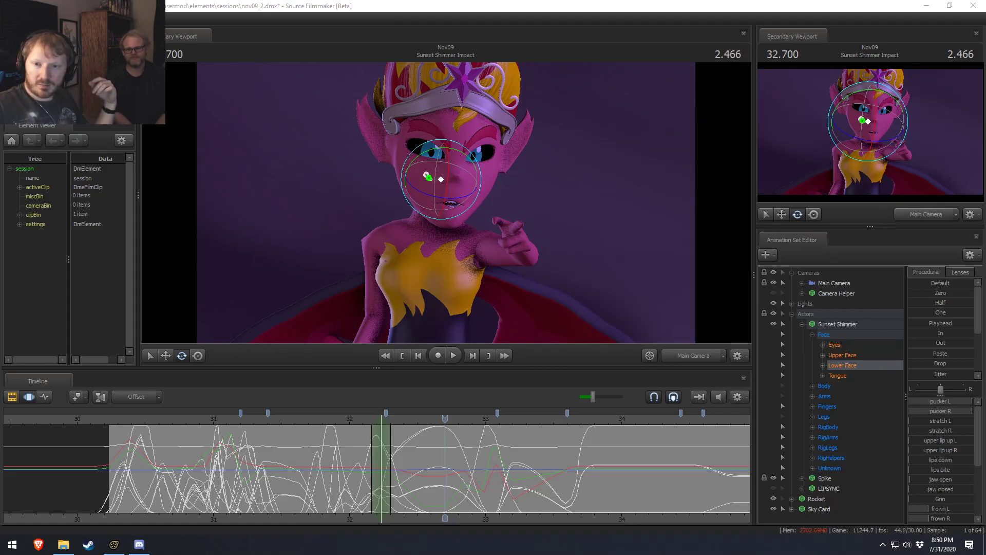
Switch to the Photobucket library in the browser, preview the PerspectiveEffective image, and return to the bottom of library page 18.
key("alt+Tab")
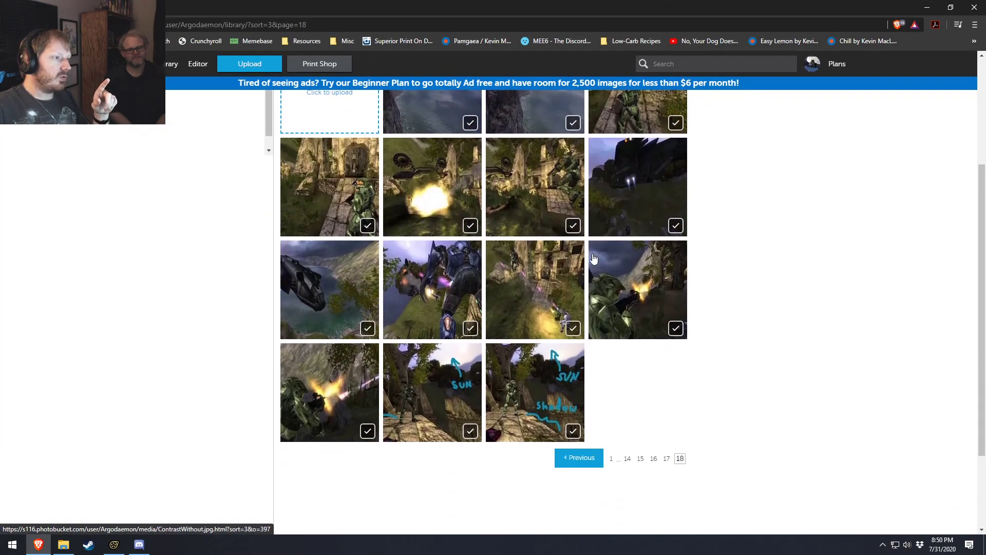
left_click(537, 175)
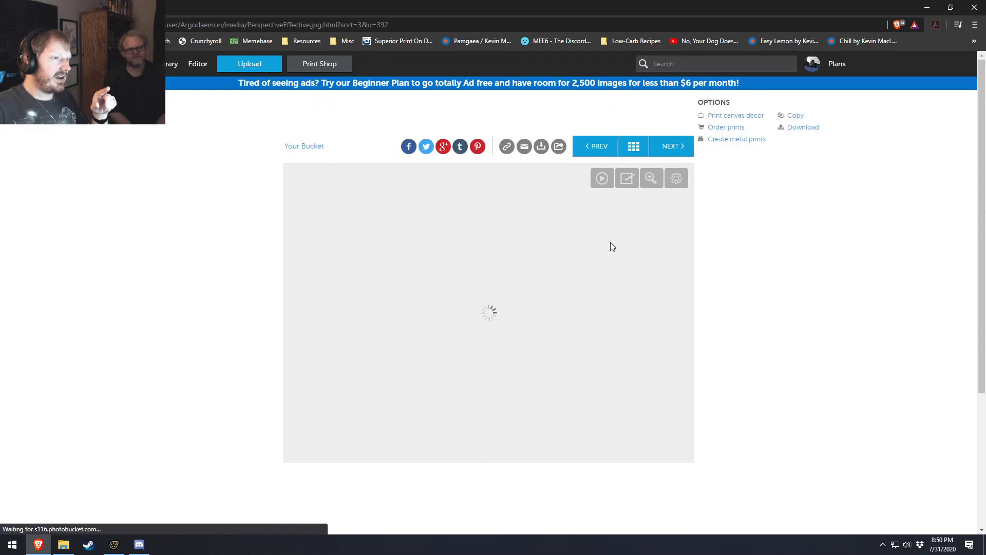
key("alt+Left")
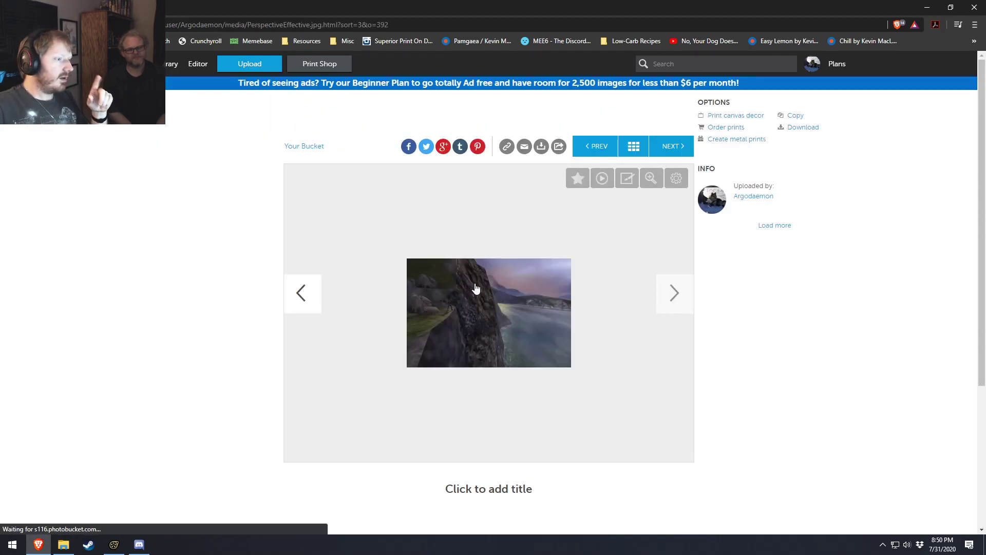
scroll(596, 401, "down", 3)
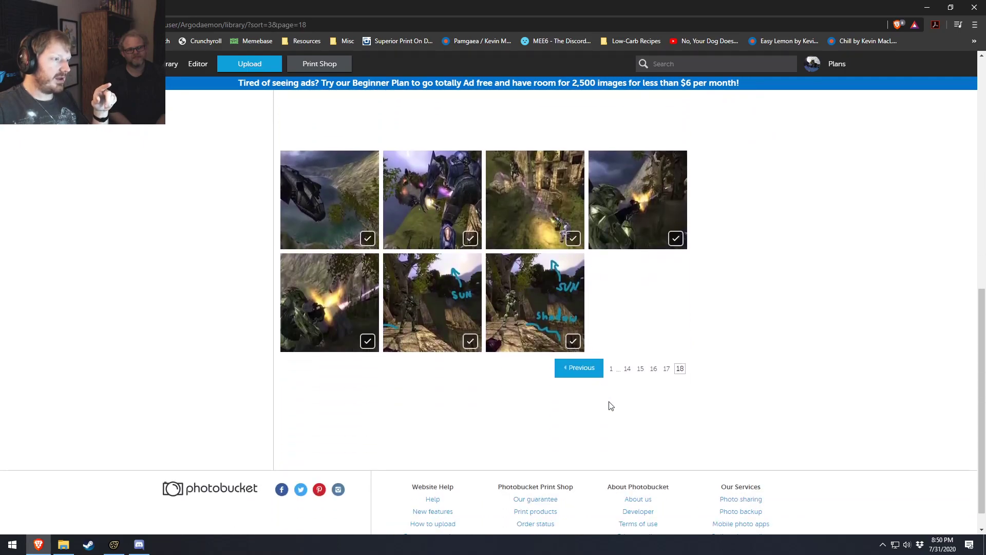
Open library page 17 and look over its game screenshots and composition examples.
left_click(597, 368)
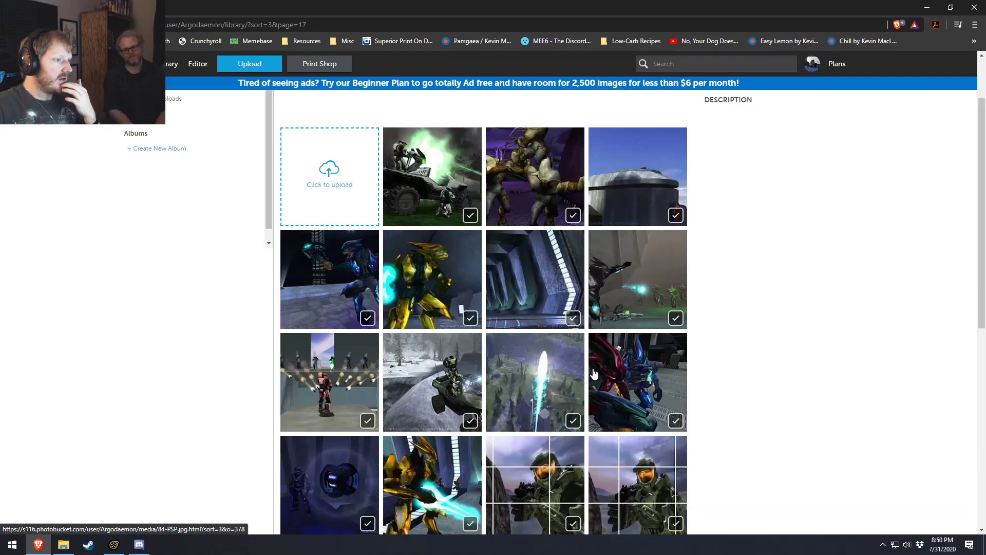
scroll(601, 407, "down", 4)
scroll(600, 406, "down", 4)
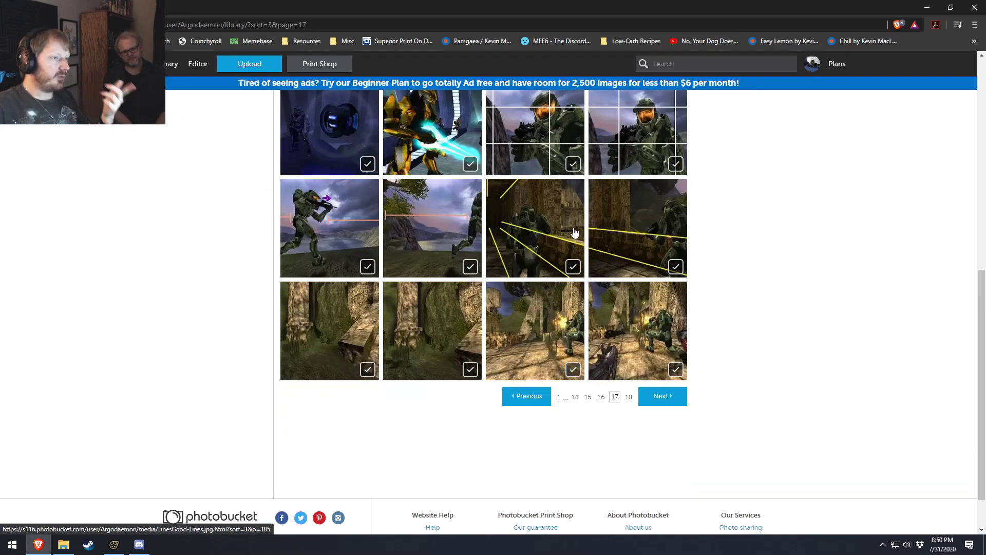
scroll(607, 253, "up", 2)
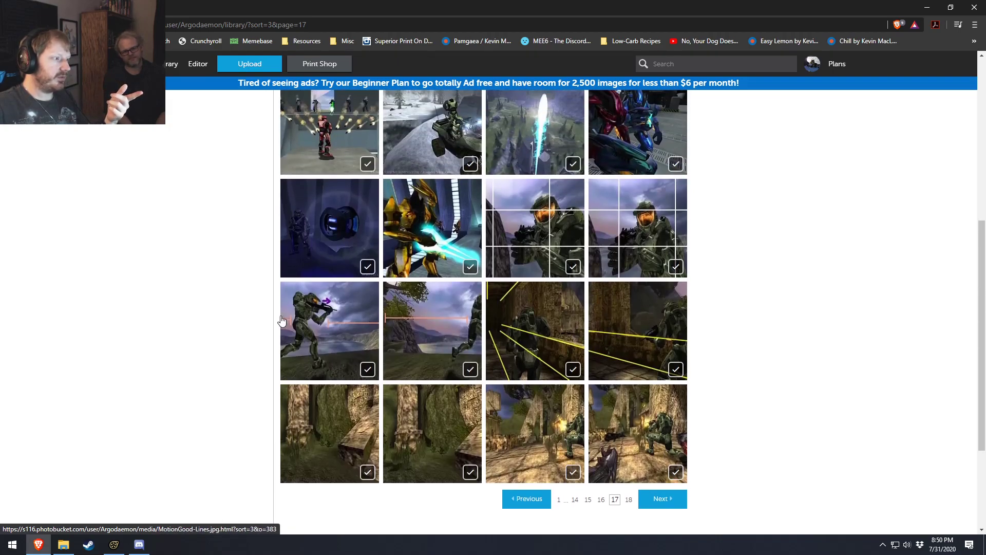
scroll(535, 462, "down", 1)
Page back through the image library from page 17 to page 13, scanning the thumbnails on the way.
left_click(540, 457)
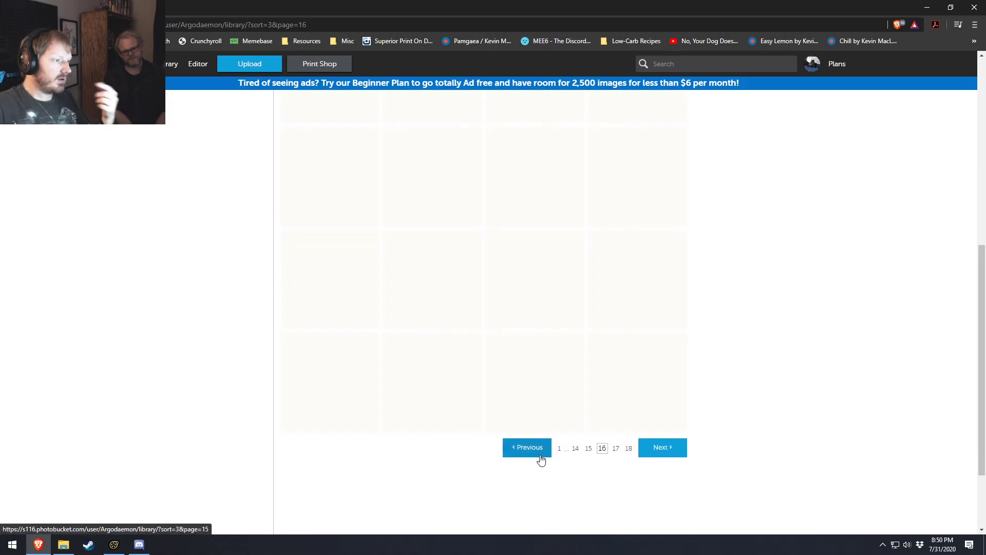
scroll(539, 442, "down", 7)
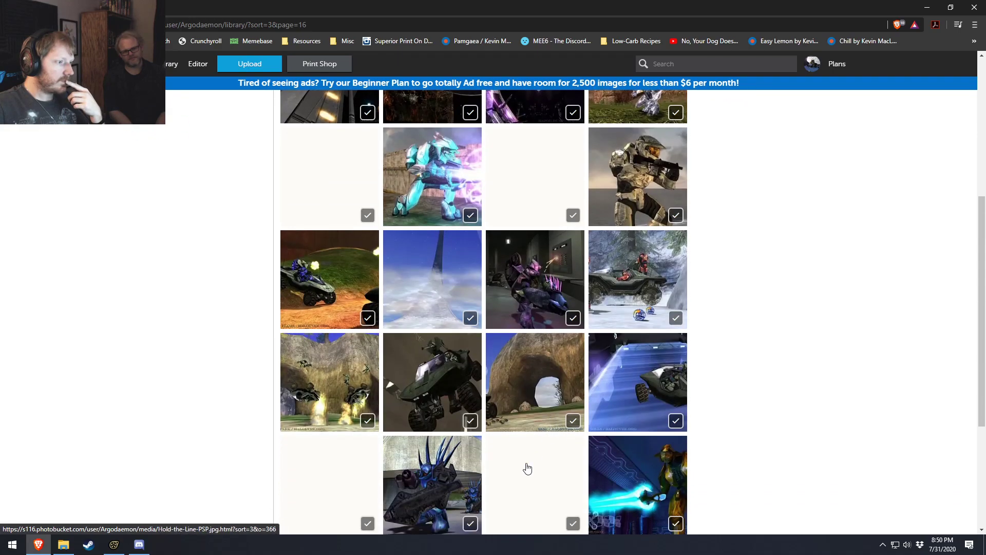
left_click(527, 396)
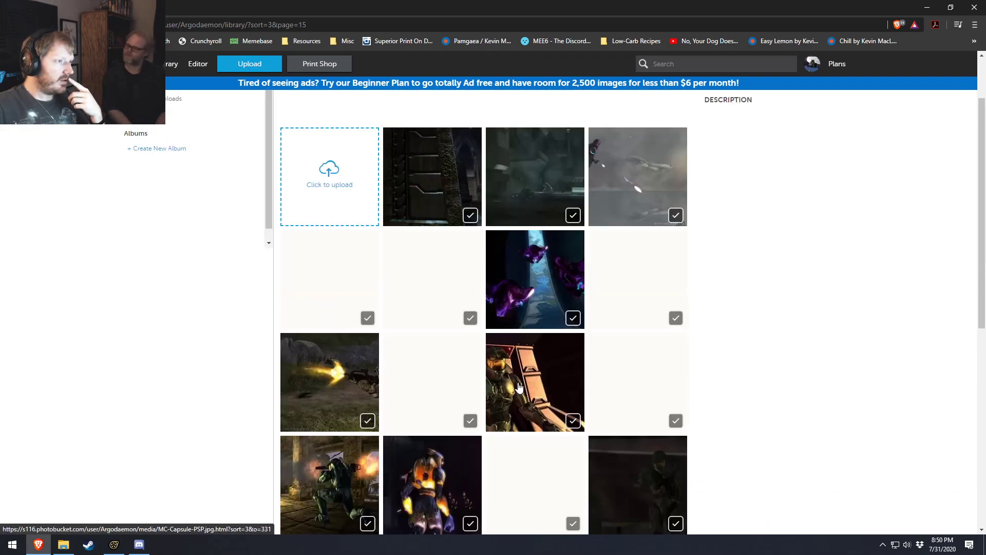
scroll(518, 382, "down", 1)
scroll(534, 388, "down", 4)
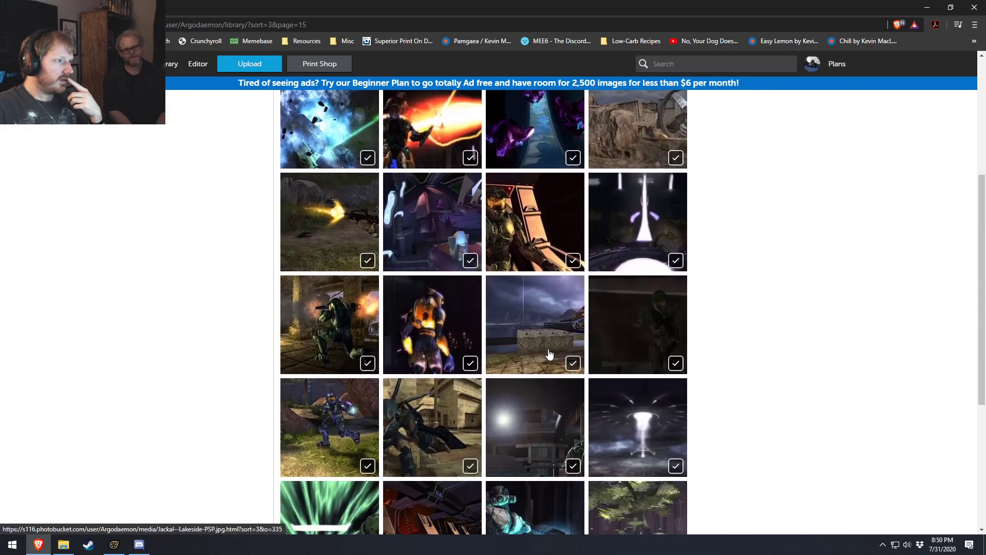
left_click(517, 502)
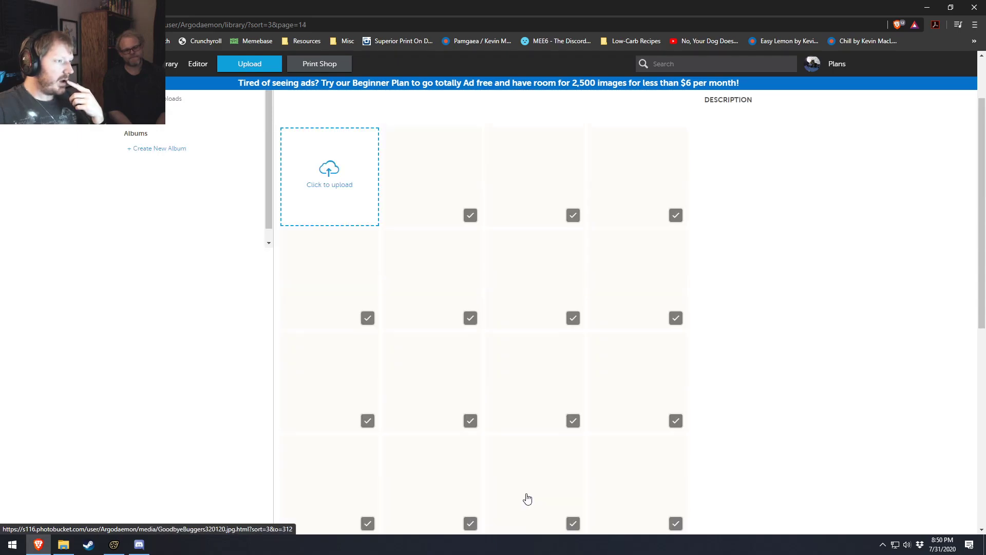
scroll(528, 492, "down", 5)
left_click(497, 501)
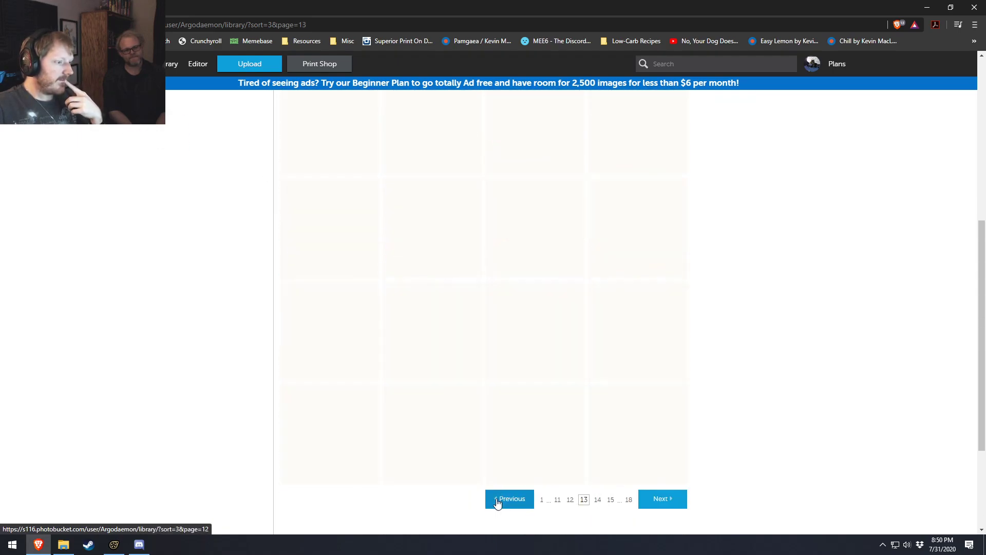
Examine the thumbnails on library page 13 for a suitable example image.
scroll(505, 422, "down", 3)
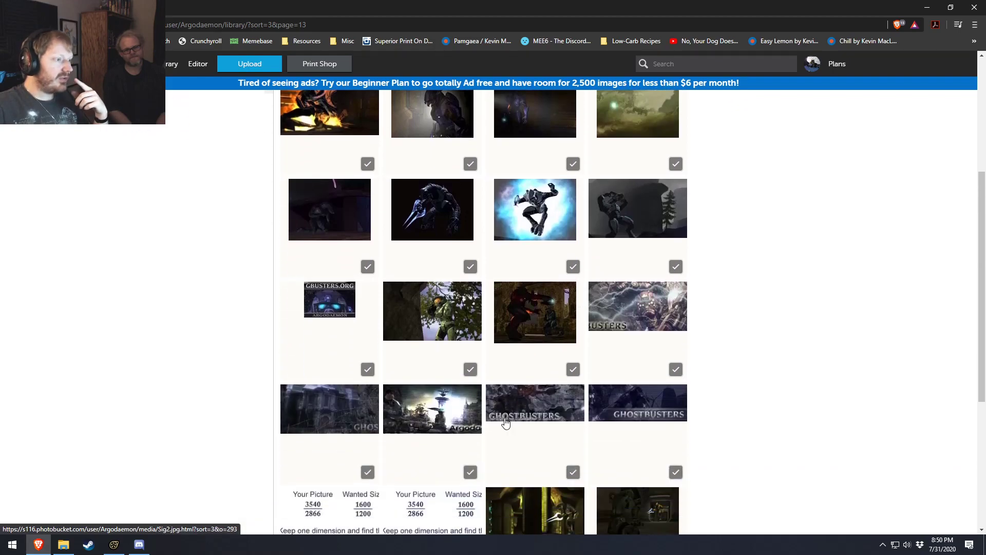
scroll(534, 427, "down", 2)
scroll(535, 456, "up", 5)
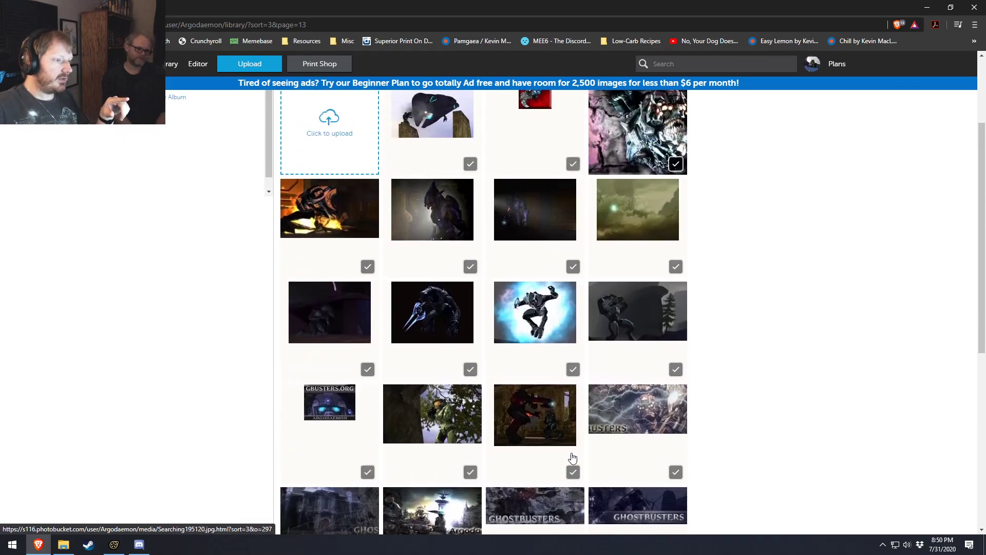
scroll(489, 422, "down", 5)
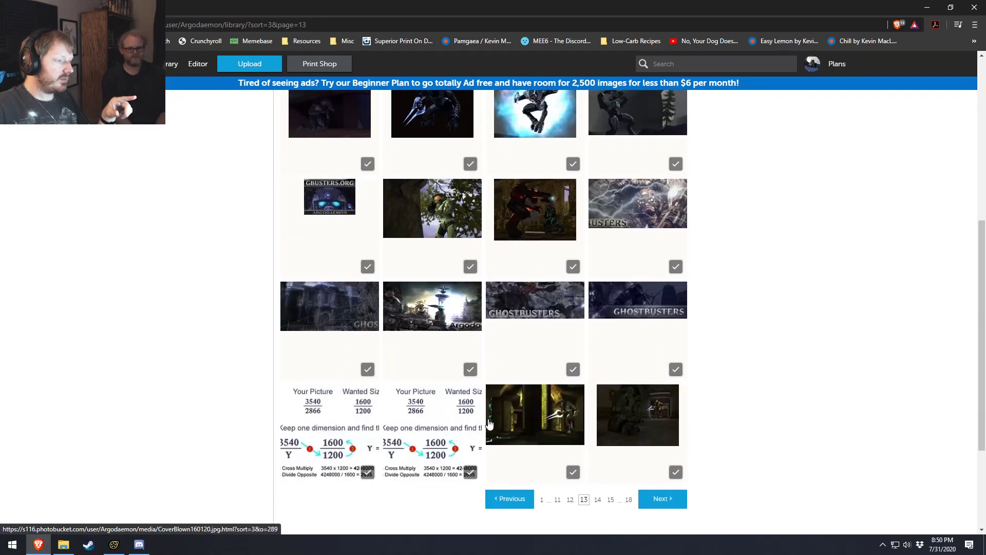
scroll(490, 429, "up", 7)
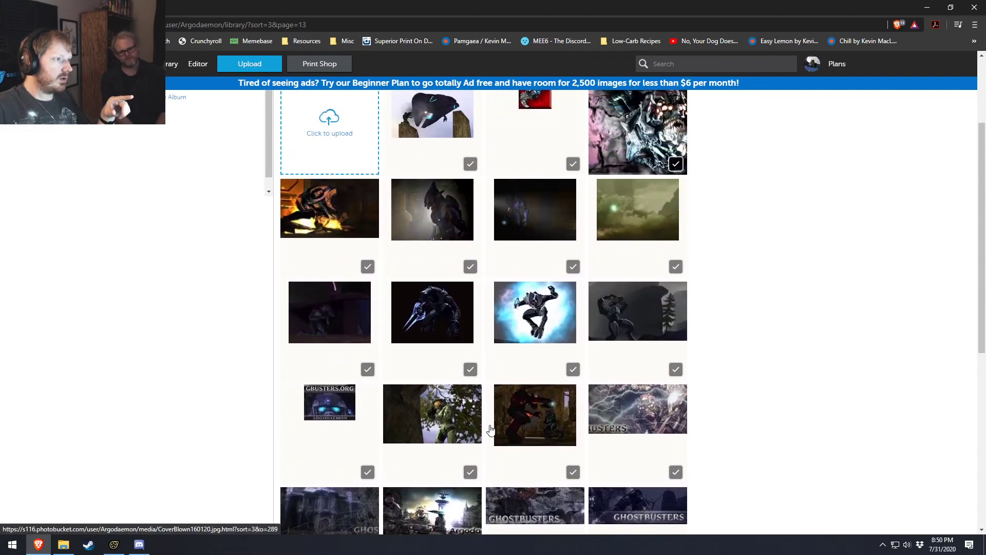
scroll(508, 431, "down", 4)
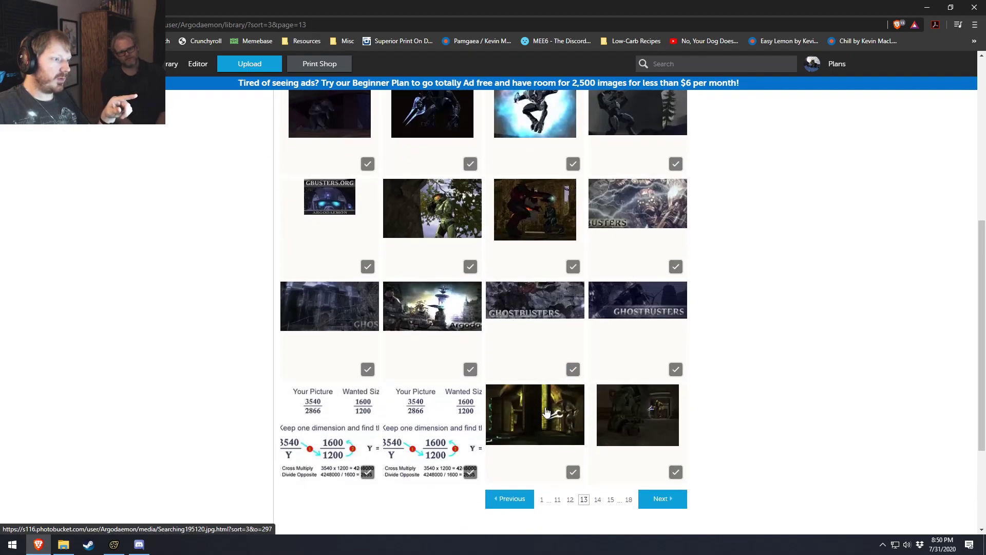
Page back through the image library from page 13 to page 9, scanning each page's thumbnails.
left_click(510, 498)
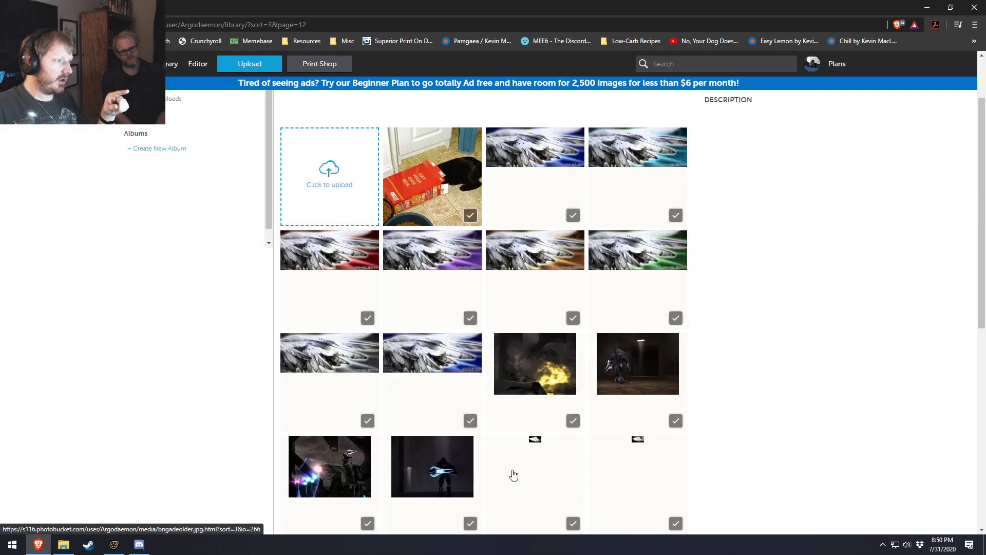
scroll(565, 413, "down", 5)
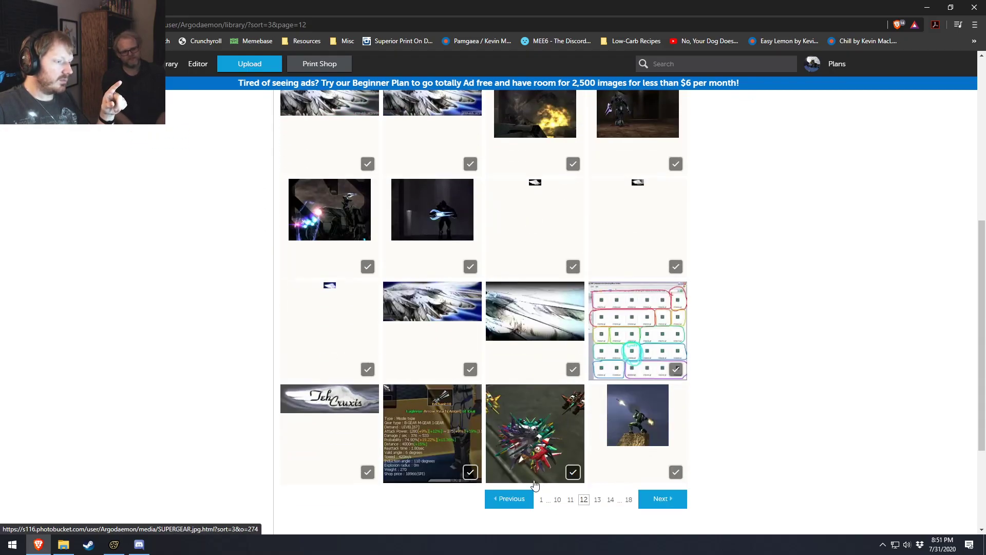
left_click(514, 499)
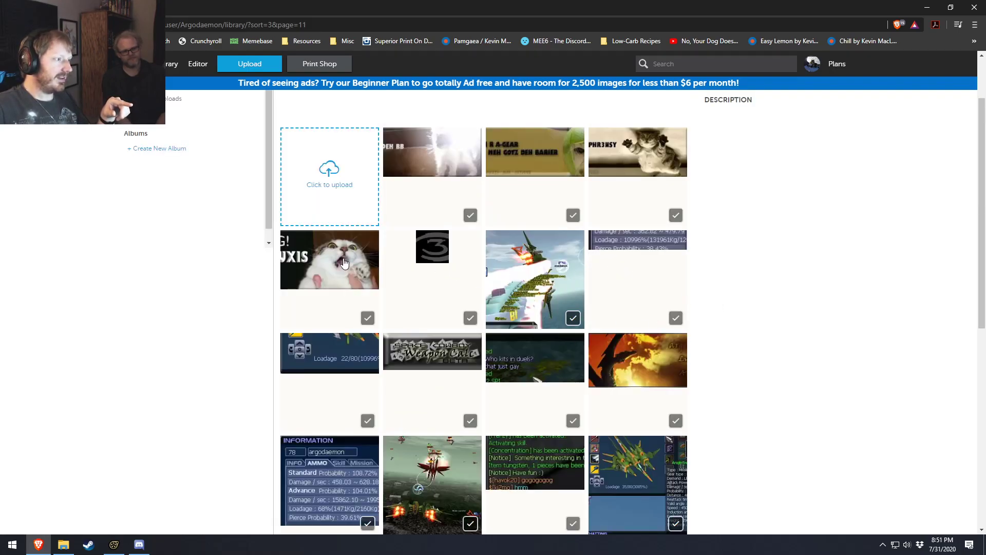
scroll(360, 288, "down", 8)
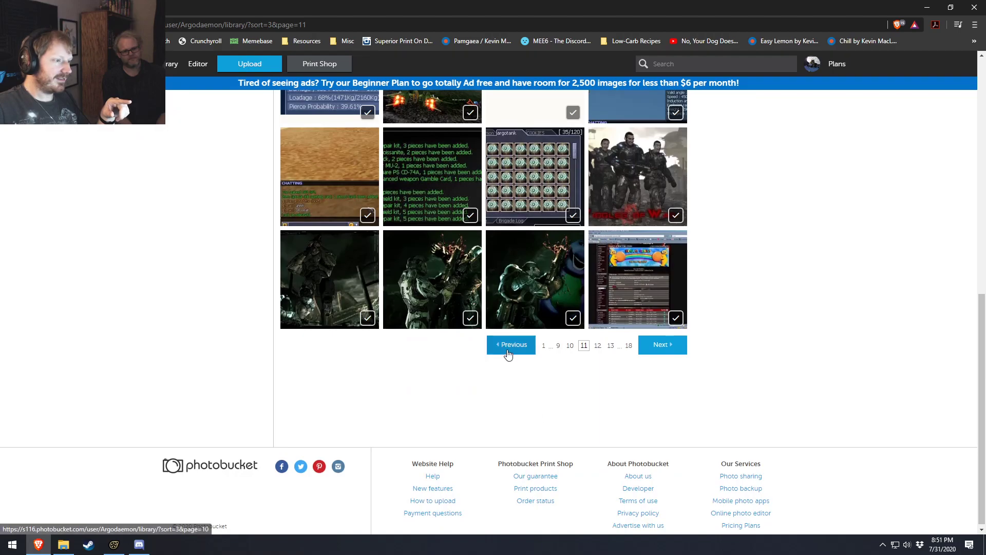
left_click(507, 354)
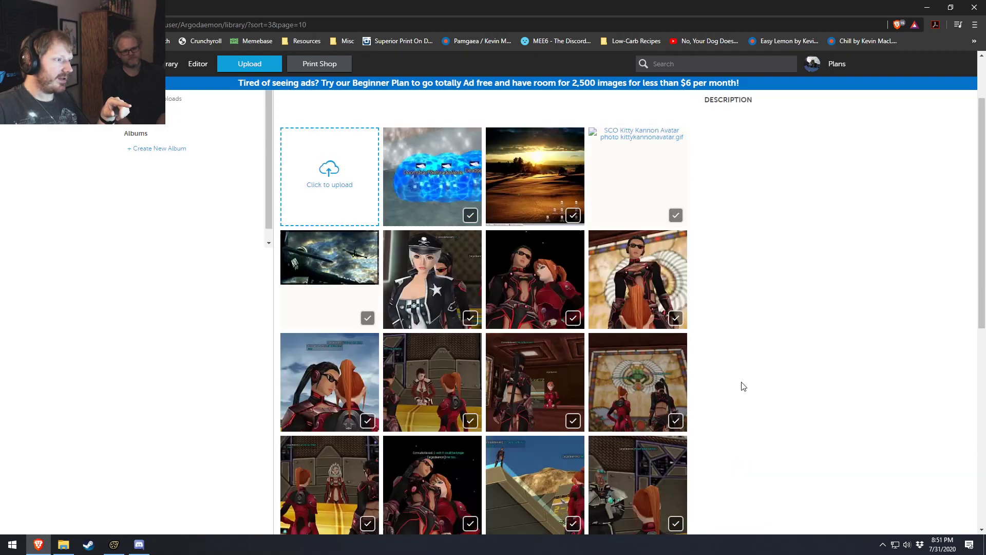
scroll(742, 385, "down", 8)
left_click(511, 401)
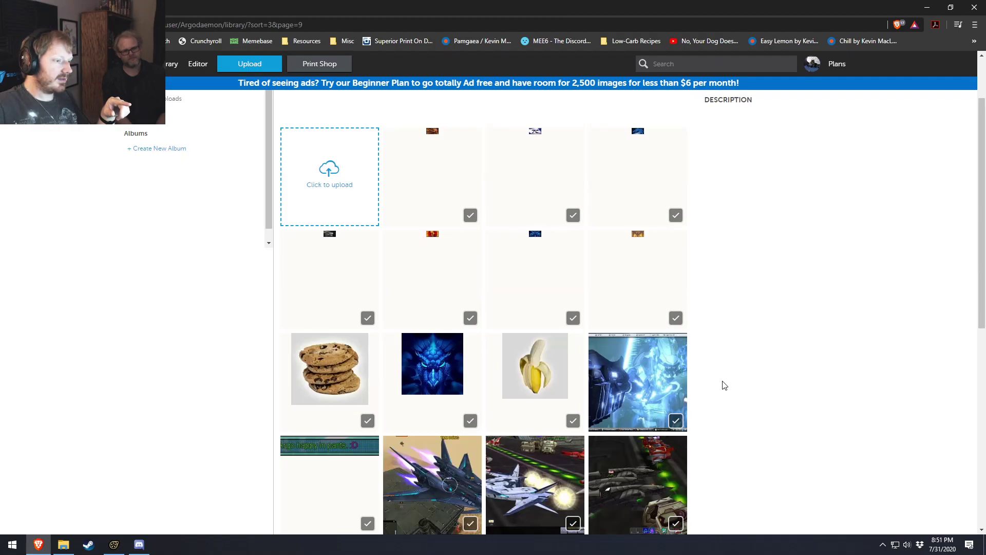
Continue back from library page 9 to page 5, checking the thumbnails for example screenshots.
scroll(652, 370, "down", 5)
left_click(518, 499)
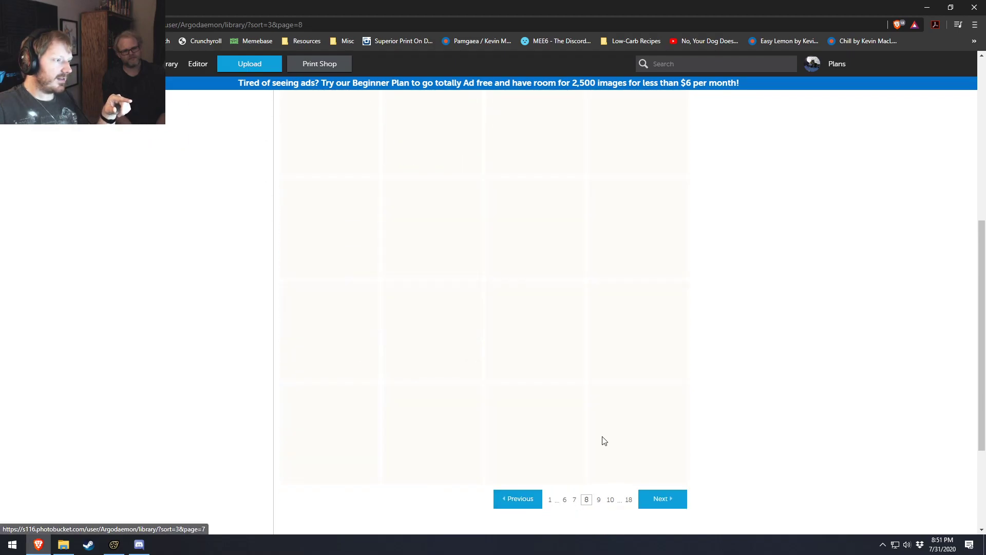
scroll(603, 444, "down", 2)
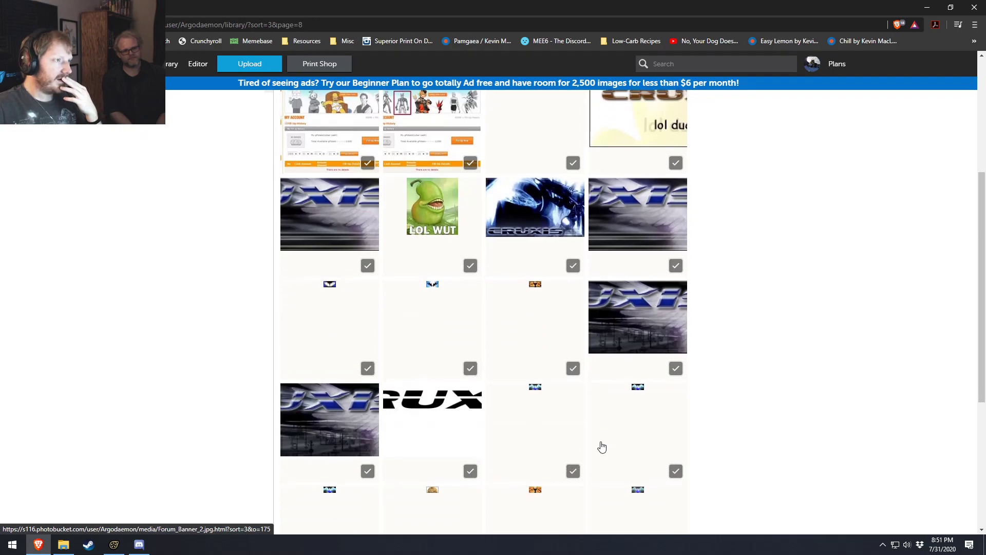
scroll(602, 447, "down", 4)
left_click(521, 397)
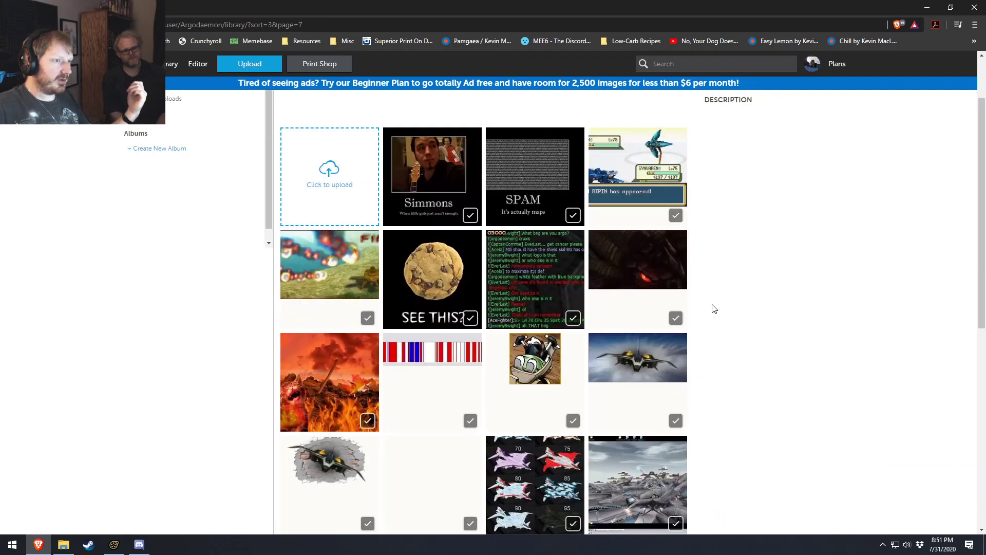
scroll(724, 314, "down", 5)
left_click(506, 501)
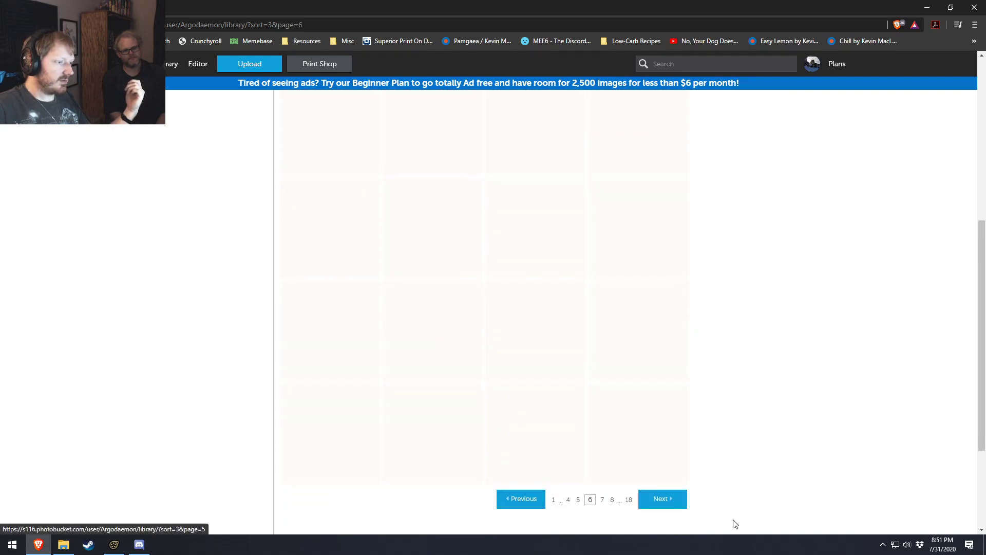
scroll(745, 452, "down", 5)
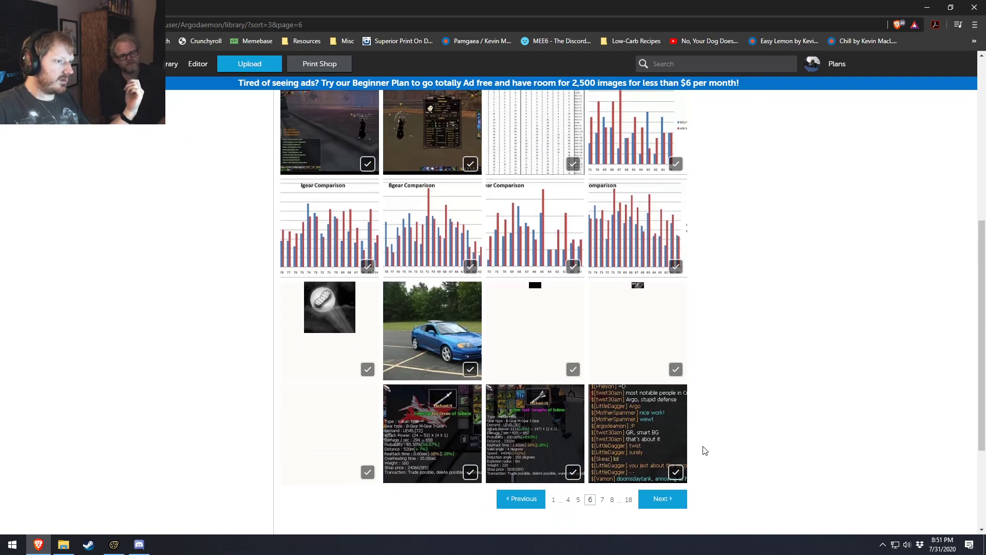
left_click(519, 500)
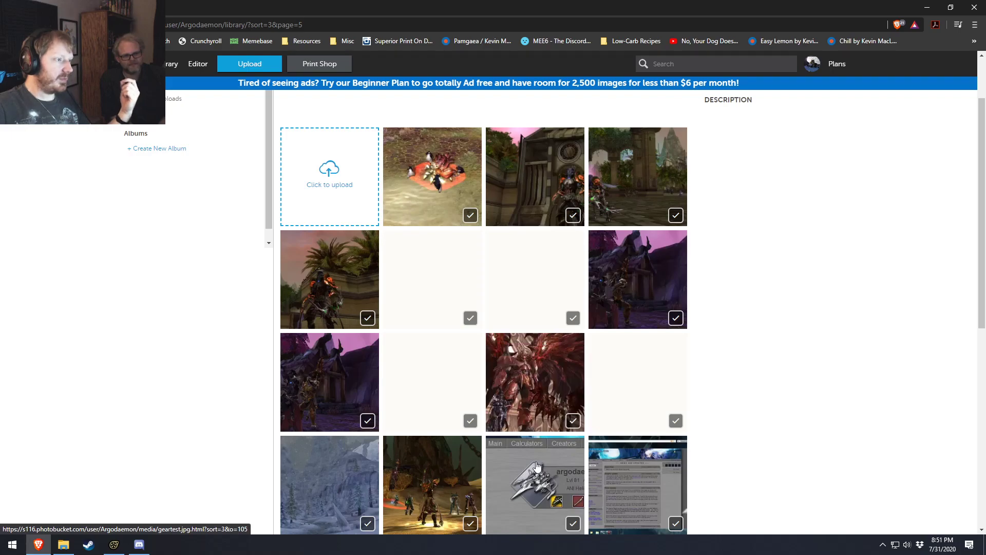
Preview the Aion0003 battle screenshot from library page 5 and return to the library.
scroll(738, 446, "down", 3)
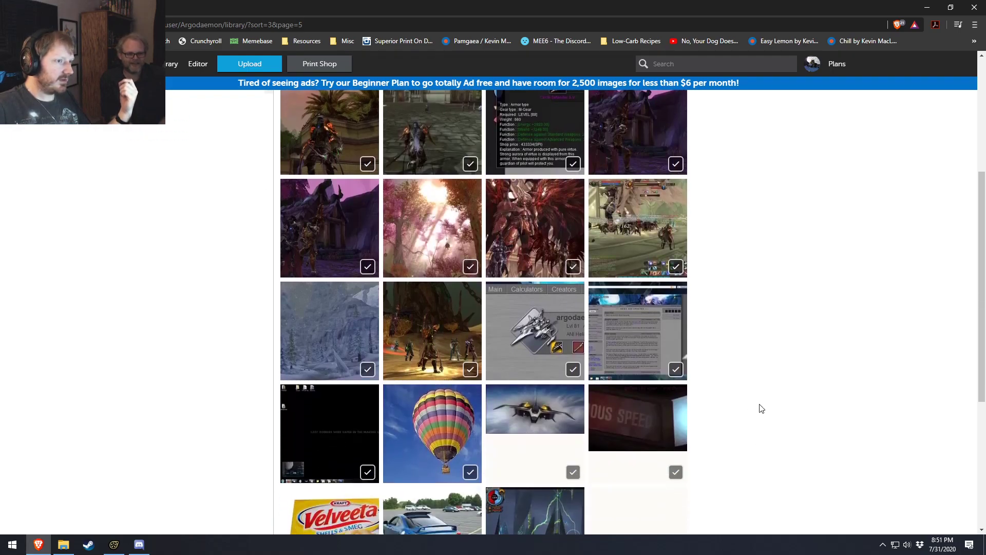
left_click(643, 233)
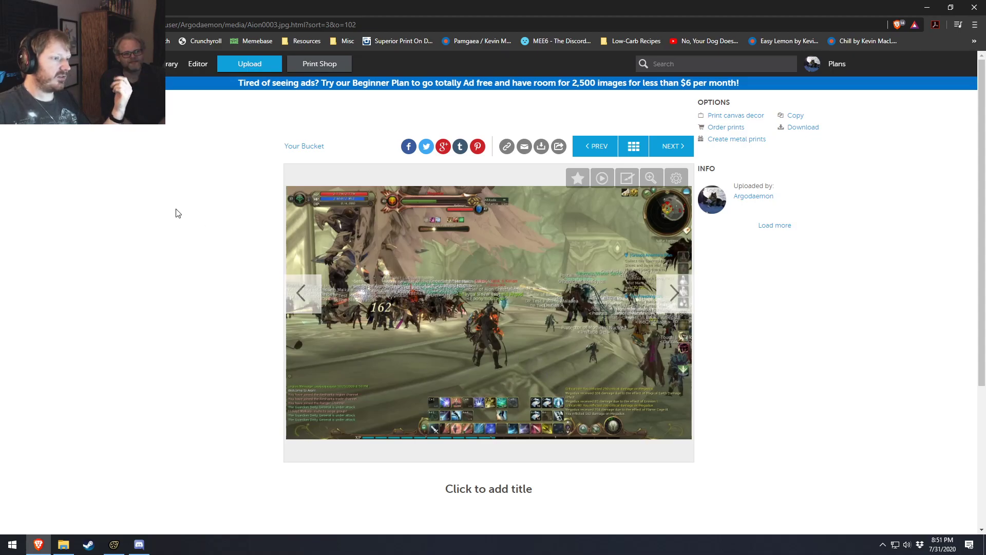
key("alt+Left")
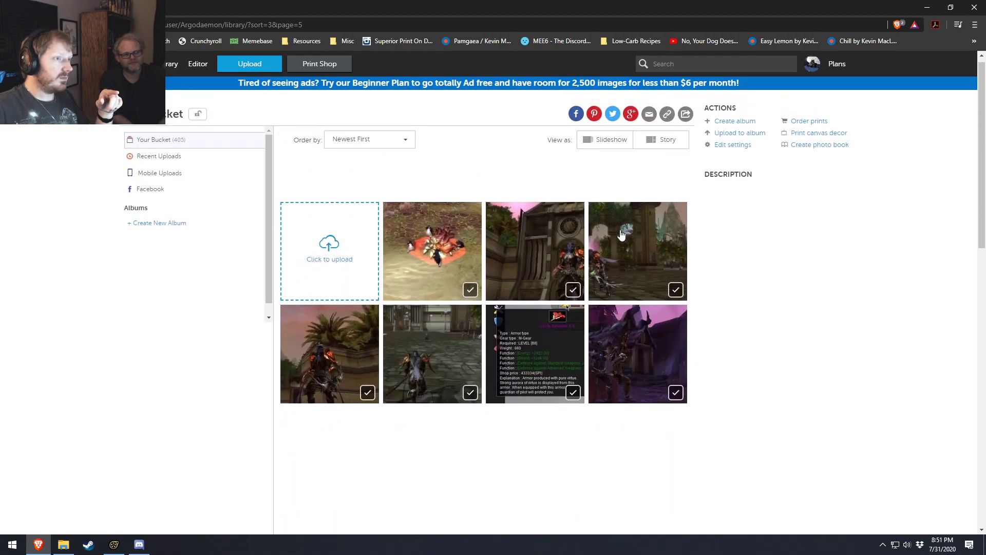
Open library page 4, preview the WTFRUN image, and return to the thumbnails.
scroll(633, 342, "down", 3)
scroll(633, 342, "down", 5)
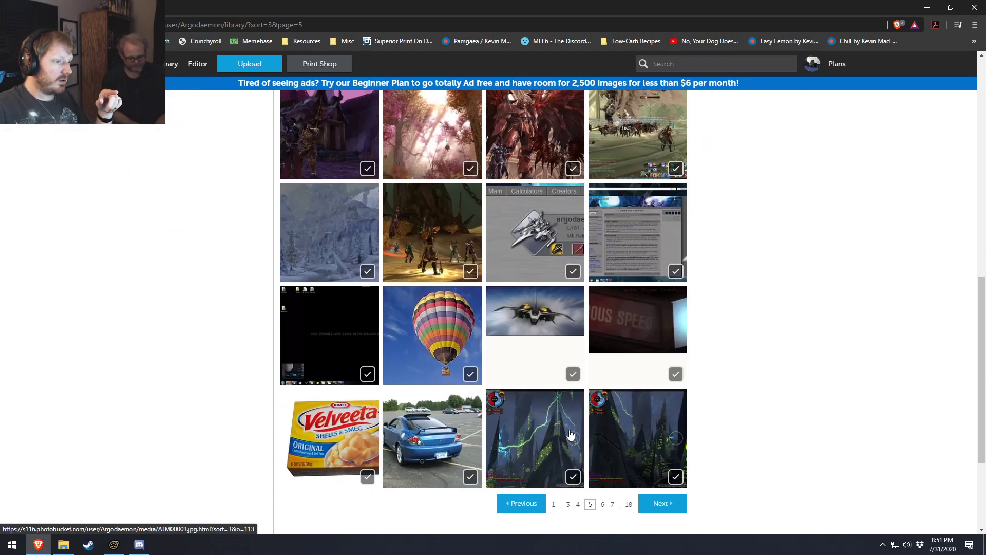
left_click(516, 502)
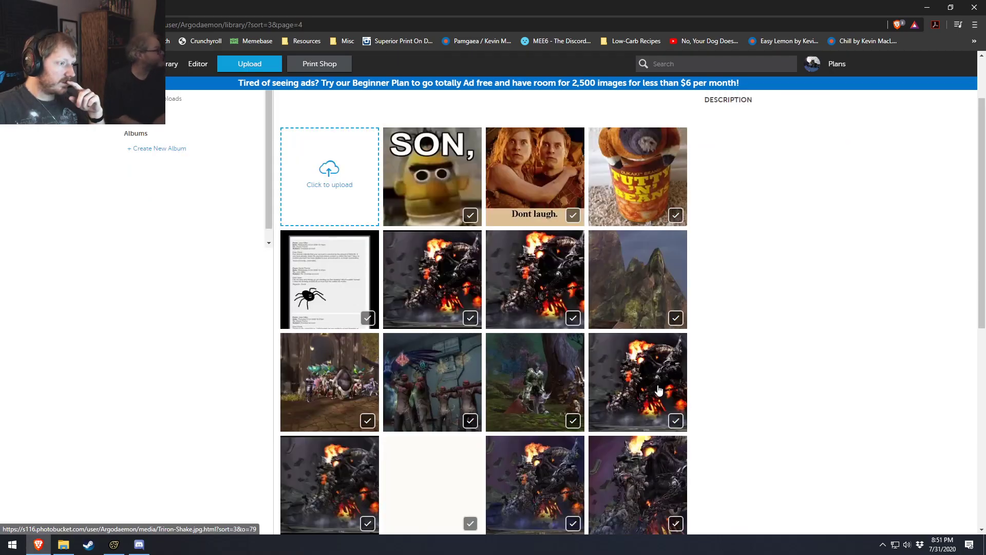
scroll(565, 398, "down", 3)
left_click(322, 387)
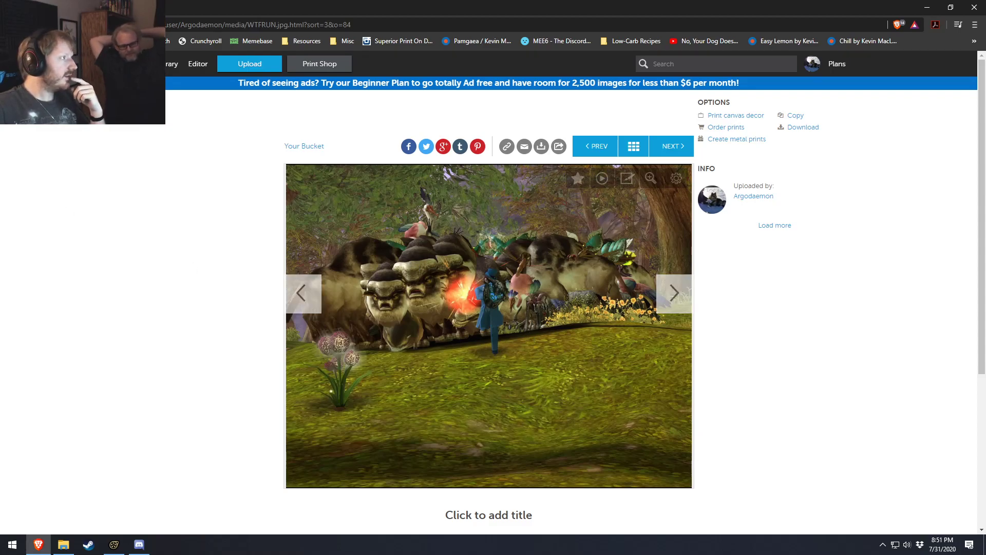
key("alt+Left")
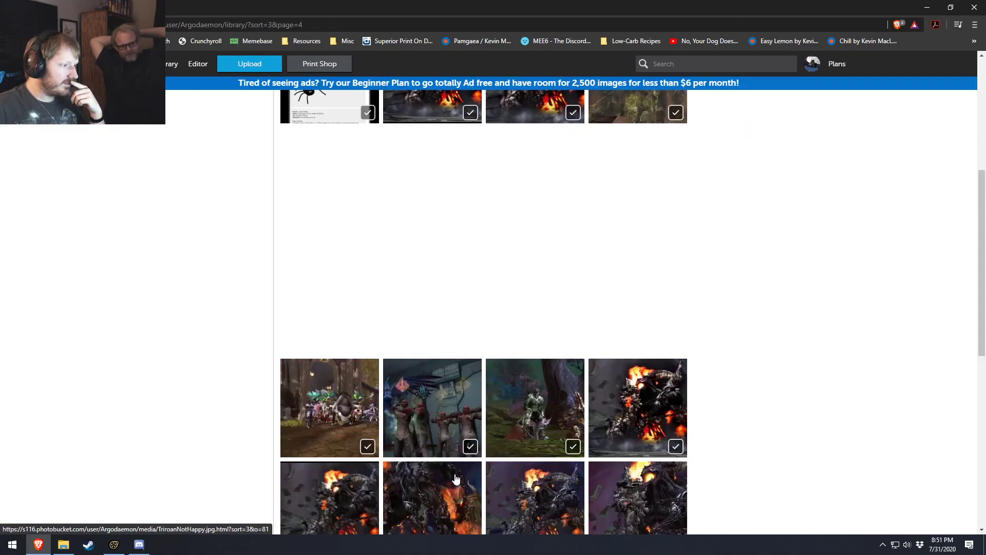
Open the Aion0080 screenshot, enlarge it to examine the whole composition, and return to library page 4.
left_click(329, 359)
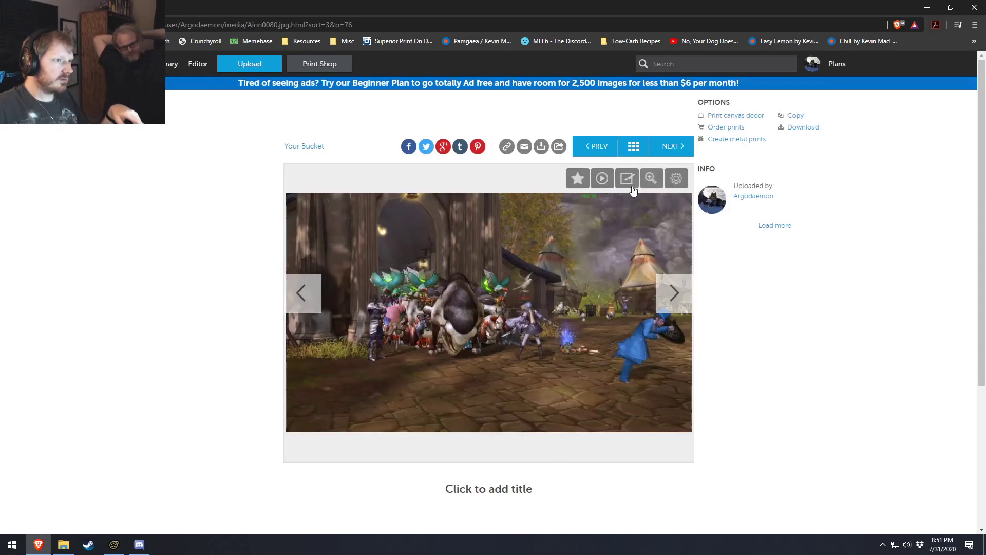
left_click(651, 178)
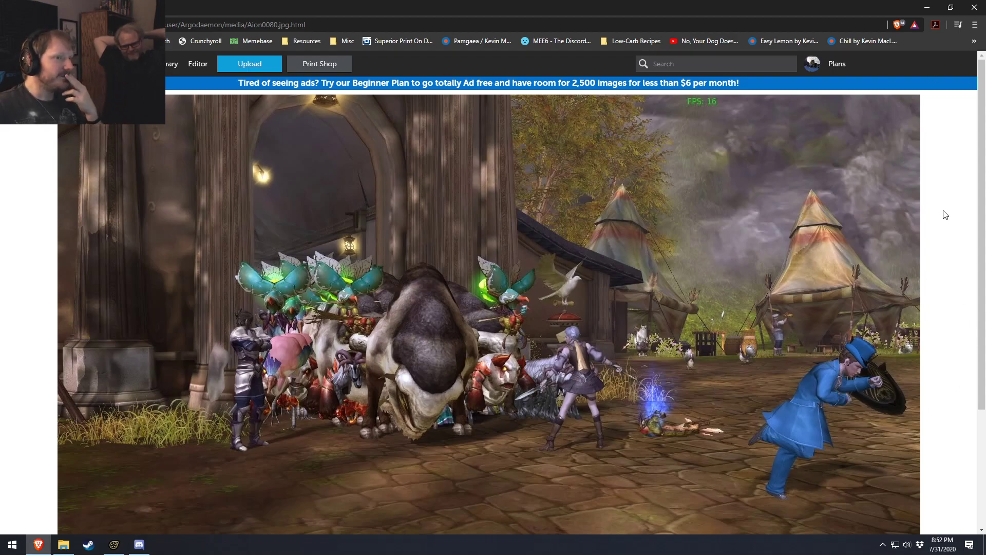
scroll(936, 200, "down", 3)
scroll(943, 283, "up", 2)
scroll(945, 334, "down", 2)
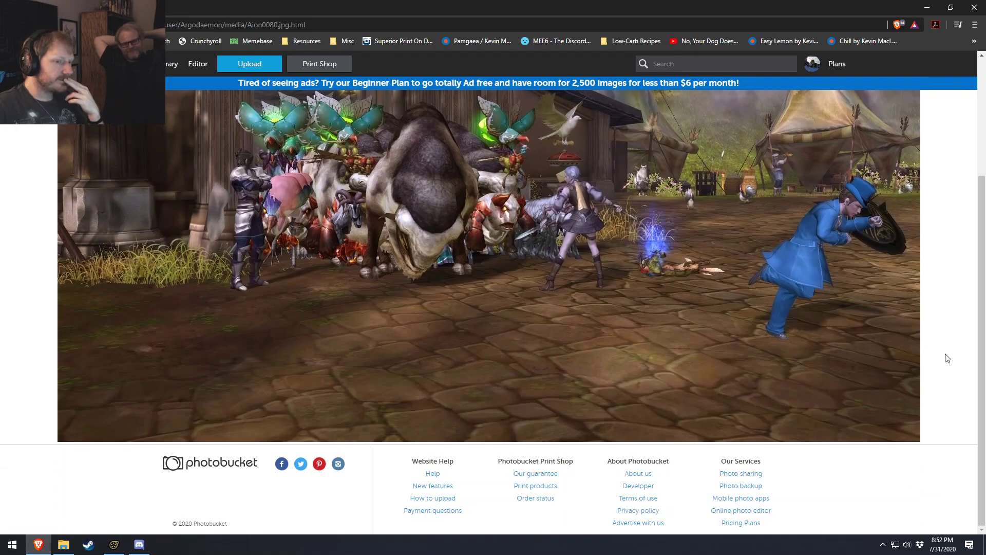
scroll(677, 268, "up", 3)
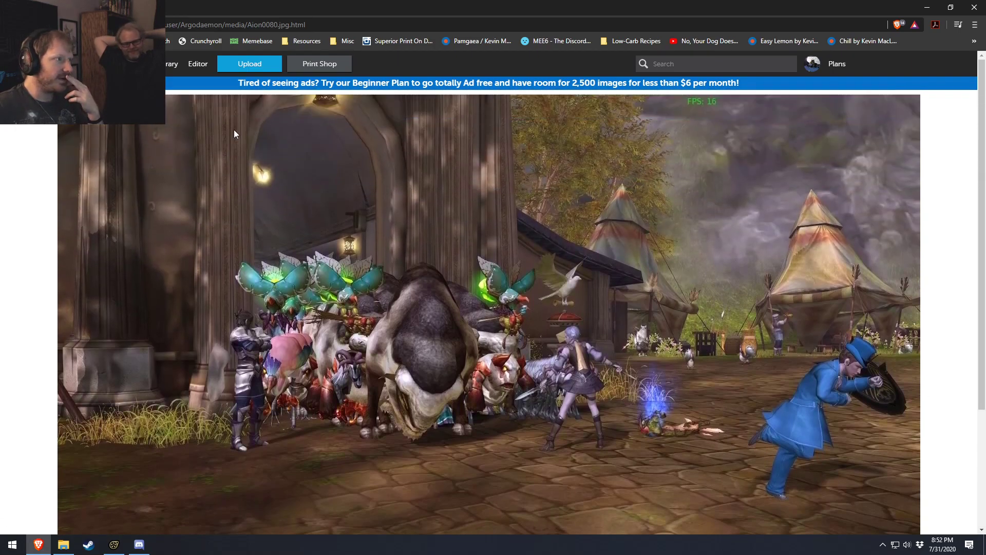
key("alt+Left")
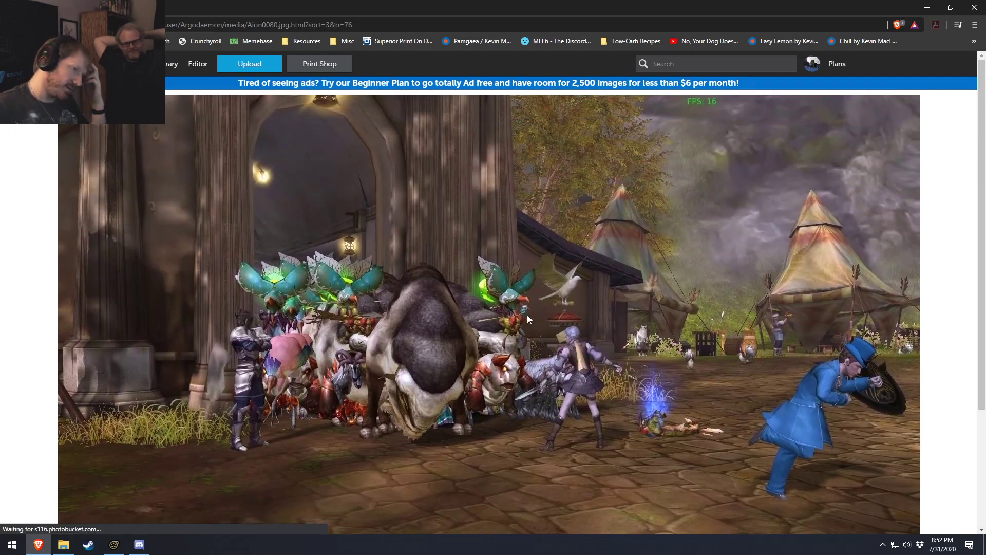
key("alt+Left")
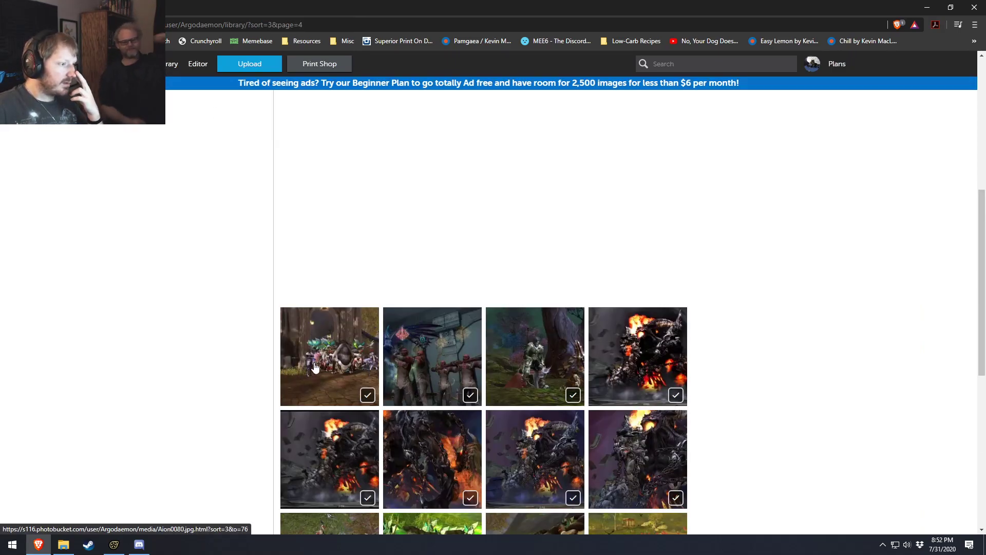
Look through the remaining thumbnails on library page 4, preview the Aion0081 screenshot, and return to the library.
scroll(406, 406, "down", 1)
scroll(405, 389, "down", 1)
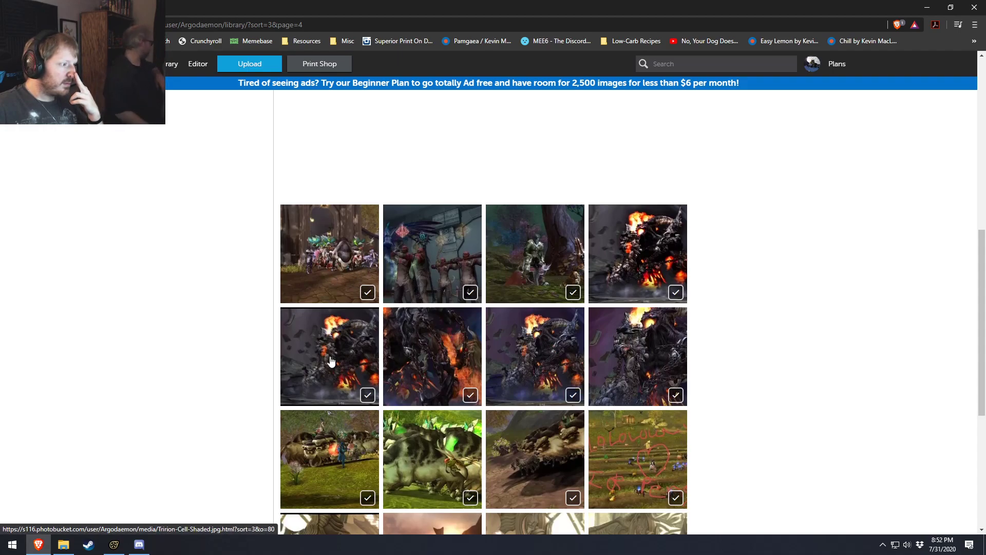
scroll(643, 420, "down", 2)
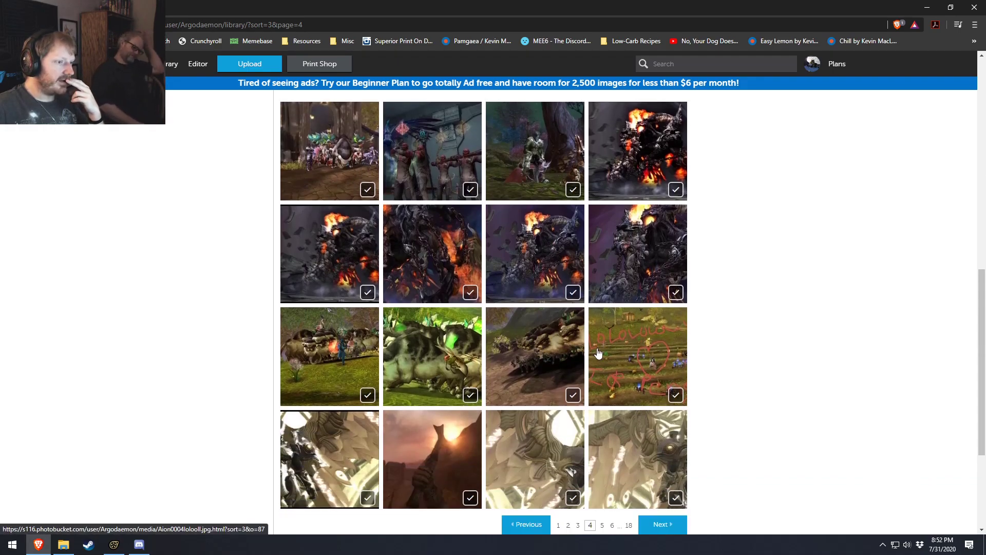
left_click(564, 361)
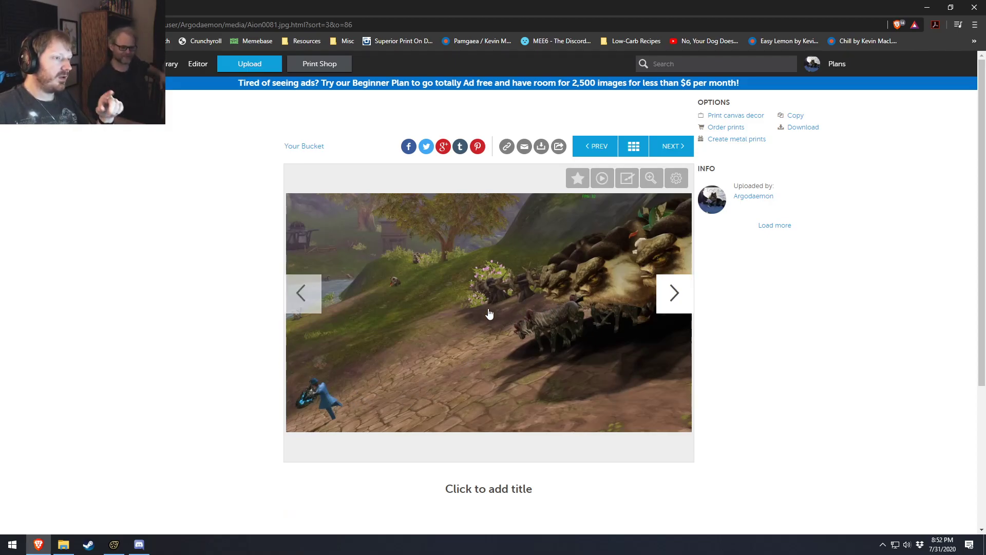
left_click(10, 25)
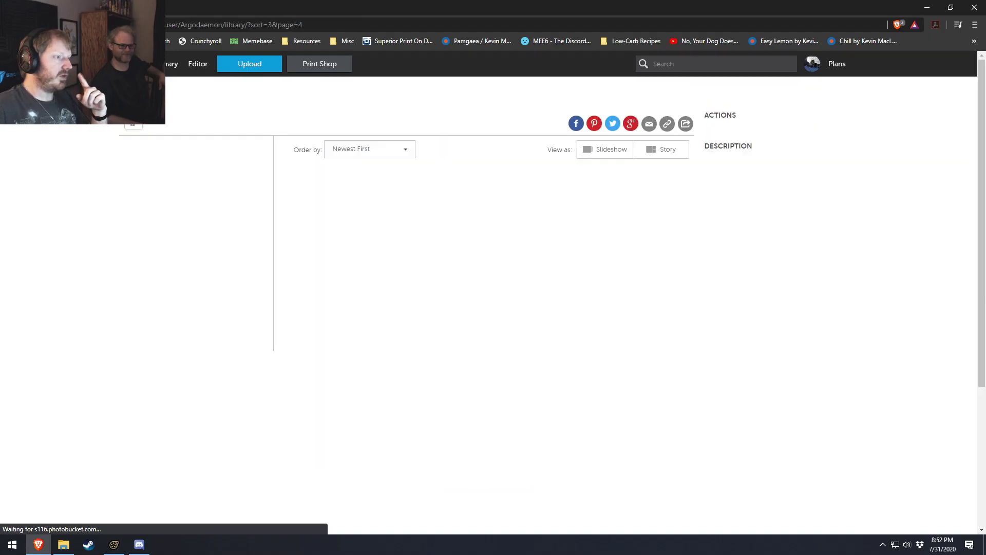
Open library page 3, preview the End of Aion Beta image, and return to the page's lower thumbnails.
scroll(415, 354, "down", 3)
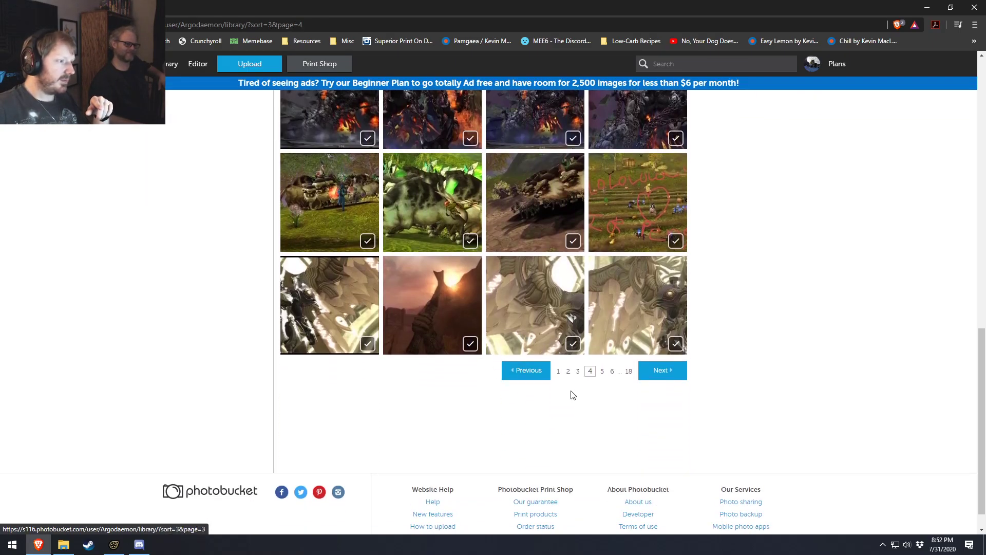
left_click(535, 375)
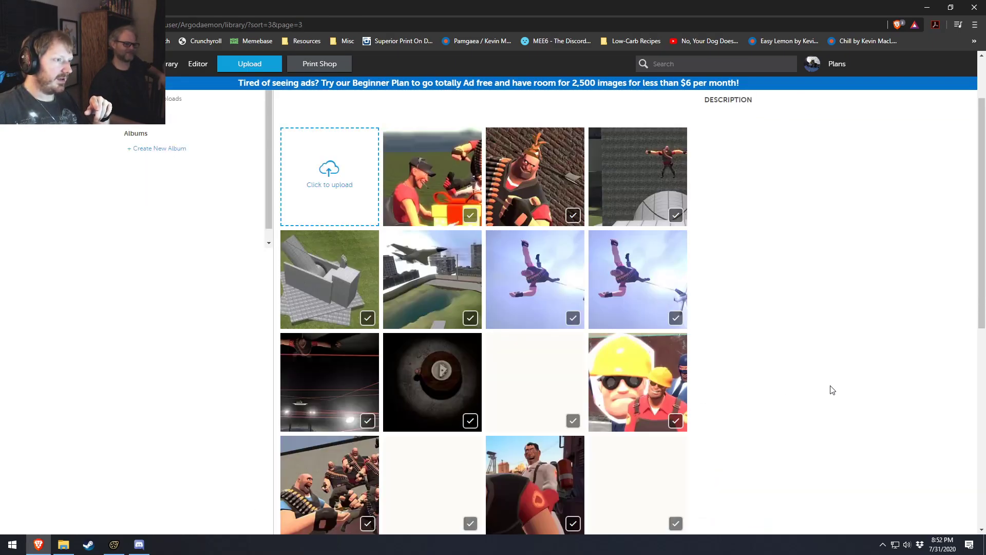
scroll(831, 389, "down", 6)
scroll(836, 391, "up", 1)
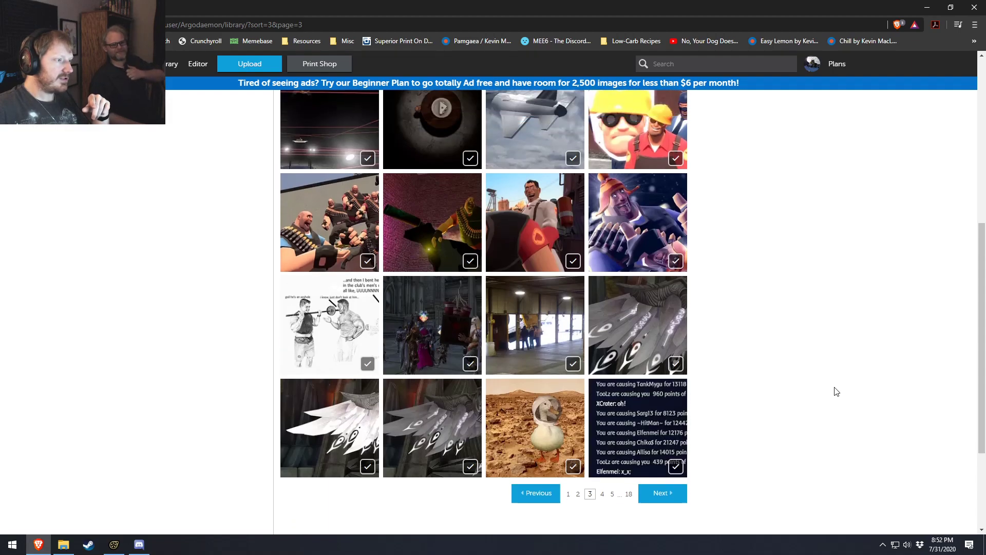
left_click(436, 329)
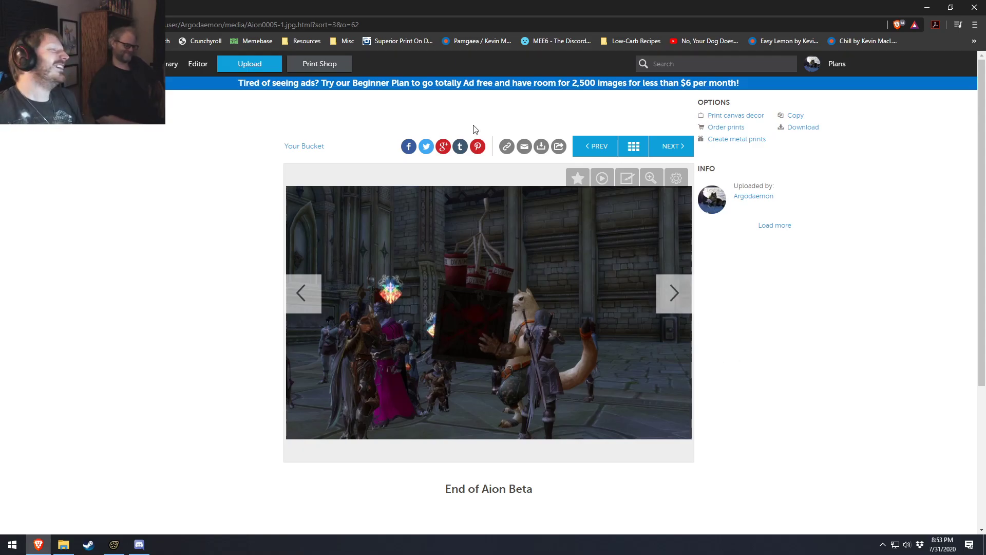
key("alt+Left")
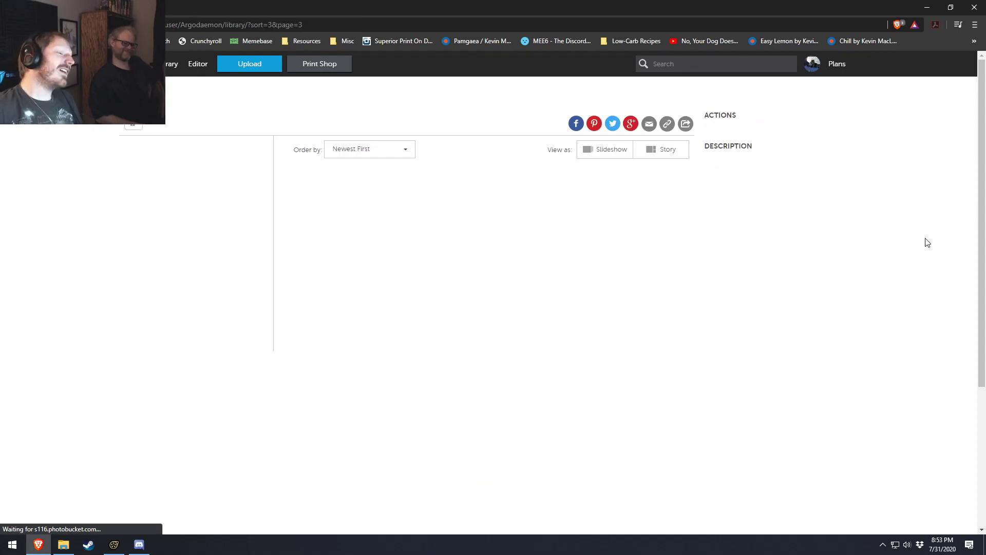
scroll(885, 368, "down", 5)
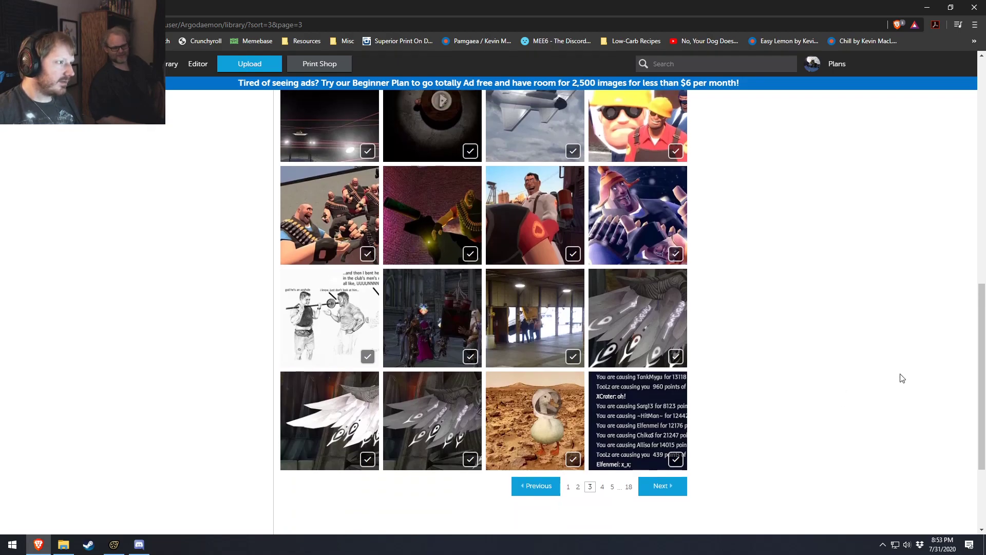
Preview the Space duck image on library page 3 and return to the page's thumbnails.
left_click(551, 414)
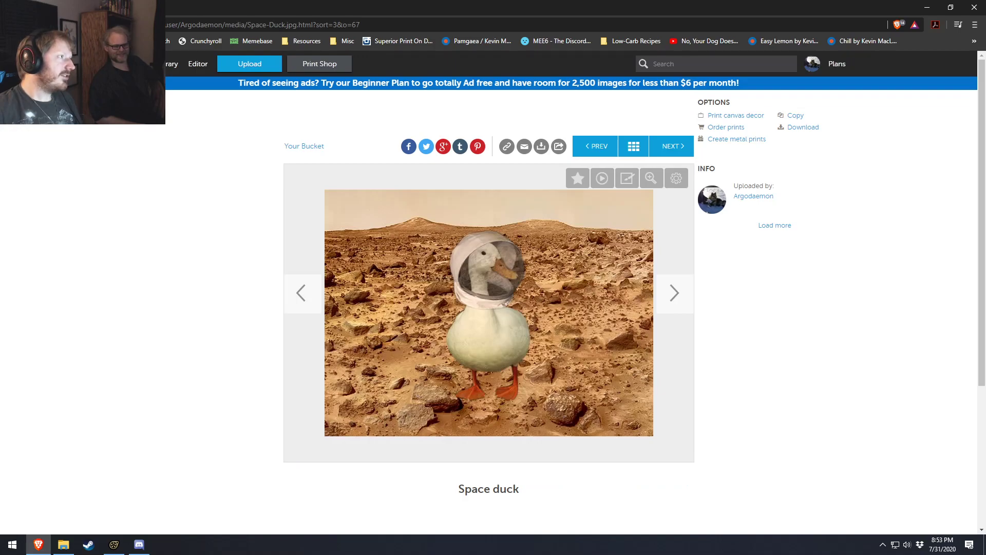
key("alt+Left")
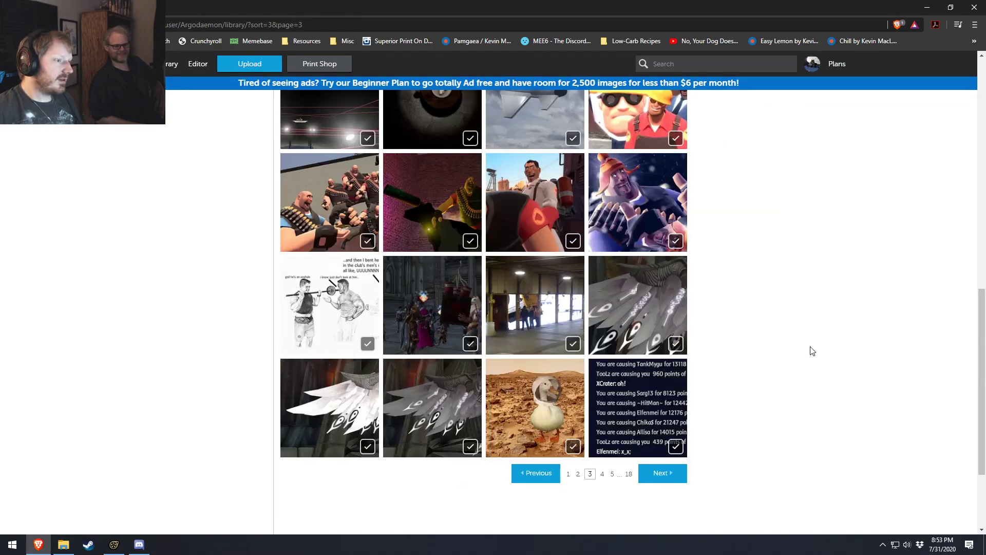
scroll(898, 377, "up", 2)
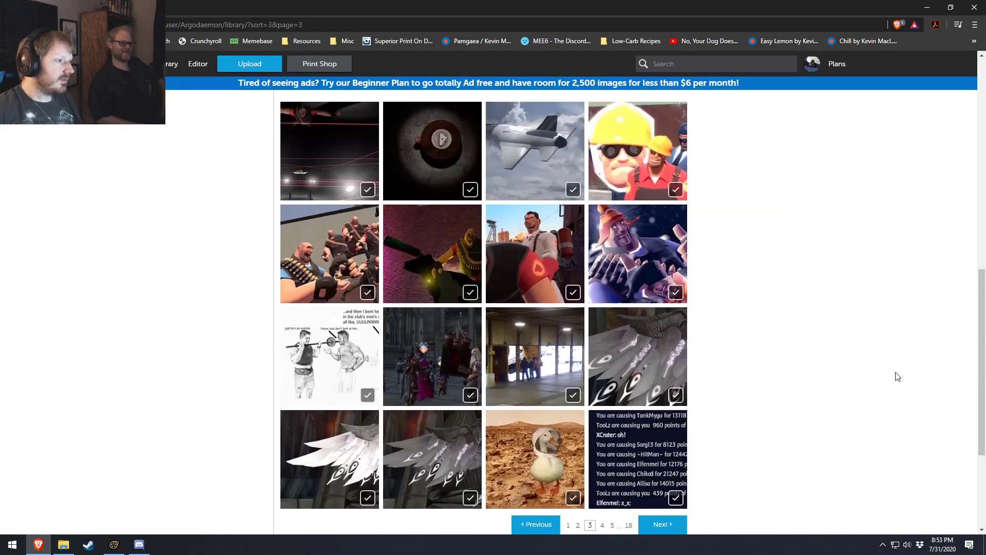
Preview the "How he fit there?" and "Trailer Fail" images, returning to the library page 3 thumbnails after each.
left_click(459, 223)
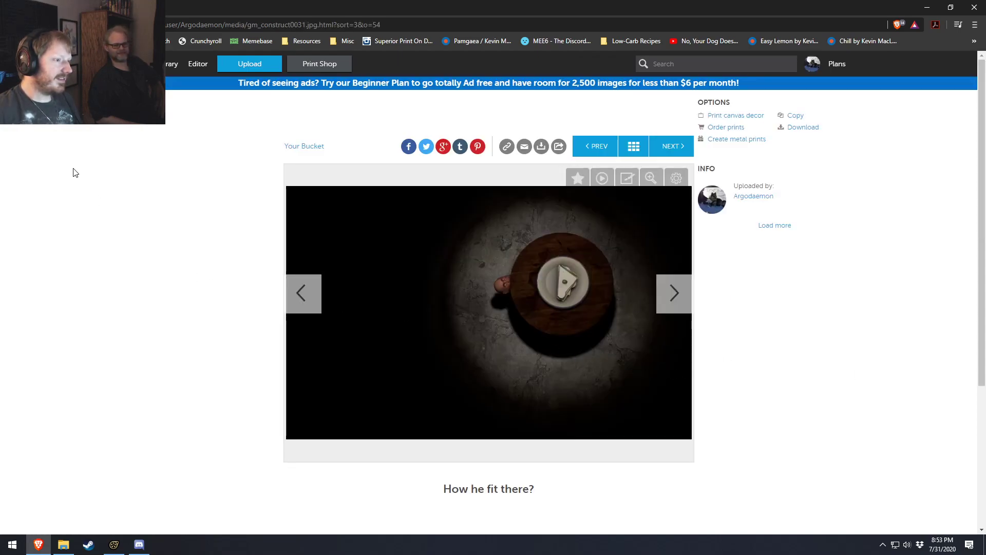
key("alt+Left")
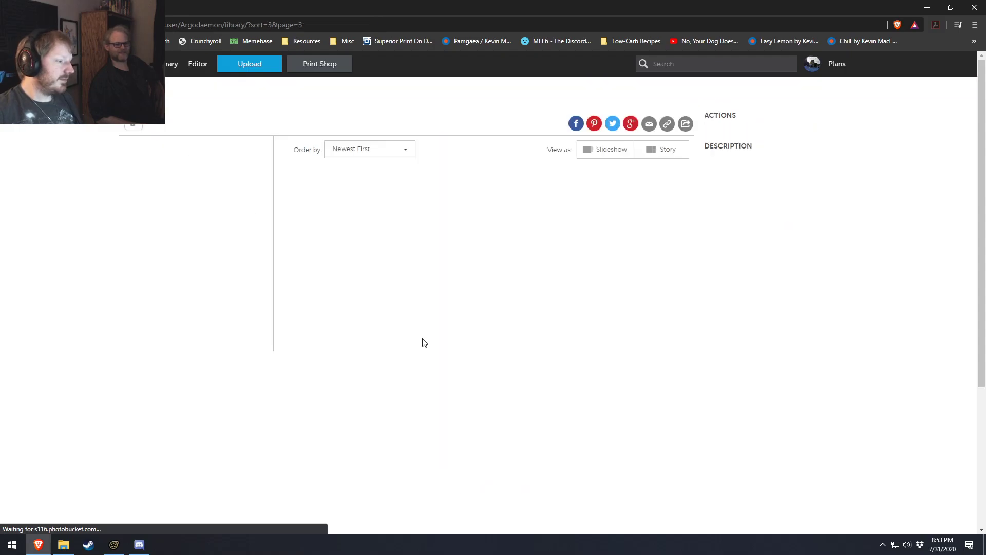
left_click(562, 385)
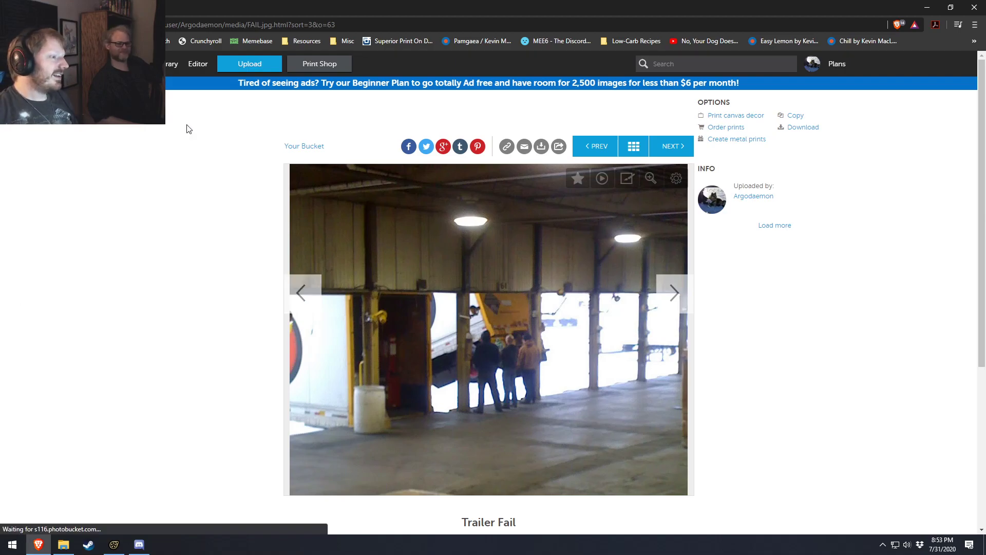
key("alt+Left")
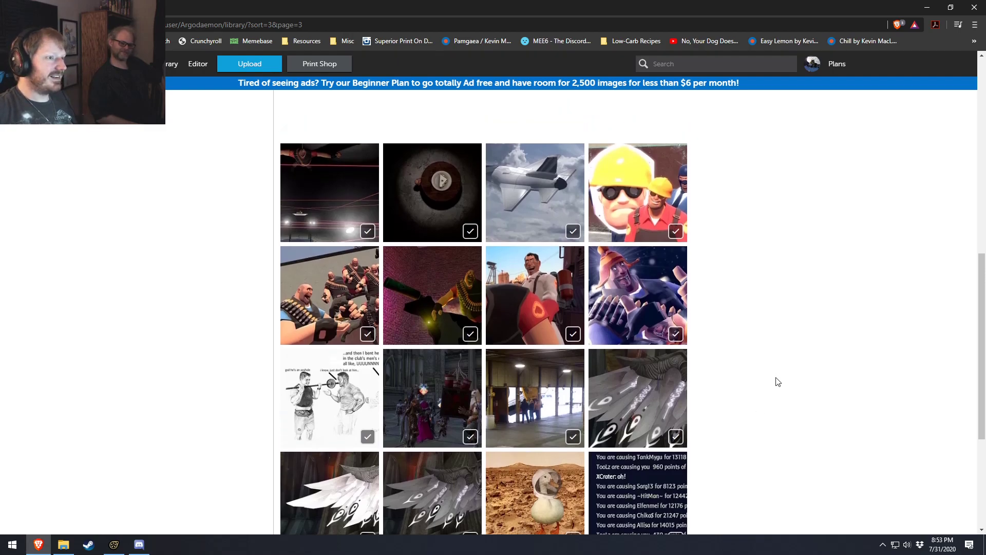
Open library page 2 and look through its thumbnails.
scroll(782, 408, "down", 4)
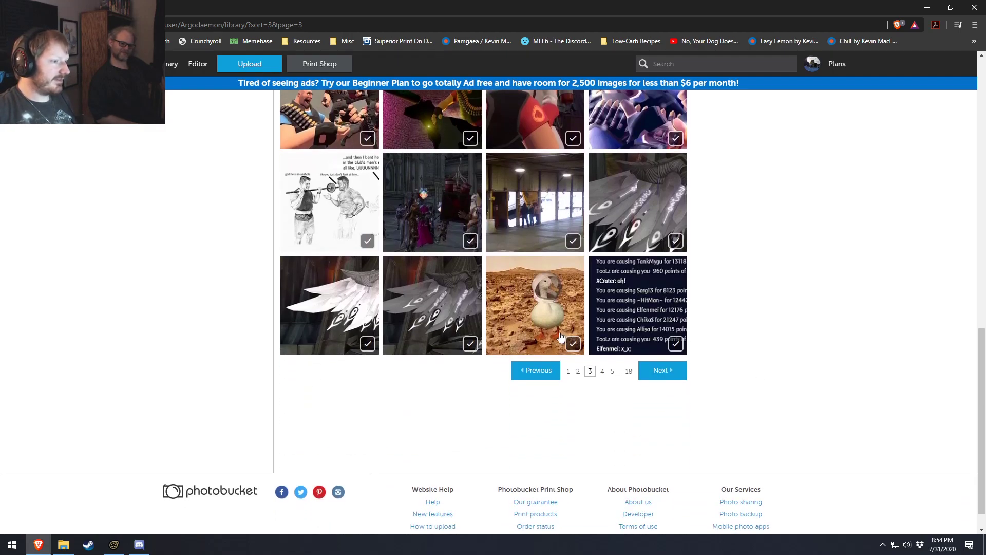
left_click(532, 370)
scroll(771, 411, "down", 5)
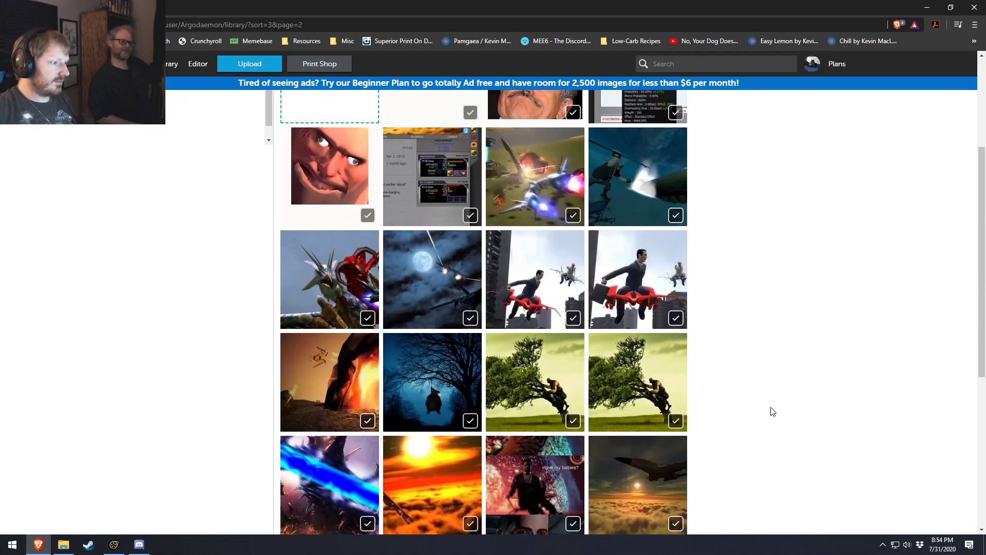
scroll(788, 409, "up", 3)
scroll(790, 409, "up", 3)
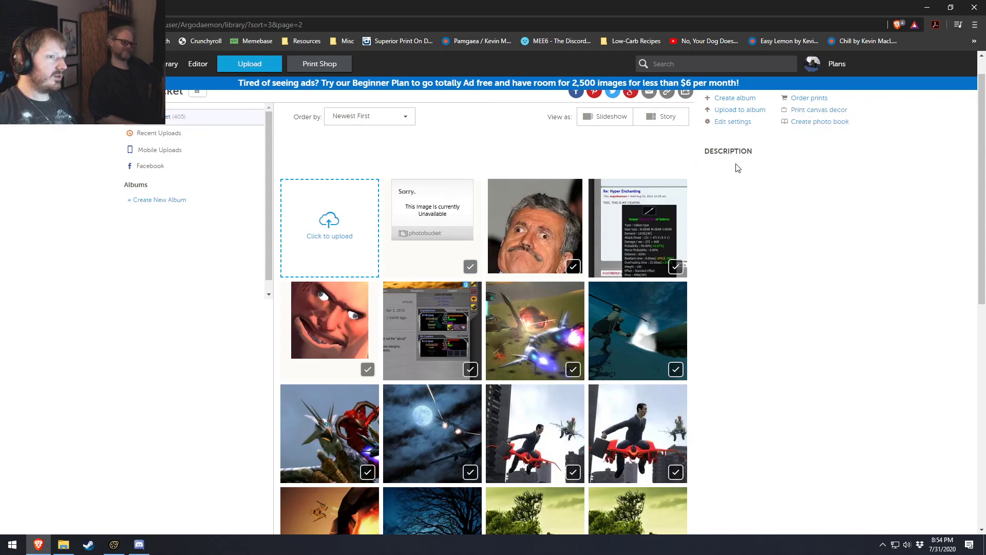
scroll(570, 183, "up", 1)
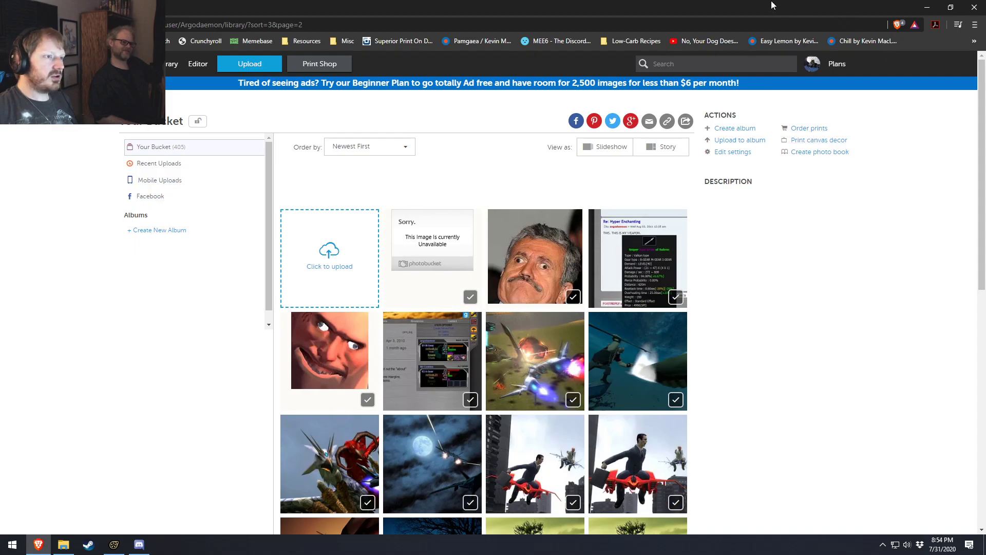
Switch back to Source Filmmaker and play the Sunset Shimmer Impact shot from 31 s with the motion editor showing.
left_click(928, 7)
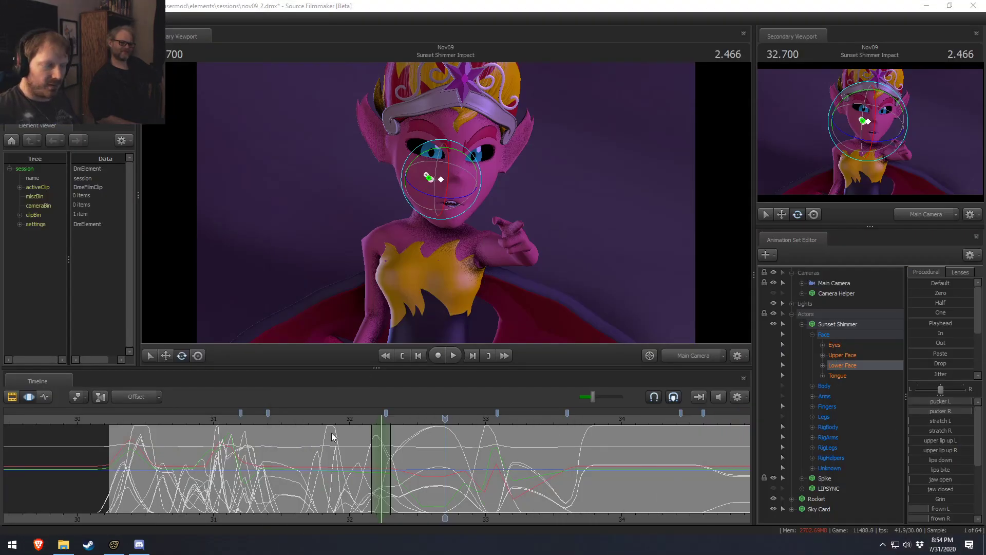
left_click(412, 462)
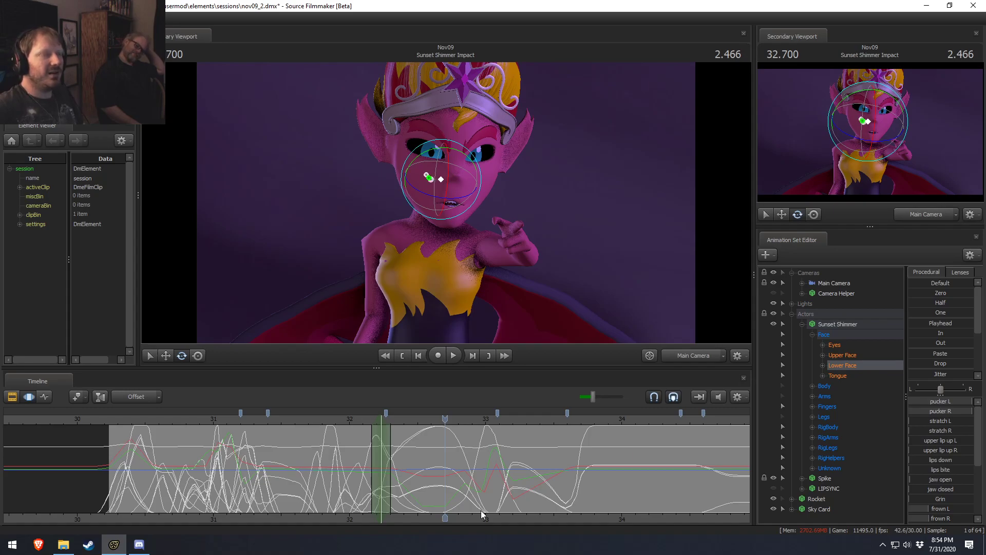
key("F2")
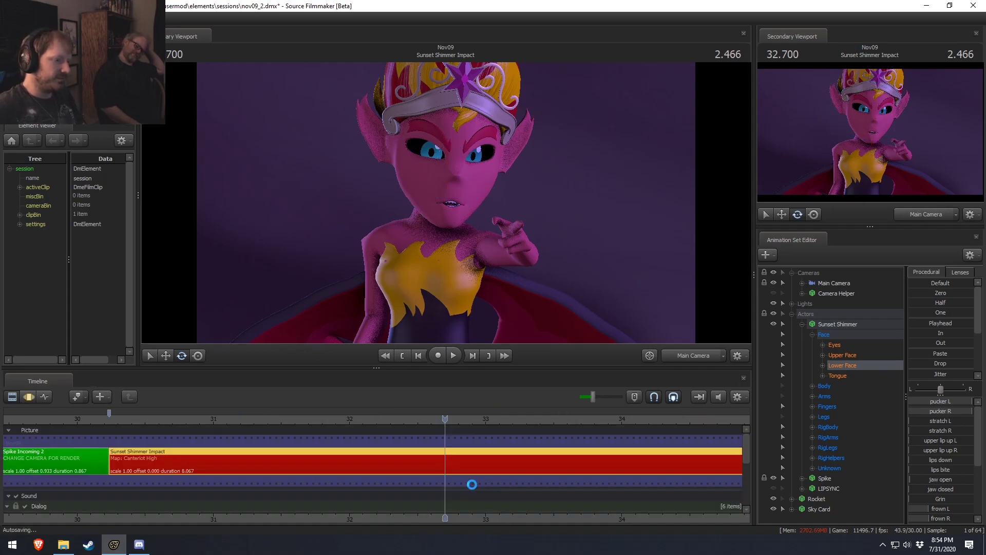
key("F4")
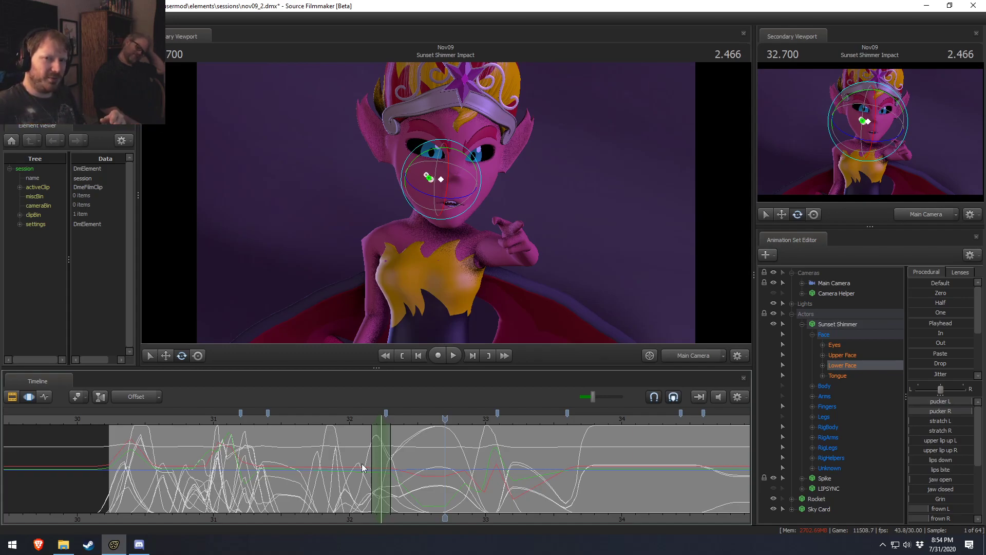
left_click_drag(418, 419, 215, 420)
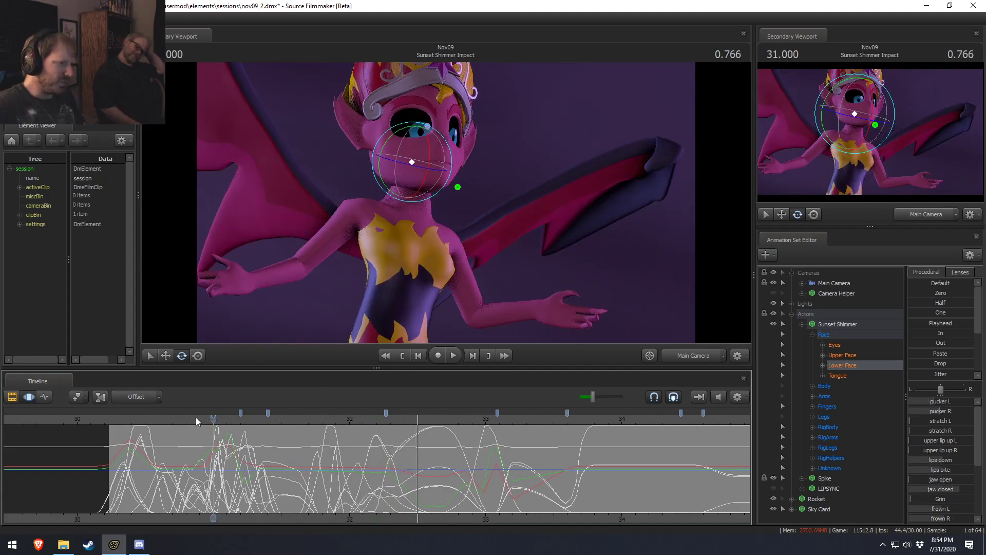
key("space")
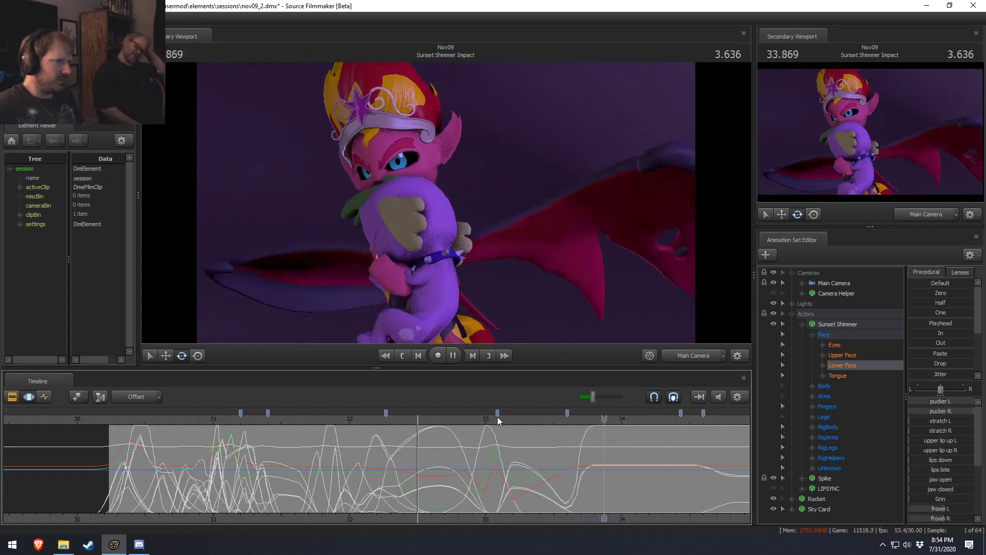
key("space")
Select Main Camera and set the time selection over its motion up to the quick move ending near 33.6 s.
left_click(830, 286)
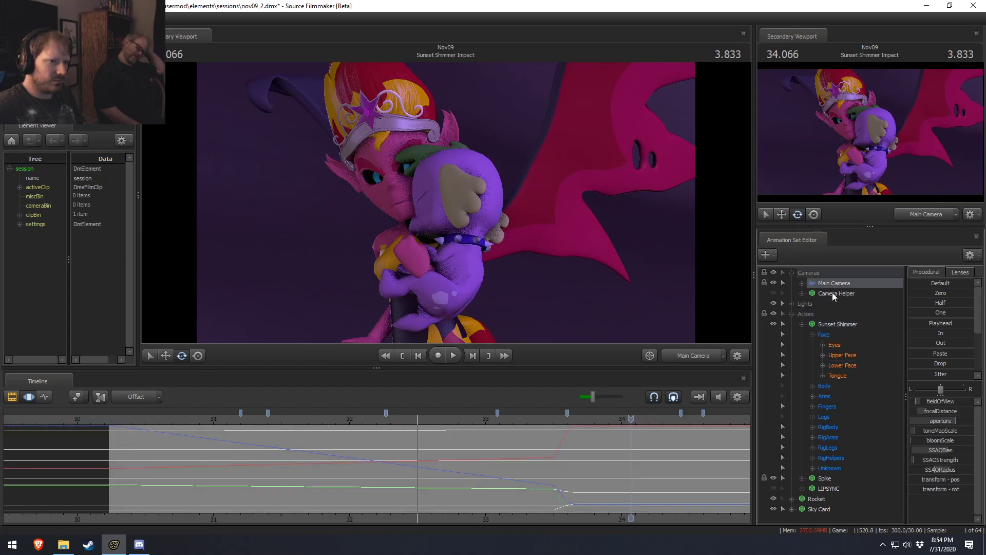
scroll(635, 435, "up", 5)
left_click_drag(507, 467, 301, 469, "shift")
scroll(537, 476, "down", 5)
scroll(548, 462, "down", 2)
scroll(548, 501, "up", 1)
scroll(551, 509, "up", 3)
scroll(376, 514, "up", 3)
left_click(358, 518)
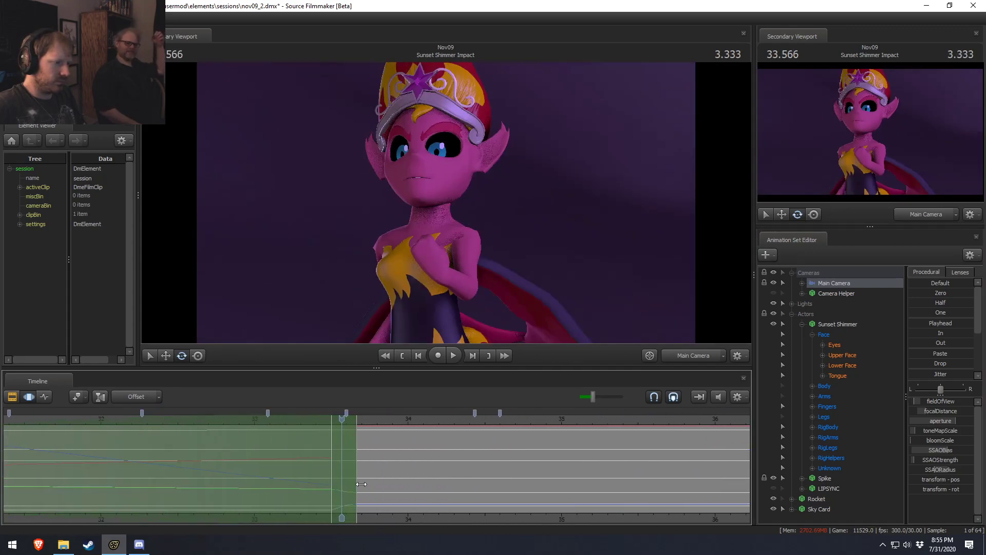
Extend the time selection past the end of the shot and shift Main Camera's quick move to start at about 33.57 s.
key("space")
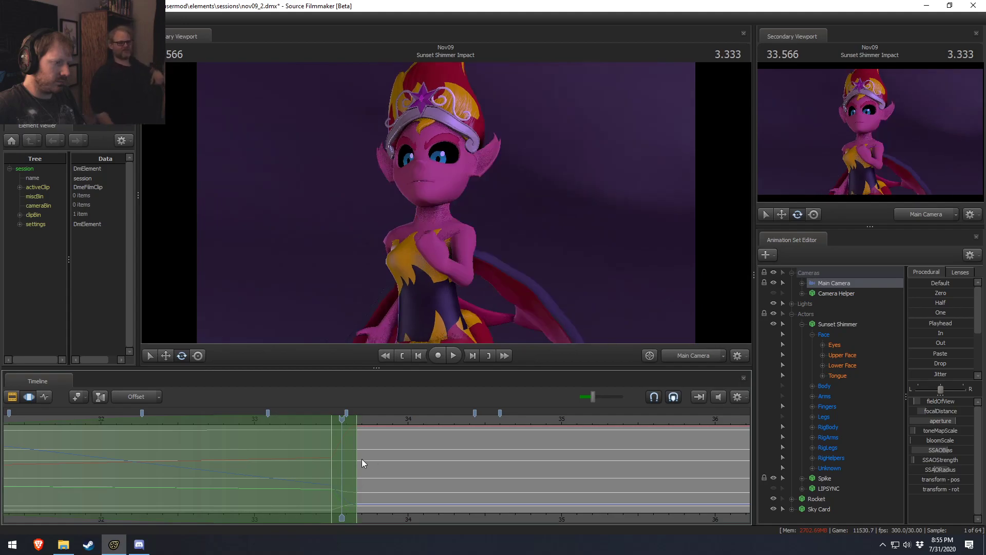
key("space")
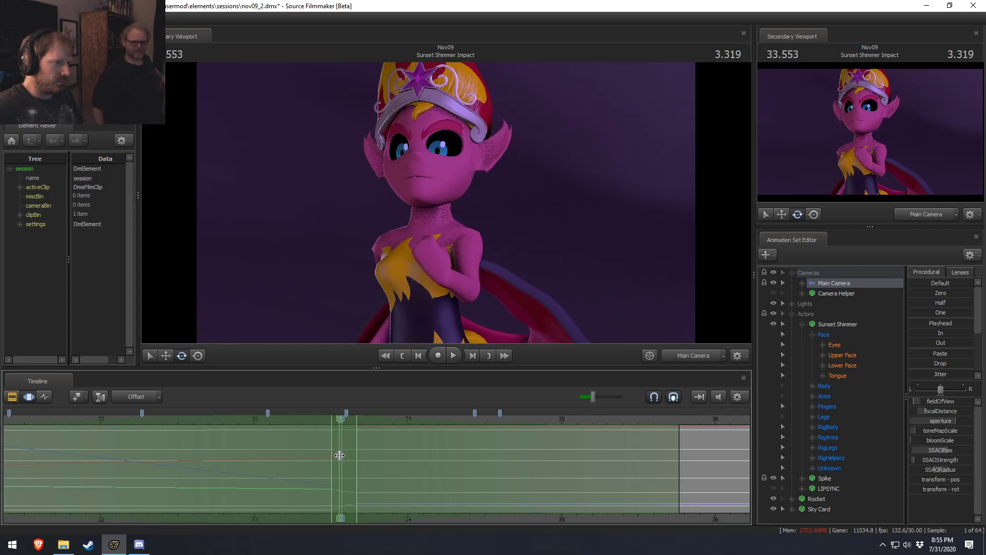
key("space")
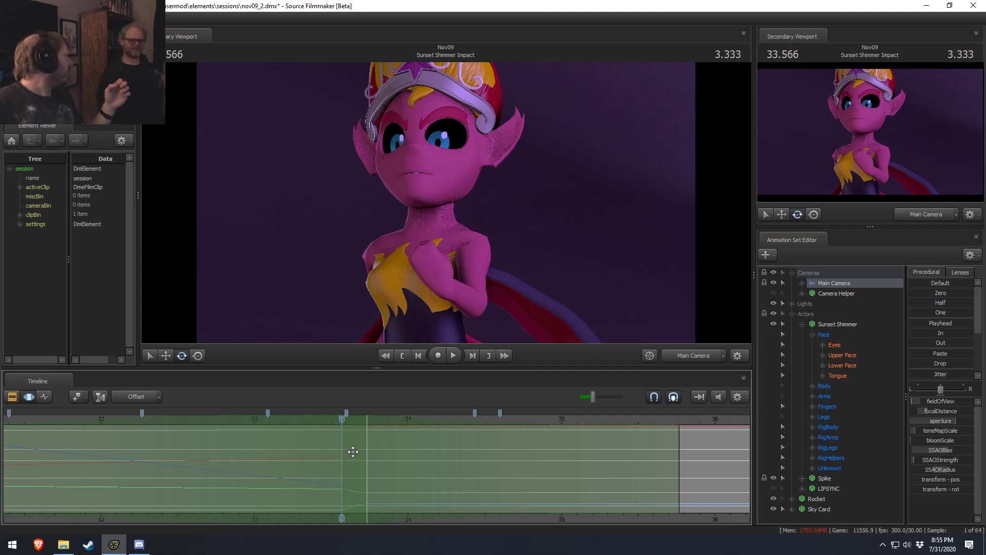
left_click_drag(339, 469, 438, 493)
Show the shots in the clip editor and play the retimed camera move from about 33 s.
key("F2")
left_click_drag(350, 420, 305, 420)
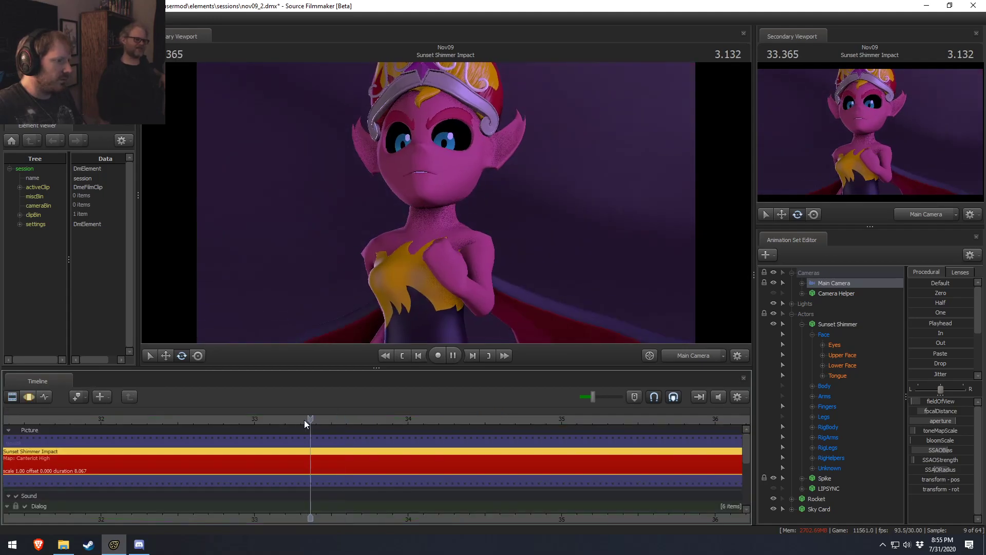
key("space")
scroll(317, 436, "down", 2)
left_click(316, 421)
key("space")
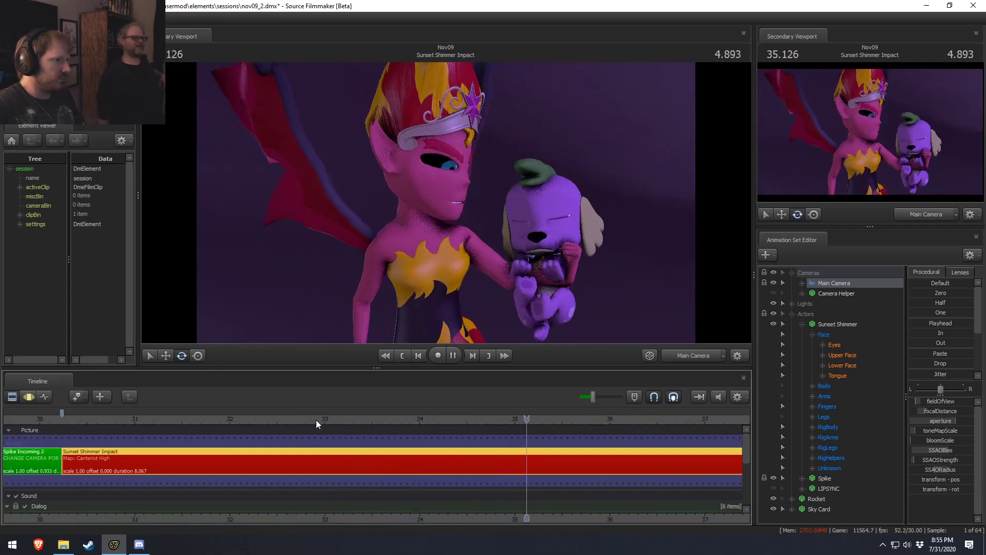
key("space")
Play the latter part of the Sunset Shimmer Impact shot up to the rocket close-up at 37 s.
scroll(679, 509, "down", 2)
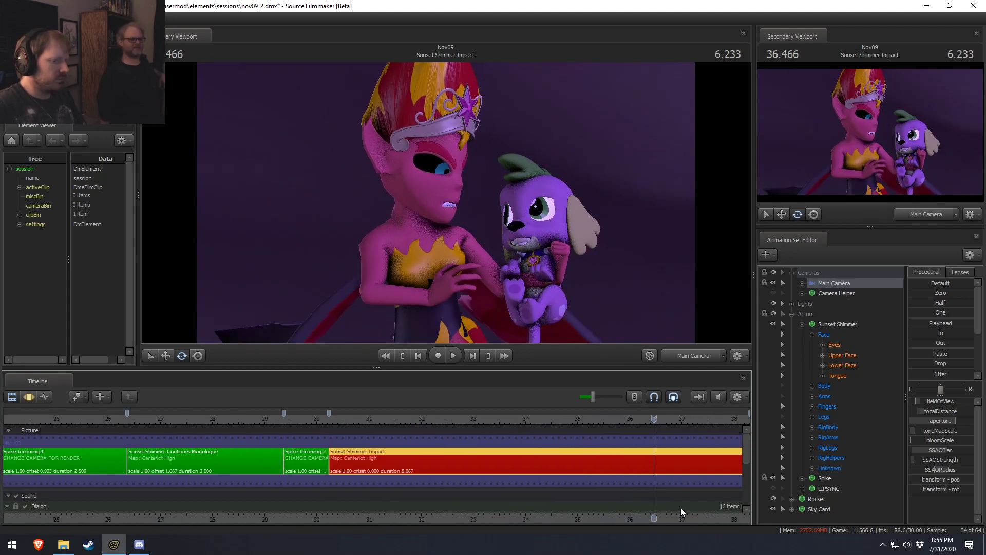
middle_click_drag(684, 514, 456, 513)
left_click_drag(455, 513, 479, 517)
left_click(341, 420)
key("space")
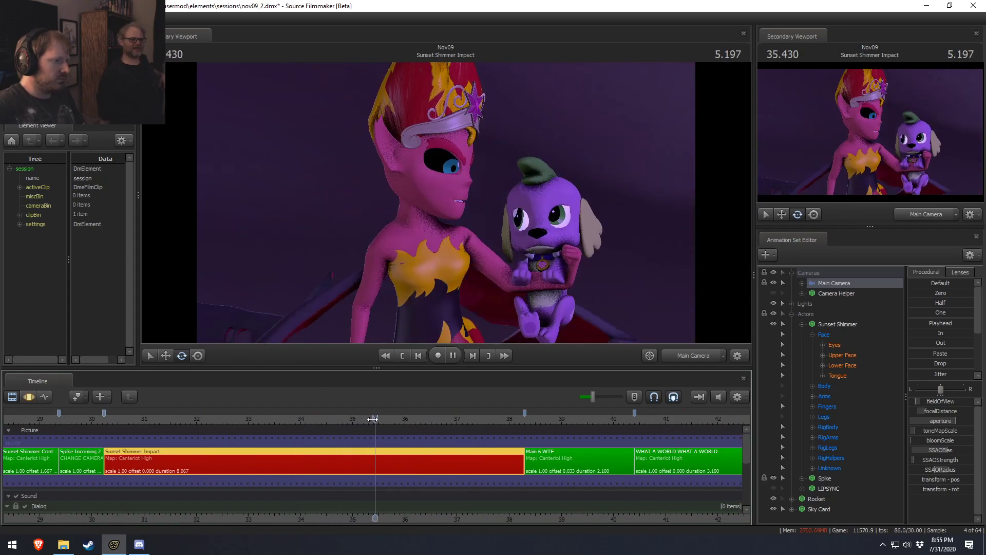
key("space")
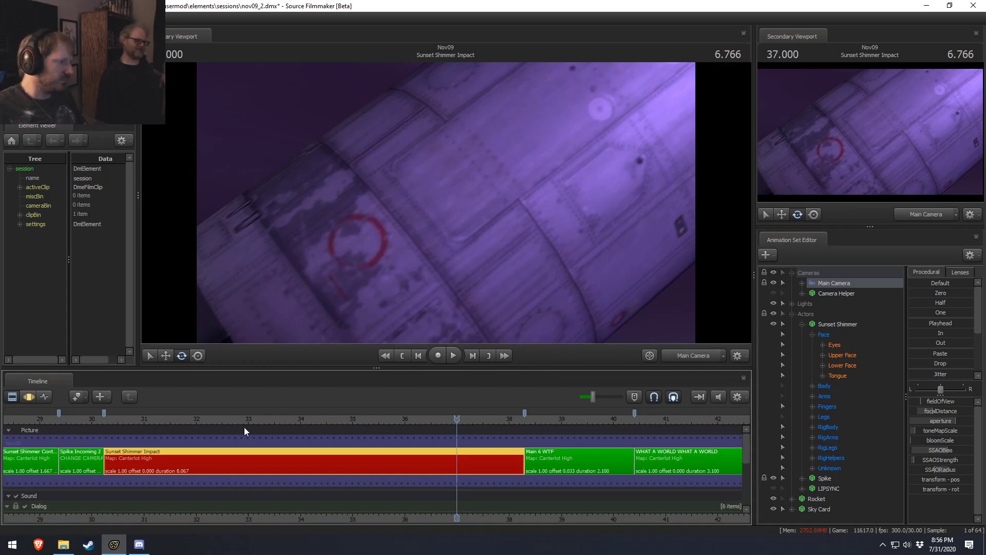
Play the start of Sunset Shimmer Impact, then scrub to about 28.8 s in Sunset Shimmer Continues Monologue and play through Spike Incoming 2.
left_click_drag(423, 420, 111, 420)
key("space")
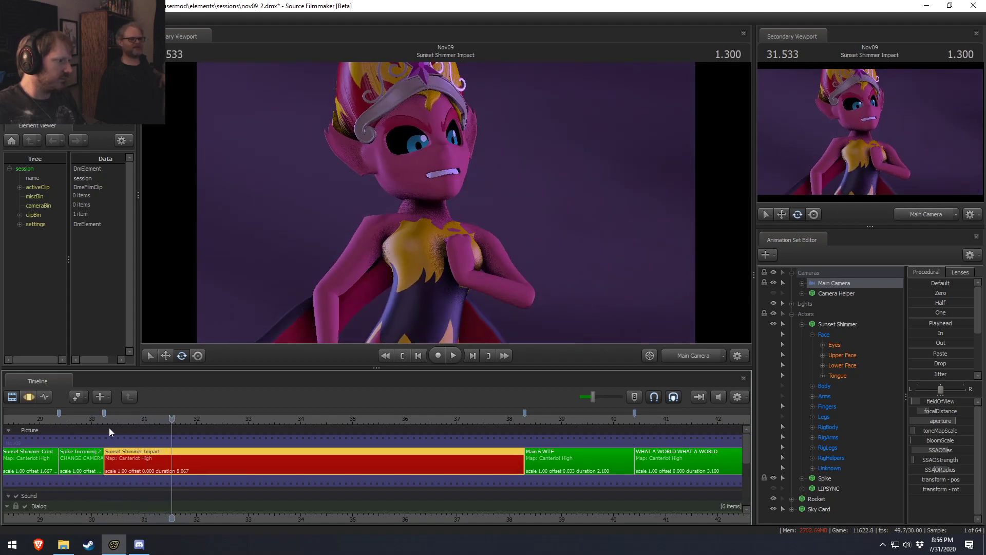
left_click(56, 421)
left_click_drag(55, 424, 29, 420)
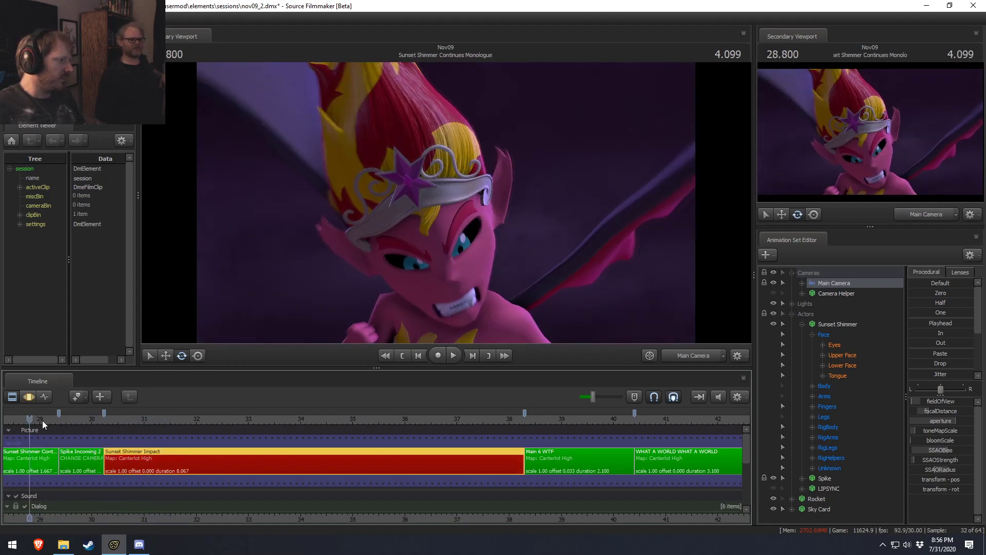
middle_click_drag(92, 501, 284, 506)
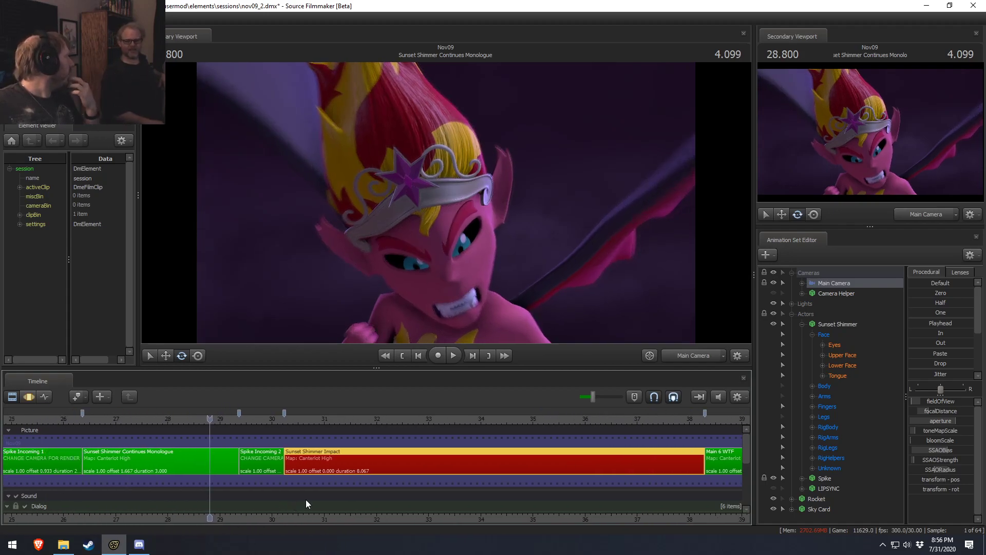
mouse_move(209, 419)
left_mouse_down()
mouse_move(93, 419)
mouse_move(211, 418)
left_mouse_up()
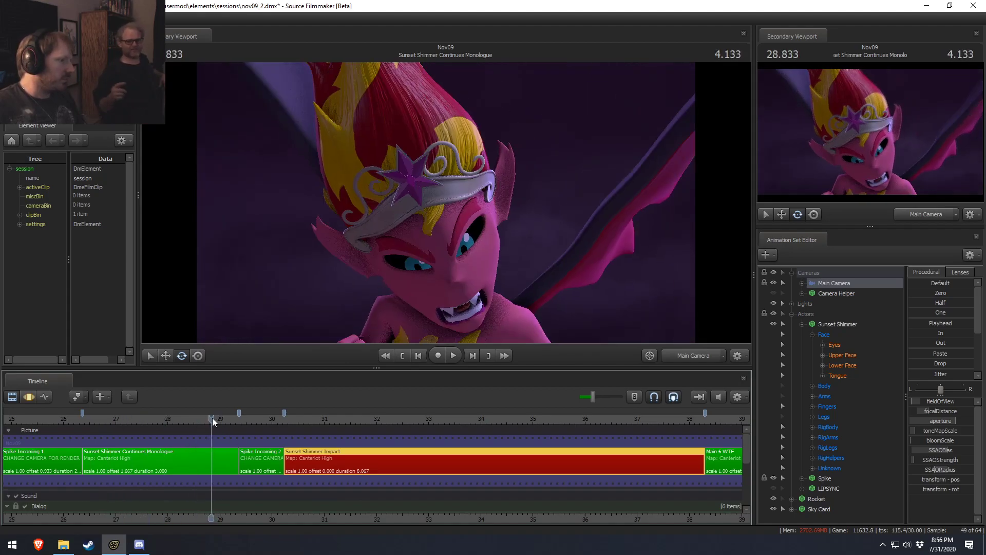
key("space")
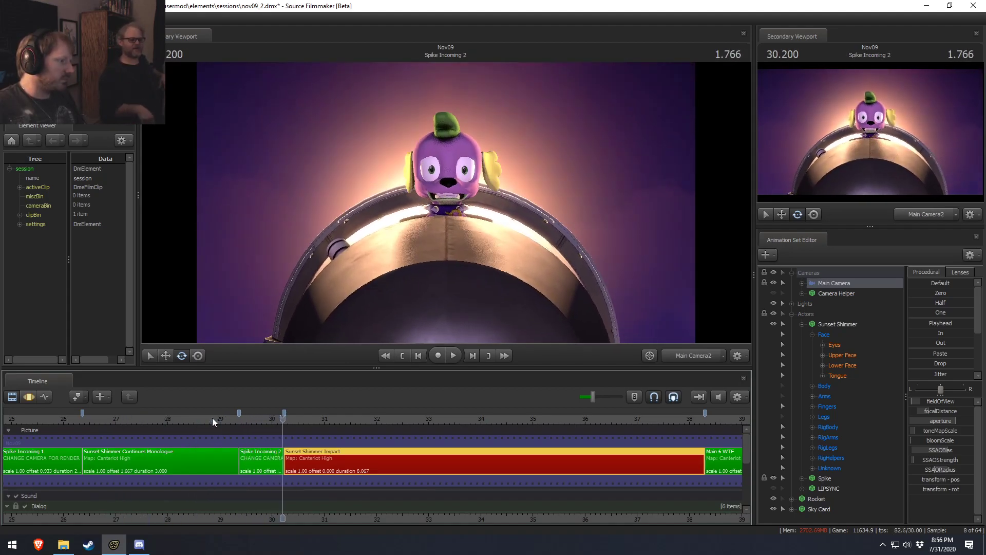
Play from the start of Sunset Shimmer Continues Monologue, examine the pose at 33.5 s, and replay the approach to it.
left_click(78, 419)
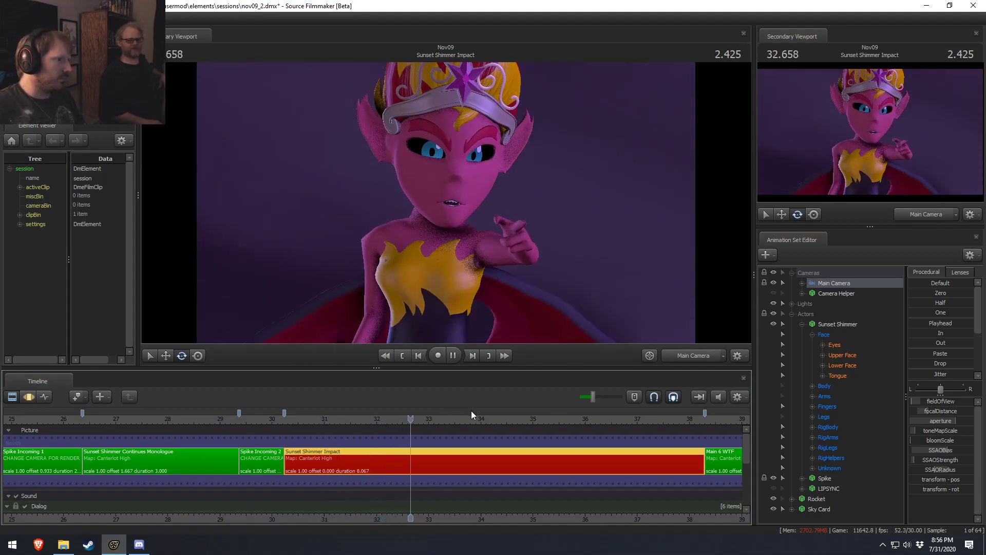
key("space")
left_click_drag(460, 419, 454, 422)
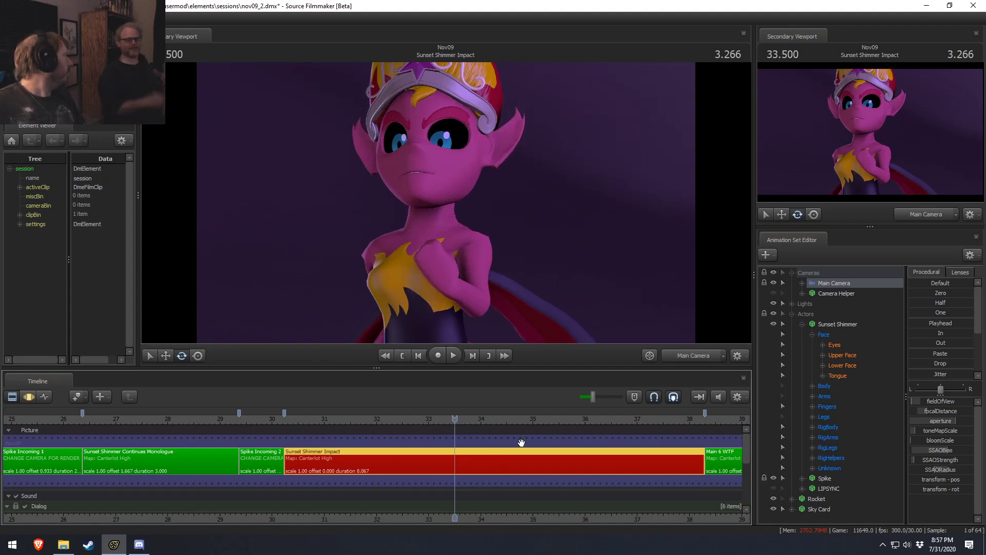
left_click(360, 419)
key("space")
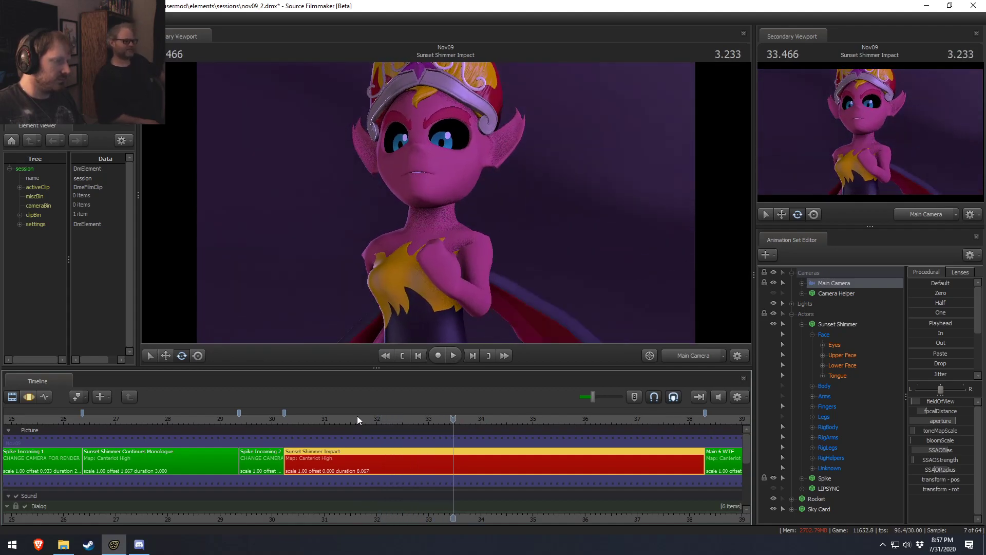
Rotate Sunset Shimmer's rig_head at about 32.5 s, using a time selection of about 32.3 to 32.9 s.
left_click(333, 419)
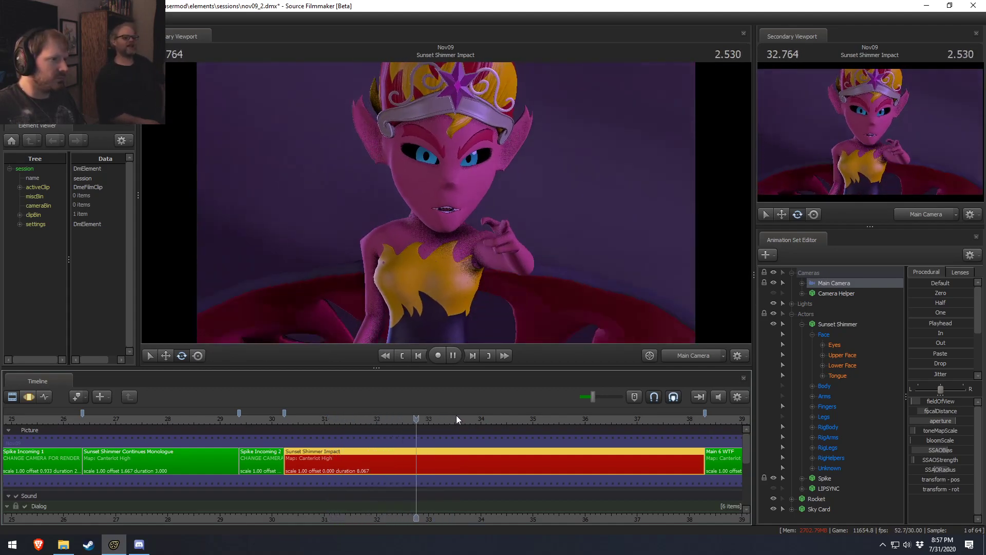
double_click(412, 468)
mouse_move(412, 468)
middle_mouse_down()
mouse_move(386, 470)
mouse_move(424, 463)
mouse_move(406, 462)
middle_mouse_up()
left_click(405, 472)
left_click(452, 202)
left_click_drag(451, 202, 455, 192)
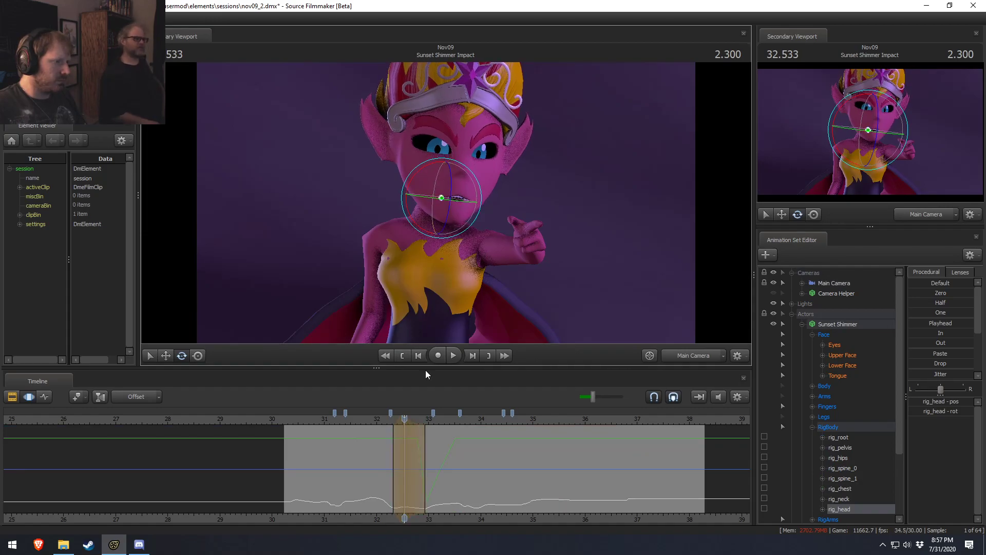
Narrow the rig_head adjustment's time range to about 32.4–32.8 s and replay the head motion.
left_click(378, 423)
key("space")
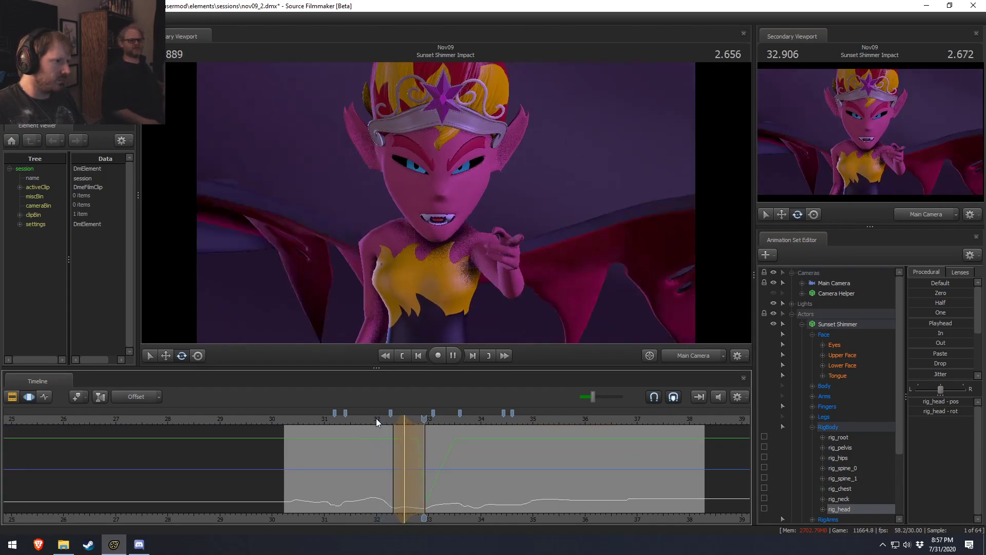
key("space")
scroll(418, 438, "up", 2)
middle_click_drag(418, 439, 412, 447)
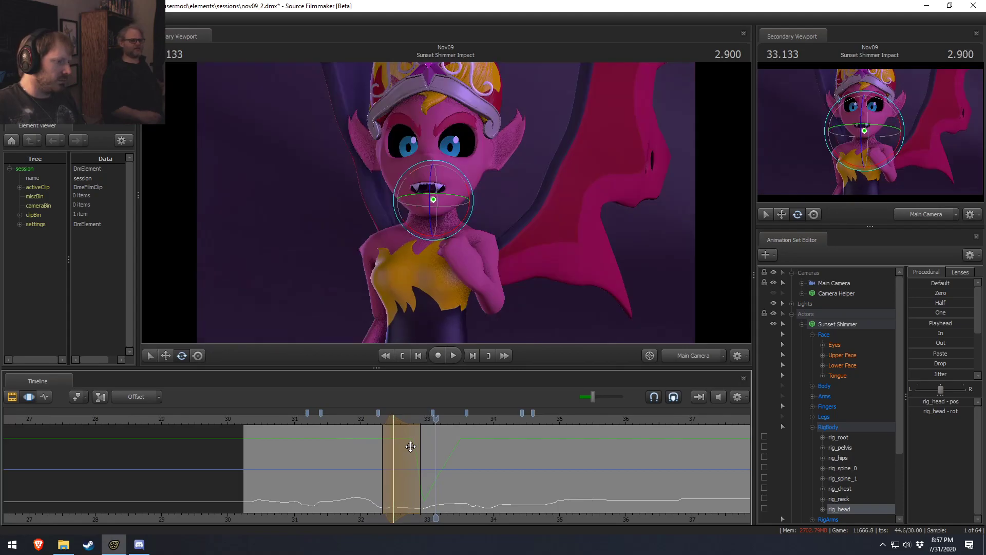
left_click_drag(420, 439, 414, 439)
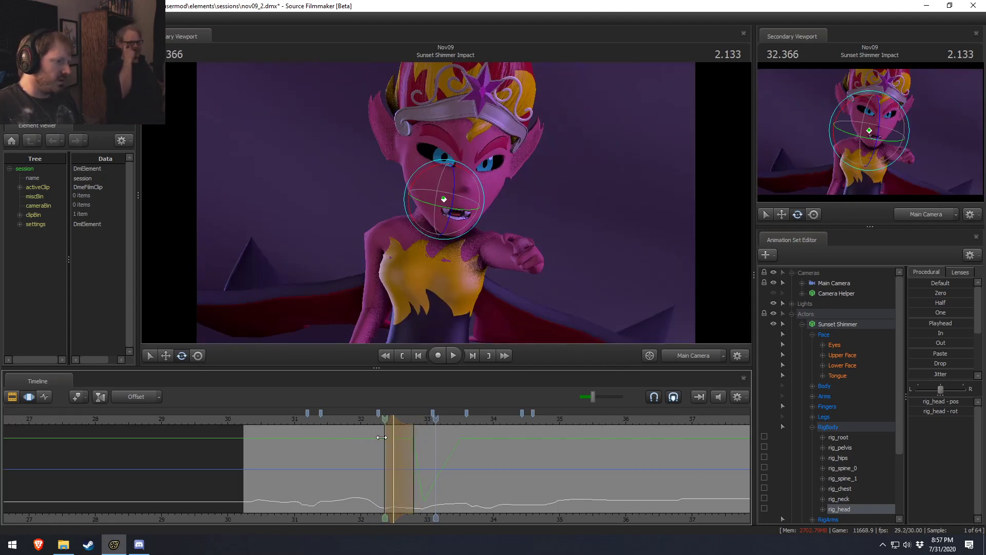
left_click(374, 424)
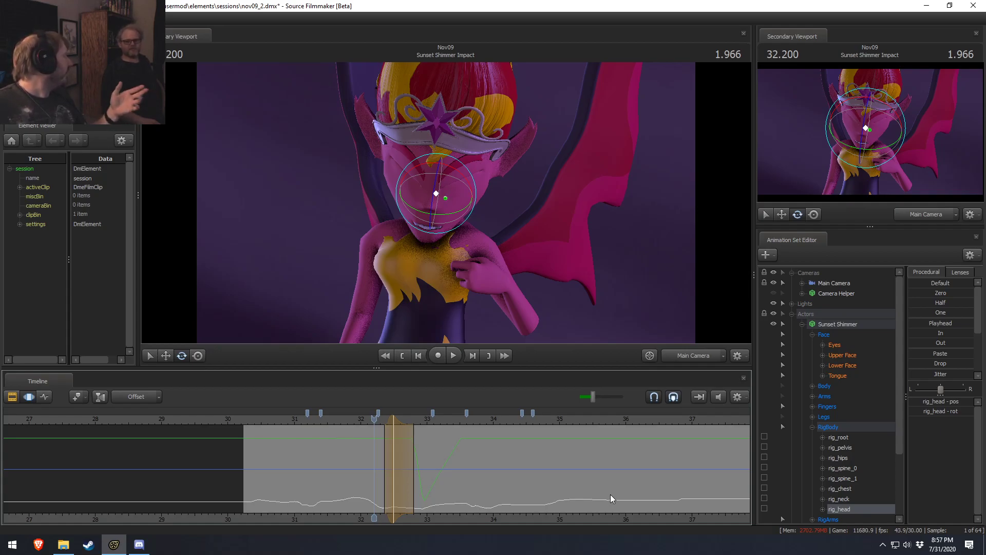
left_click(352, 424)
key("space")
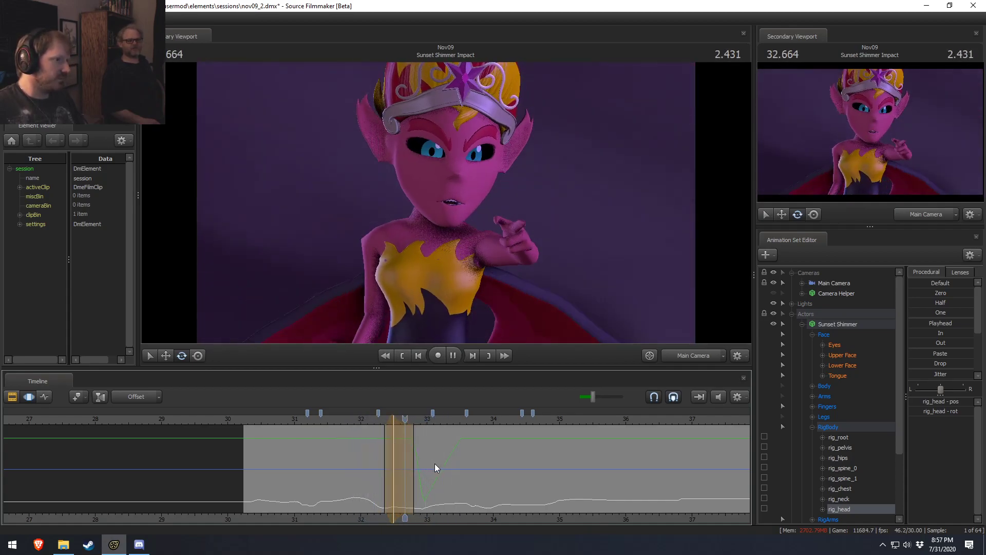
key("space")
Rotate Sunset Shimmer's rig_chest at about 32.9 s over roughly 32.8–33.3 s, working from a side view in the Work Camera.
mouse_move(451, 463)
left_mouse_down()
mouse_move(389, 454)
mouse_move(447, 450)
left_mouse_up()
left_click(432, 270)
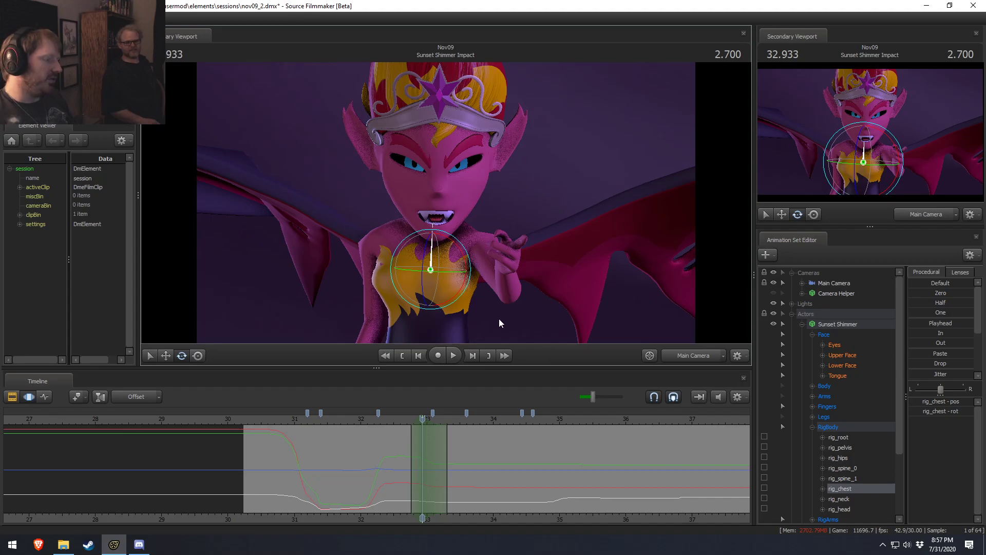
left_click(668, 355)
mouse_move(440, 202)
left_mouse_down()
mouse_move(504, 206)
mouse_move(440, 203)
left_mouse_up()
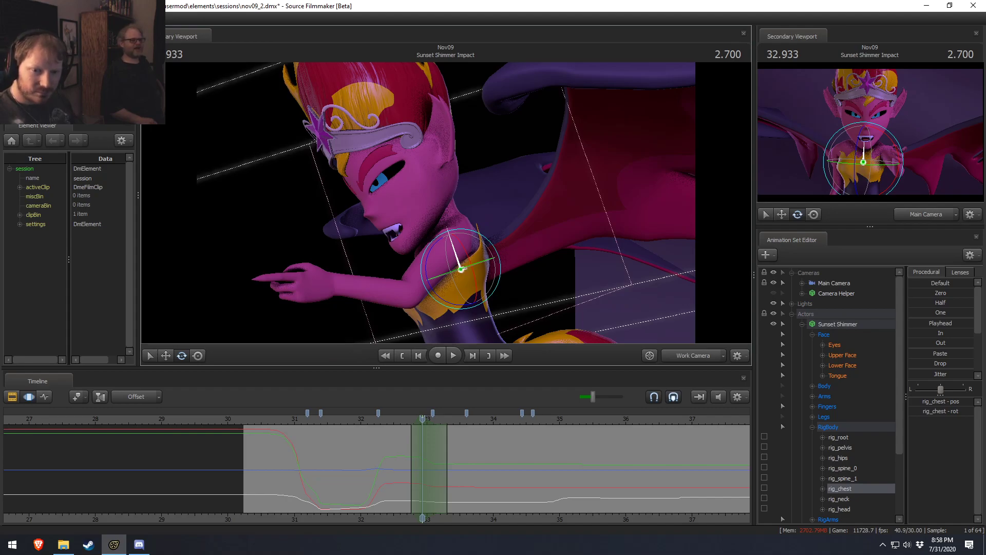
left_click_drag(426, 266, 437, 257)
Play the chest motion repeatedly from the side and examine the poses up to about 33.4 s.
key("space")
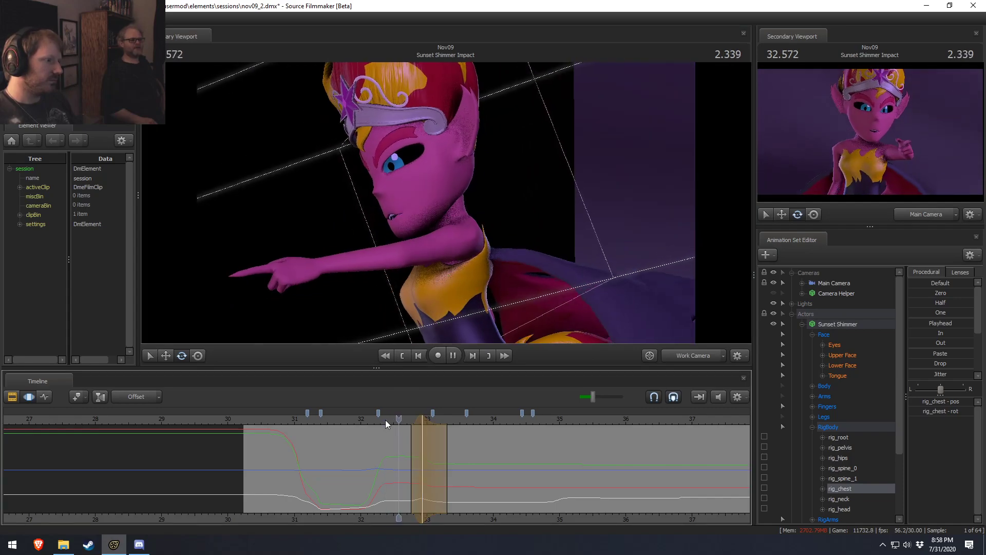
left_click(341, 420)
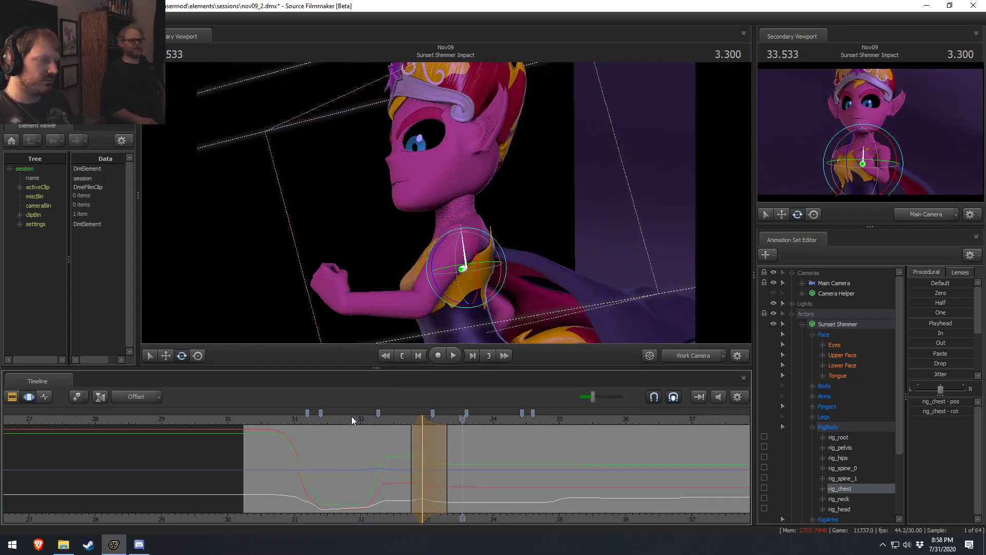
left_click(384, 421)
left_click(315, 419)
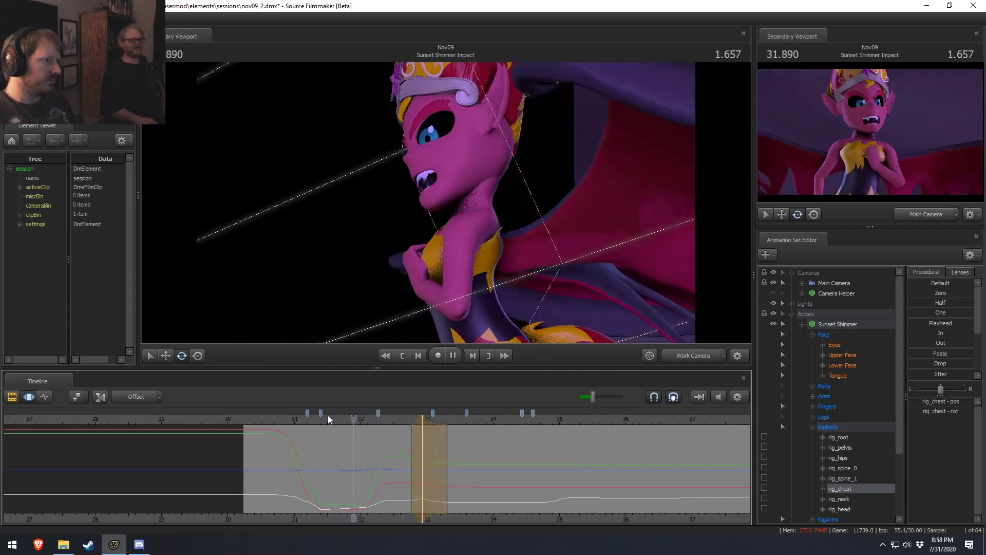
left_click(347, 419)
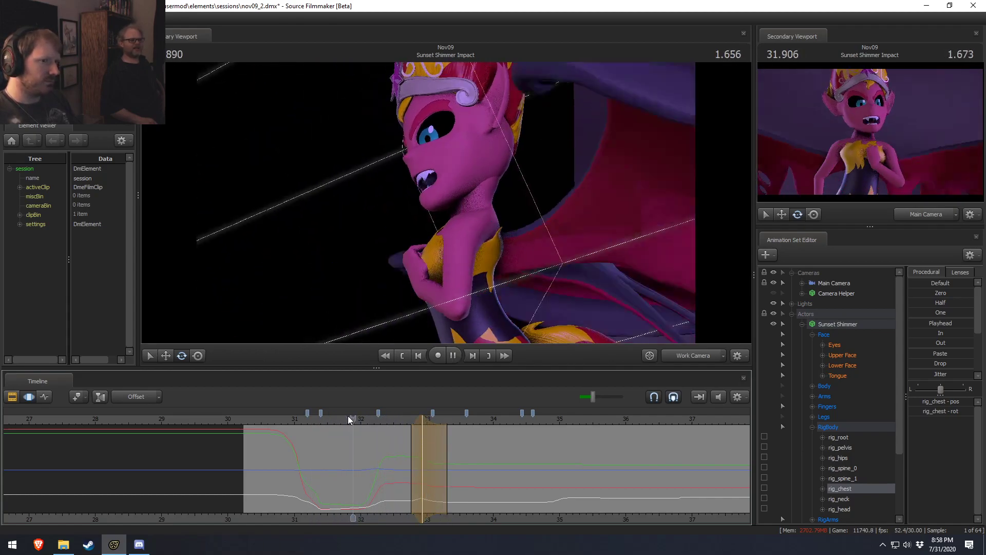
key("space")
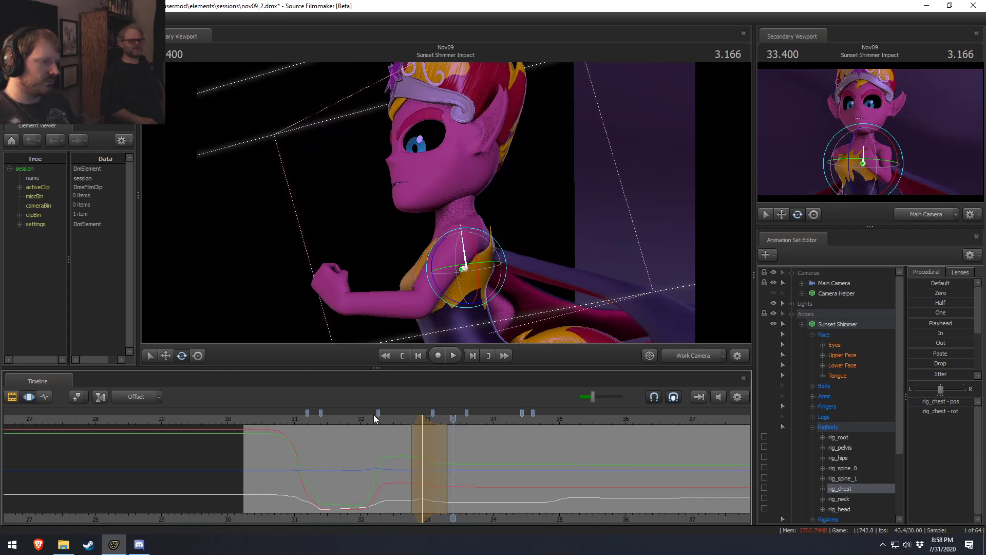
left_click_drag(390, 418, 450, 418)
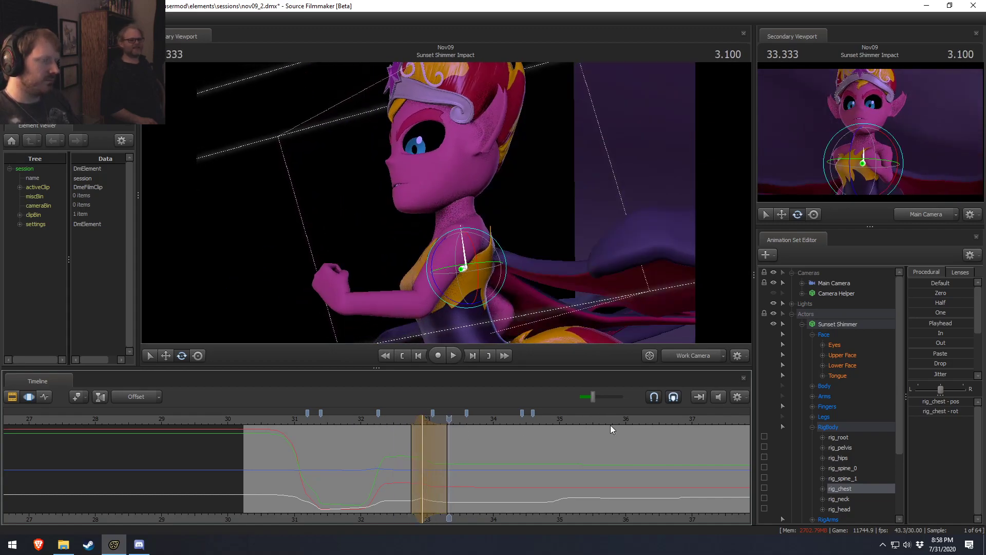
Raise the Upper Face controls wide L and wide R at about 33.1 s, blending over roughly 32.9–33.3 s, and replay.
left_click(843, 354)
scroll(421, 470, "up", 3)
mouse_move(434, 470)
left_mouse_down()
mouse_move(350, 470)
mouse_move(450, 469)
left_mouse_up()
left_click_drag(947, 468, 973, 469)
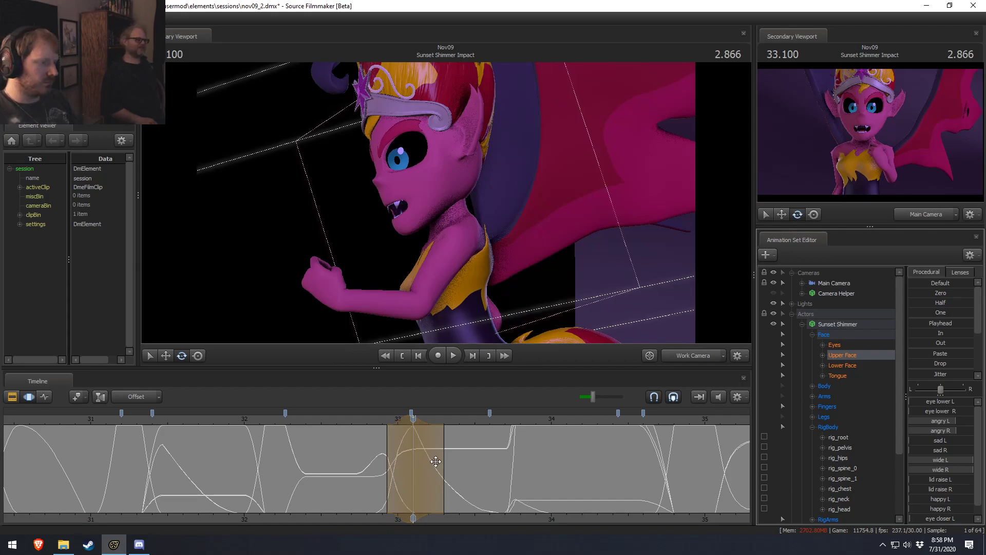
key("space")
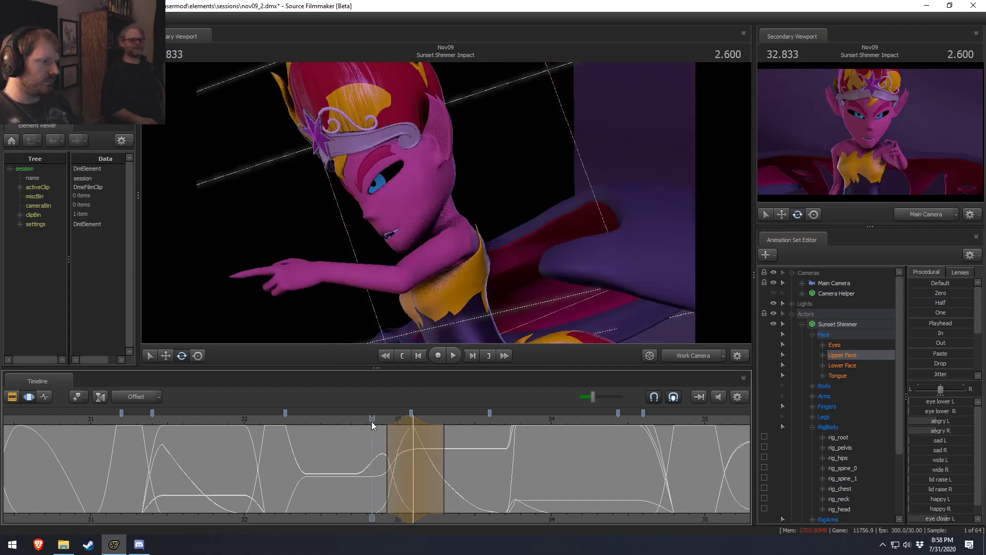
key("space")
Slightly raise lid raise L and lid raise R over about 33.1–33.8 s and play back the expression change.
left_click(468, 467)
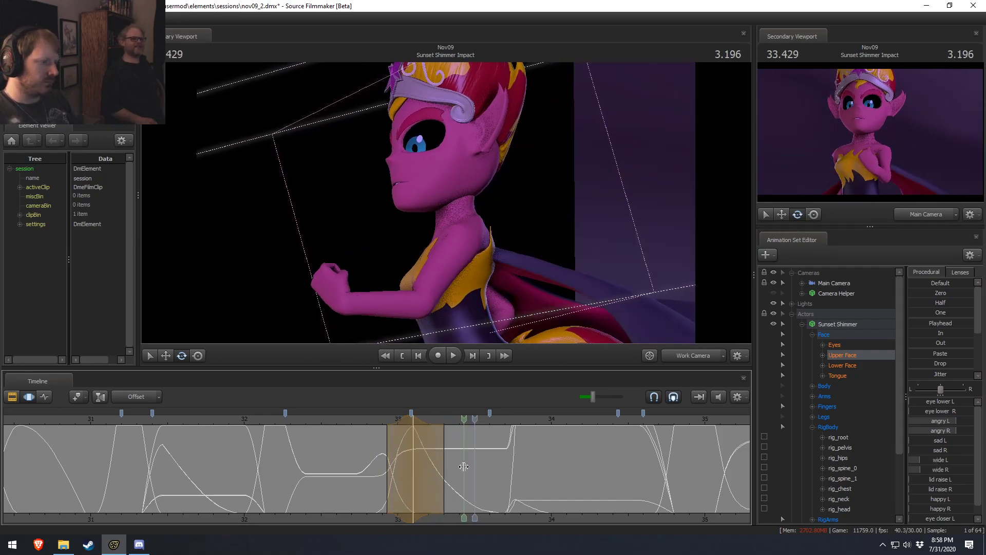
left_click_drag(466, 468, 412, 450)
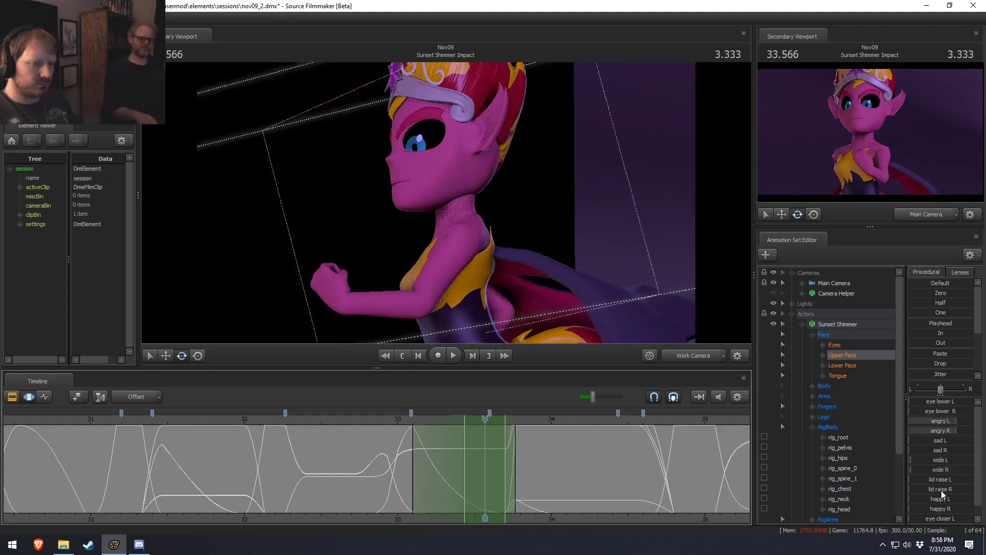
mouse_move(942, 478)
left_mouse_down()
mouse_move(927, 479)
mouse_move(942, 488)
mouse_move(933, 488)
left_mouse_up()
left_click_drag(378, 423, 464, 418)
left_click_drag(387, 423, 377, 421)
key("space")
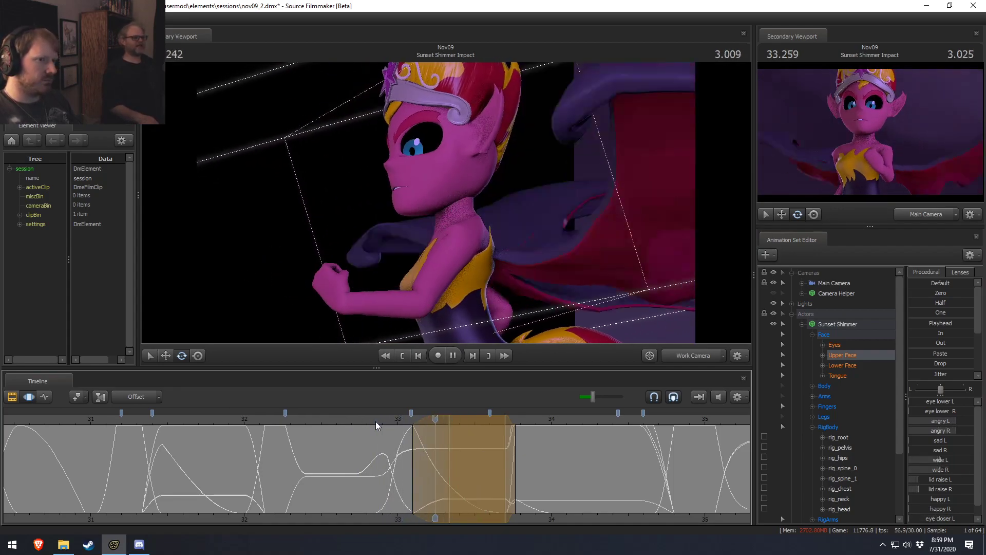
key("space")
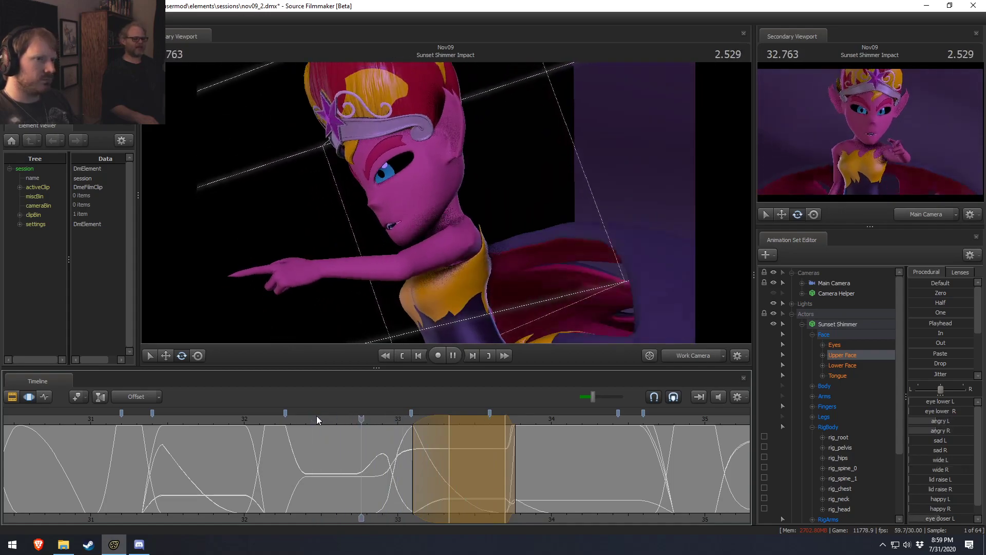
key("space")
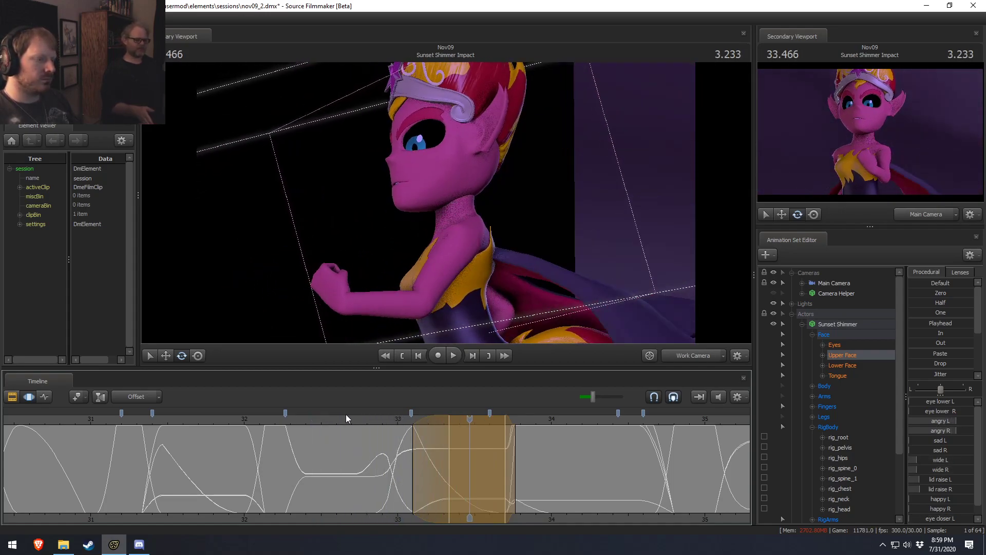
key("space")
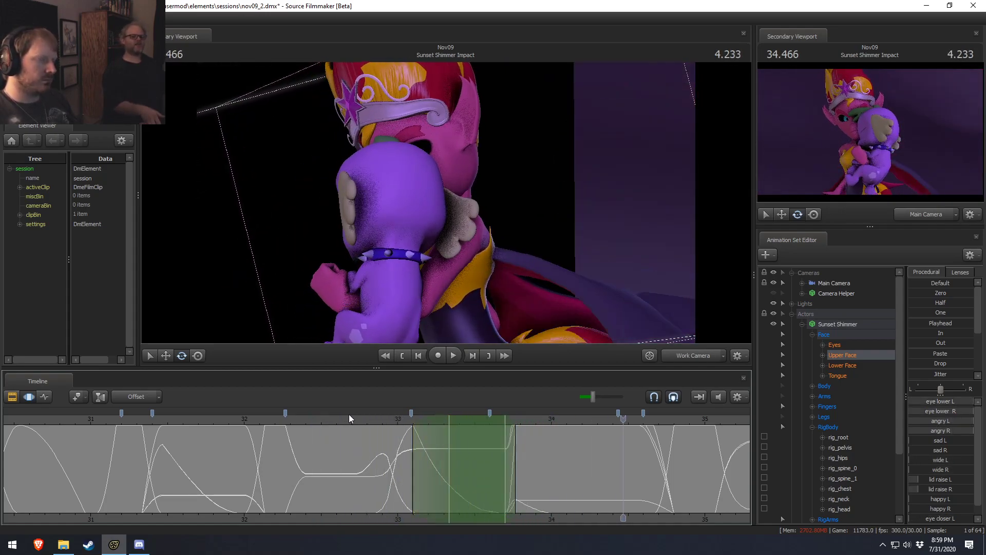
Try zeroing Sunset Shimmer's Upper Face controls at about 33.8 s, with wide L and wide R raised high.
left_click(394, 419)
left_click_drag(429, 437, 515, 466)
left_click(514, 466)
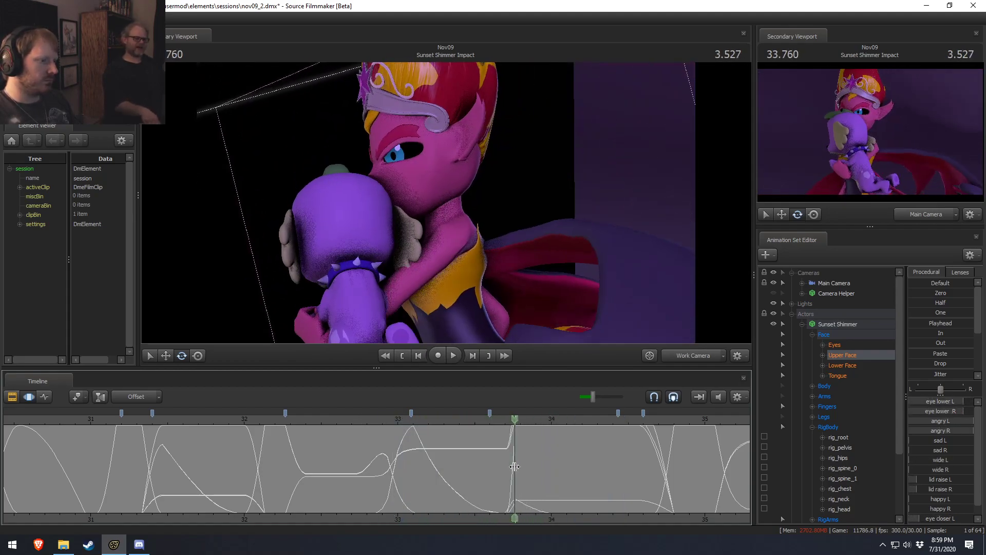
left_click_drag(525, 465, 562, 465)
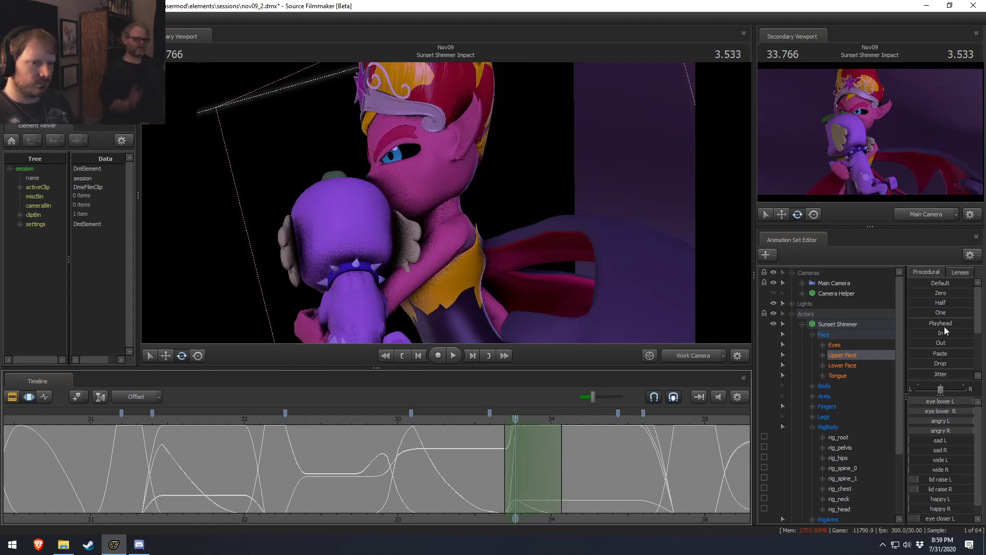
left_click(940, 293)
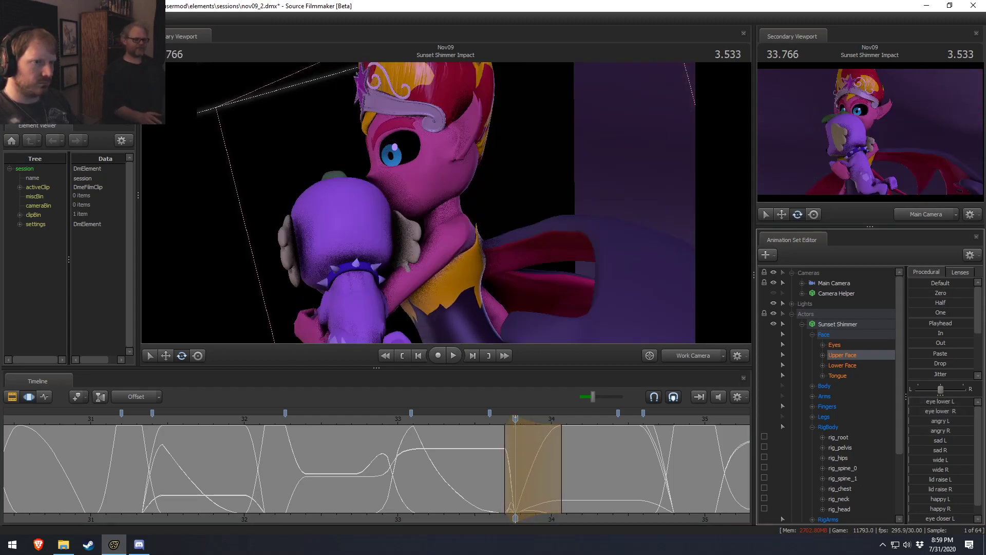
scroll(932, 478, "down", 1)
left_click_drag(961, 451, 964, 460)
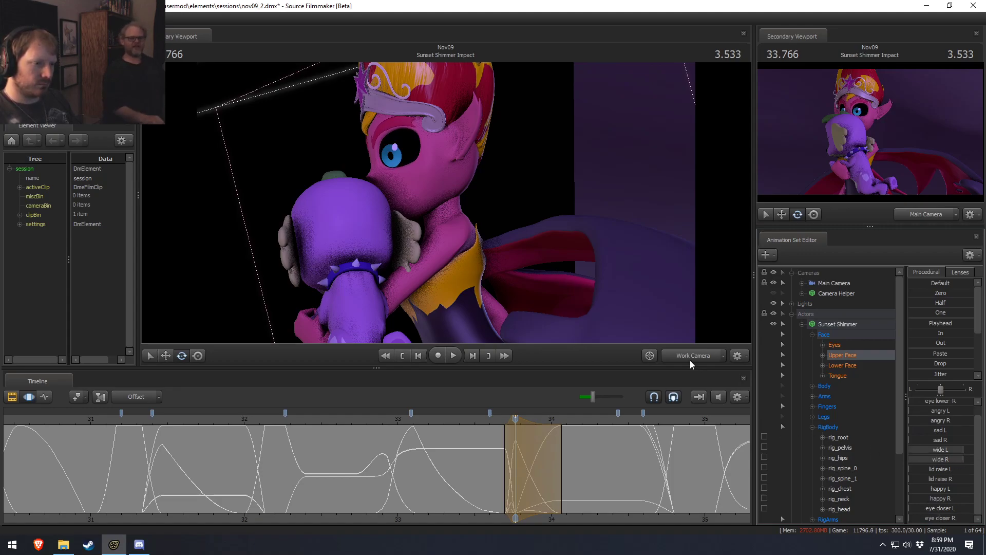
Review the wide-eyed reaction through the Main Camera and set its blend-out to end at about 34.2 s.
key("space")
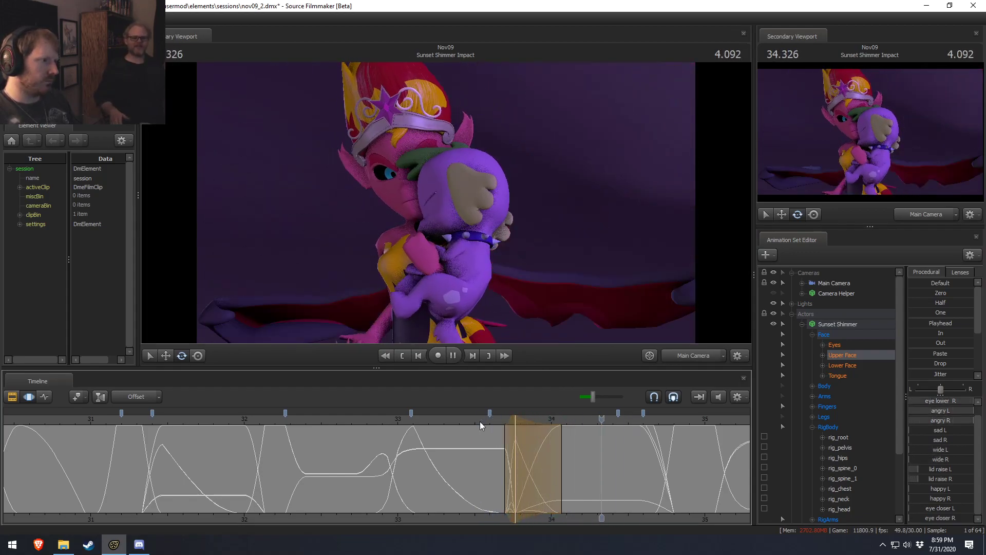
left_click(491, 419)
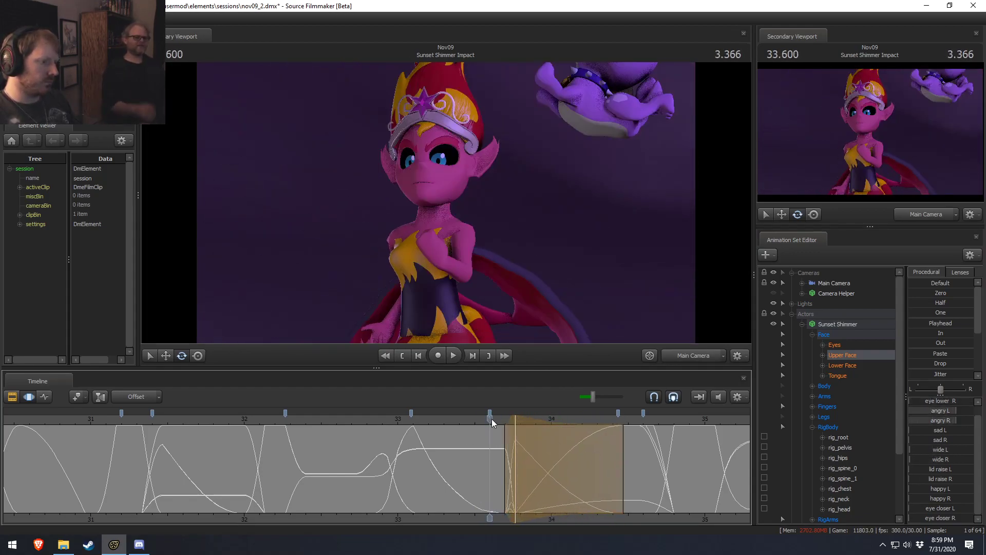
key("space")
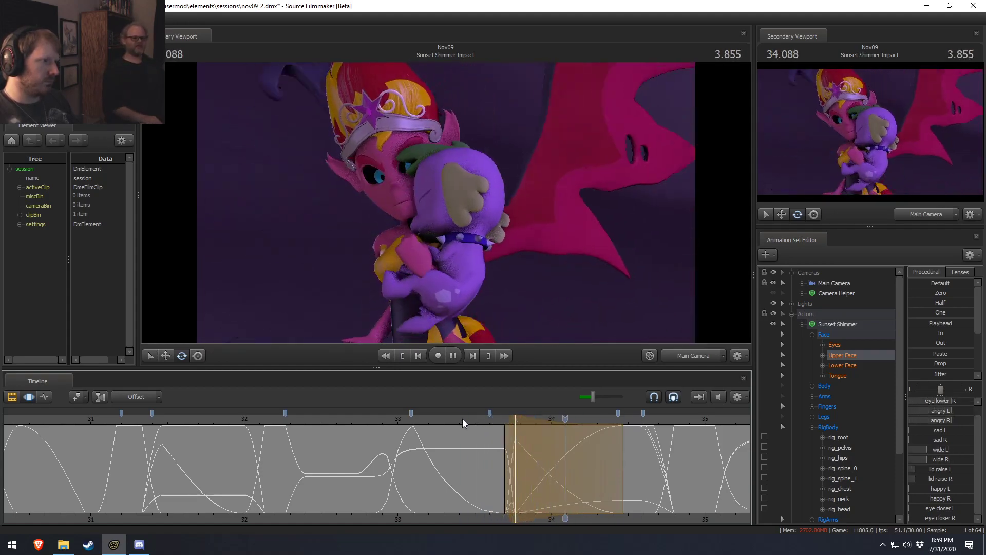
key("space")
left_click_drag(608, 454, 582, 453)
key("space")
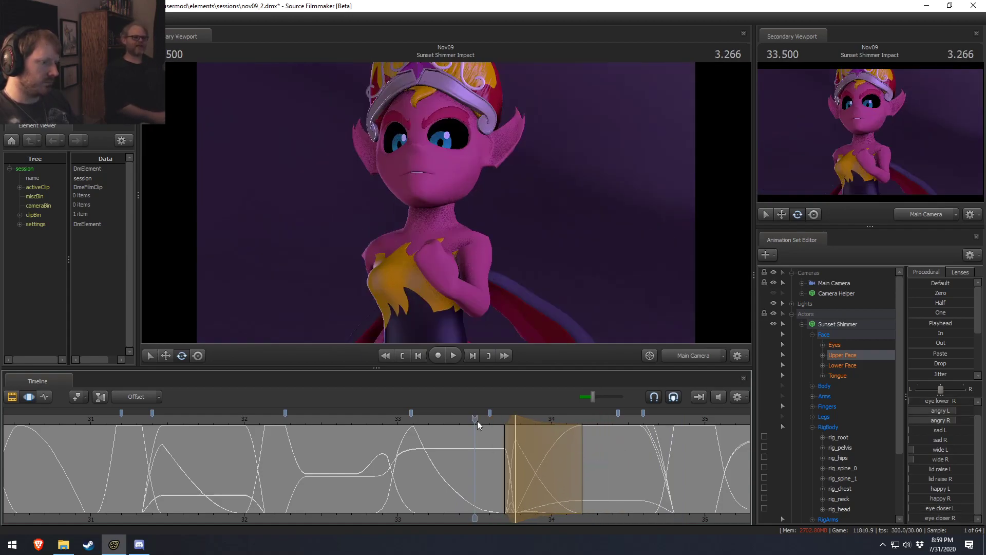
Try shifting the wide-eyed reaction to peak at about 33.9 s and play it back.
left_click(532, 440)
mouse_move(533, 440)
left_mouse_down()
mouse_move(578, 449)
mouse_move(513, 451)
mouse_move(547, 454)
left_mouse_up()
key("space")
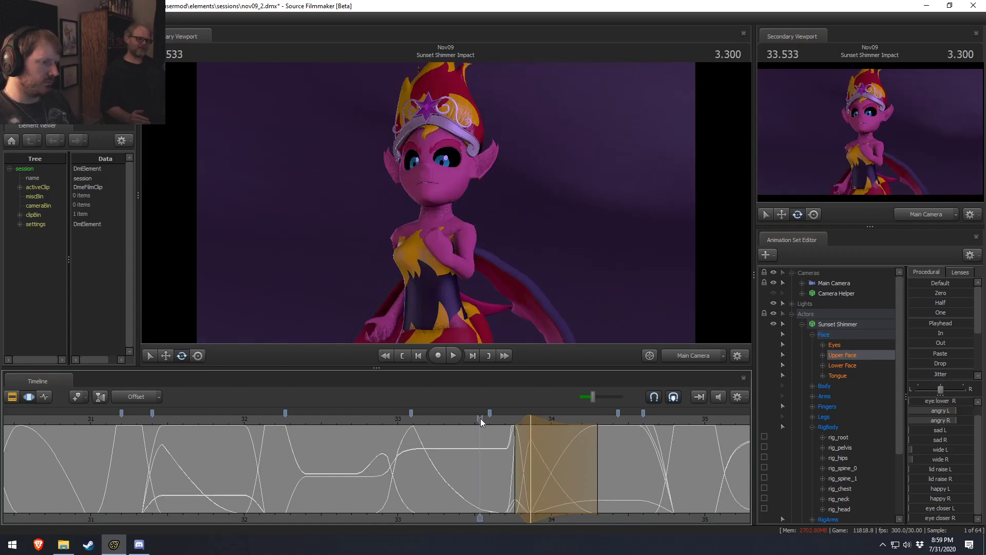
Partially blend the Upper Face controls toward Zero at about 33.9 s, with the blend-out ending at about 34.3 s.
left_click(528, 429)
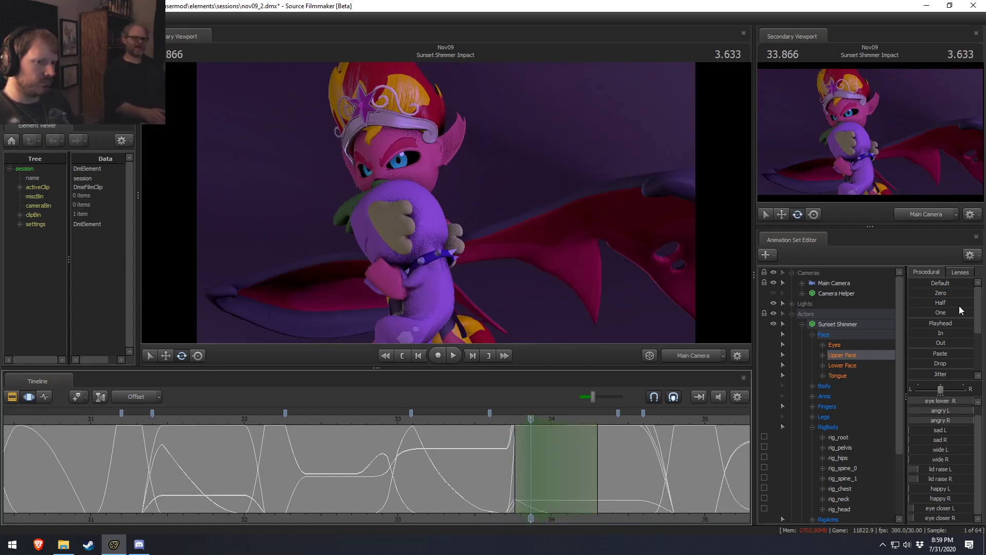
left_click_drag(941, 293, 959, 293)
left_click_drag(594, 452, 605, 454)
left_click_drag(531, 431, 558, 461)
key("space")
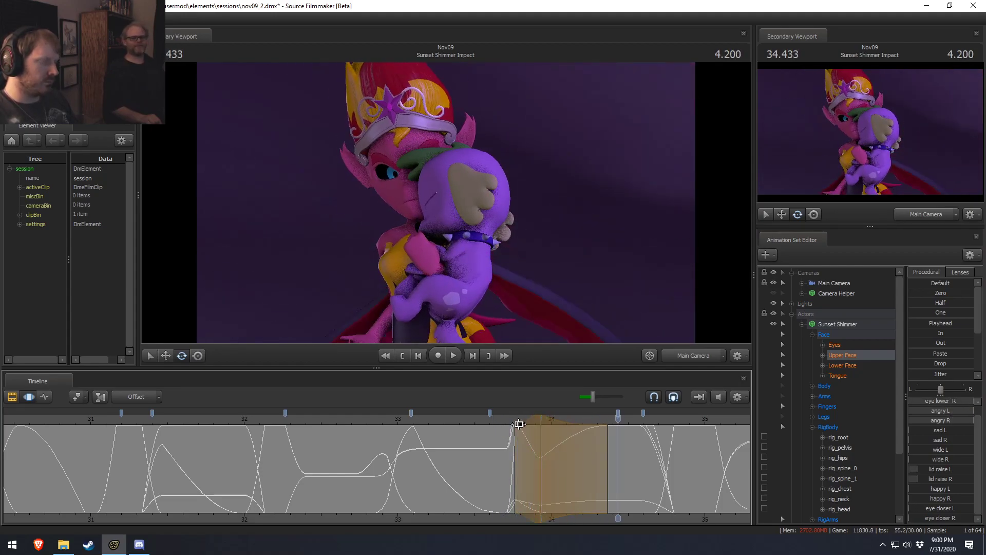
left_click(516, 439)
key("space")
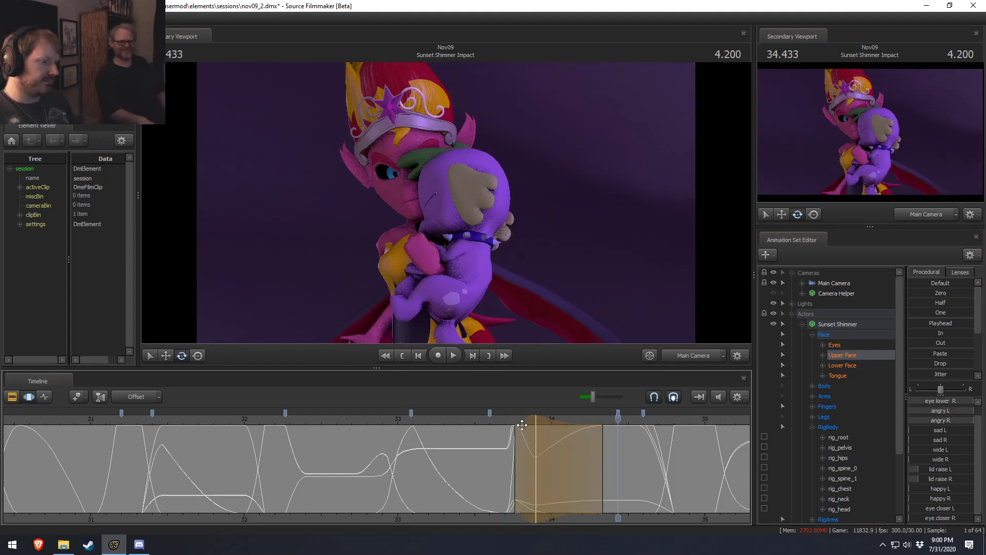
Play back the shot from about 33.0 s and 32.6 s to review Sunset Shimmer's reaction to Spike's impact.
key("space")
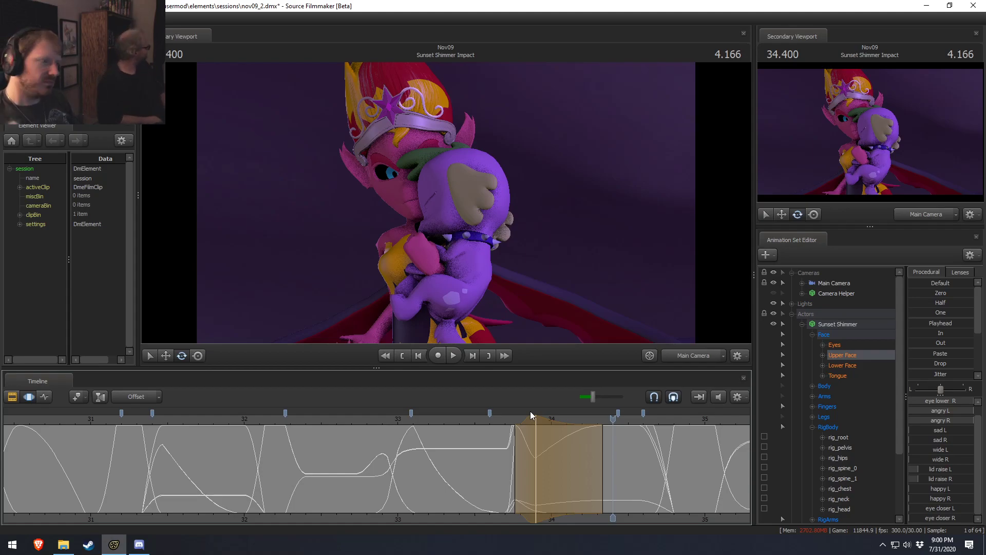
left_click_drag(443, 419, 393, 419)
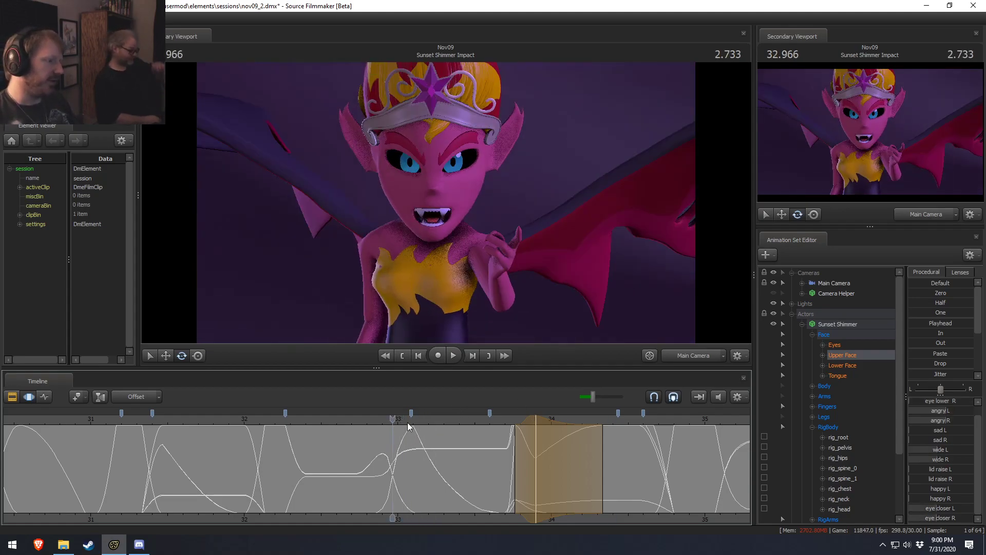
left_click(352, 420)
key("space")
left_click(327, 421)
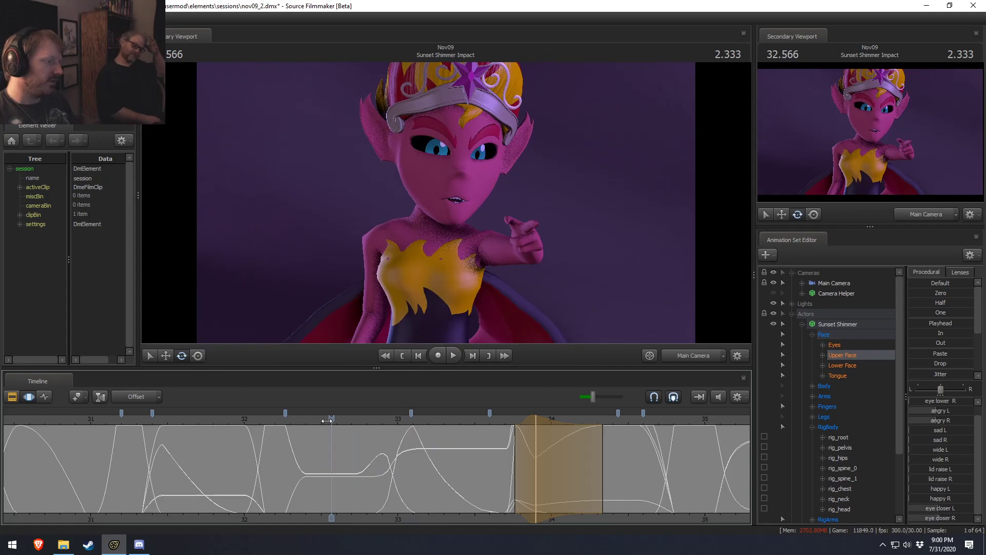
left_click(398, 419)
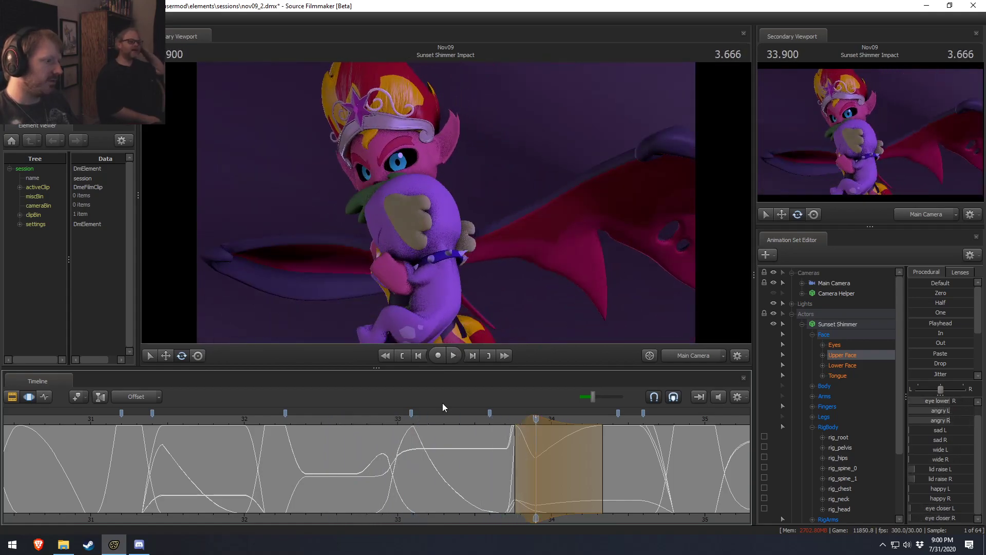
key("space")
key("space")
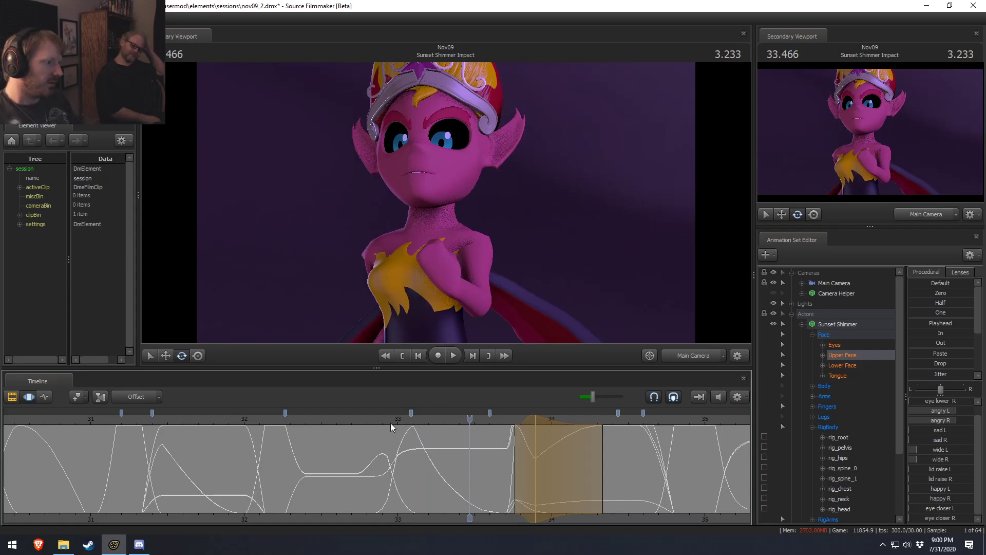
Replay Sunset Shimmer's shout from about 32.7 s and place a time selection peaking at about 33.1 s, spanning about 32.9 to 33.4 s.
left_click(349, 421)
key("space")
key("space")
left_click(371, 423)
key("space")
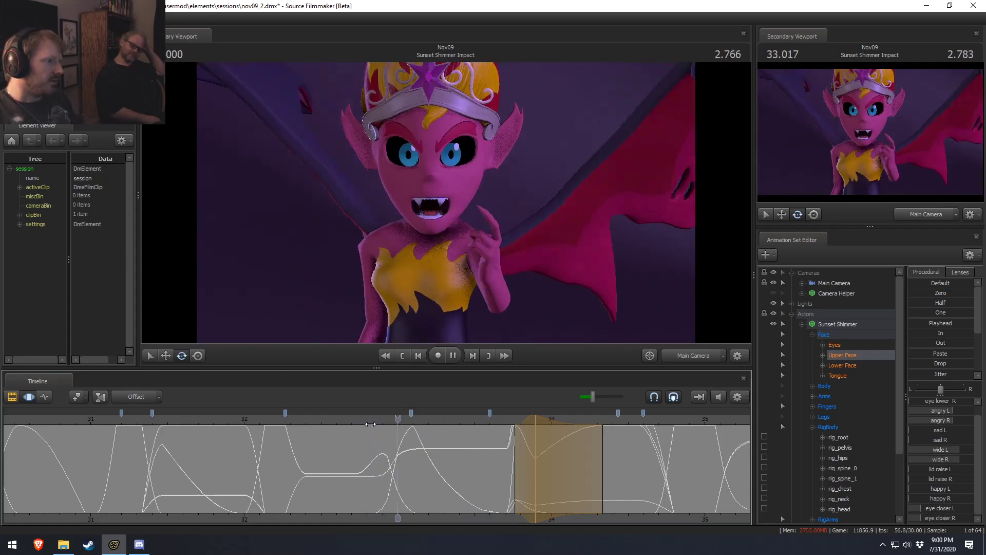
key("space")
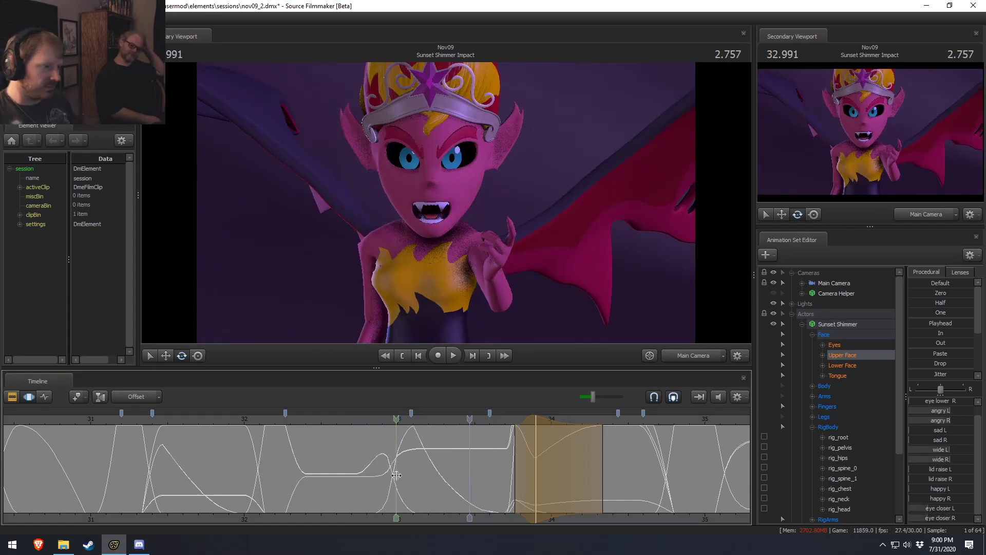
left_click(414, 477, "shift")
left_click_drag(414, 477, 465, 469)
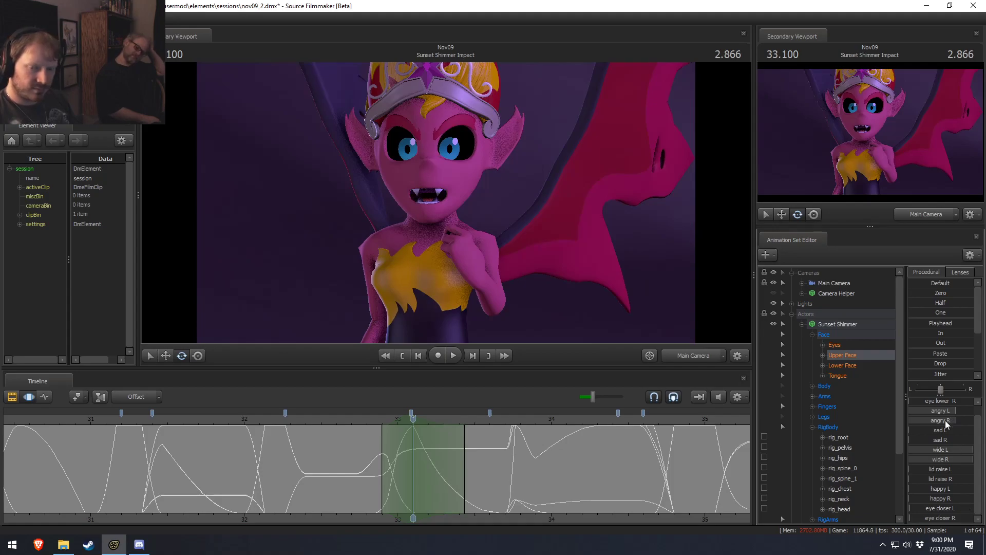
Restore down the animation window, switch to the Humble Bundle Extra Keys.xlsx workbook in Excel, and look over the last entries in its game list.
left_click_drag(650, 5, 687, 14)
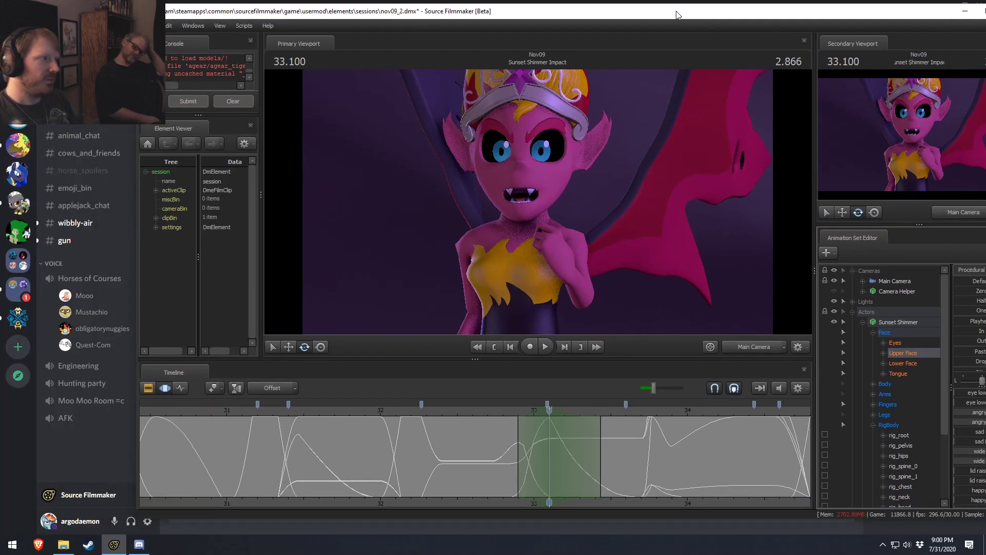
left_click(477, 2)
left_click(957, 8)
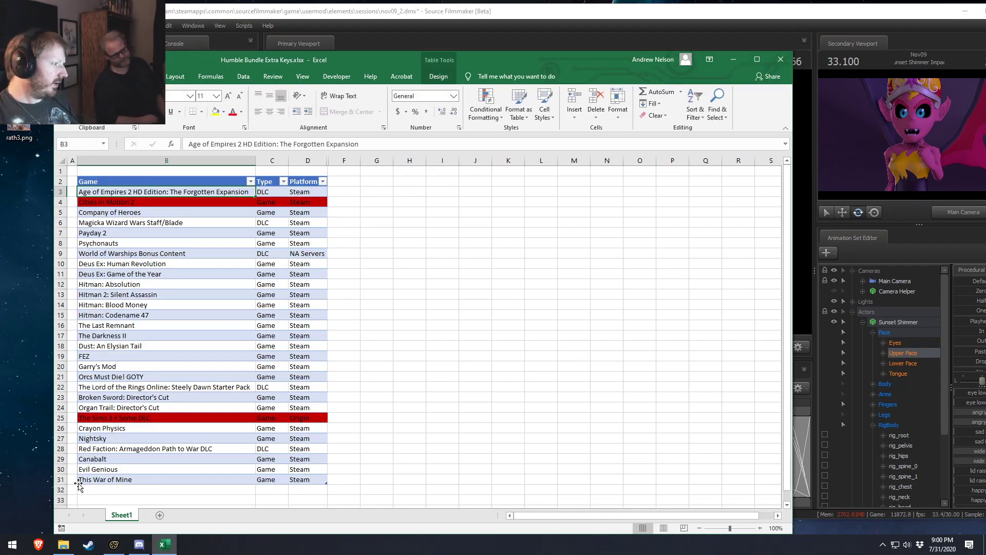
left_click(132, 479)
left_click(143, 469)
left_click(220, 479)
left_click(229, 469)
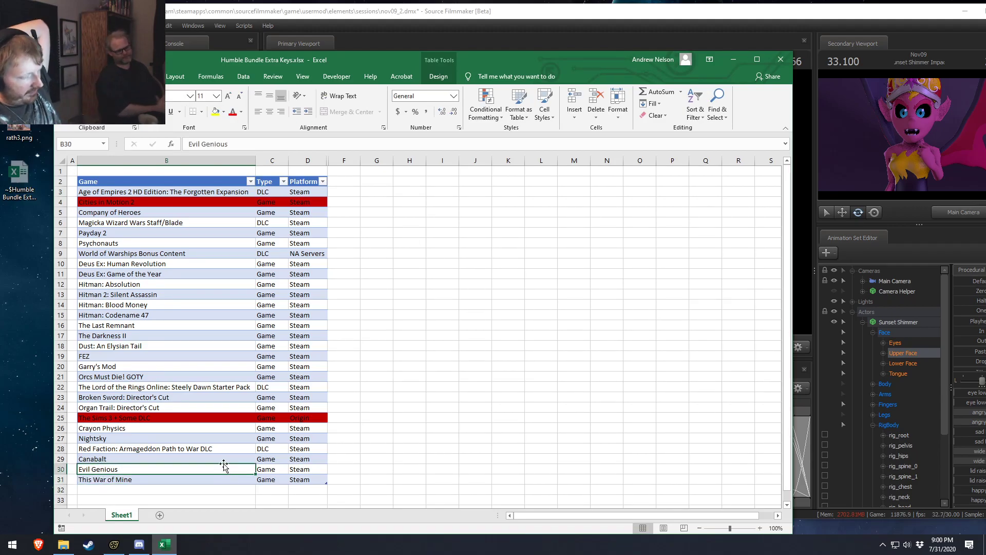
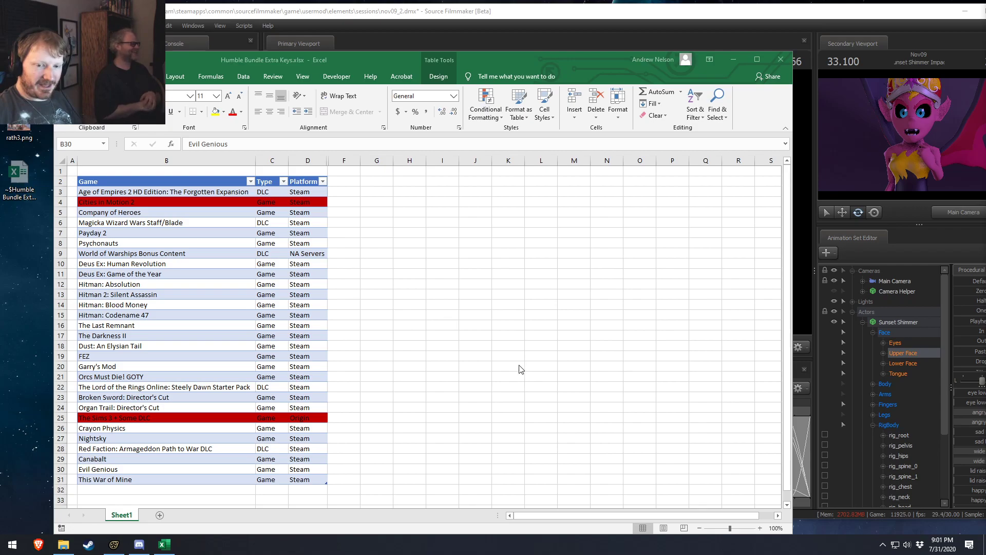
Look through the game titles from Age of Empires 2 HD Edition: The Forgotten Expansion to Organ Trail: Director's Cut.
left_click_drag(170, 253, 208, 177)
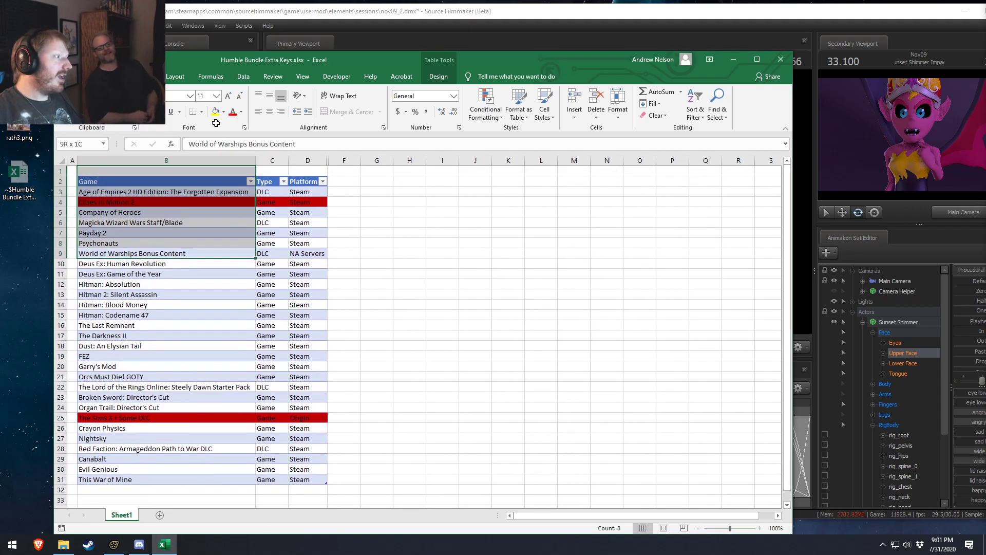
left_click(176, 200)
left_click(175, 191)
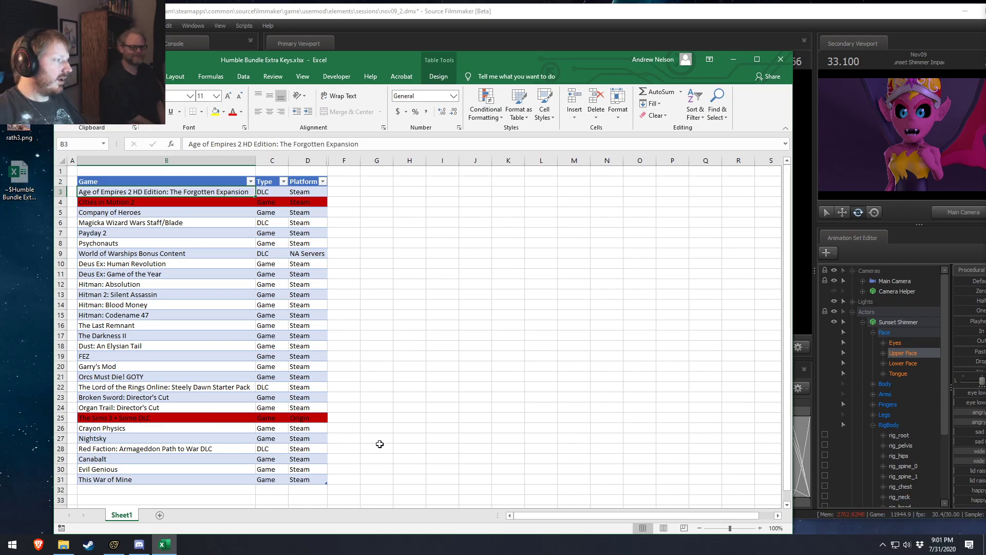
left_click(266, 428)
left_click(119, 441)
left_click(144, 408)
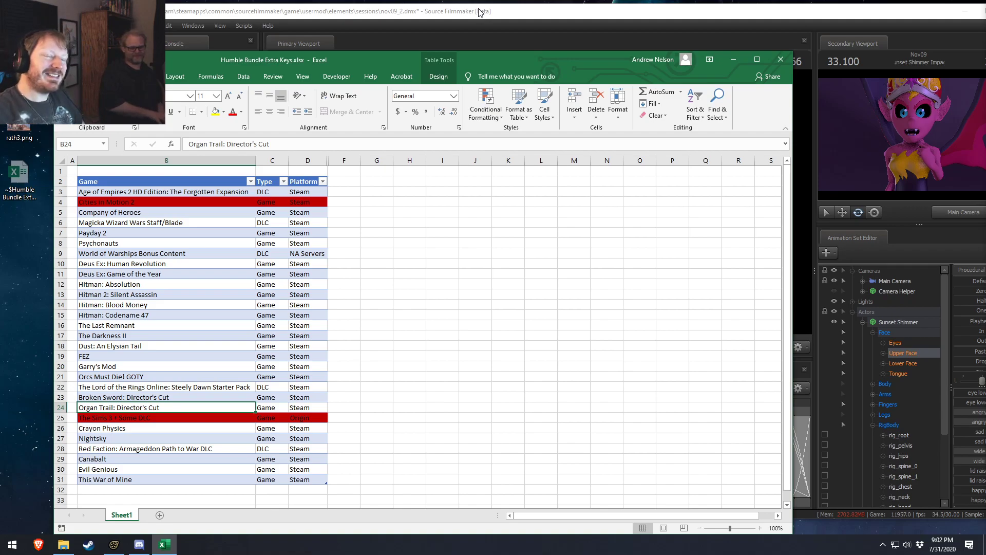
Move the workbook window aside and switch back to Source Filmmaker.
left_click(396, 344)
left_click_drag(491, 53, 441, 56)
left_click(547, 24)
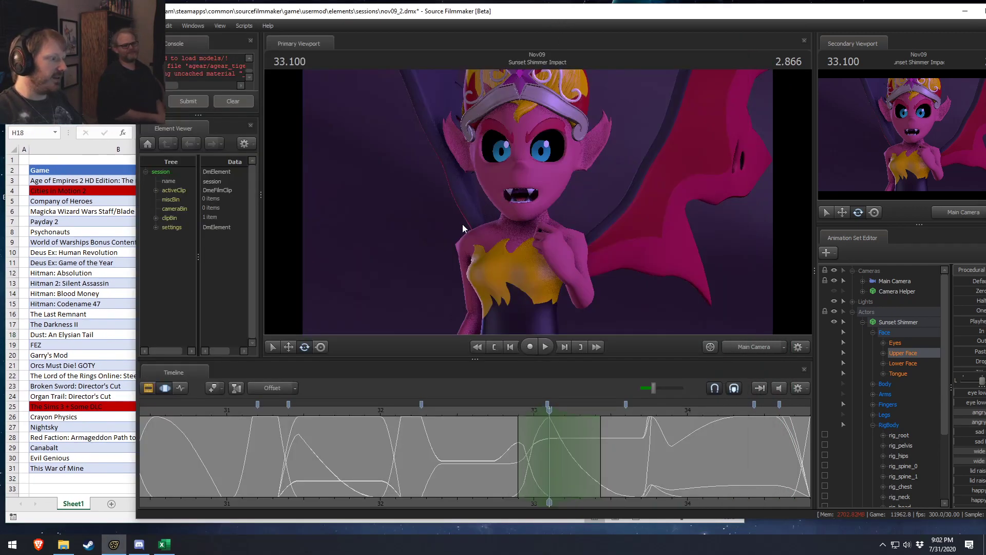
Play the Sunset Shimmer Impact shot from its beginning at about 30.3 s to review the animation.
scroll(430, 450, "down", 3)
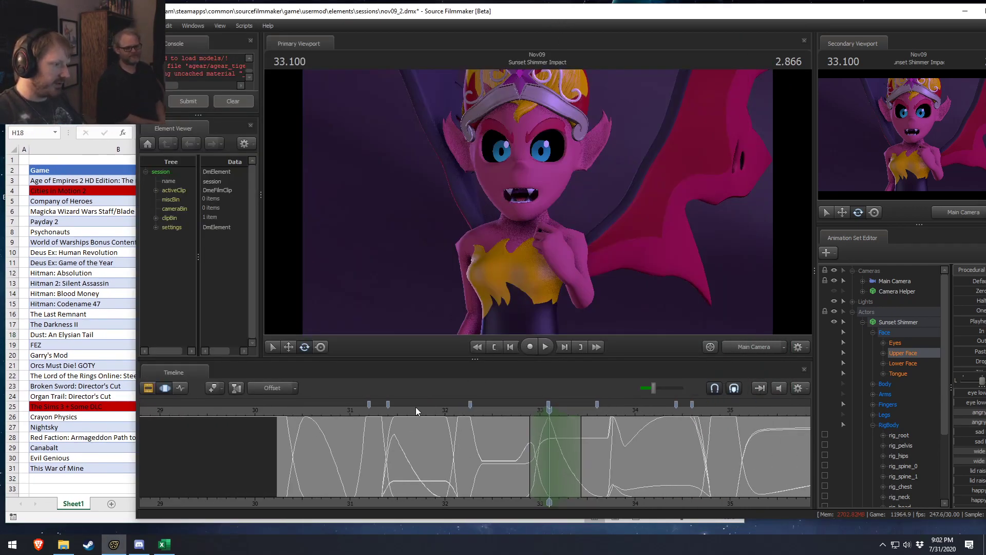
left_click(315, 409)
scroll(326, 501, "down", 3)
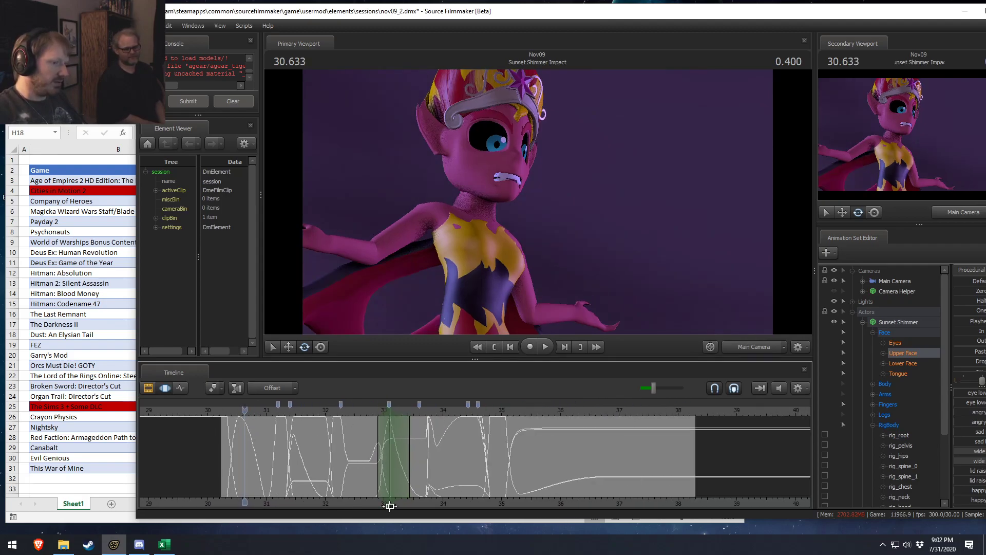
middle_click_drag(450, 505, 399, 494)
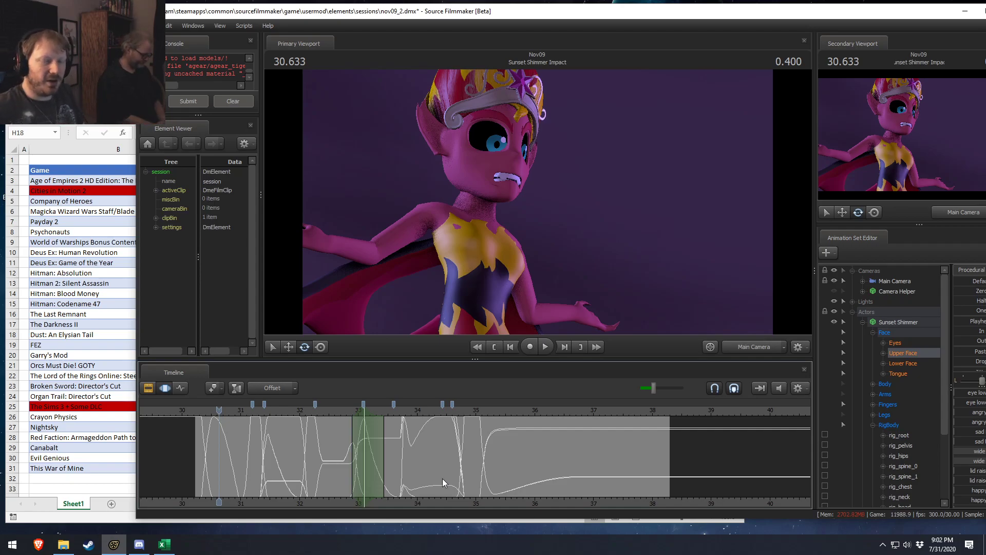
left_click_drag(236, 410, 222, 411)
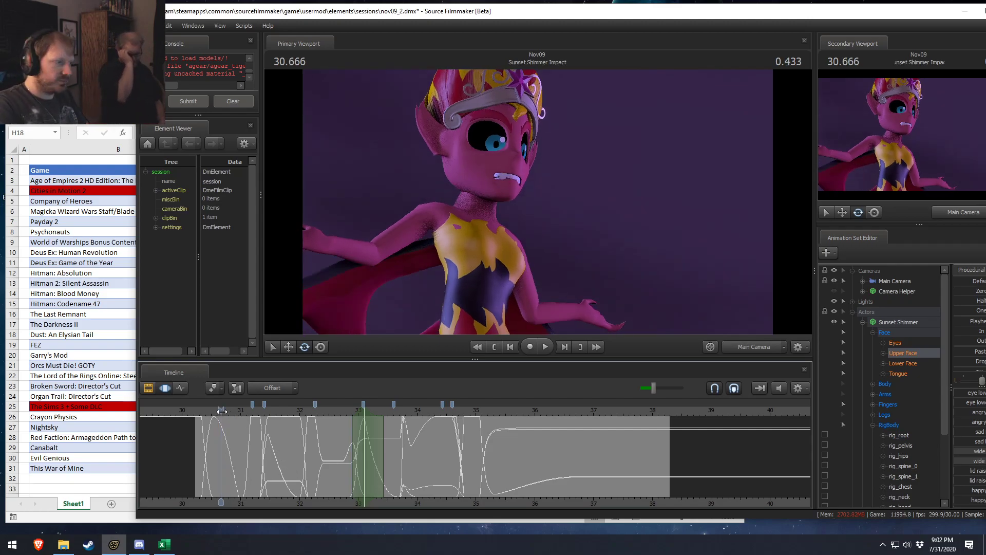
left_click(202, 409)
key("space")
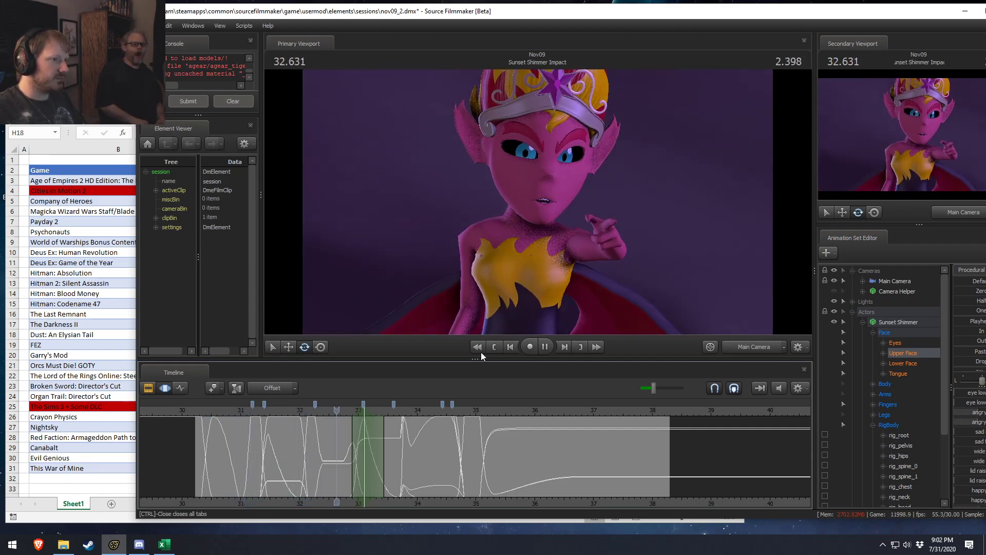
key("space")
Scrub back to about 32.8 s and replay Sunset Shimmer's lead-in to the shout.
left_click_drag(395, 413, 348, 412)
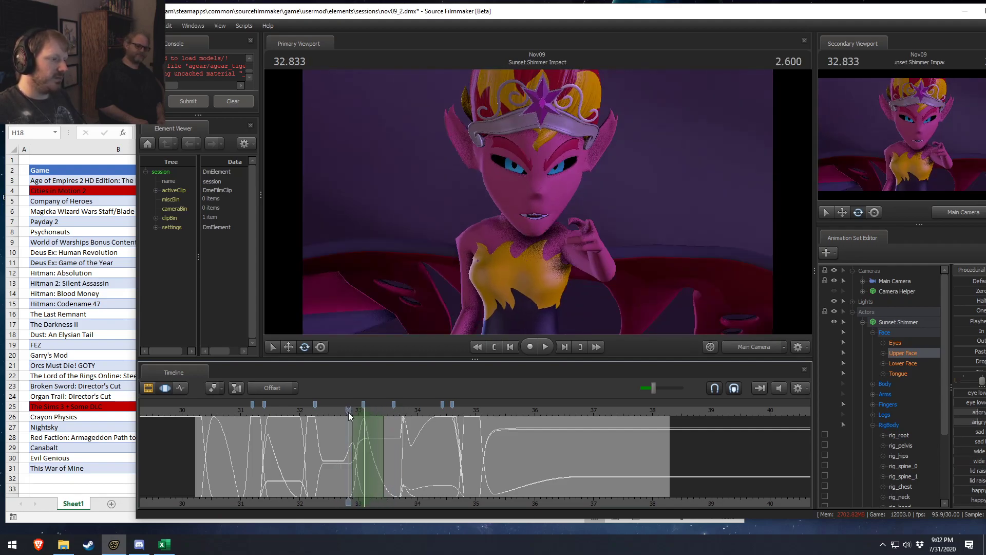
key("space")
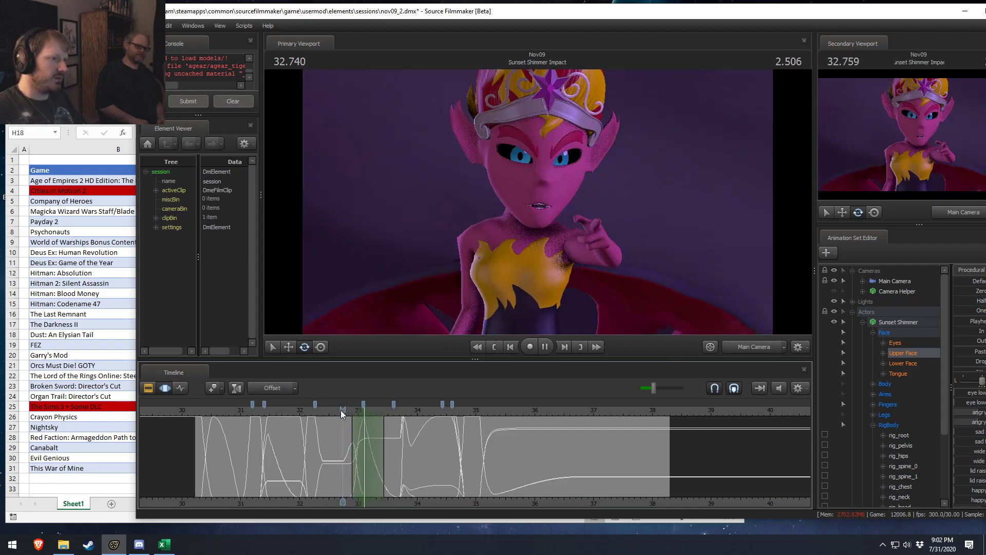
key("space")
Center the time selection on the shout pose at about 33.03 s, spanning about 32.9 to 33.5 s, and check the surrounding motion.
left_click_drag(346, 431, 394, 436)
scroll(381, 435, "up", 1)
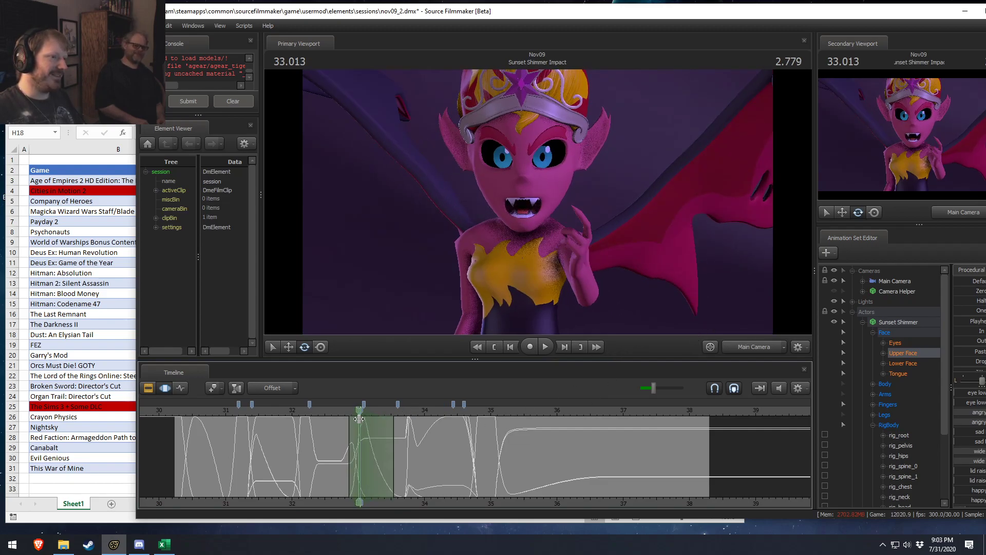
left_click(359, 419)
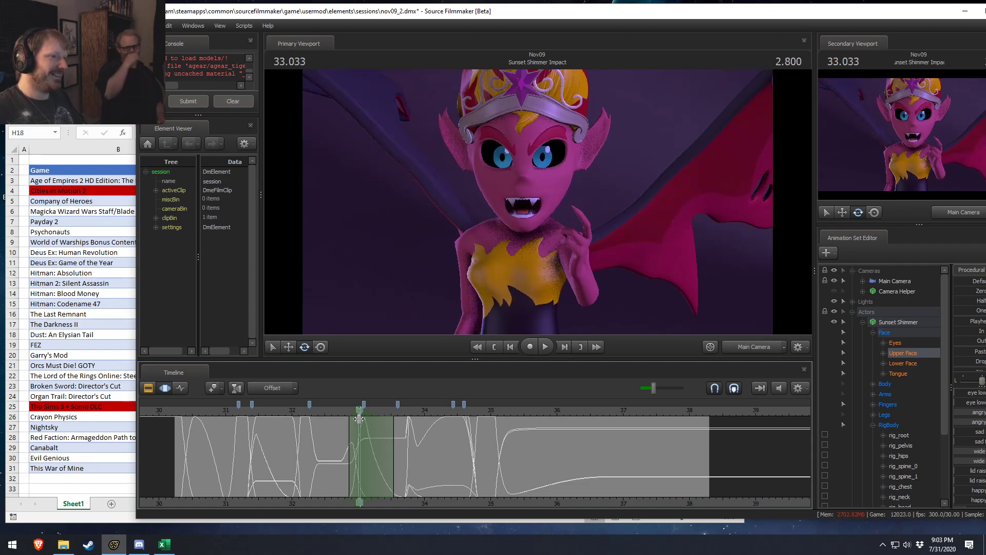
left_click_drag(360, 419, 360, 423)
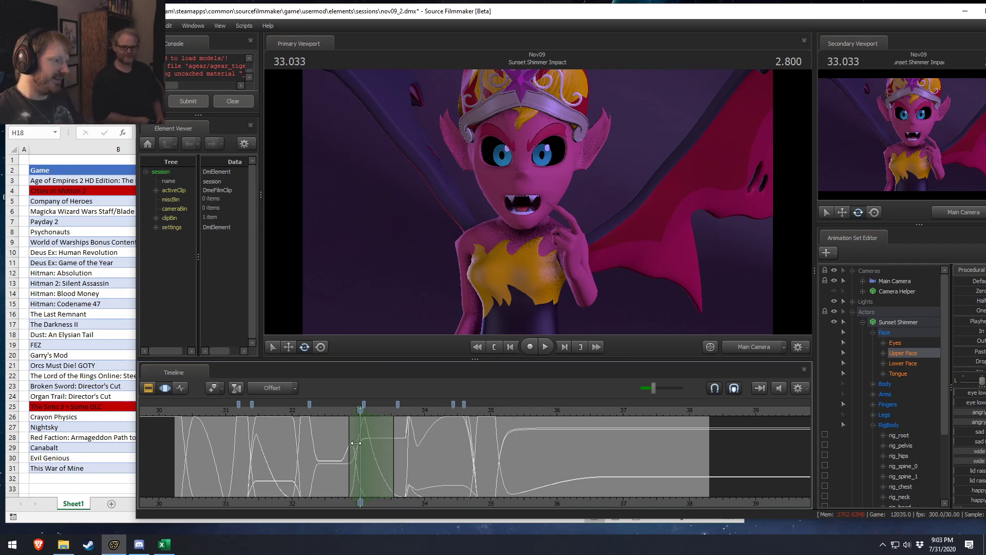
scroll(357, 443, "up", 3)
left_click_drag(329, 417, 362, 436)
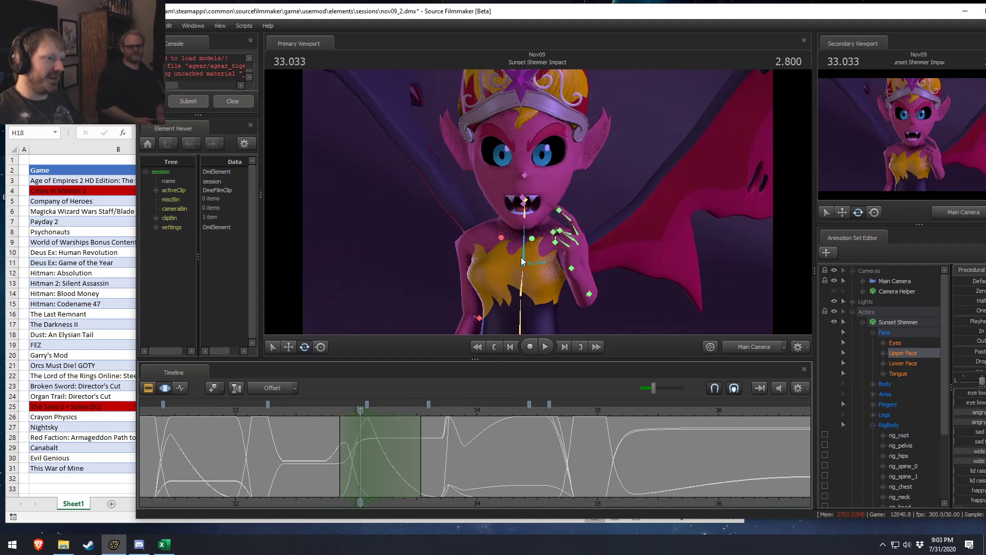
left_click_drag(330, 445, 369, 443)
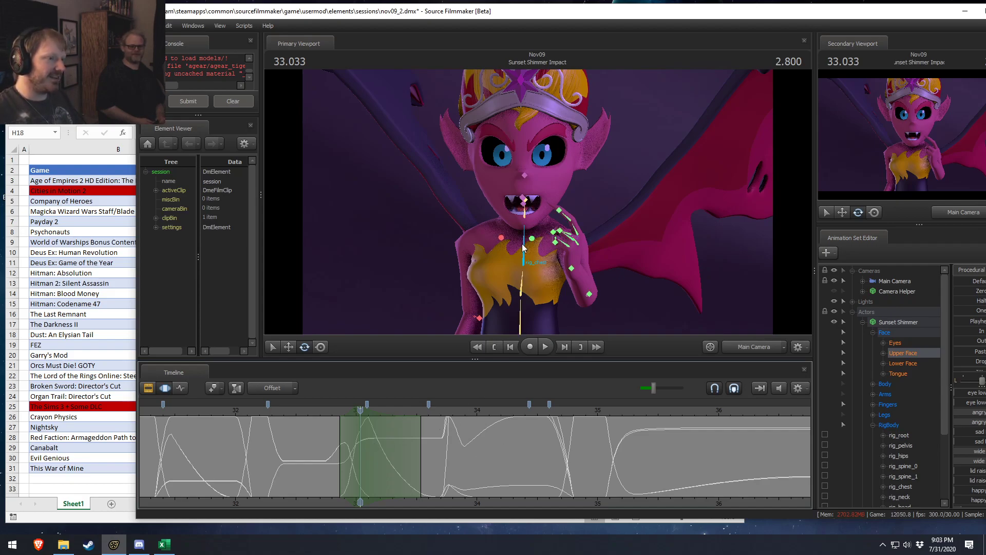
key("space")
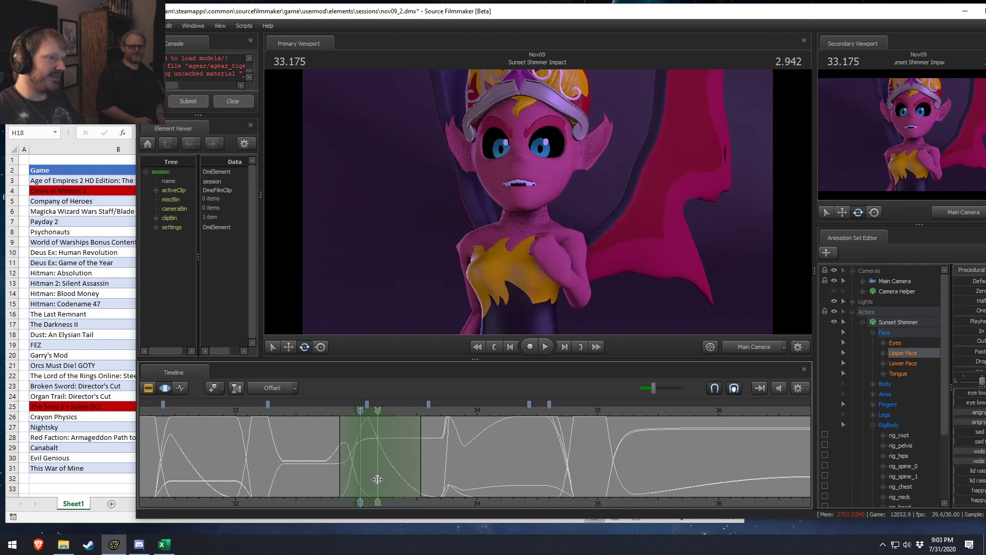
key("space")
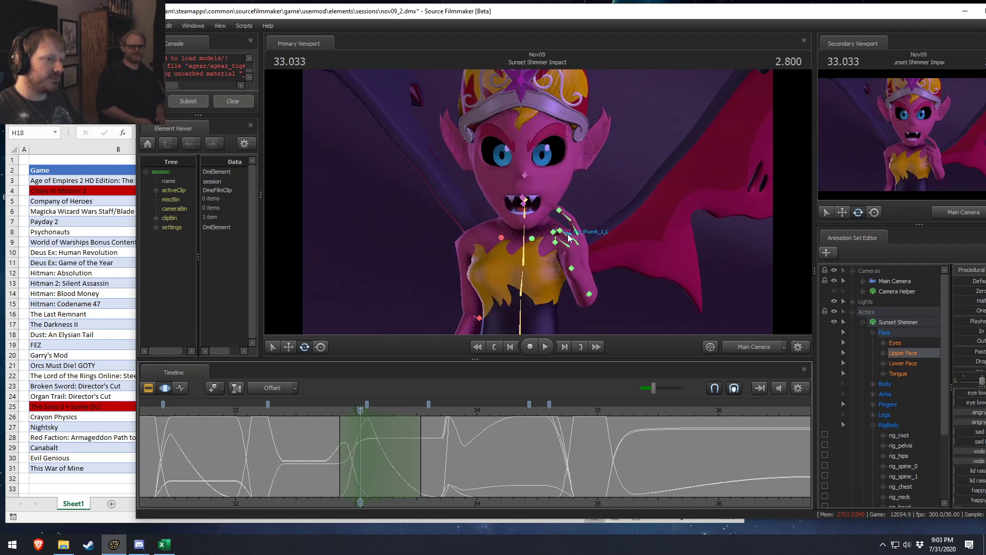
Move Sunset Shimmer's raised left hand slightly outward from her body at about 33.03 s and play it back from about 32.7 s.
left_click(571, 267)
left_click_drag(597, 268, 605, 269)
key("w")
left_click_drag(360, 411, 324, 412)
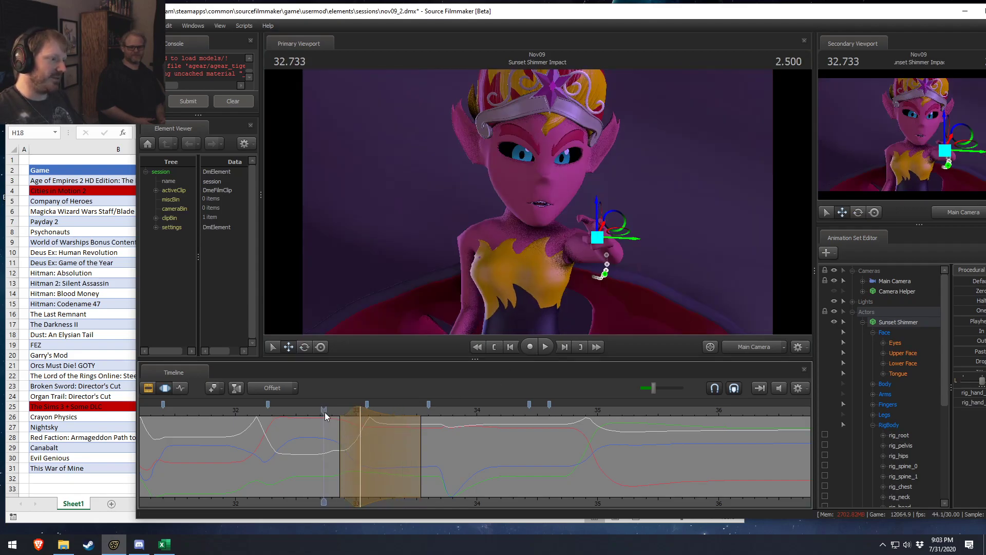
key("space")
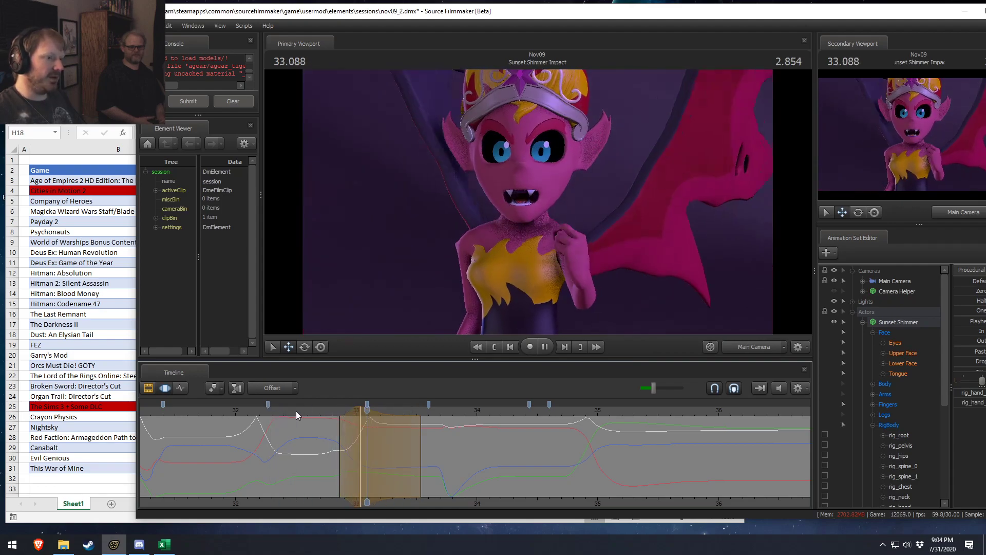
Replay the shot from about 31.9 s to review the left hand's movement into the shout.
left_click(311, 412)
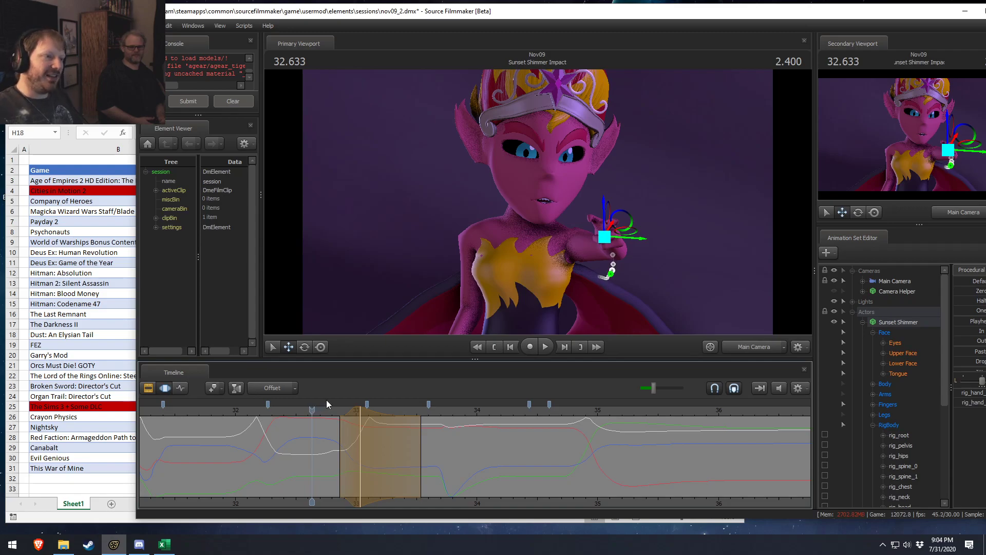
left_click(220, 411)
key("space")
key("space")
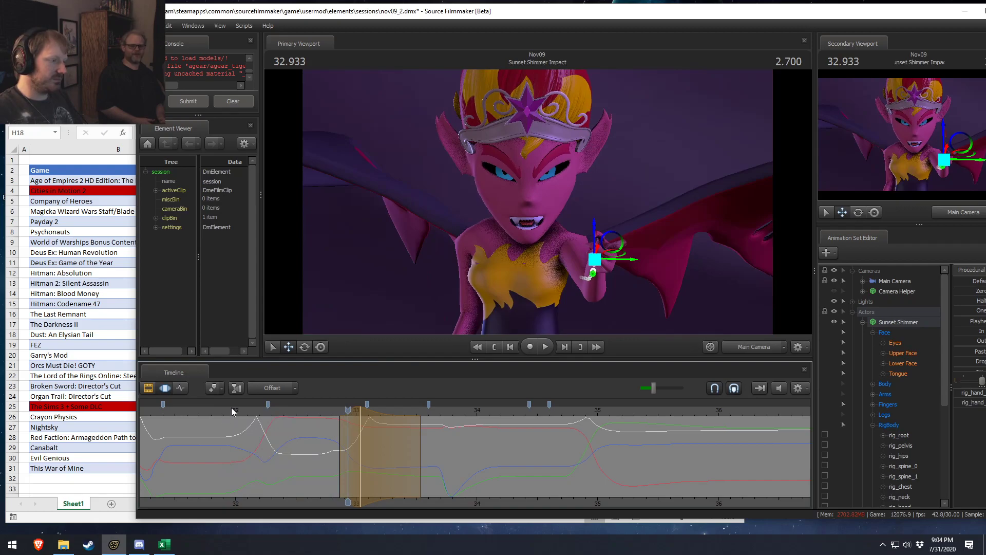
left_click(221, 408)
key("space")
left_click(246, 432)
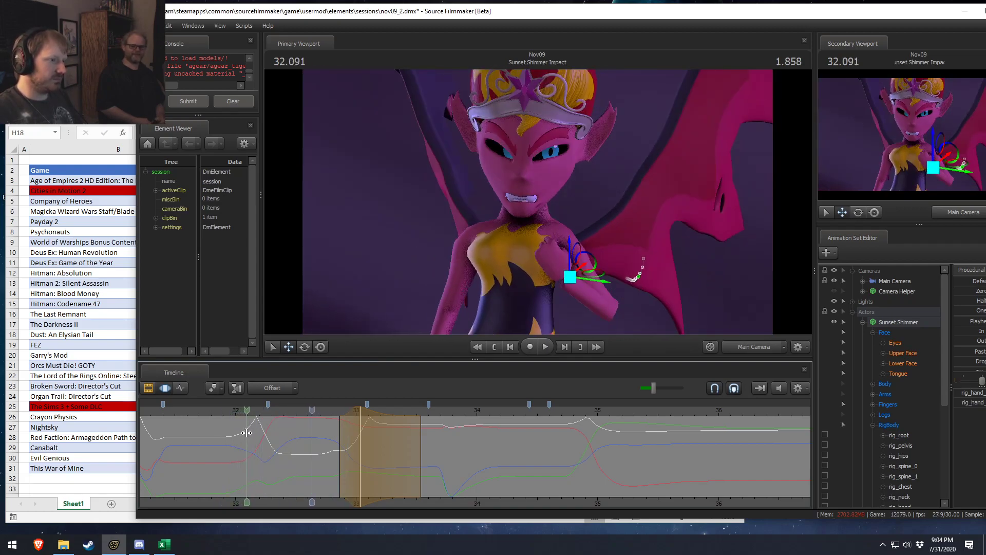
Set a time selection around 32.2 s, spanning about 32.0 to 32.5 s, and rotate Sunset Shimmer's head within it.
key("space")
left_click(242, 434)
left_click(242, 435)
left_click_drag(243, 434, 291, 440)
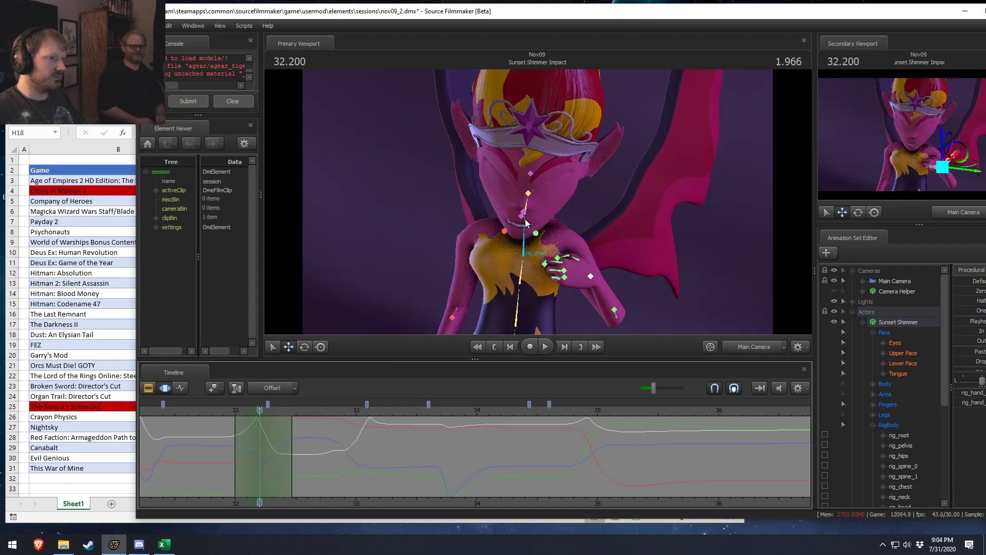
left_click(527, 195)
left_click_drag(533, 213, 531, 227)
left_click(218, 412)
key("space")
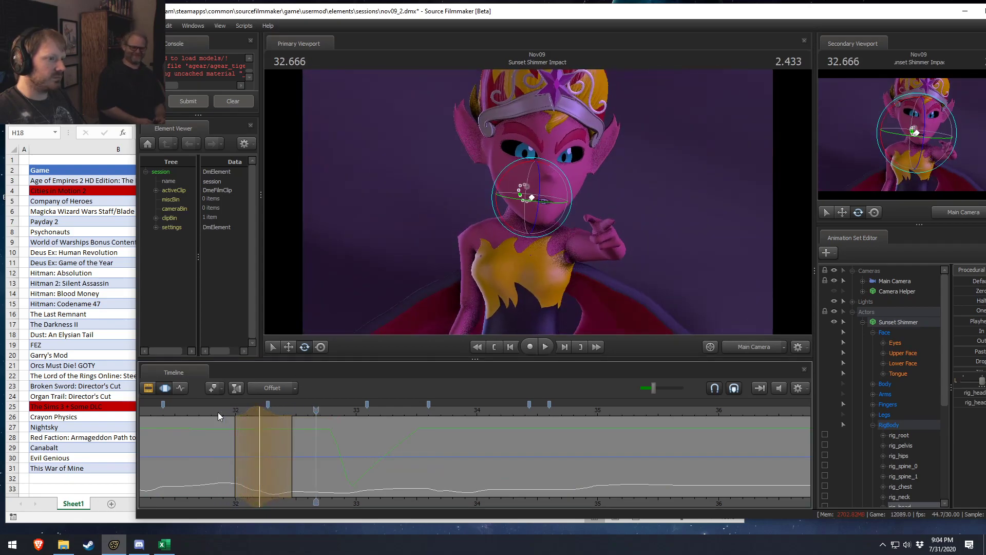
Shorten the head adjustment's time selection to about 32.0 to 32.4 s and replay the motion.
key("space")
key("space")
key("space")
left_click_drag(235, 429, 222, 429)
key("space")
key("space")
key("space")
key("space")
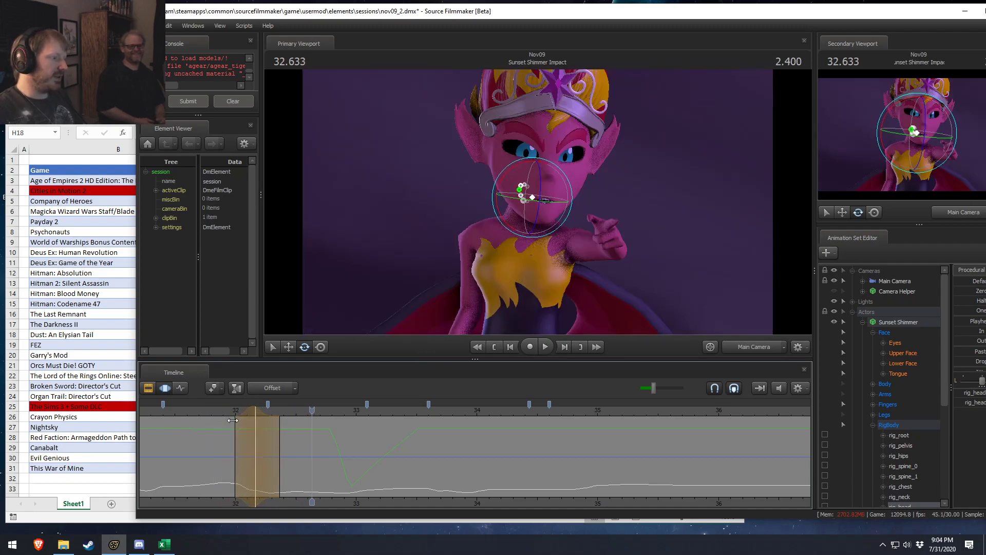
Replay the shot from about 31.9 s to check Sunset Shimmer's head movement into the pointing pose.
left_click(217, 411)
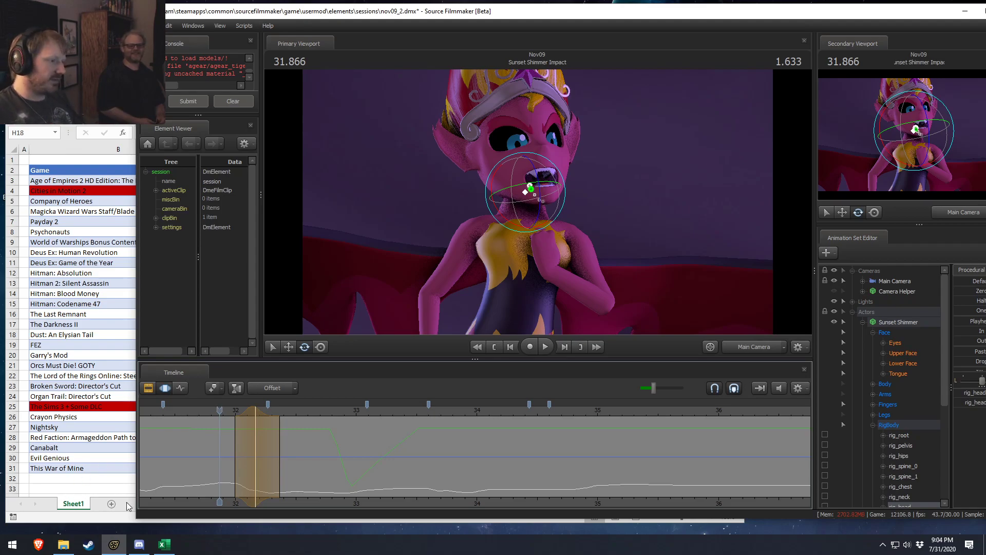
key("space")
key("space")
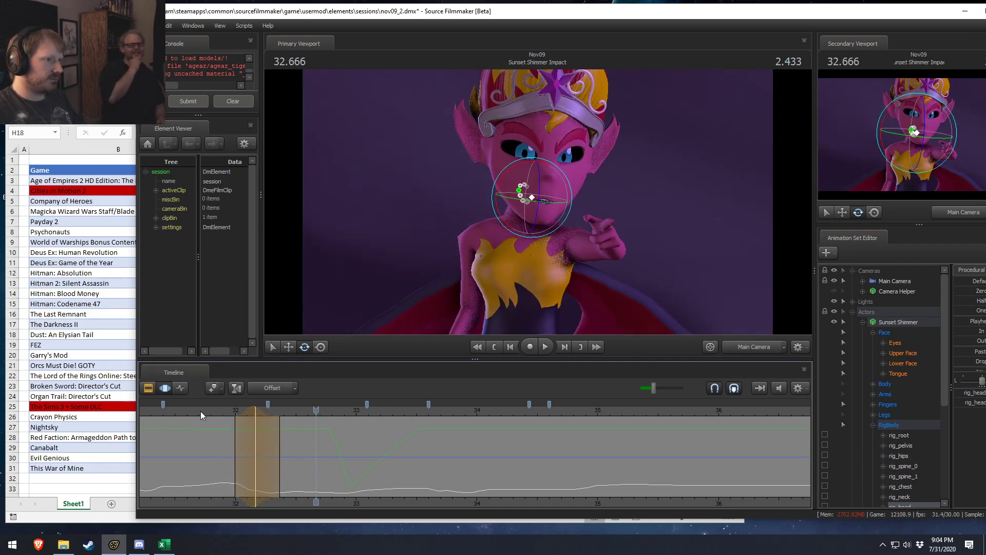
key("space")
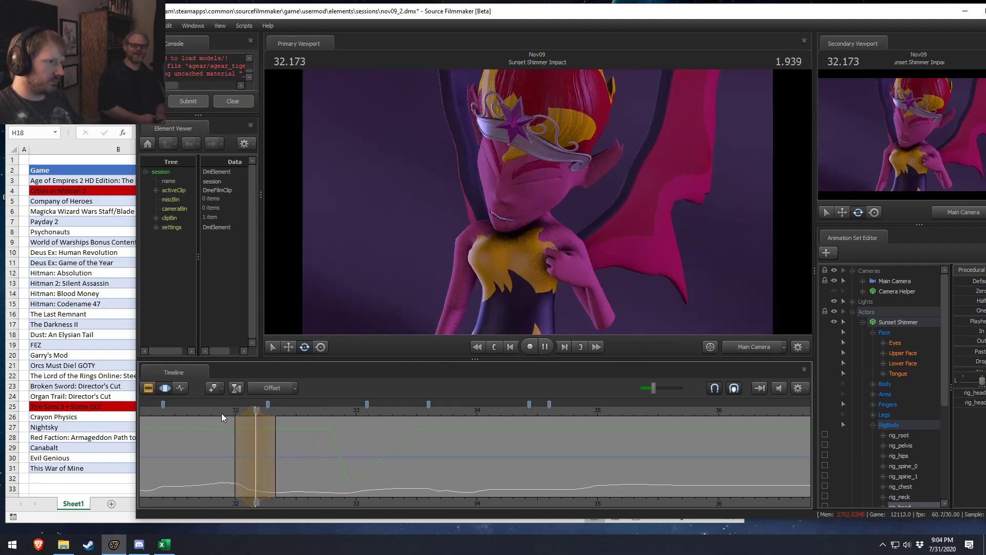
key("space")
key("space")
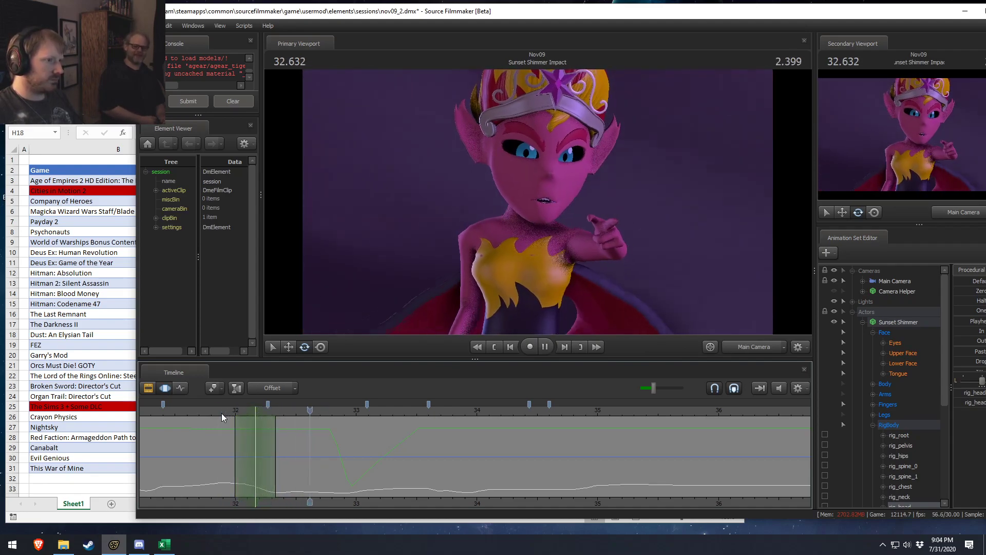
key("space")
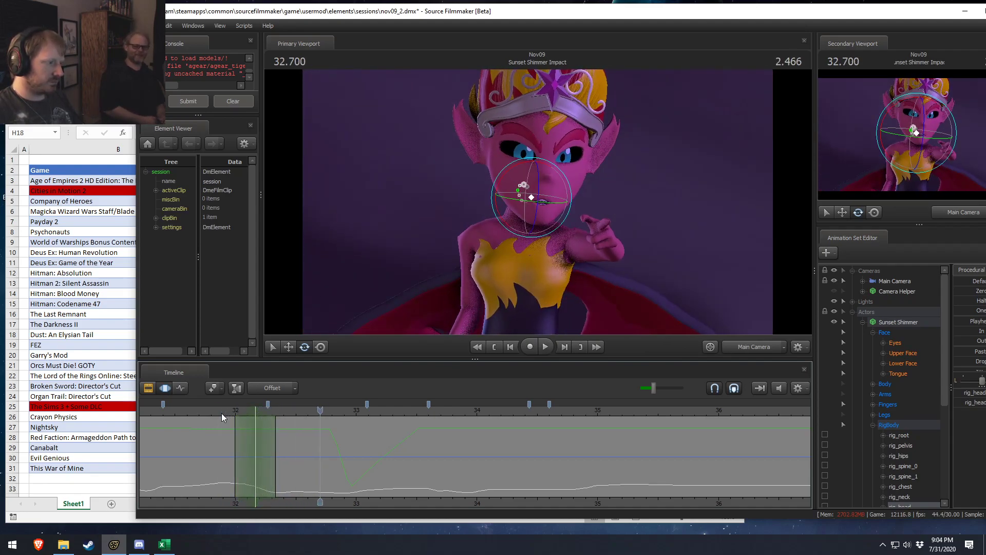
Set the time selection's hold around 32.7 s to about 32.4 to 33.0 s, with falloffs reaching about 32.2 and 33.2 s.
key("space")
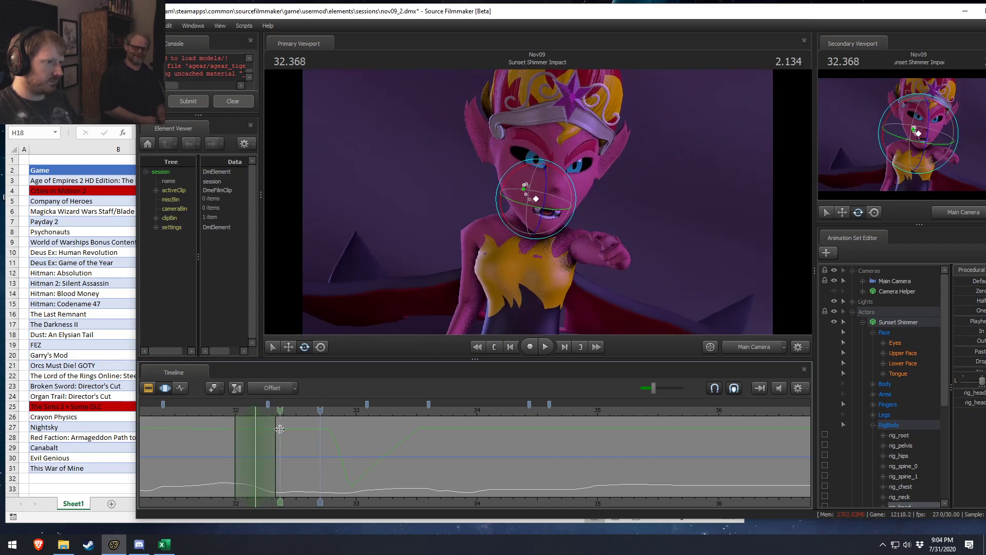
left_click_drag(280, 429, 359, 438)
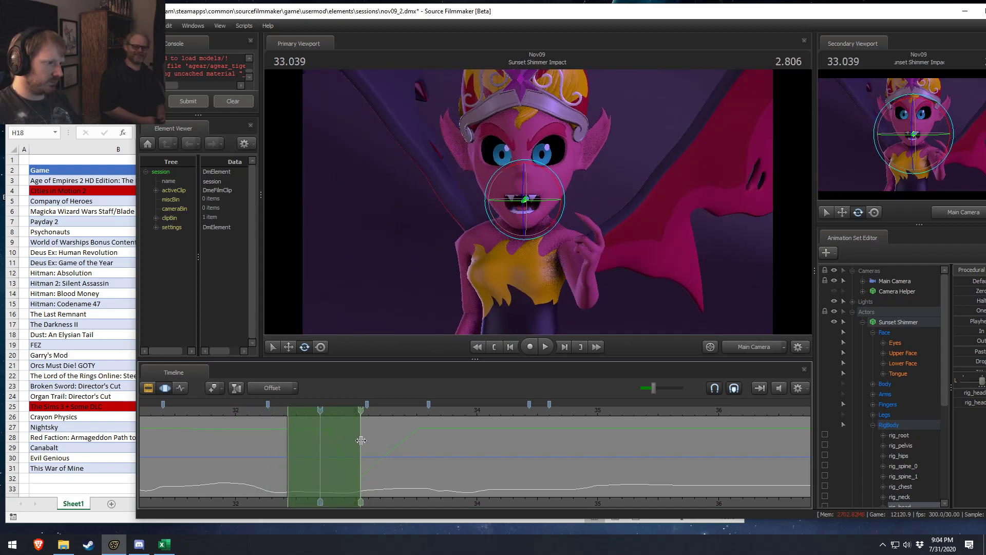
key("space")
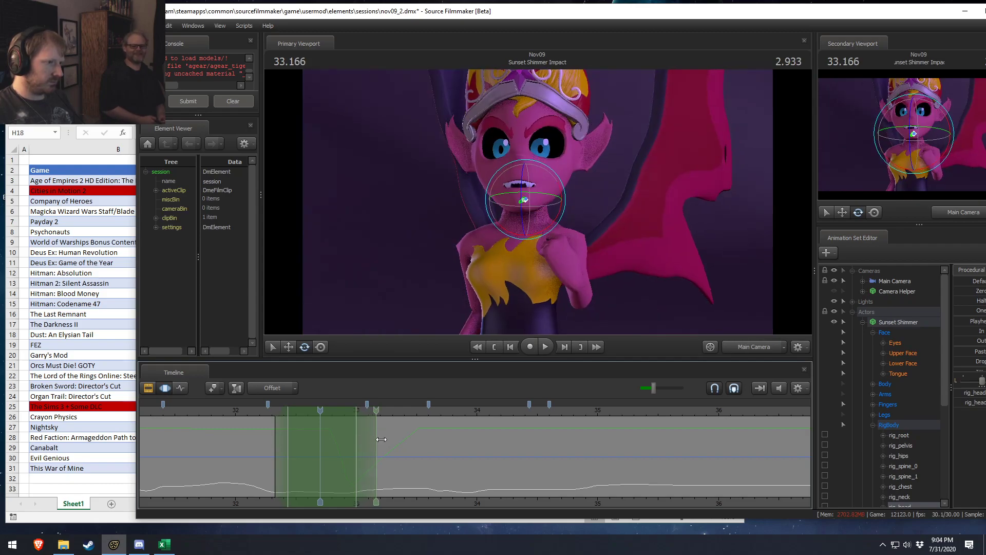
left_click_drag(275, 437, 259, 436)
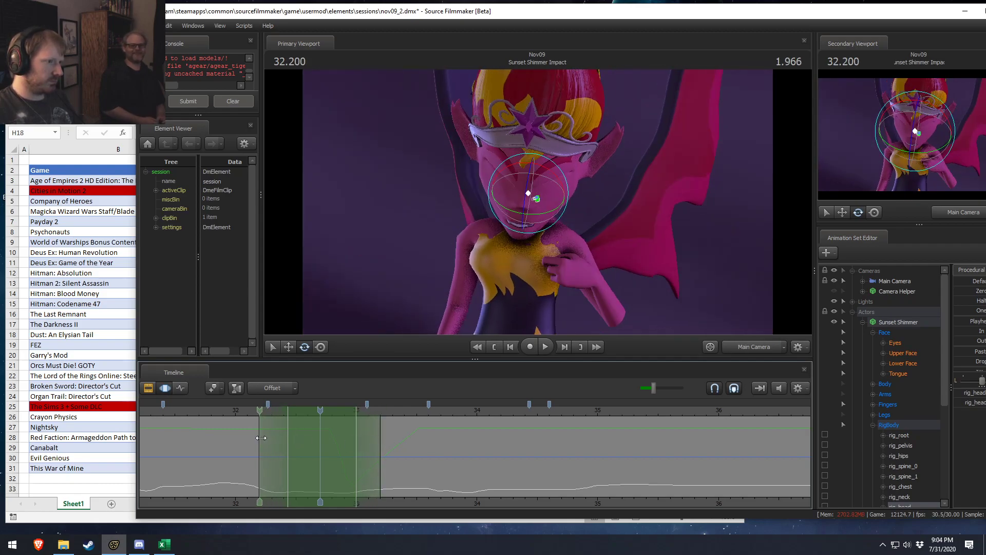
View Sunset Shimmer from the side through the Work Camera, bend her neck forward and counter-rotate her head at 32.7 s.
left_click(753, 347)
left_click_drag(643, 247, 598, 257)
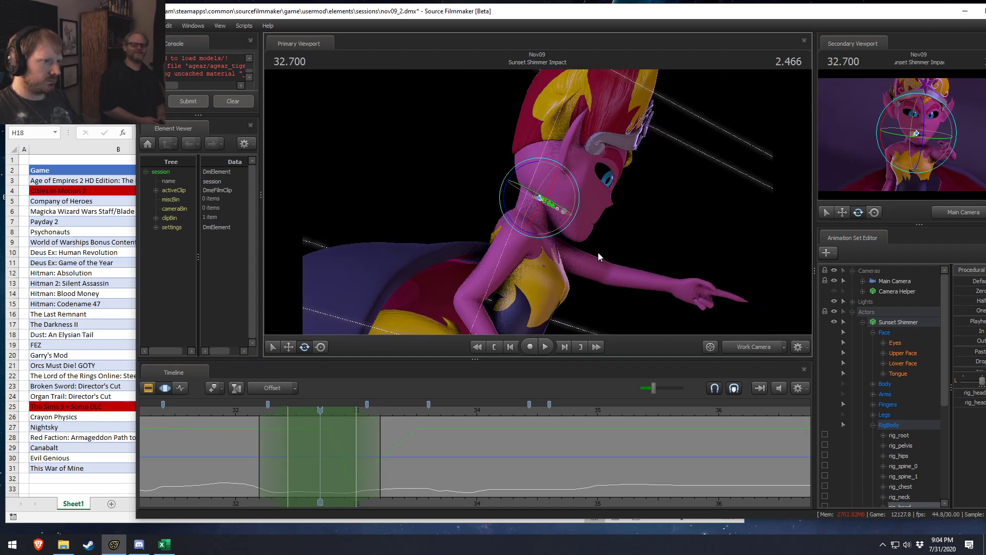
left_click(534, 219)
left_click_drag(532, 253, 566, 208)
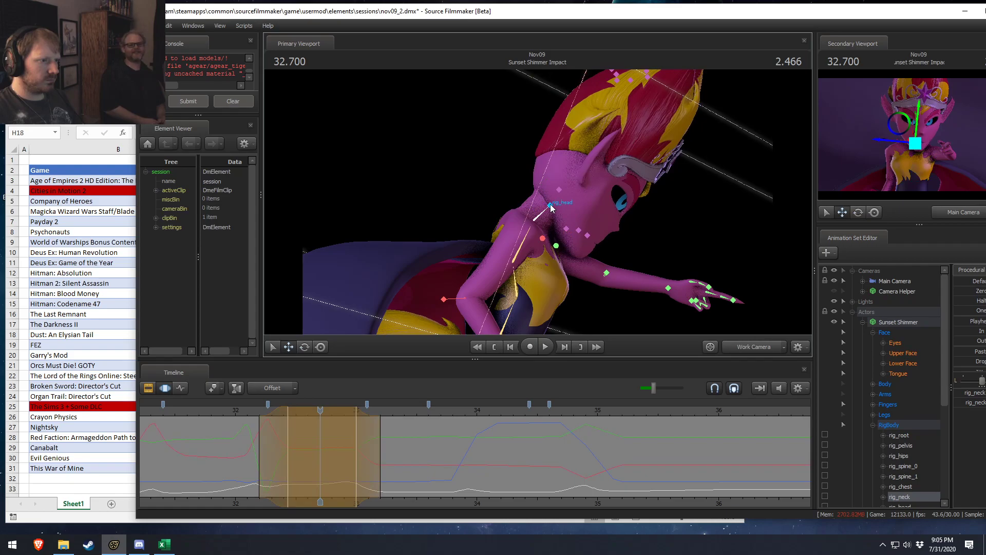
left_click(551, 205)
key("e")
left_click_drag(534, 239, 544, 241)
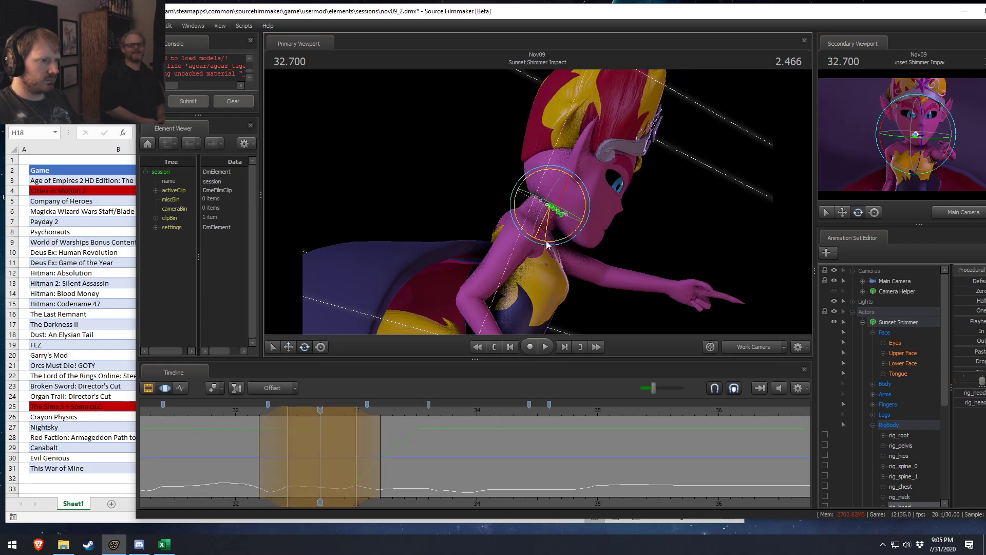
Advance frame by frame to 33.0 s and replay from about 32.0 s to examine the head and neck from the side.
key("Right")
key("Right")
key("Right")
key("Right")
key("Right")
key("Right")
key("Right")
key("Right")
key("Right")
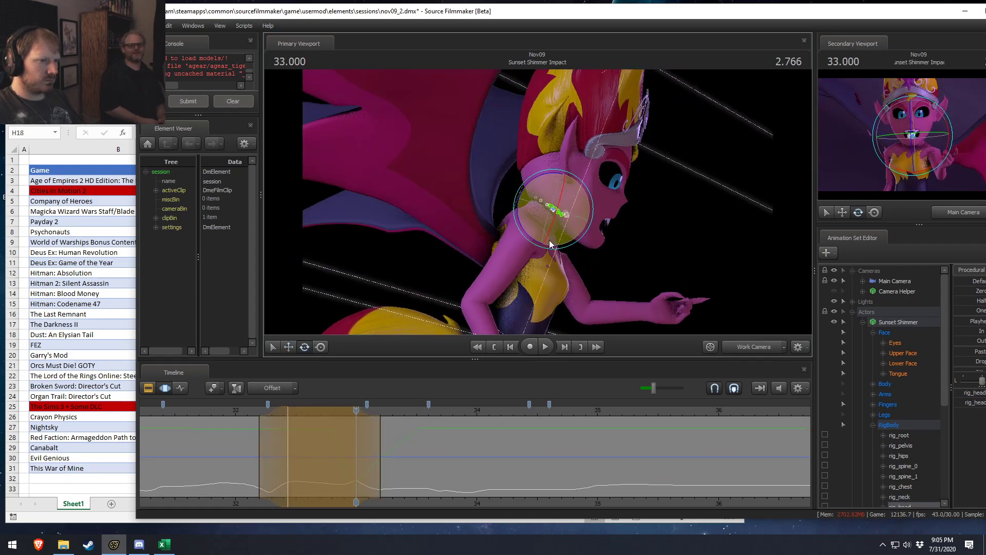
left_click(237, 411)
key("space")
key("space")
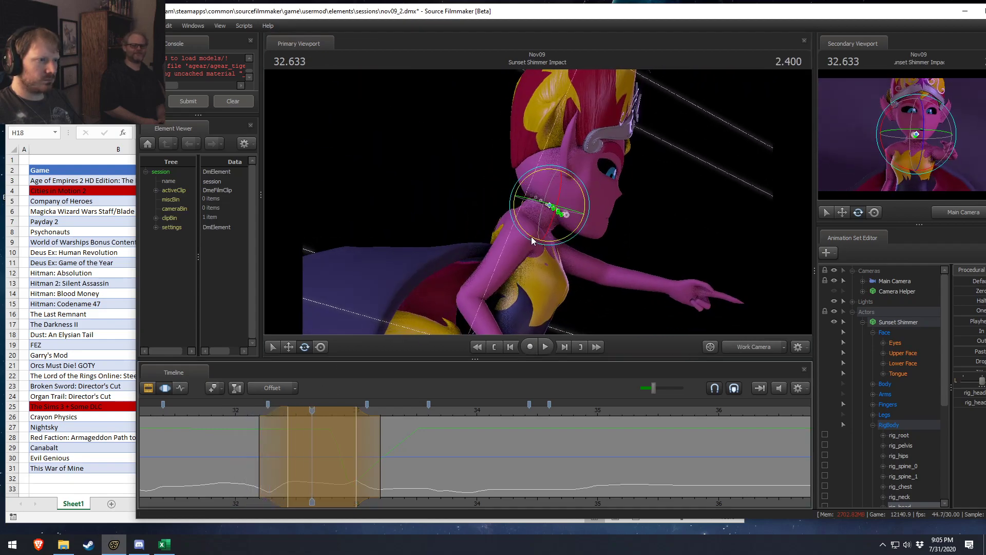
Tilt Sunset Shimmer's head slightly further forward at about 32.63 s and replay it from about 32.0 s.
left_click_drag(532, 237, 525, 234)
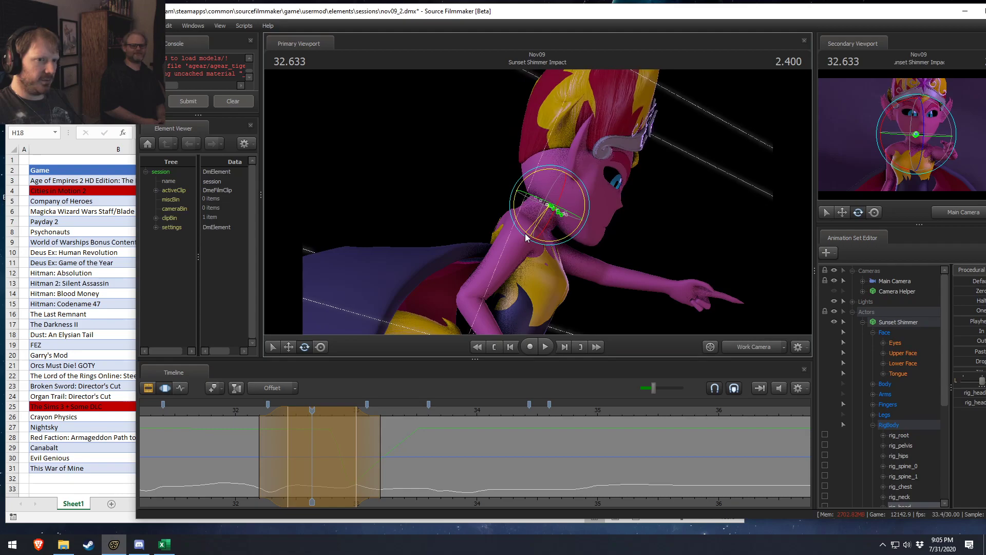
left_click(233, 409)
key("space")
key("space")
key("Left")
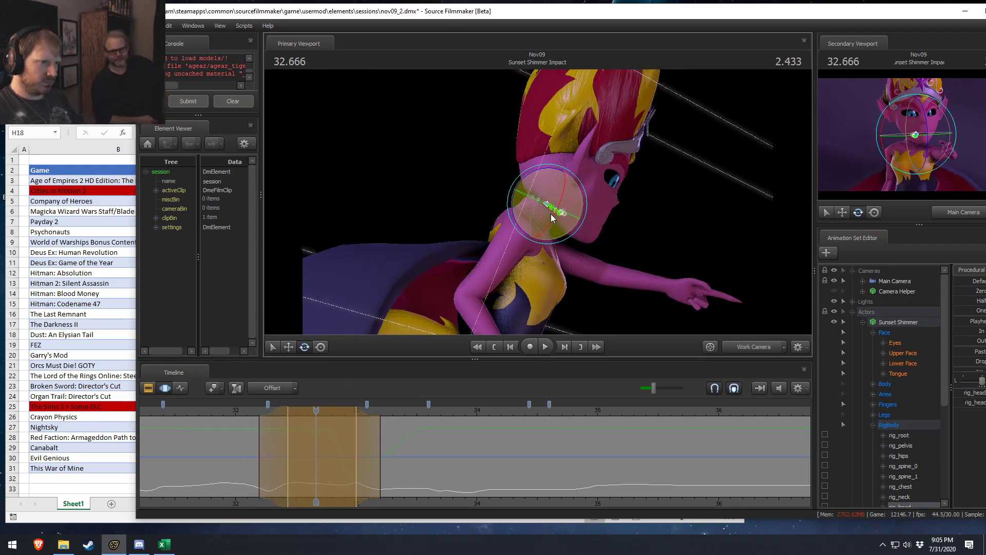
Return to the Main Camera and replay the shot from about 31.5 s to review the adjusted head motion.
left_click(751, 349)
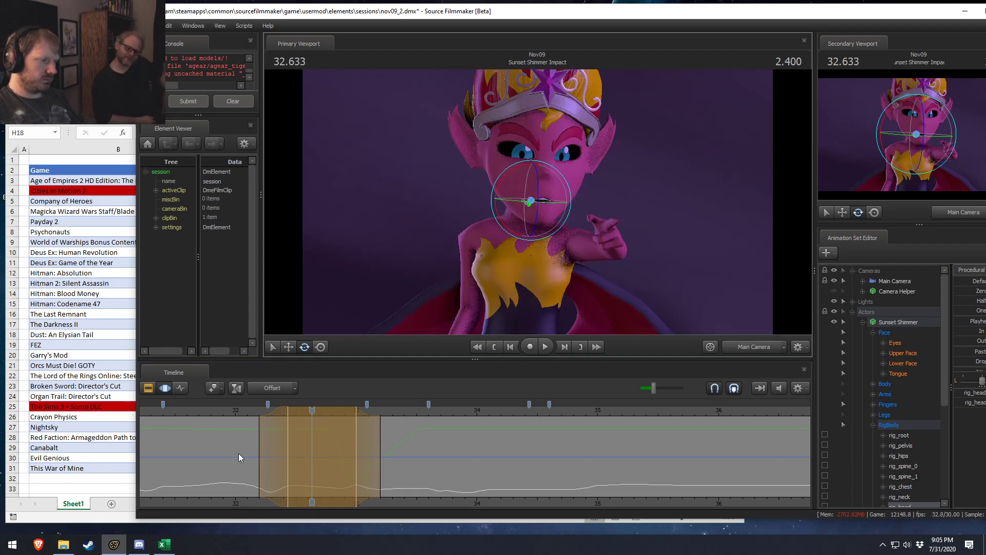
left_click(223, 409)
key("space")
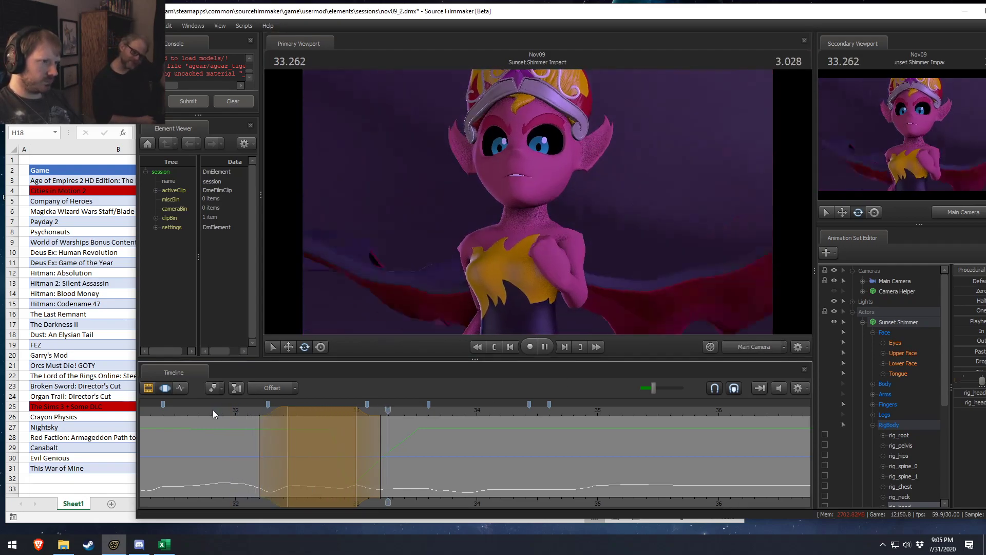
left_click(212, 409)
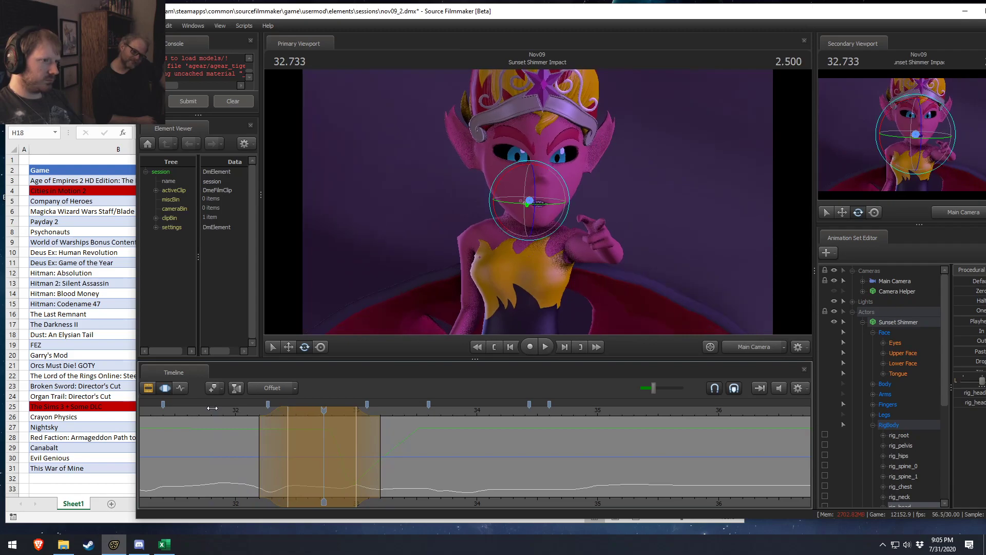
left_click(186, 417)
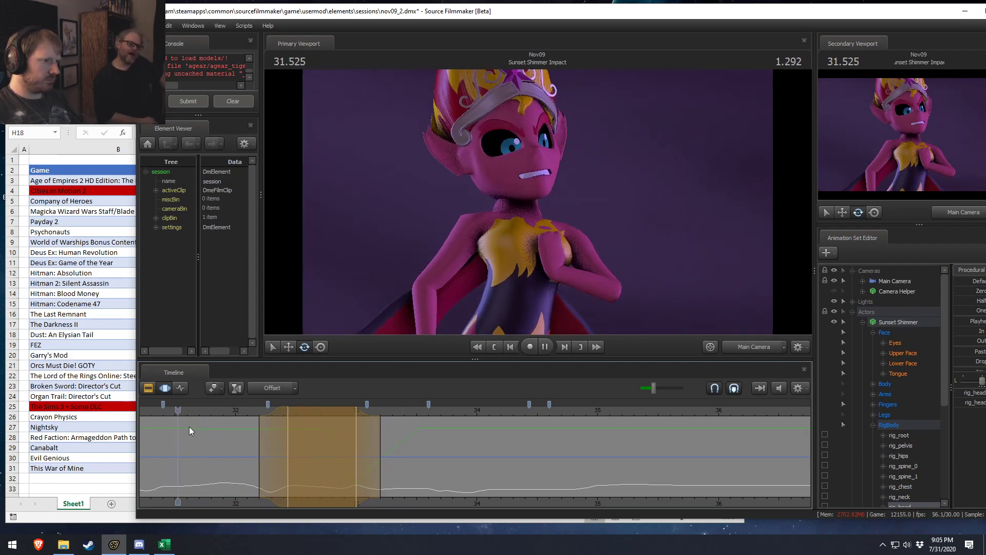
key("space")
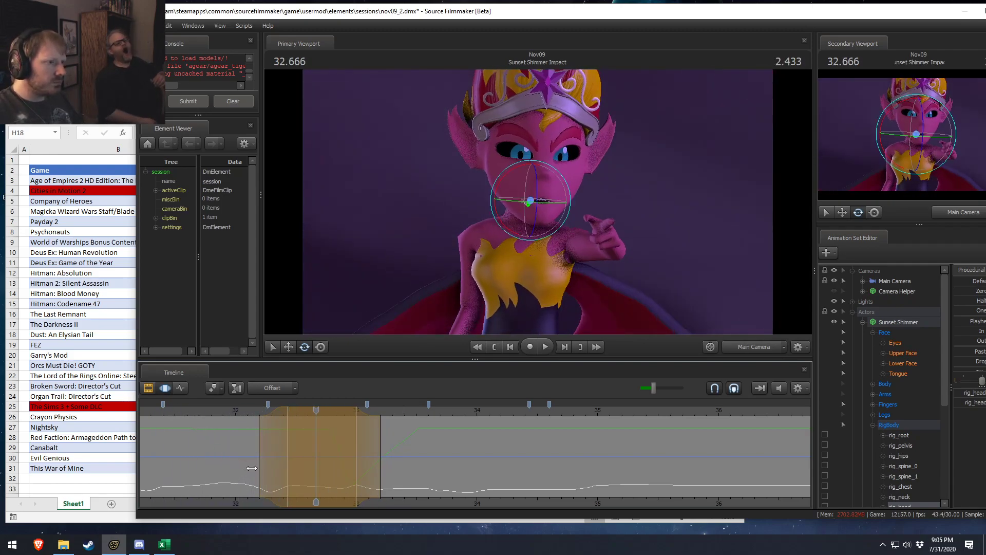
key("space")
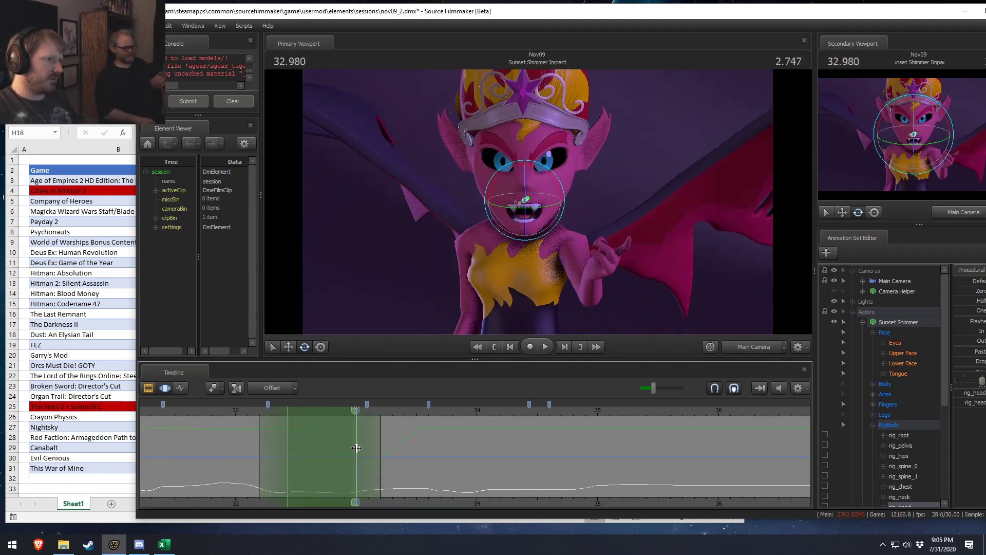
key("space")
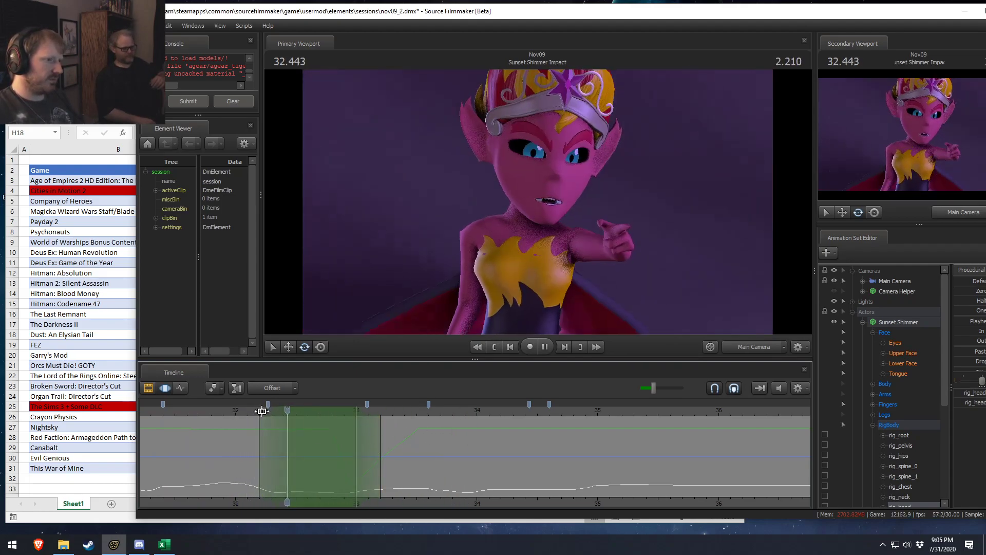
key("space")
Isolate the position channel of Sunset Shimmer's rig_head and set a time selection at 33.3 s, holding about 33.2 to 33.4 s.
left_click_drag(293, 413, 352, 476)
left_click(385, 477)
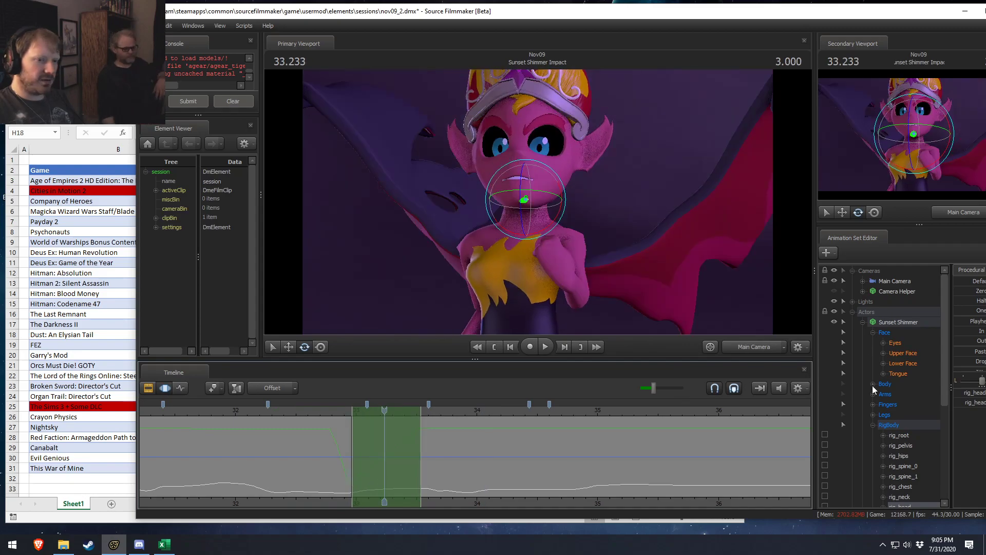
scroll(890, 445, "down", 5)
left_click(883, 353)
left_click(902, 364)
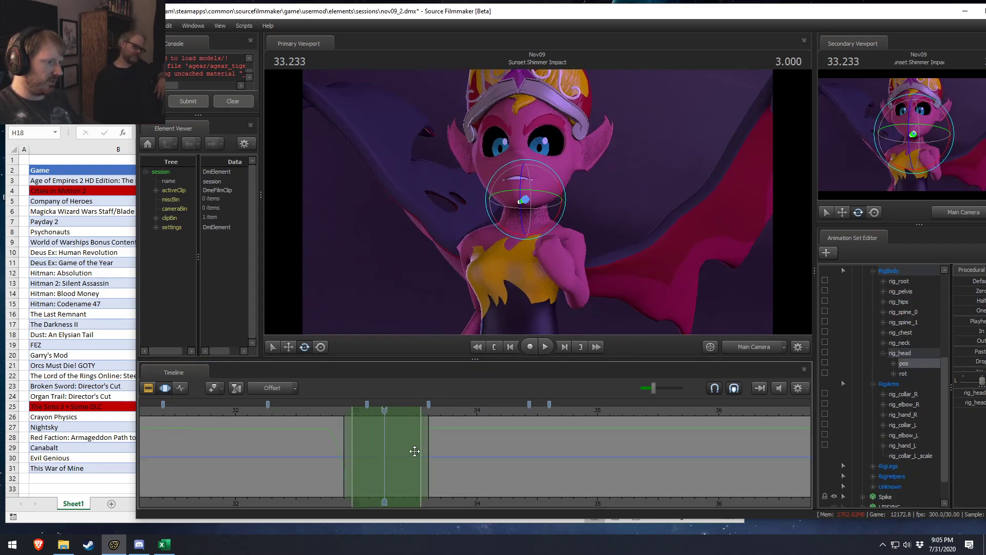
mouse_move(383, 434)
left_mouse_down()
mouse_move(373, 435)
mouse_move(406, 435)
mouse_move(391, 435)
left_mouse_up()
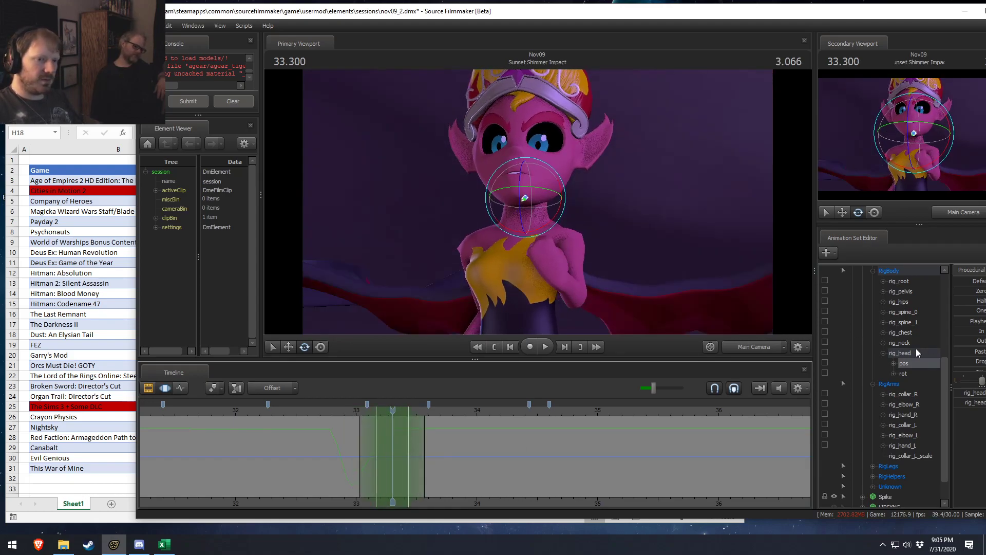
Widen the Procedural presets list, reveal its lower presets and shorten the time selection's end falloff to about 33.5 s.
scroll(898, 293, "up", 5)
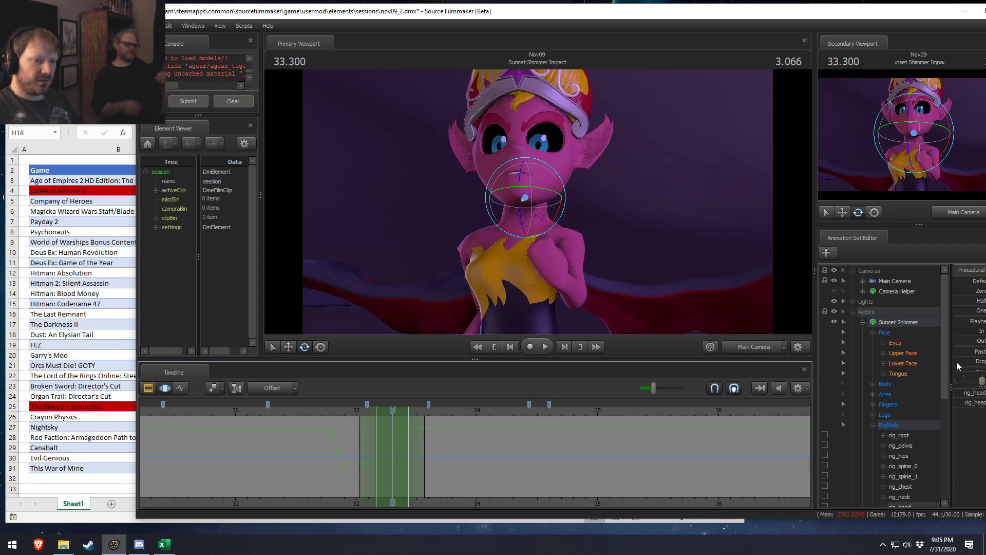
left_click_drag(950, 360, 936, 362)
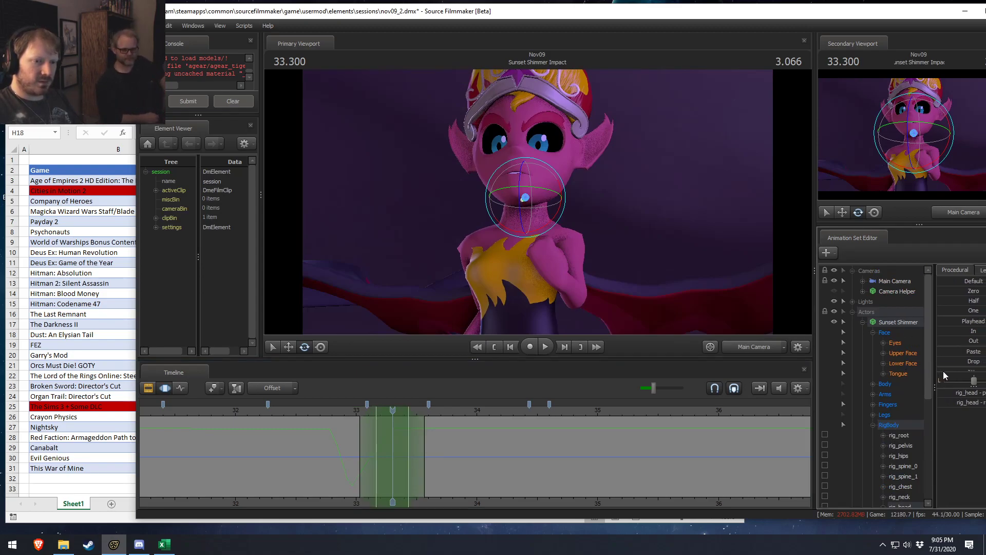
scroll(951, 361, "down", 3)
left_click(953, 364)
mouse_move(410, 436)
left_mouse_down()
mouse_move(403, 436)
mouse_move(412, 438)
left_mouse_up()
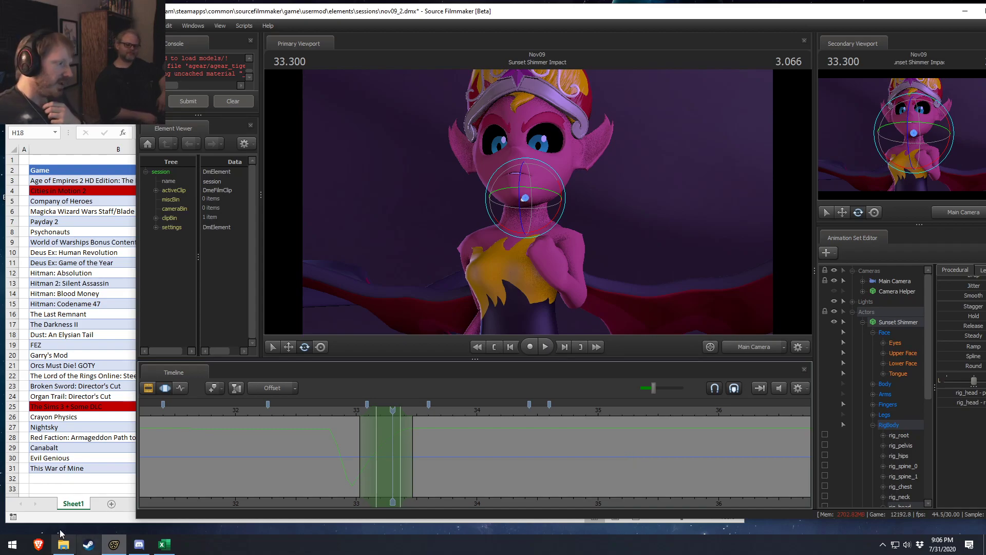
Switch to the Humble Bundle Extra Keys workbook in Excel and look over the Crayon Physics, Psychonauts and Payday 2 entries.
left_click(47, 499)
left_click(78, 420)
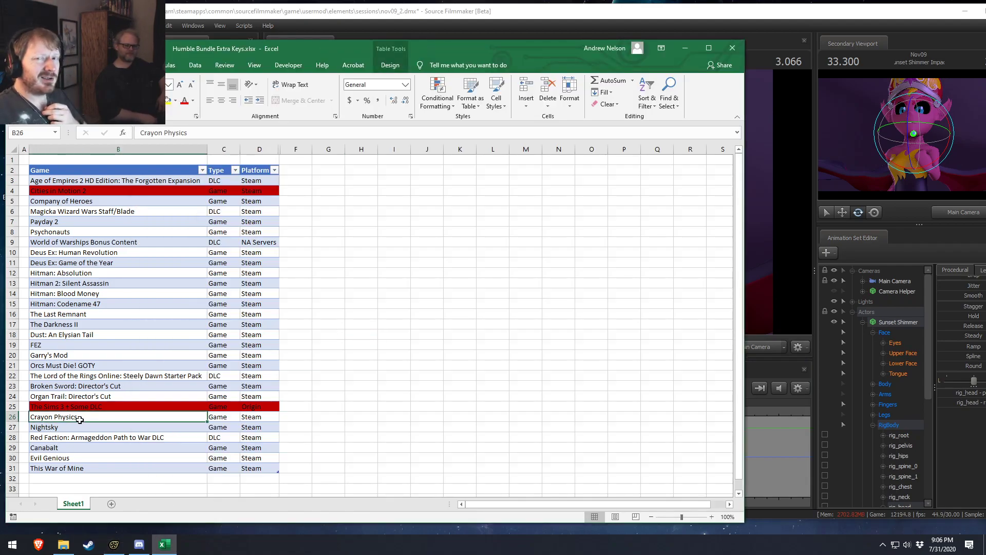
left_click(68, 233)
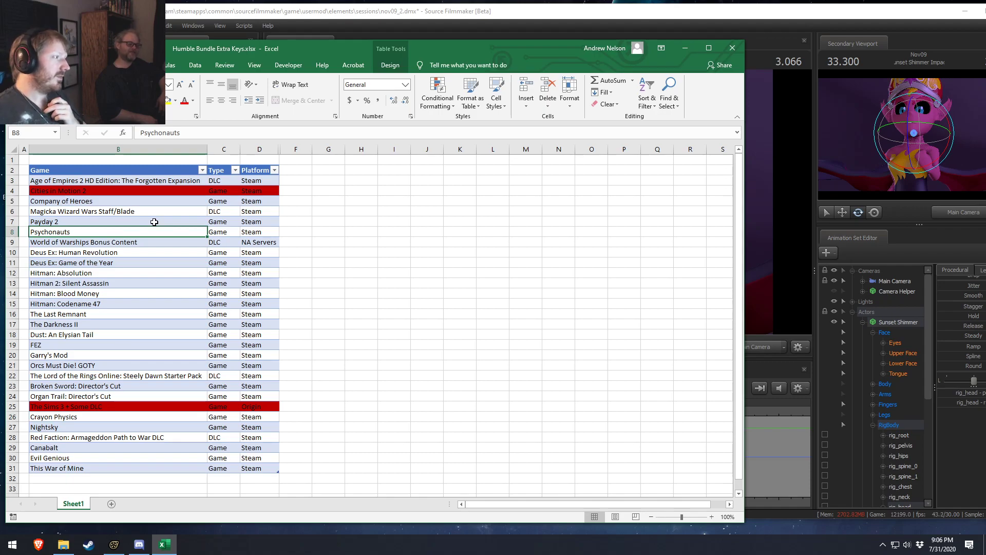
left_click(60, 221)
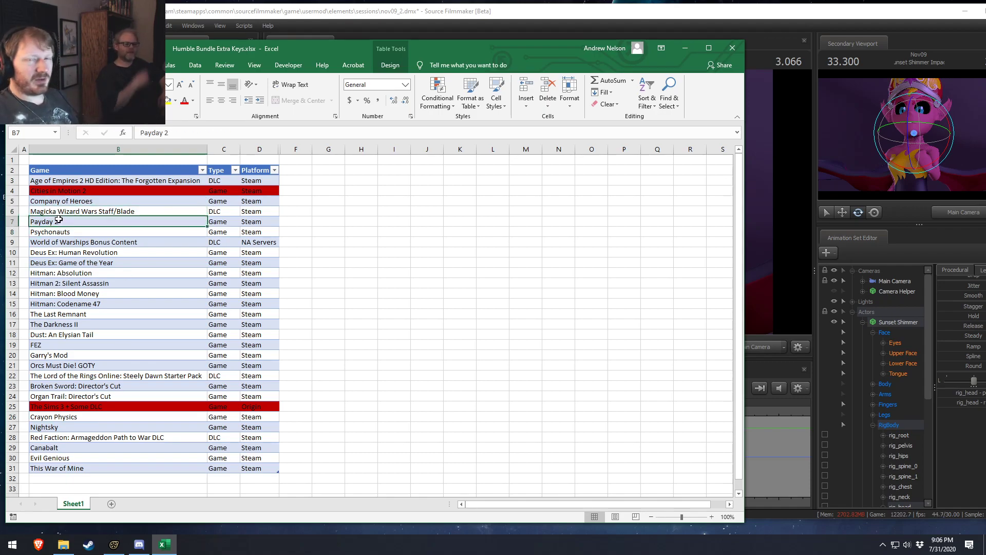
Go through the spare game keys from Age of Empires 2 HD to Orcs Must Die! GOTY, highlighting the Hitman titles, Dust and Garry's Mod.
left_click(173, 182)
left_click_drag(173, 182, 275, 244)
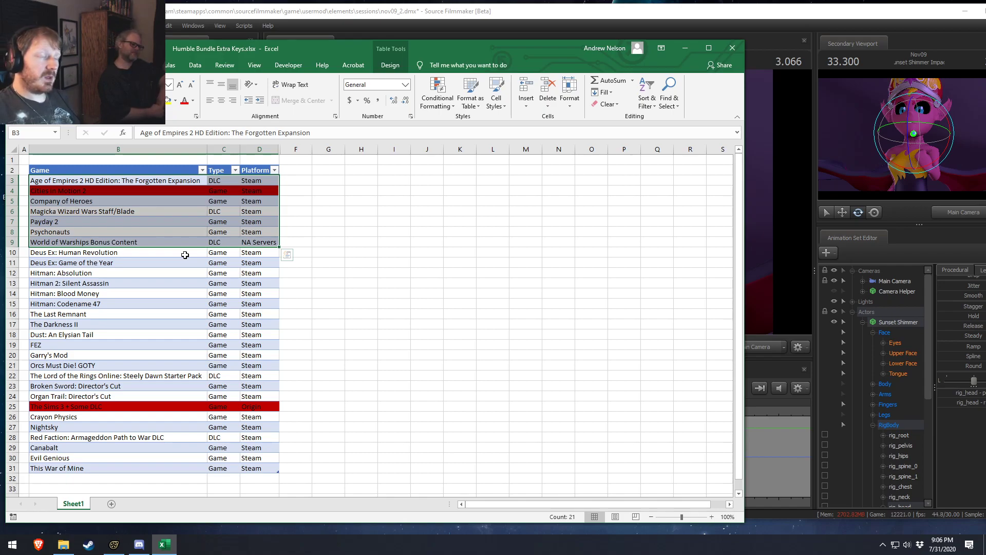
left_click_drag(120, 252, 265, 252)
left_click_drag(59, 273, 268, 304)
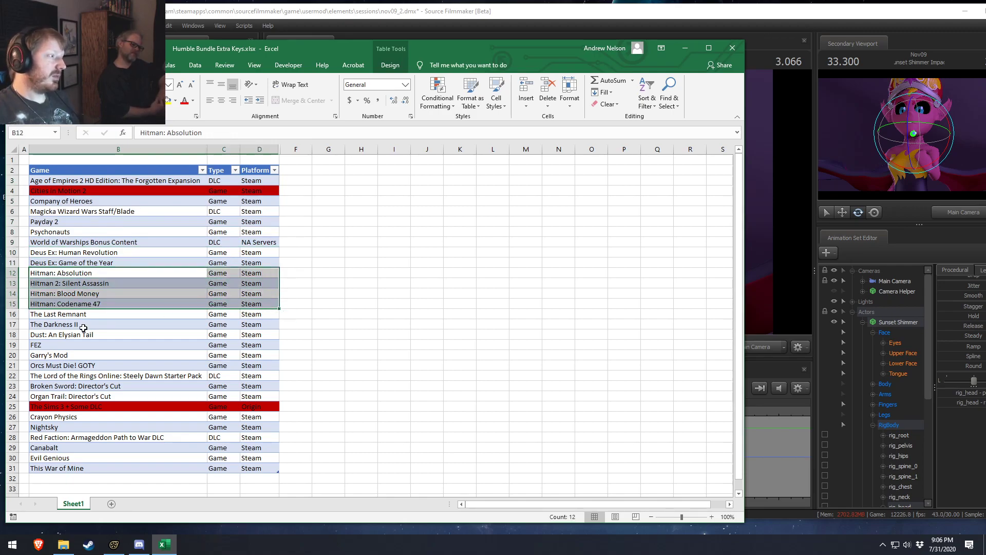
left_click_drag(83, 315, 266, 314)
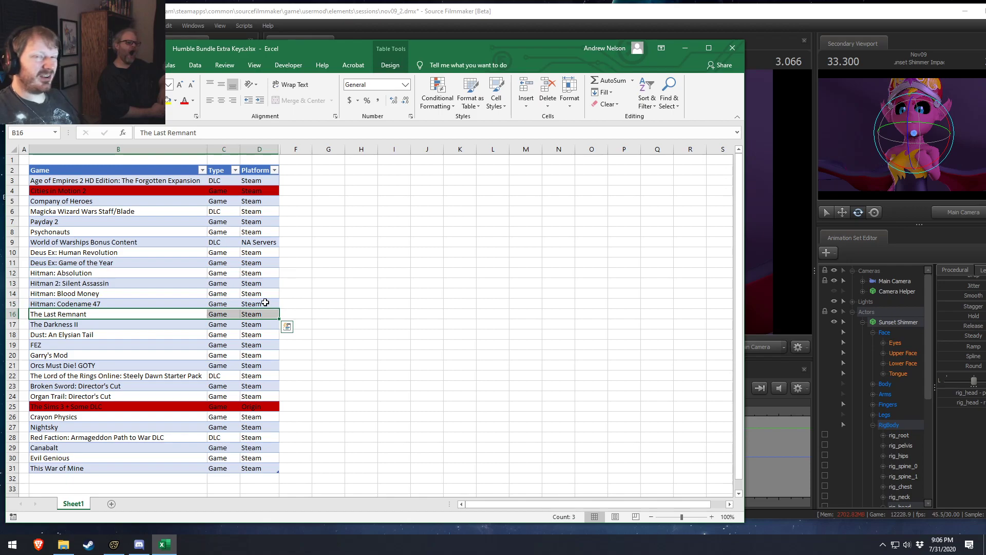
left_click_drag(76, 334, 270, 334)
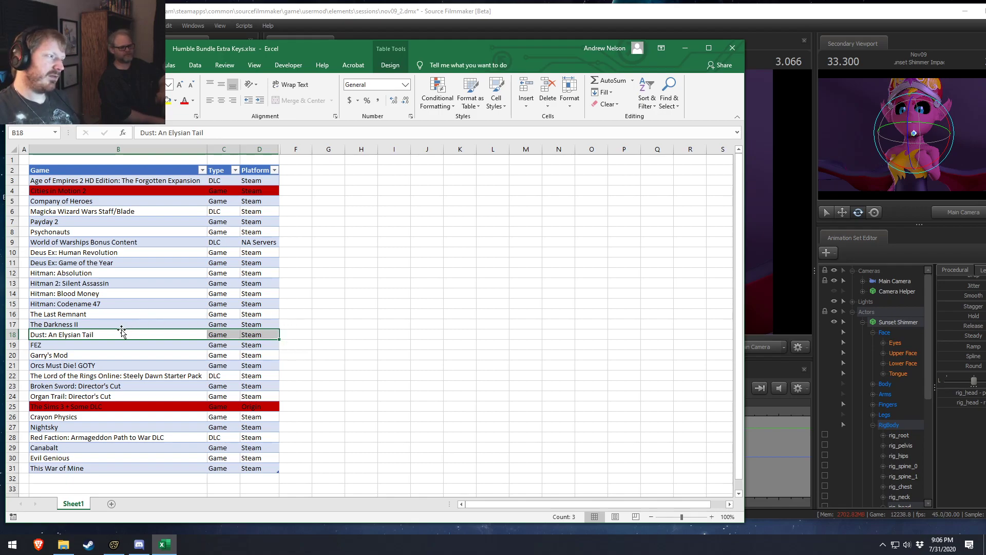
left_click(104, 366)
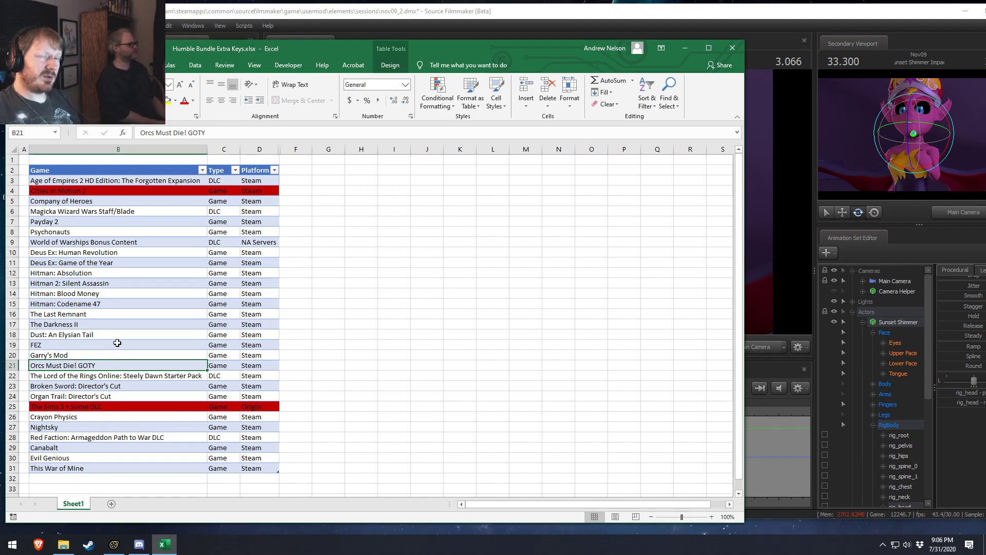
left_click_drag(184, 355, 262, 356)
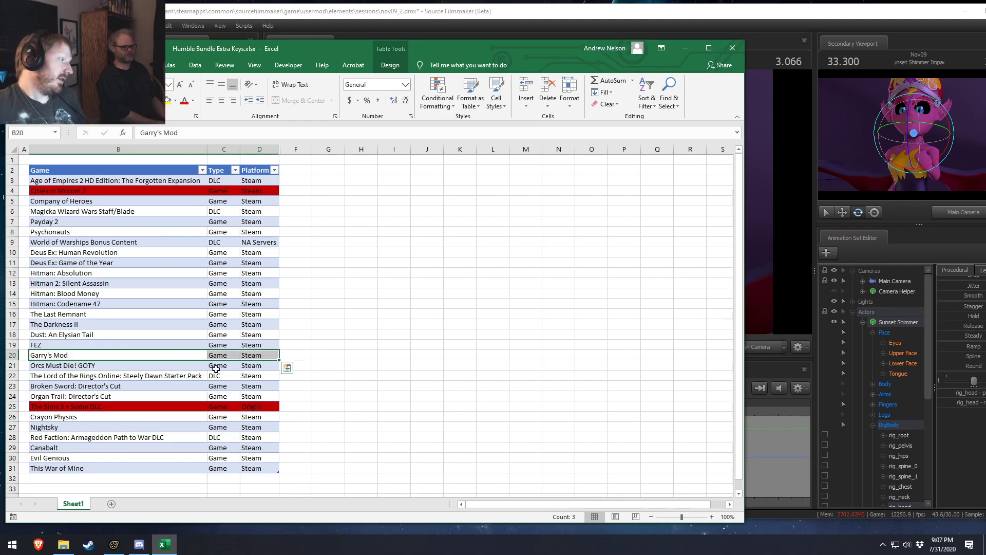
Go through the remaining spare keys from Broken Sword to This War of Mine, highlighting Organ Trail, Crayon Physics, Canabalt and Evil Genious.
left_click(148, 387)
left_click_drag(149, 387, 254, 397)
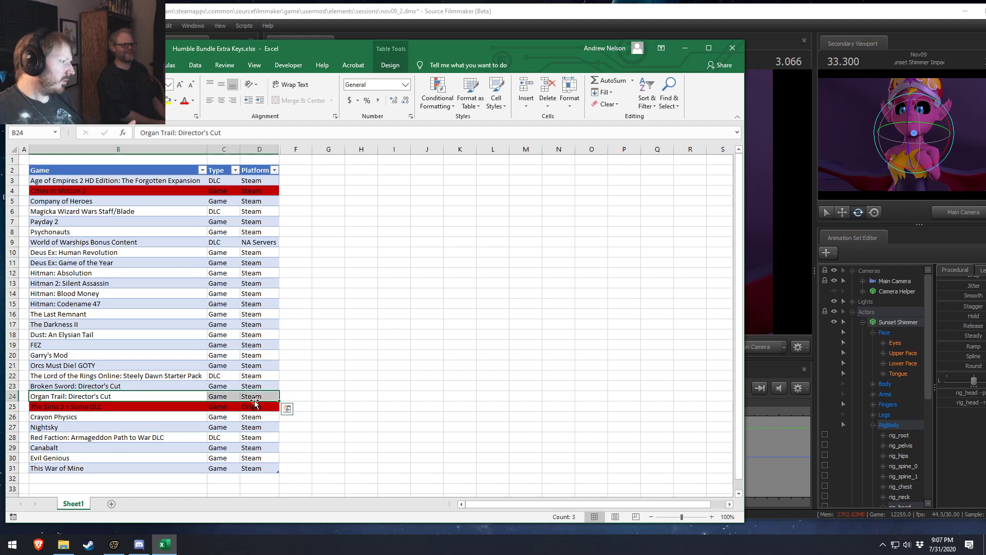
left_click_drag(153, 417, 271, 418)
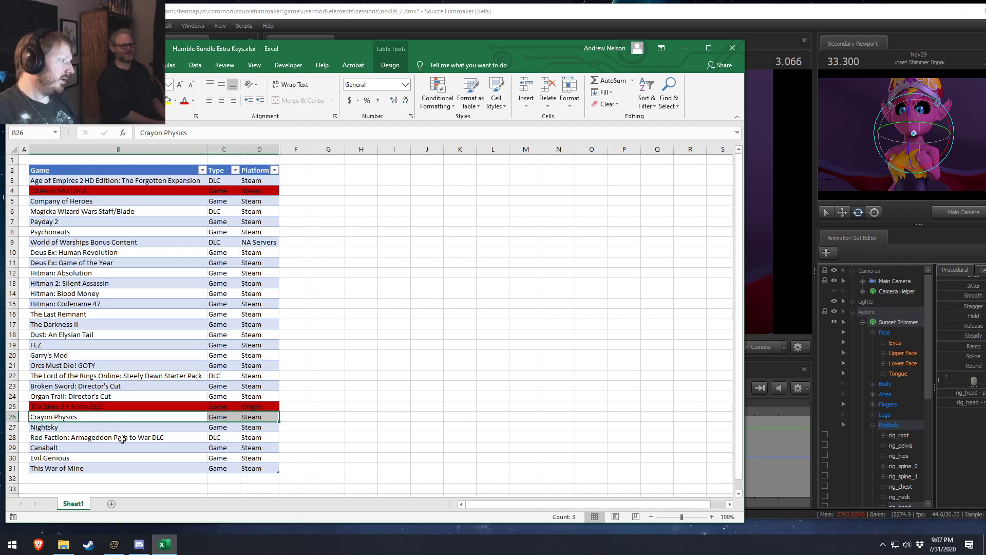
left_click_drag(92, 451, 251, 446)
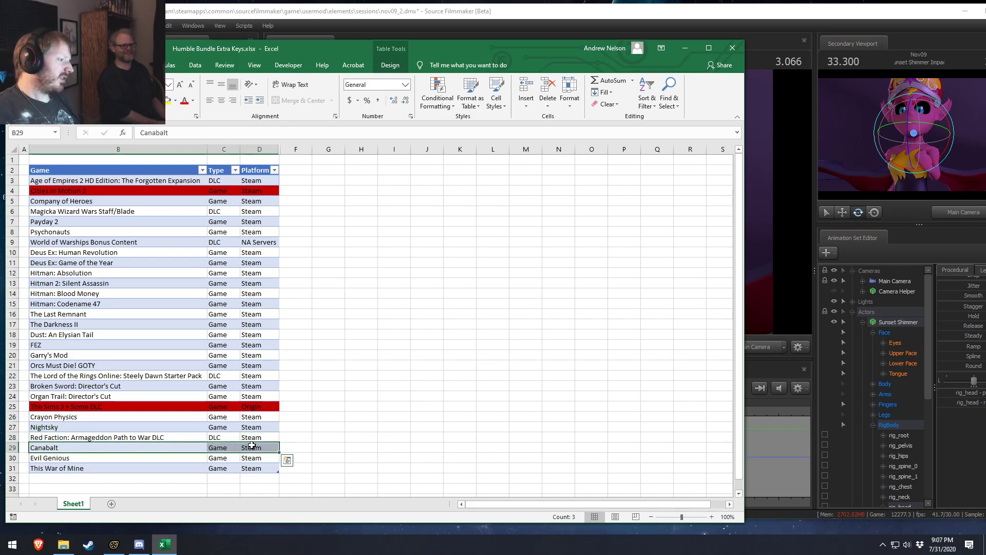
left_click(134, 447)
left_click(122, 457)
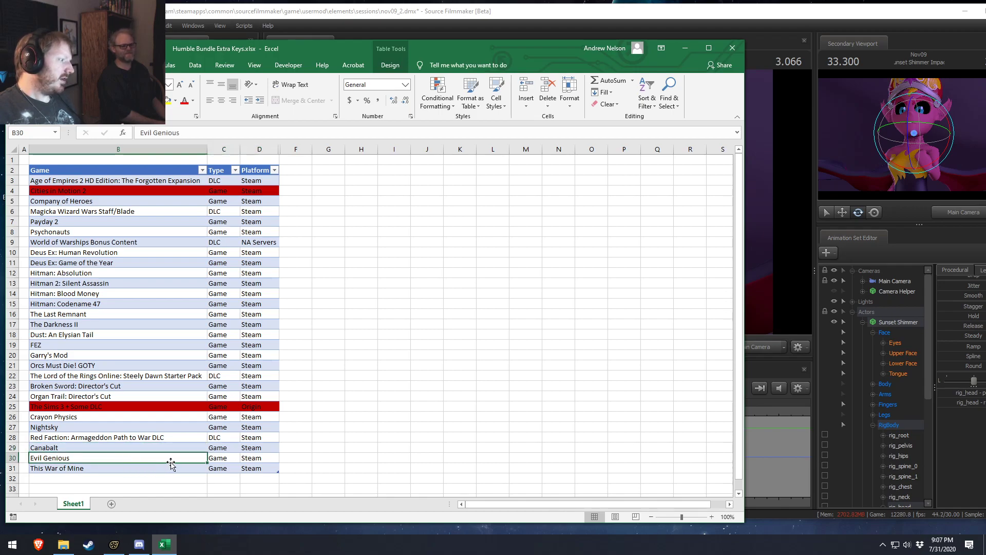
left_click_drag(256, 470, 94, 470)
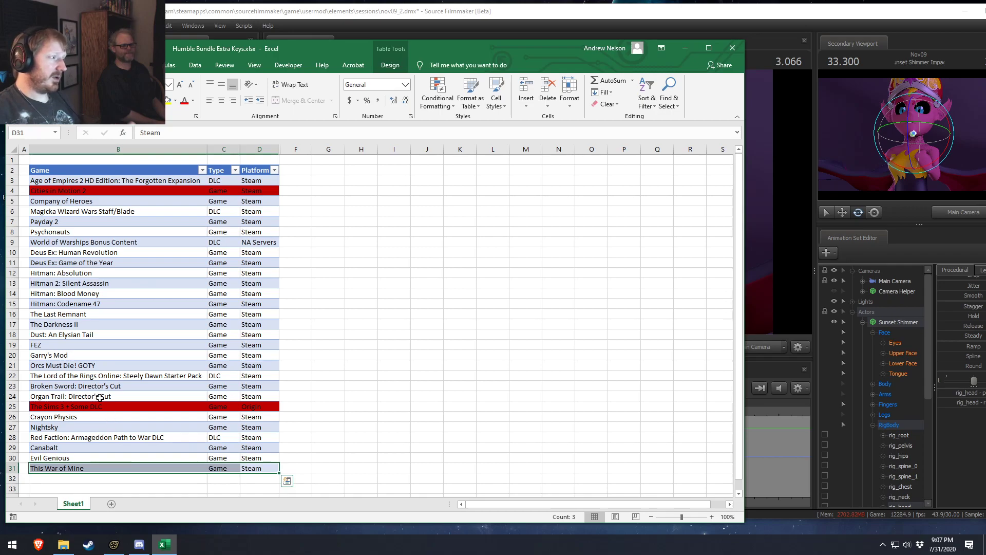
Highlight The Darkness II entry, decline replacing existing data, and select an empty cell outside the table.
left_click(87, 320)
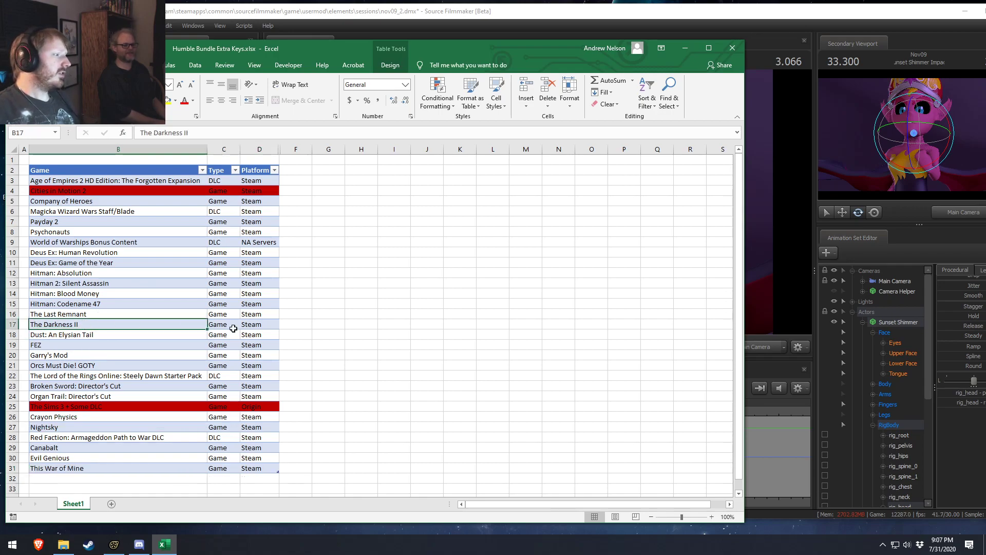
left_click_drag(254, 325, 109, 321)
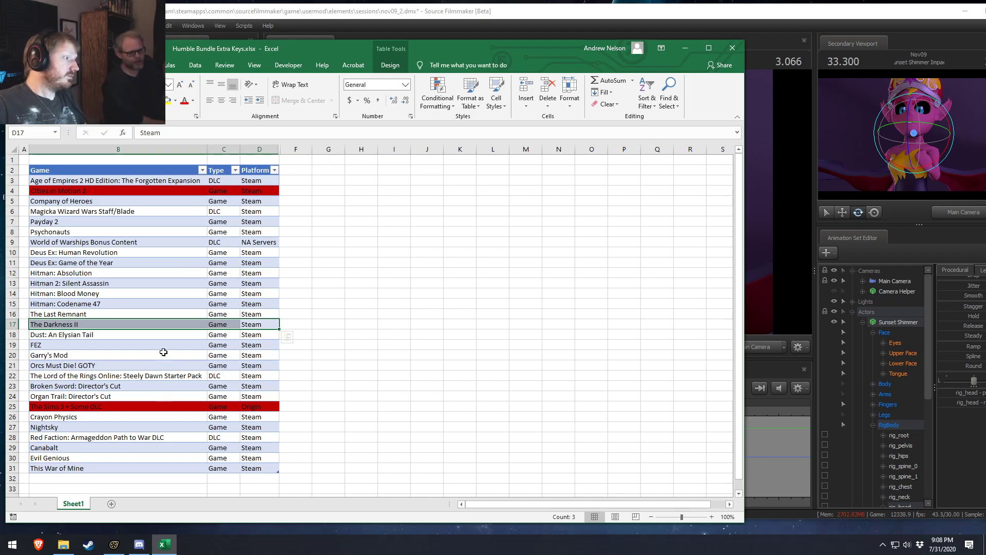
left_click_drag(154, 319, 125, 329)
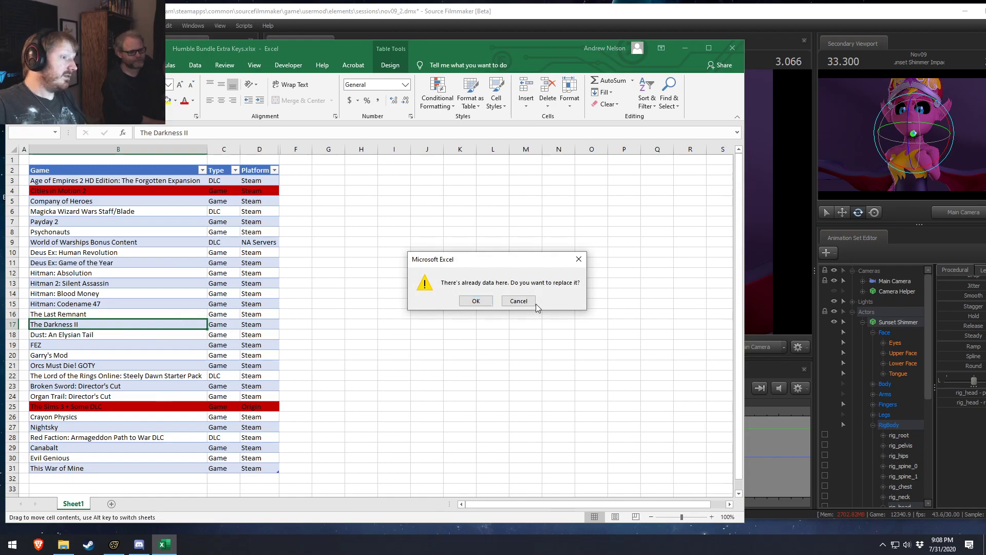
left_click(519, 301)
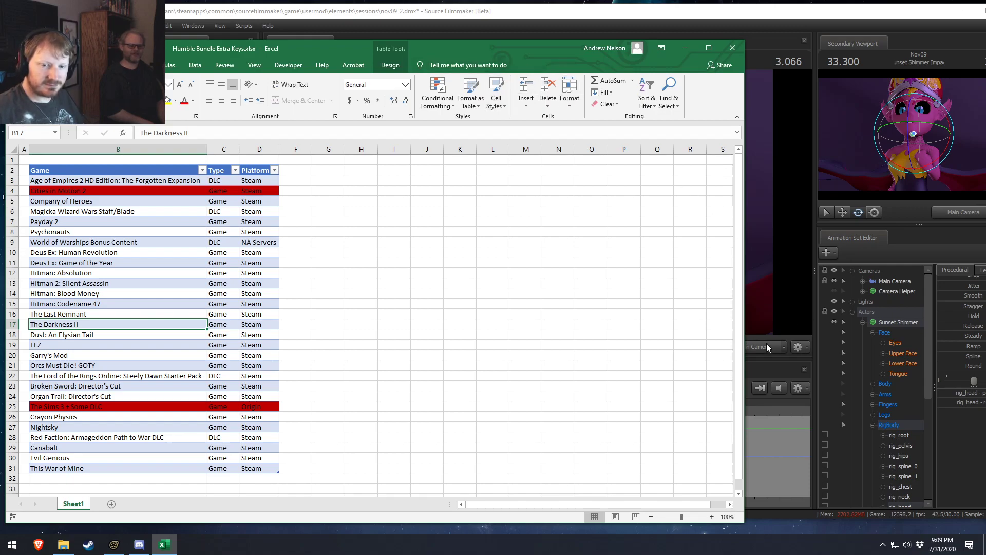
left_click(268, 327)
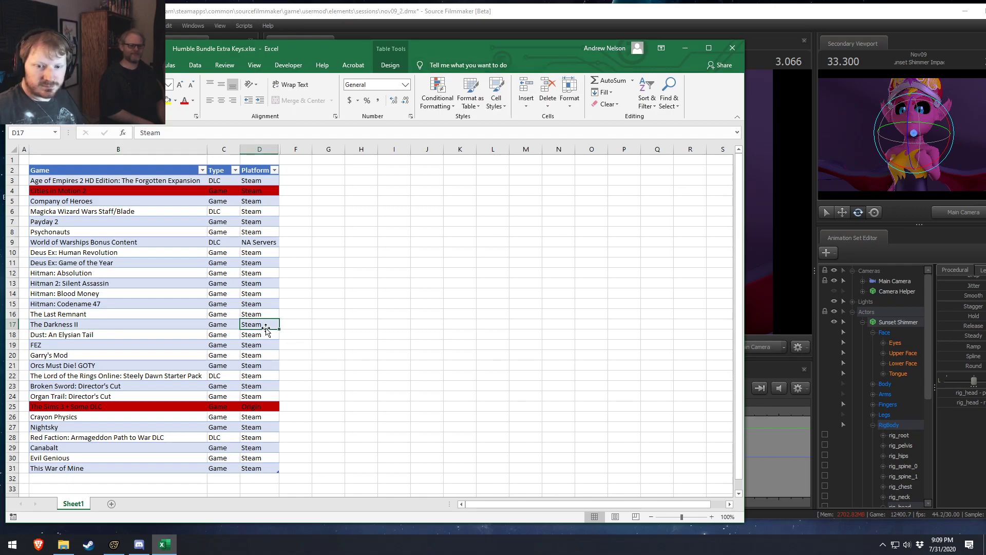
left_click(406, 305)
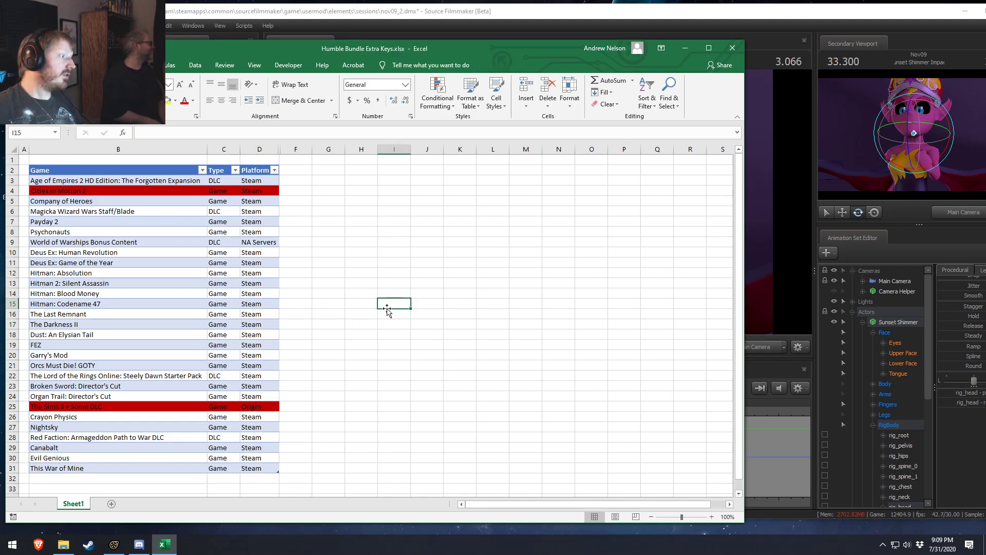
Switch to Source Filmmaker, save the nov09_2.dmx session and reposition its window so its full width is on screen.
left_click(707, 19)
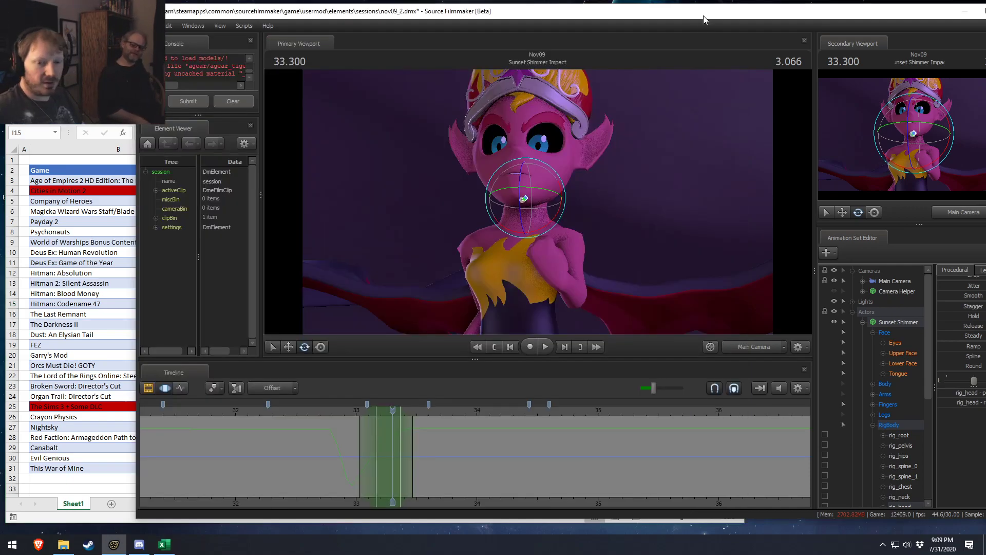
key("ctrl+s")
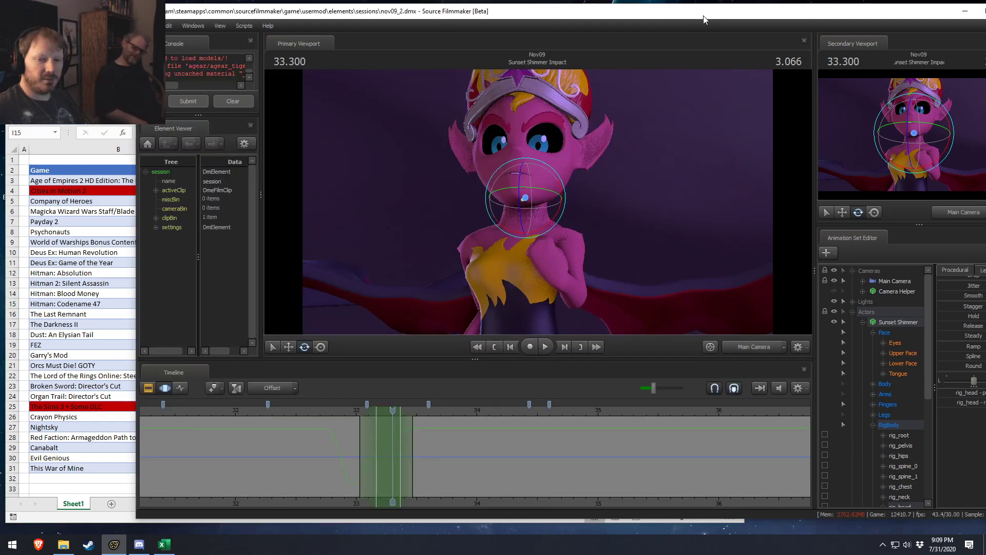
left_click_drag(704, 19, 642, 18)
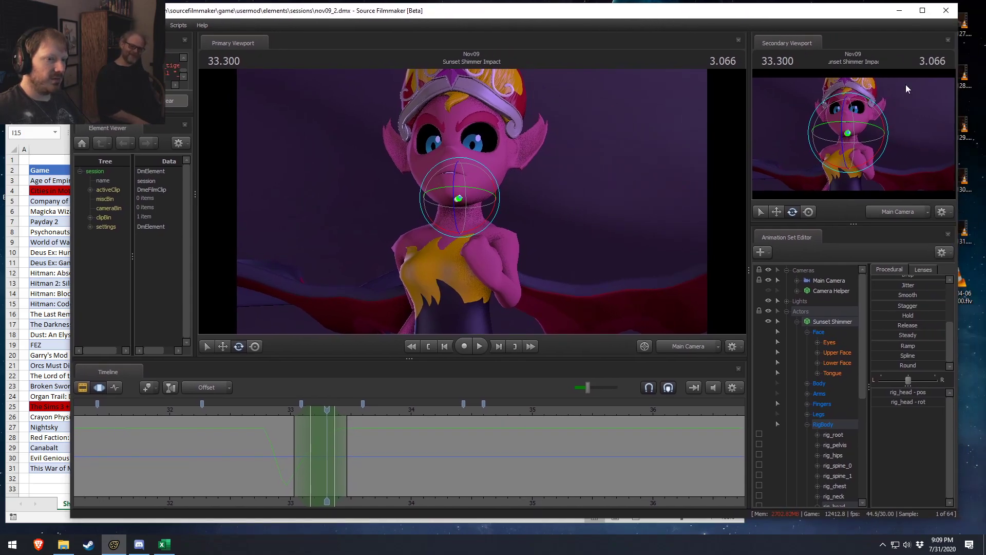
left_click_drag(885, 17, 890, 18)
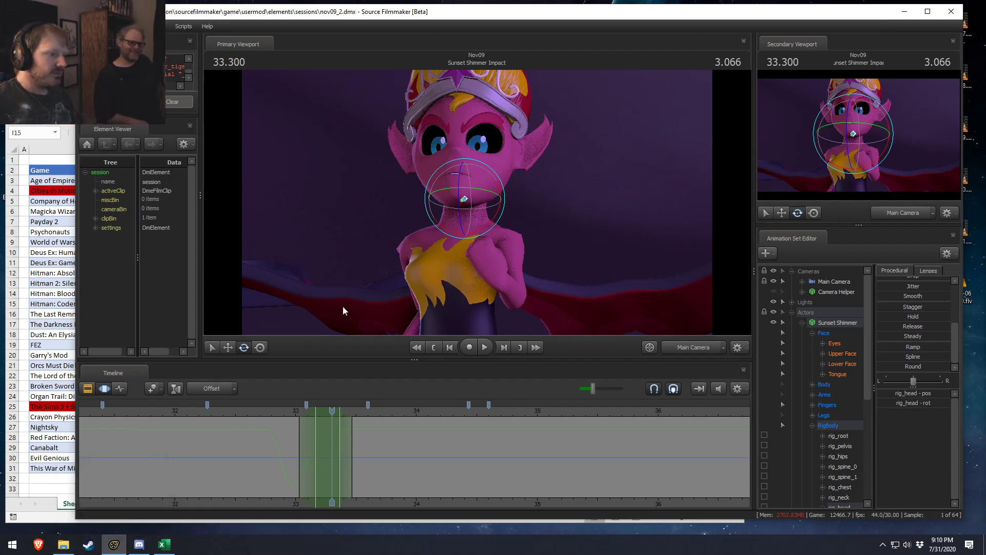
Switch to Steam and search the store for "darkness 2".
left_click(88, 548)
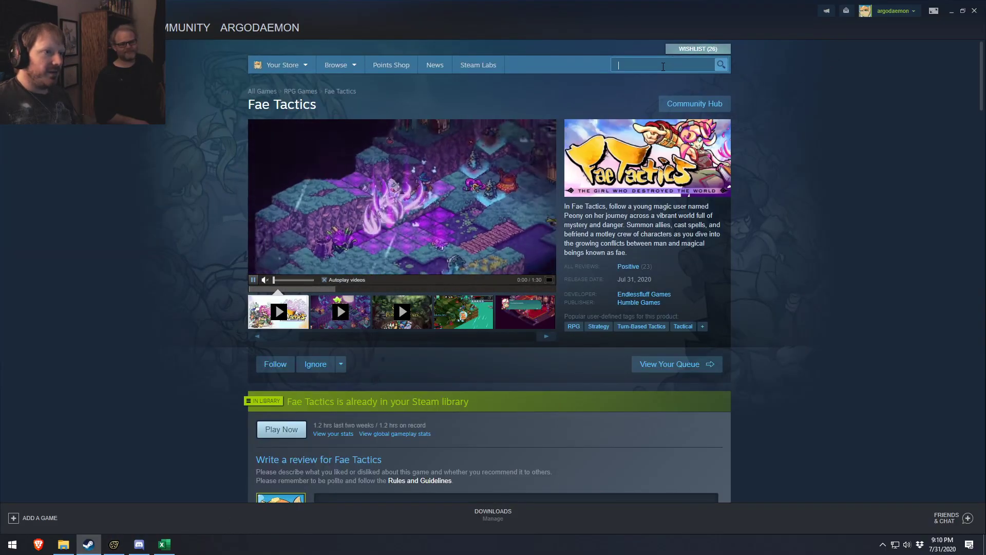
left_click(676, 62)
type("darkness 2")
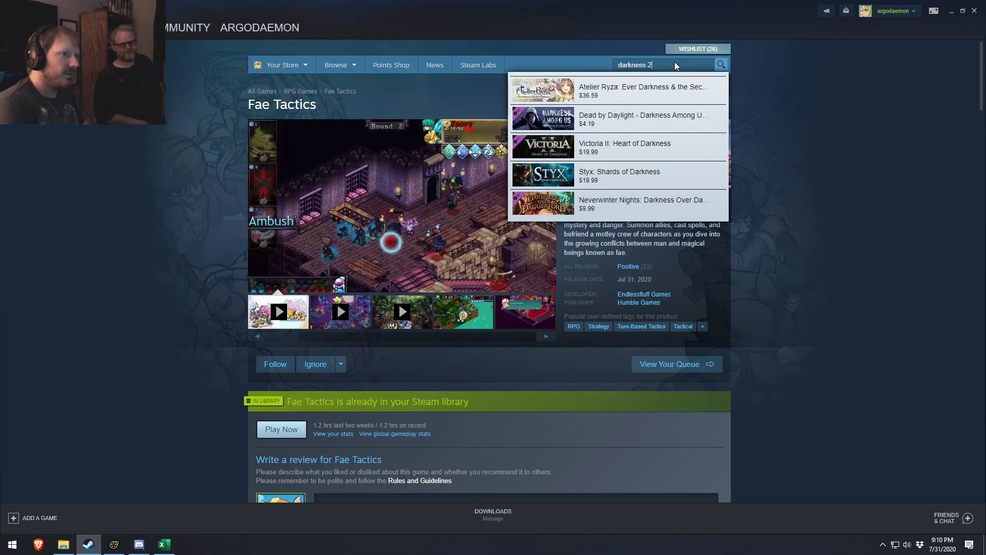
key("Return")
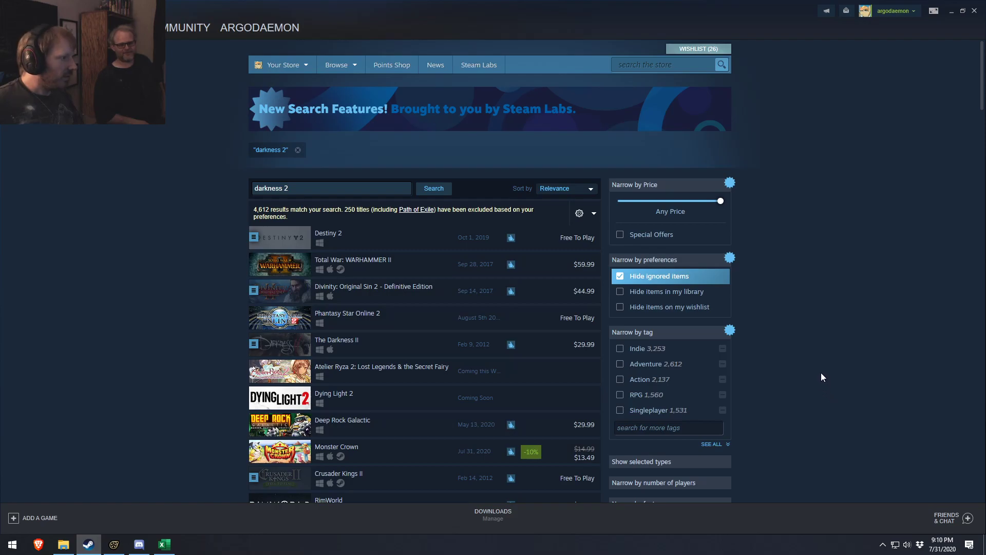
Open the store page of The Darkness II, entering a birth date to pass the age check.
left_click(359, 355)
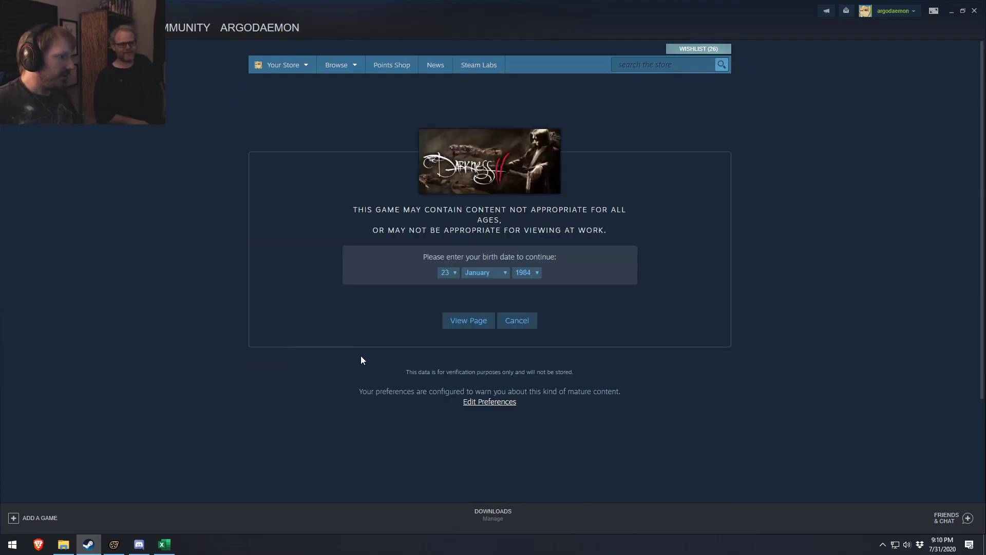
left_click(506, 274)
left_click(483, 351)
left_click(489, 323)
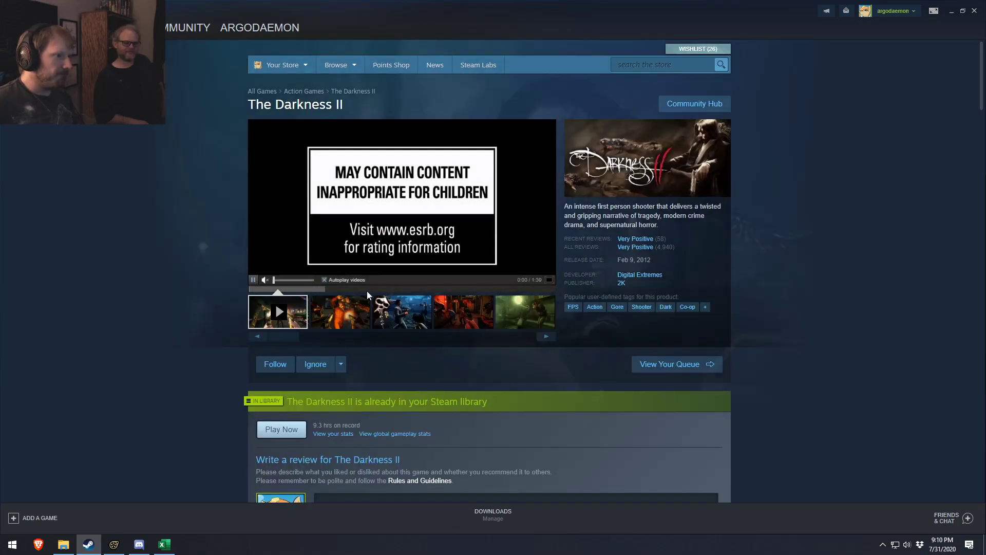
Turn on low sound for The Darkness II trailer, skip ahead and watch the gameplay footage.
left_click(278, 279)
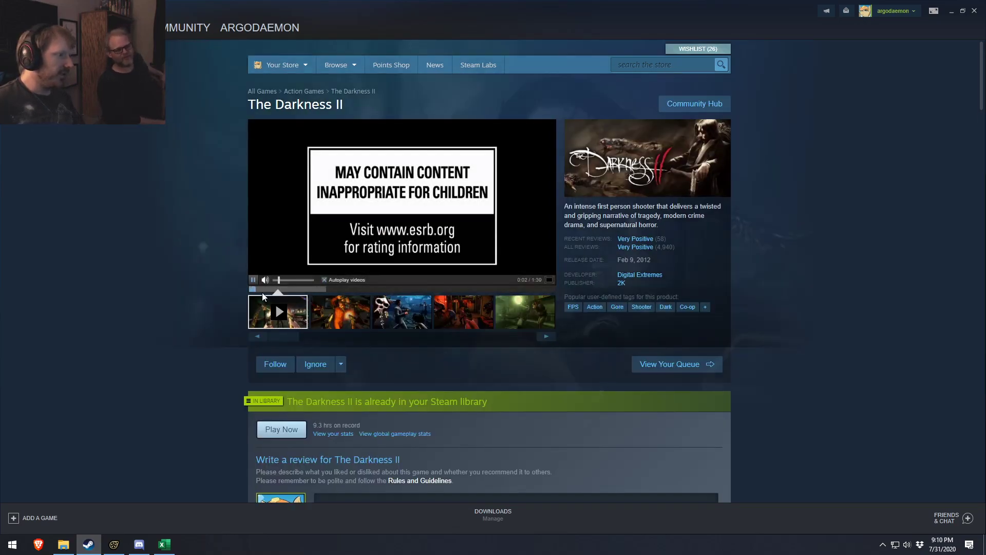
left_click(298, 289)
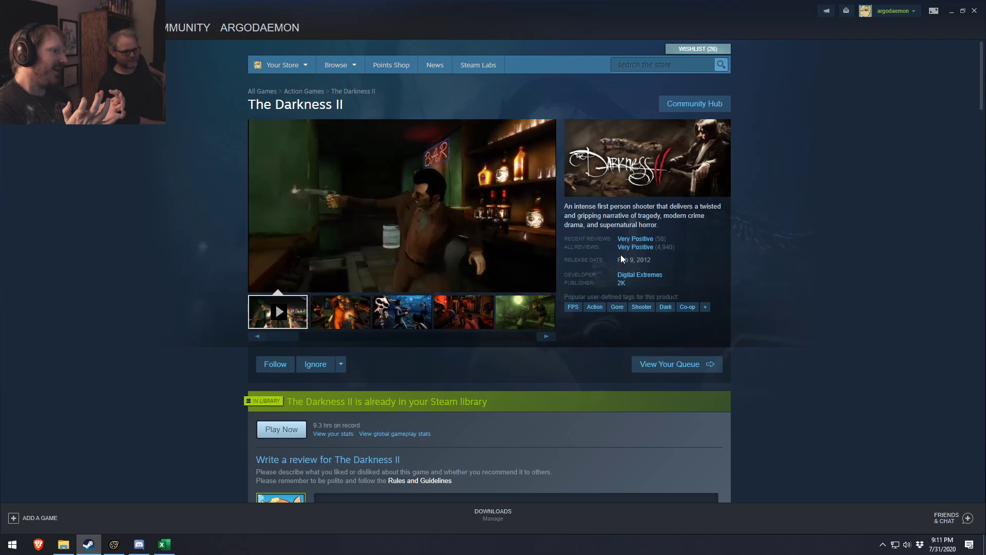
mouse_move(400, 220)
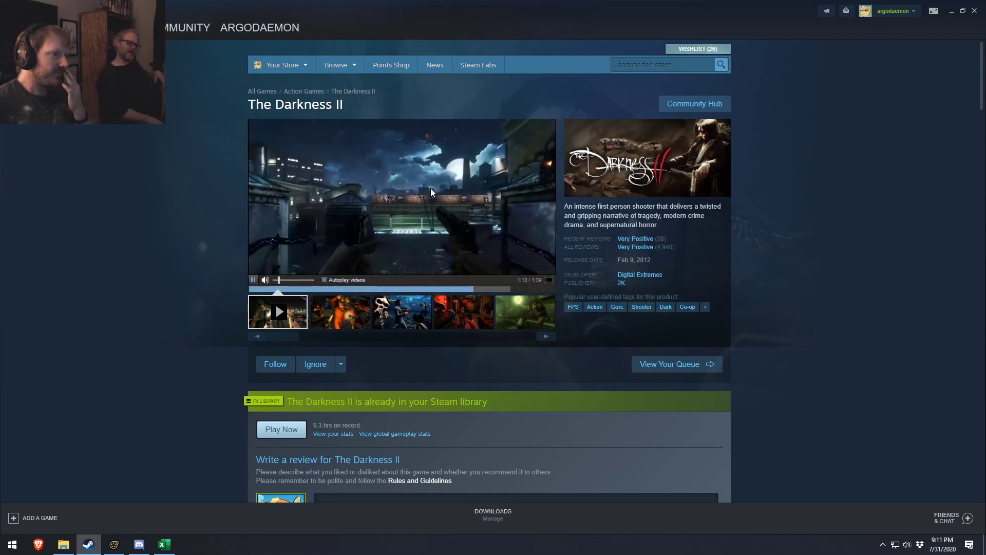
Close the Steam store window, the File Explorer window and the Humble Bundle Extra Keys workbook.
left_click(974, 11)
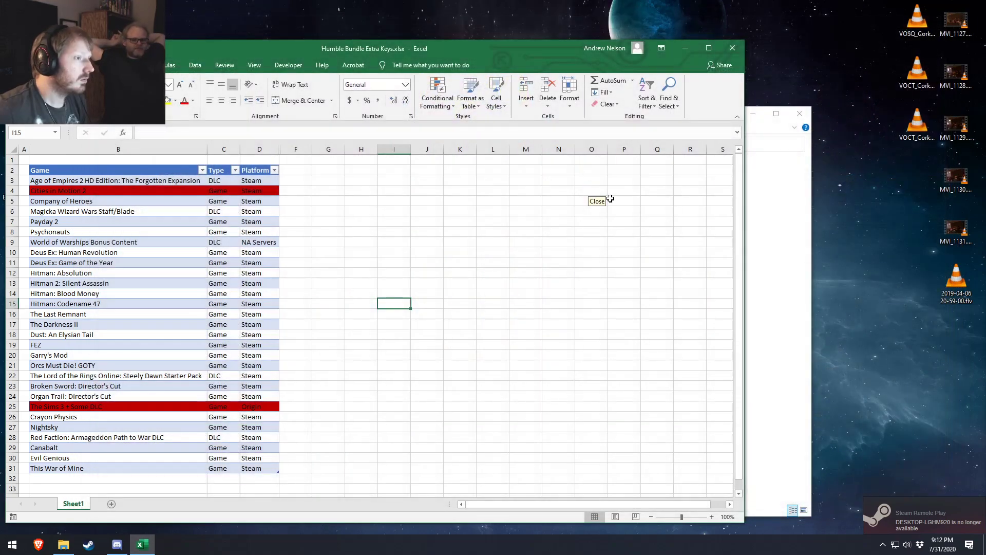
left_click(800, 113)
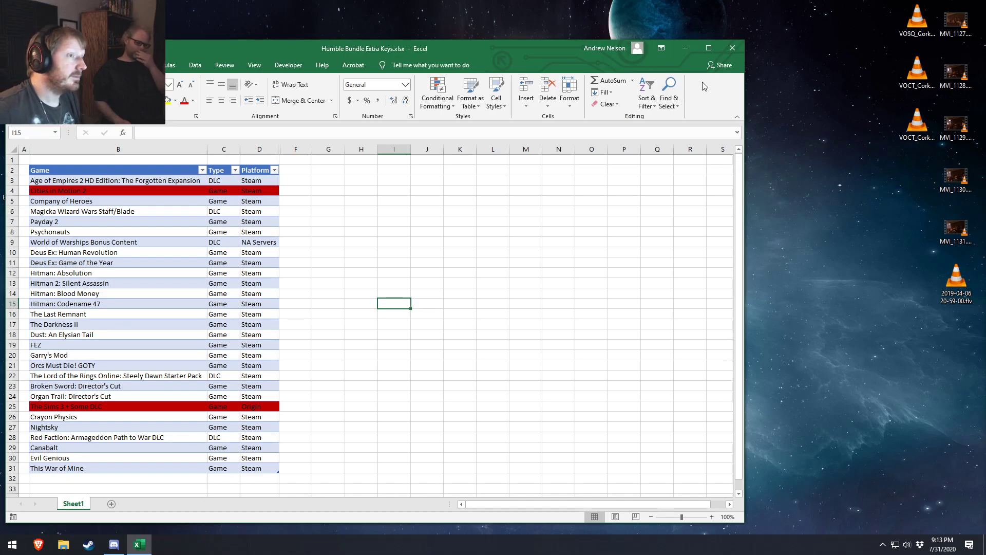
left_click(736, 50)
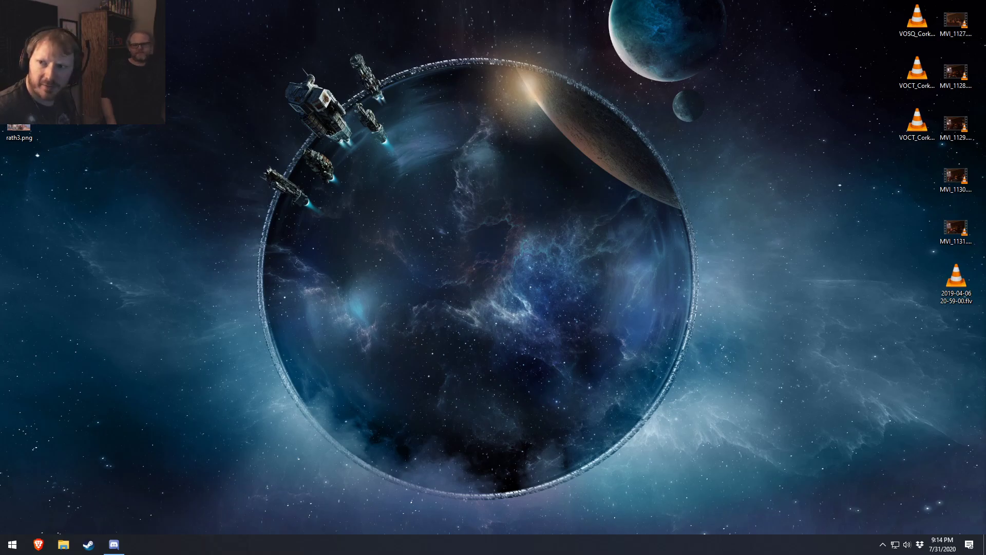
Open humblebundle.com in the Brave browser and show the list of current bundles.
type("h")
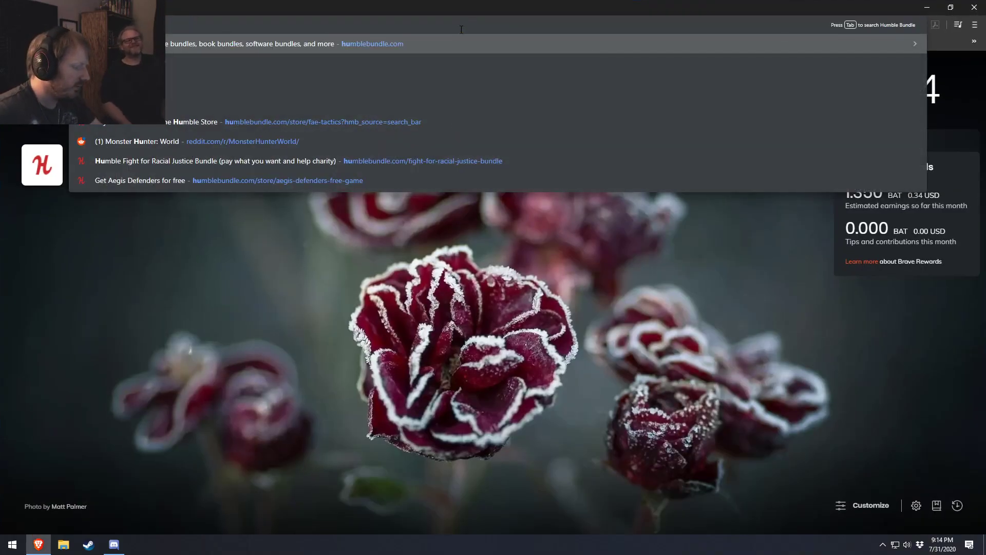
key("Return")
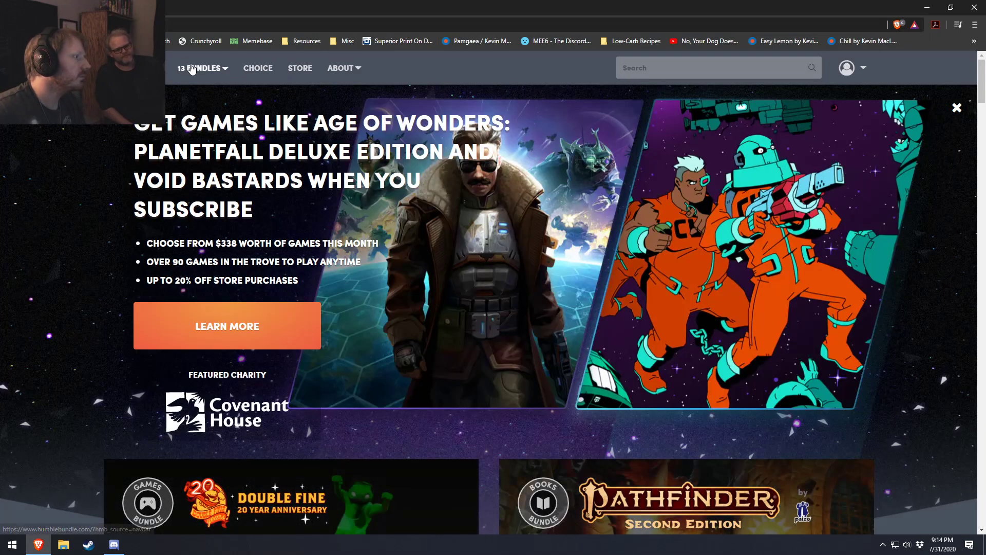
left_click(192, 69)
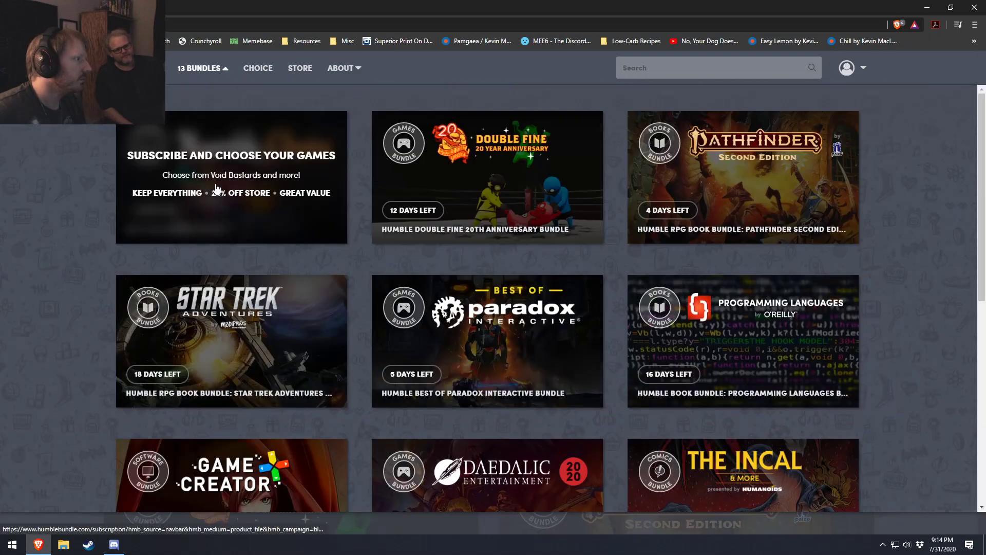
Open the Humble Double Fine 20th Anniversary Bundle and look through its $1 and beat-the-average game tiers.
left_click(533, 226)
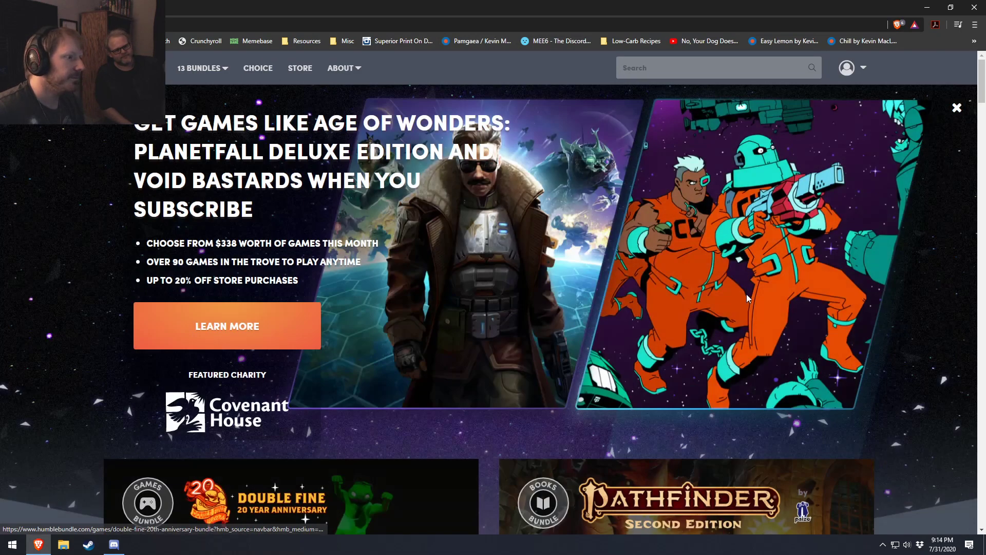
scroll(817, 418, "down", 7)
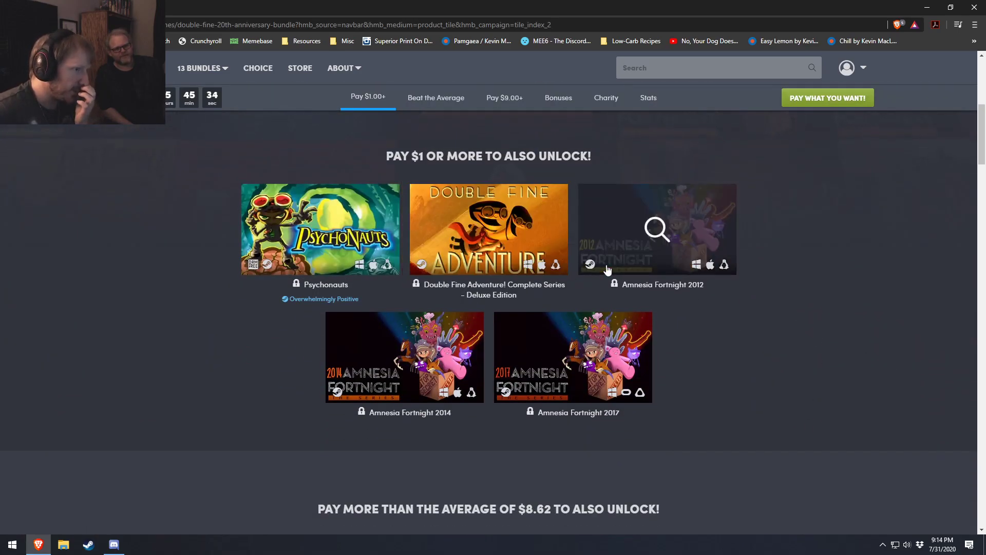
scroll(802, 378, "down", 1)
scroll(678, 245, "down", 5)
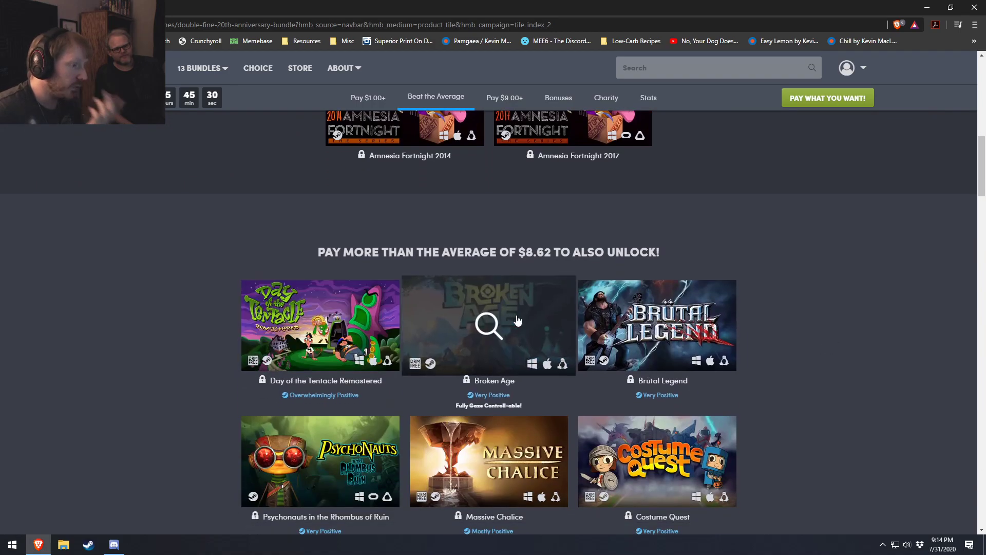
scroll(857, 339, "down", 1)
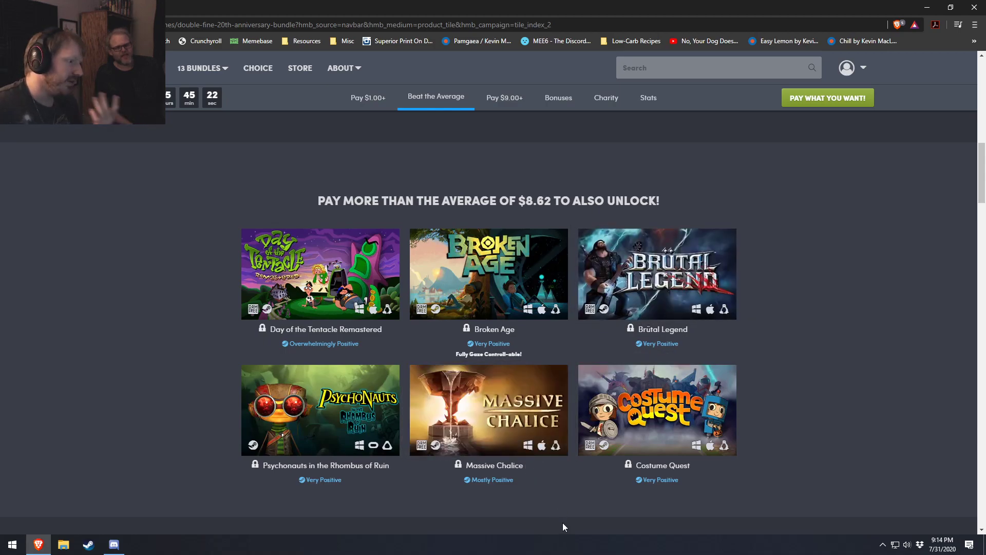
mouse_move(591, 484)
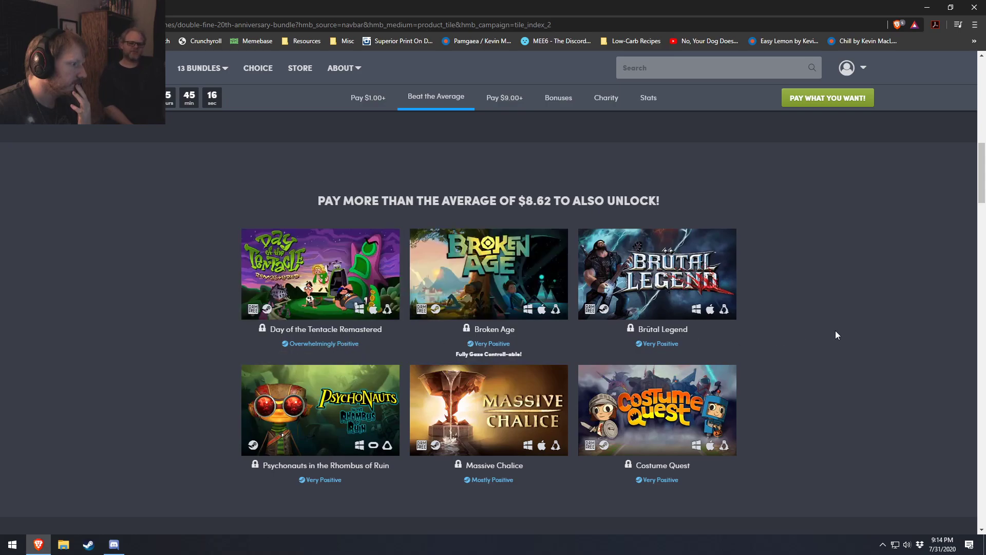
Look through the $9 tier games and the bonuses of the Double Fine bundle.
scroll(873, 340, "down", 8)
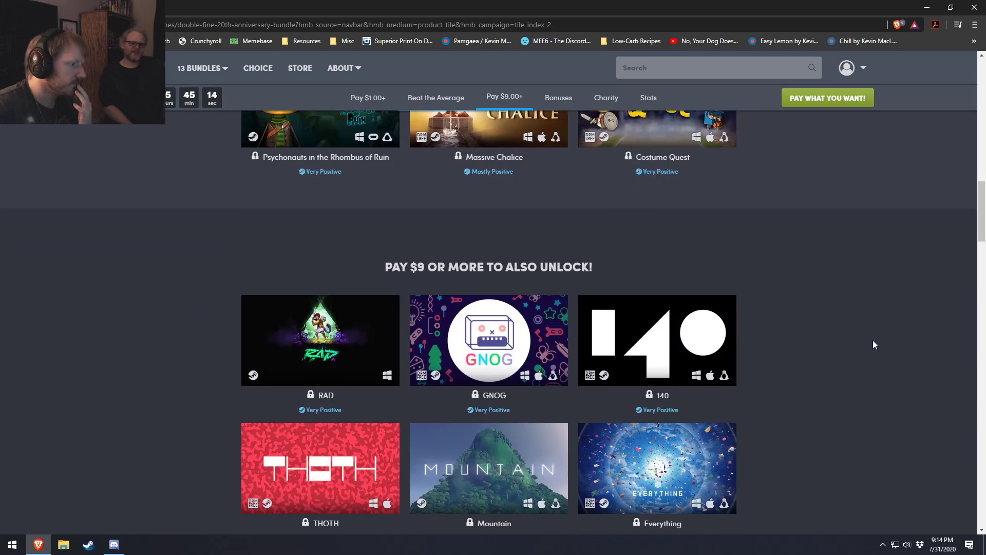
scroll(874, 340, "down", 4)
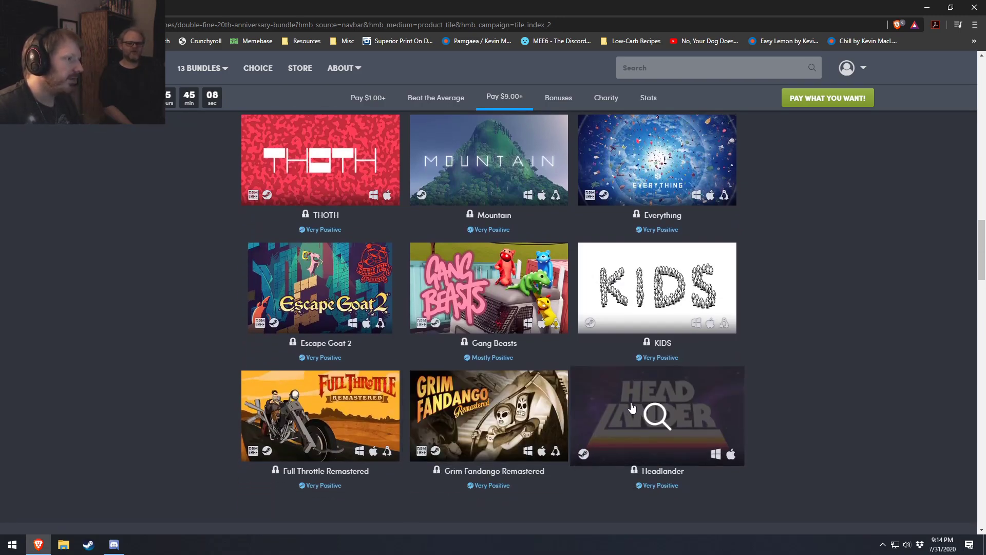
scroll(823, 442, "down", 3)
scroll(825, 442, "down", 2)
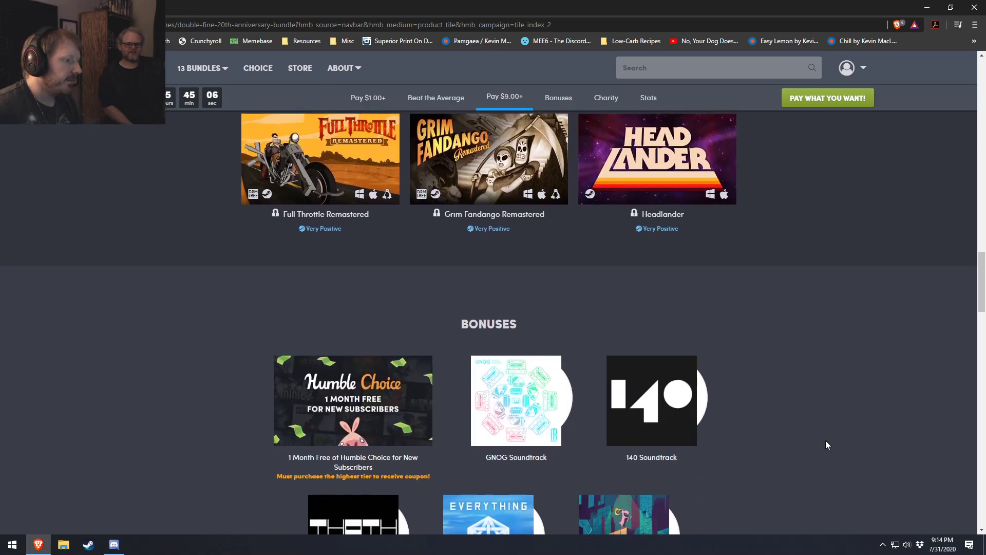
Open the Humble Best of Paradox Interactive Bundle and look through its $1 and beat-the-average game tiers.
left_click(205, 71)
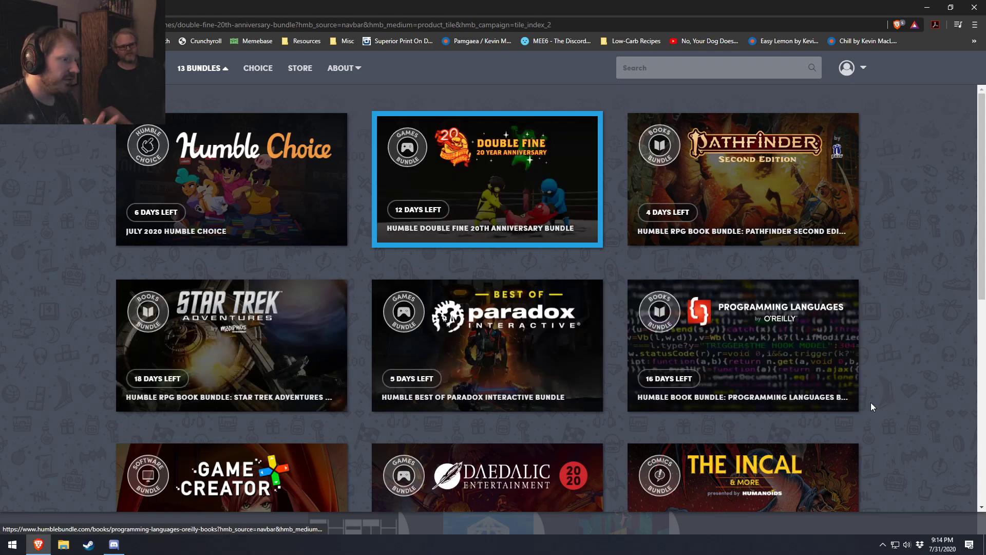
left_click(535, 334)
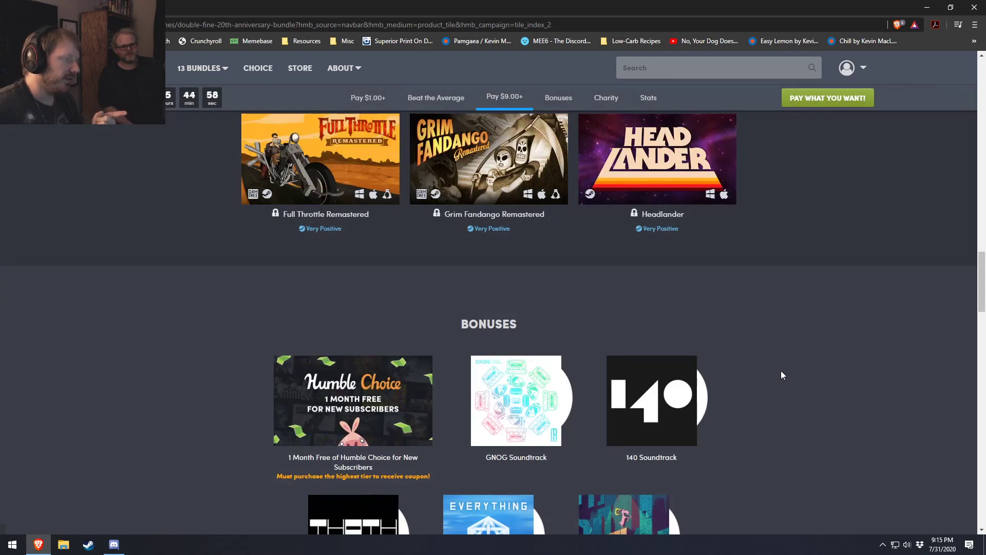
scroll(770, 419, "down", 7)
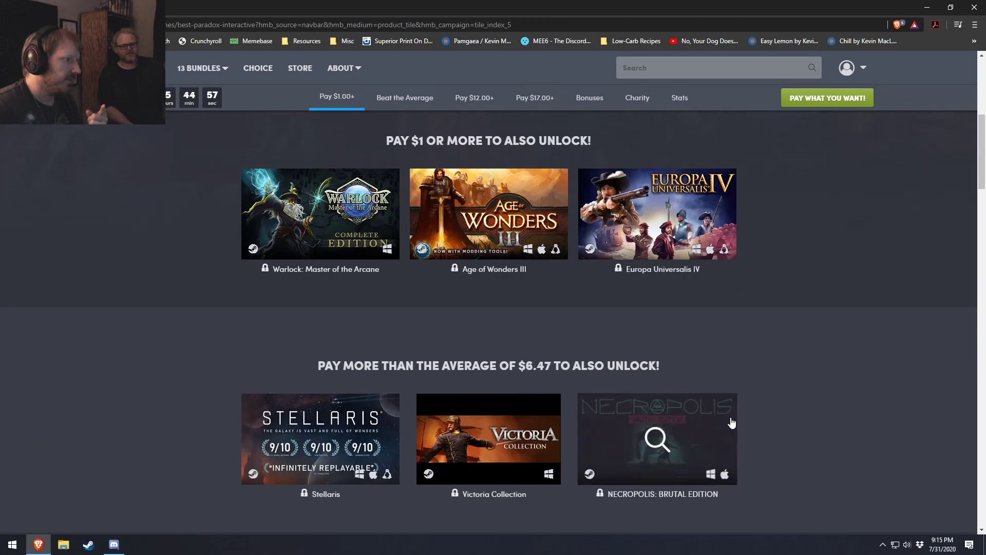
scroll(663, 360, "down", 1)
scroll(641, 320, "up", 1)
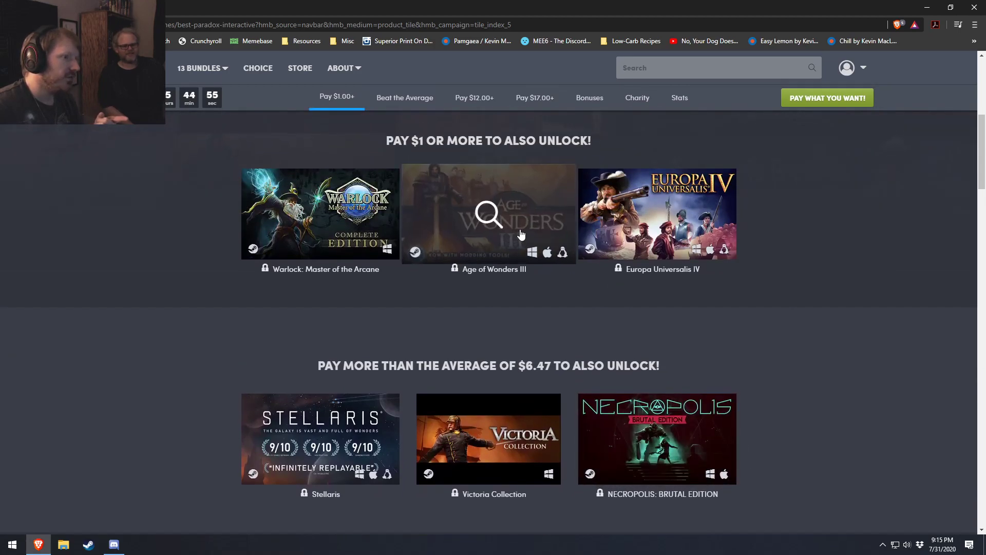
scroll(668, 216, "down", 1)
scroll(844, 355, "down", 5)
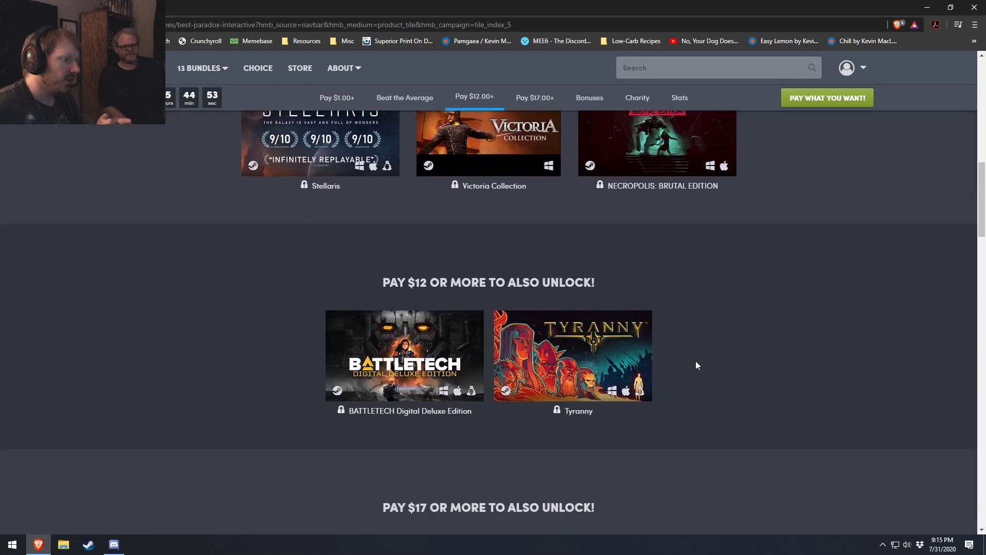
Compare the beat-the-average, $12 and $17 tier games of the Paradox Interactive bundle.
scroll(838, 374, "up", 3)
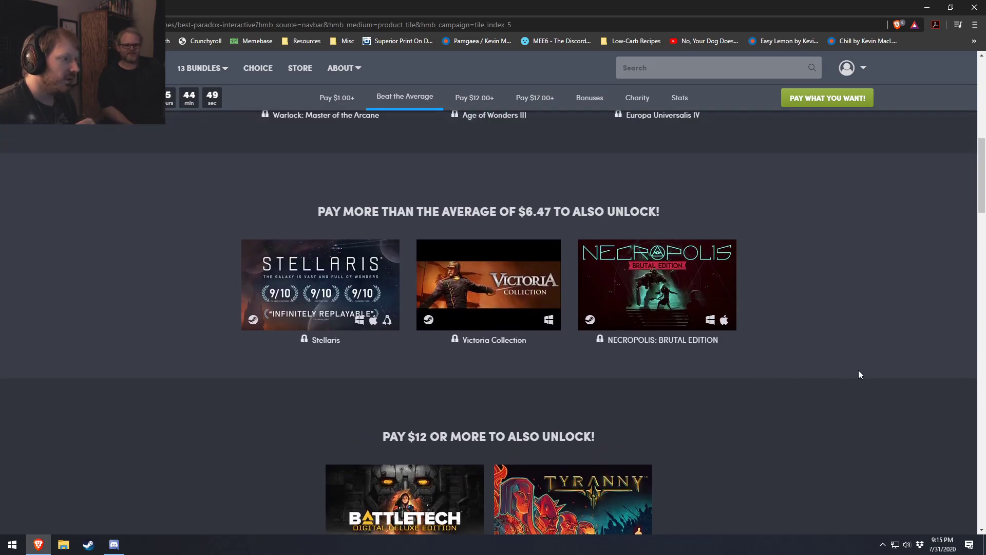
scroll(574, 360, "down", 1)
scroll(611, 356, "down", 6)
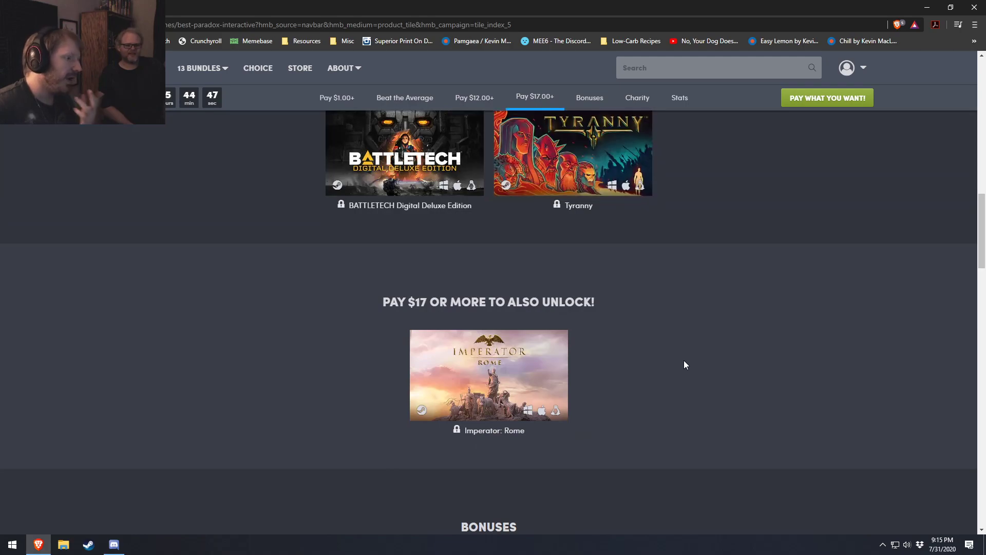
scroll(666, 332, "down", 2)
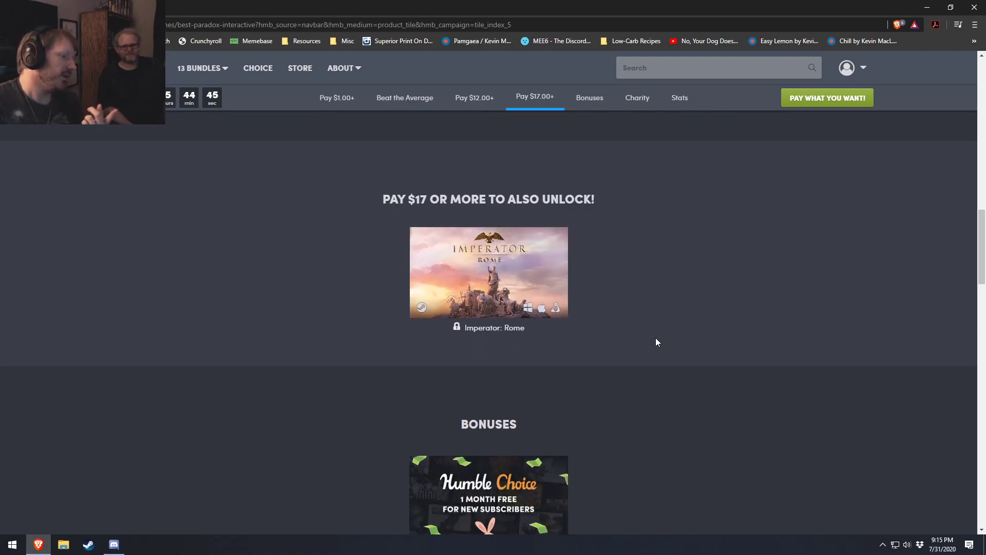
scroll(652, 339, "up", 2)
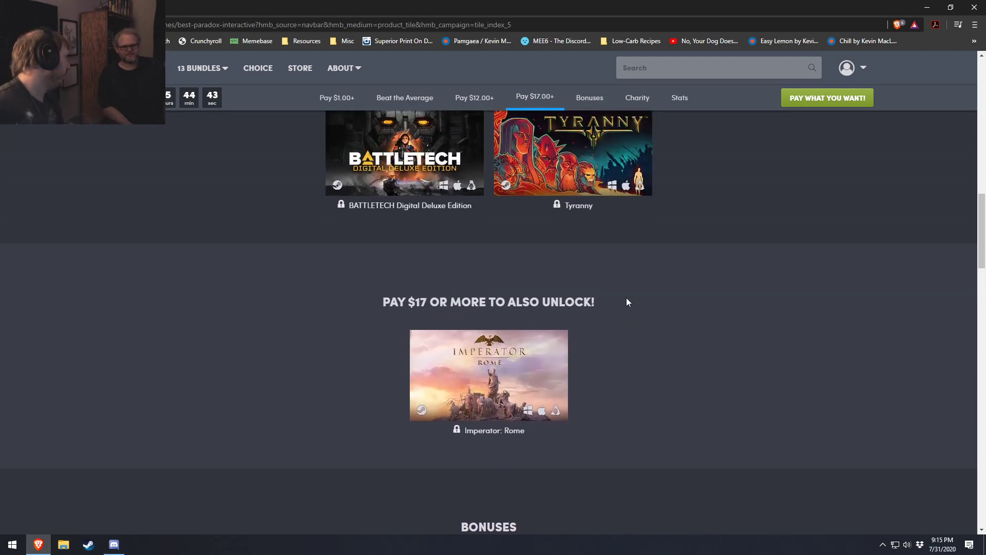
scroll(619, 306, "up", 5)
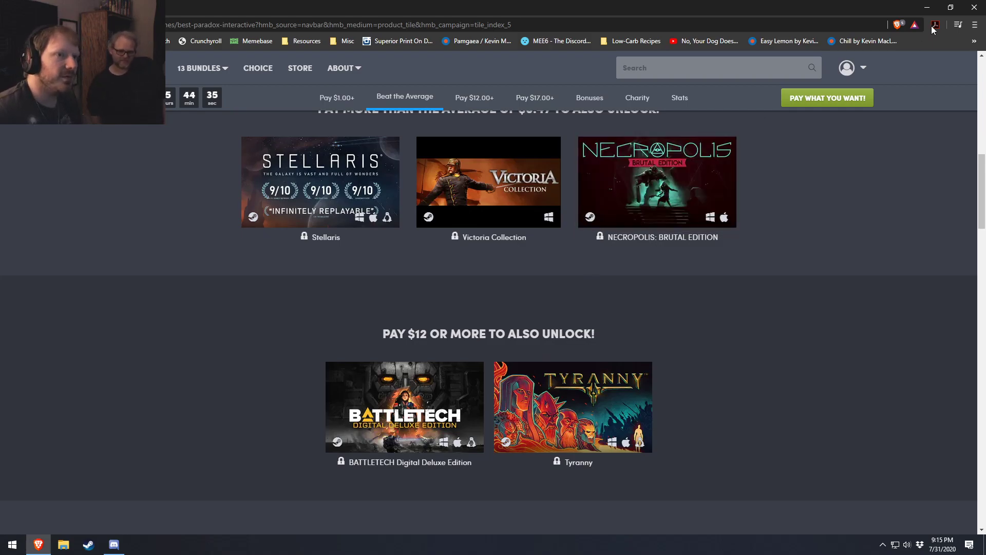
Close the Brave browser window and return to the desktop.
left_click(928, 7)
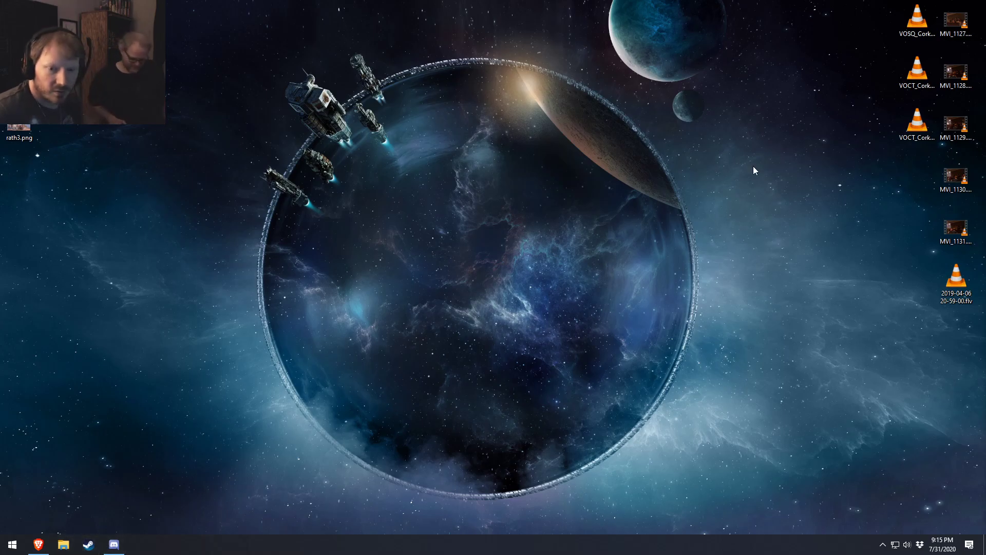
left_click(33, 545)
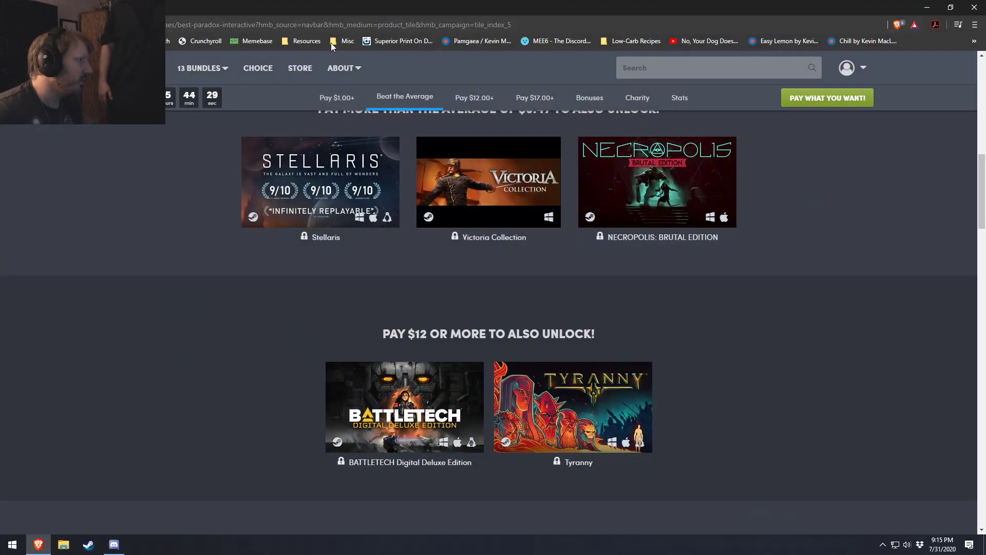
left_click(33, 545)
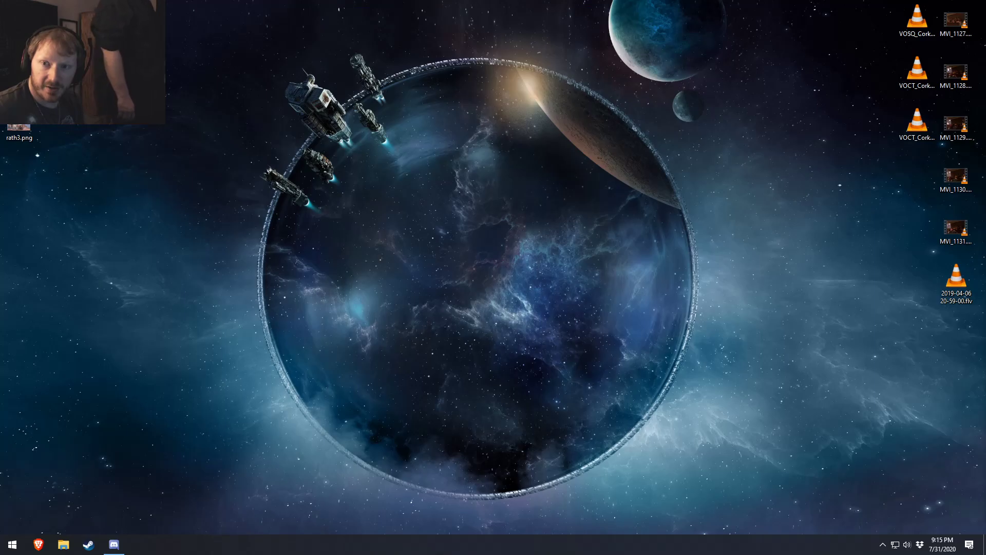